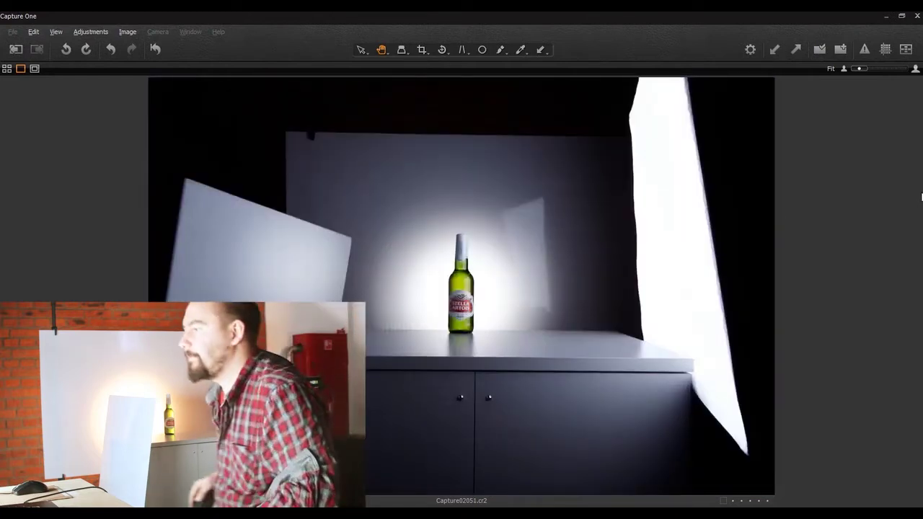
Step: Restore the separate image viewer window from its maximized size and close it, leaving the main session window
{"action": "left_click", "coordinate": [901, 16]}
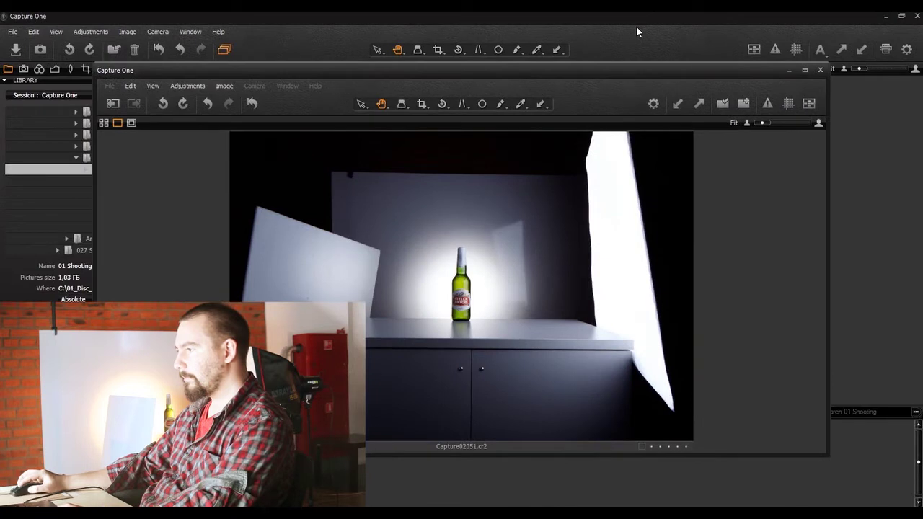
{"action": "left_click", "coordinate": [788, 71]}
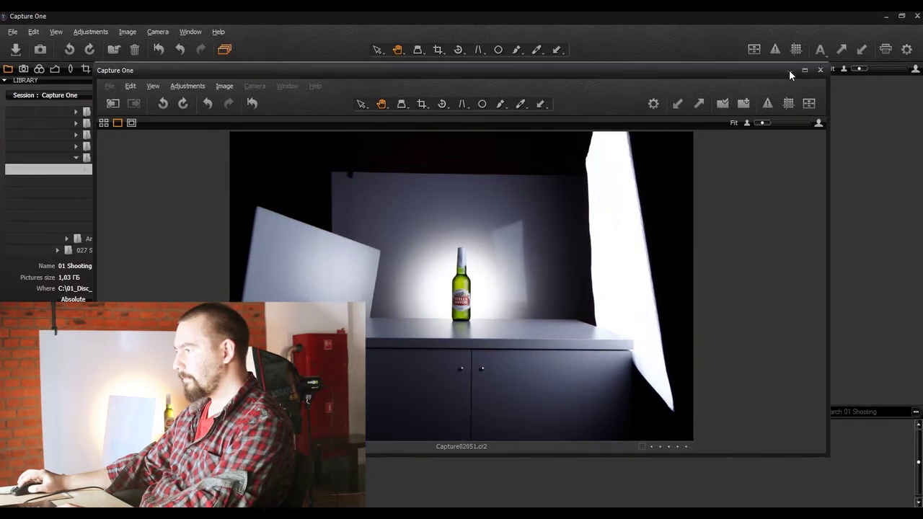
{"action": "left_click_drag", "start_coordinate": [775, 69], "coordinate": [725, 192]}
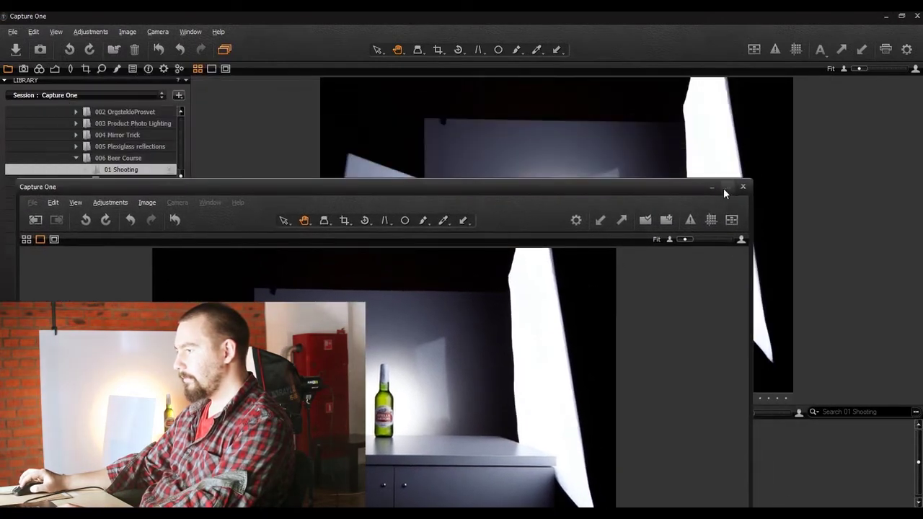
{"action": "left_click", "coordinate": [745, 191]}
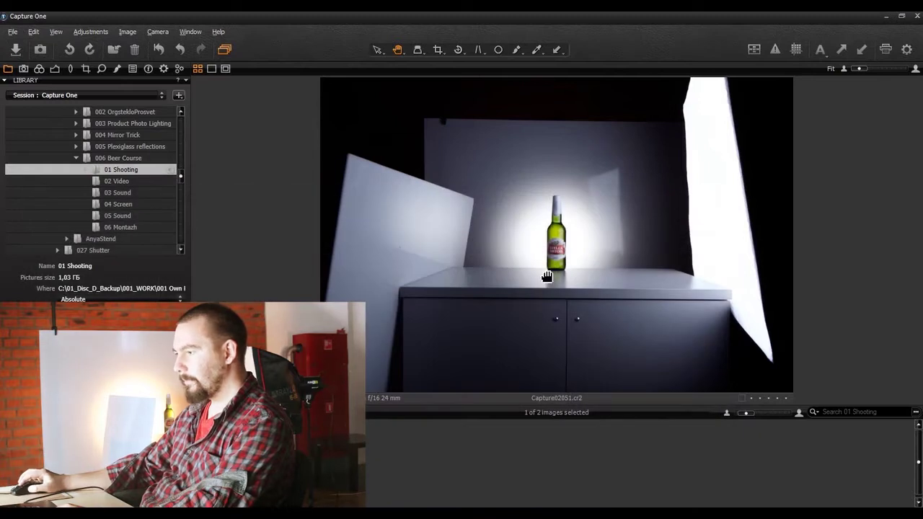
Step: Crop Capture02051 tightly around the beer bottle, to about 7.5 by 11.2 in, and apply the crop
{"action": "scroll", "coordinate": [561, 253], "scroll_direction": "up", "scroll_amount": 1}
{"action": "left_click", "coordinate": [438, 50]}
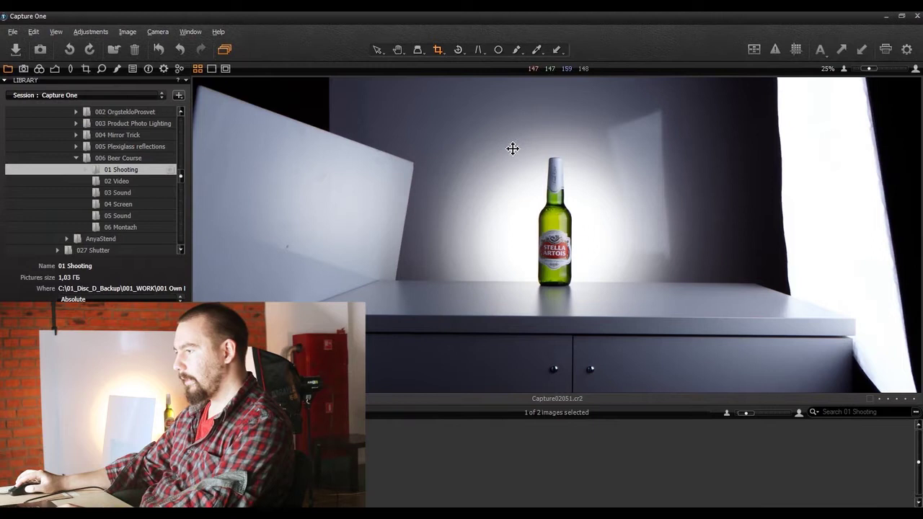
{"action": "scroll", "coordinate": [605, 298], "scroll_direction": "down", "scroll_amount": 1}
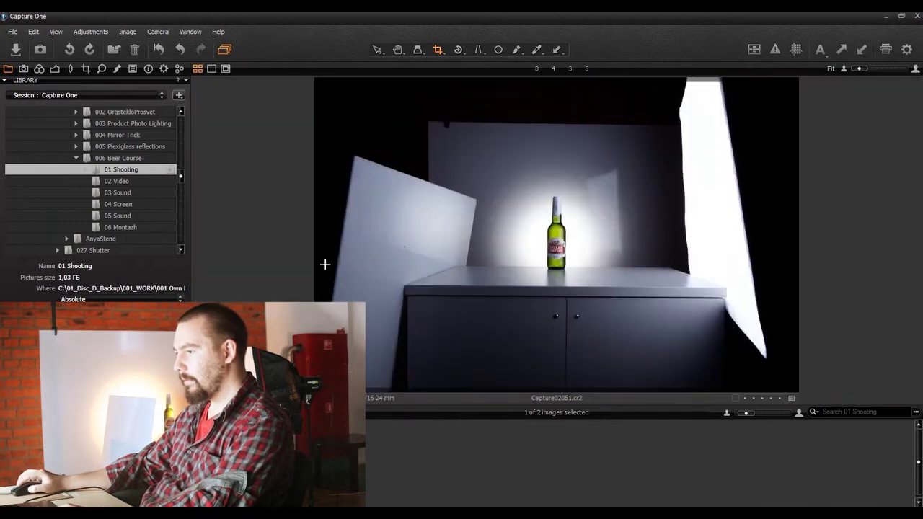
{"action": "left_click_drag", "start_coordinate": [324, 259], "coordinate": [596, 255]}
{"action": "left_click_drag", "start_coordinate": [668, 231], "coordinate": [514, 229]}
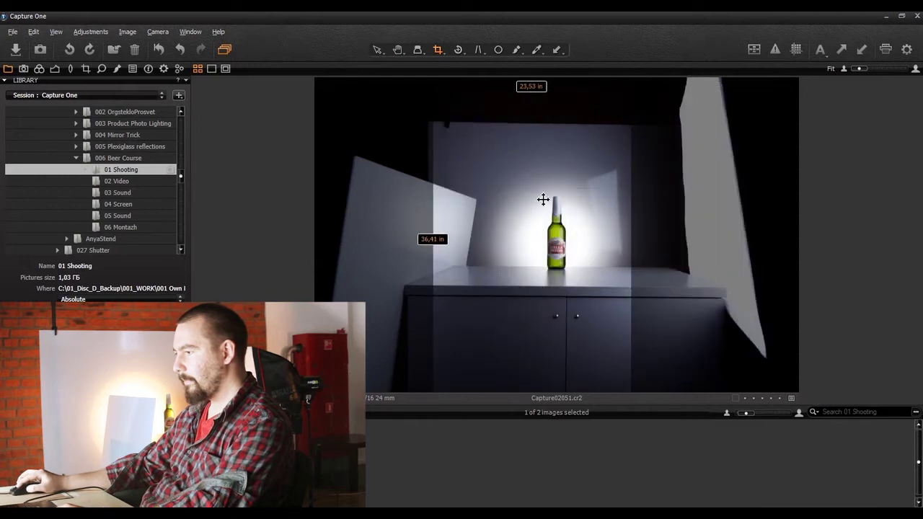
{"action": "left_click_drag", "start_coordinate": [639, 129], "coordinate": [552, 181]}
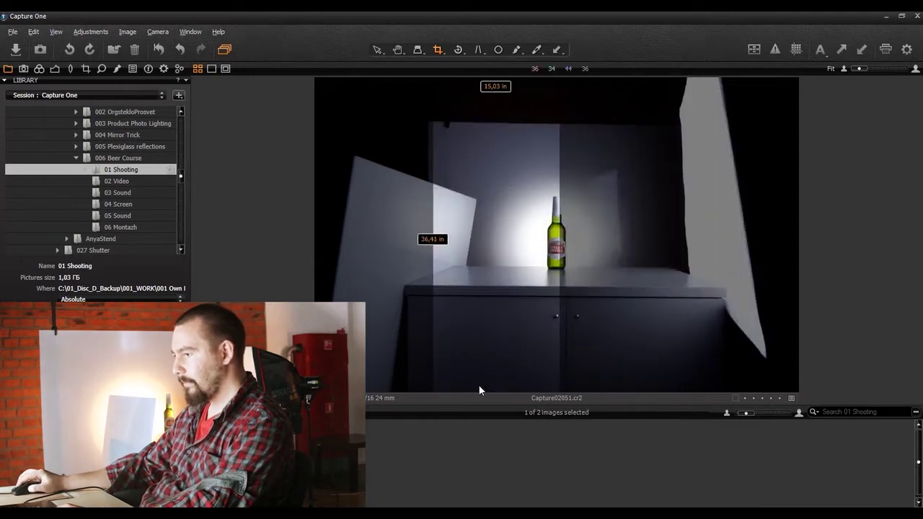
{"action": "left_click_drag", "start_coordinate": [476, 391], "coordinate": [487, 245]}
{"action": "left_click_drag", "start_coordinate": [491, 212], "coordinate": [517, 305]}
{"action": "left_click_drag", "start_coordinate": [463, 342], "coordinate": [554, 270]}
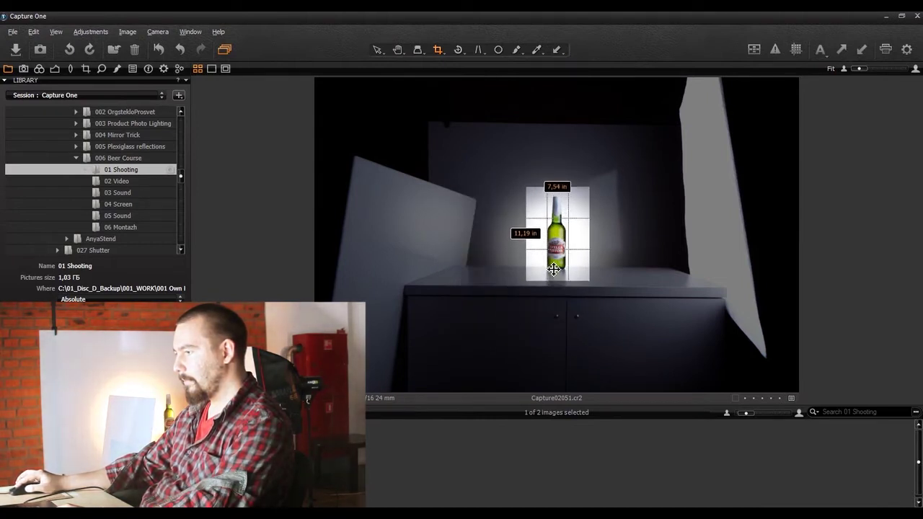
{"action": "left_click", "coordinate": [395, 50]}
Step: Compare the cropped wide shot Capture02051 with the close shot Capture02050, and deselect the images
{"action": "left_click", "coordinate": [372, 459]}
{"action": "left_click", "coordinate": [372, 459]}
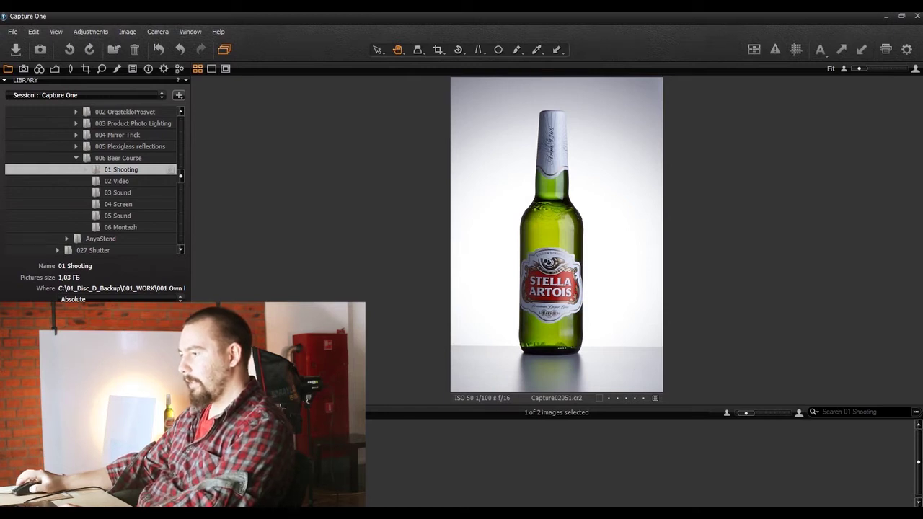
{"action": "key", "text": "Left"}
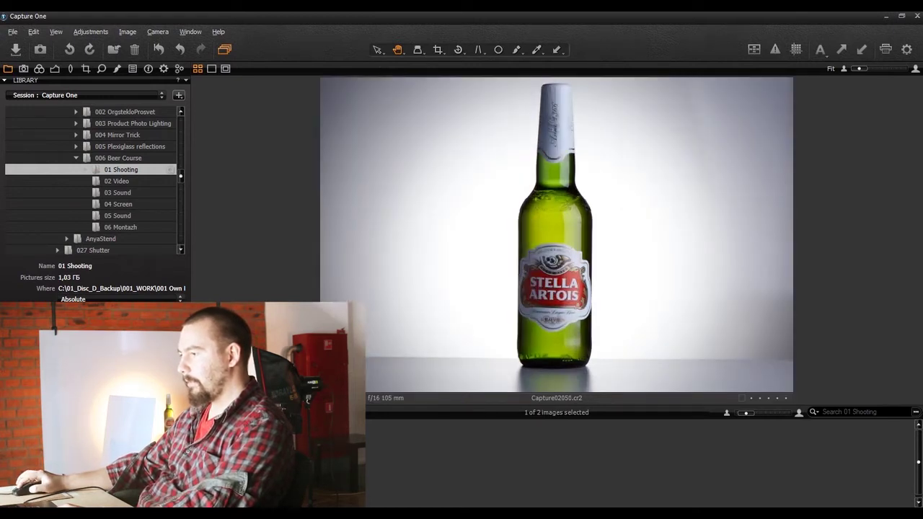
{"action": "key", "text": "Right"}
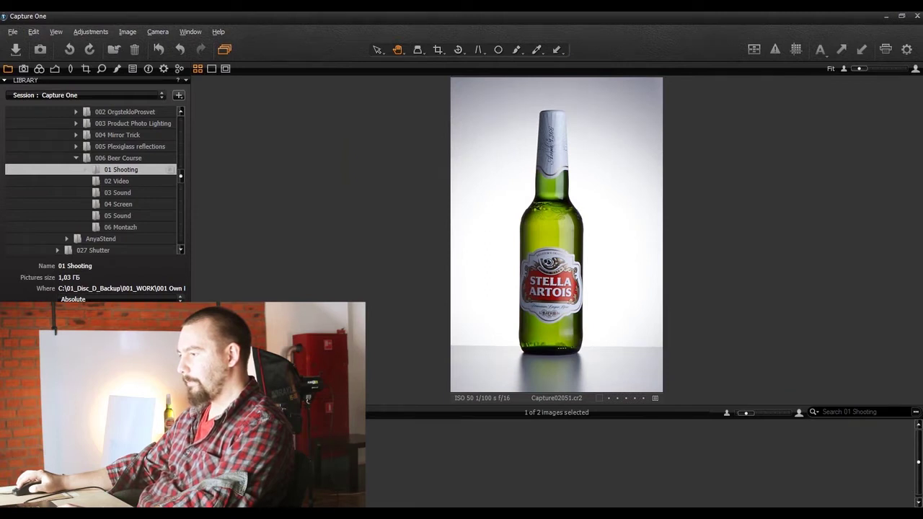
{"action": "key", "text": "Left"}
{"action": "key", "text": "Right"}
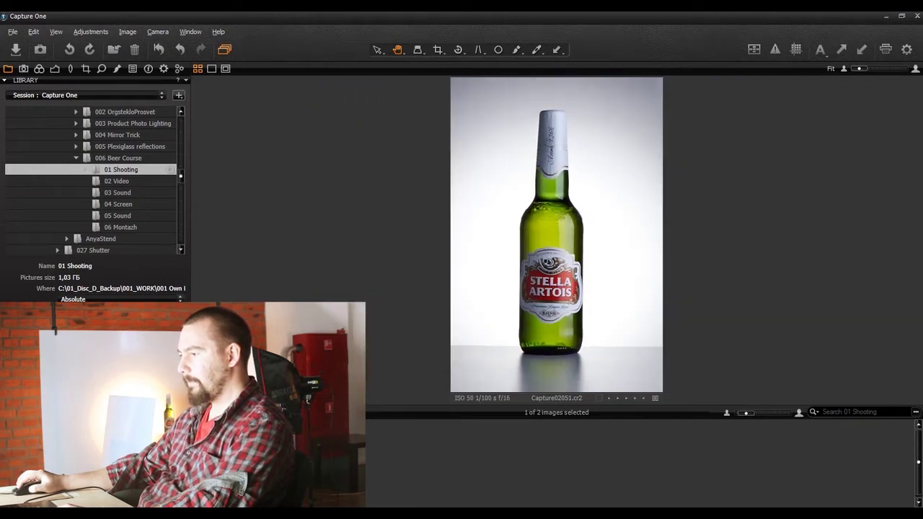
{"action": "key", "text": "Left"}
{"action": "key", "text": "Right"}
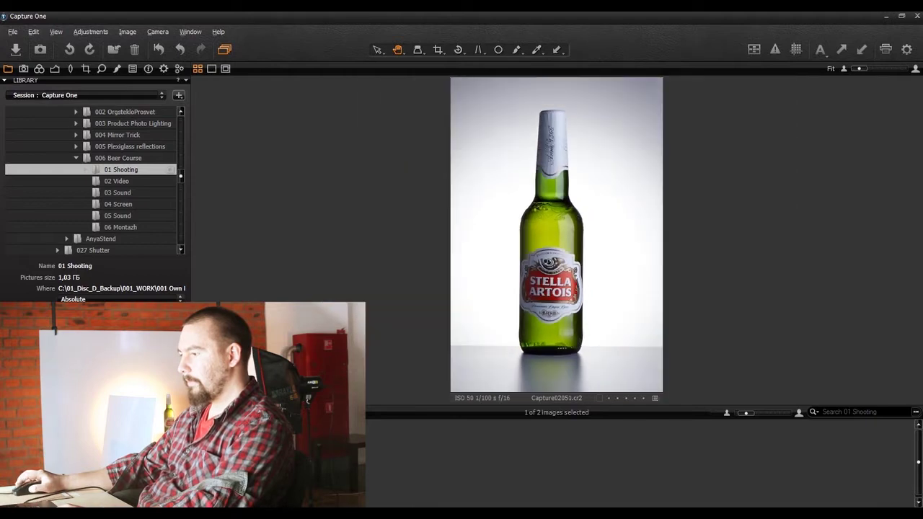
{"action": "key", "text": "ctrl+d"}
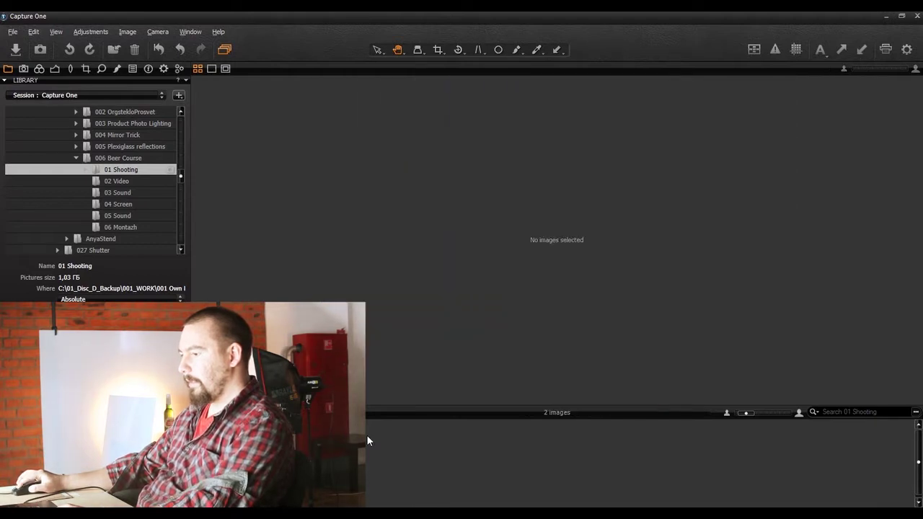
{"action": "key", "text": "Left"}
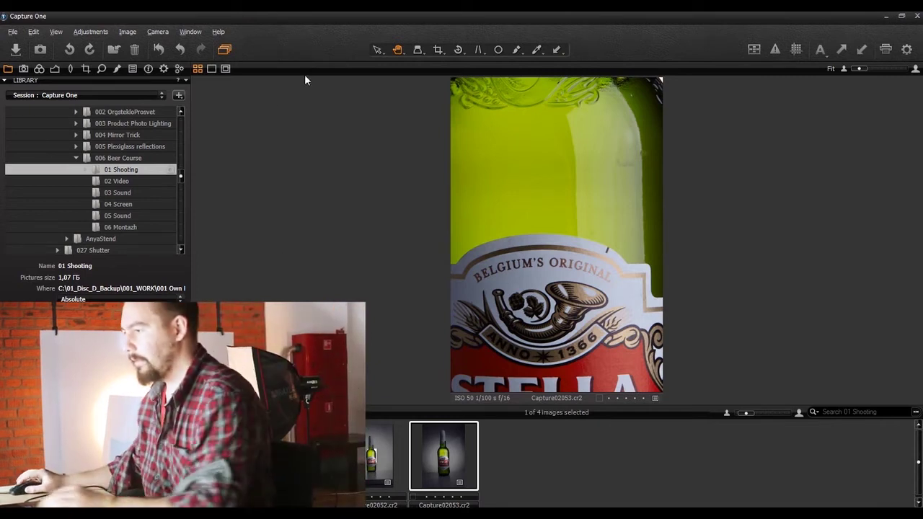
Step: Enlarge the crop of Capture02053 to about 36.4 by 50.5 in so the whole bottle is framed
{"action": "left_click", "coordinate": [438, 49]}
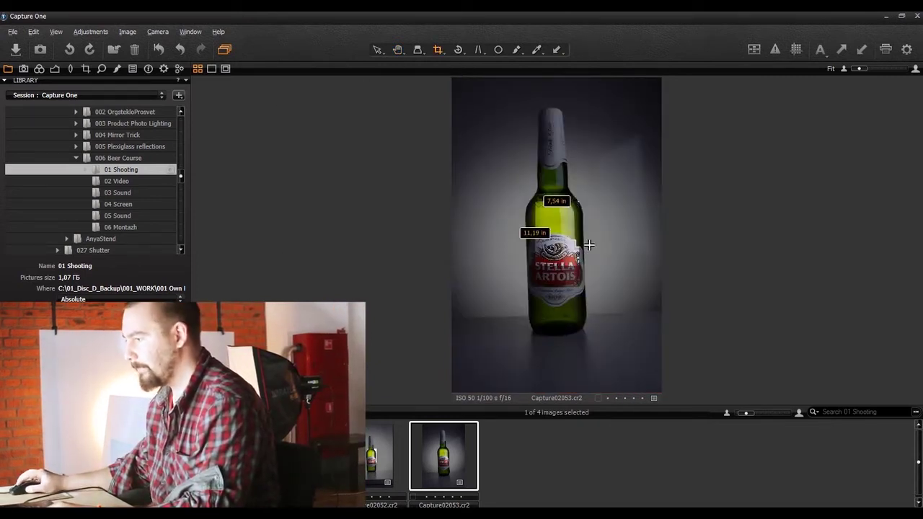
{"action": "left_click_drag", "start_coordinate": [580, 265], "coordinate": [461, 66]}
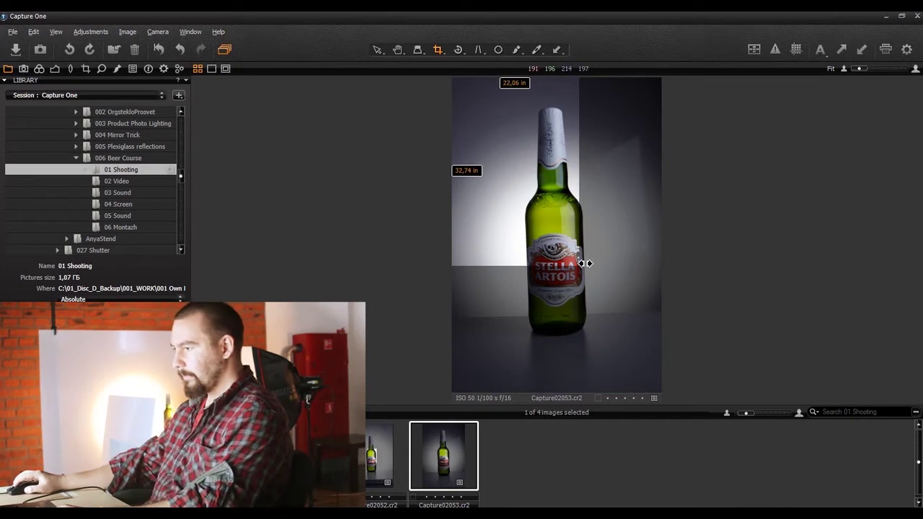
{"action": "left_click_drag", "start_coordinate": [583, 270], "coordinate": [752, 490]}
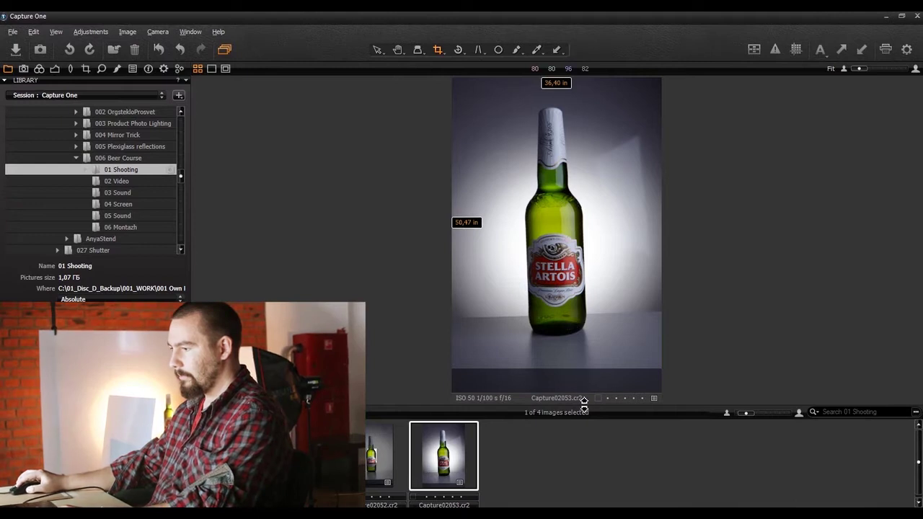
Step: Enlarge the crop of Capture02052 to about 34.2 by 53 in around the whole bottle and apply it
{"action": "left_click", "coordinate": [375, 466]}
{"action": "left_click_drag", "start_coordinate": [535, 201], "coordinate": [657, 432]}
{"action": "left_click_drag", "start_coordinate": [536, 205], "coordinate": [449, 76]}
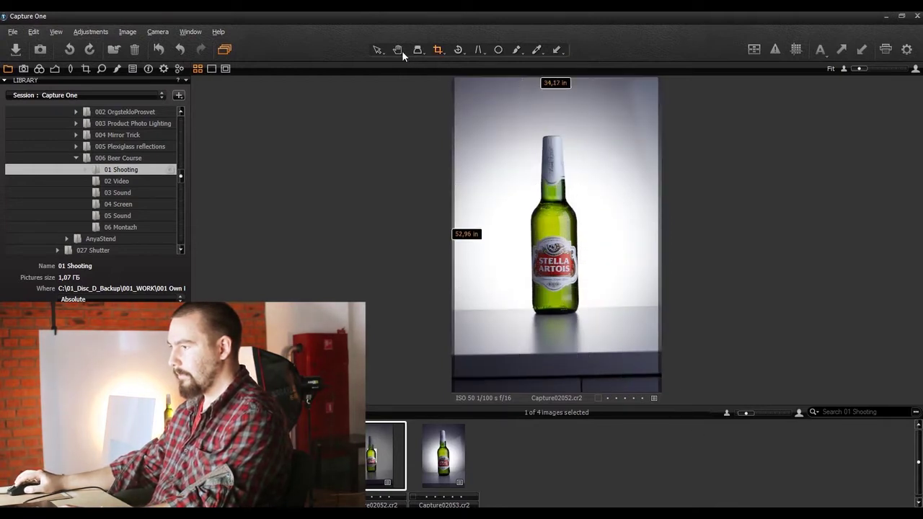
{"action": "left_click", "coordinate": [402, 51]}
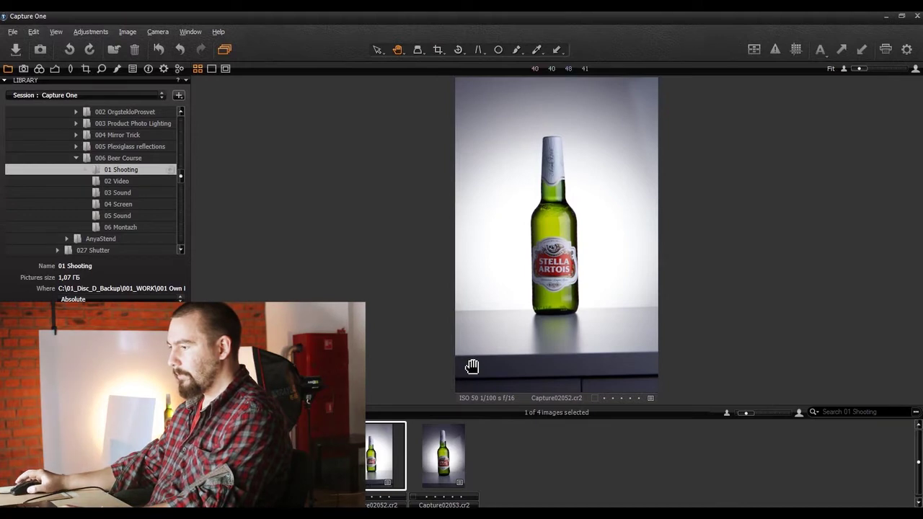
Step: Compare the bottle shots Capture02053 and Capture02052, and inspect the label of Capture02053 at 100%
{"action": "left_click", "coordinate": [443, 456]}
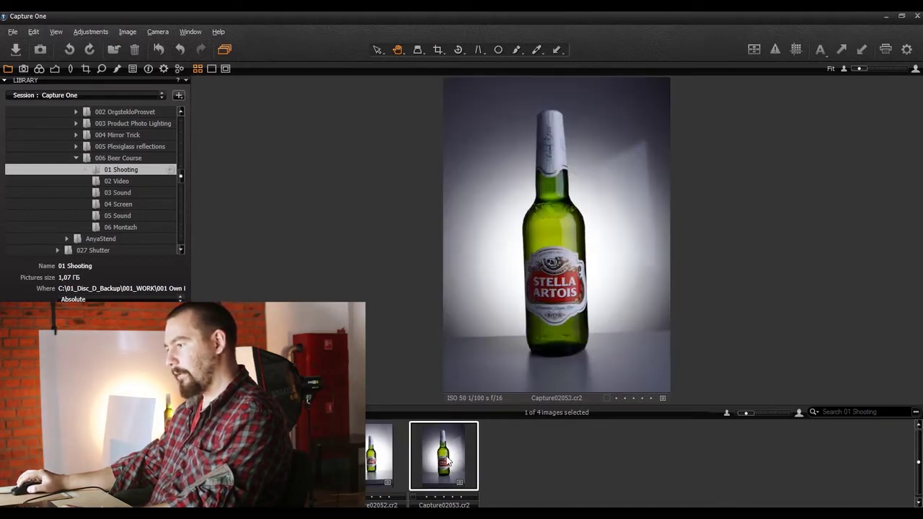
{"action": "left_click", "coordinate": [383, 462]}
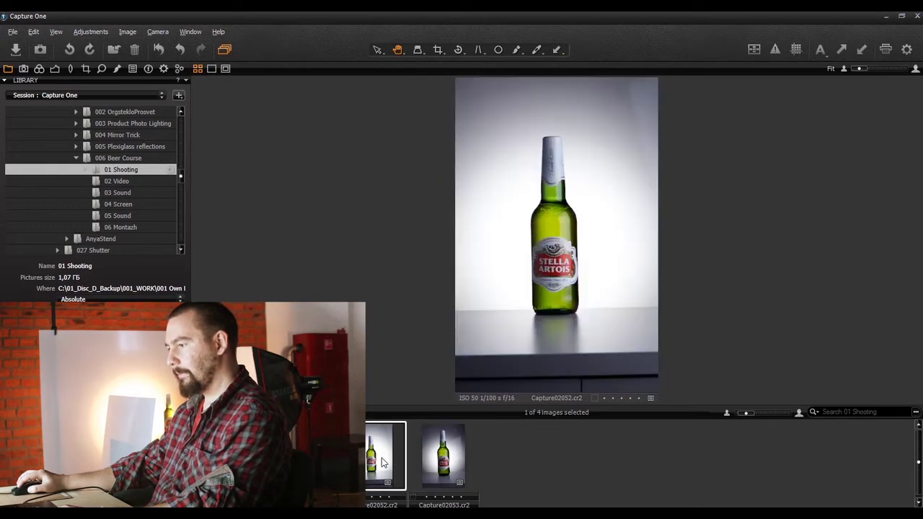
{"action": "left_click", "coordinate": [432, 463]}
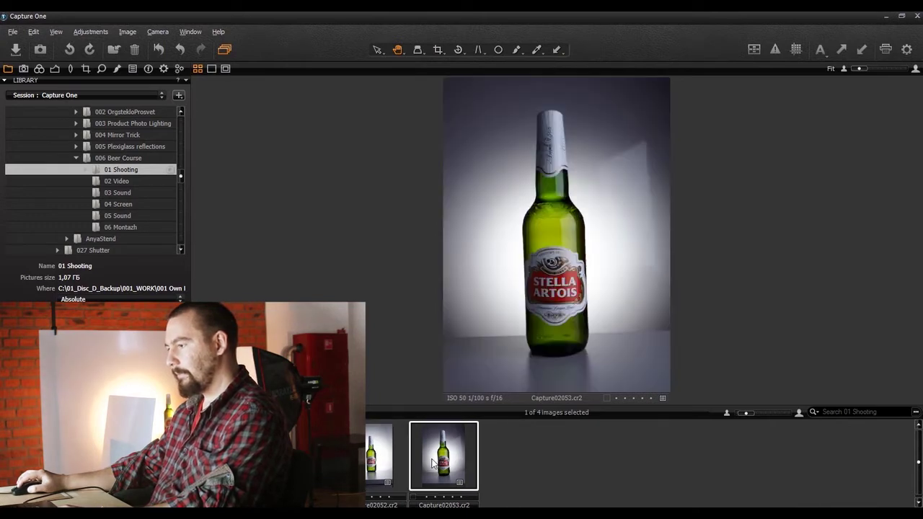
{"action": "left_click", "coordinate": [553, 269]}
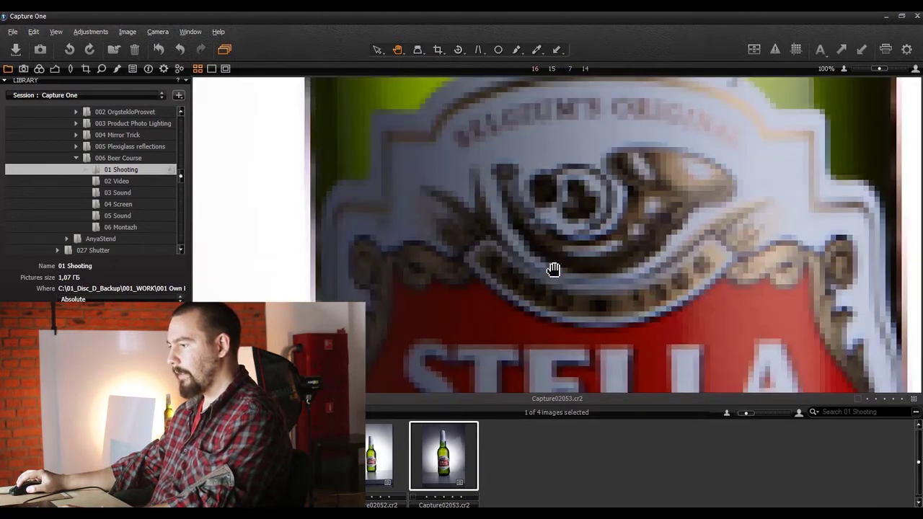
{"action": "left_click", "coordinate": [553, 269]}
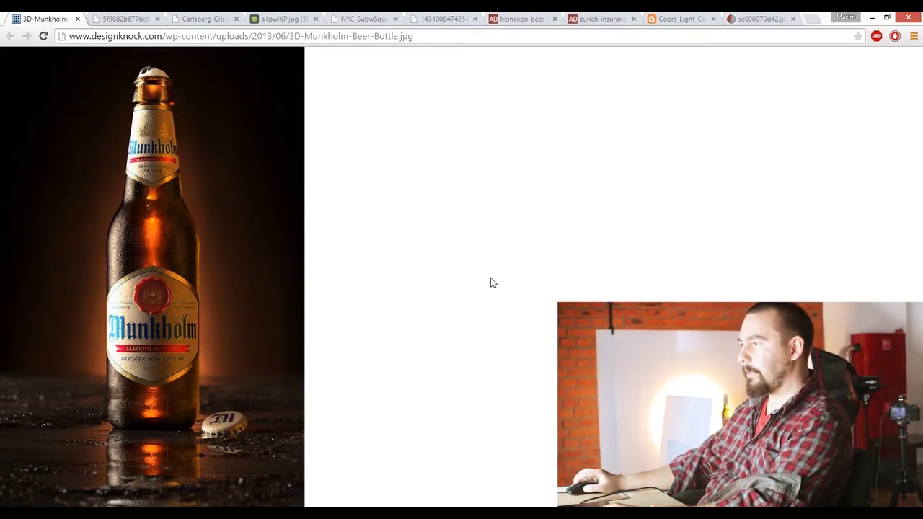
Step: Examine the Tuborg, Carlsberg Citrus and Munkholm beer bottle reference images in the browser
{"action": "left_click", "coordinate": [106, 17]}
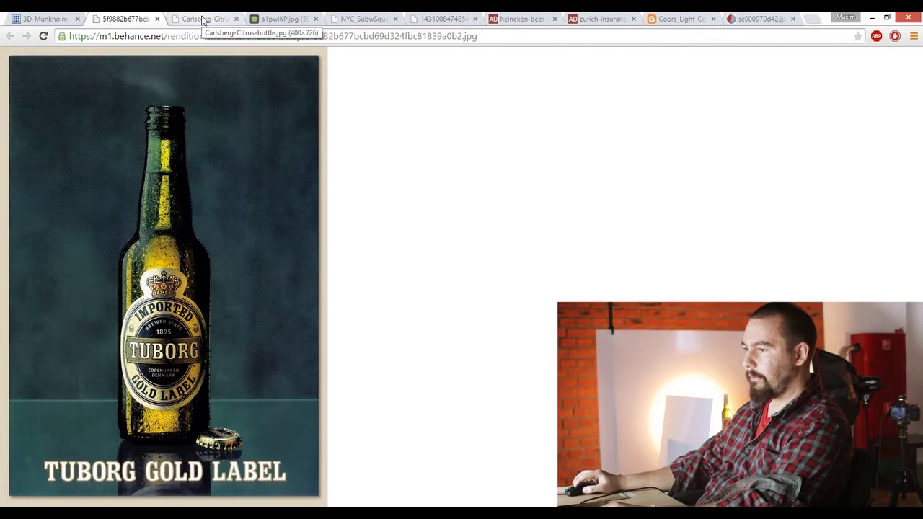
{"action": "left_click", "coordinate": [203, 20]}
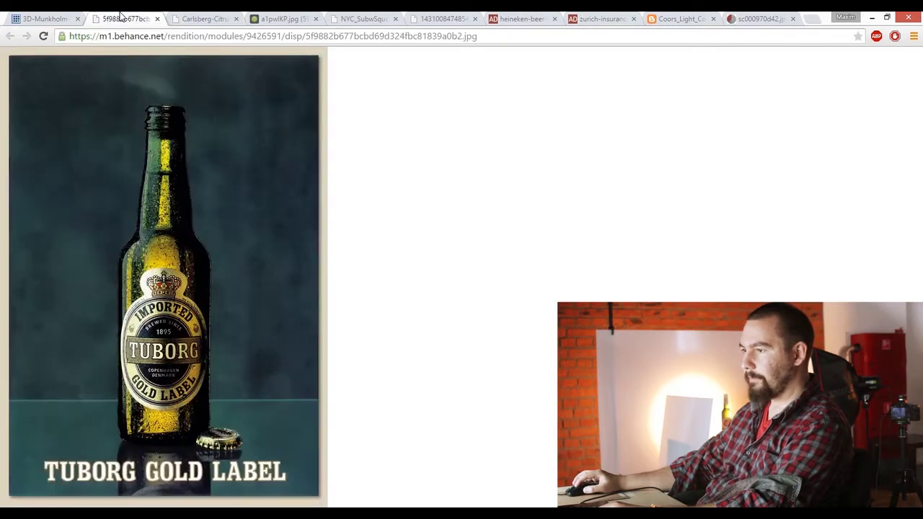
{"action": "left_click", "coordinate": [123, 19]}
{"action": "left_click", "coordinate": [34, 16]}
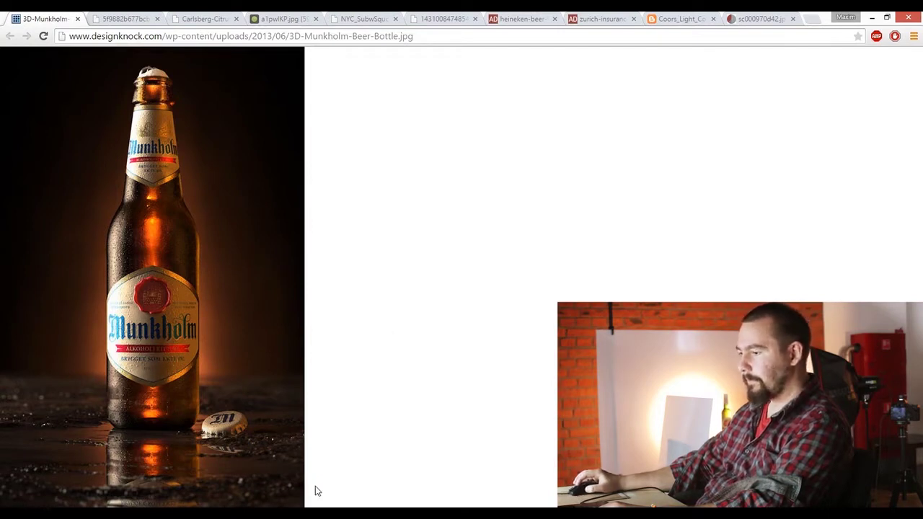
Step: Switch to Capture One and open a separate image viewer window, maximized to fill the screen
{"action": "left_click", "coordinate": [317, 512]}
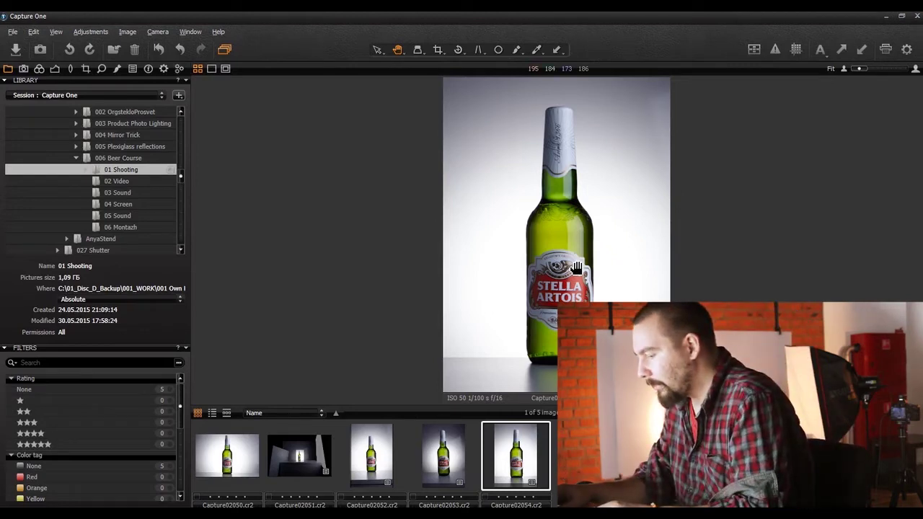
{"action": "key", "text": "ctrl+alt+v"}
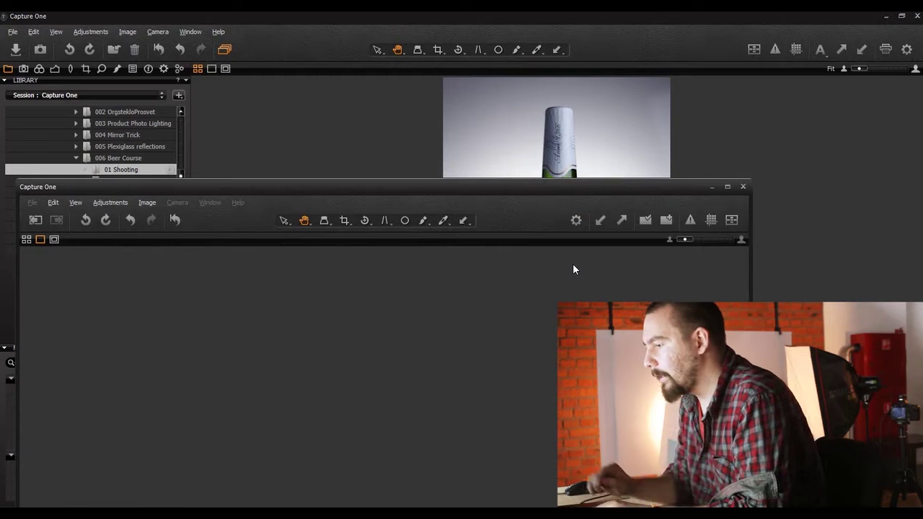
{"action": "double_click", "coordinate": [642, 192]}
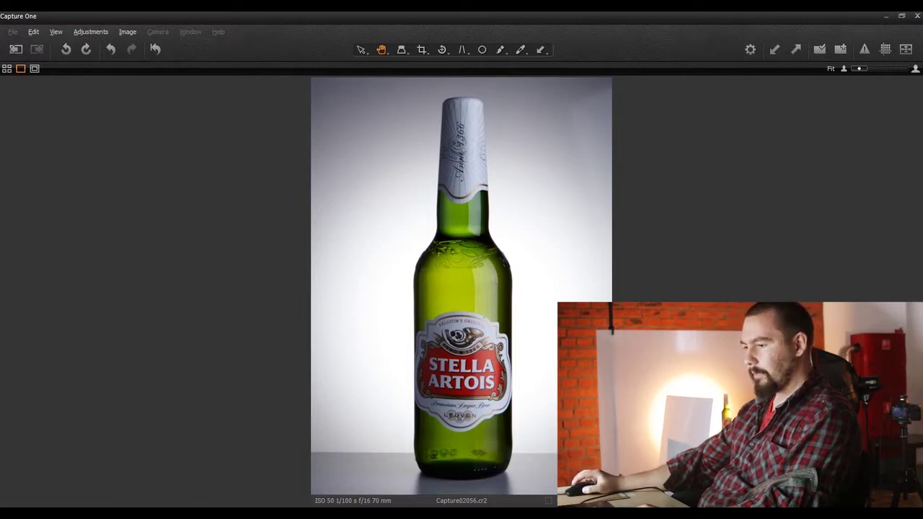
Step: Switch to the browser and examine the Stella Artois Cidre and Bud Light Platinum reference ads
{"action": "left_click", "coordinate": [217, 454]}
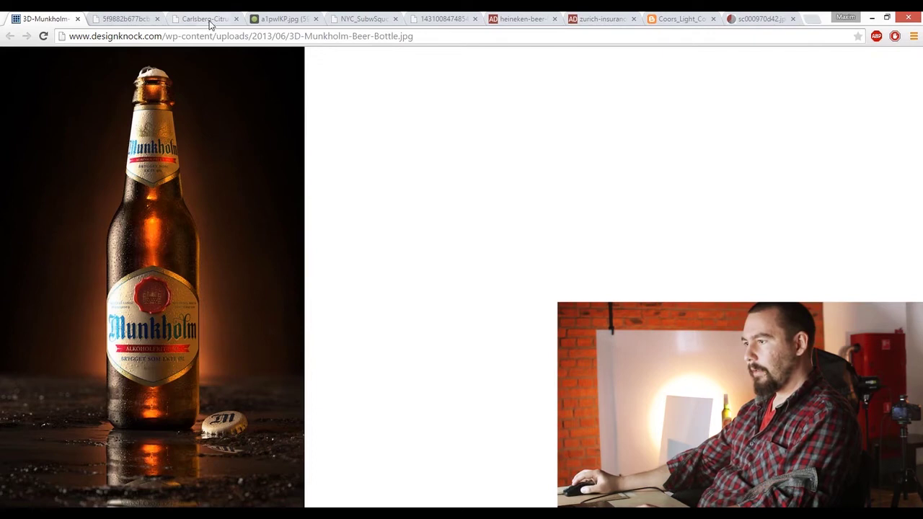
{"action": "left_click", "coordinate": [273, 16]}
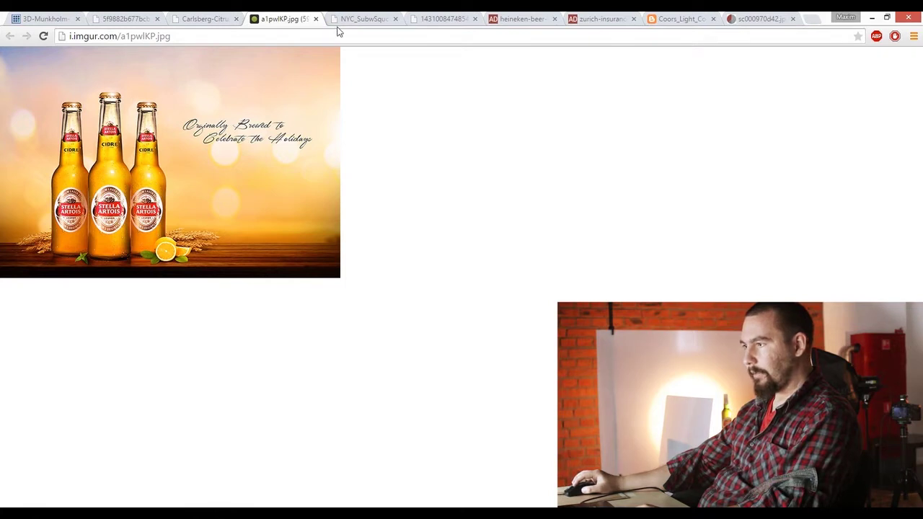
{"action": "left_click", "coordinate": [357, 16]}
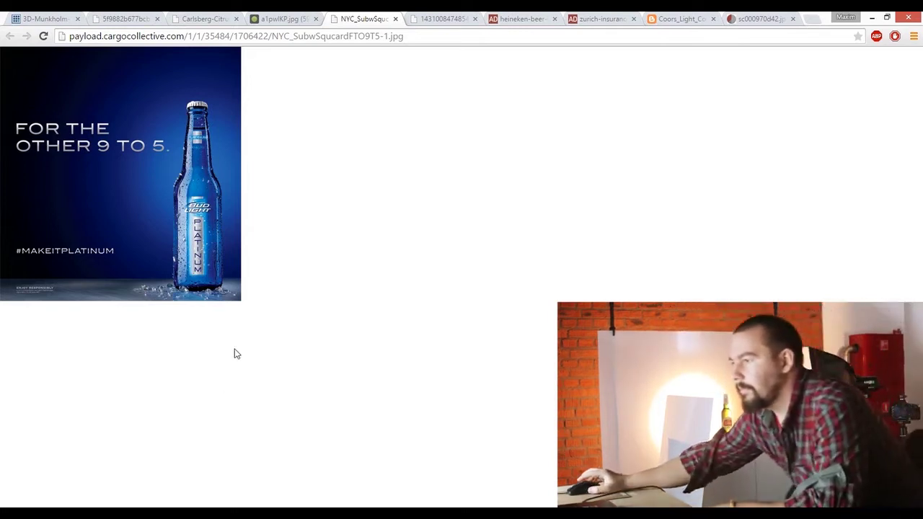
Step: Switch to Capture One, restore the separate viewer window to its smaller size and move it down to uncover the main window
{"action": "key", "text": "alt+Tab"}
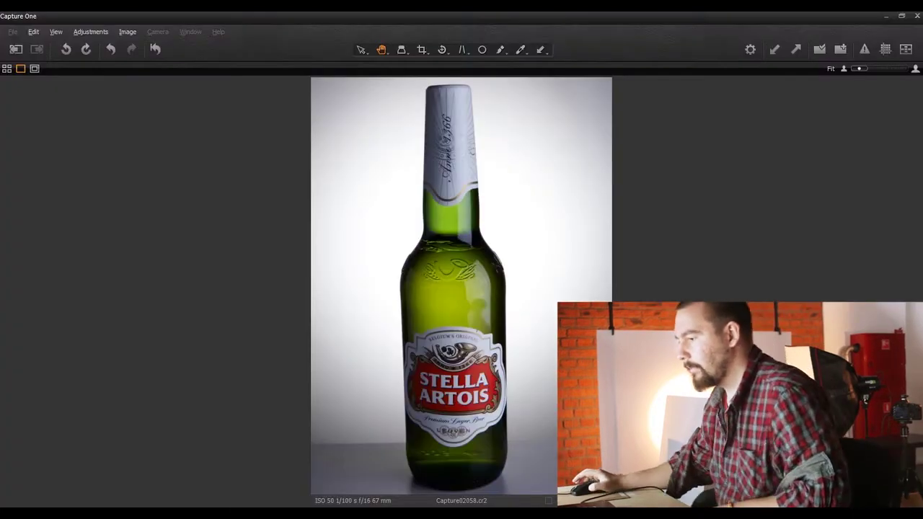
{"action": "left_click", "coordinate": [907, 17]}
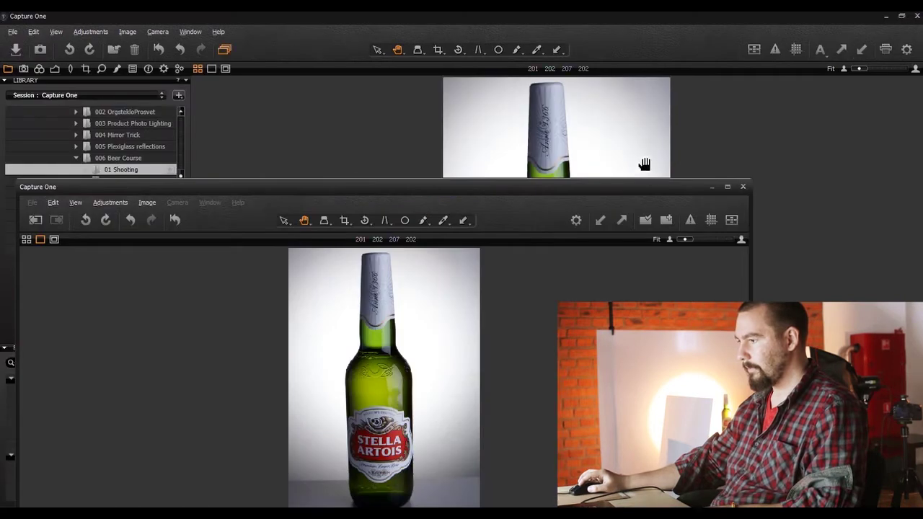
{"action": "left_click_drag", "start_coordinate": [645, 185], "coordinate": [358, 430]}
Step: Compare the Stella Artois bottle shot Capture02054 with the neighbouring shots of the 01 Shooting folder
{"action": "key", "text": "Right"}
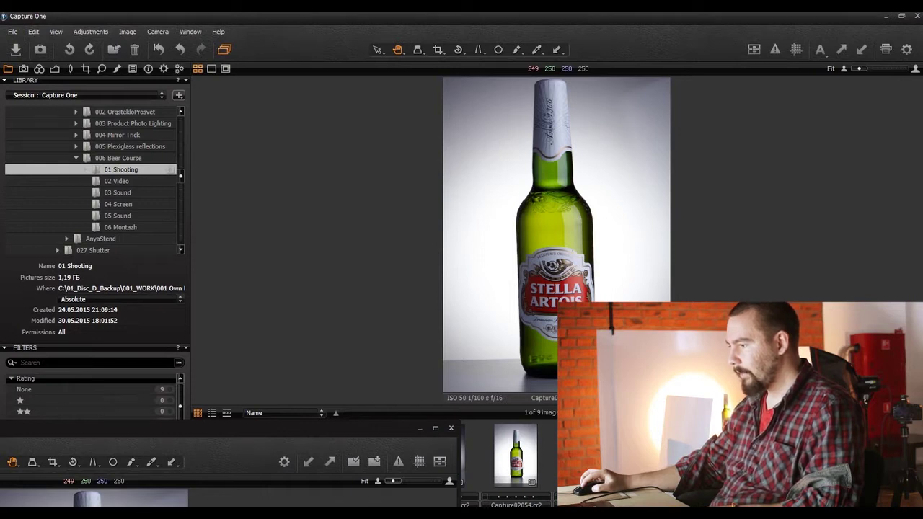
{"action": "left_click", "coordinate": [509, 469]}
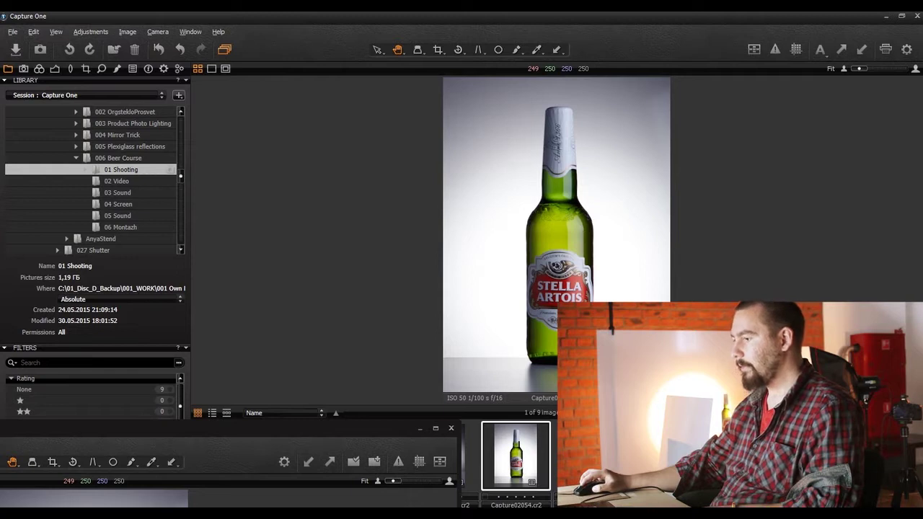
{"action": "key", "text": "Right"}
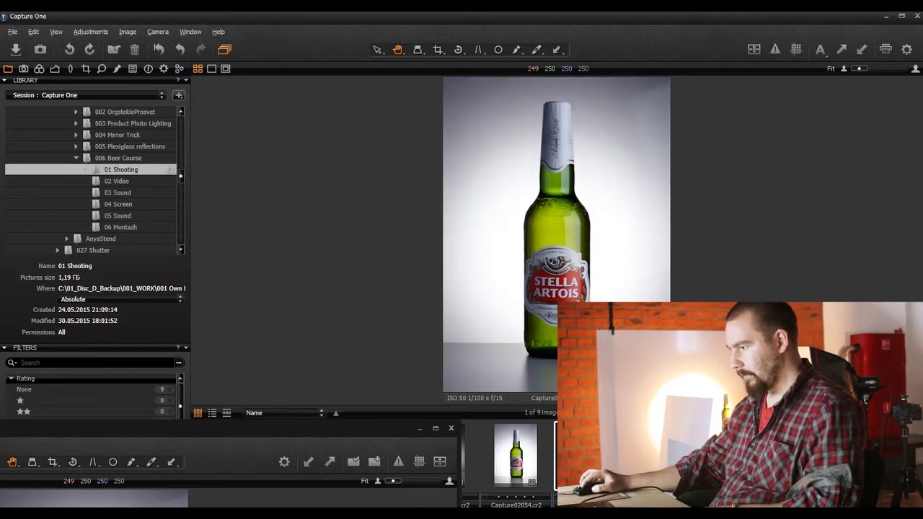
{"action": "left_click", "coordinate": [523, 467]}
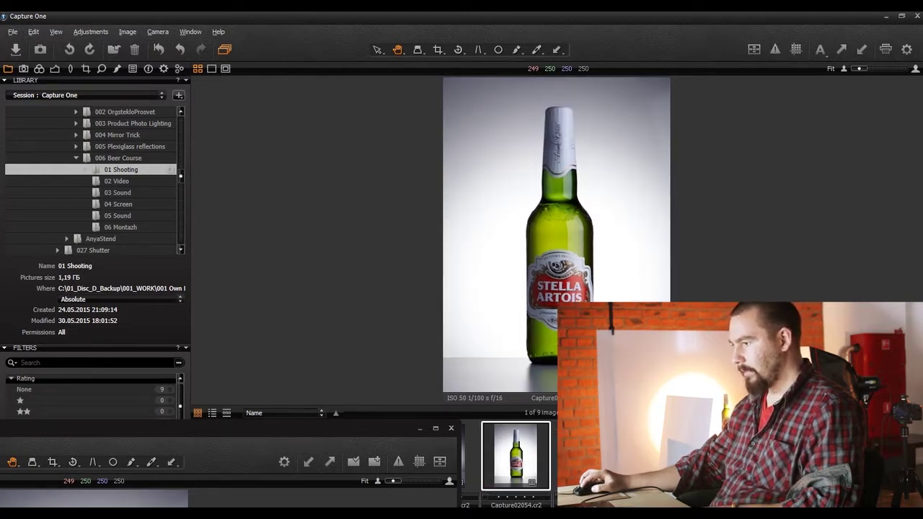
{"action": "key", "text": "Right"}
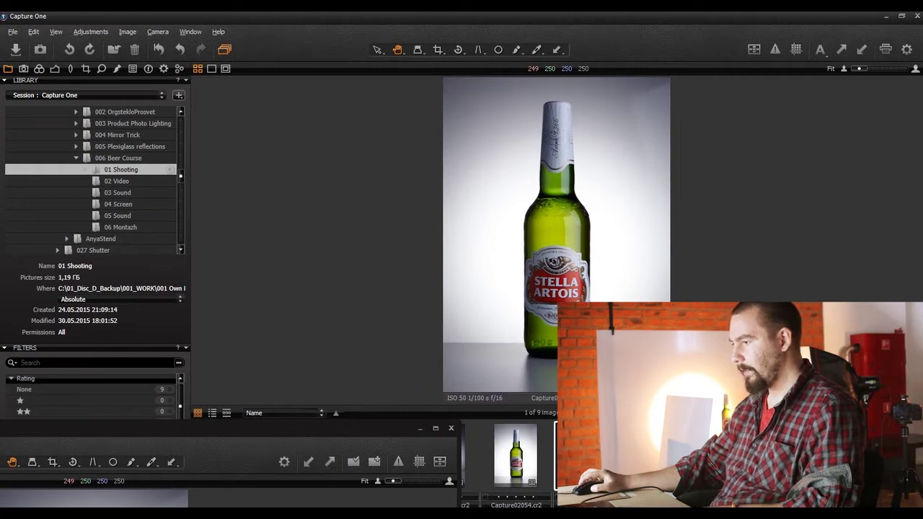
{"action": "key", "text": "Right"}
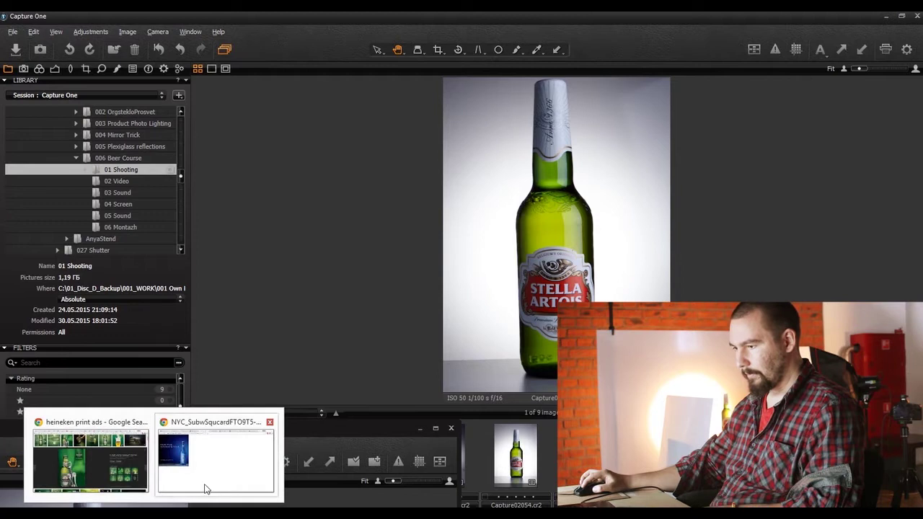
Step: Switch to the browser and compare the "How do you party?", Heineken Mexico and Zurich insurance bottle ads
{"action": "left_click", "coordinate": [206, 488]}
{"action": "left_click", "coordinate": [426, 17]}
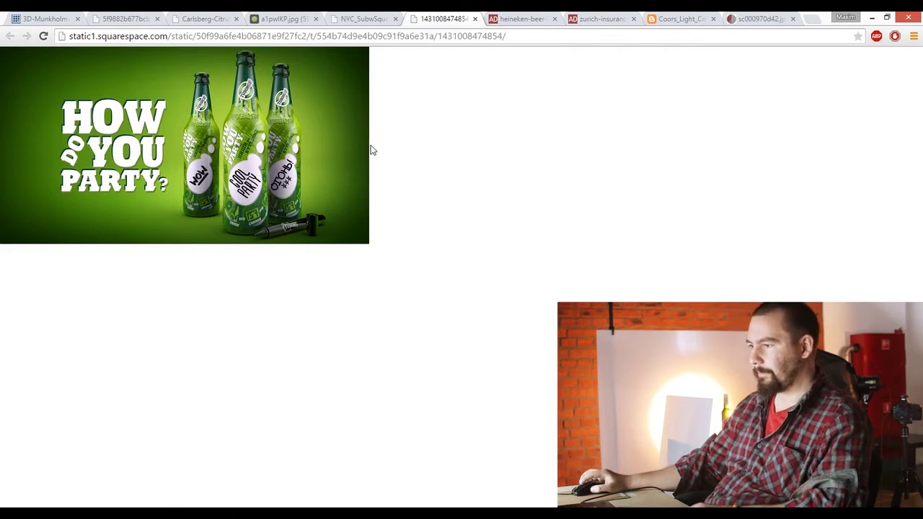
{"action": "left_click", "coordinate": [525, 17]}
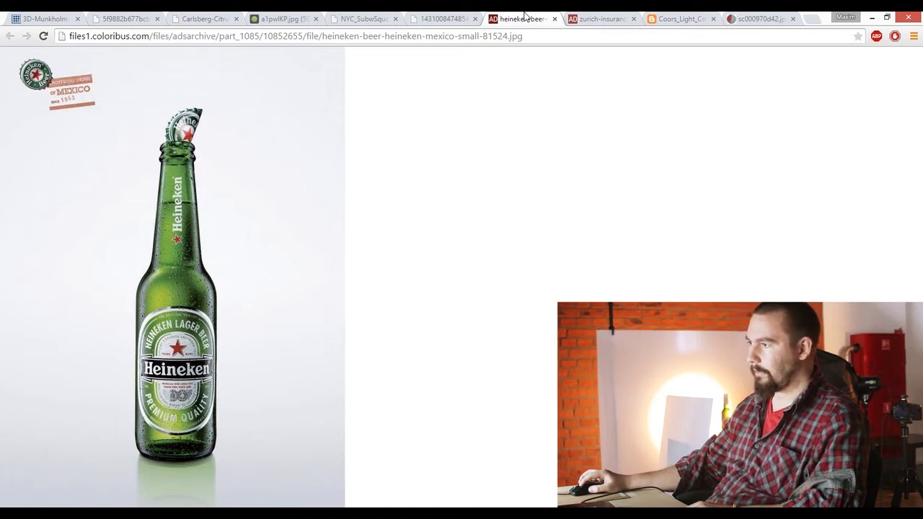
{"action": "left_click", "coordinate": [585, 16]}
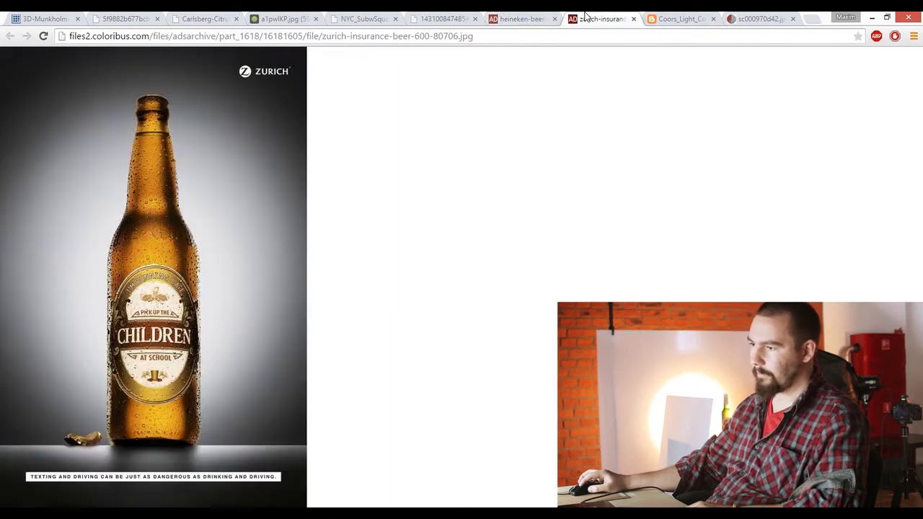
{"action": "left_click", "coordinate": [548, 16]}
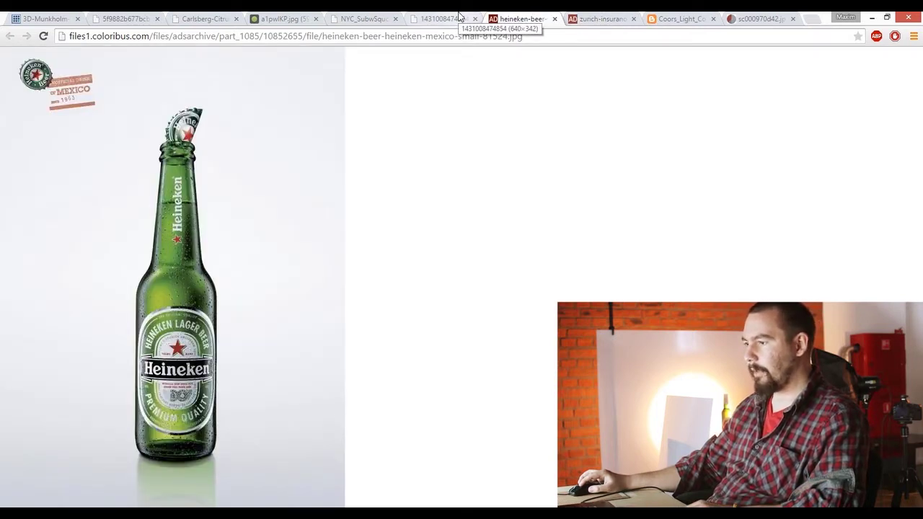
{"action": "left_click", "coordinate": [459, 16]}
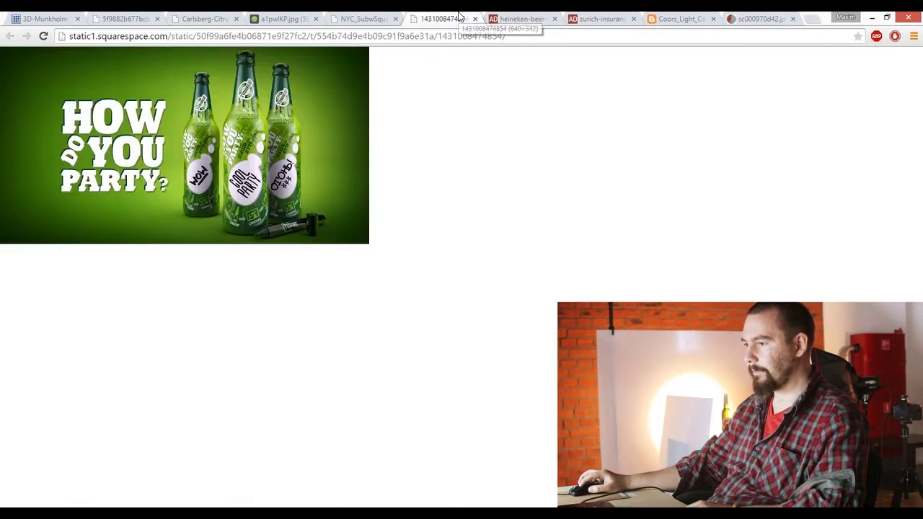
{"action": "left_click", "coordinate": [512, 16]}
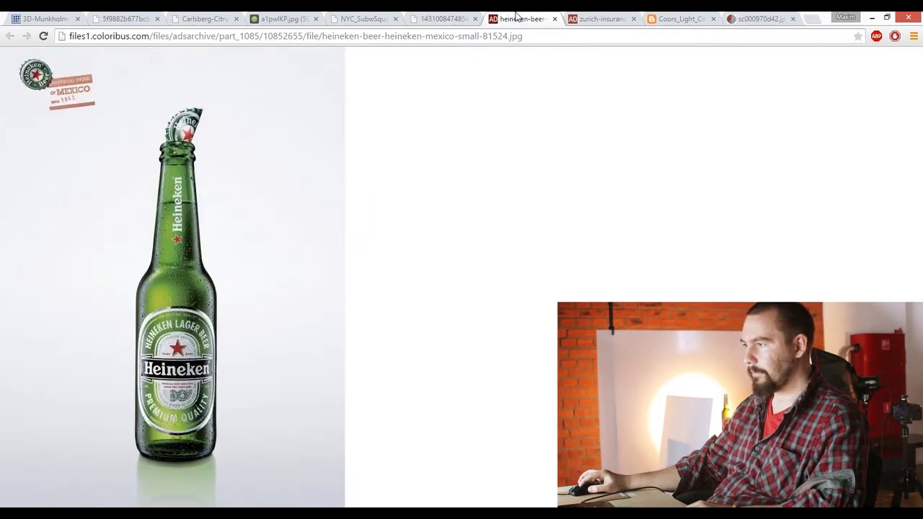
{"action": "left_click", "coordinate": [469, 16]}
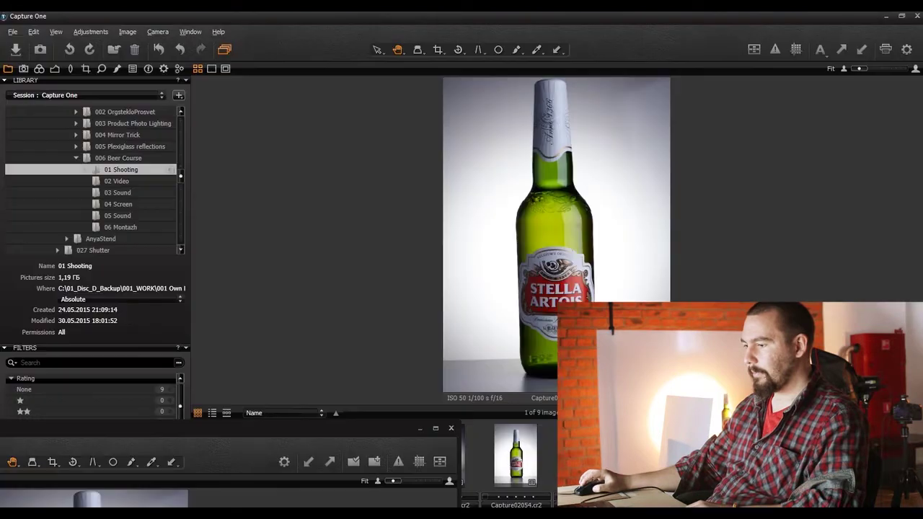
Step: Move the separate Capture One viewer window back up and maximize it to fill the screen
{"action": "left_click_drag", "start_coordinate": [221, 430], "coordinate": [621, 56]}
{"action": "double_click", "coordinate": [620, 57]}
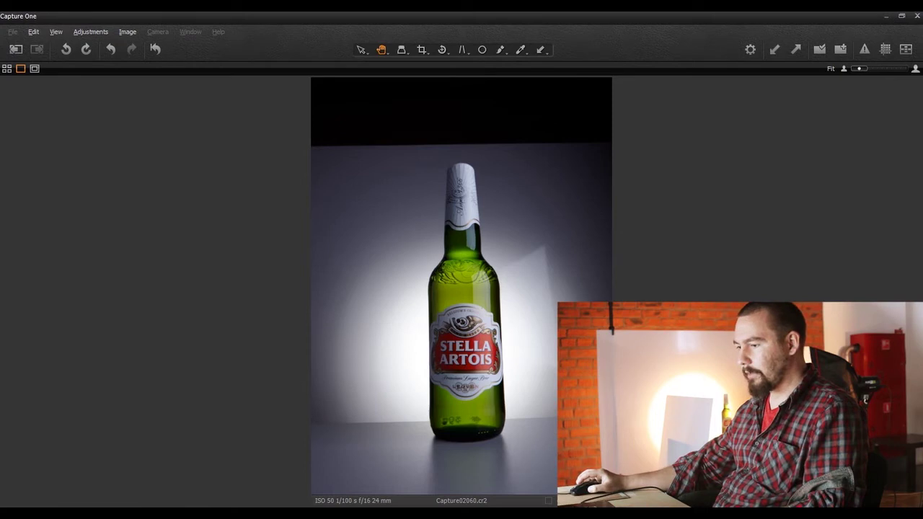
Step: Switch to the browser and examine the Zurich insurance, Coors Light and Heineken can reference ads
{"action": "left_click", "coordinate": [212, 471]}
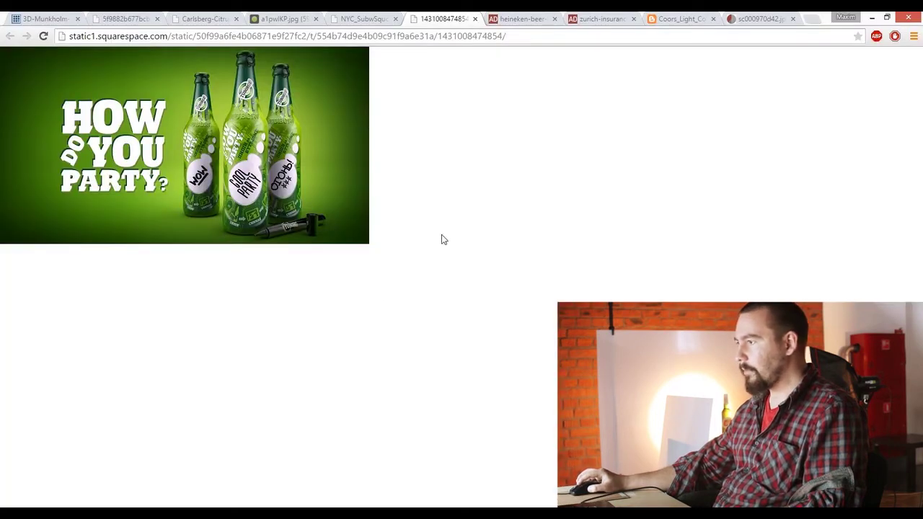
{"action": "left_click", "coordinate": [592, 22]}
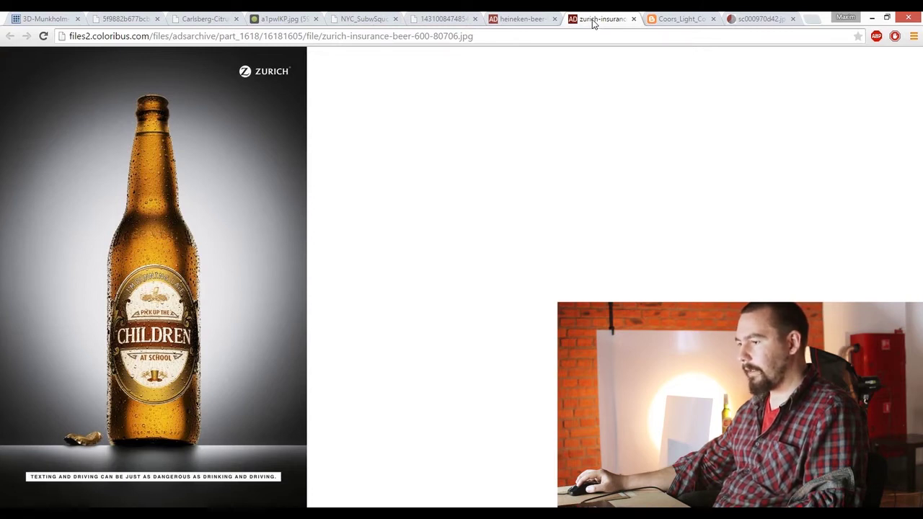
{"action": "left_click", "coordinate": [673, 17]}
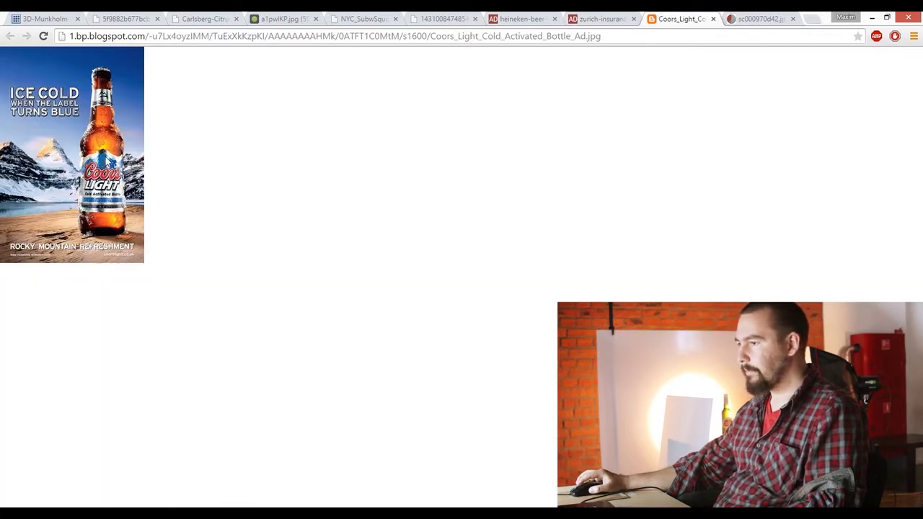
{"action": "left_click", "coordinate": [755, 20]}
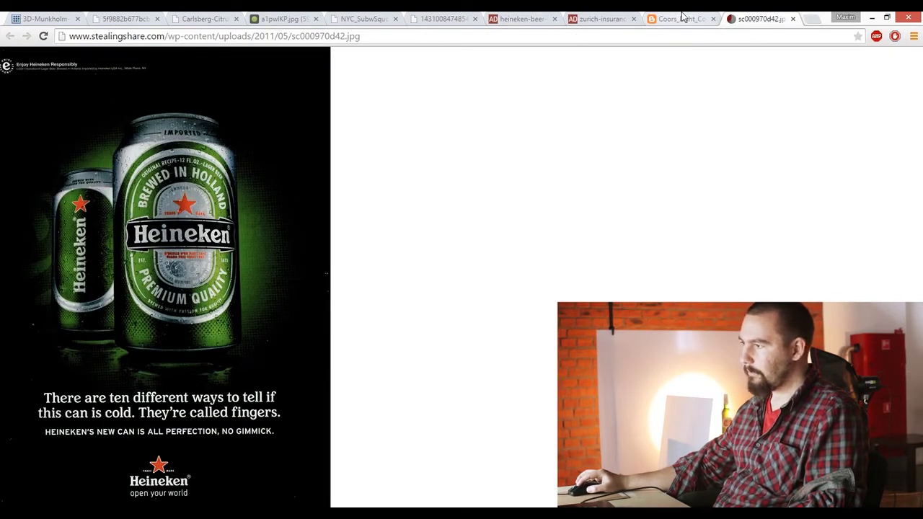
{"action": "left_click", "coordinate": [683, 17]}
{"action": "left_click", "coordinate": [732, 18]}
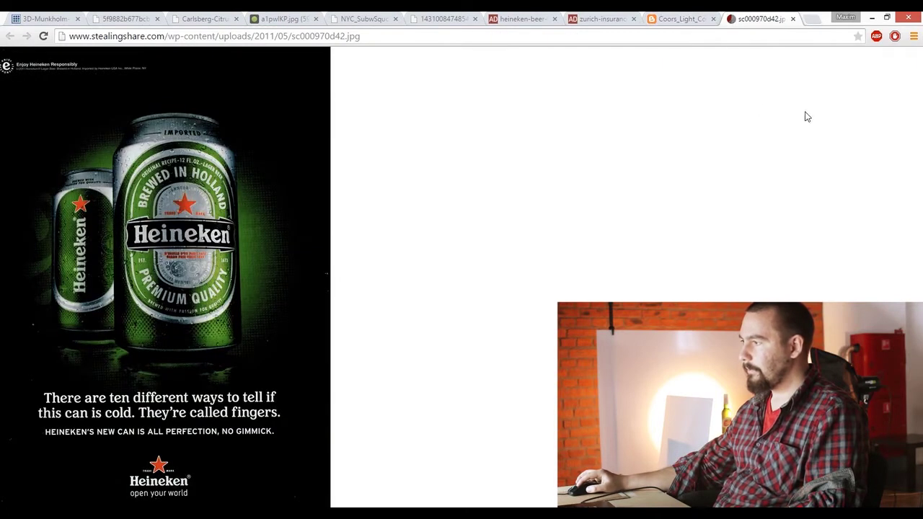
Step: Minimize the browser and maximize the separate Capture One viewer window showing Capture02065
{"action": "left_click", "coordinate": [873, 17]}
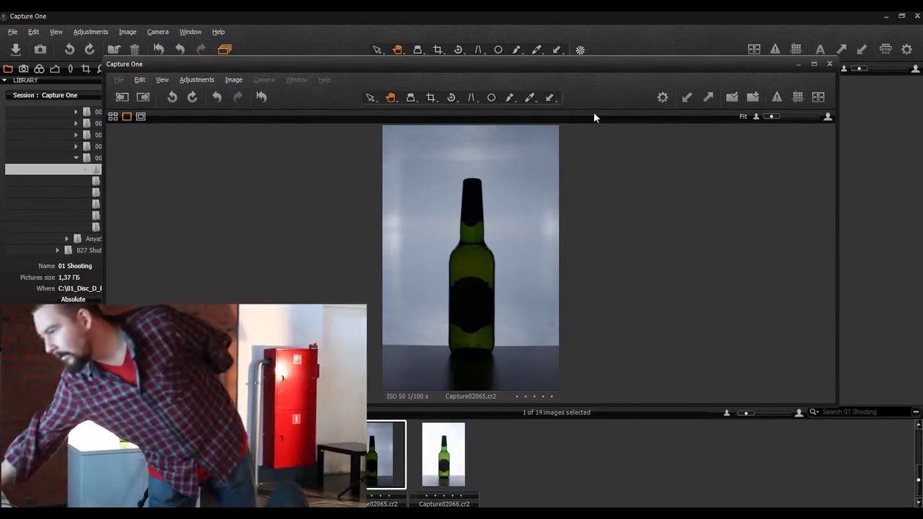
{"action": "double_click", "coordinate": [667, 63]}
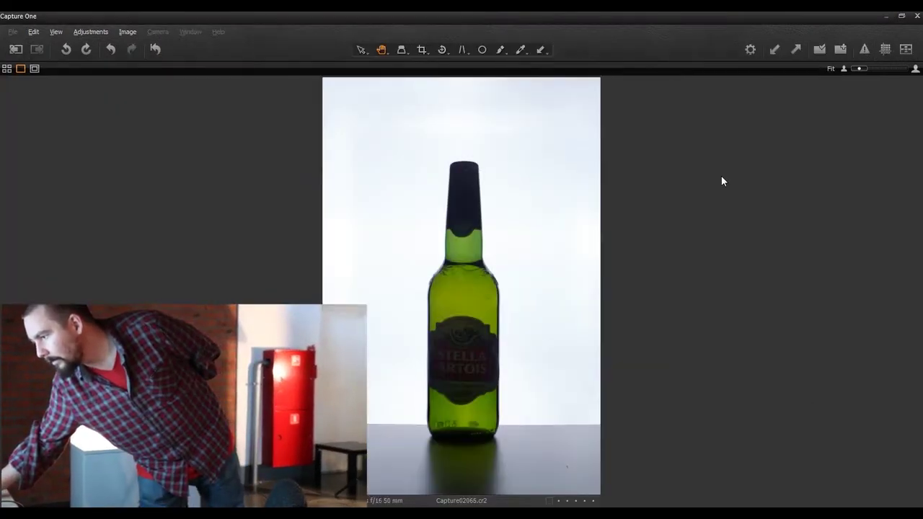
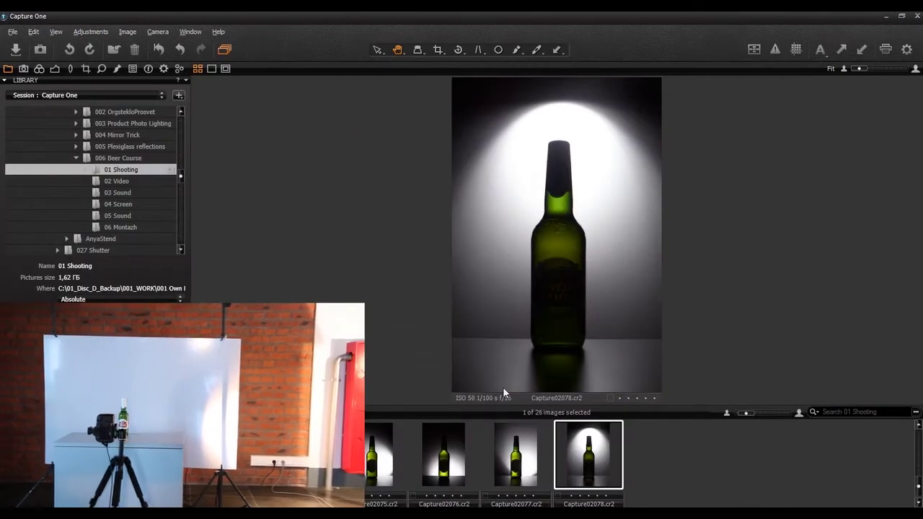
Step: Compare the backlit bottle shots Capture02077 and Capture02076 with the shots taken just before them
{"action": "left_click", "coordinate": [520, 460]}
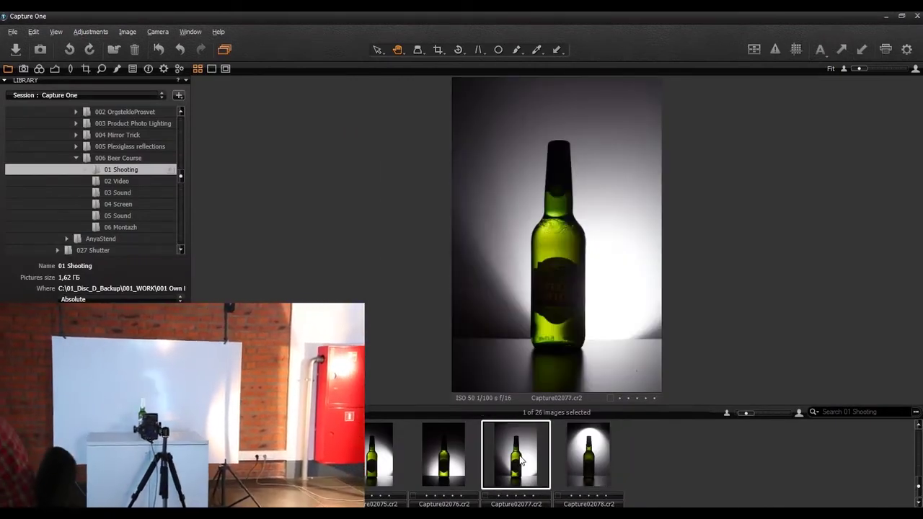
{"action": "key", "text": "Left"}
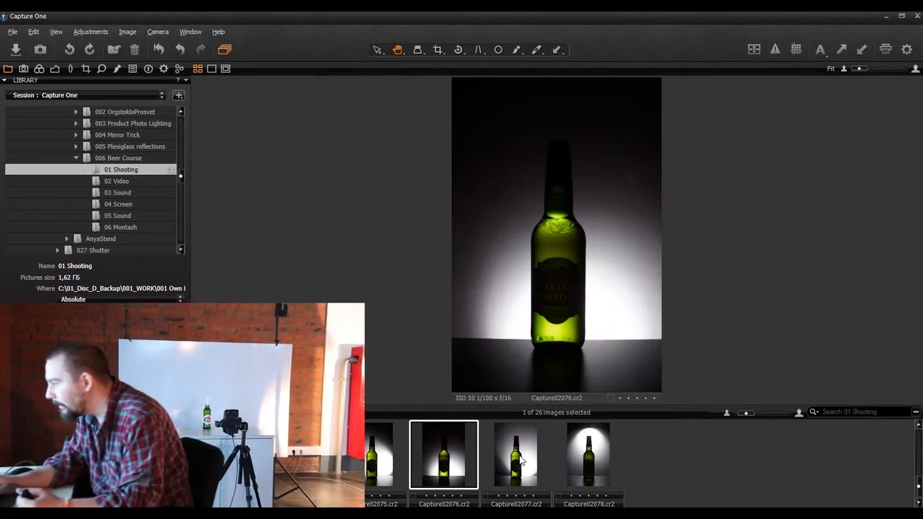
{"action": "key", "text": "Left"}
{"action": "key", "text": "Left"}
{"action": "key", "text": "Right"}
{"action": "key", "text": "Right"}
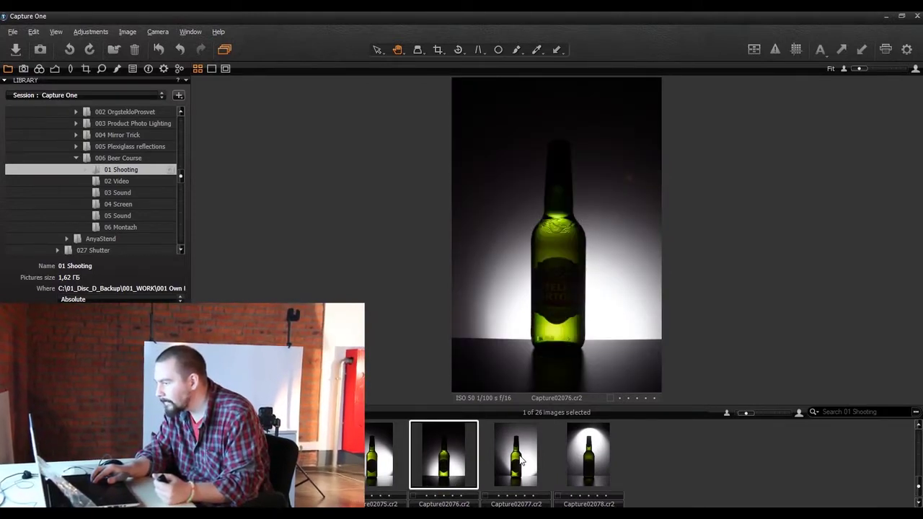
Step: Compare the background light position in Capture02076, Capture02077 and Capture02078
{"action": "key", "text": "Right"}
{"action": "key", "text": "Right"}
{"action": "key", "text": "Left"}
{"action": "key", "text": "Right"}
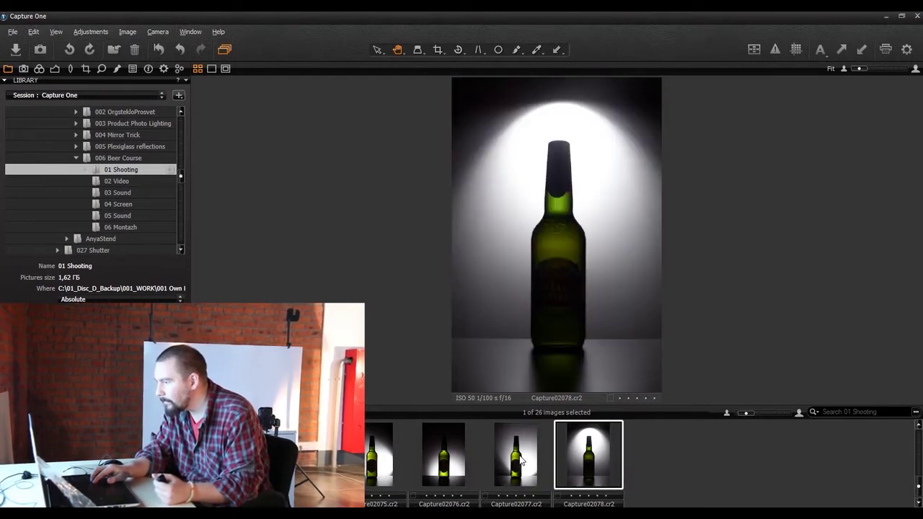
{"action": "key", "text": "Left"}
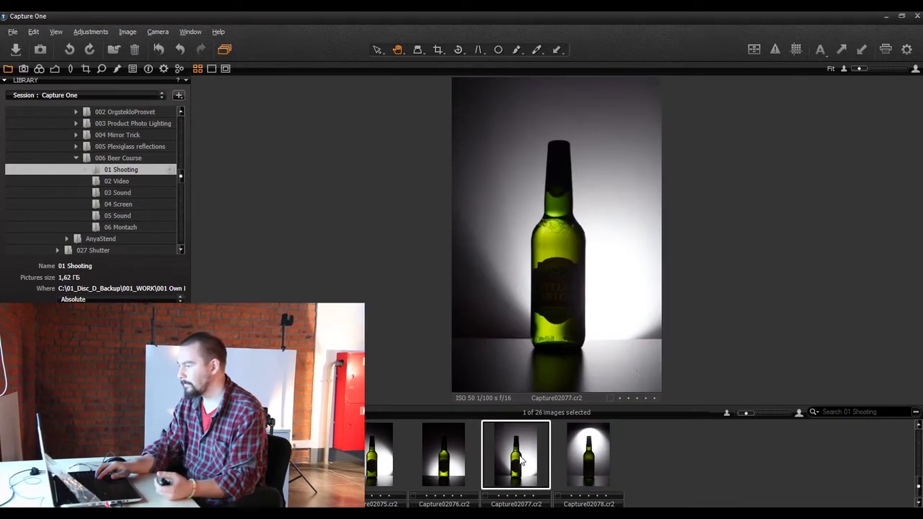
{"action": "key", "text": "Left"}
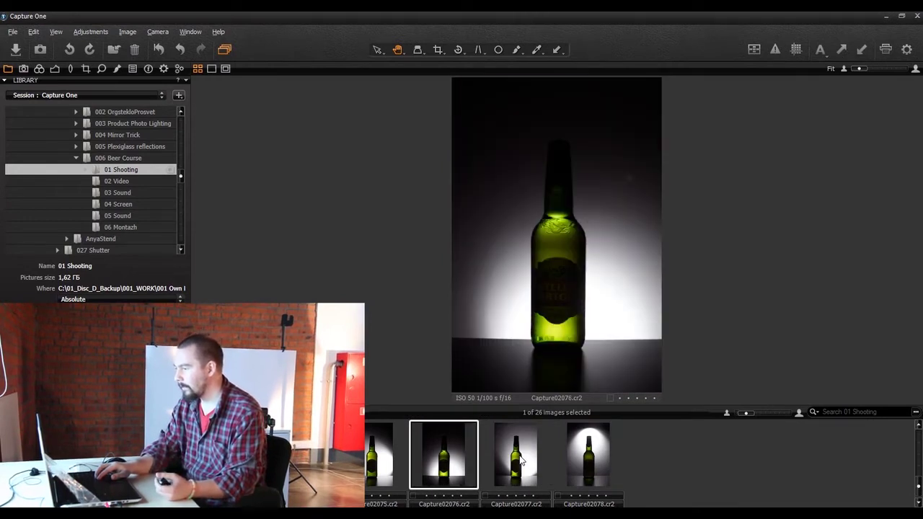
{"action": "key", "text": "Right"}
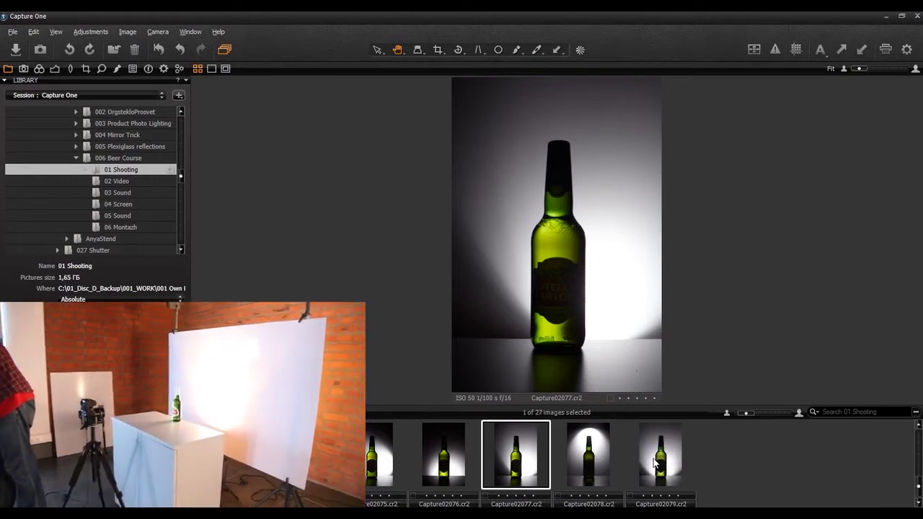
Step: Compare the new backlit bottle shots Capture02079 and Capture02080 with Capture02077
{"action": "left_click", "coordinate": [654, 463]}
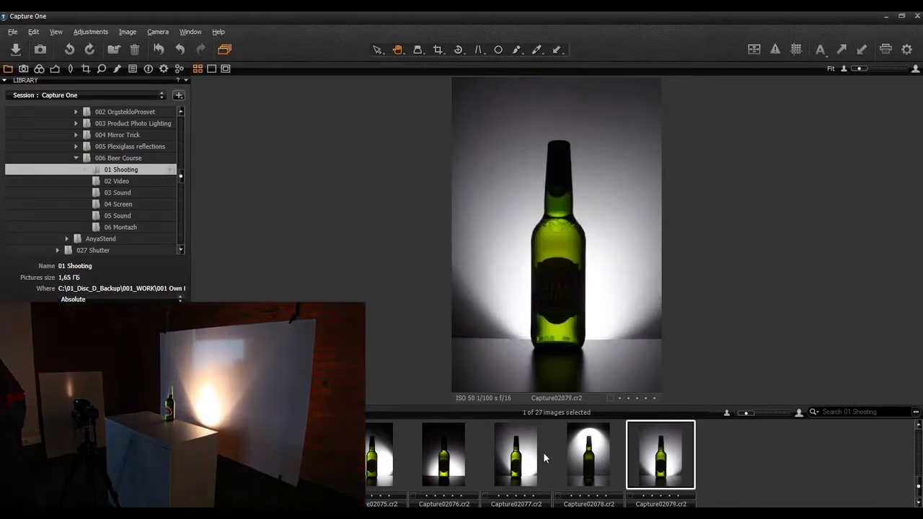
{"action": "left_click", "coordinate": [548, 459]}
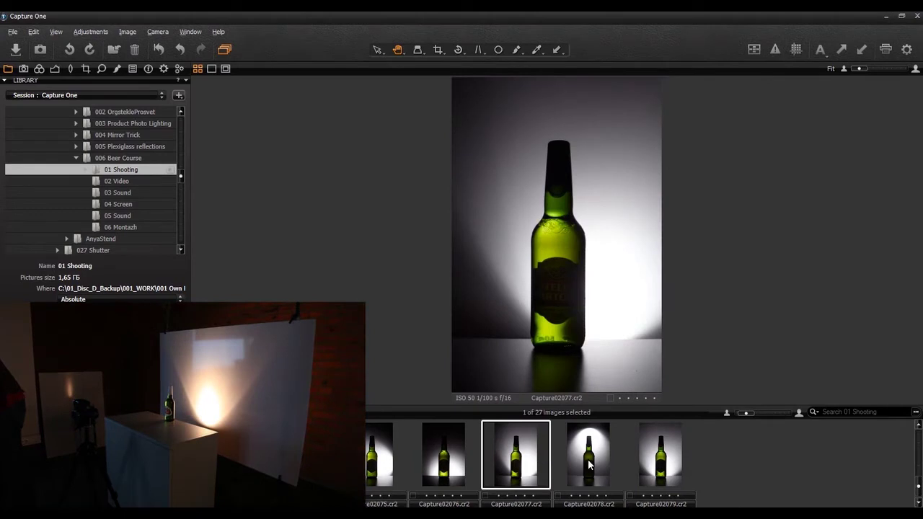
{"action": "left_click", "coordinate": [661, 470]}
{"action": "left_click", "coordinate": [524, 466]}
{"action": "left_click", "coordinate": [662, 467]}
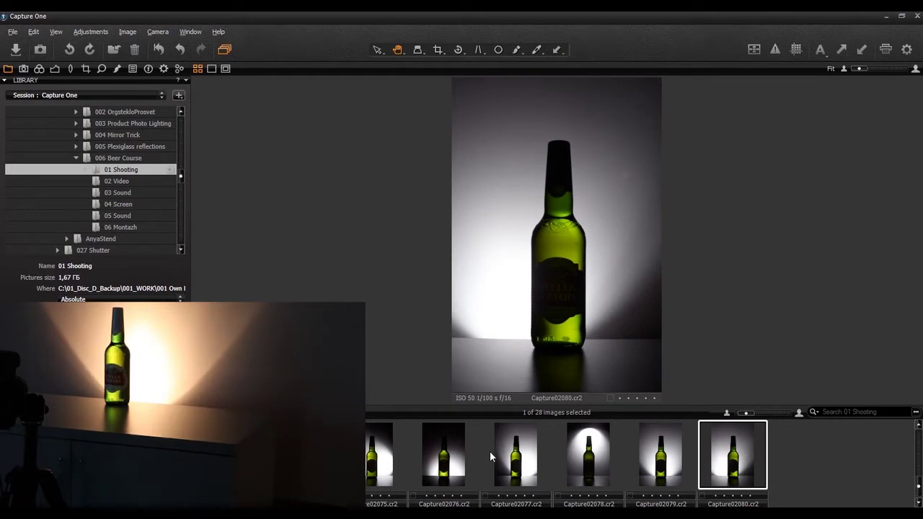
{"action": "left_click", "coordinate": [511, 456]}
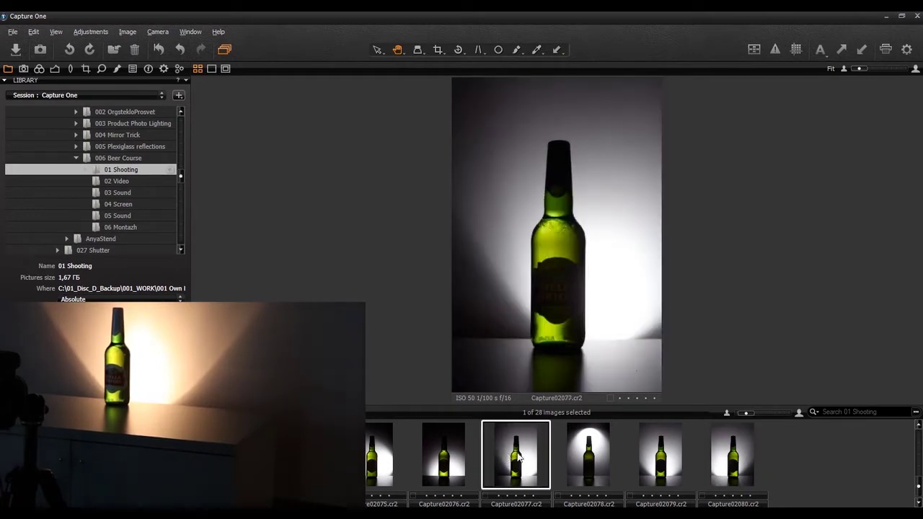
Step: Compare which side the background light falls on in Capture02080 and Capture02077
{"action": "left_click", "coordinate": [741, 468]}
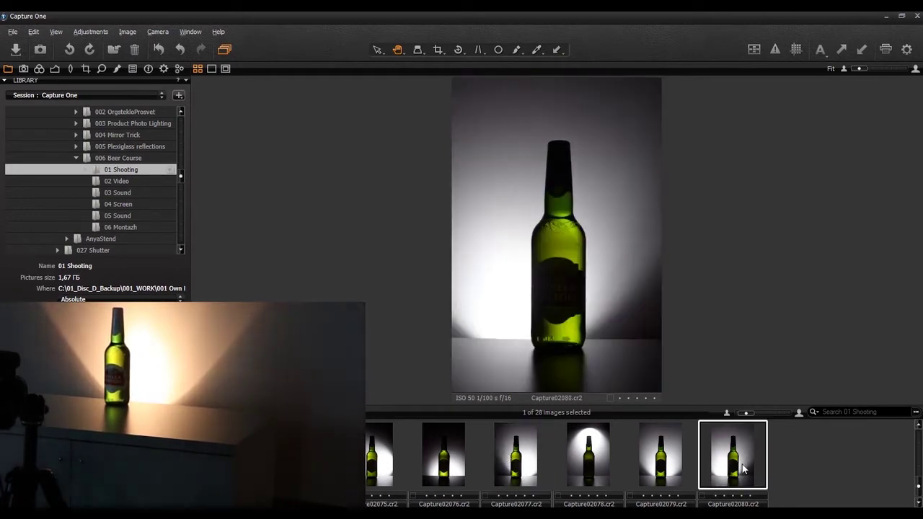
{"action": "left_click", "coordinate": [522, 441]}
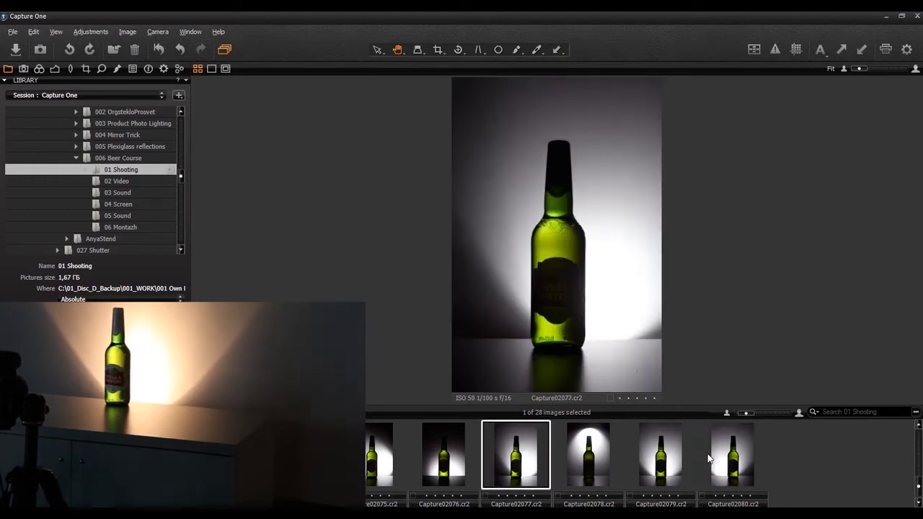
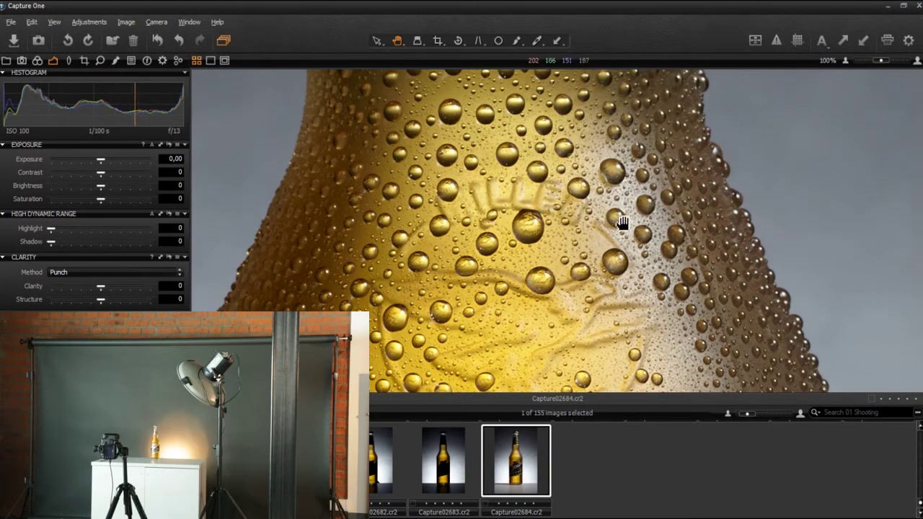
Step: Examine the water droplets and highlight on the bottle's shoulder in Capture02684, up close and in context
{"action": "scroll", "coordinate": [658, 198], "scroll_direction": "down", "scroll_amount": 1}
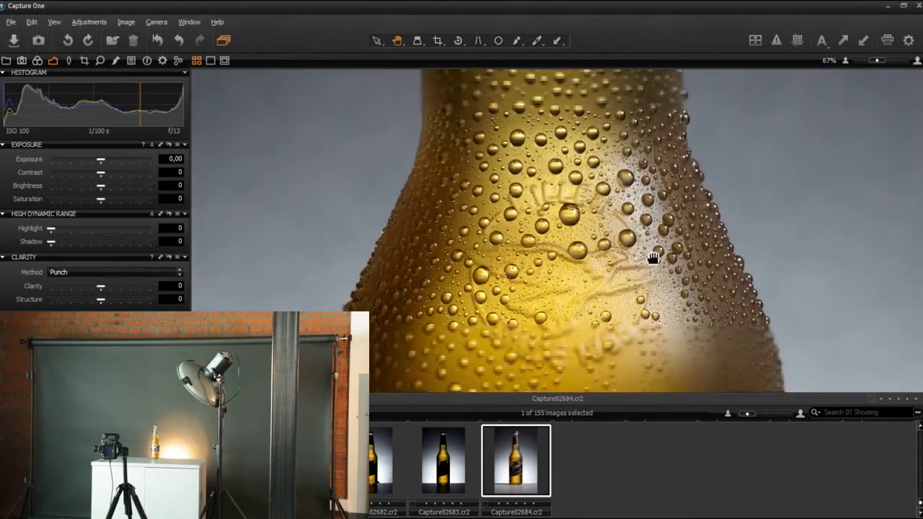
{"action": "left_click_drag", "start_coordinate": [653, 260], "coordinate": [624, 229]}
{"action": "scroll", "coordinate": [613, 130], "scroll_direction": "down", "scroll_amount": 3}
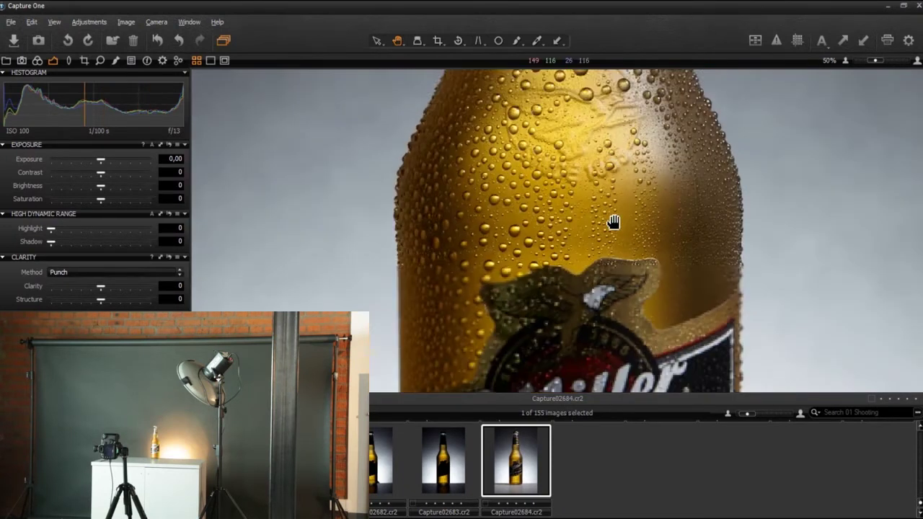
{"action": "scroll", "coordinate": [554, 173], "scroll_direction": "up", "scroll_amount": 4}
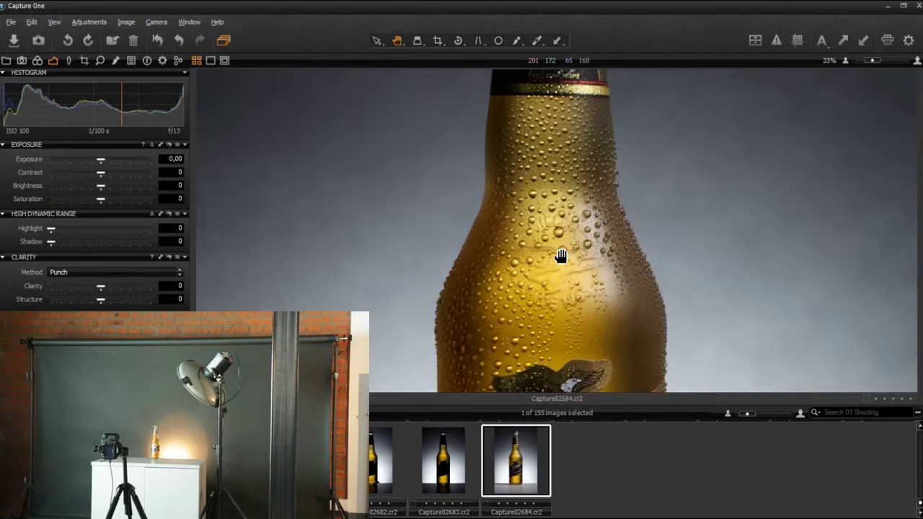
{"action": "scroll", "coordinate": [554, 227], "scroll_direction": "up", "scroll_amount": 2}
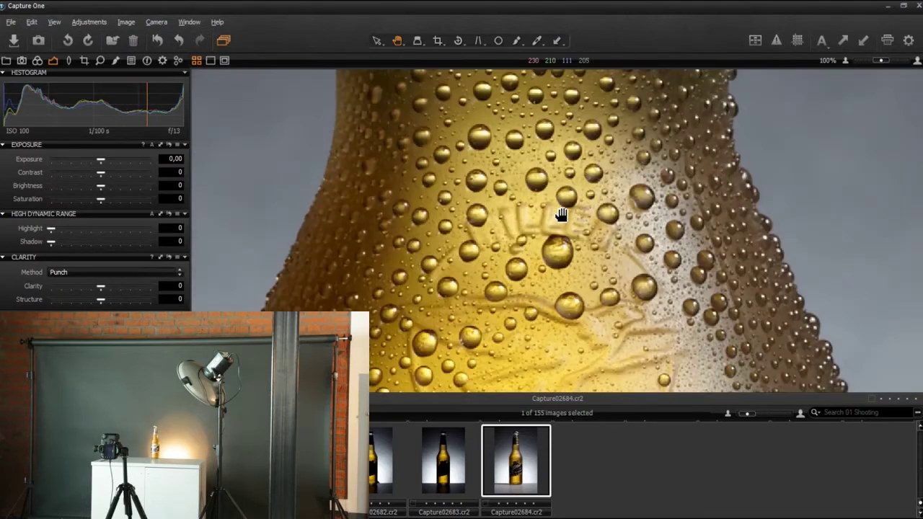
{"action": "scroll", "coordinate": [593, 174], "scroll_direction": "down", "scroll_amount": 5}
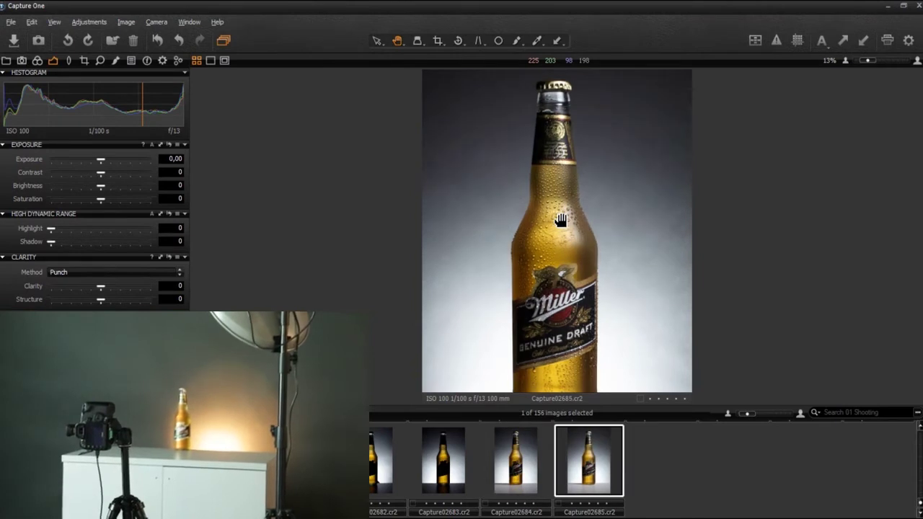
Step: Compare the droplets and highlight on the bottle's shoulder between Capture02685 and Capture02684
{"action": "scroll", "coordinate": [560, 220], "scroll_direction": "up", "scroll_amount": 5}
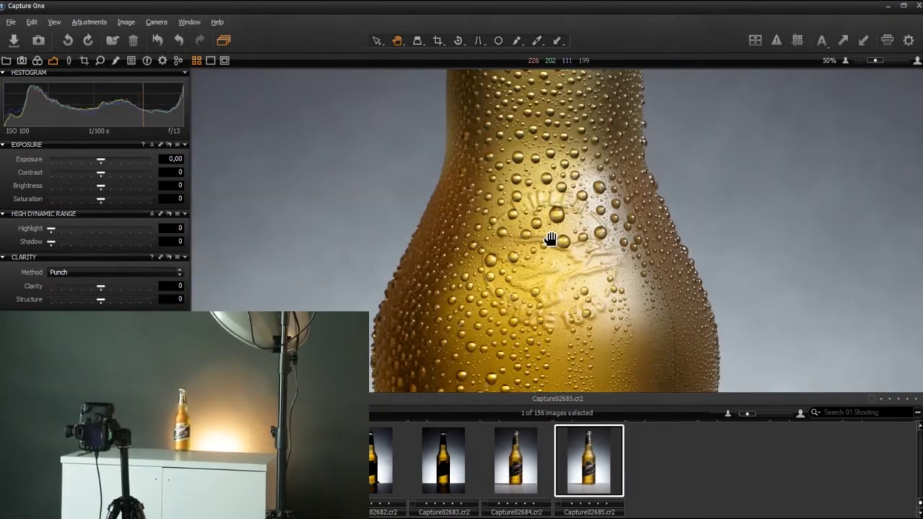
{"action": "left_click", "coordinate": [524, 457]}
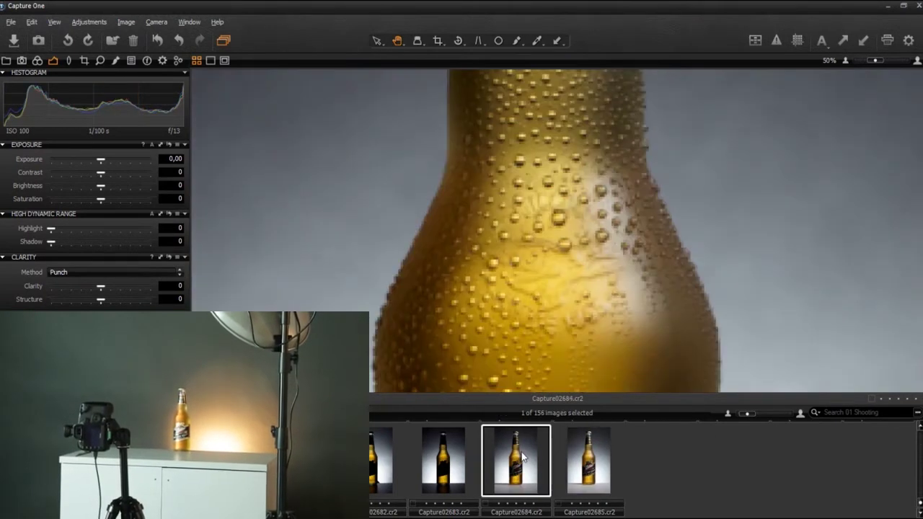
{"action": "left_click", "coordinate": [579, 469]}
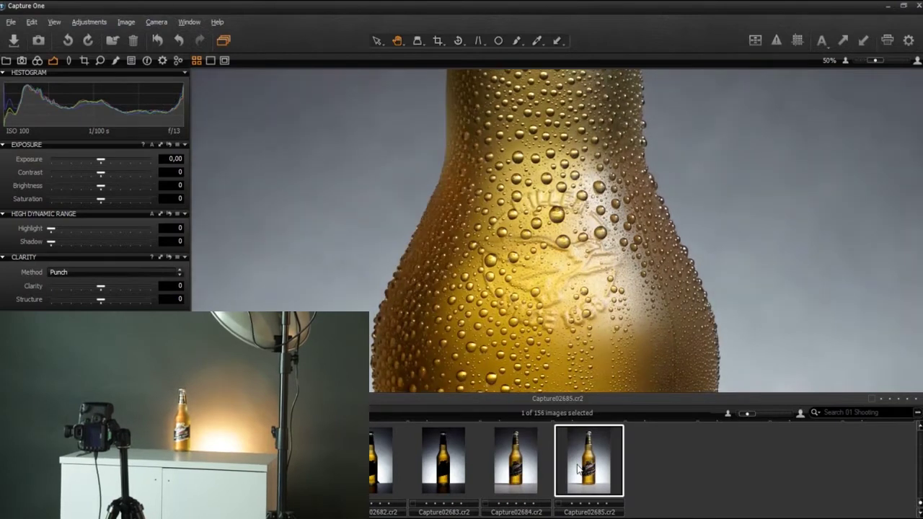
{"action": "left_click", "coordinate": [522, 472]}
{"action": "left_click", "coordinate": [577, 463]}
{"action": "left_click", "coordinate": [511, 467]}
{"action": "left_click", "coordinate": [583, 469]}
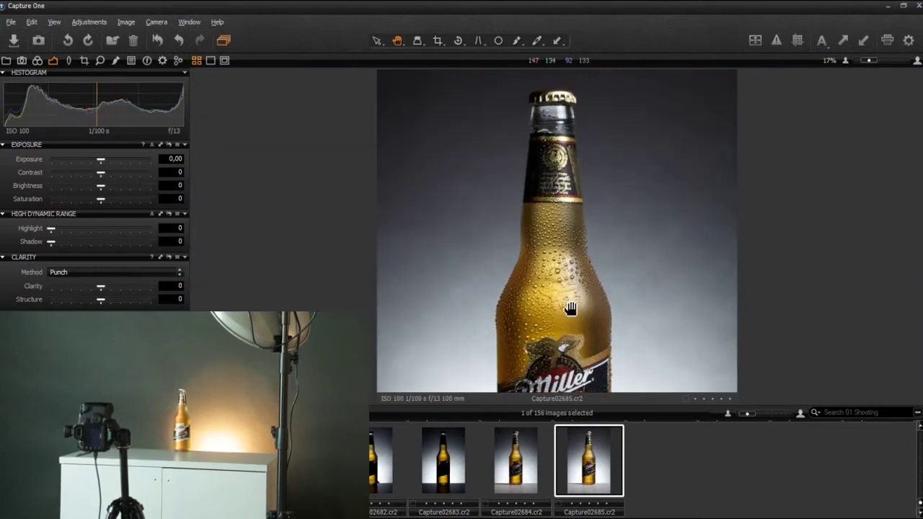
Step: Inspect the label, base, shoulder and neck of the bottle in Capture02685
{"action": "left_click_drag", "start_coordinate": [570, 307], "coordinate": [565, 187]}
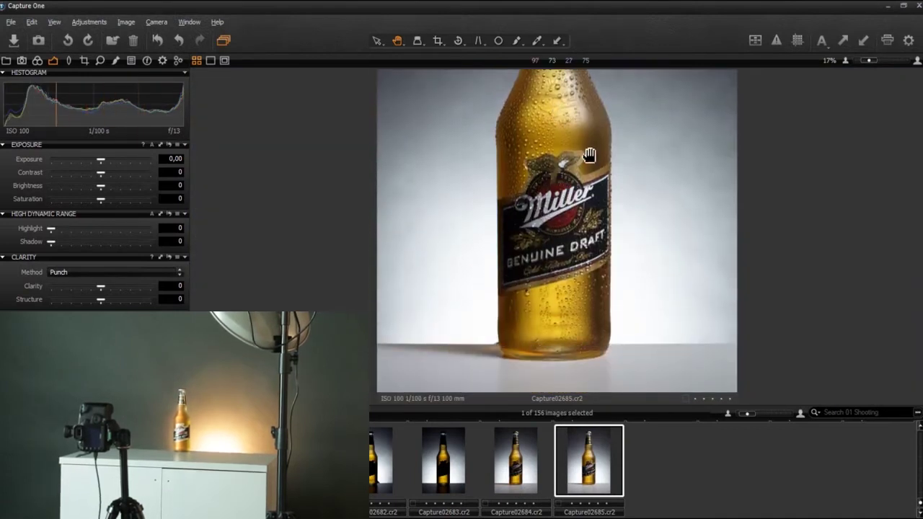
{"action": "left_click_drag", "start_coordinate": [589, 155], "coordinate": [622, 208]}
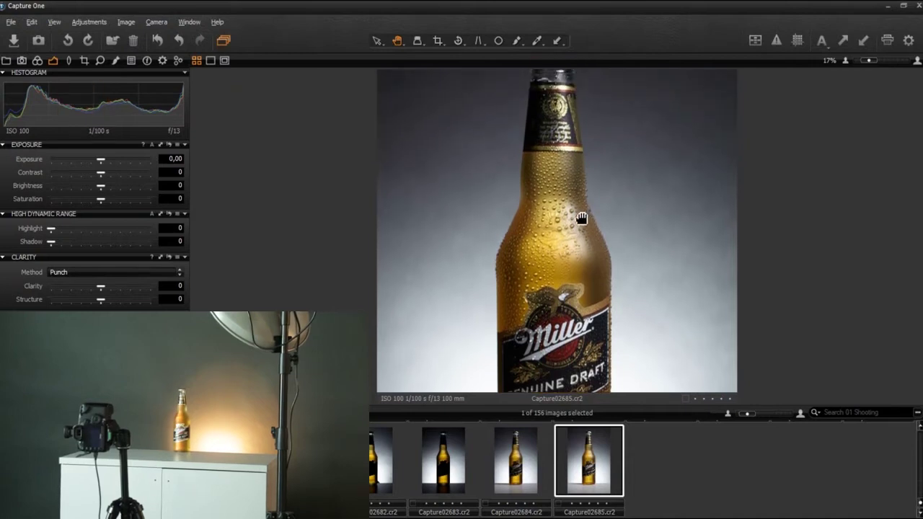
{"action": "double_click", "coordinate": [545, 179]}
{"action": "left_click_drag", "start_coordinate": [600, 246], "coordinate": [601, 223]}
{"action": "left_click_drag", "start_coordinate": [555, 270], "coordinate": [566, 240]}
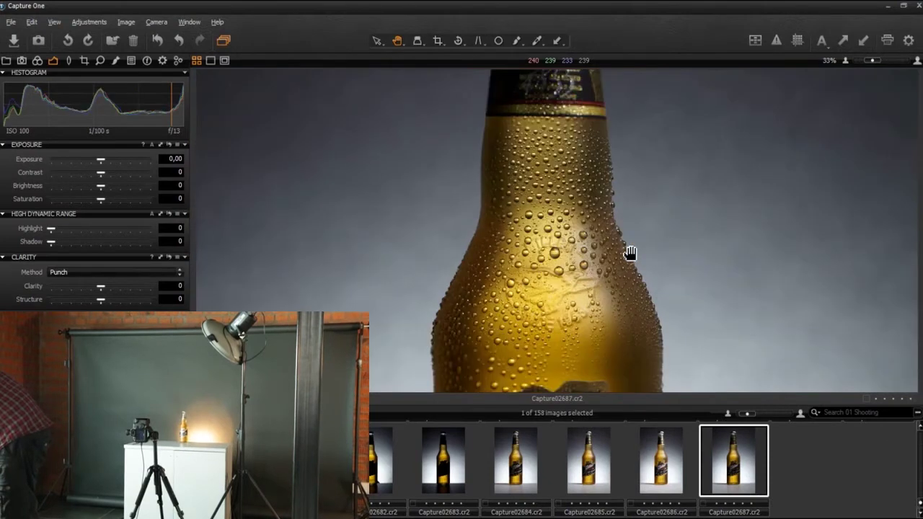
Step: Compare the front lighting on the bottle in Capture02686 and Capture02687
{"action": "scroll", "coordinate": [630, 254], "scroll_direction": "down", "scroll_amount": 1}
{"action": "left_click", "coordinate": [677, 455]}
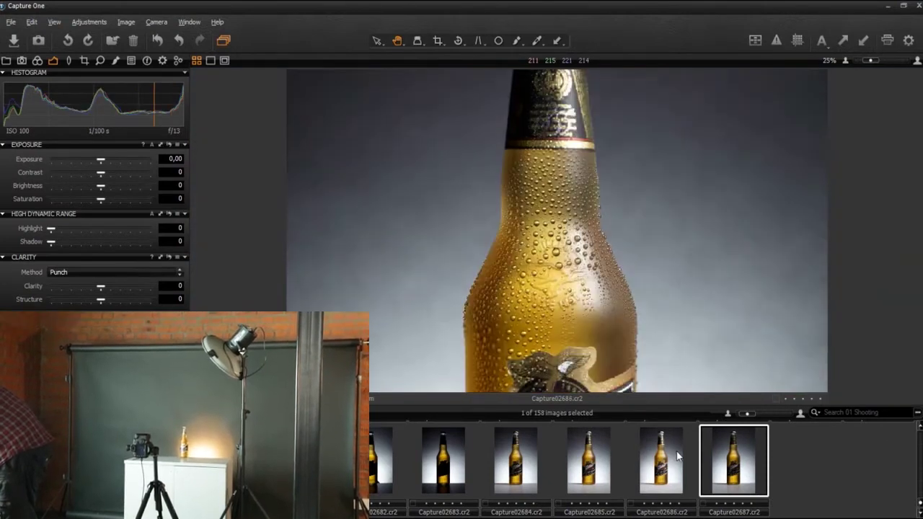
{"action": "left_click", "coordinate": [699, 465]}
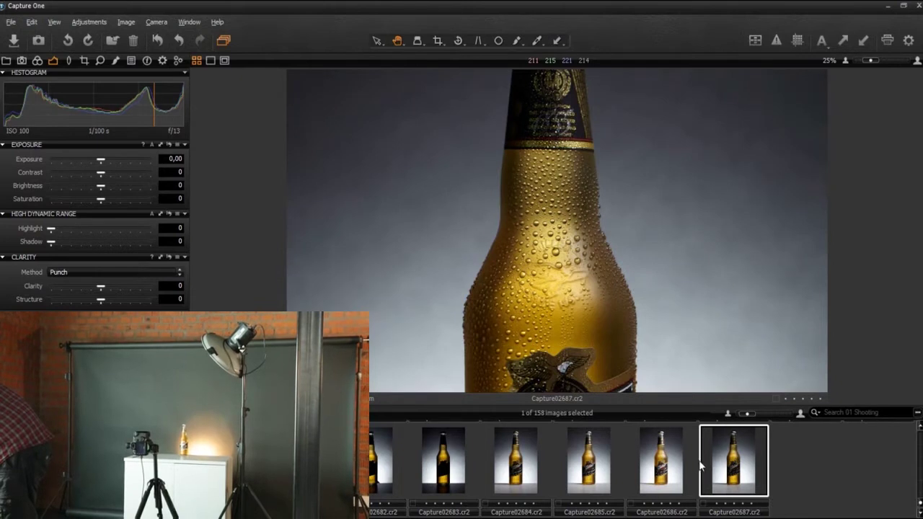
{"action": "left_click", "coordinate": [671, 462]}
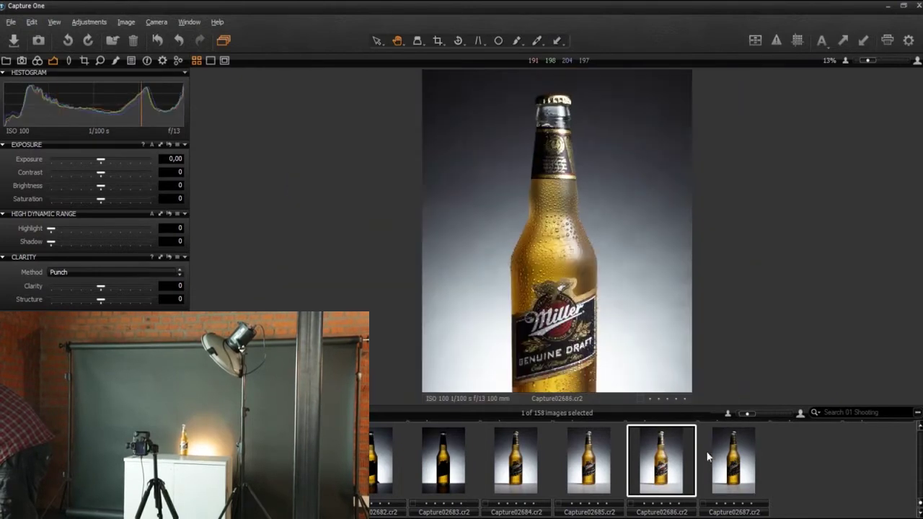
{"action": "left_click", "coordinate": [731, 456]}
{"action": "left_click", "coordinate": [669, 462]}
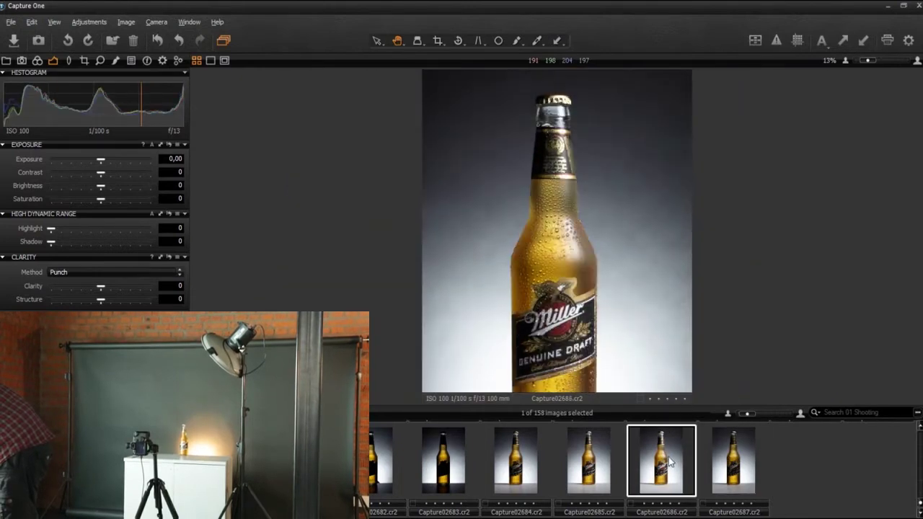
{"action": "left_click", "coordinate": [727, 470]}
Step: Compare Capture02687 with Capture02685 and Capture02686 at whole-bottle scale
{"action": "left_click", "coordinate": [577, 463]}
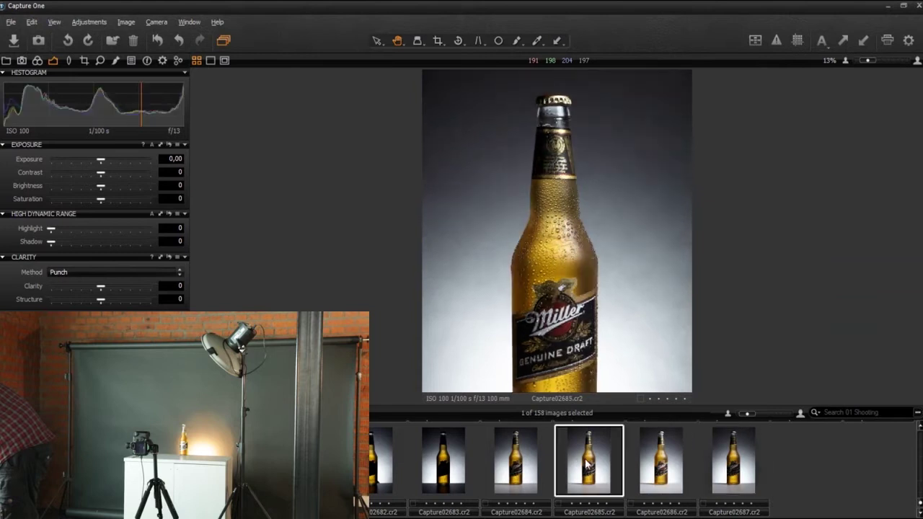
{"action": "left_click", "coordinate": [729, 470]}
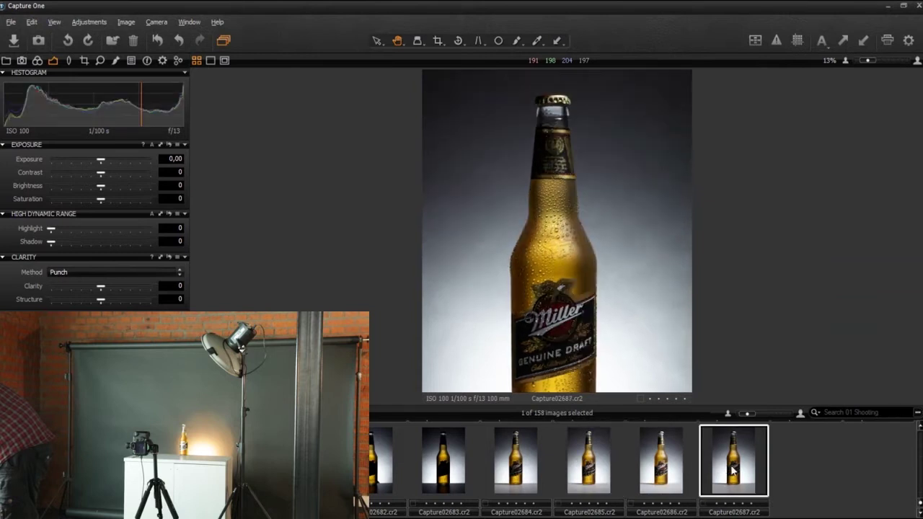
{"action": "left_click", "coordinate": [617, 470]}
{"action": "left_click", "coordinate": [671, 470]}
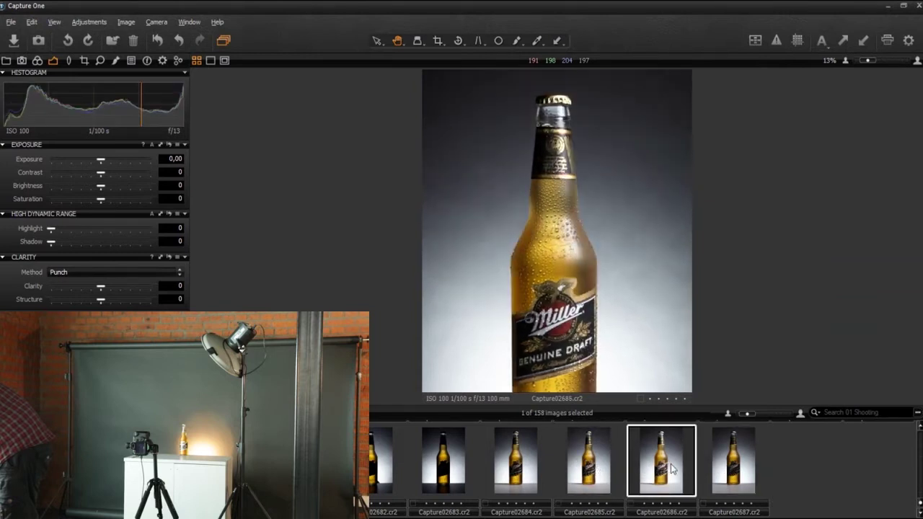
{"action": "left_click", "coordinate": [718, 472]}
Step: Compare the droplets on the bottle's neck in Capture02687 with the backlit-only shot Capture02683
{"action": "scroll", "coordinate": [587, 214], "scroll_direction": "up", "scroll_amount": 3}
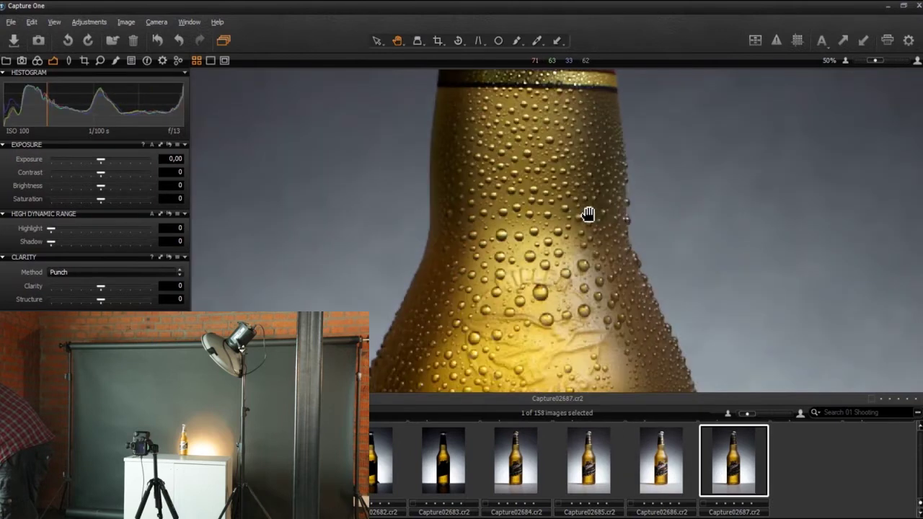
{"action": "scroll", "coordinate": [611, 243], "scroll_direction": "up", "scroll_amount": 1}
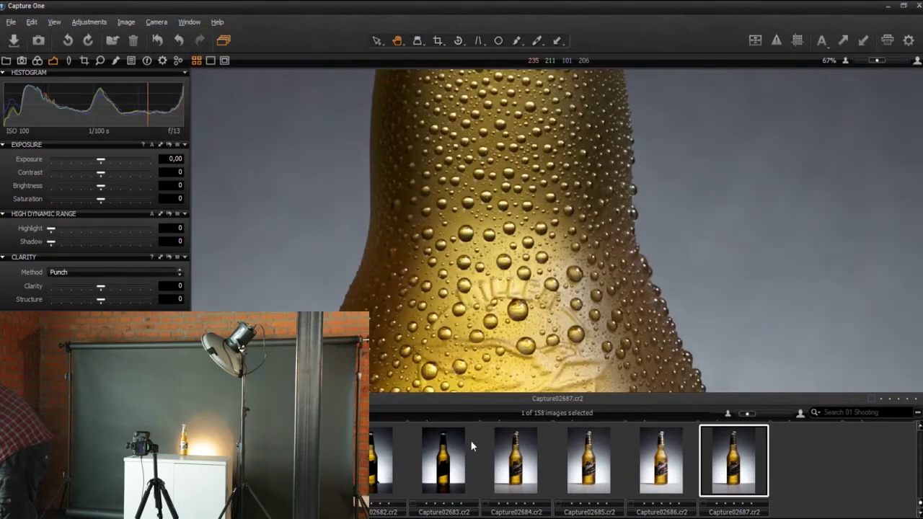
{"action": "left_click", "coordinate": [447, 455]}
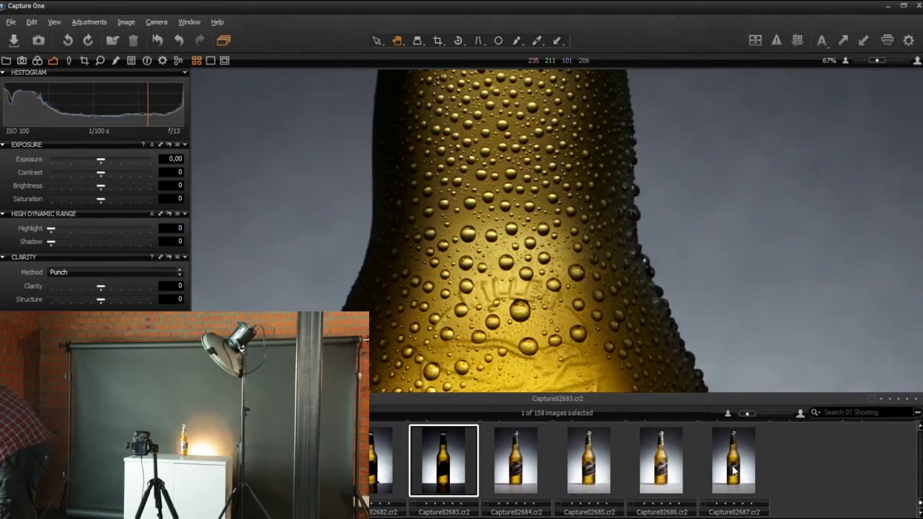
{"action": "left_click", "coordinate": [736, 471]}
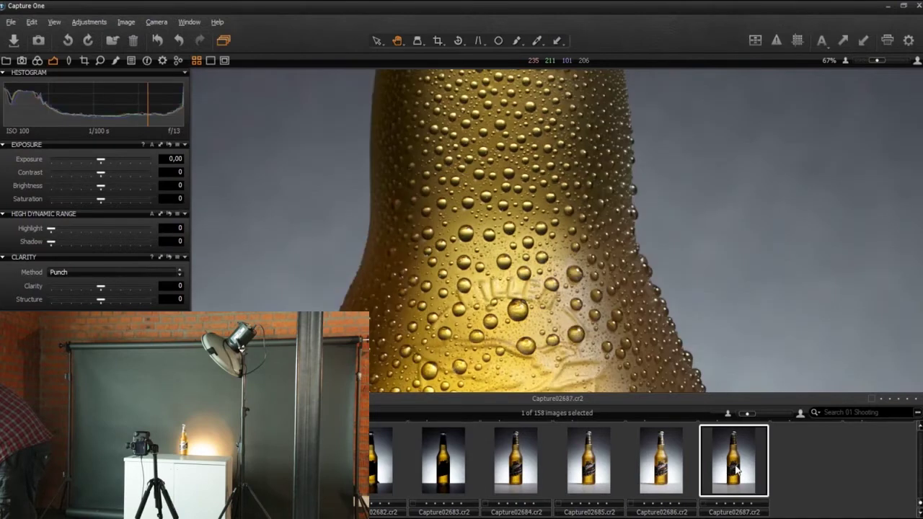
{"action": "left_click", "coordinate": [452, 471]}
{"action": "left_click", "coordinate": [743, 473]}
{"action": "scroll", "coordinate": [507, 274], "scroll_direction": "down", "scroll_amount": 1}
{"action": "scroll", "coordinate": [507, 278], "scroll_direction": "down", "scroll_amount": 3}
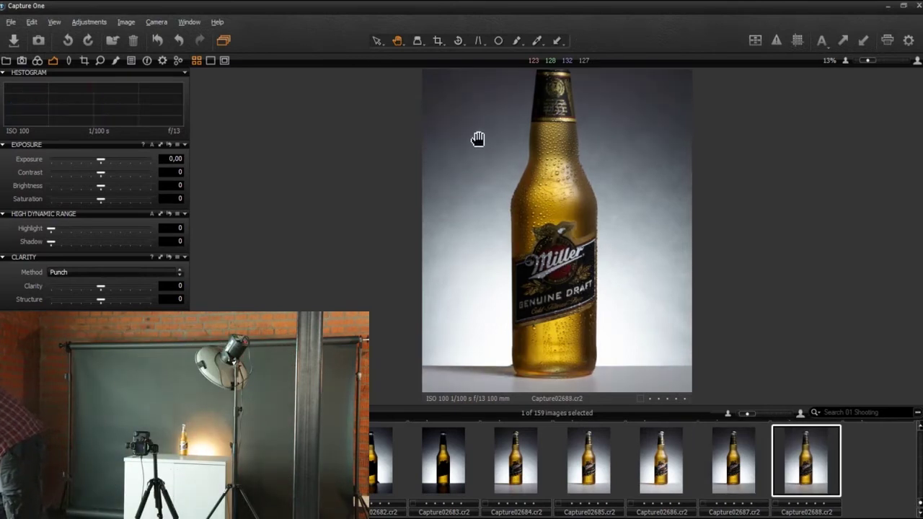
Step: Examine the highlight and droplets on the bottle's shoulder in Capture02688, both close up and as a whole
{"action": "scroll", "coordinate": [561, 162], "scroll_direction": "up", "scroll_amount": 2}
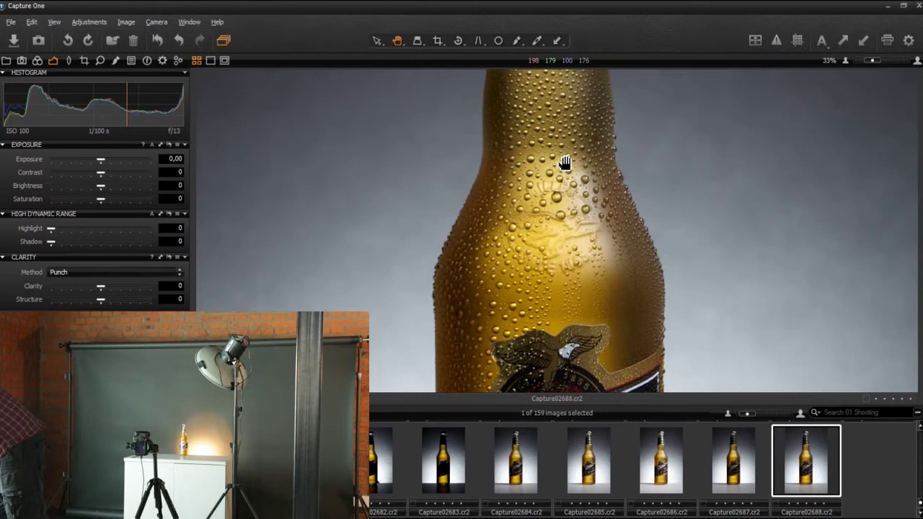
{"action": "scroll", "coordinate": [565, 163], "scroll_direction": "down", "scroll_amount": 3}
{"action": "scroll", "coordinate": [566, 163], "scroll_direction": "up", "scroll_amount": 1}
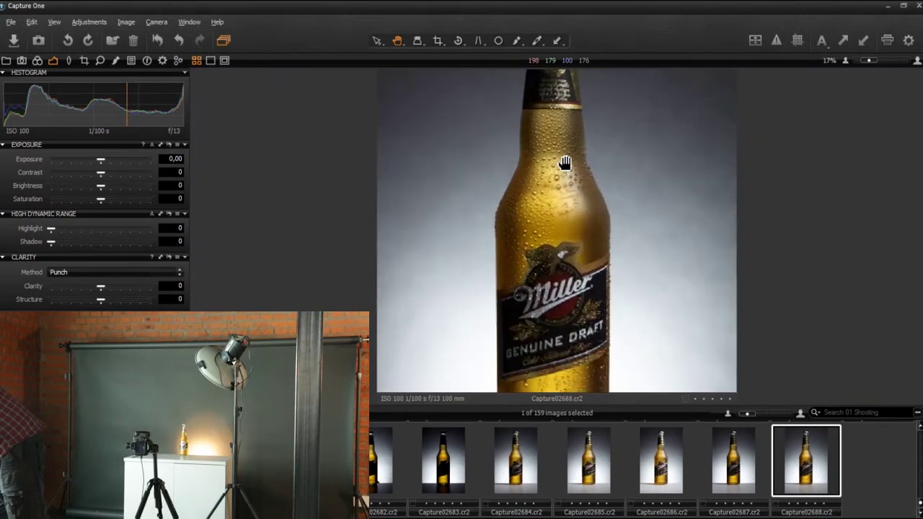
{"action": "scroll", "coordinate": [565, 163], "scroll_direction": "down", "scroll_amount": 1}
{"action": "scroll", "coordinate": [585, 178], "scroll_direction": "up", "scroll_amount": 4}
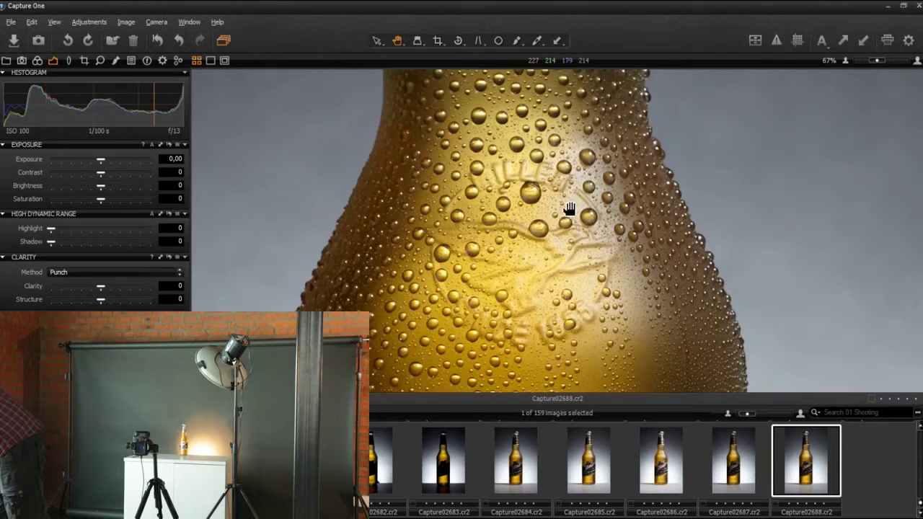
{"action": "scroll", "coordinate": [564, 209], "scroll_direction": "down", "scroll_amount": 4}
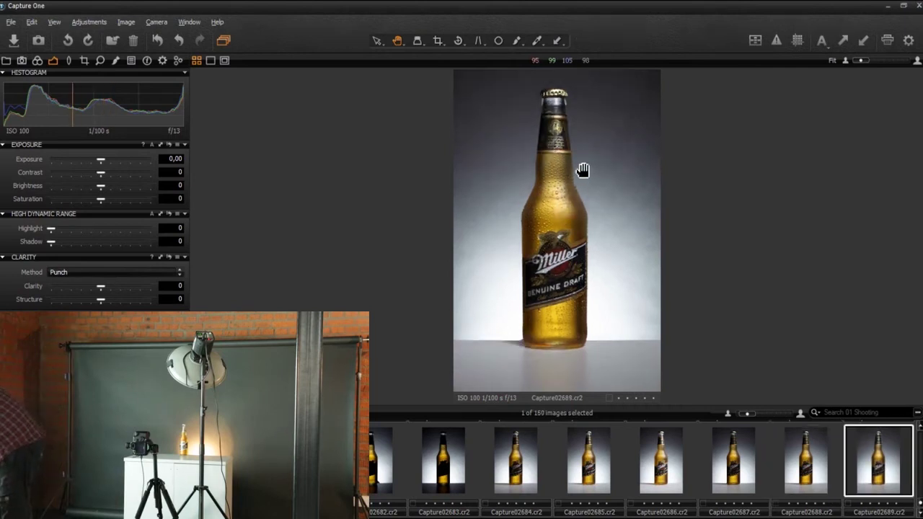
Step: Examine the droplets, embossed lettering and highlight on the bottle's neck and shoulder in Capture02689
{"action": "scroll", "coordinate": [565, 211], "scroll_direction": "up", "scroll_amount": 4}
{"action": "scroll", "coordinate": [604, 200], "scroll_direction": "up", "scroll_amount": 2}
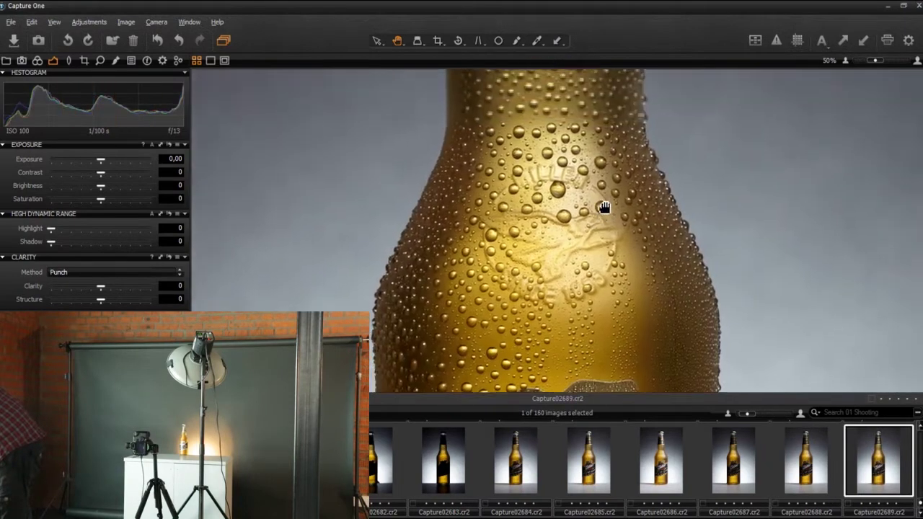
{"action": "scroll", "coordinate": [604, 241], "scroll_direction": "up", "scroll_amount": 2}
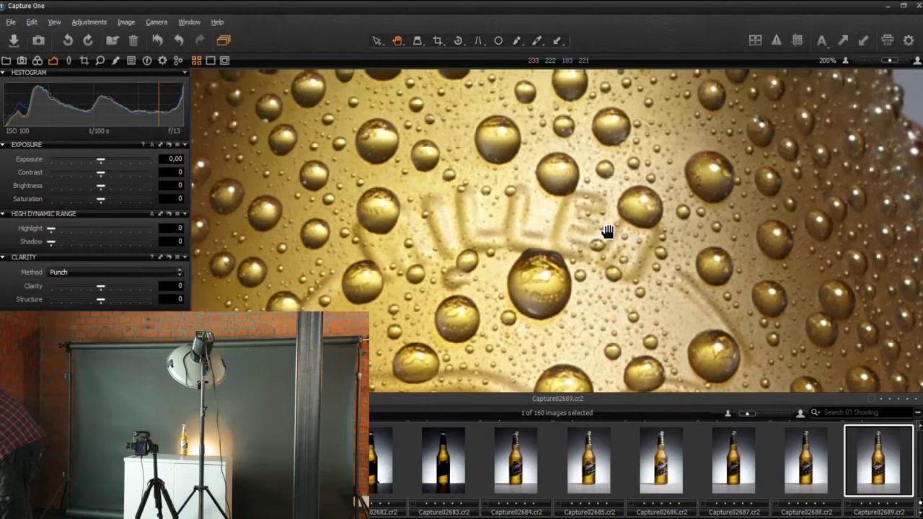
{"action": "scroll", "coordinate": [608, 231], "scroll_direction": "down", "scroll_amount": 2}
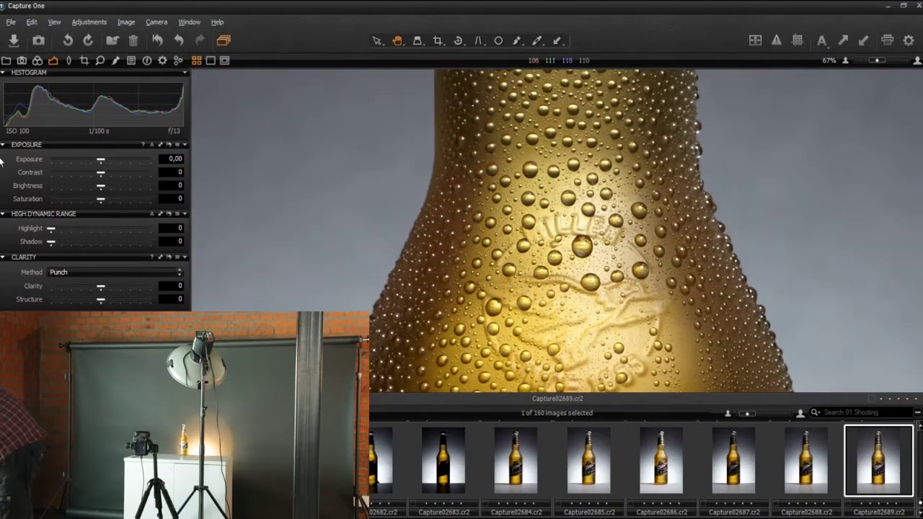
{"action": "scroll", "coordinate": [589, 319], "scroll_direction": "down", "scroll_amount": 2}
{"action": "left_click_drag", "start_coordinate": [589, 319], "coordinate": [585, 293]}
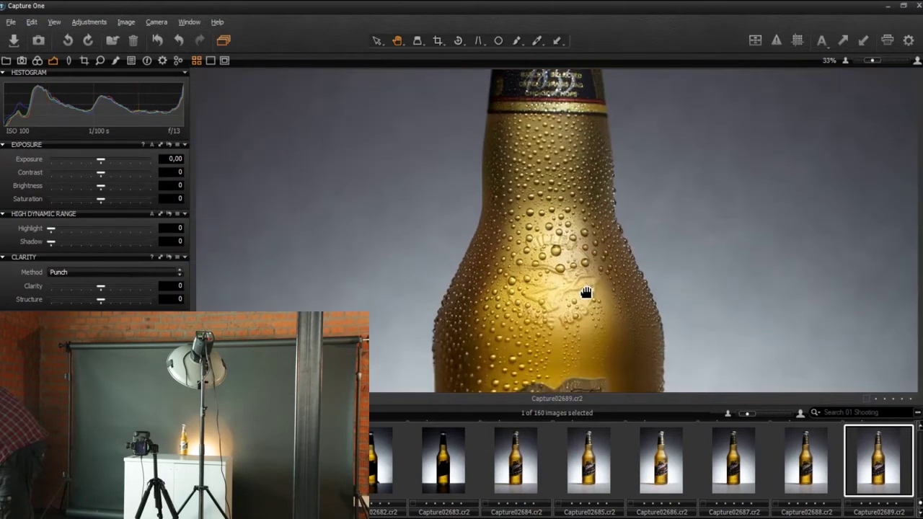
Step: Examine the droplets and embossed lettering on the bottle's neck and shoulder in Capture02690, close up and at a wider scale
{"action": "scroll", "coordinate": [546, 194], "scroll_direction": "up", "scroll_amount": 2}
{"action": "scroll", "coordinate": [546, 193], "scroll_direction": "up", "scroll_amount": 1}
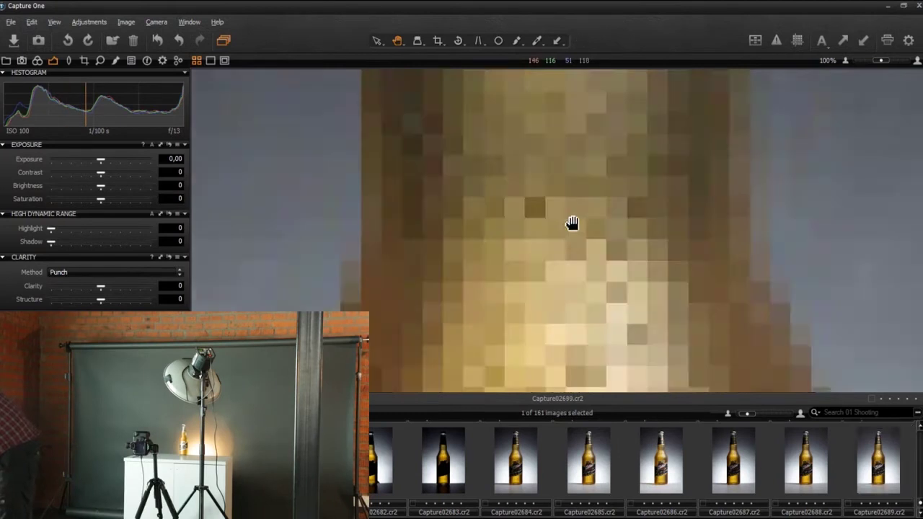
{"action": "scroll", "coordinate": [586, 223], "scroll_direction": "up", "scroll_amount": 2}
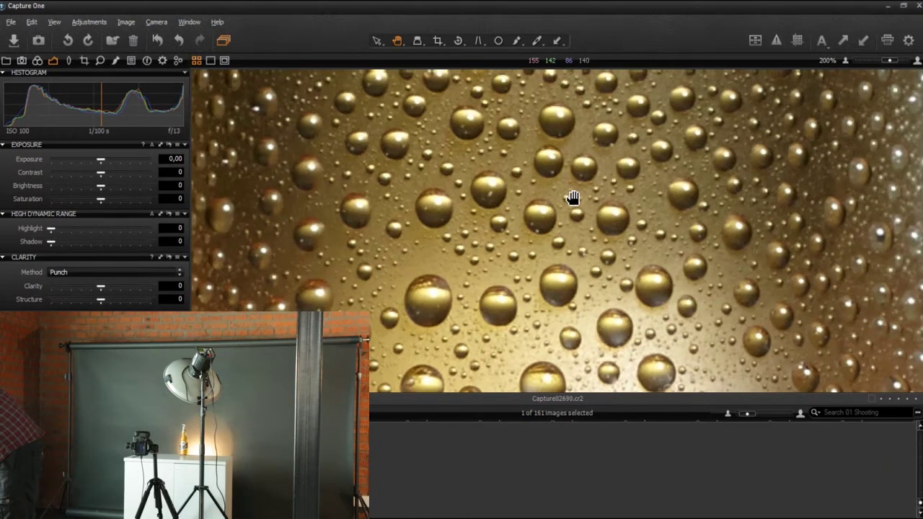
{"action": "scroll", "coordinate": [572, 191], "scroll_direction": "down", "scroll_amount": 2}
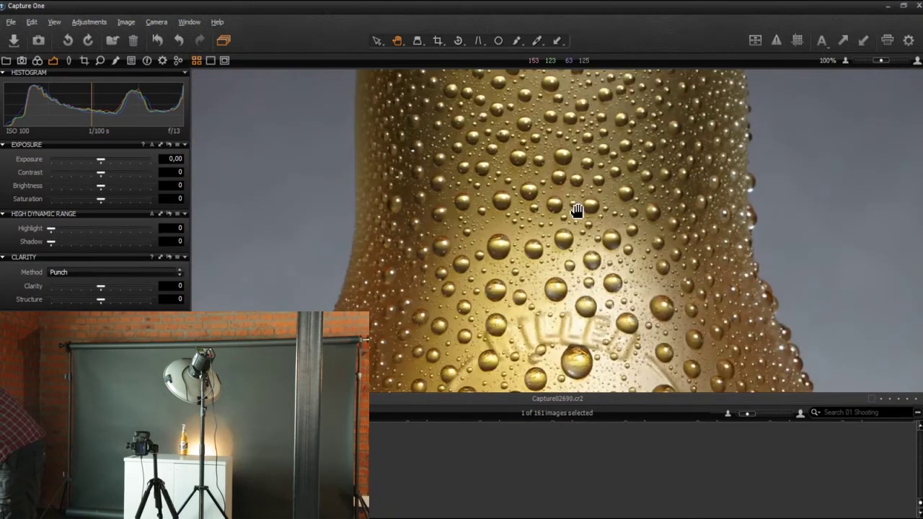
{"action": "scroll", "coordinate": [576, 211], "scroll_direction": "up", "scroll_amount": 2}
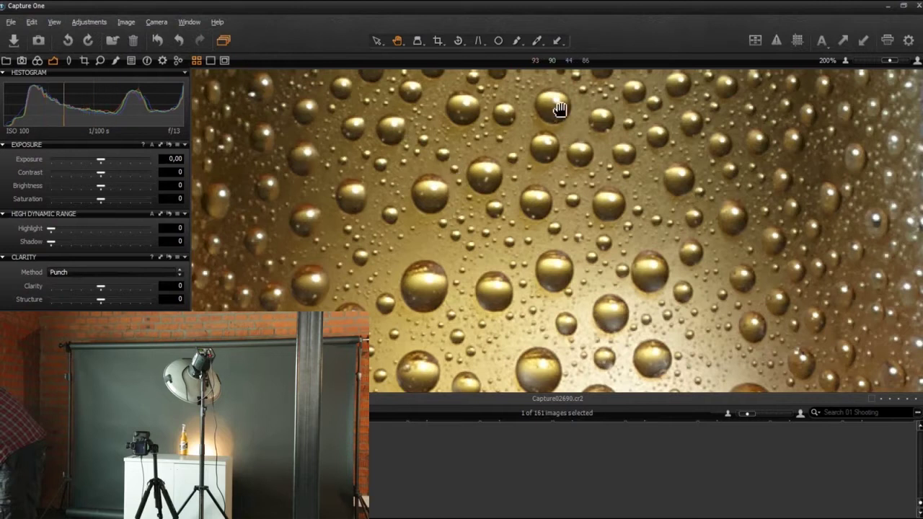
{"action": "scroll", "coordinate": [633, 247], "scroll_direction": "down", "scroll_amount": 3}
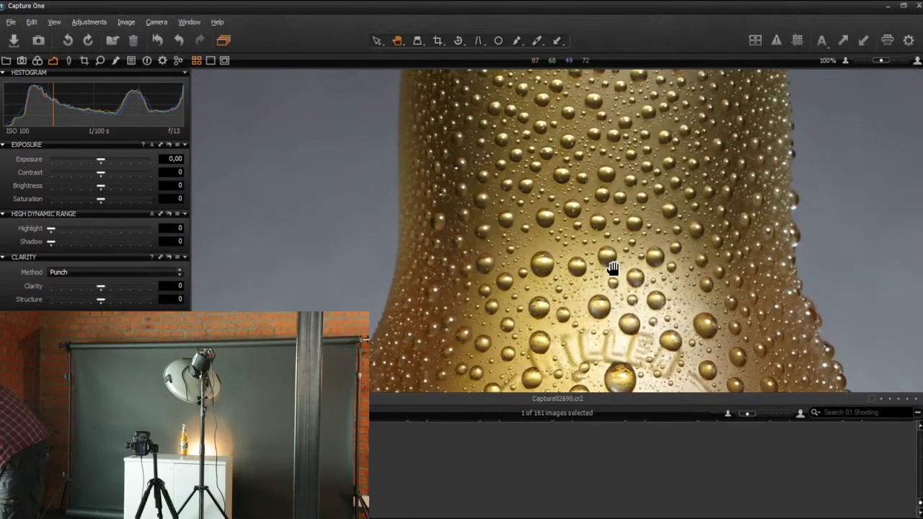
{"action": "scroll", "coordinate": [613, 268], "scroll_direction": "down", "scroll_amount": 2}
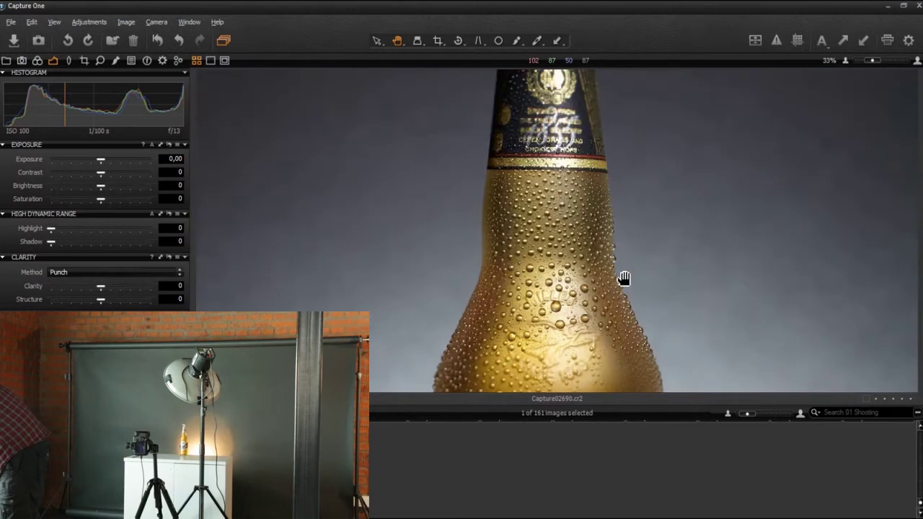
Step: Inspect Capture02690 from the label down to the droplets on the bottle's base and back up to the shoulder
{"action": "left_click_drag", "start_coordinate": [574, 325], "coordinate": [557, 202]}
{"action": "left_click_drag", "start_coordinate": [559, 294], "coordinate": [560, 173]}
{"action": "scroll", "coordinate": [562, 220], "scroll_direction": "up", "scroll_amount": 2}
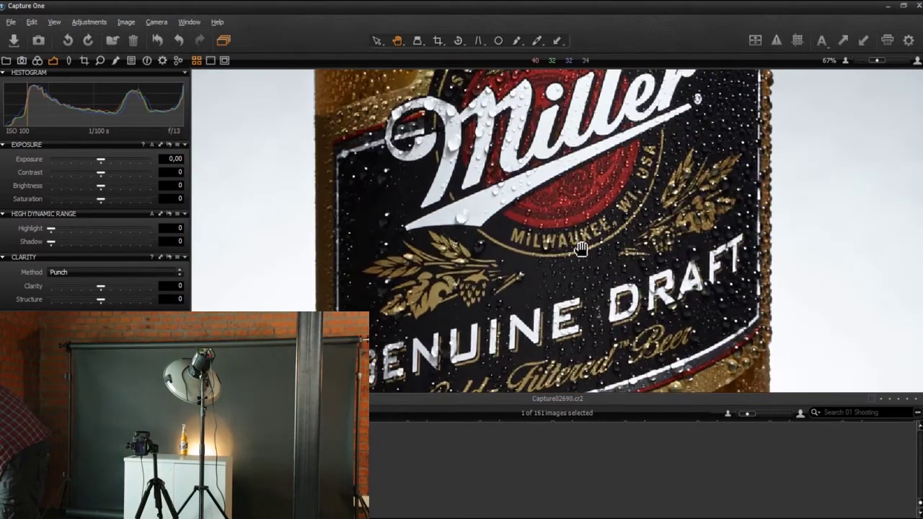
{"action": "scroll", "coordinate": [618, 262], "scroll_direction": "up", "scroll_amount": 1}
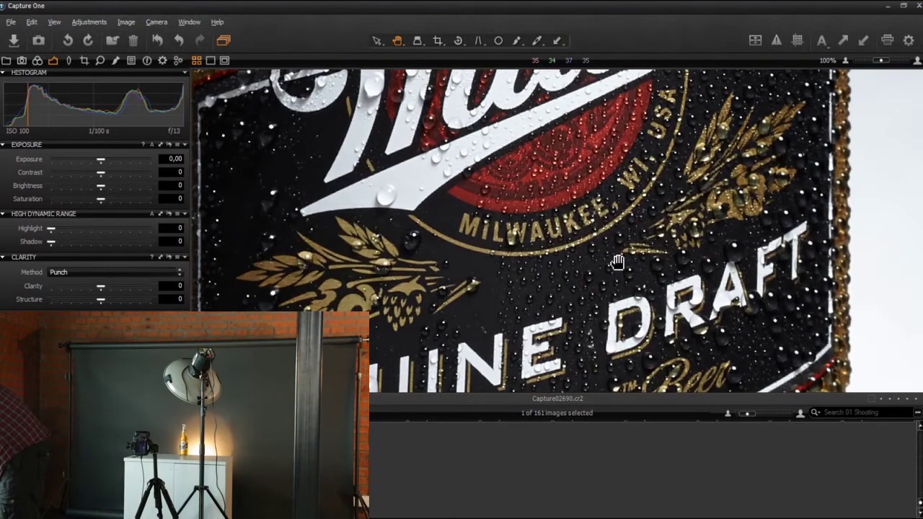
{"action": "scroll", "coordinate": [618, 263], "scroll_direction": "down", "scroll_amount": 2}
{"action": "scroll", "coordinate": [591, 270], "scroll_direction": "up", "scroll_amount": 1}
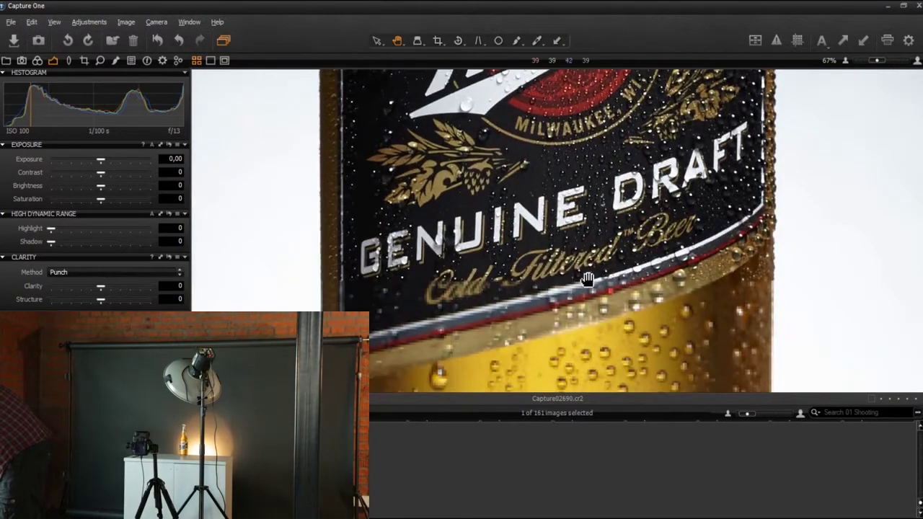
{"action": "left_click_drag", "start_coordinate": [587, 274], "coordinate": [588, 142]}
{"action": "scroll", "coordinate": [583, 209], "scroll_direction": "down", "scroll_amount": 2}
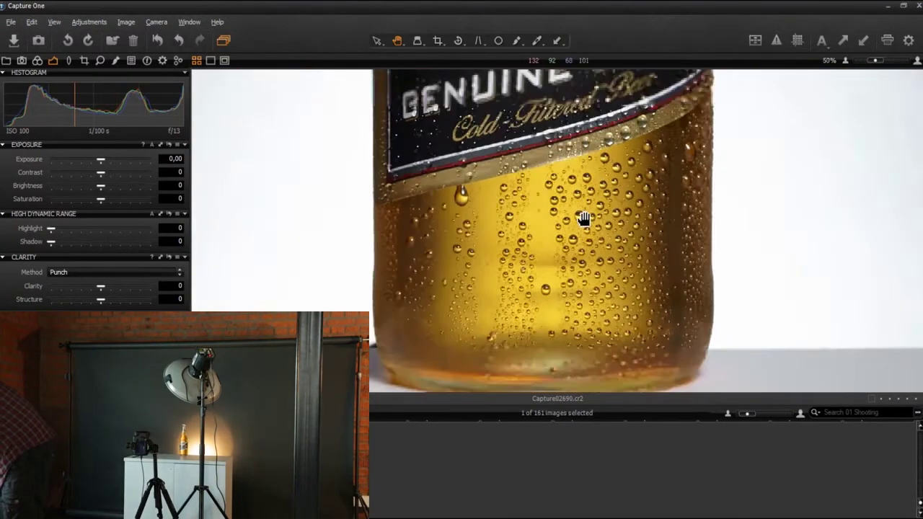
{"action": "left_click_drag", "start_coordinate": [562, 110], "coordinate": [561, 214]}
{"action": "left_click_drag", "start_coordinate": [557, 76], "coordinate": [554, 298]}
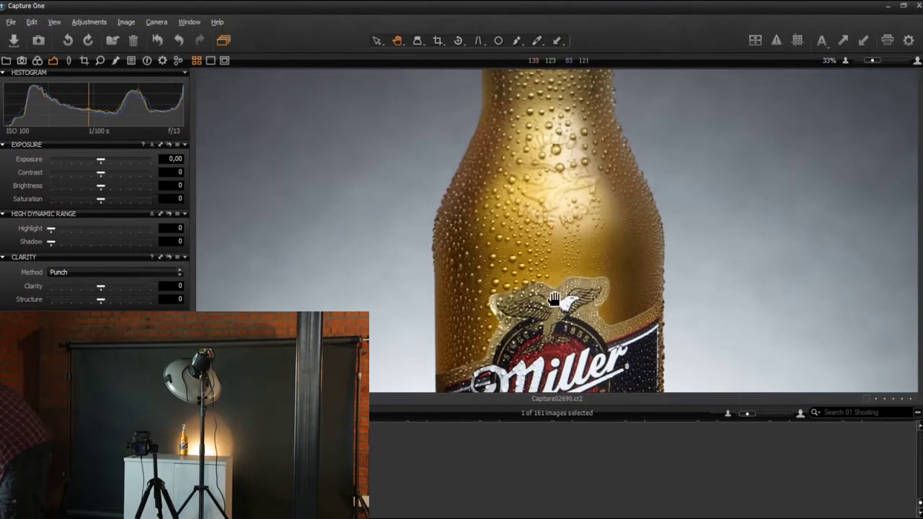
Step: Examine the droplets on the label's Miller lettering, red emblem and gold details in Capture02690 at 100%
{"action": "scroll", "coordinate": [560, 266], "scroll_direction": "down", "scroll_amount": 1}
{"action": "left_click_drag", "start_coordinate": [560, 267], "coordinate": [557, 179]}
{"action": "scroll", "coordinate": [558, 178], "scroll_direction": "up", "scroll_amount": 3}
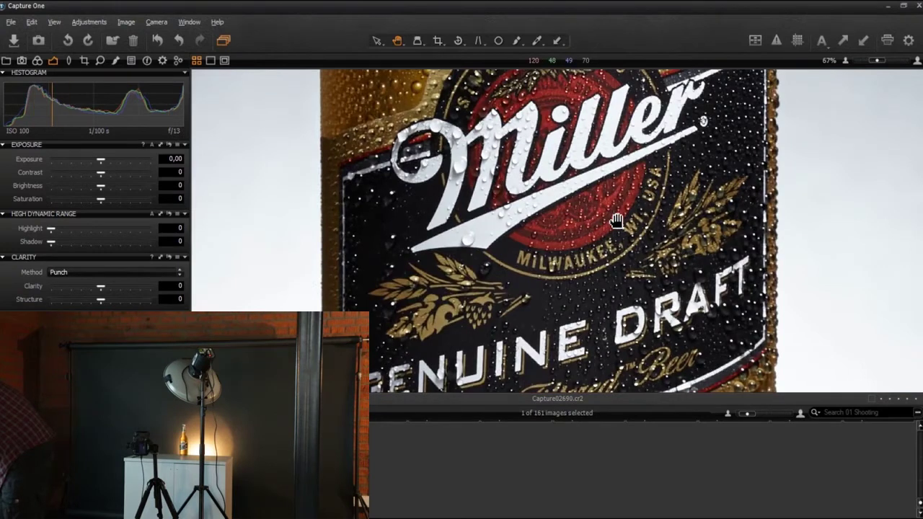
{"action": "scroll", "coordinate": [617, 222], "scroll_direction": "up", "scroll_amount": 1}
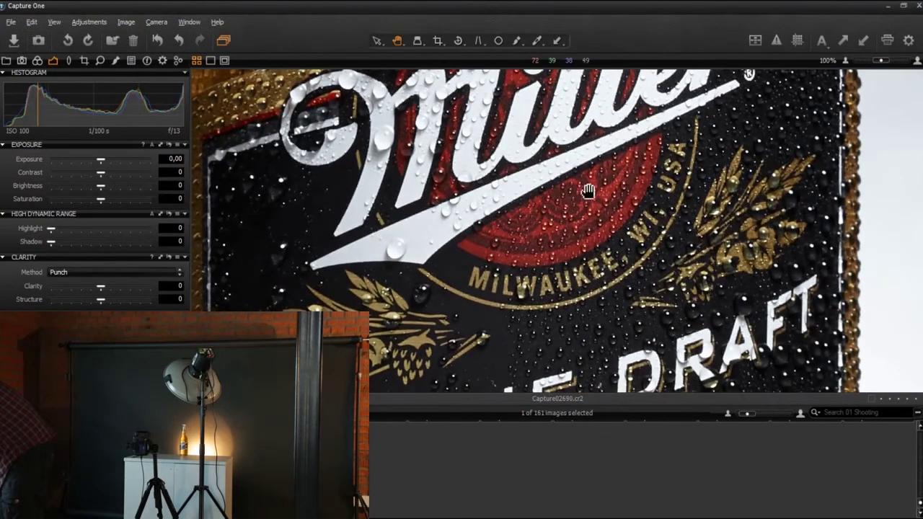
{"action": "left_click_drag", "start_coordinate": [563, 228], "coordinate": [541, 309]}
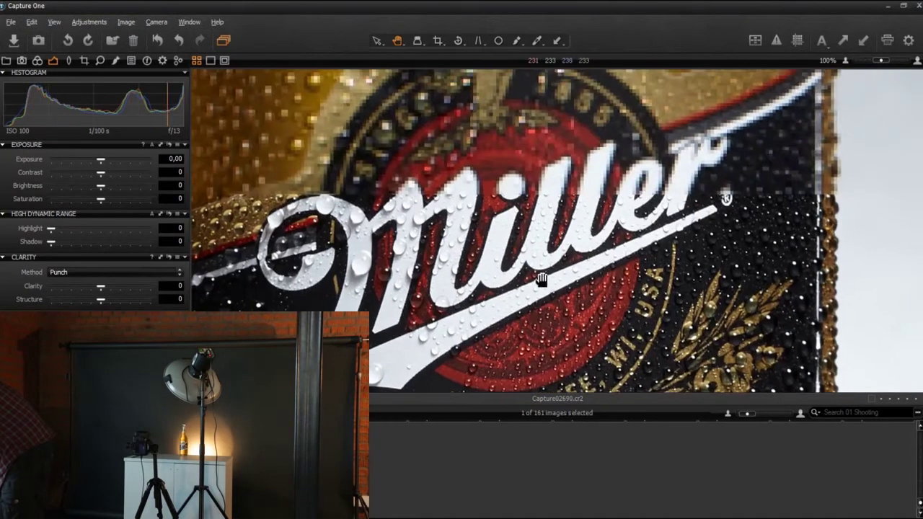
{"action": "left_click_drag", "start_coordinate": [553, 225], "coordinate": [548, 276]}
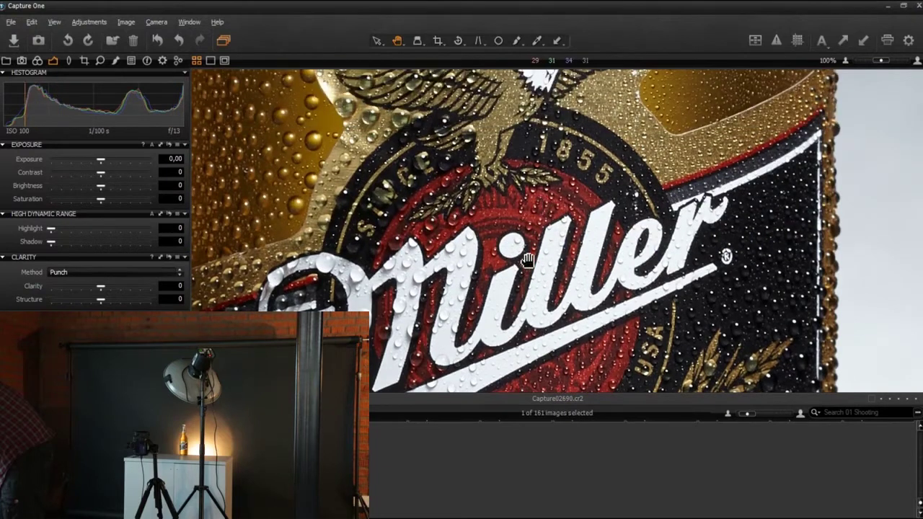
{"action": "left_click_drag", "start_coordinate": [605, 175], "coordinate": [607, 203]}
{"action": "left_click_drag", "start_coordinate": [609, 275], "coordinate": [623, 177]}
{"action": "left_click_drag", "start_coordinate": [602, 258], "coordinate": [595, 156]}
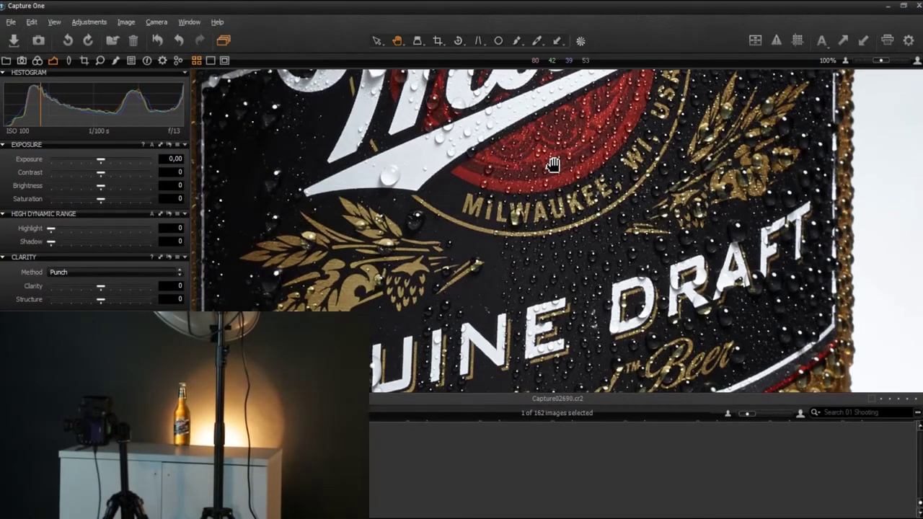
Step: Examine the label in Capture02691 and the bottle as a whole
{"action": "scroll", "coordinate": [684, 238], "scroll_direction": "down", "scroll_amount": 2}
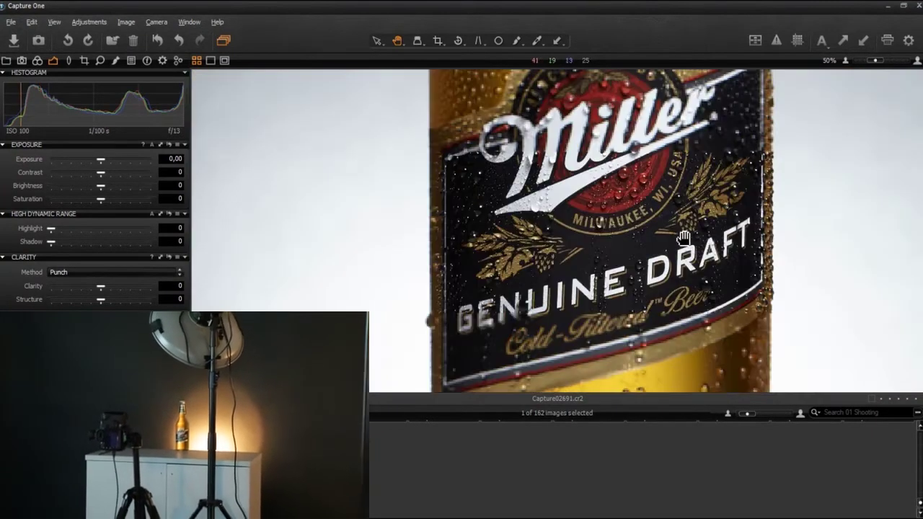
{"action": "left_click_drag", "start_coordinate": [670, 238], "coordinate": [658, 269]}
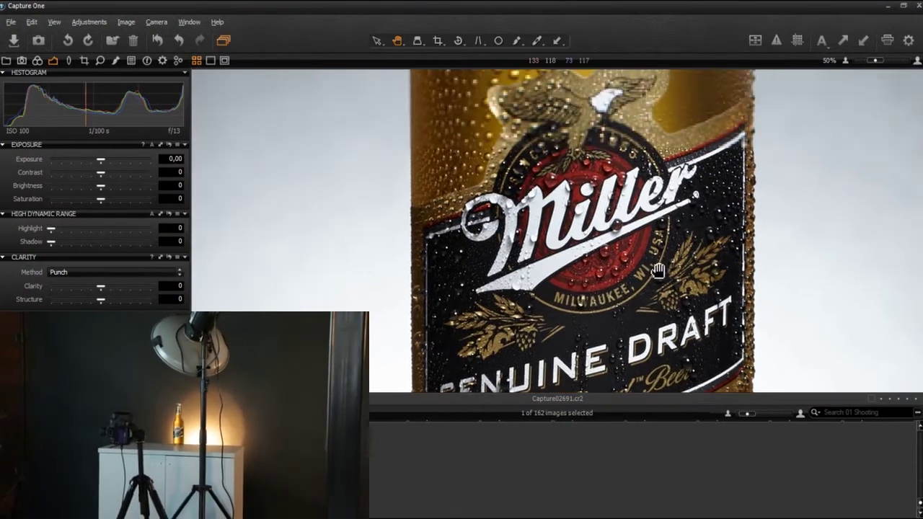
{"action": "scroll", "coordinate": [567, 244], "scroll_direction": "down", "scroll_amount": 1}
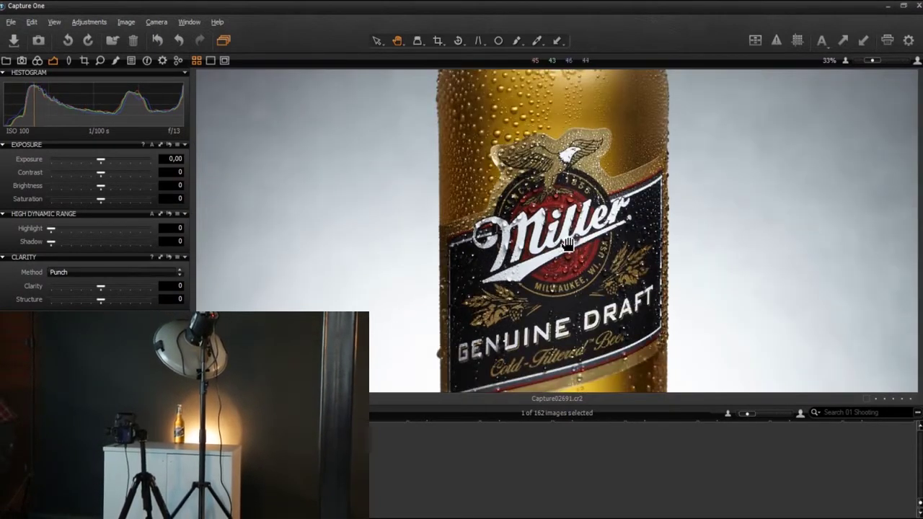
{"action": "scroll", "coordinate": [567, 244], "scroll_direction": "down", "scroll_amount": 2}
{"action": "scroll", "coordinate": [603, 229], "scroll_direction": "down", "scroll_amount": 1}
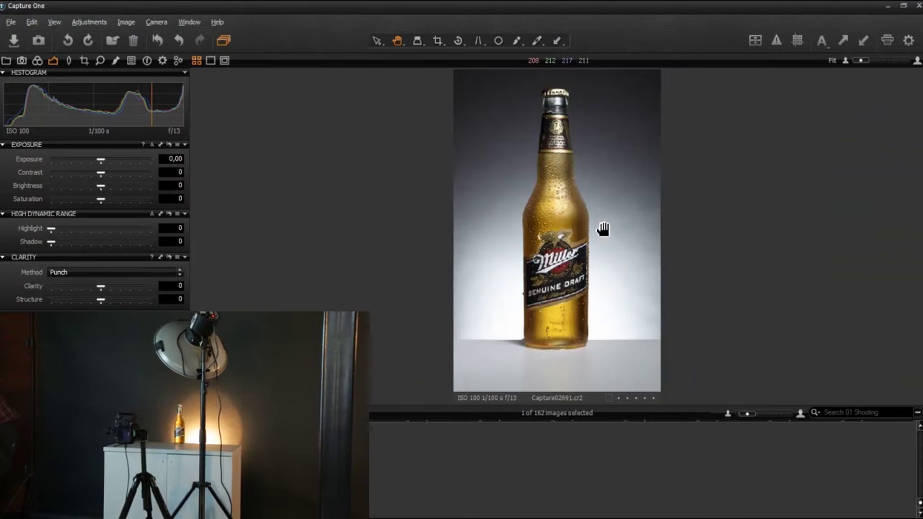
{"action": "scroll", "coordinate": [560, 244], "scroll_direction": "up", "scroll_amount": 1}
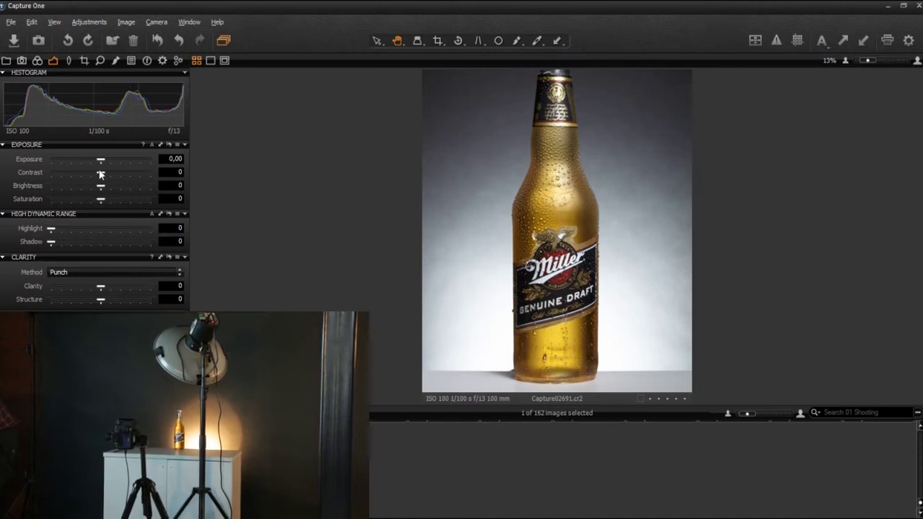
Step: Try darkening Capture02691 with an exposure of -0,47 and a contrast of 24
{"action": "mouse_move", "coordinate": [105, 174]}
{"action": "left_mouse_down"}
{"action": "mouse_move", "coordinate": [122, 179]}
{"action": "mouse_move", "coordinate": [92, 162]}
{"action": "left_mouse_up"}
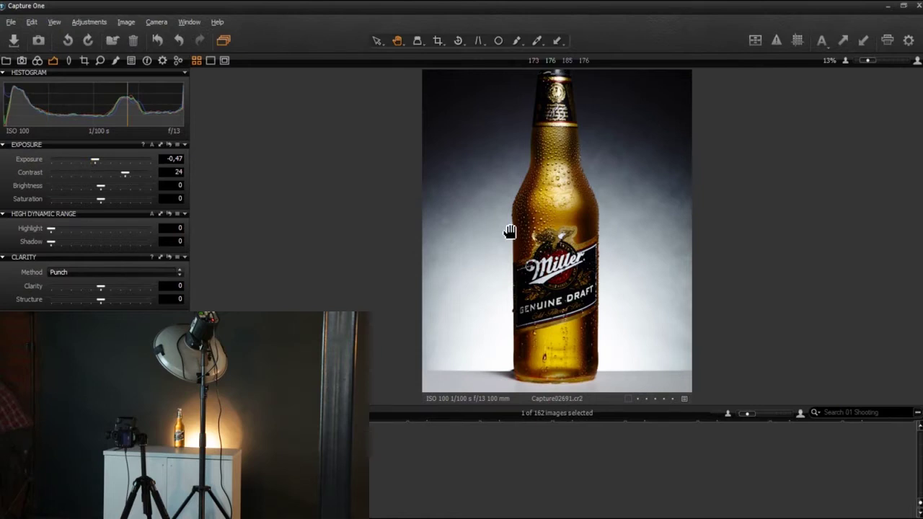
{"action": "left_click_drag", "start_coordinate": [558, 205], "coordinate": [552, 270]}
{"action": "scroll", "coordinate": [553, 269], "scroll_direction": "up", "scroll_amount": 1}
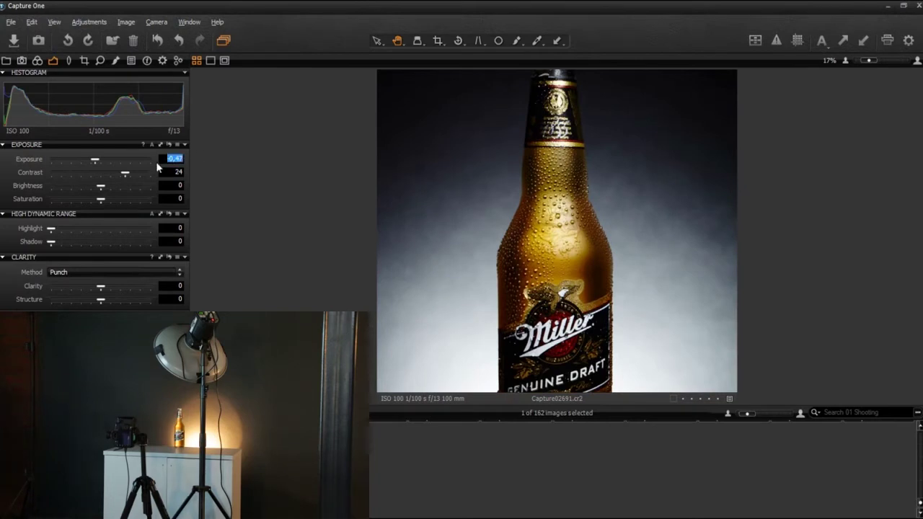
Step: Reset both the exposure and the contrast of Capture02691 to 0
{"action": "type", "text": "0"}
{"action": "key", "text": "Tab"}
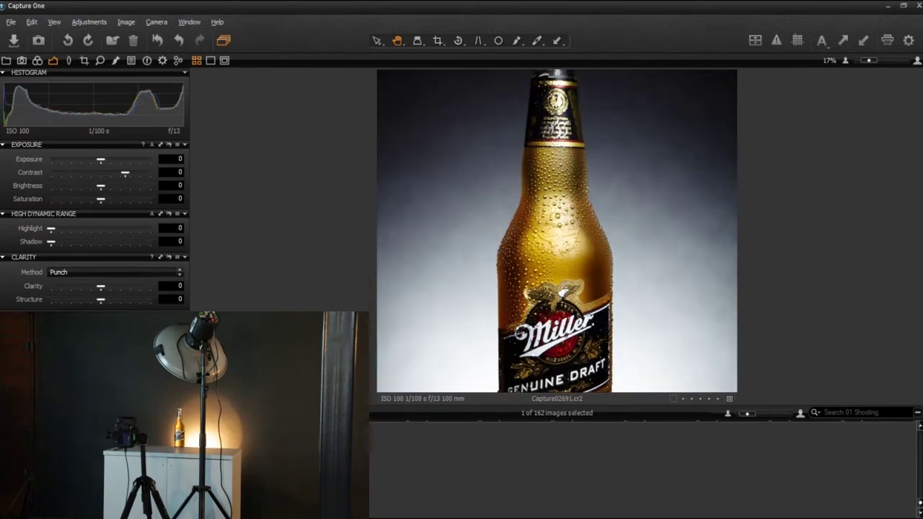
{"action": "type", "text": "0"}
{"action": "key", "text": "Return"}
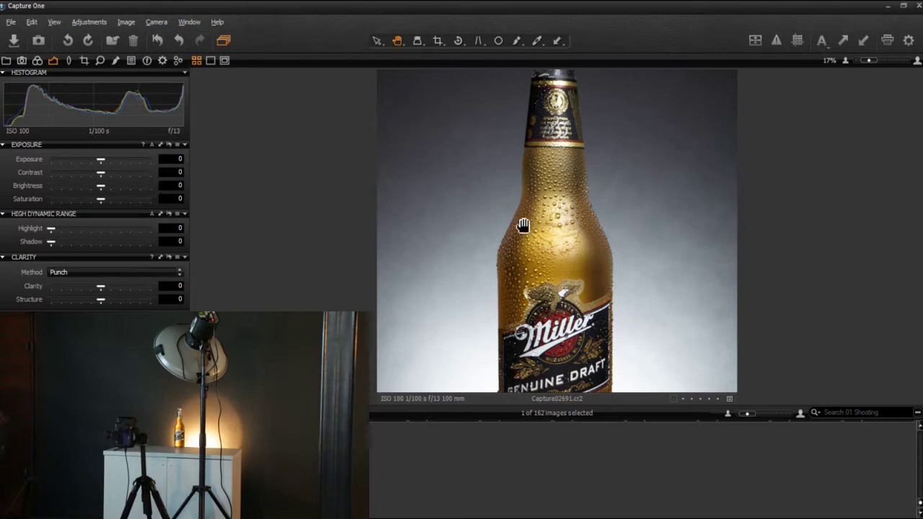
Step: Review Capture02691 without adjustments, from the shoulder to the base and as a whole bottle
{"action": "left_click_drag", "start_coordinate": [522, 225], "coordinate": [548, 170]}
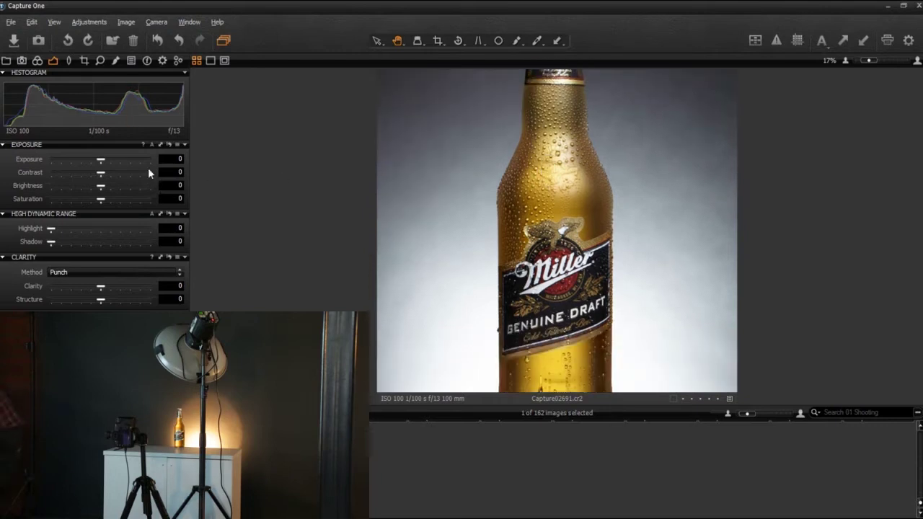
{"action": "left_click_drag", "start_coordinate": [588, 233], "coordinate": [588, 197]}
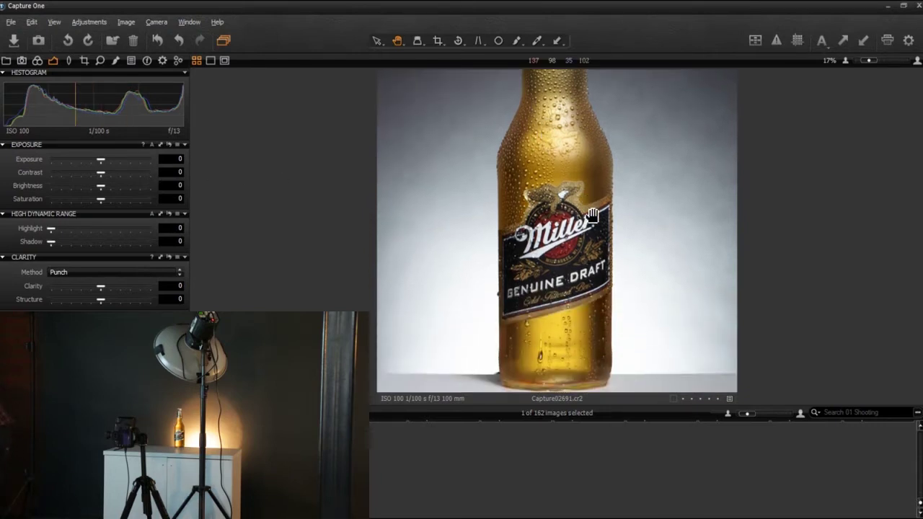
{"action": "scroll", "coordinate": [594, 219], "scroll_direction": "down", "scroll_amount": 3}
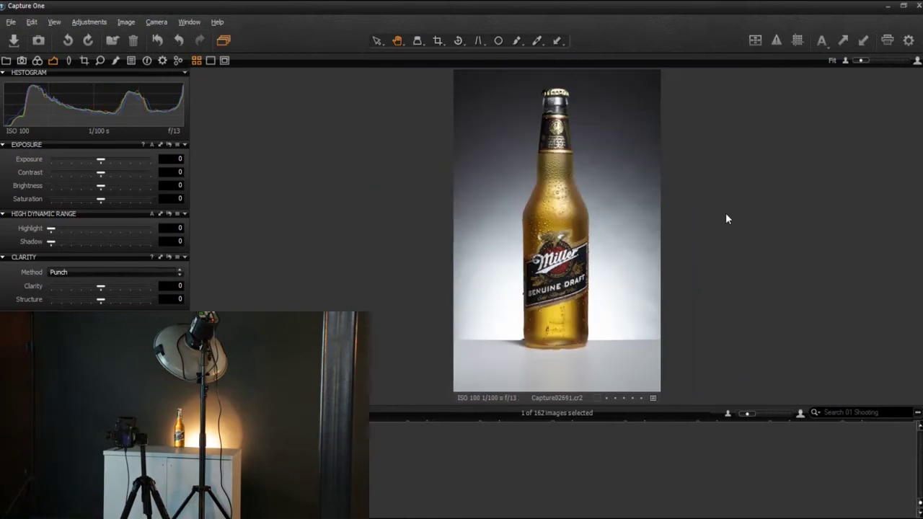
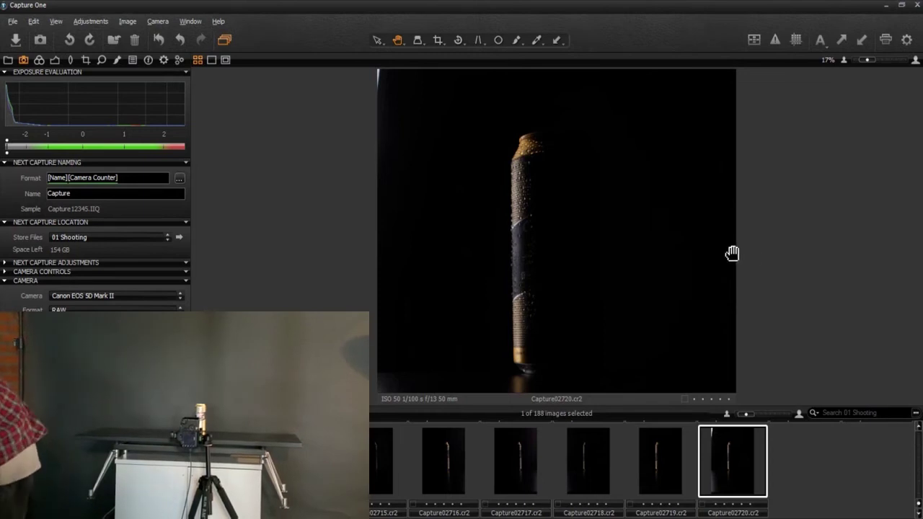
Step: Compare the edge-lit can test shots Capture02716 to Capture02720 to judge the width of the light strip
{"action": "left_click", "coordinate": [587, 455]}
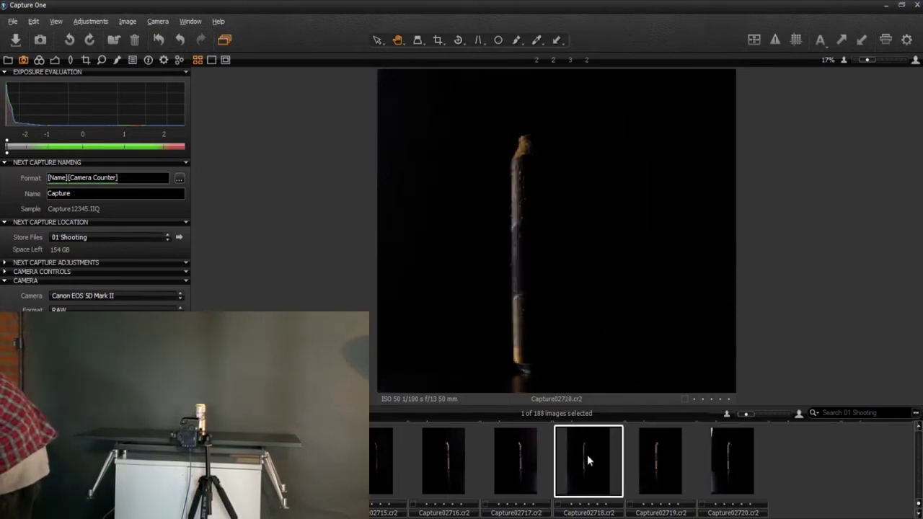
{"action": "left_click", "coordinate": [530, 452]}
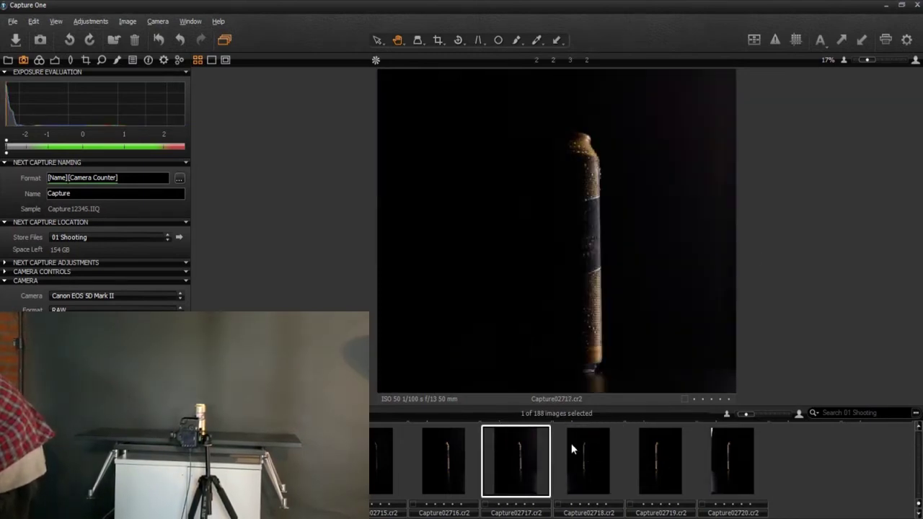
{"action": "left_click", "coordinate": [659, 456]}
{"action": "left_click", "coordinate": [730, 455]}
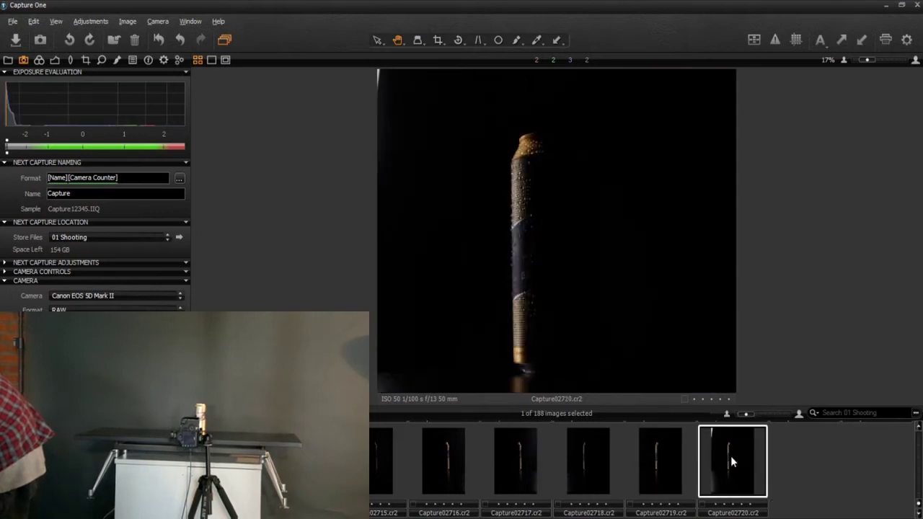
{"action": "left_click", "coordinate": [446, 451]}
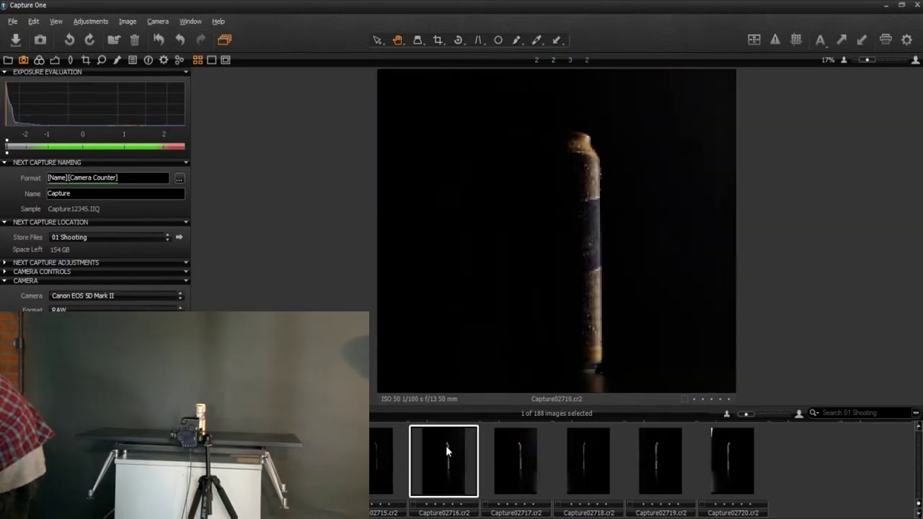
{"action": "left_click", "coordinate": [662, 453]}
{"action": "left_click", "coordinate": [722, 456]}
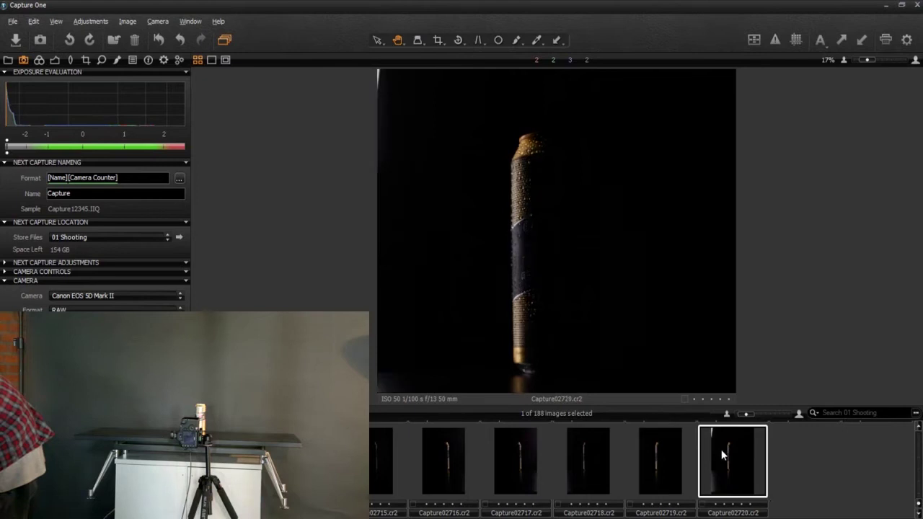
{"action": "left_click", "coordinate": [670, 455]}
{"action": "left_click", "coordinate": [586, 463]}
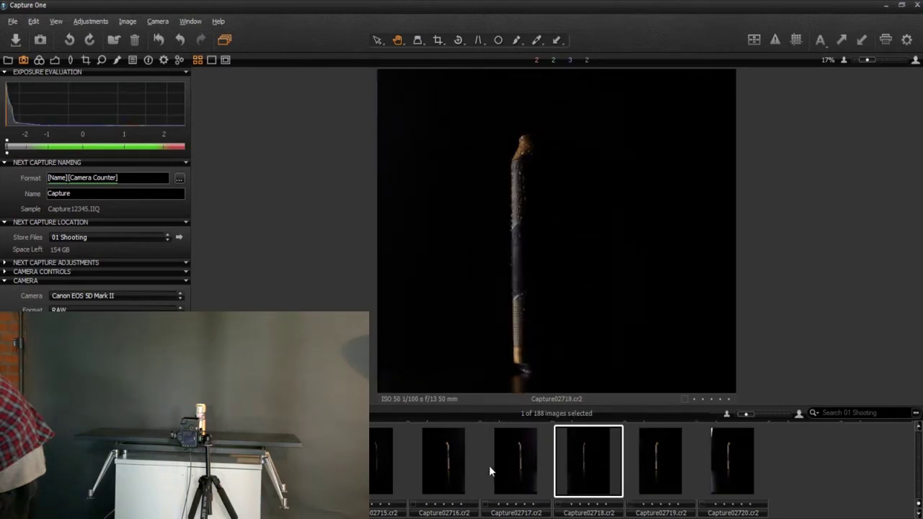
Step: Compare the edge-lit can shots Capture02716 and Capture02720 with the front-view shots Capture02721, Capture02723 and Capture02725
{"action": "left_click", "coordinate": [451, 462]}
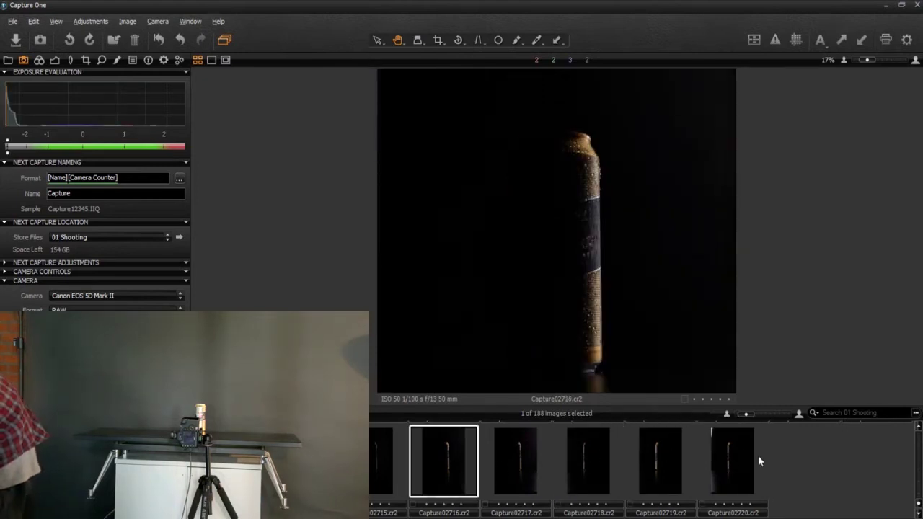
{"action": "left_click", "coordinate": [712, 458]}
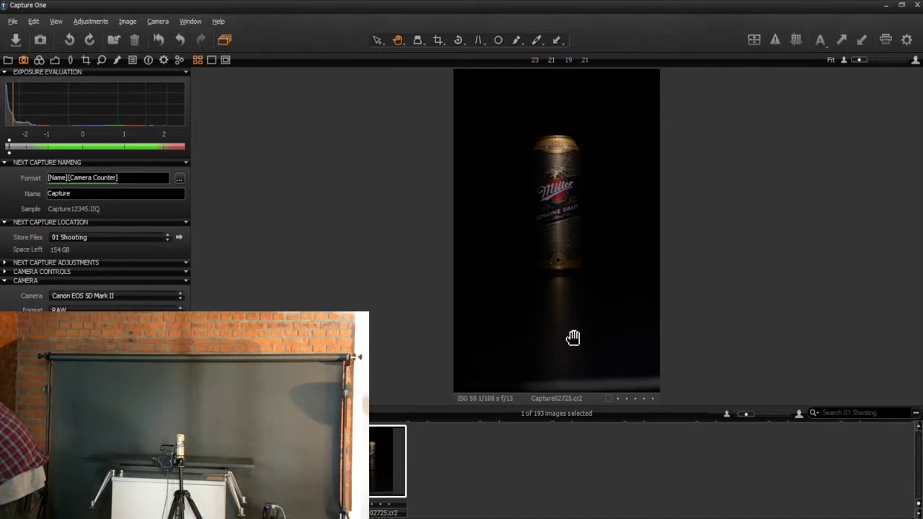
{"action": "scroll", "coordinate": [572, 337], "scroll_direction": "up", "scroll_amount": 2}
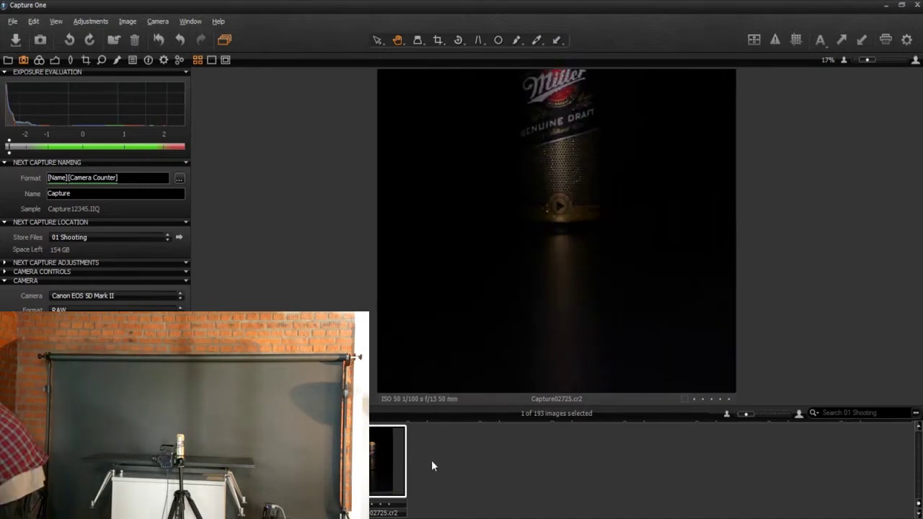
{"action": "left_click", "coordinate": [217, 462]}
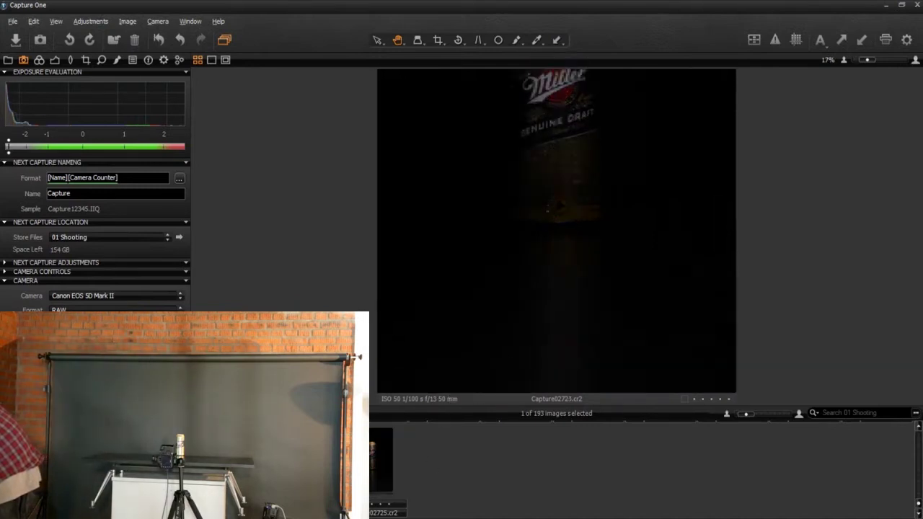
{"action": "left_click", "coordinate": [802, 497]}
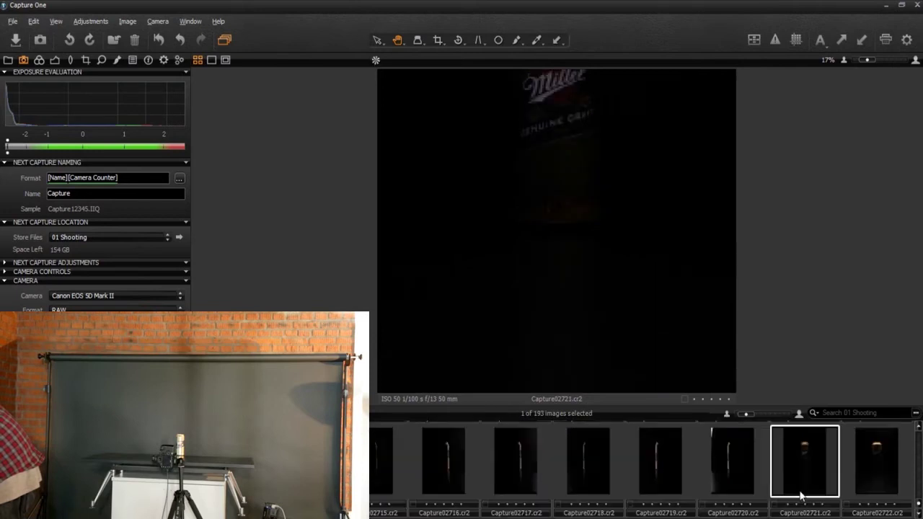
{"action": "left_click", "coordinate": [730, 486]}
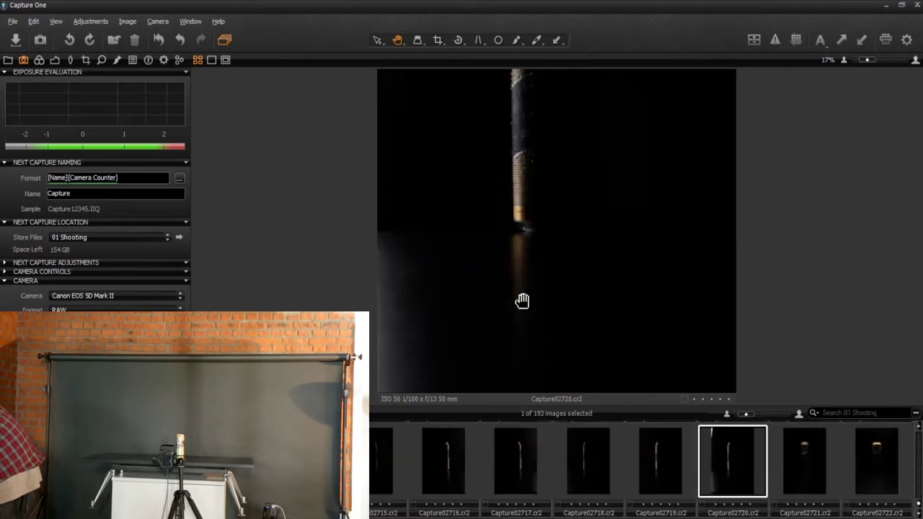
{"action": "scroll", "coordinate": [536, 273], "scroll_direction": "up", "scroll_amount": 2}
{"action": "scroll", "coordinate": [536, 273], "scroll_direction": "down", "scroll_amount": 2}
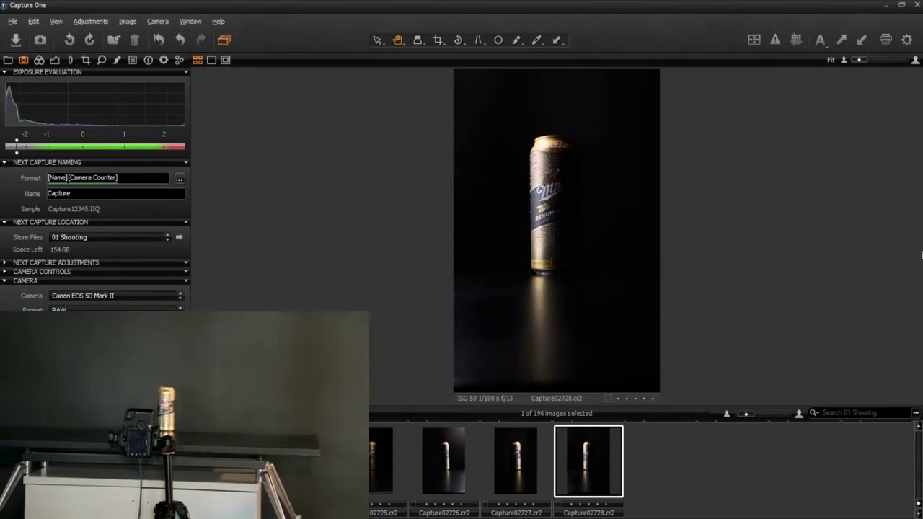
Step: Compare can shots Capture02725 to Capture02728 and inspect the label and lid lighting of Capture02725 up close
{"action": "left_click", "coordinate": [516, 451]}
{"action": "left_click", "coordinate": [447, 465]}
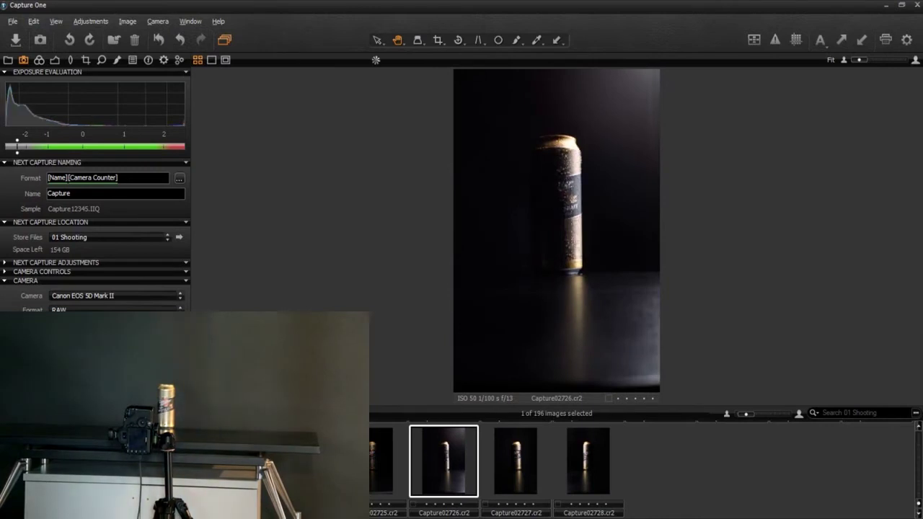
{"action": "key", "text": "Left"}
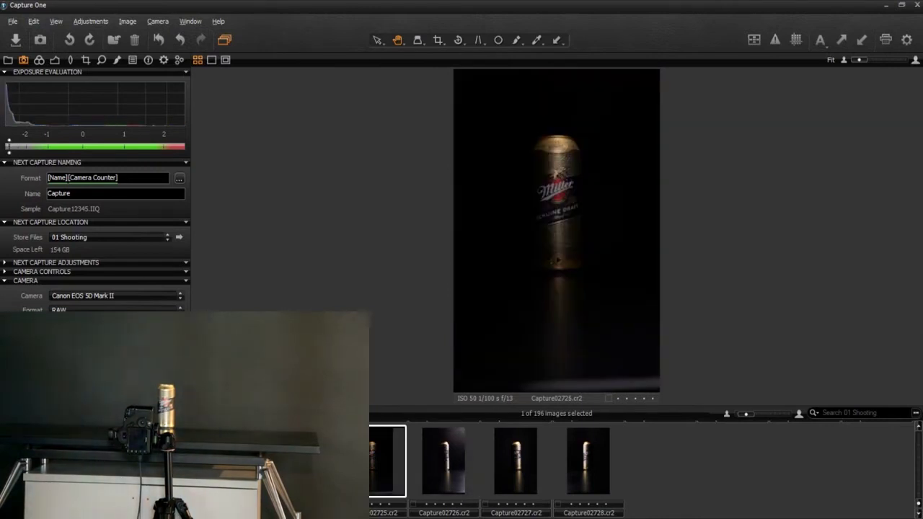
{"action": "scroll", "coordinate": [464, 300], "scroll_direction": "up", "scroll_amount": 2}
{"action": "left_click_drag", "start_coordinate": [622, 154], "coordinate": [602, 228]}
{"action": "key", "text": "ctrl+plus"}
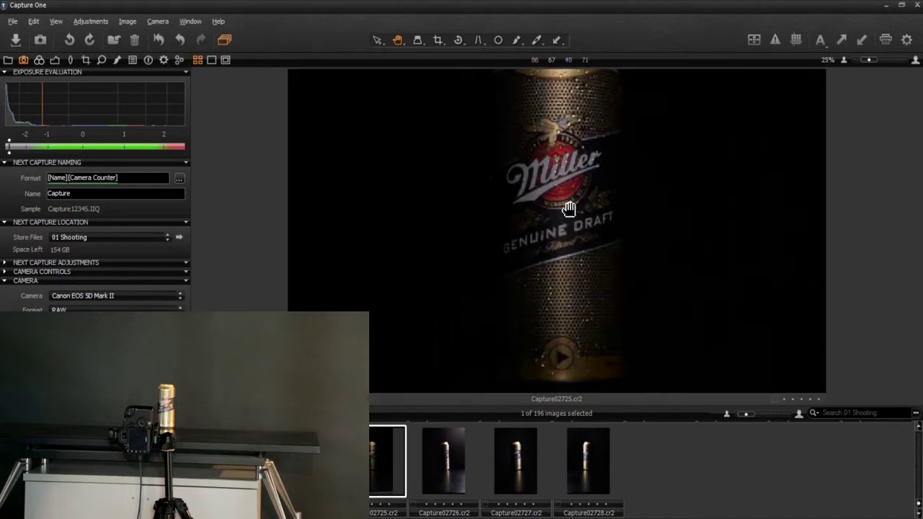
{"action": "key", "text": "ctrl+minus"}
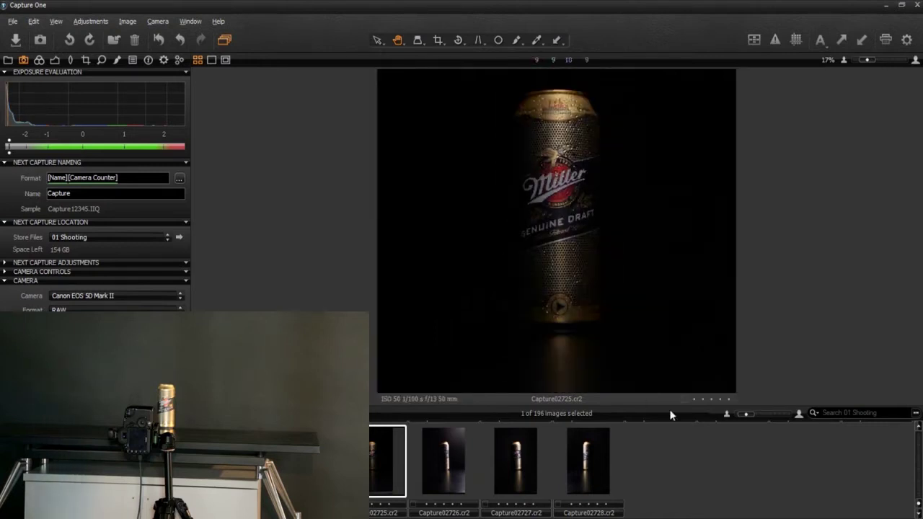
Step: Revisit the edge-lit can shots Capture02718, Capture02719, Capture02717 and Capture02715 to judge the strip width on each side
{"action": "scroll", "coordinate": [799, 469], "scroll_direction": "up", "scroll_amount": 2}
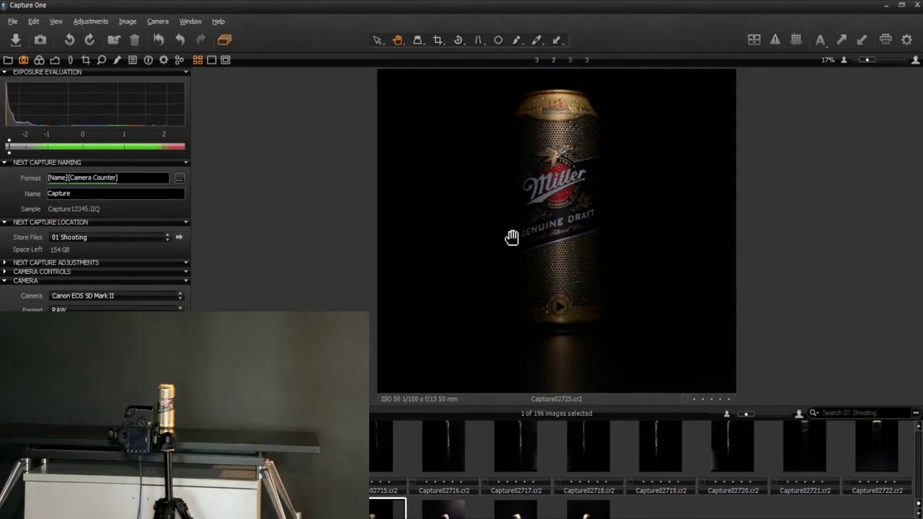
{"action": "left_click", "coordinate": [590, 430]}
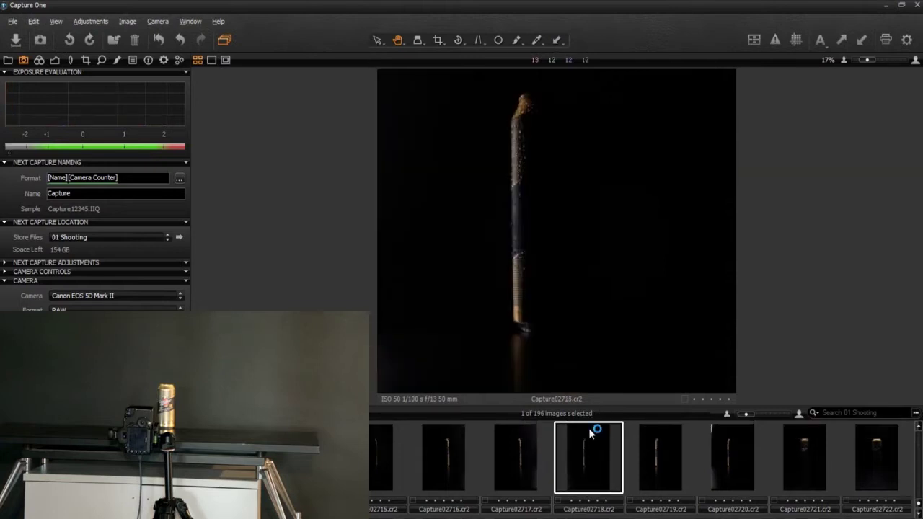
{"action": "left_click", "coordinate": [657, 458]}
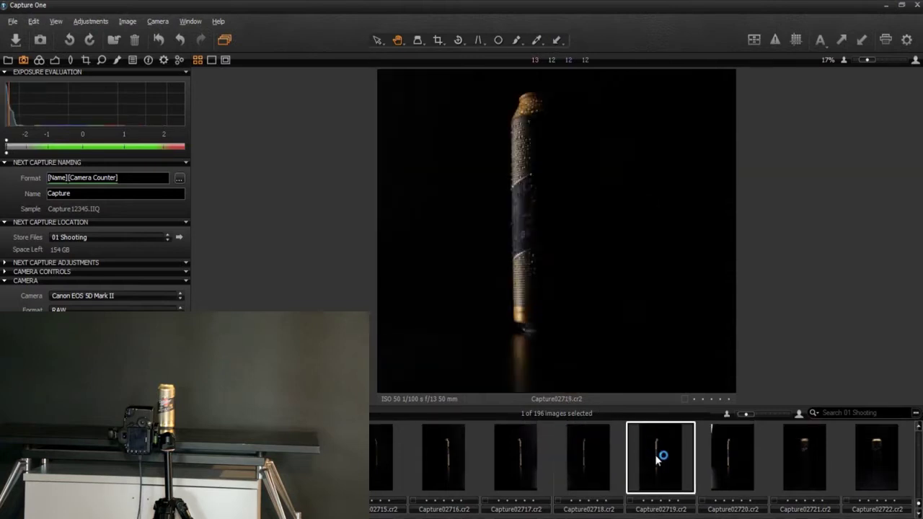
{"action": "left_click", "coordinate": [513, 459]}
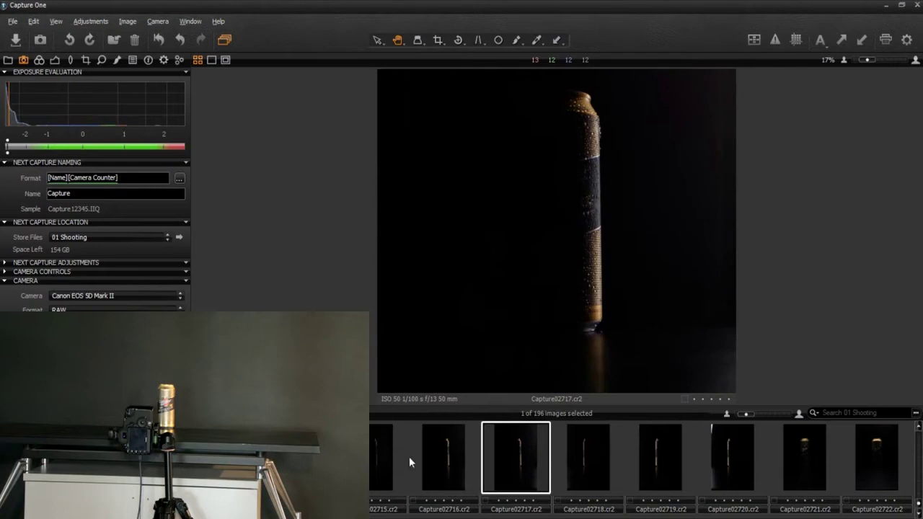
{"action": "left_click", "coordinate": [370, 460]}
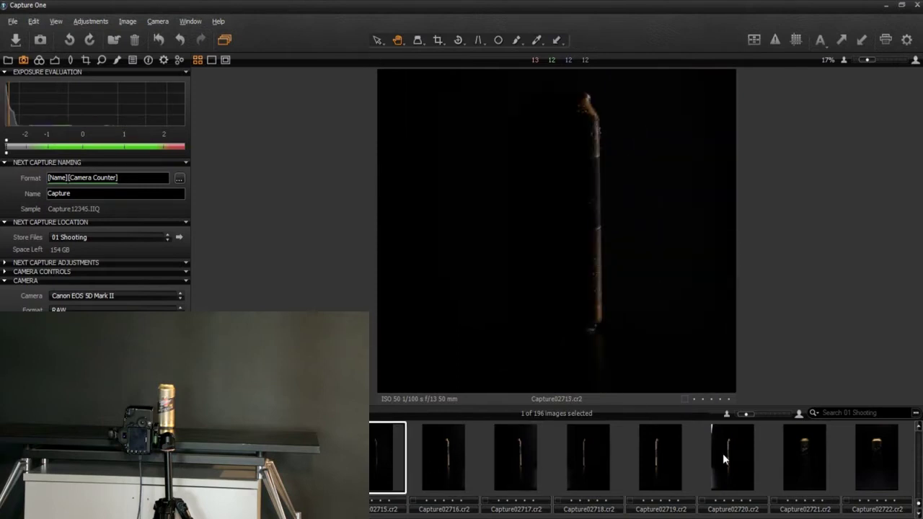
Step: Compare can shots Capture02727 and Capture02728, viewing Capture02728 both enlarged and as a whole frame
{"action": "scroll", "coordinate": [723, 454], "scroll_direction": "down", "scroll_amount": 2}
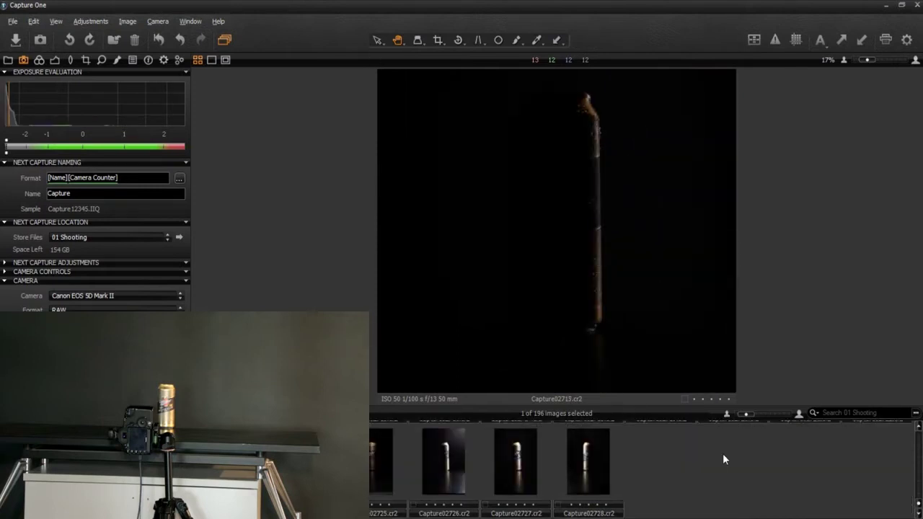
{"action": "left_click", "coordinate": [514, 454]}
{"action": "left_click", "coordinate": [578, 460]}
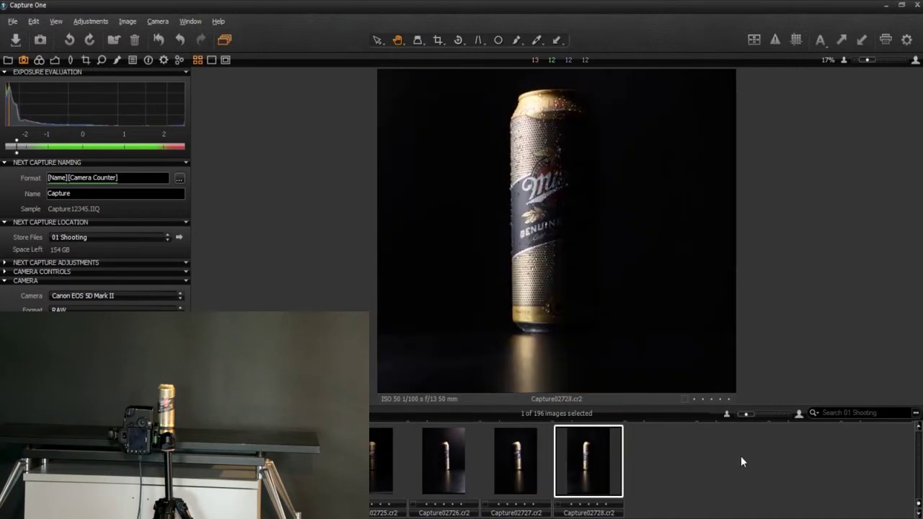
{"action": "left_click", "coordinate": [741, 456]}
{"action": "left_click", "coordinate": [562, 450]}
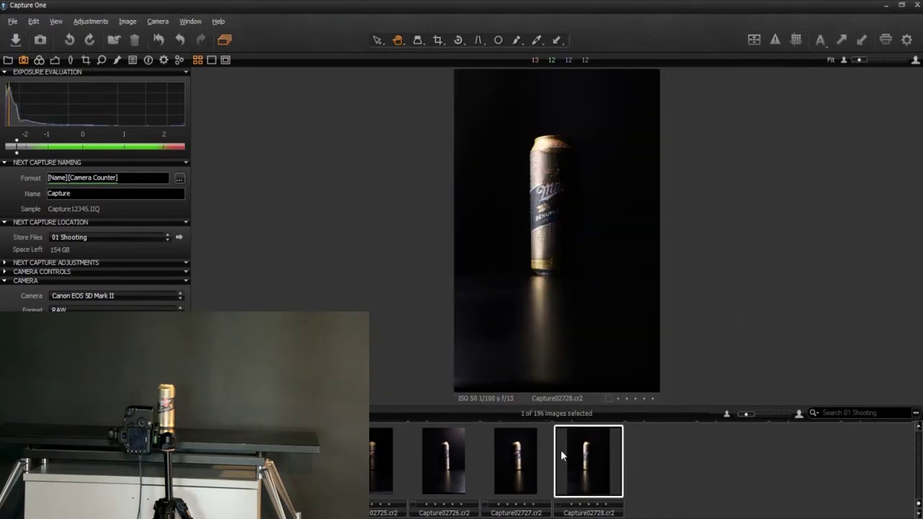
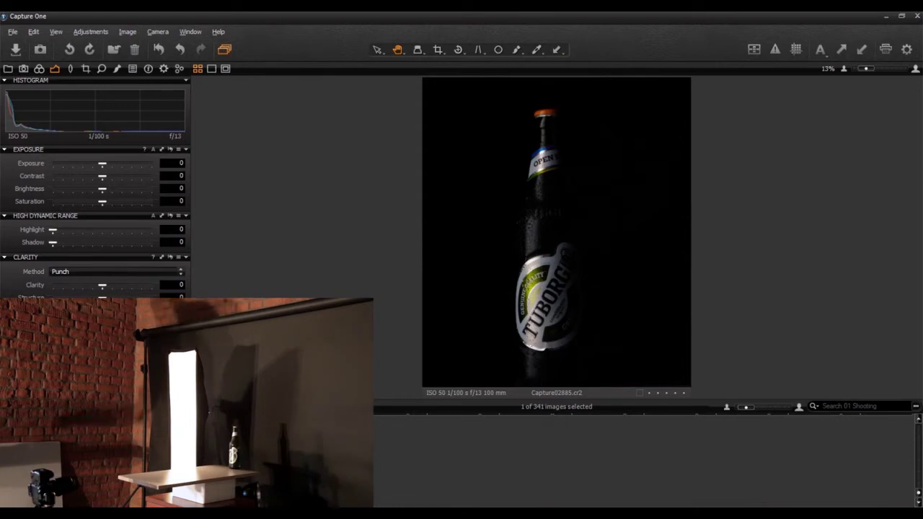
Step: Permanently delete the bottle test shot Capture02885
{"action": "key", "text": "Delete"}
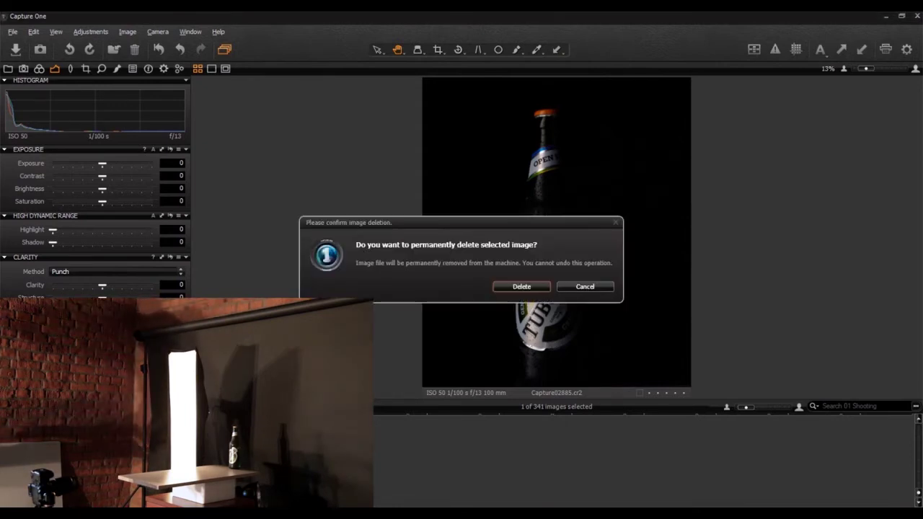
{"action": "key", "text": "Return"}
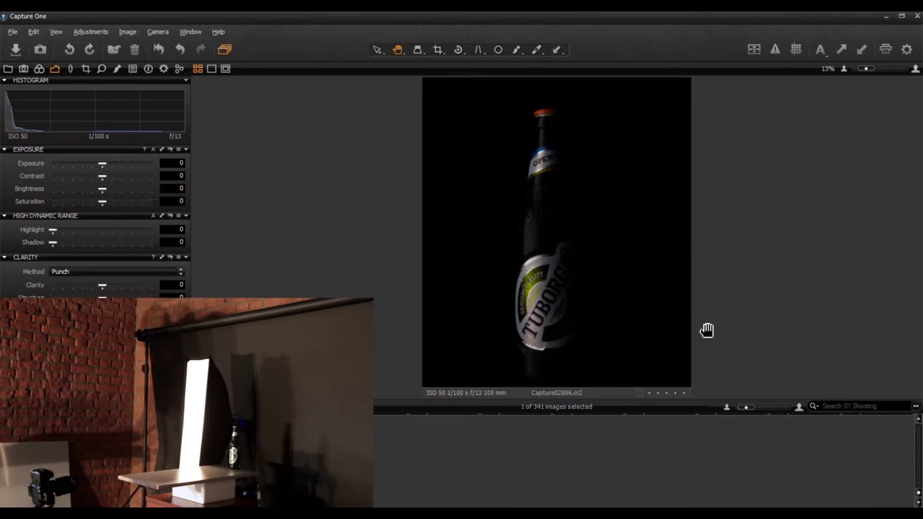
Step: Examine the bottle and label lighting in the new test shots Capture02886 and Capture02887
{"action": "scroll", "coordinate": [565, 299], "scroll_direction": "up", "scroll_amount": 2}
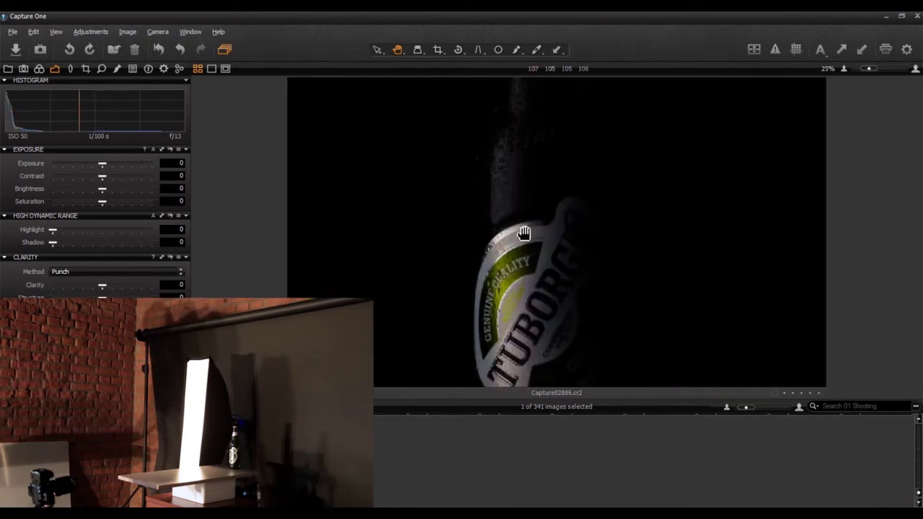
{"action": "scroll", "coordinate": [524, 232], "scroll_direction": "down", "scroll_amount": 1}
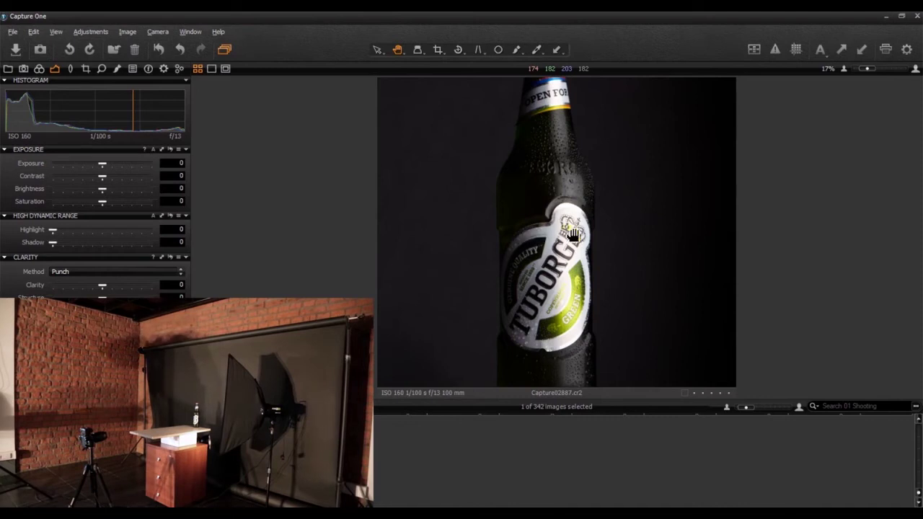
{"action": "scroll", "coordinate": [582, 236], "scroll_direction": "down", "scroll_amount": 1}
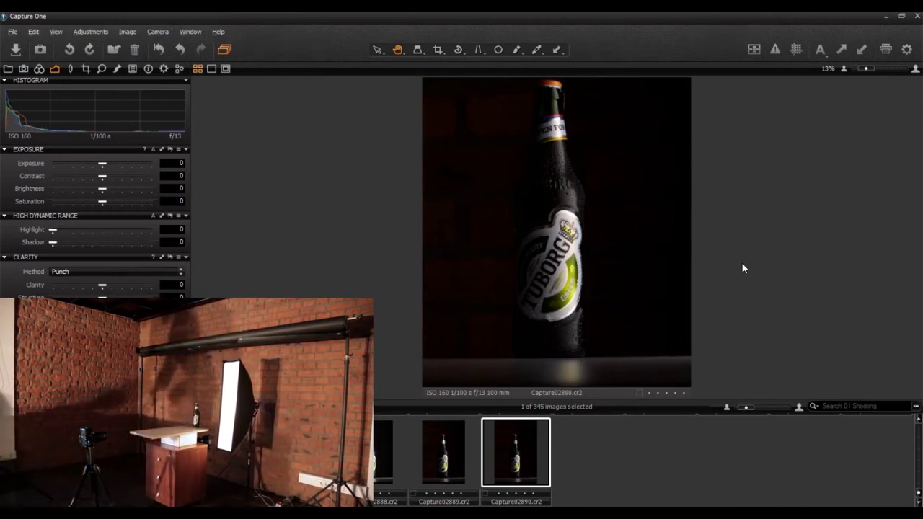
Step: Compare the brick-background shots Capture02889 and Capture02890 and examine the droplets and label edge of Capture02890 up close
{"action": "left_click", "coordinate": [449, 444]}
{"action": "left_click", "coordinate": [519, 451]}
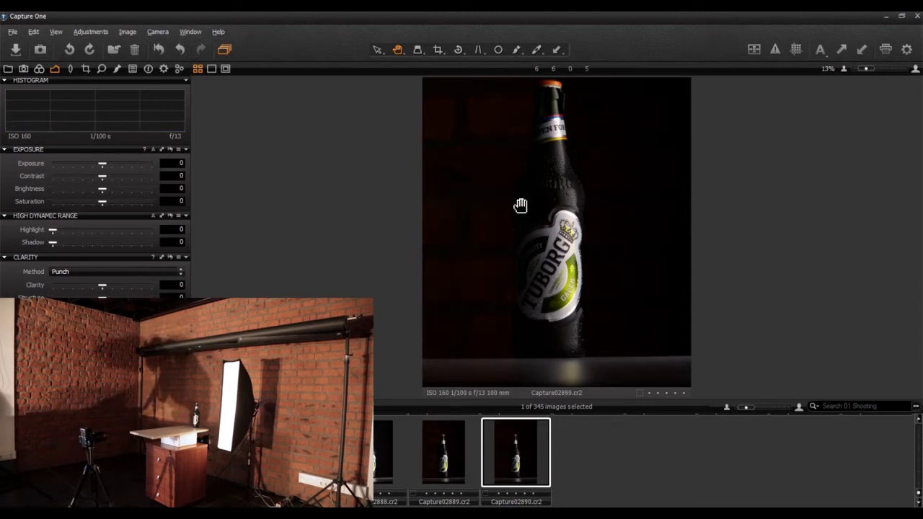
{"action": "scroll", "coordinate": [521, 206], "scroll_direction": "up", "scroll_amount": 2}
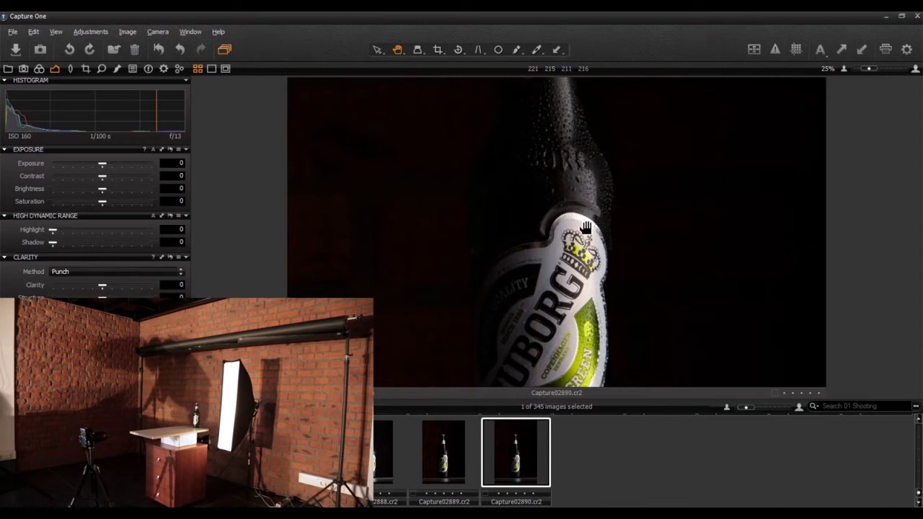
{"action": "scroll", "coordinate": [585, 228], "scroll_direction": "down", "scroll_amount": 2}
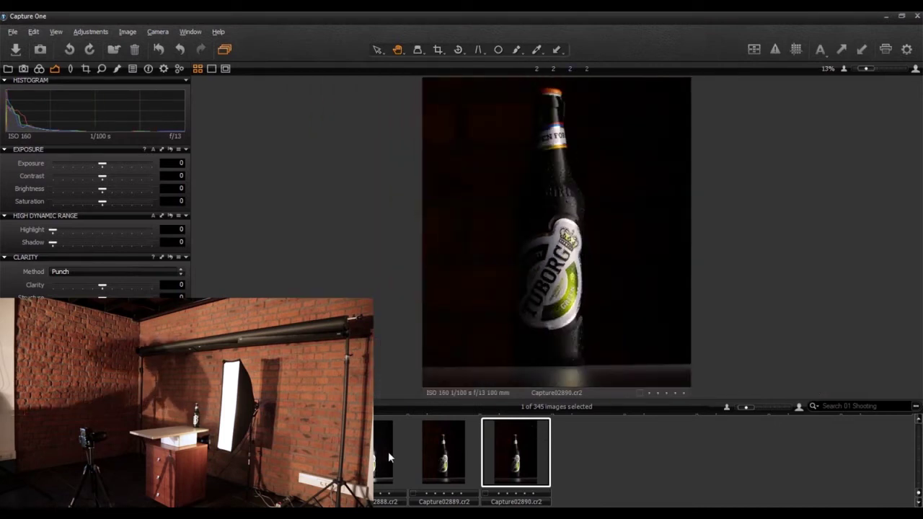
Step: Compare the grey-background shot Capture02887 with the brick-background shots Capture02889 and Capture02890 for background brightness
{"action": "key", "text": "Left"}
{"action": "key", "text": "Left"}
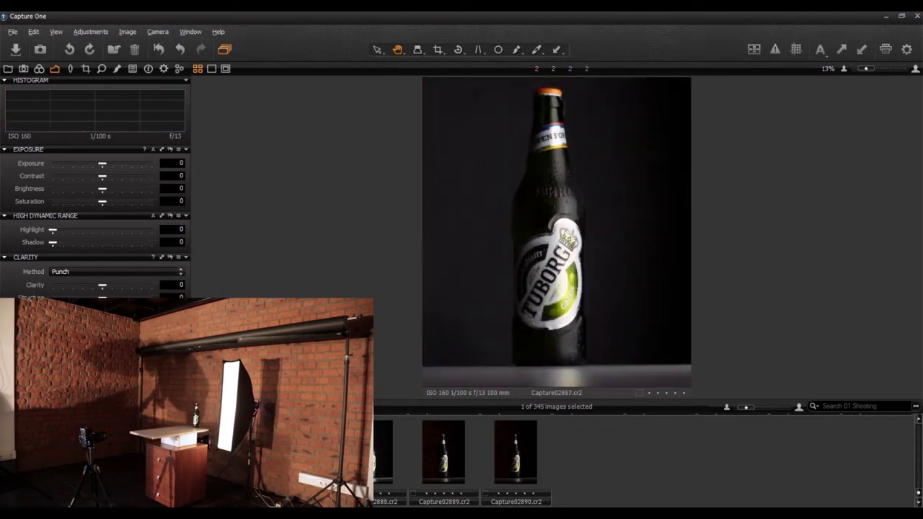
{"action": "left_click", "coordinate": [439, 449]}
{"action": "left_click", "coordinate": [511, 453]}
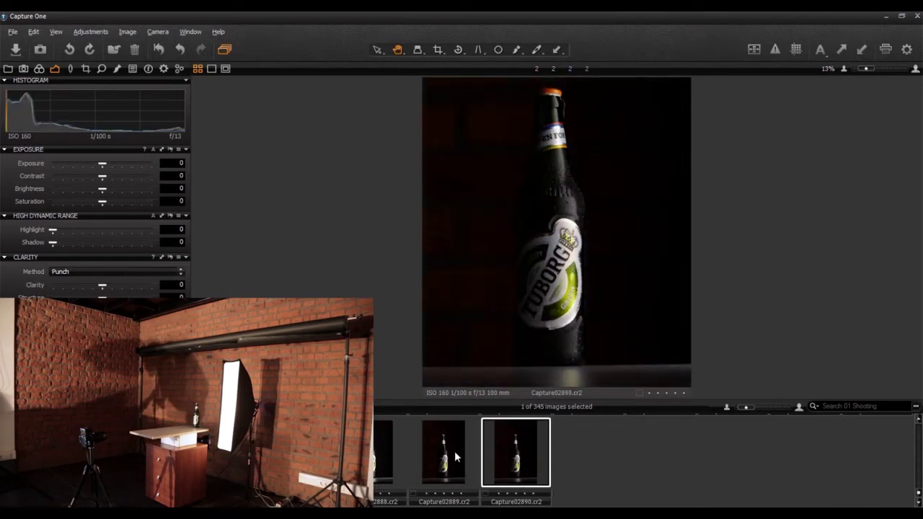
{"action": "left_click", "coordinate": [299, 451]}
{"action": "left_click", "coordinate": [509, 468]}
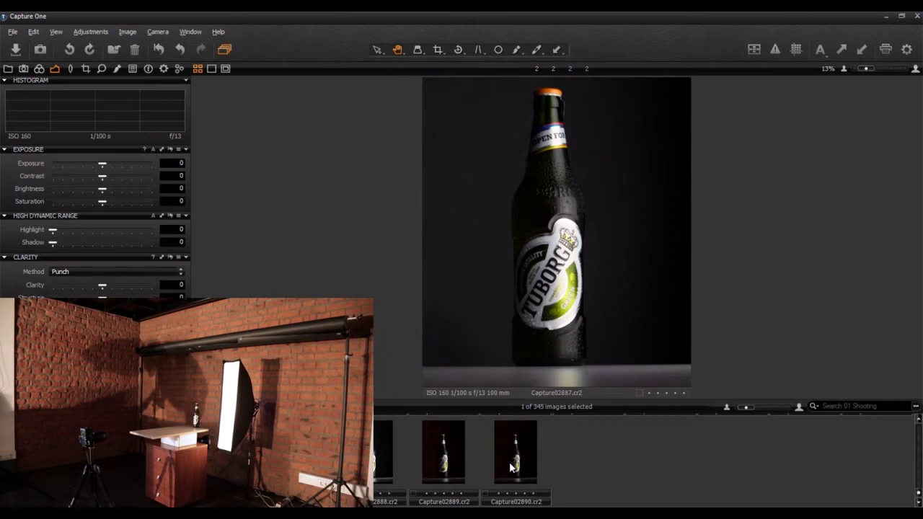
Step: Select Capture02888 and Capture02889 together and permanently delete both images
{"action": "left_click", "coordinate": [459, 466]}
{"action": "left_click", "coordinate": [382, 460], "text": "ctrl"}
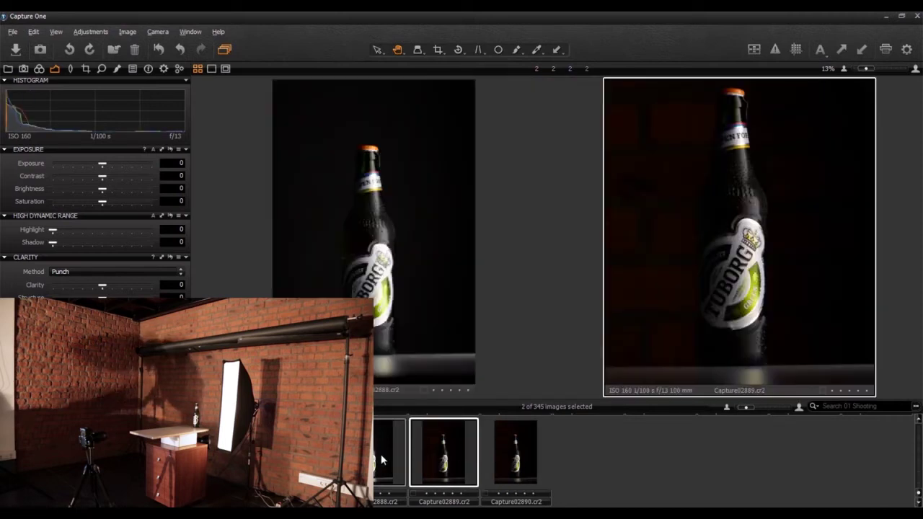
{"action": "key", "text": "Delete"}
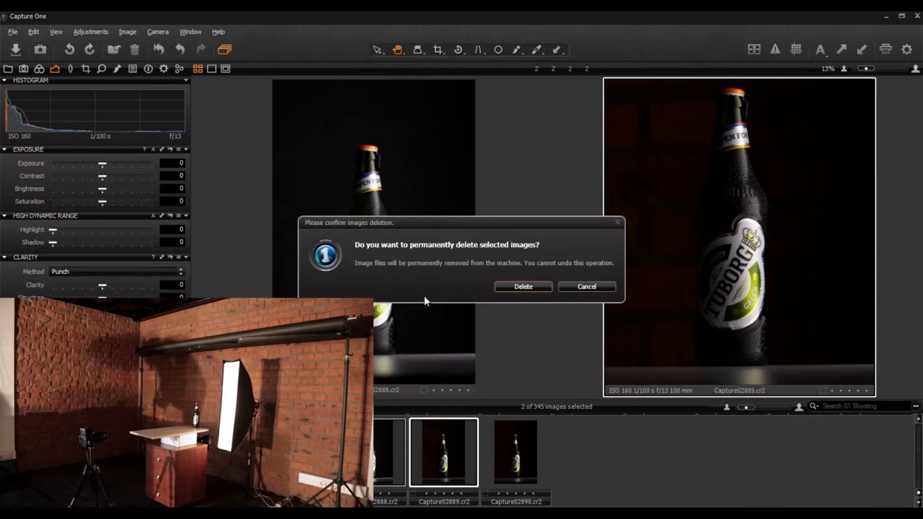
{"action": "left_click", "coordinate": [524, 286]}
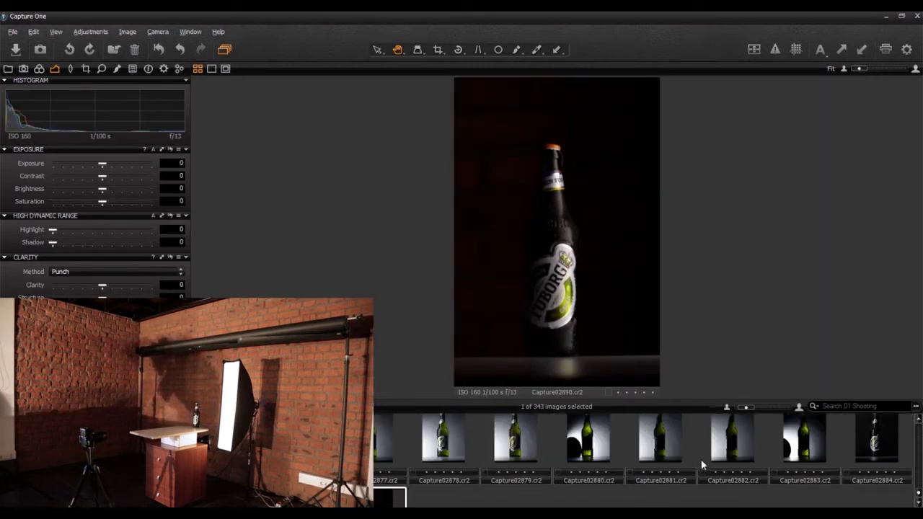
Step: Compare the backlit shots Capture02882 and Capture02883 with the dark-background shot Capture02886 and the brick-background shot Capture02890
{"action": "left_click", "coordinate": [718, 455]}
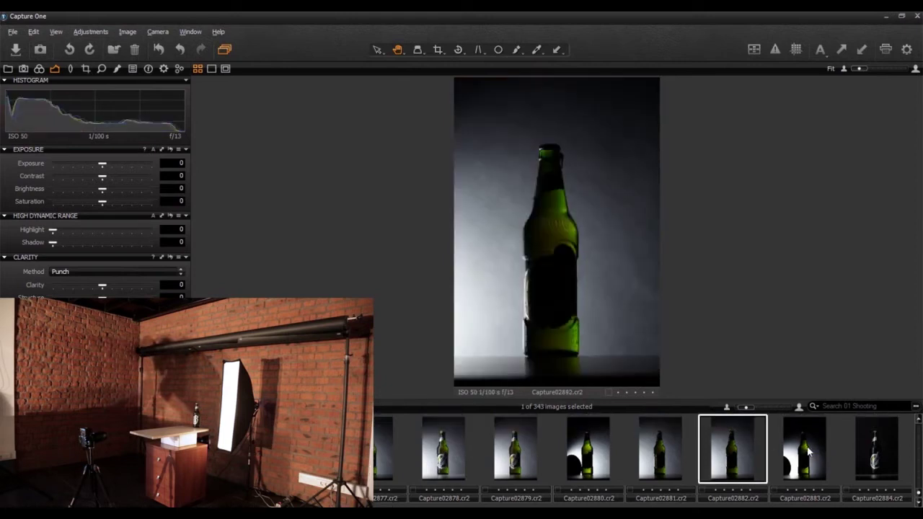
{"action": "left_click", "coordinate": [809, 452]}
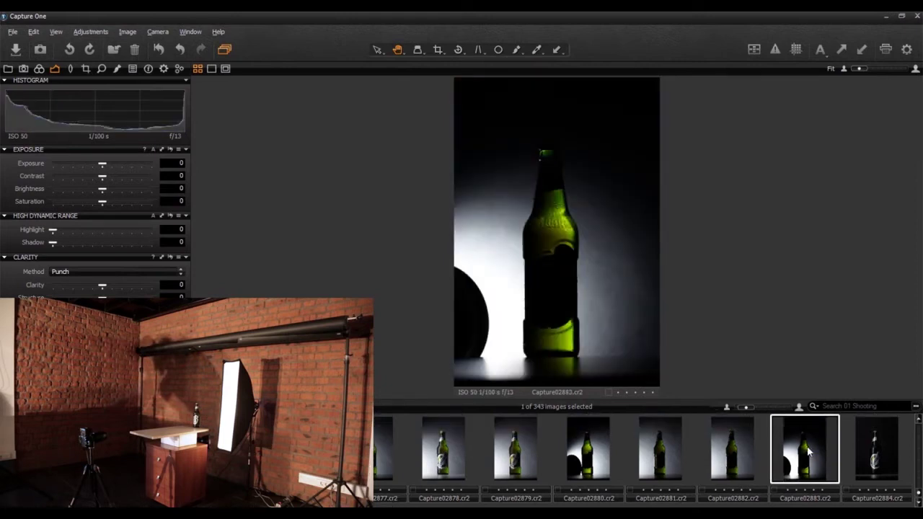
{"action": "left_click", "coordinate": [867, 452]}
{"action": "scroll", "coordinate": [865, 451], "scroll_direction": "down", "scroll_amount": 1}
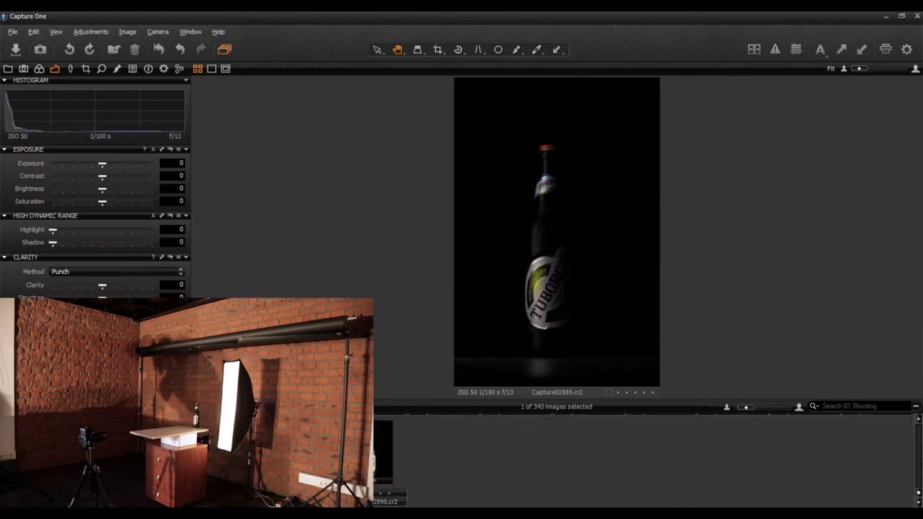
{"action": "left_click", "coordinate": [380, 460]}
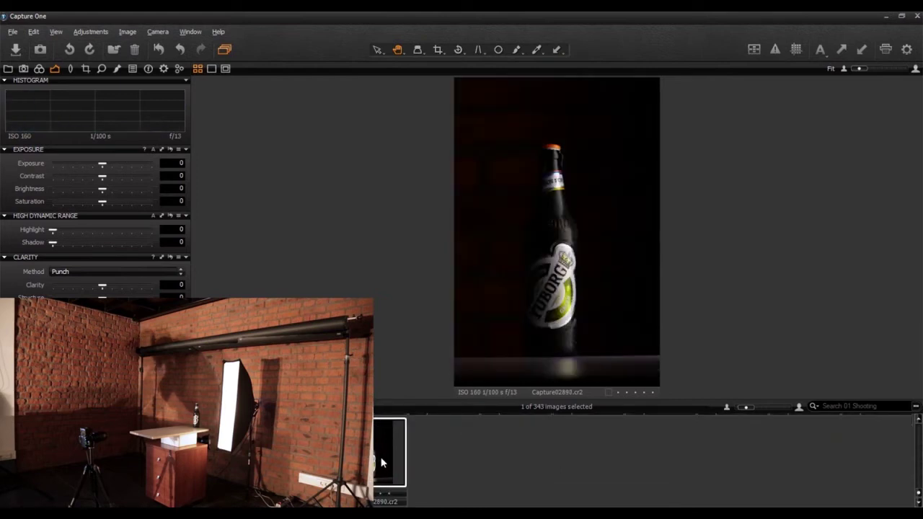
{"action": "left_click", "coordinate": [564, 470]}
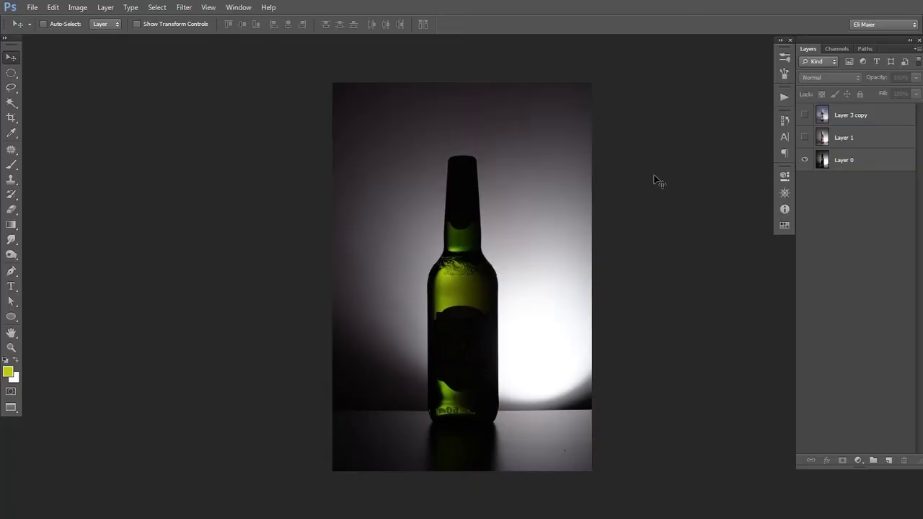
Step: In Photoshop, compare the three bottle exposures by showing Layer 1 and Layer 3 copy over Layer 0, leaving only Layer 0 visible
{"action": "left_click", "coordinate": [819, 164]}
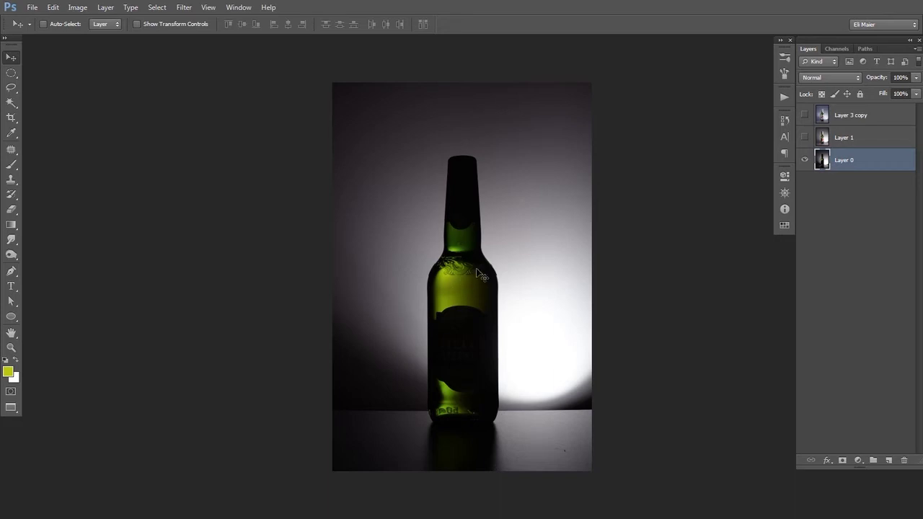
{"action": "left_click", "coordinate": [804, 138]}
{"action": "left_click", "coordinate": [831, 139]}
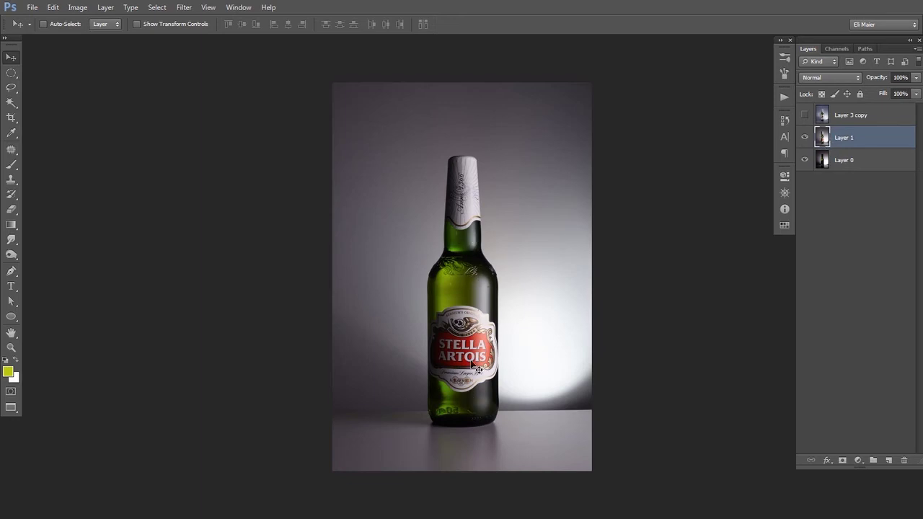
{"action": "left_click", "coordinate": [843, 121]}
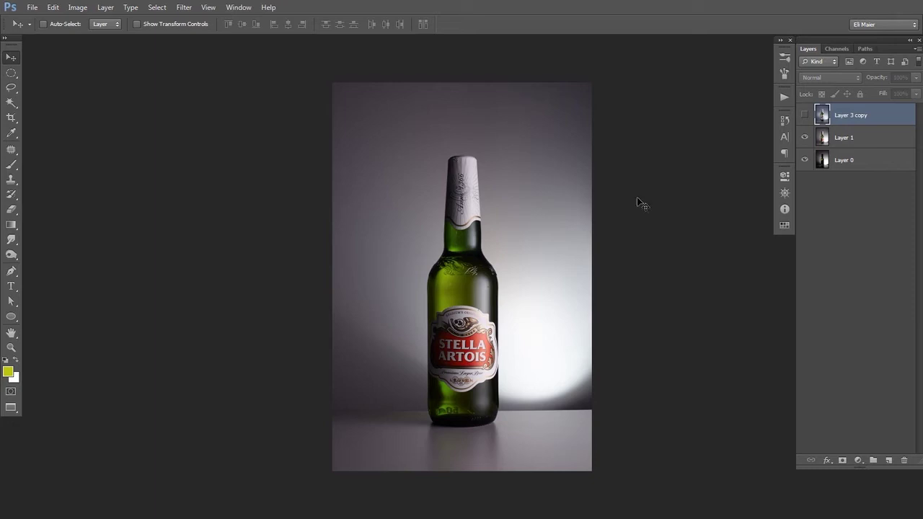
{"action": "left_click", "coordinate": [805, 115]}
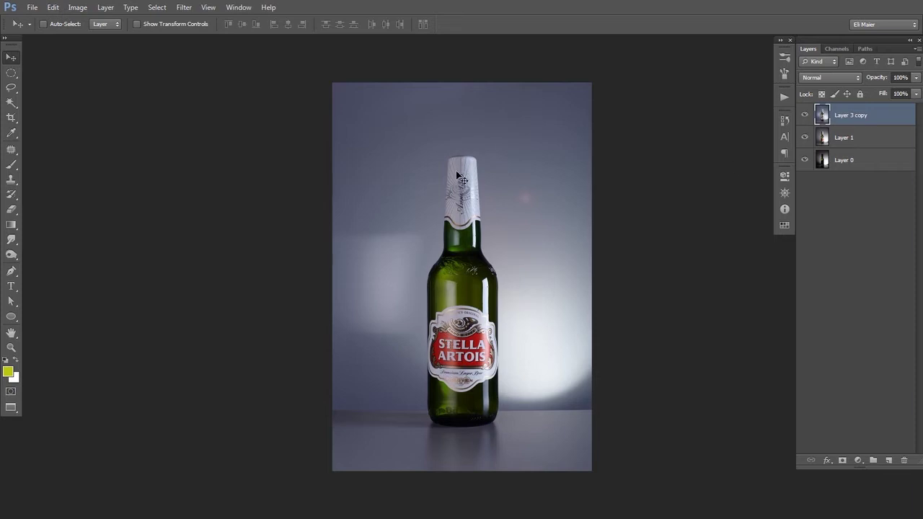
{"action": "left_click", "coordinate": [805, 116]}
{"action": "left_click", "coordinate": [805, 137]}
{"action": "left_click", "coordinate": [847, 138]}
{"action": "left_click", "coordinate": [852, 161]}
Step: Inspect the saved paths for the bottle outline, the neck foil and the front label
{"action": "left_click", "coordinate": [864, 49]}
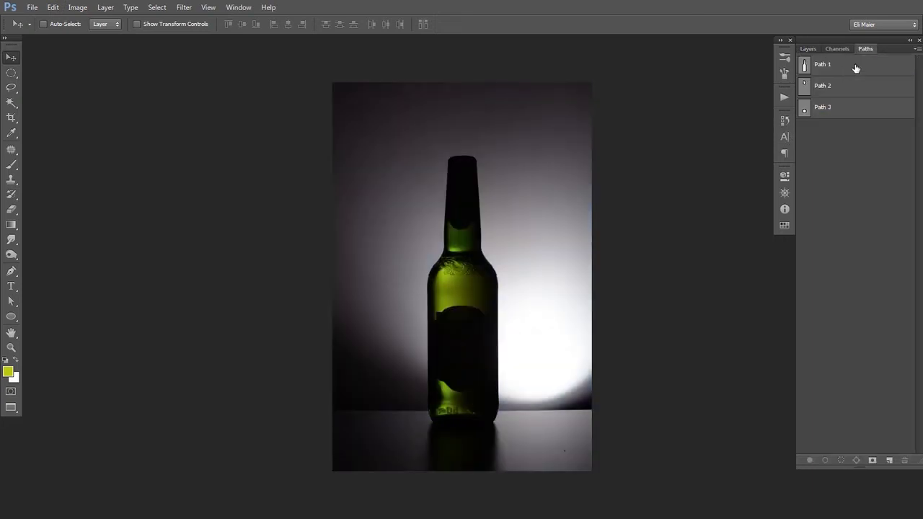
{"action": "left_click", "coordinate": [824, 73]}
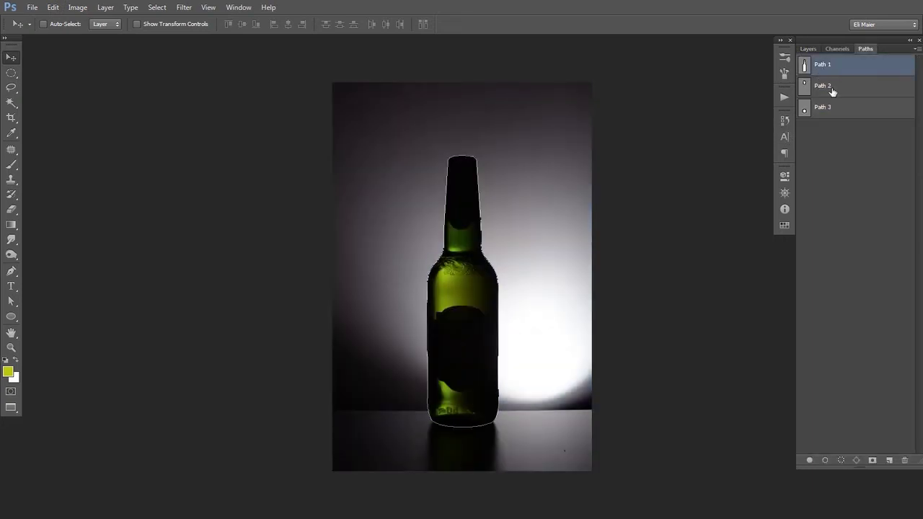
{"action": "left_click", "coordinate": [828, 95]}
{"action": "left_click", "coordinate": [827, 66]}
{"action": "left_click", "coordinate": [821, 112]}
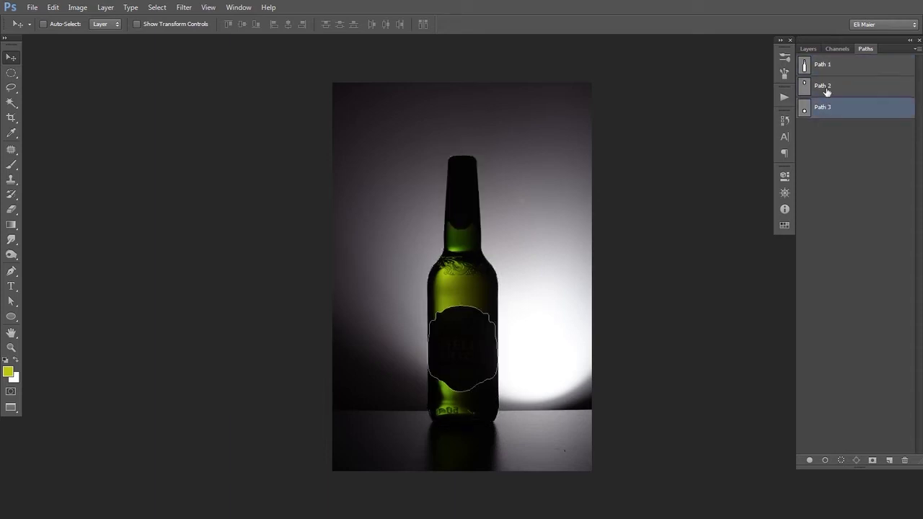
{"action": "left_click", "coordinate": [827, 90]}
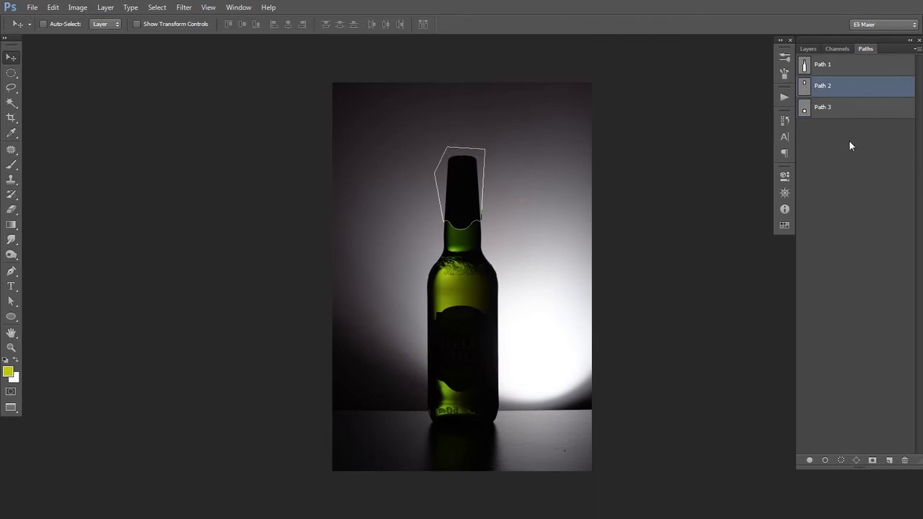
Step: Load the bottle outline from Path 1 as a selection and group all three layers under a mask made from it
{"action": "left_click", "coordinate": [806, 66], "text": "ctrl"}
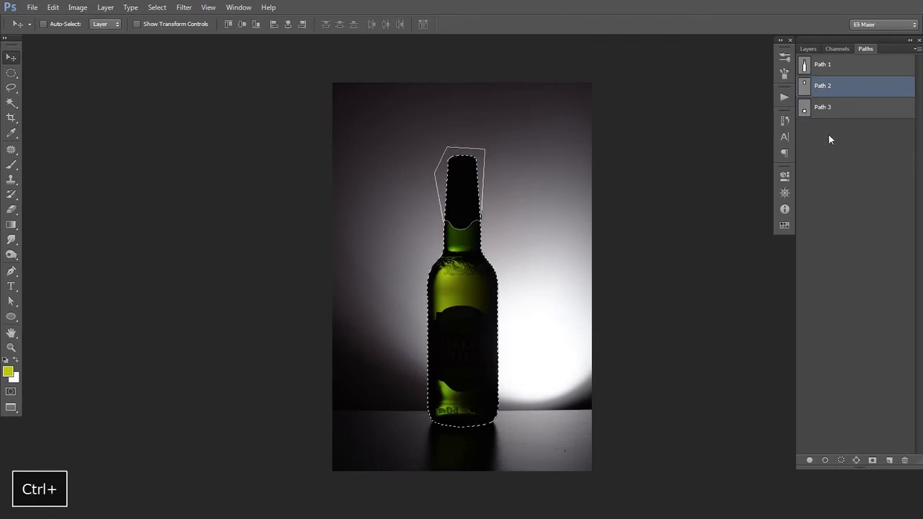
{"action": "left_click", "coordinate": [828, 133]}
{"action": "left_click", "coordinate": [809, 50]}
{"action": "left_click", "coordinate": [850, 118], "text": "shift"}
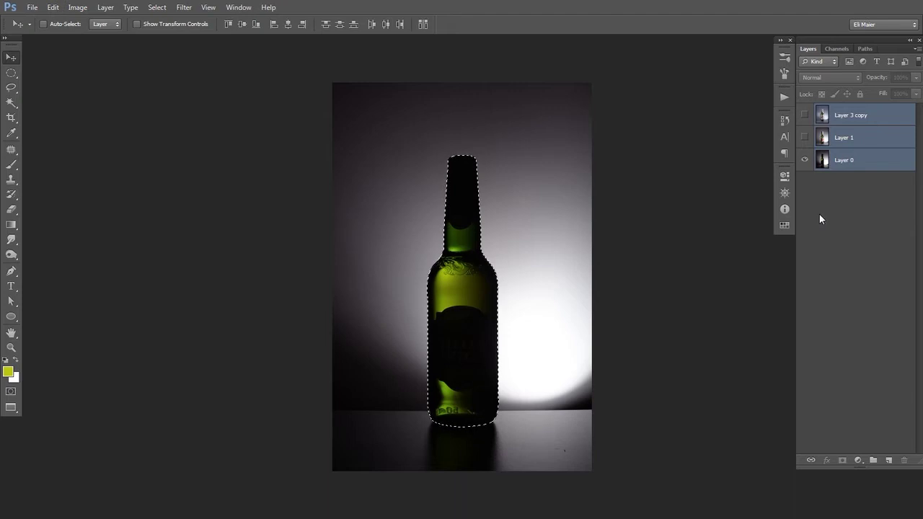
{"action": "key", "text": "ctrl+g"}
{"action": "left_click", "coordinate": [843, 460]}
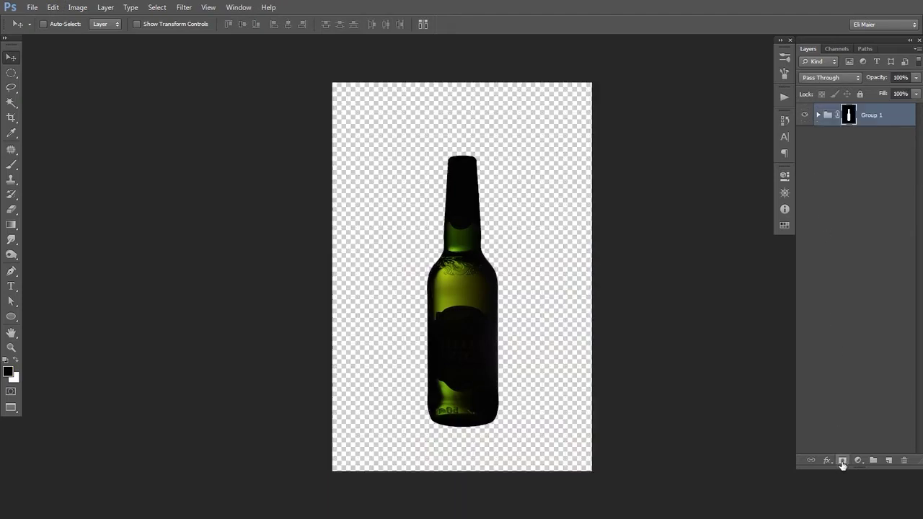
Step: Duplicate Layer 0 inside Group 1 and move the copy to the very bottom of the layer stack, outside the group
{"action": "left_click", "coordinate": [818, 116]}
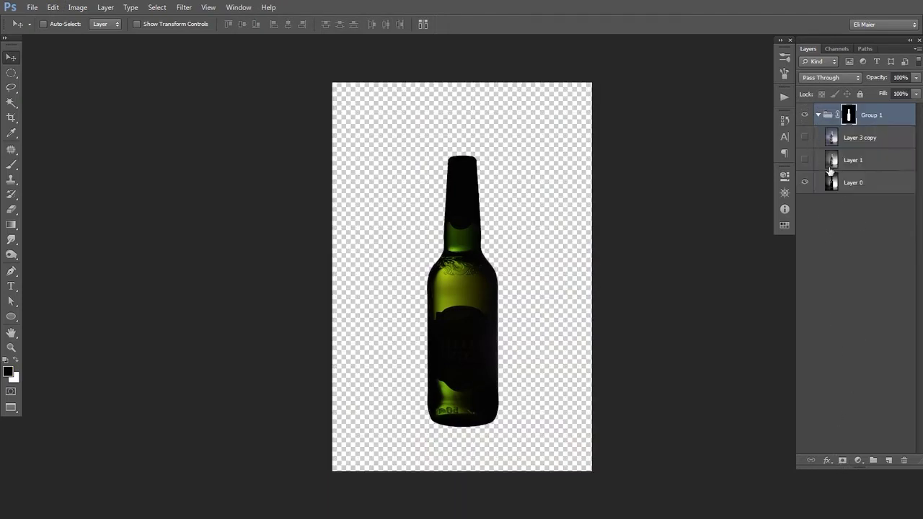
{"action": "left_click", "coordinate": [837, 187]}
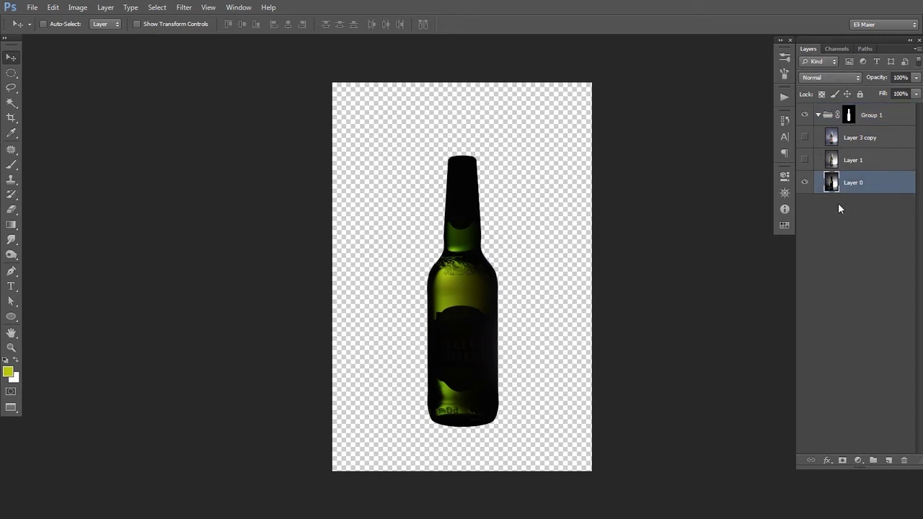
{"action": "key", "text": "ctrl+j"}
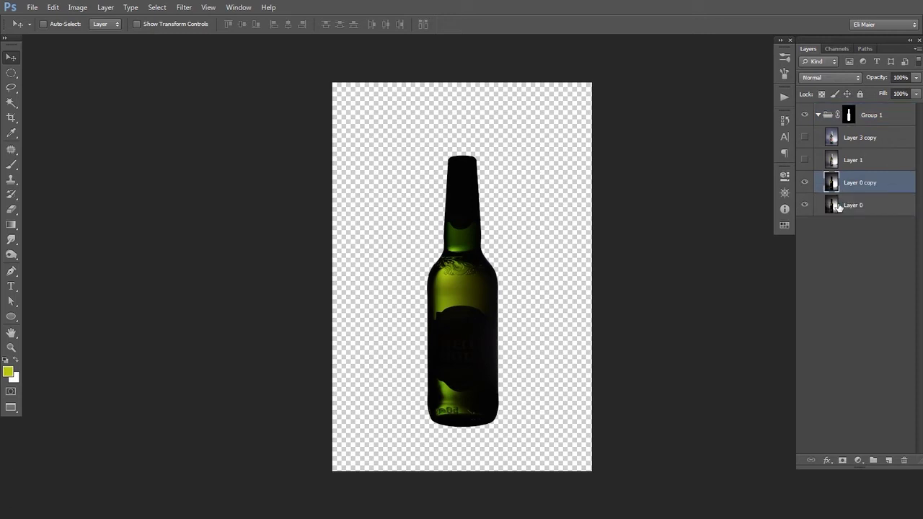
{"action": "key", "text": "ctrl+shift+bracketleft"}
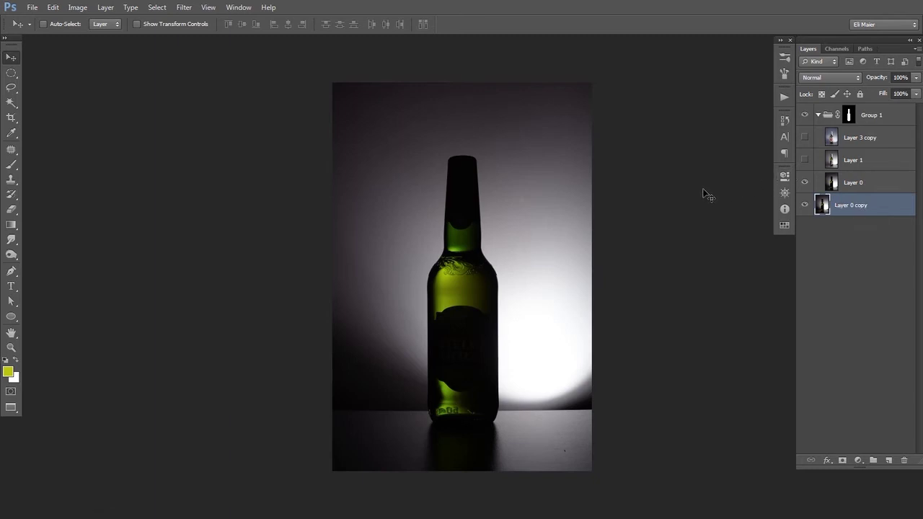
Step: Load the neck foil and front label shapes from Path 2 and Path 3 as one combined selection
{"action": "key", "text": "space"}
{"action": "left_click_drag", "start_coordinate": [651, 223], "coordinate": [546, 241]}
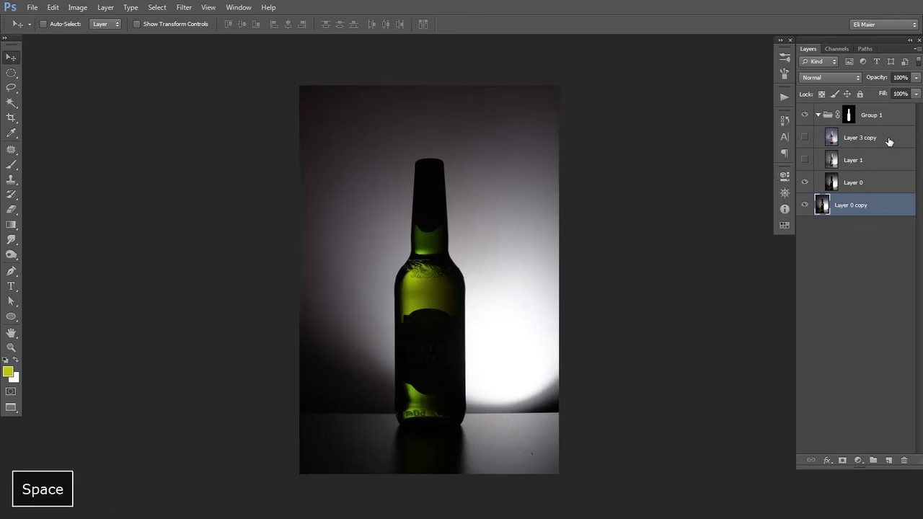
{"action": "left_click", "coordinate": [838, 50]}
{"action": "left_click", "coordinate": [865, 50]}
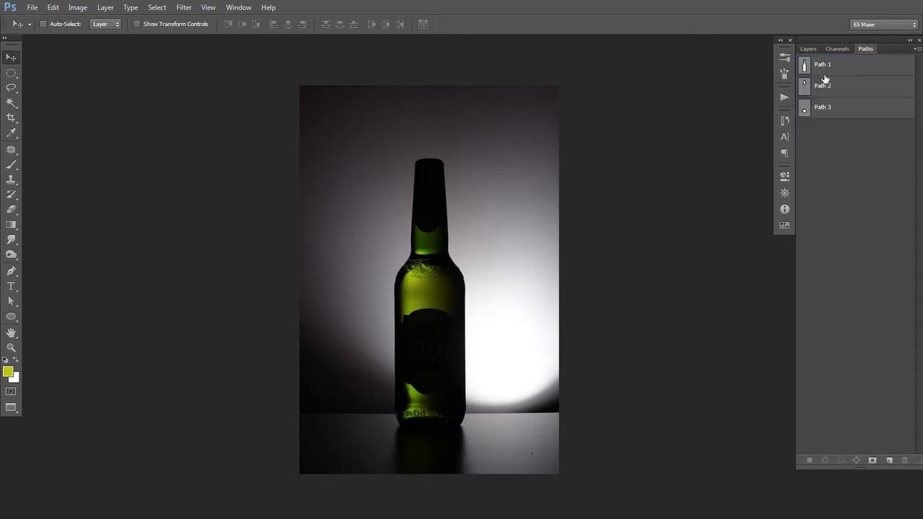
{"action": "left_click", "coordinate": [805, 86], "text": "ctrl"}
{"action": "left_click", "coordinate": [805, 109], "text": "ctrl+shift"}
{"action": "left_click", "coordinate": [808, 49]}
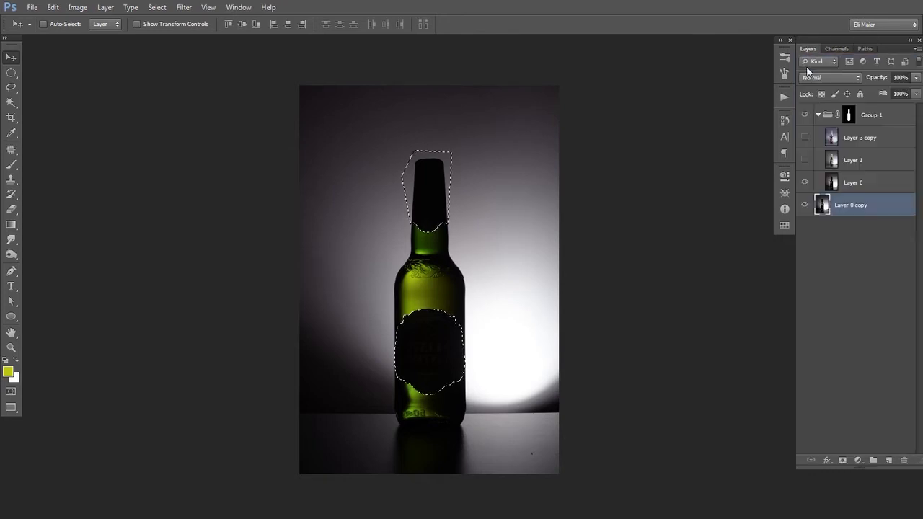
Step: Create a nested group inside Group 1 and place Layer 3 copy and a duplicate of Layer 1 in it
{"action": "left_click", "coordinate": [851, 166]}
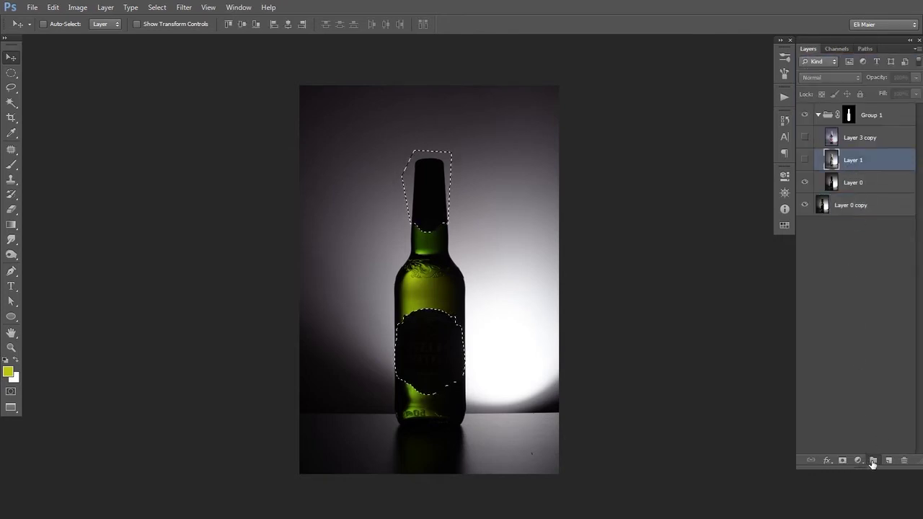
{"action": "left_click", "coordinate": [873, 460]}
{"action": "left_click_drag", "start_coordinate": [843, 132], "coordinate": [830, 155]}
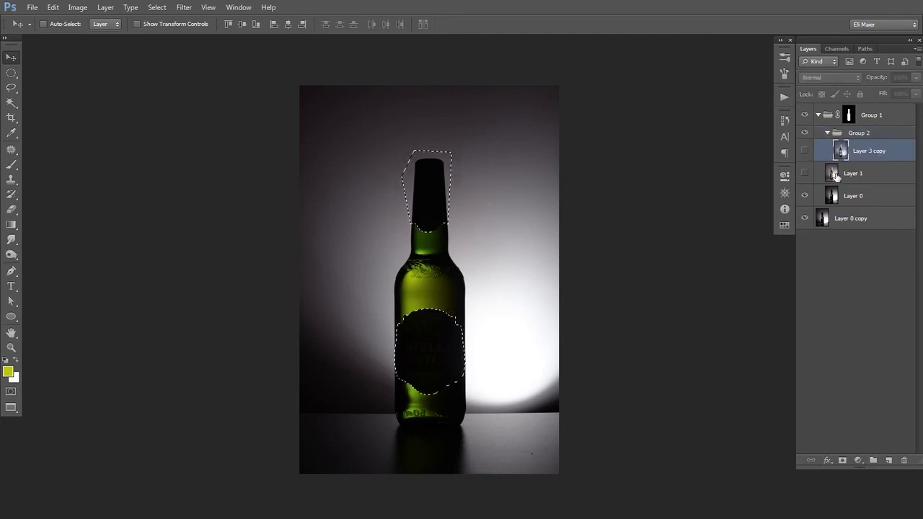
{"action": "left_click", "coordinate": [837, 174]}
{"action": "left_click_drag", "start_coordinate": [885, 458], "coordinate": [888, 459]}
{"action": "left_click_drag", "start_coordinate": [839, 176], "coordinate": [852, 139]}
{"action": "left_click", "coordinate": [854, 135]}
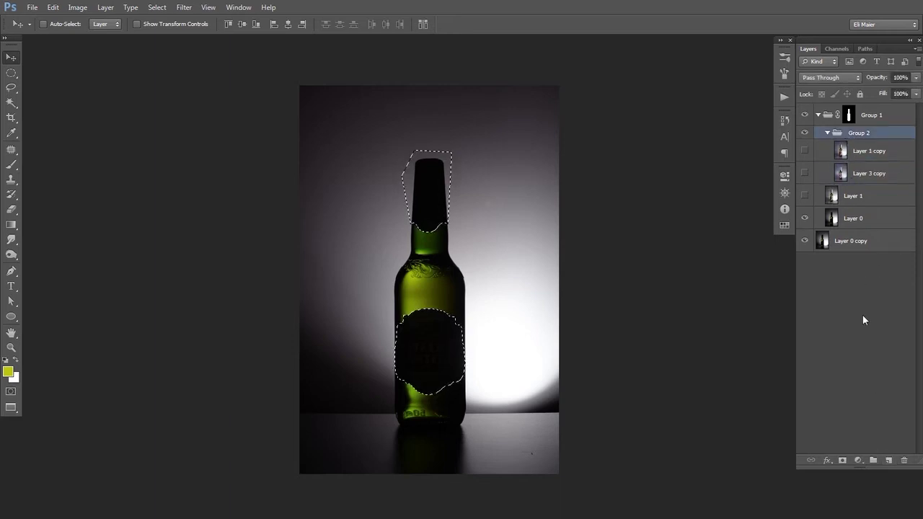
Step: Mask Group 2 with the label selection, make both layers inside it visible, and collapse the group
{"action": "left_click", "coordinate": [841, 459]}
{"action": "left_click_drag", "start_coordinate": [805, 160], "coordinate": [803, 184]}
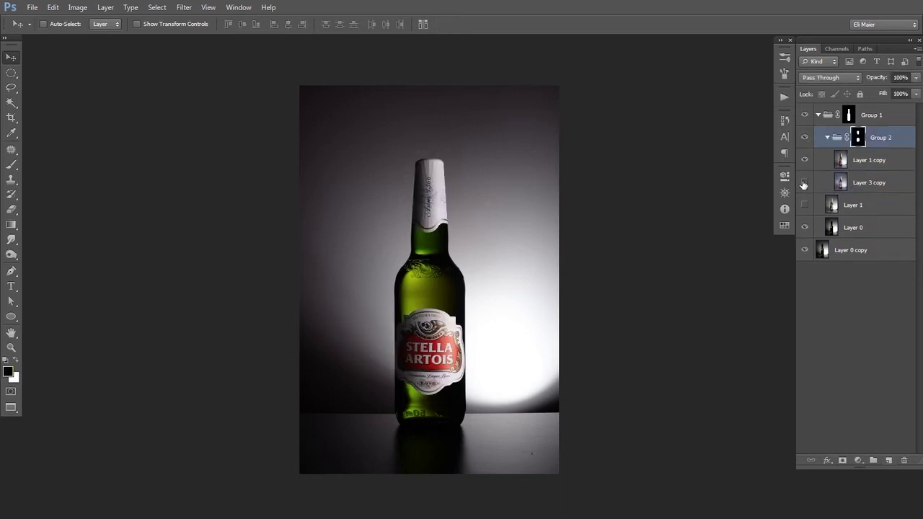
{"action": "left_click", "coordinate": [826, 138]}
{"action": "left_click", "coordinate": [829, 160]}
Step: Set the blending mode of Group 1 to Normal
{"action": "left_click", "coordinate": [828, 121]}
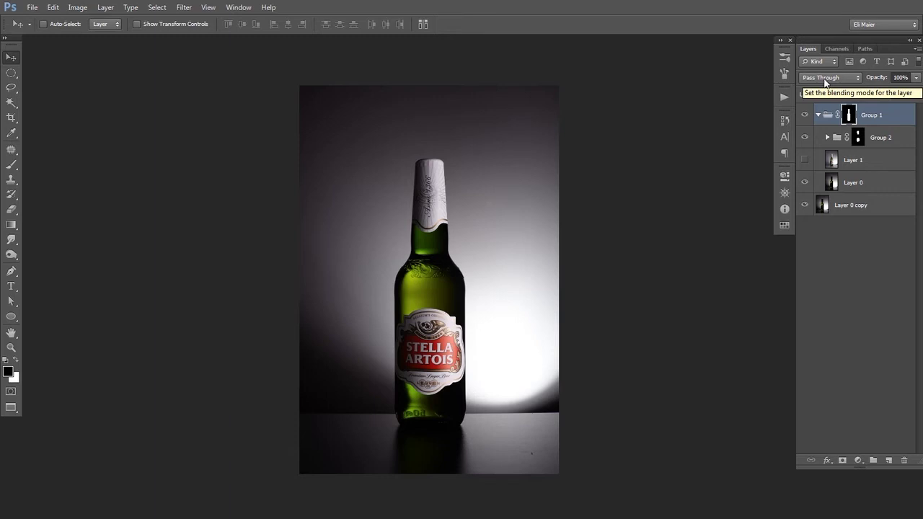
{"action": "left_click", "coordinate": [827, 80]}
{"action": "left_click", "coordinate": [816, 110]}
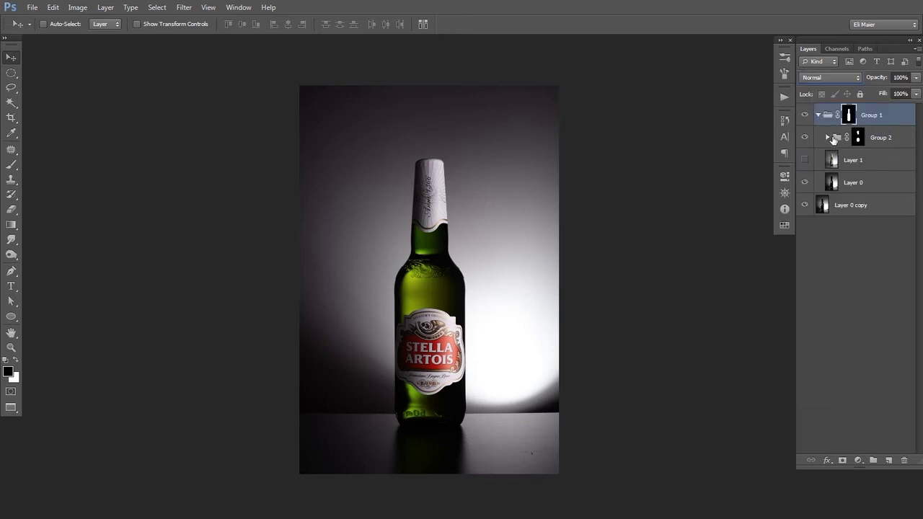
Step: Try a brightening Curves adjustment above Group 2 with input 91 and output 137, and delete the adjustment layer
{"action": "left_click", "coordinate": [833, 138]}
{"action": "left_click", "coordinate": [858, 460]}
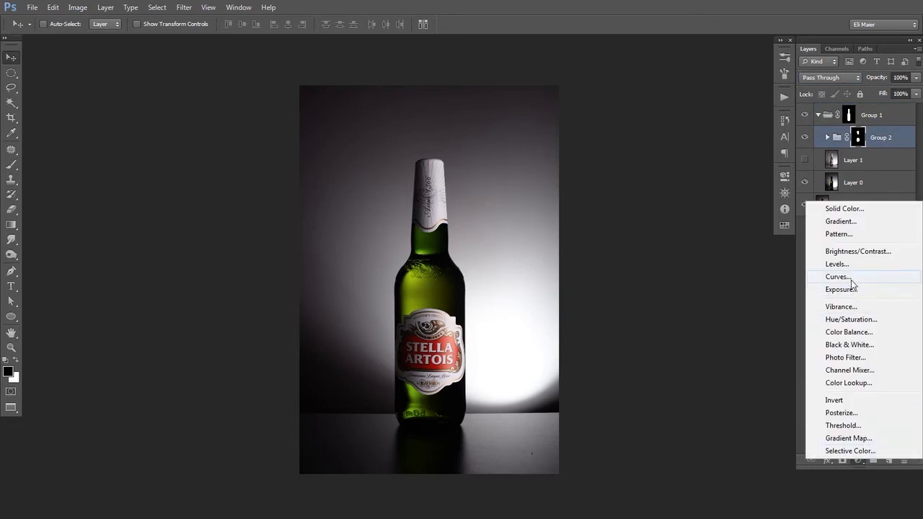
{"action": "left_click", "coordinate": [850, 280]}
{"action": "left_click_drag", "start_coordinate": [669, 304], "coordinate": [649, 297]}
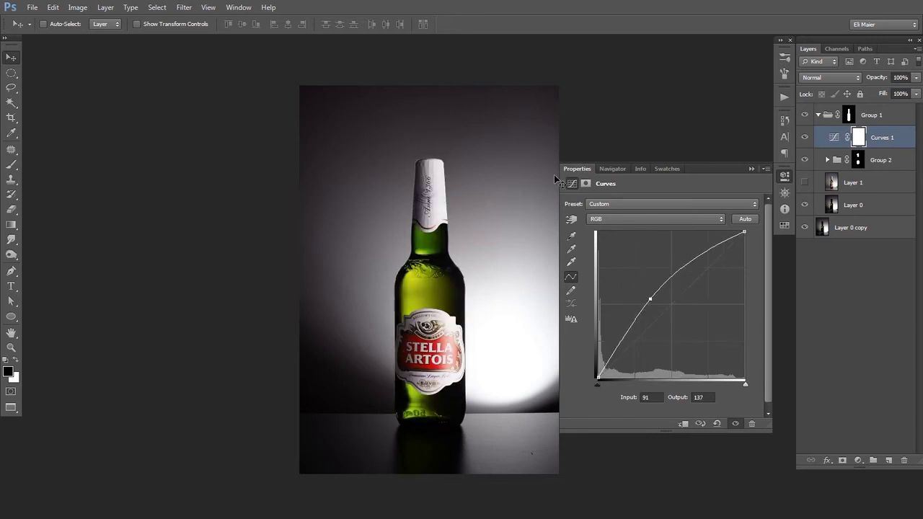
{"action": "left_click", "coordinate": [591, 171]}
{"action": "left_click_drag", "start_coordinate": [835, 137], "coordinate": [902, 458]}
{"action": "left_click", "coordinate": [805, 161]}
{"action": "left_click", "coordinate": [903, 459]}
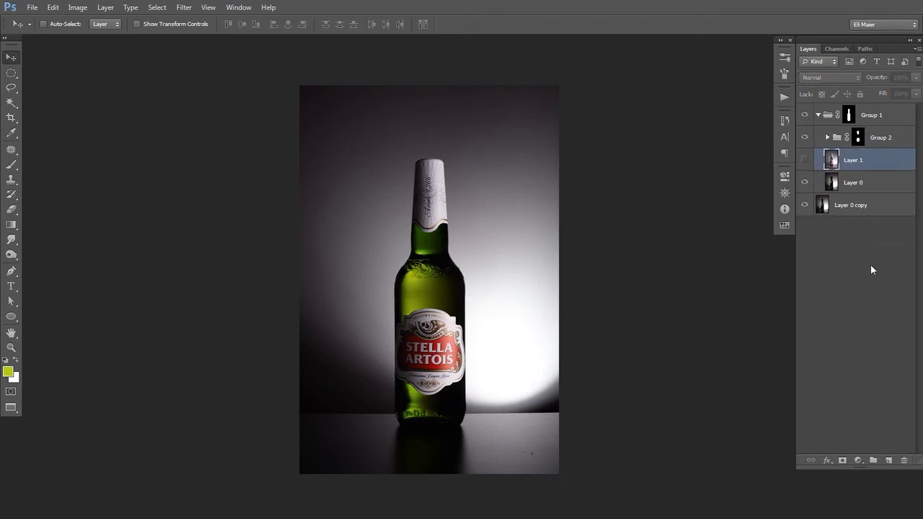
Step: Select a thin, full-width rectangular strip along the table's back edge on Layer 0 copy
{"action": "left_click", "coordinate": [827, 206]}
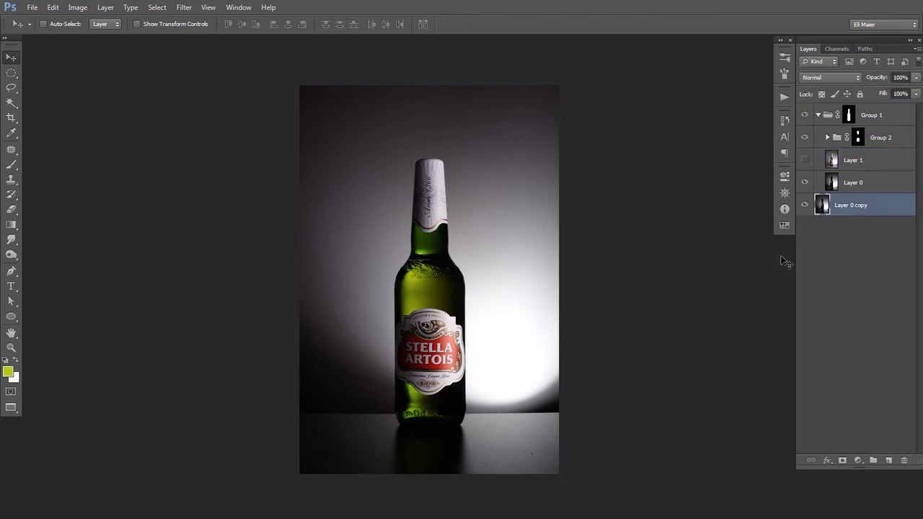
{"action": "key", "text": "space"}
{"action": "left_click_drag", "start_coordinate": [484, 232], "coordinate": [518, 235]}
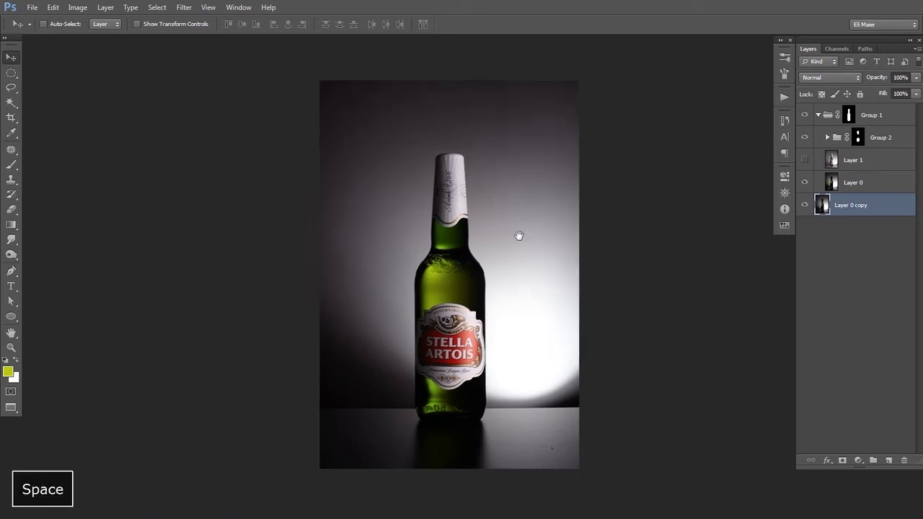
{"action": "key", "text": "space"}
{"action": "left_click_drag", "start_coordinate": [486, 255], "coordinate": [486, 241]}
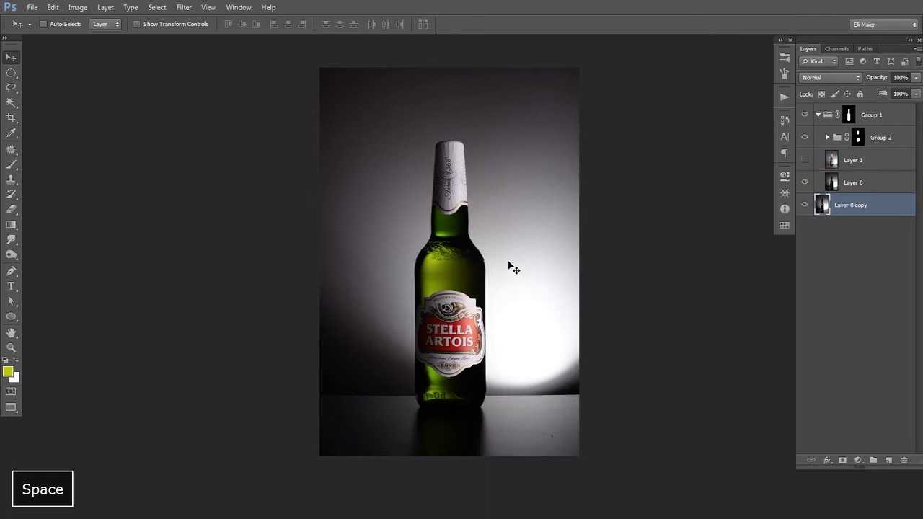
{"action": "key", "text": "m"}
{"action": "key", "text": "space"}
{"action": "left_click_drag", "start_coordinate": [473, 339], "coordinate": [470, 274]}
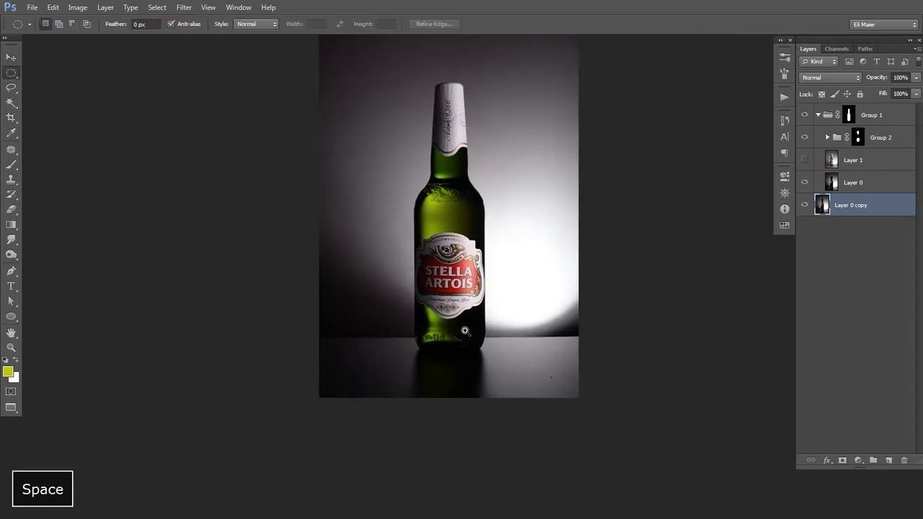
{"action": "key", "text": "ctrl+plus"}
{"action": "left_click_drag", "start_coordinate": [470, 342], "coordinate": [423, 313]}
{"action": "left_click_drag", "start_coordinate": [256, 308], "coordinate": [608, 320]}
{"action": "key", "text": "ctrl+d"}
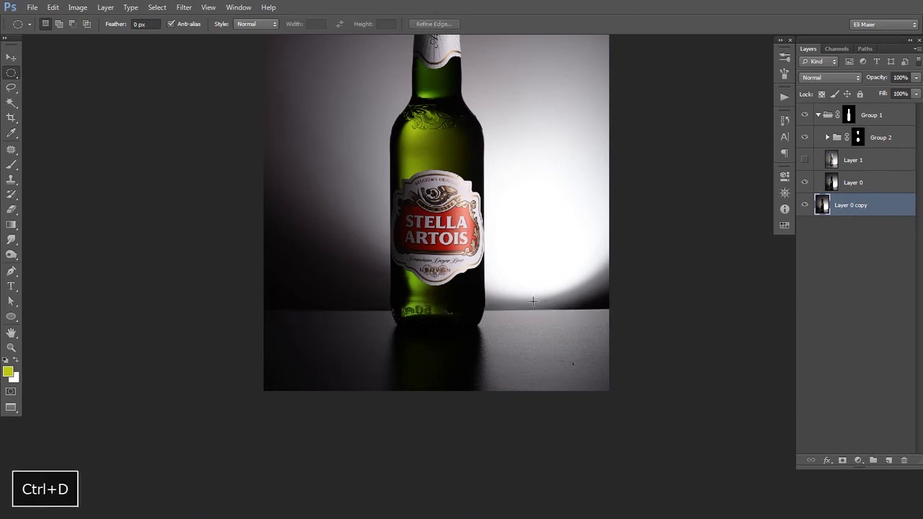
{"action": "key", "text": "shift+m"}
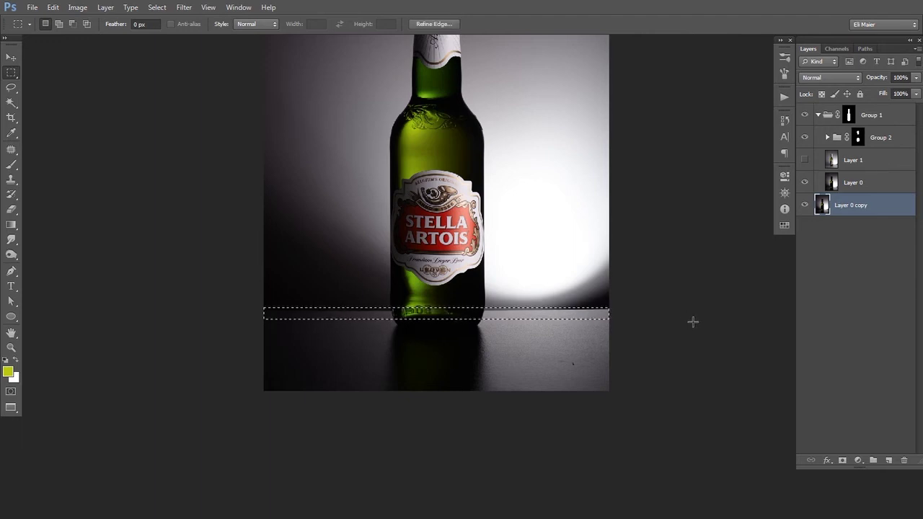
Step: Copy the selected table-edge strip to its own layer and stretch it upward to about 396% height
{"action": "key", "text": "v"}
{"action": "key", "text": "ctrl+j"}
{"action": "key", "text": "ctrl+t"}
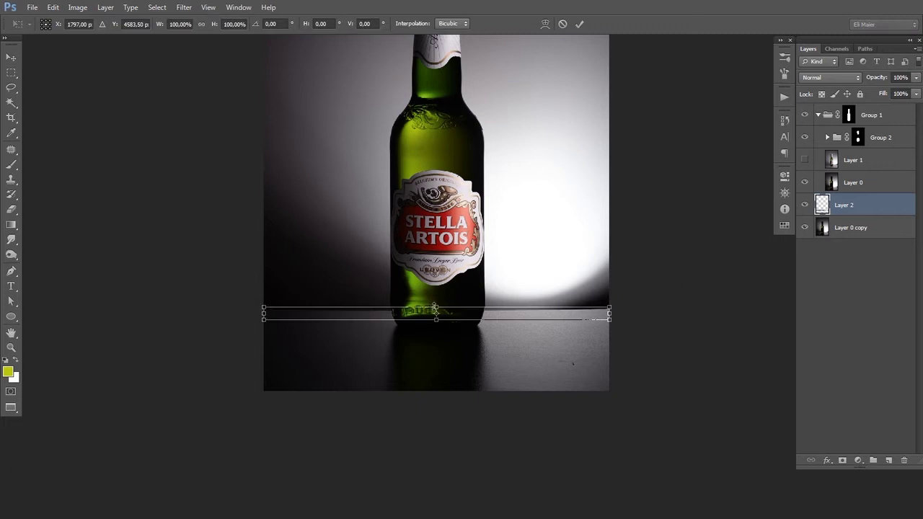
{"action": "key", "text": "space"}
{"action": "left_click_drag", "start_coordinate": [447, 278], "coordinate": [440, 322]}
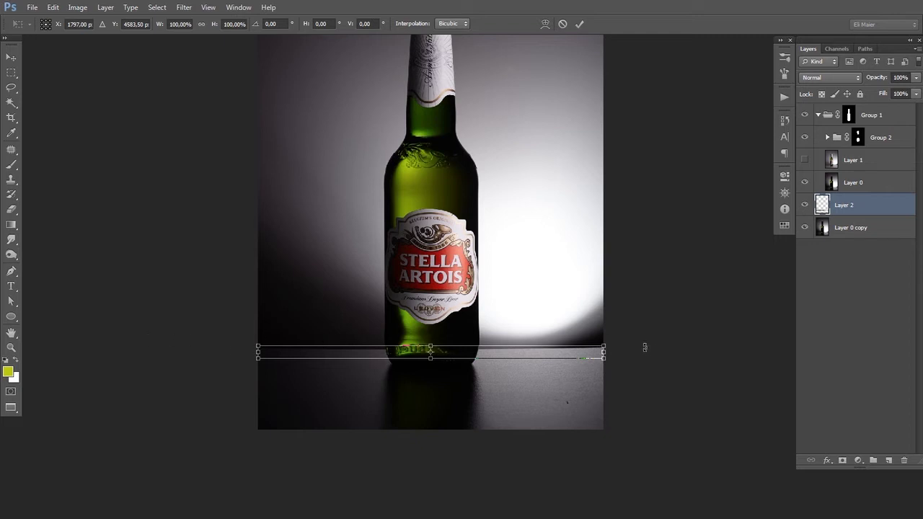
{"action": "left_click_drag", "start_coordinate": [431, 347], "coordinate": [431, 310]}
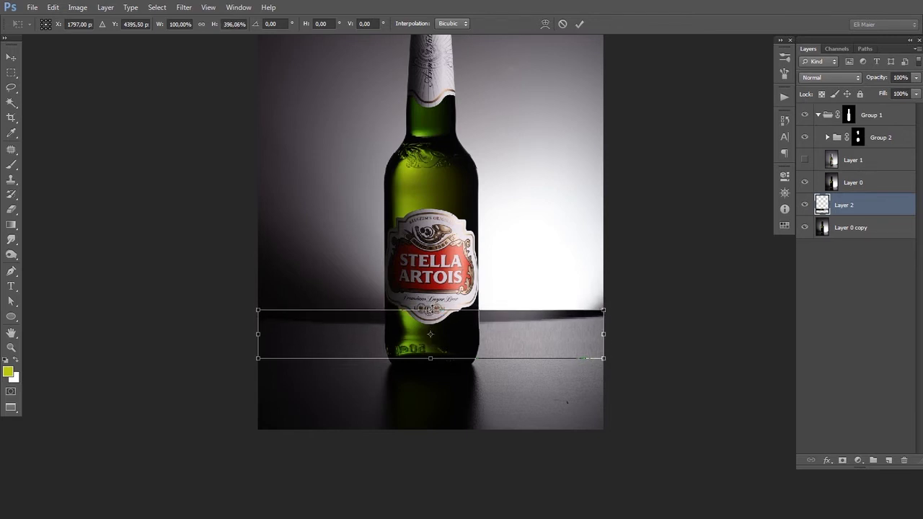
{"action": "key", "text": "Return"}
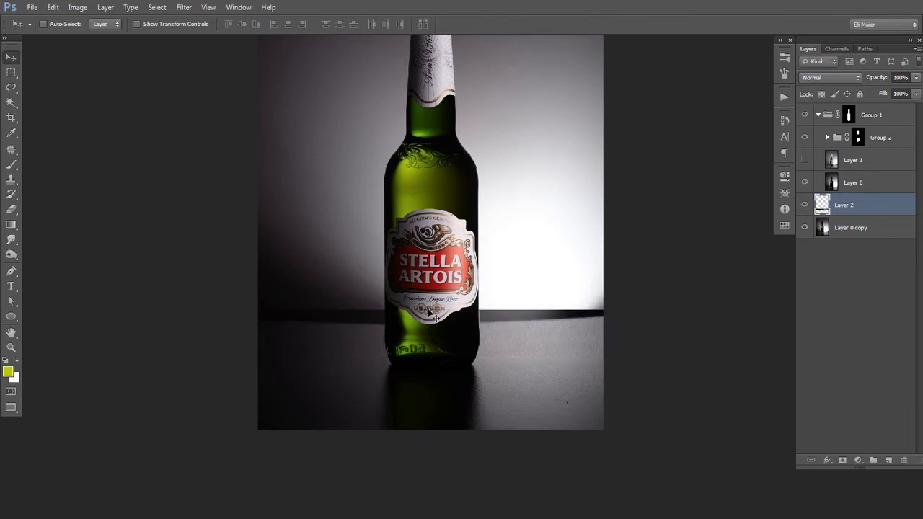
Step: Add a mask to Layer 2 and fade the stretched strip's upper edge into the background with a 500 px eraser
{"action": "left_click", "coordinate": [844, 461]}
{"action": "key", "text": "e"}
{"action": "key", "text": "shift+bracketleft"}
{"action": "key", "text": "bracketleft"}
{"action": "key", "text": "bracketleft"}
{"action": "key", "text": "bracketleft"}
{"action": "key", "text": "bracketleft"}
{"action": "key", "text": "bracketleft"}
{"action": "key", "text": "bracketleft"}
{"action": "key", "text": "bracketleft"}
{"action": "key", "text": "bracketleft"}
{"action": "key", "text": "bracketleft"}
{"action": "key", "text": "bracketleft"}
{"action": "key", "text": "bracketleft"}
{"action": "key", "text": "bracketleft"}
{"action": "key", "text": "bracketleft"}
{"action": "key", "text": "bracketleft"}
{"action": "key", "text": "bracketleft"}
{"action": "key", "text": "bracketleft"}
{"action": "key", "text": "bracketleft"}
{"action": "key", "text": "bracketleft"}
{"action": "key", "text": "bracketleft"}
{"action": "key", "text": "bracketleft"}
{"action": "key", "text": "bracketleft"}
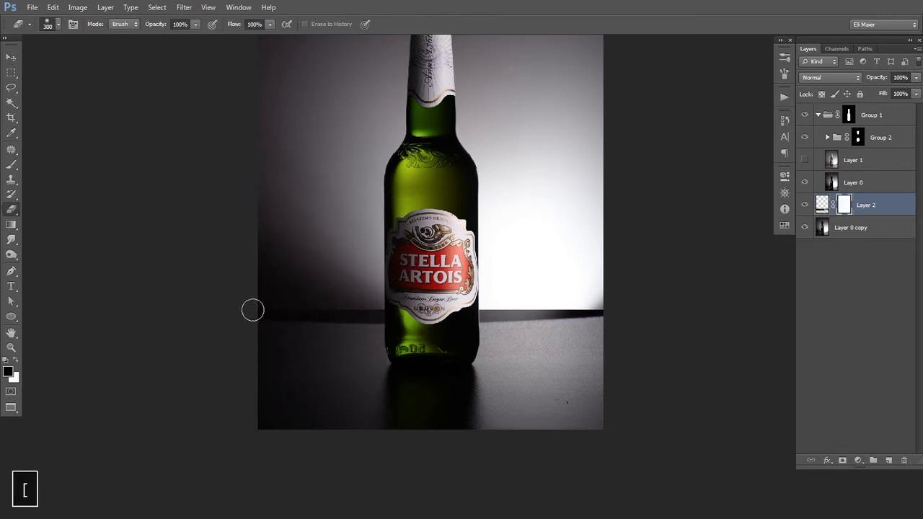
{"action": "key", "text": "bracketright"}
{"action": "key", "text": "x"}
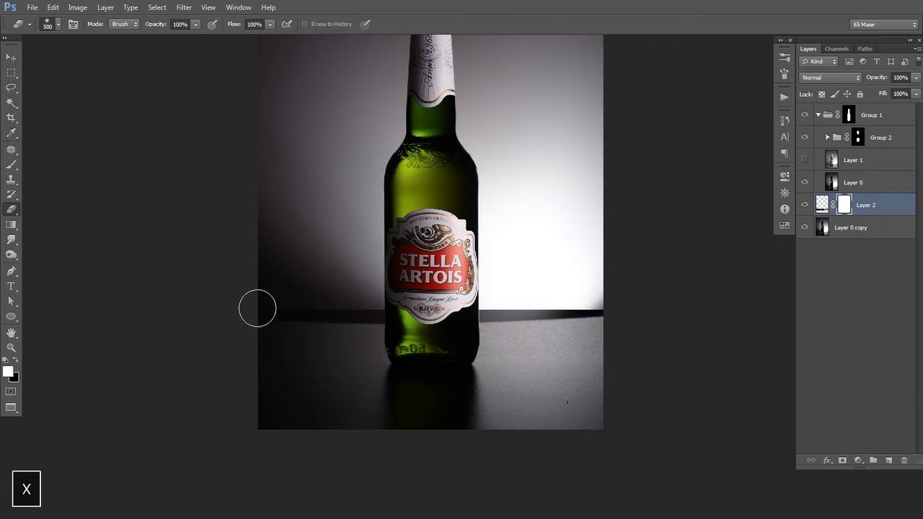
{"action": "left_click_drag", "start_coordinate": [341, 315], "coordinate": [730, 295]}
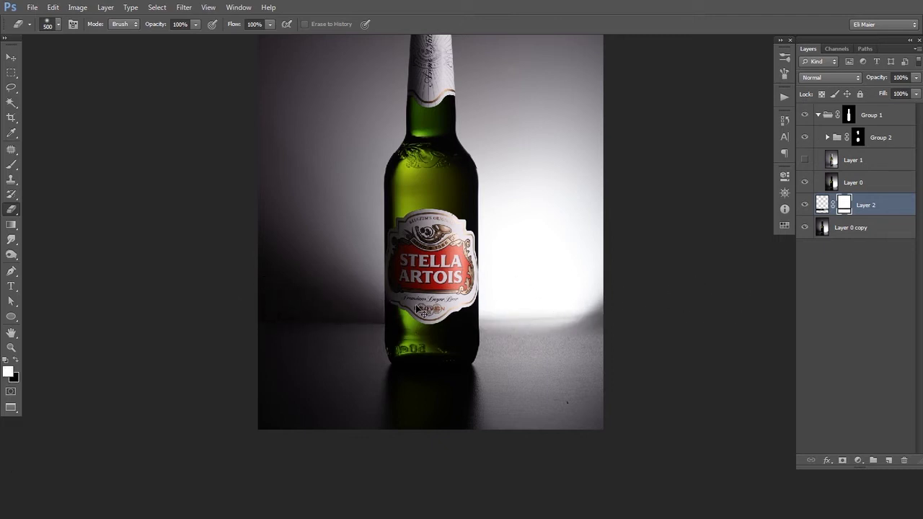
{"action": "key", "text": "ctrl+z"}
{"action": "left_click", "coordinate": [526, 300], "text": "shift"}
{"action": "left_click_drag", "start_coordinate": [271, 303], "coordinate": [682, 306]}
{"action": "key", "text": "shift"}
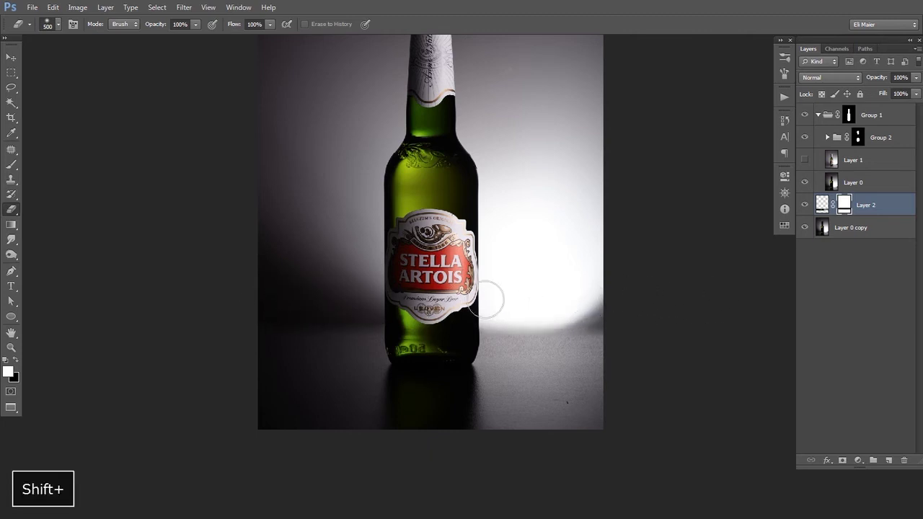
{"action": "key", "text": "v"}
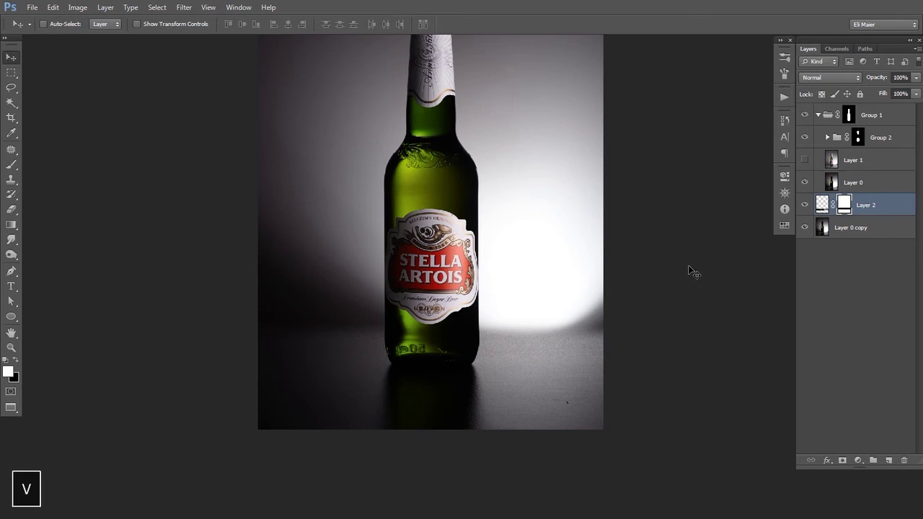
Step: Compare the image with Layer 2 hidden and shown, and examine the tabletop's transition into the background up close
{"action": "left_click", "coordinate": [502, 294], "text": "ctrl+alt"}
{"action": "left_click_drag", "start_coordinate": [488, 365], "coordinate": [494, 322]}
{"action": "left_click", "coordinate": [805, 206]}
{"action": "left_click", "coordinate": [803, 207]}
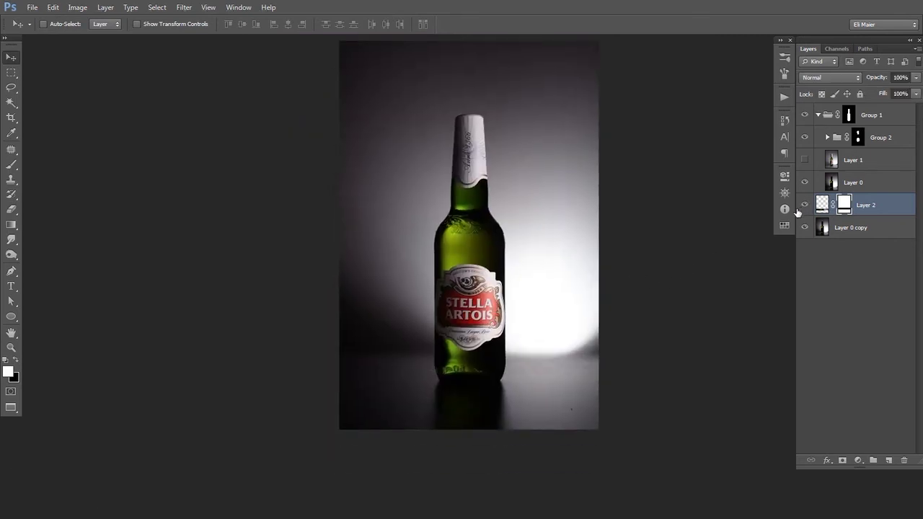
{"action": "key", "text": "shift+Down"}
{"action": "left_click_drag", "start_coordinate": [596, 336], "coordinate": [519, 313]}
{"action": "left_click", "coordinate": [525, 321], "text": "ctrl"}
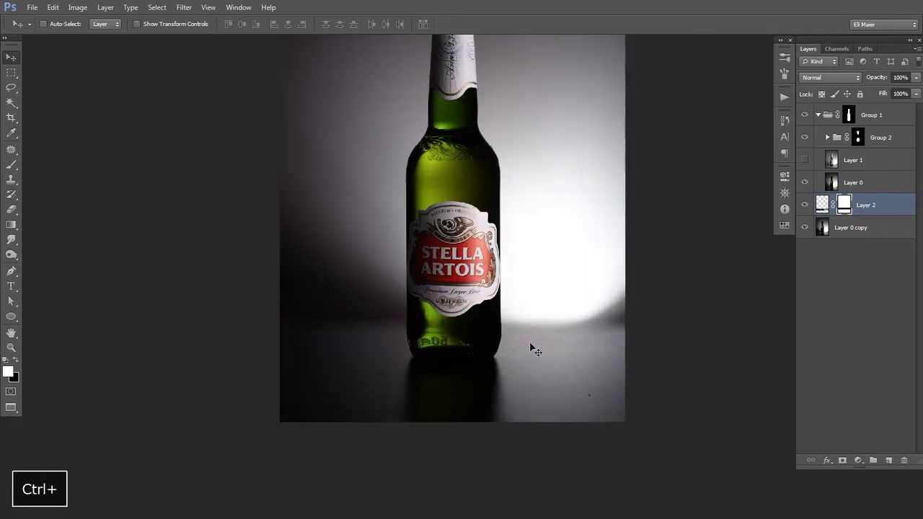
{"action": "left_click", "coordinate": [532, 357], "text": "ctrl"}
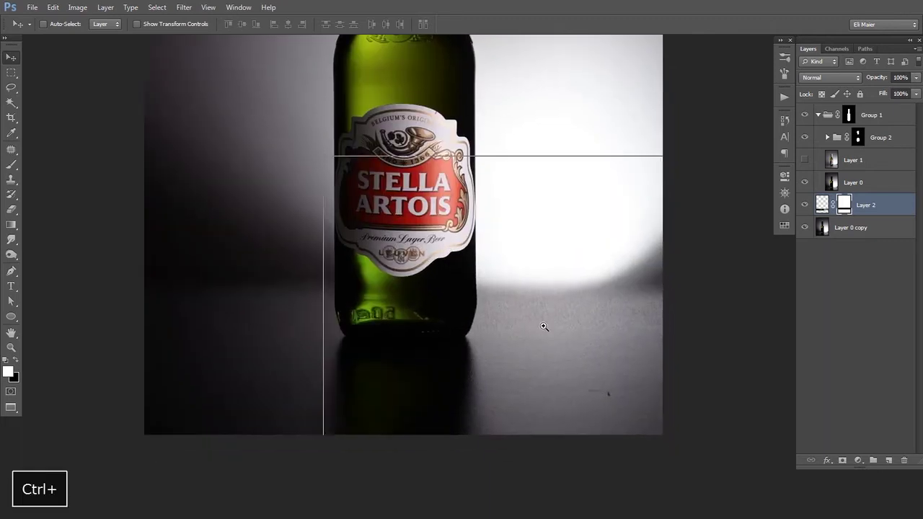
{"action": "left_click", "coordinate": [544, 326], "text": "ctrl"}
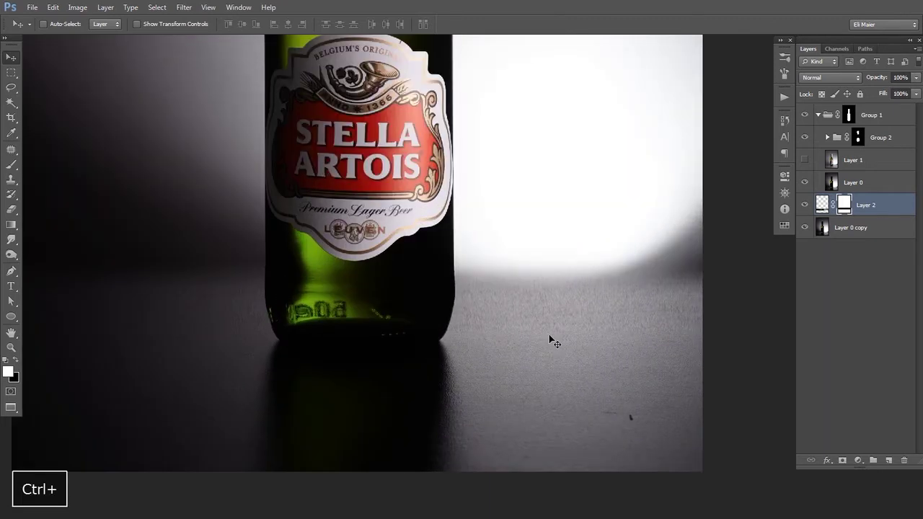
Step: Add a Curves adjustment clipped to Layer 2, with a curve point at input 126 and output 128
{"action": "left_click", "coordinate": [858, 462]}
{"action": "left_click", "coordinate": [840, 276]}
{"action": "left_click_drag", "start_coordinate": [453, 288], "coordinate": [331, 277]}
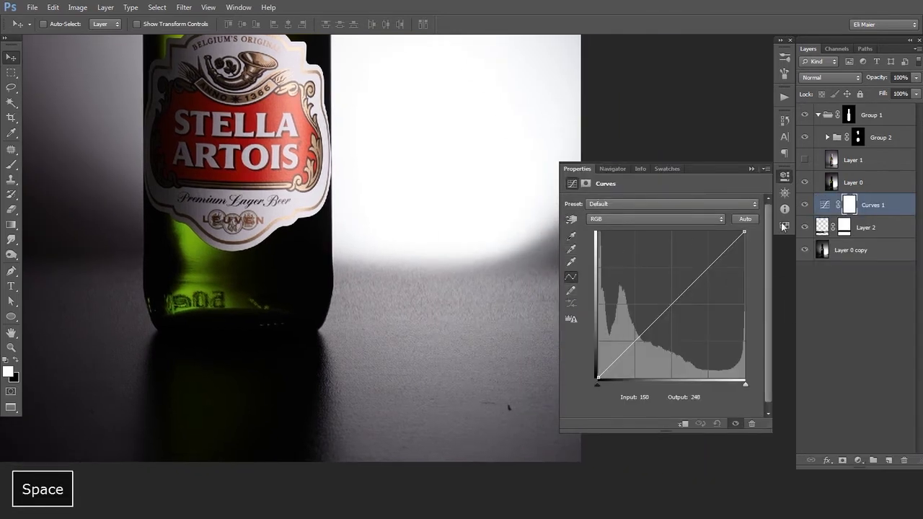
{"action": "left_click", "coordinate": [825, 212], "text": "alt"}
{"action": "left_click", "coordinate": [669, 303]}
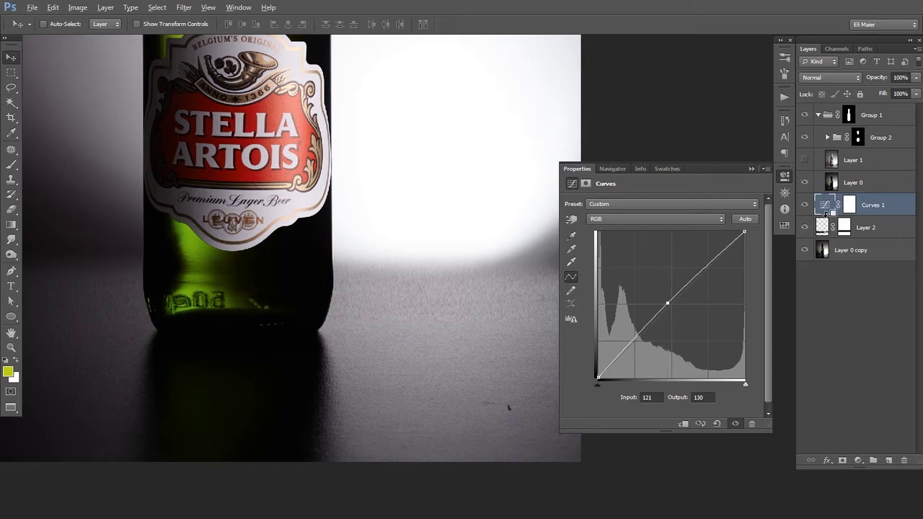
{"action": "left_click", "coordinate": [818, 217], "text": "alt"}
{"action": "left_click_drag", "start_coordinate": [665, 304], "coordinate": [825, 402]}
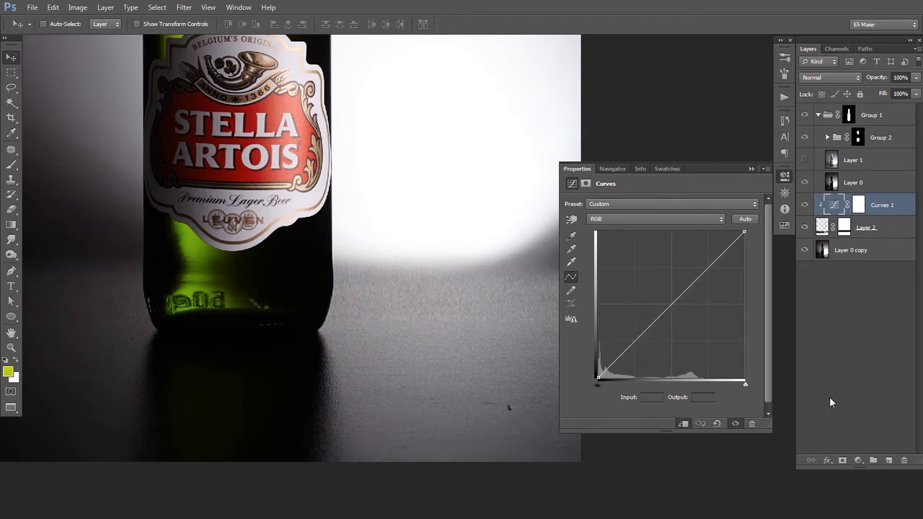
{"action": "left_click", "coordinate": [670, 305]}
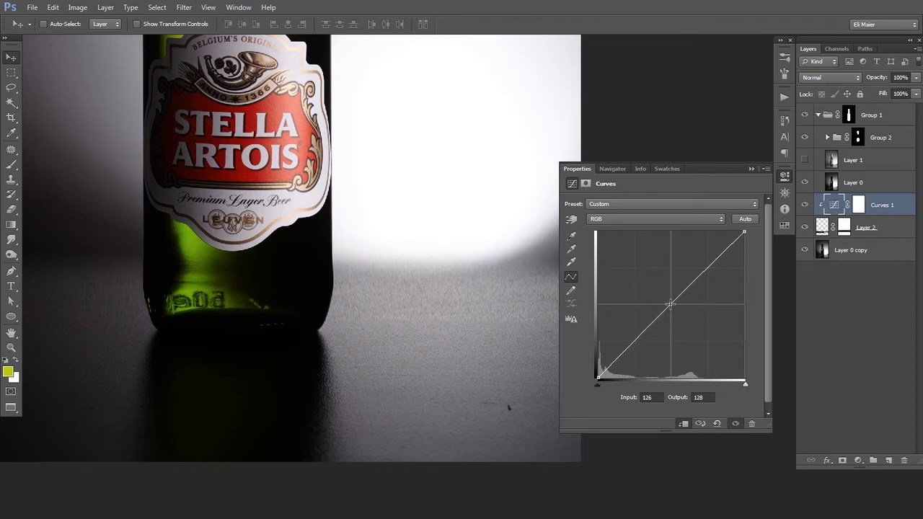
{"action": "left_click", "coordinate": [513, 230]}
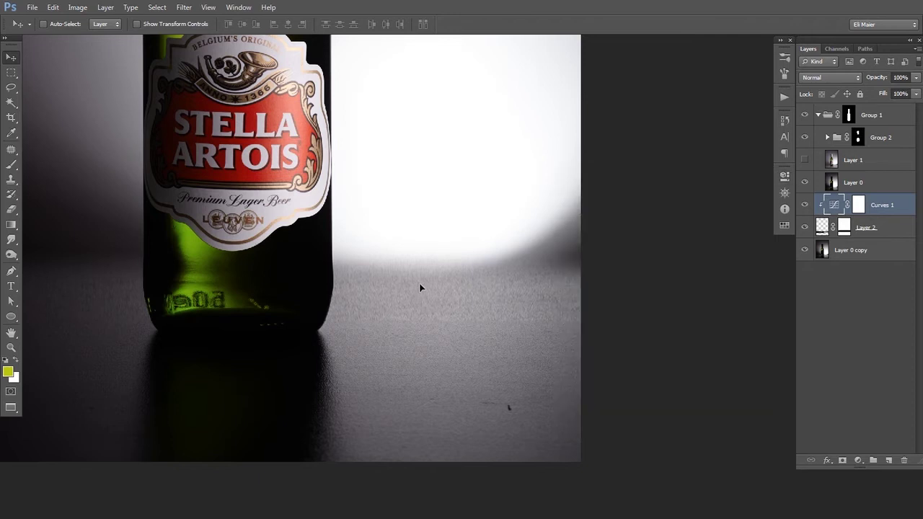
Step: Create an empty layer directly above the Curves 1 adjustment
{"action": "key", "text": "ctrl+z"}
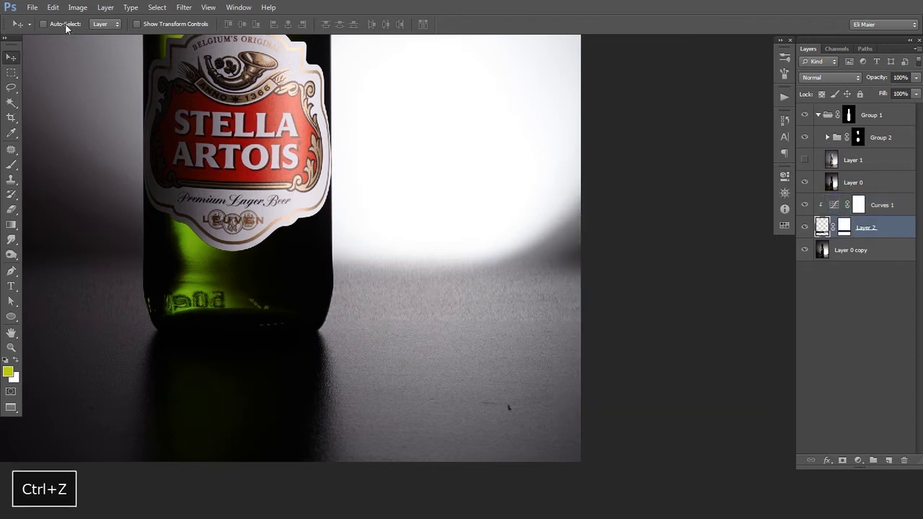
{"action": "left_click_drag", "start_coordinate": [466, 303], "coordinate": [505, 303]}
{"action": "key", "text": "space"}
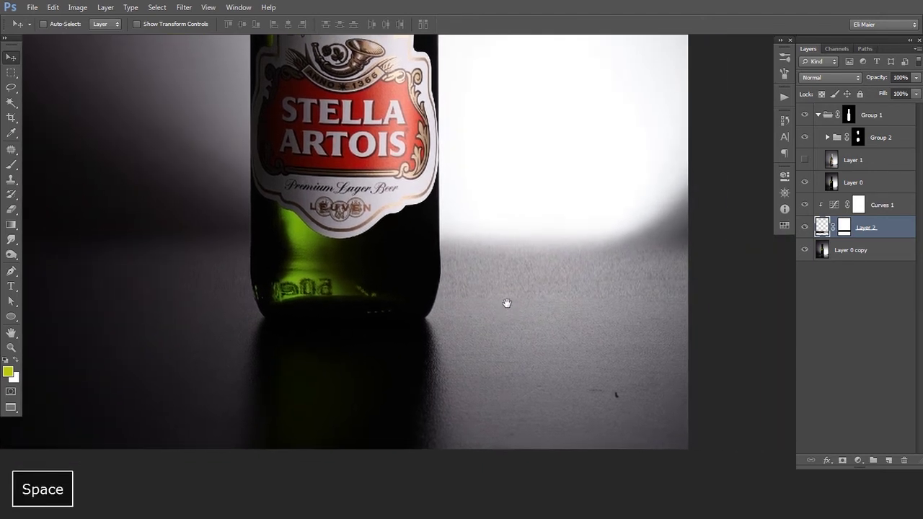
{"action": "left_click", "coordinate": [505, 303], "text": "ctrl+alt"}
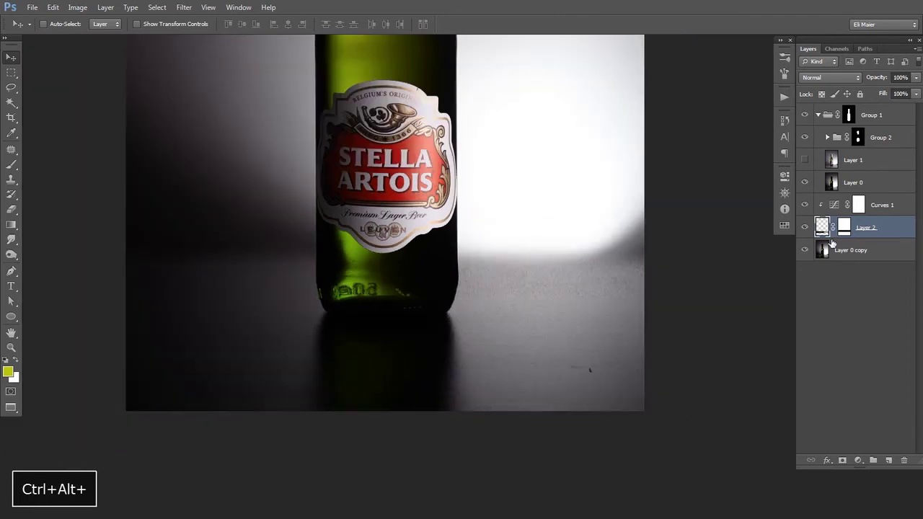
{"action": "key", "text": "d"}
{"action": "left_click", "coordinate": [412, 263], "text": "ctrl+alt"}
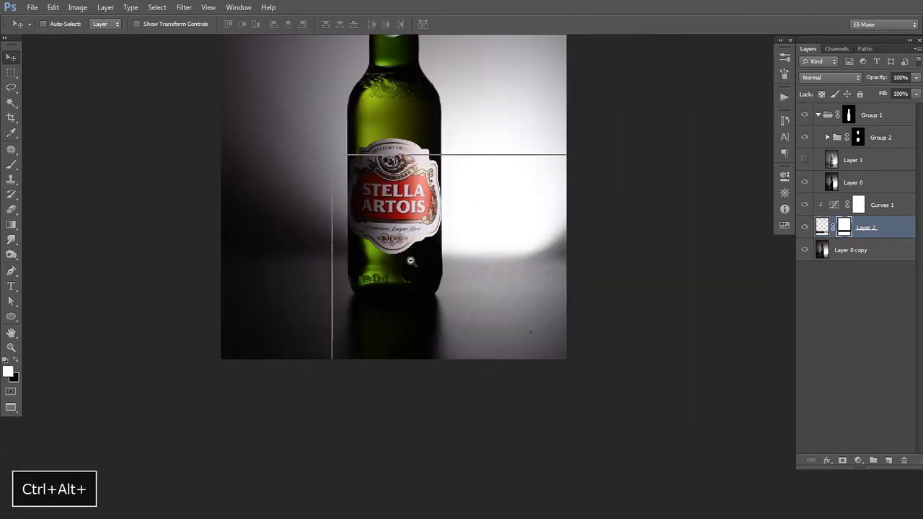
{"action": "left_click", "coordinate": [413, 263], "text": "ctrl+alt"}
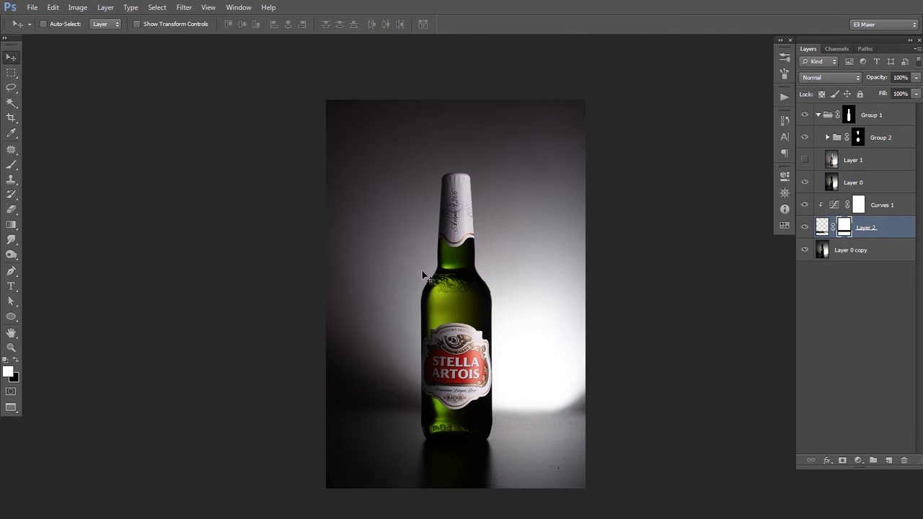
{"action": "left_click", "coordinate": [877, 208]}
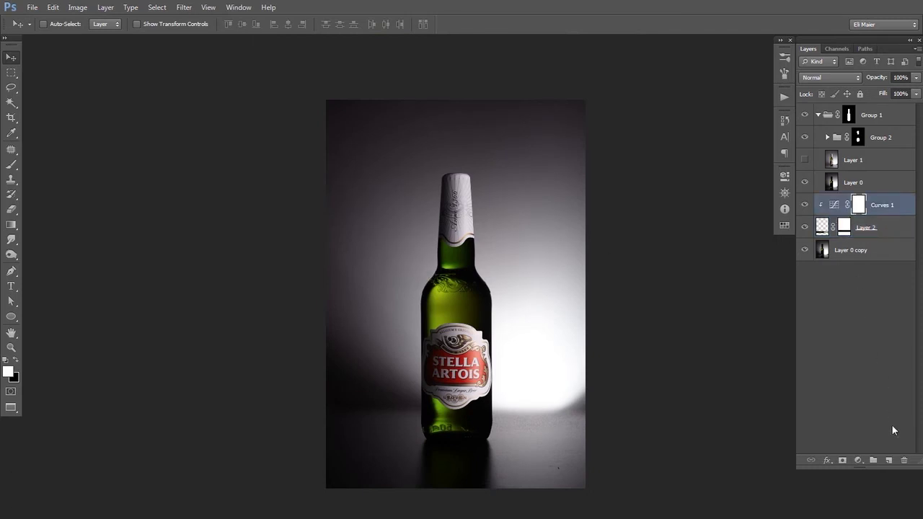
{"action": "left_click", "coordinate": [889, 460]}
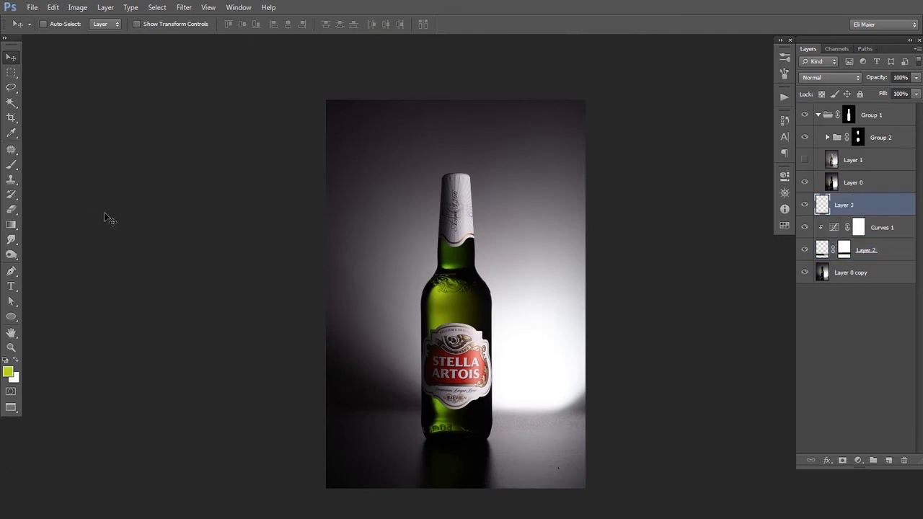
Step: Sample the dark background beside the bottle and paint over the image's left edge and lower corners on Layer 3 with a 3800 px brush
{"action": "key", "text": "space"}
{"action": "left_click_drag", "start_coordinate": [329, 275], "coordinate": [318, 267]}
{"action": "key", "text": "i"}
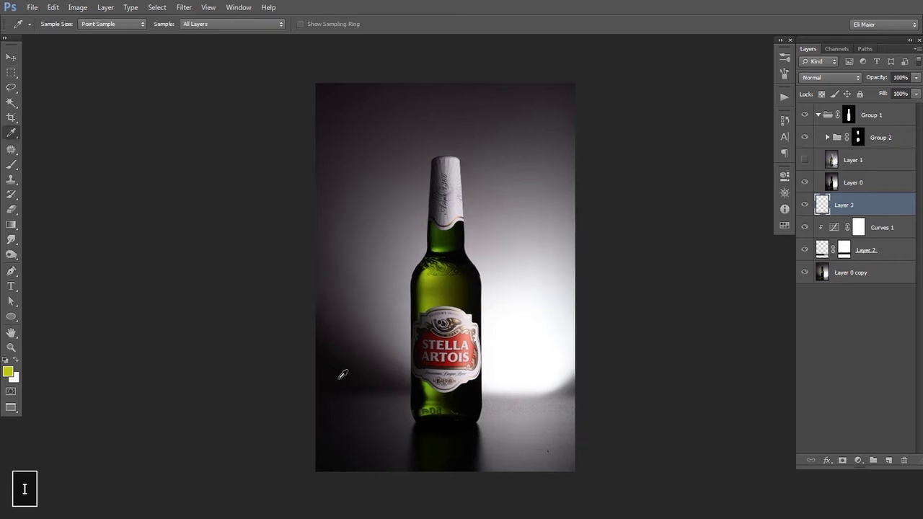
{"action": "left_click", "coordinate": [346, 377]}
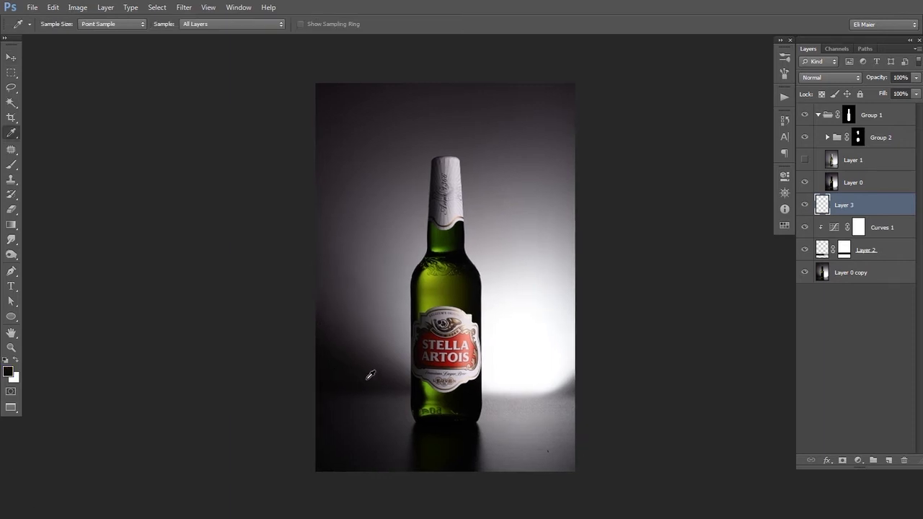
{"action": "key", "text": "b"}
{"action": "key", "text": "space"}
{"action": "left_click", "coordinate": [387, 276], "text": "ctrl+alt"}
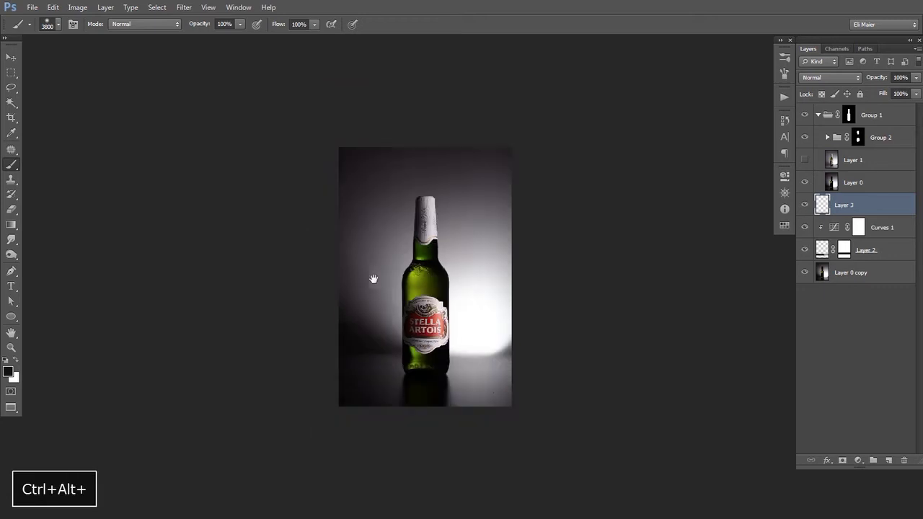
{"action": "key", "text": "space"}
{"action": "left_click_drag", "start_coordinate": [285, 312], "coordinate": [299, 305]}
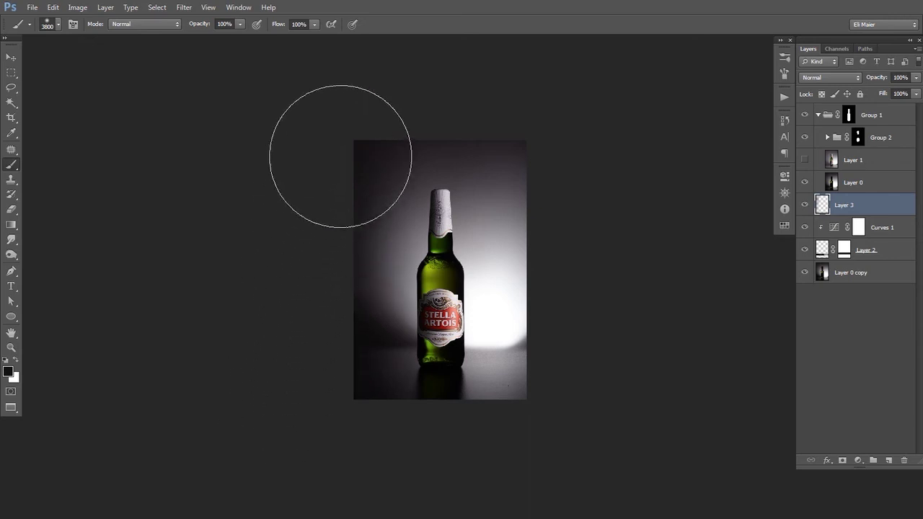
{"action": "left_click", "coordinate": [356, 447]}
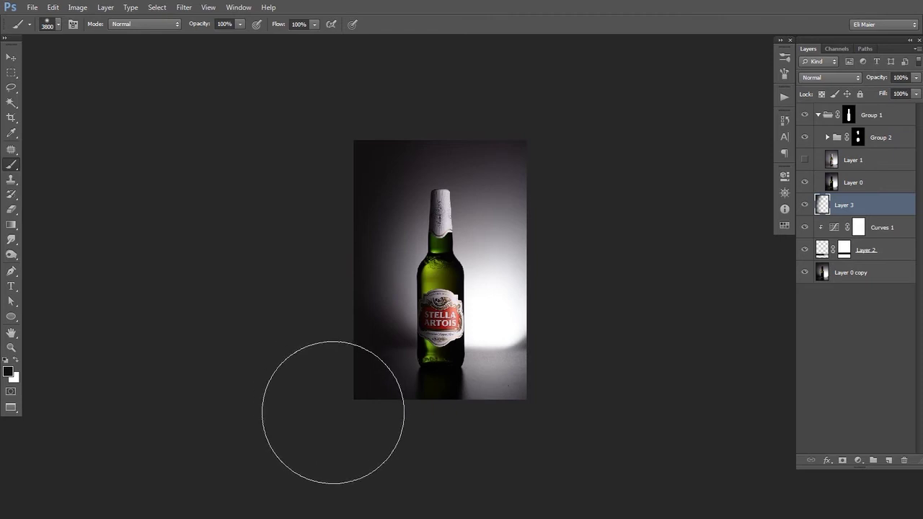
{"action": "left_click", "coordinate": [581, 467]}
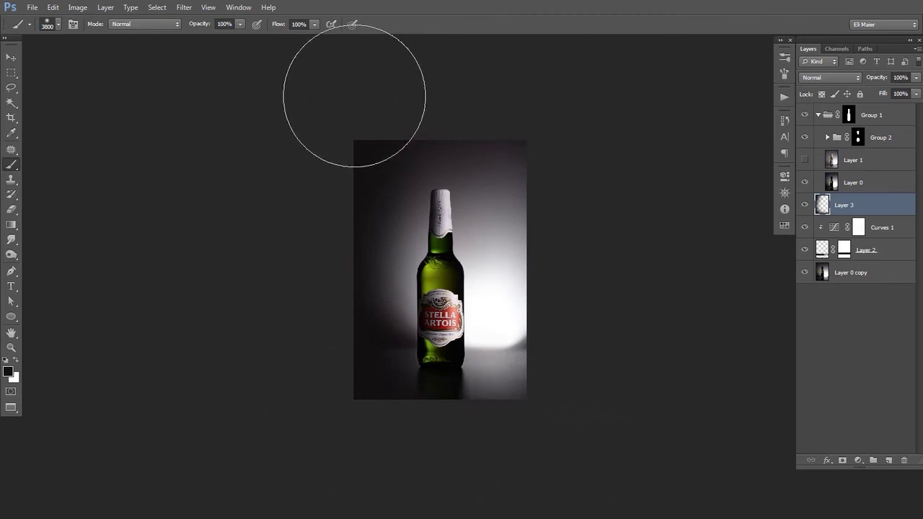
{"action": "key", "text": "space"}
{"action": "left_click_drag", "start_coordinate": [356, 93], "coordinate": [348, 135]}
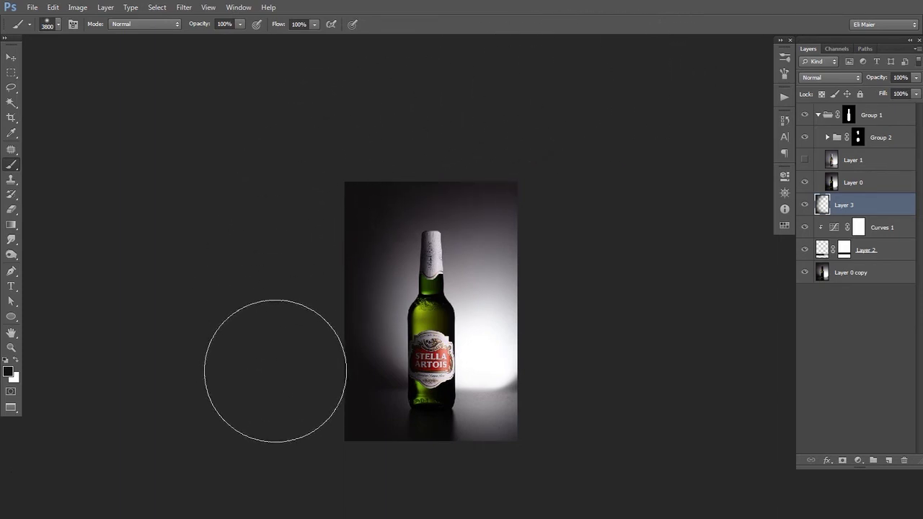
{"action": "key", "text": "space"}
{"action": "left_click_drag", "start_coordinate": [291, 371], "coordinate": [336, 278]}
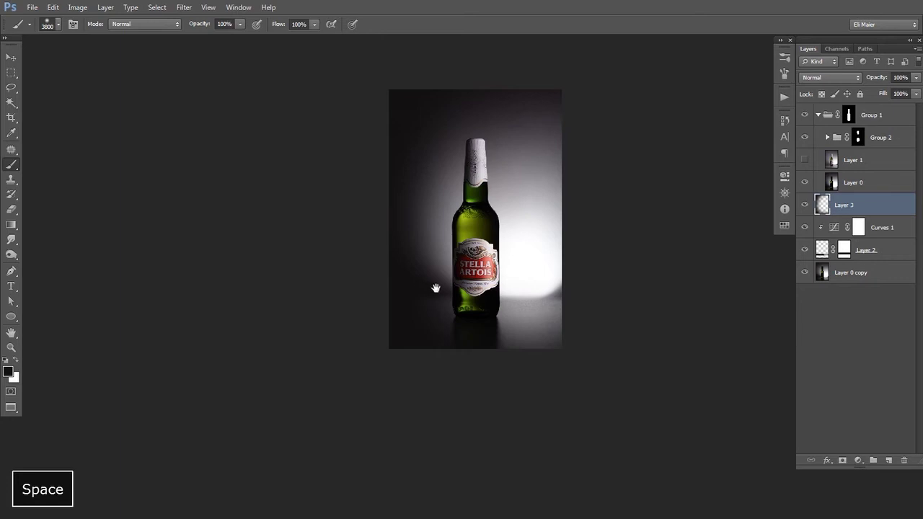
Step: Darken the tabletop's lower-left area on Layer 3 with a 1900 px brush at 50% opacity
{"action": "left_click", "coordinate": [447, 314], "text": "ctrl"}
{"action": "key", "text": "bracketleft"}
{"action": "key", "text": "bracketleft"}
{"action": "key", "text": "bracketleft"}
{"action": "key", "text": "bracketleft"}
{"action": "key", "text": "bracketleft"}
{"action": "key", "text": "bracketleft"}
{"action": "key", "text": "bracketleft"}
{"action": "key", "text": "bracketleft"}
{"action": "key", "text": "bracketleft"}
{"action": "key", "text": "bracketleft"}
{"action": "key", "text": "bracketleft"}
{"action": "key", "text": "bracketleft"}
{"action": "key", "text": "bracketleft"}
{"action": "key", "text": "bracketleft"}
{"action": "key", "text": "bracketleft"}
{"action": "key", "text": "bracketleft"}
{"action": "key", "text": "bracketleft"}
{"action": "key", "text": "bracketleft"}
{"action": "key", "text": "bracketleft"}
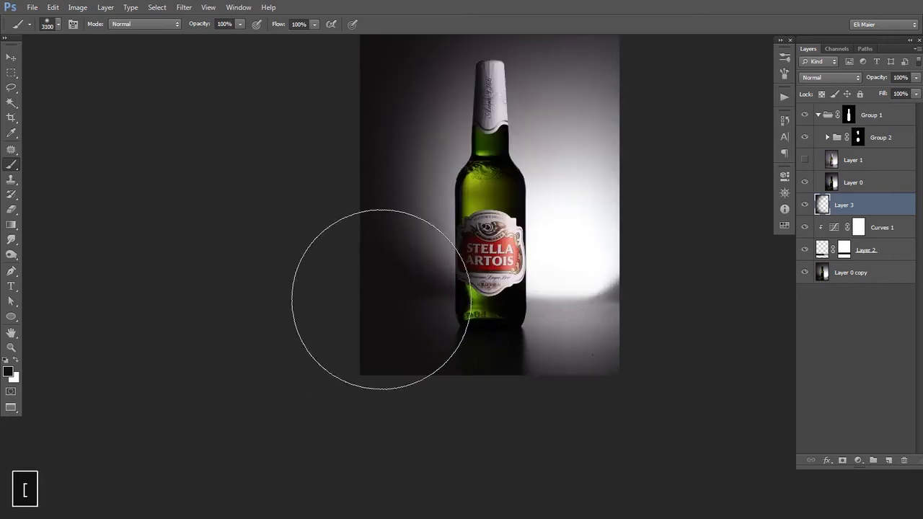
{"action": "key", "text": "5"}
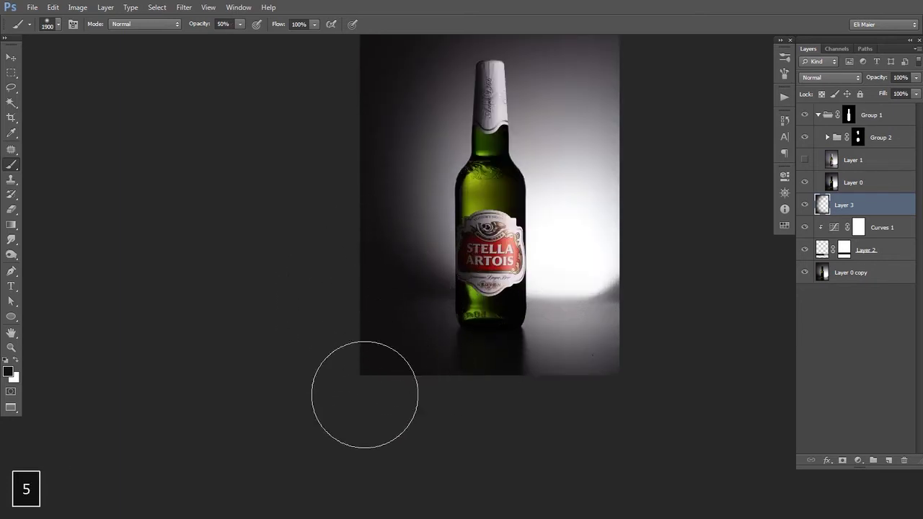
{"action": "key", "text": "v"}
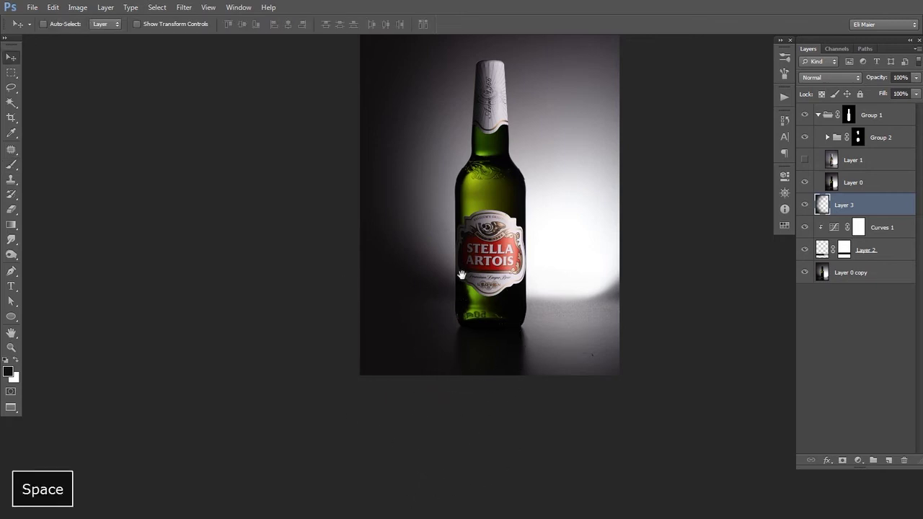
Step: Set Layer 3's blend mode to Multiply and its fill to 79%
{"action": "left_click", "coordinate": [466, 276], "text": "ctrl+alt"}
{"action": "left_click_drag", "start_coordinate": [466, 277], "coordinate": [441, 303]}
{"action": "left_click", "coordinate": [811, 78]}
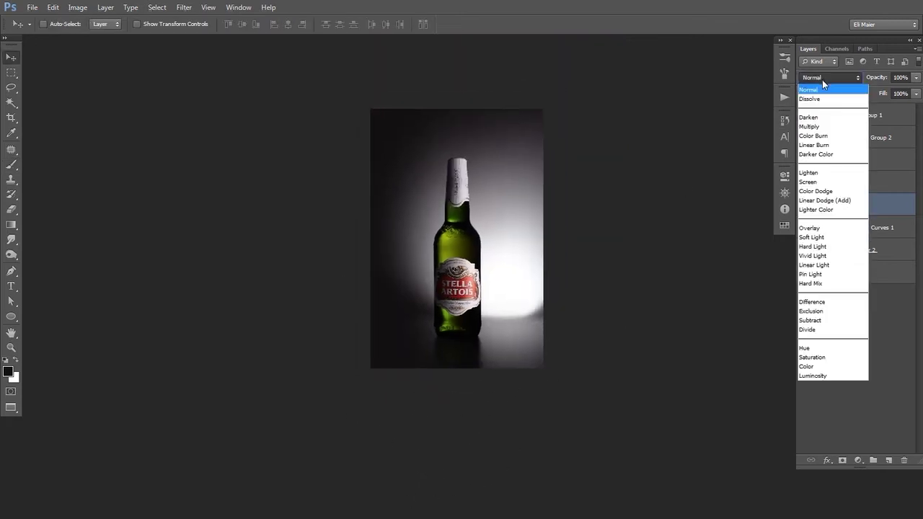
{"action": "left_click", "coordinate": [809, 127]}
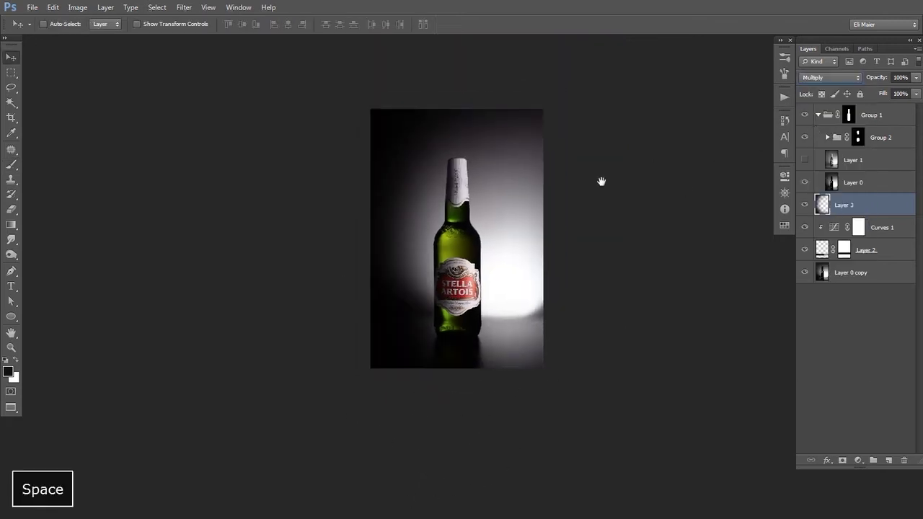
{"action": "left_click", "coordinate": [509, 218], "text": "ctrl"}
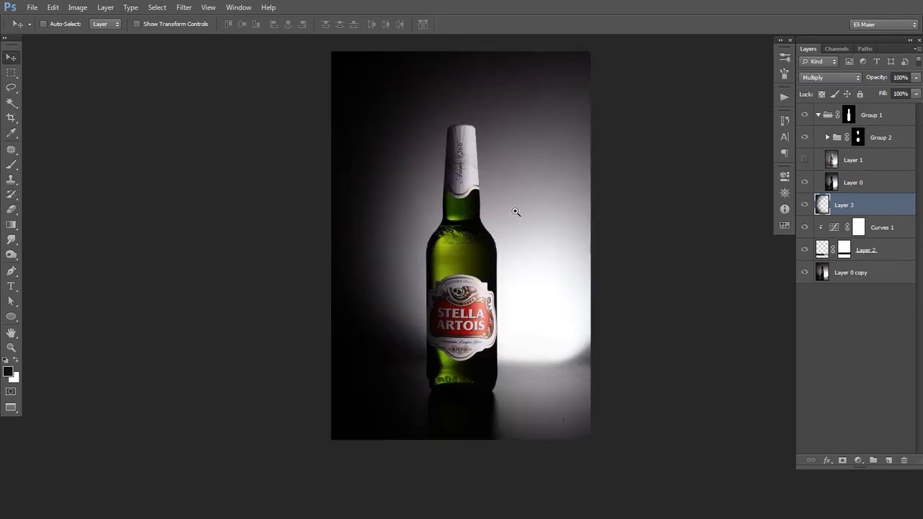
{"action": "left_click_drag", "start_coordinate": [913, 96], "coordinate": [901, 109]}
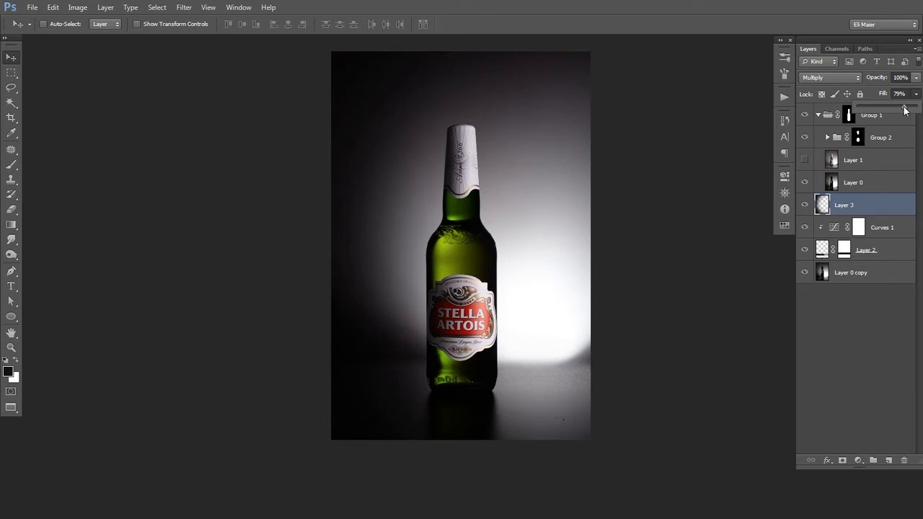
{"action": "left_click", "coordinate": [848, 359]}
{"action": "left_click", "coordinate": [482, 278], "text": "ctrl+alt"}
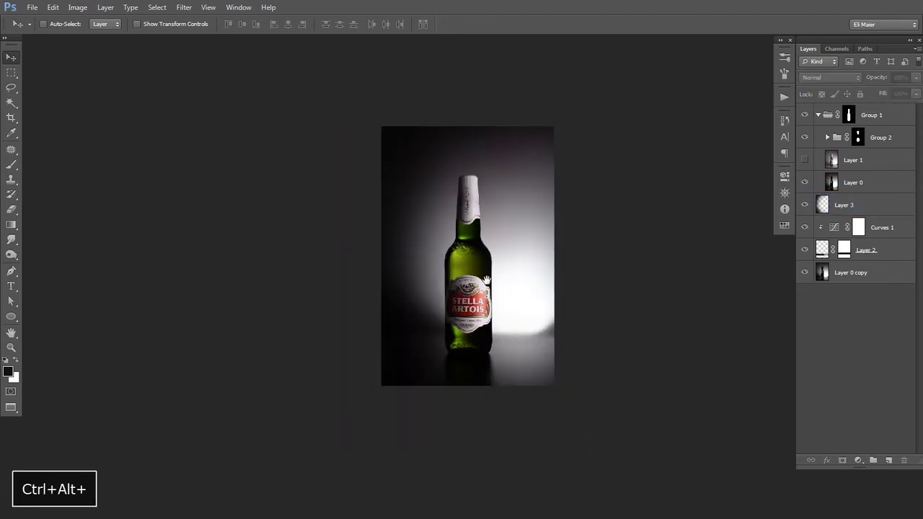
{"action": "key", "text": "ctrl+plus"}
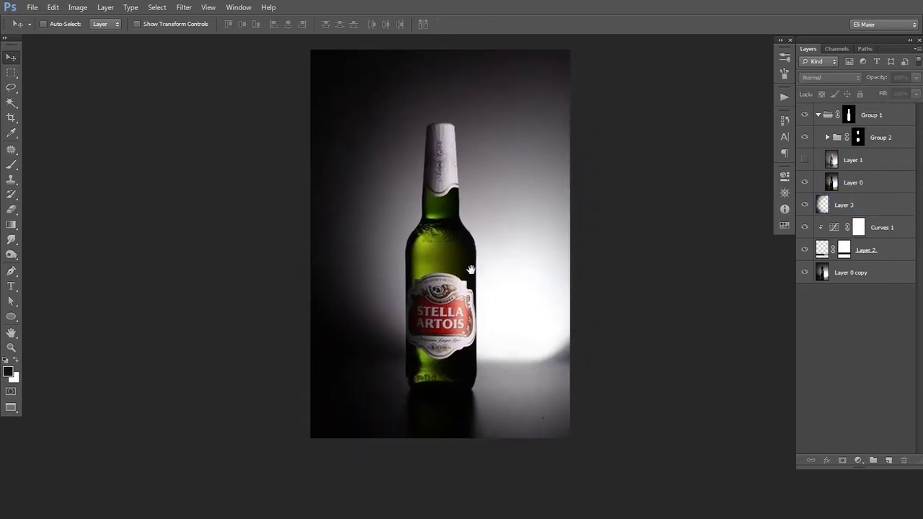
Step: Collapse Group 1 and add a Curves adjustment directly above Layer 3
{"action": "left_click", "coordinate": [866, 230]}
{"action": "left_click", "coordinate": [852, 209]}
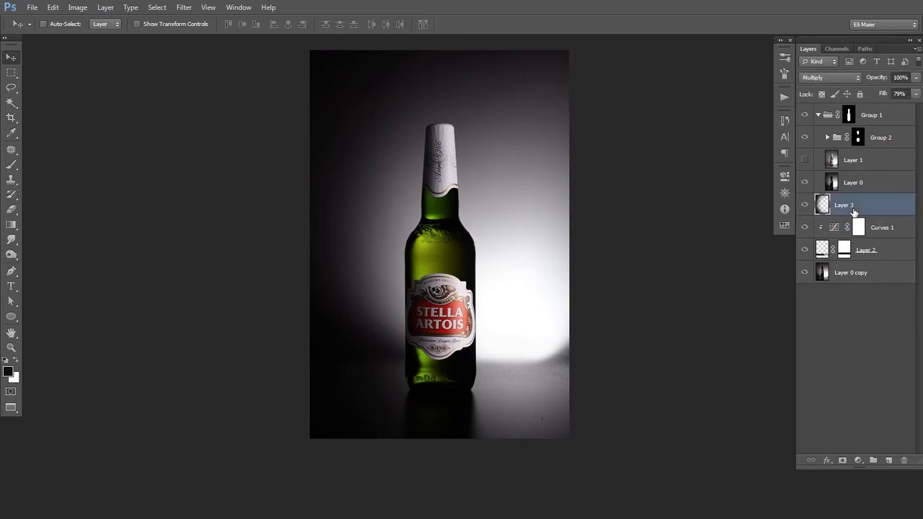
{"action": "left_click", "coordinate": [817, 115]}
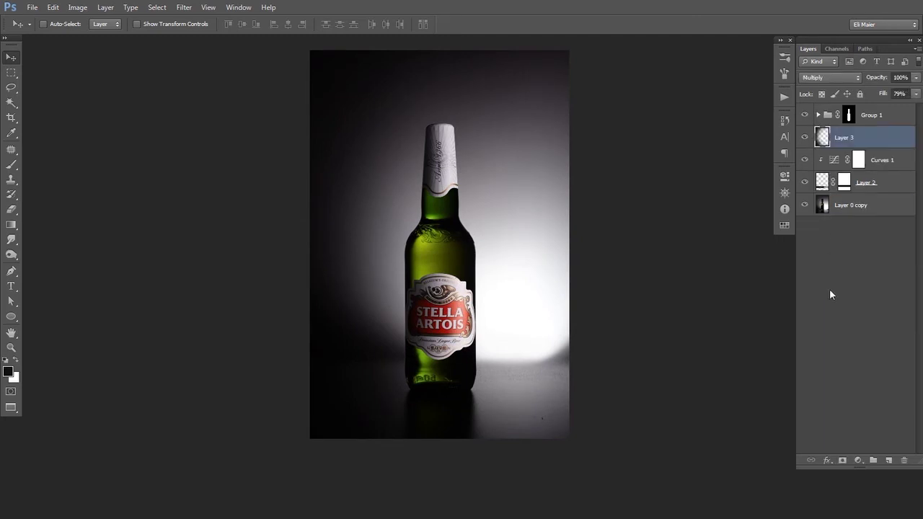
{"action": "left_click", "coordinate": [858, 460]}
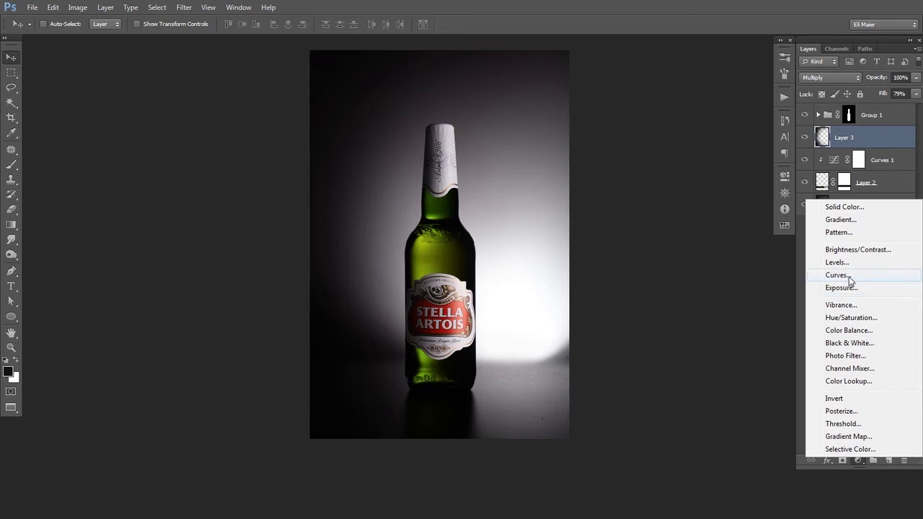
{"action": "left_click", "coordinate": [835, 281]}
{"action": "left_click_drag", "start_coordinate": [445, 253], "coordinate": [380, 261]}
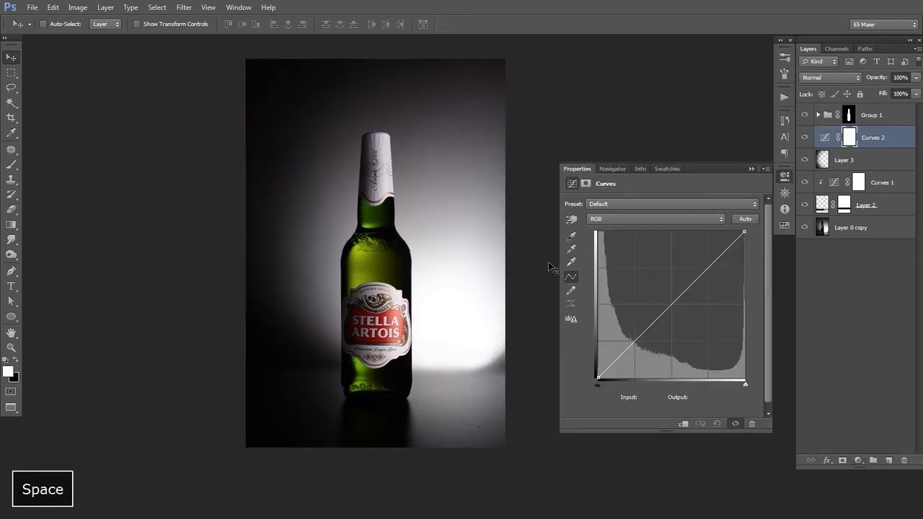
Step: Tint the background green by lowering the Red and Blue curves, with a Blue point at input 175 and output 98
{"action": "left_click", "coordinate": [643, 222]}
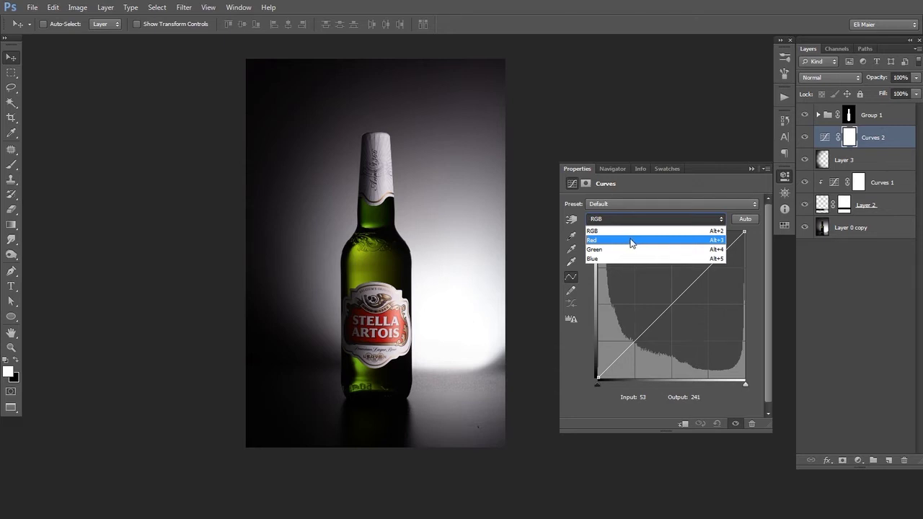
{"action": "left_click", "coordinate": [630, 242]}
{"action": "left_click_drag", "start_coordinate": [672, 304], "coordinate": [698, 321]}
{"action": "left_click", "coordinate": [652, 218]}
{"action": "left_click", "coordinate": [630, 259]}
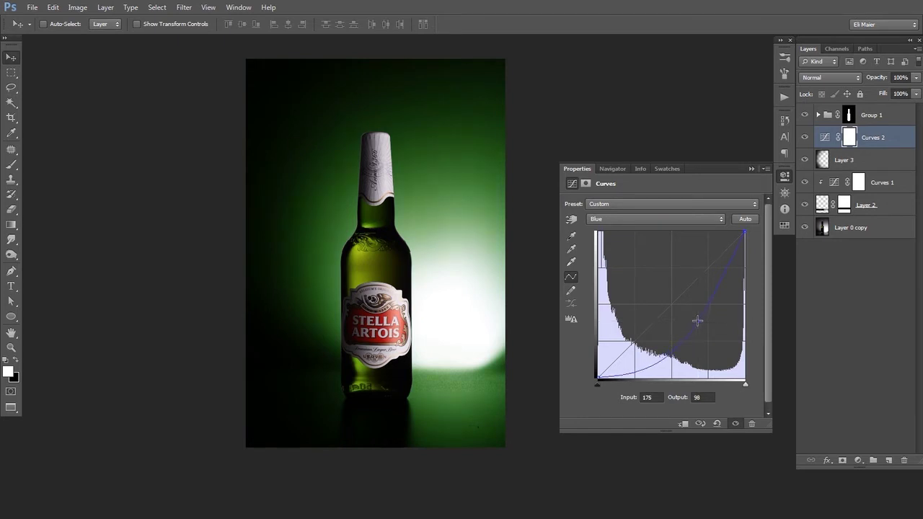
{"action": "left_click", "coordinate": [584, 171]}
Step: Group all background layers from Curves 2 down to Layer 0 copy
{"action": "left_click", "coordinate": [397, 245], "text": "ctrl+alt"}
{"action": "left_click_drag", "start_coordinate": [397, 256], "coordinate": [470, 226]}
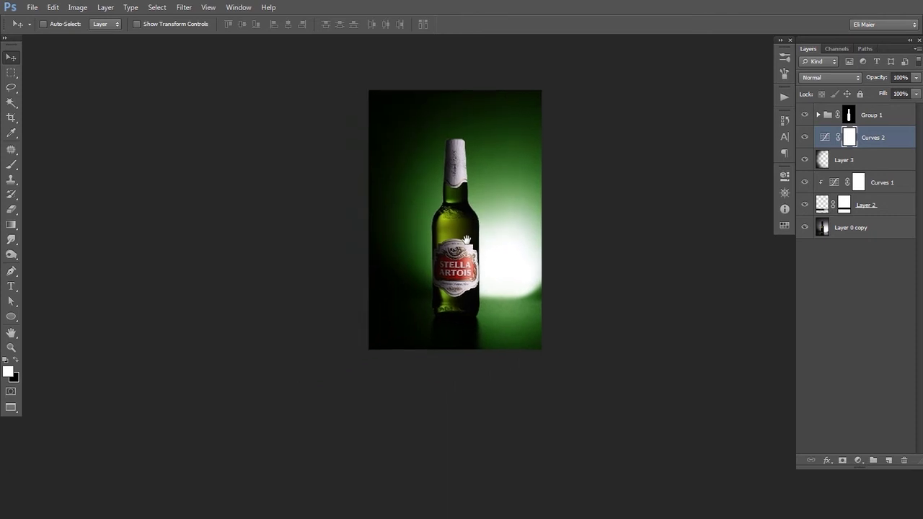
{"action": "left_click", "coordinate": [463, 240], "text": "ctrl"}
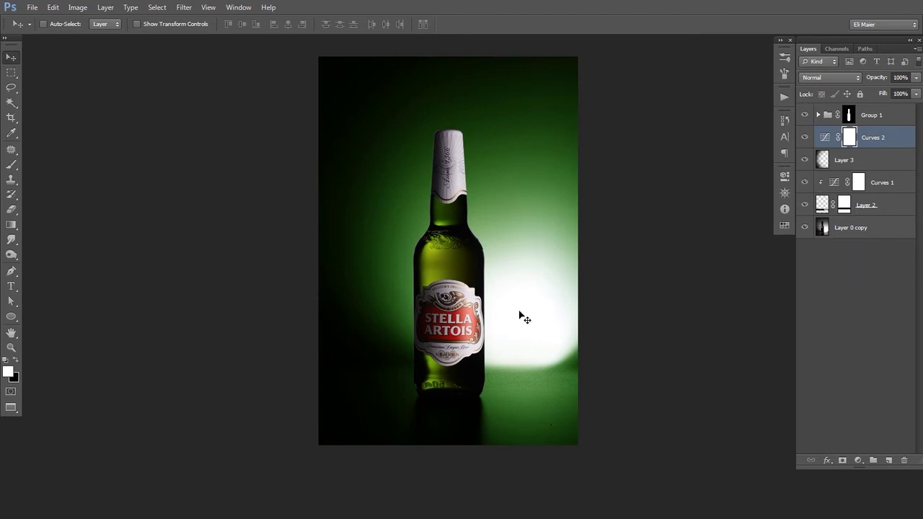
{"action": "left_click", "coordinate": [474, 286], "text": "ctrl+alt"}
{"action": "left_click", "coordinate": [468, 287], "text": "ctrl"}
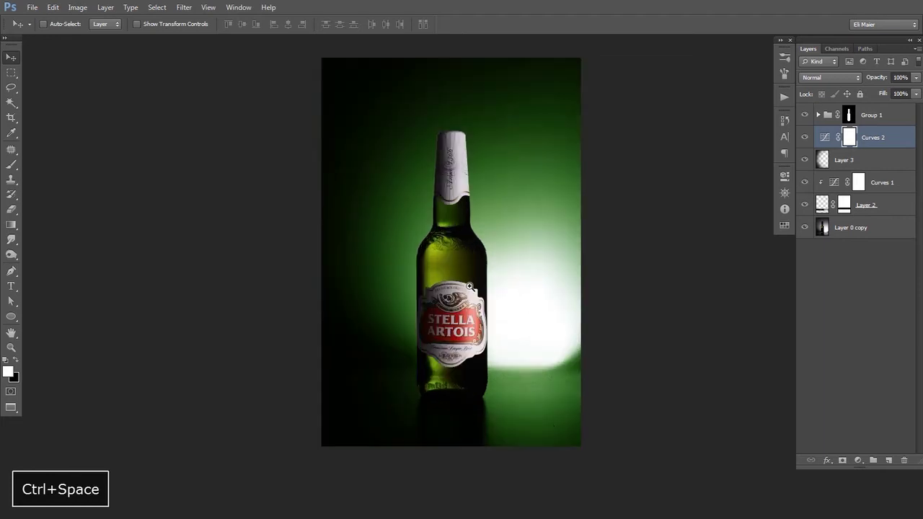
{"action": "left_click", "coordinate": [858, 240], "text": "shift"}
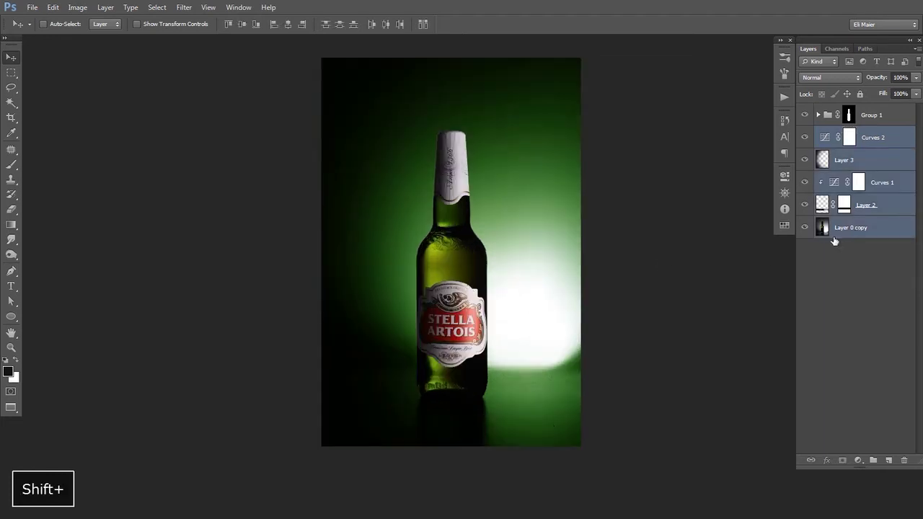
{"action": "key", "text": "ctrl+g"}
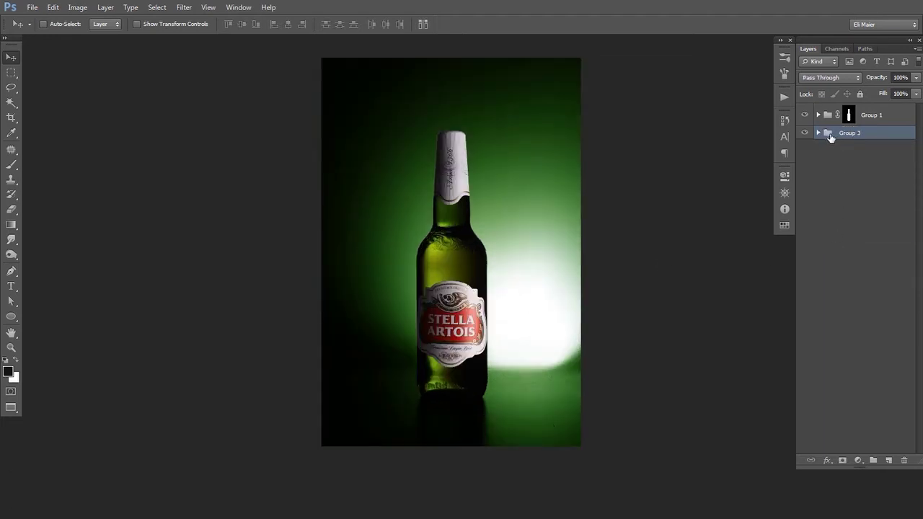
Step: Duplicate the background group Group 3 and merge the copy into a single layer
{"action": "left_click_drag", "start_coordinate": [830, 137], "coordinate": [828, 140]}
{"action": "left_click_drag", "start_coordinate": [885, 436], "coordinate": [889, 460]}
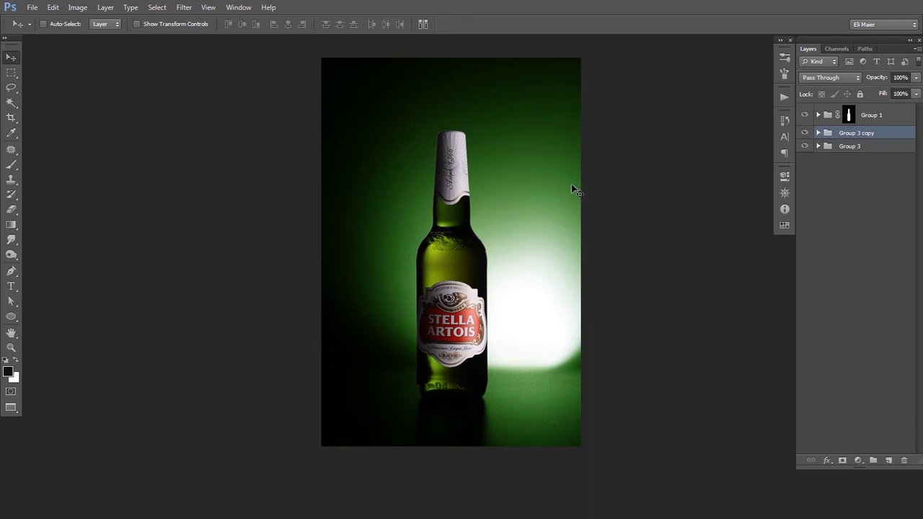
{"action": "key", "text": "ctrl+e"}
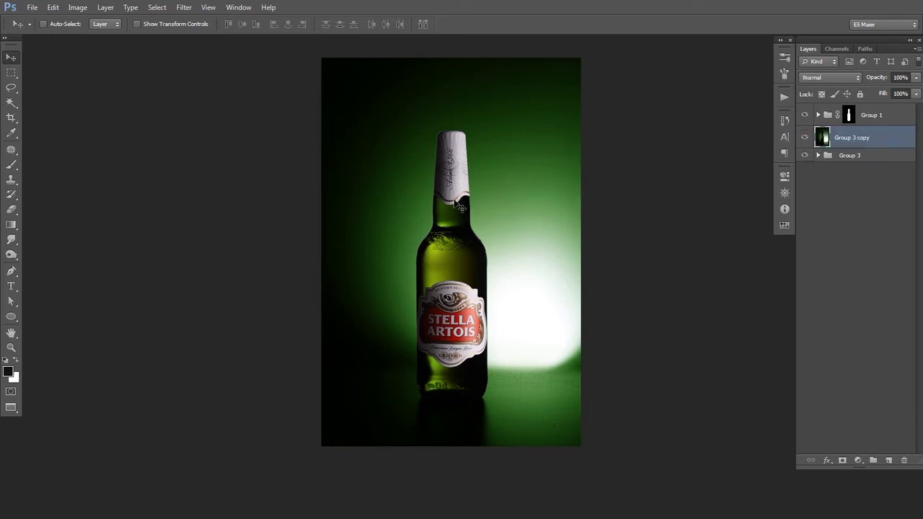
Step: Mask Group 3 copy to the area from the image's left edge to just past the bottle's right side, and apply the mask
{"action": "key", "text": "m"}
{"action": "left_click_drag", "start_coordinate": [406, 367], "coordinate": [491, 483]}
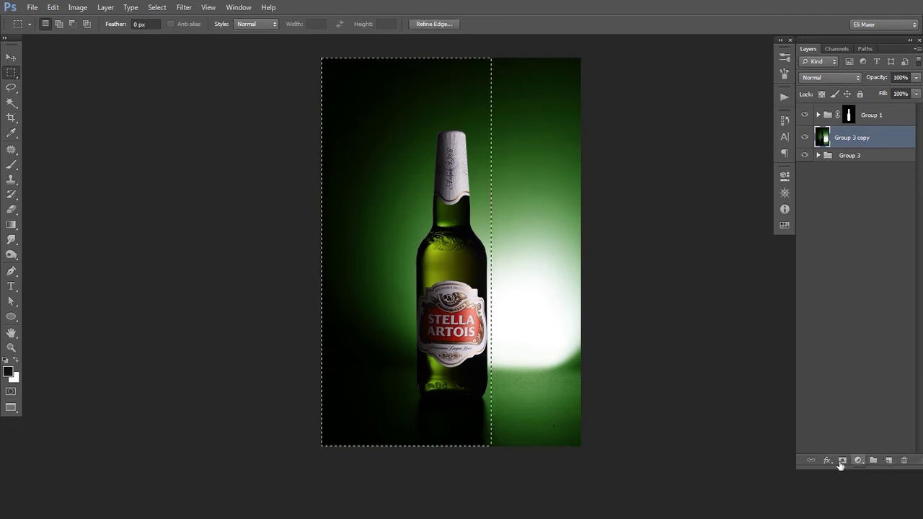
{"action": "left_click", "coordinate": [842, 460]}
{"action": "right_click", "coordinate": [845, 143]}
{"action": "left_click", "coordinate": [841, 180]}
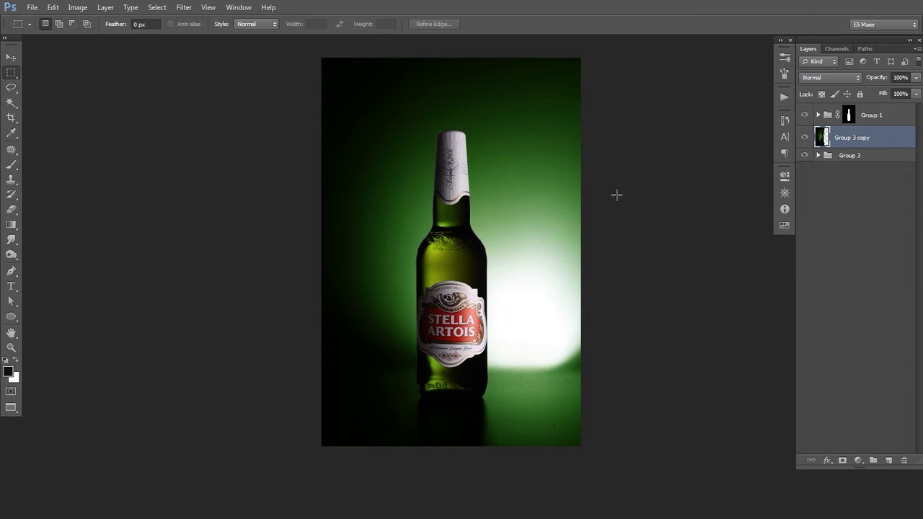
Step: Flip Group 3 copy horizontally and move it flush with the image's right edge to mirror the background glow
{"action": "key", "text": "v"}
{"action": "key", "text": "ctrl+t"}
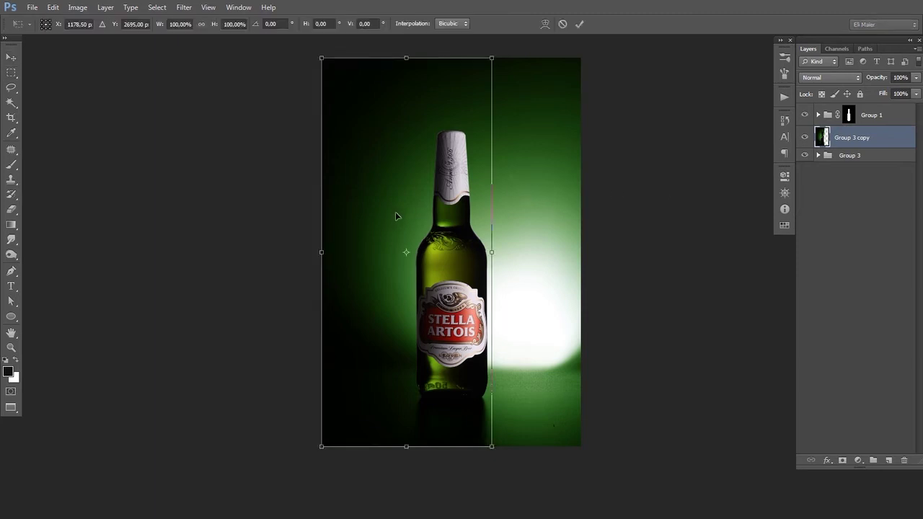
{"action": "right_click", "coordinate": [395, 213]}
{"action": "left_click", "coordinate": [415, 384]}
{"action": "left_click_drag", "start_coordinate": [363, 361], "coordinate": [449, 370]}
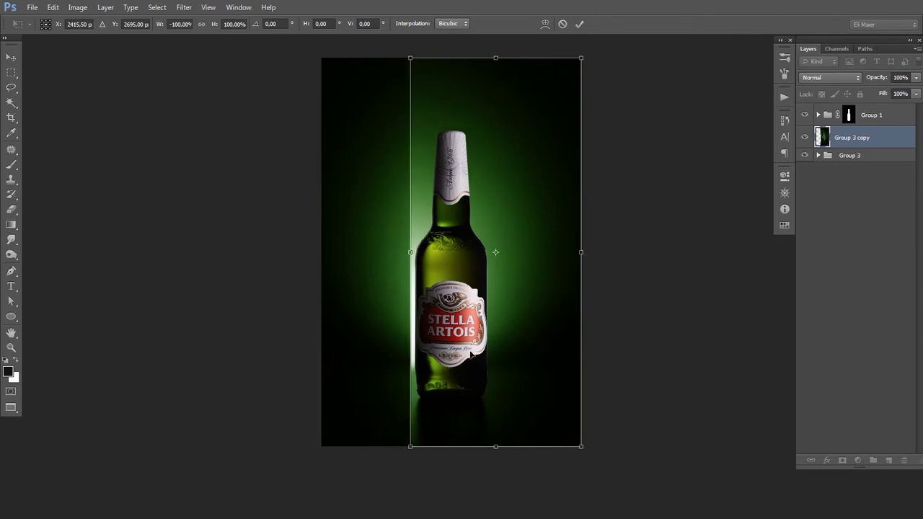
{"action": "key", "text": "Return"}
{"action": "left_click", "coordinate": [453, 246], "text": "ctrl"}
{"action": "left_click", "coordinate": [443, 237], "text": "ctrl"}
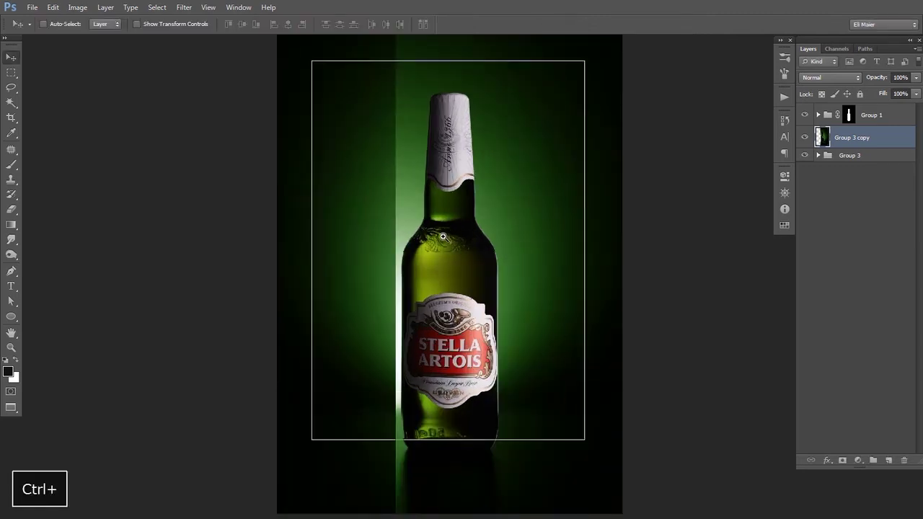
Step: Nudge Group 3 copy slightly right so its mirrored glow lines up with the background behind the bottle
{"action": "left_click", "coordinate": [436, 229], "text": "ctrl"}
{"action": "left_click", "coordinate": [433, 214], "text": "ctrl"}
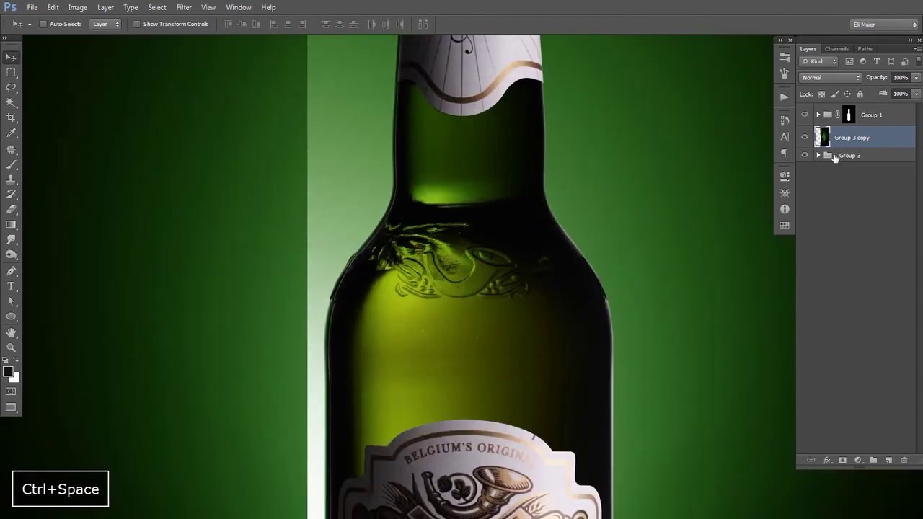
{"action": "left_click", "coordinate": [805, 137]}
{"action": "left_click", "coordinate": [806, 137]}
{"action": "key", "text": "Right"}
{"action": "key", "text": "Right"}
{"action": "key", "text": "Right"}
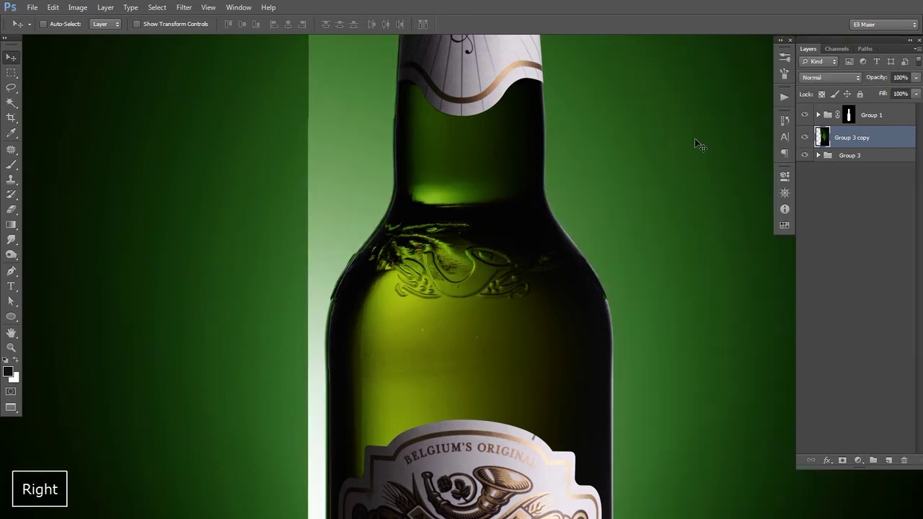
{"action": "key", "text": "Right"}
{"action": "key", "text": "Right"}
{"action": "key", "text": "Left"}
{"action": "key", "text": "Left"}
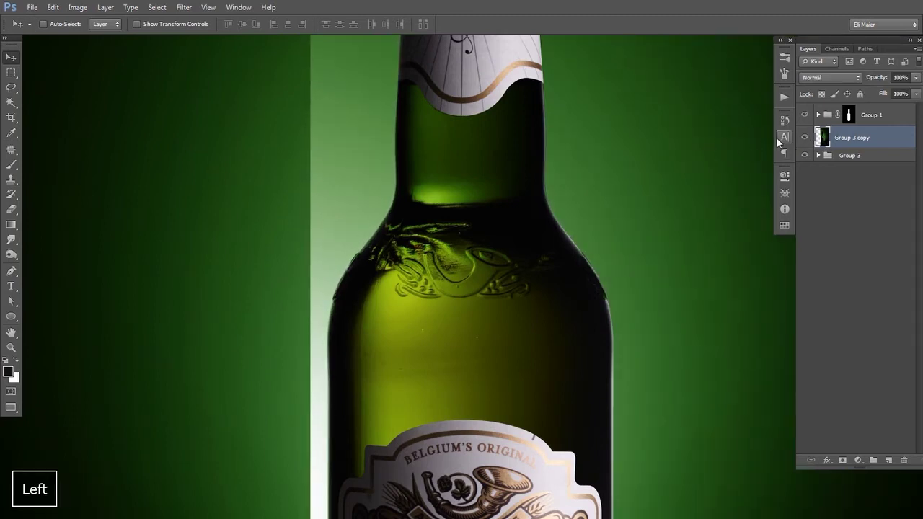
{"action": "left_click", "coordinate": [805, 138]}
{"action": "left_click", "coordinate": [805, 139]}
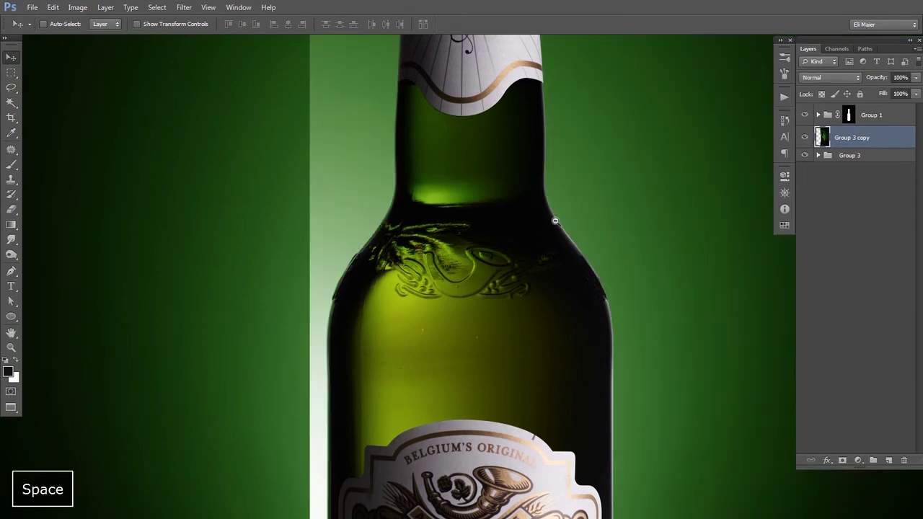
Step: Add a layer mask to Group 3 copy and erase its hard vertical edge beside the bottle with a soft 1800 px eraser
{"action": "left_click", "coordinate": [554, 232], "text": "ctrl+alt"}
{"action": "left_click", "coordinate": [553, 241], "text": "ctrl+alt"}
{"action": "left_click", "coordinate": [552, 272], "text": "ctrl+alt"}
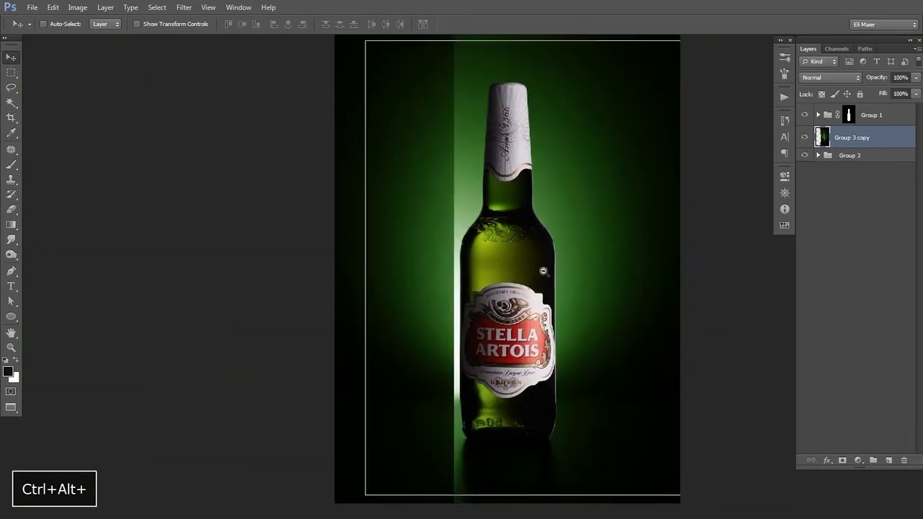
{"action": "left_click", "coordinate": [542, 275], "text": "ctrl+alt"}
{"action": "left_click", "coordinate": [842, 460]}
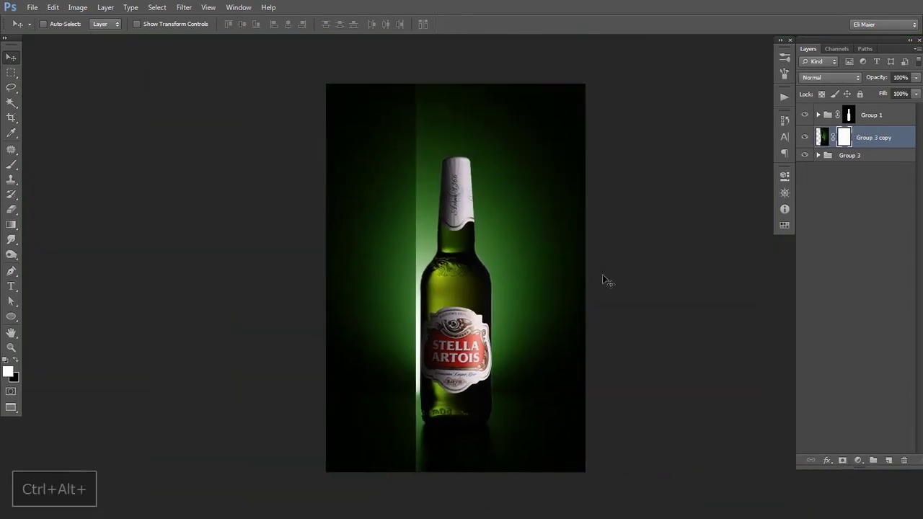
{"action": "key", "text": "e"}
{"action": "key", "text": "bracketright"}
{"action": "key", "text": "bracketright"}
{"action": "key", "text": "bracketright"}
{"action": "key", "text": "bracketright"}
{"action": "key", "text": "bracketright"}
{"action": "key", "text": "bracketright"}
{"action": "key", "text": "bracketright"}
{"action": "key", "text": "bracketright"}
{"action": "key", "text": "shift+bracketleft"}
{"action": "key", "text": "bracketright"}
{"action": "key", "text": "bracketright"}
{"action": "key", "text": "bracketright"}
{"action": "key", "text": "bracketright"}
{"action": "key", "text": "bracketright"}
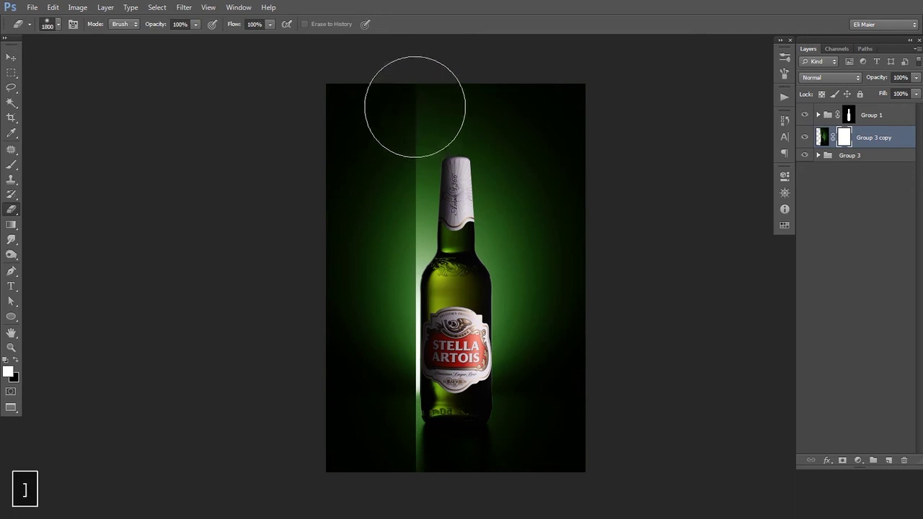
{"action": "left_click_drag", "start_coordinate": [411, 264], "coordinate": [401, 509]}
{"action": "left_click_drag", "start_coordinate": [412, 216], "coordinate": [403, 275]}
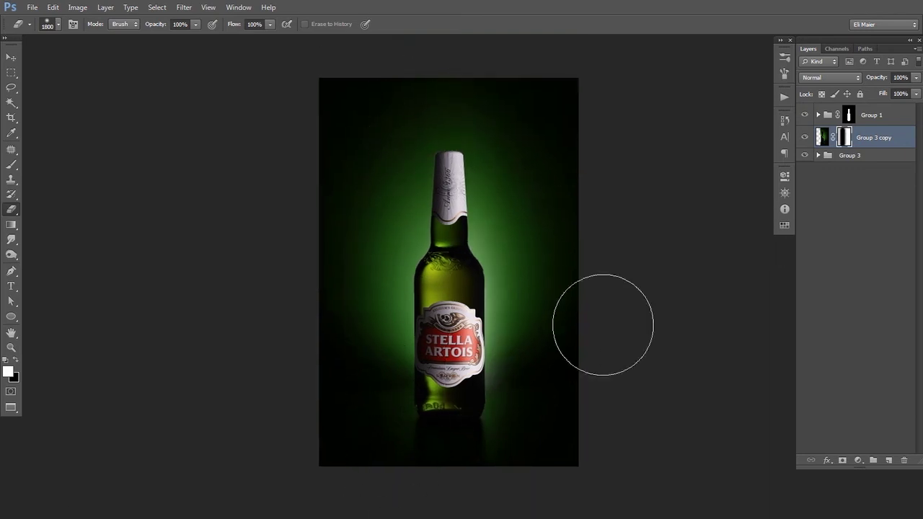
Step: Compare the background glow with and without Group 3 copy and check its symmetry around the bottle
{"action": "key", "text": "v"}
{"action": "left_click", "coordinate": [804, 137]}
{"action": "left_click", "coordinate": [804, 137]}
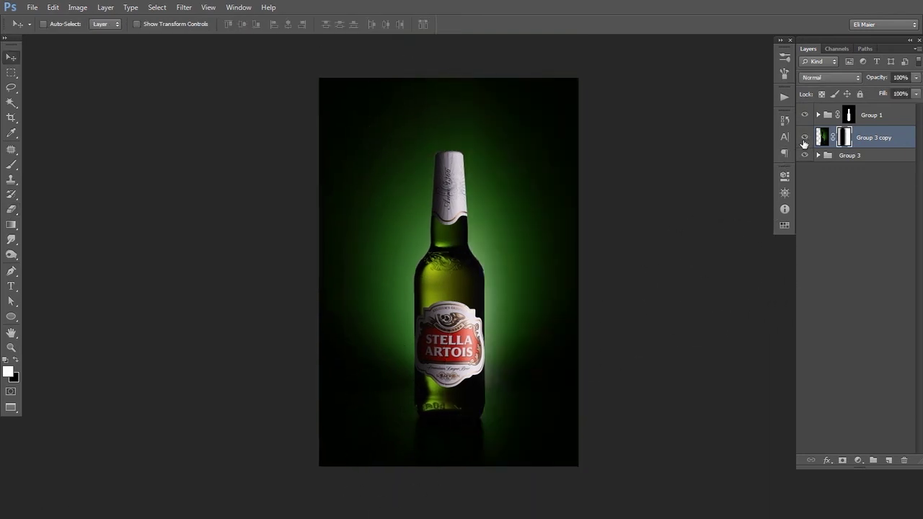
{"action": "left_click", "coordinate": [805, 138]}
{"action": "left_click", "coordinate": [804, 138]}
{"action": "left_click", "coordinate": [449, 286], "text": "ctrl+alt"}
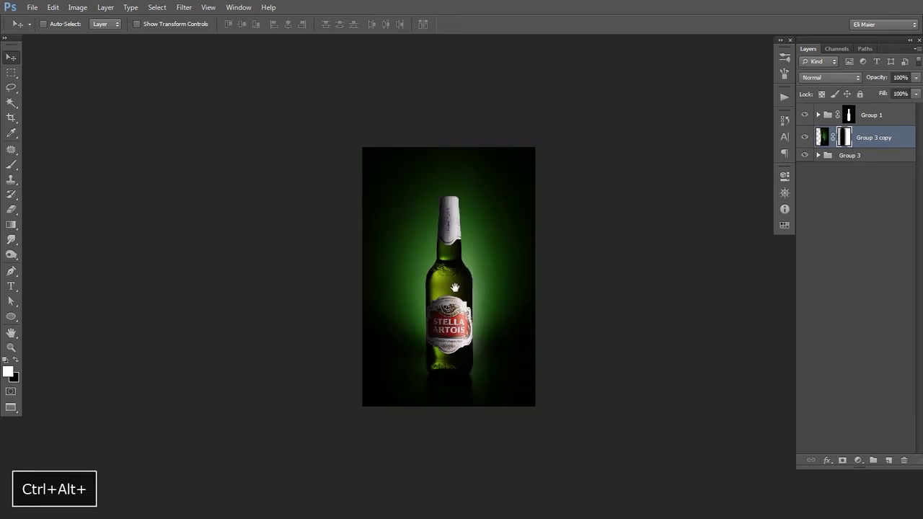
{"action": "left_click_drag", "start_coordinate": [456, 283], "coordinate": [471, 254]}
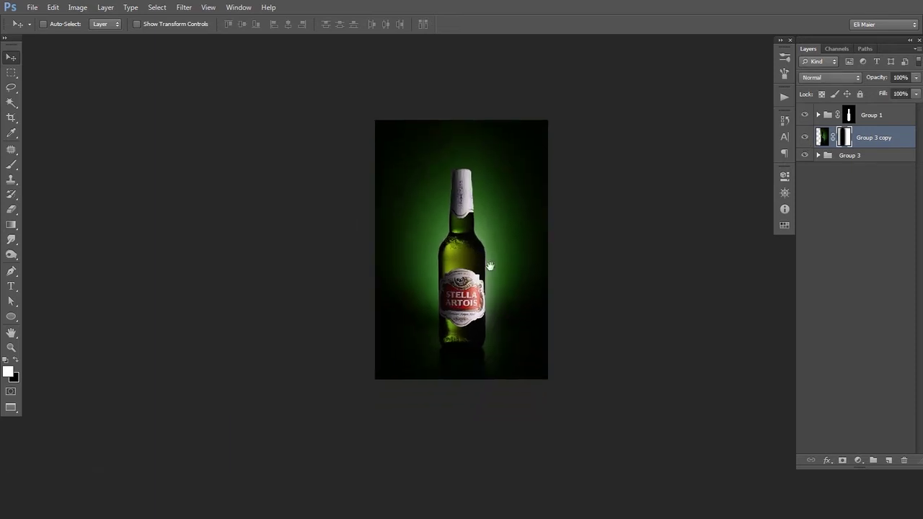
{"action": "left_click", "coordinate": [491, 306], "text": "ctrl"}
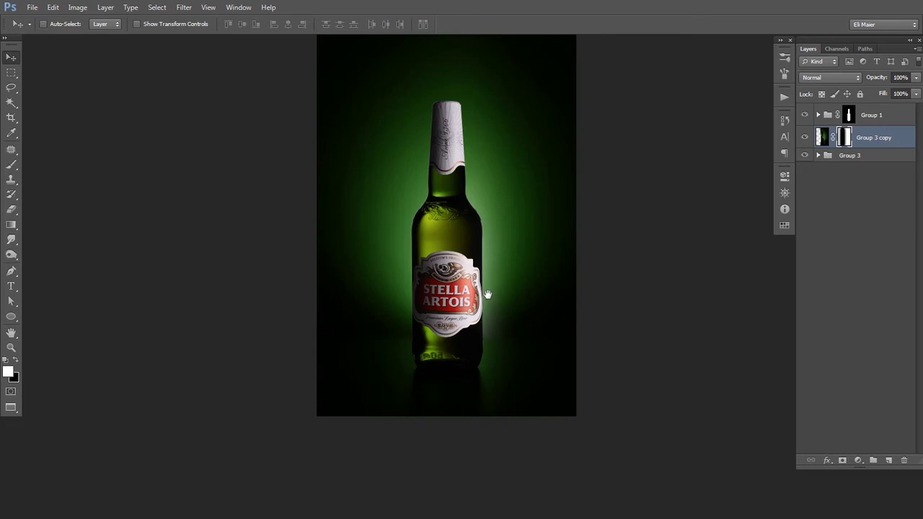
{"action": "left_click_drag", "start_coordinate": [493, 276], "coordinate": [493, 262]}
{"action": "key", "text": "e"}
{"action": "key", "text": "x"}
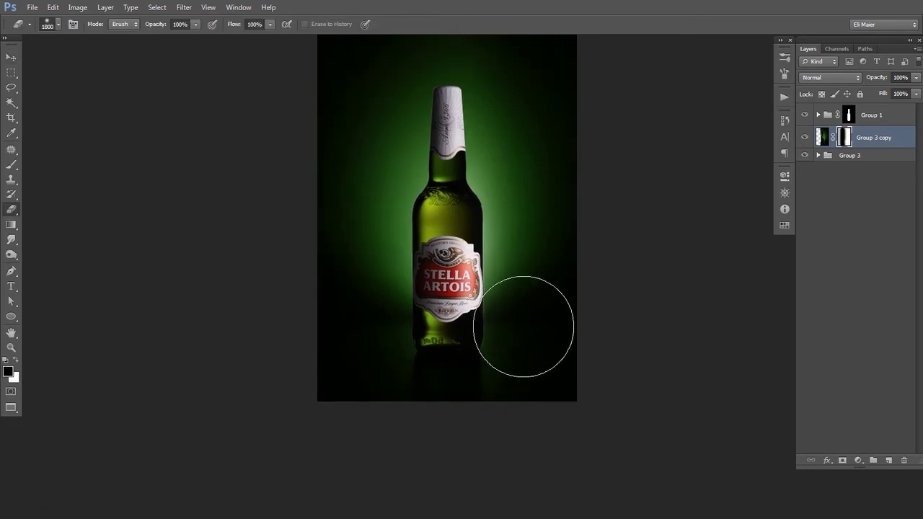
{"action": "left_click", "coordinate": [406, 360]}
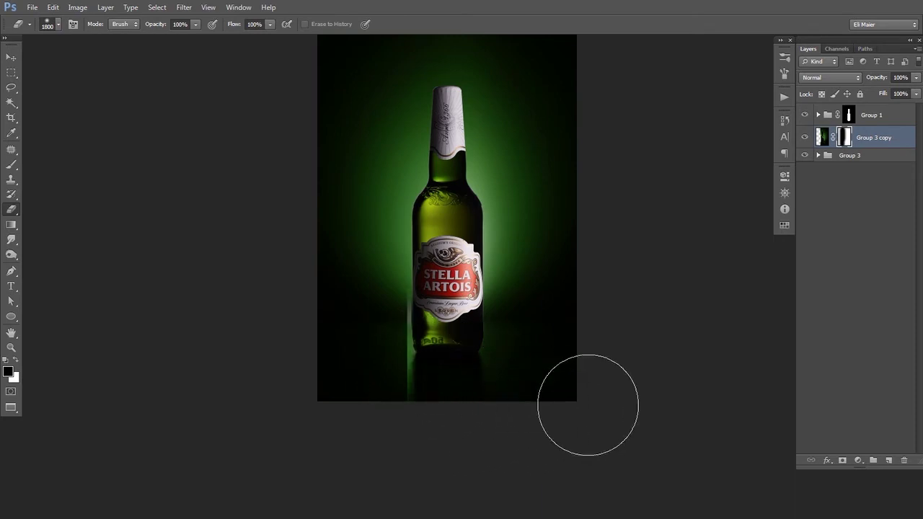
{"action": "key", "text": "ctrl+z"}
{"action": "key", "text": "v"}
Step: Create a layer above Group 3 copy and paint sampled dark green over the lower background with a 1300 px brush at 50% opacity
{"action": "left_click", "coordinate": [889, 461]}
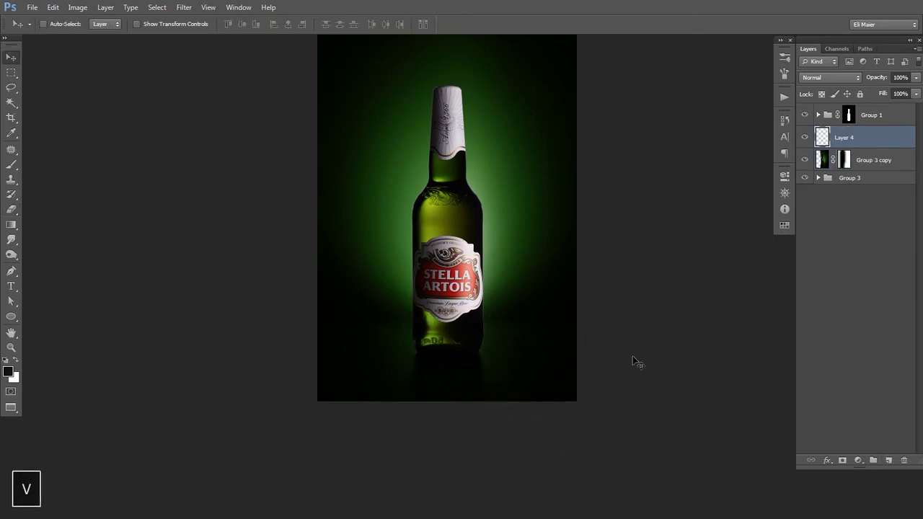
{"action": "key", "text": "i"}
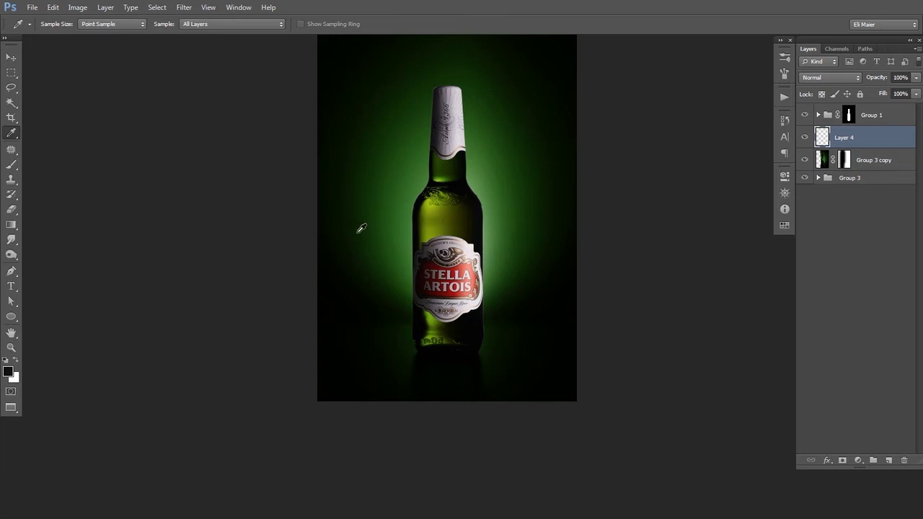
{"action": "key", "text": "b"}
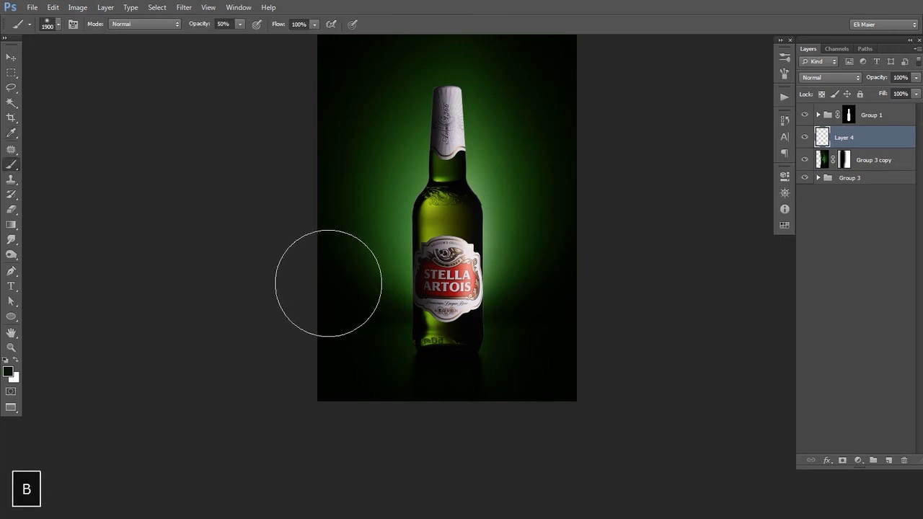
{"action": "key", "text": "bracketleft"}
{"action": "key", "text": "bracketleft"}
{"action": "key", "text": "bracketleft"}
{"action": "key", "text": "bracketleft"}
{"action": "key", "text": "bracketleft"}
{"action": "key", "text": "bracketleft"}
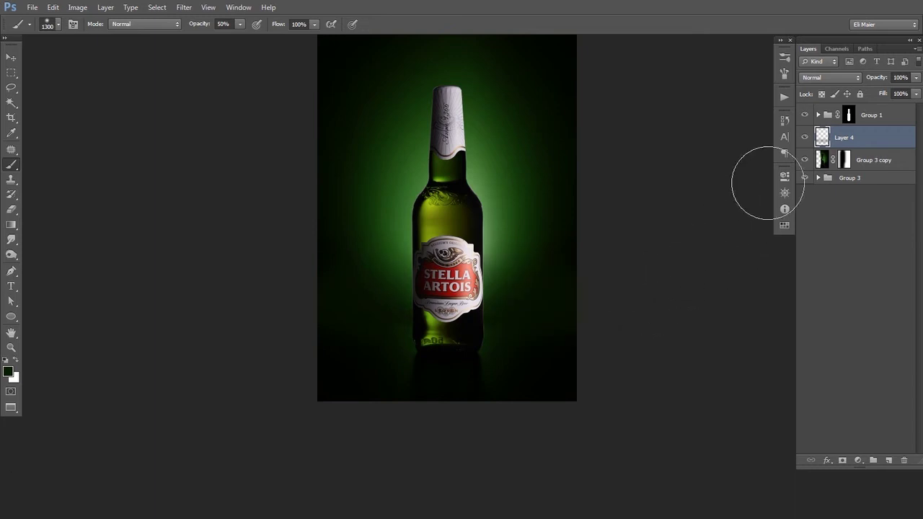
{"action": "left_click", "coordinate": [815, 79]}
{"action": "left_click", "coordinate": [819, 132]}
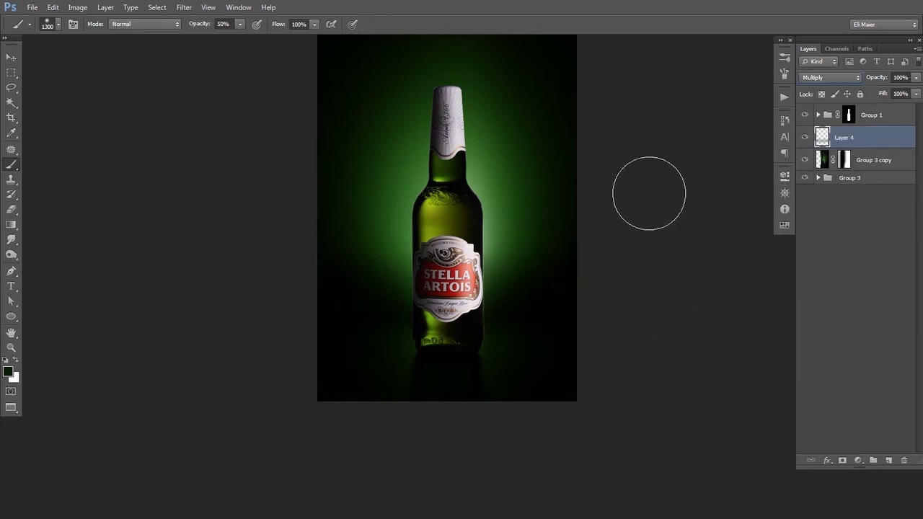
{"action": "left_click_drag", "start_coordinate": [678, 186], "coordinate": [570, 219]}
{"action": "key", "text": "ctrl+z"}
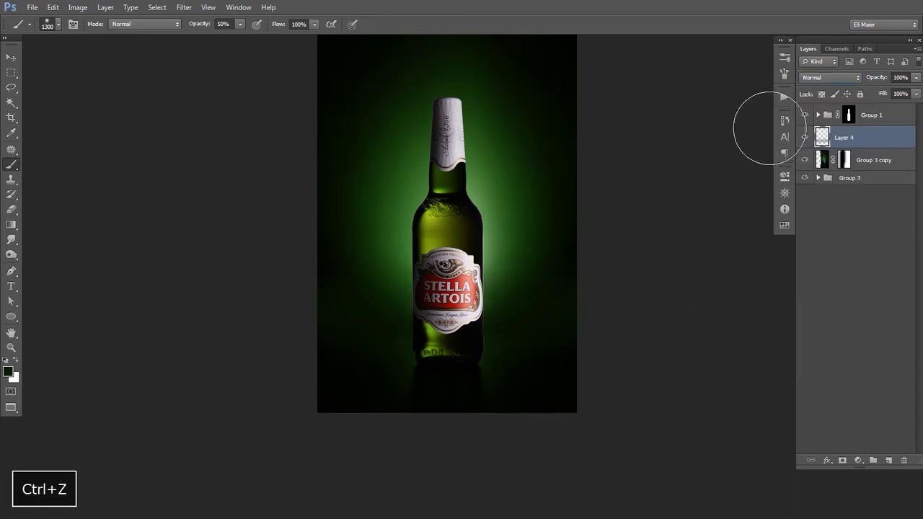
Step: Sample the near-black of the image's lower right corner and refill Layer 4's painted pixels with it, preserving transparency
{"action": "left_click_drag", "start_coordinate": [500, 260], "coordinate": [509, 232]}
{"action": "key", "text": "i"}
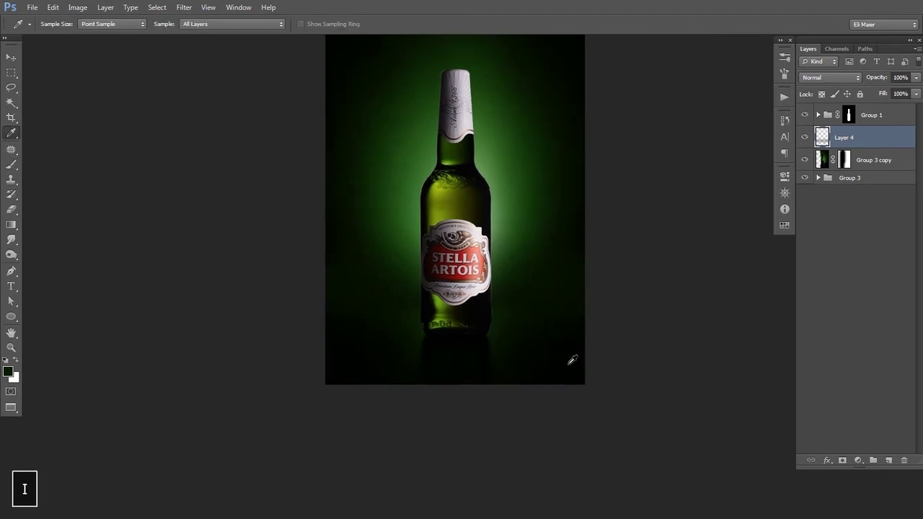
{"action": "key", "text": "v"}
{"action": "key", "text": "alt+shift+BackSpace"}
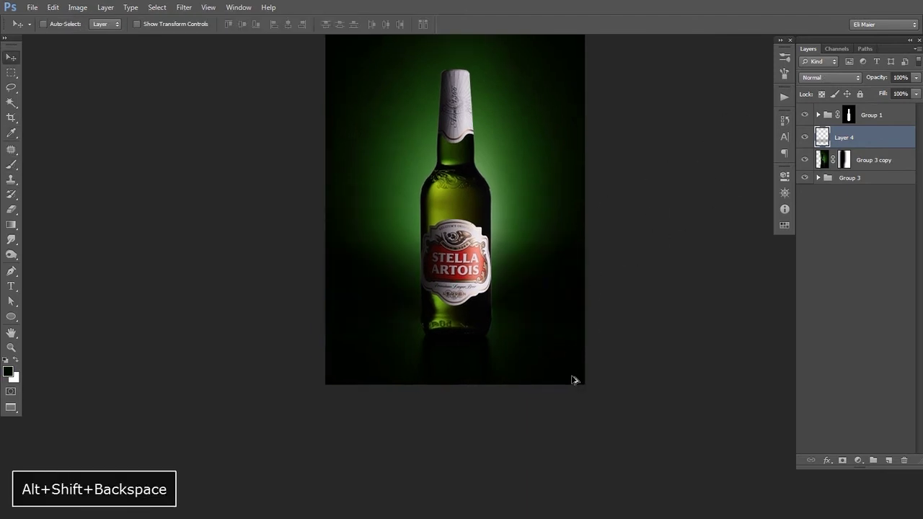
Step: Warp Layer 4 into a bowl shape by raising both upper corners and pulling the middle of its upper edge down
{"action": "left_click_drag", "start_coordinate": [623, 211], "coordinate": [555, 357]}
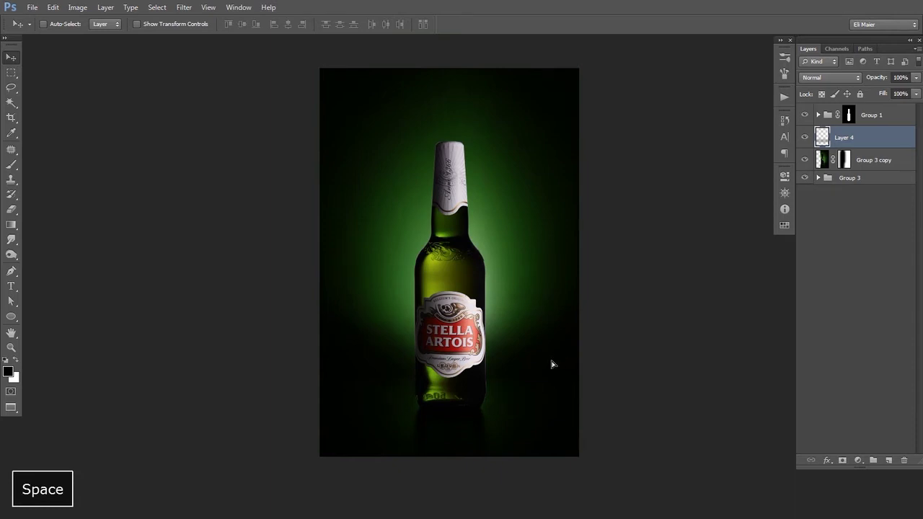
{"action": "key", "text": "ctrl+t"}
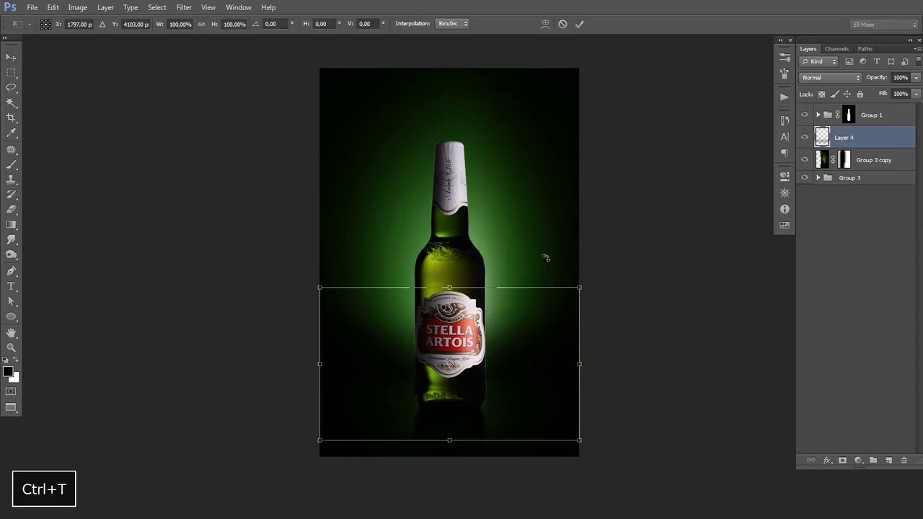
{"action": "left_click", "coordinate": [545, 24]}
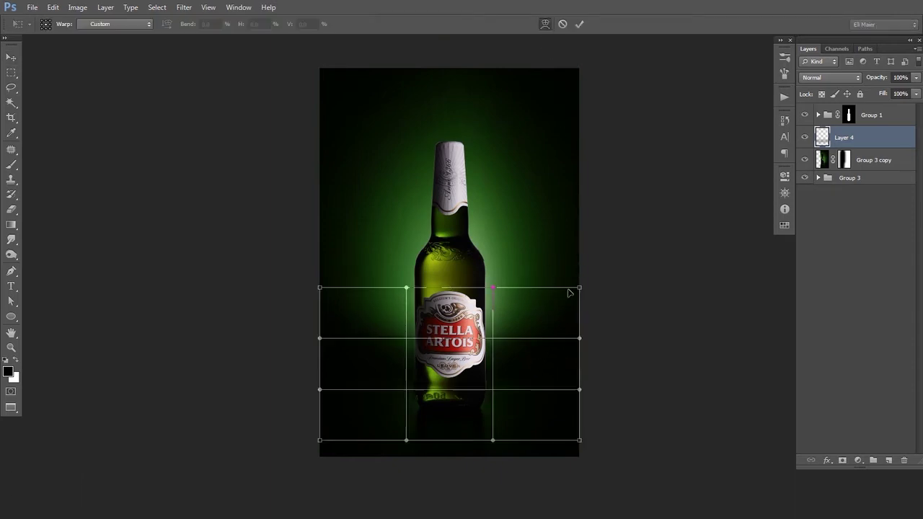
{"action": "left_click_drag", "start_coordinate": [579, 288], "coordinate": [581, 171]}
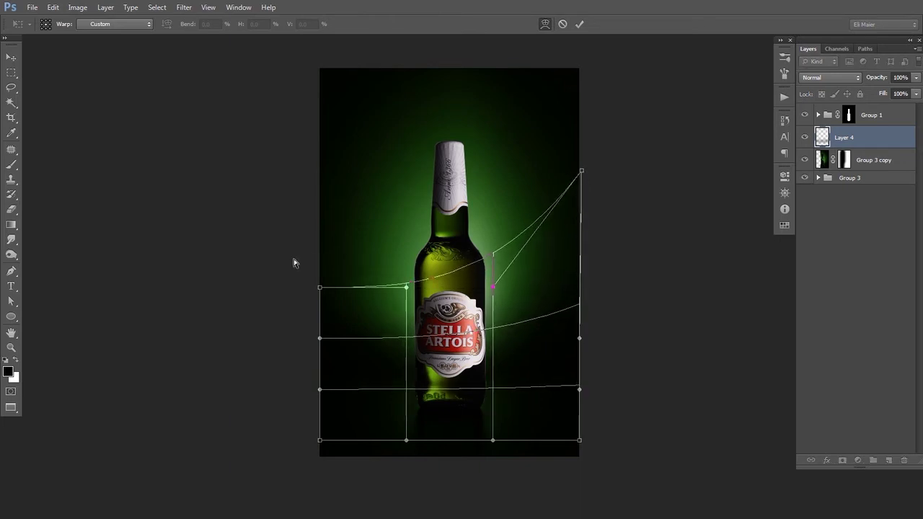
{"action": "left_click_drag", "start_coordinate": [321, 290], "coordinate": [322, 171]}
{"action": "left_click_drag", "start_coordinate": [406, 288], "coordinate": [397, 323]}
{"action": "left_click_drag", "start_coordinate": [493, 289], "coordinate": [500, 335]}
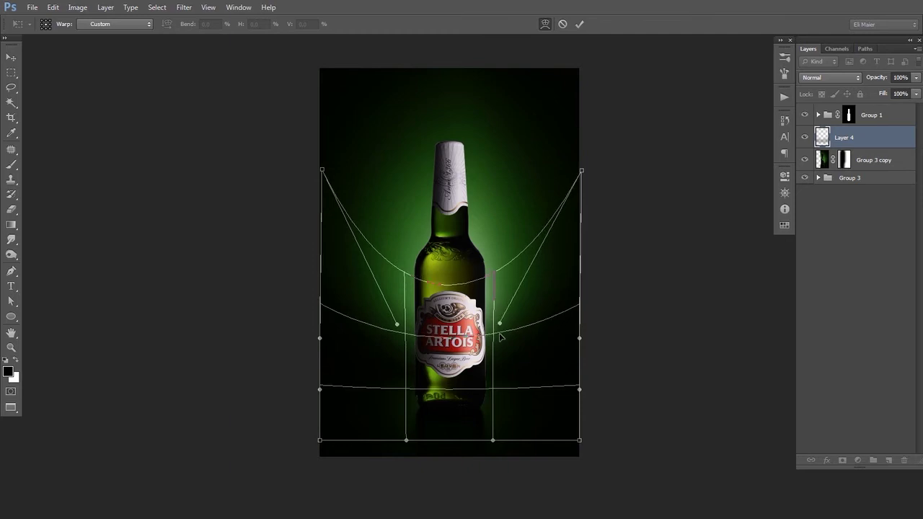
{"action": "key", "text": "Return"}
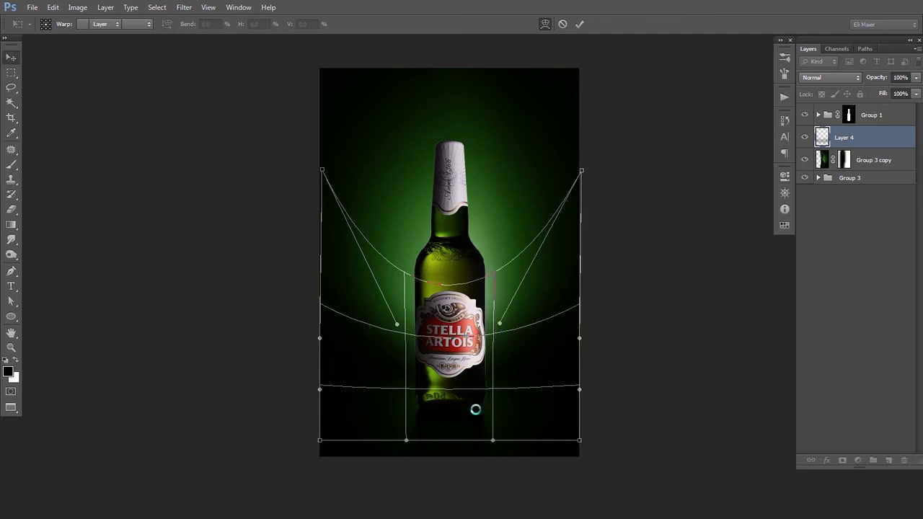
Step: Soften Layer 4's dark paint beneath the bottle's base with a soft 1500 px eraser and check the whole image
{"action": "key", "text": "e"}
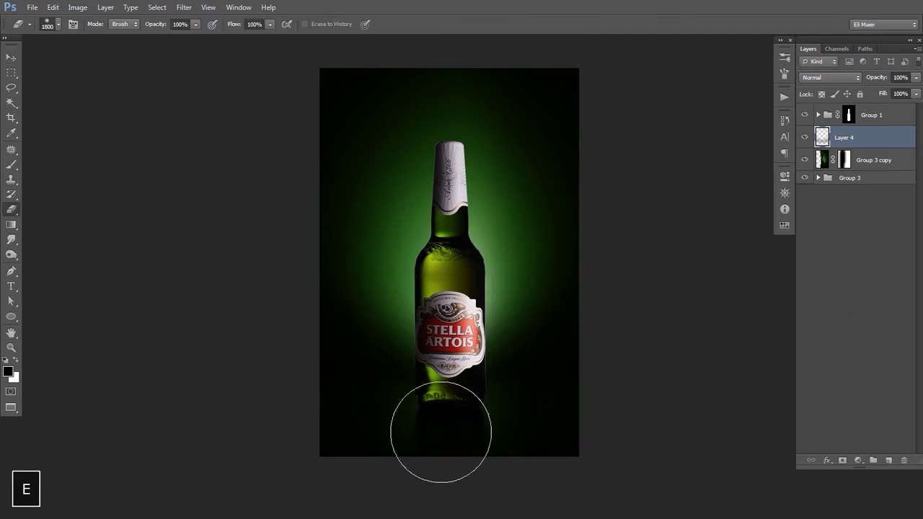
{"action": "key", "text": "shift+bracketleft"}
{"action": "key", "text": "bracketleft"}
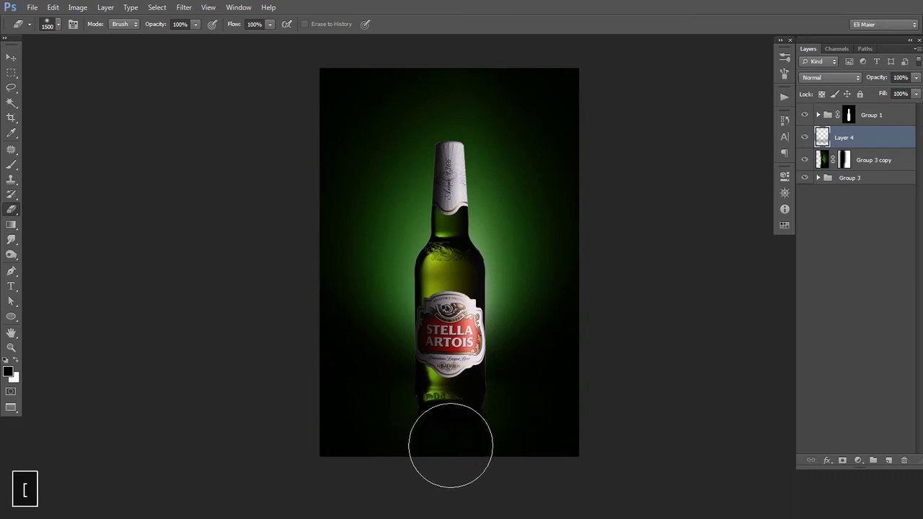
{"action": "key", "text": "v"}
{"action": "key", "text": "space"}
{"action": "left_click", "coordinate": [456, 335], "text": "ctrl+alt"}
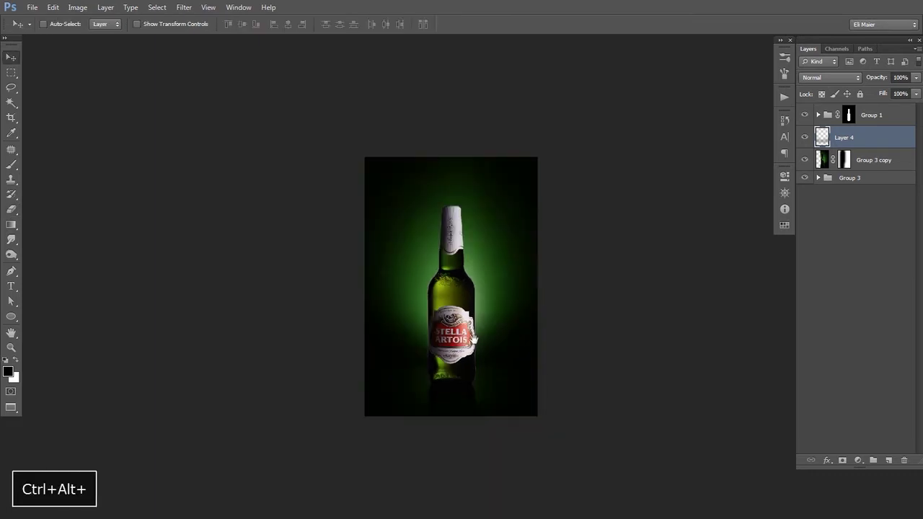
{"action": "left_click", "coordinate": [462, 333], "text": "ctrl"}
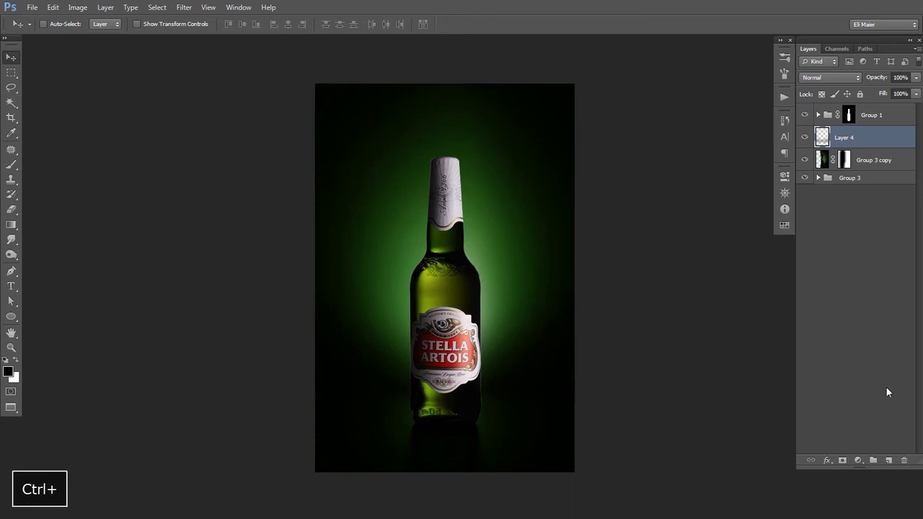
Step: Add a Hue/Saturation adjustment above Layer 4 and shift the background's hue slightly toward yellow-green
{"action": "left_click", "coordinate": [857, 461]}
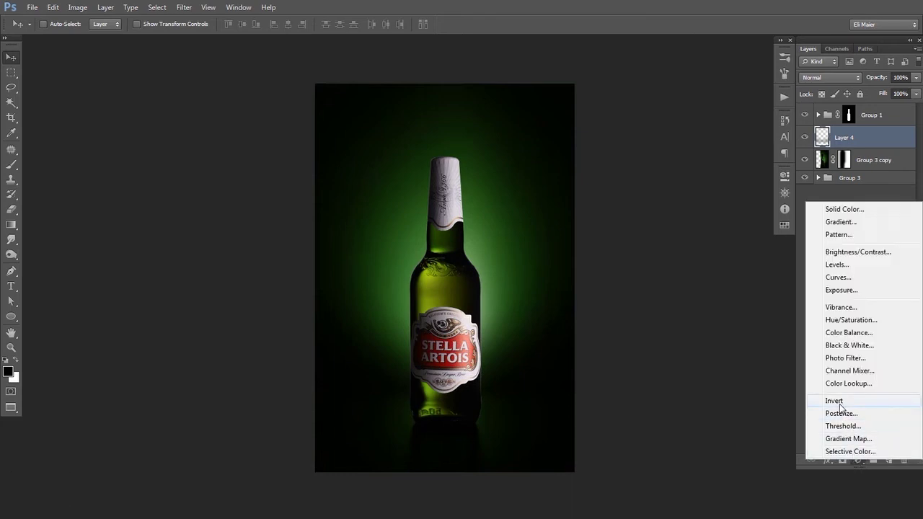
{"action": "left_click", "coordinate": [851, 320]}
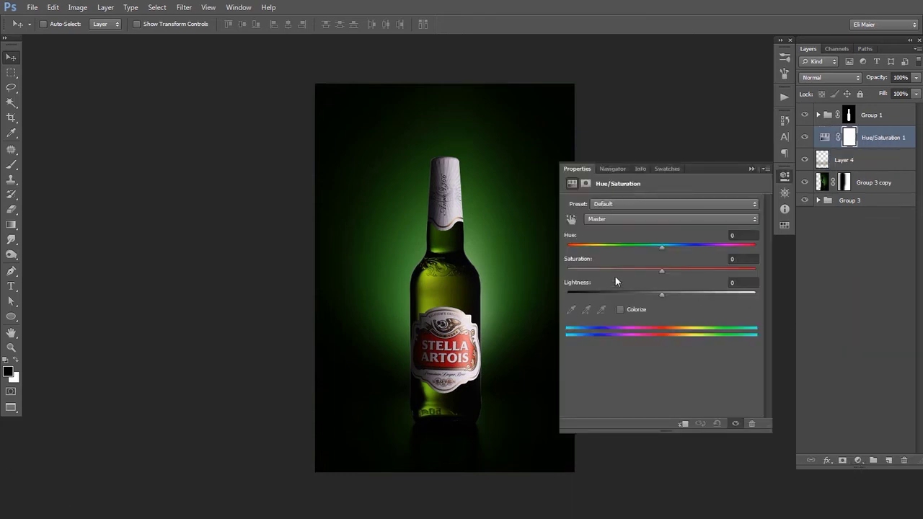
{"action": "left_click_drag", "start_coordinate": [658, 246], "coordinate": [649, 247]}
{"action": "left_click", "coordinate": [585, 172]}
{"action": "key", "text": "space"}
{"action": "left_click_drag", "start_coordinate": [478, 214], "coordinate": [501, 237]}
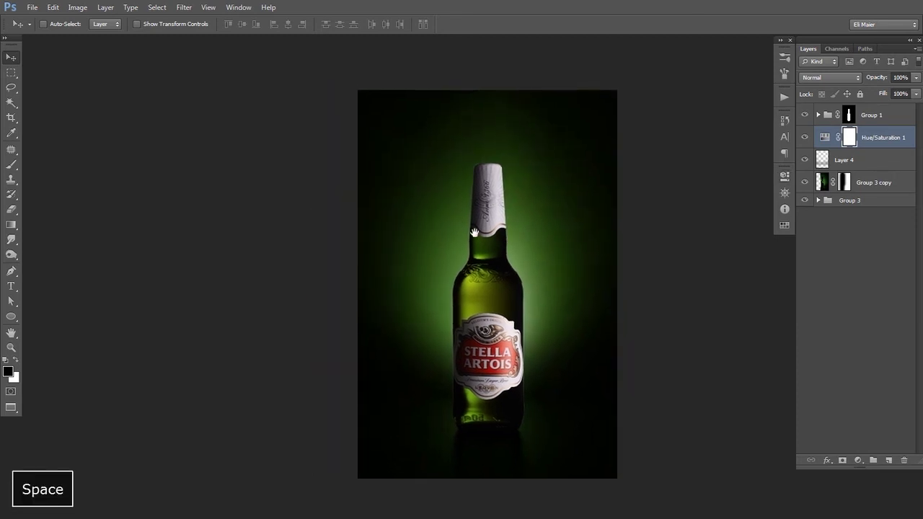
Step: Select an ellipse around the bottle's neck and body and add a Curves adjustment there, moving the white point to input 168
{"action": "right_click", "coordinate": [10, 73]}
{"action": "left_click", "coordinate": [45, 83]}
{"action": "left_click_drag", "start_coordinate": [512, 348], "coordinate": [526, 354]}
{"action": "left_click", "coordinate": [859, 460]}
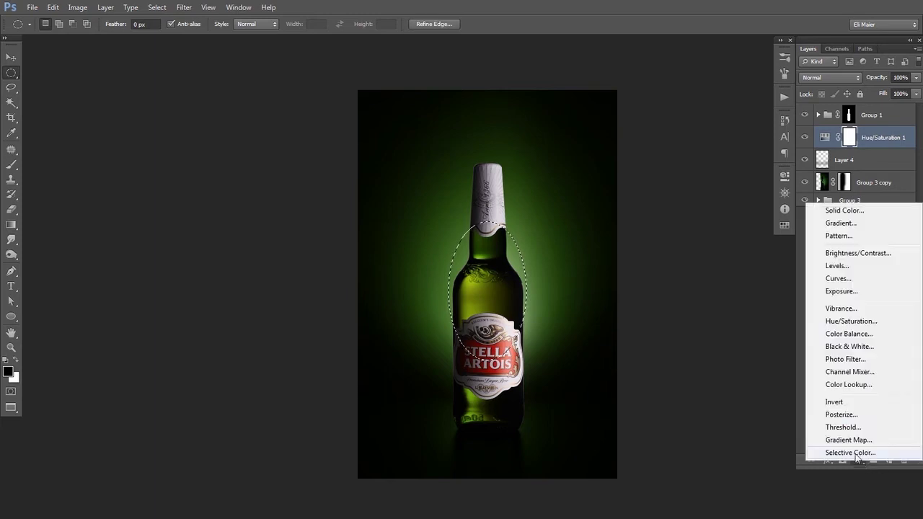
{"action": "left_click", "coordinate": [829, 277]}
{"action": "left_click_drag", "start_coordinate": [744, 232], "coordinate": [695, 218]}
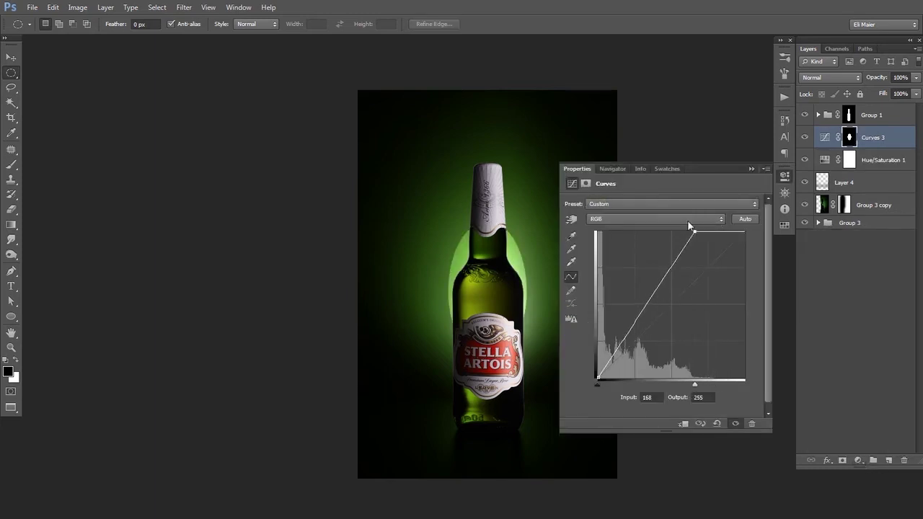
{"action": "left_click", "coordinate": [582, 171]}
Step: Soften the elliptical Curves 3 mask with a Gaussian Blur of 114.8 pixels
{"action": "key", "text": "v"}
{"action": "key", "text": "ctrl+b"}
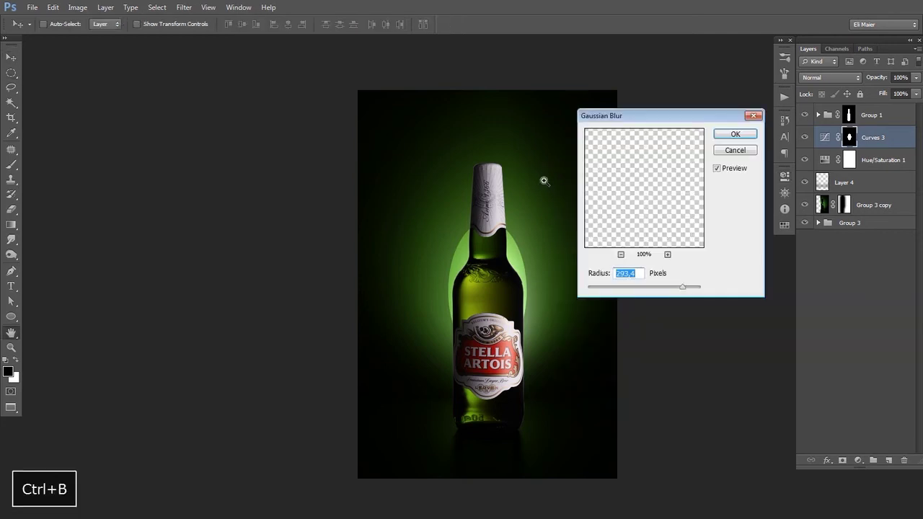
{"action": "left_click", "coordinate": [657, 287]}
{"action": "left_click_drag", "start_coordinate": [658, 287], "coordinate": [655, 285]}
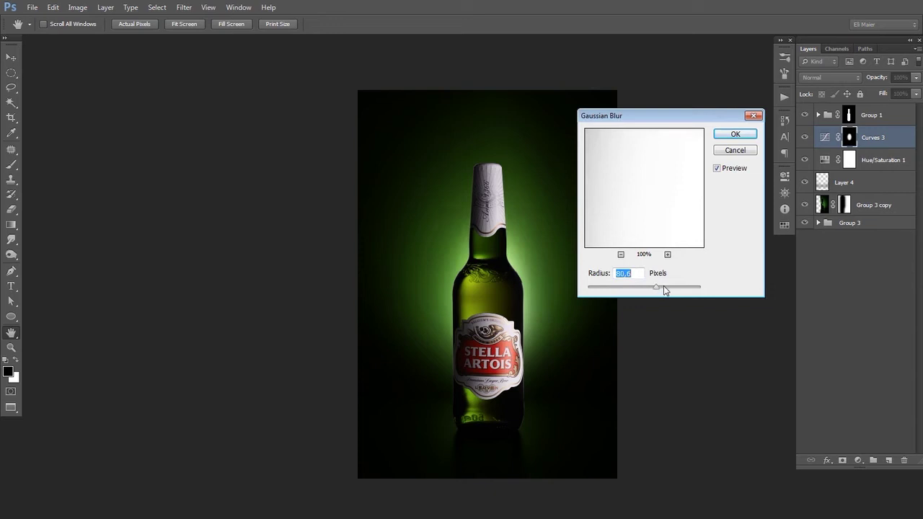
{"action": "left_click", "coordinate": [668, 288]}
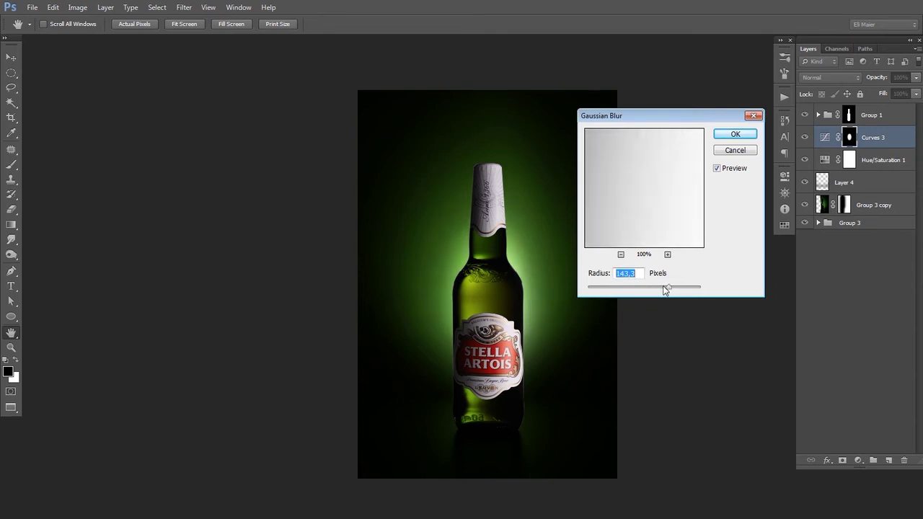
{"action": "left_click", "coordinate": [665, 287]}
{"action": "left_click", "coordinate": [729, 136]}
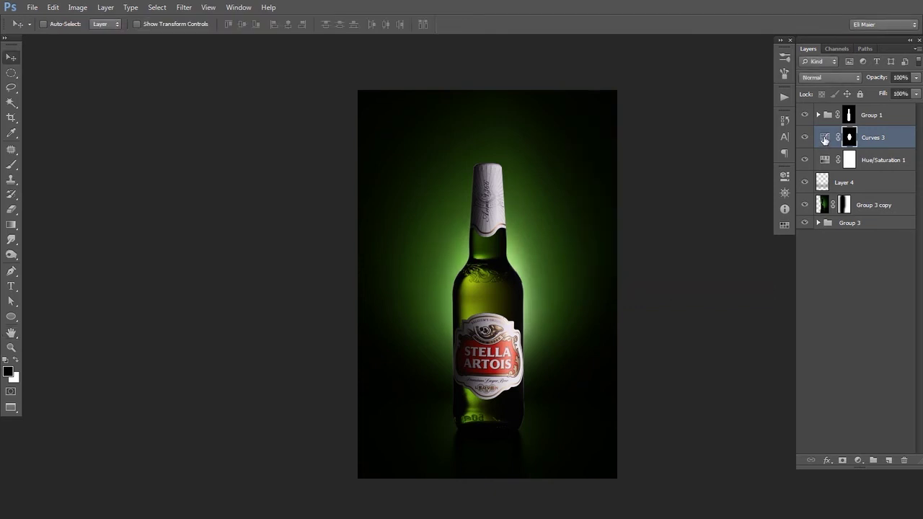
Step: Steepen the Curves 3 adjustment further by lowering its white point input to brighten the glow behind the bottle
{"action": "double_click", "coordinate": [825, 139]}
{"action": "left_click_drag", "start_coordinate": [696, 236], "coordinate": [685, 225]}
{"action": "left_click", "coordinate": [585, 171]}
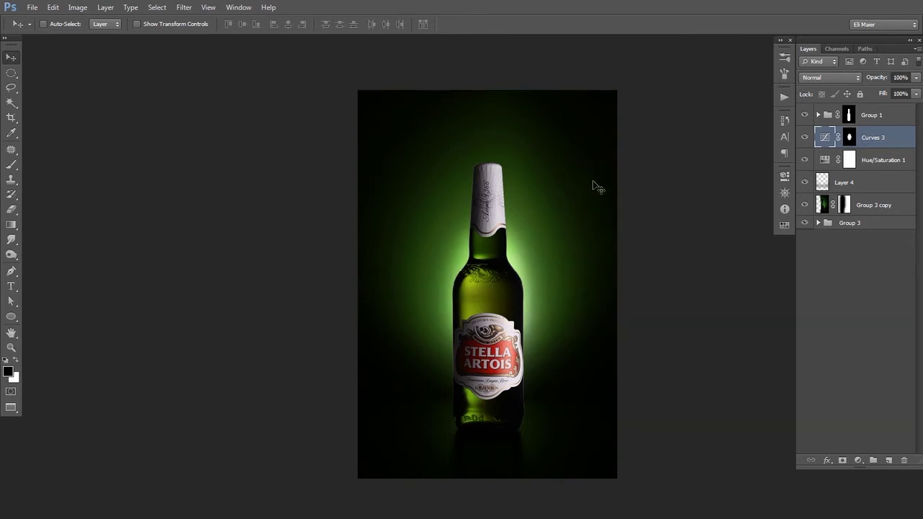
Step: Blur the Curves 3 mask again with a Gaussian Blur radius of 149 pixels
{"action": "left_click", "coordinate": [185, 7]}
{"action": "mouse_move", "coordinate": [268, 7]}
{"action": "left_click", "coordinate": [849, 137]}
{"action": "left_click", "coordinate": [184, 7]}
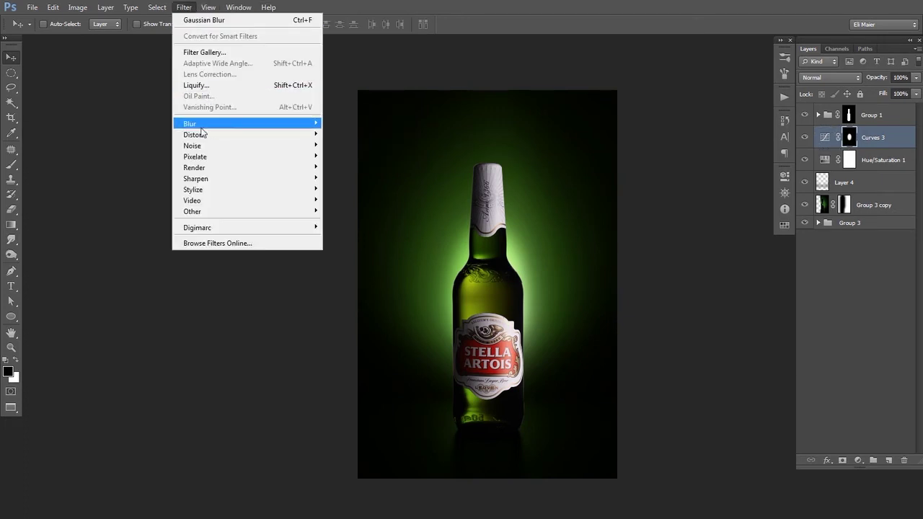
{"action": "mouse_move", "coordinate": [200, 125]}
{"action": "left_click", "coordinate": [144, 204]}
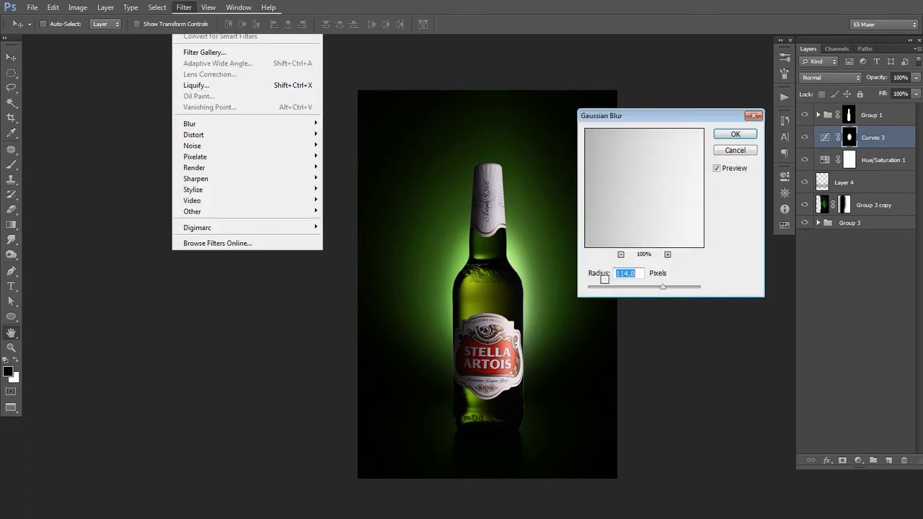
{"action": "left_click_drag", "start_coordinate": [667, 292], "coordinate": [671, 290]}
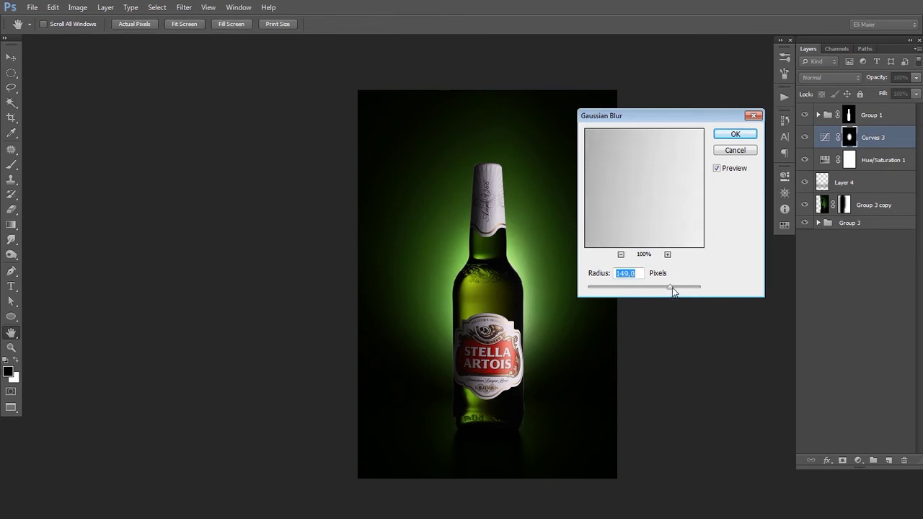
{"action": "left_click", "coordinate": [731, 136]}
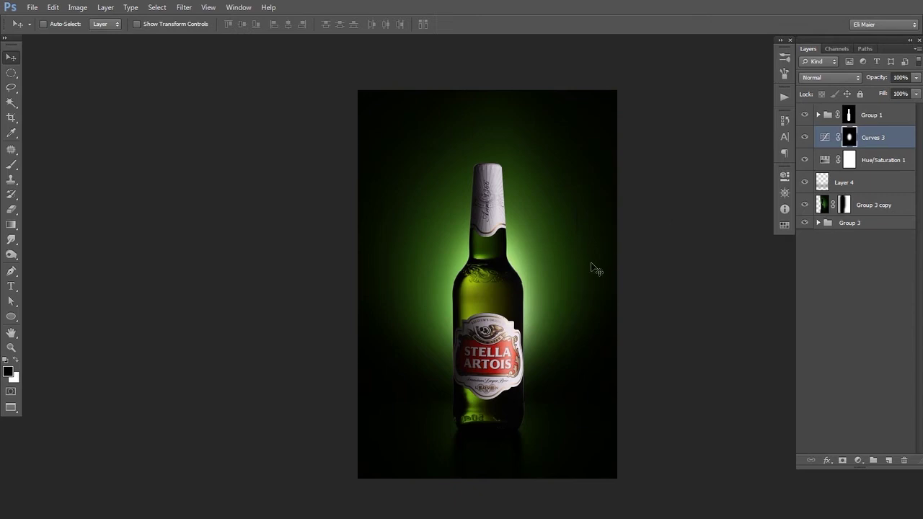
Step: Compare the image with and without Curves 3, then extend its mask around the bottle's base with a soft 1400 px eraser
{"action": "key", "text": "space"}
{"action": "left_click_drag", "start_coordinate": [536, 296], "coordinate": [533, 267]}
{"action": "left_click", "coordinate": [805, 139]}
{"action": "left_click", "coordinate": [805, 139]}
{"action": "key", "text": "e"}
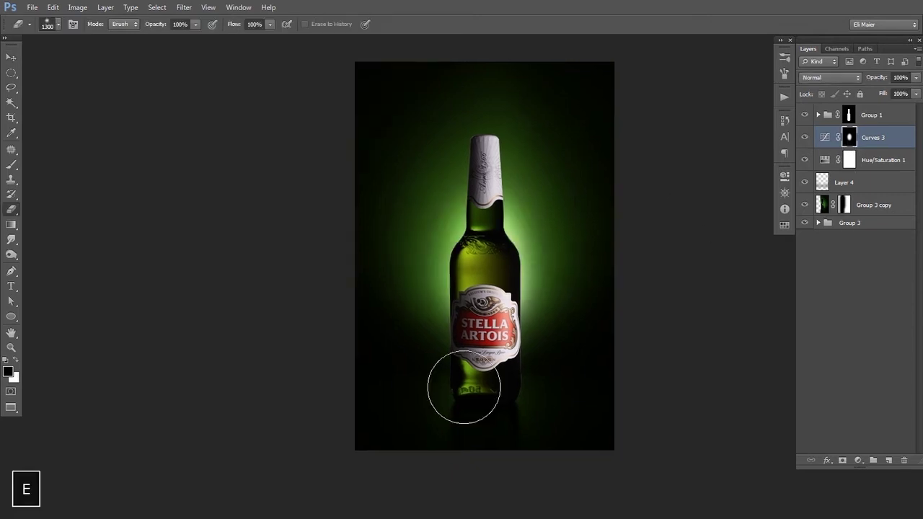
{"action": "key", "text": "bracketright"}
{"action": "mouse_move", "coordinate": [477, 396]}
{"action": "left_mouse_down"}
{"action": "mouse_move", "coordinate": [555, 406]}
{"action": "mouse_move", "coordinate": [703, 426]}
{"action": "mouse_move", "coordinate": [532, 405]}
{"action": "mouse_move", "coordinate": [450, 410]}
{"action": "mouse_move", "coordinate": [487, 410]}
{"action": "left_mouse_up"}
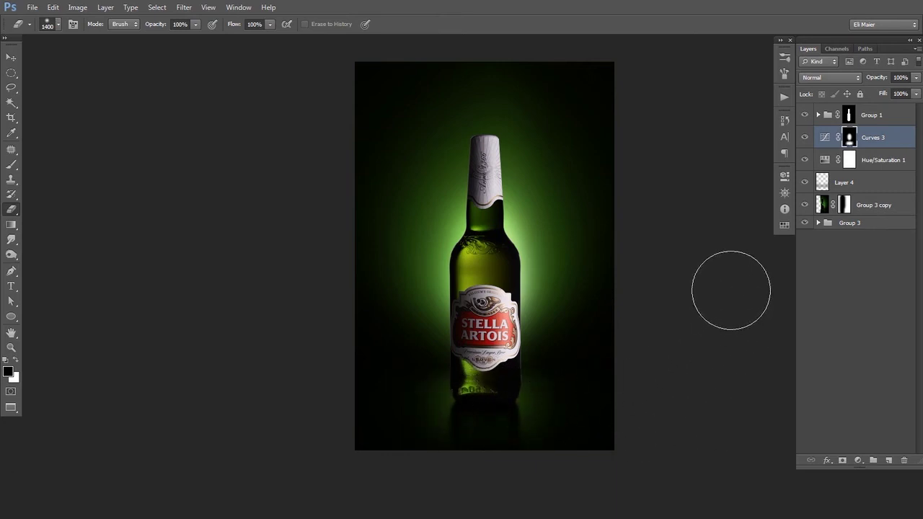
{"action": "key", "text": "v"}
{"action": "key", "text": "space"}
{"action": "mouse_move", "coordinate": [577, 257]}
{"action": "left_mouse_down"}
{"action": "mouse_move", "coordinate": [532, 276]}
{"action": "mouse_move", "coordinate": [534, 268]}
{"action": "left_mouse_up"}
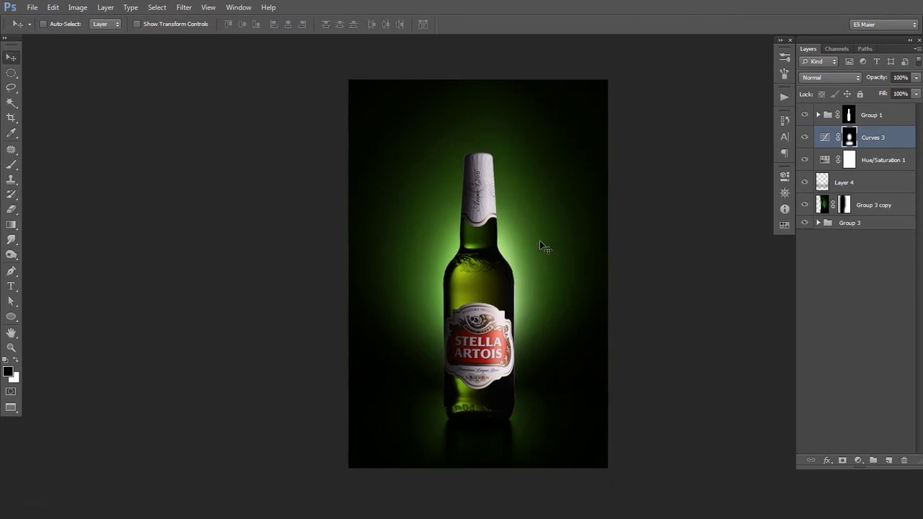
Step: Inspect the bottle's neck edge up close and feather Group 1's layer mask by 0.7 px
{"action": "key", "text": "space"}
{"action": "left_click_drag", "start_coordinate": [495, 248], "coordinate": [497, 224]}
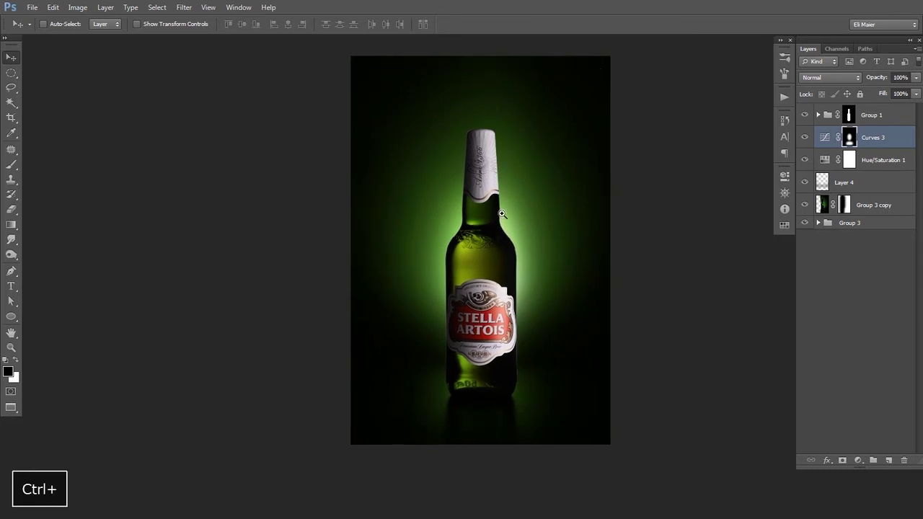
{"action": "left_click", "coordinate": [499, 227], "text": "ctrl"}
{"action": "left_click", "coordinate": [503, 215], "text": "ctrl"}
{"action": "left_click", "coordinate": [503, 222], "text": "ctrl"}
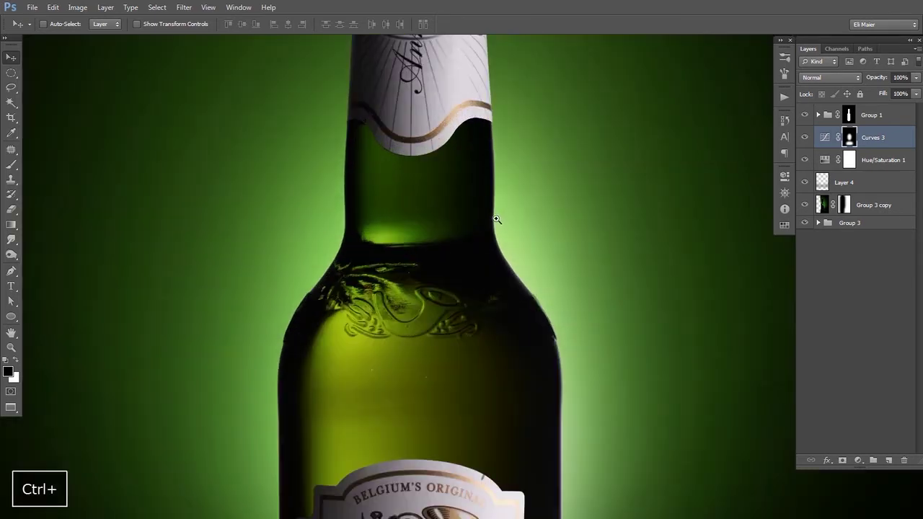
{"action": "left_click", "coordinate": [498, 223], "text": "ctrl"}
{"action": "left_click", "coordinate": [498, 223], "text": "ctrl"}
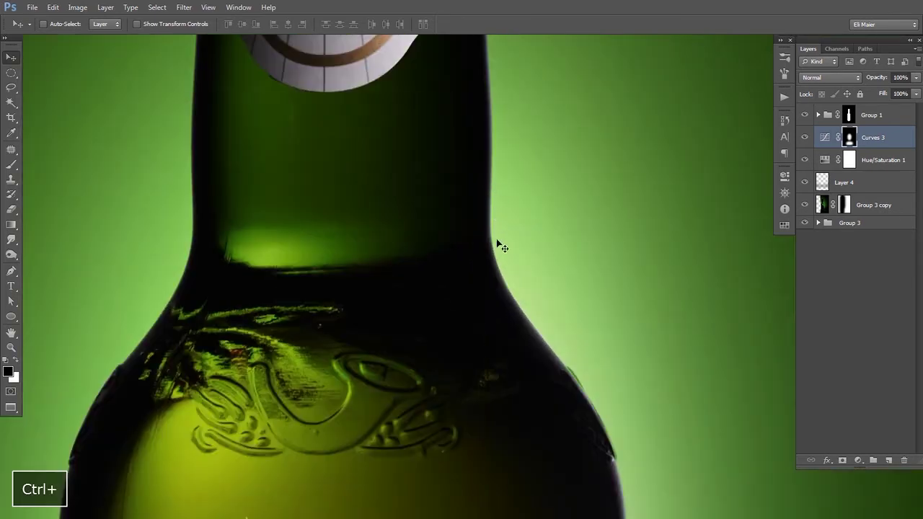
{"action": "left_click", "coordinate": [492, 224], "text": "ctrl+space"}
{"action": "left_click", "coordinate": [848, 117]}
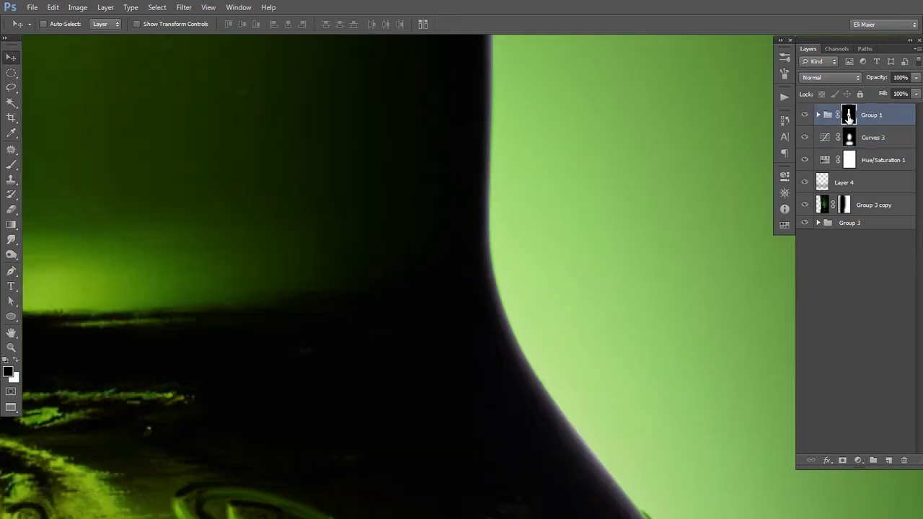
{"action": "double_click", "coordinate": [848, 117]}
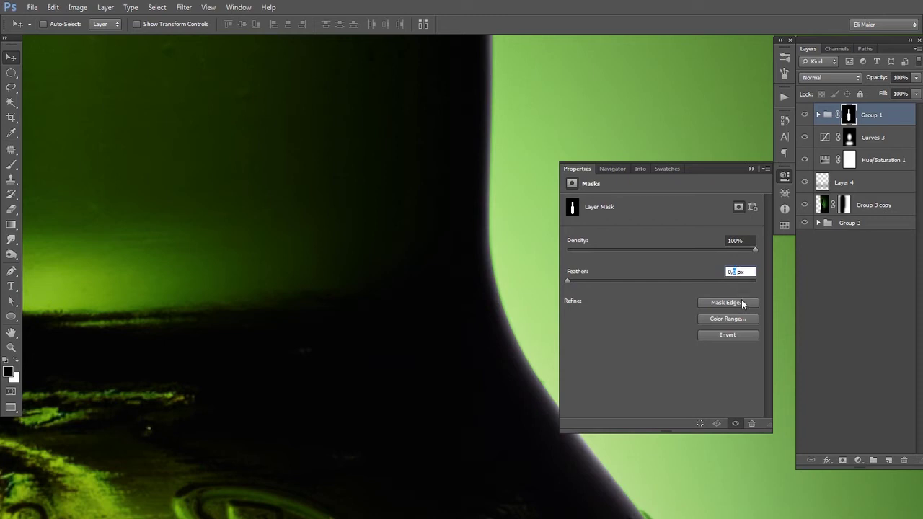
{"action": "type", "text": "7"}
{"action": "left_click", "coordinate": [575, 169]}
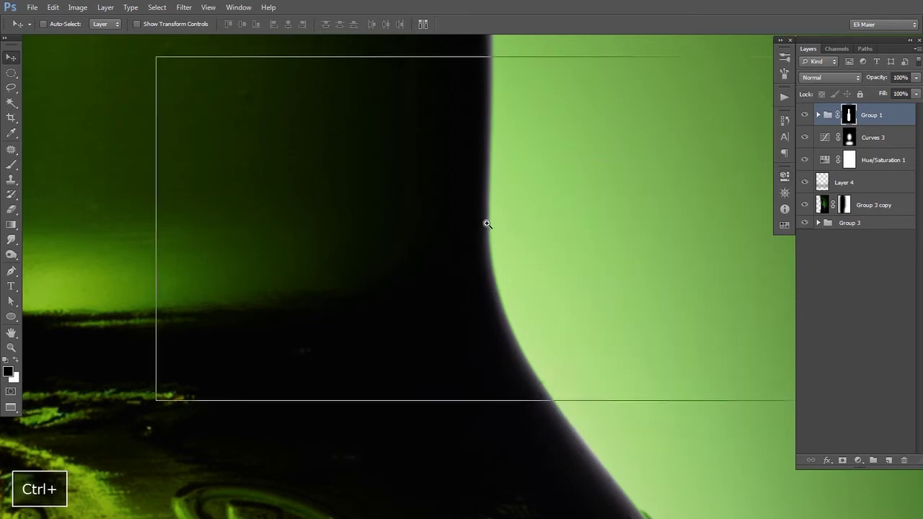
Step: Check the feathered bottle edge at the neck and in the whole image
{"action": "left_click", "coordinate": [485, 227], "text": "ctrl"}
{"action": "left_click", "coordinate": [485, 232], "text": "ctrl+alt"}
{"action": "left_click", "coordinate": [484, 238], "text": "ctrl+alt"}
{"action": "left_click", "coordinate": [484, 241], "text": "ctrl+alt"}
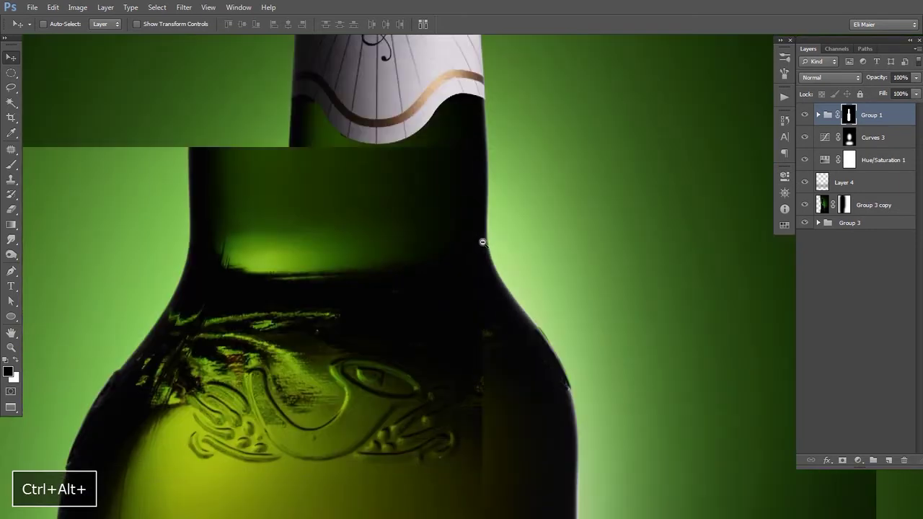
{"action": "left_click", "coordinate": [484, 243], "text": "ctrl+alt"}
{"action": "left_click", "coordinate": [483, 247], "text": "ctrl+alt"}
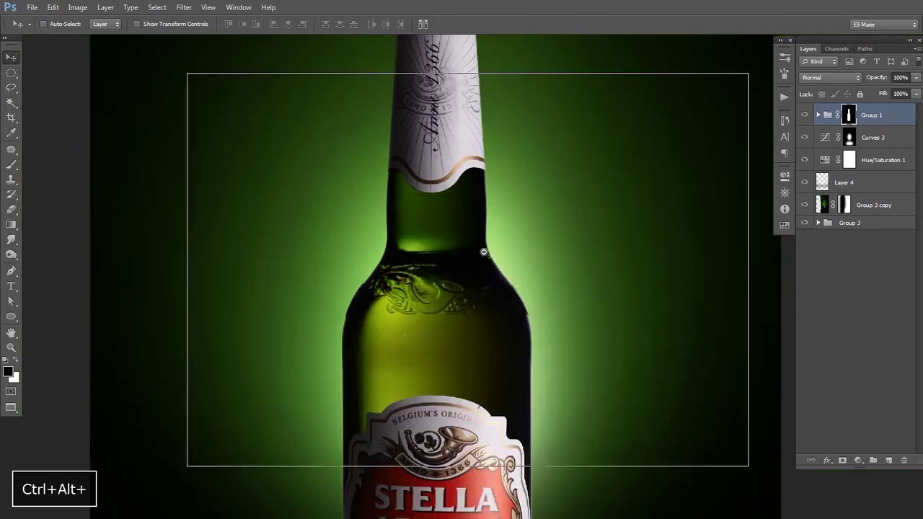
{"action": "left_click", "coordinate": [483, 253], "text": "ctrl+alt"}
{"action": "left_click", "coordinate": [486, 256], "text": "ctrl+alt"}
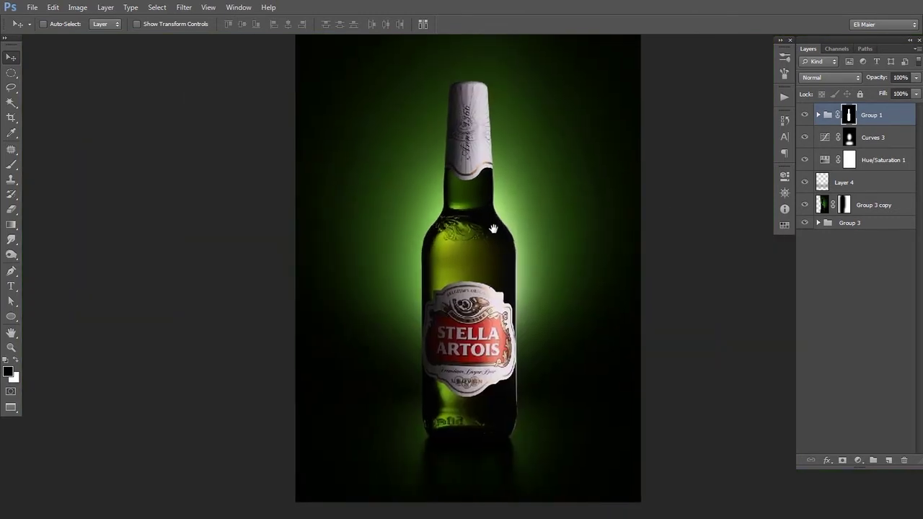
Step: Expand Group 1, compare the bottle with and without Layer 1, and leave Layer 1 visible
{"action": "left_click", "coordinate": [817, 116]}
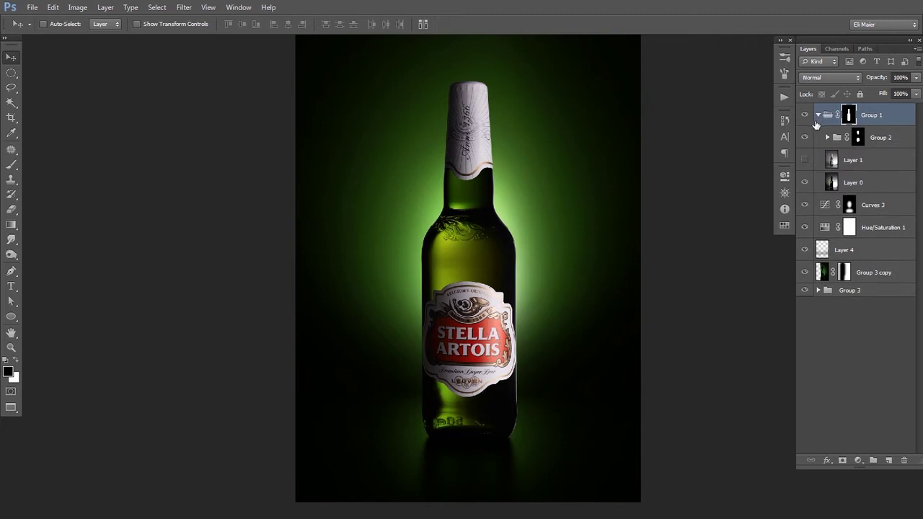
{"action": "left_click", "coordinate": [832, 167]}
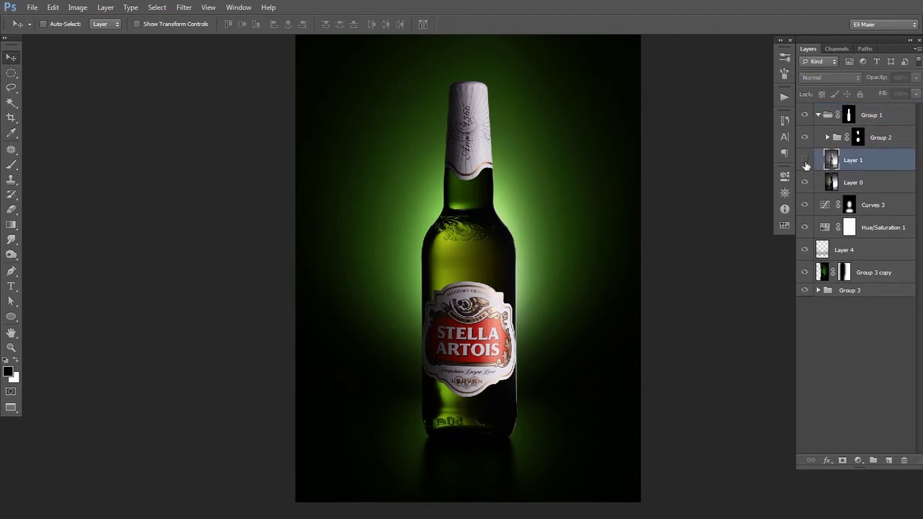
{"action": "left_click", "coordinate": [805, 161]}
{"action": "left_click", "coordinate": [805, 162]}
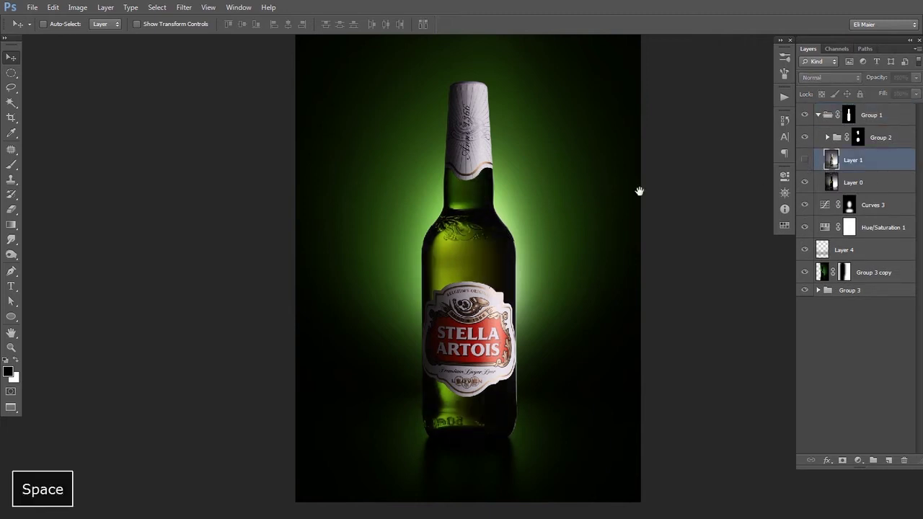
{"action": "left_click", "coordinate": [503, 215], "text": "ctrl+alt"}
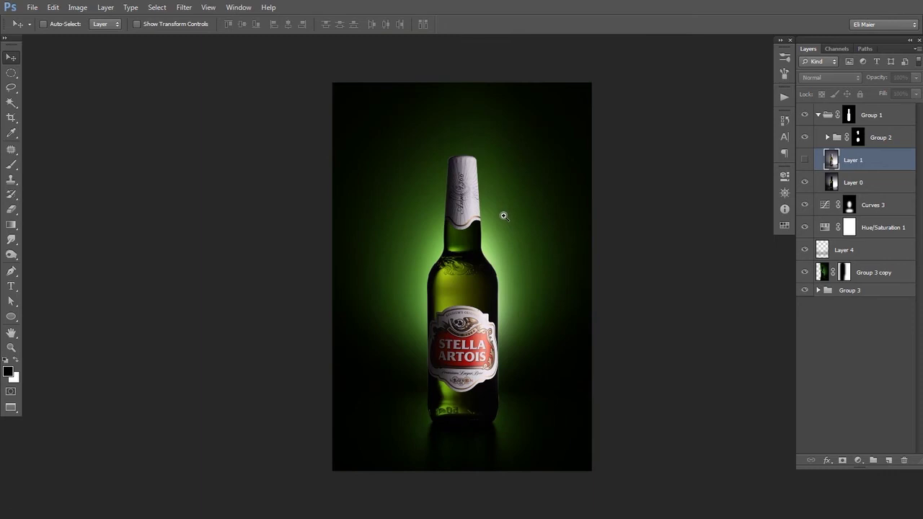
{"action": "left_click_drag", "start_coordinate": [503, 215], "coordinate": [515, 195]}
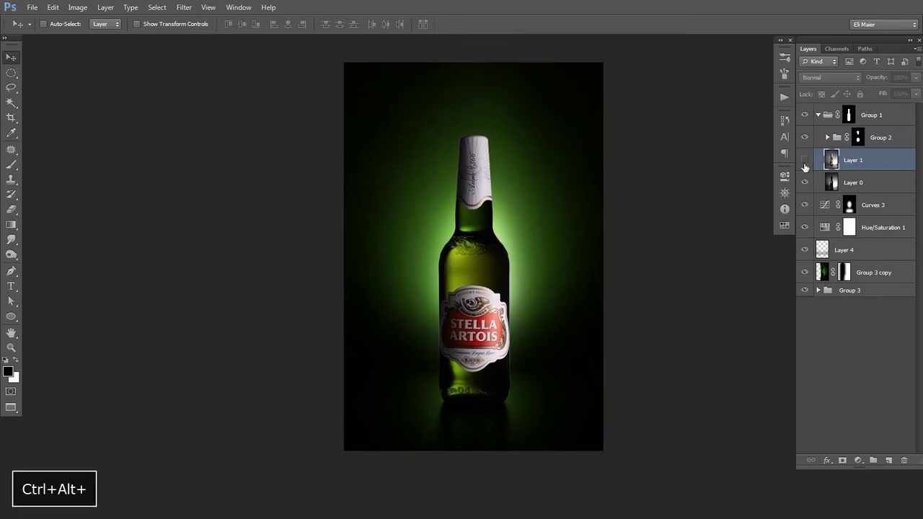
{"action": "left_click", "coordinate": [805, 163]}
{"action": "left_click", "coordinate": [805, 163]}
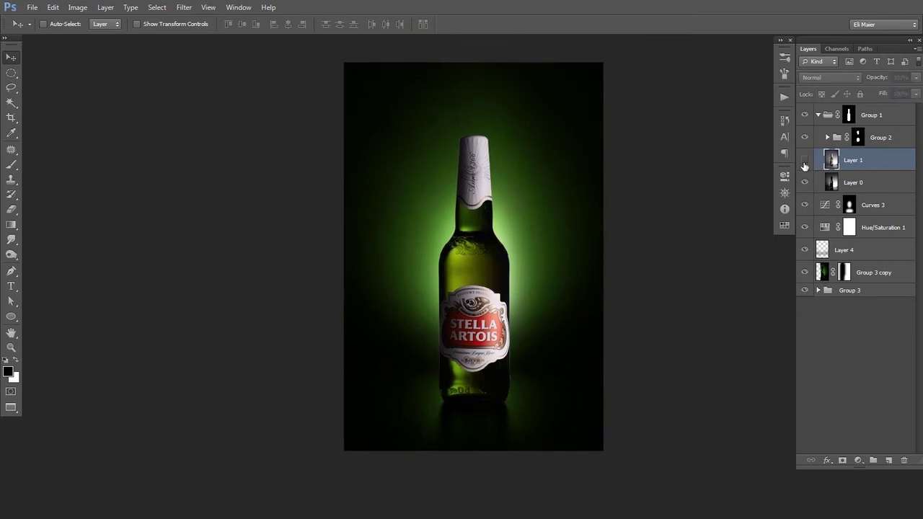
{"action": "left_click", "coordinate": [805, 163]}
{"action": "left_click", "coordinate": [805, 165]}
{"action": "left_click", "coordinate": [804, 165]}
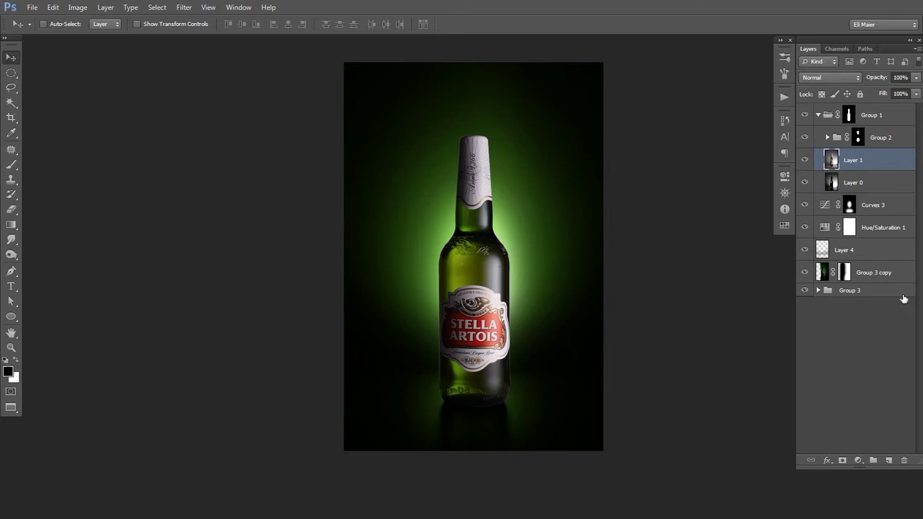
Step: Add a layer mask to Layer 1 and fill it with black to hide the layer
{"action": "left_click", "coordinate": [842, 461]}
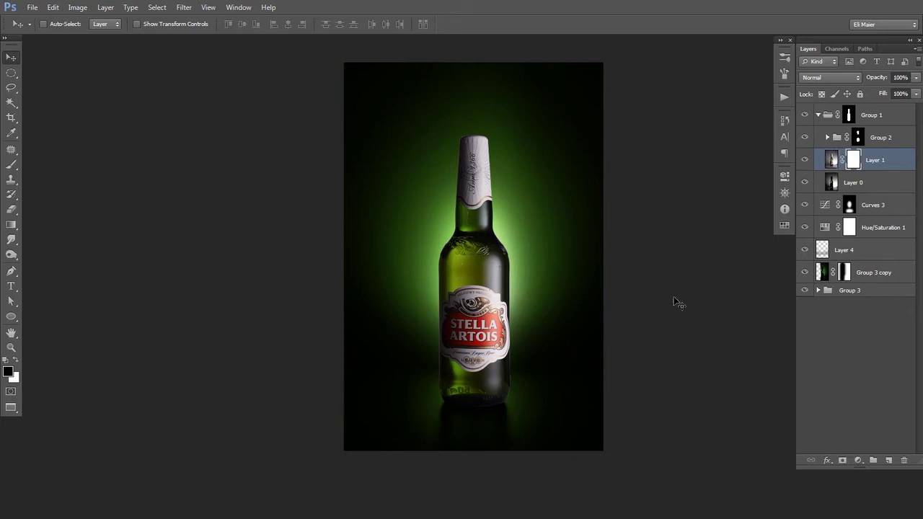
{"action": "key", "text": "e"}
{"action": "key", "text": "shift+bracketleft"}
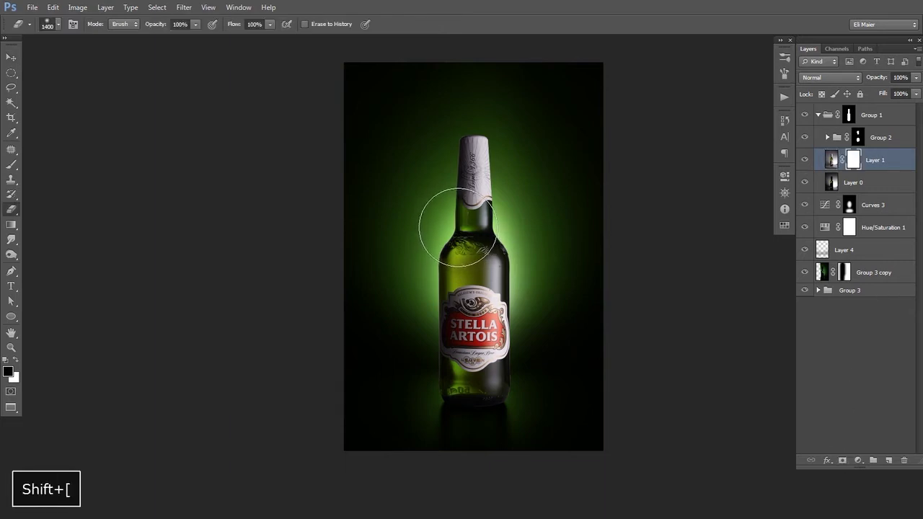
{"action": "key", "text": "d"}
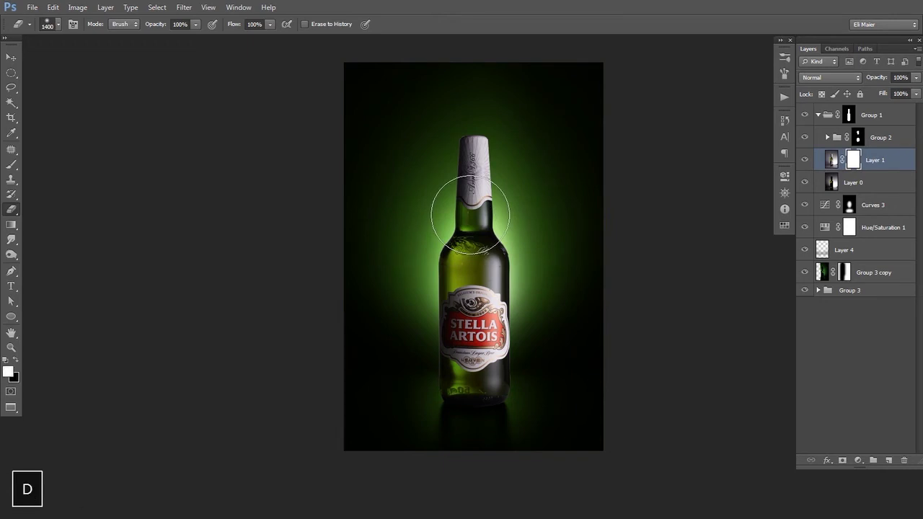
{"action": "key", "text": "d"}
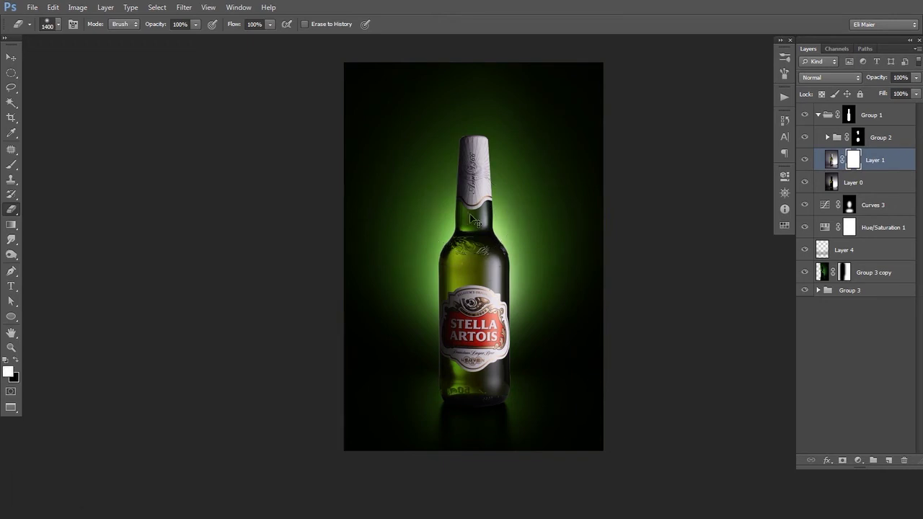
{"action": "key", "text": "ctrl+BackSpace"}
Step: Reveal Layer 1's highlight along the bottle's right side by painting white on its mask with a soft 1000 px eraser
{"action": "key", "text": "bracketleft"}
{"action": "key", "text": "bracketleft"}
{"action": "key", "text": "bracketleft"}
{"action": "key", "text": "bracketleft"}
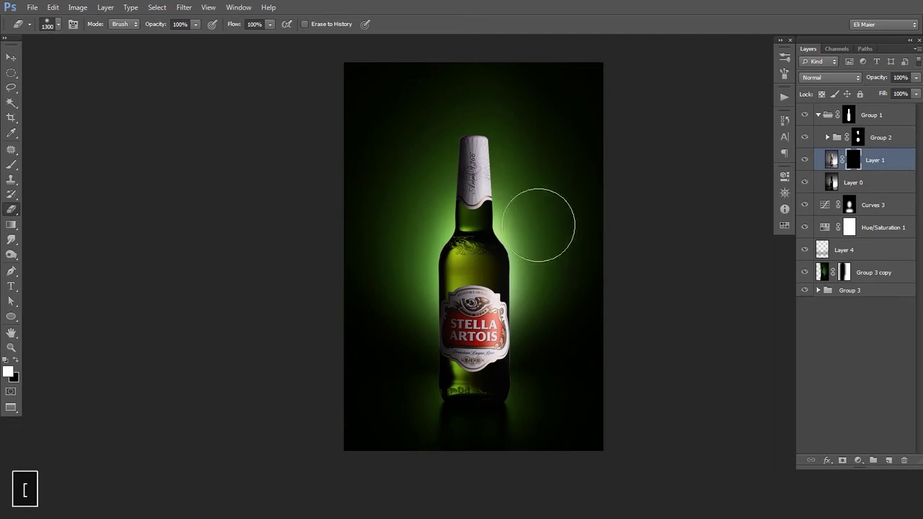
{"action": "key", "text": "ctrl+space"}
{"action": "left_click", "coordinate": [516, 276], "text": "ctrl"}
{"action": "key", "text": "x"}
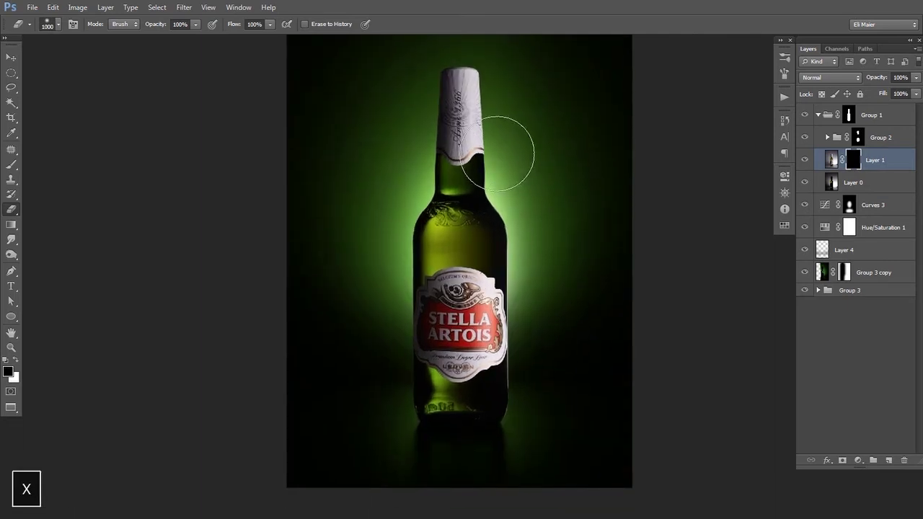
{"action": "left_click_drag", "start_coordinate": [503, 347], "coordinate": [496, 451]}
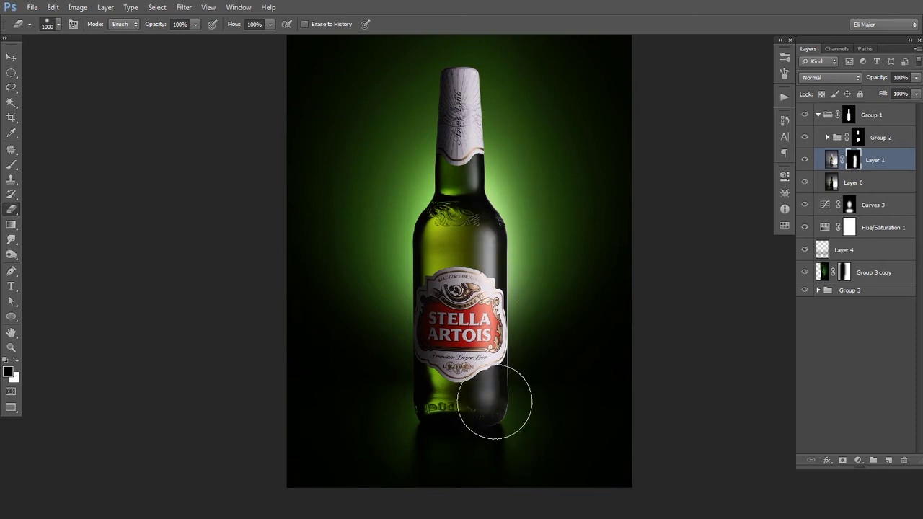
Step: Reveal Layer 1 down the bottle's right side on its mask, and mask back its outer edge with a smaller 600 px eraser
{"action": "mouse_move", "coordinate": [509, 155]}
{"action": "left_mouse_down"}
{"action": "mouse_move", "coordinate": [501, 452]}
{"action": "mouse_move", "coordinate": [511, 478]}
{"action": "left_mouse_up"}
{"action": "mouse_move", "coordinate": [496, 170]}
{"action": "left_mouse_down"}
{"action": "mouse_move", "coordinate": [509, 257]}
{"action": "mouse_move", "coordinate": [519, 455]}
{"action": "mouse_move", "coordinate": [512, 481]}
{"action": "left_mouse_up"}
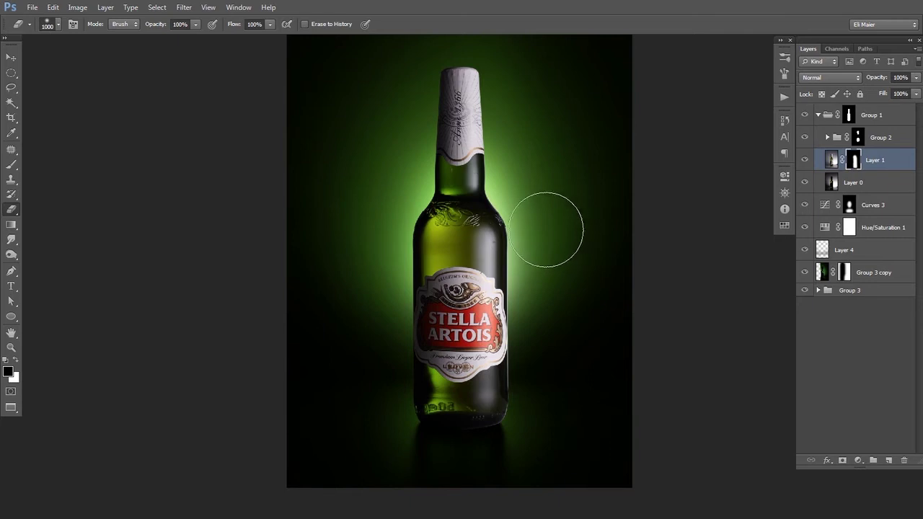
{"action": "key", "text": "x"}
{"action": "key", "text": "bracketleft"}
{"action": "key", "text": "bracketleft"}
{"action": "key", "text": "bracketleft"}
{"action": "key", "text": "bracketleft"}
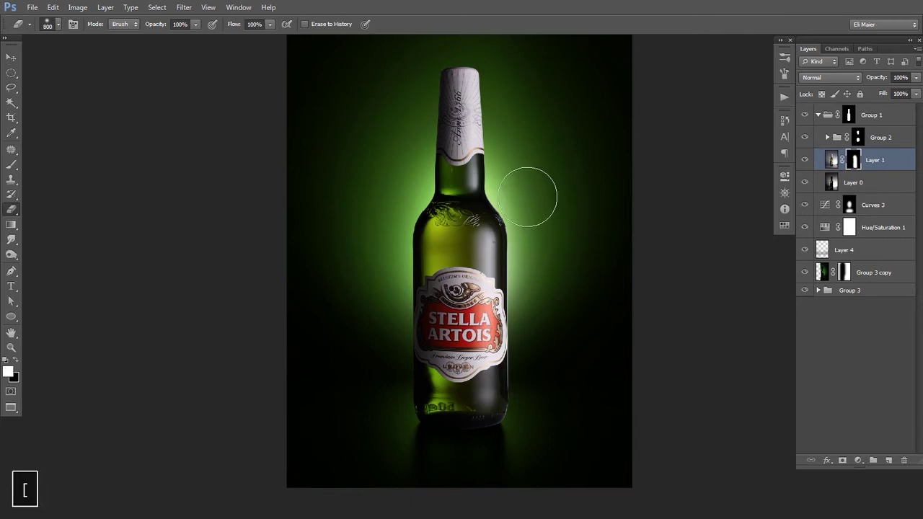
{"action": "mouse_move", "coordinate": [497, 175]}
{"action": "left_mouse_down"}
{"action": "mouse_move", "coordinate": [505, 200]}
{"action": "mouse_move", "coordinate": [536, 240]}
{"action": "mouse_move", "coordinate": [516, 213]}
{"action": "mouse_move", "coordinate": [507, 395]}
{"action": "left_mouse_up"}
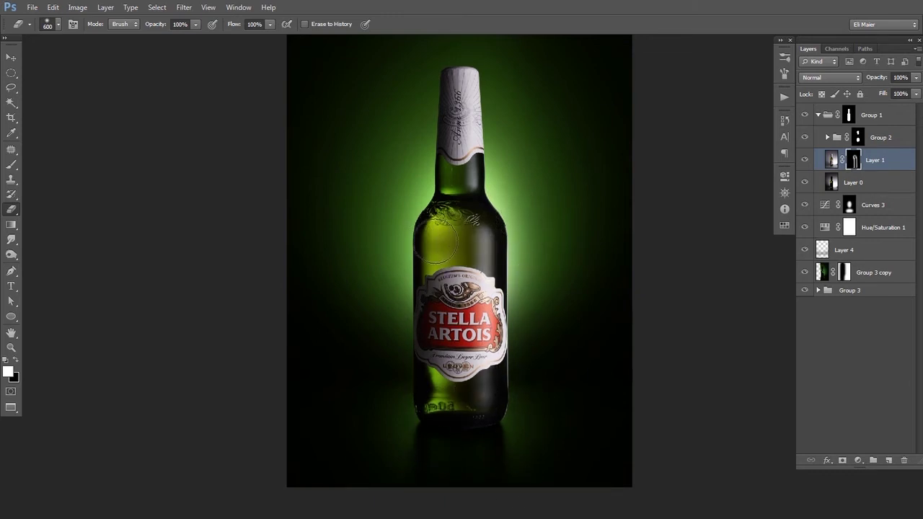
Step: Touch up the Layer 1 mask around the bottle's neck and shoulder using a 300 px eraser, undoing unwanted strokes
{"action": "key", "text": "ctrl+z"}
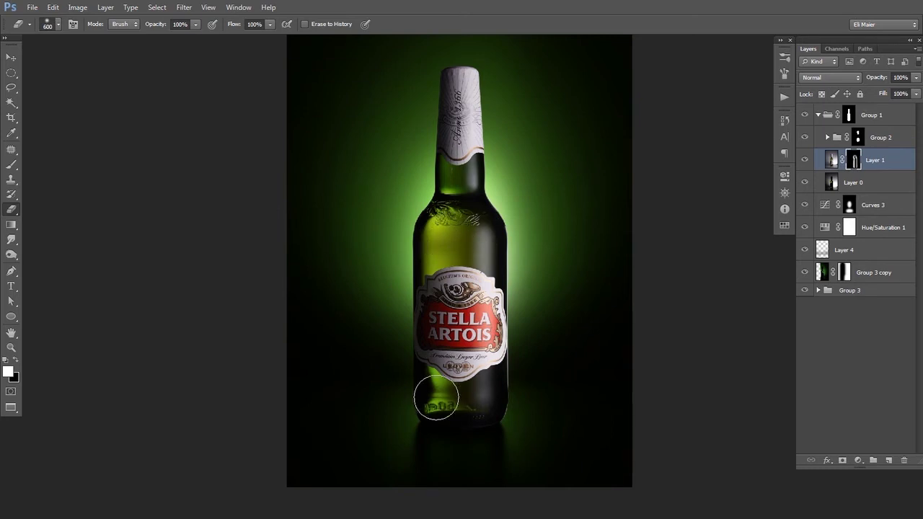
{"action": "key", "text": "shift"}
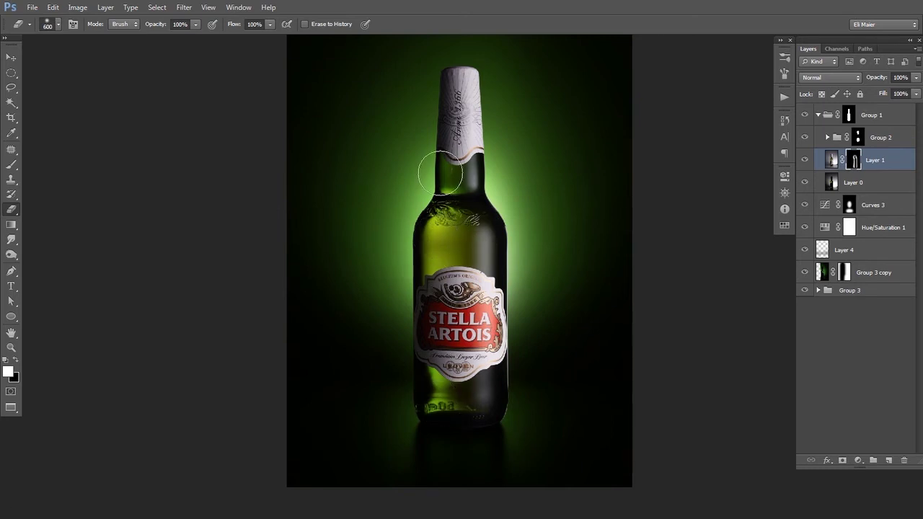
{"action": "key", "text": "bracketleft"}
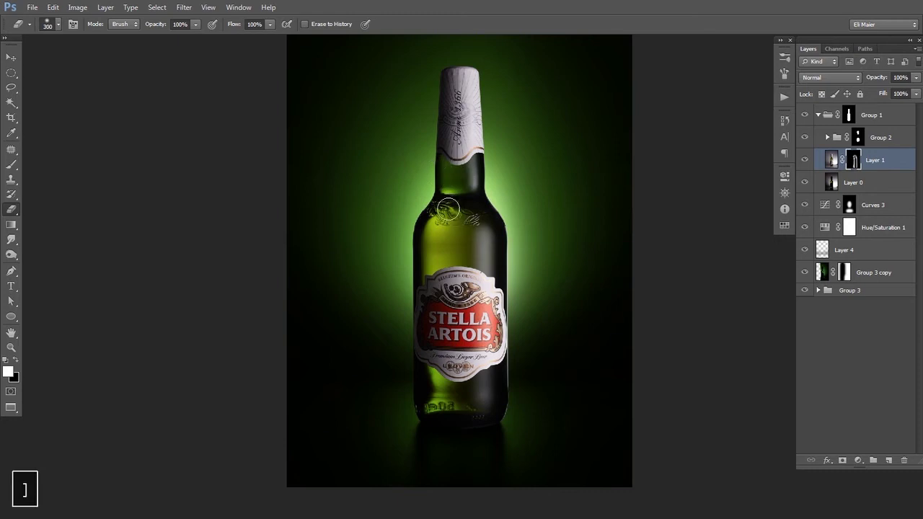
{"action": "key", "text": "ctrl+z"}
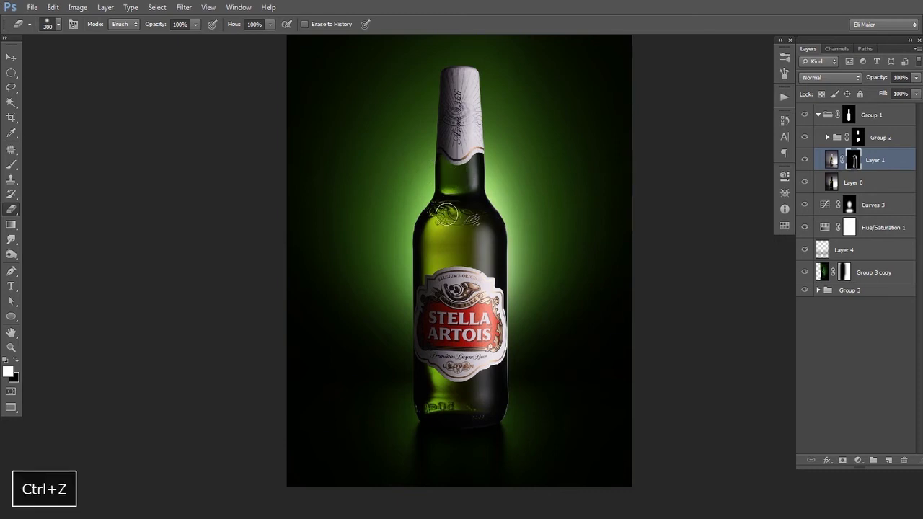
{"action": "key", "text": "v"}
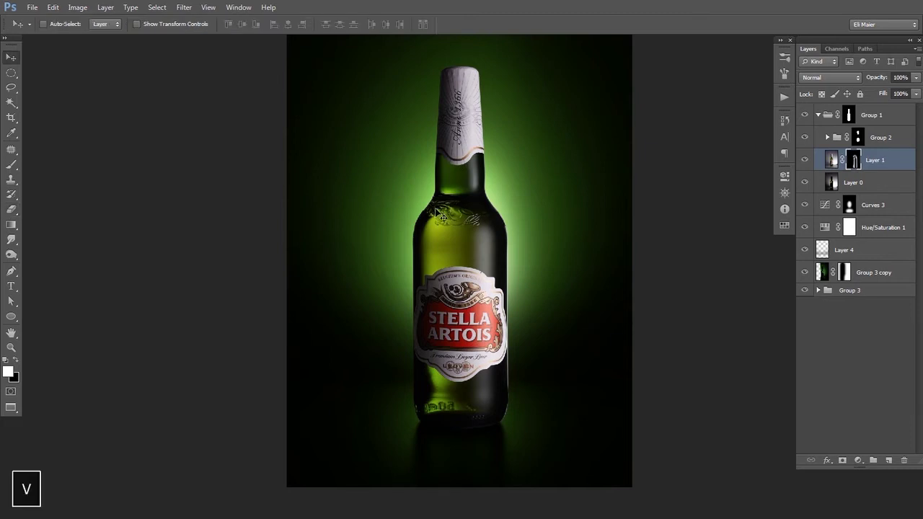
Step: Add a Curves adjustment above Layer 1 and clip it to that layer
{"action": "key", "text": "space"}
{"action": "left_click_drag", "start_coordinate": [502, 276], "coordinate": [490, 287]}
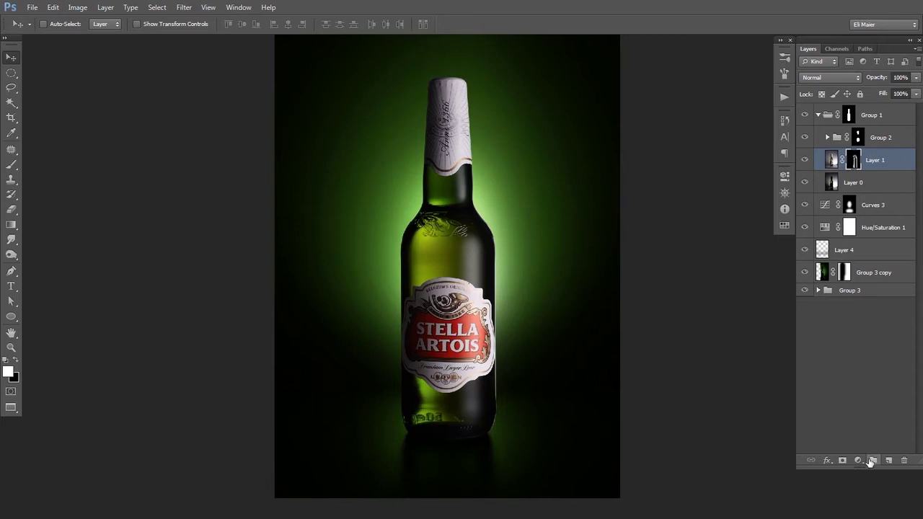
{"action": "left_click", "coordinate": [858, 460]}
{"action": "left_click", "coordinate": [839, 276]}
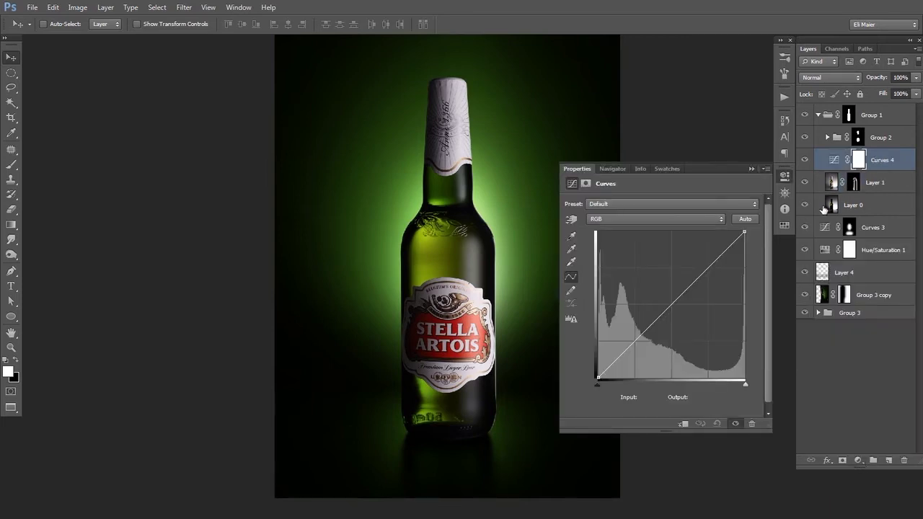
{"action": "left_click", "coordinate": [838, 170], "text": "alt"}
Step: Lower the midtones of the Red and Blue channels in the clipped Curves, bringing Blue to about input 151, output 95
{"action": "left_click", "coordinate": [652, 220]}
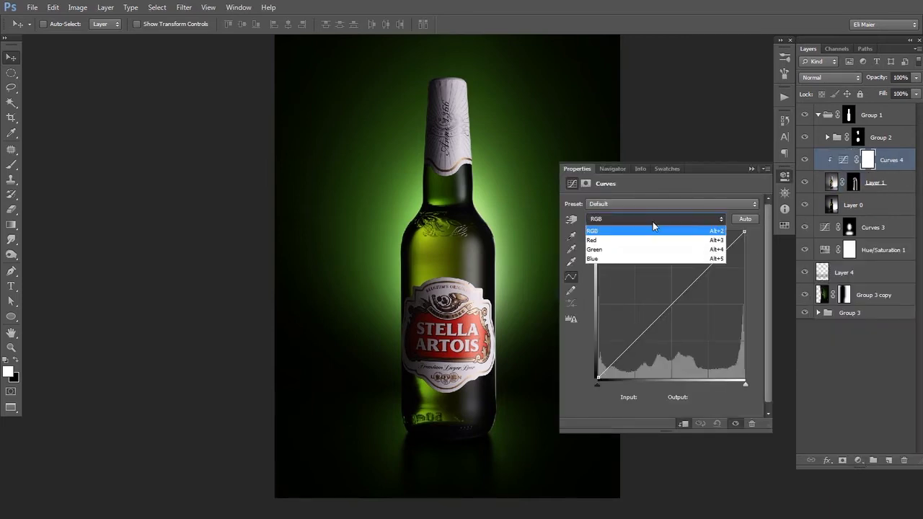
{"action": "left_click", "coordinate": [633, 241]}
{"action": "left_click_drag", "start_coordinate": [671, 307], "coordinate": [684, 324]}
{"action": "left_click", "coordinate": [655, 220]}
{"action": "left_click", "coordinate": [628, 246]}
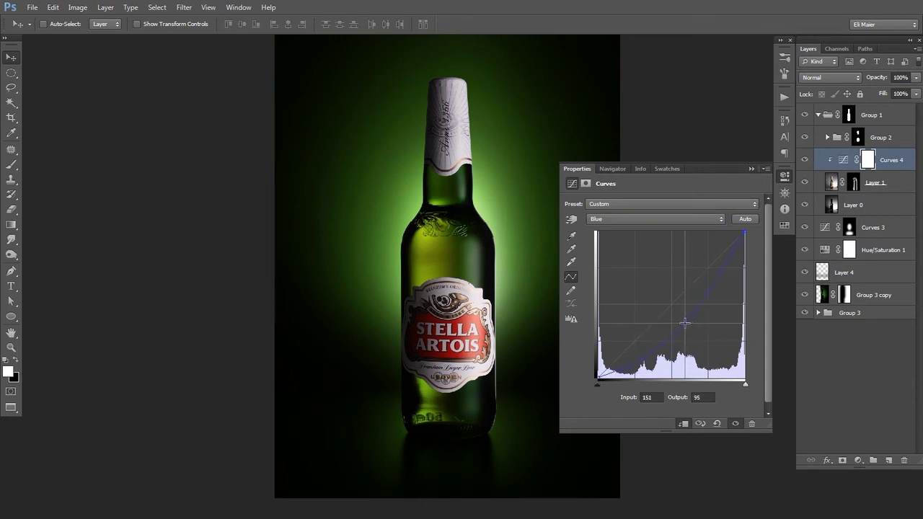
{"action": "left_click", "coordinate": [629, 219]}
{"action": "left_click", "coordinate": [623, 249]}
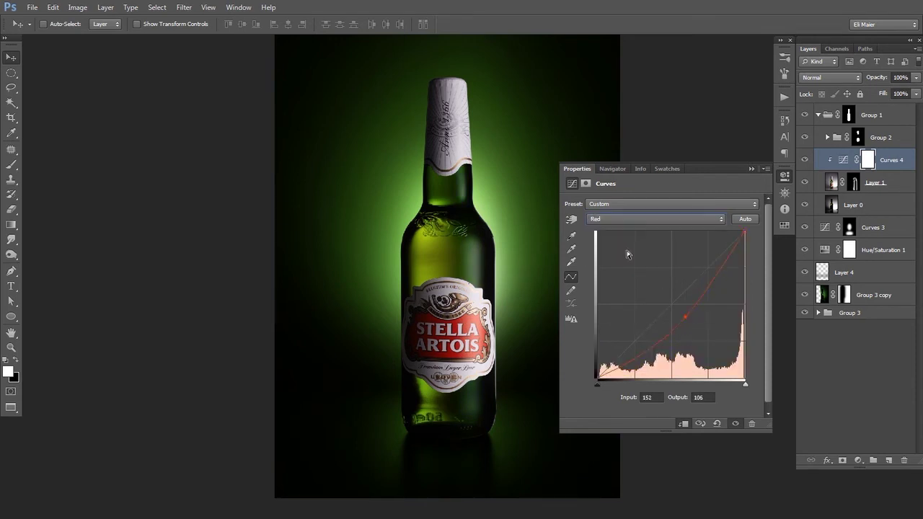
{"action": "left_click_drag", "start_coordinate": [680, 318], "coordinate": [678, 311]}
{"action": "left_click", "coordinate": [583, 170]}
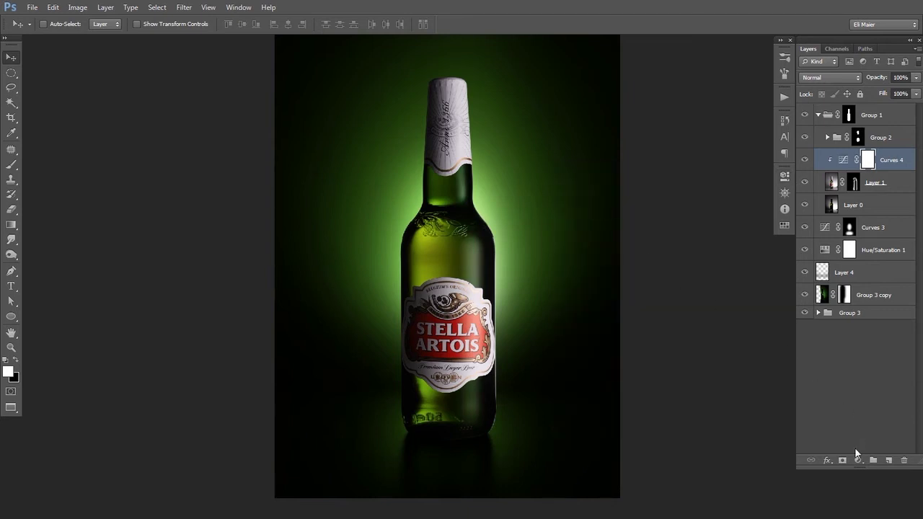
Step: Add a second Curves adjustment clipped to Layer 1 and pull its white point inward to brighten the highlights
{"action": "left_click", "coordinate": [858, 460]}
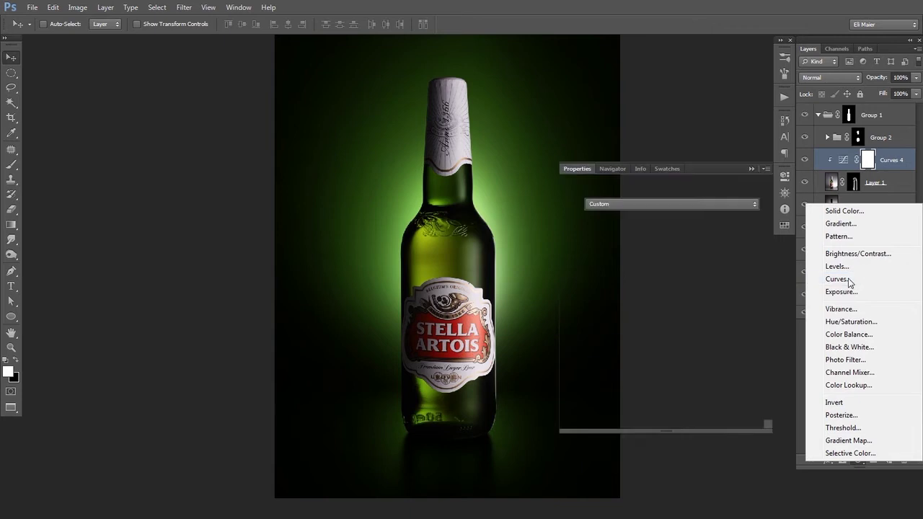
{"action": "left_click", "coordinate": [837, 279]}
{"action": "left_click_drag", "start_coordinate": [745, 232], "coordinate": [696, 214]}
{"action": "left_click", "coordinate": [589, 173]}
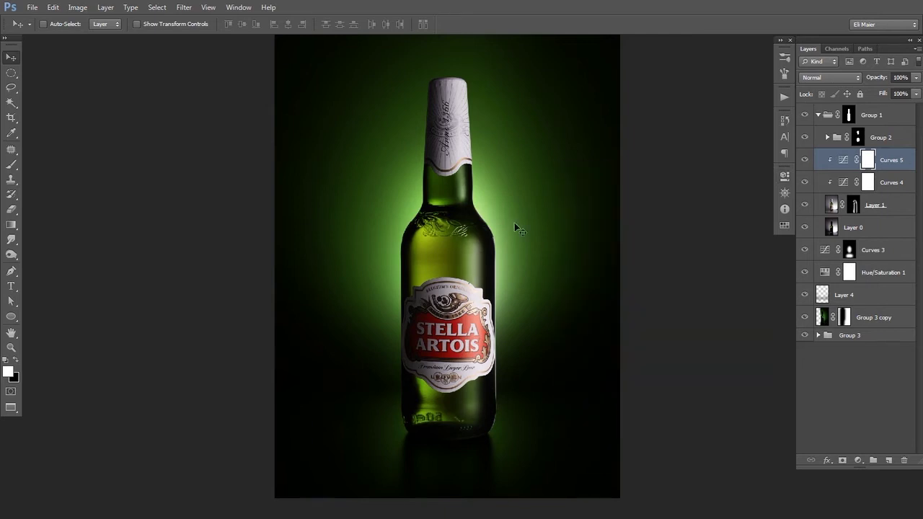
Step: Touch up the Layer 1 mask with a 500 px eraser, undo the unwanted stroke, and compare the image with the layer hidden and shown
{"action": "left_click", "coordinate": [444, 243], "text": "ctrl+alt"}
{"action": "left_click_drag", "start_coordinate": [455, 258], "coordinate": [463, 230]}
{"action": "left_click", "coordinate": [454, 238], "text": "ctrl"}
{"action": "left_click", "coordinate": [806, 208]}
{"action": "left_click", "coordinate": [805, 209]}
{"action": "left_click", "coordinate": [854, 206]}
{"action": "key", "text": "e"}
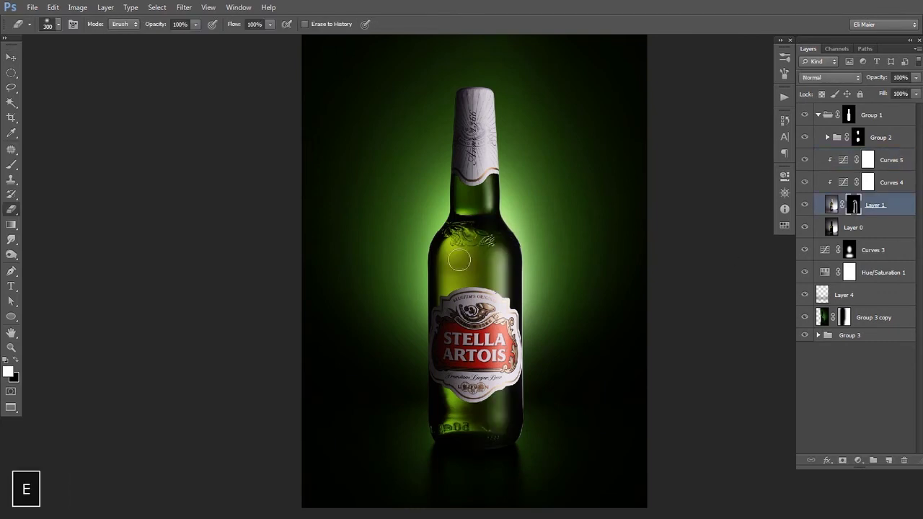
{"action": "key", "text": "bracketright"}
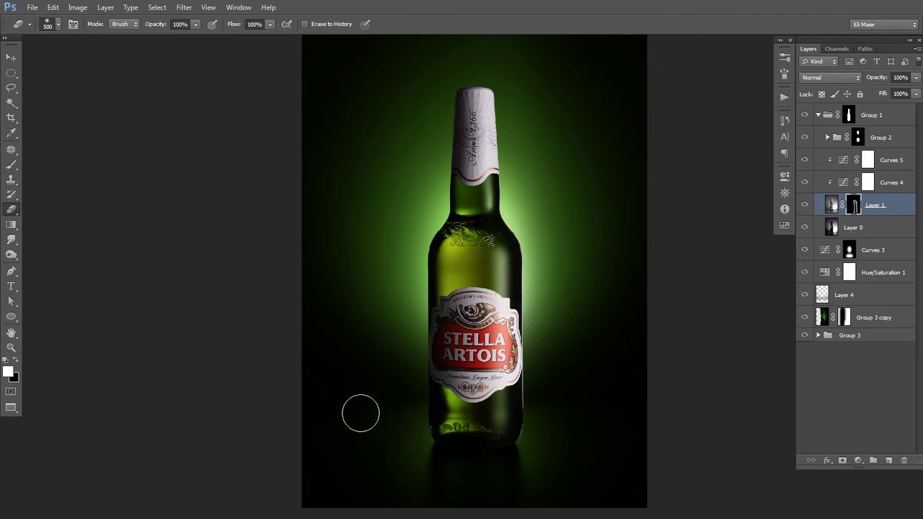
{"action": "key", "text": "ctrl+z"}
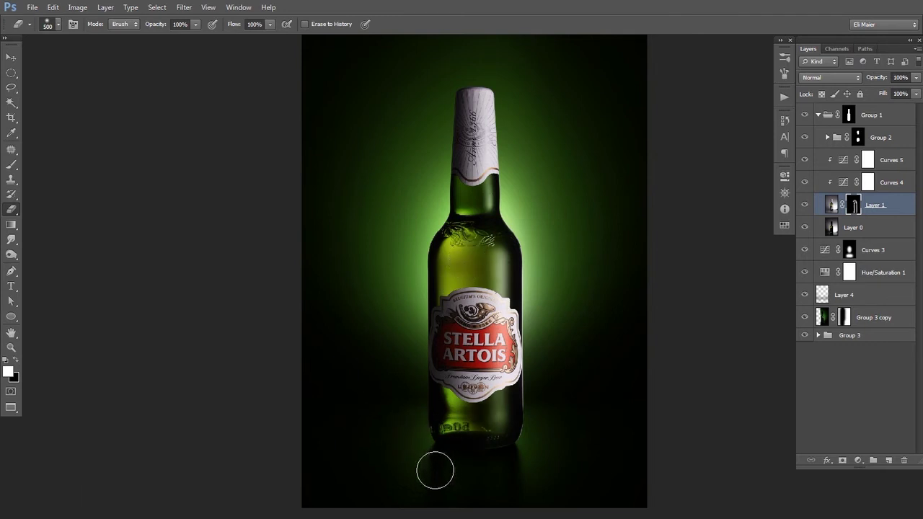
{"action": "key", "text": "v"}
{"action": "left_click", "coordinate": [804, 206]}
{"action": "left_click", "coordinate": [804, 207]}
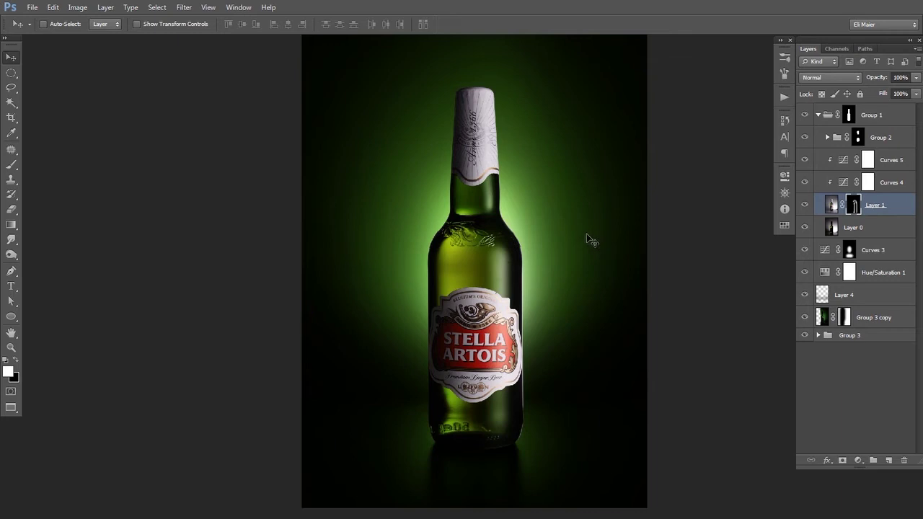
Step: Add a Curves adjustment directly above Layer 0, pulling the white point inward and raising the midtones to input 99, output 130
{"action": "left_click", "coordinate": [840, 233]}
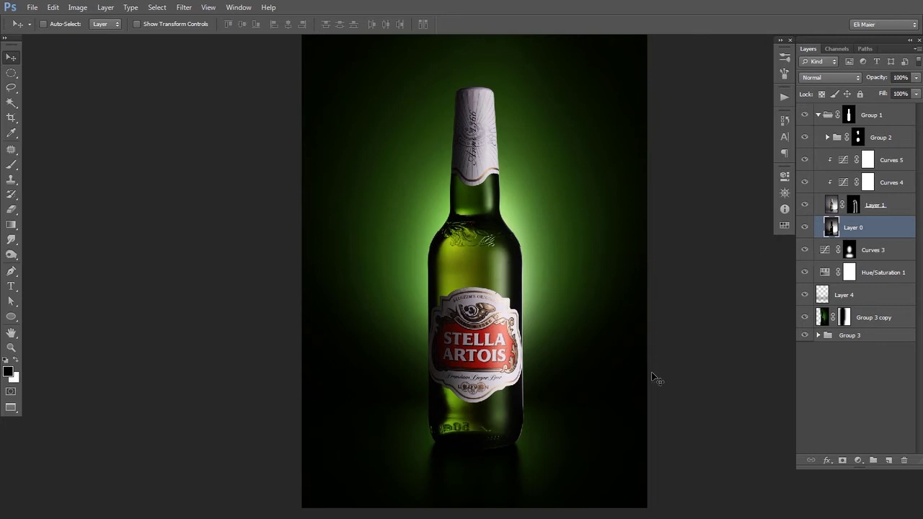
{"action": "left_click", "coordinate": [859, 460]}
{"action": "left_click", "coordinate": [818, 280]}
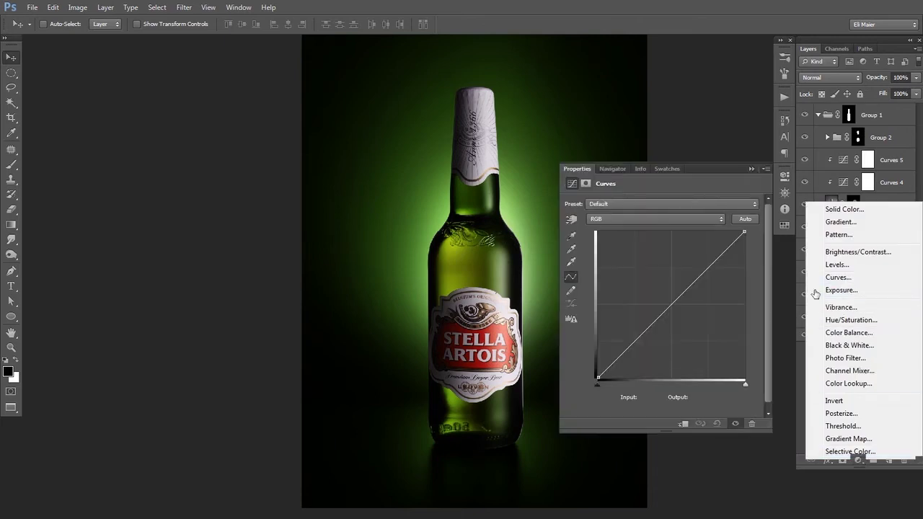
{"action": "left_click_drag", "start_coordinate": [740, 238], "coordinate": [719, 225]}
{"action": "left_click_drag", "start_coordinate": [660, 305], "coordinate": [656, 302]}
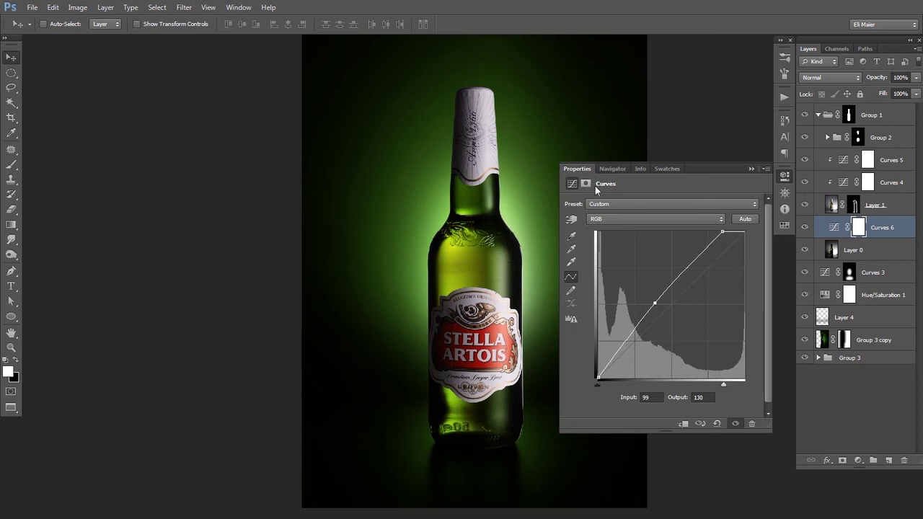
{"action": "left_click", "coordinate": [582, 170]}
Step: Fill the new Curves mask with black and paint the brightening back in over the glass above the label and at the neck
{"action": "key", "text": "alt+BackSpace"}
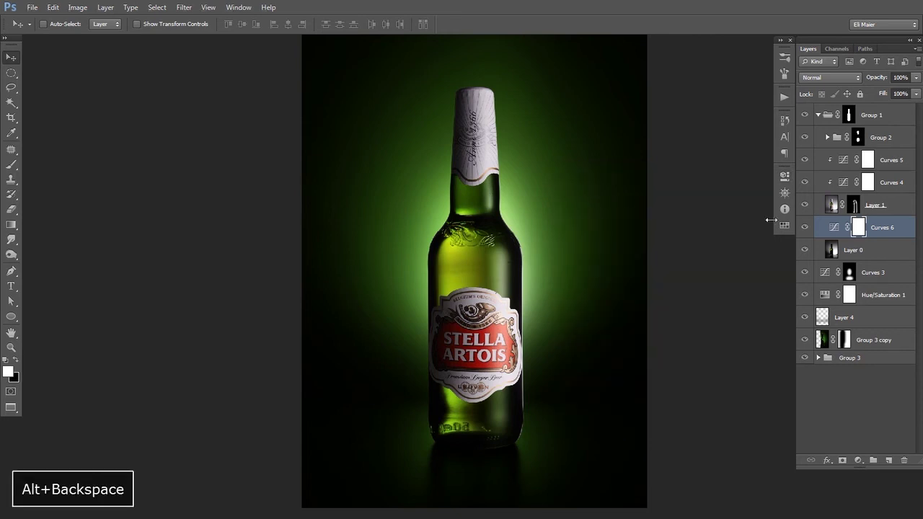
{"action": "key", "text": "ctrl+BackSpace"}
{"action": "key", "text": "e"}
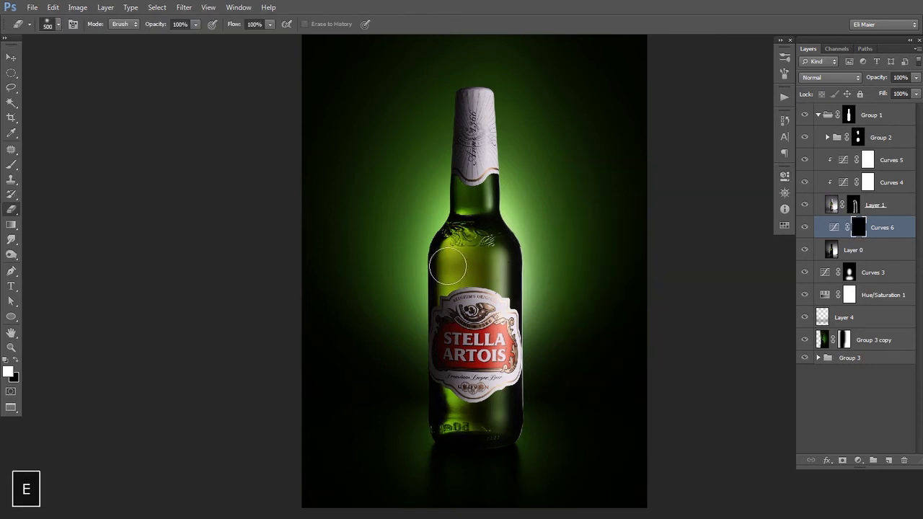
{"action": "key", "text": "x"}
{"action": "mouse_move", "coordinate": [461, 249]}
{"action": "left_mouse_down"}
{"action": "mouse_move", "coordinate": [445, 303]}
{"action": "mouse_move", "coordinate": [443, 375]}
{"action": "mouse_move", "coordinate": [460, 317]}
{"action": "left_mouse_up"}
{"action": "key", "text": "x"}
{"action": "key", "text": "x"}
{"action": "key", "text": "bracketleft"}
{"action": "left_click_drag", "start_coordinate": [467, 202], "coordinate": [467, 220]}
Step: Strengthen the Curves 6 brightening by moving its white point further inward and setting the midpoint to input 95, output 132
{"action": "double_click", "coordinate": [830, 231]}
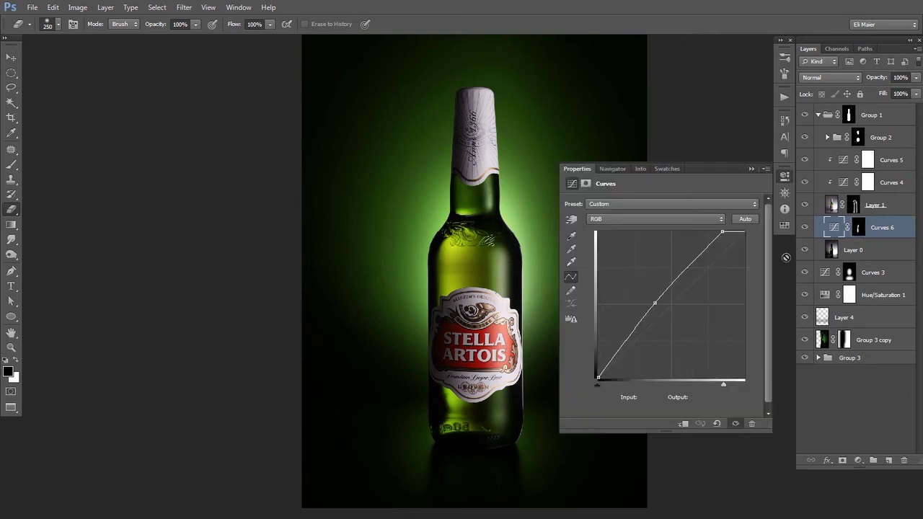
{"action": "left_click_drag", "start_coordinate": [721, 232], "coordinate": [707, 231]}
{"action": "left_click", "coordinate": [652, 303]}
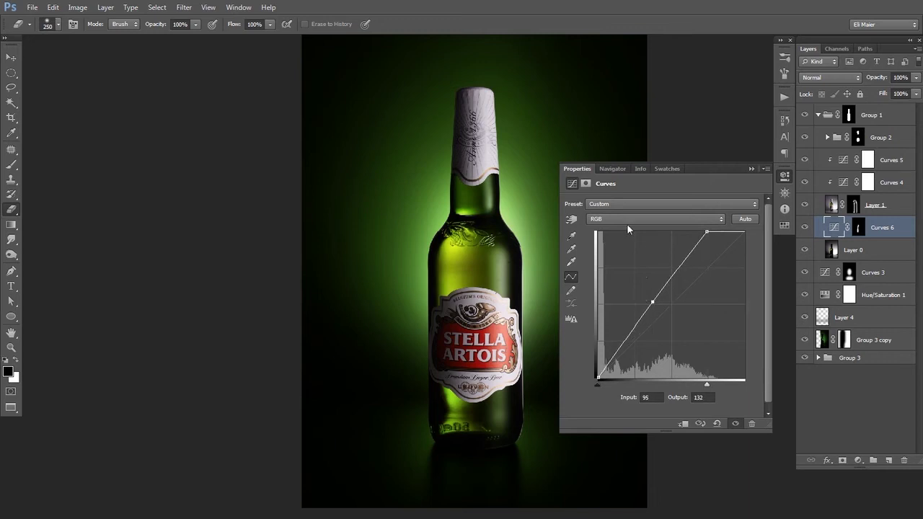
{"action": "key", "text": "v"}
{"action": "left_click", "coordinate": [804, 228]}
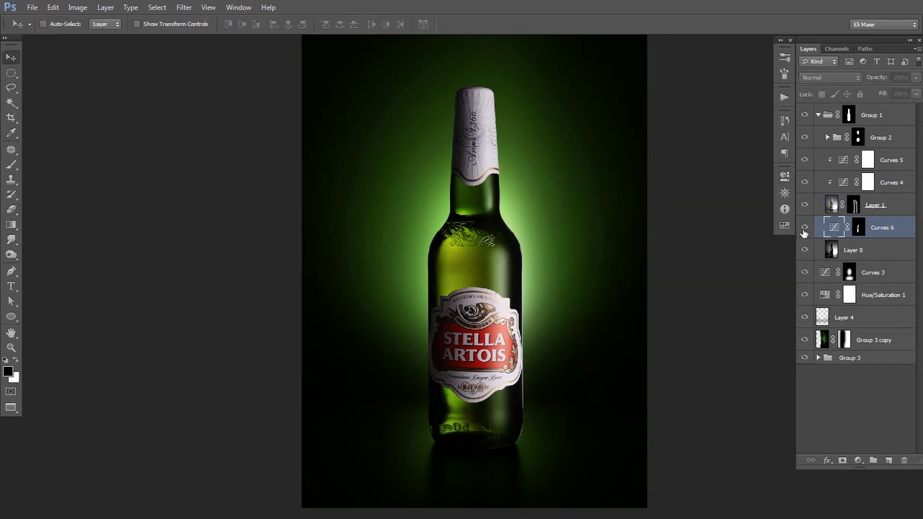
Step: Review the whole bottle, and examine the label, shoulder and right glass edge up close
{"action": "key", "text": "ctrl+alt+minus"}
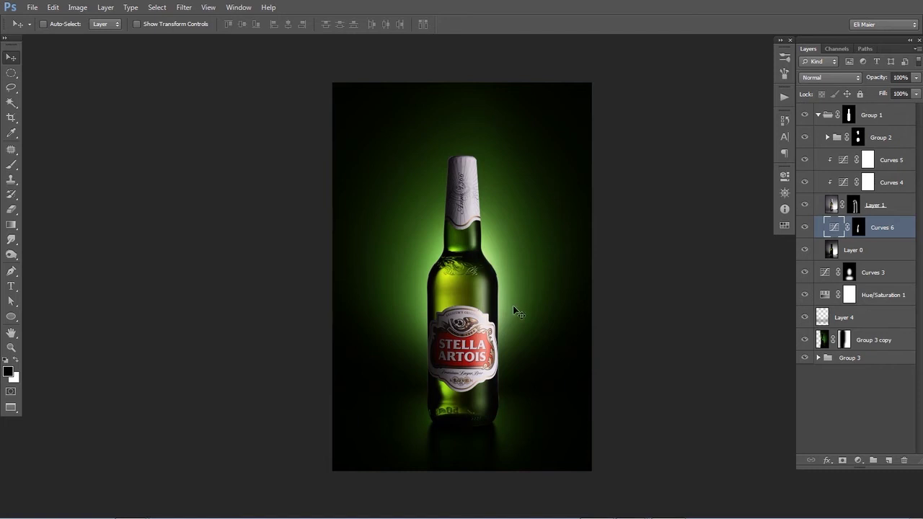
{"action": "key", "text": "space"}
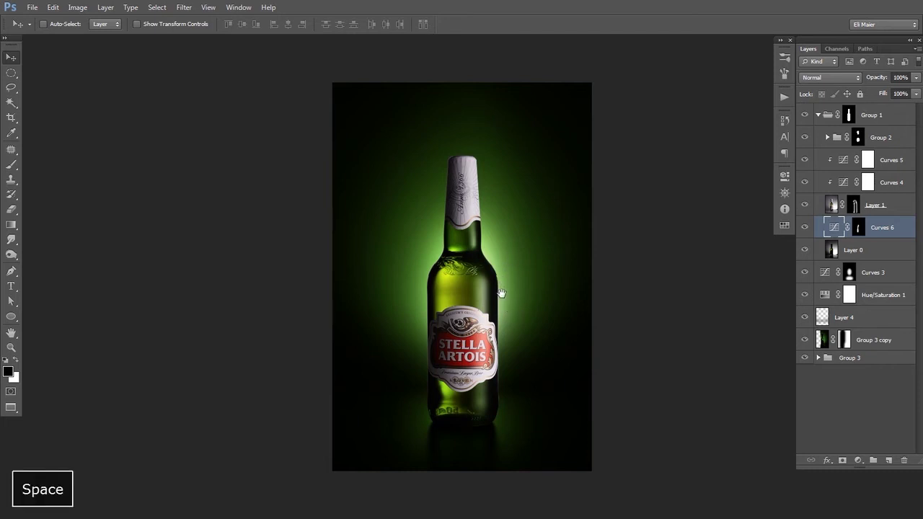
{"action": "left_click_drag", "start_coordinate": [497, 305], "coordinate": [502, 262]}
{"action": "left_click", "coordinate": [484, 346], "text": "ctrl"}
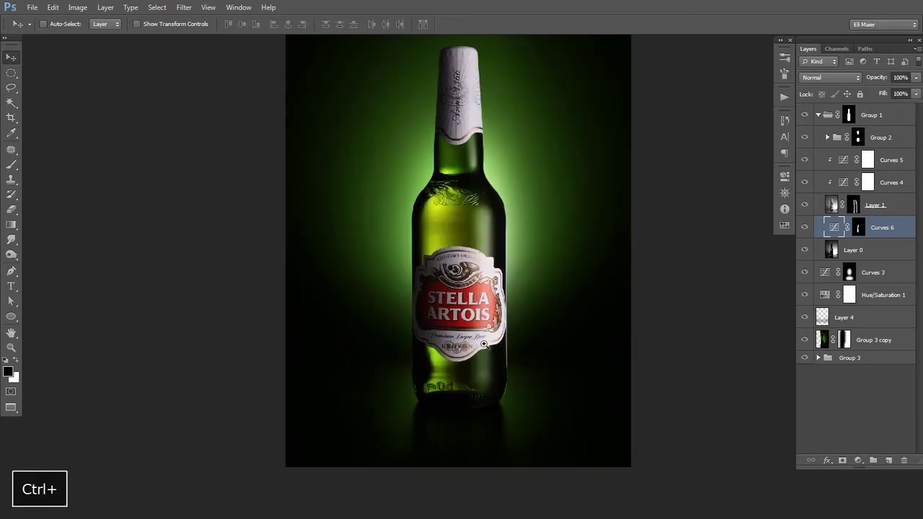
{"action": "left_click", "coordinate": [483, 353], "text": "ctrl"}
{"action": "left_click", "coordinate": [495, 352], "text": "ctrl"}
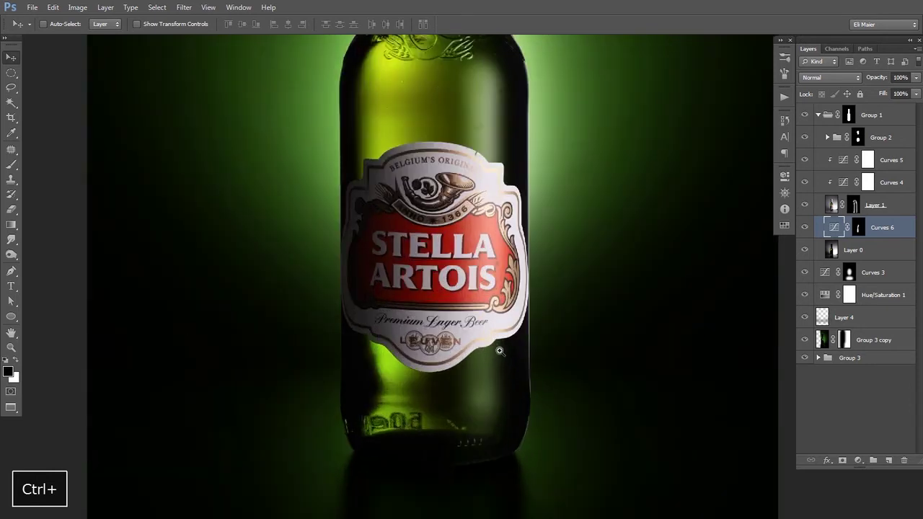
{"action": "left_click", "coordinate": [516, 347], "text": "ctrl"}
{"action": "left_click", "coordinate": [513, 343], "text": "ctrl"}
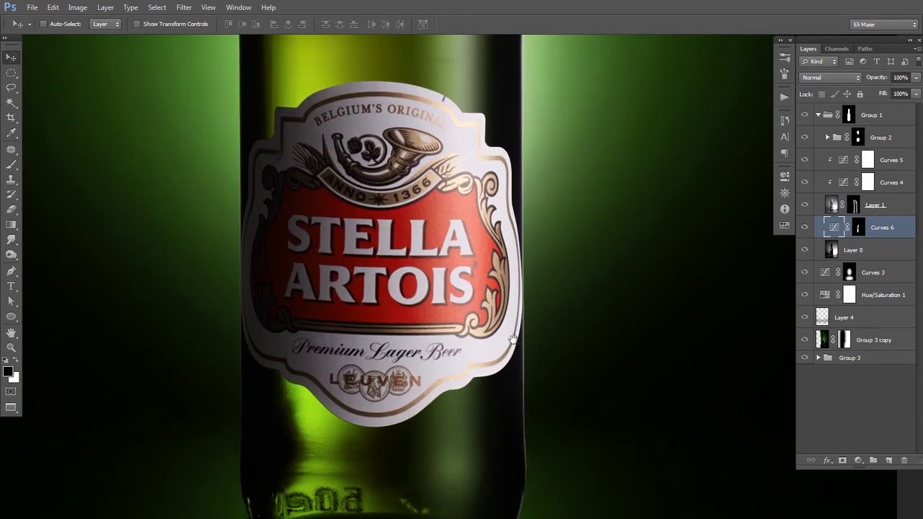
{"action": "key", "text": "i"}
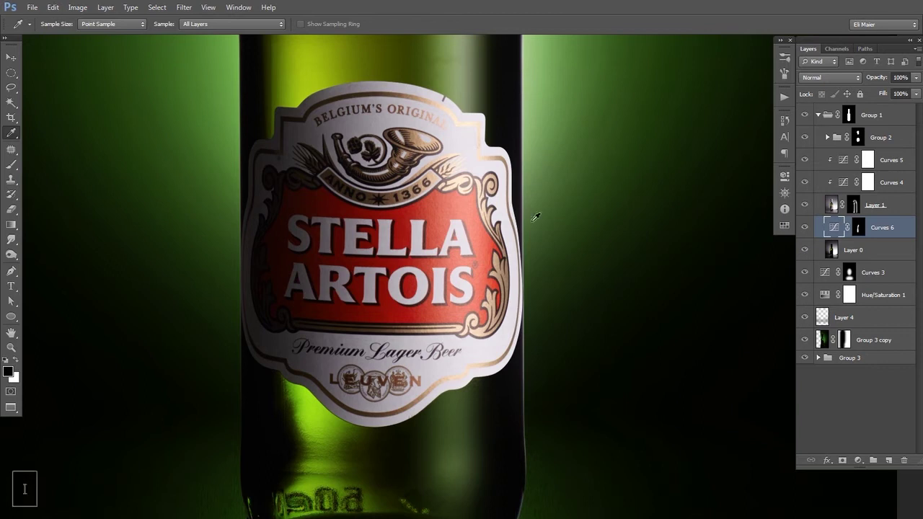
{"action": "key", "text": "space"}
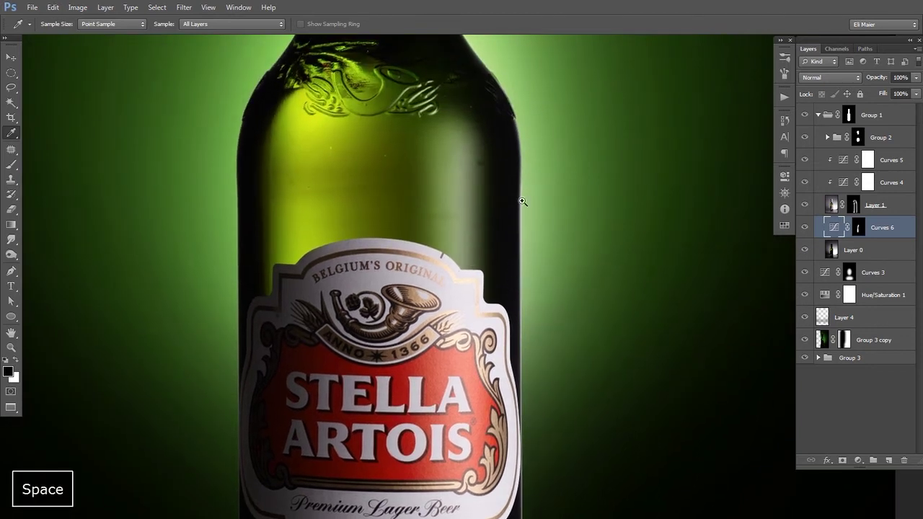
Step: Add a new empty layer directly above Curves 5 inside Group 1 for cleaning up the glass edges
{"action": "left_click", "coordinate": [511, 243], "text": "ctrl"}
{"action": "left_click", "coordinate": [512, 236], "text": "ctrl"}
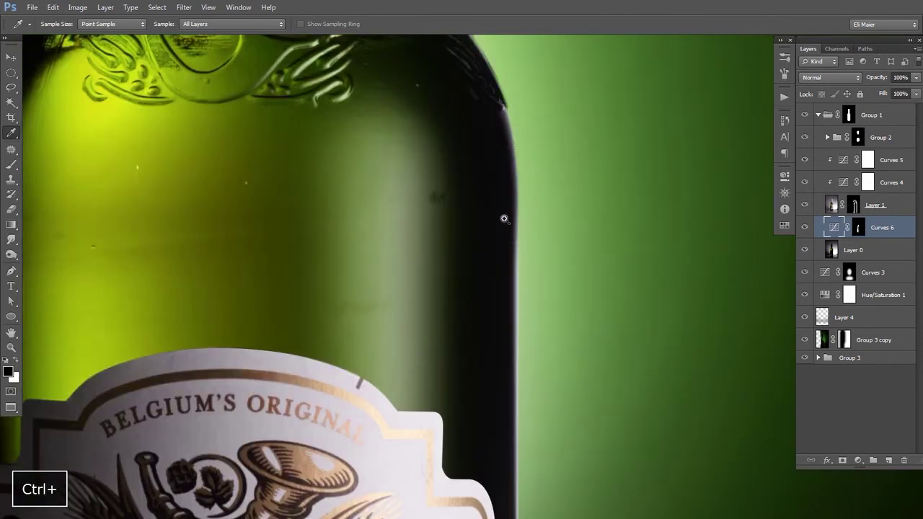
{"action": "left_click_drag", "start_coordinate": [512, 234], "coordinate": [497, 325]}
{"action": "left_click_drag", "start_coordinate": [474, 206], "coordinate": [467, 155]}
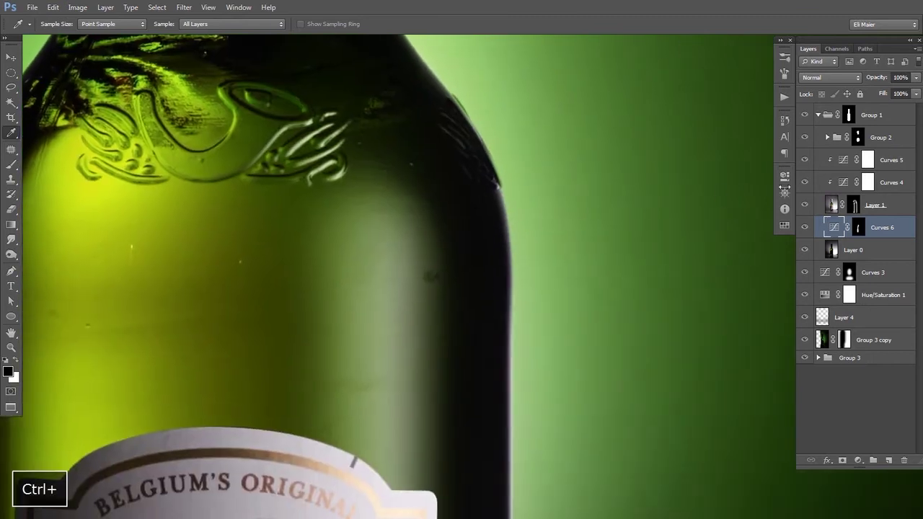
{"action": "left_click", "coordinate": [880, 140]}
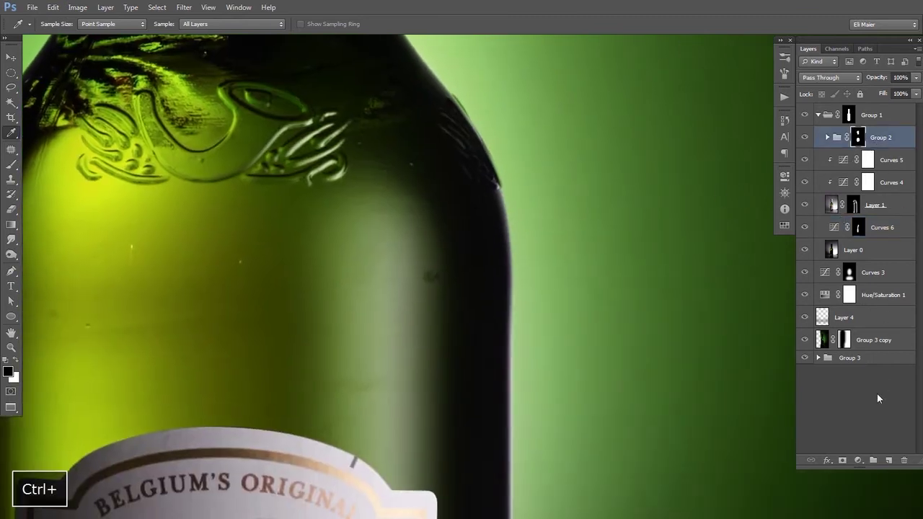
{"action": "left_click", "coordinate": [882, 162]}
{"action": "left_click", "coordinate": [889, 461]}
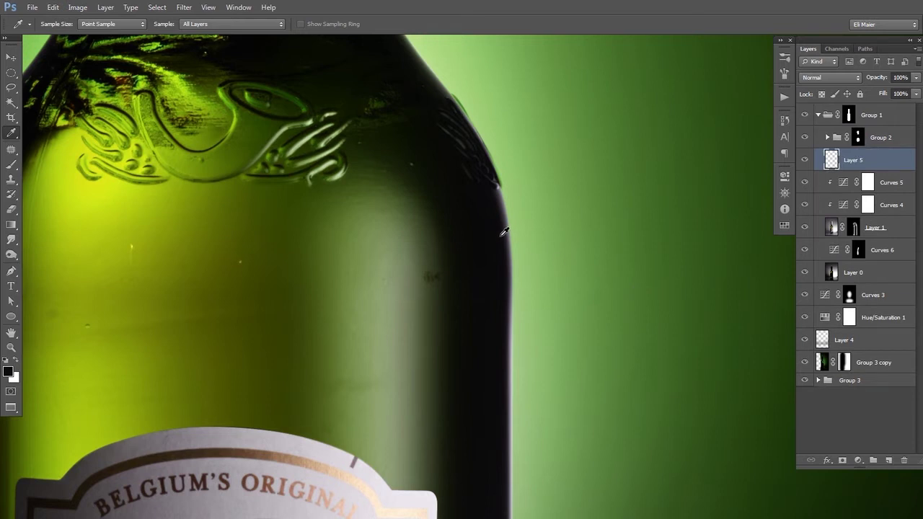
Step: Paint over the light rim on the bottle's right edge below the shoulder with a 60 px black brush at 50% opacity
{"action": "key", "text": "b"}
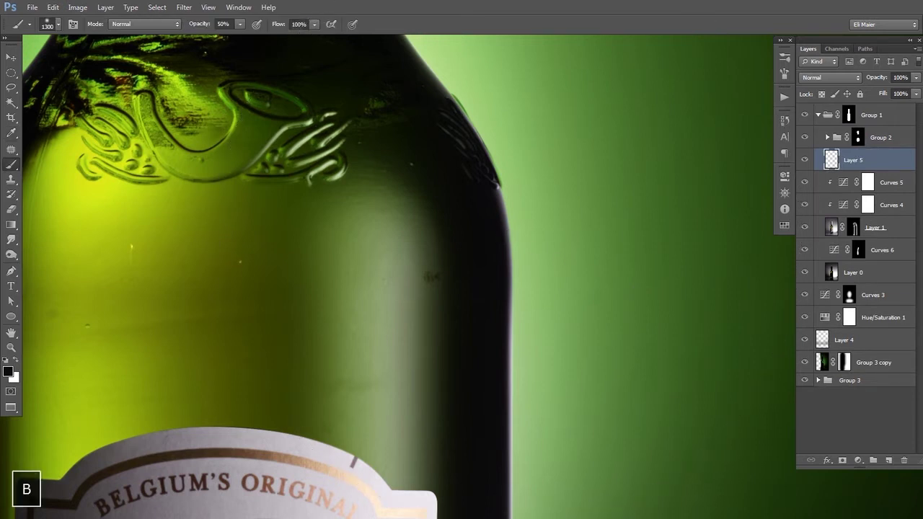
{"action": "key", "text": "bracketleft"}
{"action": "key", "text": "bracketleft"}
{"action": "key", "text": "bracketleft"}
{"action": "key", "text": "bracketleft"}
{"action": "key", "text": "bracketleft"}
{"action": "key", "text": "bracketleft"}
{"action": "key", "text": "bracketleft"}
{"action": "key", "text": "bracketleft"}
{"action": "key", "text": "bracketleft"}
{"action": "key", "text": "bracketleft"}
{"action": "key", "text": "bracketleft"}
{"action": "key", "text": "bracketleft"}
{"action": "key", "text": "bracketleft"}
{"action": "key", "text": "bracketleft"}
{"action": "key", "text": "bracketleft"}
{"action": "key", "text": "bracketleft"}
{"action": "key", "text": "bracketleft"}
{"action": "key", "text": "bracketleft"}
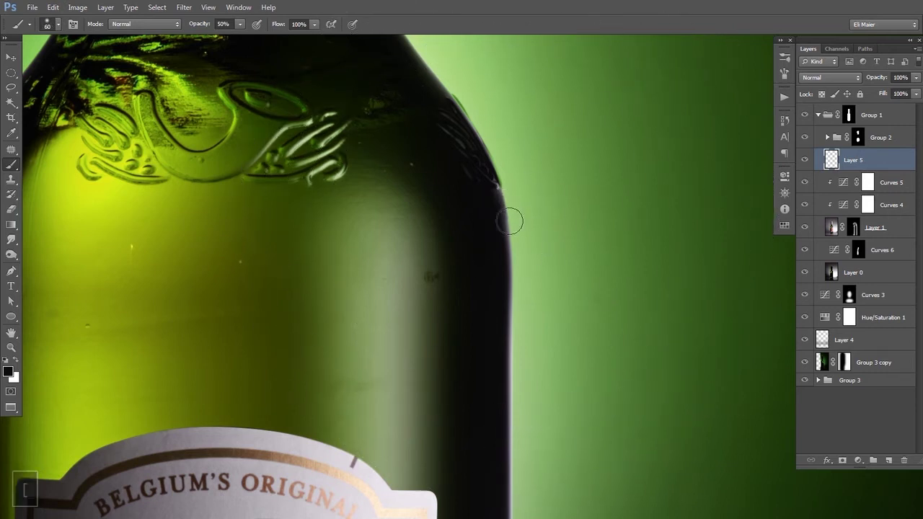
{"action": "mouse_move", "coordinate": [523, 295]}
{"action": "left_mouse_down"}
{"action": "mouse_move", "coordinate": [522, 177]}
{"action": "mouse_move", "coordinate": [514, 250]}
{"action": "mouse_move", "coordinate": [526, 414]}
{"action": "left_mouse_up"}
{"action": "left_click_drag", "start_coordinate": [531, 269], "coordinate": [531, 194]}
{"action": "left_click_drag", "start_coordinate": [515, 146], "coordinate": [518, 383]}
{"action": "left_click_drag", "start_coordinate": [529, 185], "coordinate": [523, 339]}
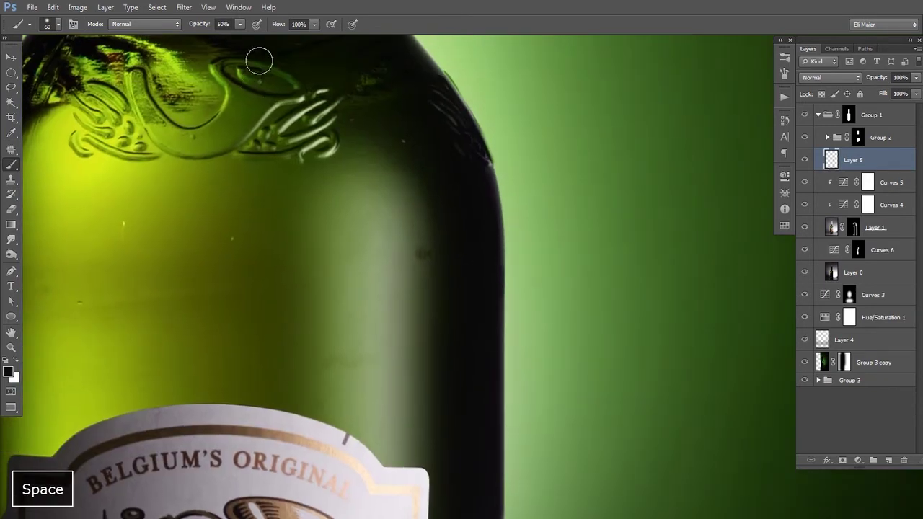
Step: Raise the brush opacity to 100% and paint the right glass edge black from the shoulder down towards the base
{"action": "left_click", "coordinate": [240, 24]}
{"action": "left_click_drag", "start_coordinate": [244, 34], "coordinate": [271, 36]}
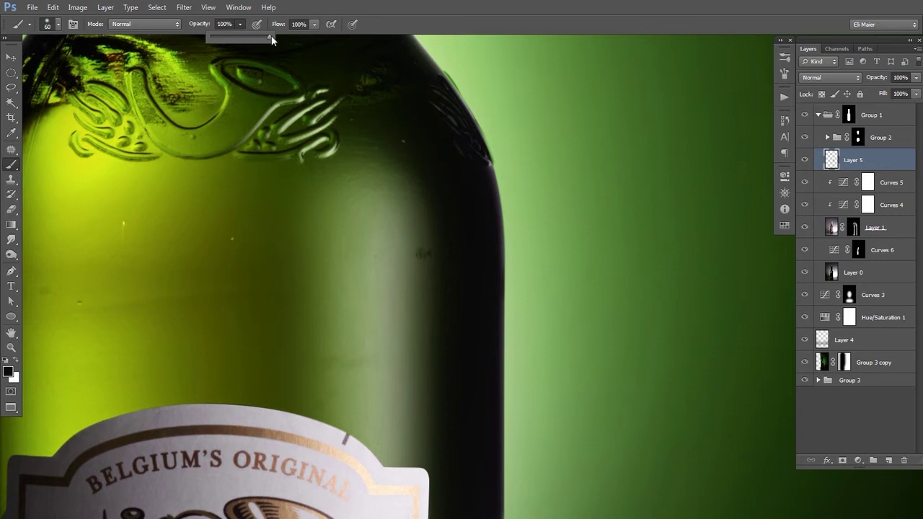
{"action": "left_click", "coordinate": [374, 18]}
{"action": "mouse_move", "coordinate": [497, 205]}
{"action": "left_mouse_down"}
{"action": "mouse_move", "coordinate": [497, 364]}
{"action": "mouse_move", "coordinate": [512, 222]}
{"action": "mouse_move", "coordinate": [498, 410]}
{"action": "left_mouse_up"}
{"action": "mouse_move", "coordinate": [497, 409]}
{"action": "left_mouse_down"}
{"action": "mouse_move", "coordinate": [536, 219]}
{"action": "mouse_move", "coordinate": [508, 433]}
{"action": "left_mouse_up"}
{"action": "mouse_move", "coordinate": [553, 375]}
{"action": "left_mouse_down"}
{"action": "mouse_move", "coordinate": [521, 313]}
{"action": "mouse_move", "coordinate": [524, 435]}
{"action": "mouse_move", "coordinate": [534, 177]}
{"action": "mouse_move", "coordinate": [529, 411]}
{"action": "left_mouse_up"}
{"action": "left_click_drag", "start_coordinate": [554, 368], "coordinate": [543, 231]}
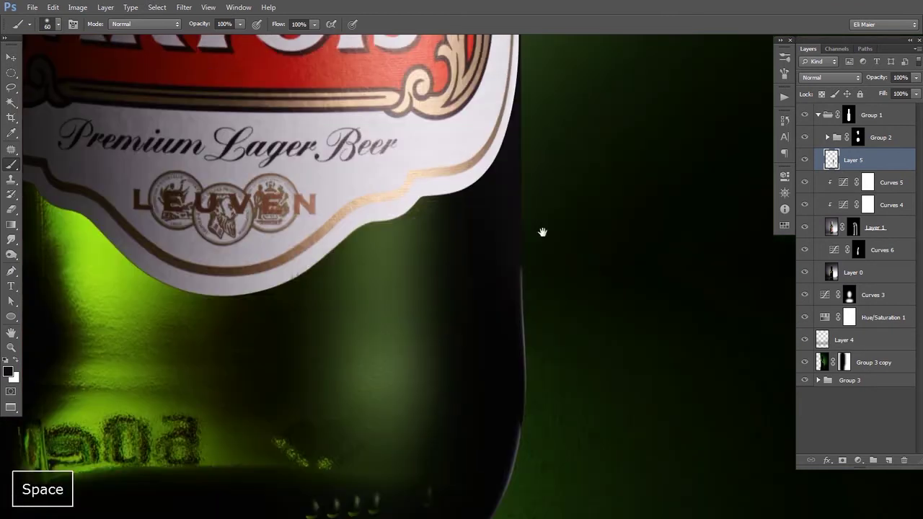
{"action": "left_click_drag", "start_coordinate": [554, 351], "coordinate": [532, 267]}
Step: Review the darkened right edge from a distance, and check the rest of the bottle from shoulder to base
{"action": "left_click", "coordinate": [531, 253], "text": "ctrl+alt"}
{"action": "left_click", "coordinate": [533, 245], "text": "ctrl+alt"}
{"action": "left_click", "coordinate": [538, 227], "text": "ctrl+alt"}
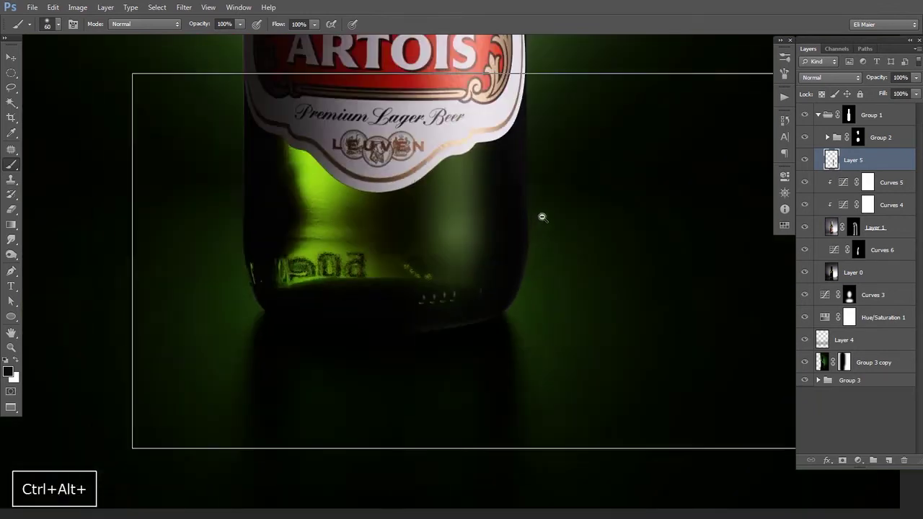
{"action": "left_click_drag", "start_coordinate": [540, 185], "coordinate": [516, 373]}
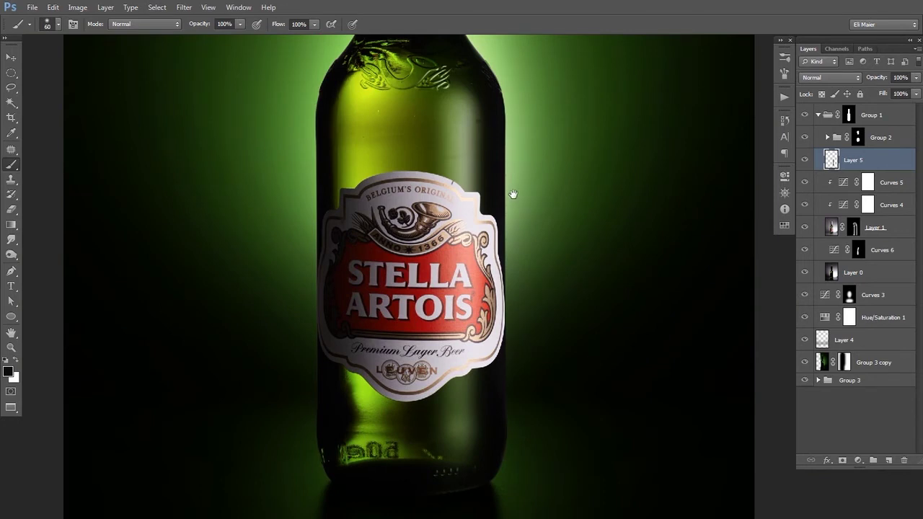
{"action": "left_click", "coordinate": [478, 251], "text": "ctrl"}
{"action": "left_click", "coordinate": [375, 253], "text": "ctrl"}
{"action": "left_click", "coordinate": [393, 292], "text": "ctrl"}
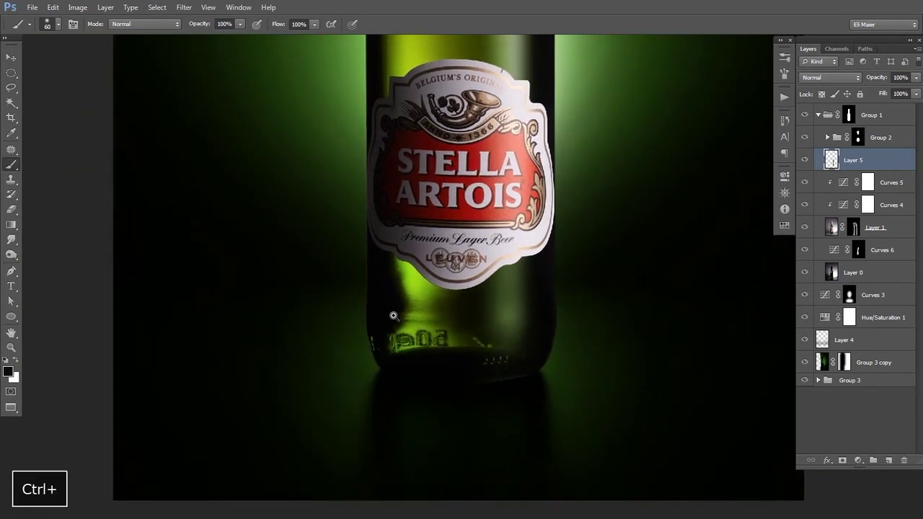
{"action": "left_click", "coordinate": [393, 315], "text": "ctrl"}
{"action": "left_click_drag", "start_coordinate": [406, 231], "coordinate": [402, 308]}
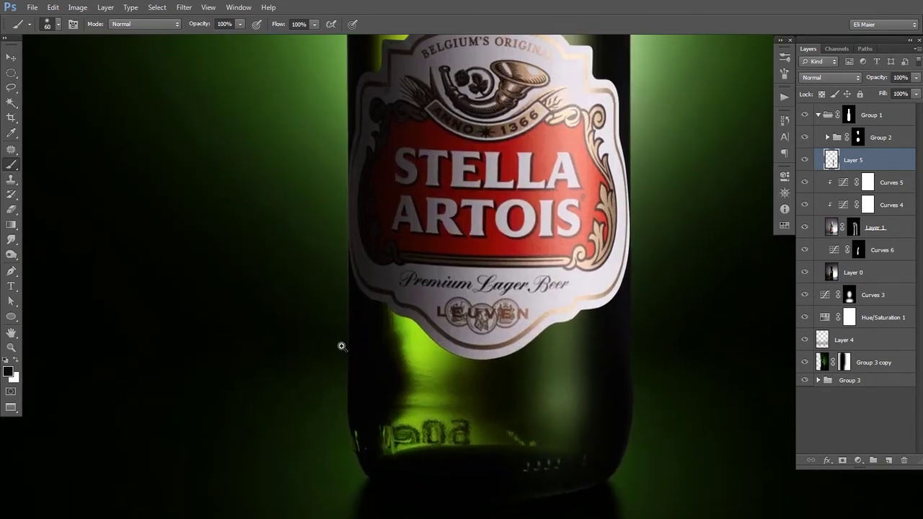
Step: Try to darken the bottle's left edge beside the label with a 50 px black brush
{"action": "left_click", "coordinate": [341, 344], "text": "ctrl"}
{"action": "left_click", "coordinate": [334, 360], "text": "ctrl"}
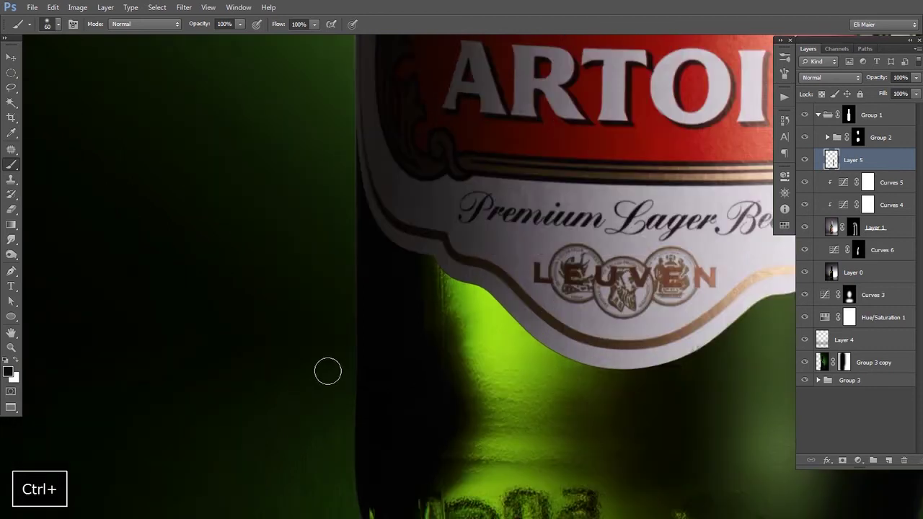
{"action": "key", "text": "bracketleft"}
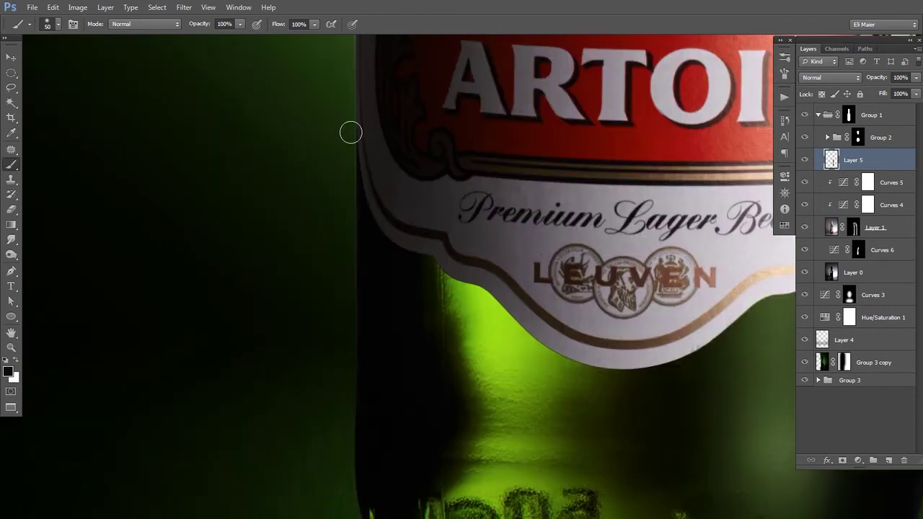
{"action": "key", "text": "ctrl+z"}
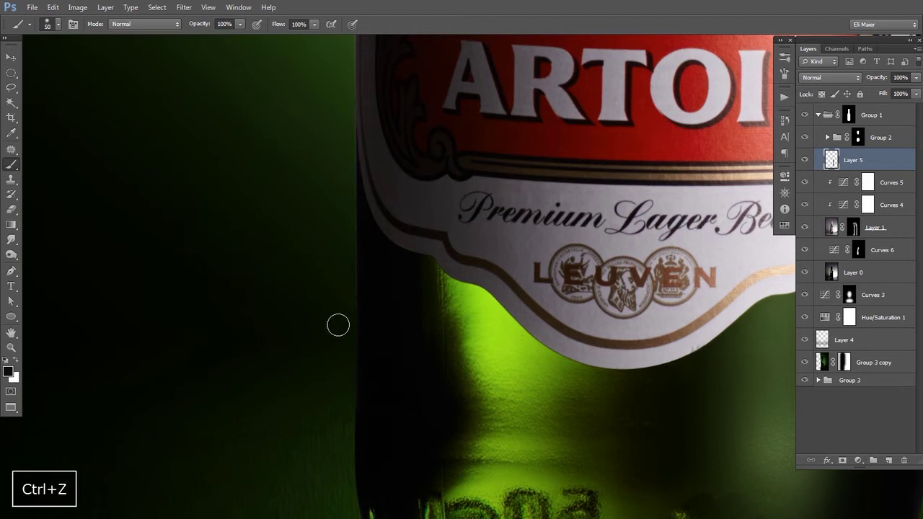
{"action": "key", "text": "i"}
{"action": "key", "text": "b"}
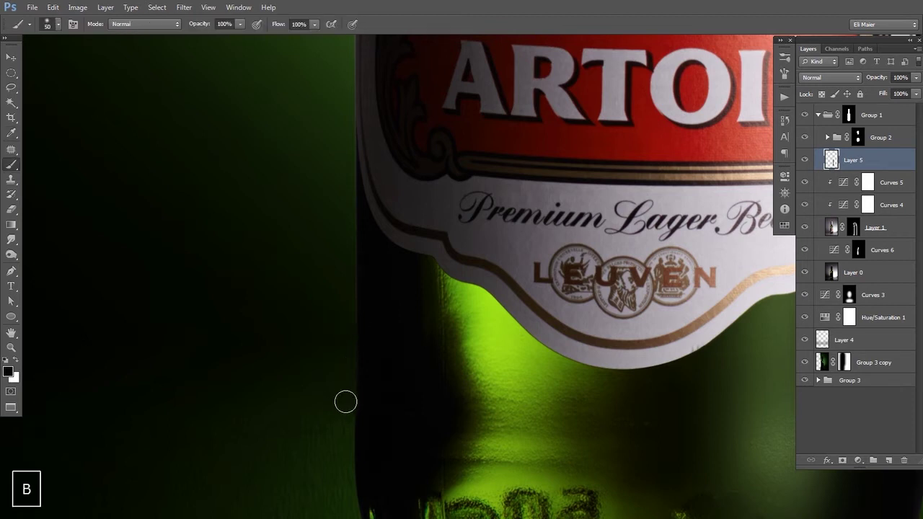
{"action": "key", "text": "space"}
{"action": "left_click_drag", "start_coordinate": [347, 101], "coordinate": [318, 294]}
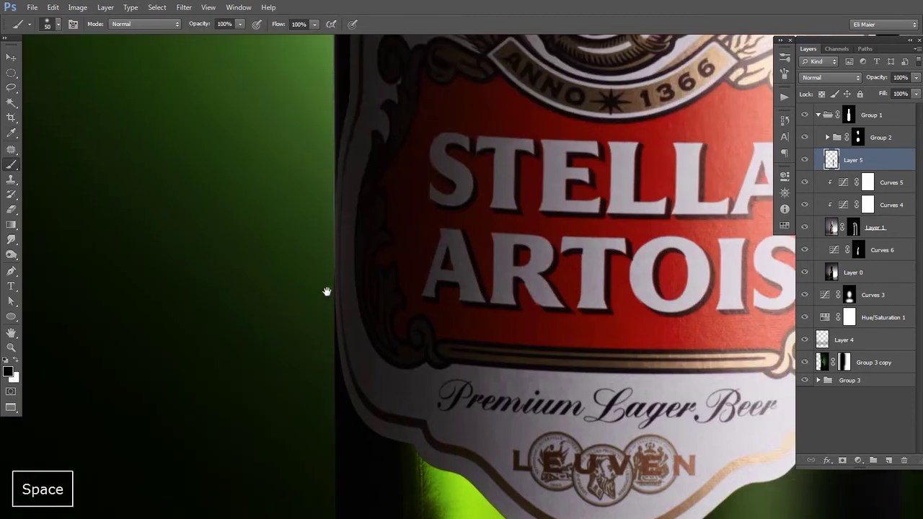
{"action": "left_click_drag", "start_coordinate": [324, 137], "coordinate": [310, 264]}
{"action": "left_click_drag", "start_coordinate": [321, 94], "coordinate": [309, 267]}
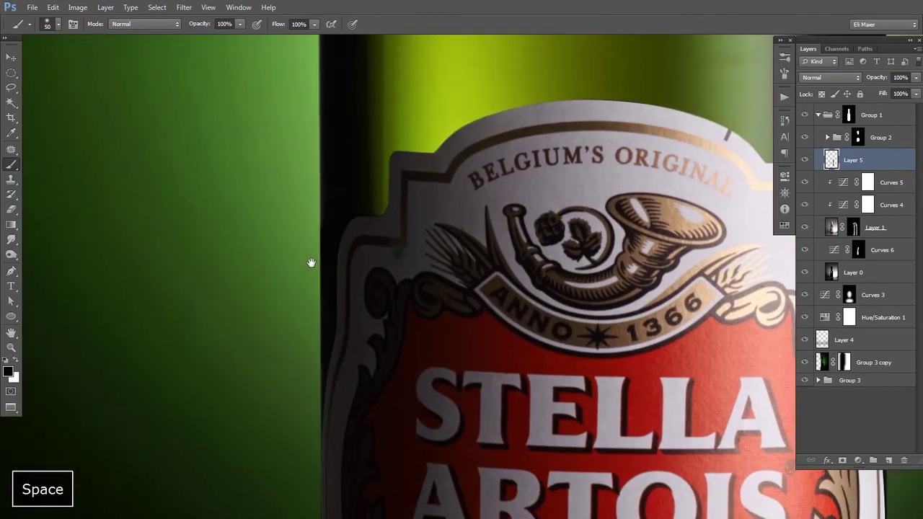
{"action": "key", "text": "ctrl+z"}
{"action": "key", "text": "ctrl+alt+z"}
Step: Enlarge the brush to 100 px and darken the bottle's left edge beside the label
{"action": "key", "text": "space"}
{"action": "left_click_drag", "start_coordinate": [379, 303], "coordinate": [350, 117]}
{"action": "key", "text": "bracketright"}
{"action": "key", "text": "bracketright"}
{"action": "key", "text": "bracketright"}
{"action": "key", "text": "bracketright"}
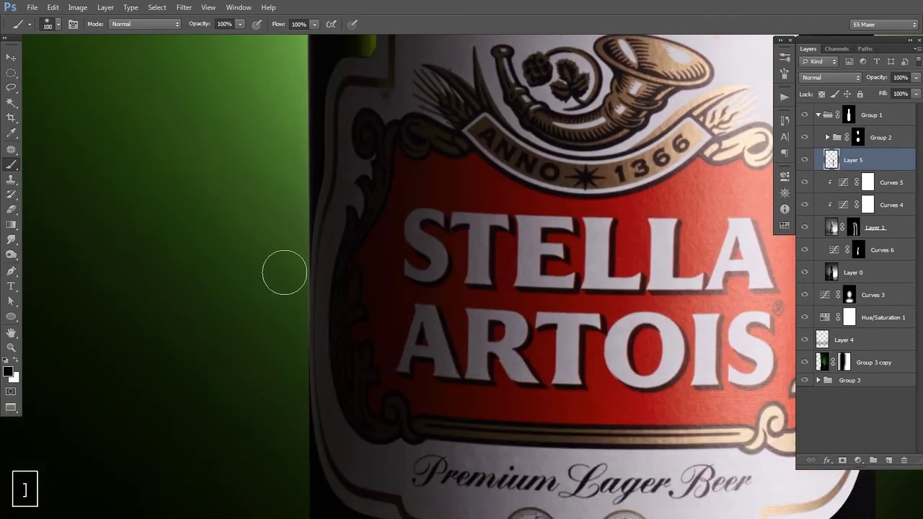
Step: Examine the neck label, and review the whole bottle down to its base and reflection
{"action": "key", "text": "space"}
{"action": "left_click_drag", "start_coordinate": [266, 153], "coordinate": [389, 239]}
{"action": "left_click_drag", "start_coordinate": [407, 147], "coordinate": [392, 305]}
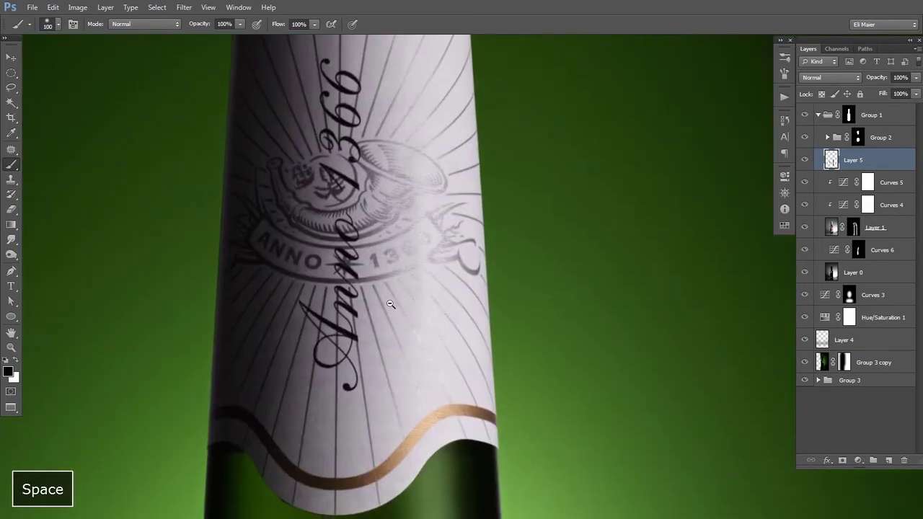
{"action": "left_click", "coordinate": [394, 307], "text": "ctrl+alt"}
{"action": "left_click", "coordinate": [399, 325], "text": "ctrl+alt"}
{"action": "left_click", "coordinate": [399, 326], "text": "ctrl+alt"}
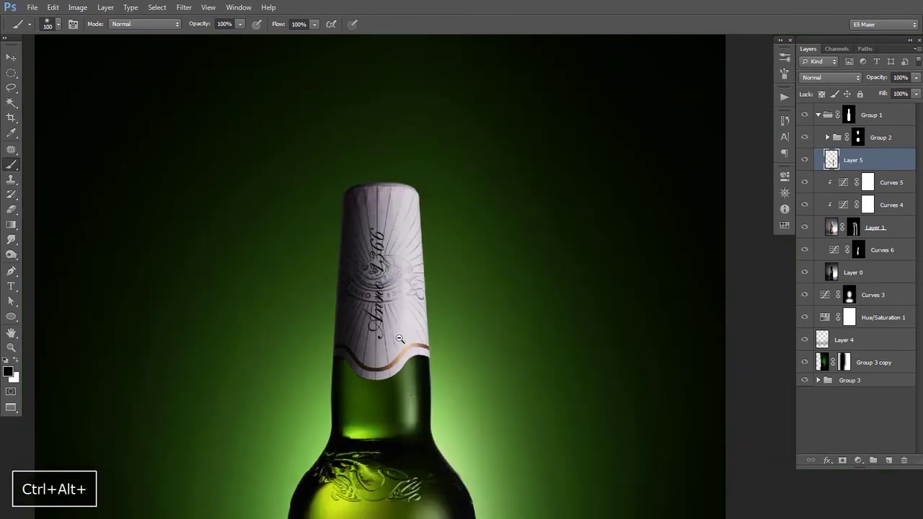
{"action": "left_click", "coordinate": [398, 326], "text": "ctrl+alt"}
{"action": "key", "text": "v"}
{"action": "key", "text": "space"}
{"action": "left_click_drag", "start_coordinate": [416, 310], "coordinate": [430, 225]}
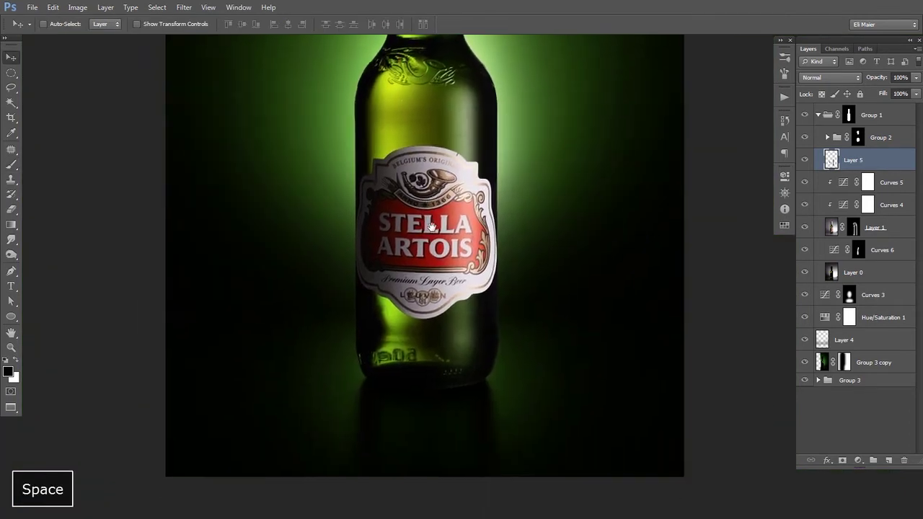
{"action": "left_click_drag", "start_coordinate": [434, 361], "coordinate": [438, 297]}
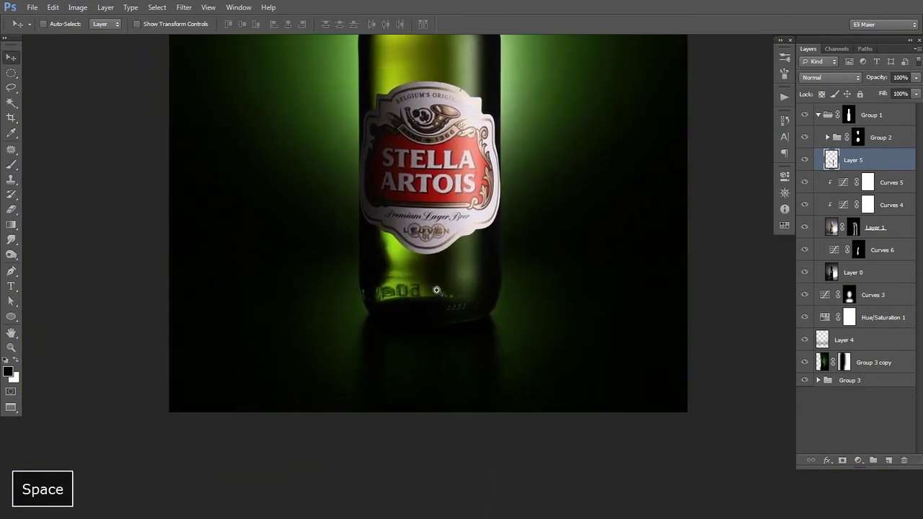
{"action": "left_click_drag", "start_coordinate": [416, 187], "coordinate": [409, 259]}
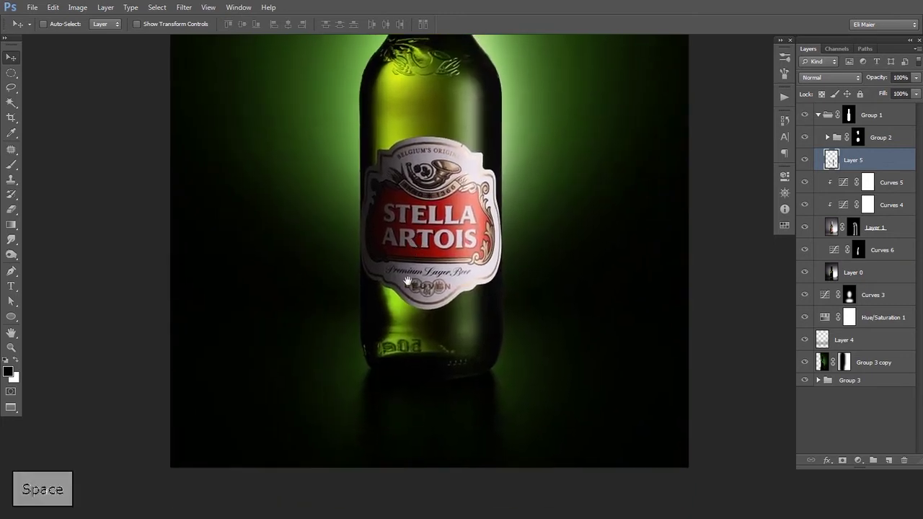
Step: Compare the glass at the bottle's base with Layer 1 and Layer 0 each hidden and shown
{"action": "key", "text": "ctrl+plus"}
{"action": "key", "text": "ctrl+plus"}
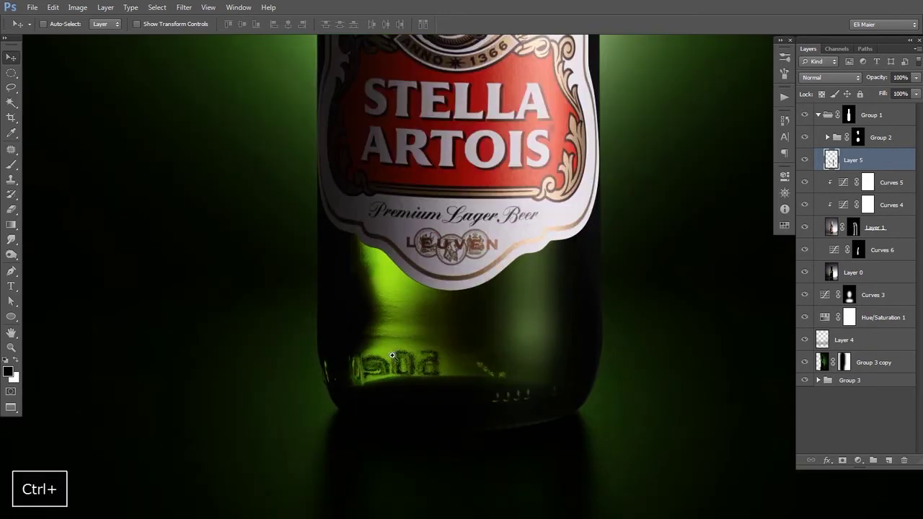
{"action": "key", "text": "ctrl+plus"}
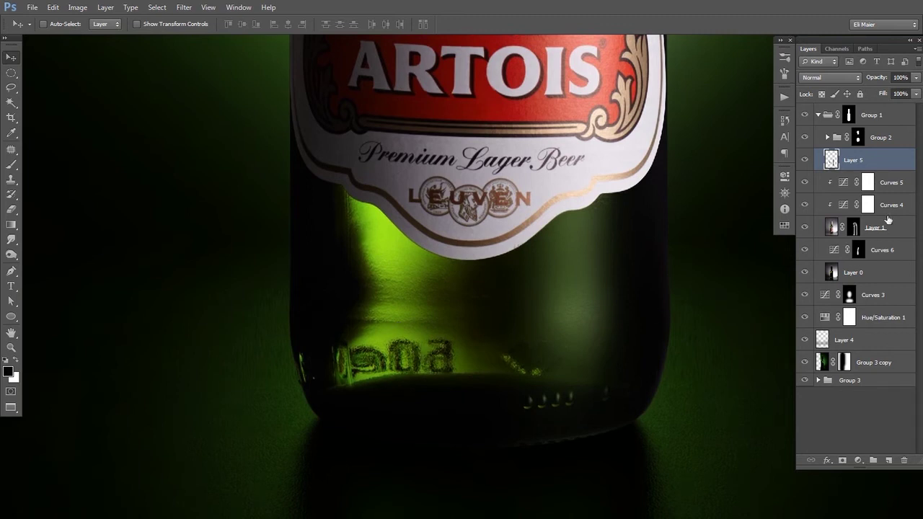
{"action": "left_click", "coordinate": [887, 189]}
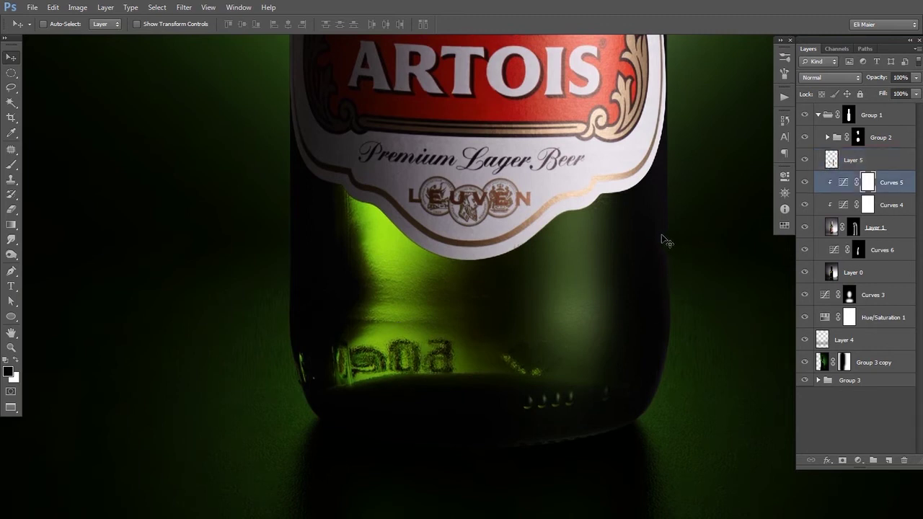
{"action": "left_click", "coordinate": [805, 228]}
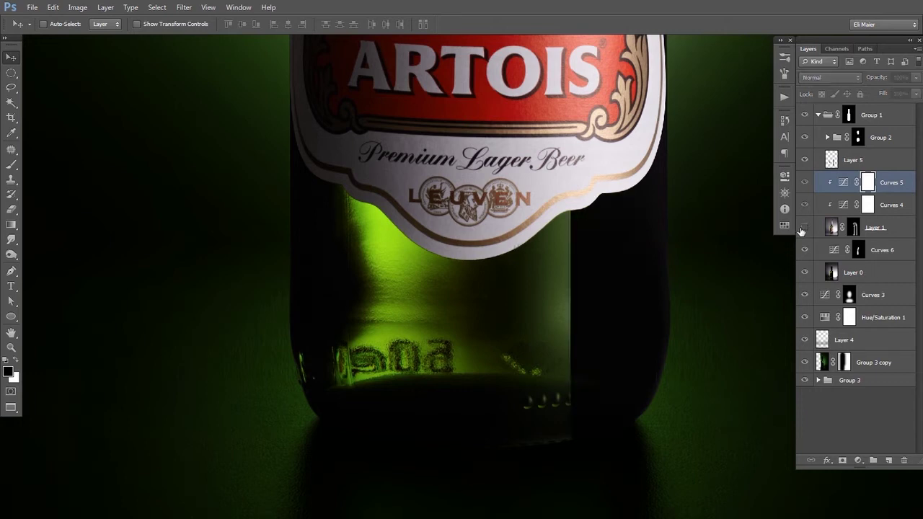
{"action": "left_click", "coordinate": [804, 228]}
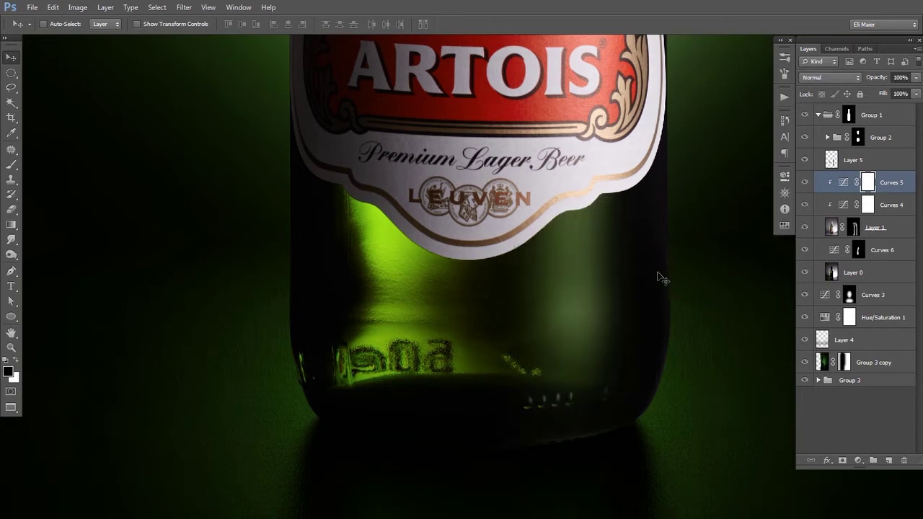
{"action": "left_click", "coordinate": [831, 269]}
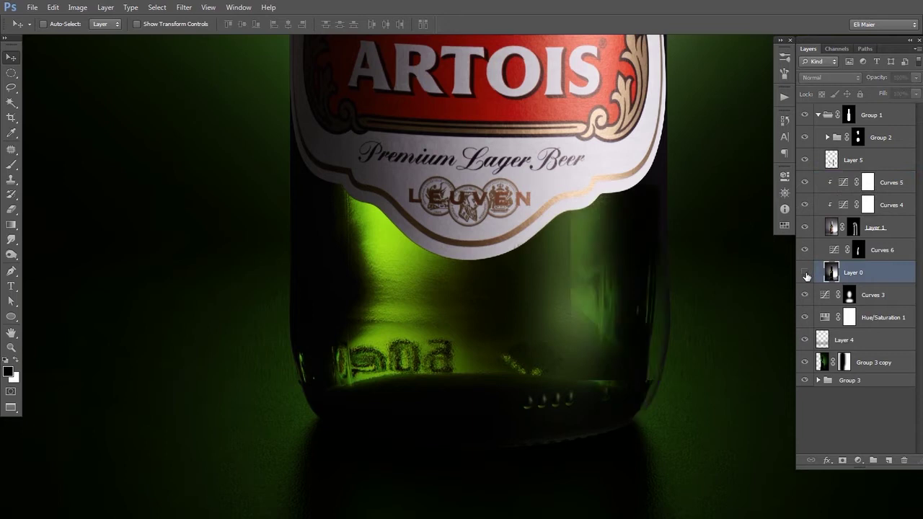
{"action": "left_click", "coordinate": [804, 273]}
{"action": "left_click", "coordinate": [805, 273]}
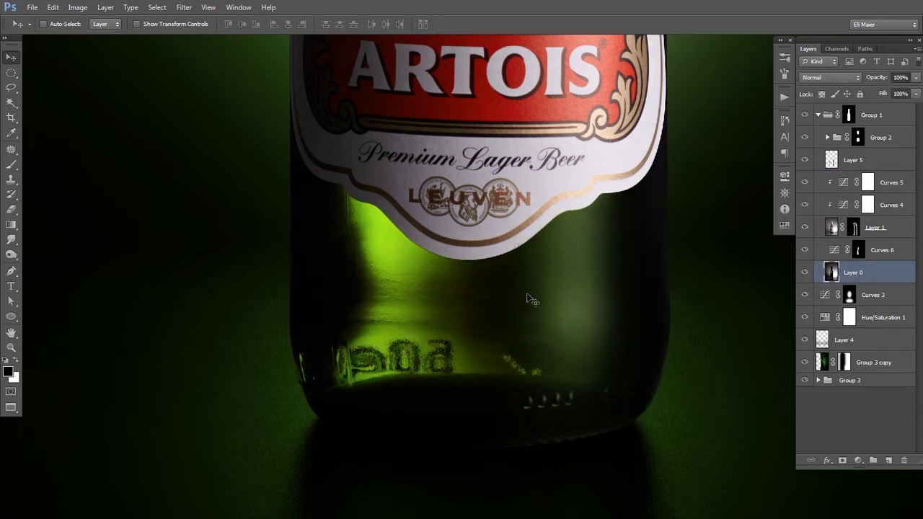
Step: Duplicate Layer 0, hide the original, and ready the Patch tool for the embossed marks at the bottle's base
{"action": "key", "text": "j"}
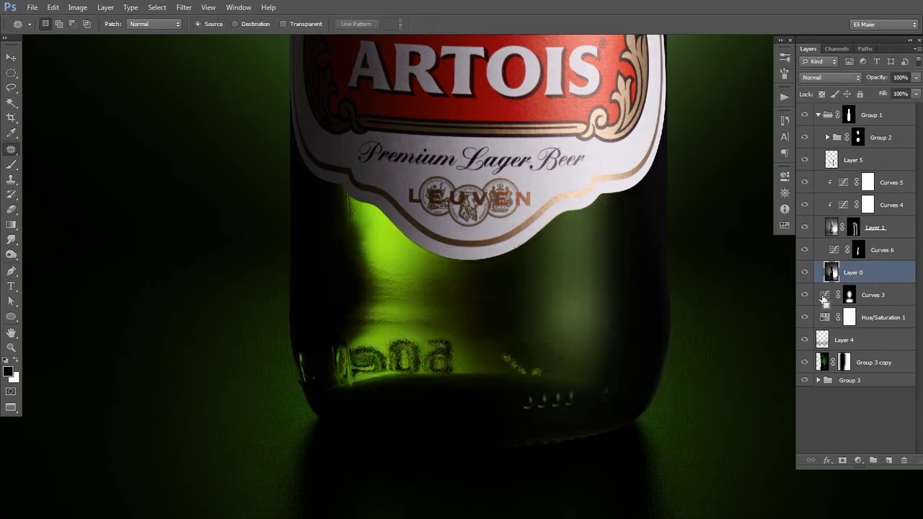
{"action": "key", "text": "ctrl+j"}
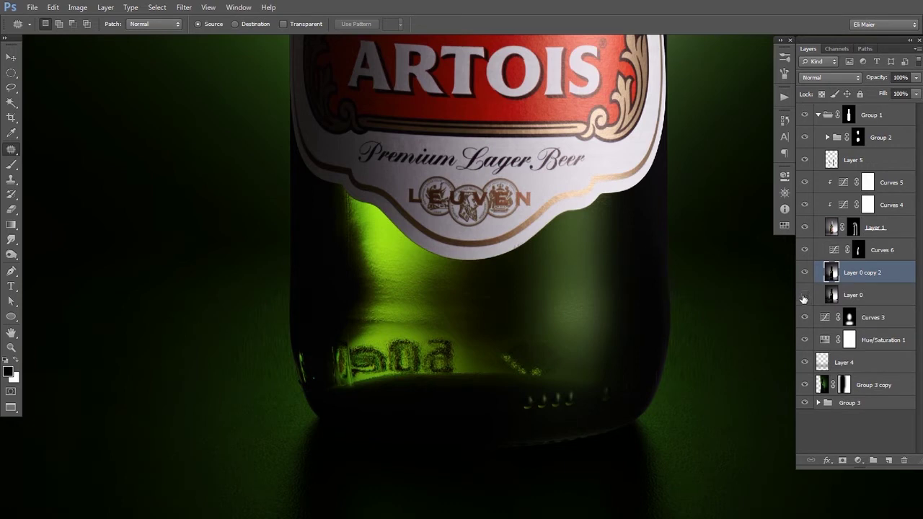
{"action": "left_click_drag", "start_coordinate": [459, 288], "coordinate": [476, 237]}
{"action": "left_click", "coordinate": [394, 289], "text": "ctrl"}
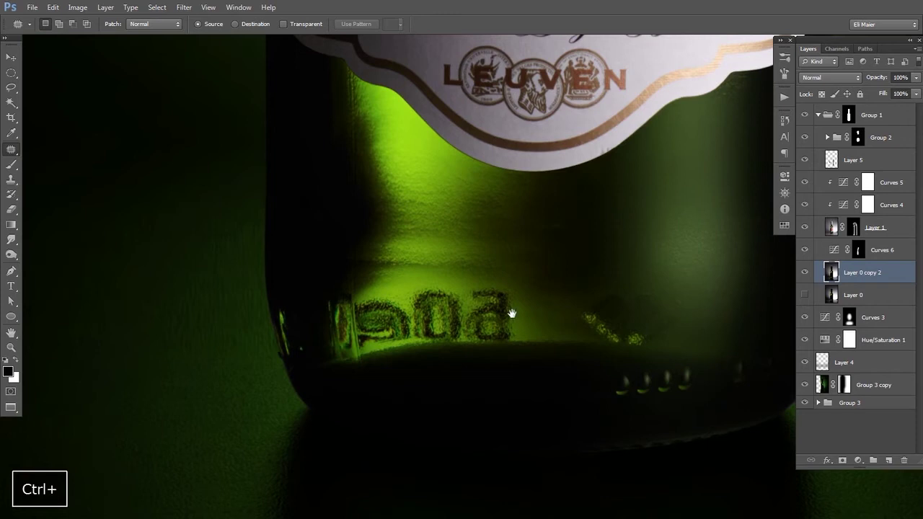
Step: Patch the yellow embossed specks above the bottle's base on Layer 0 copy 2 with clean glass from above
{"action": "left_click_drag", "start_coordinate": [493, 312], "coordinate": [422, 307]}
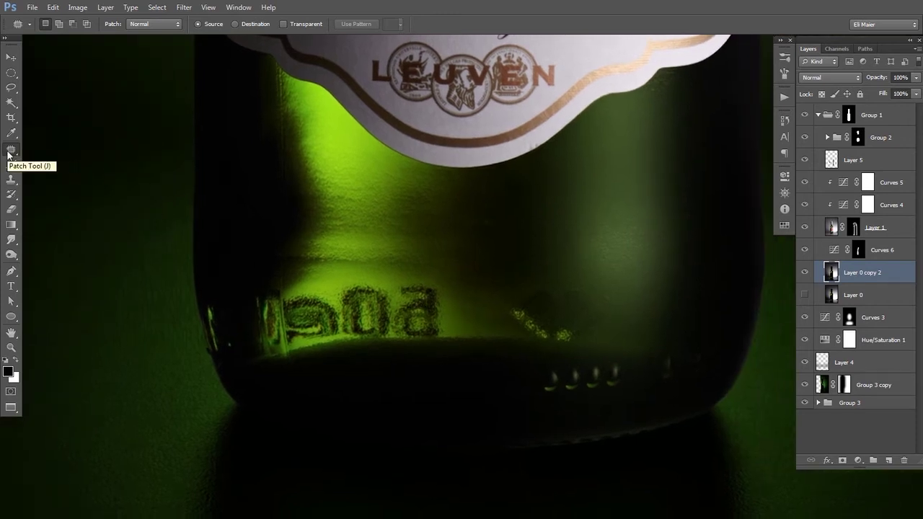
{"action": "left_click", "coordinate": [485, 310], "text": "ctrl"}
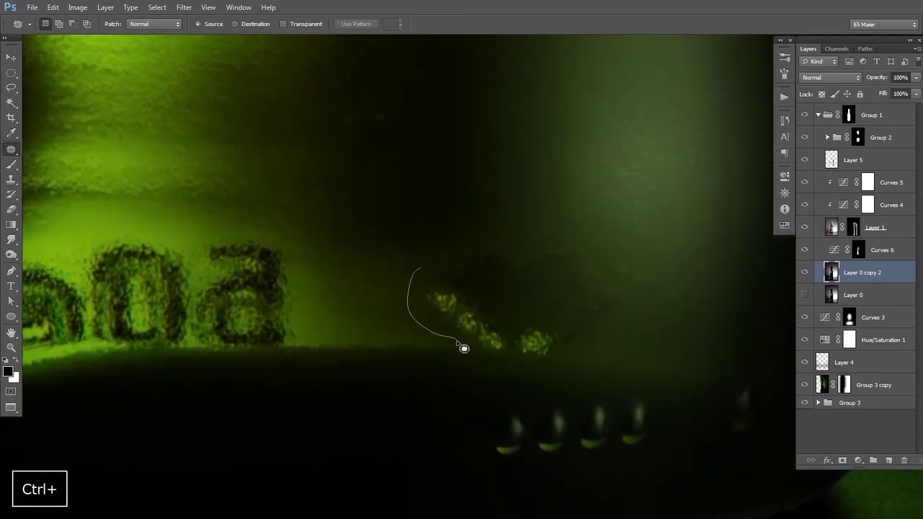
{"action": "left_click_drag", "start_coordinate": [462, 347], "coordinate": [521, 366]}
{"action": "left_click_drag", "start_coordinate": [593, 254], "coordinate": [461, 255]}
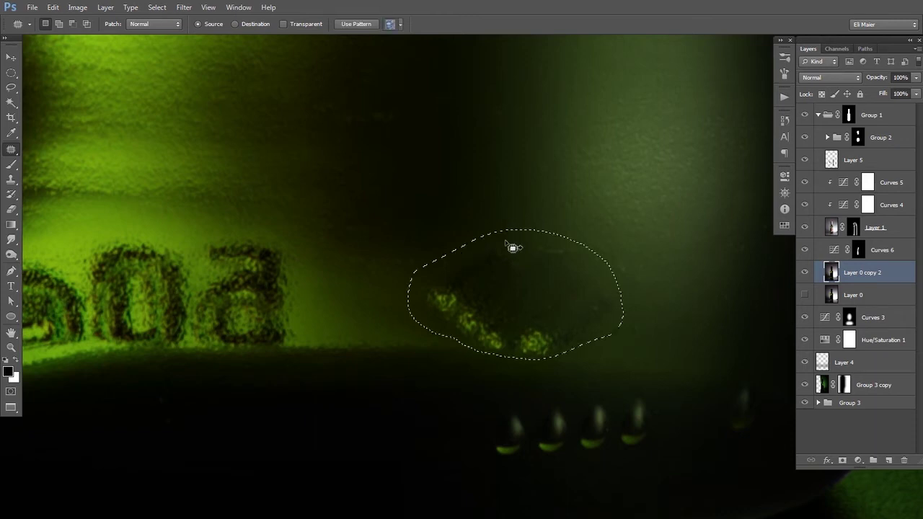
{"action": "left_click_drag", "start_coordinate": [519, 268], "coordinate": [521, 153]}
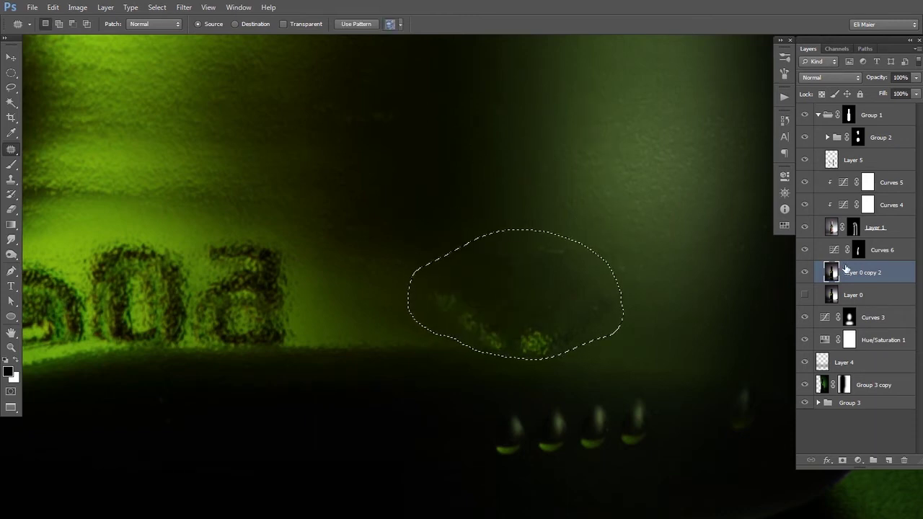
Step: Disable Layer 1's mask, patch the same embossed specks on that layer with clean glass, and re-enable the mask
{"action": "left_click", "coordinate": [854, 227], "text": "shift"}
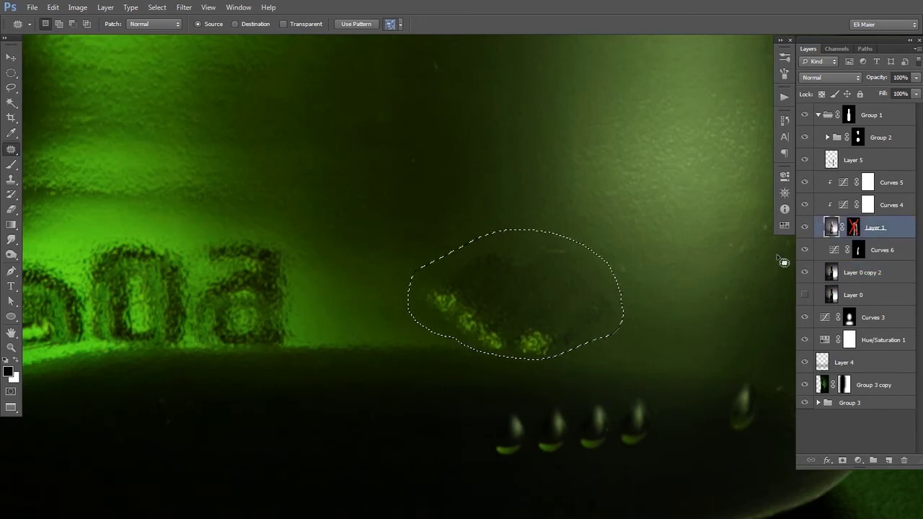
{"action": "left_click_drag", "start_coordinate": [546, 288], "coordinate": [556, 177]}
{"action": "key", "text": "ctrl+d"}
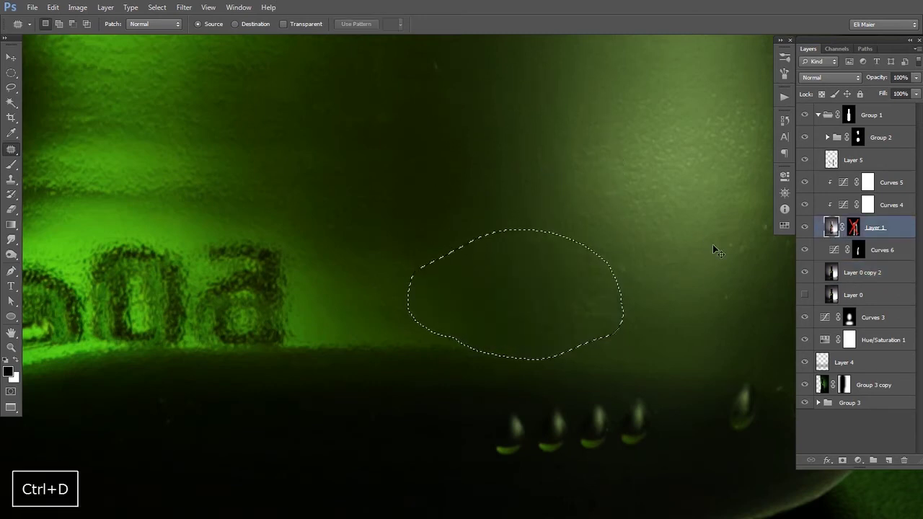
{"action": "left_click_drag", "start_coordinate": [561, 320], "coordinate": [555, 297]}
{"action": "left_click_drag", "start_coordinate": [612, 313], "coordinate": [620, 204]}
{"action": "key", "text": "ctrl+d"}
{"action": "left_click", "coordinate": [854, 229], "text": "shift"}
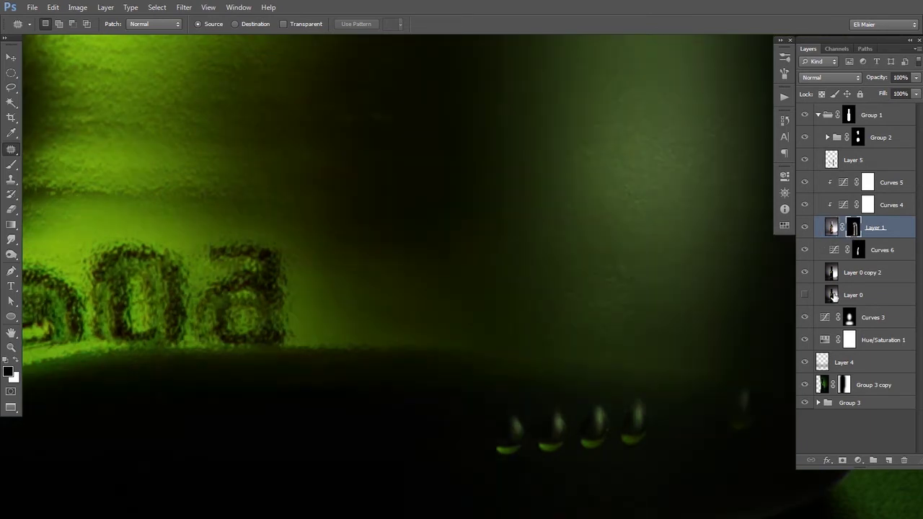
Step: On Layer 0 copy 2, patch out the embossed characters above the bottle's base with clean green glass from higher up
{"action": "left_click", "coordinate": [837, 275]}
{"action": "left_click_drag", "start_coordinate": [315, 272], "coordinate": [624, 241]}
{"action": "left_click_drag", "start_coordinate": [505, 256], "coordinate": [467, 256]}
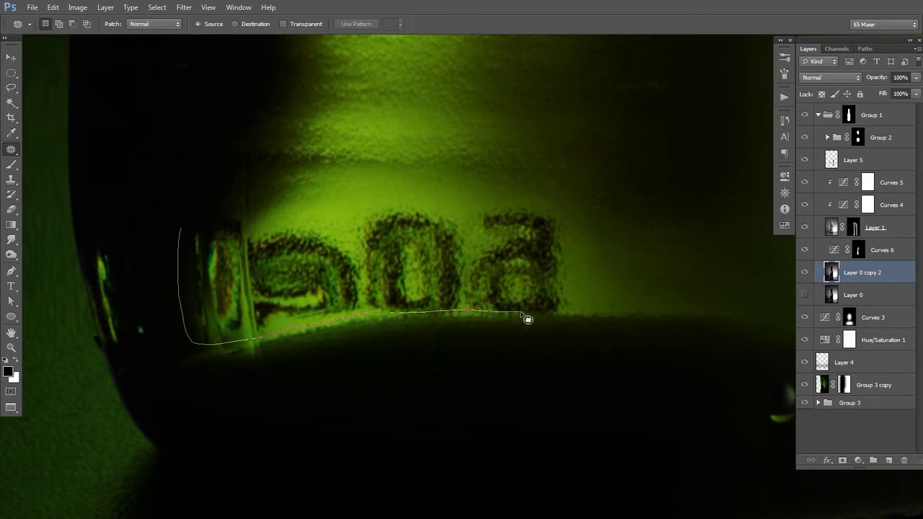
{"action": "left_click_drag", "start_coordinate": [261, 203], "coordinate": [237, 203]}
{"action": "left_click_drag", "start_coordinate": [373, 299], "coordinate": [372, 161]}
{"action": "key", "text": "ctrl+d"}
{"action": "mouse_move", "coordinate": [437, 196]}
{"action": "left_mouse_down"}
{"action": "mouse_move", "coordinate": [465, 271]}
{"action": "mouse_move", "coordinate": [437, 196]}
{"action": "left_mouse_up"}
{"action": "left_click_drag", "start_coordinate": [512, 253], "coordinate": [513, 127]}
{"action": "key", "text": "ctrl+d"}
{"action": "key", "text": "ctrl+d"}
Step: Try to patch the leftover marks along the curved edge of the bottle's base with cleaner parts of that edge
{"action": "key", "text": "s"}
{"action": "key", "text": "j"}
{"action": "mouse_move", "coordinate": [498, 284]}
{"action": "left_mouse_down"}
{"action": "mouse_move", "coordinate": [525, 303]}
{"action": "mouse_move", "coordinate": [634, 303]}
{"action": "mouse_move", "coordinate": [617, 303]}
{"action": "left_mouse_up"}
{"action": "key", "text": "ctrl+d"}
{"action": "key", "text": "ctrl+alt+z"}
{"action": "key", "text": "ctrl+z"}
{"action": "left_click_drag", "start_coordinate": [546, 310], "coordinate": [498, 308]}
{"action": "key", "text": "ctrl+z"}
{"action": "key", "text": "ctrl+d"}
{"action": "mouse_move", "coordinate": [396, 315]}
{"action": "left_mouse_down"}
{"action": "mouse_move", "coordinate": [464, 324]}
{"action": "mouse_move", "coordinate": [396, 312]}
{"action": "left_mouse_up"}
{"action": "left_click_drag", "start_coordinate": [426, 307], "coordinate": [596, 299]}
{"action": "key", "text": "ctrl+alt+z"}
{"action": "key", "text": "ctrl+alt+z"}
Step: Enlarge the Clone Stamp to 20 px and clone over the leftover dark marks along the base's curved edge
{"action": "key", "text": "s"}
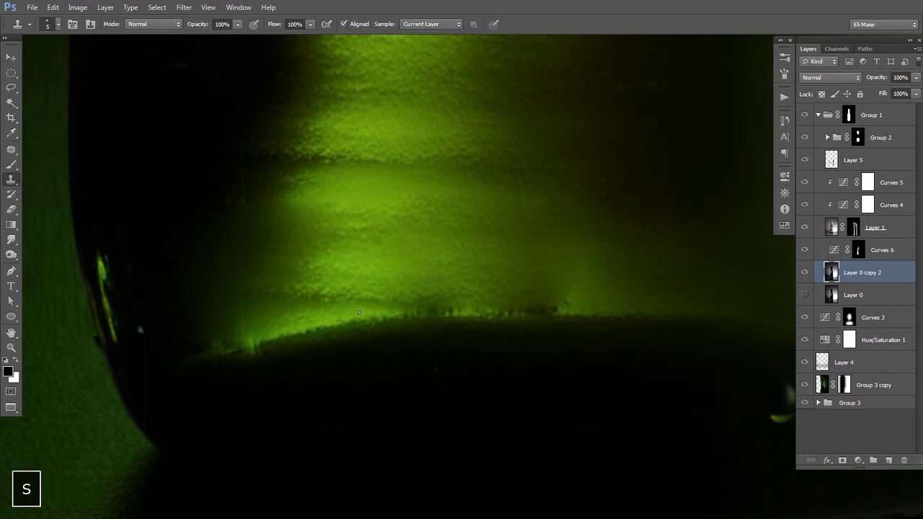
{"action": "key", "text": "bracketright"}
{"action": "left_click", "coordinate": [350, 322], "text": "alt"}
{"action": "left_click_drag", "start_coordinate": [408, 311], "coordinate": [459, 308]}
{"action": "key", "text": "ctrl+z"}
{"action": "left_click", "coordinate": [412, 308], "text": "alt"}
{"action": "left_click", "coordinate": [597, 310], "text": "alt"}
{"action": "left_click_drag", "start_coordinate": [566, 309], "coordinate": [496, 309]}
{"action": "left_click", "coordinate": [581, 311], "text": "alt"}
{"action": "left_click", "coordinate": [447, 308], "text": "alt"}
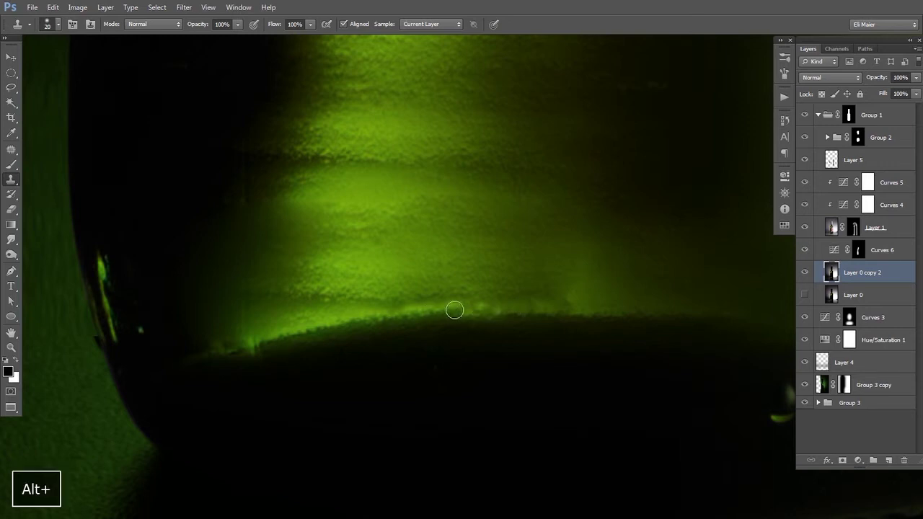
Step: Patch the uneven, repeated glass texture just above the base's curved edge with smoother green glass
{"action": "key", "text": "j"}
{"action": "mouse_move", "coordinate": [476, 258]}
{"action": "left_mouse_down"}
{"action": "mouse_move", "coordinate": [482, 296]}
{"action": "mouse_move", "coordinate": [536, 229]}
{"action": "left_mouse_up"}
{"action": "left_click_drag", "start_coordinate": [536, 234], "coordinate": [536, 103]}
{"action": "key", "text": "ctrl+d"}
{"action": "left_click_drag", "start_coordinate": [443, 283], "coordinate": [479, 259]}
{"action": "mouse_move", "coordinate": [330, 252]}
{"action": "left_mouse_down"}
{"action": "mouse_move", "coordinate": [432, 287]}
{"action": "mouse_move", "coordinate": [415, 238]}
{"action": "left_mouse_up"}
{"action": "mouse_move", "coordinate": [407, 241]}
{"action": "left_mouse_down"}
{"action": "mouse_move", "coordinate": [413, 116]}
{"action": "mouse_move", "coordinate": [427, 170]}
{"action": "left_mouse_up"}
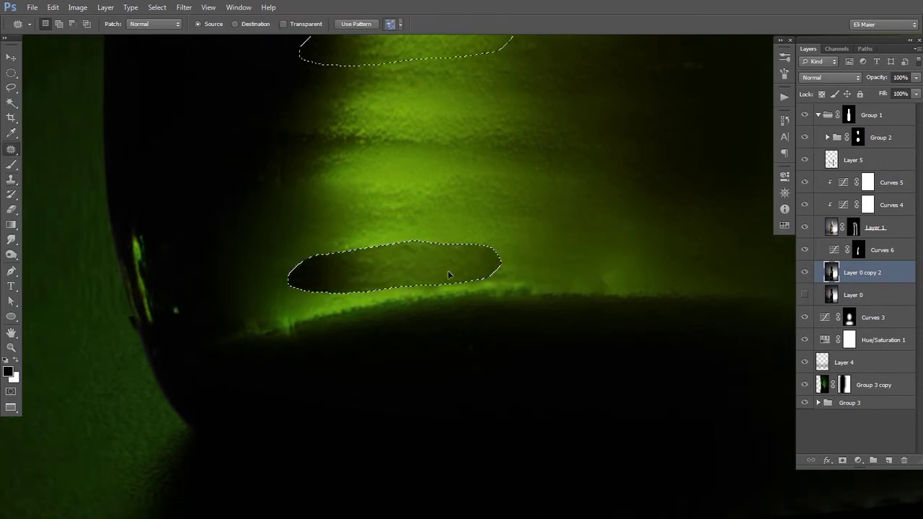
{"action": "left_click_drag", "start_coordinate": [452, 290], "coordinate": [452, 308]}
{"action": "key", "text": "ctrl+d"}
Step: Patch the blotches in the dimmer glass and the middle of the base's glowing edge
{"action": "left_click_drag", "start_coordinate": [598, 284], "coordinate": [597, 231]}
{"action": "key", "text": "ctrl+d"}
{"action": "key", "text": "ctrl+d"}
{"action": "left_click_drag", "start_coordinate": [504, 311], "coordinate": [509, 313]}
{"action": "left_click_drag", "start_coordinate": [521, 302], "coordinate": [575, 300]}
{"action": "key", "text": "ctrl+d"}
Step: Clone clean edge texture over the break in the base's glowing curve and tidy its left end
{"action": "key", "text": "s"}
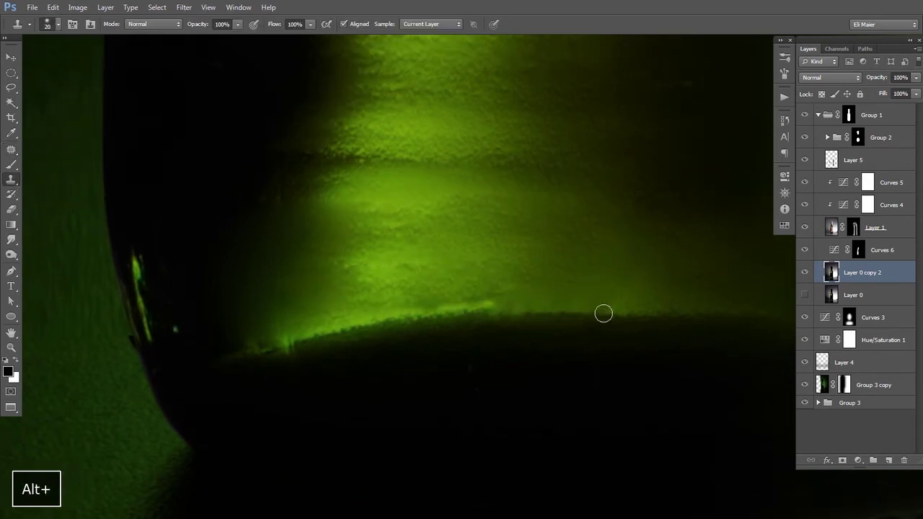
{"action": "left_click", "coordinate": [615, 313], "text": "alt"}
{"action": "left_click_drag", "start_coordinate": [498, 309], "coordinate": [524, 305]}
{"action": "left_click_drag", "start_coordinate": [470, 316], "coordinate": [464, 322]}
{"action": "left_click", "coordinate": [505, 303]}
{"action": "left_click", "coordinate": [509, 304], "text": "alt"}
{"action": "left_click", "coordinate": [523, 324], "text": "ctrl+alt"}
{"action": "mouse_move", "coordinate": [521, 326]}
{"action": "left_mouse_down"}
{"action": "mouse_move", "coordinate": [470, 261]}
{"action": "mouse_move", "coordinate": [504, 260]}
{"action": "left_mouse_up"}
{"action": "left_click", "coordinate": [389, 322], "text": "alt"}
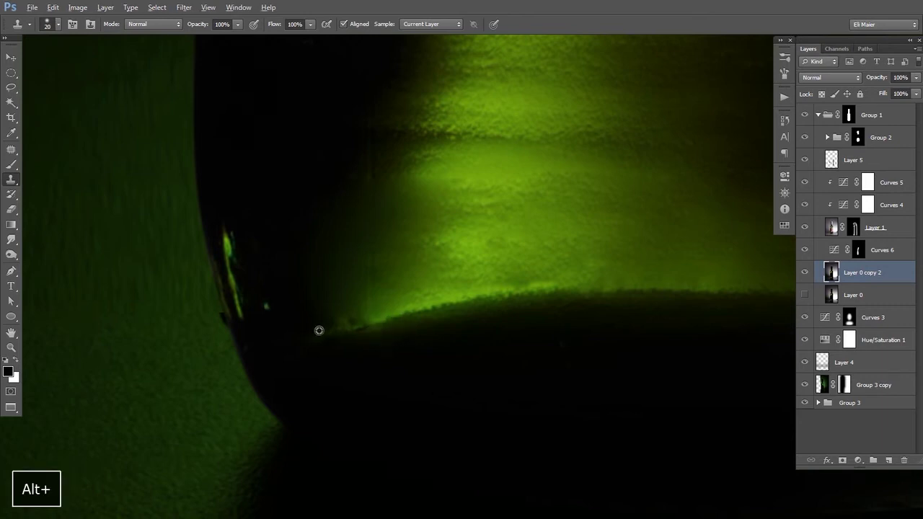
Step: Patch the remaining marks at the left end of the base's glowing curve with dark glass
{"action": "key", "text": "j"}
{"action": "left_click_drag", "start_coordinate": [328, 313], "coordinate": [331, 315]}
{"action": "left_click_drag", "start_coordinate": [339, 313], "coordinate": [345, 284]}
{"action": "key", "text": "ctrl+d"}
Step: Patch away the green reflections at the bottle's lower-left side and clone the adjoining outline clean
{"action": "mouse_move", "coordinate": [219, 217]}
{"action": "left_mouse_down"}
{"action": "mouse_move", "coordinate": [222, 259]}
{"action": "mouse_move", "coordinate": [225, 219]}
{"action": "left_mouse_up"}
{"action": "left_click_drag", "start_coordinate": [238, 231], "coordinate": [241, 143]}
{"action": "key", "text": "ctrl+d"}
{"action": "key", "text": "s"}
{"action": "left_click", "coordinate": [222, 240], "text": "alt"}
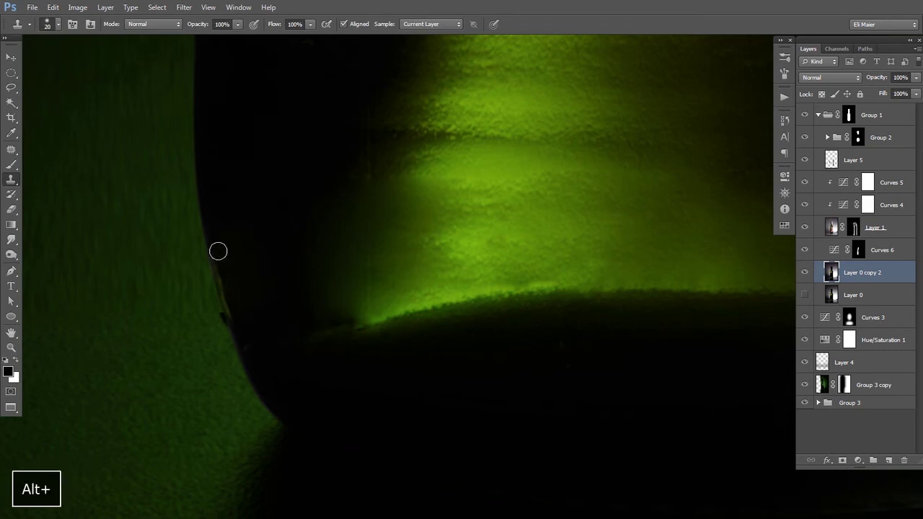
{"action": "left_click_drag", "start_coordinate": [223, 254], "coordinate": [230, 316]}
Step: Compare Group 3 hidden and shown, expand it, and clone out the notch in the bottle's lower-left outline on Layer 0 copy
{"action": "left_click", "coordinate": [804, 403]}
{"action": "left_click", "coordinate": [804, 403]}
{"action": "left_click", "coordinate": [818, 404]}
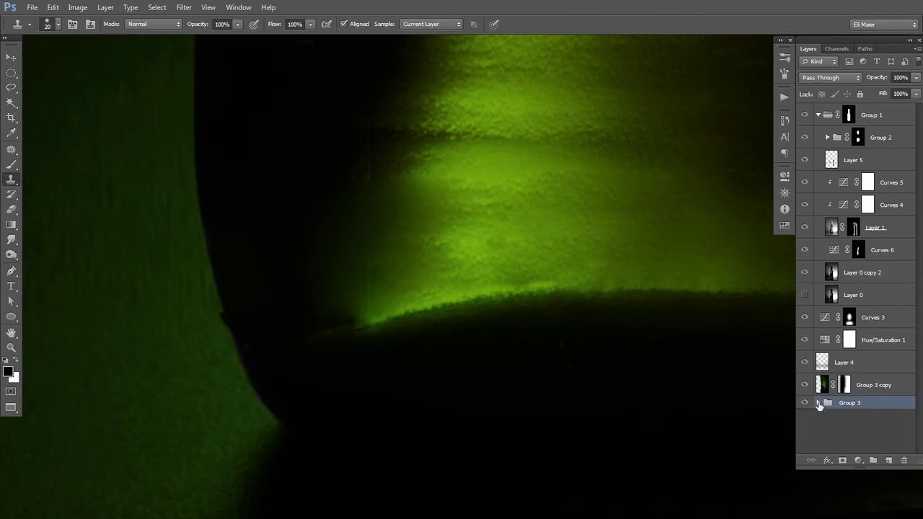
{"action": "scroll", "coordinate": [869, 414], "scroll_direction": "down", "scroll_amount": 3}
{"action": "left_click", "coordinate": [871, 441]}
{"action": "key", "text": "s"}
Step: Review the whole bottle with its glow, label, cleaned base and reflection
{"action": "left_click", "coordinate": [435, 359], "text": "ctrl+alt"}
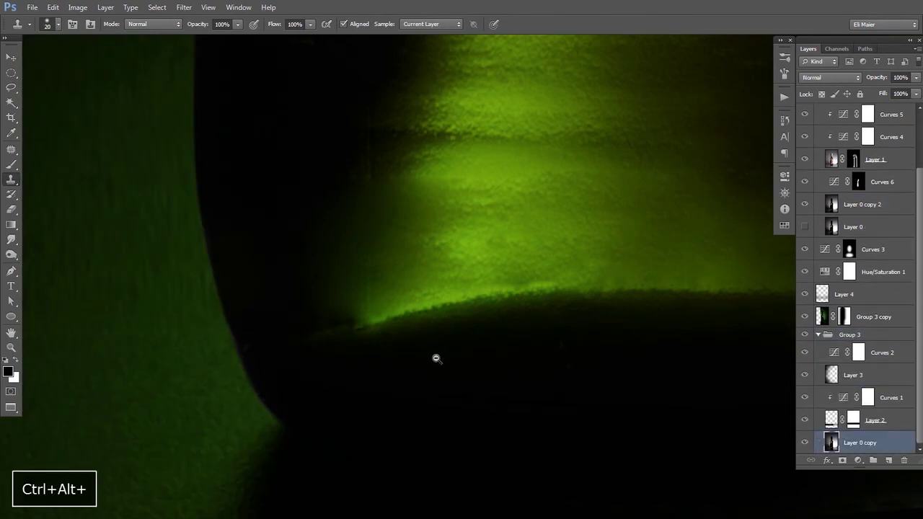
{"action": "left_click", "coordinate": [446, 359], "text": "ctrl+alt"}
{"action": "left_click", "coordinate": [512, 350], "text": "ctrl+alt"}
{"action": "key", "text": "v"}
{"action": "left_click_drag", "start_coordinate": [521, 267], "coordinate": [495, 314]}
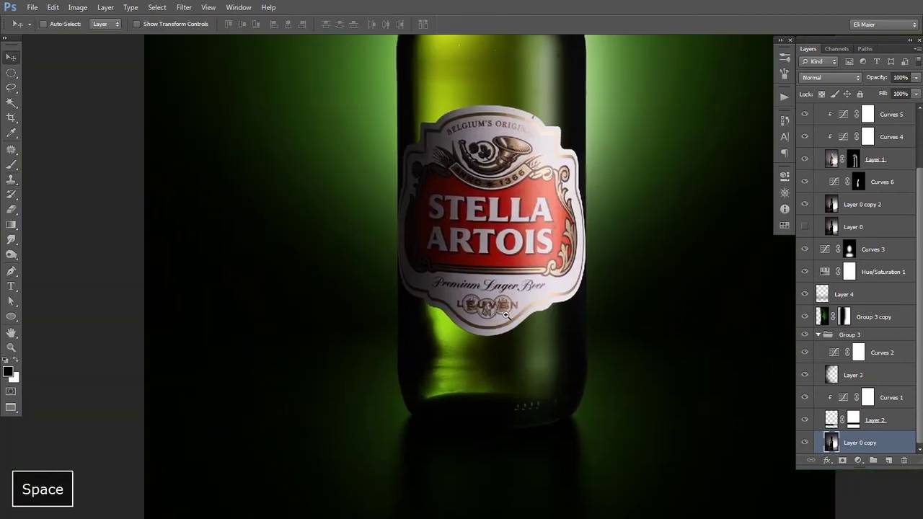
{"action": "left_click", "coordinate": [492, 314], "text": "ctrl+alt"}
{"action": "left_click_drag", "start_coordinate": [496, 200], "coordinate": [490, 289]}
{"action": "left_click_drag", "start_coordinate": [483, 355], "coordinate": [473, 282]}
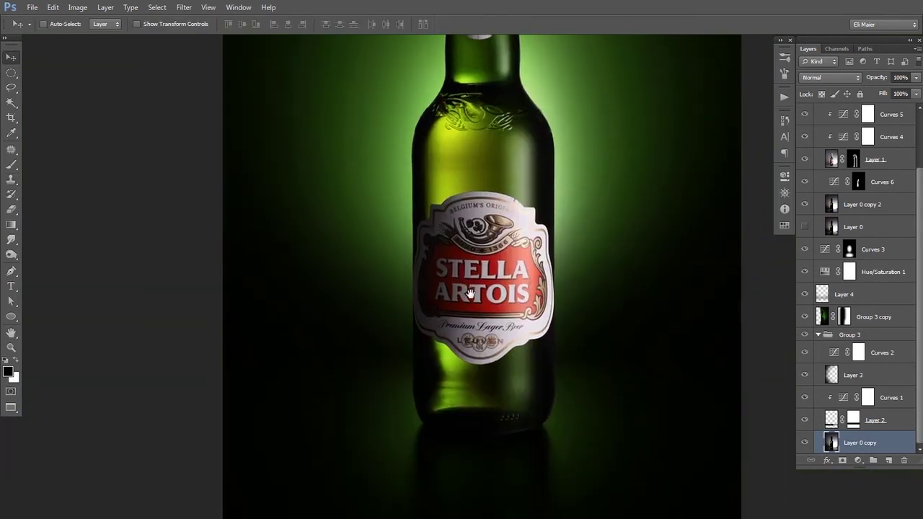
{"action": "left_click", "coordinate": [469, 312], "text": "ctrl+alt"}
{"action": "left_click_drag", "start_coordinate": [467, 321], "coordinate": [775, 290]}
Step: On Layer 0 copy 2, patch the dark horizontal streak crossing the green light between the label and the base
{"action": "left_click", "coordinate": [847, 205]}
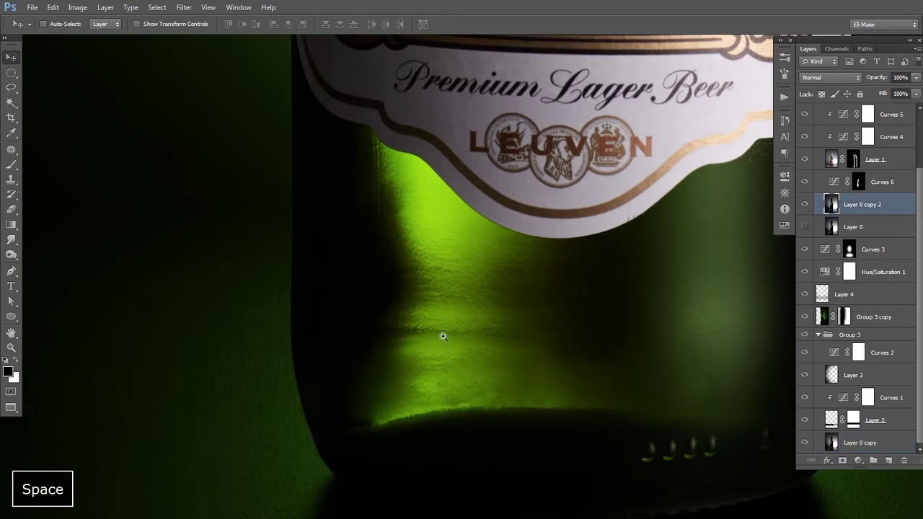
{"action": "left_click", "coordinate": [437, 293], "text": "ctrl"}
{"action": "key", "text": "j"}
{"action": "mouse_move", "coordinate": [350, 254]}
{"action": "left_mouse_down"}
{"action": "mouse_move", "coordinate": [592, 312]}
{"action": "mouse_move", "coordinate": [375, 253]}
{"action": "left_mouse_up"}
{"action": "left_click_drag", "start_coordinate": [449, 307], "coordinate": [449, 375]}
{"action": "key", "text": "ctrl+d"}
{"action": "mouse_move", "coordinate": [373, 271]}
{"action": "left_mouse_down"}
{"action": "mouse_move", "coordinate": [552, 320]}
{"action": "mouse_move", "coordinate": [375, 272]}
{"action": "left_mouse_up"}
{"action": "left_click_drag", "start_coordinate": [443, 296], "coordinate": [443, 377]}
{"action": "key", "text": "ctrl+d"}
{"action": "left_click_drag", "start_coordinate": [413, 313], "coordinate": [431, 366]}
{"action": "key", "text": "space"}
Step: Patch the remaining lines and blotches along the left boundary of the green light above the base
{"action": "left_click_drag", "start_coordinate": [340, 327], "coordinate": [394, 333]}
{"action": "mouse_move", "coordinate": [332, 281]}
{"action": "left_mouse_down"}
{"action": "mouse_move", "coordinate": [336, 339]}
{"action": "mouse_move", "coordinate": [314, 277]}
{"action": "left_mouse_up"}
{"action": "key", "text": "ctrl+d"}
{"action": "mouse_move", "coordinate": [355, 301]}
{"action": "left_mouse_down"}
{"action": "mouse_move", "coordinate": [385, 349]}
{"action": "mouse_move", "coordinate": [382, 337]}
{"action": "left_mouse_up"}
{"action": "left_click_drag", "start_coordinate": [366, 323], "coordinate": [358, 359]}
{"action": "key", "text": "ctrl+d"}
{"action": "mouse_move", "coordinate": [432, 232]}
{"action": "left_mouse_down"}
{"action": "mouse_move", "coordinate": [410, 245]}
{"action": "mouse_move", "coordinate": [416, 310]}
{"action": "mouse_move", "coordinate": [441, 316]}
{"action": "mouse_move", "coordinate": [429, 310]}
{"action": "left_mouse_up"}
{"action": "key", "text": "ctrl+d"}
{"action": "key", "text": "ctrl+d"}
{"action": "mouse_move", "coordinate": [421, 310]}
{"action": "left_mouse_down"}
{"action": "mouse_move", "coordinate": [404, 336]}
{"action": "mouse_move", "coordinate": [453, 272]}
{"action": "mouse_move", "coordinate": [482, 262]}
{"action": "left_mouse_up"}
{"action": "key", "text": "ctrl+d"}
Step: Patch the left end of the base's glowing curve so that it fades cleanly into the dark glass
{"action": "key", "text": "space"}
{"action": "left_click_drag", "start_coordinate": [426, 387], "coordinate": [445, 315]}
{"action": "left_click_drag", "start_coordinate": [370, 371], "coordinate": [387, 334]}
{"action": "left_click_drag", "start_coordinate": [328, 356], "coordinate": [361, 329]}
{"action": "left_click_drag", "start_coordinate": [358, 339], "coordinate": [354, 271]}
{"action": "key", "text": "ctrl+d"}
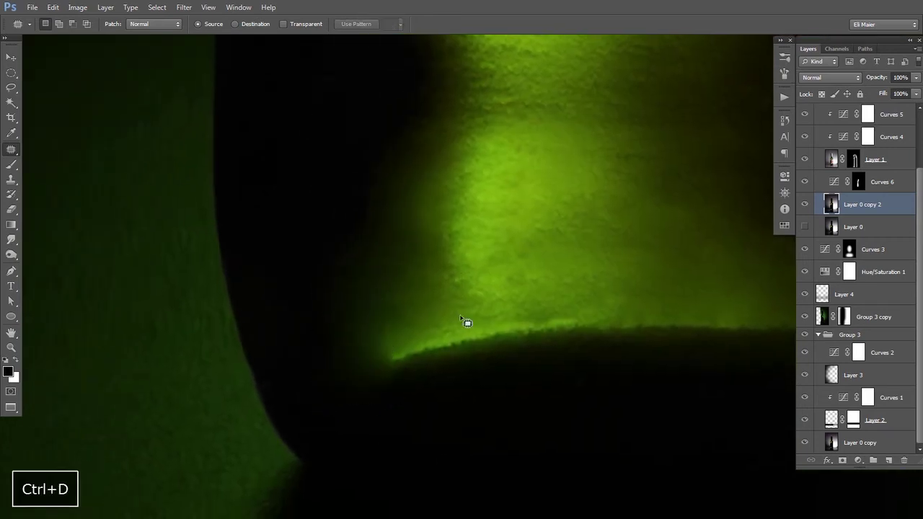
Step: Check the base within the whole bottle and patch the uneven left boundary of the green light above it
{"action": "key", "text": "ctrl+alt+minus"}
{"action": "key", "text": "ctrl+alt+minus"}
{"action": "key", "text": "ctrl+alt+minus"}
{"action": "key", "text": "ctrl+plus"}
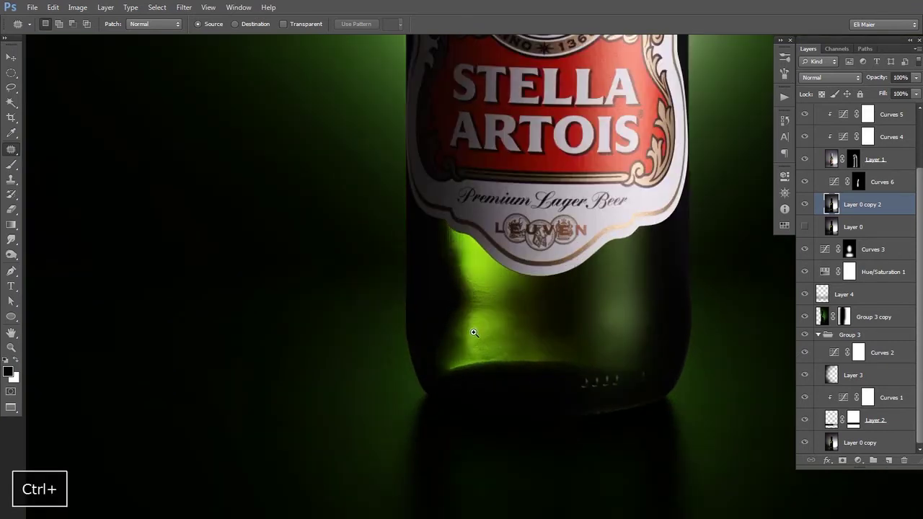
{"action": "key", "text": "ctrl+plus"}
{"action": "mouse_move", "coordinate": [454, 350]}
{"action": "left_mouse_down"}
{"action": "mouse_move", "coordinate": [465, 307]}
{"action": "mouse_move", "coordinate": [463, 352]}
{"action": "left_mouse_up"}
{"action": "key", "text": "ctrl+d"}
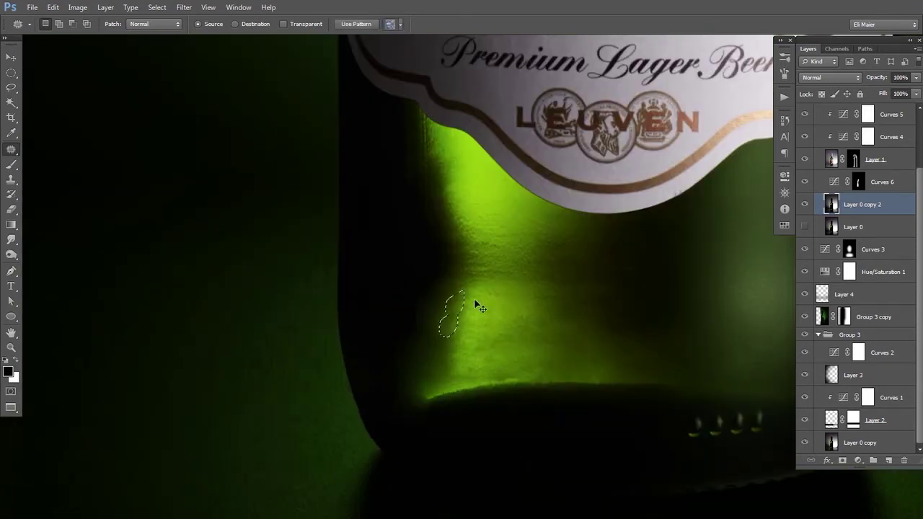
{"action": "key", "text": "ctrl+d"}
{"action": "left_click_drag", "start_coordinate": [526, 305], "coordinate": [535, 398]}
Step: Patch the faint mark in the dark glass beside the green light below the label
{"action": "left_click", "coordinate": [437, 287], "text": "ctrl"}
{"action": "left_click_drag", "start_coordinate": [423, 333], "coordinate": [449, 351]}
{"action": "key", "text": "ctrl+d"}
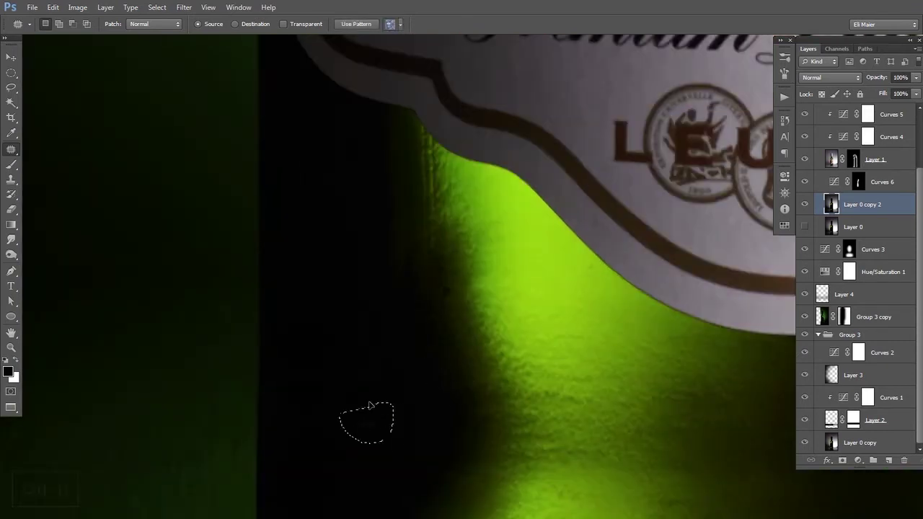
{"action": "key", "text": "space"}
Step: Patch the vertical streaks along the green light's left boundary just under the label
{"action": "left_click_drag", "start_coordinate": [440, 216], "coordinate": [432, 274]}
{"action": "mouse_move", "coordinate": [431, 321]}
{"action": "left_mouse_down"}
{"action": "mouse_move", "coordinate": [437, 221]}
{"action": "mouse_move", "coordinate": [445, 252]}
{"action": "left_mouse_up"}
{"action": "key", "text": "ctrl+d"}
{"action": "key", "text": "ctrl+alt+z"}
{"action": "key", "text": "ctrl+plus"}
{"action": "left_click_drag", "start_coordinate": [411, 225], "coordinate": [414, 228]}
{"action": "key", "text": "ctrl+d"}
{"action": "mouse_move", "coordinate": [422, 228]}
{"action": "left_mouse_down"}
{"action": "mouse_move", "coordinate": [433, 301]}
{"action": "mouse_move", "coordinate": [425, 229]}
{"action": "left_mouse_up"}
{"action": "key", "text": "ctrl+d"}
{"action": "mouse_move", "coordinate": [431, 267]}
{"action": "left_mouse_down"}
{"action": "mouse_move", "coordinate": [441, 317]}
{"action": "mouse_move", "coordinate": [425, 317]}
{"action": "mouse_move", "coordinate": [420, 297]}
{"action": "left_mouse_up"}
Step: Clone the dark glass under the label's lower-left edge smooth and patch the small speck beside the label
{"action": "key", "text": "space"}
{"action": "key", "text": "space"}
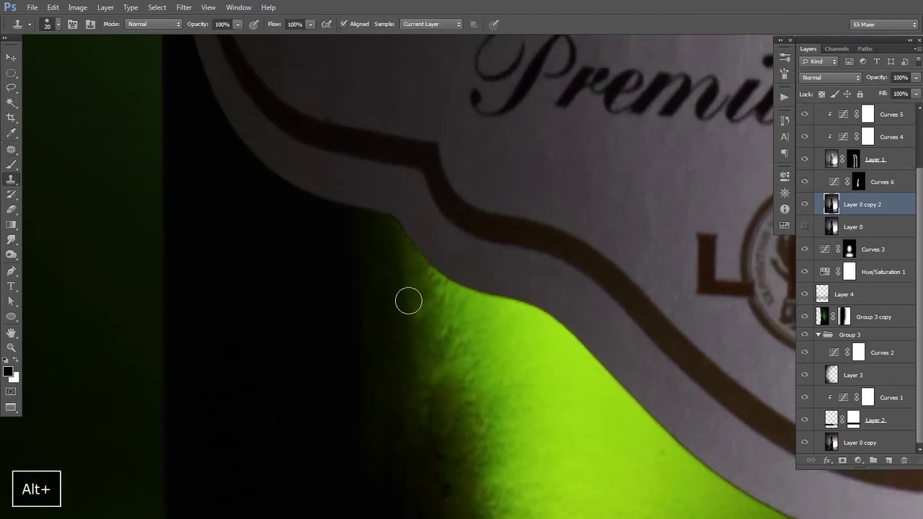
{"action": "left_click", "coordinate": [460, 302], "text": "ctrl+alt"}
{"action": "left_click", "coordinate": [426, 270], "text": "ctrl"}
{"action": "key", "text": "j"}
{"action": "left_click_drag", "start_coordinate": [412, 235], "coordinate": [410, 221]}
{"action": "mouse_move", "coordinate": [409, 229]}
{"action": "left_mouse_down"}
{"action": "mouse_move", "coordinate": [471, 243]}
{"action": "mouse_move", "coordinate": [526, 220]}
{"action": "left_mouse_up"}
{"action": "key", "text": "ctrl+d"}
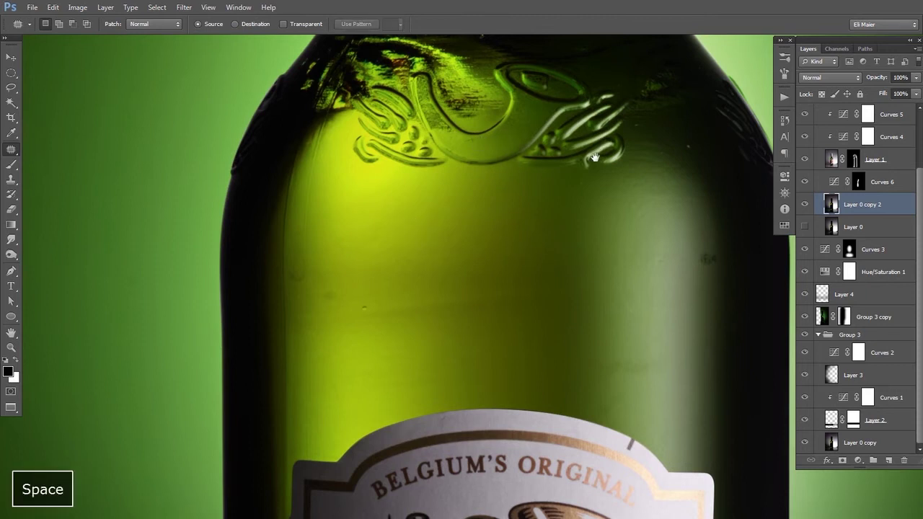
Step: Patch the small speck in the shoulder glass beside the embossed emblem on Layer 1 with its mask turned off
{"action": "left_click_drag", "start_coordinate": [606, 142], "coordinate": [585, 155]}
{"action": "left_click", "coordinate": [830, 160]}
{"action": "left_click", "coordinate": [853, 159], "text": "shift"}
{"action": "key", "text": "ctrl+d"}
{"action": "key", "text": "ctrl+z"}
{"action": "left_click_drag", "start_coordinate": [508, 122], "coordinate": [519, 331]}
Step: Patch the small marks in the dark shoulder glass and in the neck glass on Layer 0 copy 2
{"action": "left_click", "coordinate": [832, 204]}
{"action": "left_click_drag", "start_coordinate": [476, 264], "coordinate": [472, 254]}
{"action": "key", "text": "ctrl+d"}
{"action": "left_click_drag", "start_coordinate": [494, 223], "coordinate": [483, 368]}
{"action": "mouse_move", "coordinate": [425, 212]}
{"action": "left_mouse_down"}
{"action": "mouse_move", "coordinate": [447, 189]}
{"action": "mouse_move", "coordinate": [429, 184]}
{"action": "left_mouse_up"}
{"action": "left_click_drag", "start_coordinate": [433, 206], "coordinate": [471, 239]}
{"action": "left_click_drag", "start_coordinate": [465, 189], "coordinate": [469, 186]}
{"action": "key", "text": "ctrl+d"}
Step: Patch the two small specks in the neck's right-hand highlight on Layer 1 with its mask turned off
{"action": "left_click", "coordinate": [831, 160]}
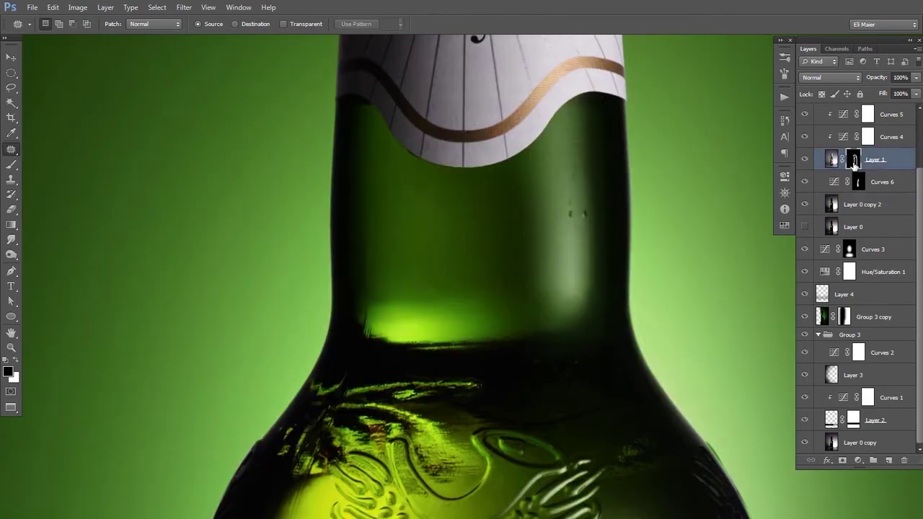
{"action": "left_click", "coordinate": [853, 160], "text": "shift"}
{"action": "mouse_move", "coordinate": [567, 223]}
{"action": "left_mouse_down"}
{"action": "mouse_move", "coordinate": [583, 208]}
{"action": "mouse_move", "coordinate": [575, 188]}
{"action": "left_mouse_up"}
{"action": "key", "text": "ctrl+z"}
{"action": "key", "text": "ctrl+d"}
{"action": "key", "text": "ctrl+d"}
{"action": "left_click", "coordinate": [853, 159]}
Step: Patch the faint blemishes in the green light above the label's upper-left corner on Layer 0 copy 2
{"action": "left_click_drag", "start_coordinate": [505, 408], "coordinate": [519, 308]}
{"action": "left_click", "coordinate": [519, 307], "text": "ctrl+alt"}
{"action": "left_click_drag", "start_coordinate": [532, 459], "coordinate": [567, 295]}
{"action": "left_click", "coordinate": [829, 208]}
{"action": "left_click_drag", "start_coordinate": [464, 291], "coordinate": [480, 262]}
{"action": "key", "text": "ctrl+plus"}
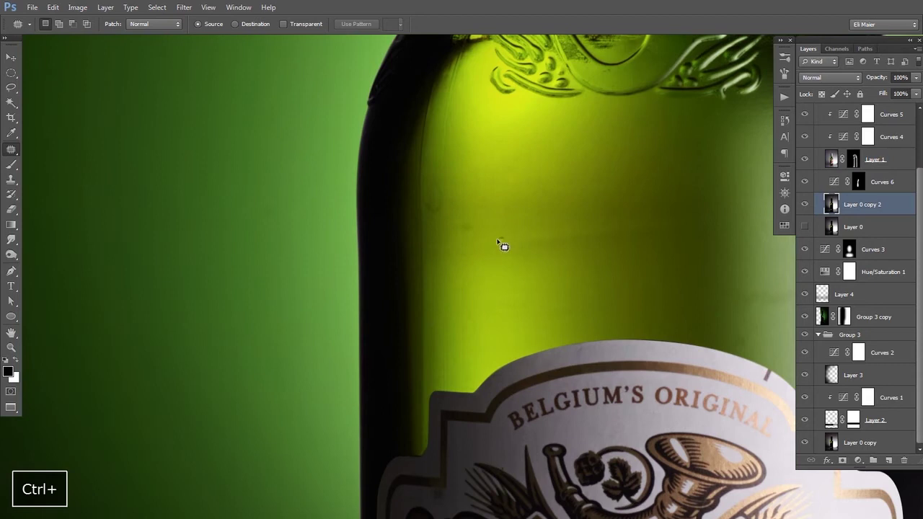
{"action": "left_click_drag", "start_coordinate": [503, 229], "coordinate": [437, 251]}
{"action": "key", "text": "ctrl+plus"}
{"action": "mouse_move", "coordinate": [418, 288]}
{"action": "left_mouse_down"}
{"action": "mouse_move", "coordinate": [414, 154]}
{"action": "mouse_move", "coordinate": [428, 238]}
{"action": "mouse_move", "coordinate": [438, 235]}
{"action": "left_mouse_up"}
{"action": "key", "text": "ctrl+d"}
Step: Patch the streaks where the green light meets the dark glass beside the label's upper-left corner
{"action": "left_click_drag", "start_coordinate": [426, 319], "coordinate": [421, 289]}
{"action": "mouse_move", "coordinate": [404, 253]}
{"action": "left_mouse_down"}
{"action": "mouse_move", "coordinate": [410, 324]}
{"action": "mouse_move", "coordinate": [408, 259]}
{"action": "left_mouse_up"}
{"action": "left_click_drag", "start_coordinate": [414, 313], "coordinate": [426, 314]}
{"action": "key", "text": "ctrl+d"}
{"action": "mouse_move", "coordinate": [408, 346]}
{"action": "left_mouse_down"}
{"action": "mouse_move", "coordinate": [422, 373]}
{"action": "mouse_move", "coordinate": [410, 346]}
{"action": "left_mouse_up"}
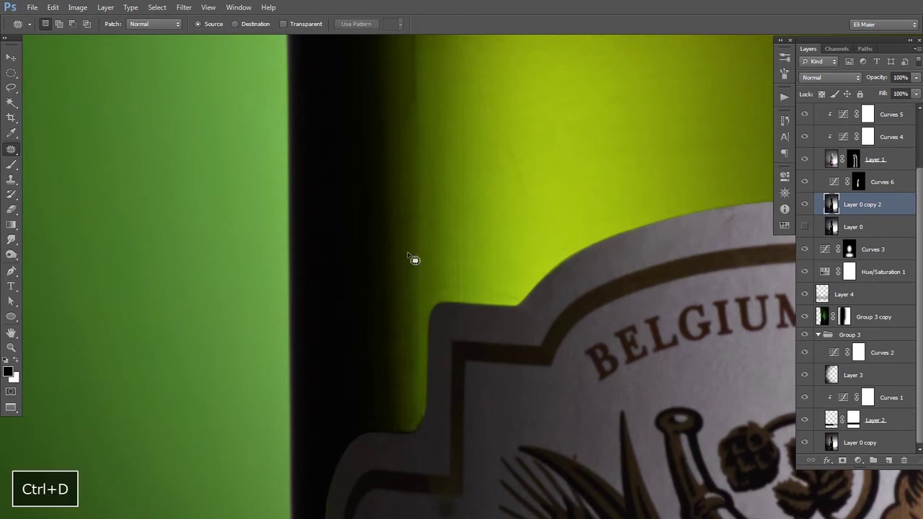
Step: Patch the thin vertical streaks along the green light's left boundary from above the label toward the shoulder
{"action": "left_click_drag", "start_coordinate": [426, 198], "coordinate": [411, 375]}
{"action": "mouse_move", "coordinate": [402, 280]}
{"action": "left_mouse_down"}
{"action": "mouse_move", "coordinate": [405, 117]}
{"action": "mouse_move", "coordinate": [400, 278]}
{"action": "left_mouse_up"}
{"action": "left_click_drag", "start_coordinate": [401, 175], "coordinate": [402, 353]}
{"action": "key", "text": "ctrl+d"}
{"action": "left_click_drag", "start_coordinate": [394, 98], "coordinate": [378, 314]}
{"action": "left_click_drag", "start_coordinate": [375, 328], "coordinate": [378, 232]}
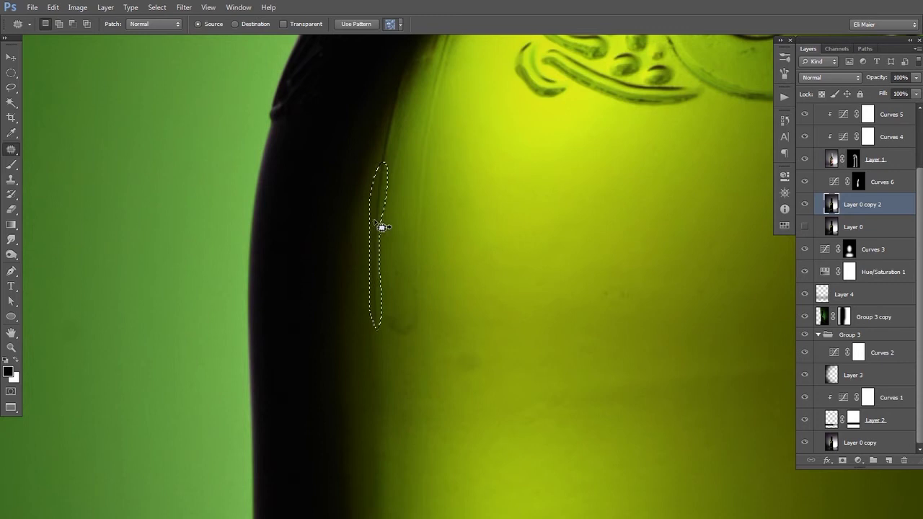
{"action": "key", "text": "ctrl+d"}
{"action": "mouse_move", "coordinate": [379, 163]}
{"action": "left_mouse_down"}
{"action": "mouse_move", "coordinate": [359, 258]}
{"action": "mouse_move", "coordinate": [387, 304]}
{"action": "left_mouse_up"}
{"action": "key", "text": "ctrl+d"}
Step: Patch the curved streaks and uneven edge at the green light's upper-left boundary below the shoulder embossing
{"action": "left_click_drag", "start_coordinate": [364, 221], "coordinate": [374, 237]}
{"action": "mouse_move", "coordinate": [484, 256]}
{"action": "left_mouse_down"}
{"action": "mouse_move", "coordinate": [459, 303]}
{"action": "mouse_move", "coordinate": [447, 304]}
{"action": "mouse_move", "coordinate": [467, 151]}
{"action": "mouse_move", "coordinate": [436, 218]}
{"action": "left_mouse_up"}
{"action": "left_click_drag", "start_coordinate": [435, 218], "coordinate": [452, 190]}
{"action": "key", "text": "ctrl+d"}
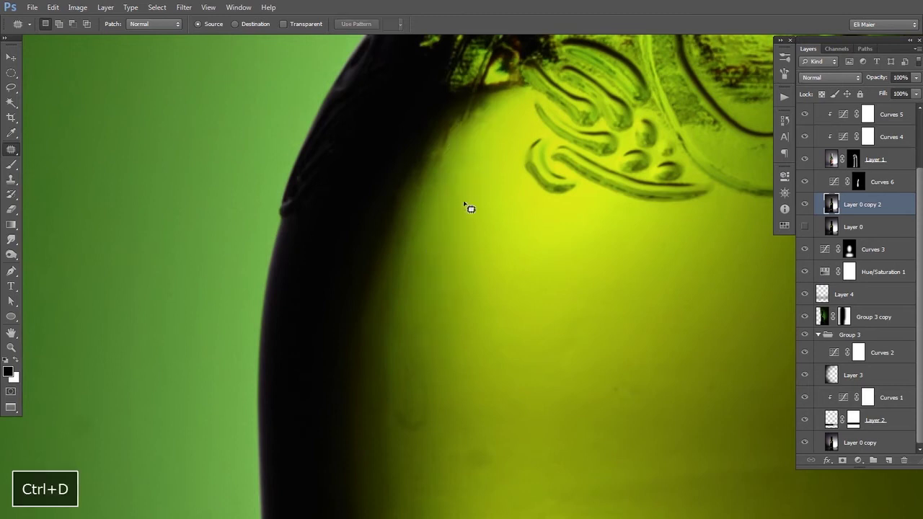
{"action": "left_click_drag", "start_coordinate": [470, 127], "coordinate": [452, 202]}
{"action": "key", "text": "ctrl+d"}
Step: Patch the leftover blemishes around the green light's top corner beneath the embossed emblem
{"action": "left_click", "coordinate": [509, 282], "text": "ctrl+alt"}
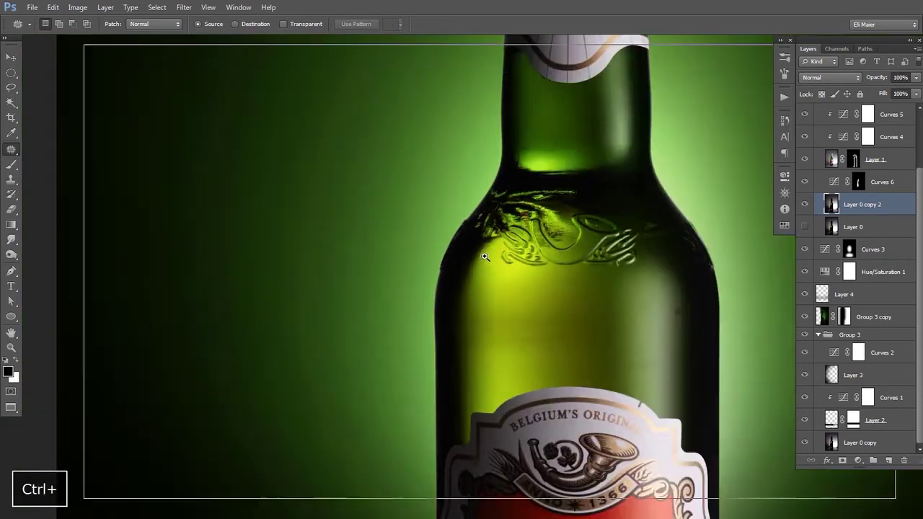
{"action": "left_click", "coordinate": [489, 252], "text": "ctrl"}
{"action": "key", "text": "s"}
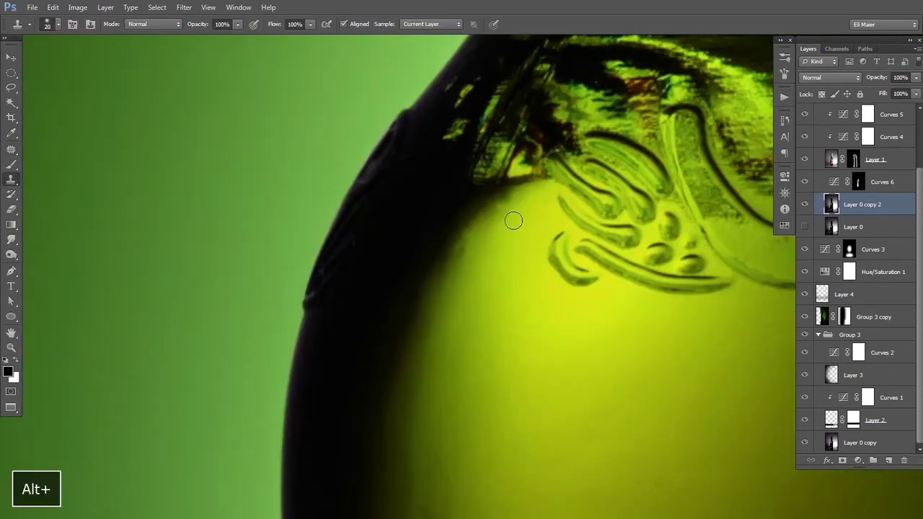
{"action": "key", "text": "j"}
{"action": "key", "text": "ctrl+d"}
{"action": "key", "text": "v"}
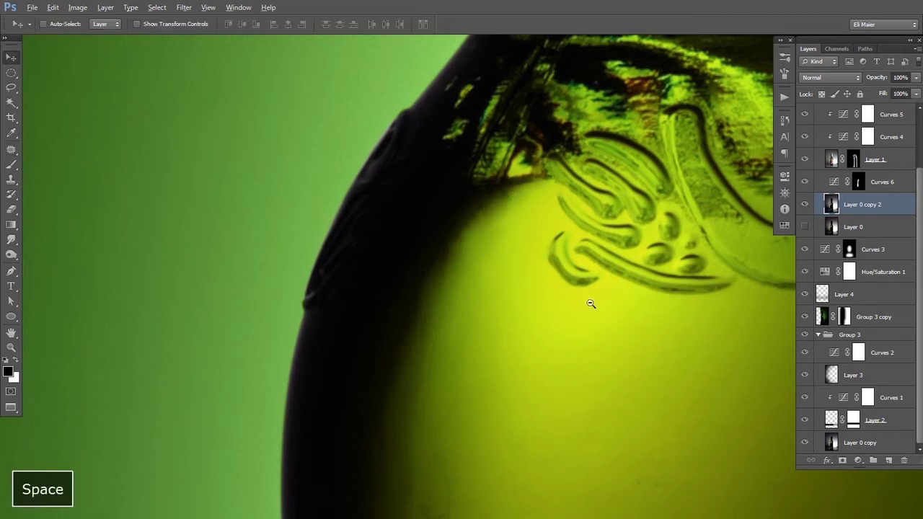
{"action": "left_click", "coordinate": [601, 315], "text": "ctrl+alt"}
{"action": "left_click", "coordinate": [559, 268], "text": "ctrl"}
{"action": "left_click", "coordinate": [558, 268], "text": "ctrl"}
{"action": "key", "text": "j"}
{"action": "left_click_drag", "start_coordinate": [542, 204], "coordinate": [545, 200]}
{"action": "mouse_move", "coordinate": [556, 210]}
{"action": "left_mouse_down"}
{"action": "mouse_move", "coordinate": [583, 207]}
{"action": "mouse_move", "coordinate": [592, 229]}
{"action": "left_mouse_up"}
{"action": "key", "text": "ctrl+d"}
{"action": "left_click", "coordinate": [595, 250], "text": "ctrl+alt"}
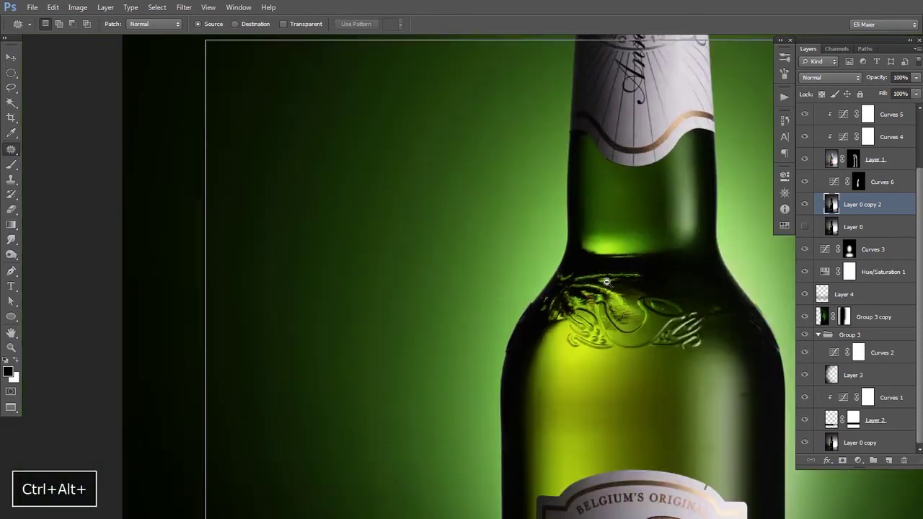
Step: Check the whole bottle and its base, and add a new empty layer above Layer 5 in Group 1
{"action": "key", "text": "v"}
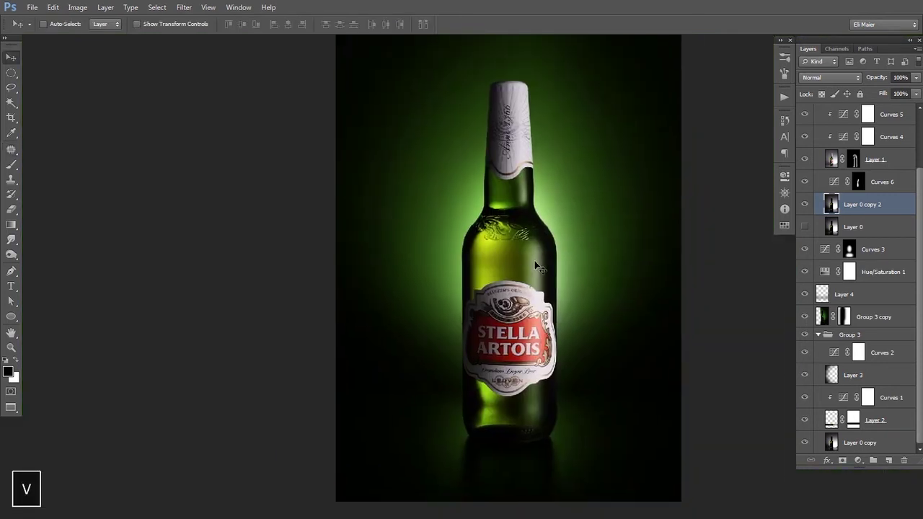
{"action": "key", "text": "space"}
{"action": "left_click_drag", "start_coordinate": [539, 267], "coordinate": [516, 271]}
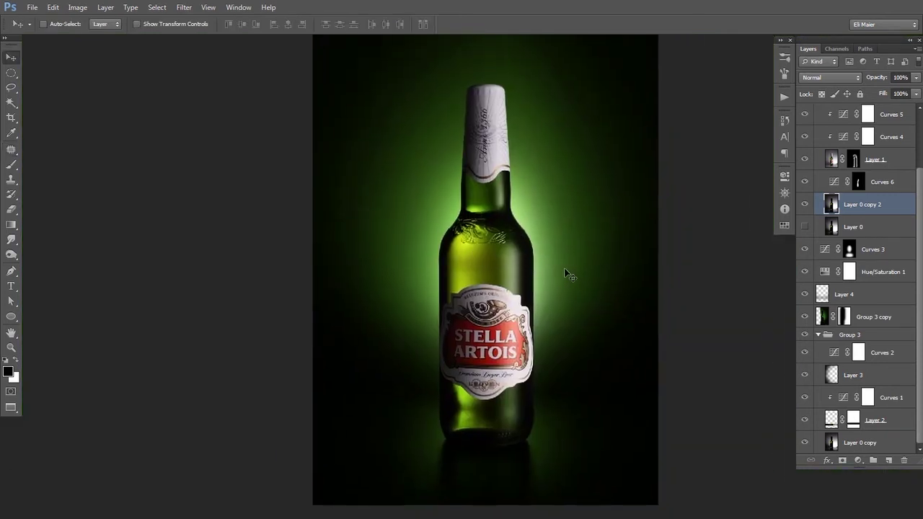
{"action": "key", "text": "space"}
{"action": "left_click_drag", "start_coordinate": [504, 313], "coordinate": [514, 271]}
{"action": "left_click", "coordinate": [534, 386], "text": "ctrl"}
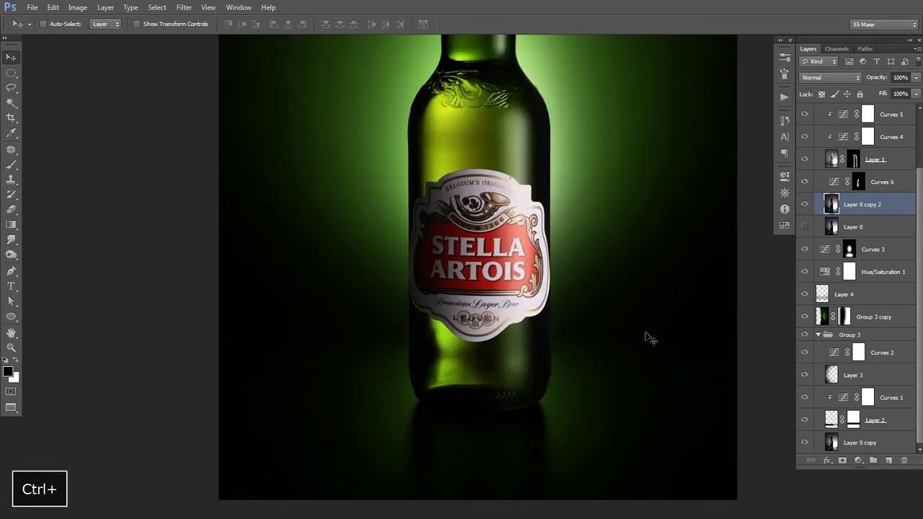
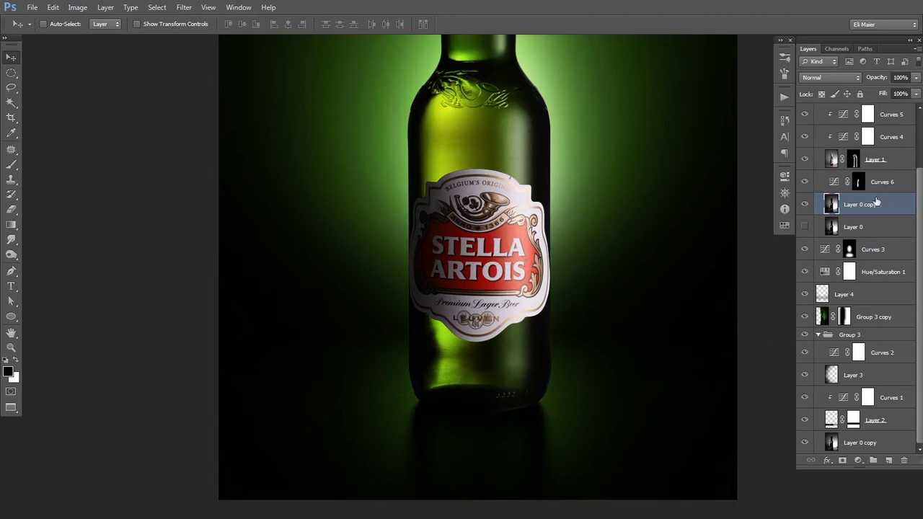
{"action": "key", "text": "ctrl+shift+alt+e"}
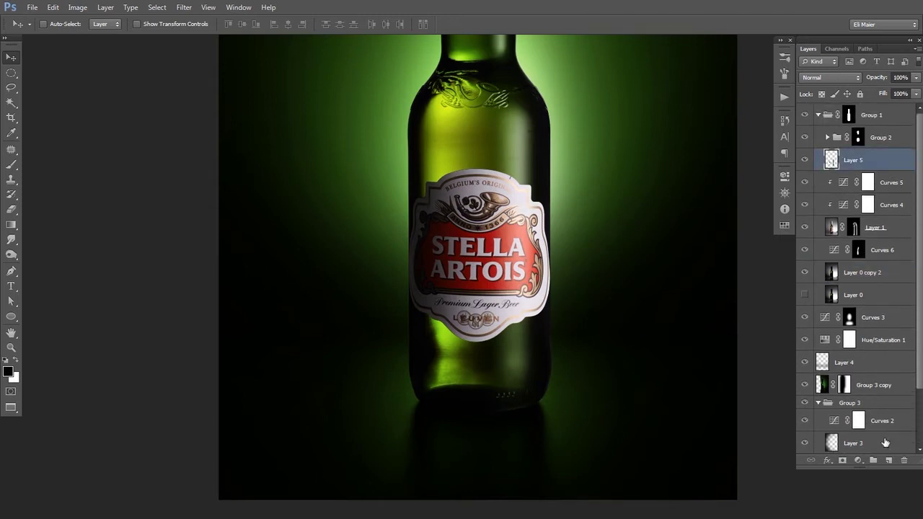
{"action": "left_click", "coordinate": [886, 462]}
{"action": "key", "text": "i"}
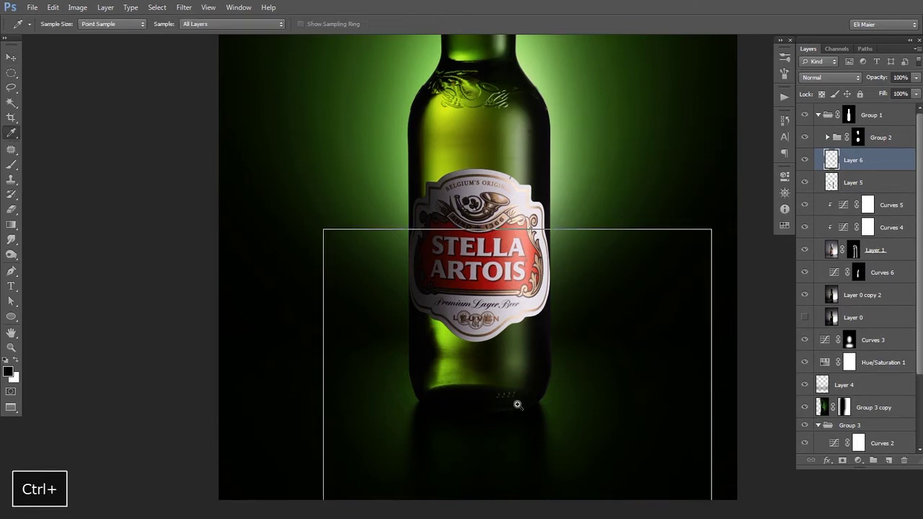
Step: Paint out the faint light line under the base's lower-right edge in black on Layer 6, using a 150 px brush
{"action": "left_click", "coordinate": [519, 408], "text": "ctrl"}
{"action": "left_click_drag", "start_coordinate": [524, 413], "coordinate": [526, 373]}
{"action": "left_click", "coordinate": [523, 388], "text": "ctrl"}
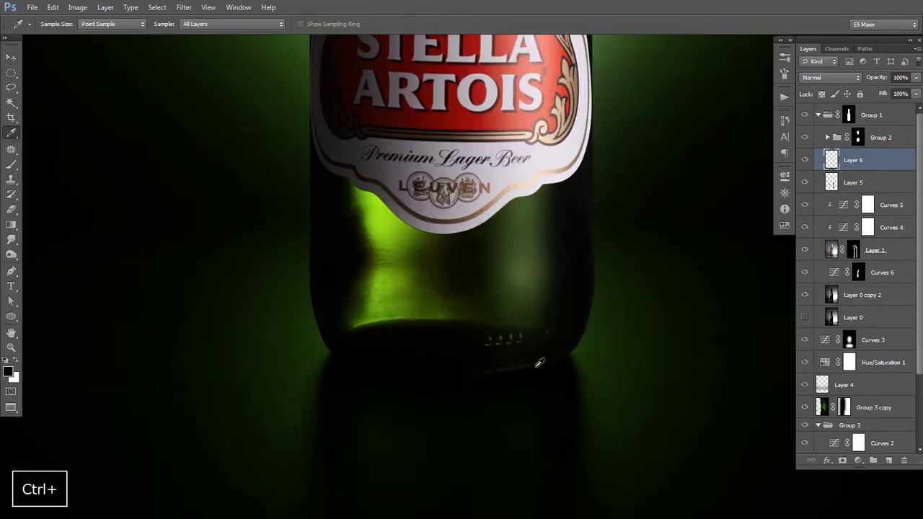
{"action": "key", "text": "b"}
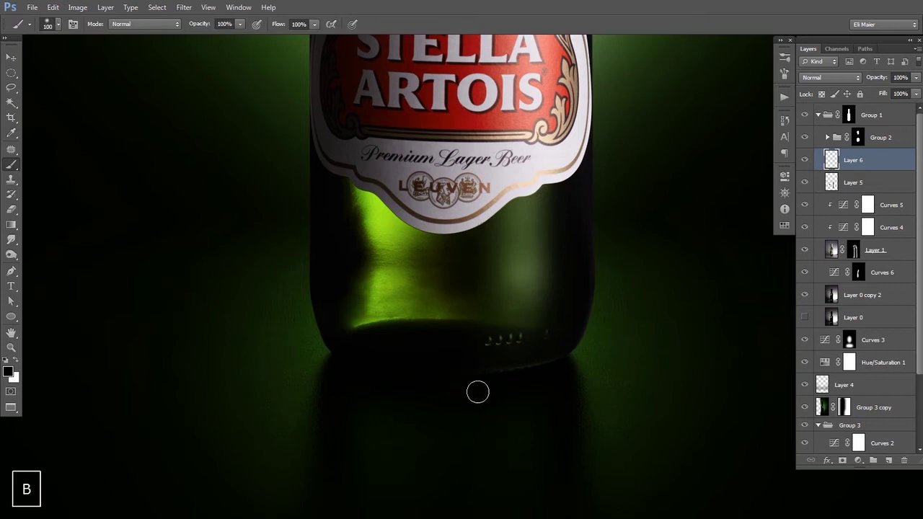
{"action": "key", "text": "bracketright"}
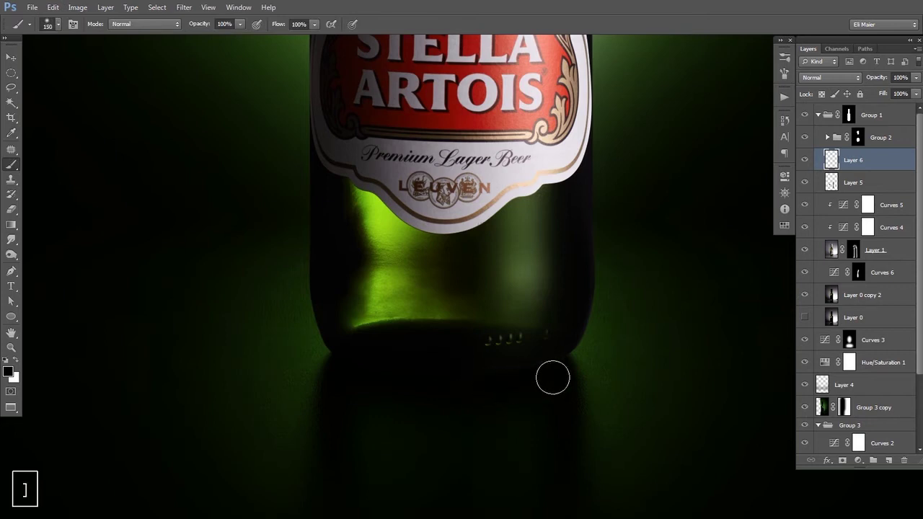
{"action": "key", "text": "v"}
{"action": "left_click", "coordinate": [534, 318], "text": "ctrl+alt"}
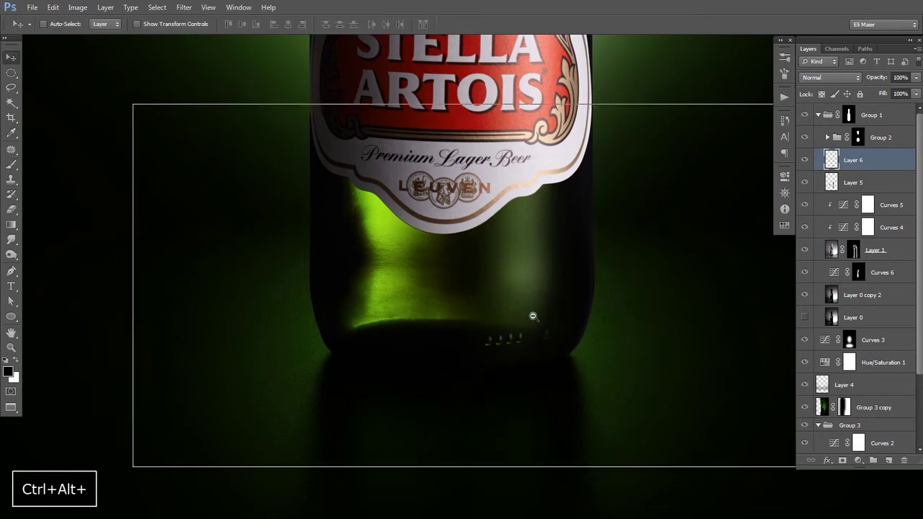
{"action": "left_click", "coordinate": [531, 313], "text": "ctrl+alt"}
{"action": "left_click", "coordinate": [533, 299], "text": "ctrl+alt"}
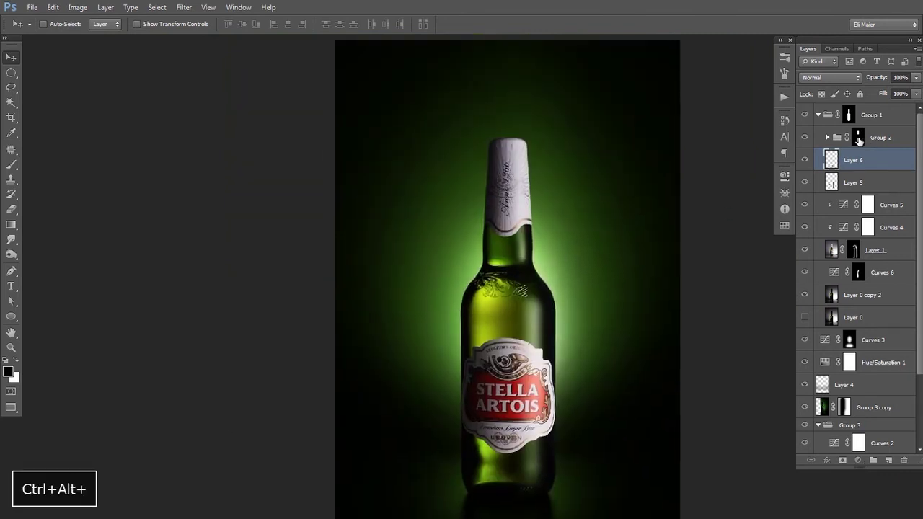
Step: Place Layer 3 copy above Layer 1 copy in Group 2 and compare the two label exposures
{"action": "left_click", "coordinate": [857, 139]}
{"action": "left_click", "coordinate": [828, 137]}
{"action": "left_click", "coordinate": [839, 162]}
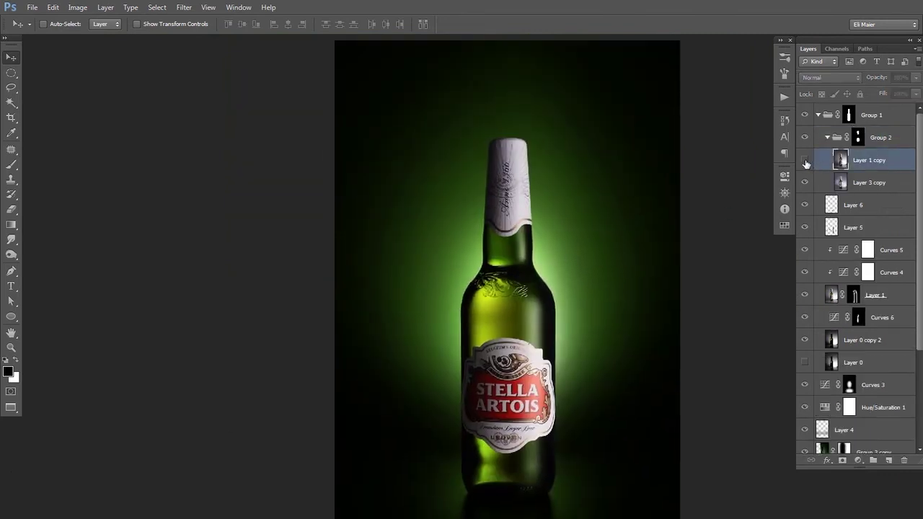
{"action": "left_click", "coordinate": [805, 162]}
{"action": "left_click", "coordinate": [841, 180]}
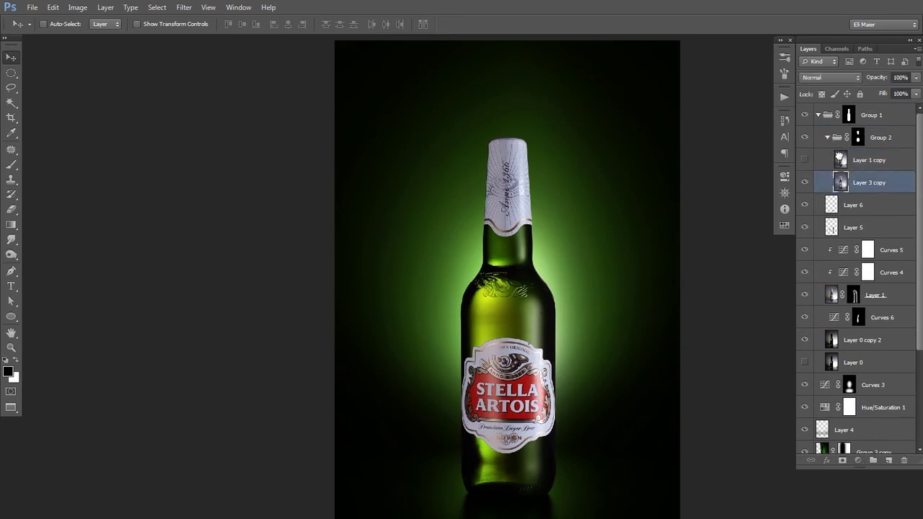
{"action": "left_click_drag", "start_coordinate": [841, 158], "coordinate": [841, 159]}
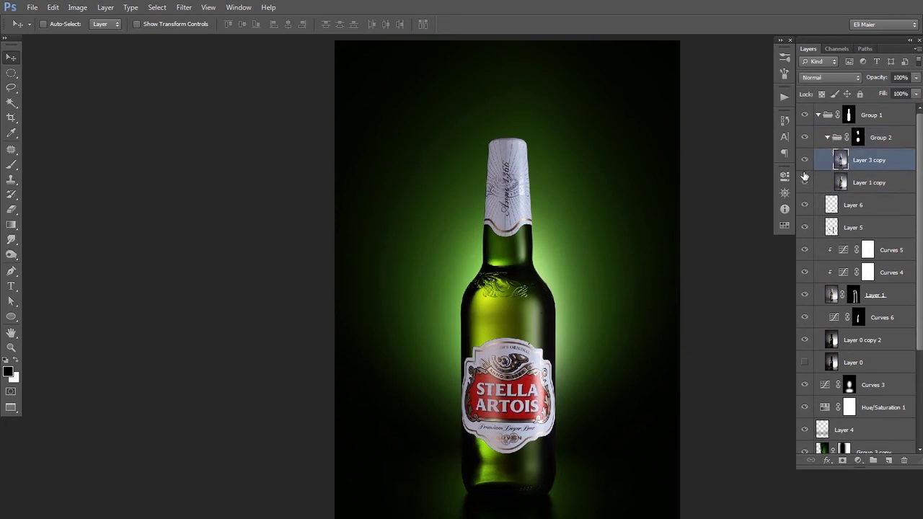
{"action": "left_click", "coordinate": [805, 166]}
{"action": "left_click", "coordinate": [804, 167]}
{"action": "left_click", "coordinate": [805, 167]}
{"action": "left_click", "coordinate": [805, 167]}
Step: Add a layer mask to Layer 3 copy and fill it with black
{"action": "left_click", "coordinate": [842, 461]}
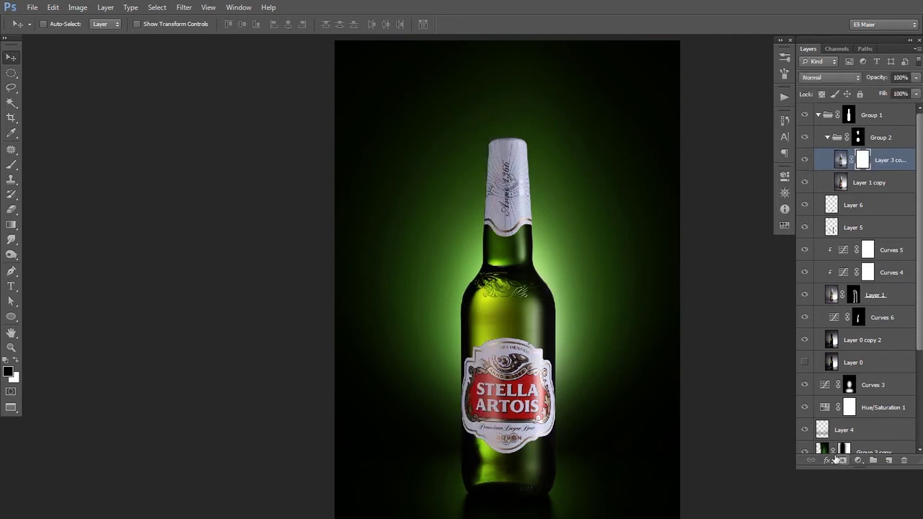
{"action": "key", "text": "x"}
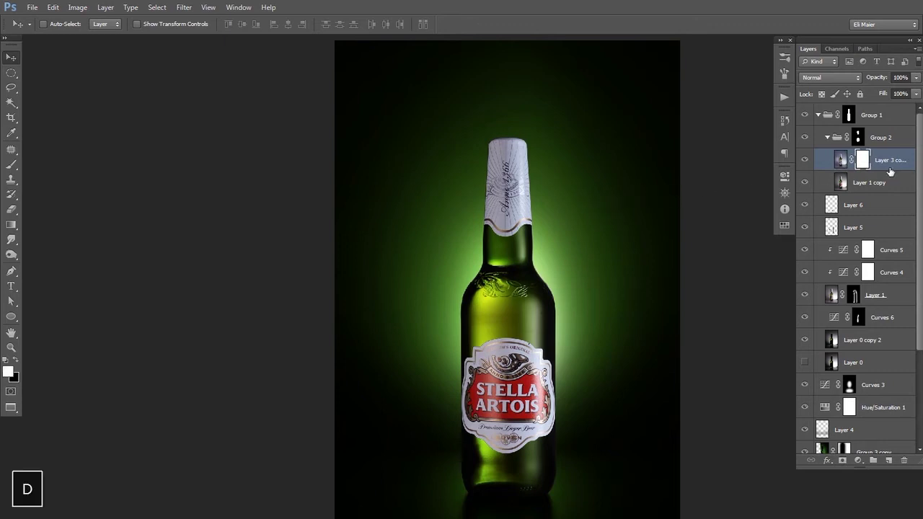
{"action": "key", "text": "ctrl+BackSpace"}
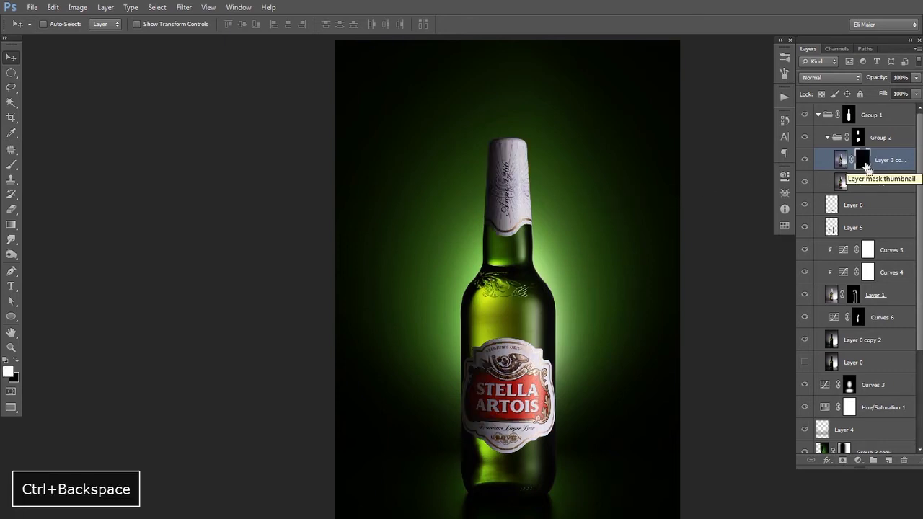
Step: Reveal Layer 3 copy along the neck foil's left edge by erasing its black mask in straight 200 px strokes
{"action": "key", "text": "e"}
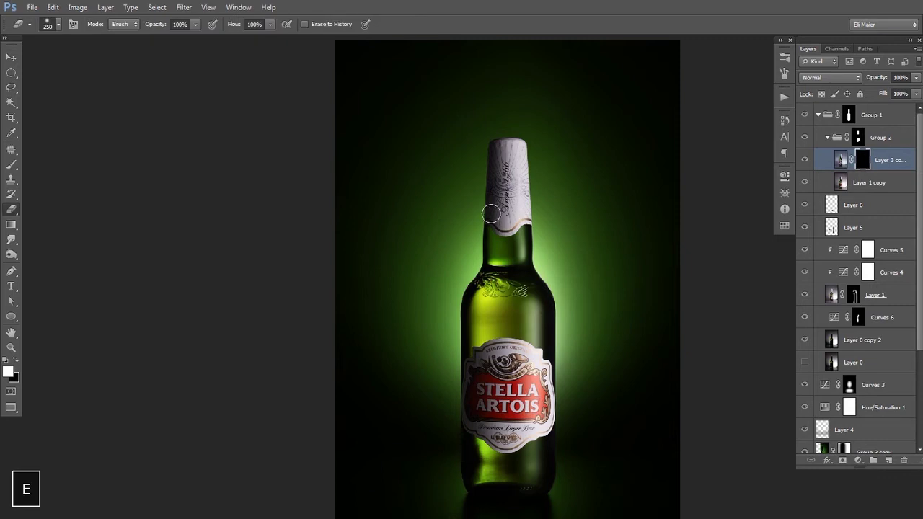
{"action": "key", "text": "space"}
{"action": "left_click_drag", "start_coordinate": [473, 244], "coordinate": [475, 224]}
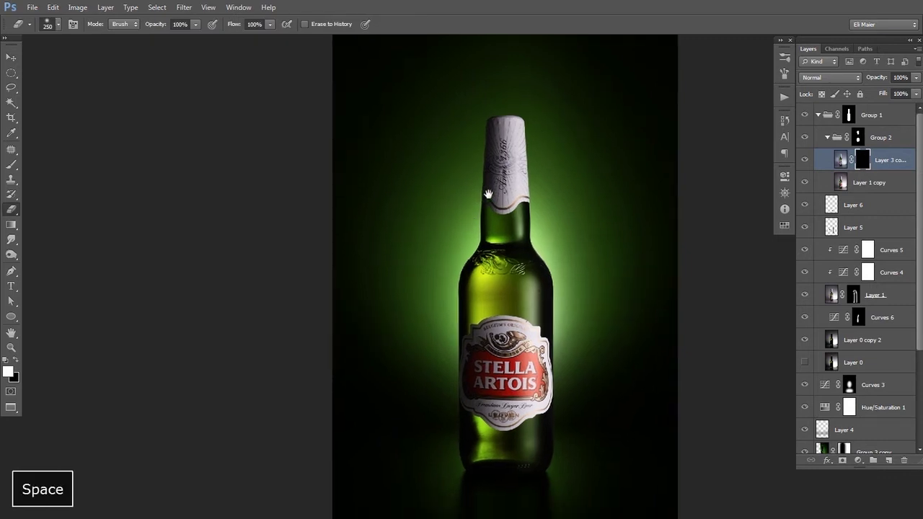
{"action": "left_click", "coordinate": [487, 190], "text": "ctrl"}
{"action": "key", "text": "x"}
{"action": "key", "text": "bracketleft"}
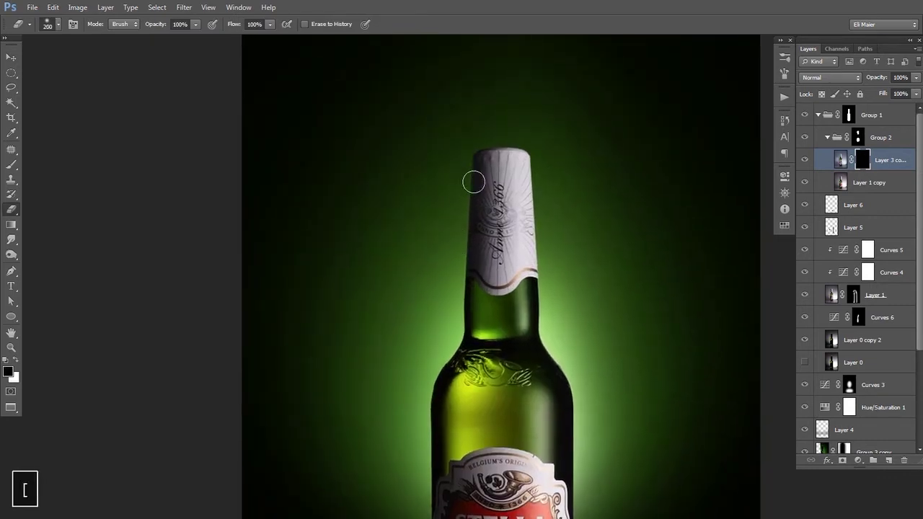
{"action": "left_click", "coordinate": [458, 315], "text": "shift"}
{"action": "left_click", "coordinate": [461, 147], "text": "shift"}
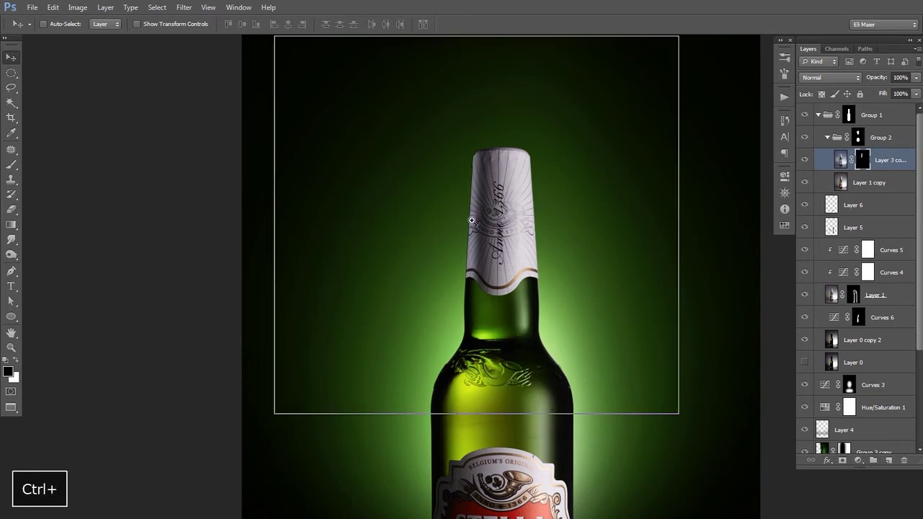
Step: Examine the neck foil's left edge up close with Group 2 and Group 1 hidden and shown
{"action": "key", "text": "ctrl+plus"}
{"action": "key", "text": "ctrl+plus"}
{"action": "key", "text": "ctrl+plus"}
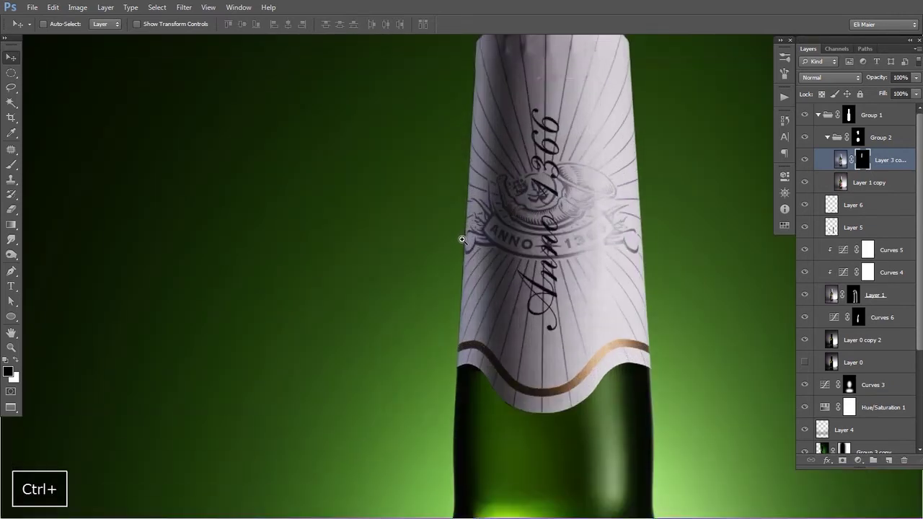
{"action": "key", "text": "ctrl+plus"}
{"action": "key", "text": "ctrl+plus"}
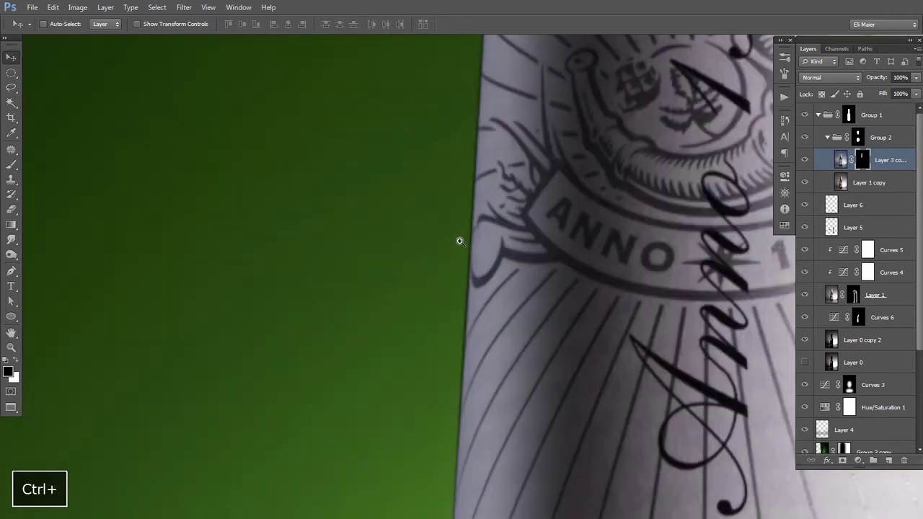
{"action": "left_click", "coordinate": [804, 140]}
{"action": "left_click", "coordinate": [803, 140]}
{"action": "left_click", "coordinate": [803, 140]}
{"action": "left_click", "coordinate": [804, 117]}
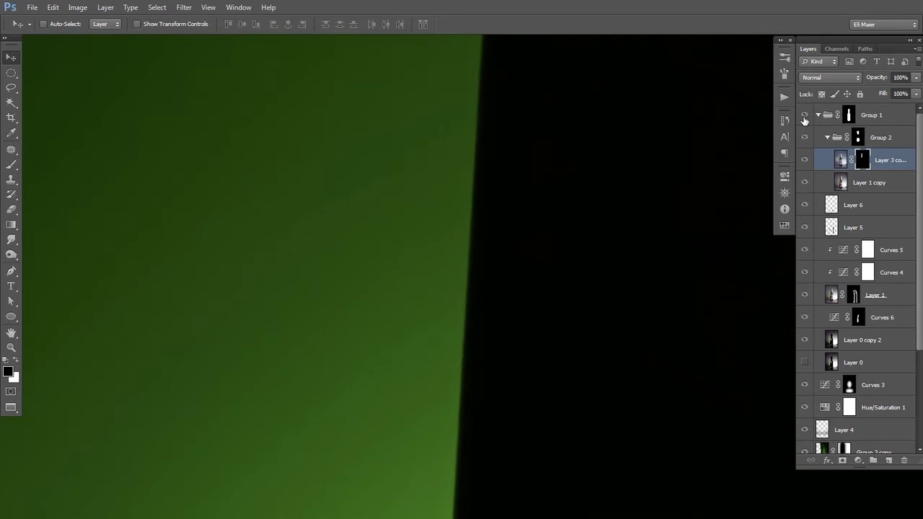
{"action": "left_click", "coordinate": [805, 118]}
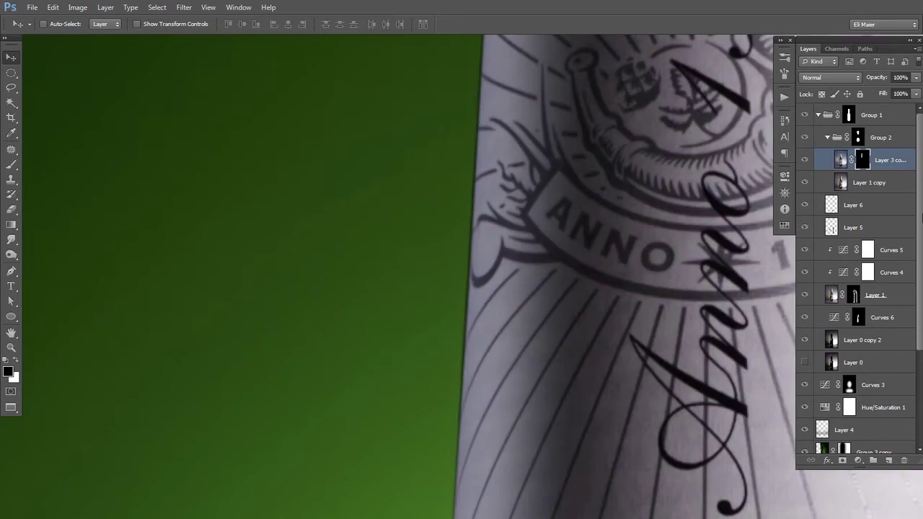
{"action": "scroll", "coordinate": [858, 288], "scroll_direction": "down", "scroll_amount": 5}
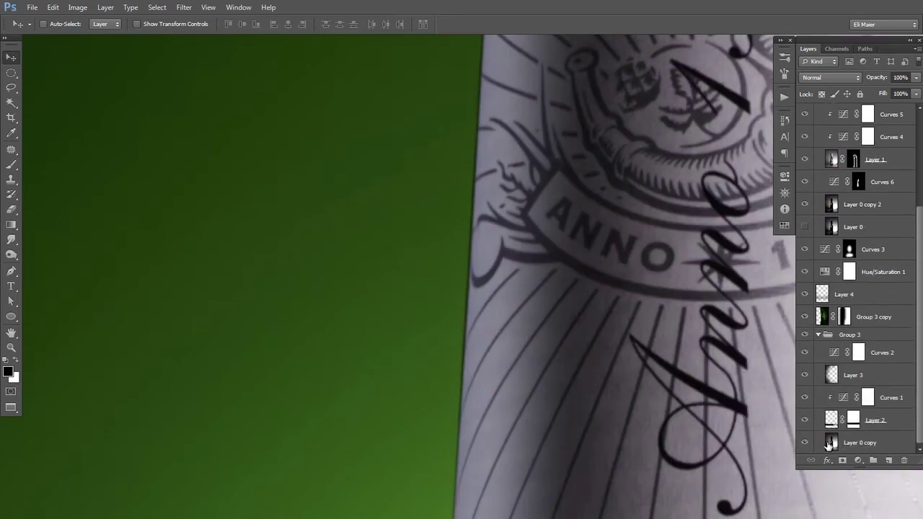
Step: Clone clean background over the dark line along the neck foil's left edge on Layer 0 copy with a 20 px Clone Stamp
{"action": "left_click", "coordinate": [827, 445]}
{"action": "key", "text": "s"}
{"action": "left_click_drag", "start_coordinate": [498, 154], "coordinate": [464, 366]}
{"action": "left_click_drag", "start_coordinate": [472, 87], "coordinate": [448, 249]}
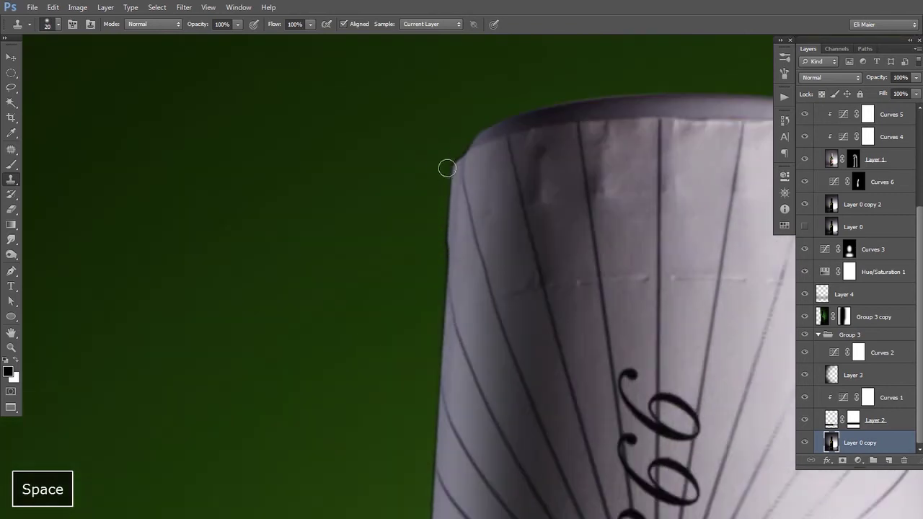
{"action": "left_click_drag", "start_coordinate": [449, 185], "coordinate": [446, 285]}
{"action": "left_click_drag", "start_coordinate": [439, 505], "coordinate": [449, 163]}
{"action": "left_click_drag", "start_coordinate": [429, 294], "coordinate": [435, 248]}
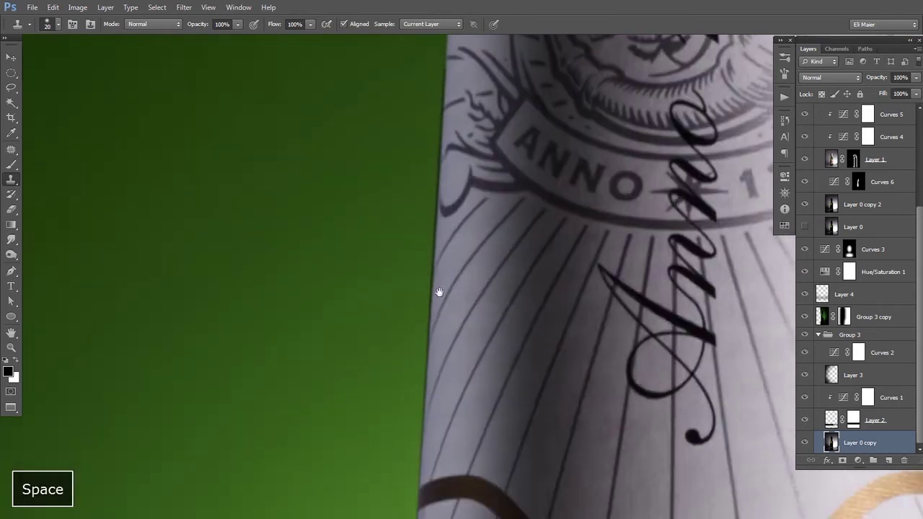
{"action": "left_click_drag", "start_coordinate": [429, 332], "coordinate": [426, 303]}
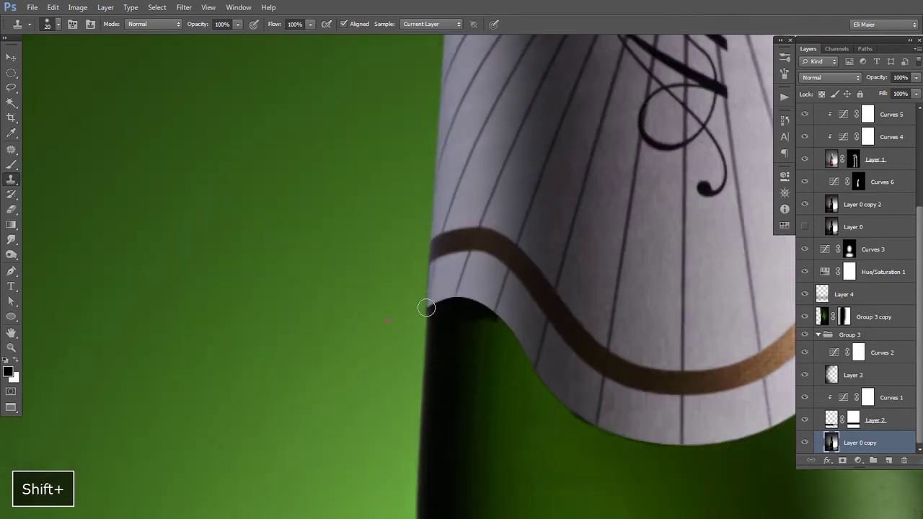
Step: Examine the retouched neck foil edge and the whole bottle from a wider view
{"action": "key", "text": "v"}
{"action": "left_click", "coordinate": [537, 295], "text": "ctrl+alt"}
{"action": "left_click", "coordinate": [537, 309], "text": "ctrl+alt"}
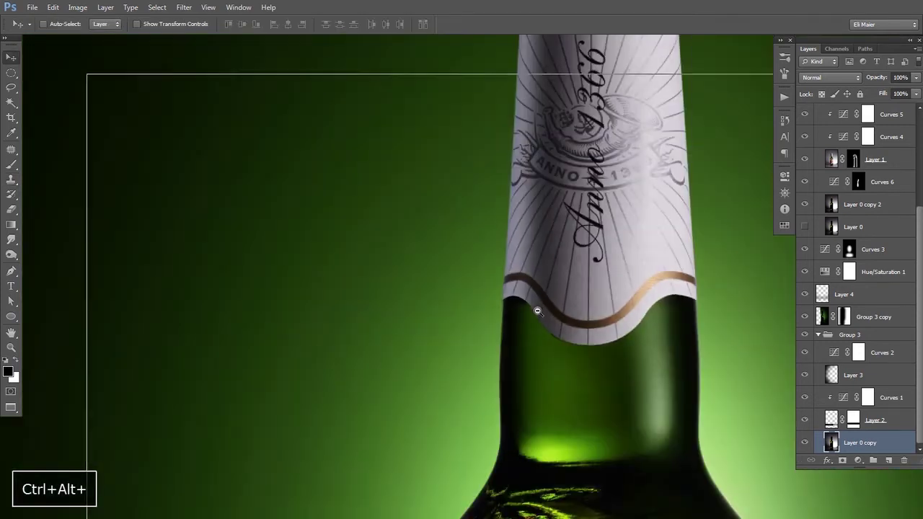
{"action": "left_click", "coordinate": [537, 319], "text": "ctrl+alt"}
{"action": "left_click", "coordinate": [537, 328], "text": "ctrl+alt"}
{"action": "left_click", "coordinate": [536, 331], "text": "ctrl+alt"}
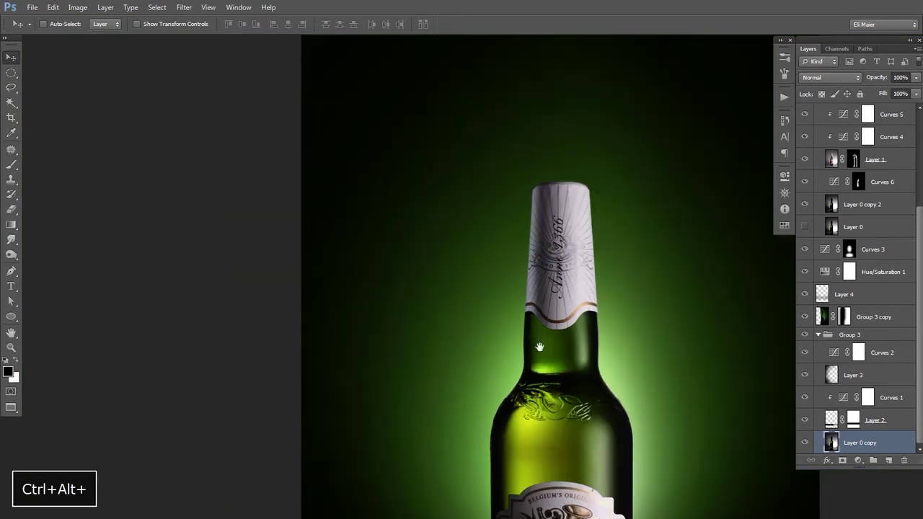
{"action": "left_click_drag", "start_coordinate": [536, 437], "coordinate": [527, 251]}
{"action": "left_click_drag", "start_coordinate": [546, 285], "coordinate": [547, 246]}
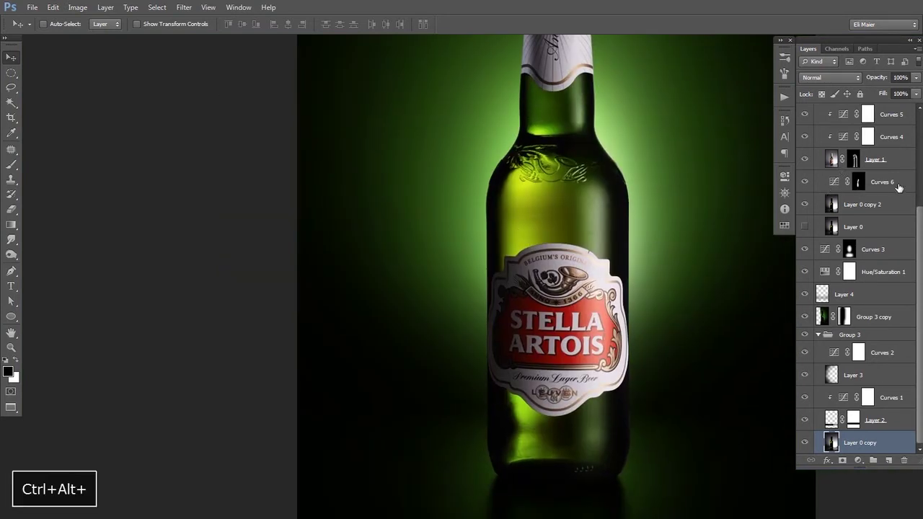
Step: Reveal Layer 3 copy along the main label's left edge by erasing its black mask in a straight 600 px stroke
{"action": "left_click_drag", "start_coordinate": [919, 216], "coordinate": [920, 127]}
{"action": "left_click", "coordinate": [861, 159]}
{"action": "left_click_drag", "start_coordinate": [548, 273], "coordinate": [546, 214]}
{"action": "key", "text": "e"}
{"action": "key", "text": "bracketright"}
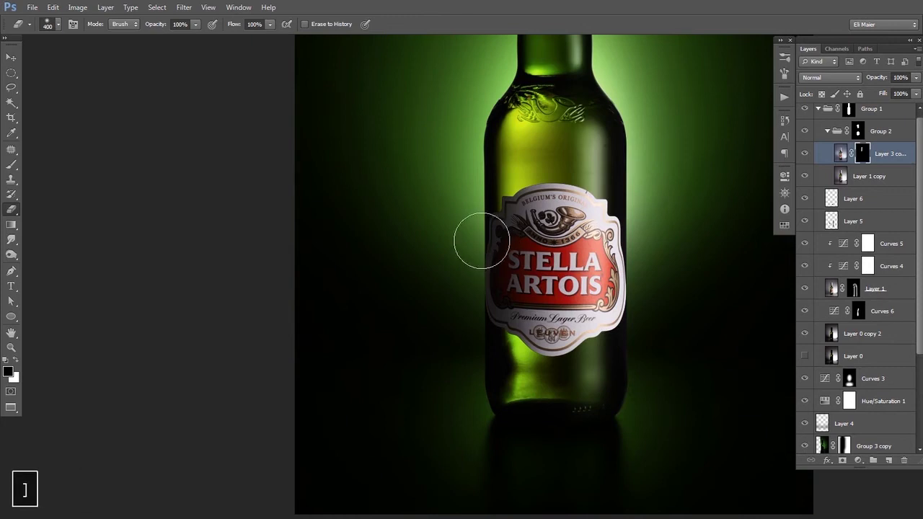
{"action": "key", "text": "bracketleft"}
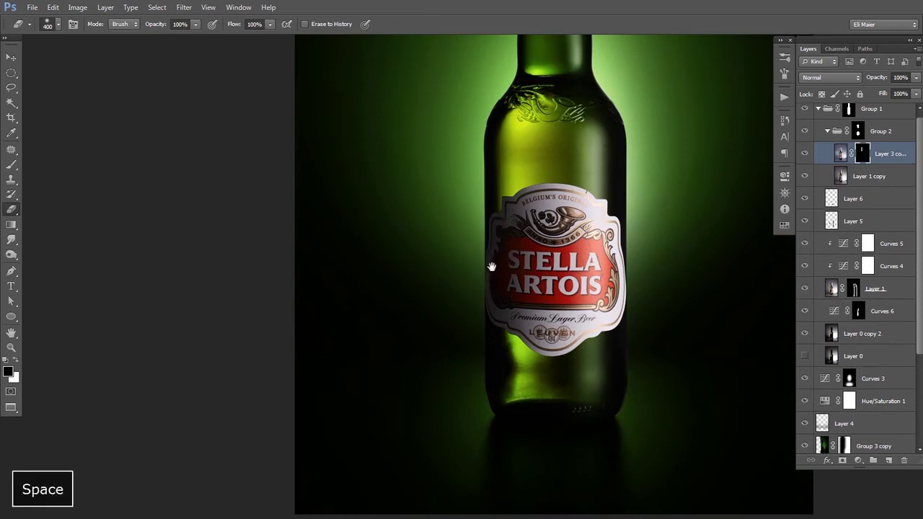
{"action": "left_click", "coordinate": [493, 284], "text": "ctrl+alt"}
{"action": "left_click_drag", "start_coordinate": [492, 285], "coordinate": [465, 323]}
{"action": "key", "text": "bracketright"}
{"action": "key", "text": "bracketright"}
{"action": "mouse_move", "coordinate": [457, 289]}
{"action": "left_mouse_down"}
{"action": "mouse_move", "coordinate": [450, 408]}
{"action": "mouse_move", "coordinate": [447, 380]}
{"action": "left_mouse_up"}
{"action": "key", "text": "ctrl+z"}
{"action": "left_click_drag", "start_coordinate": [455, 274], "coordinate": [451, 438]}
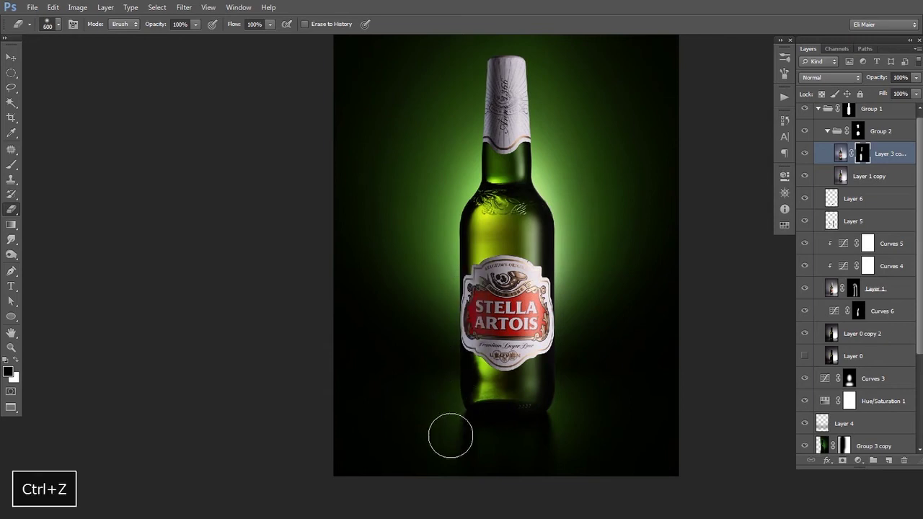
{"action": "key", "text": "ctrl+z"}
{"action": "key", "text": "space"}
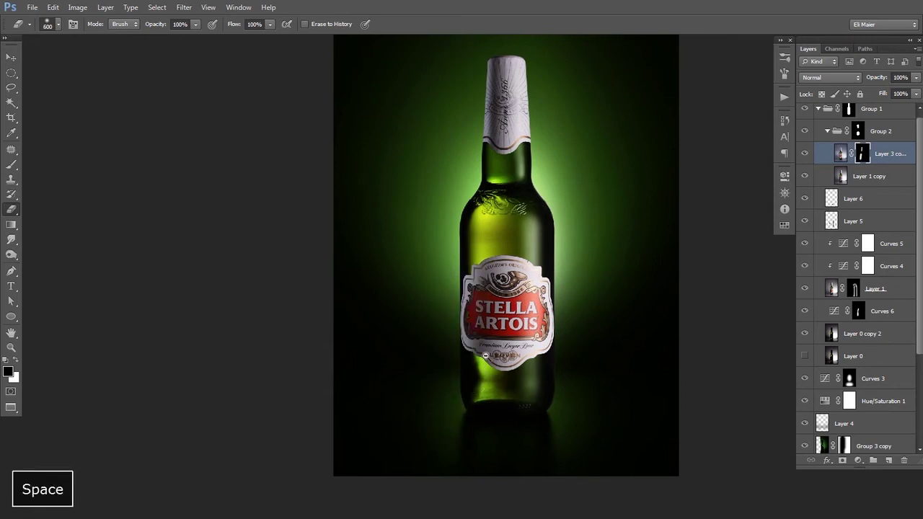
Step: Set Group 2's blend mode to Normal
{"action": "scroll", "coordinate": [478, 361], "scroll_direction": "down", "scroll_amount": 1}
{"action": "key", "text": "v"}
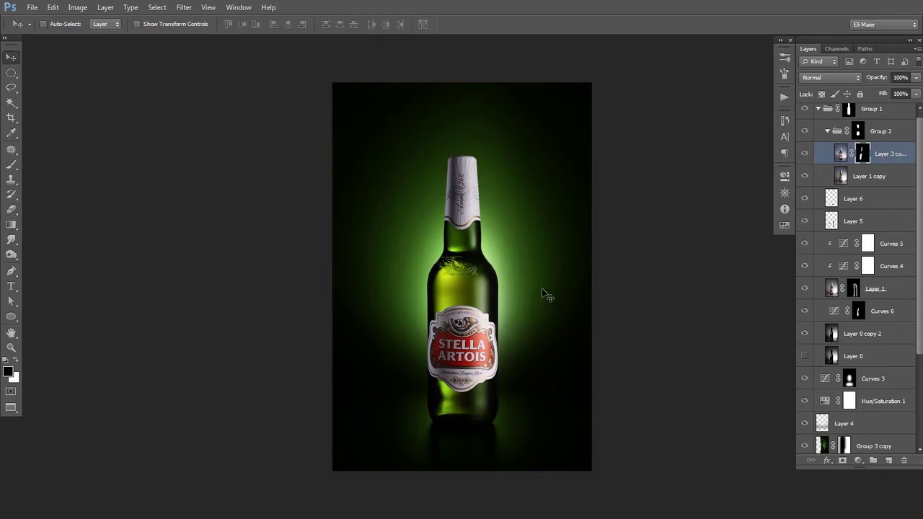
{"action": "left_click", "coordinate": [474, 316], "text": "ctrl"}
{"action": "left_click", "coordinate": [474, 315], "text": "ctrl"}
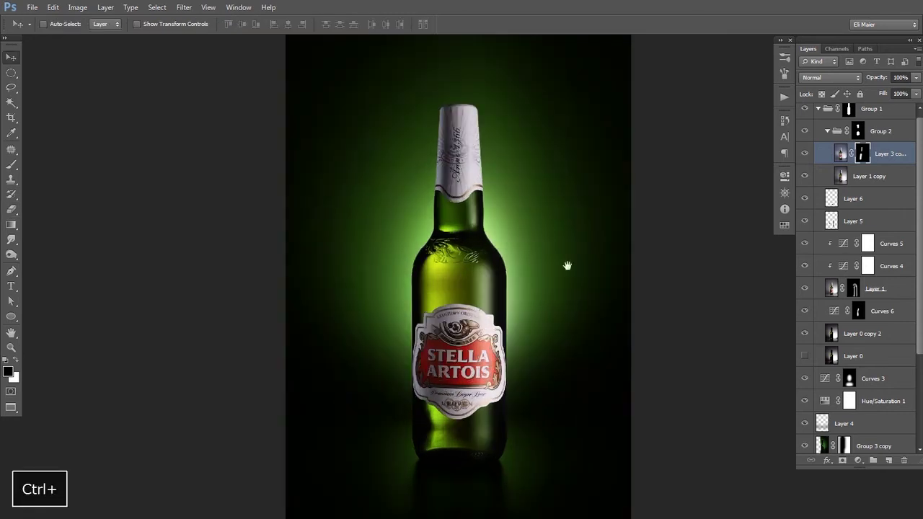
{"action": "left_click", "coordinate": [873, 136]}
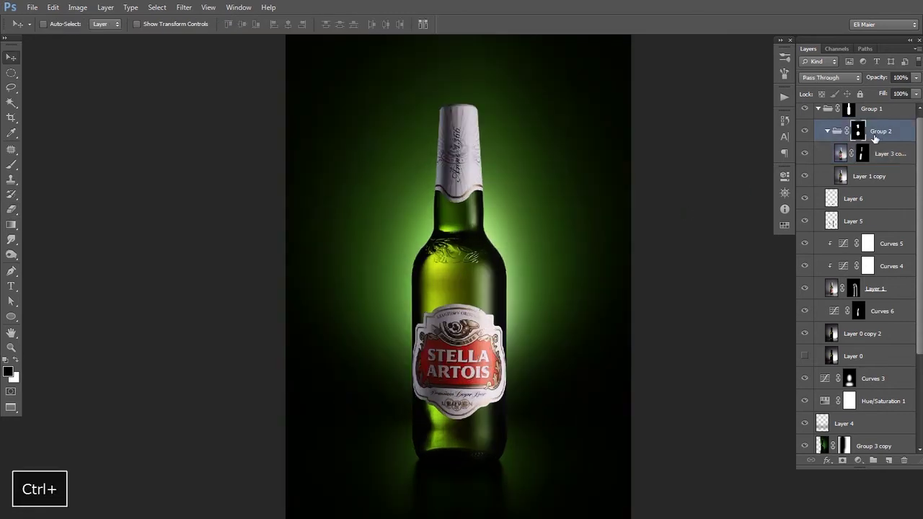
{"action": "left_click", "coordinate": [835, 78]}
{"action": "left_click", "coordinate": [823, 111]}
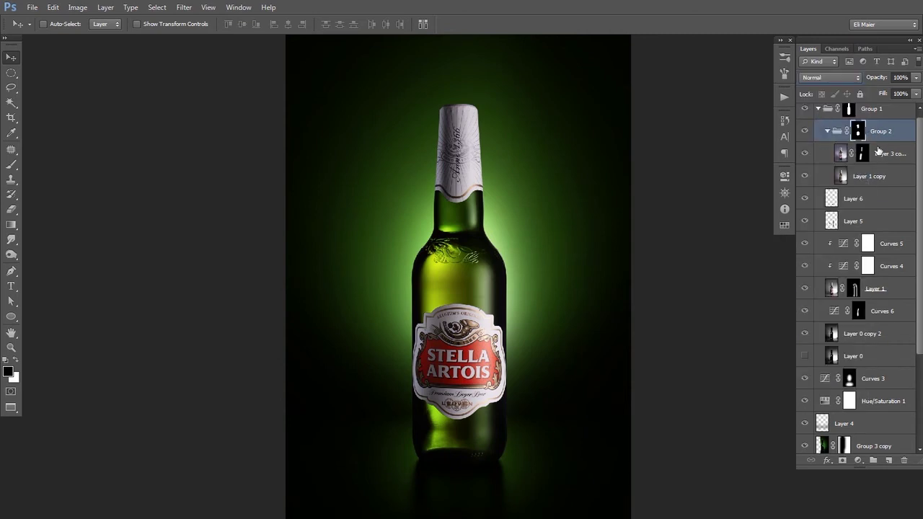
Step: Try a Selective Color adjustment above Layer 3 copy with the Whites' cyan, magenta, yellow and black at -100%
{"action": "left_click", "coordinate": [881, 156]}
{"action": "left_click", "coordinate": [857, 460]}
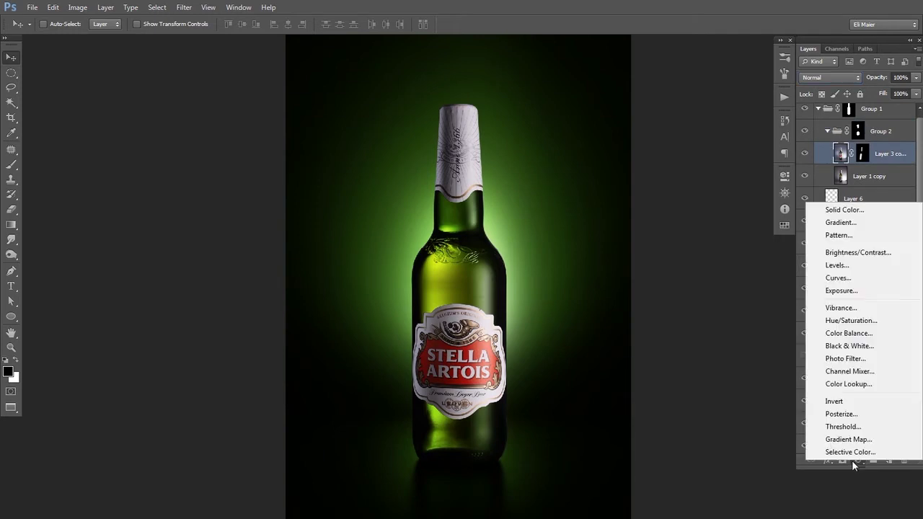
{"action": "left_click", "coordinate": [849, 451]}
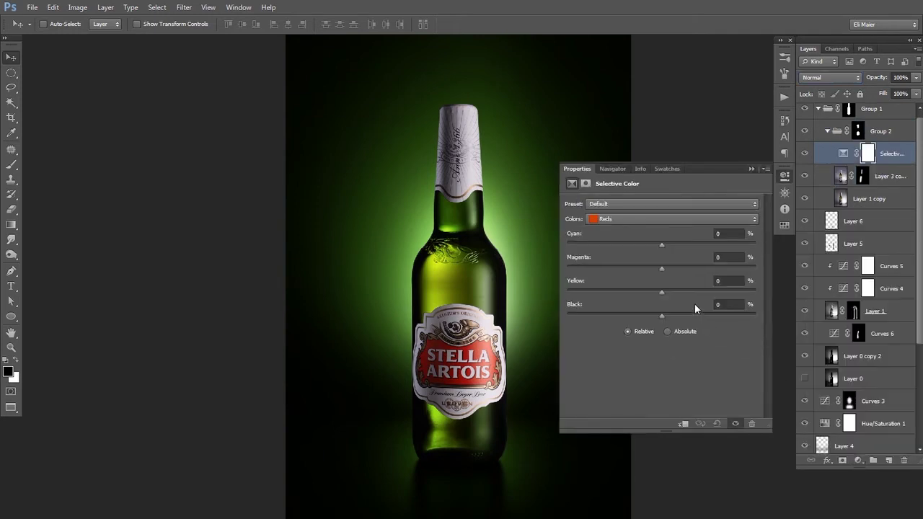
{"action": "left_click", "coordinate": [615, 219]}
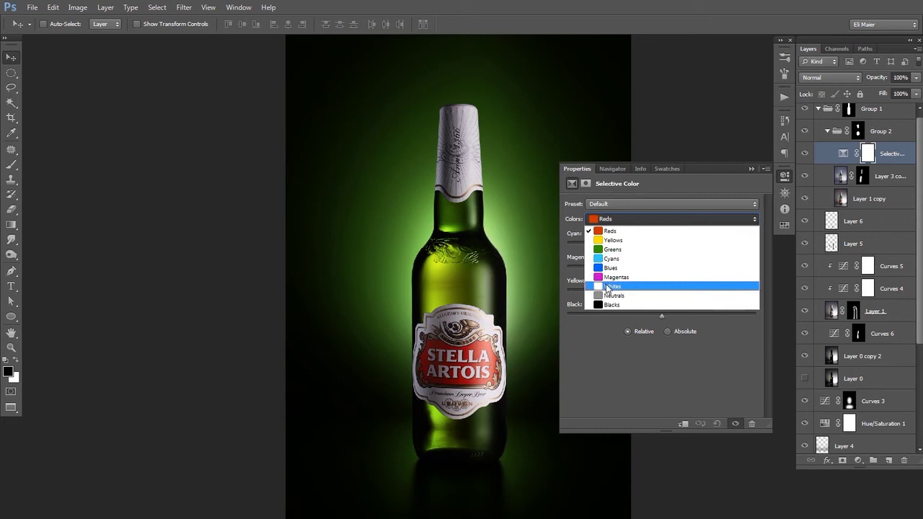
{"action": "left_click", "coordinate": [607, 282]}
{"action": "left_click_drag", "start_coordinate": [634, 246], "coordinate": [567, 246]}
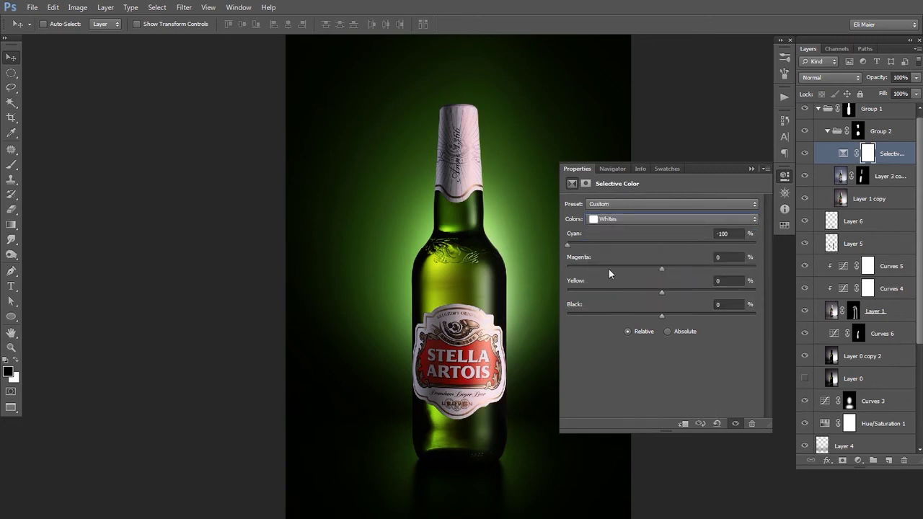
{"action": "left_click_drag", "start_coordinate": [609, 269], "coordinate": [567, 268]}
{"action": "left_click_drag", "start_coordinate": [625, 315], "coordinate": [522, 305]}
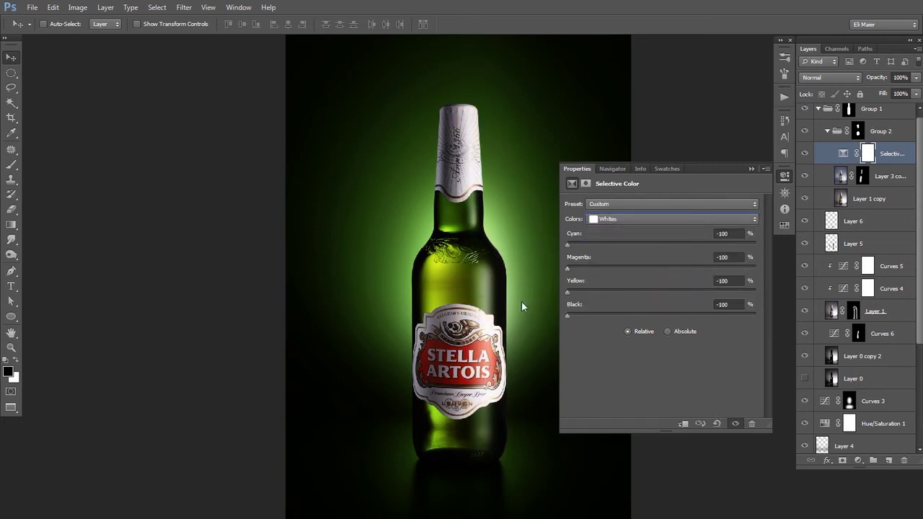
Step: Compare the labels with the Selective Color adjustment hidden and shown, and delete the adjustment
{"action": "left_click", "coordinate": [577, 172]}
{"action": "left_click", "coordinate": [804, 156]}
{"action": "left_click", "coordinate": [804, 157]}
{"action": "left_click", "coordinate": [805, 158]}
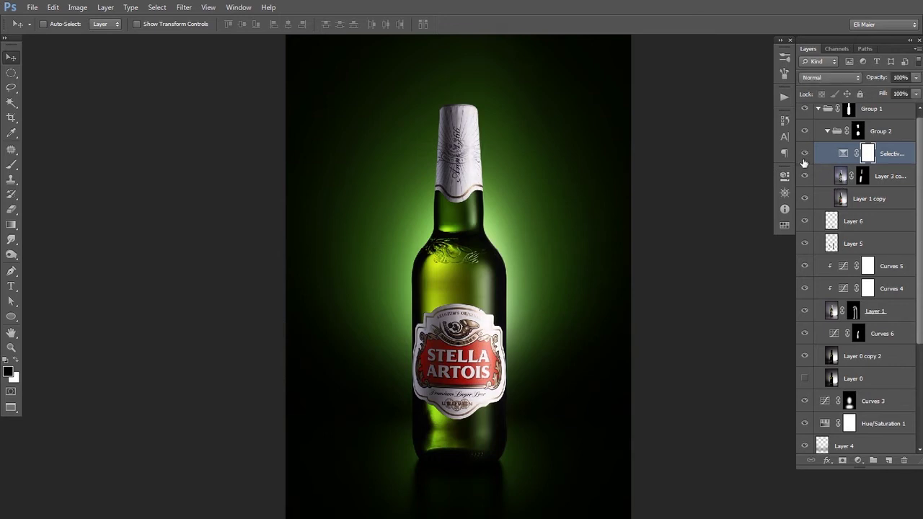
{"action": "key", "text": "BackSpace"}
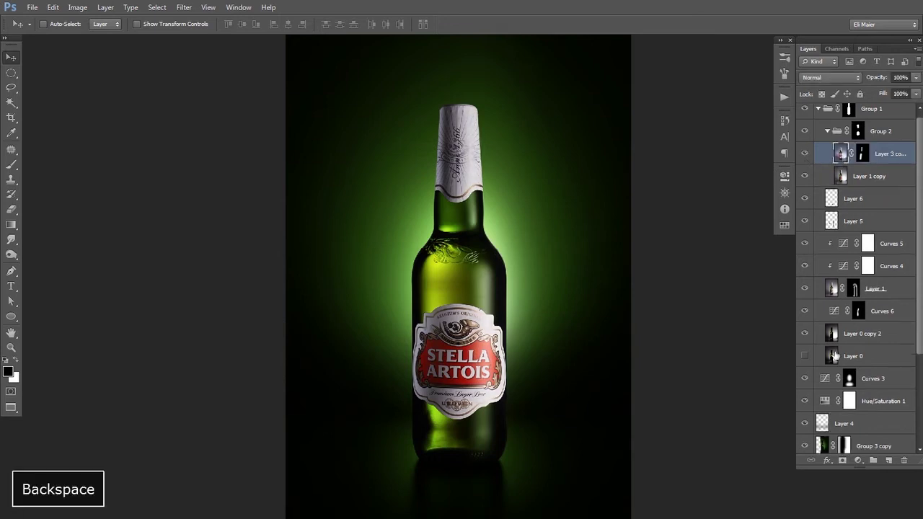
Step: Add a Curves adjustment above Layer 3 copy and brighten its midtones with a point at input 110, output 132
{"action": "left_click", "coordinate": [856, 460]}
{"action": "left_click", "coordinate": [819, 279]}
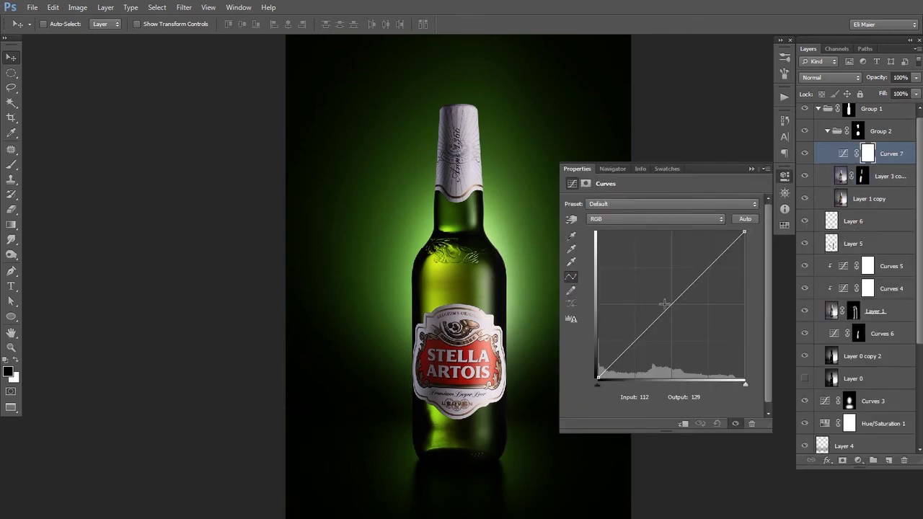
{"action": "left_click", "coordinate": [664, 303]}
{"action": "left_click_drag", "start_coordinate": [665, 304], "coordinate": [662, 302]}
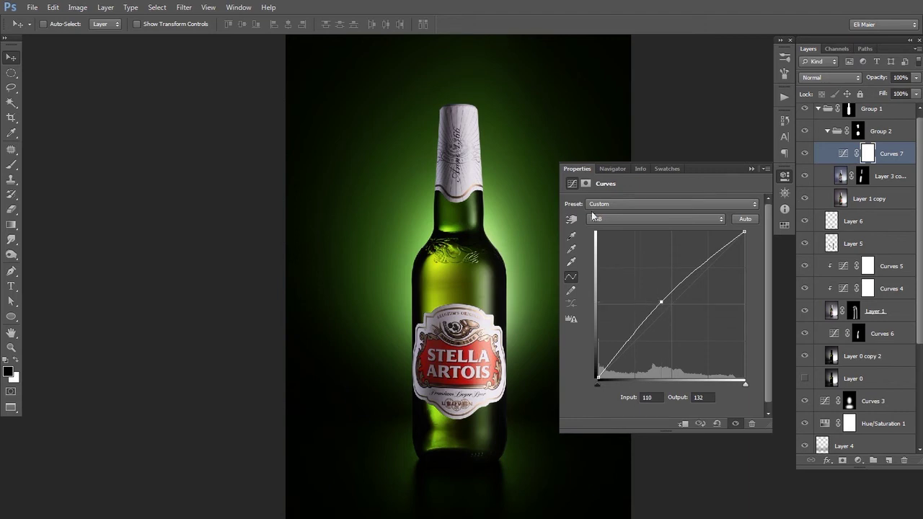
{"action": "left_click", "coordinate": [581, 171]}
Step: Mask Curves 7 off the right edges of the neck foil and main label with straight black eraser strokes at 300 and 600 px
{"action": "key", "text": "e"}
{"action": "key", "text": "x"}
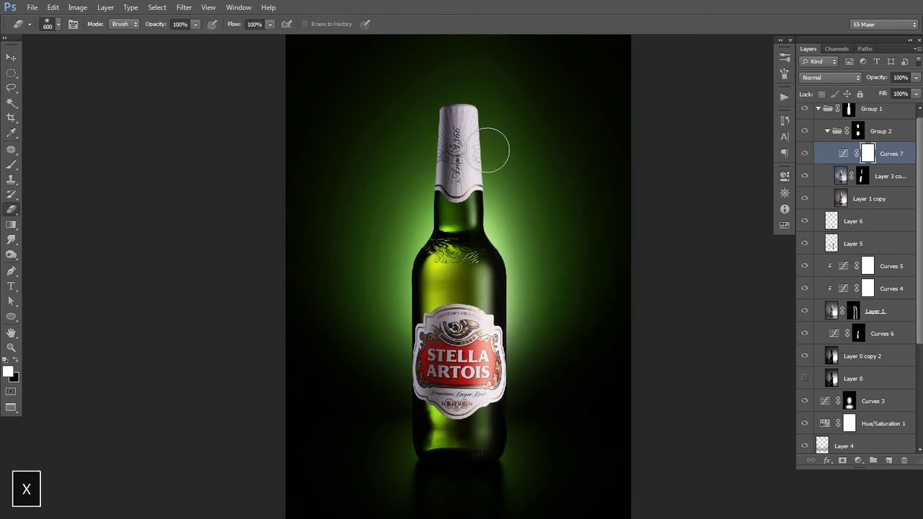
{"action": "key", "text": "bracketleft"}
{"action": "key", "text": "bracketleft"}
{"action": "key", "text": "bracketleft"}
{"action": "left_click_drag", "start_coordinate": [474, 108], "coordinate": [474, 210]}
{"action": "key", "text": "bracketright"}
{"action": "key", "text": "space"}
{"action": "left_click_drag", "start_coordinate": [507, 320], "coordinate": [513, 271]}
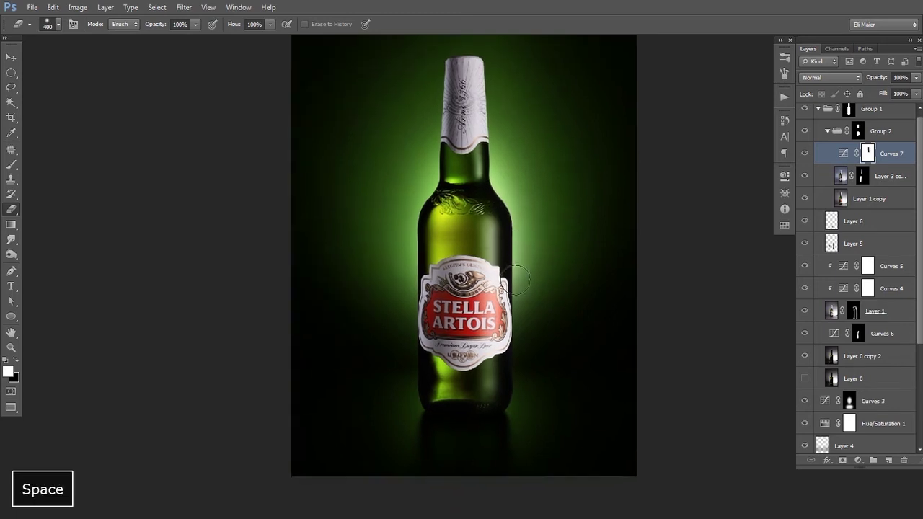
{"action": "key", "text": "bracketright"}
{"action": "key", "text": "bracketright"}
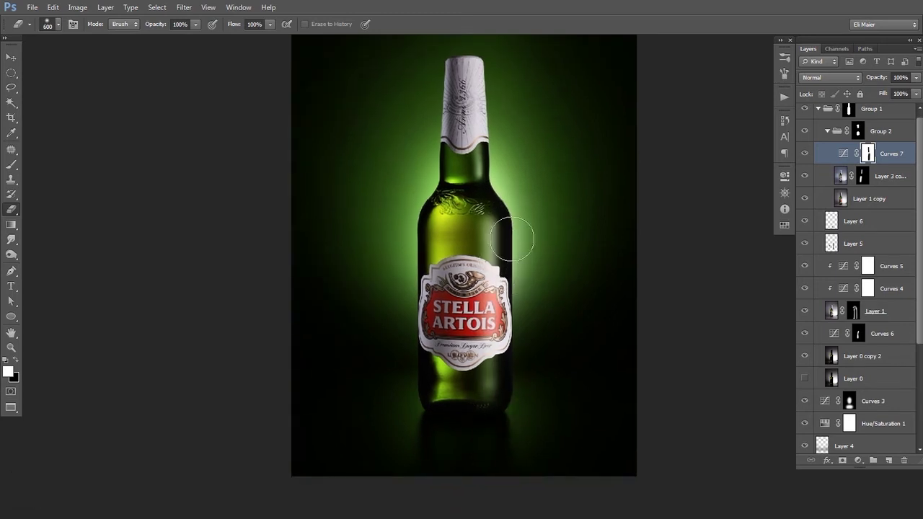
Step: Add another Curves adjustment above Curves 7 and move its black point inward to deepen the labels' shadows
{"action": "key", "text": "v"}
{"action": "left_click", "coordinate": [860, 462]}
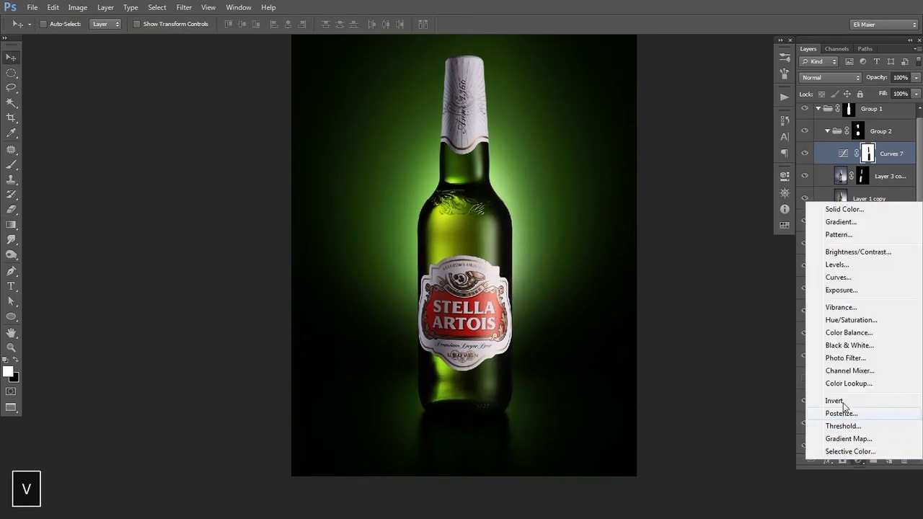
{"action": "left_click", "coordinate": [846, 285]}
{"action": "left_click", "coordinate": [601, 375]}
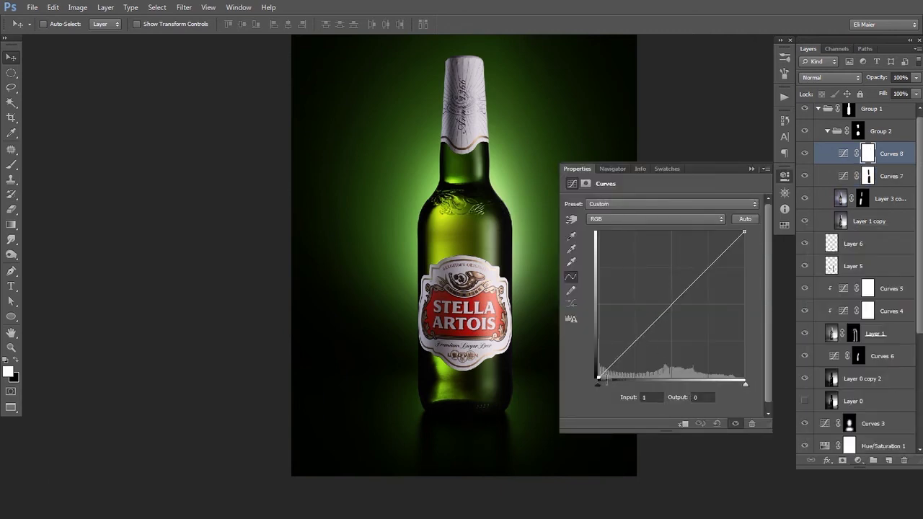
{"action": "left_click_drag", "start_coordinate": [599, 380], "coordinate": [611, 377]}
{"action": "key", "text": "v"}
Step: Examine the main label and the whole bottle at close and wide zoom levels
{"action": "key", "text": "ctrl+plus"}
{"action": "key", "text": "ctrl+plus"}
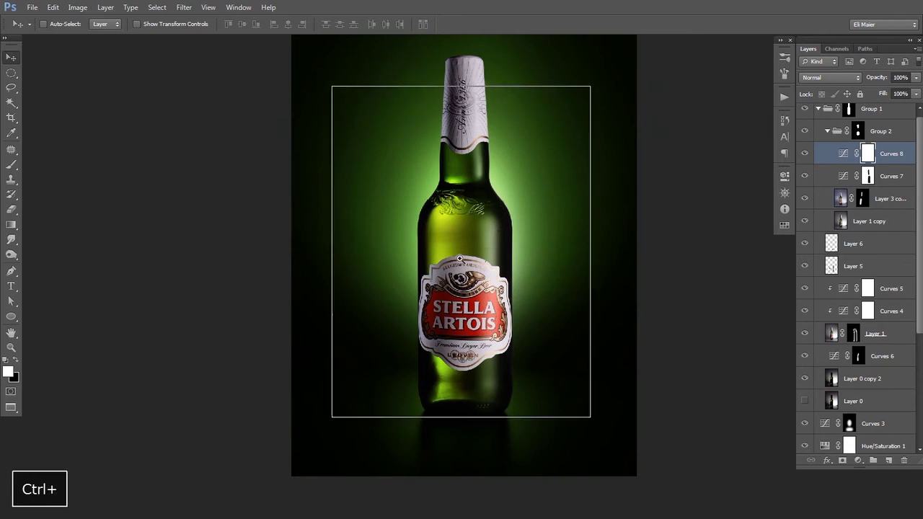
{"action": "key", "text": "ctrl+plus"}
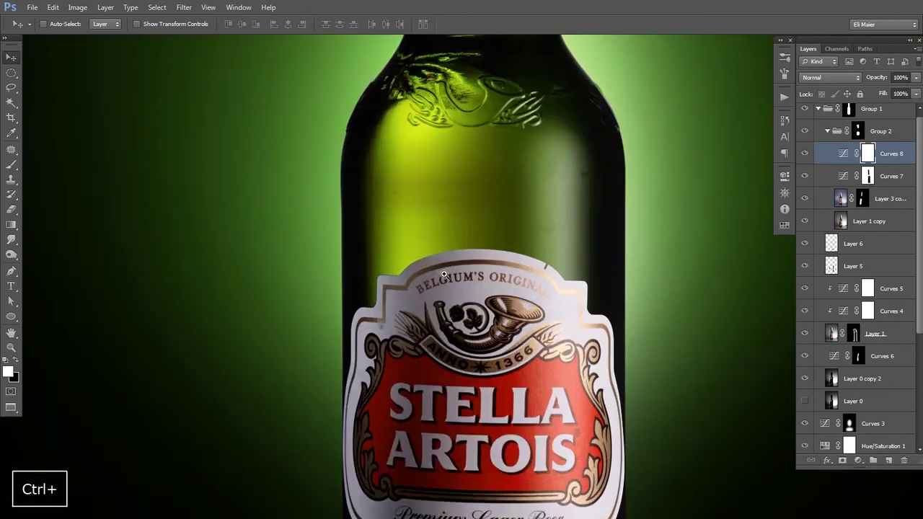
{"action": "key", "text": "ctrl+plus"}
{"action": "scroll", "coordinate": [453, 276], "scroll_direction": "down", "scroll_amount": 5}
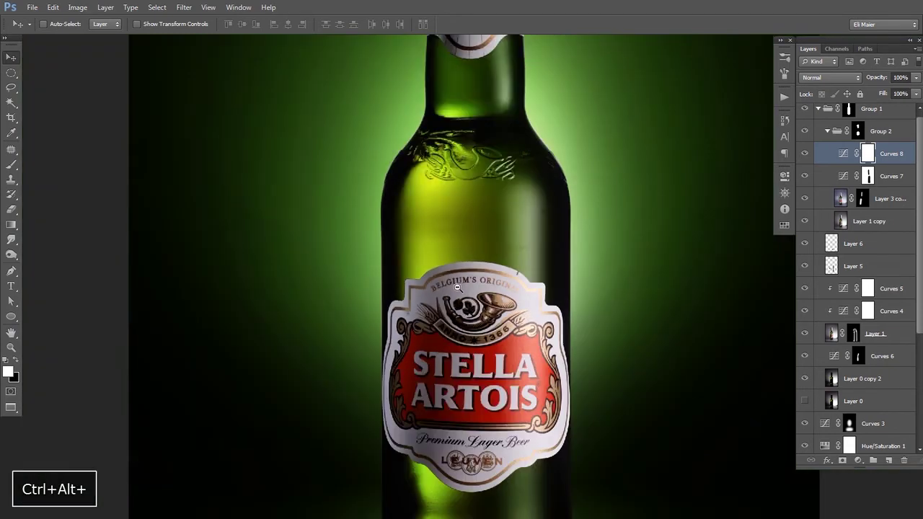
{"action": "scroll", "coordinate": [462, 247], "scroll_direction": "down", "scroll_amount": 3}
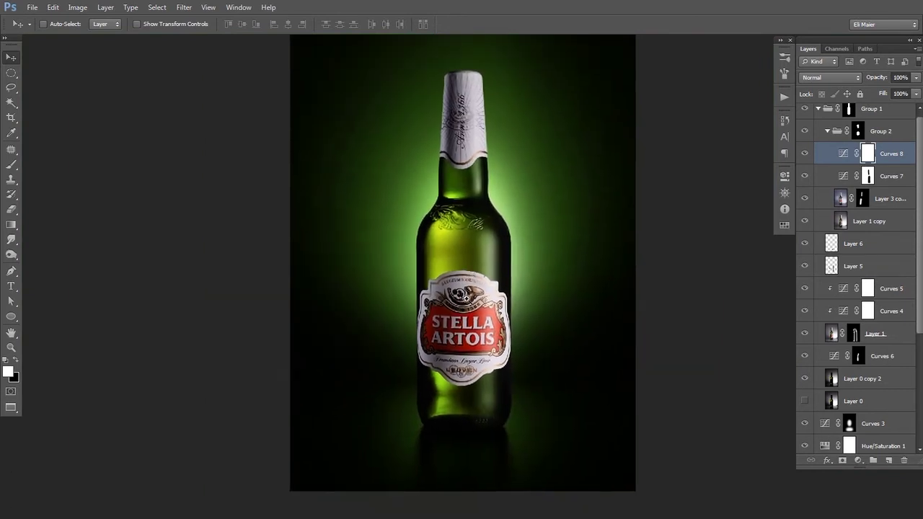
{"action": "key", "text": "ctrl+plus"}
Step: Collapse Group 2 and duplicate it
{"action": "left_click", "coordinate": [827, 131]}
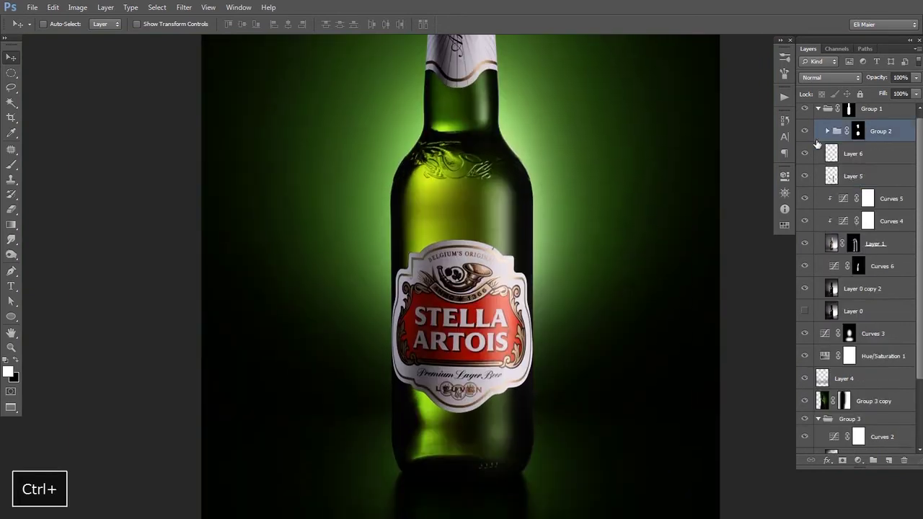
{"action": "key", "text": "x"}
{"action": "key", "text": "ctrl+j"}
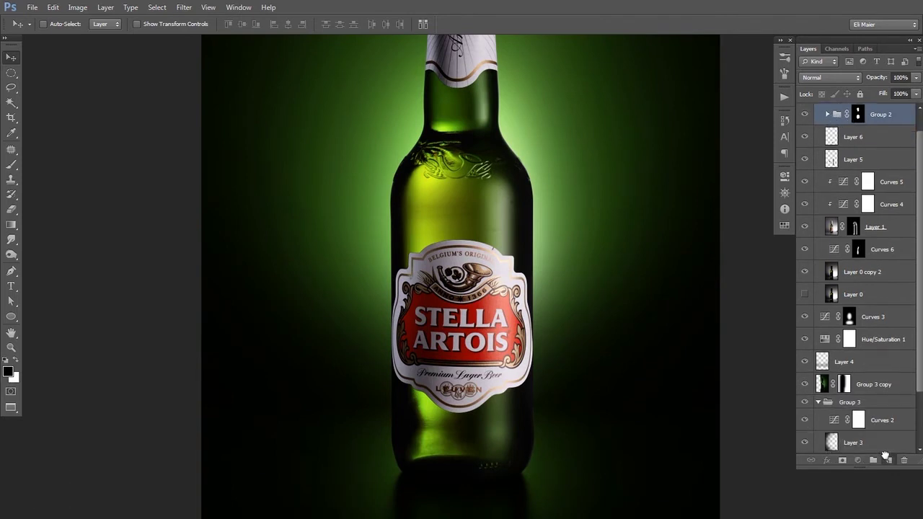
{"action": "key", "text": "x"}
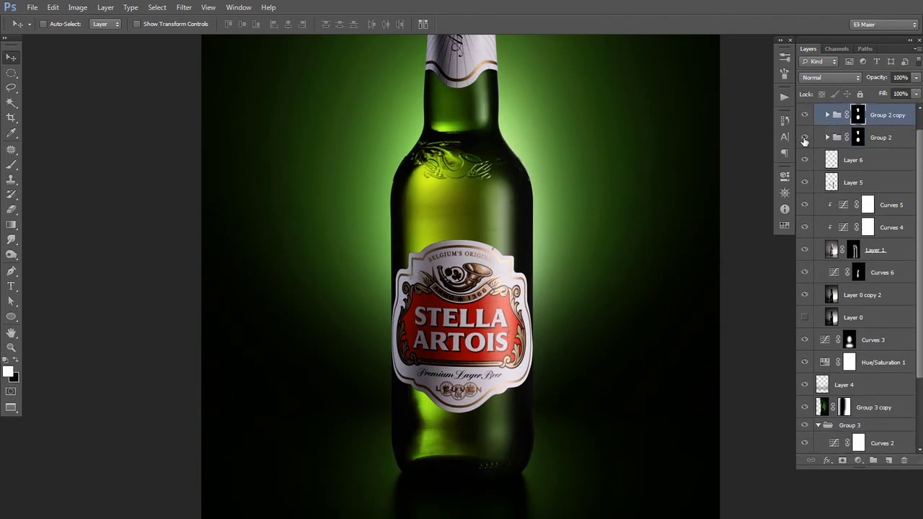
Step: Hide Group 2, merge the Group 2 copy into a single layer and apply its layer mask
{"action": "key", "text": "ctrl+g"}
{"action": "key", "text": "ctrl+e"}
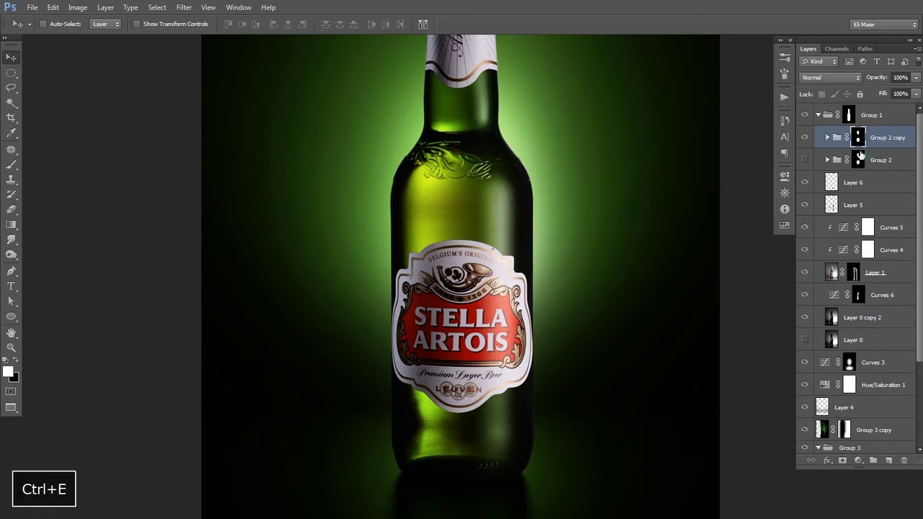
{"action": "right_click", "coordinate": [856, 145]}
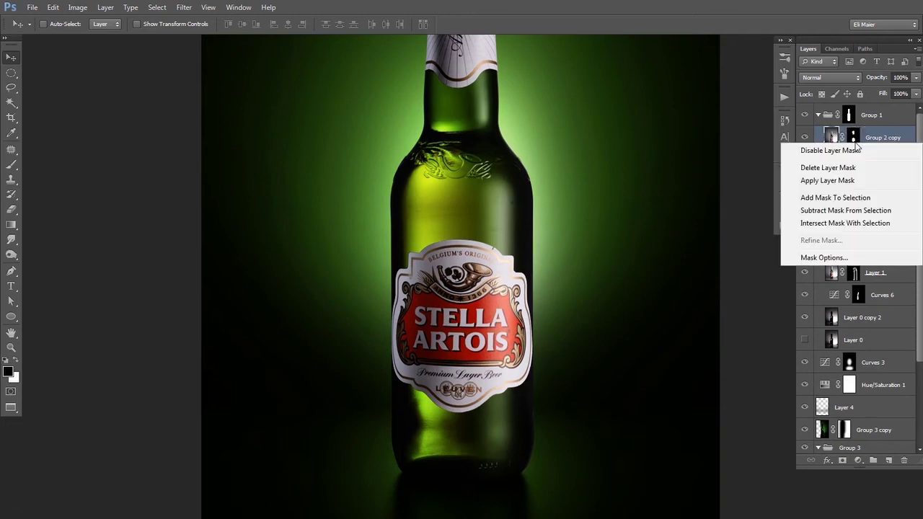
{"action": "left_click", "coordinate": [834, 181]}
Step: Select the main label with a large elliptical selection and cut it out of Group 2 copy onto its own layer
{"action": "key", "text": "m"}
{"action": "left_click_drag", "start_coordinate": [348, 200], "coordinate": [573, 466]}
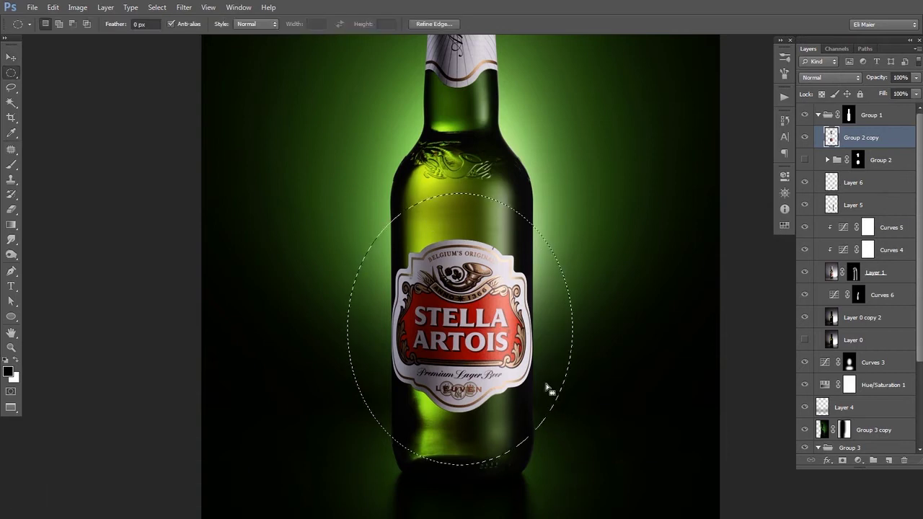
{"action": "key", "text": "v"}
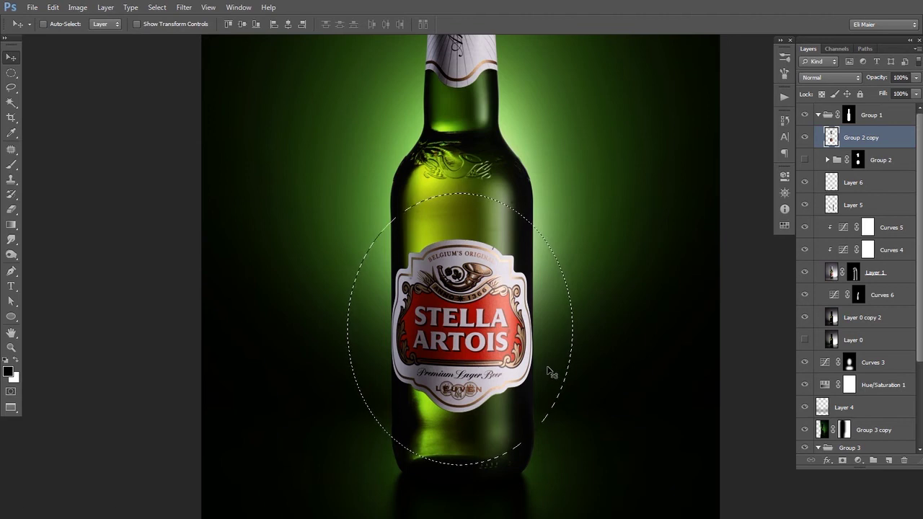
{"action": "key", "text": "ctrl+shift+j"}
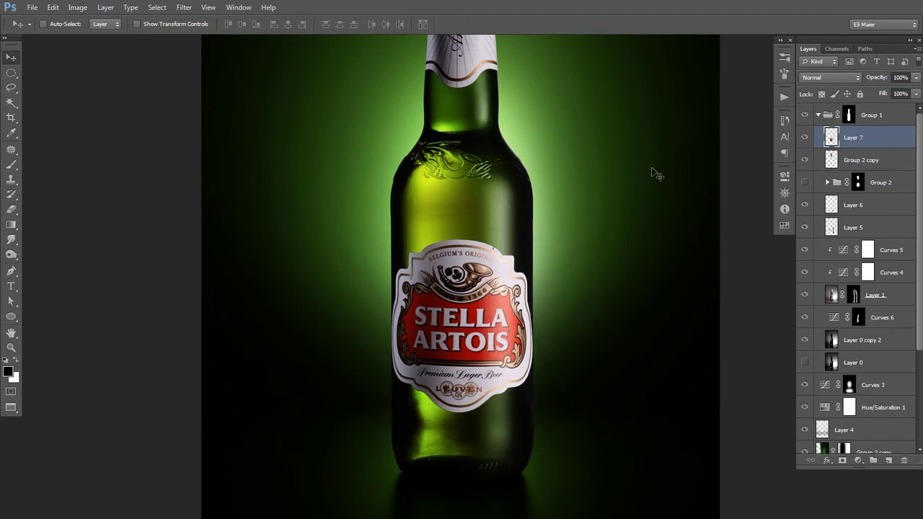
Step: Rotate the separated main label by -0.52° to straighten it, checking it against guides with rulers shown, and hide the guides
{"action": "key", "text": "ctrl+t"}
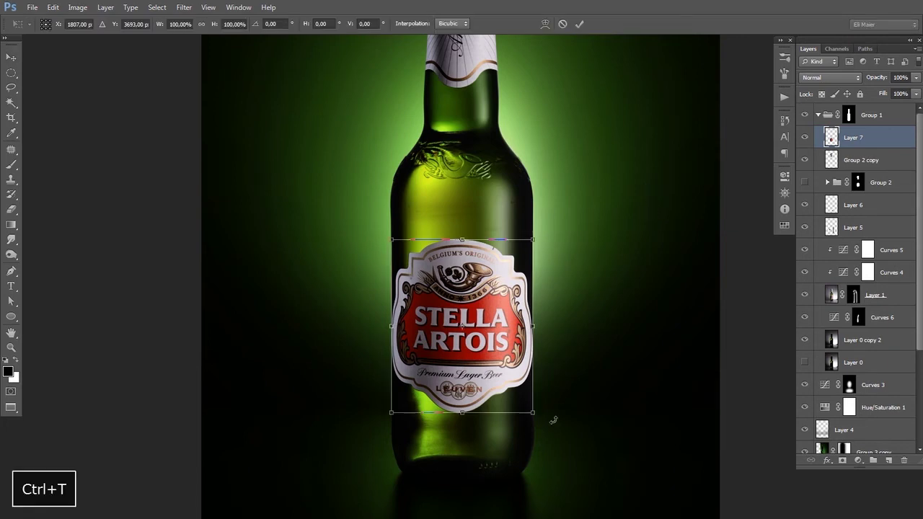
{"action": "left_click_drag", "start_coordinate": [552, 430], "coordinate": [552, 391]}
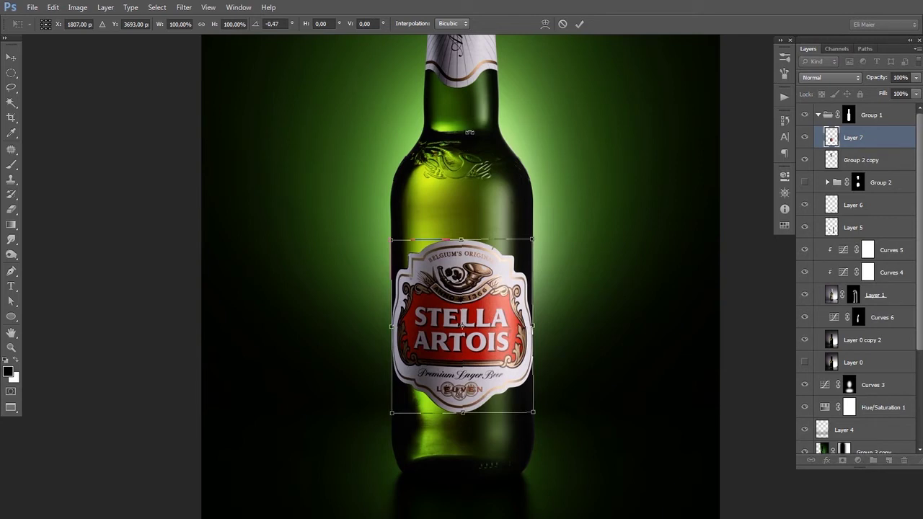
{"action": "key", "text": "ctrl+t"}
{"action": "key", "text": "ctrl+r"}
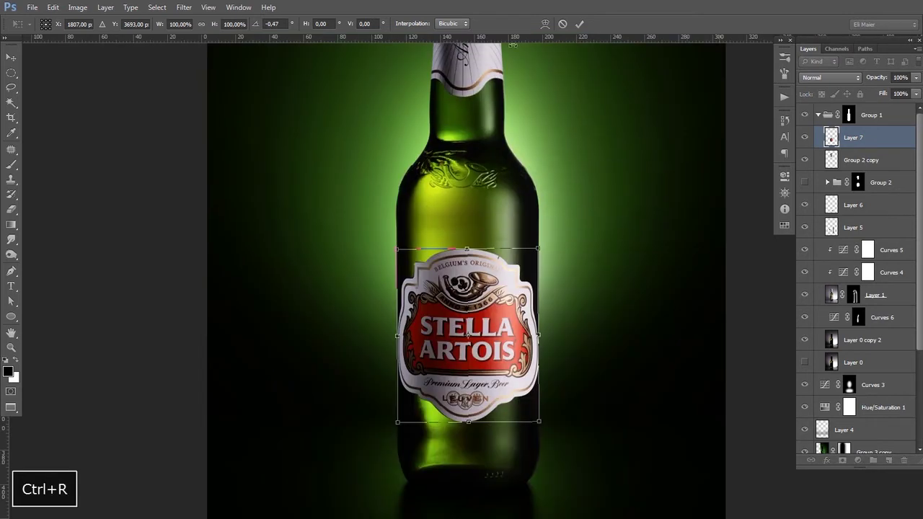
{"action": "left_click_drag", "start_coordinate": [484, 36], "coordinate": [481, 264]}
{"action": "key", "text": "ctrl+plus"}
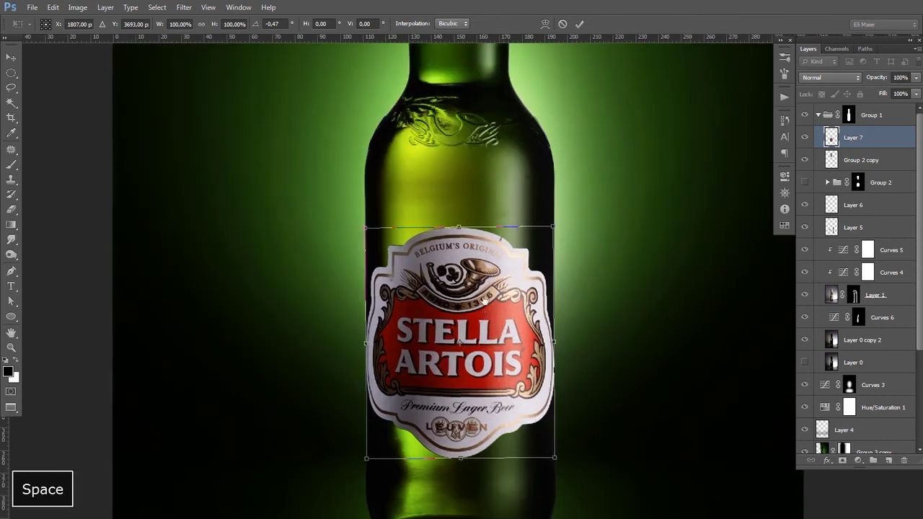
{"action": "left_click_drag", "start_coordinate": [488, 314], "coordinate": [488, 280]}
{"action": "key", "text": "ctrl+semicolon"}
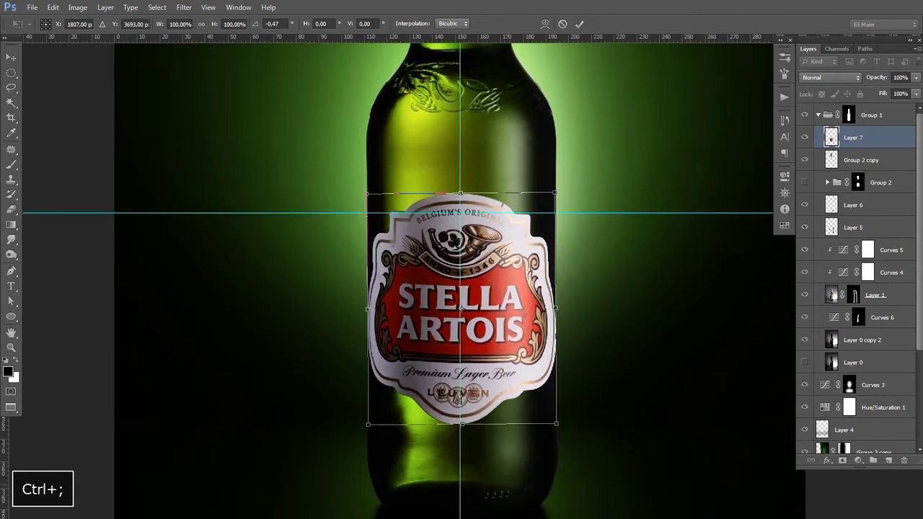
{"action": "left_click_drag", "start_coordinate": [561, 176], "coordinate": [564, 174]}
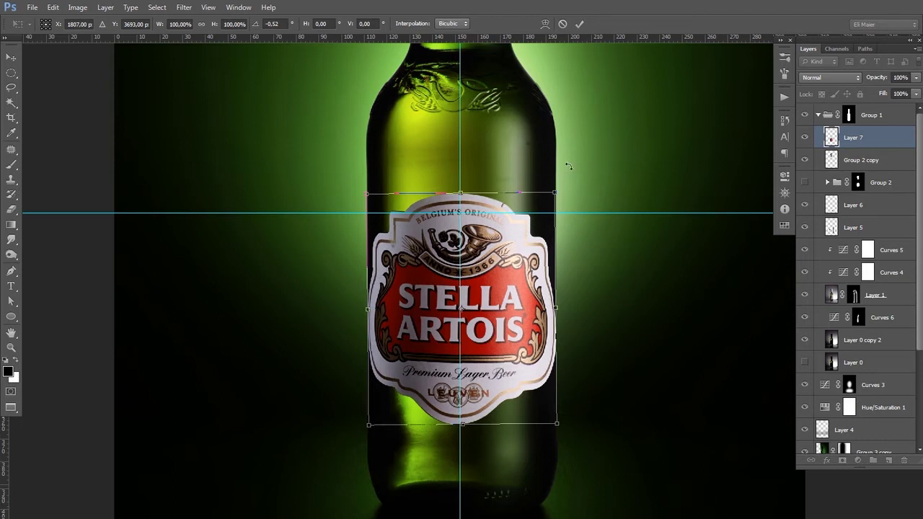
{"action": "key", "text": "Return"}
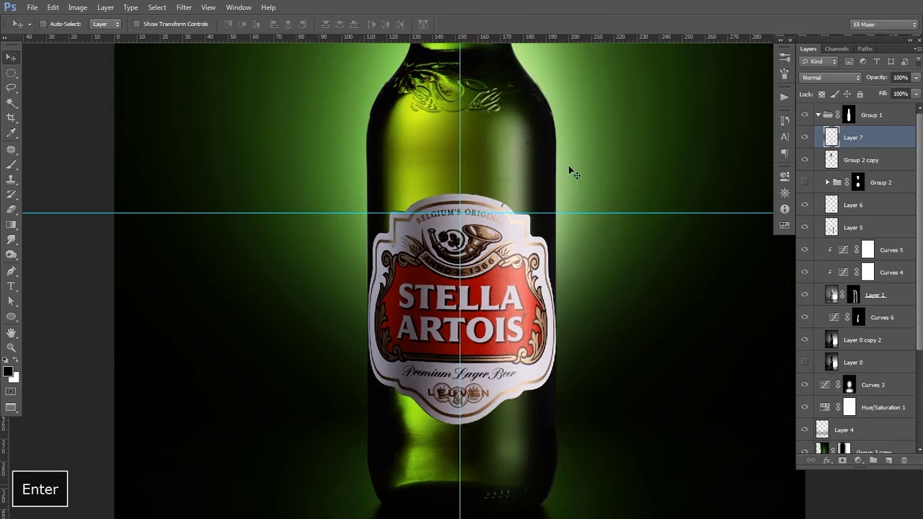
{"action": "key", "text": "ctrl+semicolon"}
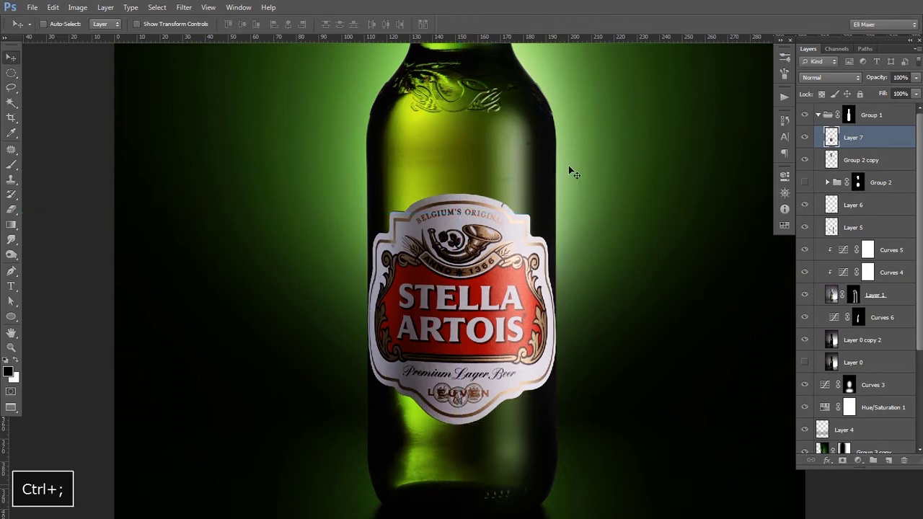
Step: On Layer 0 copy 2, clone green glass over the dark rim at the main label's upper-left shoulder with the Clone Stamp
{"action": "left_click", "coordinate": [833, 340]}
{"action": "key", "text": "ctrl+space"}
{"action": "left_click", "coordinate": [405, 199], "text": "ctrl"}
{"action": "left_click", "coordinate": [390, 225], "text": "ctrl"}
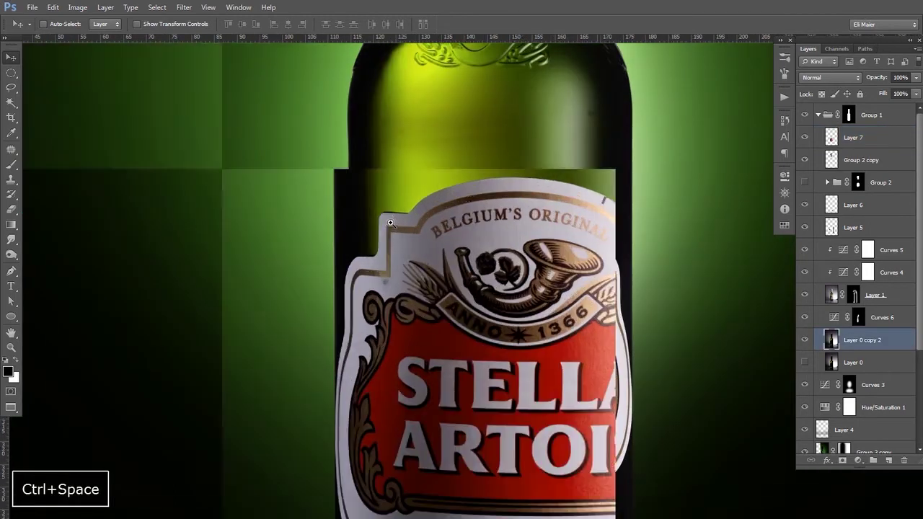
{"action": "left_click", "coordinate": [389, 225], "text": "ctrl"}
{"action": "key", "text": "s"}
{"action": "key", "text": "space"}
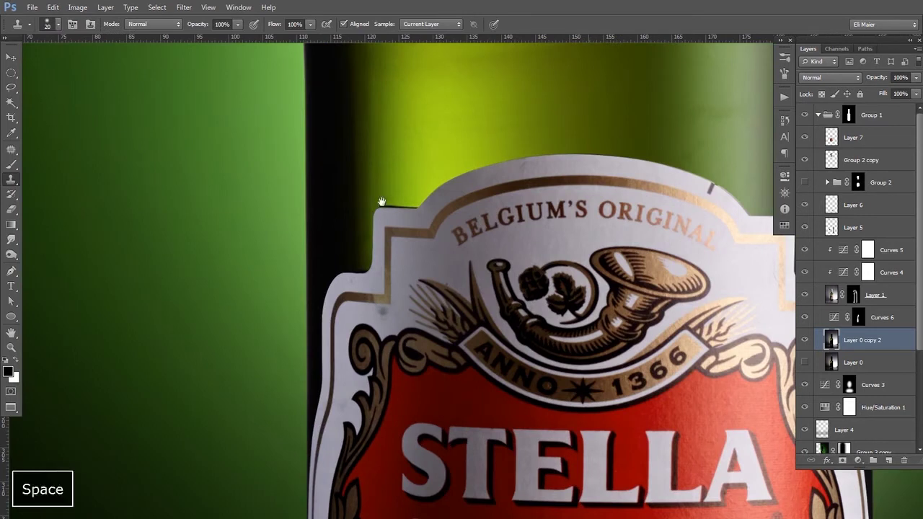
{"action": "left_click", "coordinate": [380, 194]}
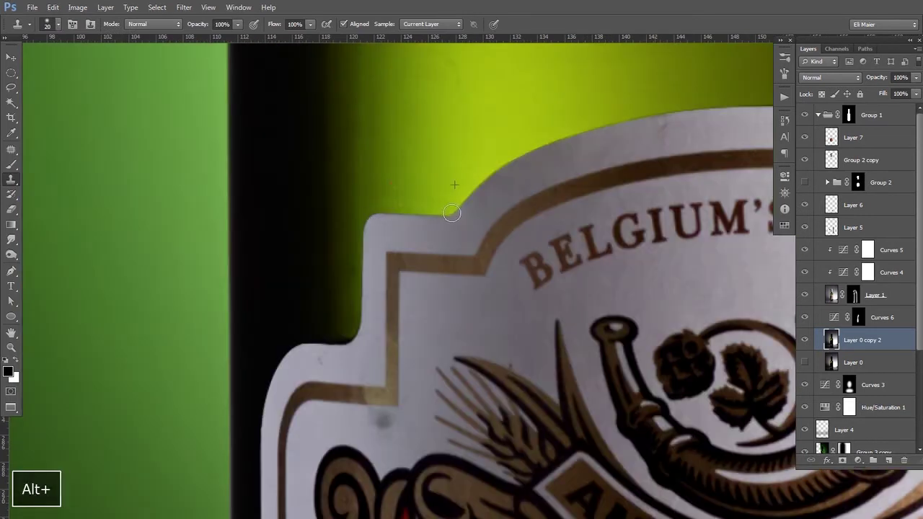
Step: Clone glass over the dark rim in the step below the label's upper-left shoulder, undoing the first stroke and resampling closer
{"action": "left_click", "coordinate": [313, 316], "text": "alt"}
{"action": "left_click", "coordinate": [317, 311], "text": "alt"}
{"action": "mouse_move", "coordinate": [310, 337]}
{"action": "left_mouse_down"}
{"action": "mouse_move", "coordinate": [346, 340]}
{"action": "mouse_move", "coordinate": [358, 312]}
{"action": "left_mouse_up"}
{"action": "key", "text": "ctrl+alt+z"}
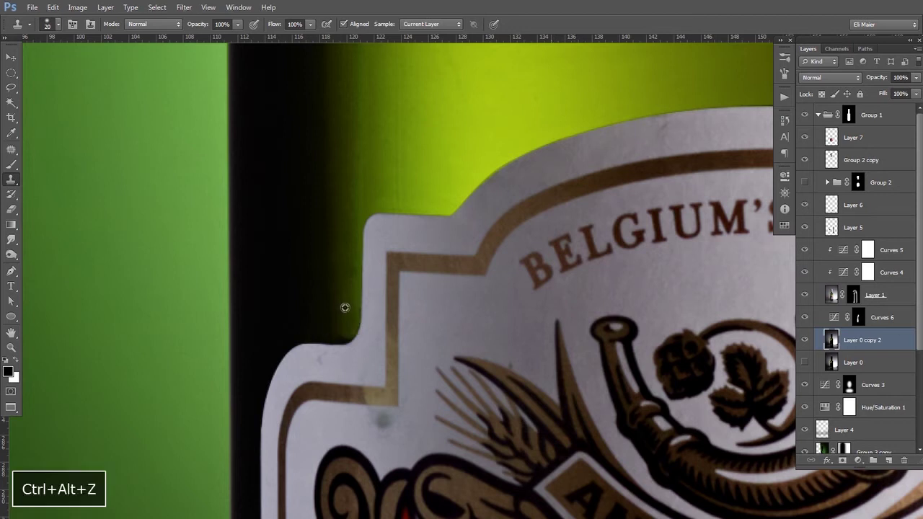
{"action": "left_click", "coordinate": [351, 304], "text": "alt"}
{"action": "left_click_drag", "start_coordinate": [350, 327], "coordinate": [315, 343]}
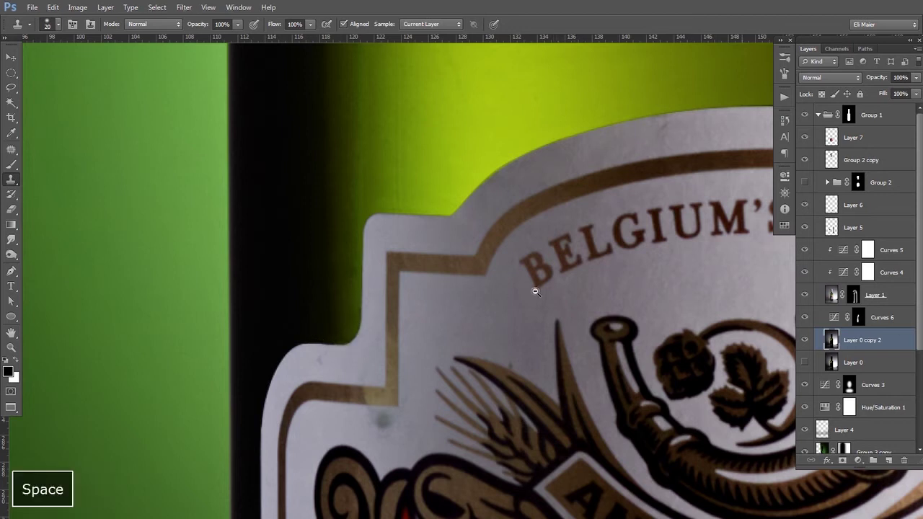
Step: Clone glass over the dark rim along the top of the label's arch, comparing the strokes by undoing and redoing them
{"action": "left_click", "coordinate": [534, 292], "text": "ctrl+alt"}
{"action": "left_click", "coordinate": [356, 148], "text": "ctrl"}
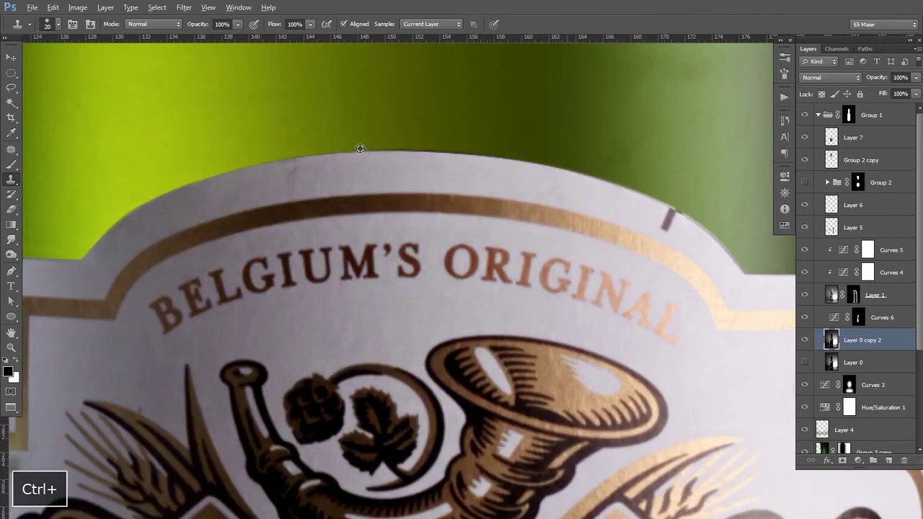
{"action": "key", "text": "ctrl+z"}
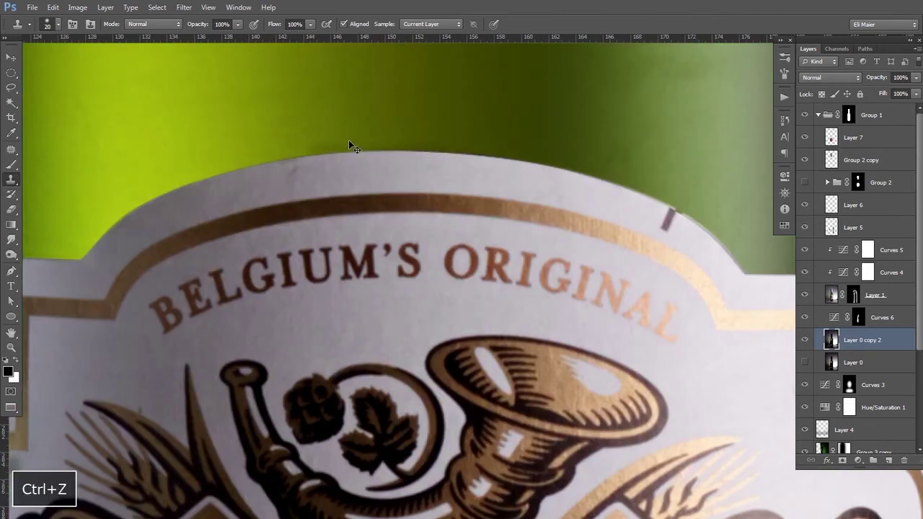
{"action": "key", "text": "ctrl+alt+z"}
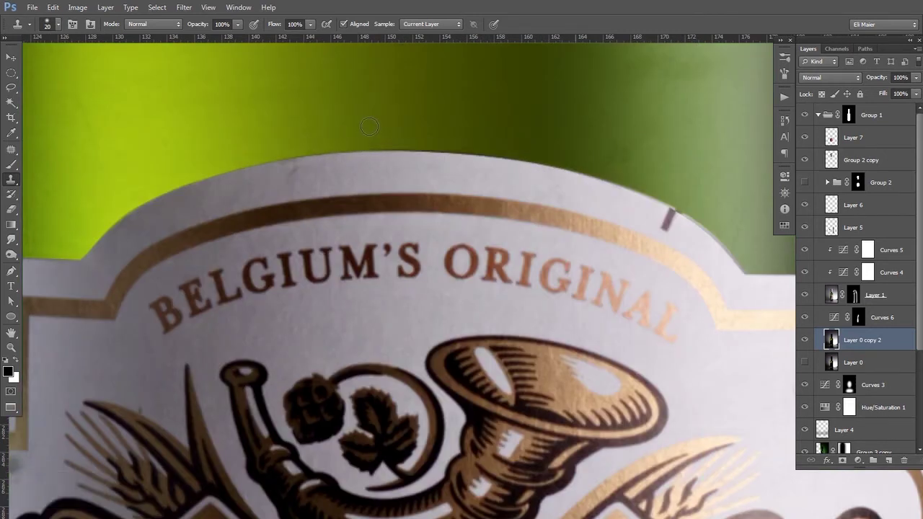
{"action": "key", "text": "ctrl+shift+z"}
{"action": "key", "text": "alt"}
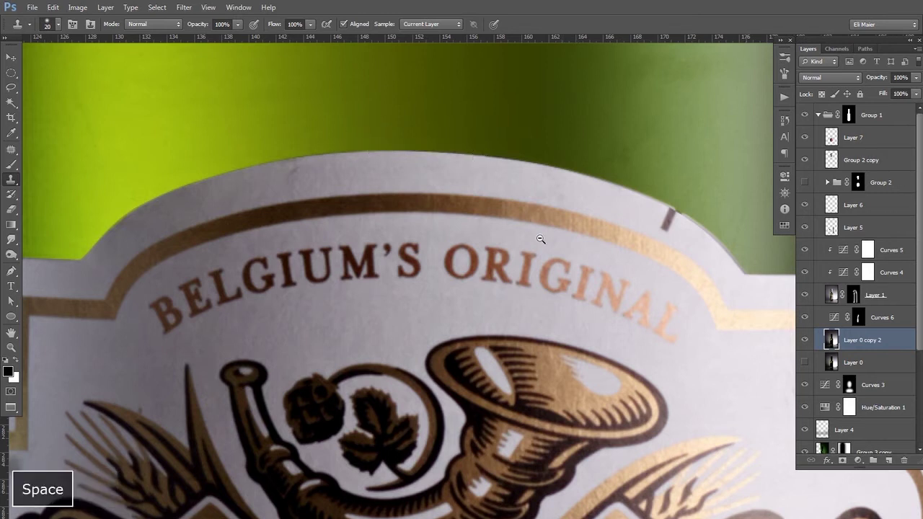
Step: Clone green glass over the rim along the arch's right slope, around the small dark label mark, on Layer 0 copy 2
{"action": "left_click", "coordinate": [541, 239], "text": "ctrl+alt"}
{"action": "left_click_drag", "start_coordinate": [594, 228], "coordinate": [543, 242]}
{"action": "left_click", "coordinate": [541, 241], "text": "ctrl"}
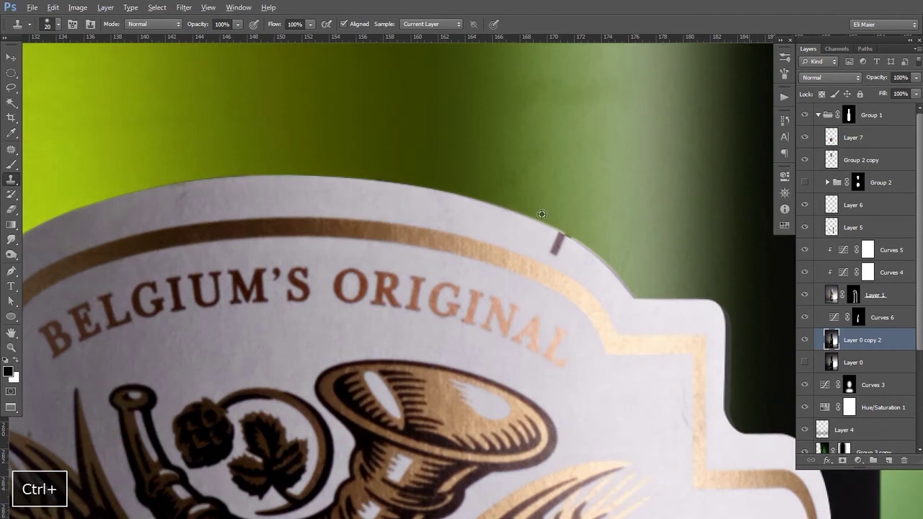
{"action": "key", "text": "alt"}
{"action": "left_click", "coordinate": [585, 246], "text": "alt"}
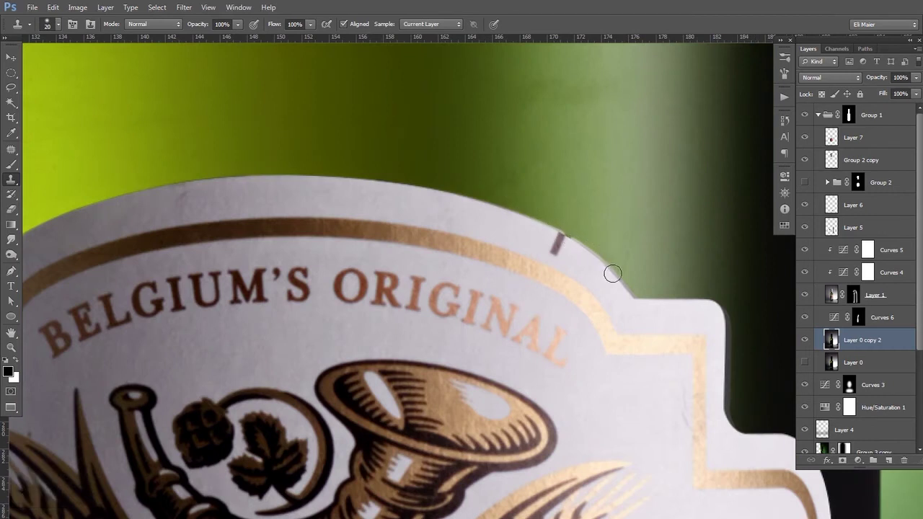
Step: Disable Layer 1's mask and clone its glass over the bright rim along the label's upper-right arch
{"action": "left_click", "coordinate": [855, 297]}
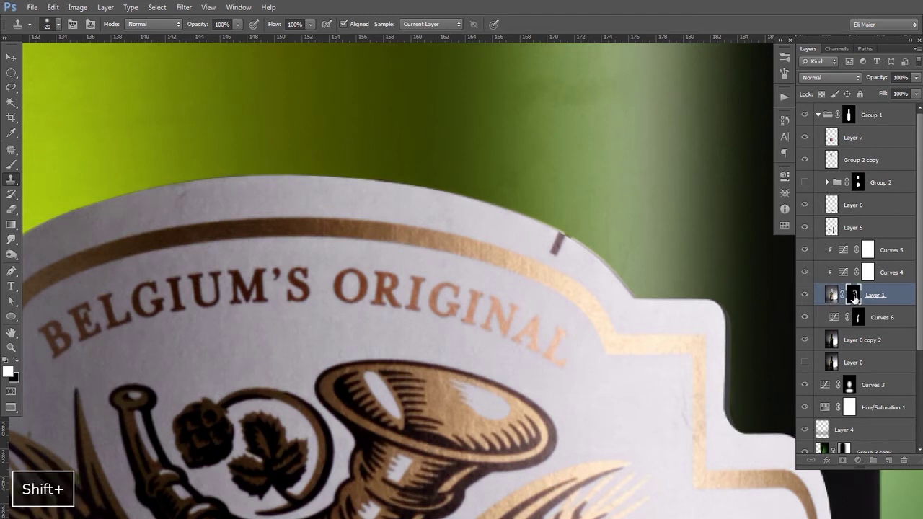
{"action": "left_click", "coordinate": [855, 297], "text": "shift"}
{"action": "left_click", "coordinate": [834, 296]}
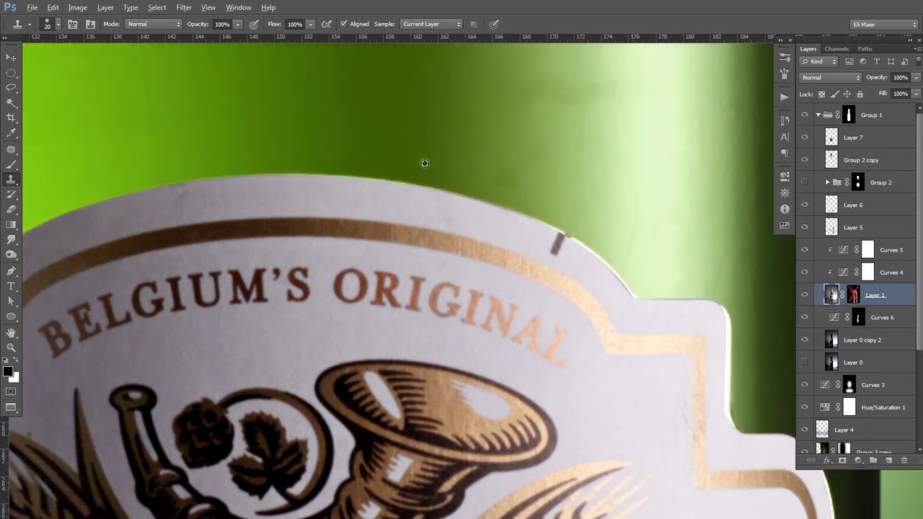
{"action": "mouse_move", "coordinate": [352, 179]}
{"action": "left_mouse_down"}
{"action": "mouse_move", "coordinate": [518, 214]}
{"action": "mouse_move", "coordinate": [610, 269]}
{"action": "left_mouse_up"}
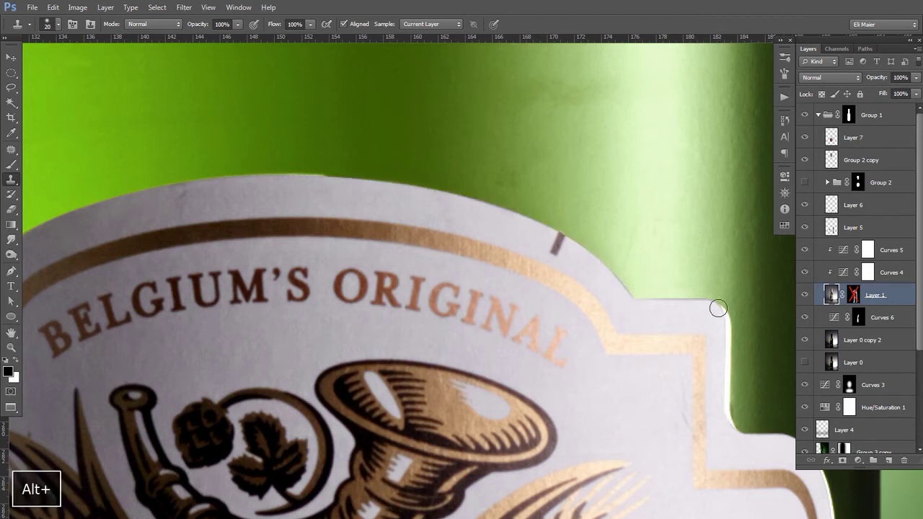
Step: Clone glass over the bright rim on Layer 1 from the label's upper-right corner down its right side
{"action": "key", "text": "space"}
{"action": "mouse_move", "coordinate": [750, 325]}
{"action": "left_mouse_down"}
{"action": "mouse_move", "coordinate": [643, 258]}
{"action": "mouse_move", "coordinate": [640, 372]}
{"action": "mouse_move", "coordinate": [635, 316]}
{"action": "mouse_move", "coordinate": [626, 354]}
{"action": "mouse_move", "coordinate": [567, 180]}
{"action": "left_mouse_up"}
{"action": "left_click", "coordinate": [633, 183], "text": "alt"}
{"action": "key", "text": "space"}
{"action": "left_click", "coordinate": [622, 147], "text": "alt"}
{"action": "key", "text": "space"}
{"action": "mouse_move", "coordinate": [570, 384]}
{"action": "left_mouse_down"}
{"action": "mouse_move", "coordinate": [541, 192]}
{"action": "mouse_move", "coordinate": [585, 261]}
{"action": "left_mouse_up"}
{"action": "mouse_move", "coordinate": [588, 114]}
{"action": "left_mouse_down"}
{"action": "mouse_move", "coordinate": [570, 194]}
{"action": "mouse_move", "coordinate": [593, 267]}
{"action": "mouse_move", "coordinate": [595, 395]}
{"action": "mouse_move", "coordinate": [610, 471]}
{"action": "left_mouse_up"}
{"action": "left_click", "coordinate": [559, 75], "text": "alt"}
{"action": "left_click_drag", "start_coordinate": [610, 471], "coordinate": [597, 250]}
Step: Clone glass over the bright rim beneath the label's lower-right curve on Layer 1
{"action": "left_click_drag", "start_coordinate": [609, 187], "coordinate": [468, 303]}
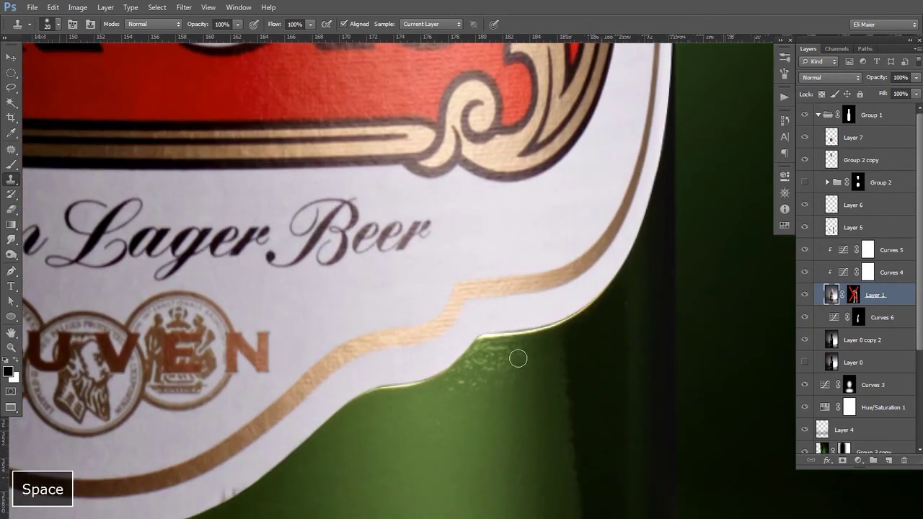
{"action": "left_click", "coordinate": [562, 352], "text": "alt"}
{"action": "mouse_move", "coordinate": [566, 325]}
{"action": "left_mouse_down"}
{"action": "mouse_move", "coordinate": [587, 309]}
{"action": "mouse_move", "coordinate": [374, 389]}
{"action": "mouse_move", "coordinate": [421, 315]}
{"action": "mouse_move", "coordinate": [518, 298]}
{"action": "left_mouse_up"}
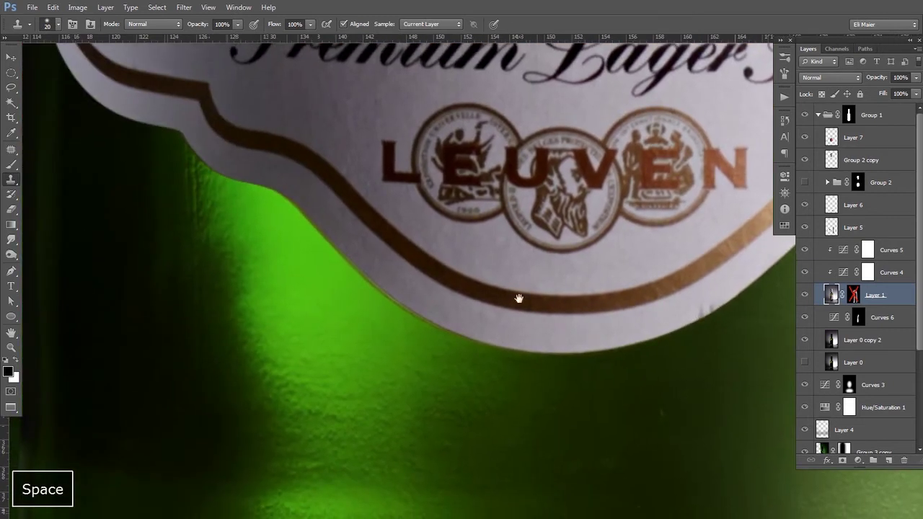
Step: Clone glass along the label's bottom-left edge on Layer 1, redo the faulty stroke, and re-enable the layer's mask
{"action": "left_click", "coordinate": [510, 370], "text": "alt"}
{"action": "left_click_drag", "start_coordinate": [498, 350], "coordinate": [358, 278]}
{"action": "key", "text": "ctrl+z"}
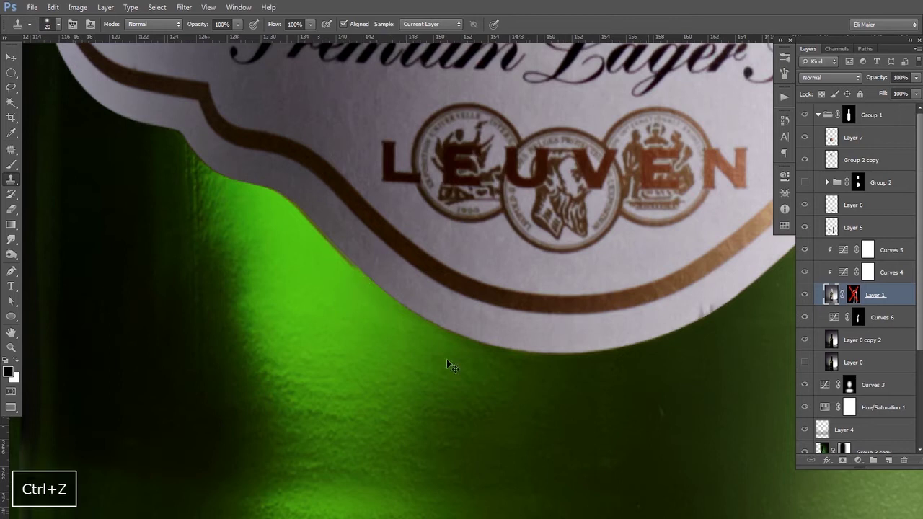
{"action": "left_click", "coordinate": [486, 358], "text": "alt"}
{"action": "left_click_drag", "start_coordinate": [463, 337], "coordinate": [490, 341]}
{"action": "left_click", "coordinate": [853, 295]}
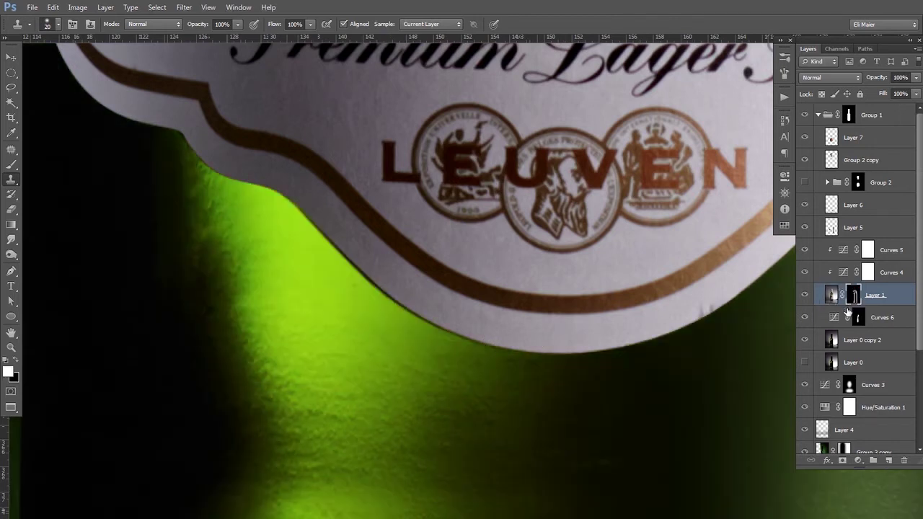
Step: On Layer 0 copy 2, clone bright green glass over the dark rim beneath the label's lower-left curve
{"action": "left_click", "coordinate": [825, 348]}
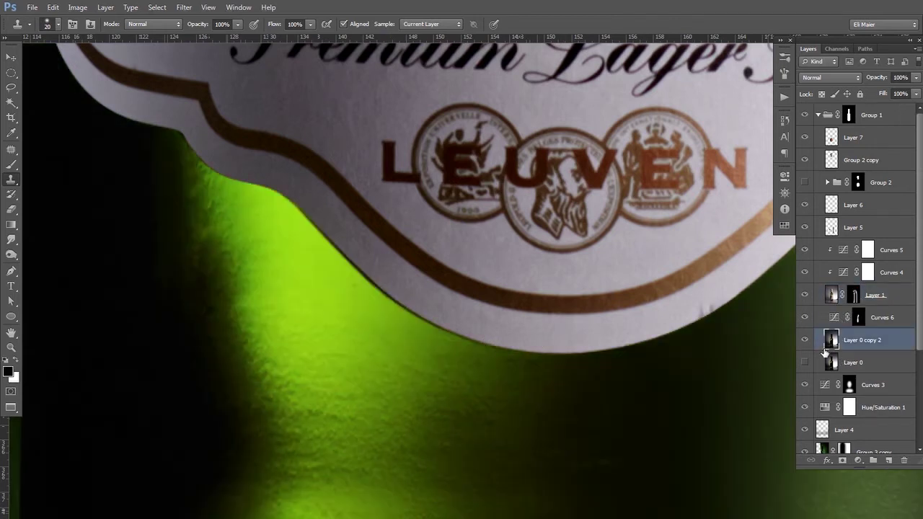
{"action": "left_click", "coordinate": [537, 360], "text": "alt"}
{"action": "mouse_move", "coordinate": [458, 335]}
{"action": "left_mouse_down"}
{"action": "mouse_move", "coordinate": [396, 307]}
{"action": "mouse_move", "coordinate": [287, 212]}
{"action": "mouse_move", "coordinate": [339, 274]}
{"action": "mouse_move", "coordinate": [332, 281]}
{"action": "left_mouse_up"}
{"action": "key", "text": "space"}
{"action": "left_click", "coordinate": [422, 344], "text": "alt"}
{"action": "left_click_drag", "start_coordinate": [426, 319], "coordinate": [370, 264]}
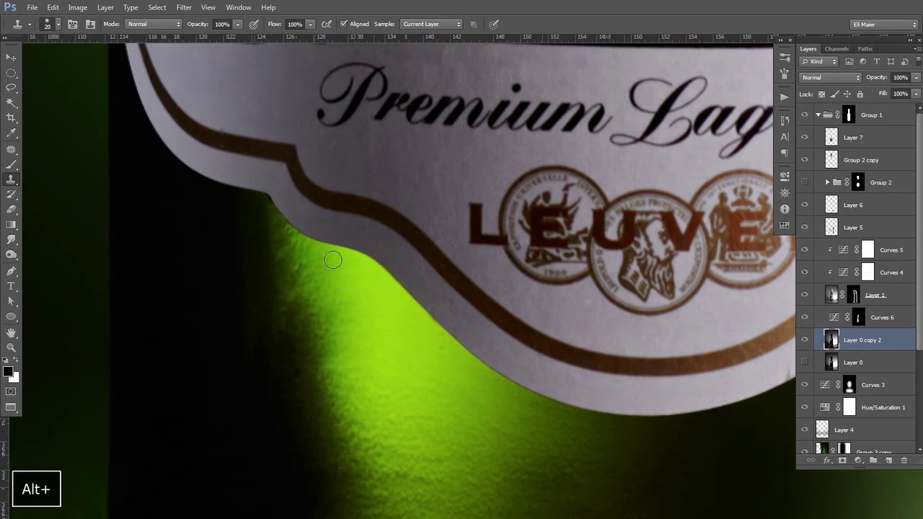
Step: Clone glass over the dark rim at the label's lower-left notch and check the whole label's edges
{"action": "left_click", "coordinate": [273, 225], "text": "alt"}
{"action": "left_click_drag", "start_coordinate": [271, 201], "coordinate": [271, 210]}
{"action": "left_click", "coordinate": [363, 223], "text": "ctrl+alt"}
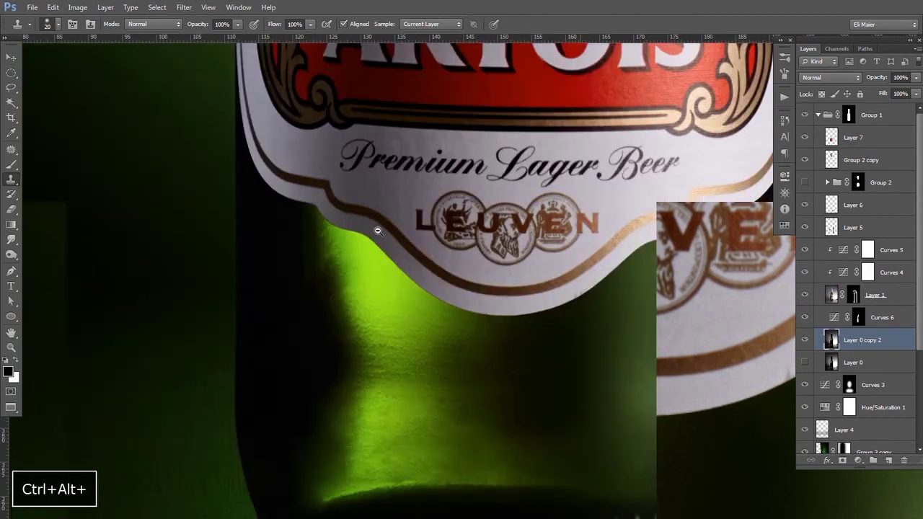
{"action": "left_click", "coordinate": [377, 231], "text": "ctrl+alt"}
{"action": "left_click", "coordinate": [385, 227], "text": "ctrl+alt"}
{"action": "left_click", "coordinate": [406, 210], "text": "ctrl+alt"}
{"action": "key", "text": "space"}
{"action": "left_click_drag", "start_coordinate": [426, 146], "coordinate": [422, 257]}
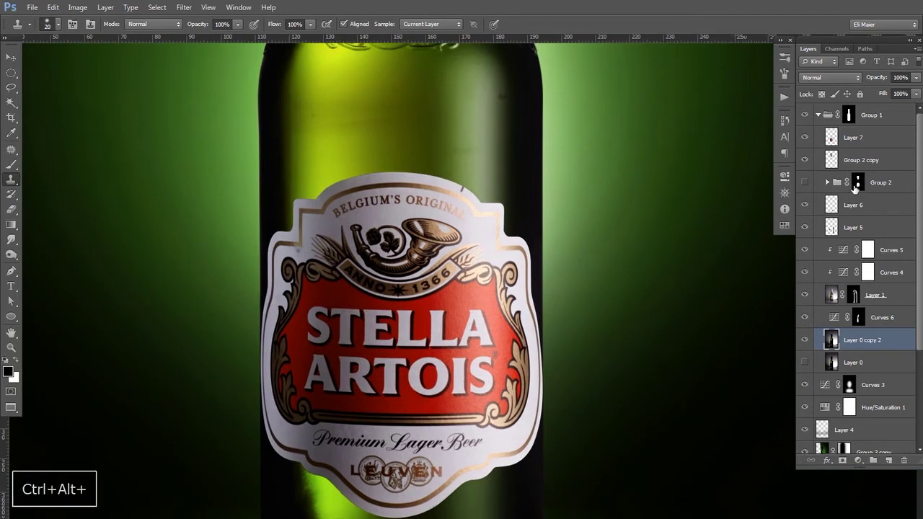
Step: Try to clone label paper over the dark mark at the main label's upper-right curve on Group 2 copy, with transparent pixels locked
{"action": "key", "text": "ctrl+space"}
{"action": "left_click_drag", "start_coordinate": [452, 176], "coordinate": [475, 208]}
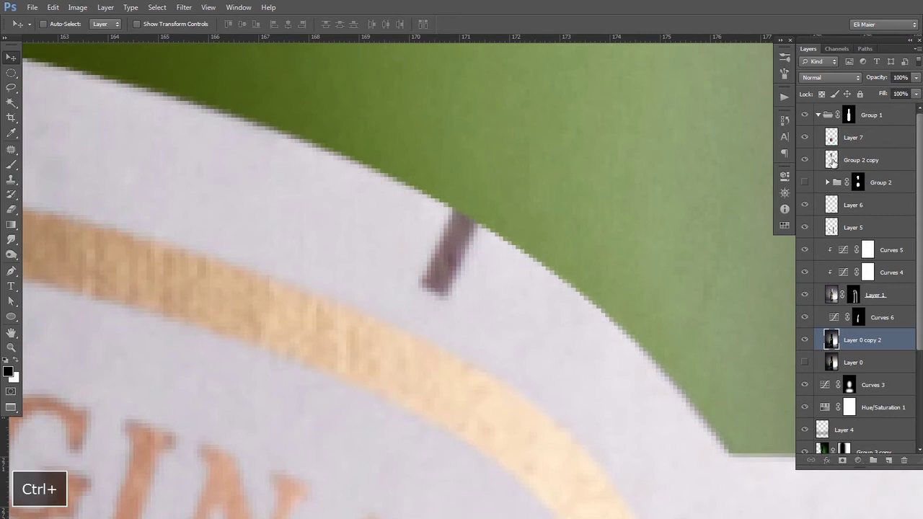
{"action": "left_click", "coordinate": [832, 162]}
{"action": "key", "text": "s"}
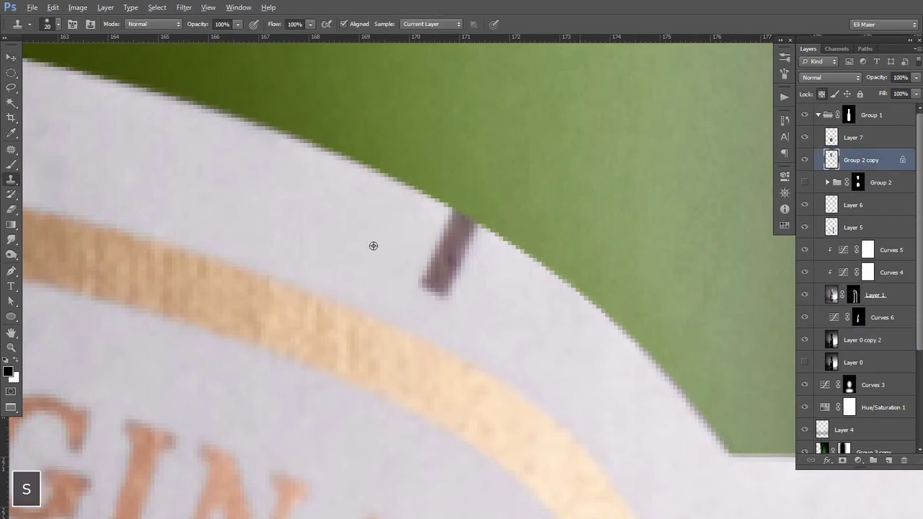
{"action": "key", "text": "bracketleft"}
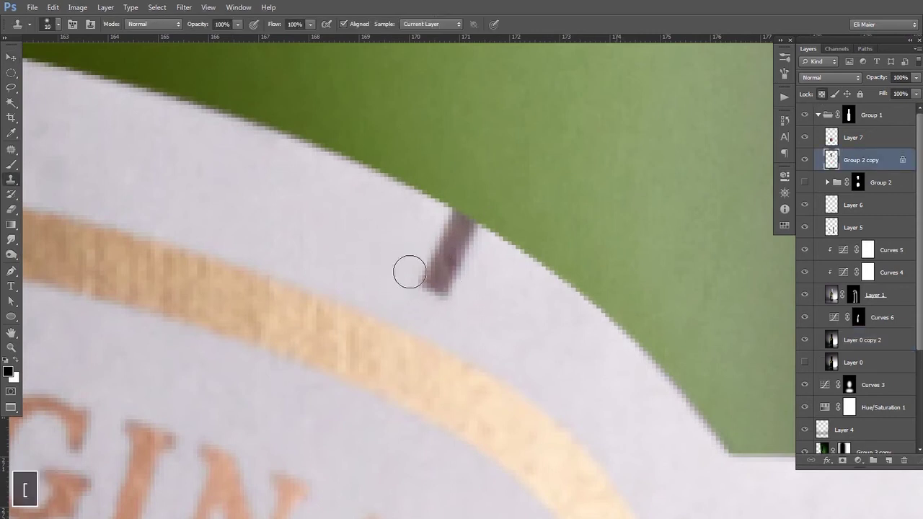
{"action": "left_click", "coordinate": [375, 260], "text": "alt"}
{"action": "left_click_drag", "start_coordinate": [425, 282], "coordinate": [443, 295]}
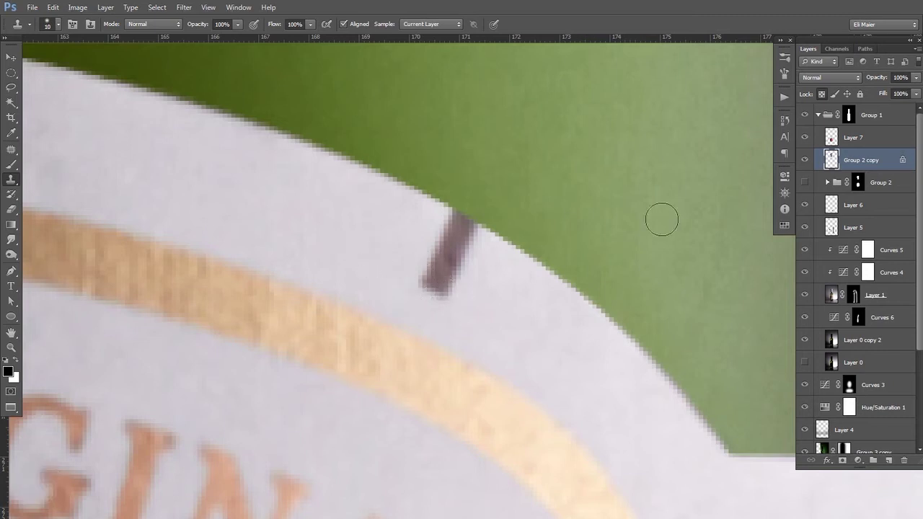
Step: Lock Layer 7's transparent pixels, clone clean label paper over the dark mark at the upper-right curve, and check the whole image
{"action": "left_click", "coordinate": [837, 137]}
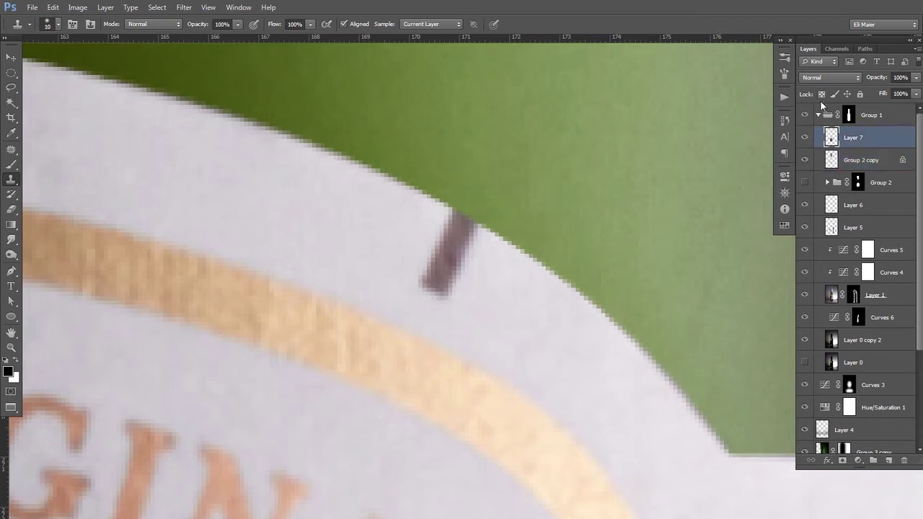
{"action": "mouse_move", "coordinate": [422, 284]}
{"action": "left_mouse_down"}
{"action": "mouse_move", "coordinate": [447, 250]}
{"action": "mouse_move", "coordinate": [455, 257]}
{"action": "mouse_move", "coordinate": [447, 224]}
{"action": "mouse_move", "coordinate": [452, 230]}
{"action": "left_mouse_up"}
{"action": "left_click", "coordinate": [463, 290], "text": "alt"}
{"action": "left_click", "coordinate": [425, 227], "text": "alt"}
{"action": "left_click", "coordinate": [438, 232]}
{"action": "key", "text": "v"}
{"action": "key", "text": "ctrl+0"}
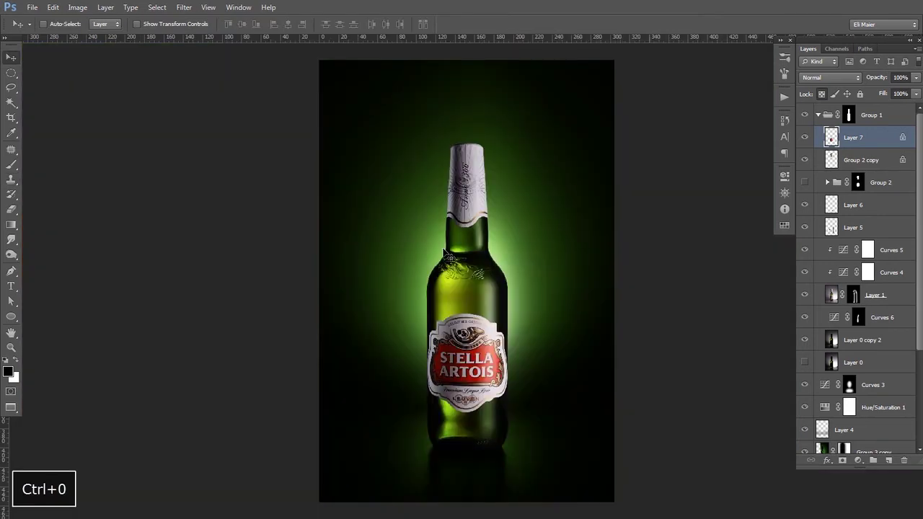
{"action": "key", "text": "ctrl+space"}
{"action": "left_click", "coordinate": [482, 324]}
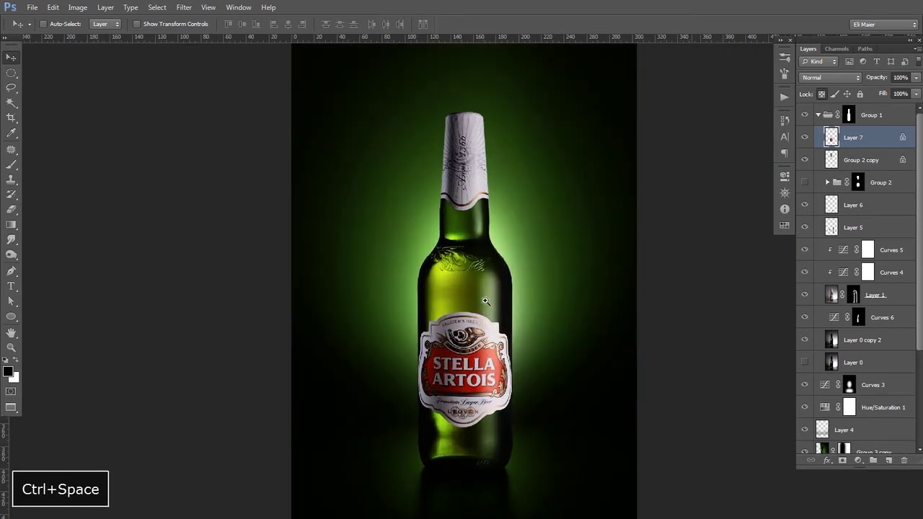
{"action": "left_click", "coordinate": [479, 300], "text": "ctrl+alt"}
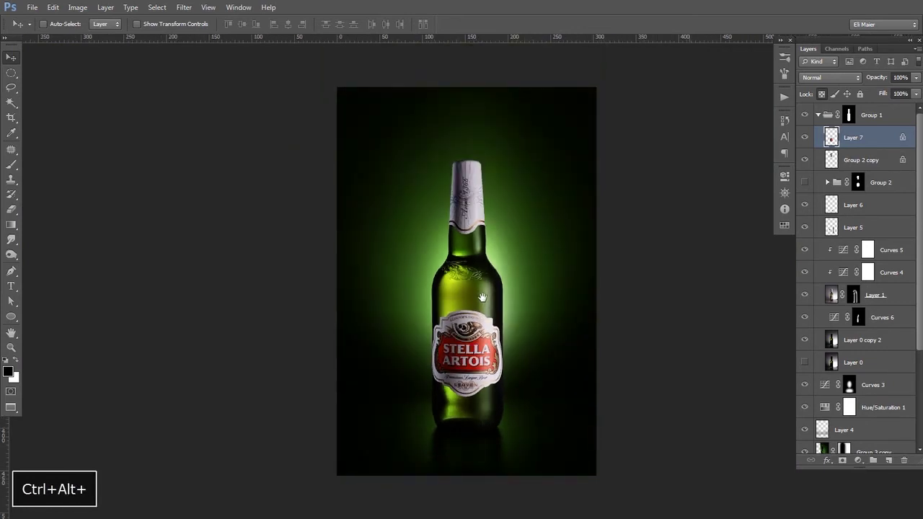
Step: Collapse Group 1 and add a Channel Mixer adjustment layer above it with Monochrome enabled
{"action": "left_click", "coordinate": [818, 115], "text": "ctrl+alt"}
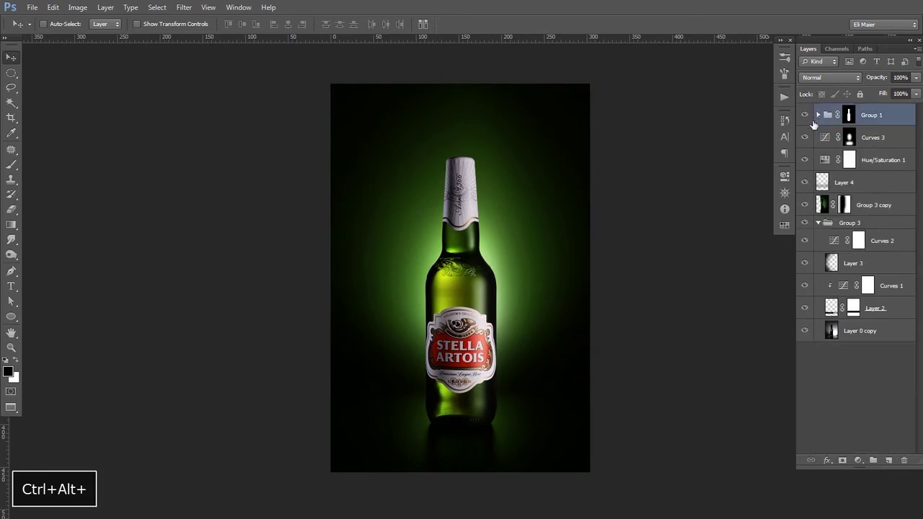
{"action": "left_click", "coordinate": [858, 459]}
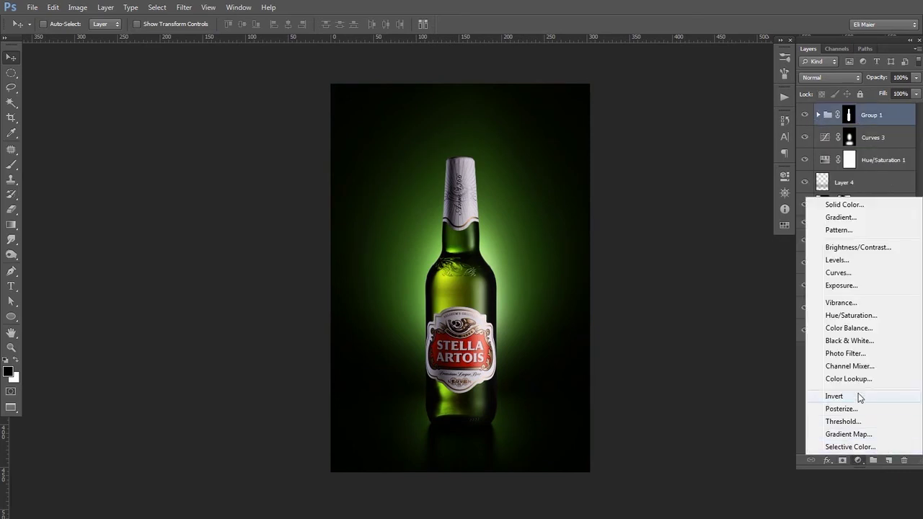
{"action": "left_click", "coordinate": [851, 368]}
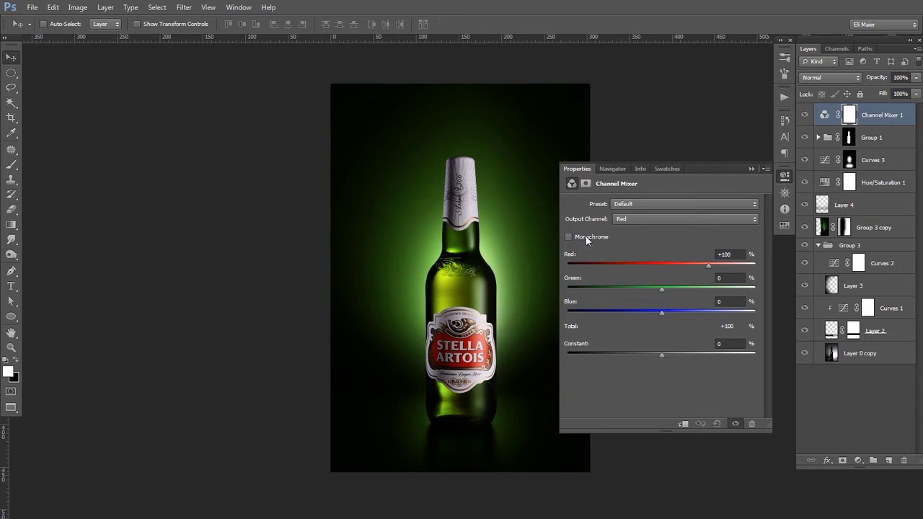
{"action": "left_click", "coordinate": [586, 236]}
{"action": "left_click_drag", "start_coordinate": [583, 174], "coordinate": [773, 146]}
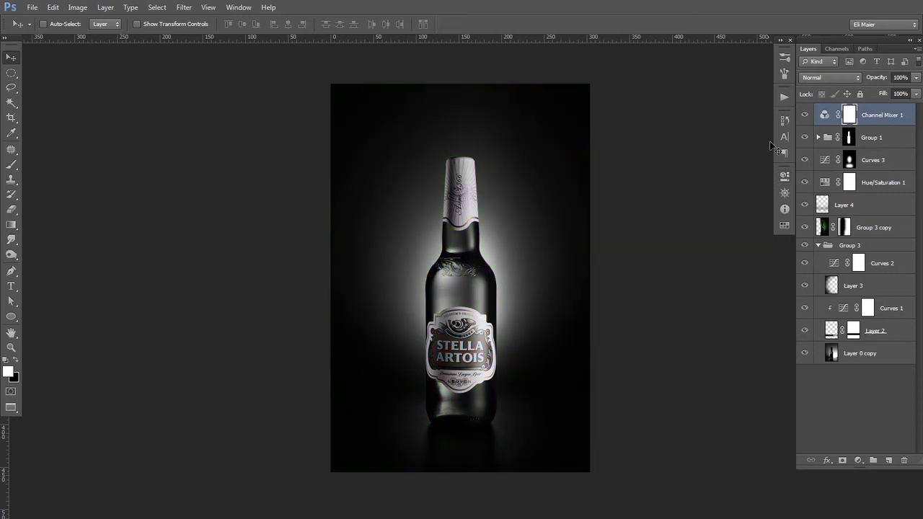
Step: Blend the Channel Mixer layer in Overlay mode at 22% fill and compare the image with and without it
{"action": "left_click", "coordinate": [828, 80]}
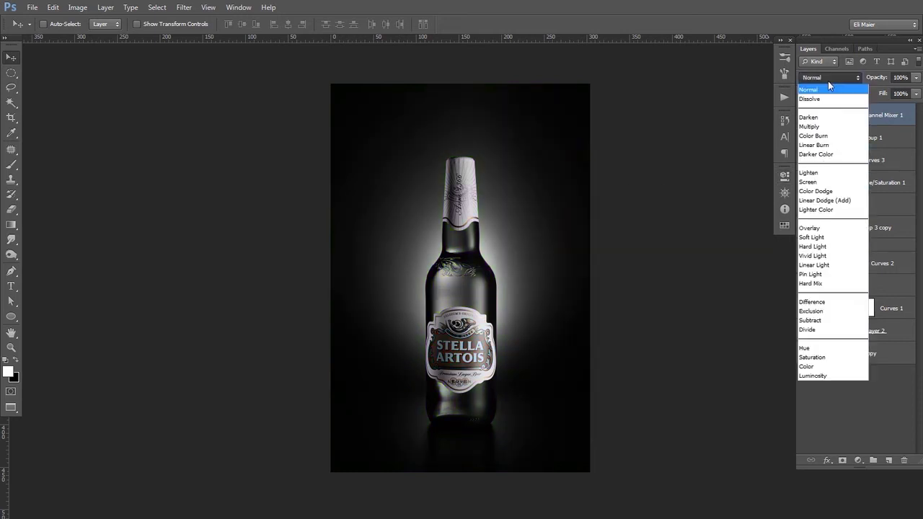
{"action": "left_click", "coordinate": [833, 229]}
{"action": "left_click_drag", "start_coordinate": [534, 208], "coordinate": [529, 194]}
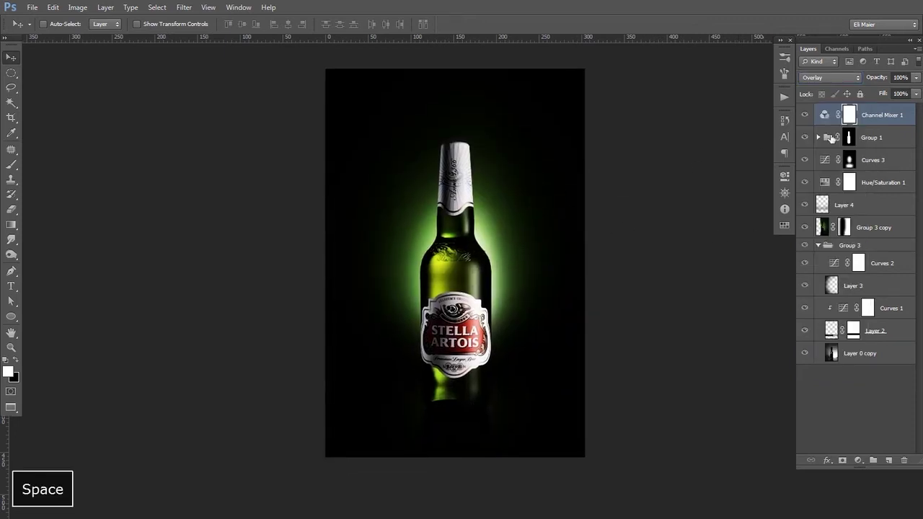
{"action": "left_click", "coordinate": [914, 94]}
{"action": "left_click_drag", "start_coordinate": [912, 106], "coordinate": [874, 108]}
{"action": "left_click", "coordinate": [805, 117]}
{"action": "left_click", "coordinate": [805, 117]}
{"action": "left_click", "coordinate": [805, 117]}
{"action": "left_click", "coordinate": [914, 95]}
{"action": "left_click", "coordinate": [805, 117]}
{"action": "left_click", "coordinate": [805, 117]}
{"action": "left_click", "coordinate": [805, 117]}
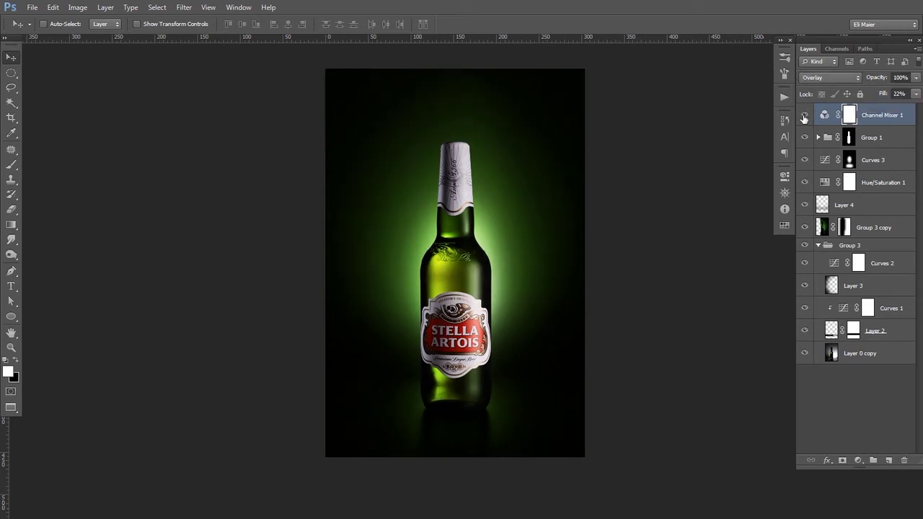
Step: Compare the Channel Mixer effect again while adjusting its fill, and delete the adjustment layer
{"action": "left_click", "coordinate": [805, 118]}
{"action": "left_click", "coordinate": [805, 117]}
{"action": "left_click", "coordinate": [916, 93]}
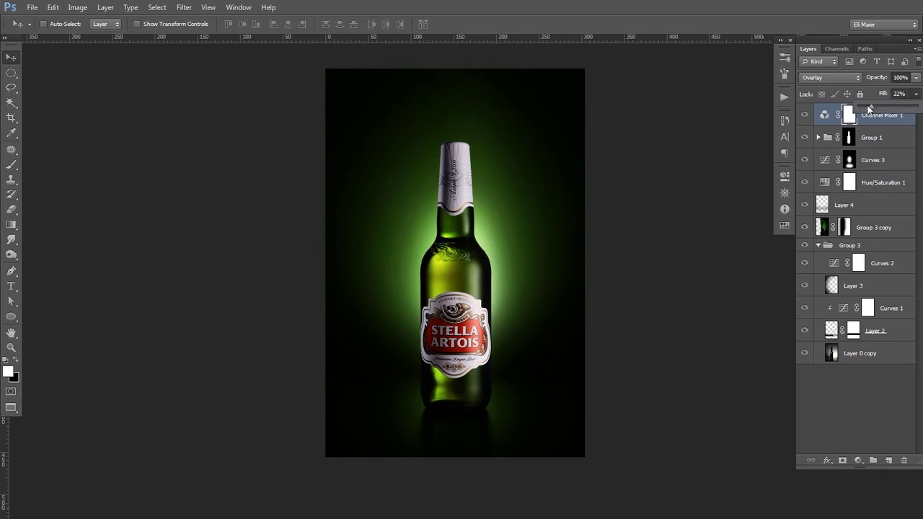
{"action": "left_click", "coordinate": [805, 118]}
{"action": "left_click", "coordinate": [805, 117]}
{"action": "left_click", "coordinate": [805, 117]}
{"action": "left_click", "coordinate": [805, 117]}
{"action": "left_click", "coordinate": [915, 94]}
{"action": "left_click", "coordinate": [804, 117]}
{"action": "left_click", "coordinate": [804, 117]}
{"action": "left_click", "coordinate": [803, 116]}
{"action": "left_click", "coordinate": [805, 118]}
{"action": "left_click", "coordinate": [804, 118]}
{"action": "key", "text": "BackSpace"}
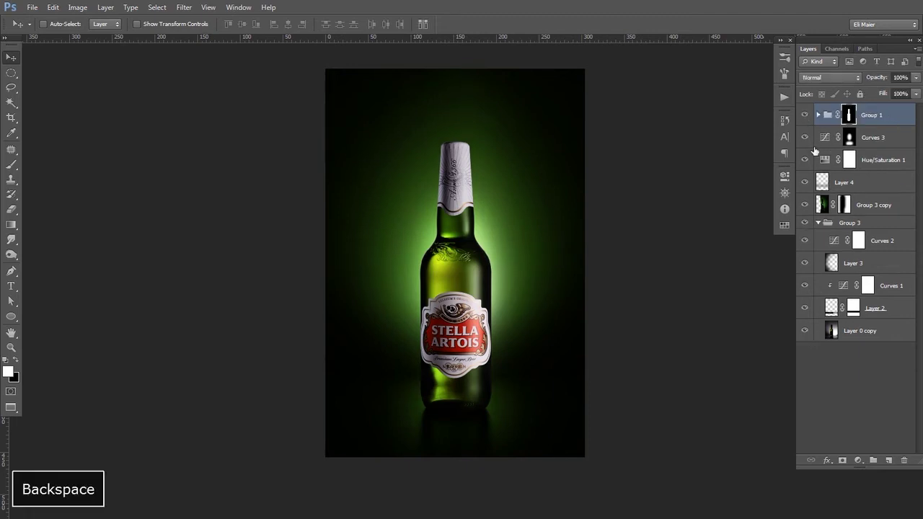
Step: Add a Curves adjustment above Group 1 that lifts the midtones from input 119 to output 135, and compare its effect
{"action": "left_click", "coordinate": [858, 460]}
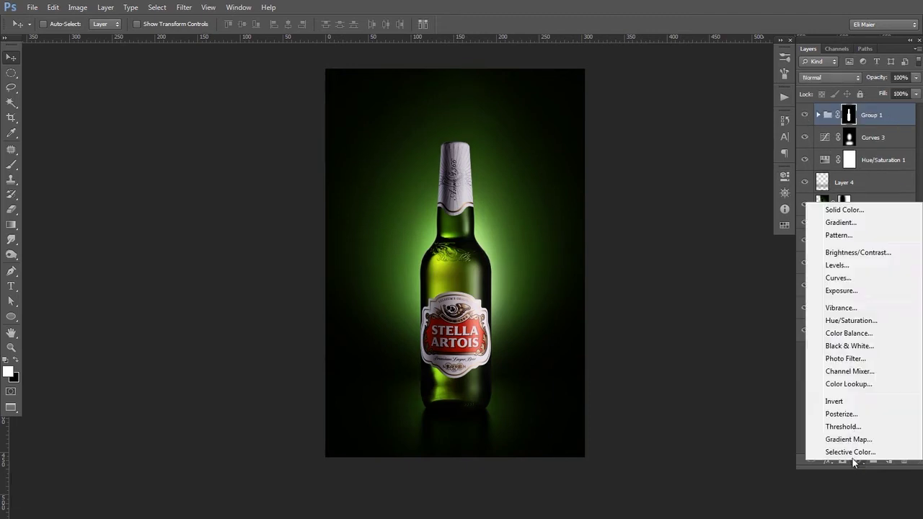
{"action": "left_click", "coordinate": [838, 277]}
{"action": "left_click_drag", "start_coordinate": [456, 274], "coordinate": [398, 270]}
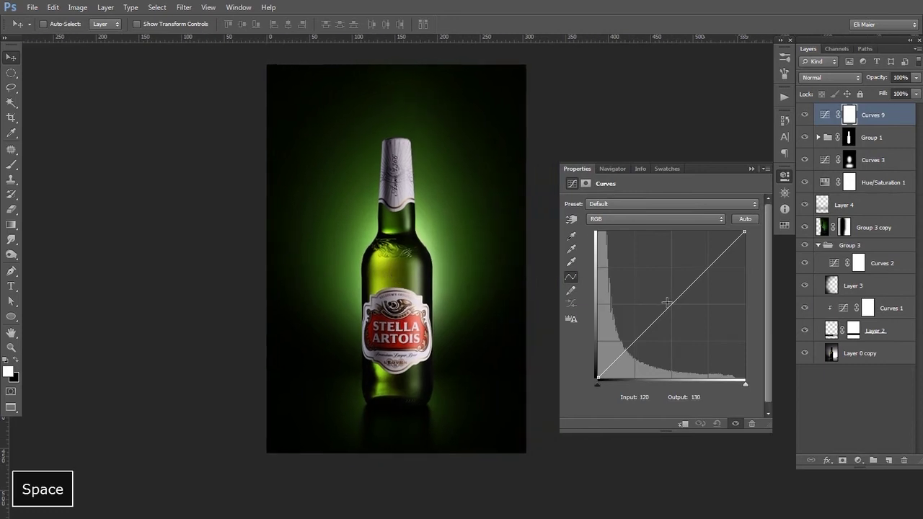
{"action": "left_click_drag", "start_coordinate": [667, 303], "coordinate": [662, 297]}
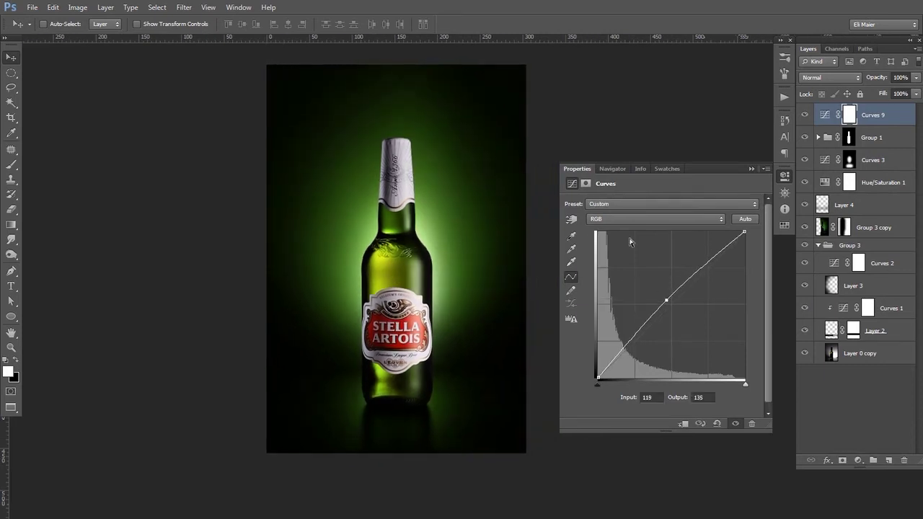
{"action": "left_click", "coordinate": [785, 176]}
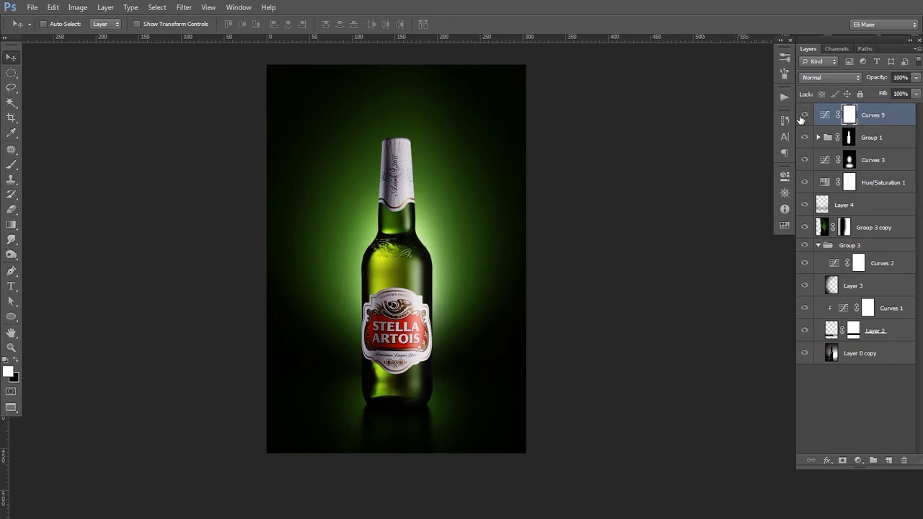
{"action": "left_click", "coordinate": [804, 116]}
{"action": "left_click", "coordinate": [804, 115]}
{"action": "left_click", "coordinate": [804, 116]}
{"action": "left_click", "coordinate": [804, 115]}
Step: Hide the rulers and review the brightened bottle image in full-screen mode without the interface
{"action": "key", "text": "space"}
{"action": "left_click_drag", "start_coordinate": [478, 216], "coordinate": [533, 214]}
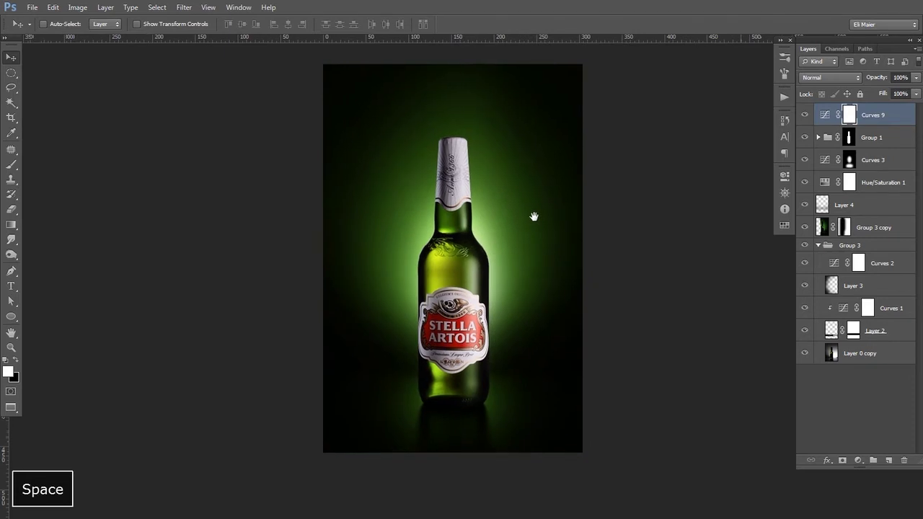
{"action": "left_click", "coordinate": [519, 277], "text": "ctrl+alt"}
{"action": "left_click", "coordinate": [517, 282], "text": "ctrl"}
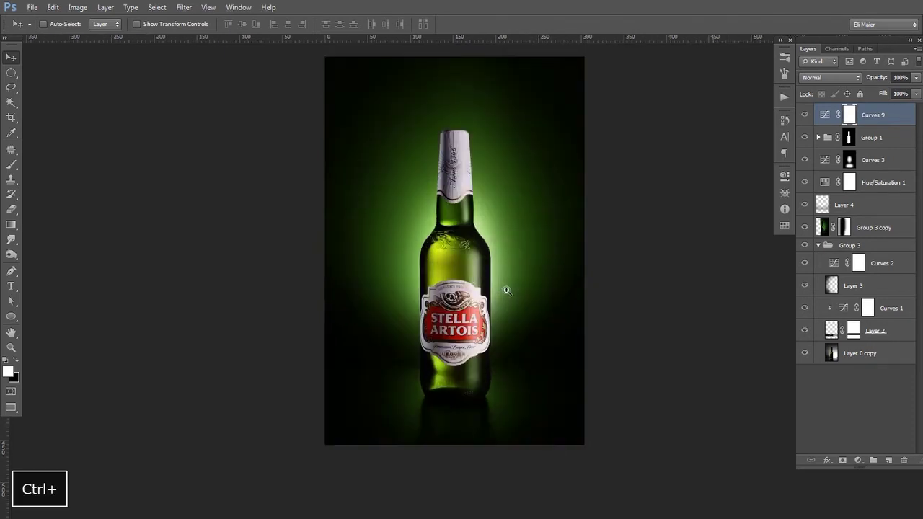
{"action": "left_click_drag", "start_coordinate": [504, 285], "coordinate": [501, 309]}
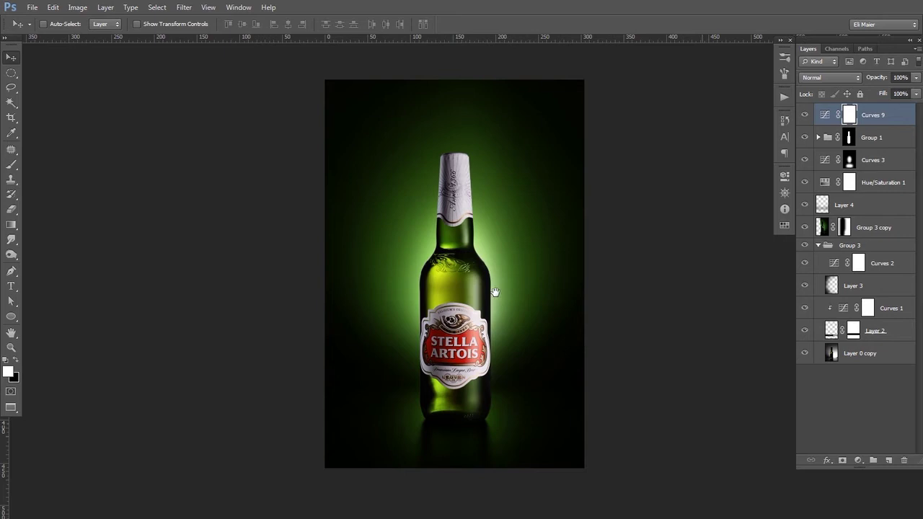
{"action": "key", "text": "ctrl+r"}
{"action": "key", "text": "f"}
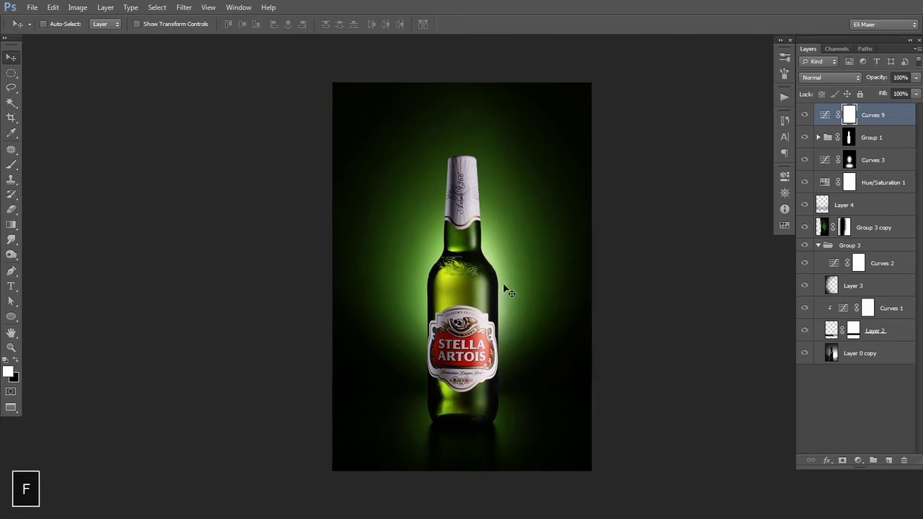
{"action": "key", "text": "f"}
{"action": "left_click", "coordinate": [501, 274], "text": "ctrl"}
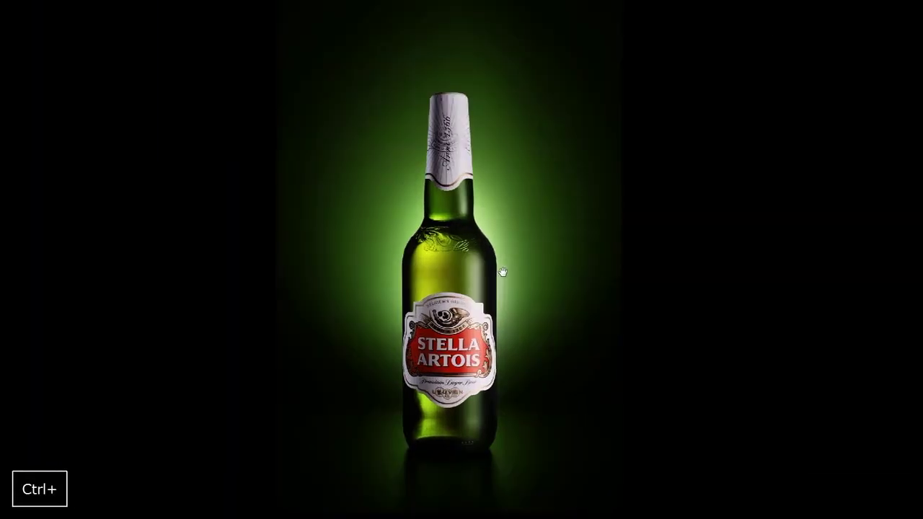
{"action": "left_click_drag", "start_coordinate": [503, 272], "coordinate": [505, 266]}
{"action": "mouse_move", "coordinate": [569, 308]}
{"action": "left_mouse_down"}
{"action": "mouse_move", "coordinate": [588, 308]}
{"action": "mouse_move", "coordinate": [573, 309]}
{"action": "left_mouse_up"}
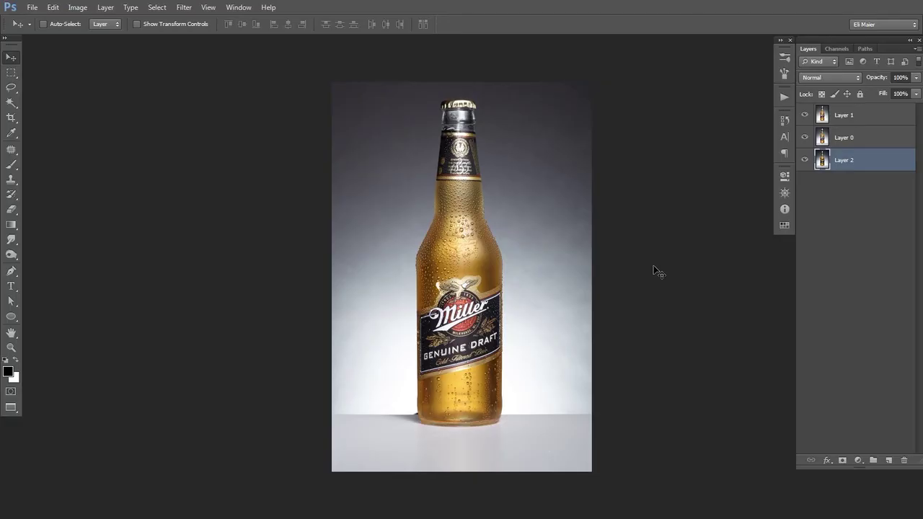
Step: Compare the Miller bottle exposures by hiding Layer 1 and Layer 0, and make both layers visible again
{"action": "left_click", "coordinate": [831, 124]}
{"action": "left_click", "coordinate": [805, 117]}
{"action": "left_click", "coordinate": [806, 139]}
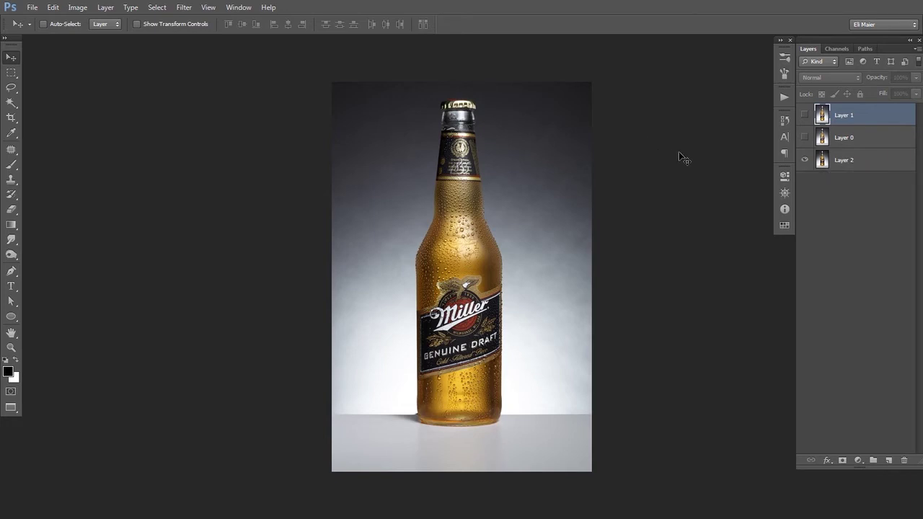
{"action": "left_click", "coordinate": [835, 165]}
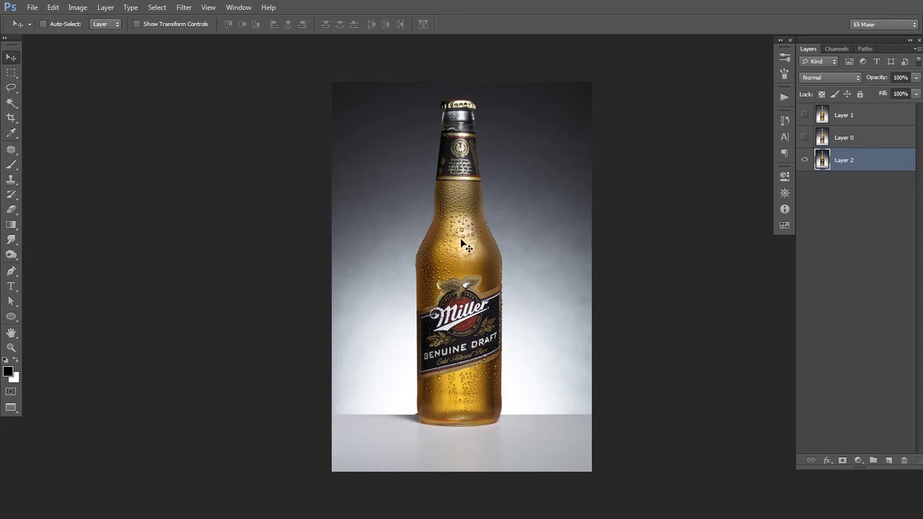
{"action": "left_click", "coordinate": [805, 138]}
{"action": "left_click", "coordinate": [805, 116]}
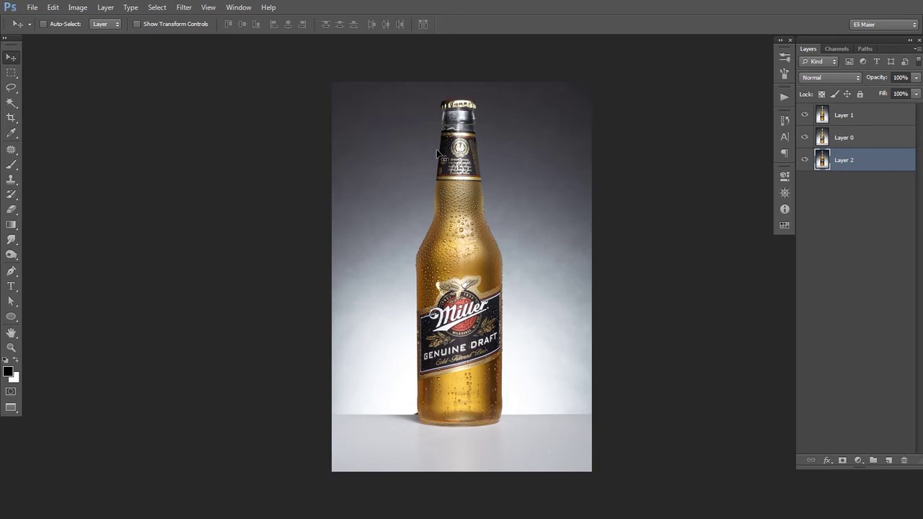
Step: Examine the saved paths of the Miller bottle document, from Path 1 through Path 3
{"action": "left_click", "coordinate": [866, 49]}
{"action": "left_click", "coordinate": [807, 71]}
{"action": "left_click", "coordinate": [806, 88]}
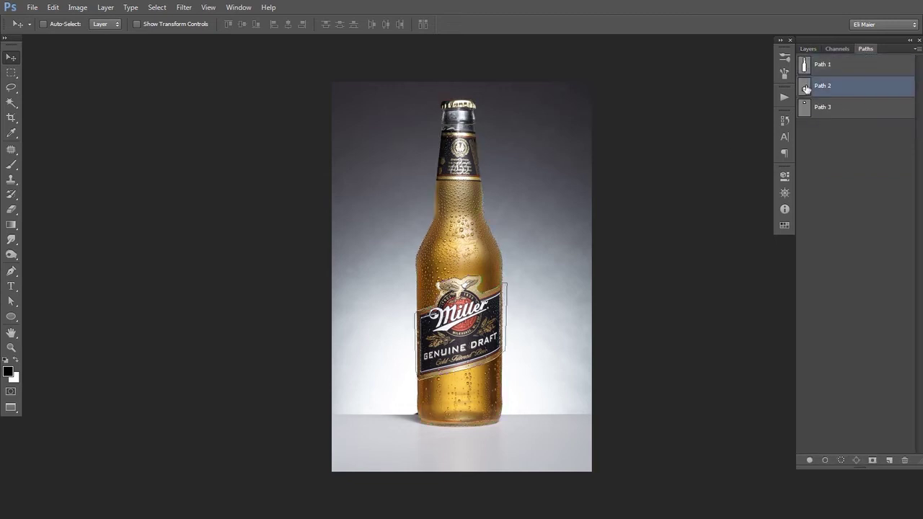
{"action": "left_click", "coordinate": [806, 109]}
{"action": "left_click", "coordinate": [802, 127]}
Step: Load the bottle outline from Path 1 as a selection, and place Layer 2 in a group masked by it
{"action": "left_click", "coordinate": [808, 65]}
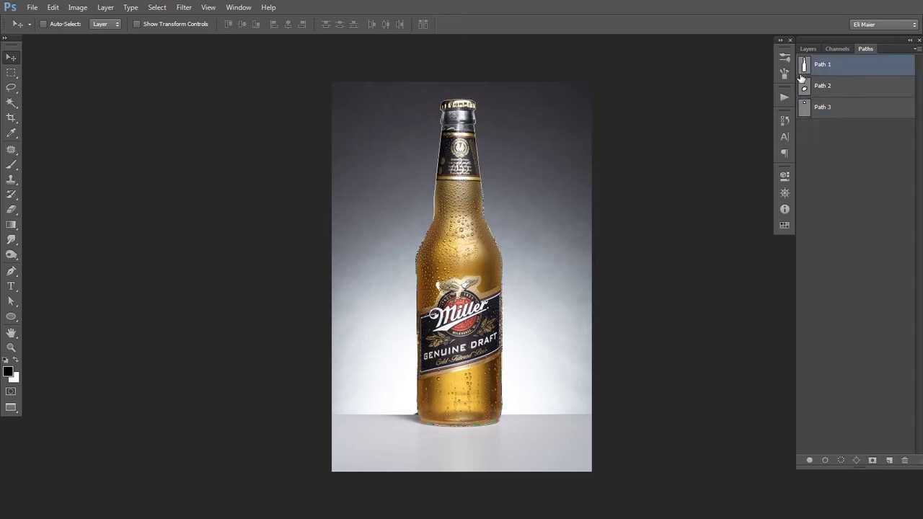
{"action": "left_click", "coordinate": [804, 63], "text": "ctrl"}
{"action": "left_click", "coordinate": [808, 48]}
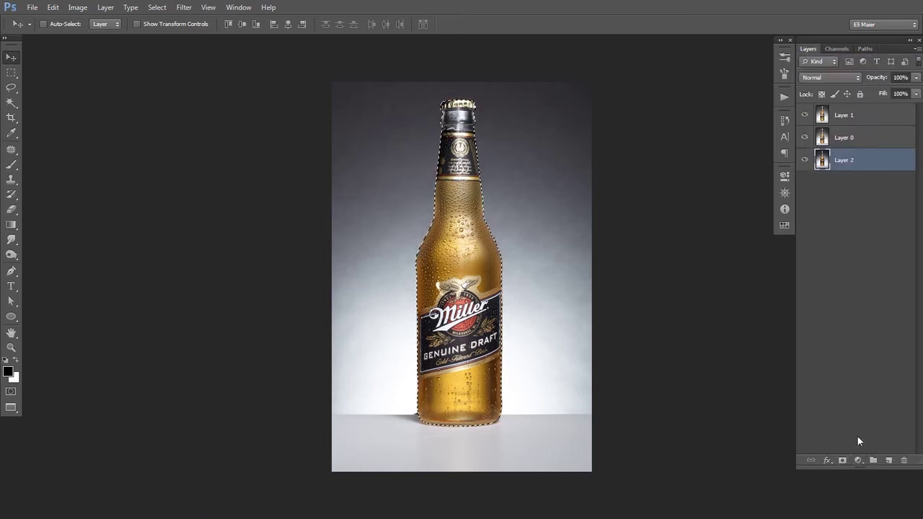
{"action": "key", "text": "ctrl+g"}
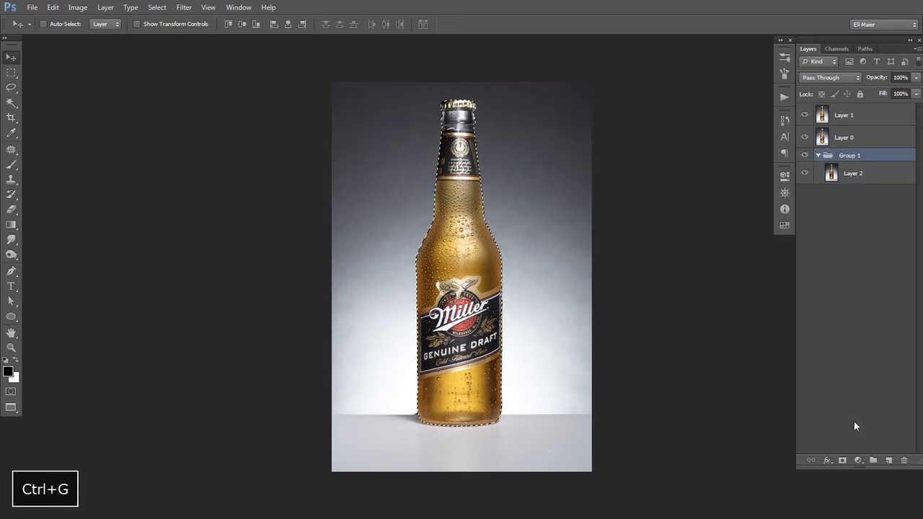
{"action": "left_click", "coordinate": [843, 460]}
{"action": "left_click", "coordinate": [842, 116]}
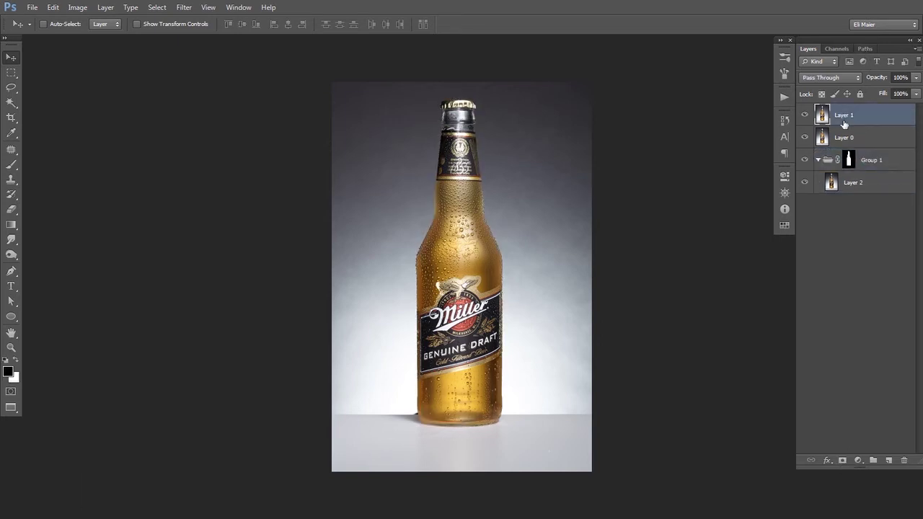
Step: Group Layer 1 with Layer 0, and mask the group using the combined label outlines of Path 2 and Path 3
{"action": "left_click", "coordinate": [841, 141], "text": "shift"}
{"action": "key", "text": "ctrl+g"}
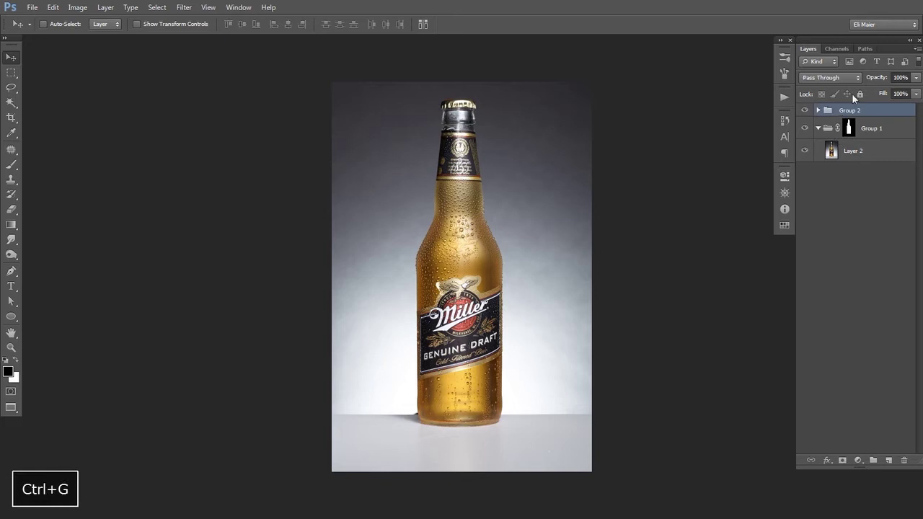
{"action": "left_click", "coordinate": [866, 48]}
{"action": "left_click", "coordinate": [805, 88], "text": "ctrl"}
{"action": "left_click", "coordinate": [805, 109], "text": "ctrl+shift"}
{"action": "left_click", "coordinate": [808, 49]}
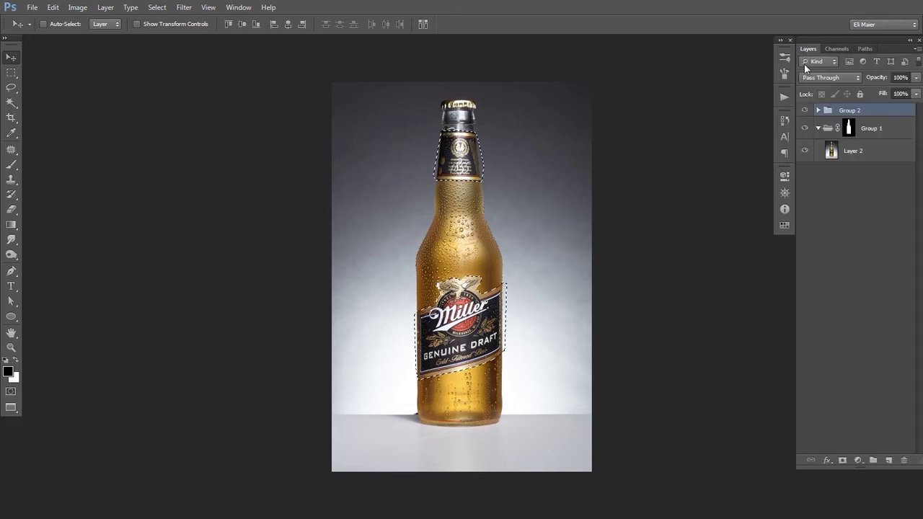
{"action": "left_click", "coordinate": [843, 461]}
{"action": "left_click", "coordinate": [819, 116]}
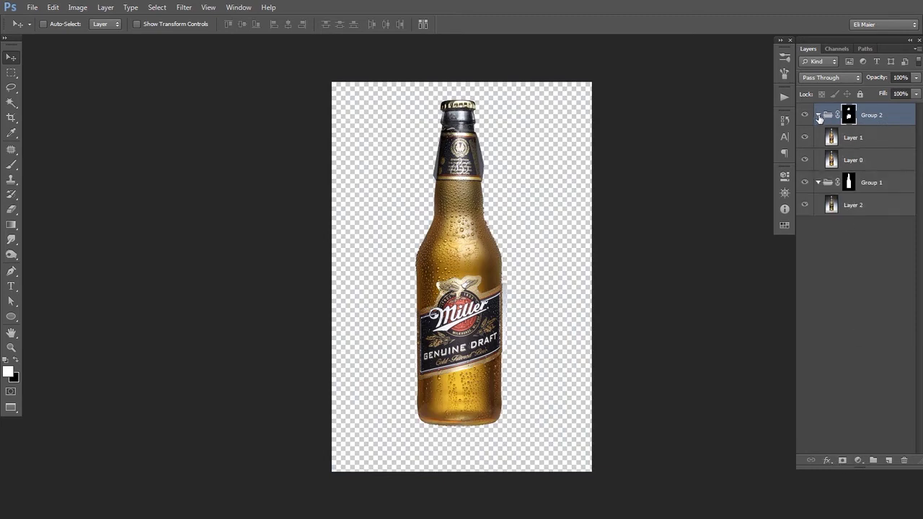
Step: Enlarge the canvas evenly on all sides around the bottle using the Crop tool
{"action": "left_click", "coordinate": [878, 294]}
{"action": "key", "text": "ctrl+alt+minus"}
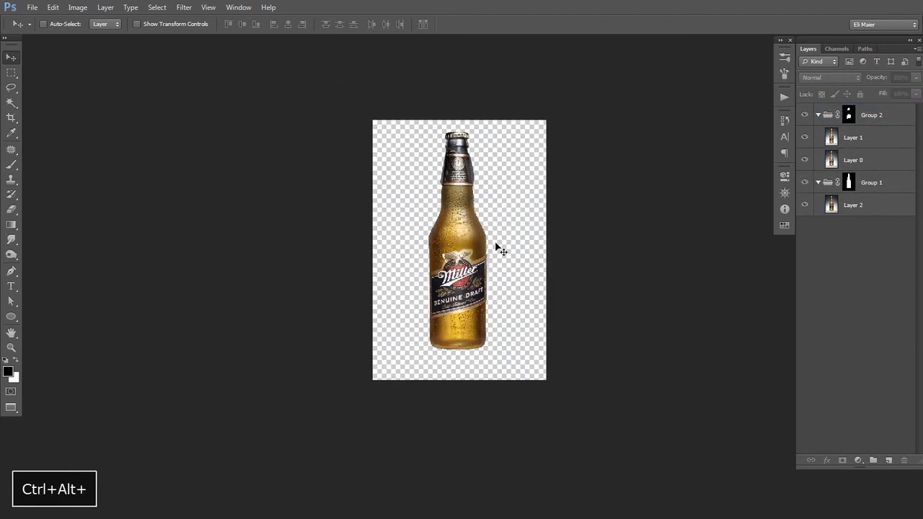
{"action": "key", "text": "c"}
{"action": "left_click_drag", "start_coordinate": [546, 381], "coordinate": [570, 411]}
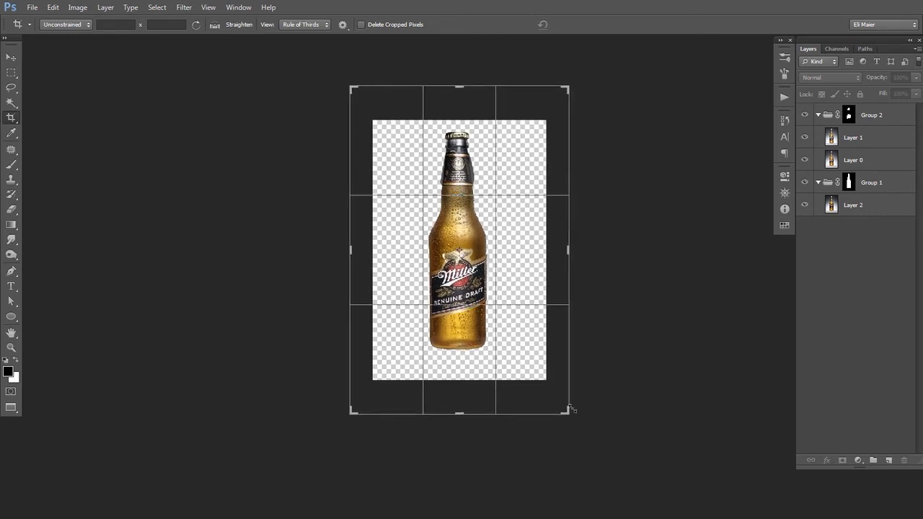
{"action": "key", "text": "Return"}
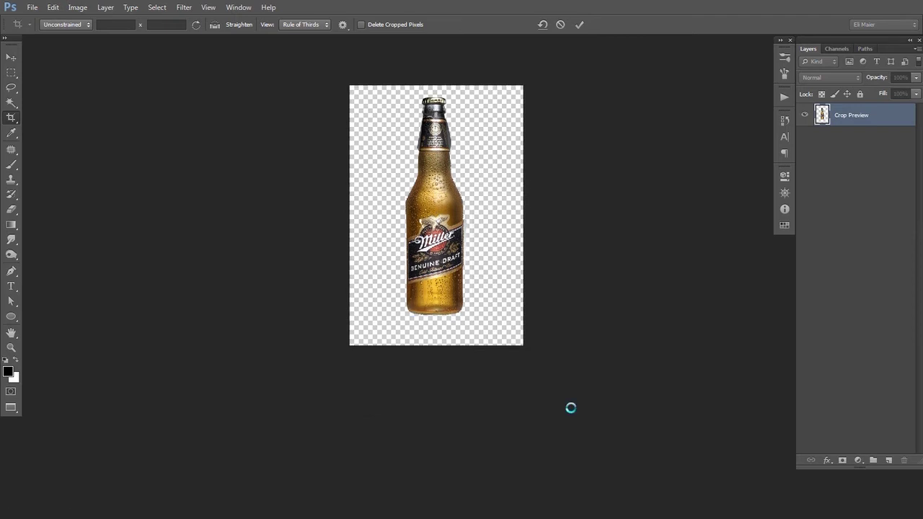
{"action": "key", "text": "v"}
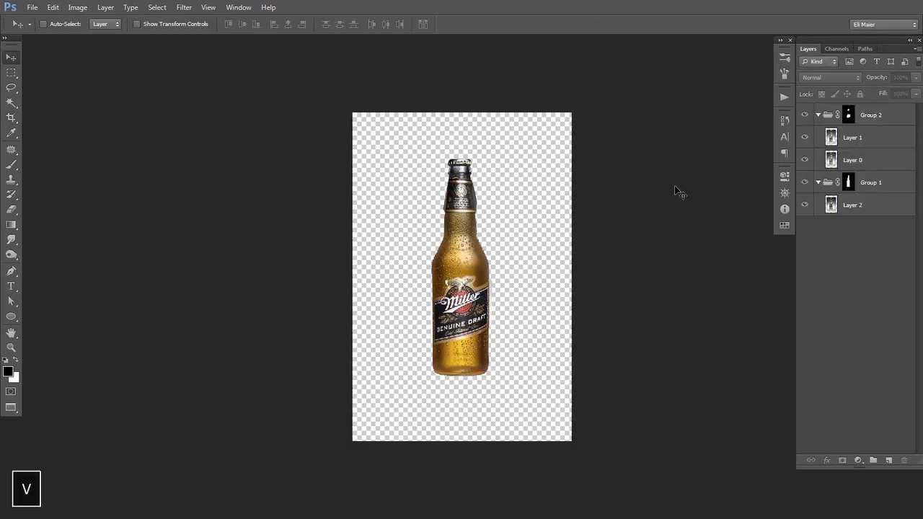
Step: Inspect the neck label's edges up close and delete the layer mask from Group 2
{"action": "key", "text": "ctrl+space"}
{"action": "left_click", "coordinate": [466, 202], "text": "ctrl"}
{"action": "left_click", "coordinate": [465, 202], "text": "ctrl"}
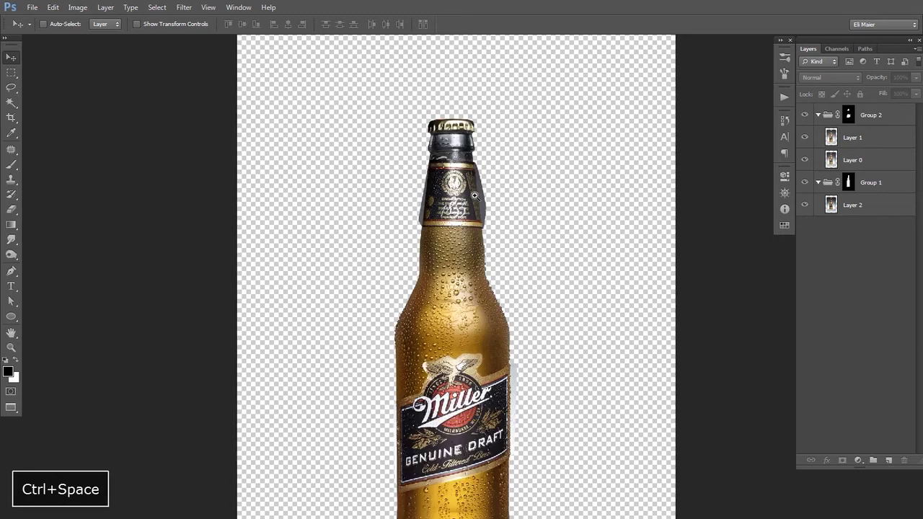
{"action": "left_click", "coordinate": [473, 199], "text": "ctrl"}
{"action": "left_click", "coordinate": [469, 190], "text": "ctrl"}
{"action": "left_click", "coordinate": [468, 190], "text": "ctrl"}
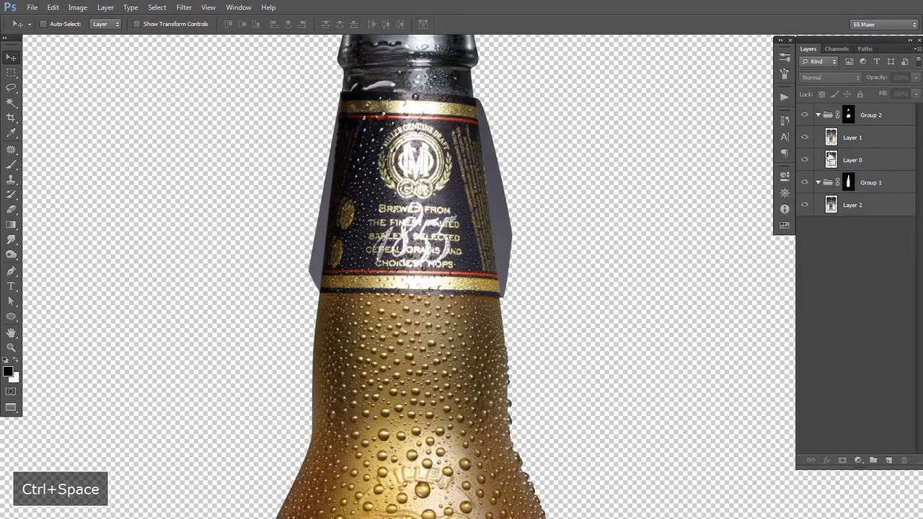
{"action": "left_click", "coordinate": [848, 117]}
{"action": "right_click", "coordinate": [848, 120]}
{"action": "left_click", "coordinate": [851, 144]}
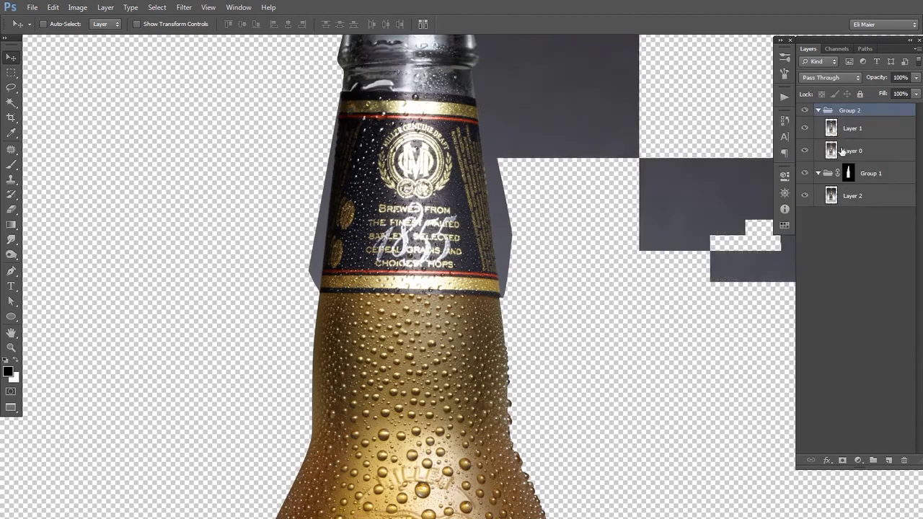
Step: Load the label outlines from Path 2 and Path 3, intersect them with Path 1, and mask Group 2 with the selection
{"action": "left_click", "coordinate": [866, 49]}
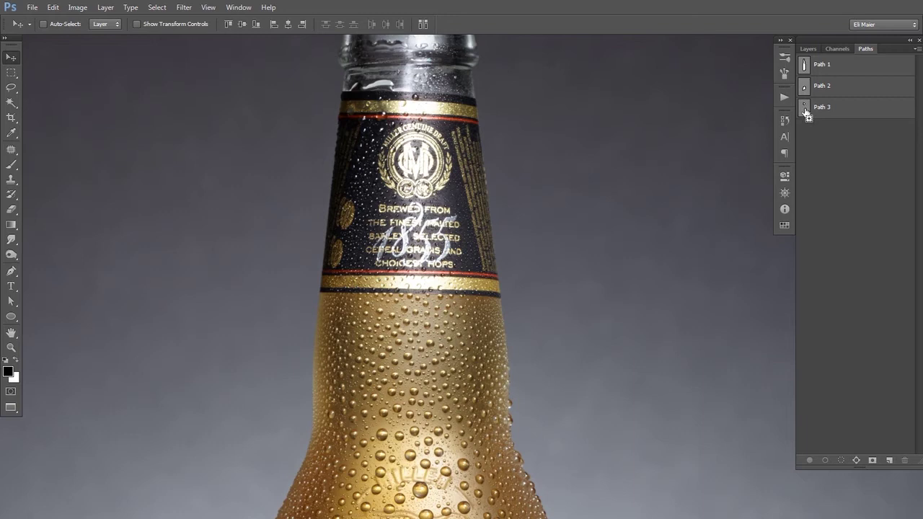
{"action": "left_click", "coordinate": [805, 112], "text": "ctrl+shift"}
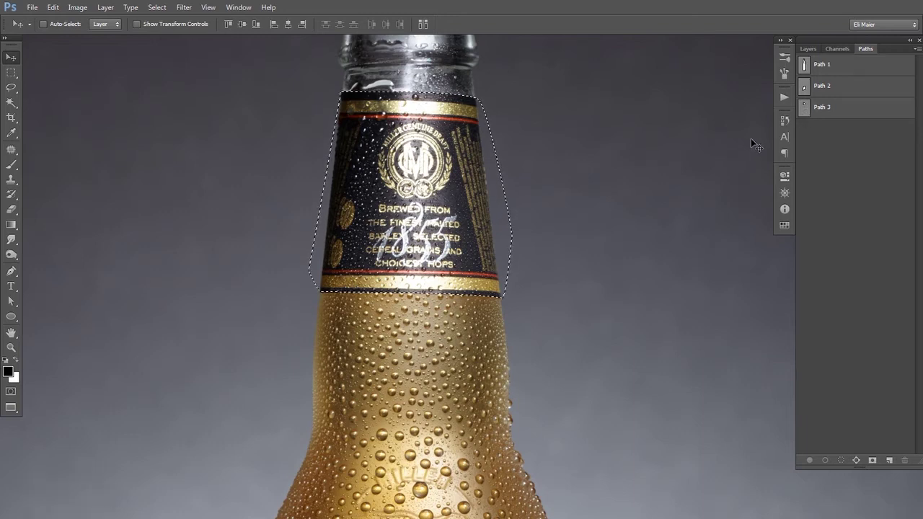
{"action": "left_click", "coordinate": [805, 66], "text": "ctrl+alt+shift"}
{"action": "left_click", "coordinate": [808, 50]}
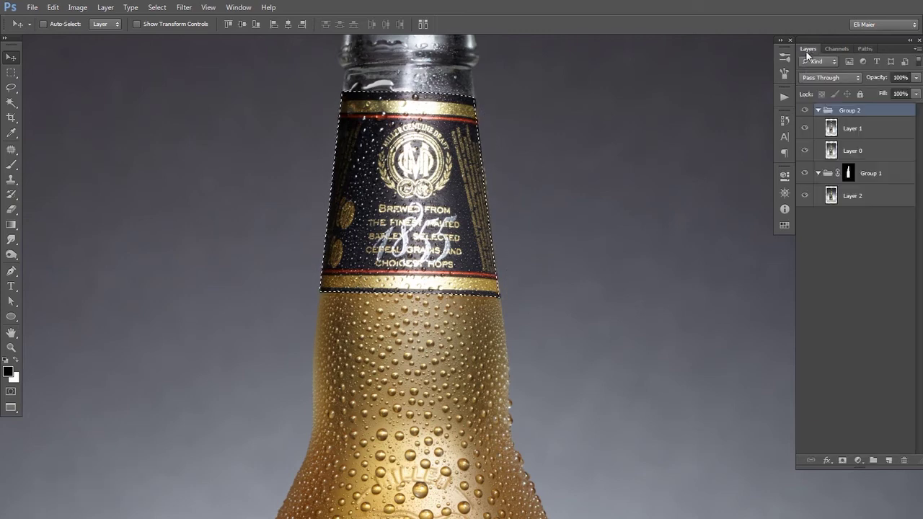
{"action": "left_click", "coordinate": [842, 461]}
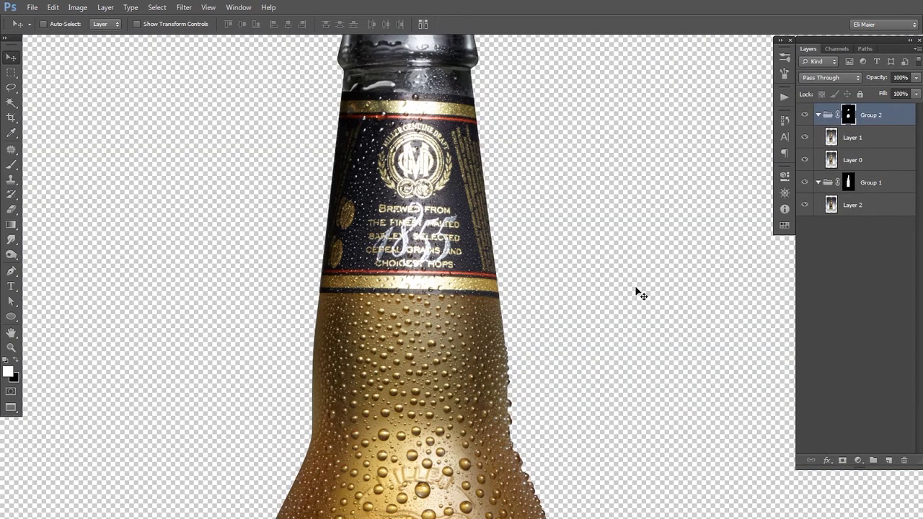
Step: Add a new layer at the very bottom of the layer stack and fill it with black
{"action": "key", "text": "ctrl+alt+minus"}
{"action": "key", "text": "ctrl+alt+minus"}
{"action": "key", "text": "ctrl+alt+minus"}
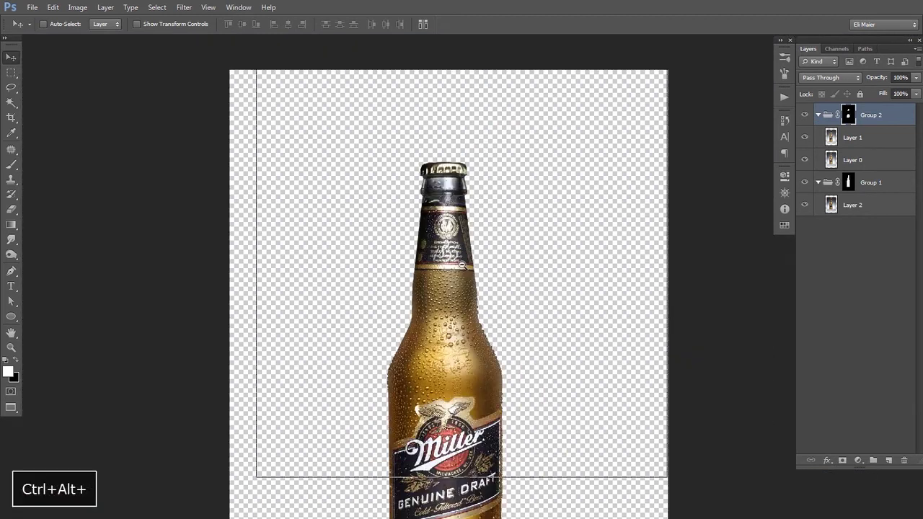
{"action": "key", "text": "ctrl+alt+minus"}
{"action": "left_click", "coordinate": [888, 460]}
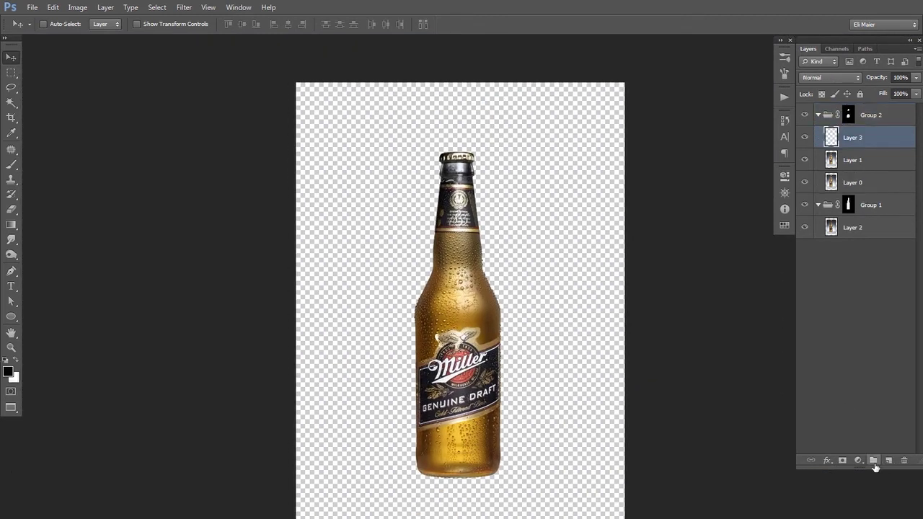
{"action": "key", "text": "ctrl+shift+bracketleft"}
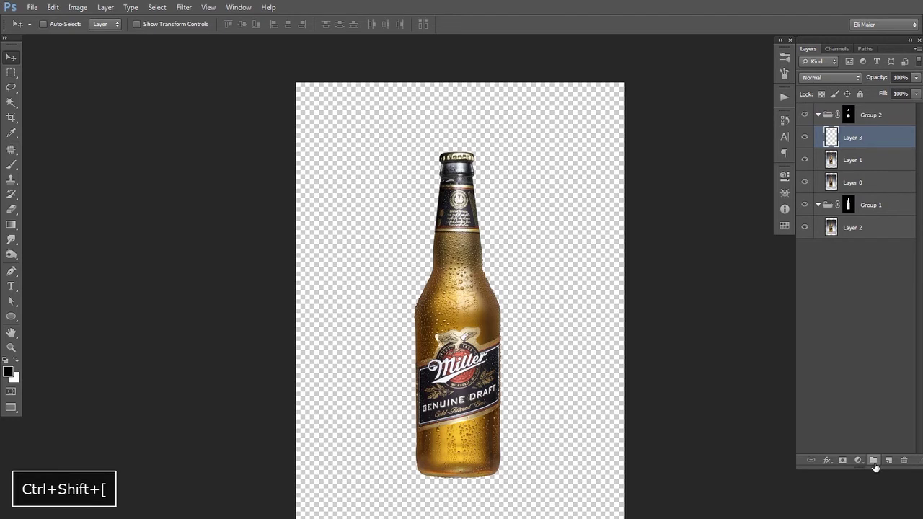
{"action": "key", "text": "alt+BackSpace"}
{"action": "key", "text": "space"}
{"action": "left_click_drag", "start_coordinate": [438, 241], "coordinate": [435, 197]}
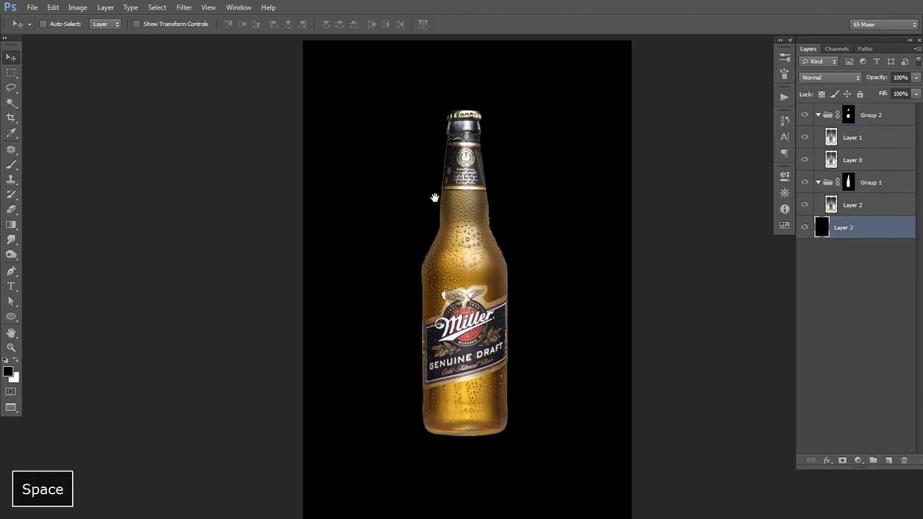
Step: Convert the black layer into the document's locked Background layer
{"action": "key", "text": "alt+l"}
{"action": "key", "text": "alt+n"}
{"action": "key", "text": "alt+b"}
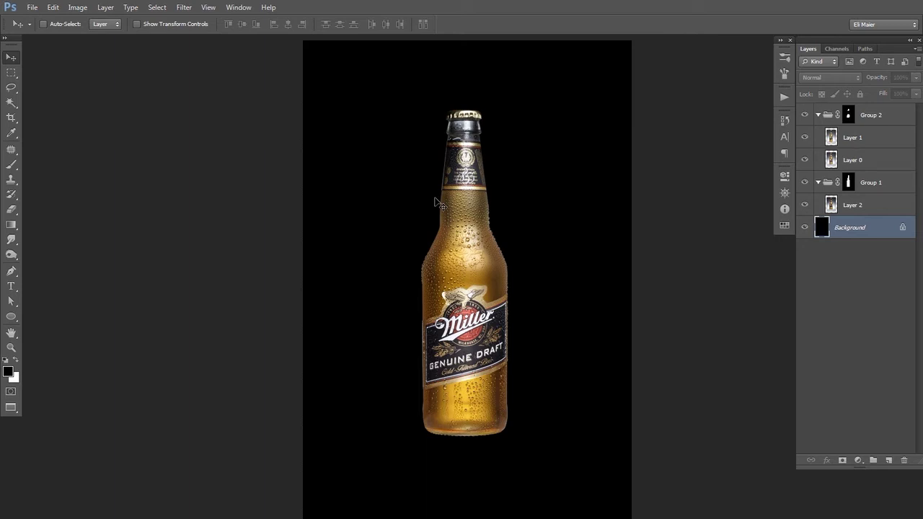
{"action": "key", "text": "space"}
{"action": "left_click_drag", "start_coordinate": [488, 232], "coordinate": [481, 191]}
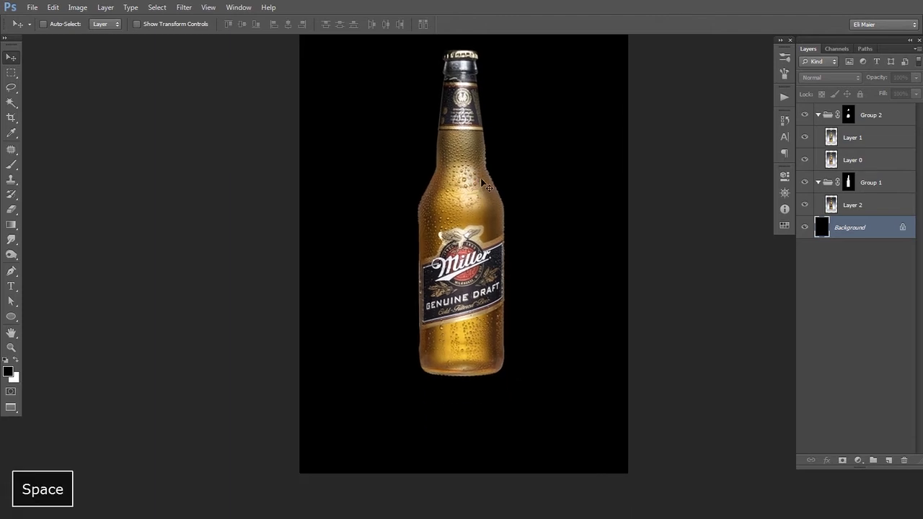
{"action": "key", "text": "space"}
{"action": "left_click_drag", "start_coordinate": [476, 190], "coordinate": [469, 235]}
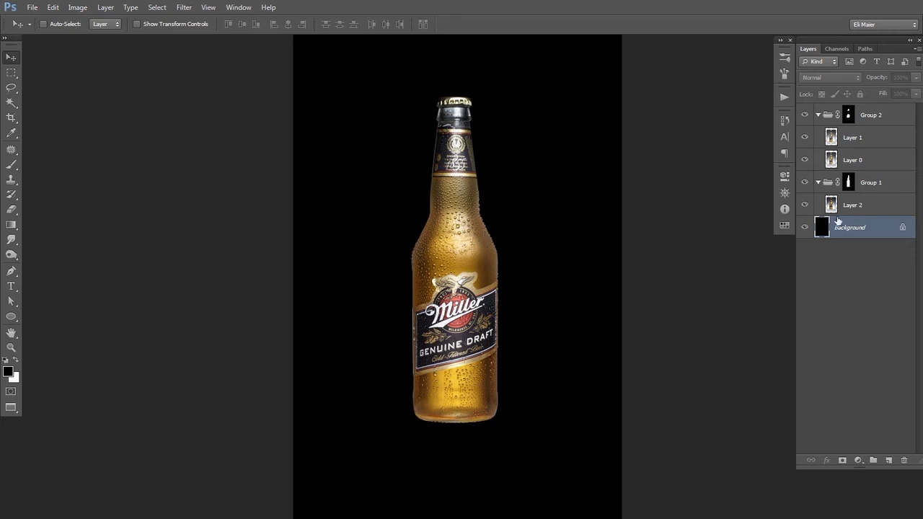
Step: Set the feather of Group 1's layer mask to 0.7 px and copy the value
{"action": "double_click", "coordinate": [849, 185]}
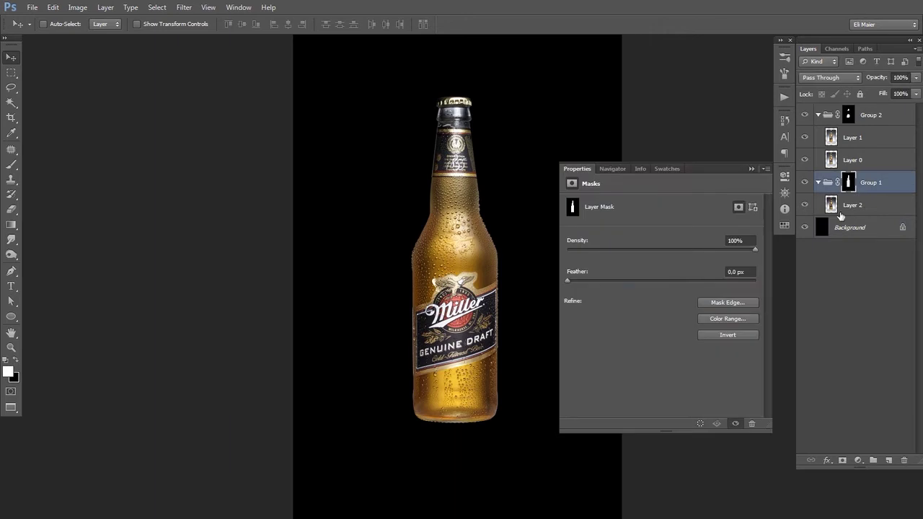
{"action": "left_click", "coordinate": [732, 272]}
{"action": "type", "text": "7"}
{"action": "key", "text": "shift+Left"}
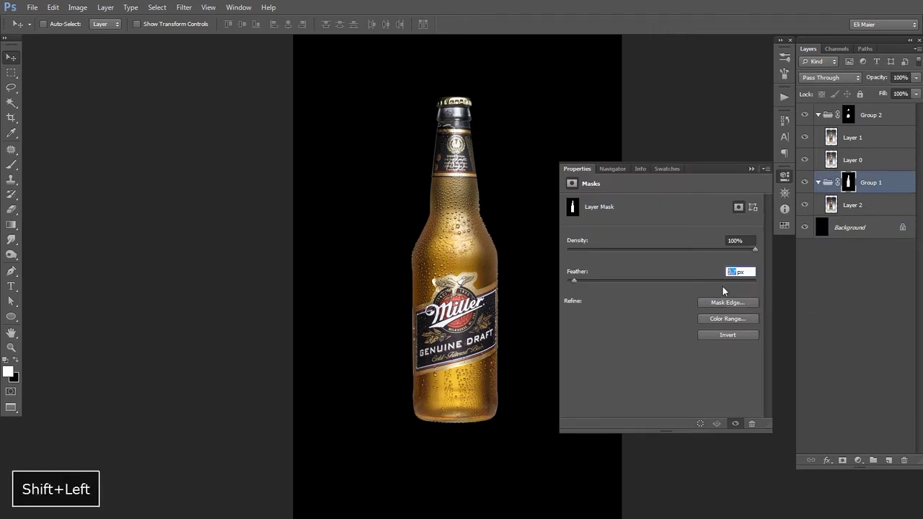
{"action": "key", "text": "ctrl+c"}
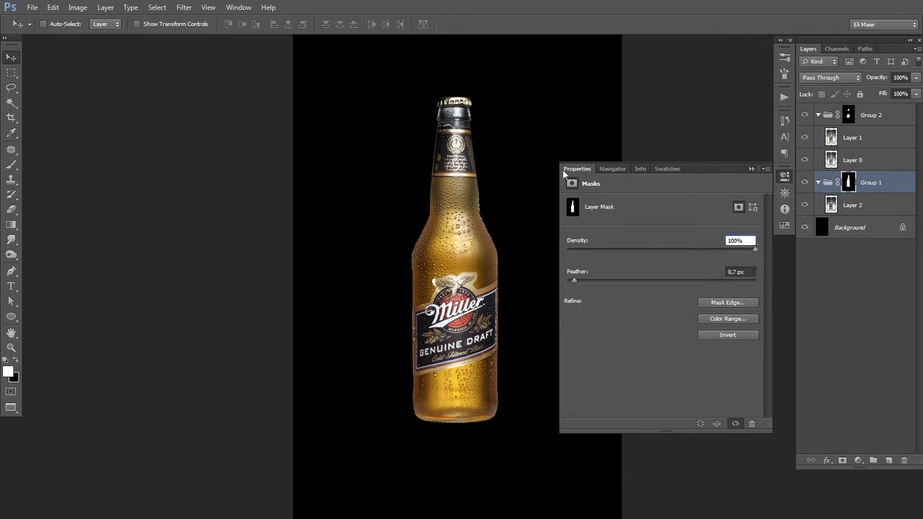
{"action": "left_click", "coordinate": [577, 169]}
Step: Feather Group 2's layer mask by 0.7 px as well
{"action": "double_click", "coordinate": [848, 116]}
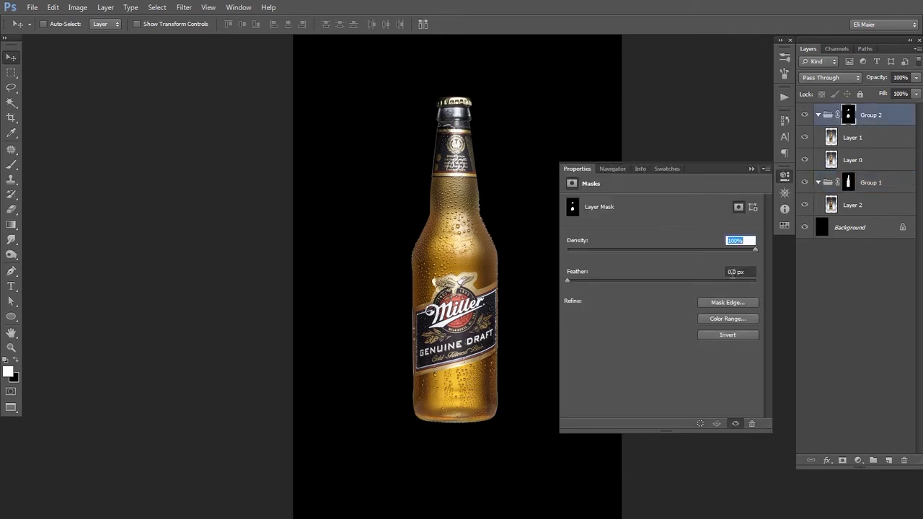
{"action": "left_click", "coordinate": [733, 272]}
{"action": "key", "text": "ctrl+v"}
{"action": "key", "text": "shift+Tab"}
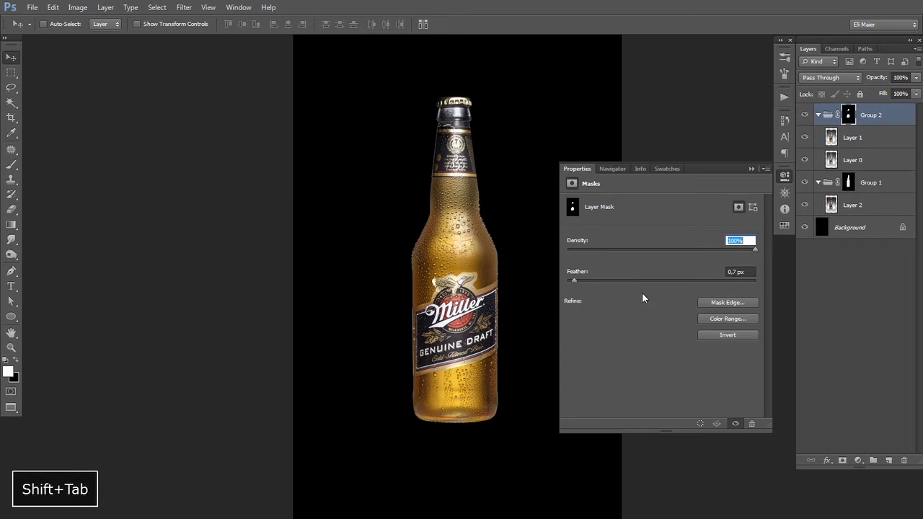
{"action": "left_click", "coordinate": [570, 169]}
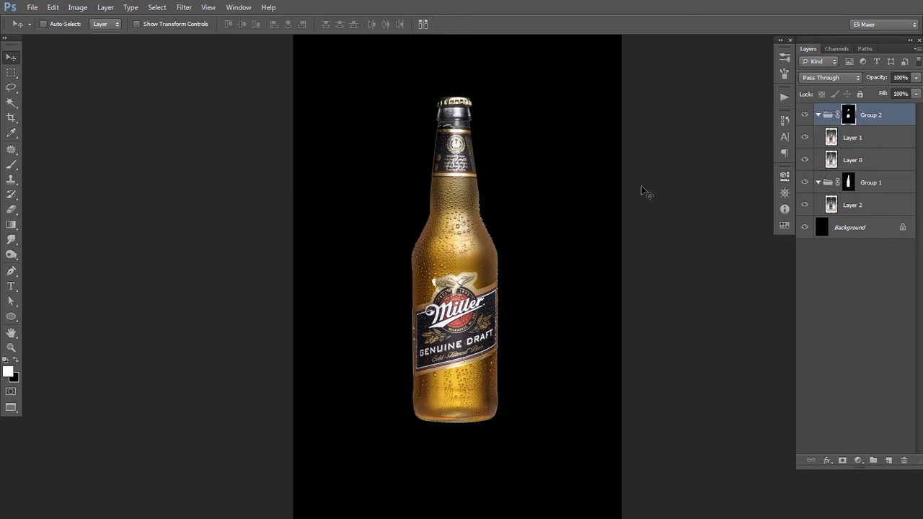
Step: Hide Group 2 and add a monochrome Channel Mixer adjustment layer above Layer 2 inside Group 1
{"action": "key", "text": "x"}
{"action": "left_click", "coordinate": [805, 116]}
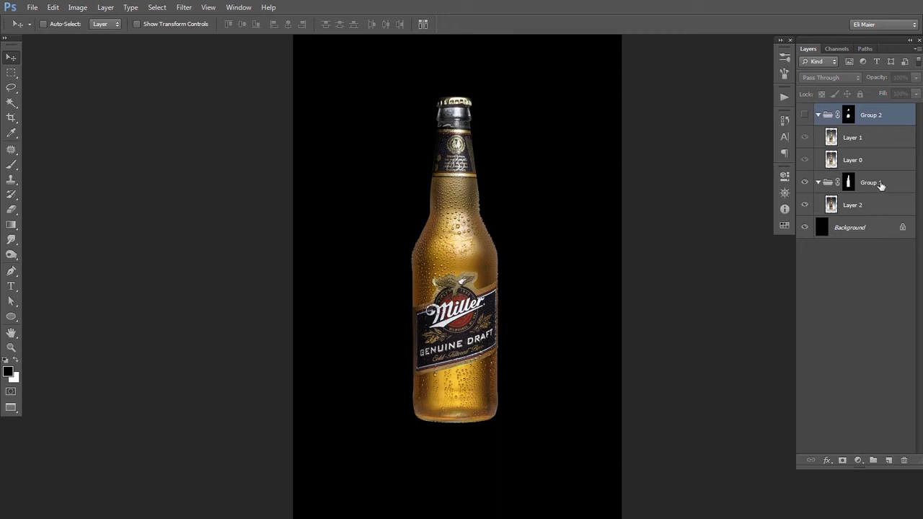
{"action": "left_click", "coordinate": [882, 204]}
{"action": "left_click", "coordinate": [425, 229], "text": "ctrl+alt"}
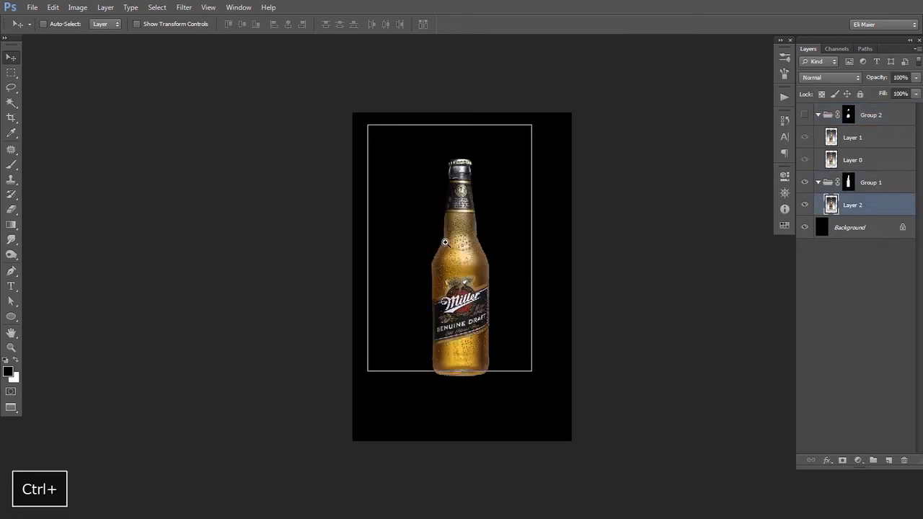
{"action": "left_click", "coordinate": [445, 243], "text": "ctrl"}
{"action": "left_click", "coordinate": [858, 460]}
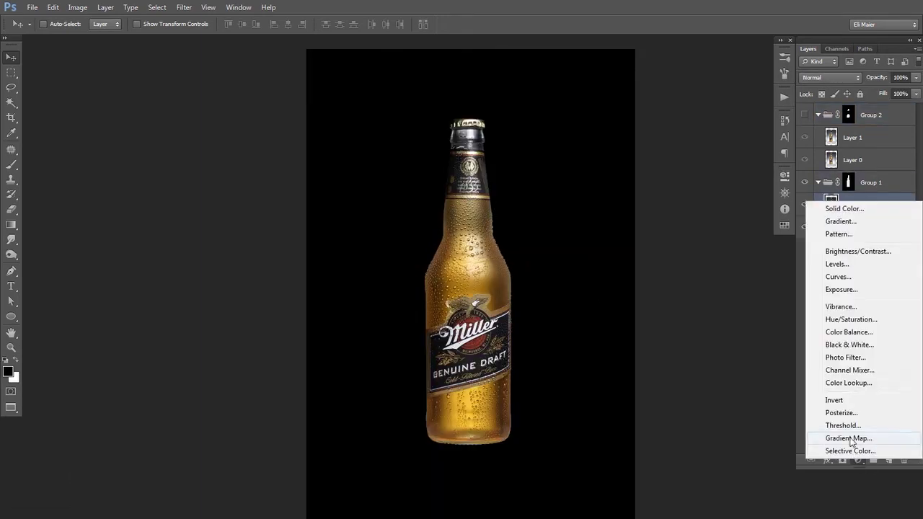
{"action": "left_click", "coordinate": [851, 370]}
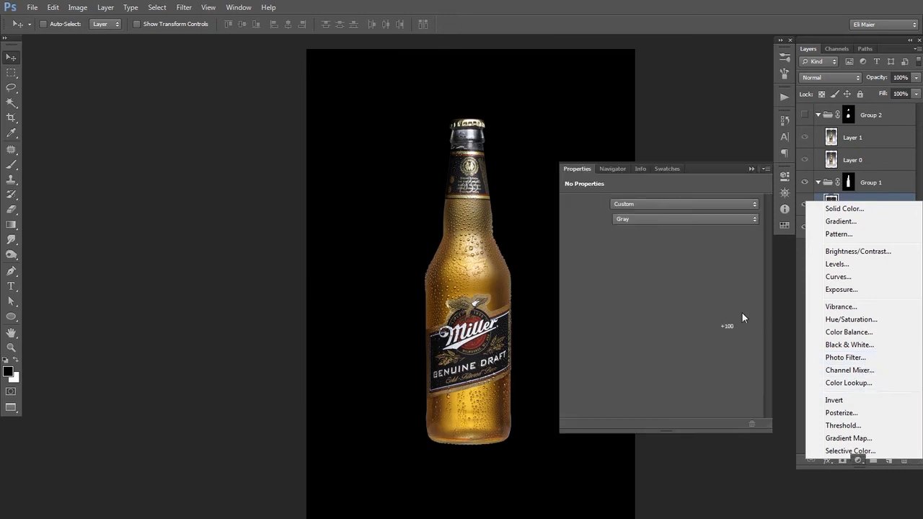
{"action": "left_click", "coordinate": [583, 237]}
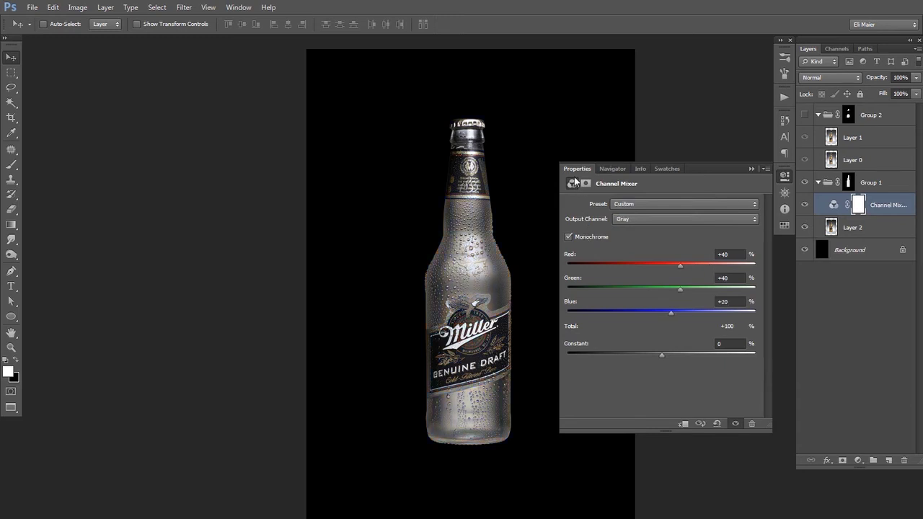
{"action": "left_click", "coordinate": [778, 119]}
Step: Set the Channel Mixer layer's blend mode to Overlay and its fill to 39%
{"action": "left_click", "coordinate": [841, 76]}
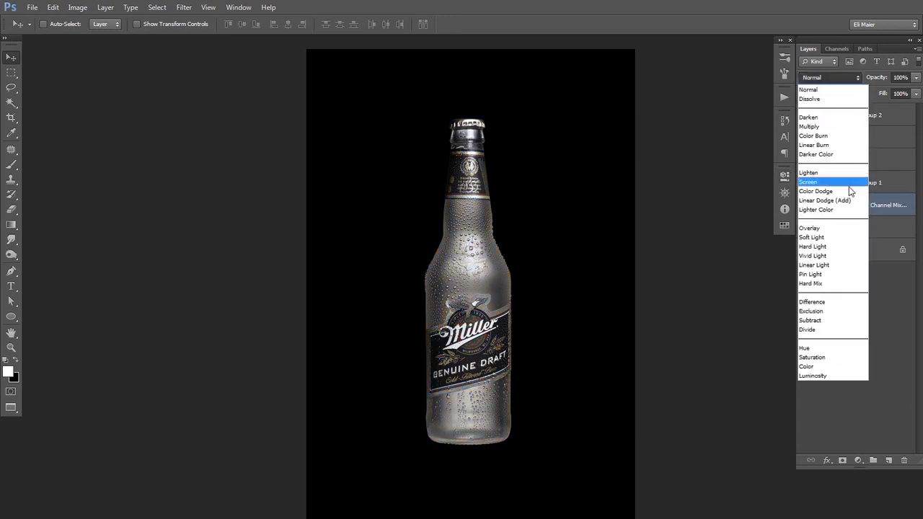
{"action": "left_click", "coordinate": [833, 227]}
{"action": "left_click_drag", "start_coordinate": [917, 95], "coordinate": [877, 107]}
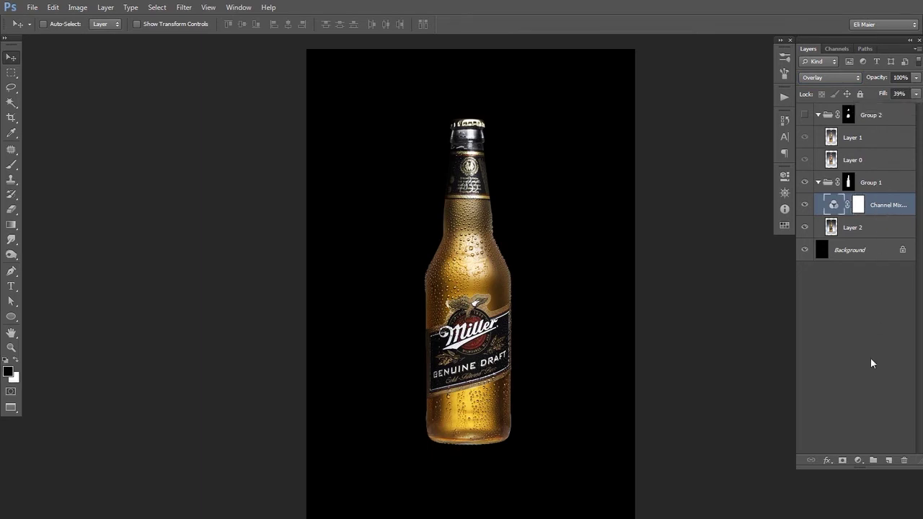
Step: Add a Curves adjustment above the Channel Mixer with the white point at input 234 and the black point at input 25
{"action": "left_click", "coordinate": [858, 460]}
{"action": "left_click", "coordinate": [840, 284]}
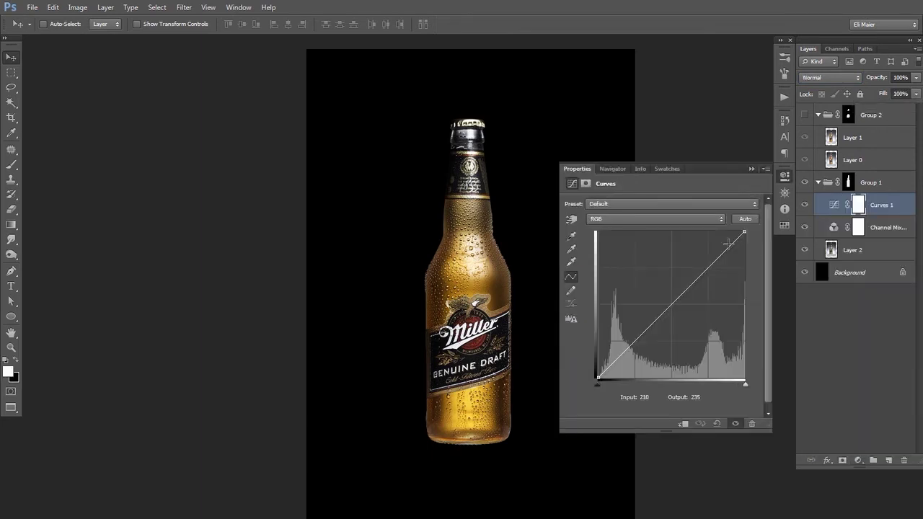
{"action": "mouse_move", "coordinate": [746, 231]}
{"action": "left_mouse_down"}
{"action": "mouse_move", "coordinate": [723, 232]}
{"action": "mouse_move", "coordinate": [732, 233]}
{"action": "left_mouse_up"}
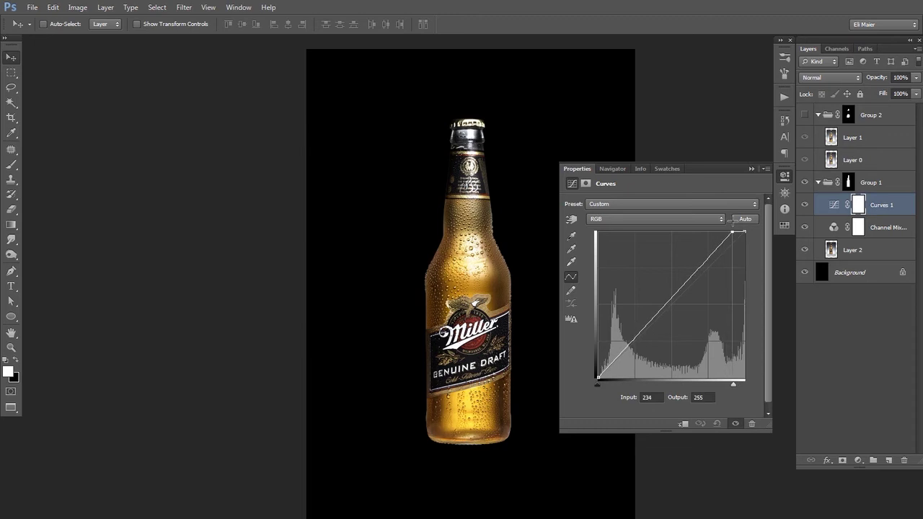
{"action": "left_click_drag", "start_coordinate": [598, 377], "coordinate": [613, 387]}
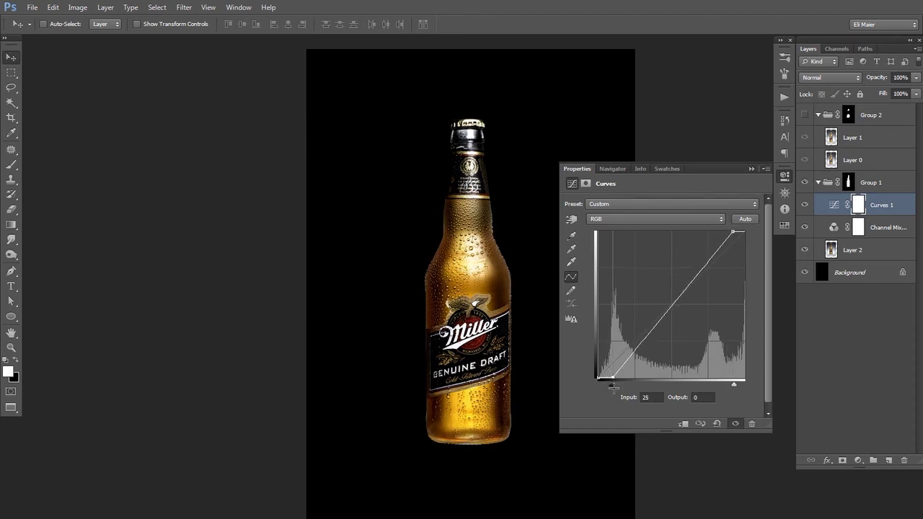
{"action": "left_click", "coordinate": [579, 169]}
Step: Show the rulers and place a vertical guide at the horizontal centre of the canvas
{"action": "key", "text": "space"}
{"action": "left_click_drag", "start_coordinate": [574, 227], "coordinate": [580, 182]}
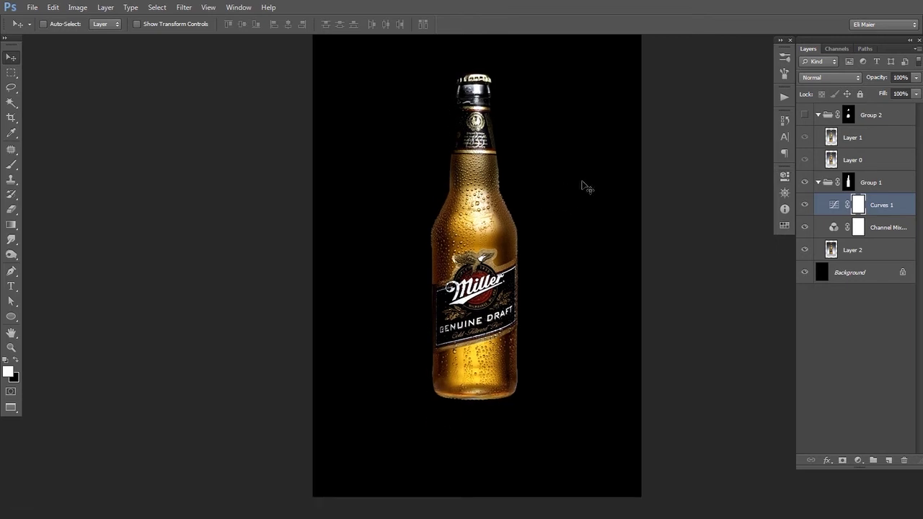
{"action": "key", "text": "ctrl+r"}
{"action": "left_click_drag", "start_coordinate": [12, 442], "coordinate": [466, 378]}
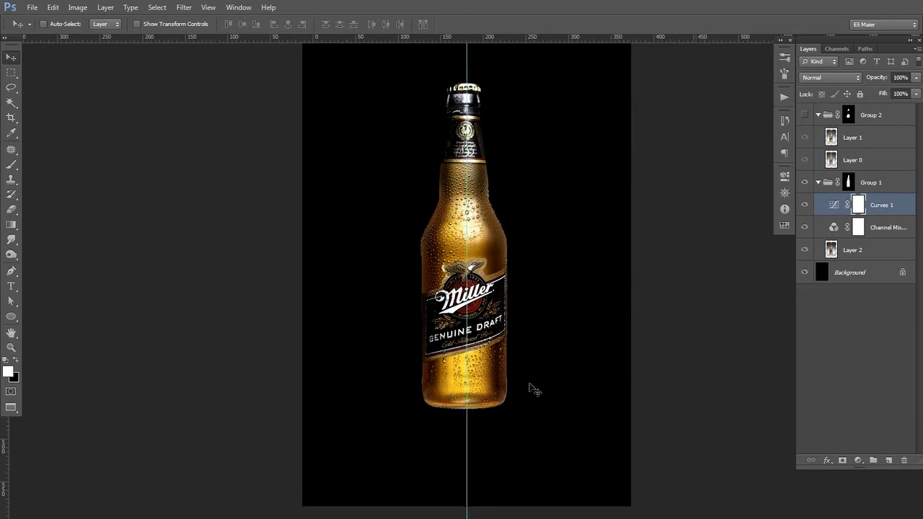
Step: Nudge Group 1 and Group 2 together to the right until the bottle is centred on the guide, and hide the guide
{"action": "left_click", "coordinate": [873, 117]}
{"action": "left_click", "coordinate": [871, 184], "text": "shift"}
{"action": "key", "text": "Right"}
{"action": "key", "text": "Right"}
{"action": "key", "text": "Right"}
{"action": "key", "text": "Right"}
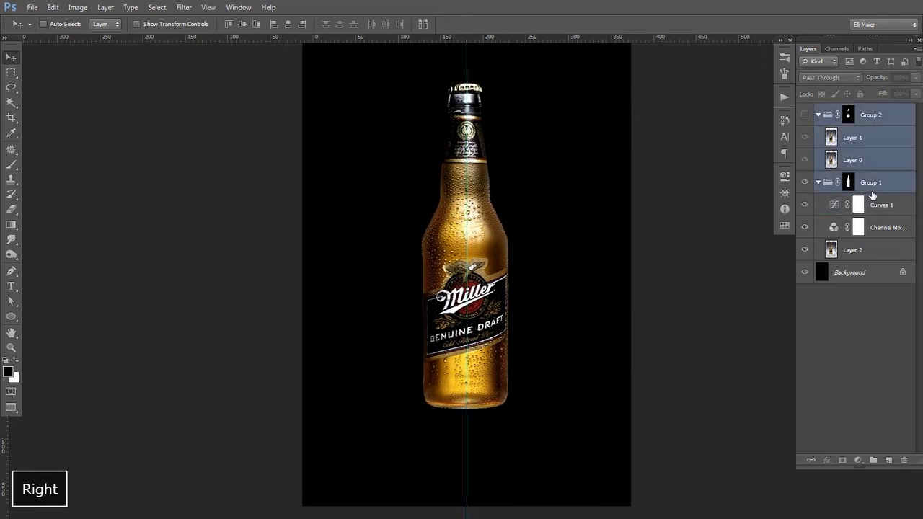
{"action": "key", "text": "Right"}
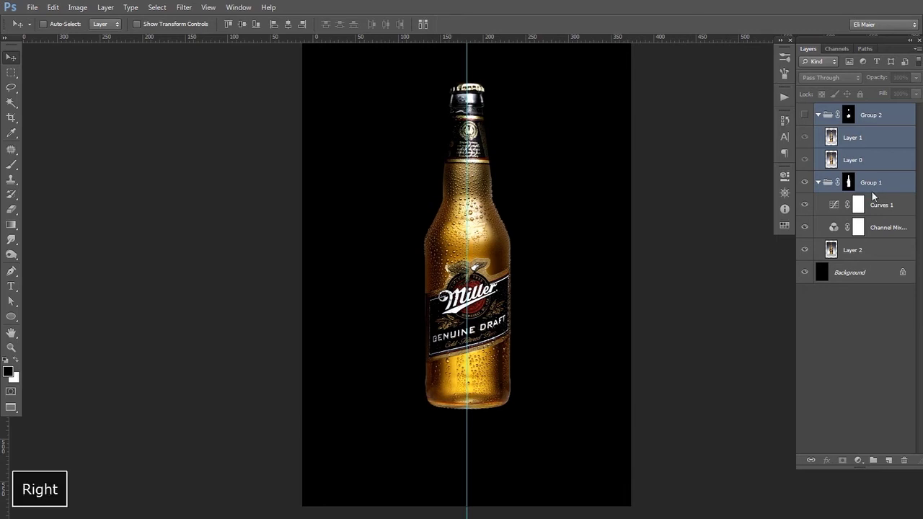
{"action": "left_click", "coordinate": [857, 337]}
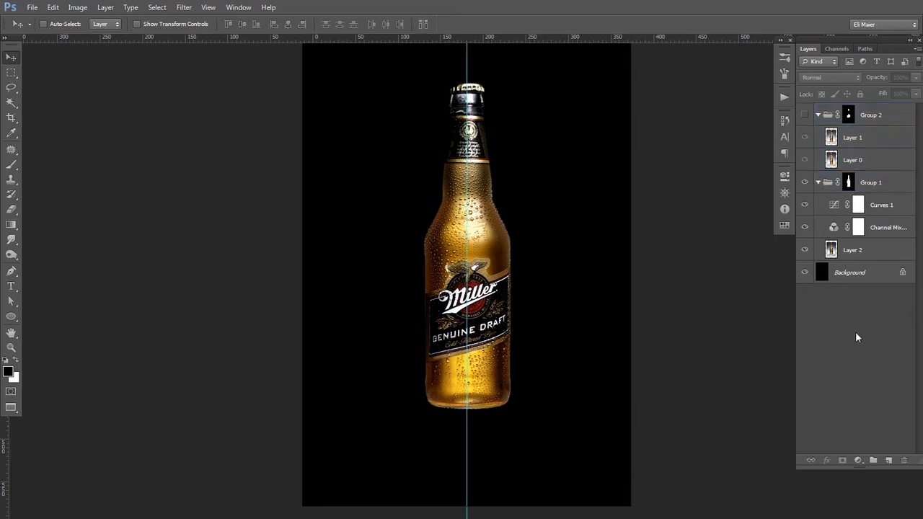
{"action": "key", "text": "ctrl+semicolon"}
Step: Make a flat elliptical selection around the bottle's base, extending slightly beyond both sides of the bottle
{"action": "left_click", "coordinate": [534, 254], "text": "ctrl+alt"}
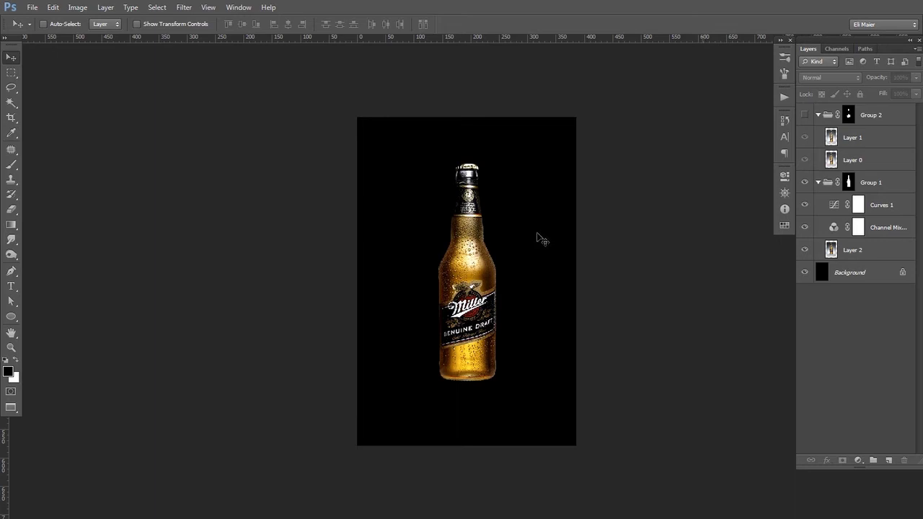
{"action": "left_click", "coordinate": [10, 74]}
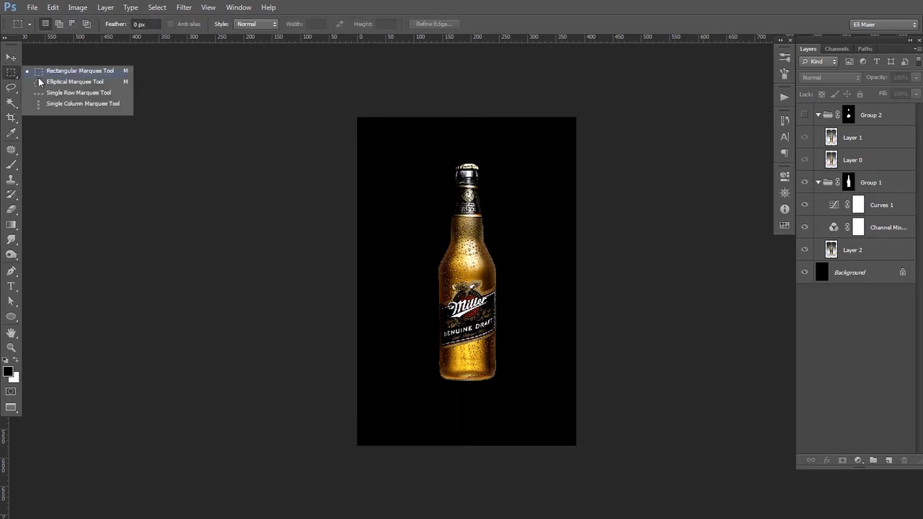
{"action": "left_click", "coordinate": [72, 81]}
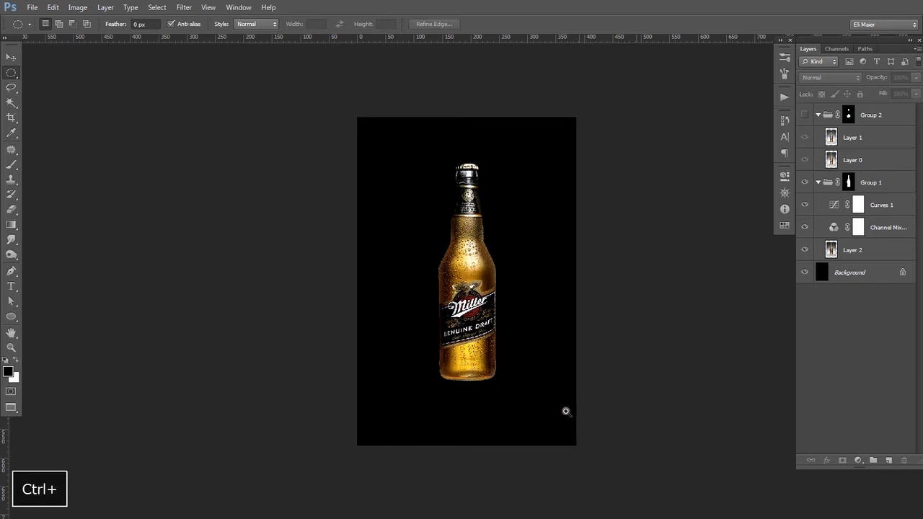
{"action": "key", "text": "ctrl+space"}
{"action": "left_click", "coordinate": [510, 387]}
{"action": "left_click", "coordinate": [501, 389]}
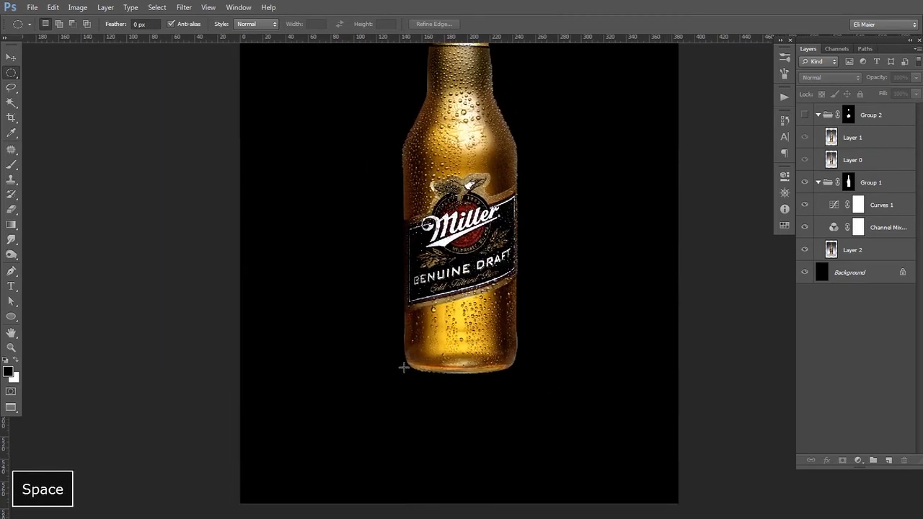
{"action": "left_click_drag", "start_coordinate": [393, 363], "coordinate": [551, 375]}
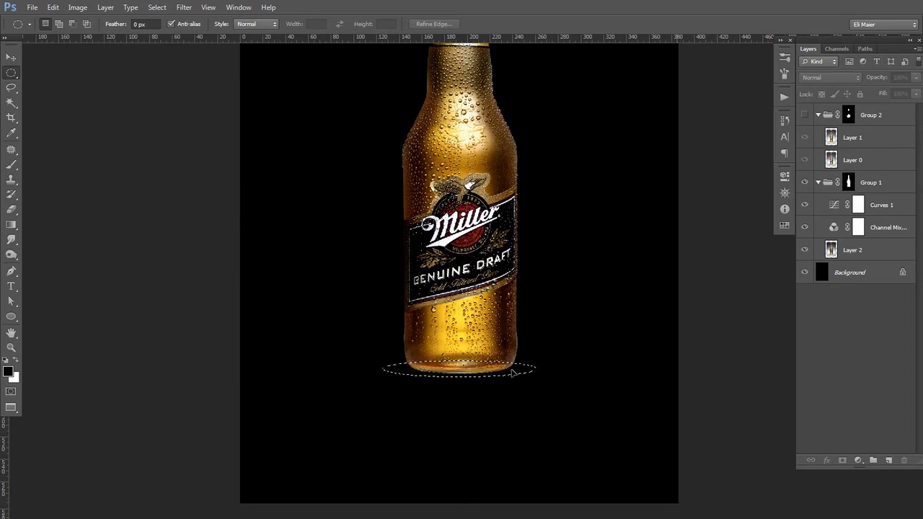
Step: Fill the ellipse on a new layer above Background with an amber colour sampled from the bottle, and deselect
{"action": "left_click", "coordinate": [839, 284]}
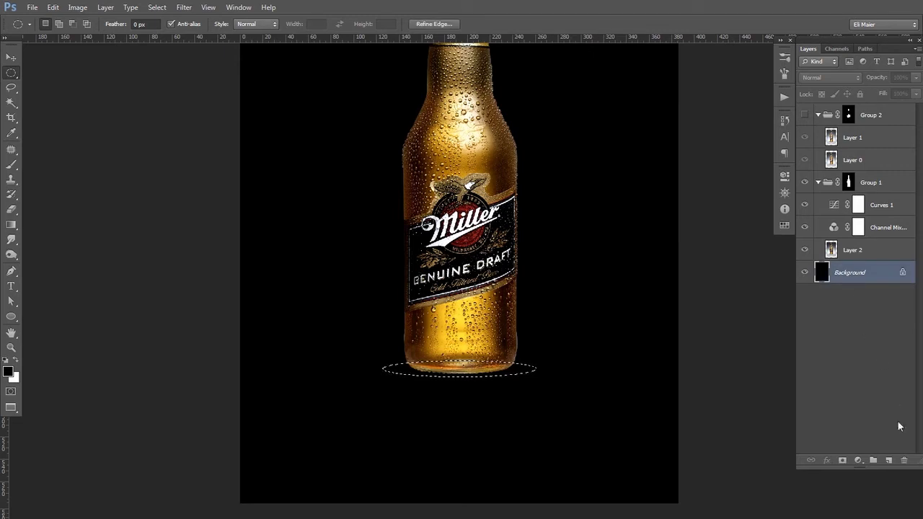
{"action": "left_click", "coordinate": [889, 460]}
{"action": "key", "text": "i"}
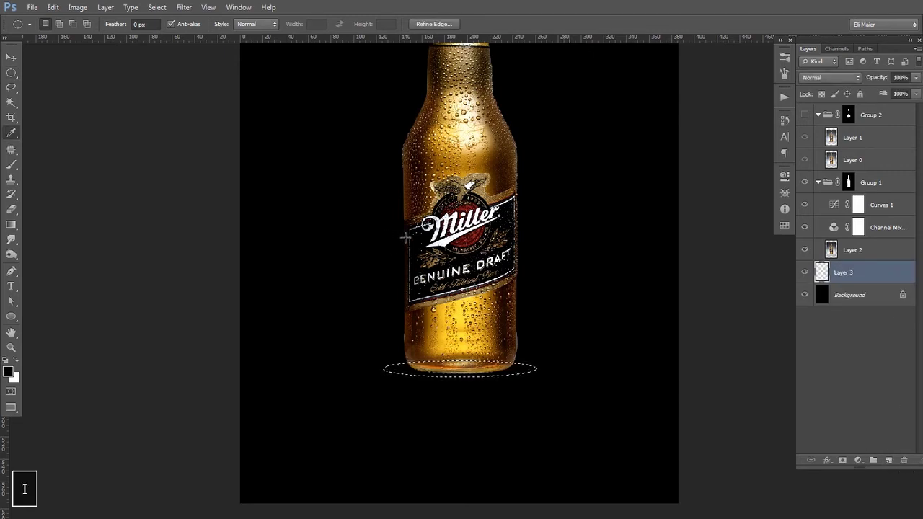
{"action": "left_click", "coordinate": [496, 156]}
{"action": "left_click", "coordinate": [482, 154]}
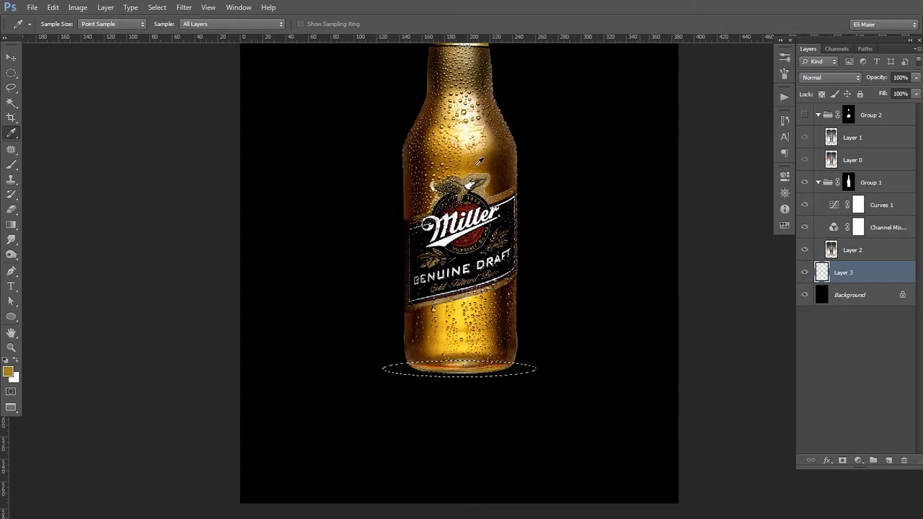
{"action": "key", "text": "v"}
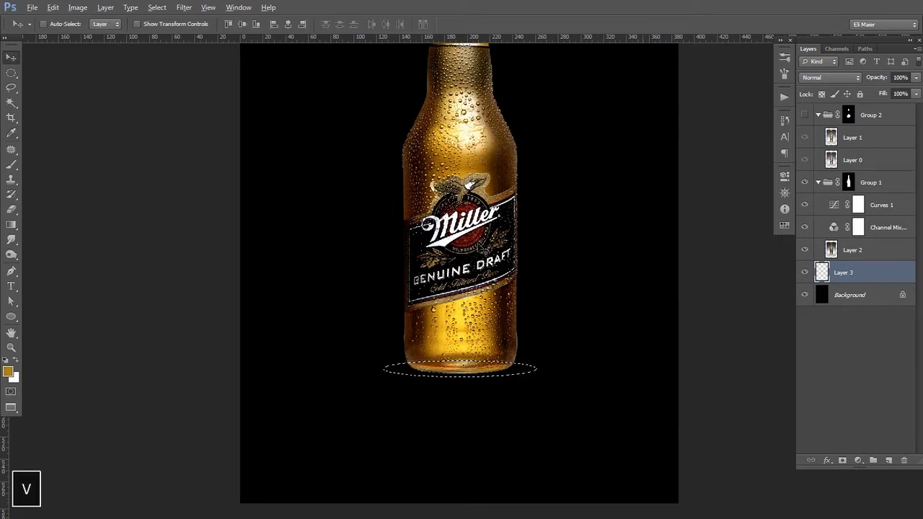
{"action": "key", "text": "alt+BackSpace"}
{"action": "key", "text": "ctrl+d"}
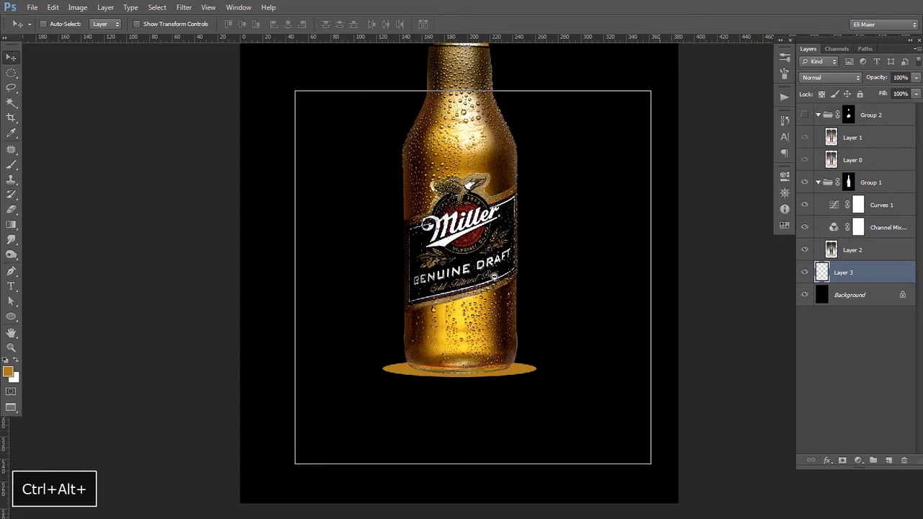
Step: Apply a Gaussian Blur with a 30.5 px radius to the amber ellipse on Layer 3
{"action": "left_click", "coordinate": [494, 277], "text": "ctrl+alt"}
{"action": "key", "text": "Right"}
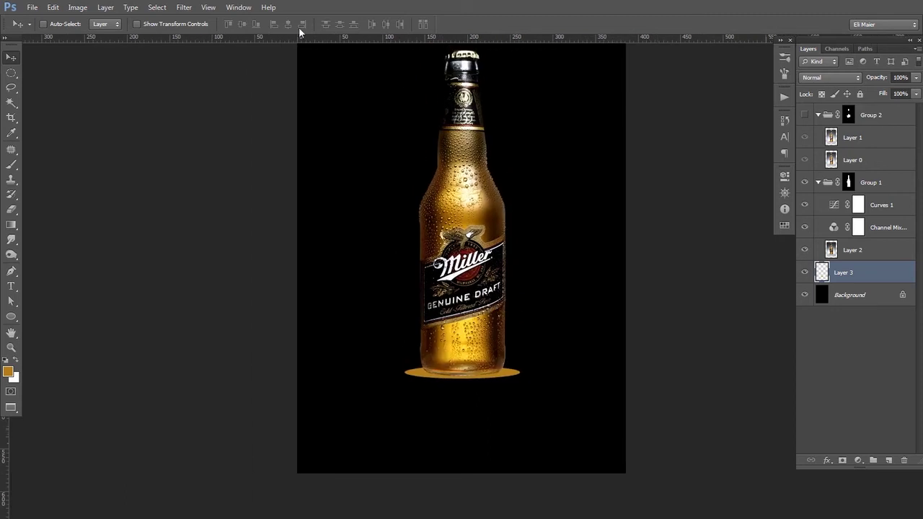
{"action": "left_click", "coordinate": [183, 7]}
{"action": "mouse_move", "coordinate": [190, 127]}
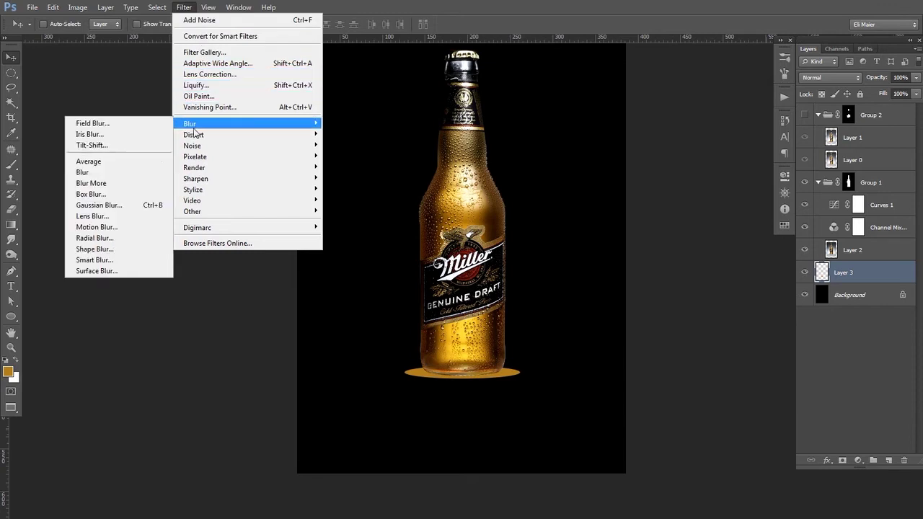
{"action": "left_click", "coordinate": [124, 205]}
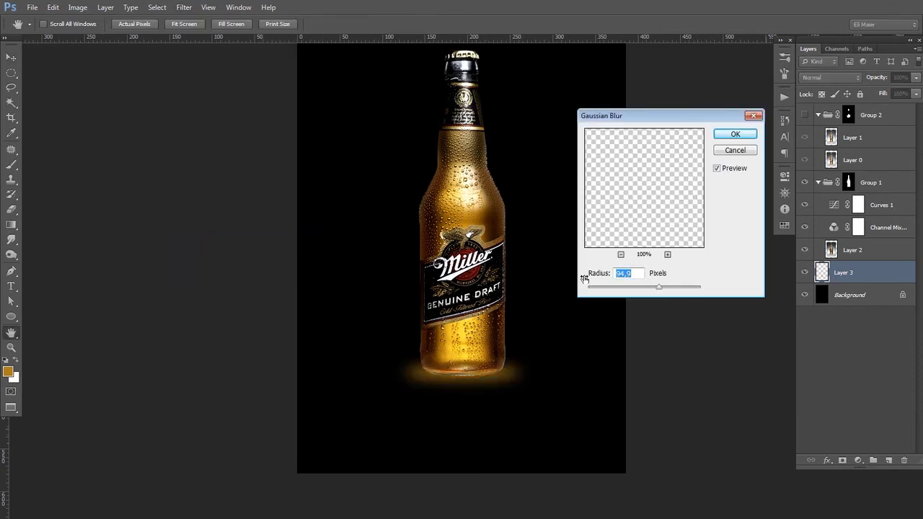
{"action": "left_click_drag", "start_coordinate": [625, 288], "coordinate": [642, 291]}
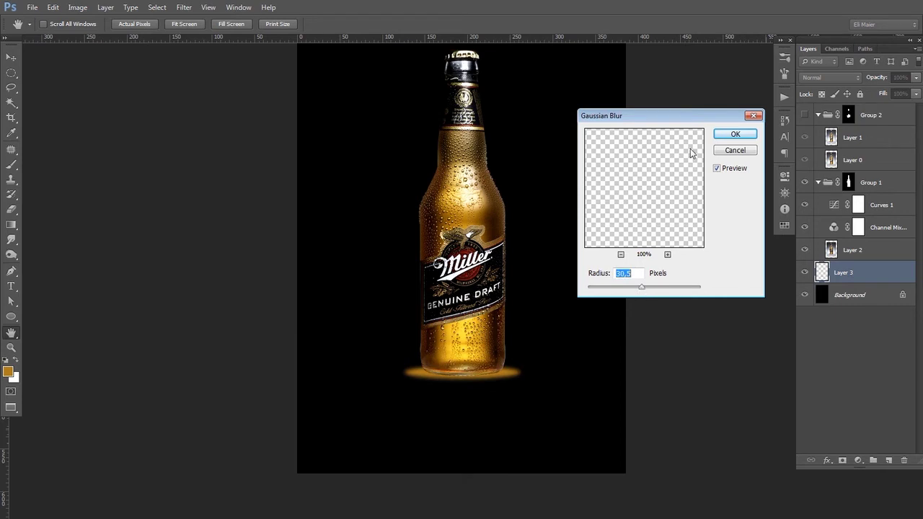
{"action": "left_click", "coordinate": [732, 136]}
Step: Apply a Motion Blur to Layer 3 at an angle of 0° and a distance of 284 px
{"action": "key", "text": "space"}
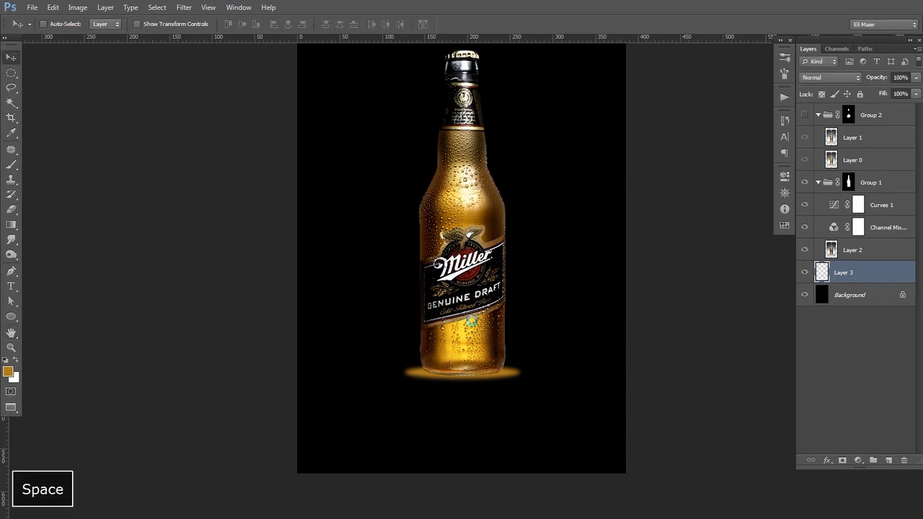
{"action": "key", "text": "ctrl+space"}
{"action": "left_click", "coordinate": [471, 340], "text": "ctrl"}
{"action": "left_click_drag", "start_coordinate": [470, 341], "coordinate": [410, 257]}
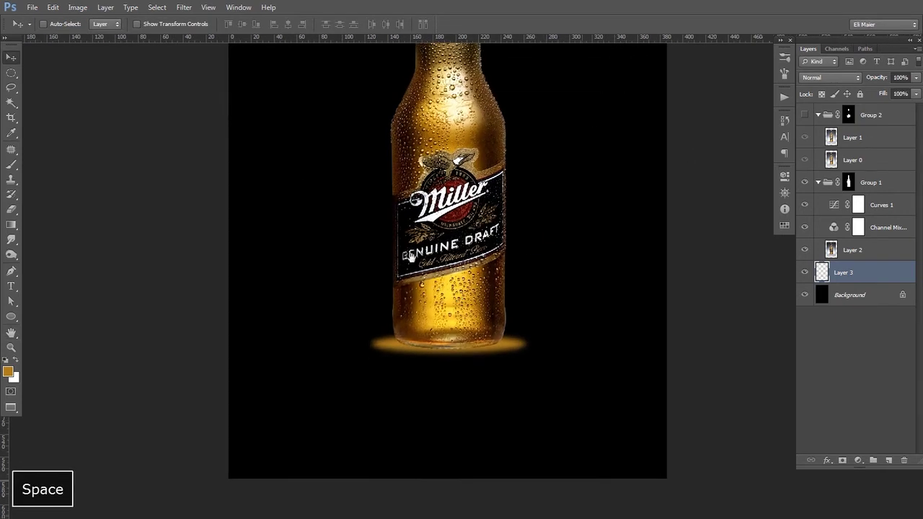
{"action": "left_click", "coordinate": [184, 8]}
{"action": "mouse_move", "coordinate": [211, 128]}
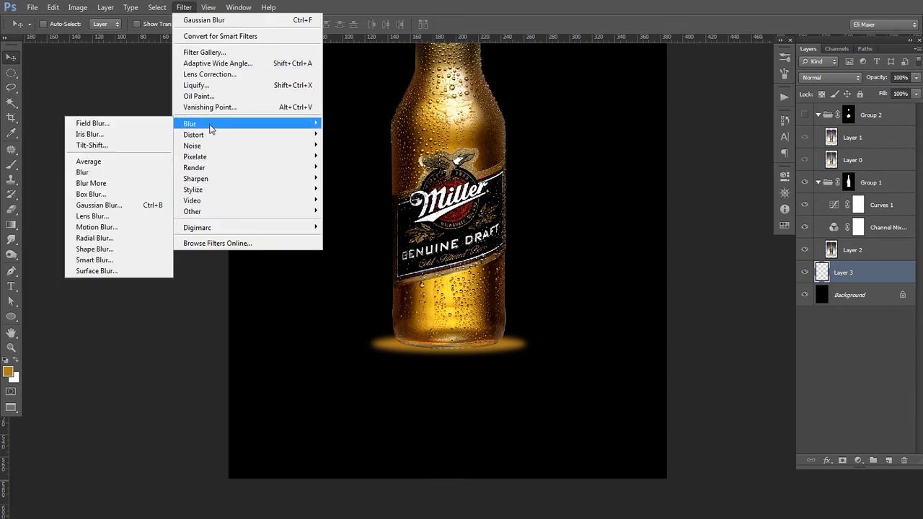
{"action": "left_click", "coordinate": [137, 227]}
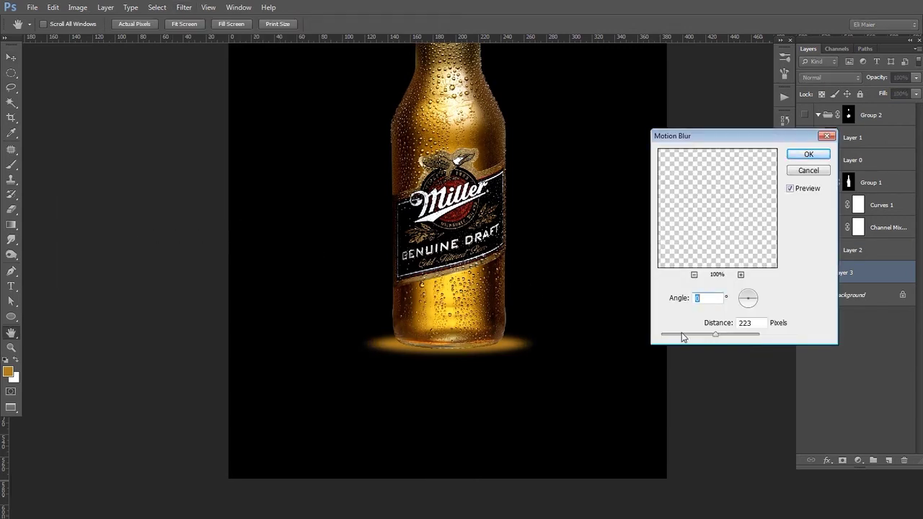
{"action": "left_click_drag", "start_coordinate": [719, 339], "coordinate": [722, 338]}
{"action": "left_click", "coordinate": [796, 158]}
{"action": "key", "text": "v"}
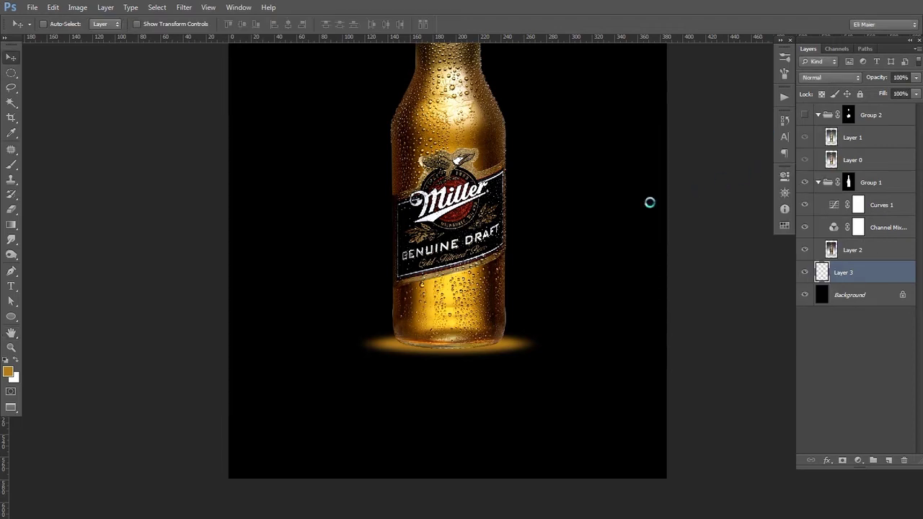
Step: Duplicate Layer 3 and apply a Gaussian Blur with a 97.7 px radius to the copy
{"action": "left_click", "coordinate": [454, 283], "text": "ctrl+alt"}
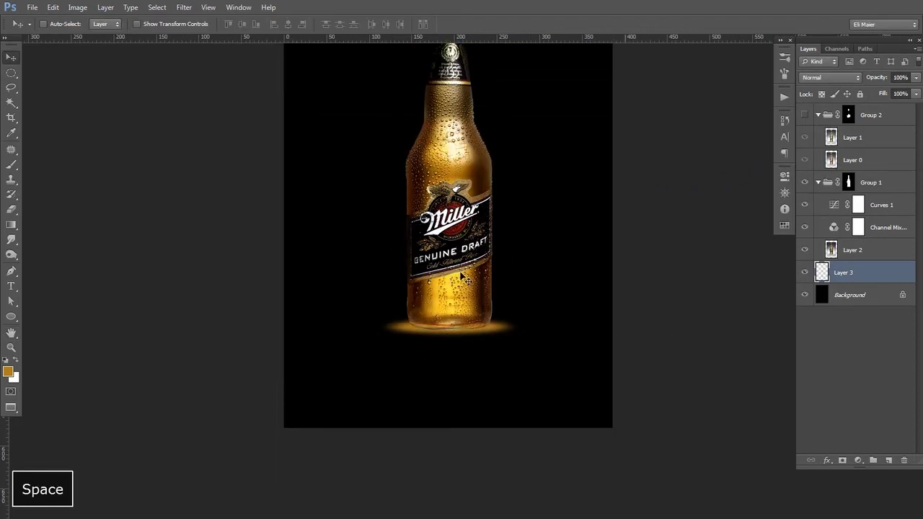
{"action": "key", "text": "ctrl+j"}
{"action": "key", "text": "ctrl+b"}
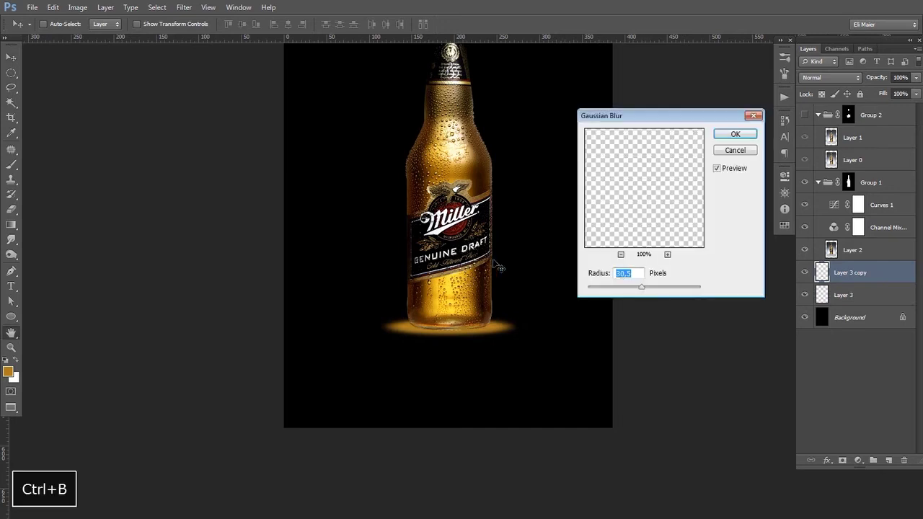
{"action": "left_click_drag", "start_coordinate": [634, 288], "coordinate": [658, 287]}
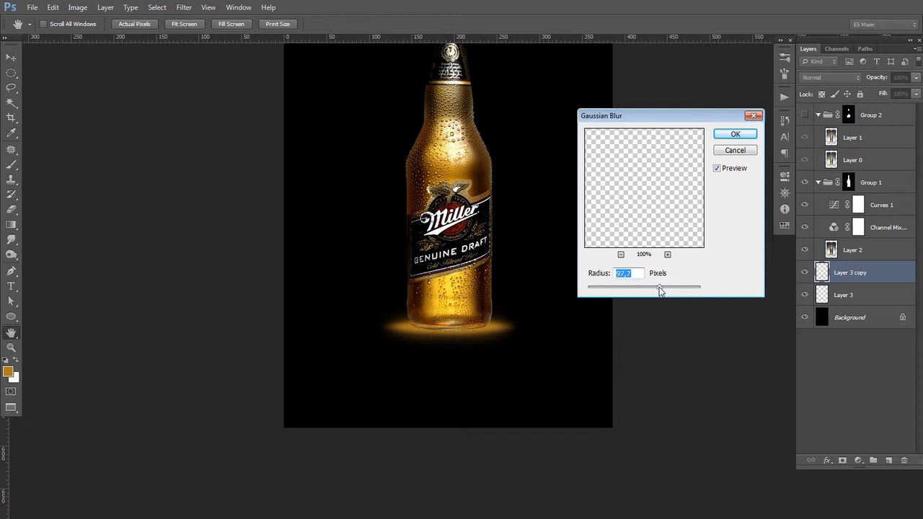
{"action": "left_click", "coordinate": [735, 134]}
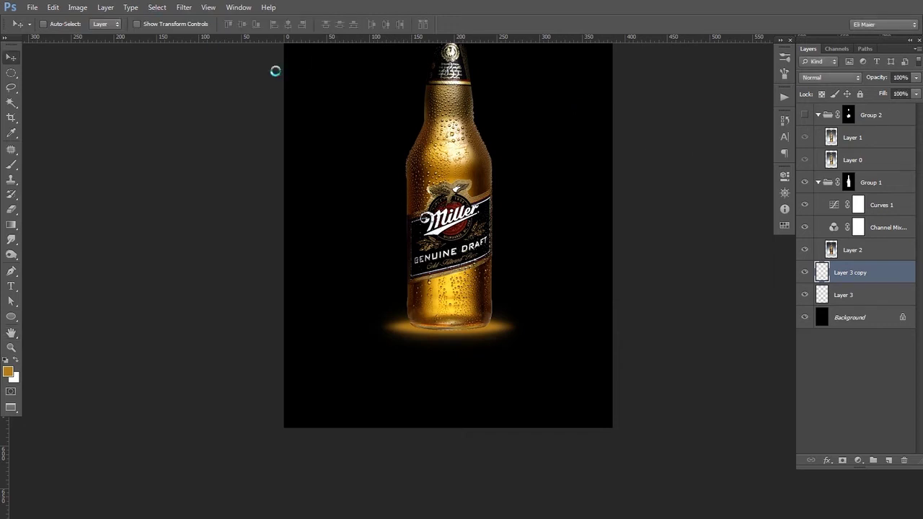
Step: Apply a Motion Blur to Layer 3 copy at an angle of 0° with a distance greater than 284 px
{"action": "left_click", "coordinate": [189, 8]}
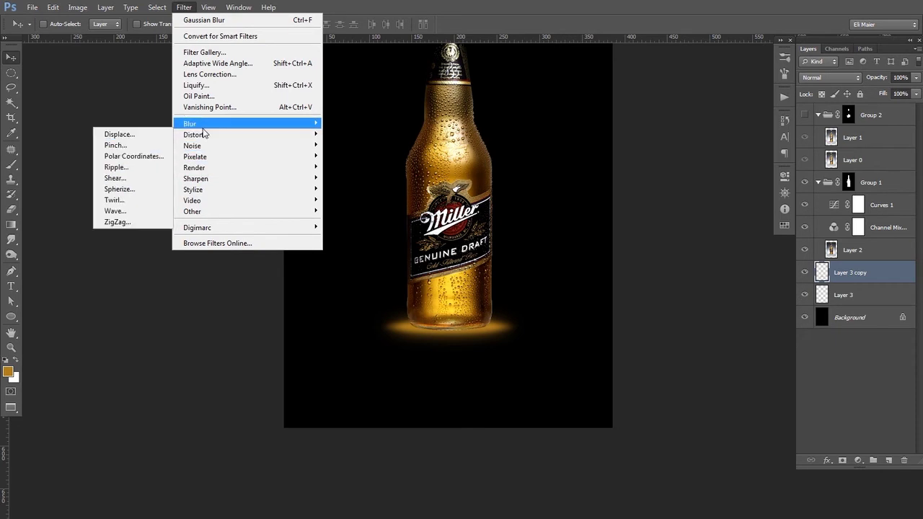
{"action": "mouse_move", "coordinate": [191, 123]}
{"action": "left_click", "coordinate": [137, 226]}
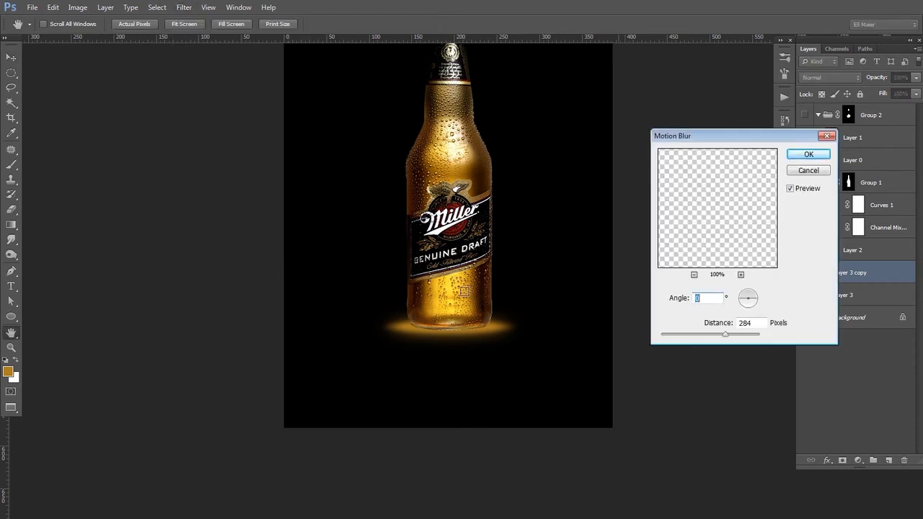
{"action": "left_click", "coordinate": [737, 336]}
{"action": "left_click", "coordinate": [808, 155]}
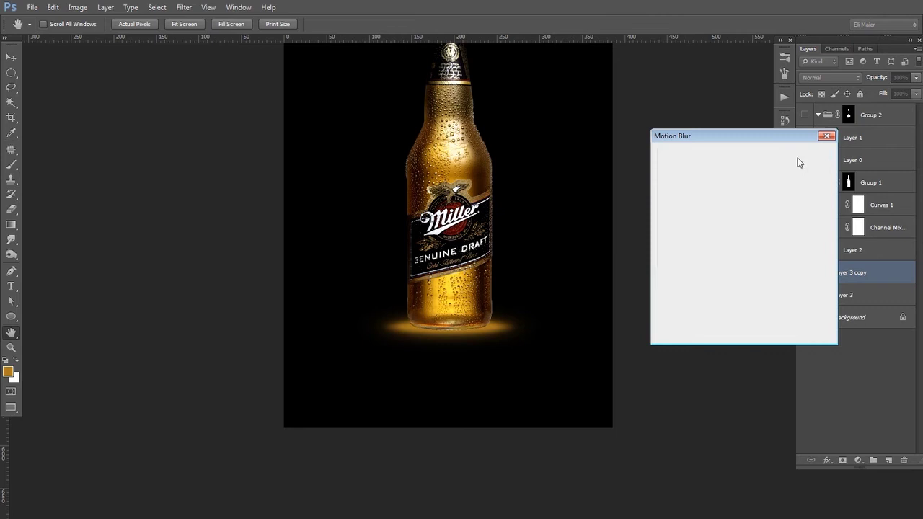
Step: Hide Layer 3 and warp the amber glow on Layer 3 copy so that its side edges bulge outward
{"action": "left_click", "coordinate": [806, 295]}
{"action": "left_click", "coordinate": [806, 272]}
{"action": "left_click", "coordinate": [805, 272]}
{"action": "key", "text": "ctrl+t"}
{"action": "mouse_move", "coordinate": [554, 327]}
{"action": "left_mouse_down"}
{"action": "mouse_move", "coordinate": [577, 332]}
{"action": "mouse_move", "coordinate": [566, 332]}
{"action": "left_mouse_up"}
{"action": "key", "text": "ctrl+z"}
{"action": "left_click", "coordinate": [545, 24]}
{"action": "left_click_drag", "start_coordinate": [358, 331], "coordinate": [324, 329]}
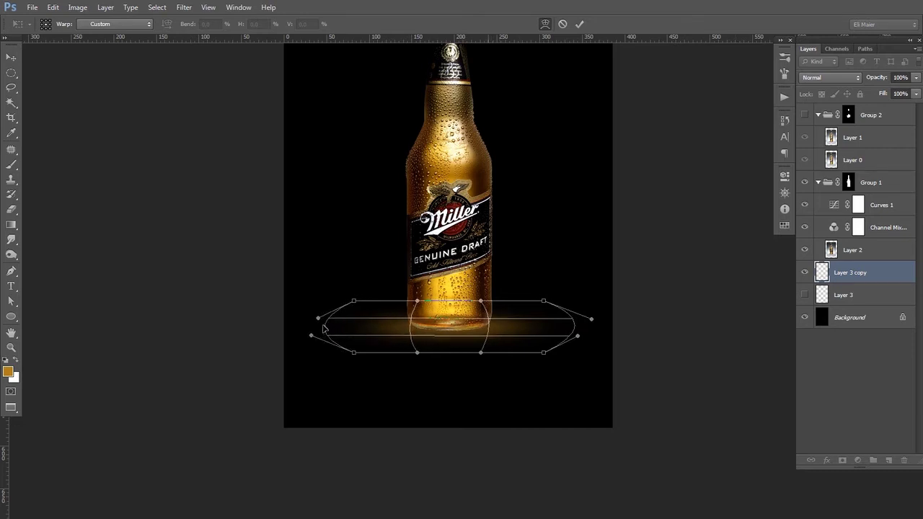
{"action": "key", "text": "Return"}
Step: Duplicate Layer 3 copy and enlarge the lower of the two glow layers to about 118%
{"action": "key", "text": "ctrl+j"}
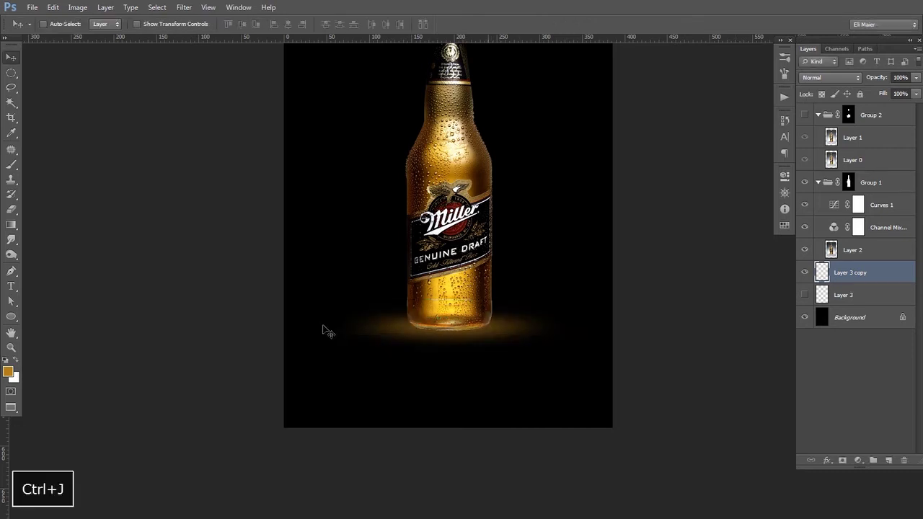
{"action": "left_click", "coordinate": [842, 296]}
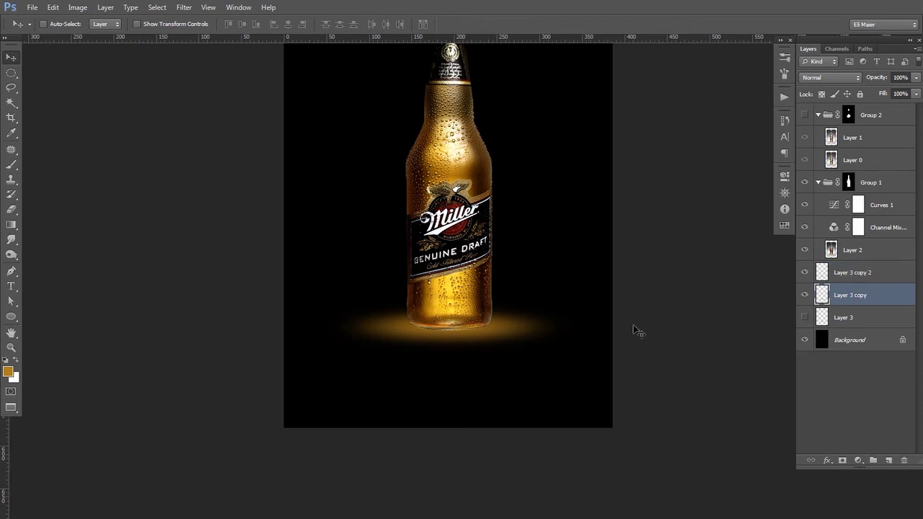
{"action": "key", "text": "ctrl+t"}
{"action": "mouse_move", "coordinate": [574, 353]}
{"action": "left_mouse_down"}
{"action": "mouse_move", "coordinate": [593, 369]}
{"action": "mouse_move", "coordinate": [584, 368]}
{"action": "left_mouse_up"}
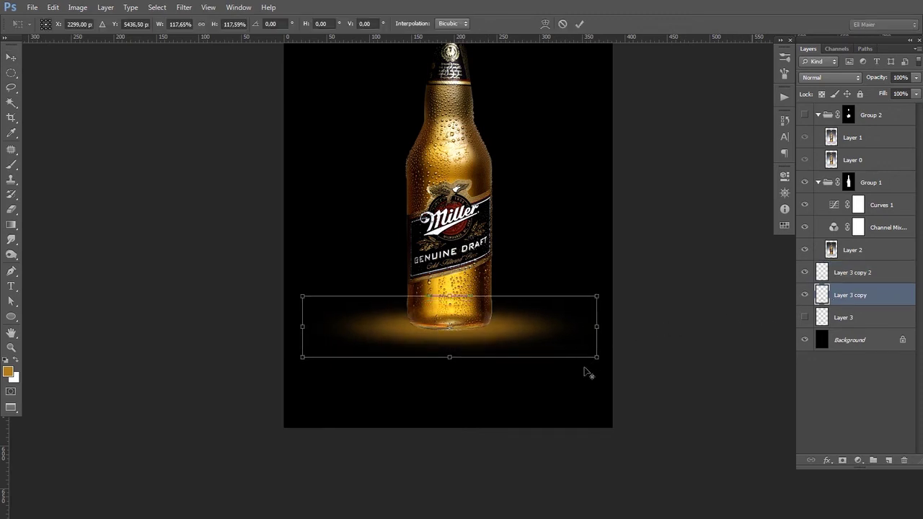
{"action": "key", "text": "Return"}
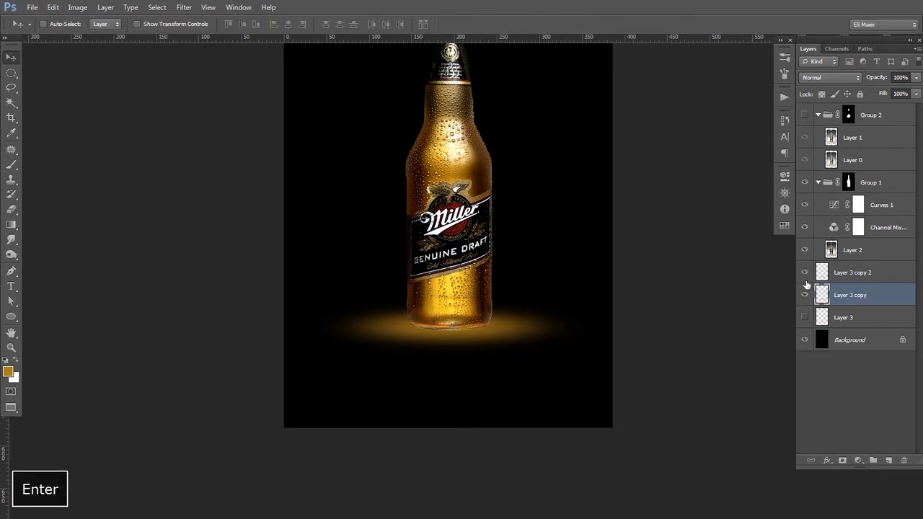
Step: Recolour Layer 3 copy 2 with a bright yellow sampled from the bottle and set its blend mode to Overlay
{"action": "left_click", "coordinate": [805, 275]}
{"action": "left_click", "coordinate": [805, 275]}
{"action": "left_click", "coordinate": [806, 275]}
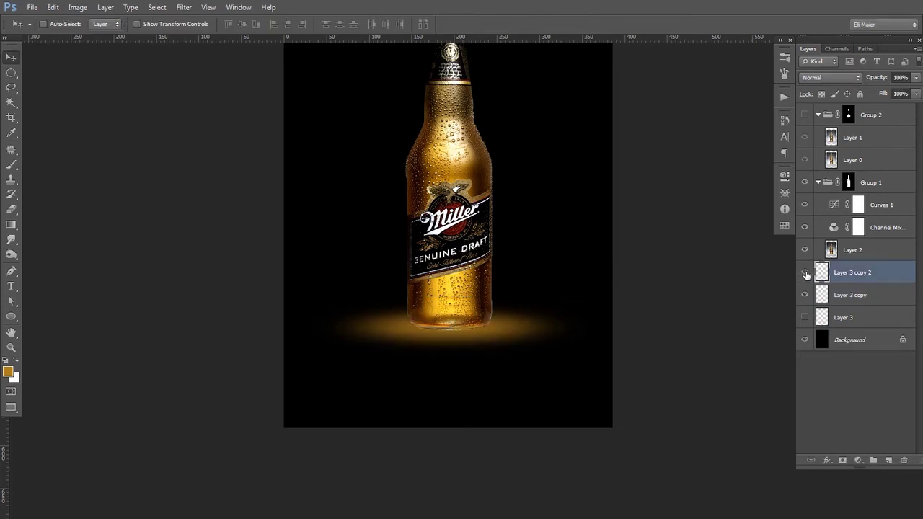
{"action": "key", "text": "i"}
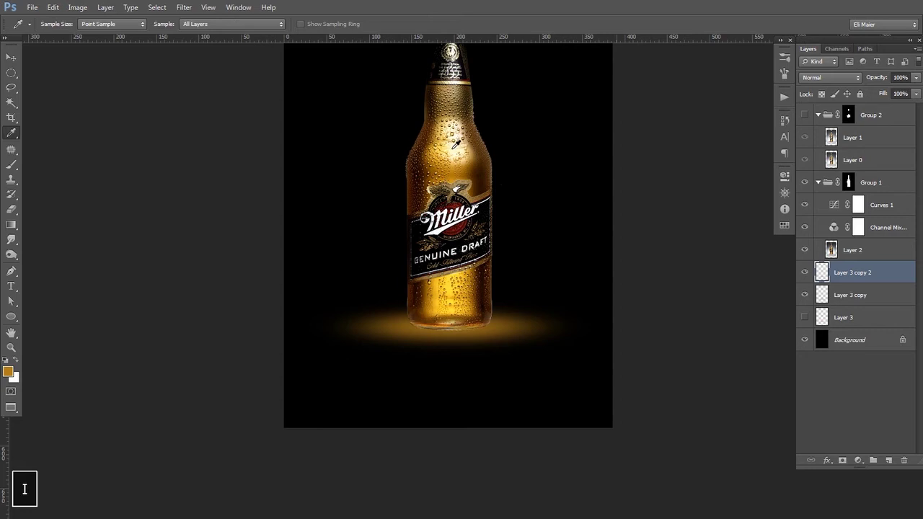
{"action": "left_click", "coordinate": [453, 149]}
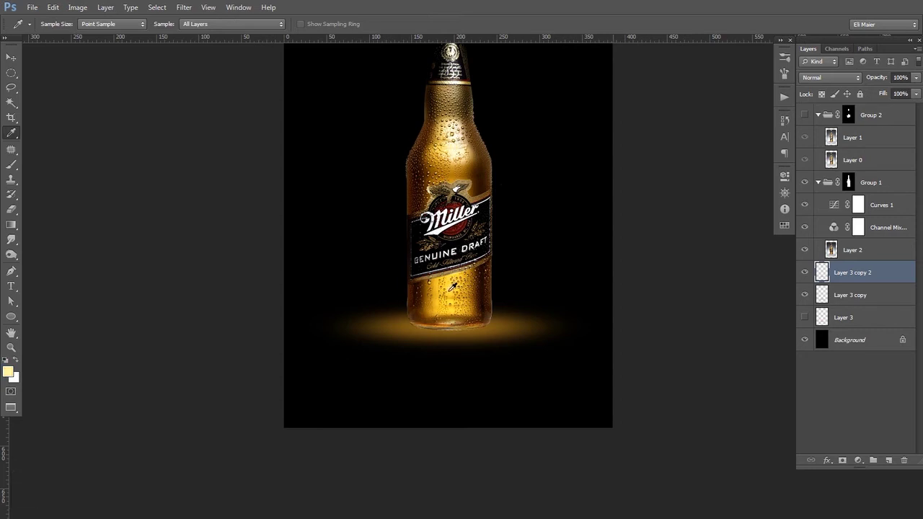
{"action": "key", "text": "v"}
{"action": "key", "text": "alt+shift+BackSpace"}
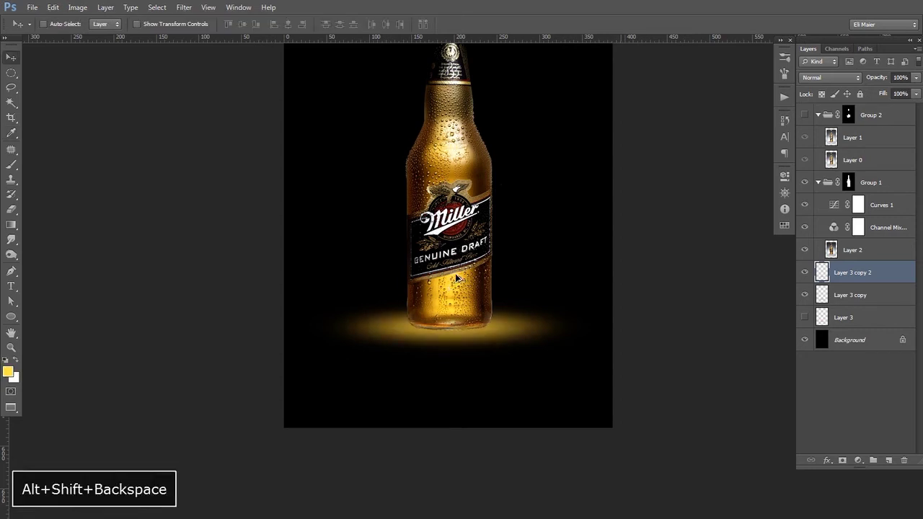
{"action": "left_click", "coordinate": [831, 77]}
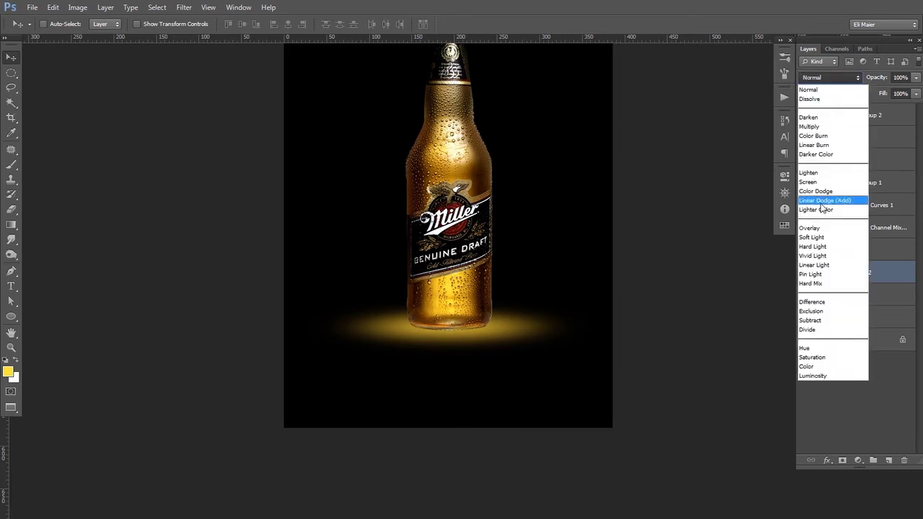
{"action": "left_click", "coordinate": [815, 229]}
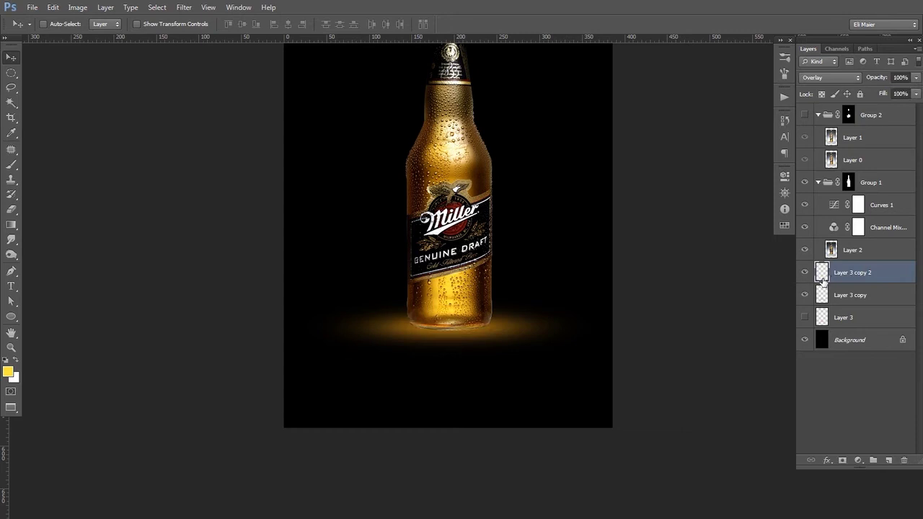
Step: Fill the existing pixels of Layer 3 copy 2 with white and duplicate the layer
{"action": "key", "text": "d"}
{"action": "key", "text": "ctrl+shift+BackSpace"}
{"action": "key", "text": "ctrl+j"}
Step: Move Layer 3 above its copies, directly below Group 1, and make it visible
{"action": "left_click_drag", "start_coordinate": [841, 342], "coordinate": [837, 267]}
{"action": "left_click", "coordinate": [805, 274]}
{"action": "key", "text": "alt"}
{"action": "key", "text": "ctrl+bracketleft"}
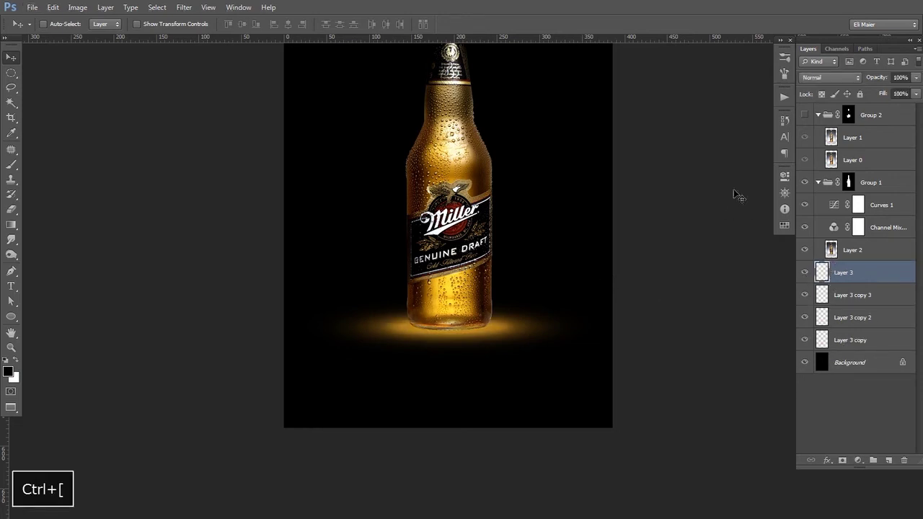
{"action": "left_click", "coordinate": [805, 272]}
{"action": "left_click", "coordinate": [805, 273]}
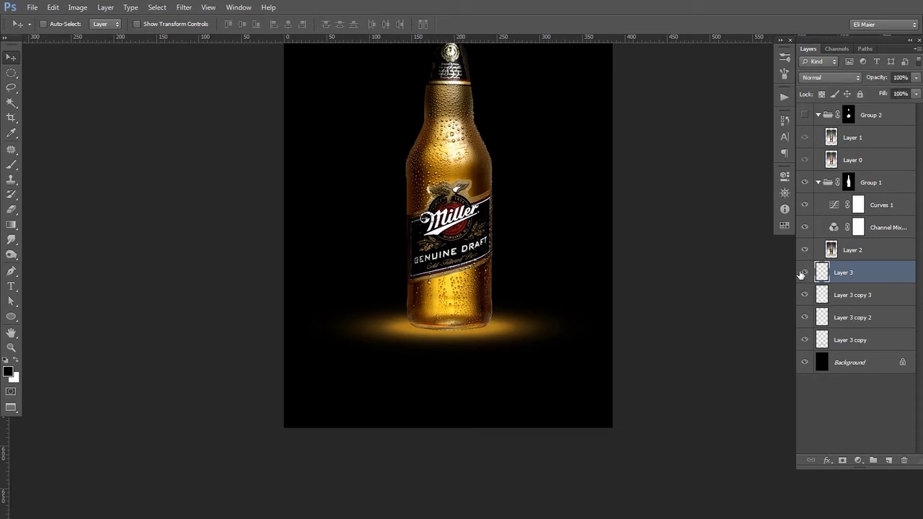
Step: Fill the existing pixels of Layer 3 with white and set its blend mode to Overlay
{"action": "key", "text": "ctrl+shift+BackSpace"}
{"action": "left_click", "coordinate": [831, 77]}
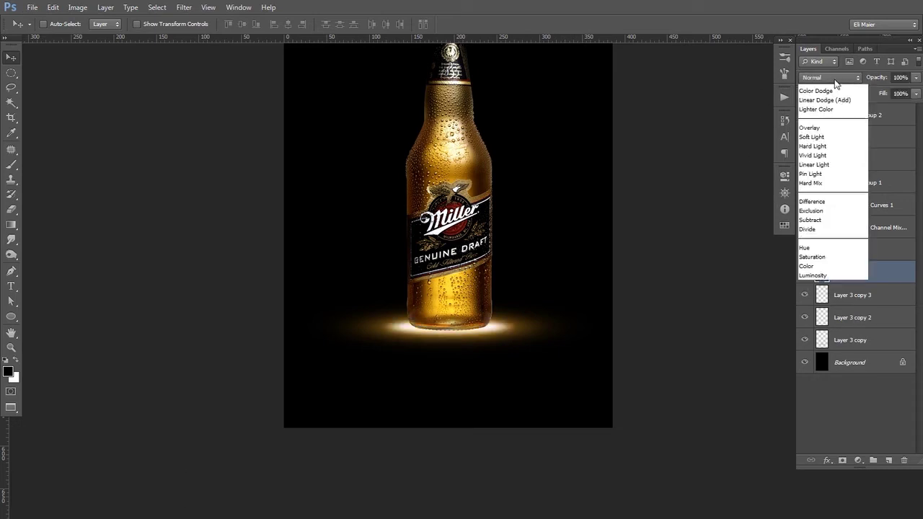
{"action": "left_click", "coordinate": [821, 230]}
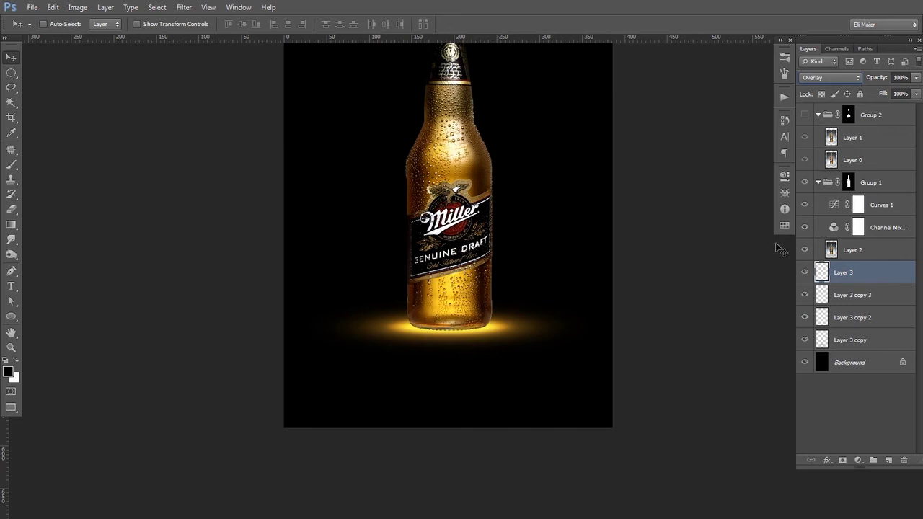
Step: Reduce the height of Layer 3's glow to about 91% and warp both its ends outward and slightly down
{"action": "key", "text": "space"}
{"action": "left_click_drag", "start_coordinate": [560, 214], "coordinate": [556, 262]}
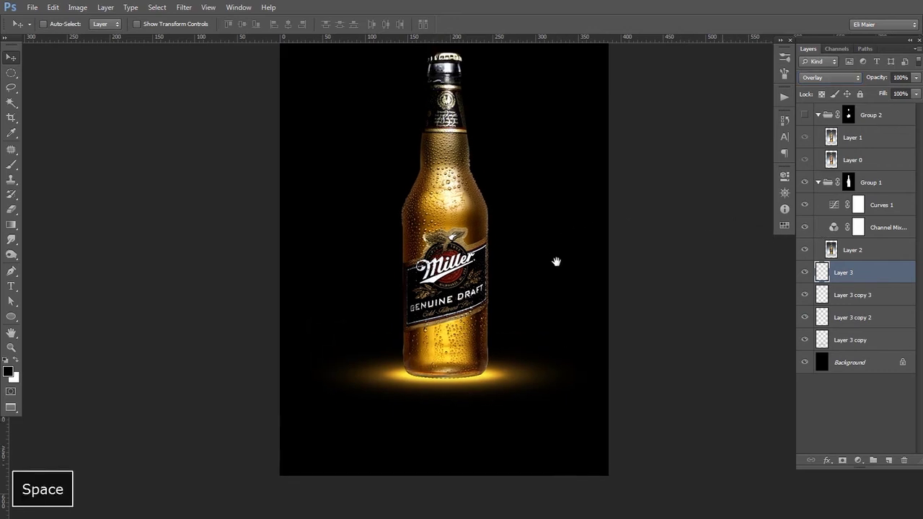
{"action": "left_click", "coordinate": [506, 289], "text": "ctrl+alt"}
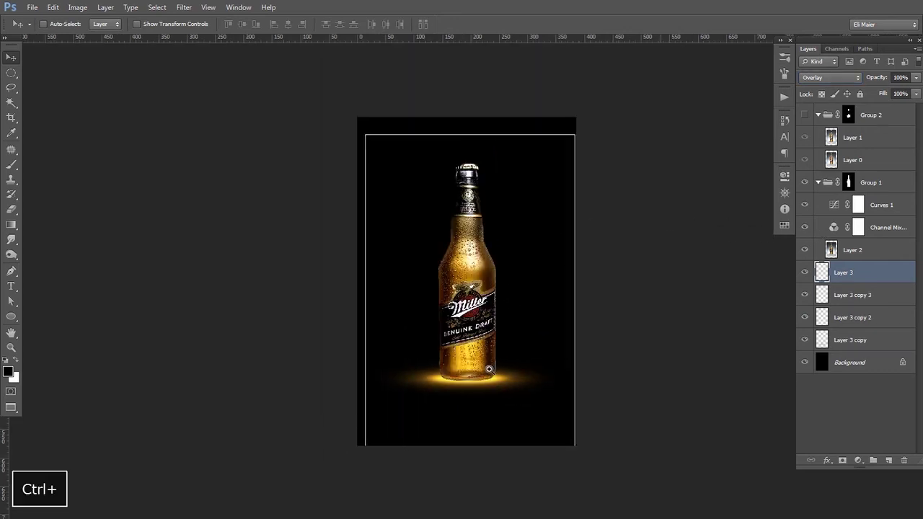
{"action": "left_click", "coordinate": [517, 364], "text": "ctrl"}
{"action": "key", "text": "ctrl+t"}
{"action": "left_click", "coordinate": [448, 407], "text": "ctrl"}
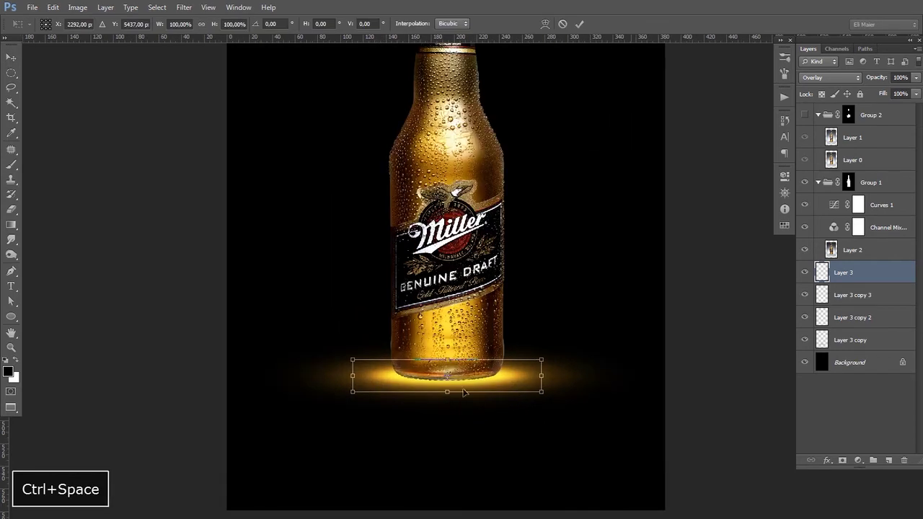
{"action": "left_click_drag", "start_coordinate": [446, 393], "coordinate": [447, 389]}
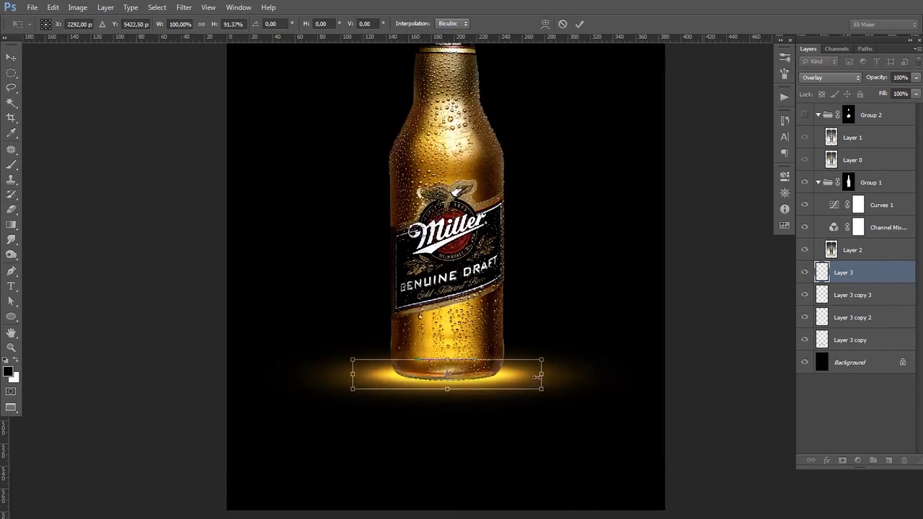
{"action": "left_click", "coordinate": [545, 24]}
{"action": "left_click_drag", "start_coordinate": [541, 376], "coordinate": [558, 380]}
{"action": "left_click_drag", "start_coordinate": [353, 373], "coordinate": [329, 382]}
{"action": "key", "text": "Return"}
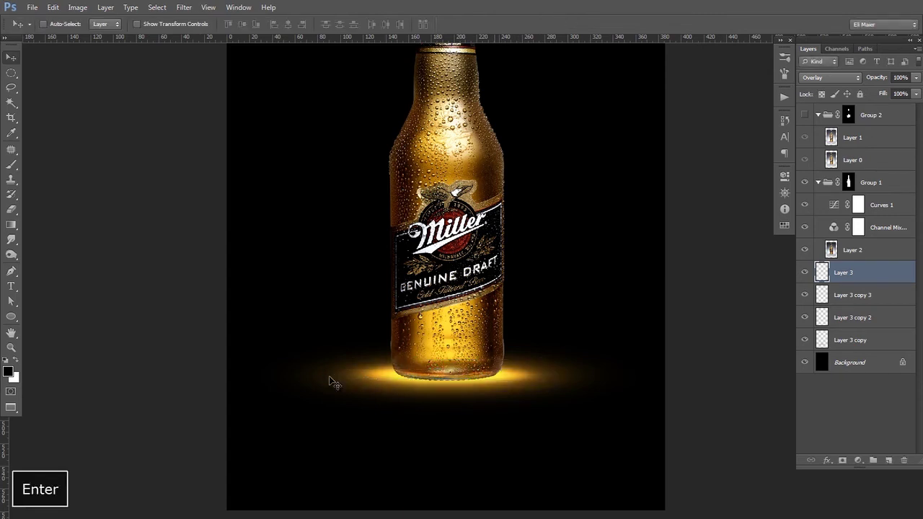
Step: Collapse Group 1 and Group 2, group Layer 3 with its three copies, and duplicate the new group
{"action": "left_click", "coordinate": [506, 306], "text": "ctrl+alt"}
{"action": "left_click", "coordinate": [506, 305], "text": "ctrl+alt"}
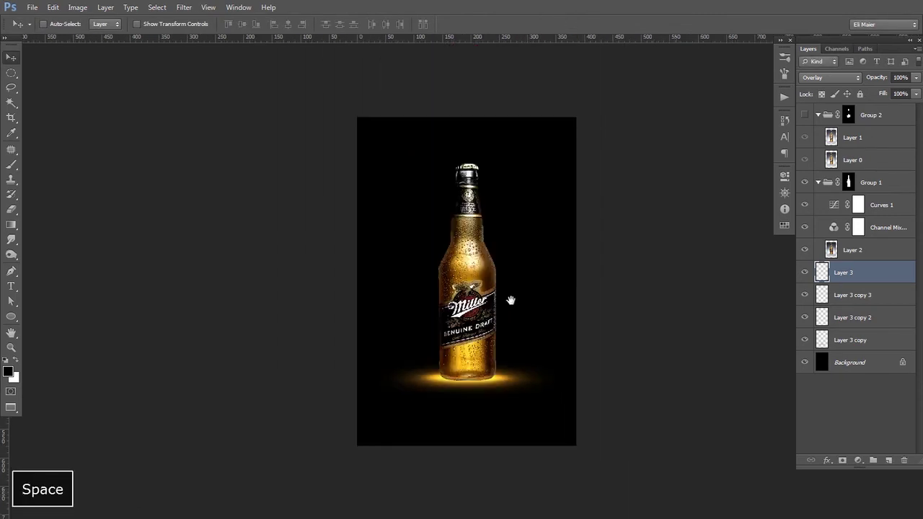
{"action": "left_click_drag", "start_coordinate": [514, 294], "coordinate": [505, 309]}
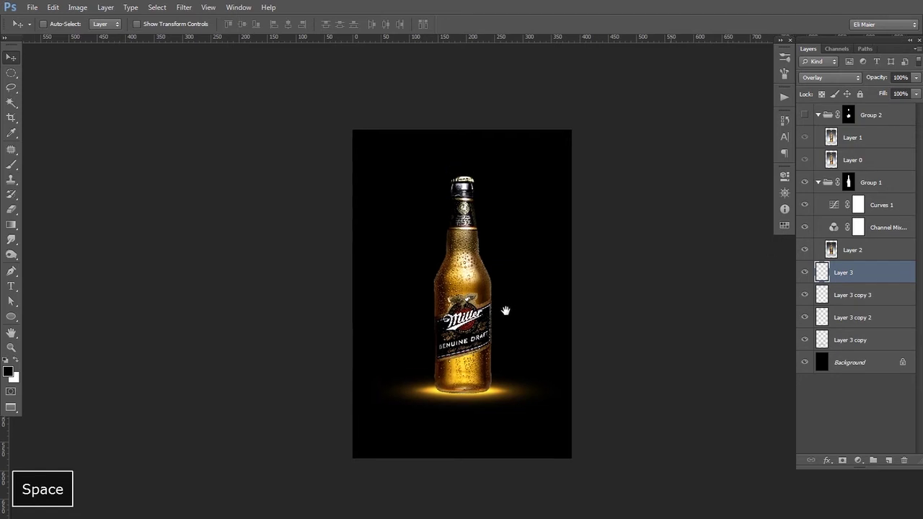
{"action": "left_click", "coordinate": [863, 340], "text": "shift"}
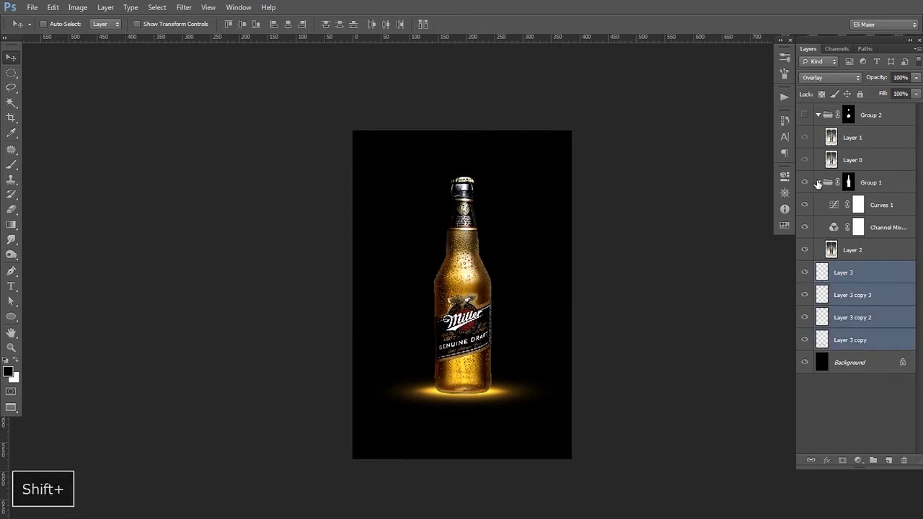
{"action": "left_click", "coordinate": [818, 182]}
{"action": "left_click", "coordinate": [818, 115]}
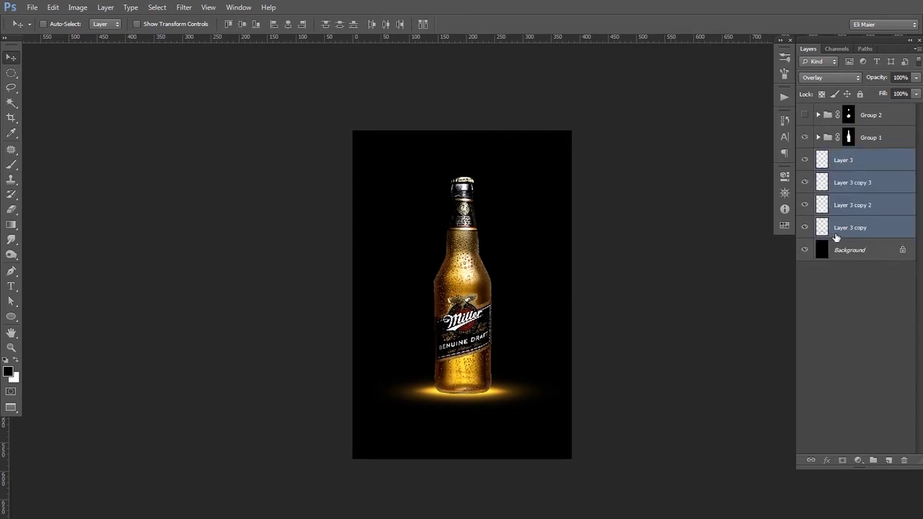
{"action": "key", "text": "ctrl+g"}
{"action": "left_click_drag", "start_coordinate": [837, 160], "coordinate": [890, 460]}
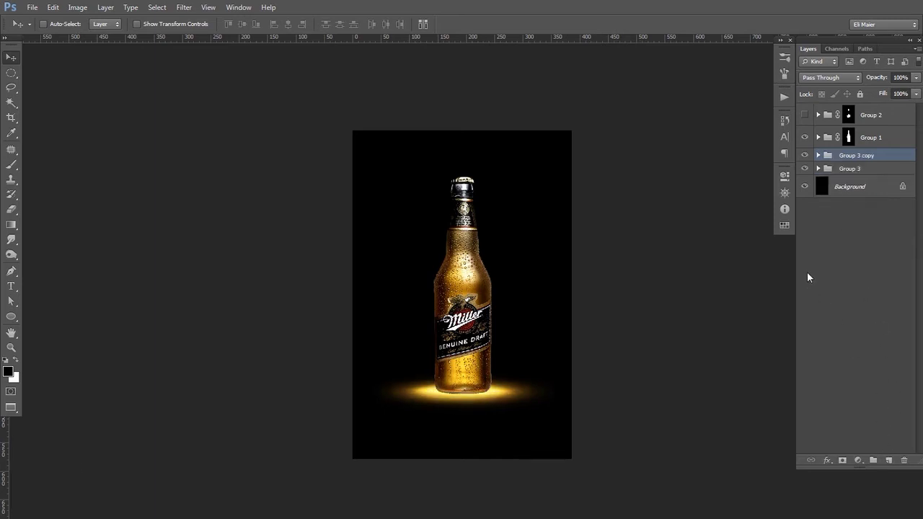
Step: Rotate Group 3 copy by −90°, stretch it to 136.18% width and 553% height, and centre it behind the bottle
{"action": "key", "text": "ctrl+t"}
{"action": "left_click_drag", "start_coordinate": [626, 320], "coordinate": [399, 212]}
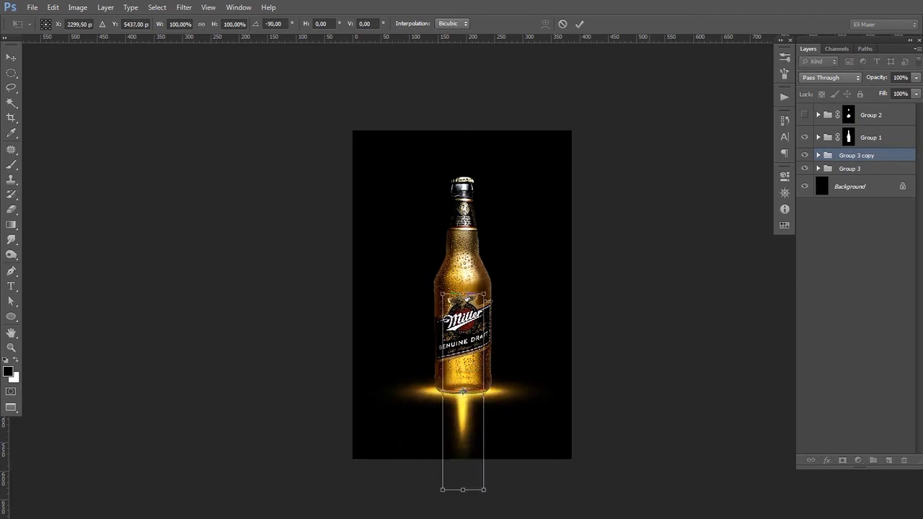
{"action": "left_click_drag", "start_coordinate": [483, 389], "coordinate": [502, 305]}
{"action": "left_click_drag", "start_coordinate": [463, 198], "coordinate": [463, 159]}
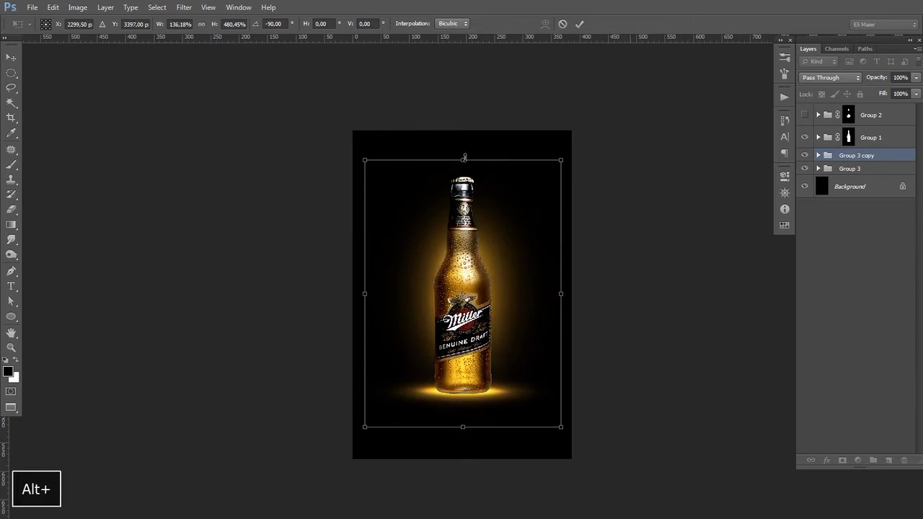
{"action": "left_click_drag", "start_coordinate": [563, 294], "coordinate": [587, 297]}
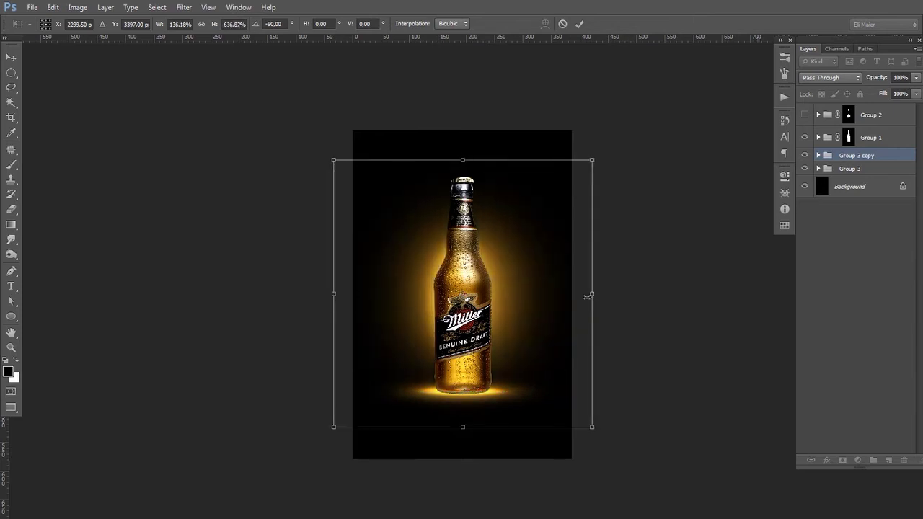
{"action": "key", "text": "ctrl+z"}
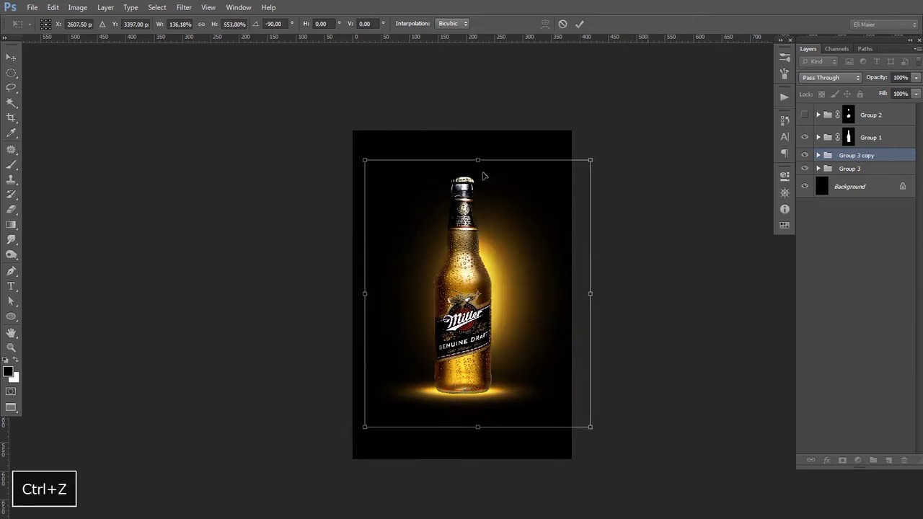
{"action": "key", "text": "Return"}
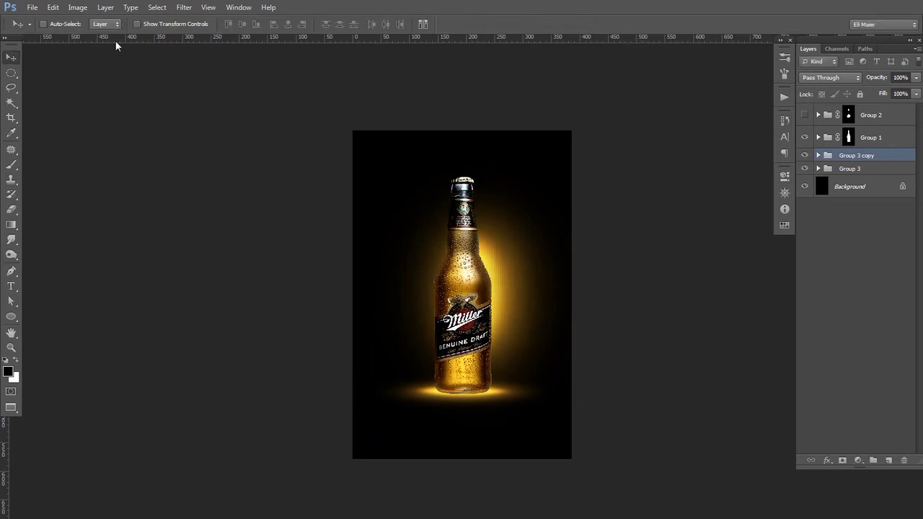
{"action": "left_click_drag", "start_coordinate": [488, 262], "coordinate": [478, 261]}
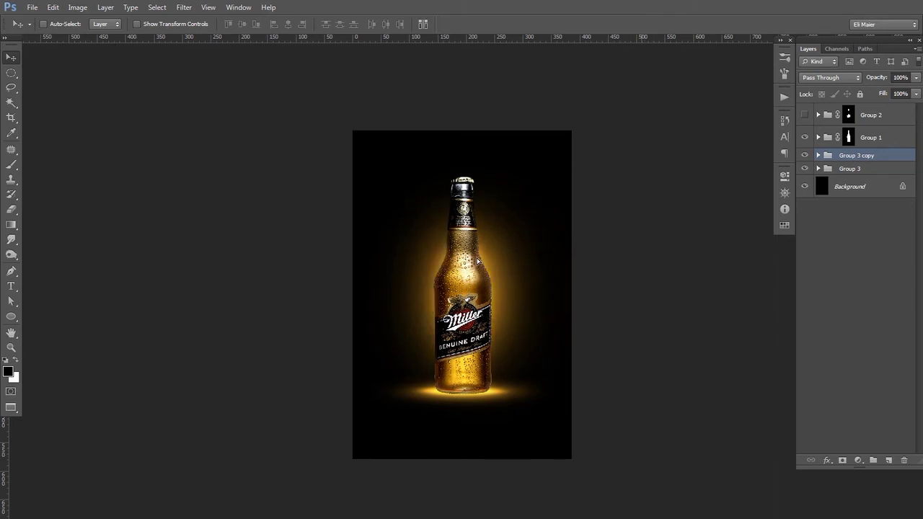
Step: Scale the halo in Group 3 copy to 113.61% width and 103.87% height, with its lower edge raised
{"action": "key", "text": "ctrl+t"}
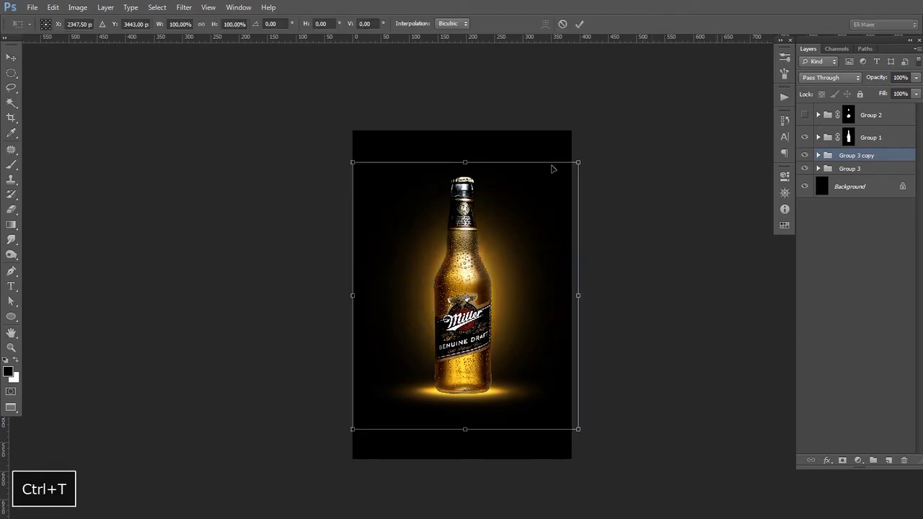
{"action": "left_click_drag", "start_coordinate": [467, 165], "coordinate": [466, 148]}
{"action": "key", "text": "ctrl+z"}
{"action": "left_click_drag", "start_coordinate": [578, 295], "coordinate": [593, 294]}
{"action": "left_click_drag", "start_coordinate": [465, 162], "coordinate": [466, 145]}
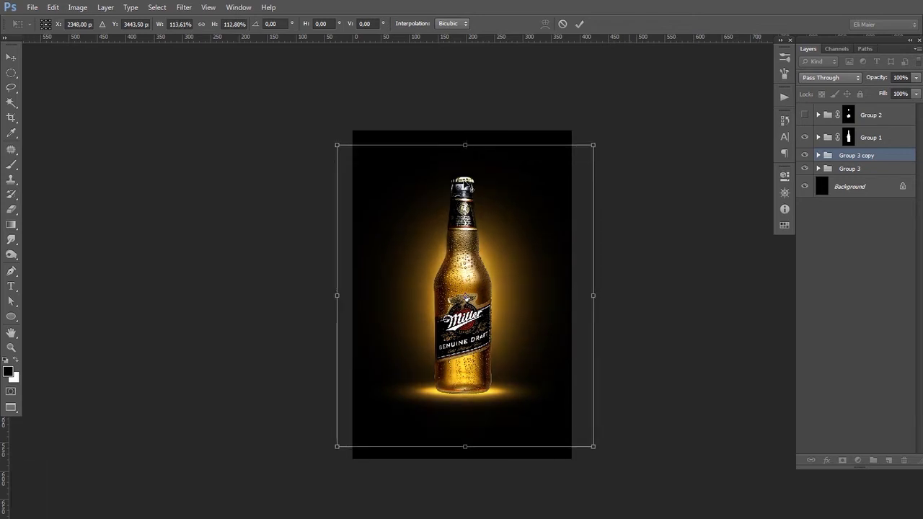
{"action": "left_click_drag", "start_coordinate": [459, 449], "coordinate": [455, 424]}
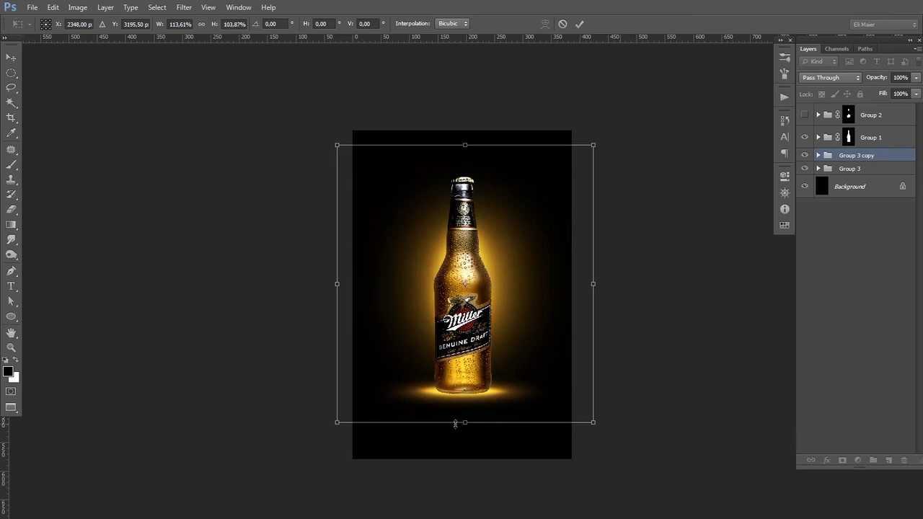
{"action": "key", "text": "Return"}
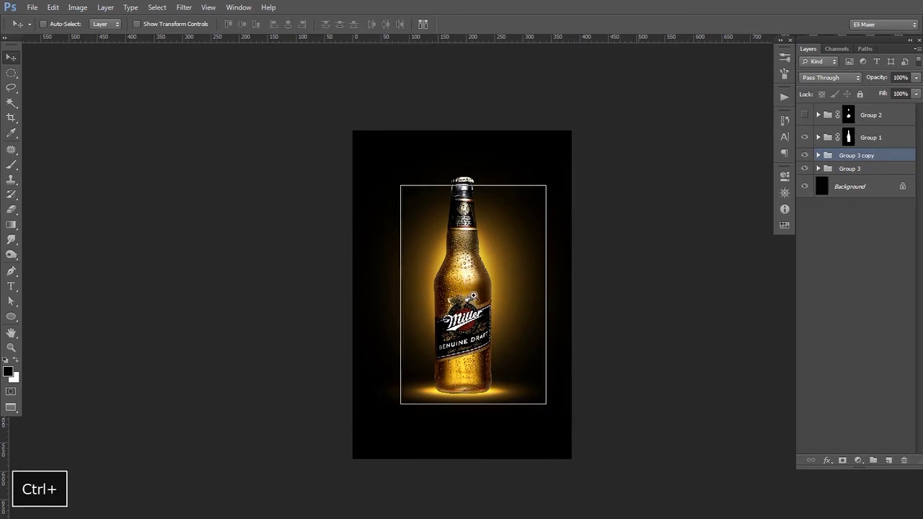
Step: Expand Group 3, identify Layer 3's glow by toggling its visibility, and duplicate that layer
{"action": "key", "text": "ctrl+plus"}
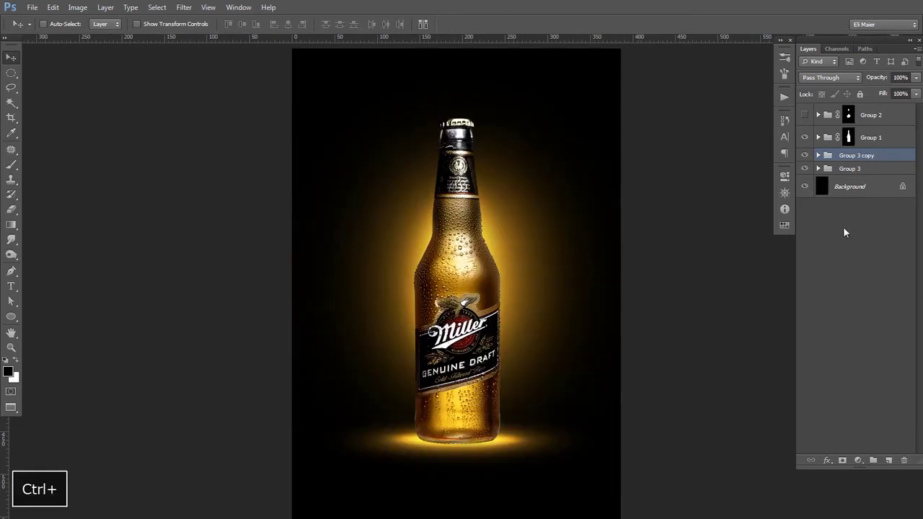
{"action": "left_click", "coordinate": [818, 169]}
{"action": "left_click", "coordinate": [827, 191]}
{"action": "left_click", "coordinate": [804, 187]}
{"action": "left_click", "coordinate": [804, 188]}
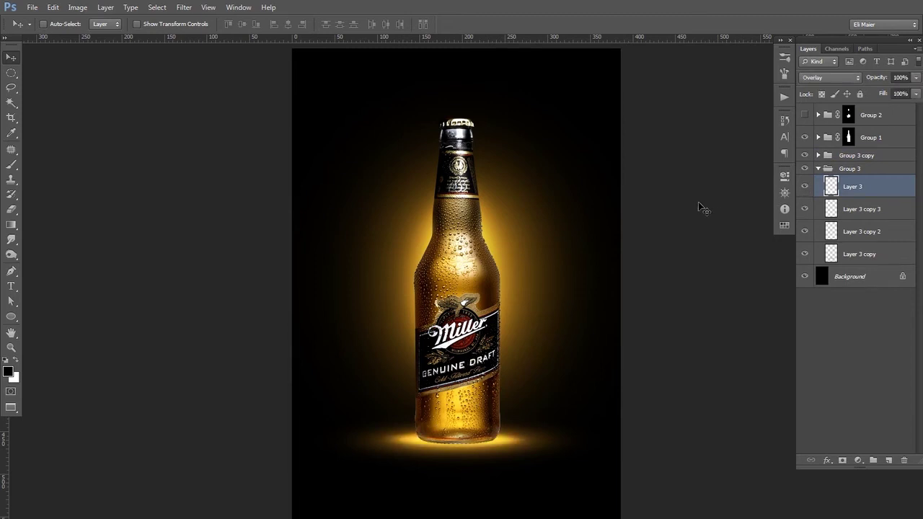
{"action": "key", "text": "ctrl+j"}
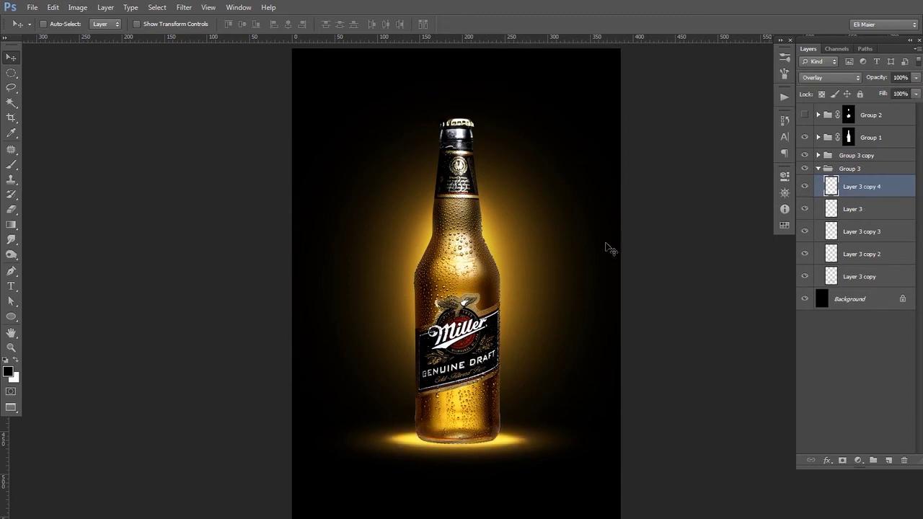
Step: Scale down the new copy of Layer 3 so its glow sits narrower under the bottle's base
{"action": "key", "text": "ctrl+t"}
{"action": "left_click_drag", "start_coordinate": [537, 451], "coordinate": [518, 453]}
{"action": "key", "text": "Return"}
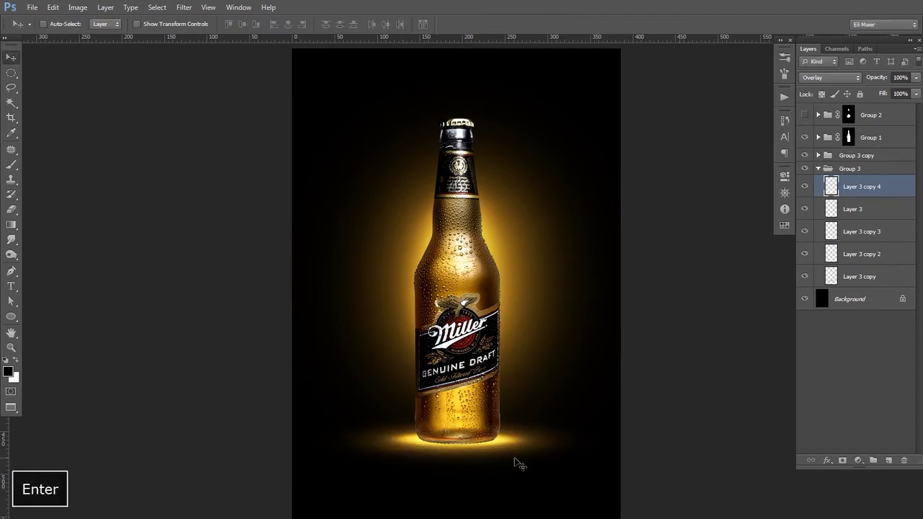
Step: Hide and show Layer 3 copy 3 and Layer 3 copy 2 to examine each one's share of the base glow
{"action": "left_click", "coordinate": [811, 235]}
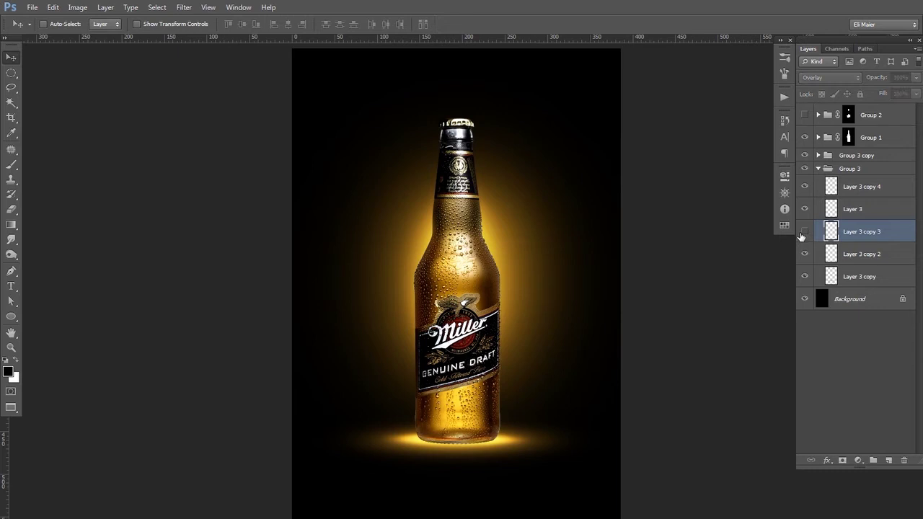
{"action": "left_click", "coordinate": [804, 253]}
{"action": "left_click", "coordinate": [805, 254]}
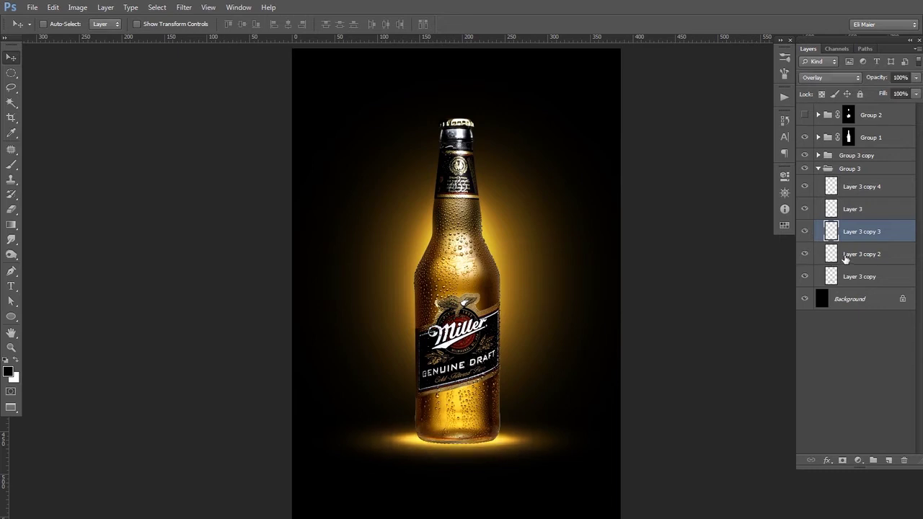
{"action": "left_click", "coordinate": [846, 257]}
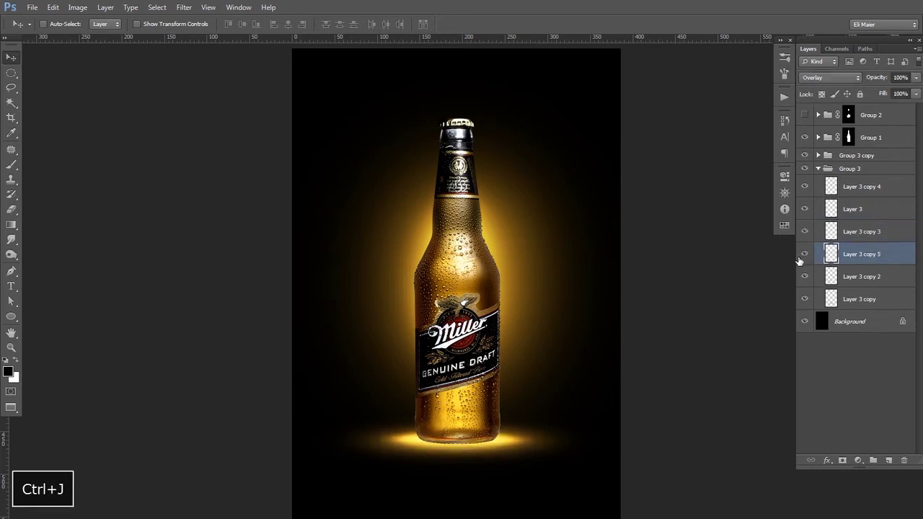
{"action": "left_click", "coordinate": [490, 267], "text": "ctrl+alt"}
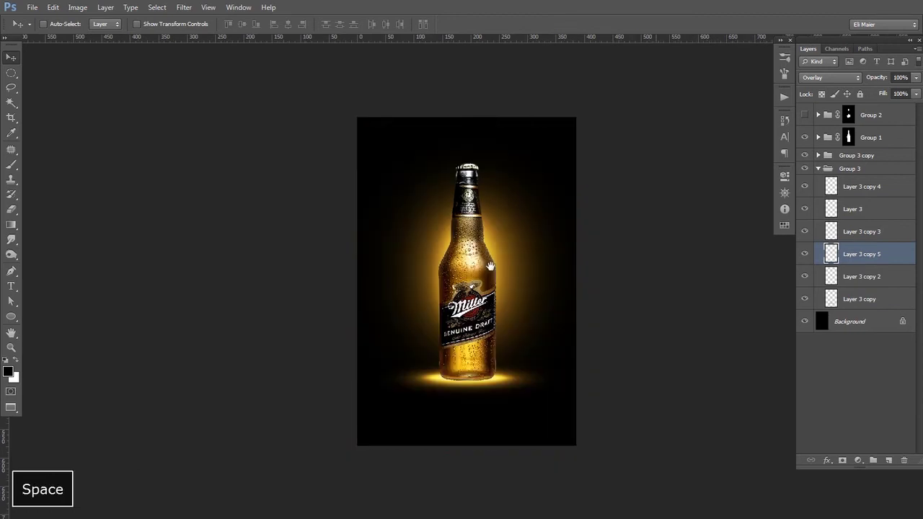
{"action": "key", "text": "ctrl+z"}
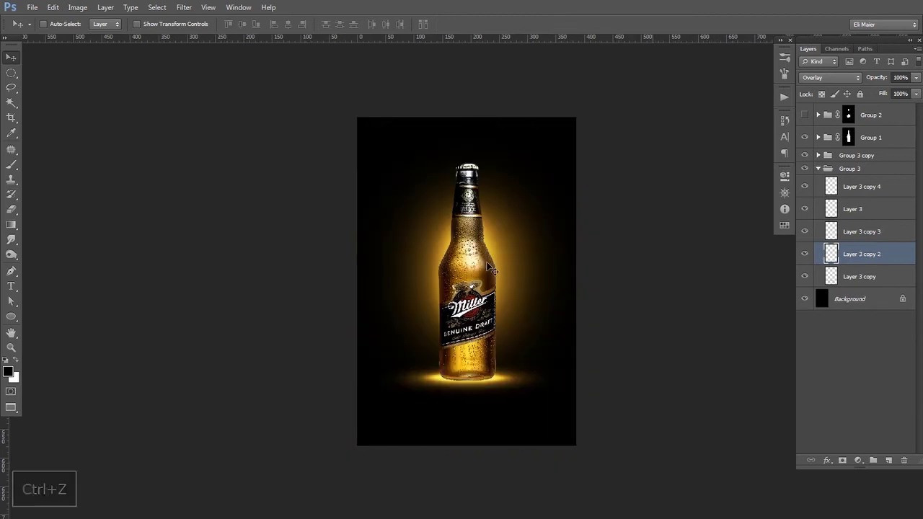
{"action": "left_click", "coordinate": [489, 274], "text": "ctrl"}
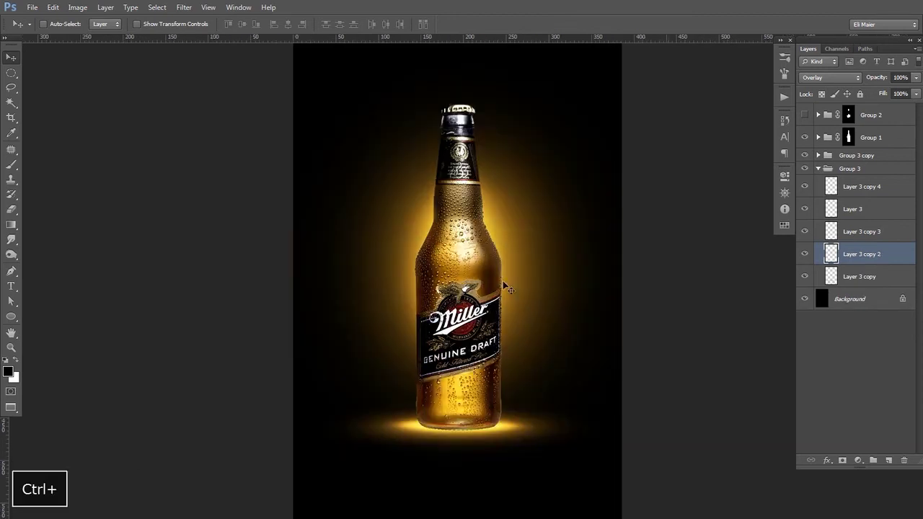
Step: Add a Curves adjustment layer above Curves 1 inside Group 1
{"action": "left_click", "coordinate": [818, 137]}
{"action": "left_click", "coordinate": [827, 207]}
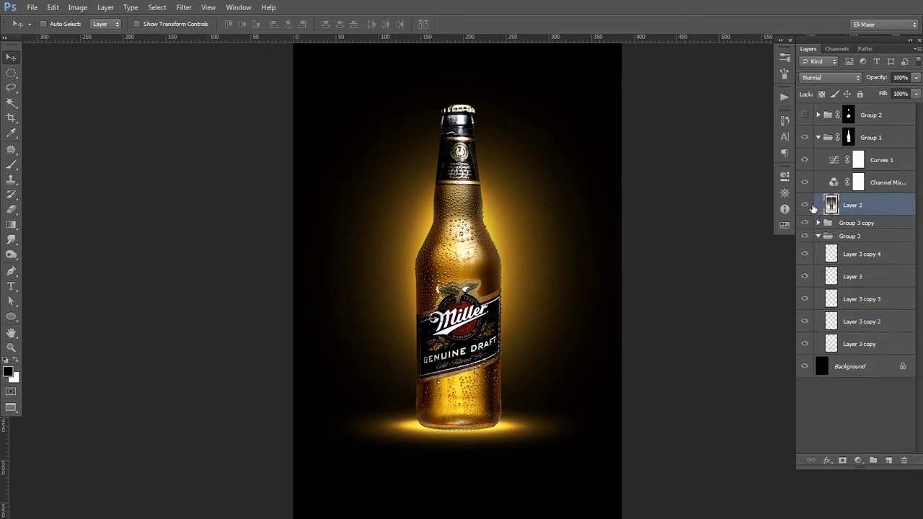
{"action": "left_click", "coordinate": [878, 163]}
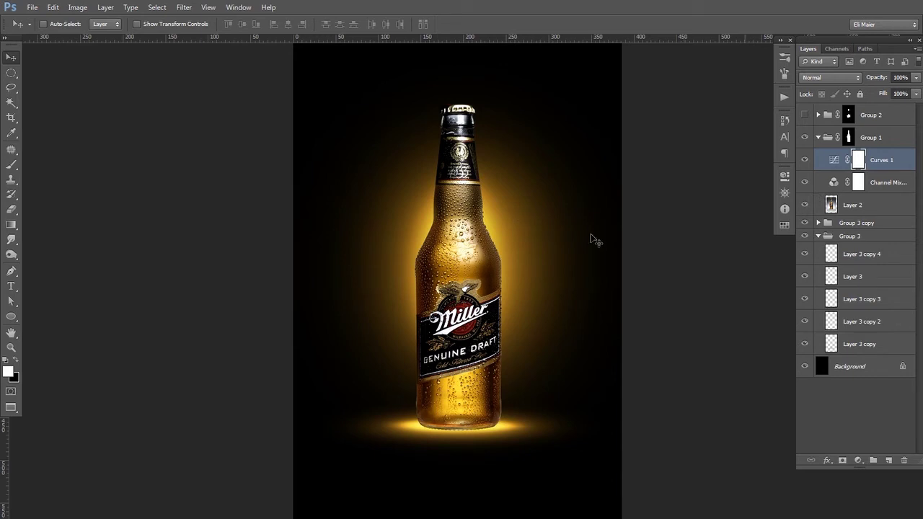
{"action": "left_click", "coordinate": [858, 460]}
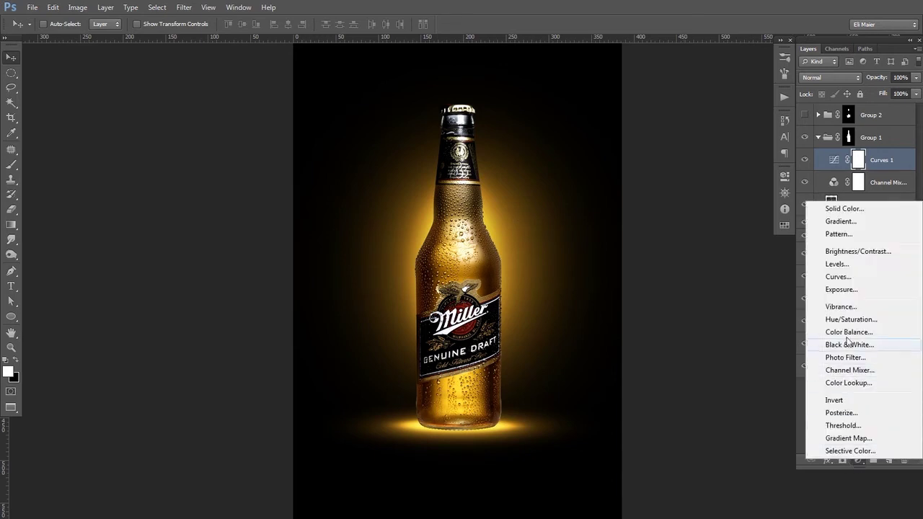
{"action": "left_click", "coordinate": [848, 283]}
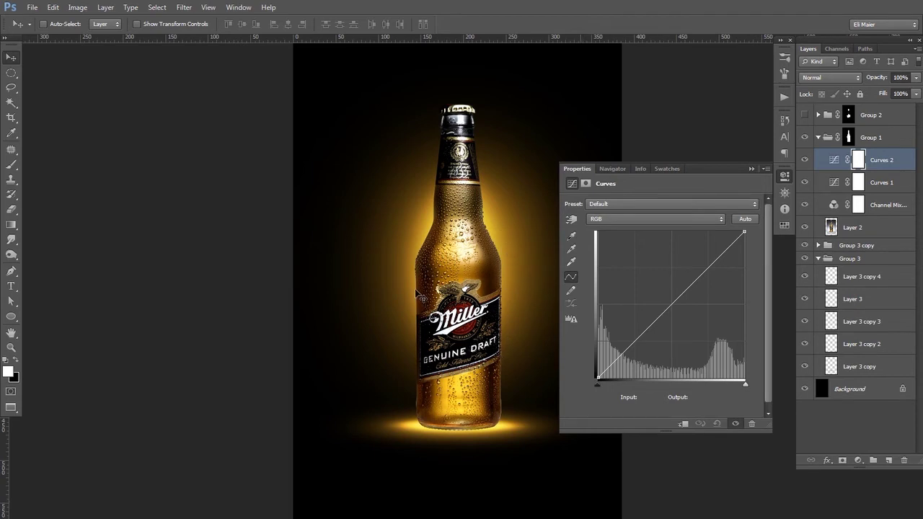
Step: Brighten the new Curves layer strongly by moving the white point inward and raising the midtones
{"action": "left_click_drag", "start_coordinate": [745, 232], "coordinate": [722, 216]}
{"action": "left_click_drag", "start_coordinate": [652, 299], "coordinate": [643, 293]}
{"action": "left_click", "coordinate": [578, 171]}
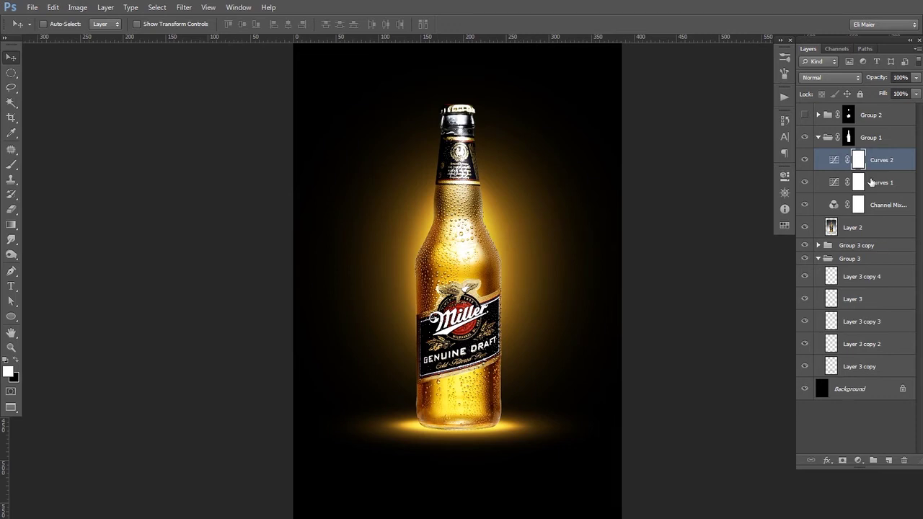
Step: Fill the Curves 2 mask with black, and reveal the brightening along both sides of the bottle with a 250 px eraser
{"action": "key", "text": "ctrl+BackSpace"}
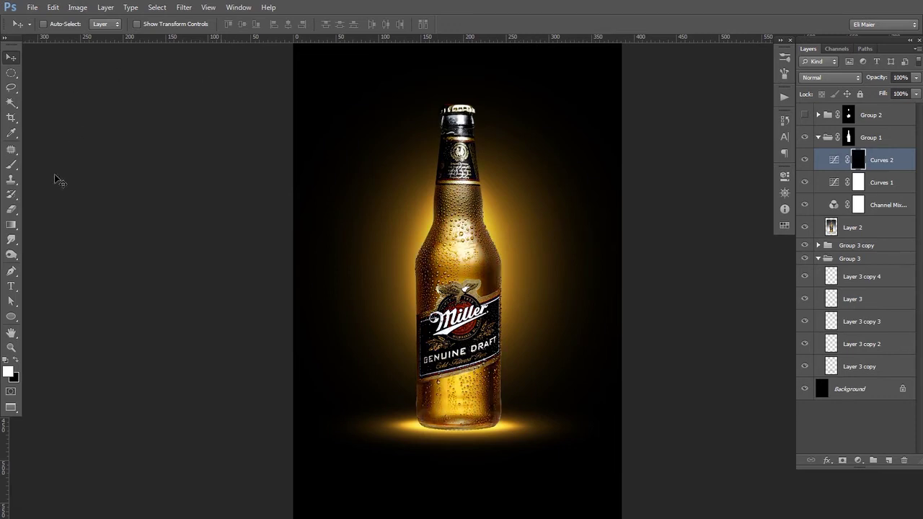
{"action": "key", "text": "e"}
{"action": "key", "text": "["}
{"action": "key", "text": "["}
{"action": "key", "text": "["}
{"action": "key", "text": "["}
{"action": "key", "text": "bracketleft"}
{"action": "key", "text": "bracketleft"}
{"action": "key", "text": "bracketleft"}
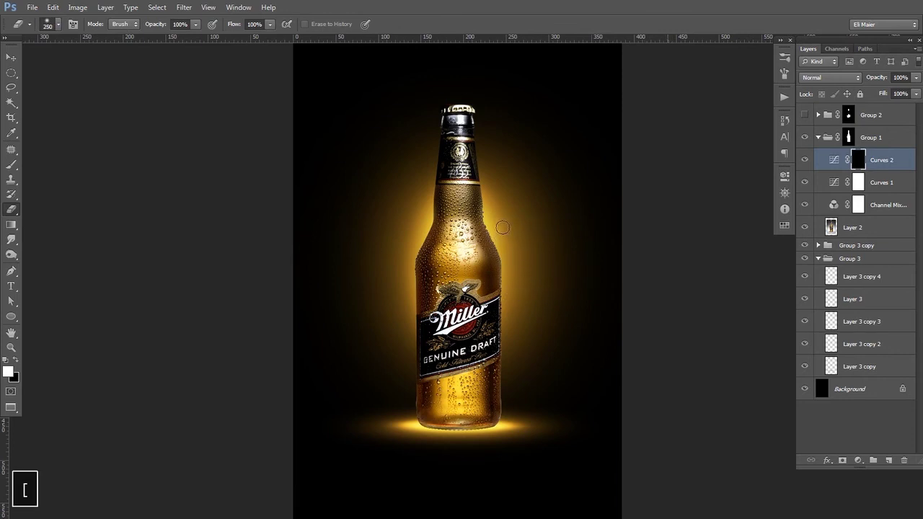
{"action": "key", "text": "x"}
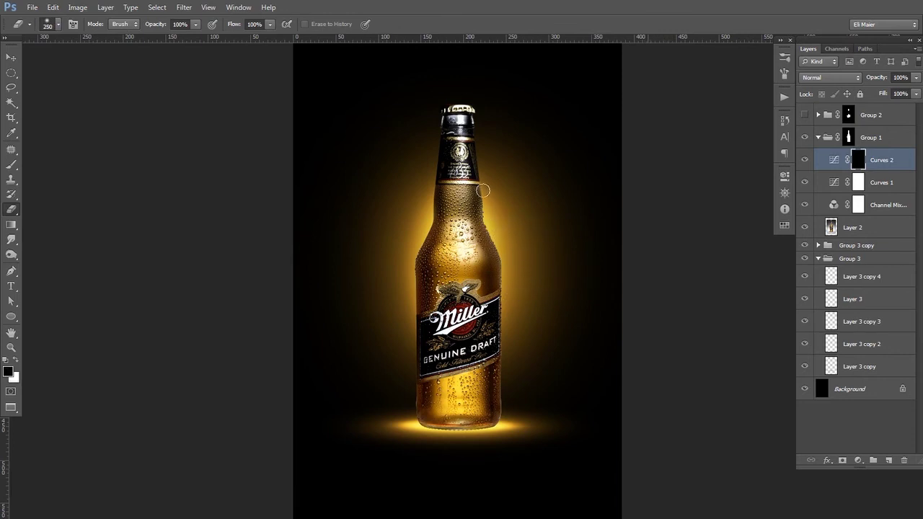
{"action": "left_click_drag", "start_coordinate": [500, 247], "coordinate": [497, 419]}
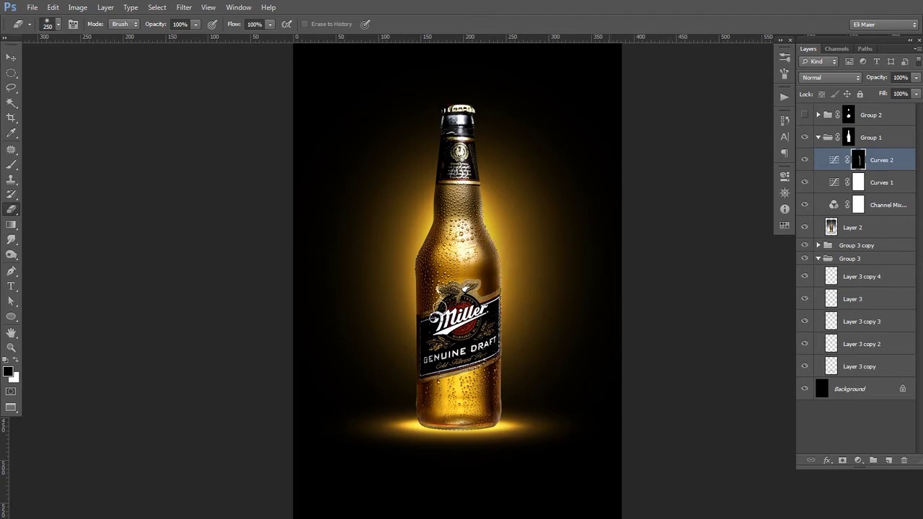
{"action": "mouse_move", "coordinate": [436, 191]}
{"action": "left_mouse_down"}
{"action": "mouse_move", "coordinate": [407, 290]}
{"action": "mouse_move", "coordinate": [406, 497]}
{"action": "left_mouse_up"}
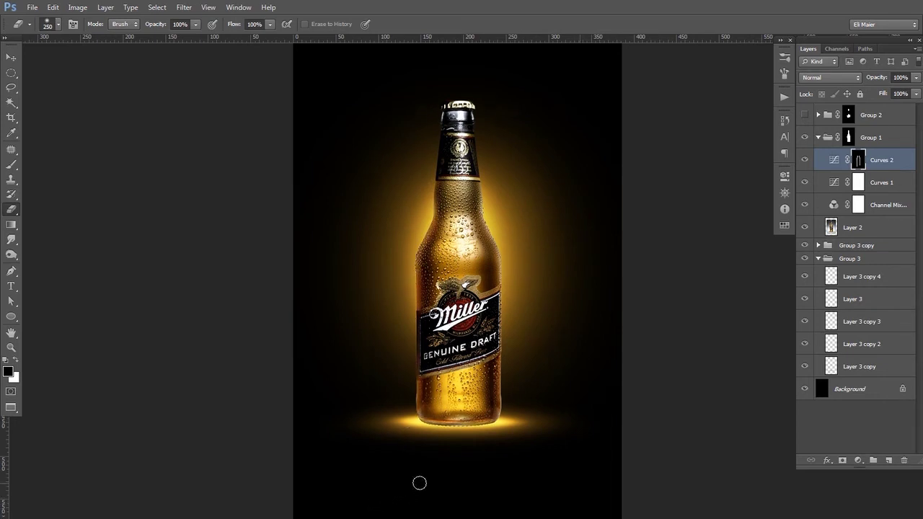
Step: Reveal the Curves 2 brightening along the bottle's base, redoing the eraser stroke until it follows the bottom edge
{"action": "key", "text": "x"}
{"action": "key", "text": "x"}
{"action": "key", "text": "ctrl+z"}
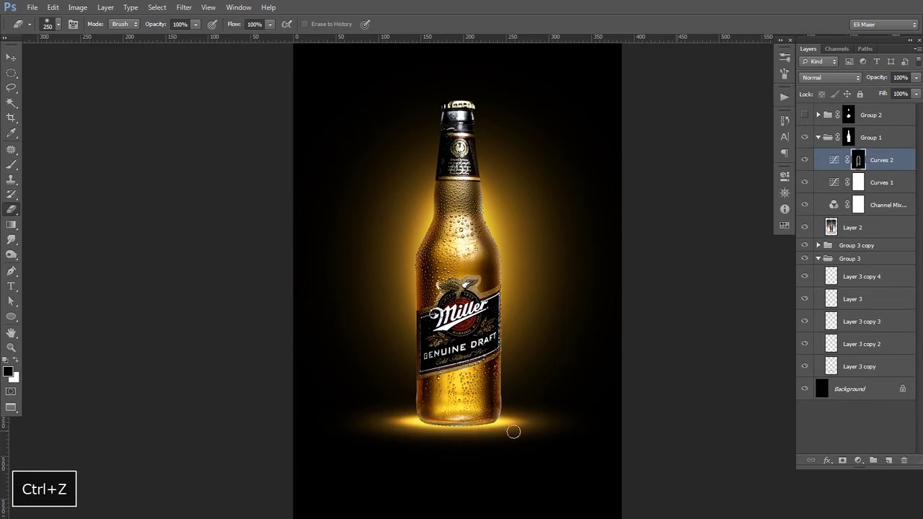
{"action": "key", "text": "ctrl+z"}
{"action": "left_click_drag", "start_coordinate": [480, 411], "coordinate": [532, 426]}
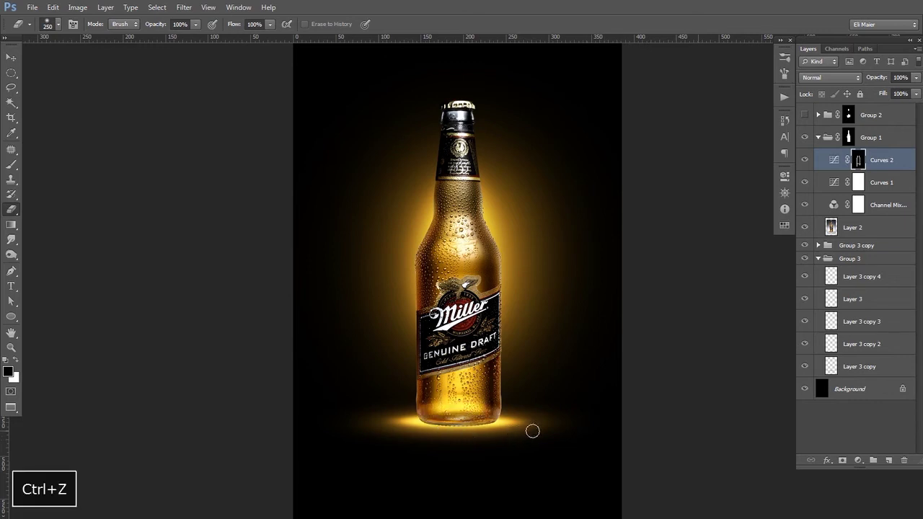
{"action": "key", "text": "ctrl+z"}
{"action": "left_click_drag", "start_coordinate": [426, 416], "coordinate": [528, 425]}
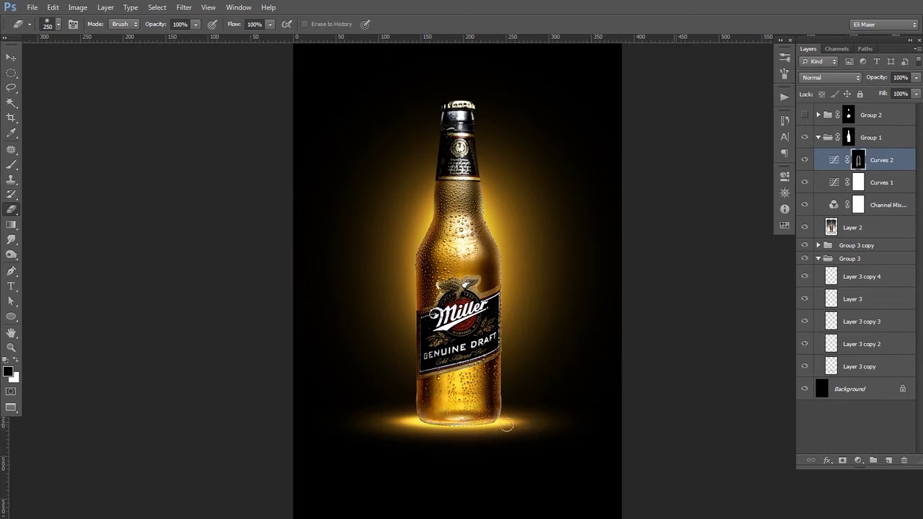
{"action": "left_click_drag", "start_coordinate": [441, 416], "coordinate": [521, 430]}
{"action": "mouse_move", "coordinate": [433, 418]}
{"action": "left_mouse_down"}
{"action": "mouse_move", "coordinate": [476, 411]}
{"action": "mouse_move", "coordinate": [509, 430]}
{"action": "left_mouse_up"}
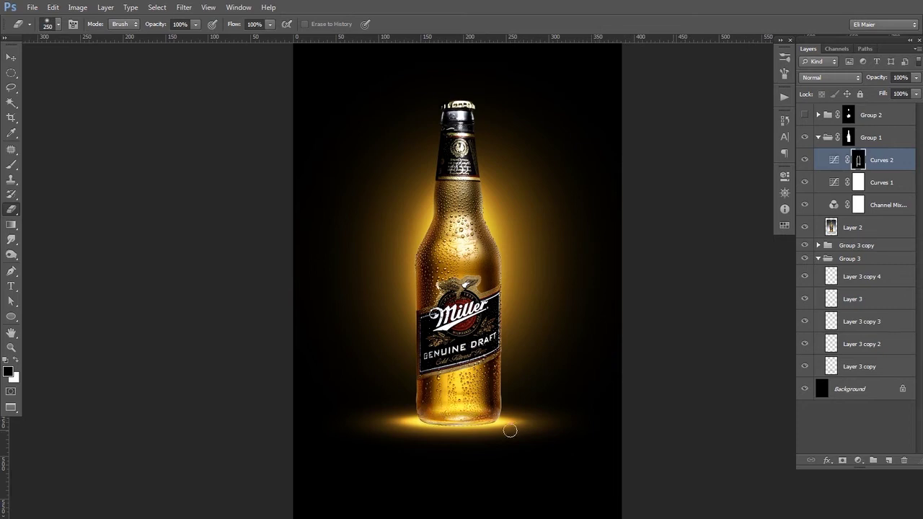
{"action": "key", "text": "ctrl+z"}
{"action": "left_click_drag", "start_coordinate": [439, 422], "coordinate": [512, 435]}
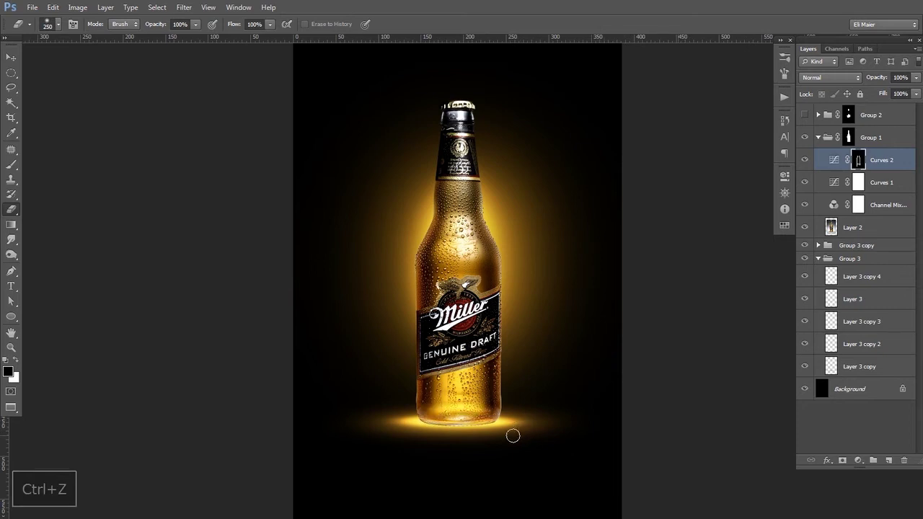
{"action": "key", "text": "ctrl+z"}
{"action": "key", "text": "ctrl+z"}
{"action": "key", "text": "ctrl+alt+z"}
{"action": "left_click_drag", "start_coordinate": [422, 424], "coordinate": [502, 420]}
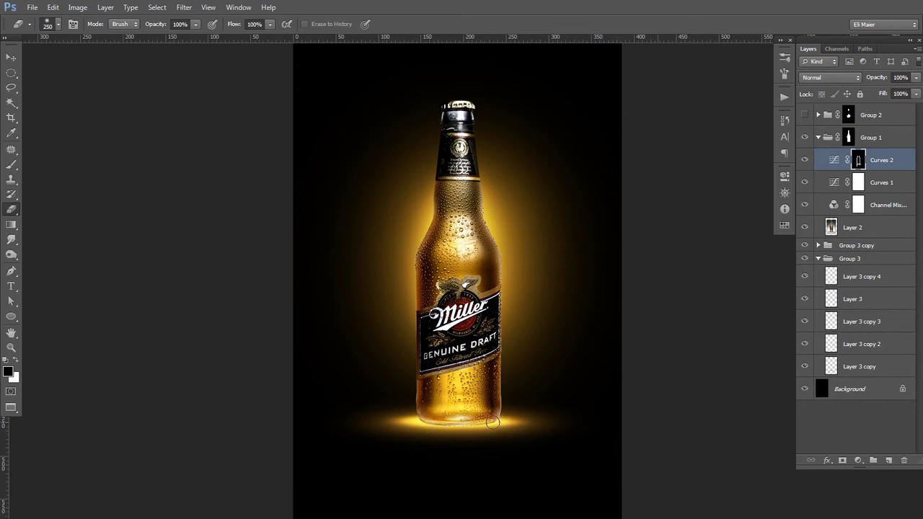
Step: Raise the midtone point of the Curves 2 adjustment to input 75, output 150
{"action": "key", "text": "v"}
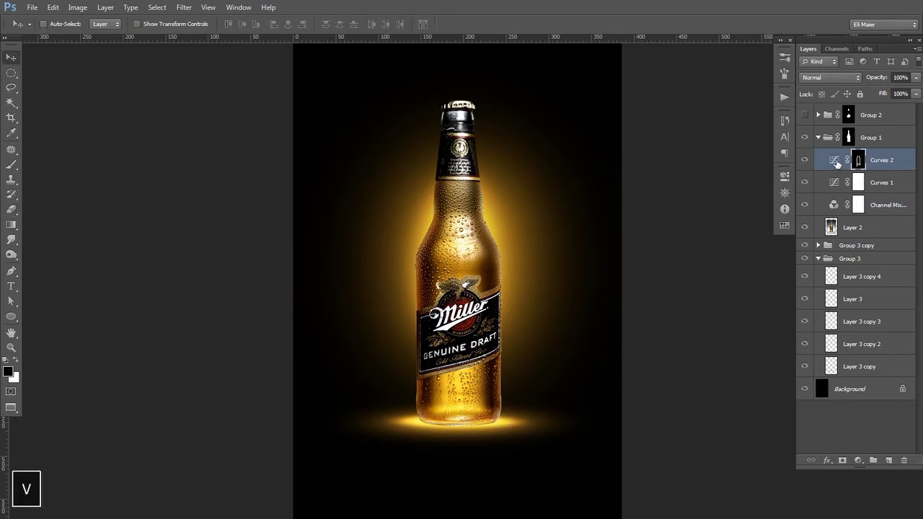
{"action": "double_click", "coordinate": [836, 161]}
{"action": "mouse_move", "coordinate": [642, 295]}
{"action": "left_mouse_down"}
{"action": "mouse_move", "coordinate": [613, 275]}
{"action": "mouse_move", "coordinate": [640, 294]}
{"action": "left_mouse_up"}
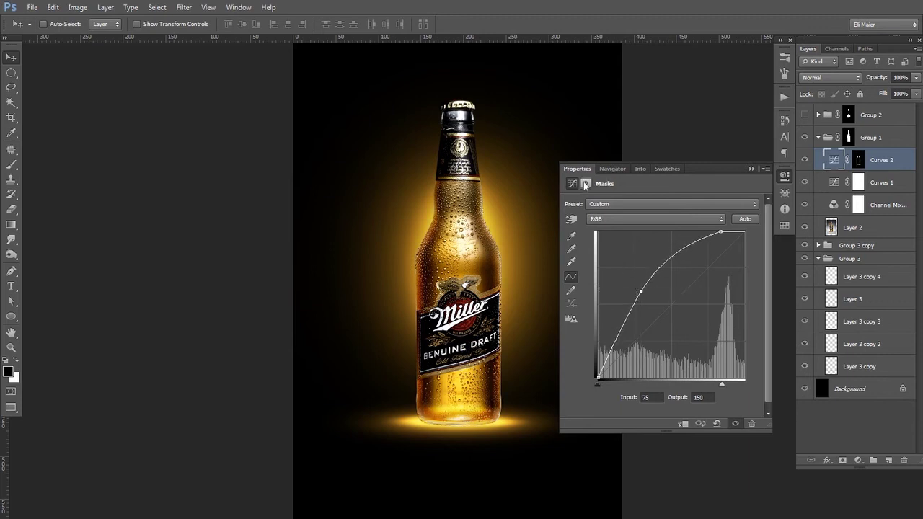
{"action": "left_click", "coordinate": [783, 226]}
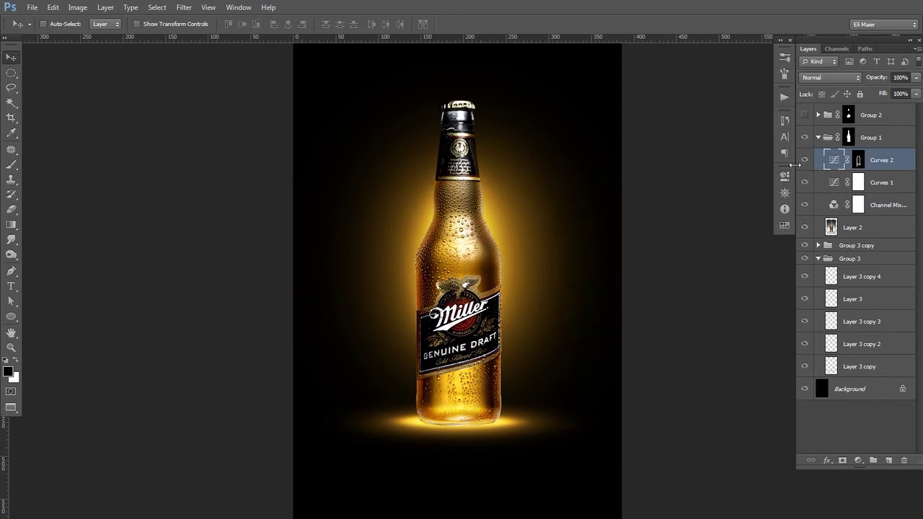
Step: Sample a brown from the glass near the bottle's lower-left edge, and add a new Normal-mode layer above Curves 2
{"action": "left_click", "coordinate": [474, 247], "text": "ctrl+alt"}
{"action": "left_click", "coordinate": [442, 274], "text": "ctrl"}
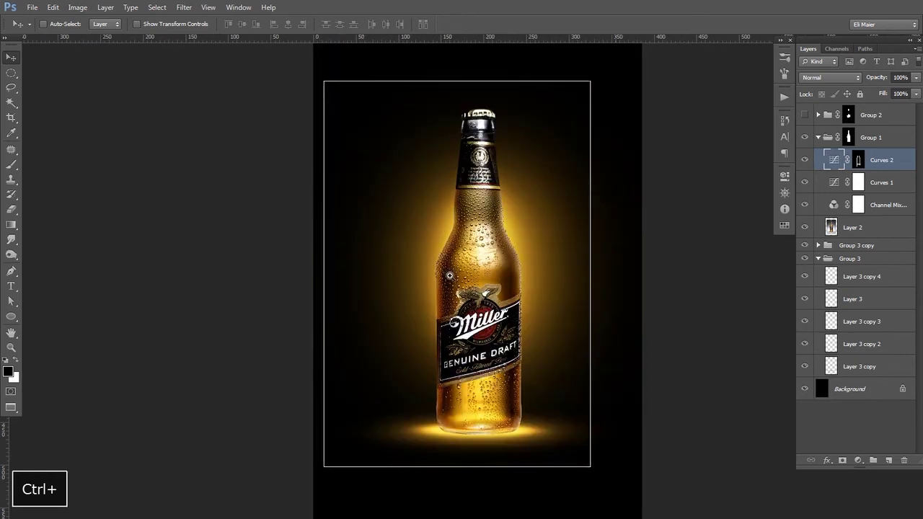
{"action": "left_click", "coordinate": [448, 276], "text": "ctrl"}
{"action": "left_click", "coordinate": [438, 279], "text": "ctrl"}
{"action": "left_click", "coordinate": [435, 276], "text": "ctrl"}
{"action": "left_click", "coordinate": [433, 274], "text": "ctrl"}
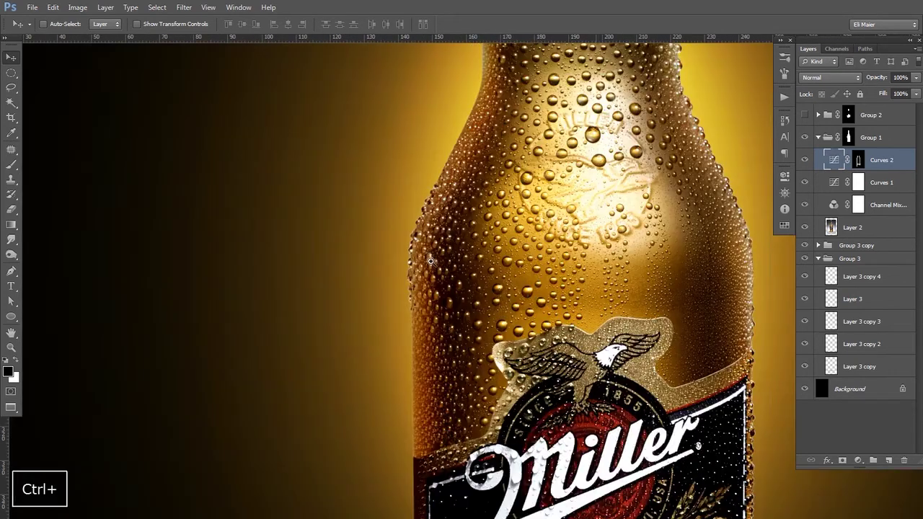
{"action": "left_click_drag", "start_coordinate": [427, 253], "coordinate": [426, 254]}
{"action": "left_click_drag", "start_coordinate": [427, 469], "coordinate": [349, 162]}
{"action": "left_click_drag", "start_coordinate": [346, 431], "coordinate": [343, 253]}
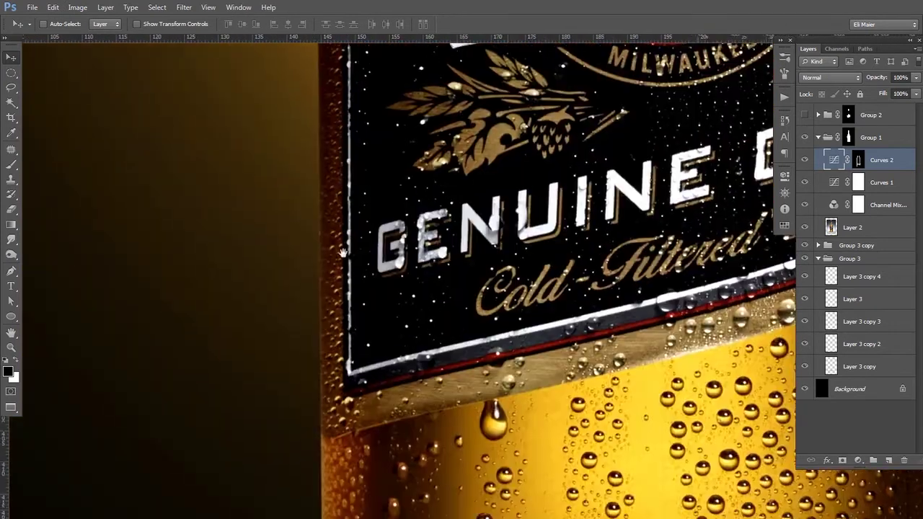
{"action": "scroll", "coordinate": [343, 253], "scroll_direction": "down", "scroll_amount": 10}
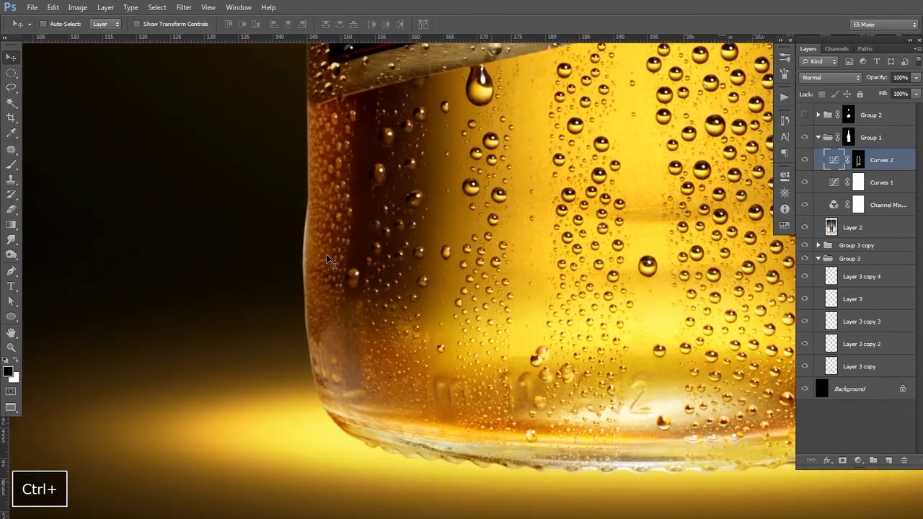
{"action": "key", "text": "i"}
{"action": "left_click", "coordinate": [395, 221]}
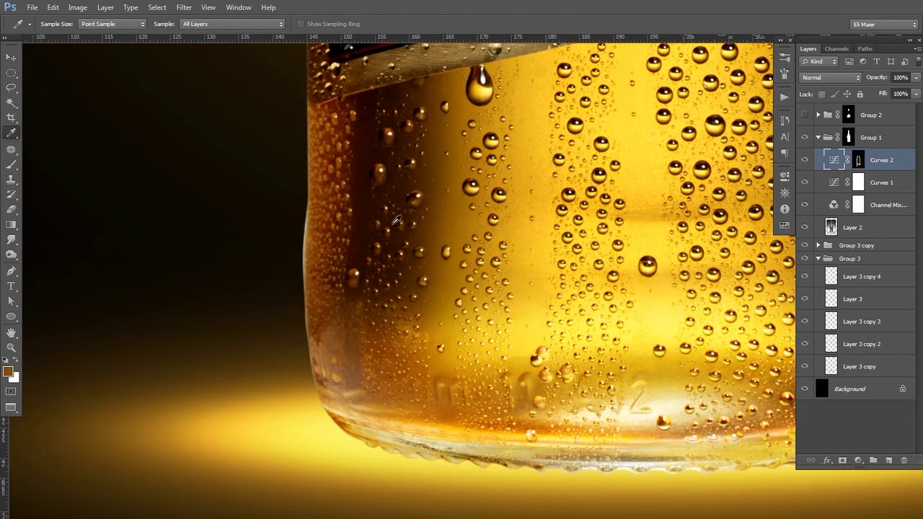
{"action": "left_click", "coordinate": [889, 461]}
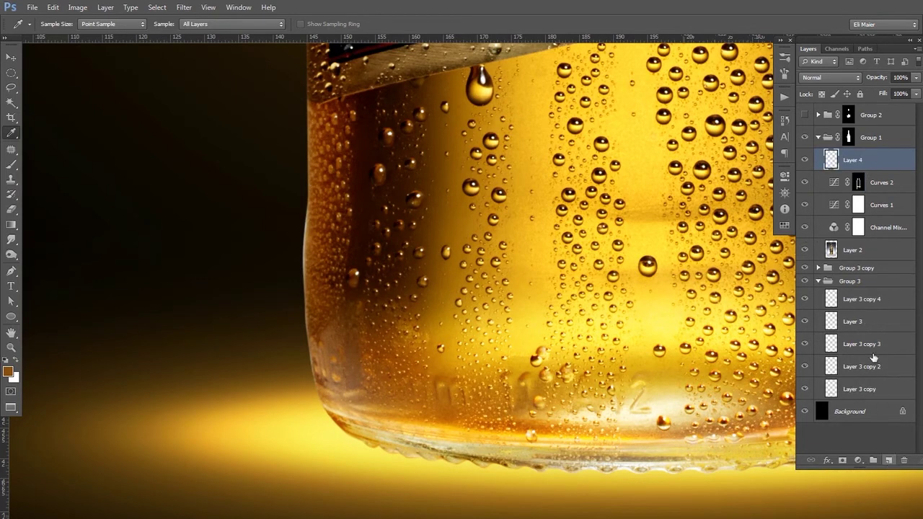
{"action": "left_click", "coordinate": [832, 77]}
{"action": "left_click", "coordinate": [822, 79]}
Step: Paint the sampled brown over the light rim on the bottle's lower-left edge with a 45 px brush
{"action": "left_click_drag", "start_coordinate": [336, 246], "coordinate": [339, 224]}
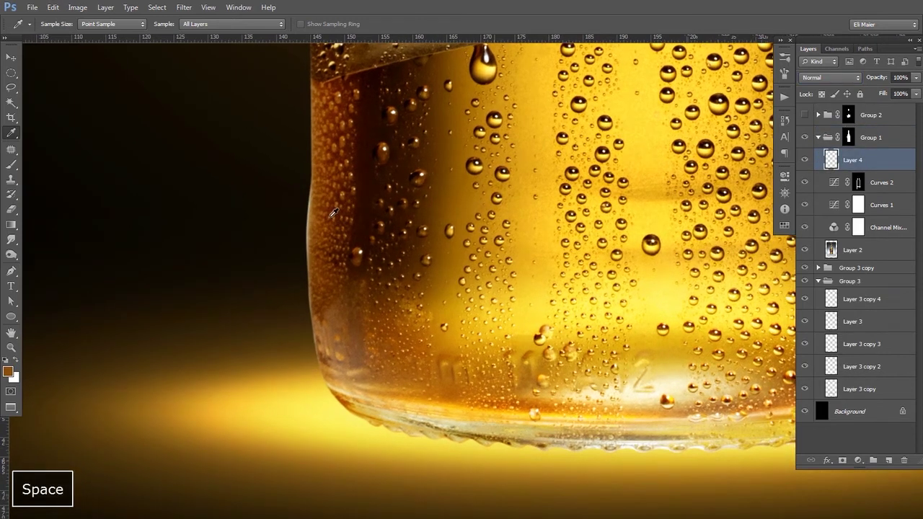
{"action": "key", "text": "b"}
{"action": "key", "text": "bracketleft"}
{"action": "key", "text": "bracketleft"}
{"action": "key", "text": "bracketleft"}
{"action": "key", "text": "bracketleft"}
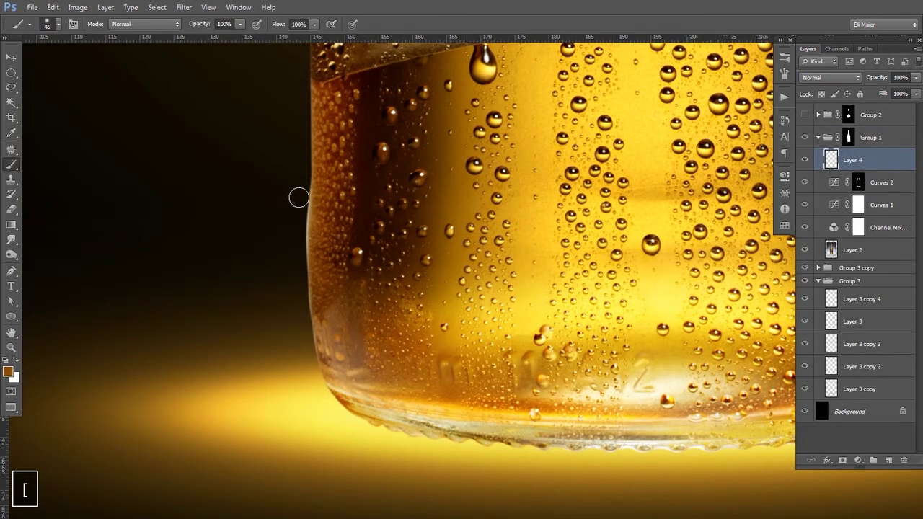
{"action": "mouse_move", "coordinate": [299, 198]}
{"action": "left_mouse_down"}
{"action": "mouse_move", "coordinate": [295, 335]}
{"action": "mouse_move", "coordinate": [294, 258]}
{"action": "mouse_move", "coordinate": [306, 401]}
{"action": "mouse_move", "coordinate": [299, 310]}
{"action": "mouse_move", "coordinate": [317, 395]}
{"action": "mouse_move", "coordinate": [304, 329]}
{"action": "left_mouse_up"}
Step: Paint the sampled brown over the light rim along the bottle's lower-right edge with the 45 px brush
{"action": "left_click_drag", "start_coordinate": [622, 307], "coordinate": [275, 254]}
{"action": "mouse_move", "coordinate": [608, 225]}
{"action": "left_mouse_down"}
{"action": "mouse_move", "coordinate": [517, 282]}
{"action": "mouse_move", "coordinate": [526, 334]}
{"action": "left_mouse_up"}
{"action": "mouse_move", "coordinate": [530, 267]}
{"action": "left_mouse_down"}
{"action": "mouse_move", "coordinate": [509, 438]}
{"action": "mouse_move", "coordinate": [513, 293]}
{"action": "left_mouse_up"}
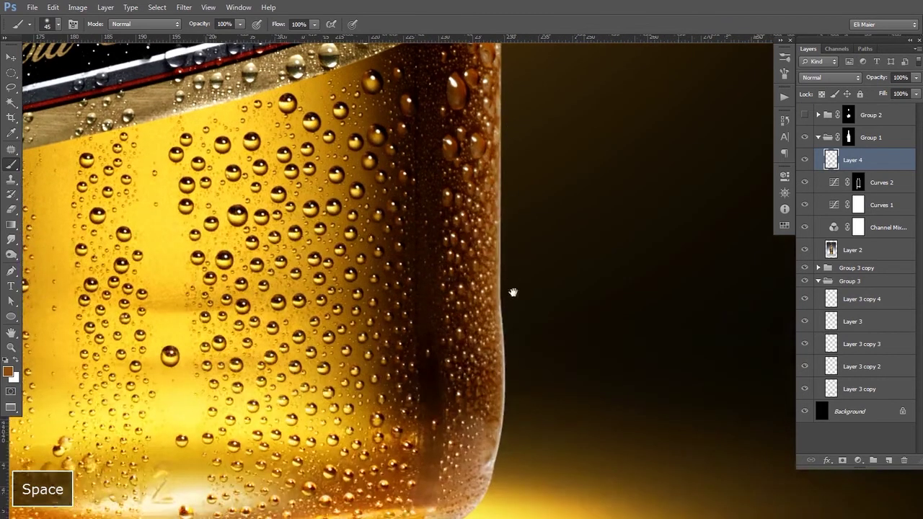
{"action": "left_click_drag", "start_coordinate": [561, 331], "coordinate": [513, 222]}
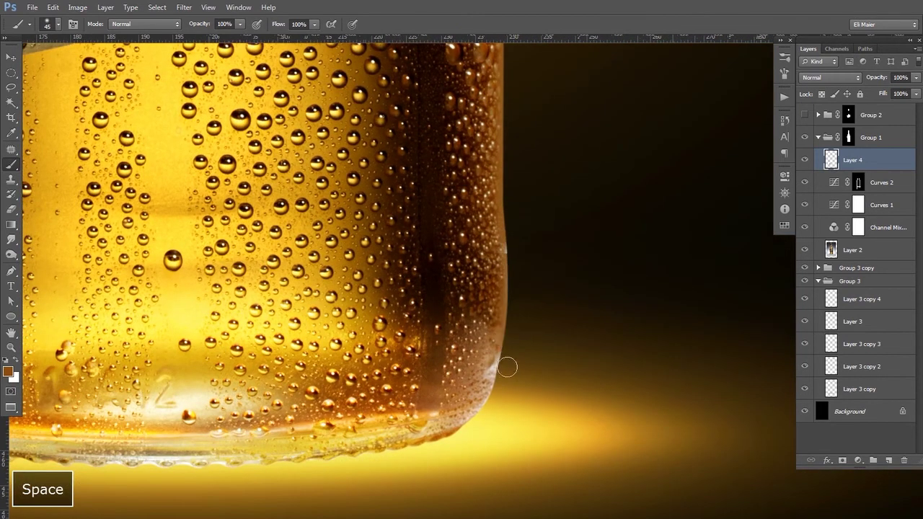
{"action": "key", "text": "ctrl+z"}
{"action": "mouse_move", "coordinate": [519, 266]}
{"action": "left_mouse_down"}
{"action": "mouse_move", "coordinate": [498, 212]}
{"action": "mouse_move", "coordinate": [510, 269]}
{"action": "left_mouse_up"}
{"action": "left_click_drag", "start_coordinate": [505, 156], "coordinate": [499, 282]}
{"action": "left_click_drag", "start_coordinate": [495, 117], "coordinate": [485, 420]}
{"action": "mouse_move", "coordinate": [486, 168]}
{"action": "left_mouse_down"}
{"action": "mouse_move", "coordinate": [476, 387]}
{"action": "mouse_move", "coordinate": [501, 115]}
{"action": "left_mouse_up"}
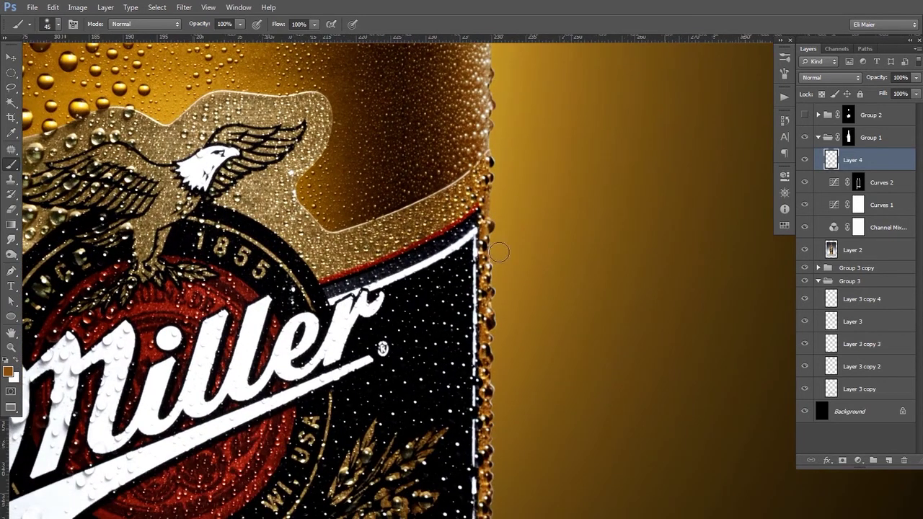
Step: Paint over the light rim beside the main label's right edge with a 25 px brush
{"action": "left_click_drag", "start_coordinate": [502, 371], "coordinate": [497, 225]}
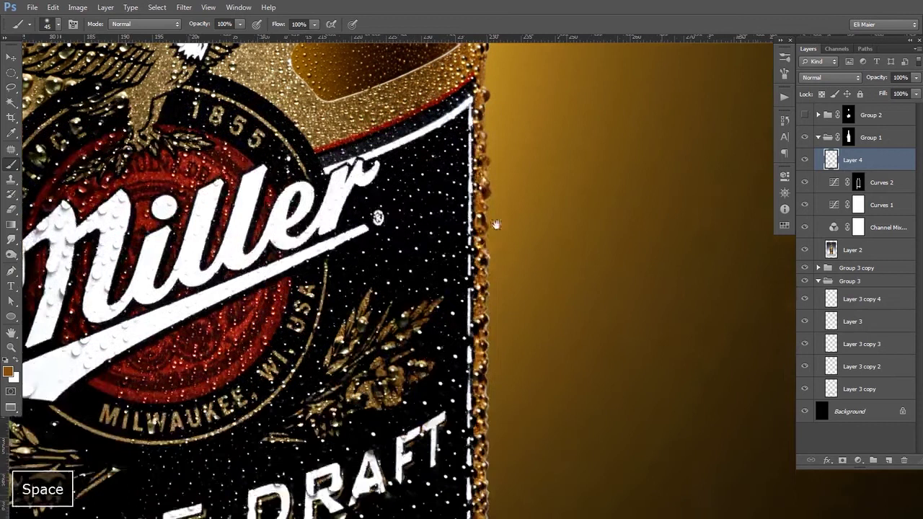
{"action": "key", "text": "bracketleft"}
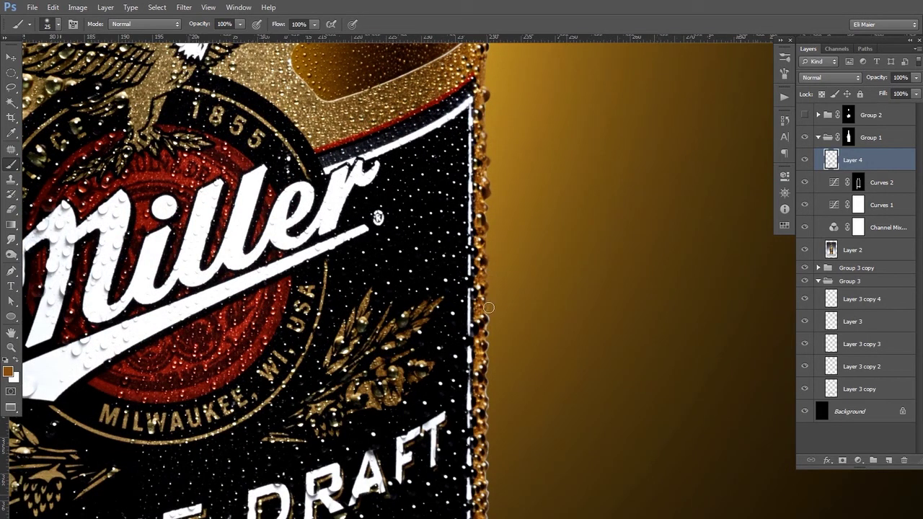
{"action": "left_click_drag", "start_coordinate": [519, 344], "coordinate": [505, 240]}
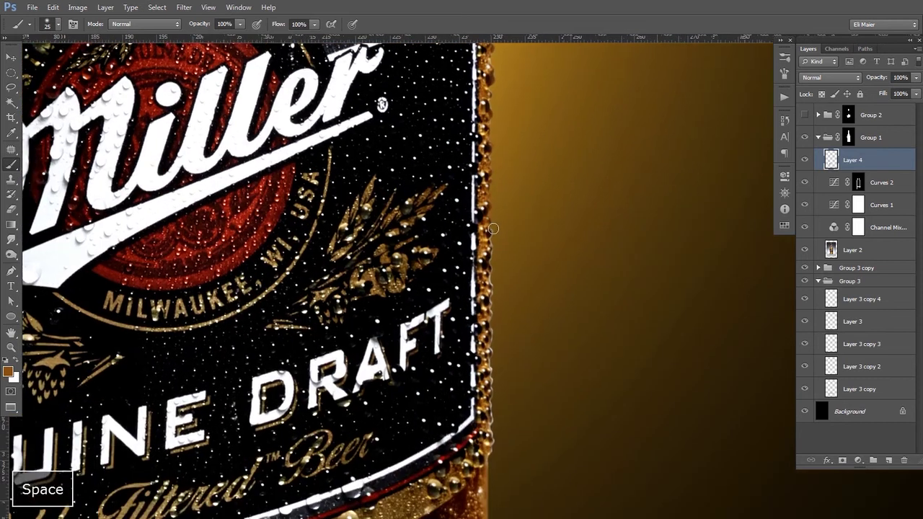
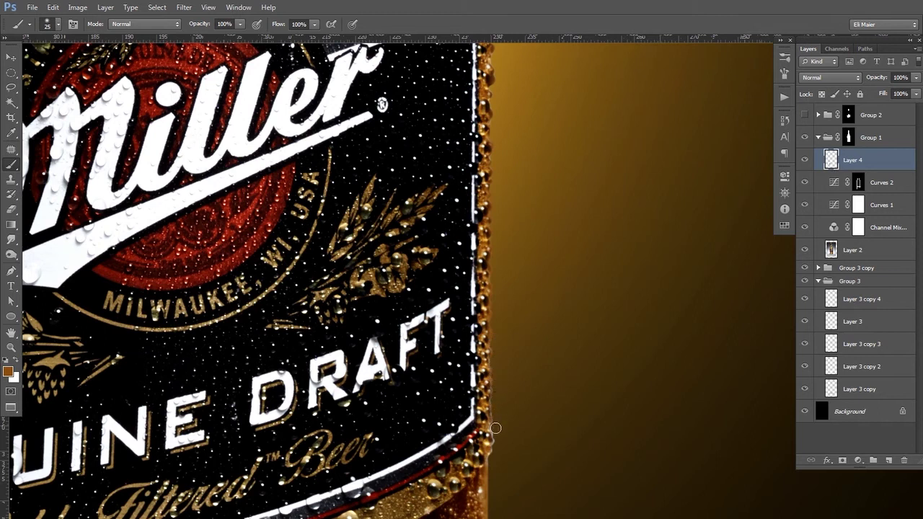
Step: Turn on the visibility of Group 2, expand it and select its Layer 1
{"action": "scroll", "coordinate": [415, 285], "scroll_direction": "down", "scroll_amount": 2, "text": "ctrl+alt"}
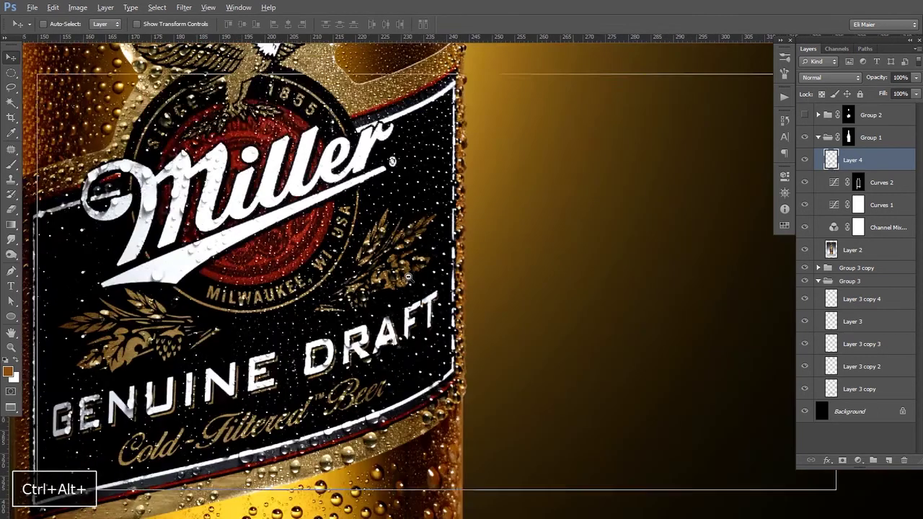
{"action": "scroll", "coordinate": [411, 277], "scroll_direction": "down", "scroll_amount": 4, "text": "ctrl+alt"}
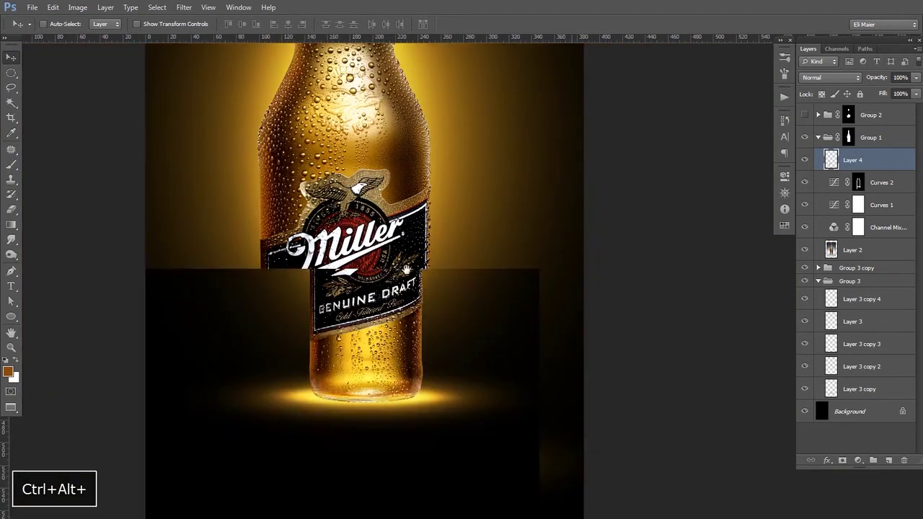
{"action": "left_click_drag", "start_coordinate": [406, 215], "coordinate": [452, 325]}
{"action": "scroll", "coordinate": [408, 269], "scroll_direction": "down", "scroll_amount": 3, "text": "ctrl+alt"}
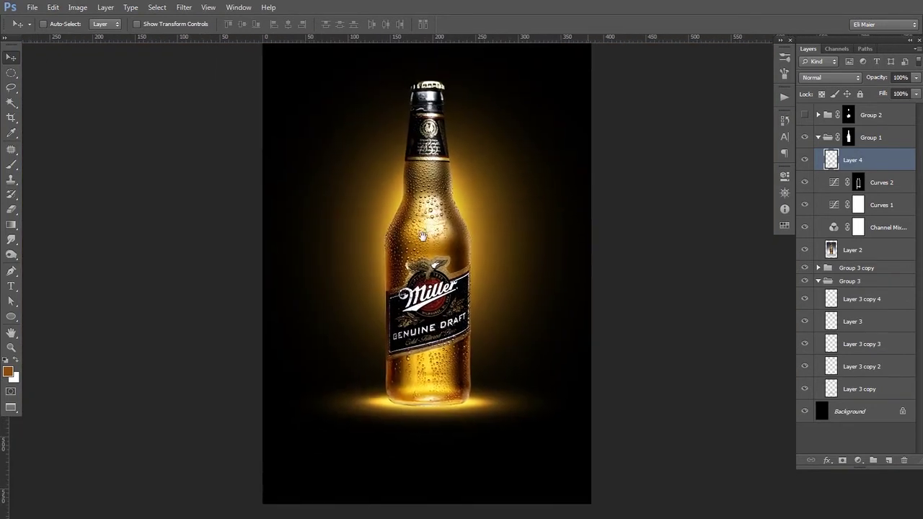
{"action": "left_click", "coordinate": [805, 116]}
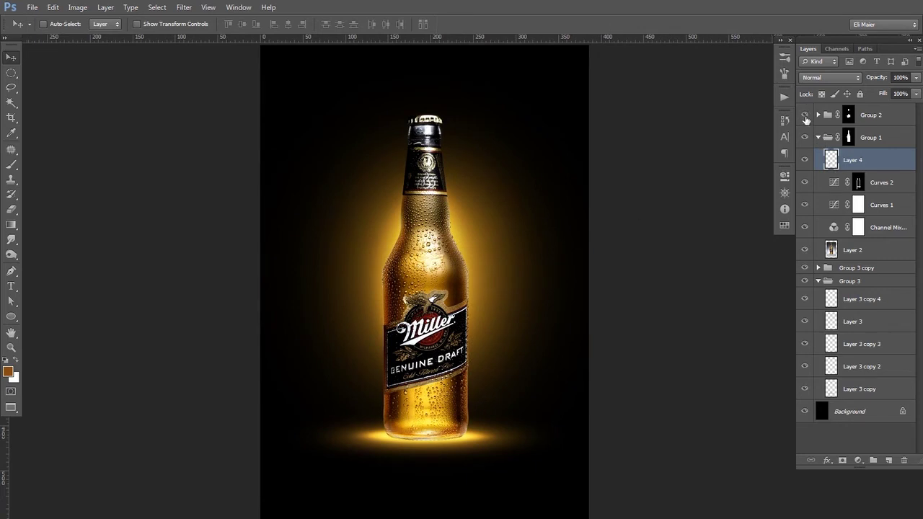
{"action": "left_click", "coordinate": [819, 116]}
{"action": "left_click", "coordinate": [829, 140]}
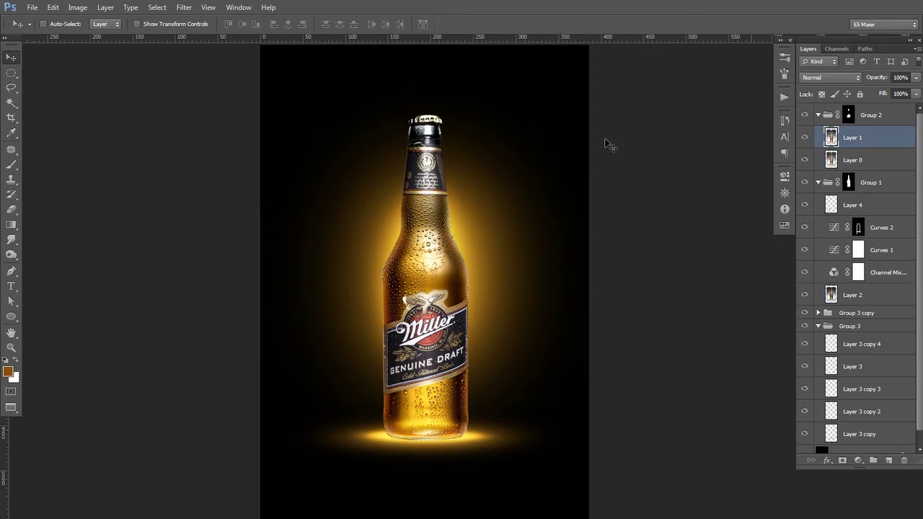
Step: Compare the labels with Layer 1 hidden and shown, leaving the layer visible
{"action": "left_click", "coordinate": [806, 138]}
{"action": "left_click", "coordinate": [805, 140]}
{"action": "left_click", "coordinate": [806, 139]}
{"action": "left_click", "coordinate": [806, 139]}
{"action": "left_click", "coordinate": [806, 140]}
{"action": "left_click", "coordinate": [805, 140]}
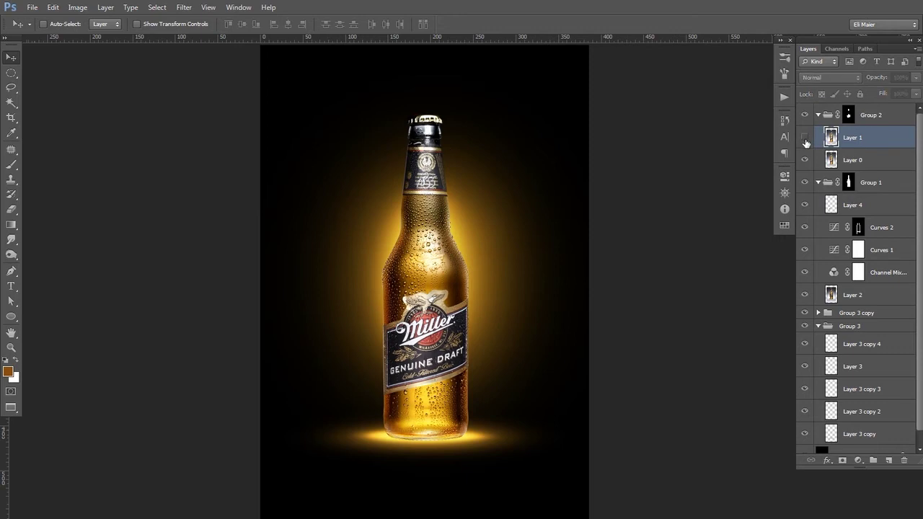
{"action": "key", "text": "ctrl+plus"}
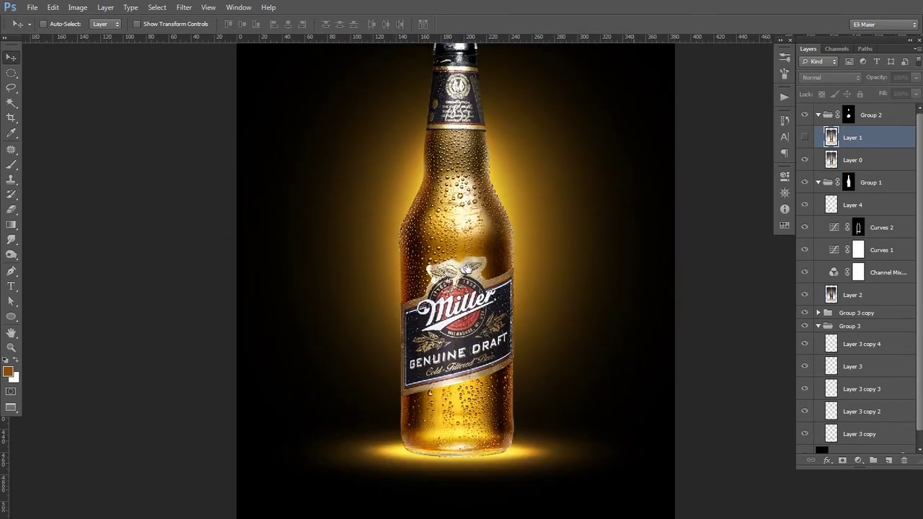
{"action": "left_click", "coordinate": [466, 279], "text": "ctrl+alt"}
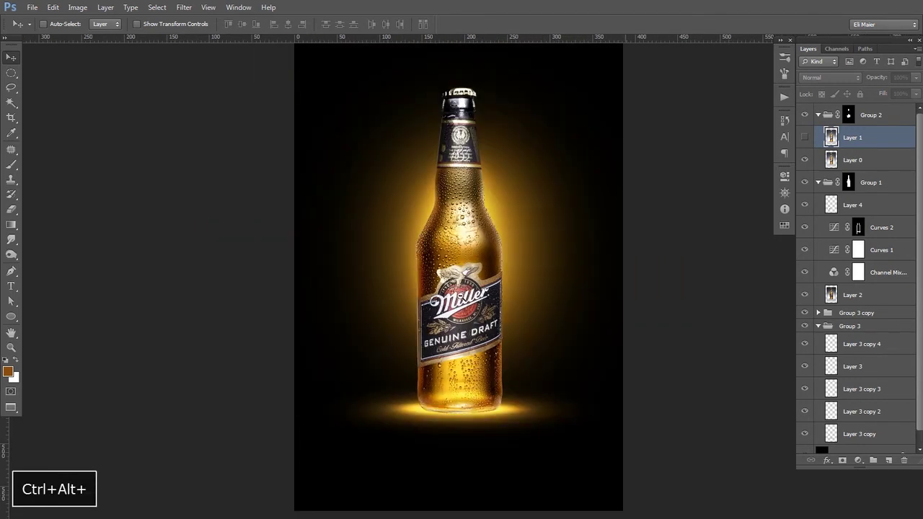
{"action": "left_click", "coordinate": [805, 139]}
{"action": "left_click", "coordinate": [805, 140]}
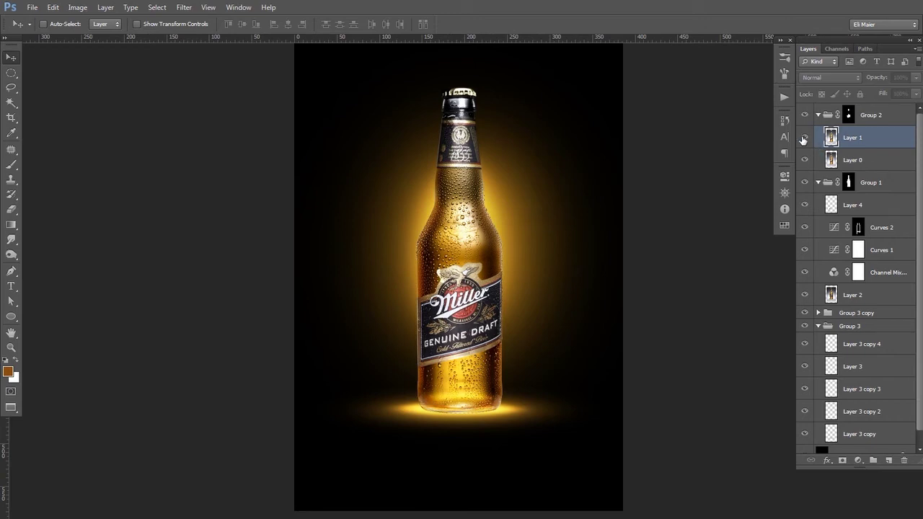
{"action": "left_click", "coordinate": [805, 139]}
Step: Add a layer mask to Layer 1 in Group 2 and leave it filled with white
{"action": "left_click", "coordinate": [843, 461]}
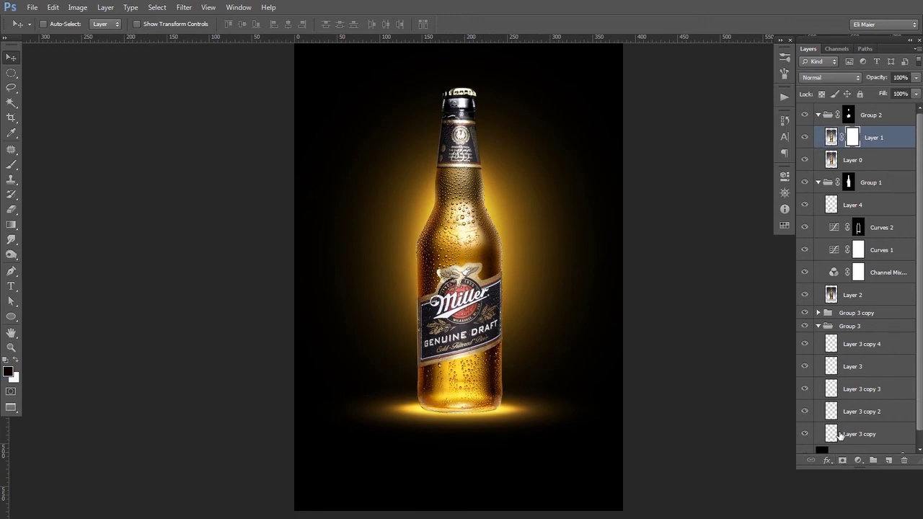
{"action": "key", "text": "alt+BackSpace"}
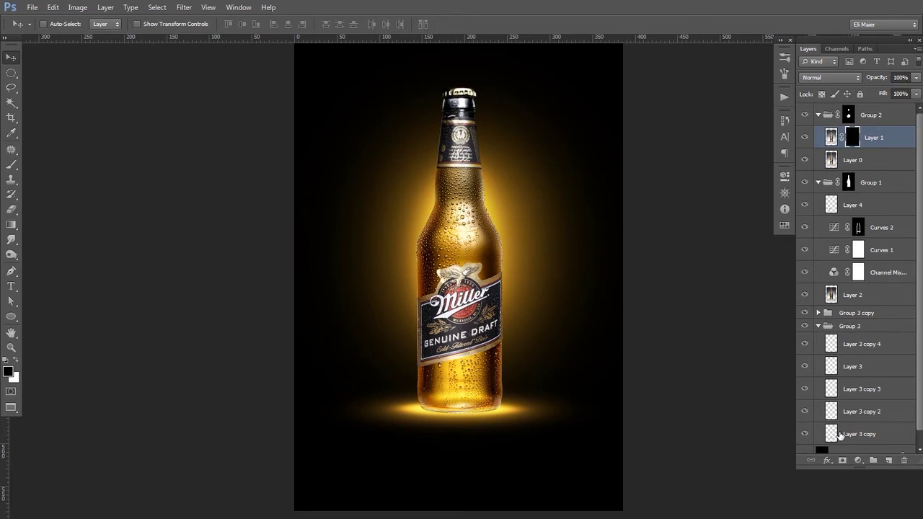
{"action": "key", "text": "e"}
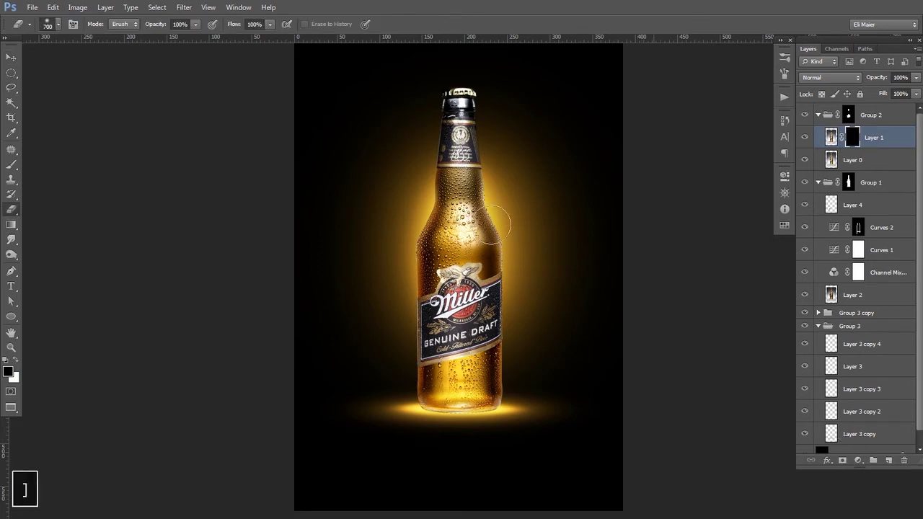
{"action": "key", "text": "alt+BackSpace"}
{"action": "key", "text": "ctrl+BackSpace"}
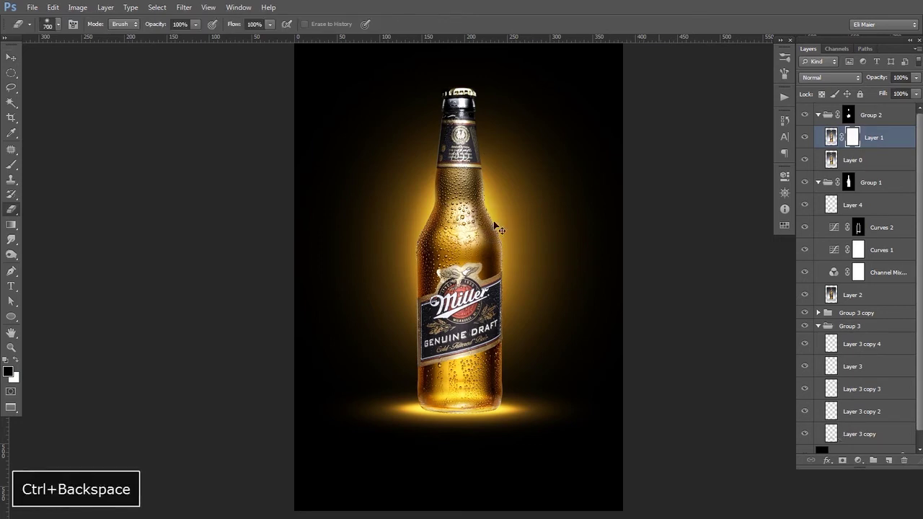
Step: Mask out Layer 1 over parts of the main label and the neck label with a 300 px eraser, and compare the result without the mask
{"action": "key", "text": "bracketleft"}
{"action": "key", "text": "bracketleft"}
{"action": "key", "text": "bracketleft"}
{"action": "key", "text": "bracketleft"}
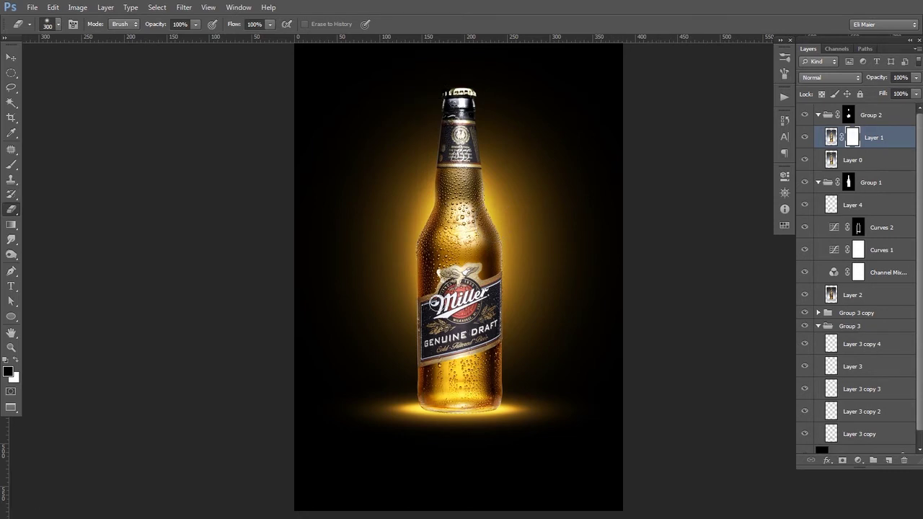
{"action": "key", "text": "x"}
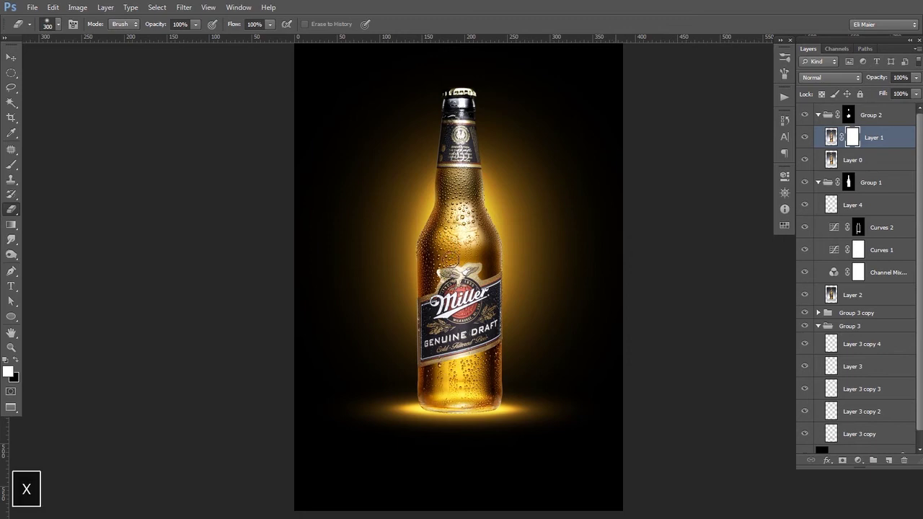
{"action": "left_click_drag", "start_coordinate": [434, 318], "coordinate": [431, 346]}
{"action": "left_click_drag", "start_coordinate": [452, 134], "coordinate": [454, 157]}
{"action": "key", "text": "x"}
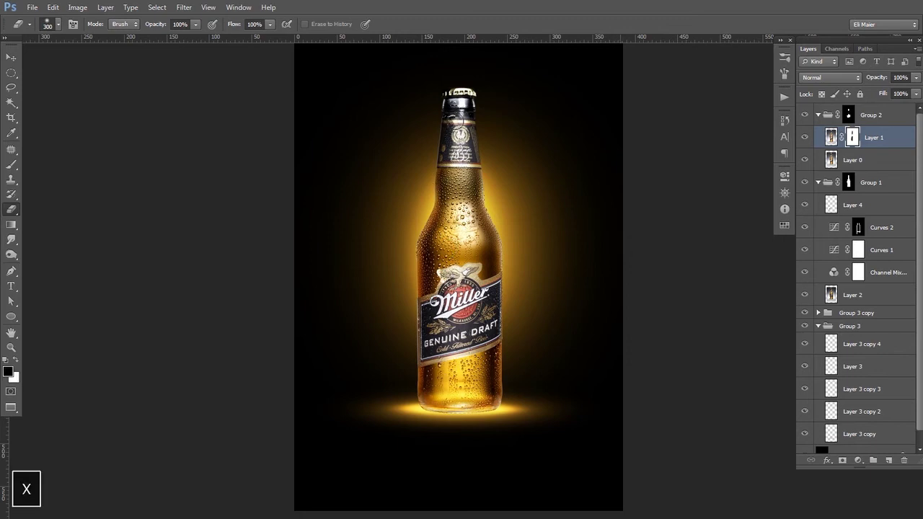
{"action": "key", "text": "x"}
{"action": "key", "text": "x"}
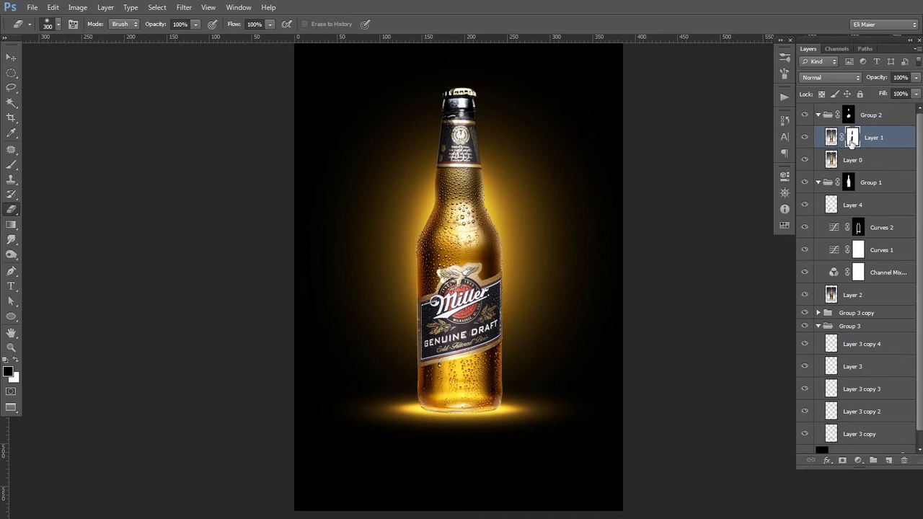
{"action": "left_click", "coordinate": [852, 140], "text": "shift"}
{"action": "left_click", "coordinate": [851, 140], "text": "shift"}
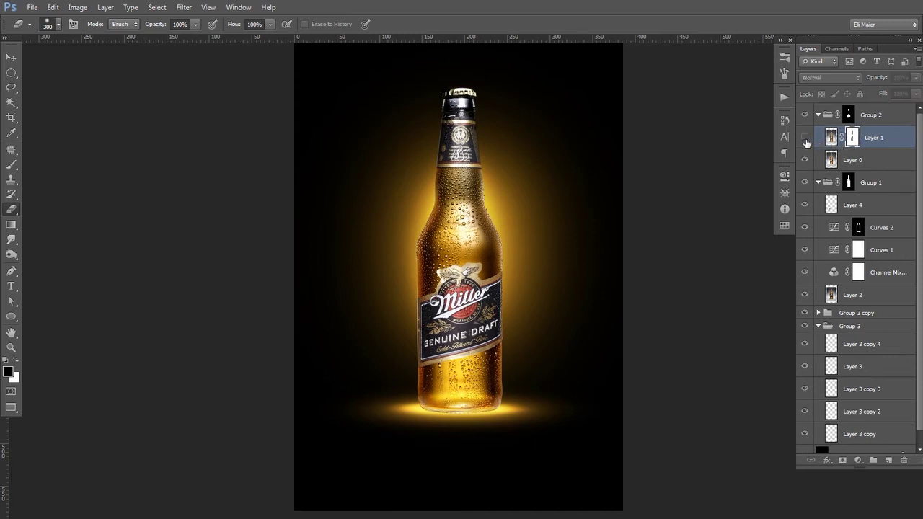
Step: Merge Layer 1 and Layer 0 inside Group 2 into a single layer
{"action": "key", "text": "v"}
{"action": "left_click", "coordinate": [862, 163], "text": "shift"}
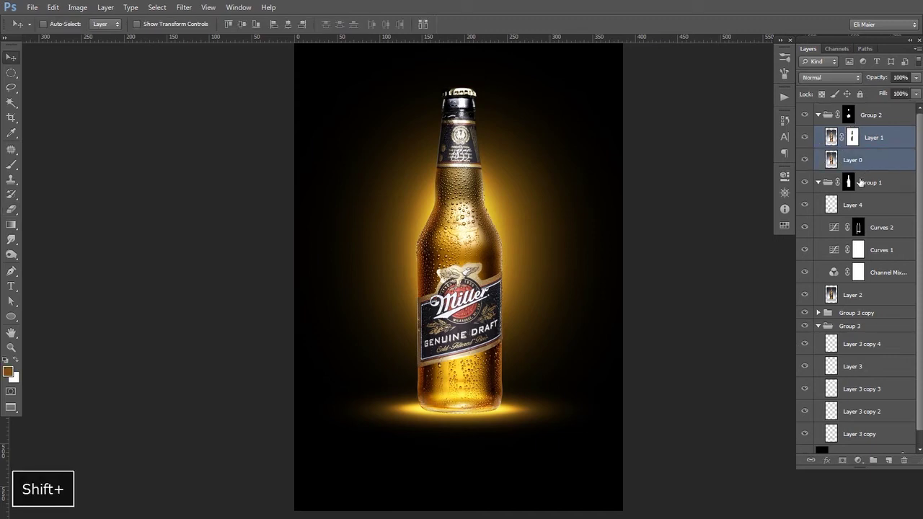
{"action": "key", "text": "ctrl+e"}
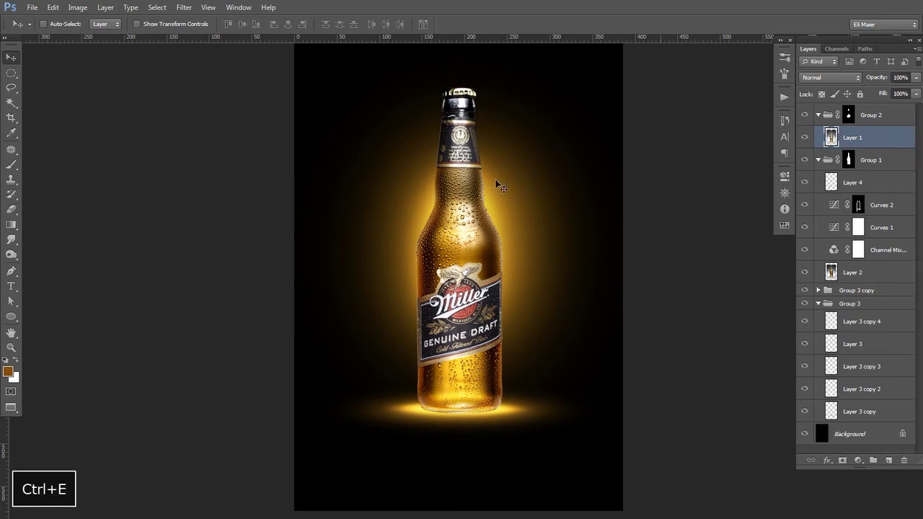
Step: Examine the neck label up close with the merged Layer 1 hidden and shown
{"action": "key", "text": "ctrl+space"}
{"action": "left_click", "coordinate": [455, 186]}
{"action": "key", "text": "space"}
{"action": "left_click_drag", "start_coordinate": [456, 184], "coordinate": [442, 252]}
{"action": "key", "text": "ctrl+space"}
{"action": "left_click", "coordinate": [505, 207]}
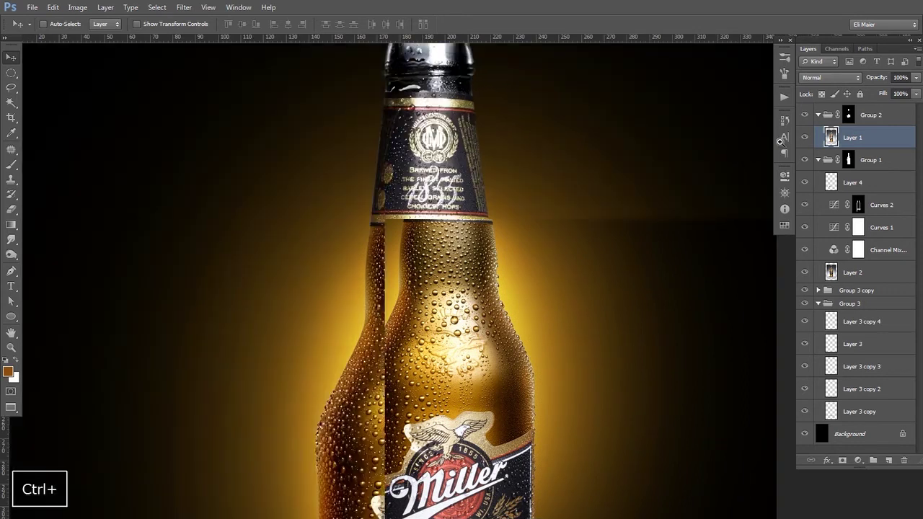
{"action": "left_click", "coordinate": [805, 137]}
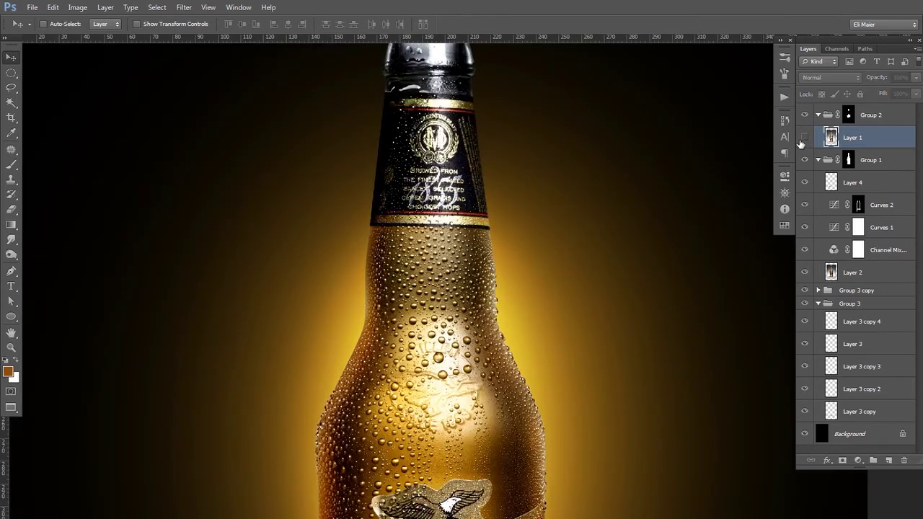
{"action": "left_click", "coordinate": [805, 137]}
Step: Duplicate Group 2 together with its mask and contents
{"action": "key", "text": "space"}
{"action": "left_click_drag", "start_coordinate": [553, 261], "coordinate": [551, 178]}
{"action": "left_click", "coordinate": [524, 222], "text": "ctrl+alt"}
{"action": "left_click_drag", "start_coordinate": [872, 120], "coordinate": [889, 460]}
Step: Limit Layer 1 of the original Group 2 to a rectangular selection around the main label using a layer mask, and apply the mask
{"action": "left_click_drag", "start_coordinate": [456, 317], "coordinate": [461, 216]}
{"action": "key", "text": "m"}
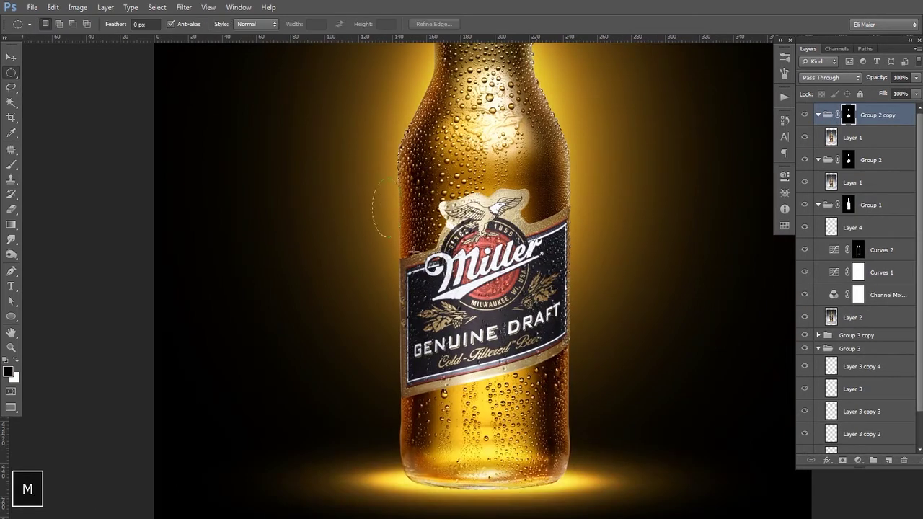
{"action": "key", "text": "ctrl+d"}
{"action": "key", "text": "shift+m"}
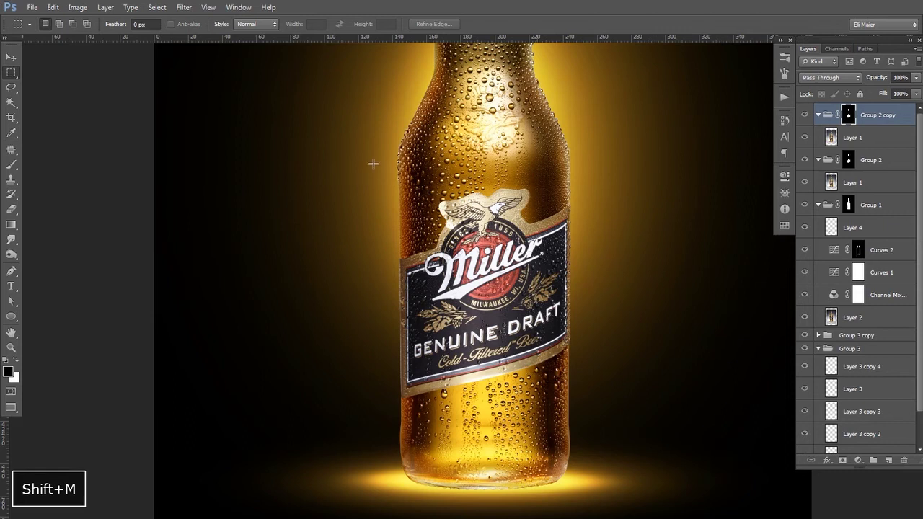
{"action": "left_click_drag", "start_coordinate": [612, 389], "coordinate": [614, 415]}
{"action": "left_click", "coordinate": [852, 182]}
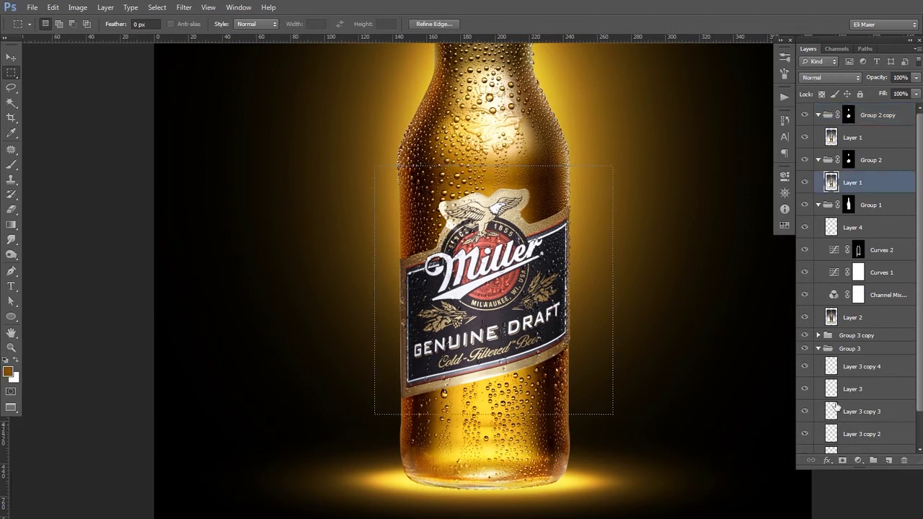
{"action": "left_click", "coordinate": [843, 460]}
{"action": "right_click", "coordinate": [853, 186]}
{"action": "left_click", "coordinate": [842, 223]}
Step: Limit Layer 1 of Group 2 copy to a rectangular selection around the neck label using a layer mask, and apply the mask
{"action": "left_click", "coordinate": [849, 120]}
{"action": "left_click_drag", "start_coordinate": [534, 160], "coordinate": [513, 349]}
{"action": "left_click_drag", "start_coordinate": [393, 101], "coordinate": [384, 131]}
{"action": "left_click_drag", "start_coordinate": [493, 240], "coordinate": [521, 244]}
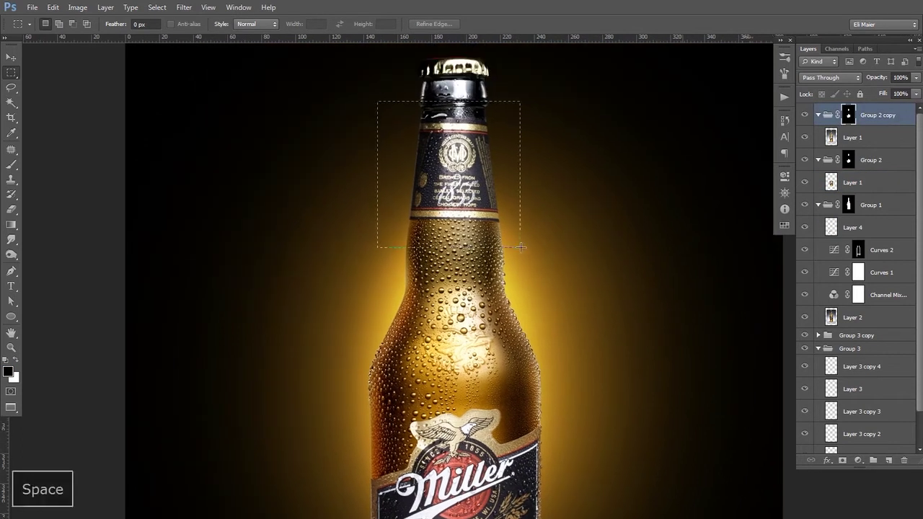
{"action": "left_click", "coordinate": [870, 141]}
{"action": "left_click", "coordinate": [841, 460]}
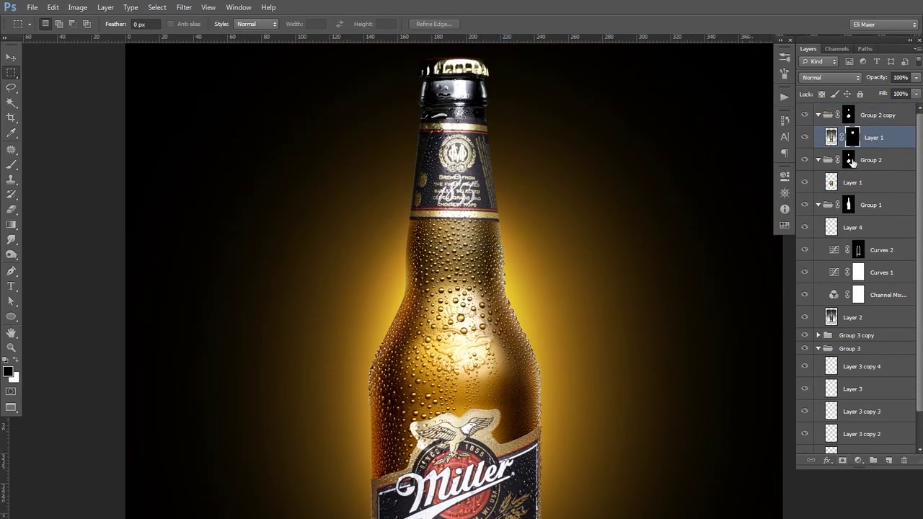
{"action": "right_click", "coordinate": [853, 142]}
{"action": "left_click", "coordinate": [837, 182]}
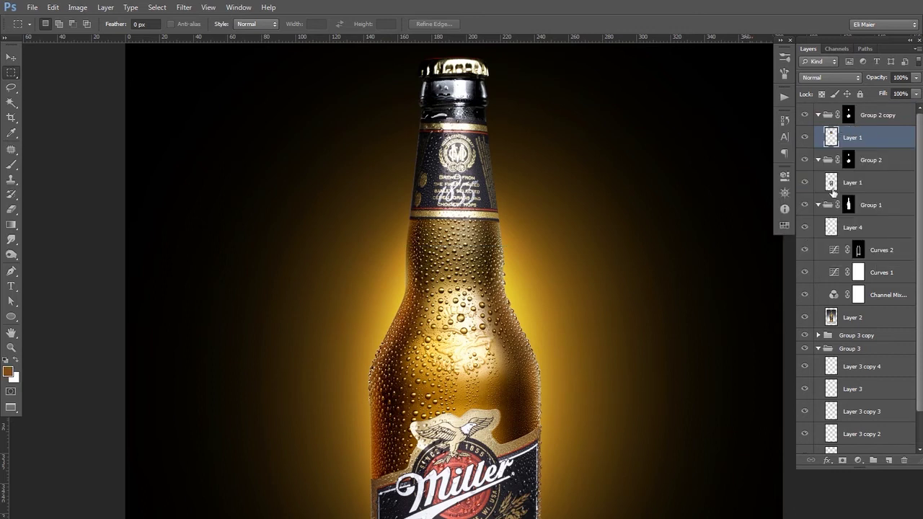
Step: Black out a rectangular area around the bottle neck in Group 2's mask to remove the neck label from it
{"action": "left_click", "coordinate": [848, 166]}
{"action": "key", "text": "ctrl+alt+0"}
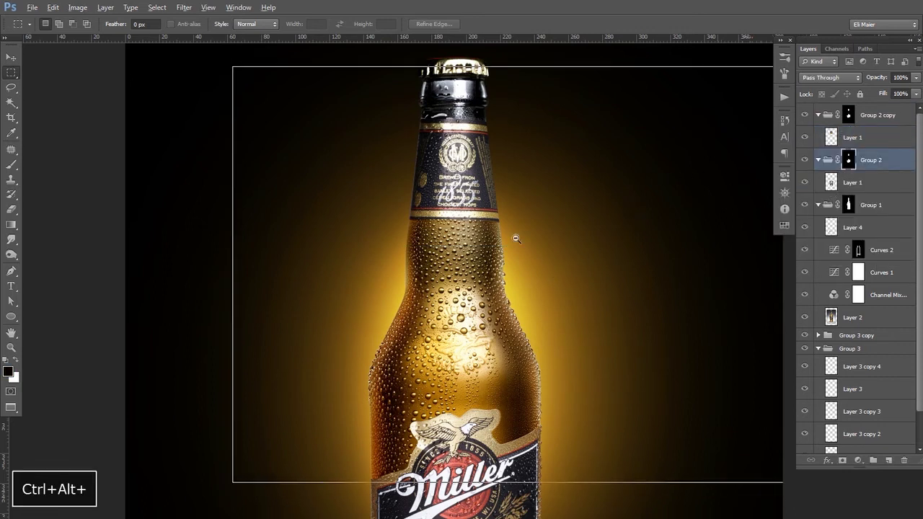
{"action": "left_click_drag", "start_coordinate": [362, 109], "coordinate": [599, 294]}
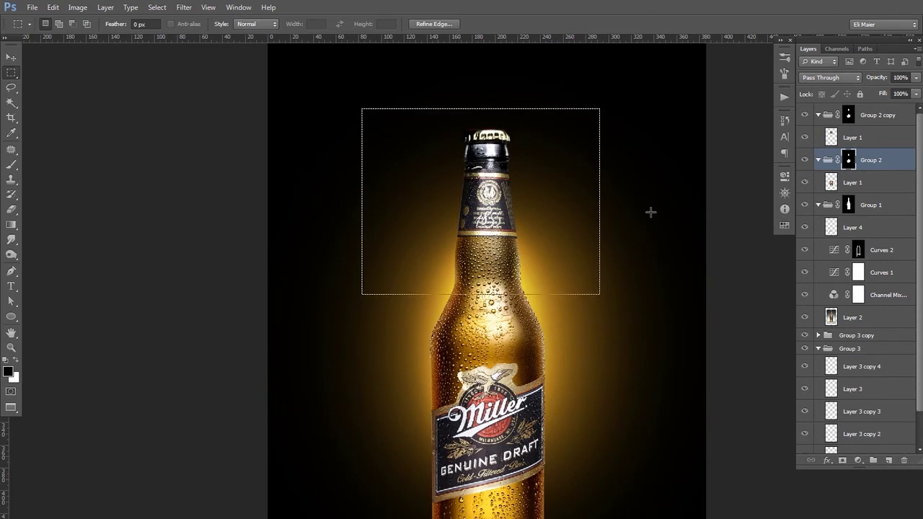
{"action": "key", "text": "x"}
{"action": "key", "text": "BackSpace"}
Step: Black out the main label area in Group 2 copy's mask so only the neck label stays in it
{"action": "left_click", "coordinate": [851, 117]}
{"action": "key", "text": "ctrl+d"}
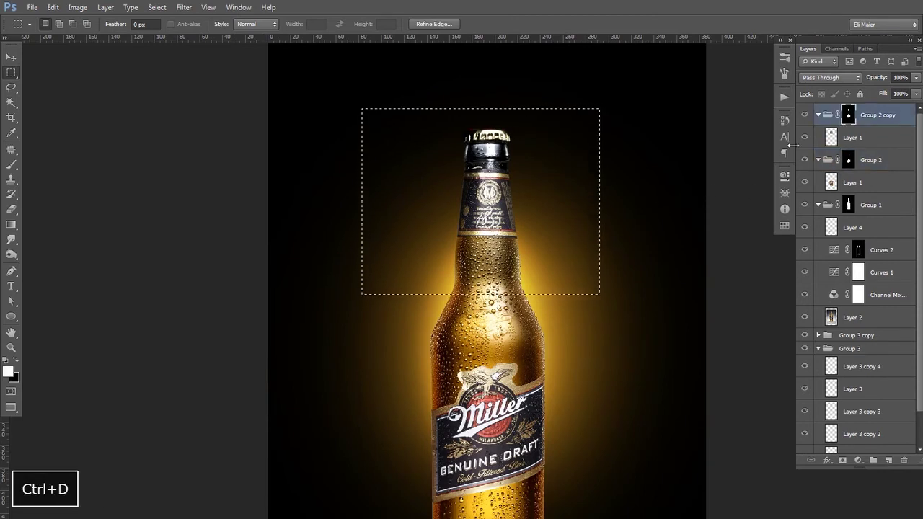
{"action": "left_click_drag", "start_coordinate": [399, 373], "coordinate": [396, 272]}
{"action": "left_click_drag", "start_coordinate": [598, 424], "coordinate": [566, 401]}
{"action": "key", "text": "BackSpace"}
{"action": "key", "text": "ctrl+d"}
{"action": "key", "text": "v"}
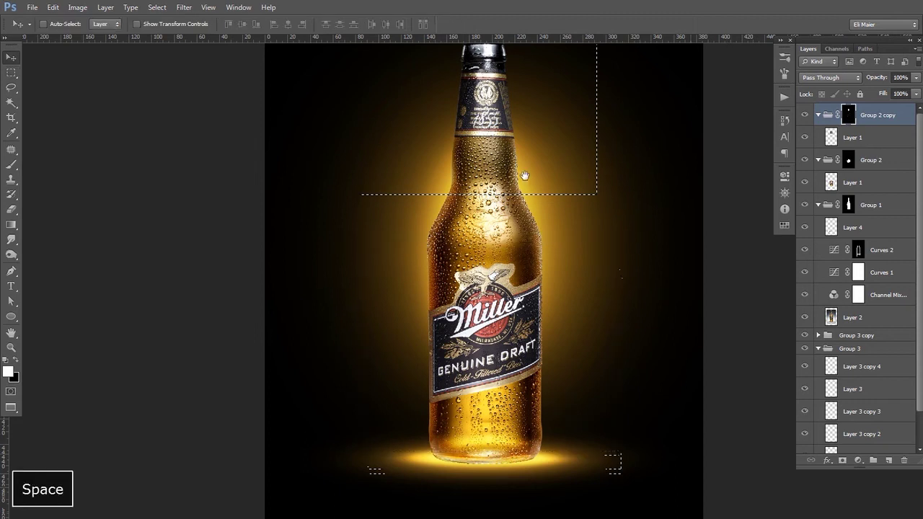
Step: Compare the neck label with Layer 1 of Group 2 copy hidden and shown, and check how Path 3 fits its outline
{"action": "left_click", "coordinate": [515, 210], "text": "ctrl+alt"}
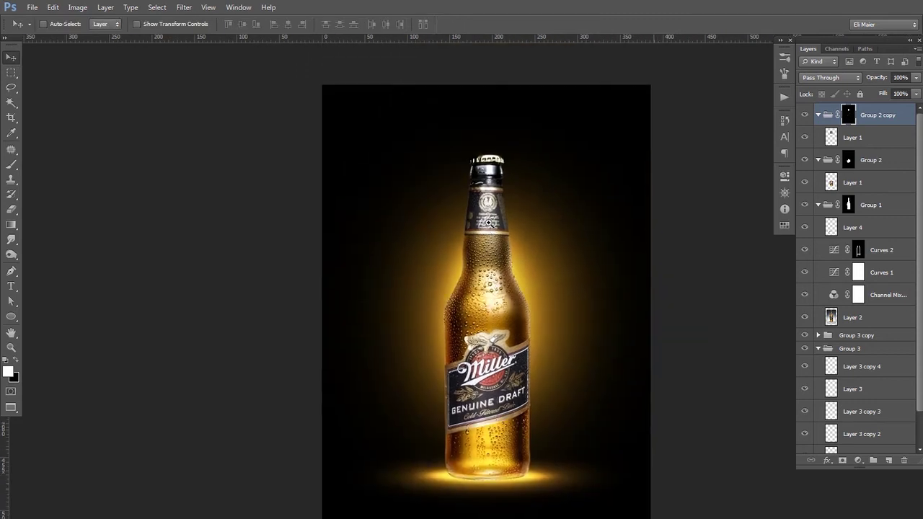
{"action": "key", "text": "ctrl+plus"}
{"action": "key", "text": "ctrl+plus"}
{"action": "key", "text": "ctrl+plus"}
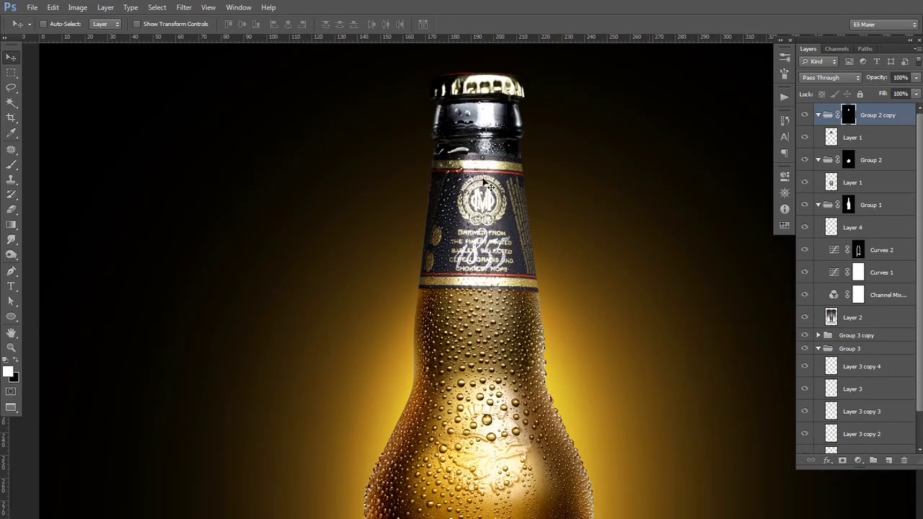
{"action": "left_click", "coordinate": [815, 139]}
{"action": "left_click", "coordinate": [805, 137]}
{"action": "left_click", "coordinate": [805, 137]}
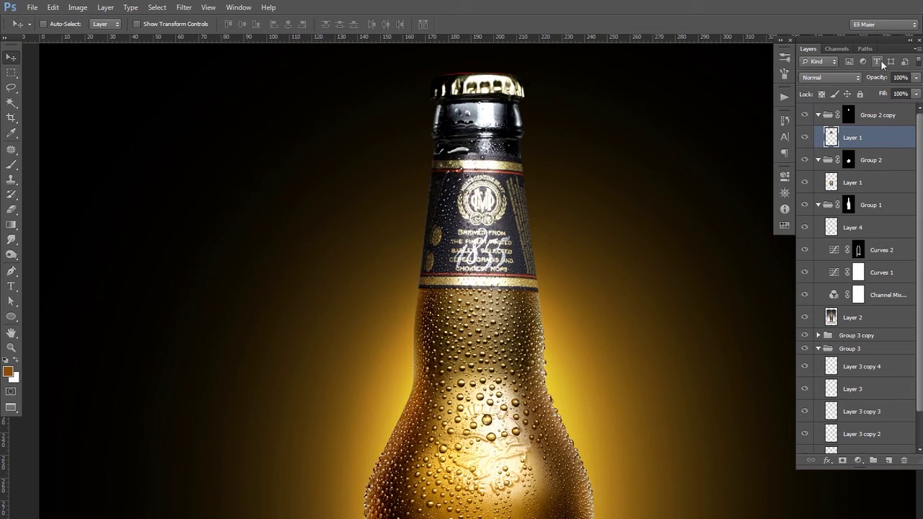
{"action": "left_click", "coordinate": [865, 48]}
{"action": "left_click", "coordinate": [822, 107]}
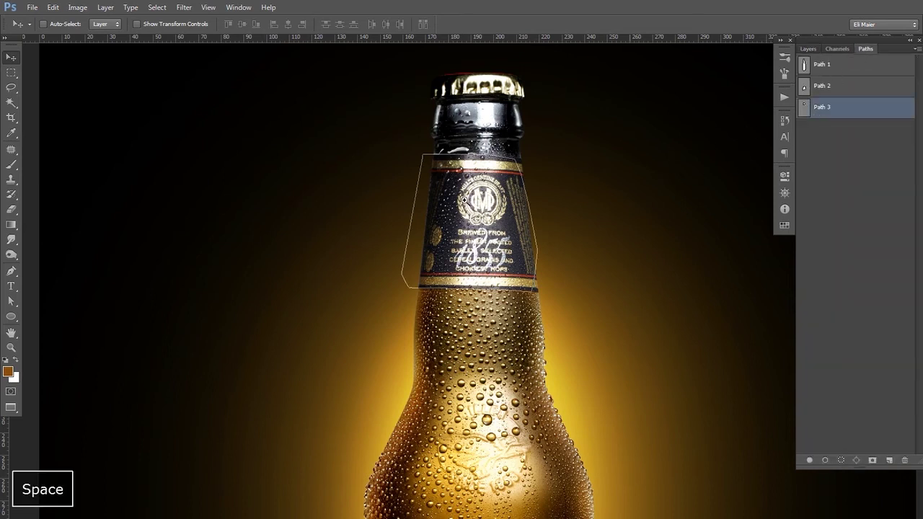
{"action": "left_click", "coordinate": [465, 205], "text": "ctrl+space"}
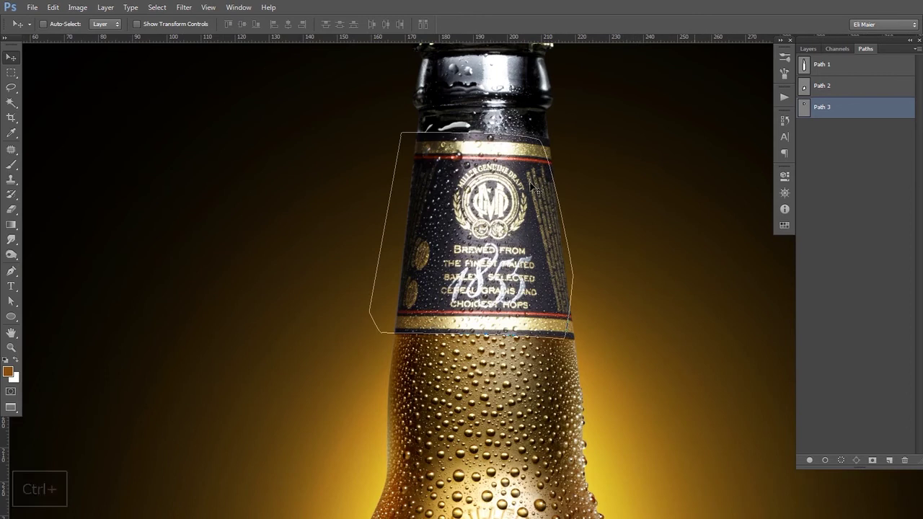
Step: Deselect Path 3 and start a new Pen path at the upper-left corner of the neck label
{"action": "left_click", "coordinate": [838, 171]}
{"action": "key", "text": "p"}
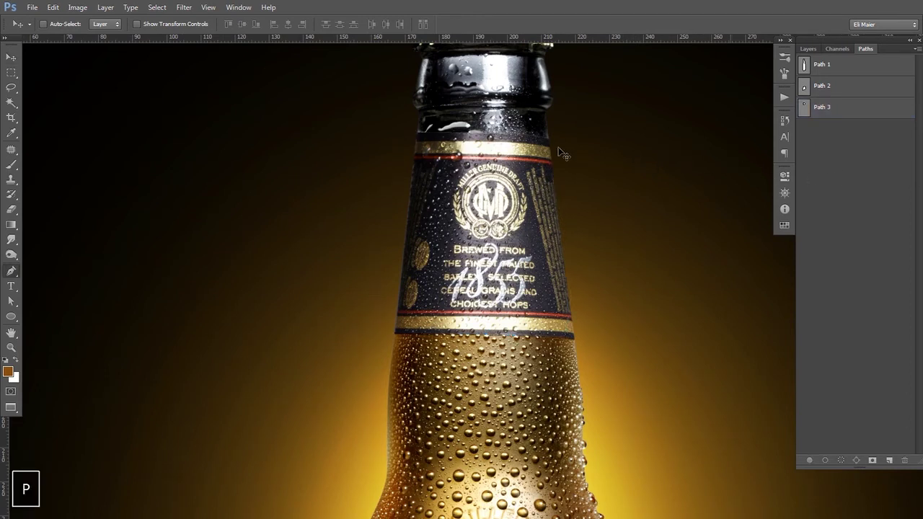
{"action": "left_click", "coordinate": [435, 153], "text": "ctrl+space"}
{"action": "left_click_drag", "start_coordinate": [436, 153], "coordinate": [353, 178]}
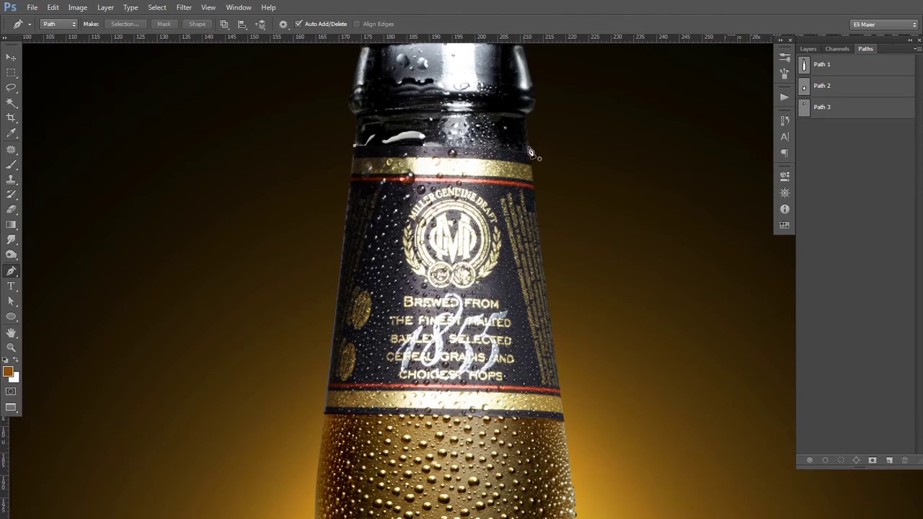
{"action": "key", "text": "shift"}
{"action": "key", "text": "ctrl+alt+z"}
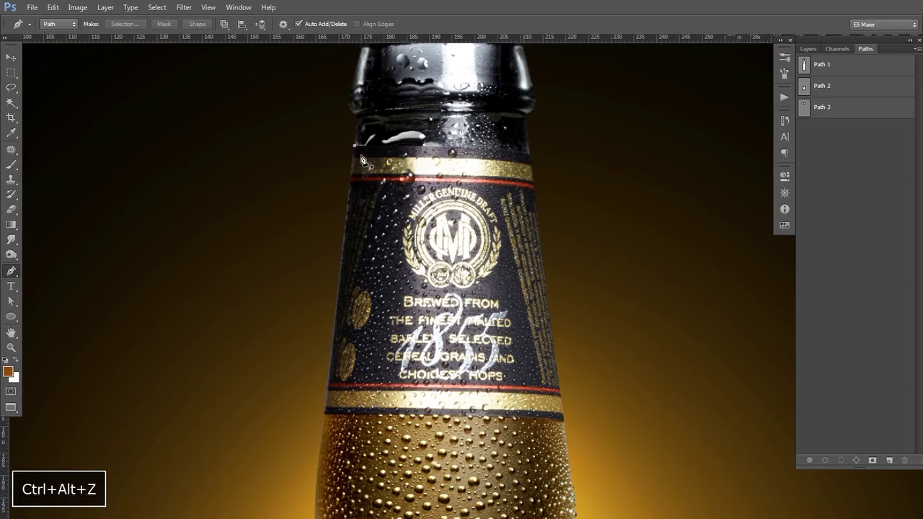
{"action": "left_click", "coordinate": [357, 150]}
{"action": "key", "text": "ctrl+alt+z"}
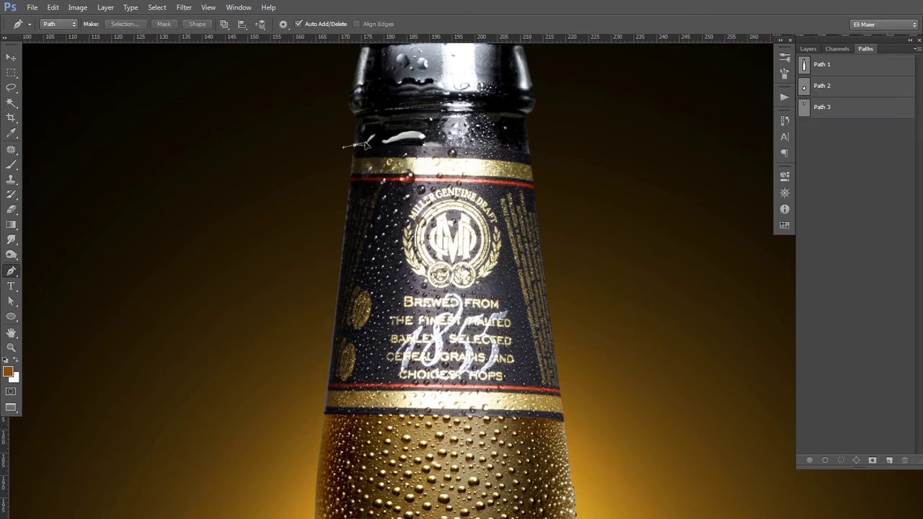
{"action": "left_click", "coordinate": [365, 145]}
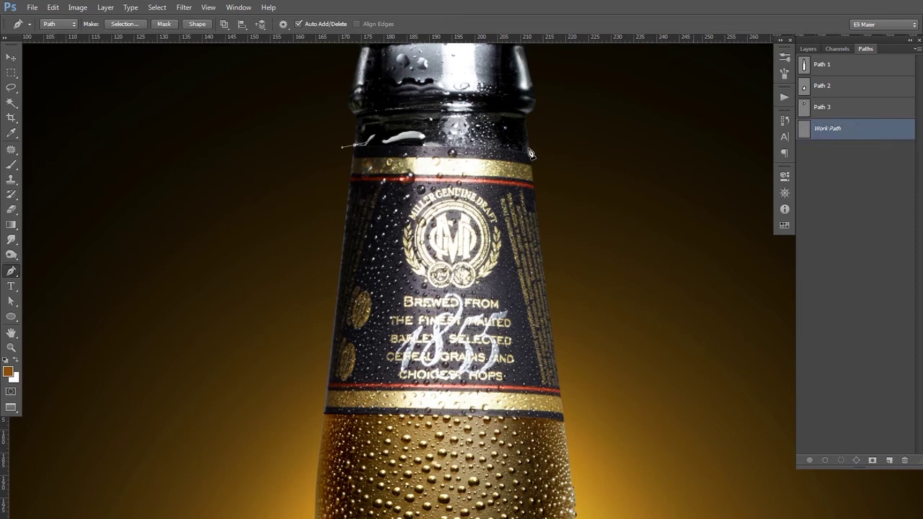
Step: Extend the path in a smooth curve along the neck label's top edge to its upper-right corner
{"action": "left_click", "coordinate": [530, 155], "text": "shift"}
{"action": "key", "text": "ctrl+z"}
{"action": "left_click", "coordinate": [532, 148], "text": "shift"}
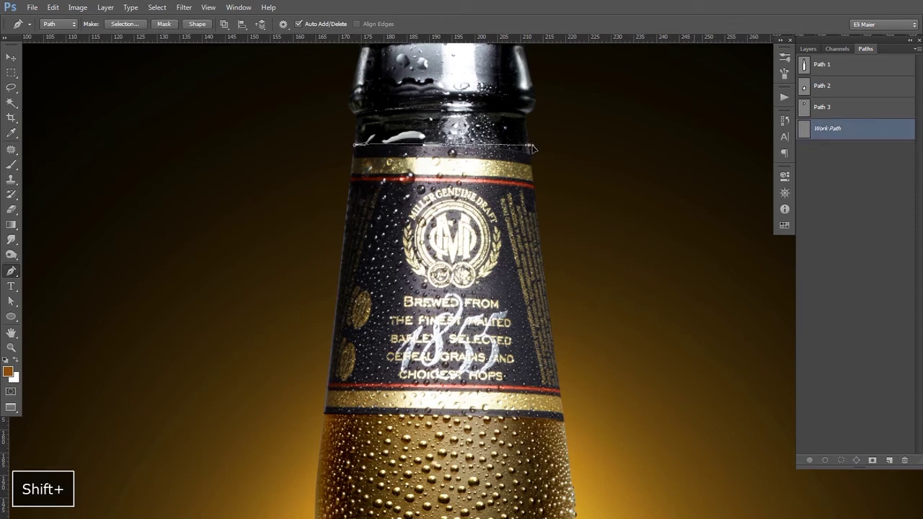
{"action": "key", "text": "ctrl"}
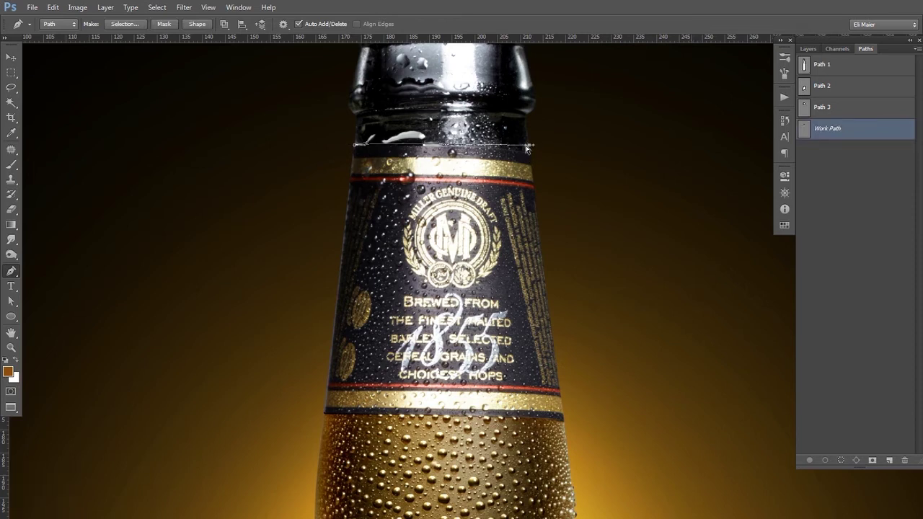
{"action": "key", "text": "ctrl+z"}
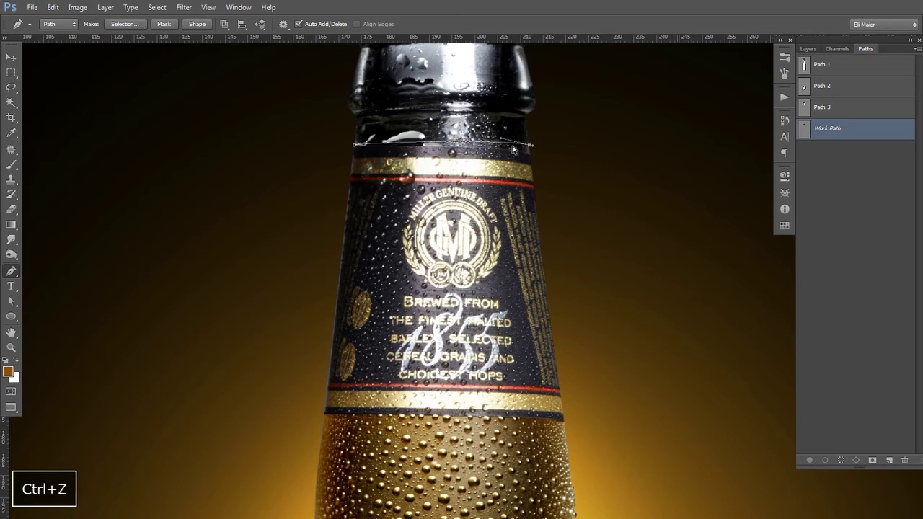
{"action": "key", "text": "ctrl"}
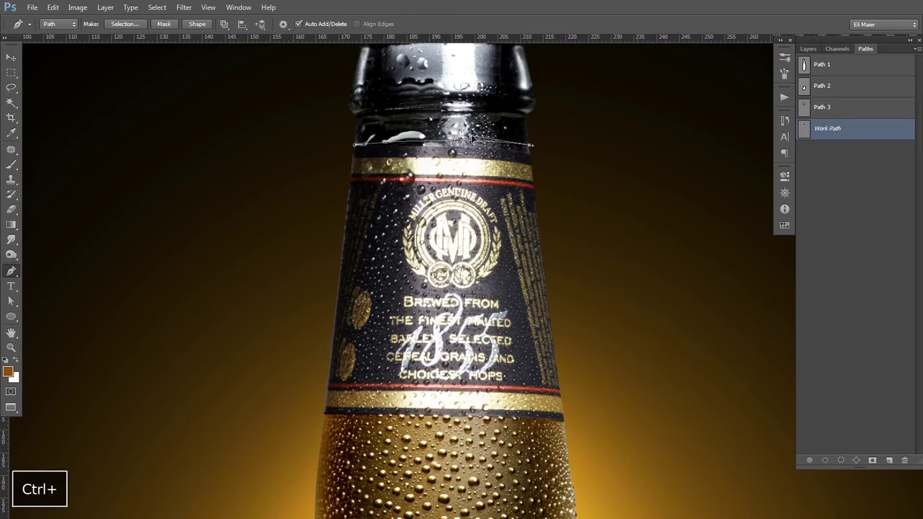
Step: Continue the path outside the neck's right side and curve it along the label's bottom edge to the lower-left corner
{"action": "left_click", "coordinate": [547, 159]}
{"action": "left_click", "coordinate": [579, 381]}
{"action": "key", "text": "space"}
{"action": "left_click_drag", "start_coordinate": [566, 431], "coordinate": [591, 278]}
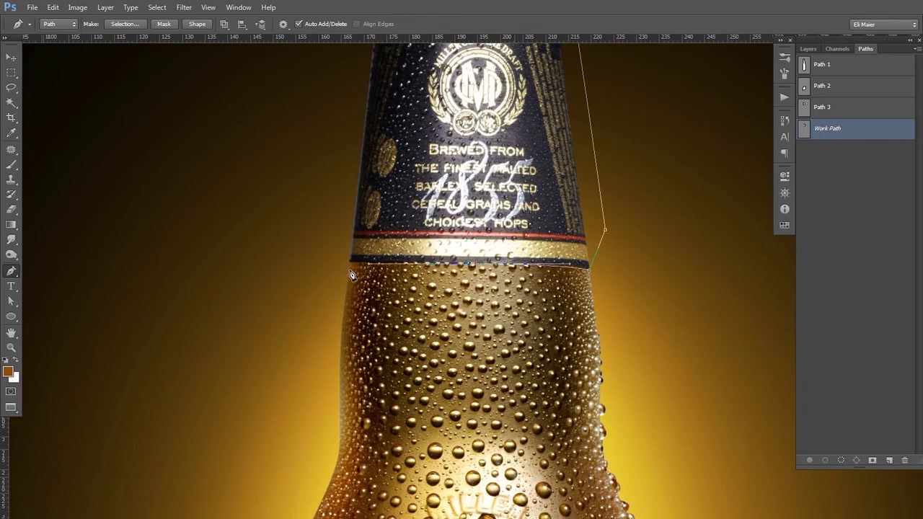
{"action": "key", "text": "ctrl+z"}
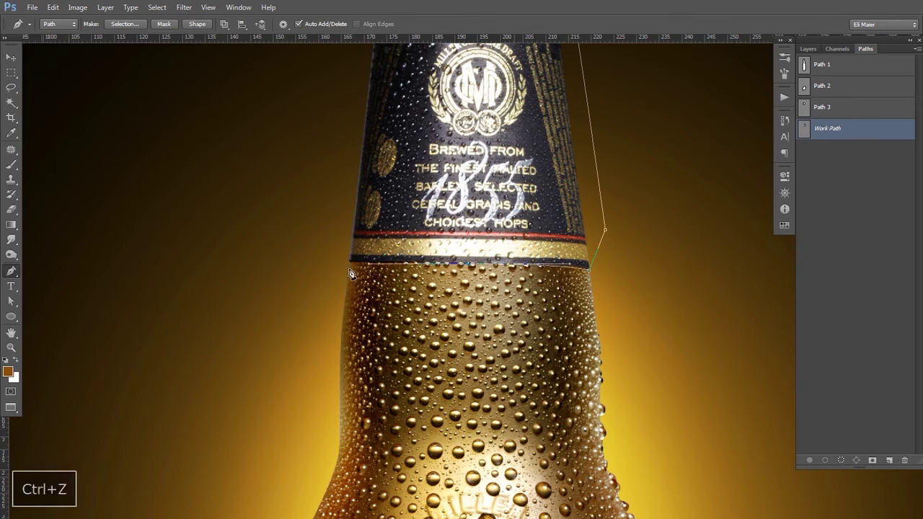
{"action": "key", "text": "ctrl"}
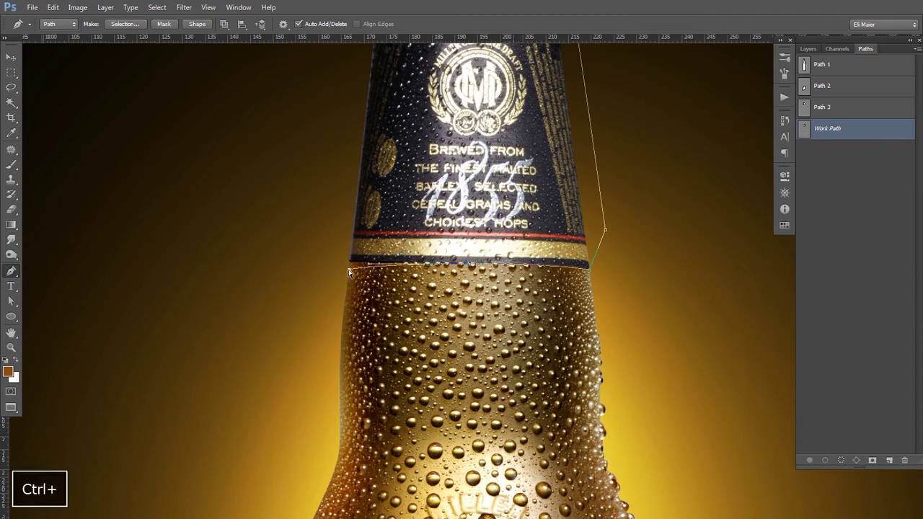
{"action": "key", "text": "space"}
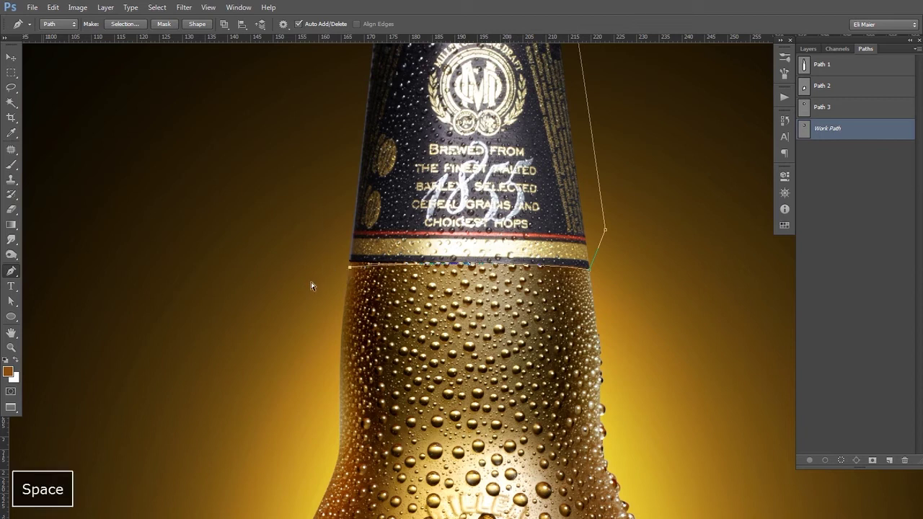
Step: Route the path outside the neck's left side and close it at the label's upper-left starting point
{"action": "left_click_drag", "start_coordinate": [312, 238], "coordinate": [295, 344]}
{"action": "left_click", "coordinate": [292, 339]}
{"action": "left_click", "coordinate": [328, 121]}
{"action": "left_click", "coordinate": [367, 111]}
Step: Save the work path as Path 4 and load it as a selection
{"action": "key", "text": "v"}
{"action": "double_click", "coordinate": [828, 129]}
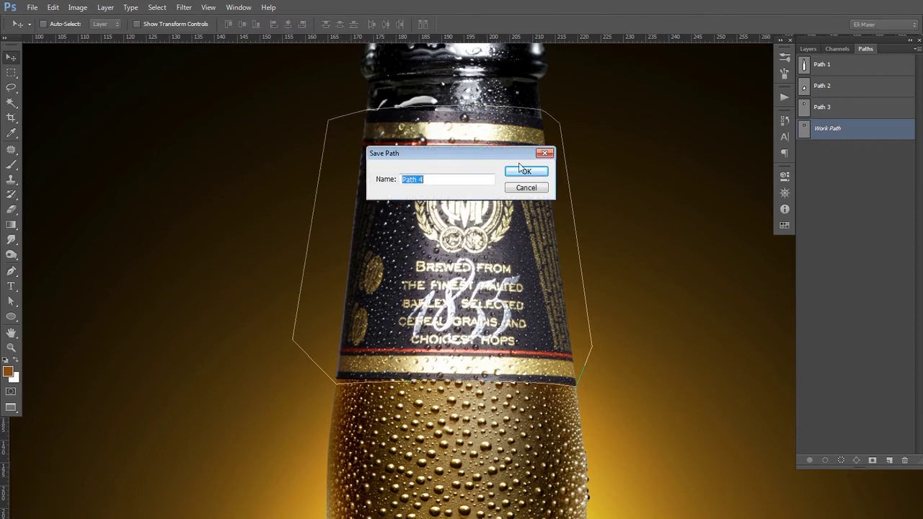
{"action": "left_click", "coordinate": [525, 168]}
{"action": "left_click", "coordinate": [805, 129], "text": "ctrl"}
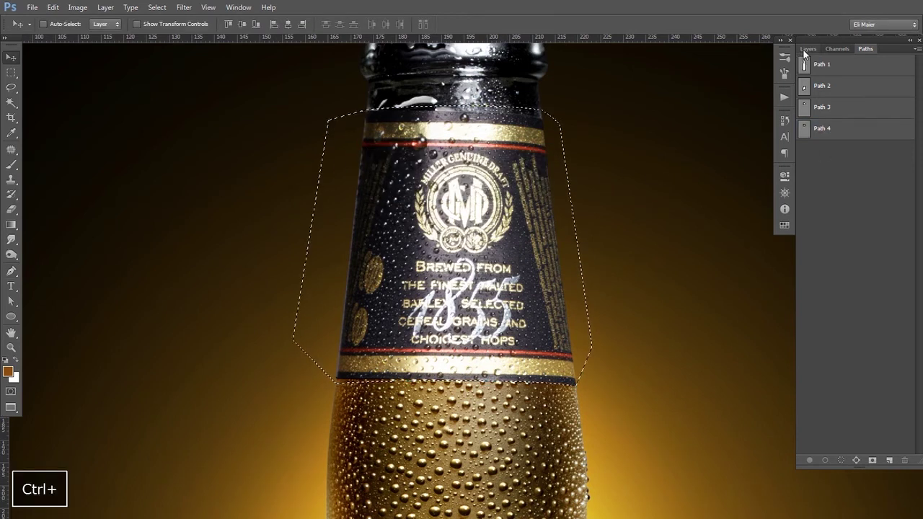
Step: Delete the existing layer mask from Group 2 copy while keeping the neck label selection active
{"action": "left_click", "coordinate": [807, 49]}
{"action": "left_click", "coordinate": [849, 119]}
{"action": "right_click", "coordinate": [849, 120]}
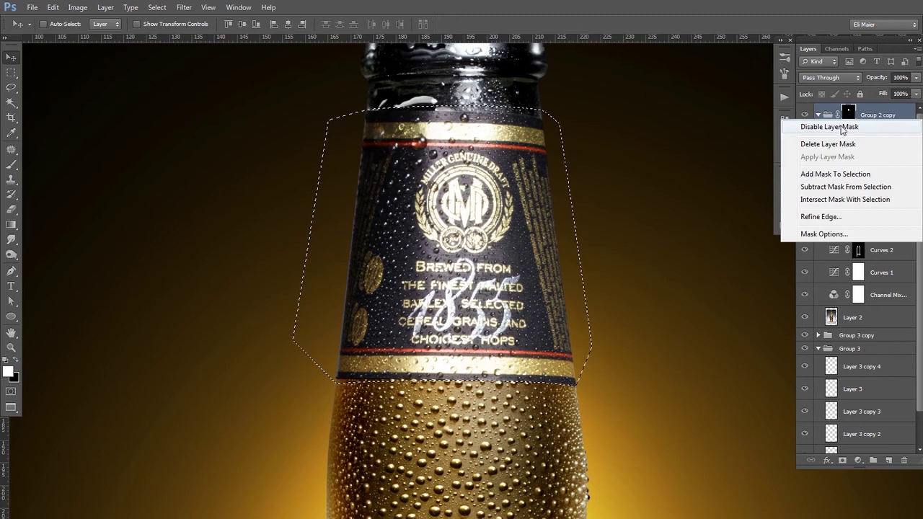
{"action": "left_click", "coordinate": [836, 137]}
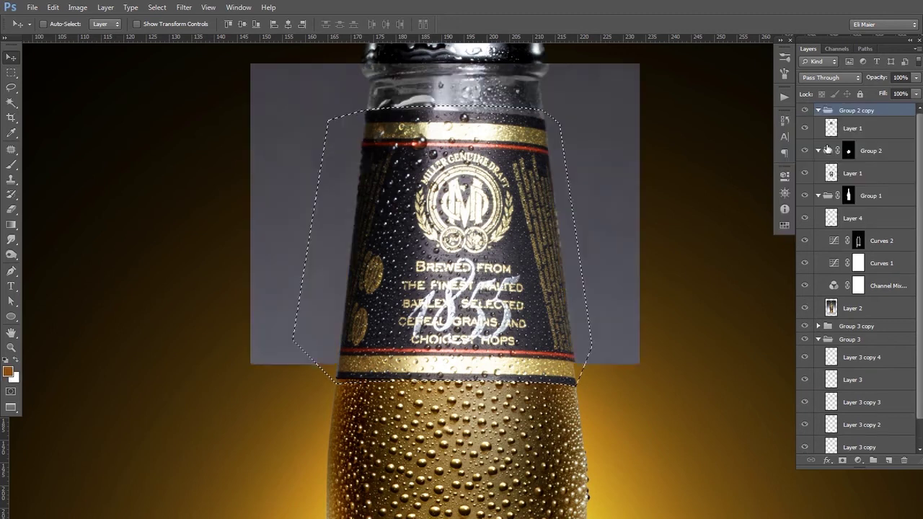
Step: Intersect the neck label selection with Group 1's bottle mask and add the result to Group 2 copy as a layer mask
{"action": "left_click", "coordinate": [842, 460]}
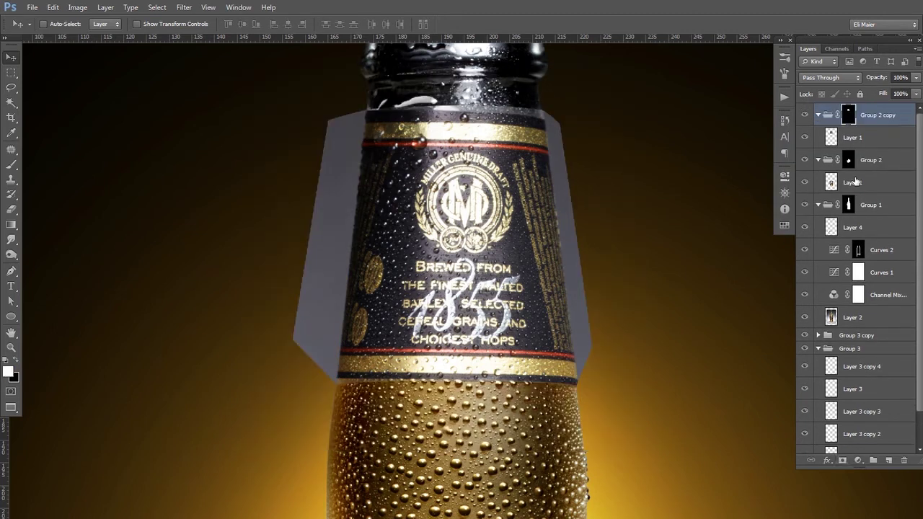
{"action": "key", "text": "ctrl+z"}
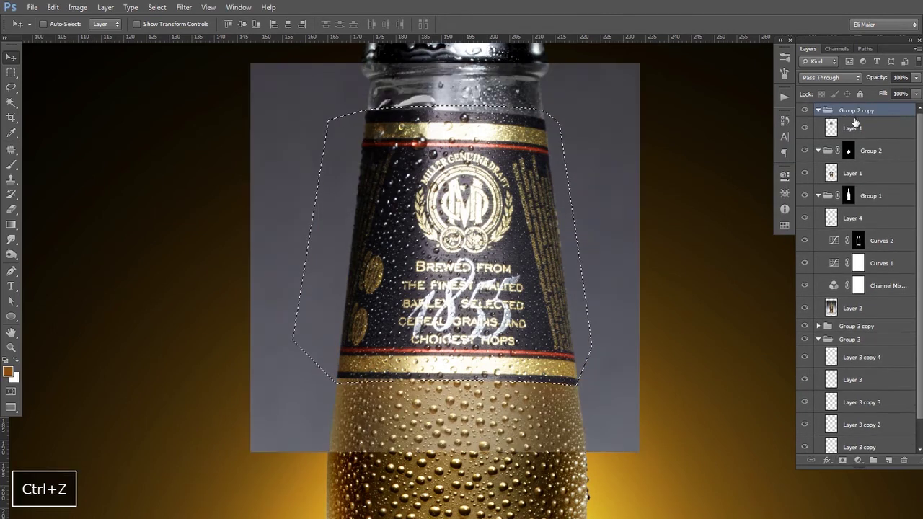
{"action": "left_click", "coordinate": [849, 199], "text": "ctrl+alt+shift"}
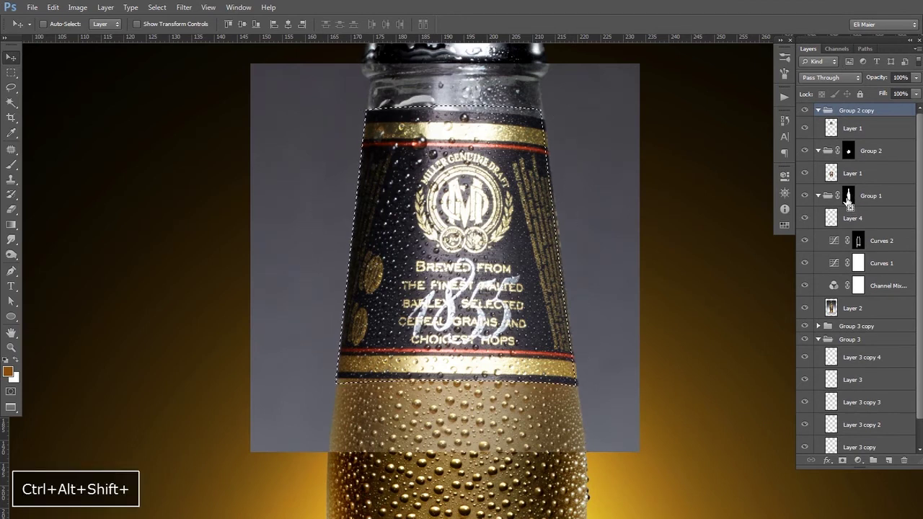
{"action": "left_click", "coordinate": [841, 461]}
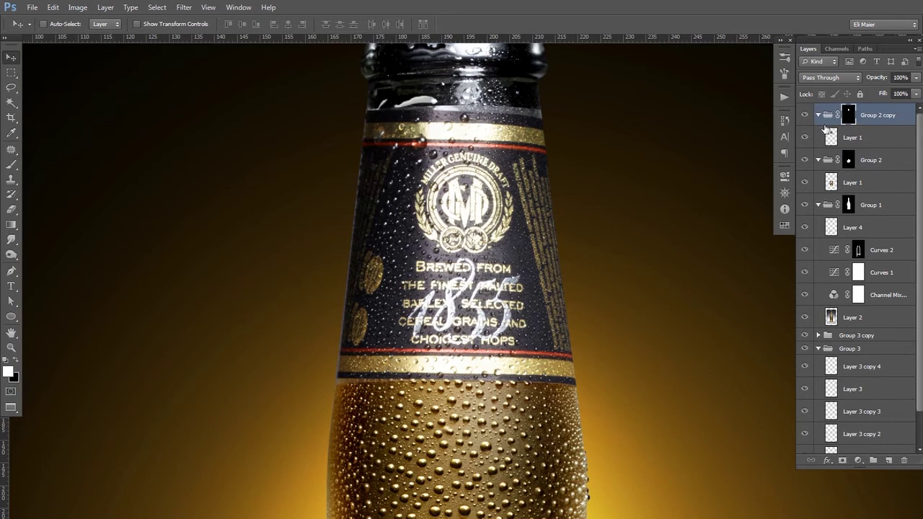
Step: Distort Layer 1 of Group 2 copy with Free Transform, slightly raising its upper-right corner and lowering its lower-left corner
{"action": "left_click", "coordinate": [830, 137]}
{"action": "left_click", "coordinate": [806, 138]}
{"action": "left_click", "coordinate": [806, 139]}
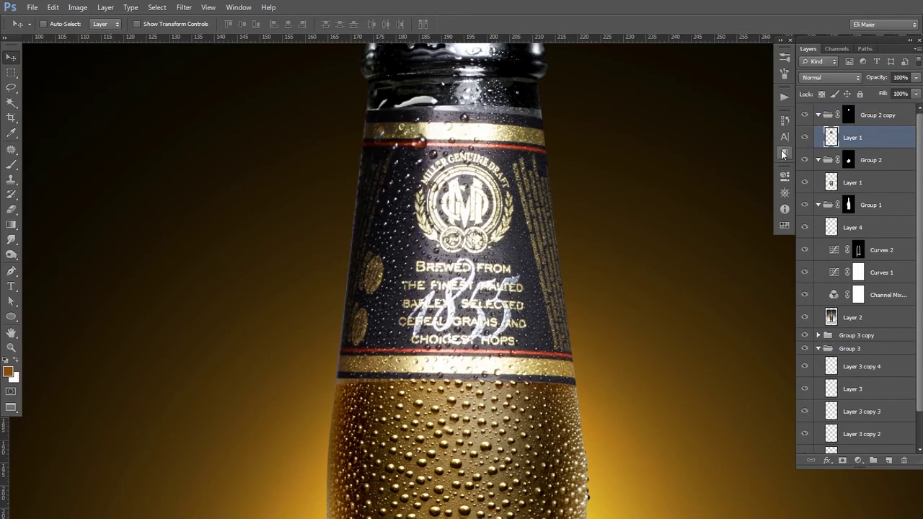
{"action": "key", "text": "ctrl+t"}
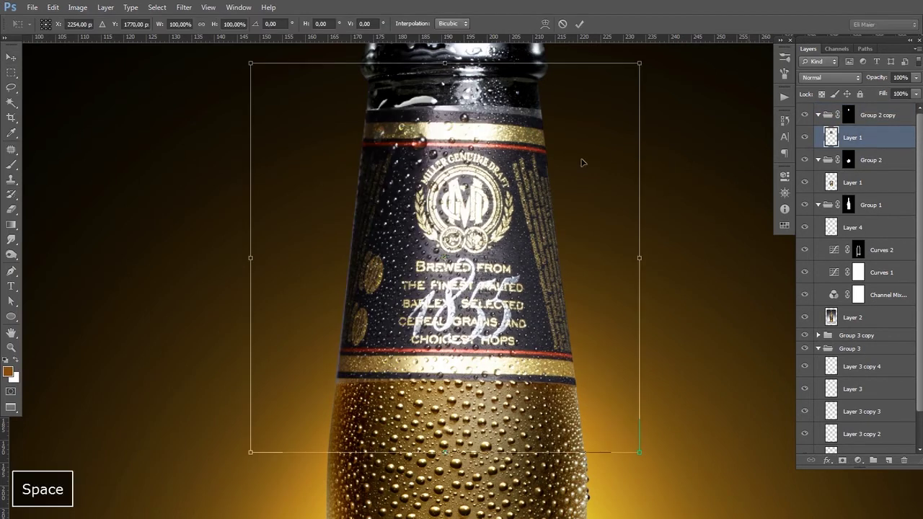
{"action": "left_click_drag", "start_coordinate": [583, 163], "coordinate": [568, 172]}
{"action": "left_click", "coordinate": [519, 189], "text": "ctrl+alt"}
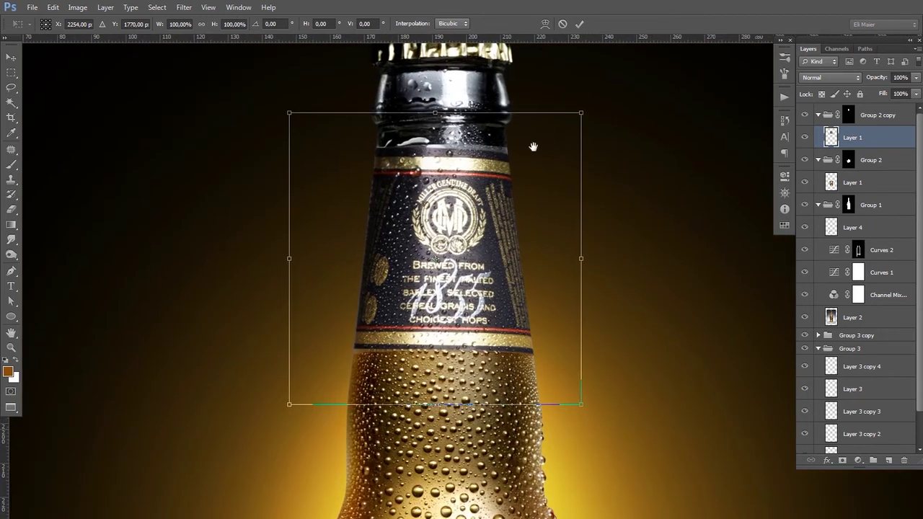
{"action": "left_click_drag", "start_coordinate": [533, 146], "coordinate": [523, 162]}
{"action": "left_click_drag", "start_coordinate": [574, 128], "coordinate": [574, 115]}
{"action": "left_click_drag", "start_coordinate": [280, 422], "coordinate": [282, 426]}
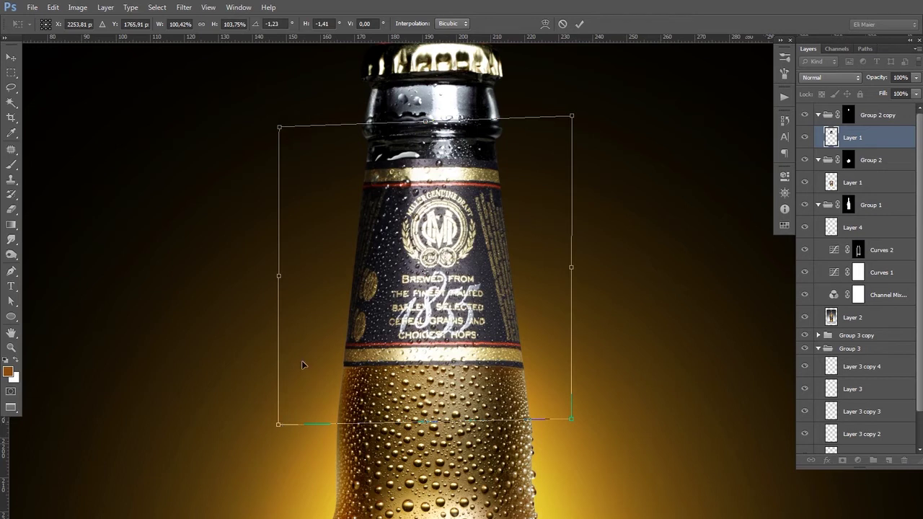
{"action": "key", "text": "Return"}
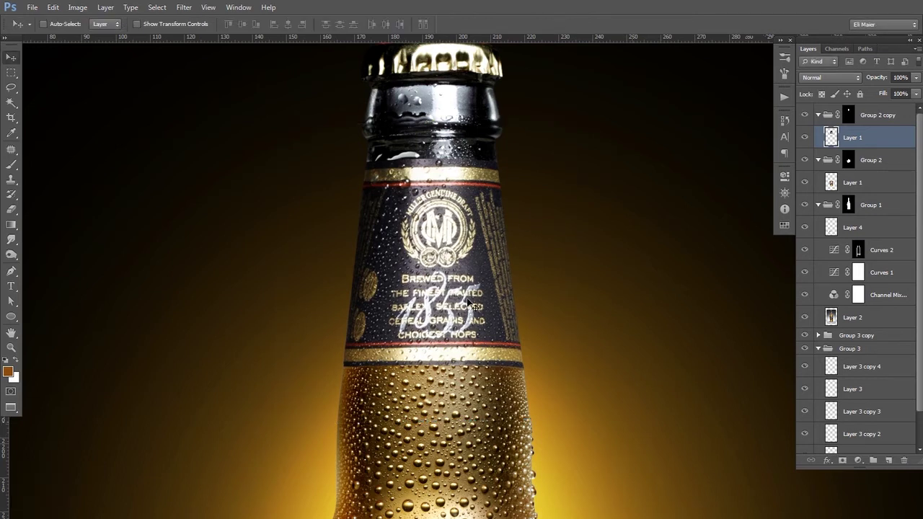
Step: Feather Group 2 copy's layer mask by 0.6 px
{"action": "key", "text": "ctrl+alt+minus"}
{"action": "key", "text": "ctrl+alt+minus"}
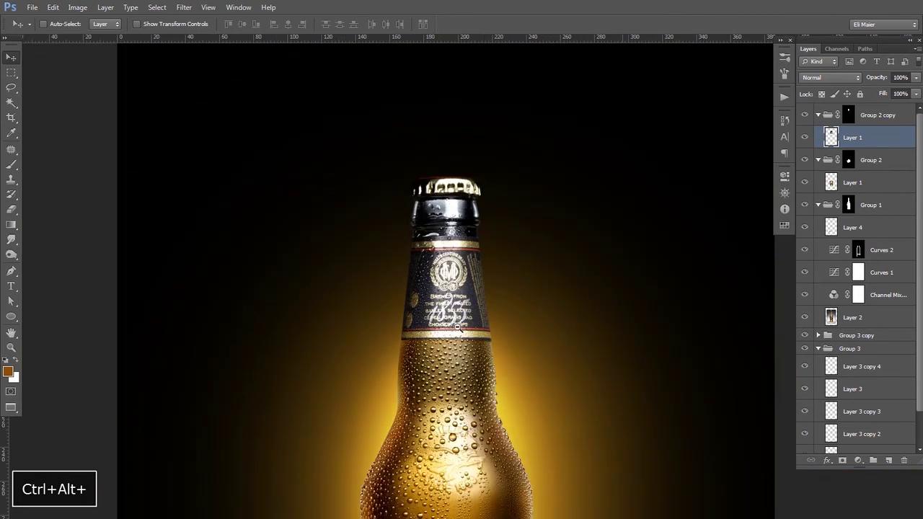
{"action": "double_click", "coordinate": [848, 117]}
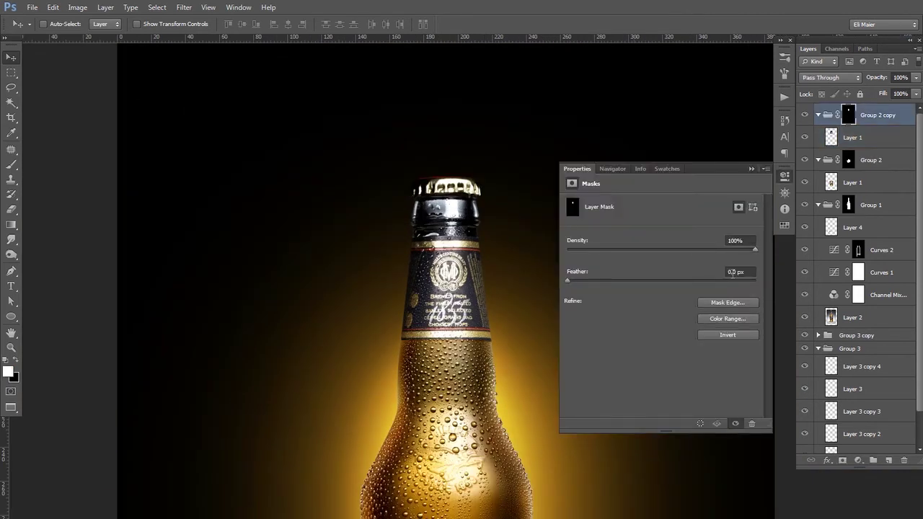
{"action": "left_click", "coordinate": [732, 273]}
{"action": "type", "text": "6"}
{"action": "key", "text": "shift+Tab"}
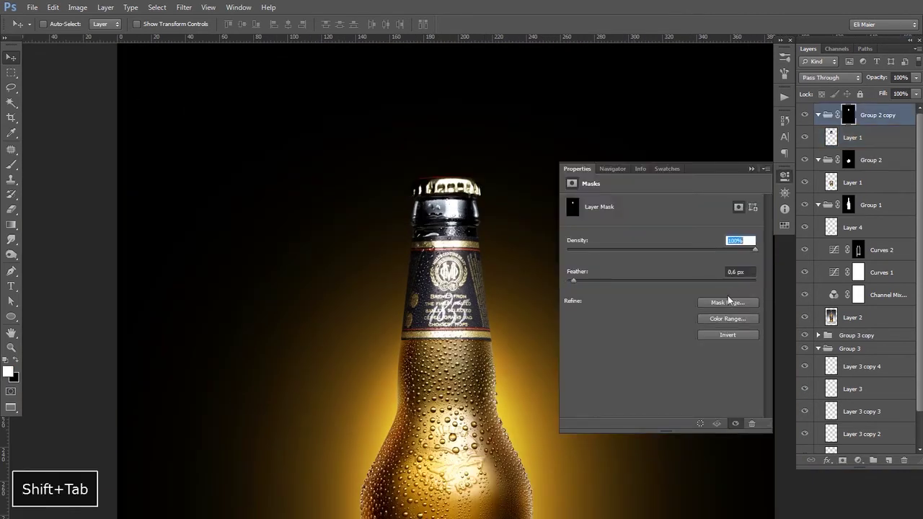
{"action": "left_click", "coordinate": [572, 170]}
Step: Examine how the main label in Group 2's Layer 1 lines up with the bottle by hiding and showing the layer
{"action": "key", "text": "v"}
{"action": "key", "text": "space"}
{"action": "left_click_drag", "start_coordinate": [514, 293], "coordinate": [505, 95]}
{"action": "left_click_drag", "start_coordinate": [487, 252], "coordinate": [507, 103]}
{"action": "left_click", "coordinate": [842, 187]}
{"action": "key", "text": "ctrl+space"}
{"action": "key", "text": "ctrl+plus"}
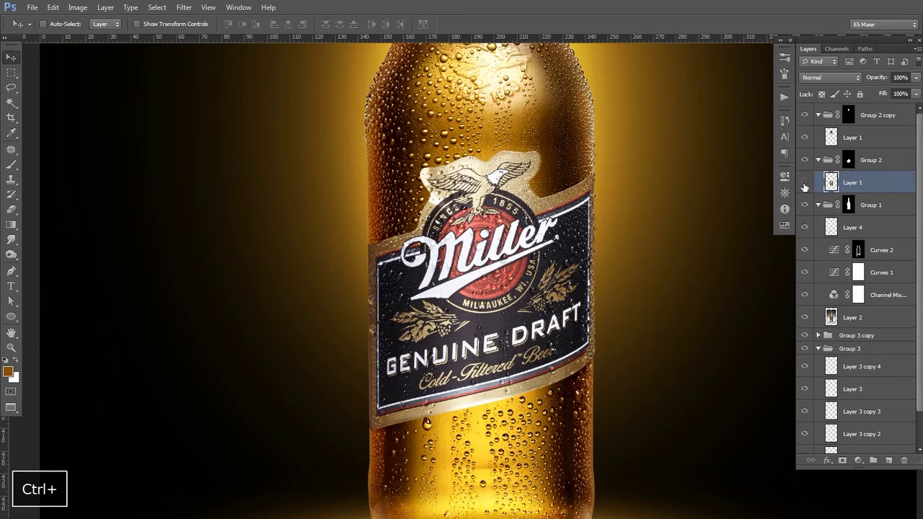
{"action": "left_click", "coordinate": [805, 183]}
{"action": "left_click", "coordinate": [805, 182]}
{"action": "key", "text": "ctrl+plus"}
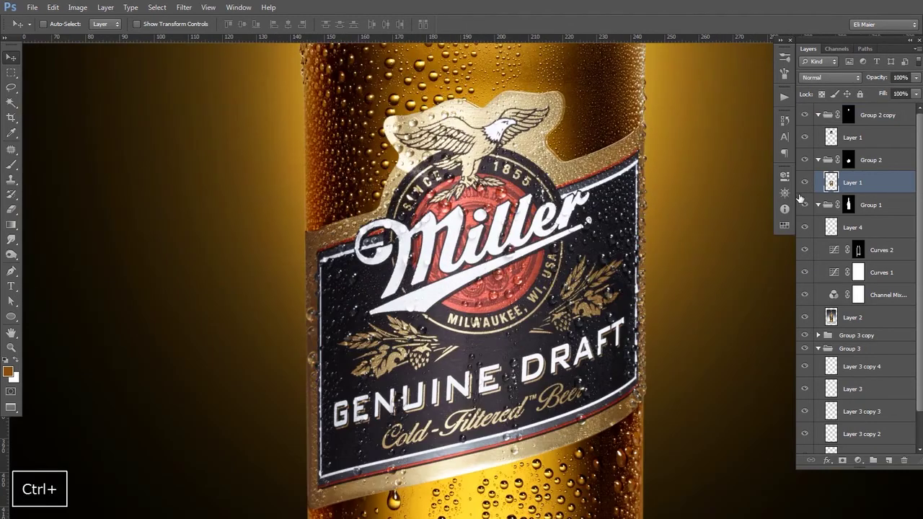
{"action": "left_click", "coordinate": [805, 182]}
{"action": "left_click", "coordinate": [805, 183]}
Step: Distort Group 2's Layer 1 with Free Transform, pulling its corners slightly outward to match the main label on the bottle
{"action": "key", "text": "ctrl+t"}
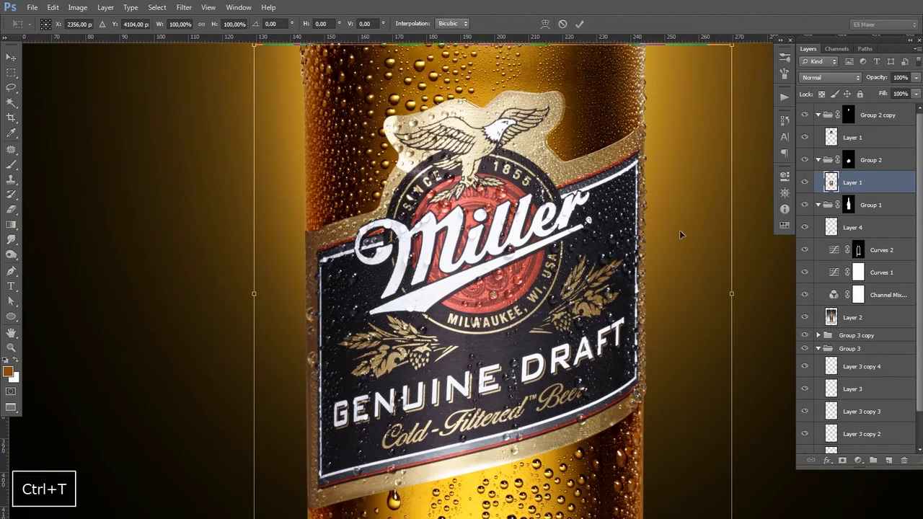
{"action": "left_click_drag", "start_coordinate": [623, 238], "coordinate": [517, 276]}
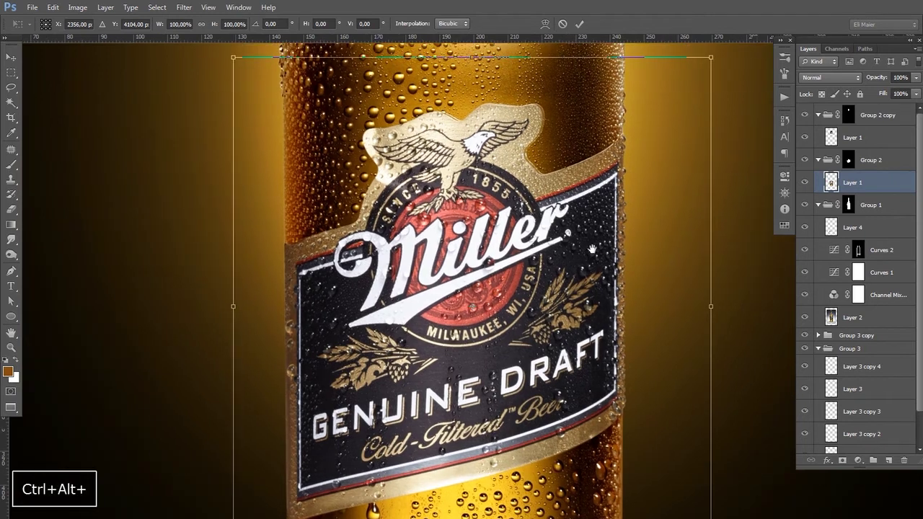
{"action": "key", "text": "ctrl+alt+minus"}
{"action": "key", "text": "ctrl+alt"}
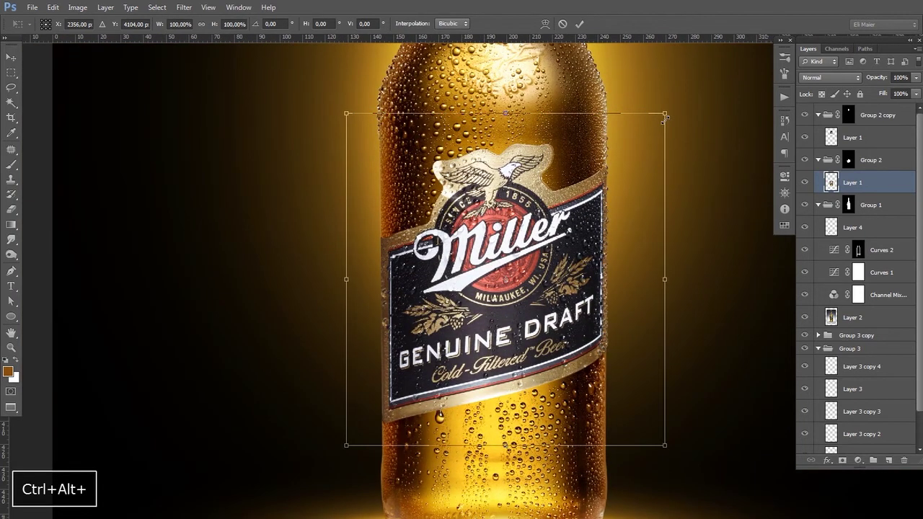
{"action": "left_click_drag", "start_coordinate": [668, 114], "coordinate": [665, 113]}
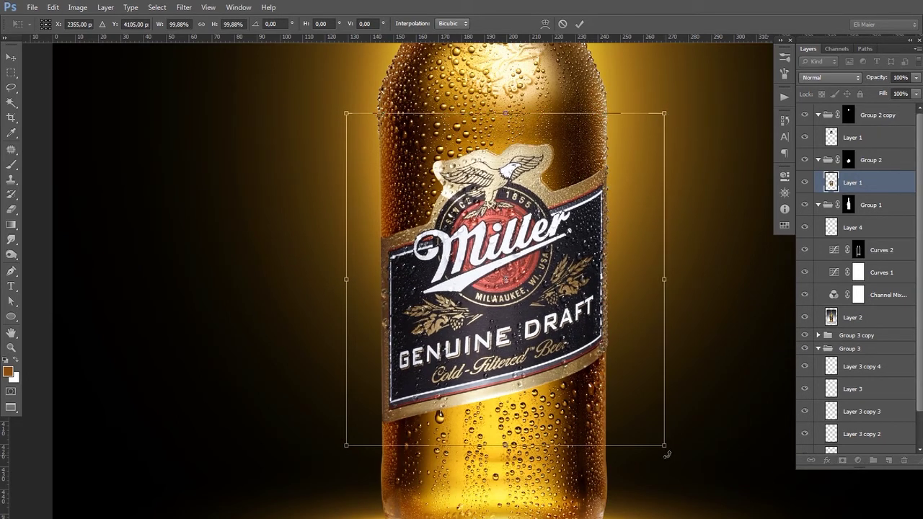
{"action": "left_click_drag", "start_coordinate": [683, 452], "coordinate": [678, 452]}
{"action": "left_click_drag", "start_coordinate": [669, 113], "coordinate": [671, 111]}
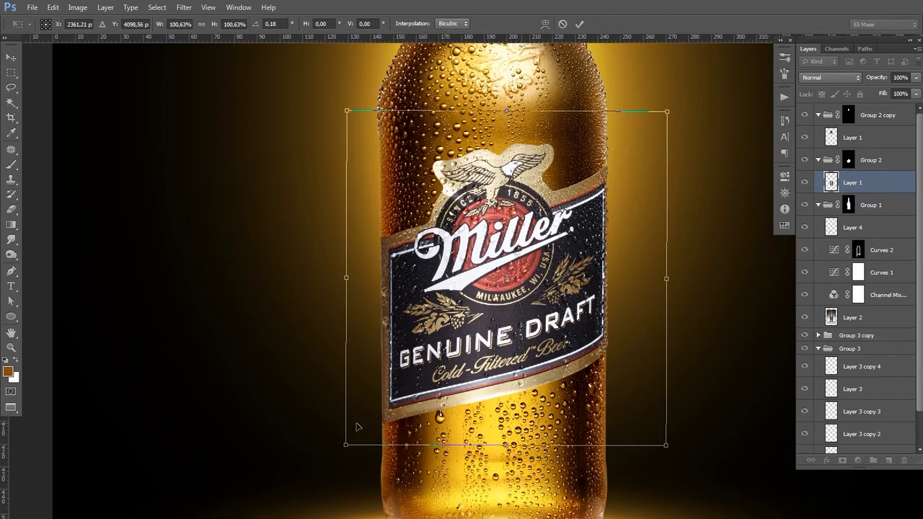
{"action": "key", "text": "space"}
{"action": "mouse_move", "coordinate": [352, 416]}
{"action": "left_mouse_down"}
{"action": "mouse_move", "coordinate": [347, 368]}
{"action": "mouse_move", "coordinate": [349, 403]}
{"action": "left_mouse_up"}
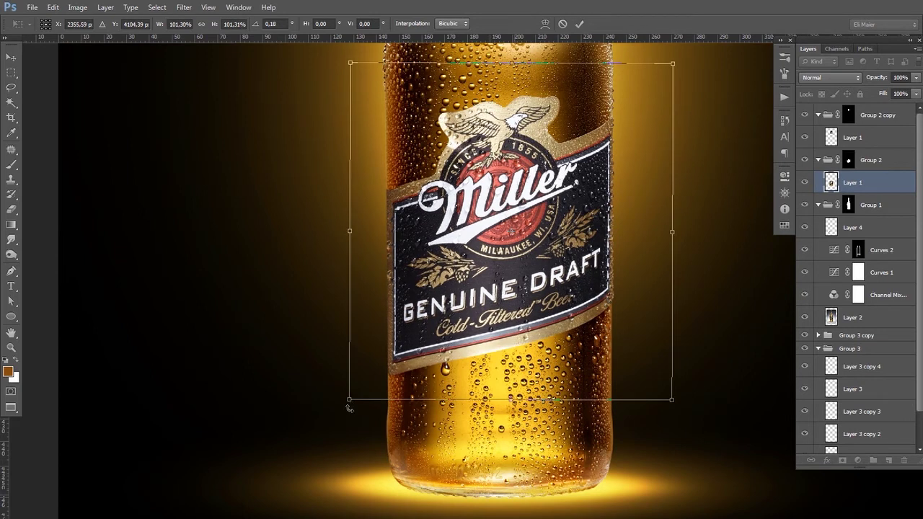
Step: Nudge the main label 3 px down and 3 px right, and apply the transformation
{"action": "key", "text": "Down"}
{"action": "key", "text": "Down"}
{"action": "key", "text": "Down"}
{"action": "key", "text": "Right"}
{"action": "key", "text": "Right"}
{"action": "key", "text": "Right"}
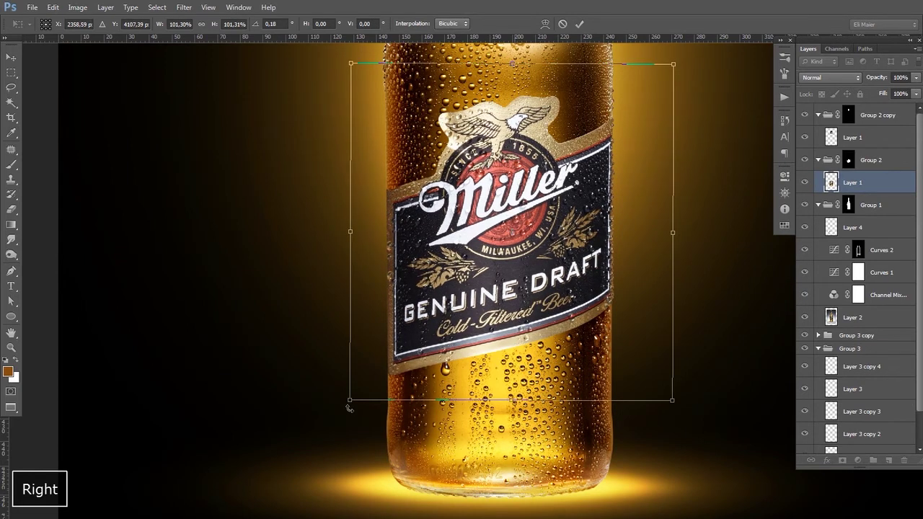
{"action": "key", "text": "Return"}
Step: Add a Curves adjustment layer above Layer 1 inside Group 2
{"action": "key", "text": "space"}
{"action": "left_click", "coordinate": [527, 210], "text": "ctrl+alt"}
{"action": "left_click_drag", "start_coordinate": [521, 106], "coordinate": [474, 306]}
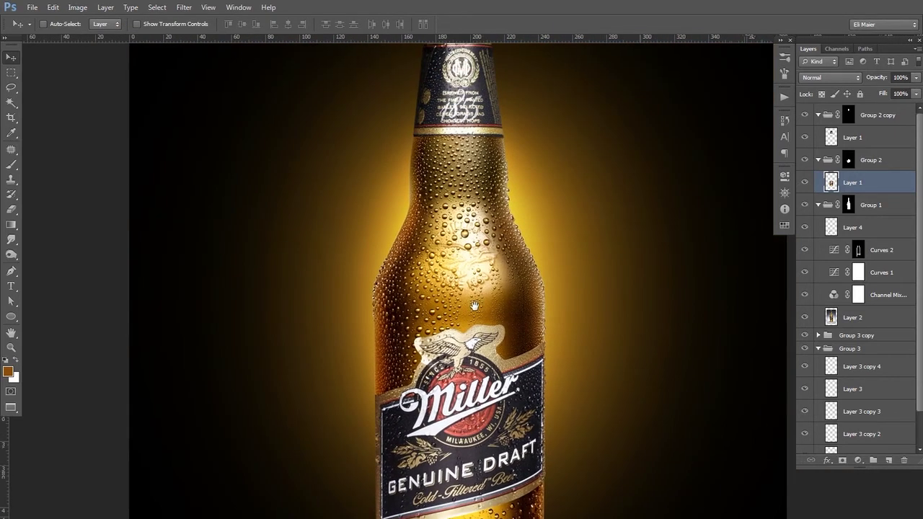
{"action": "left_click", "coordinate": [475, 306], "text": "ctrl+alt"}
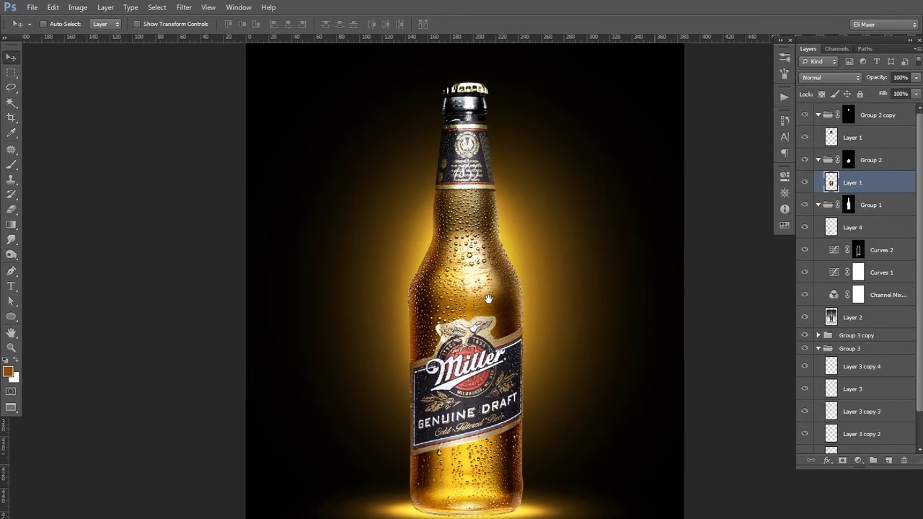
{"action": "left_click", "coordinate": [858, 460]}
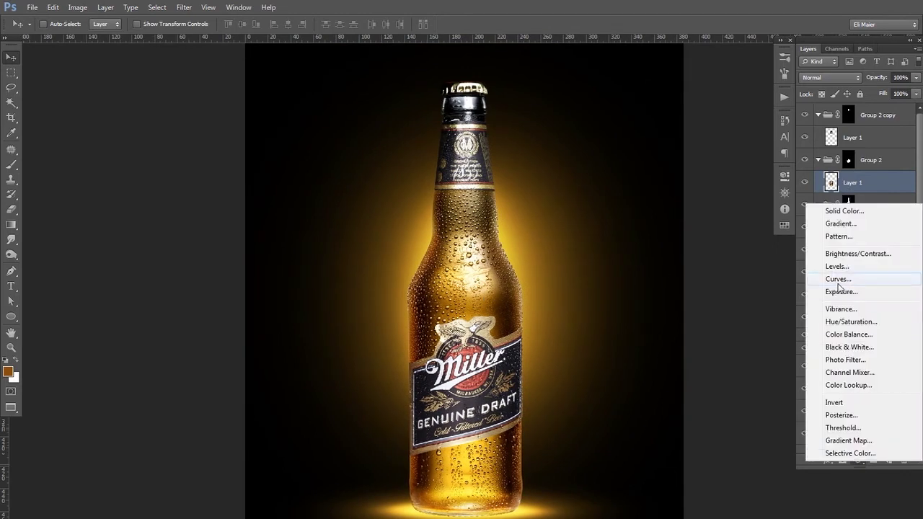
{"action": "left_click", "coordinate": [839, 280]}
{"action": "left_click_drag", "start_coordinate": [475, 312], "coordinate": [425, 265]}
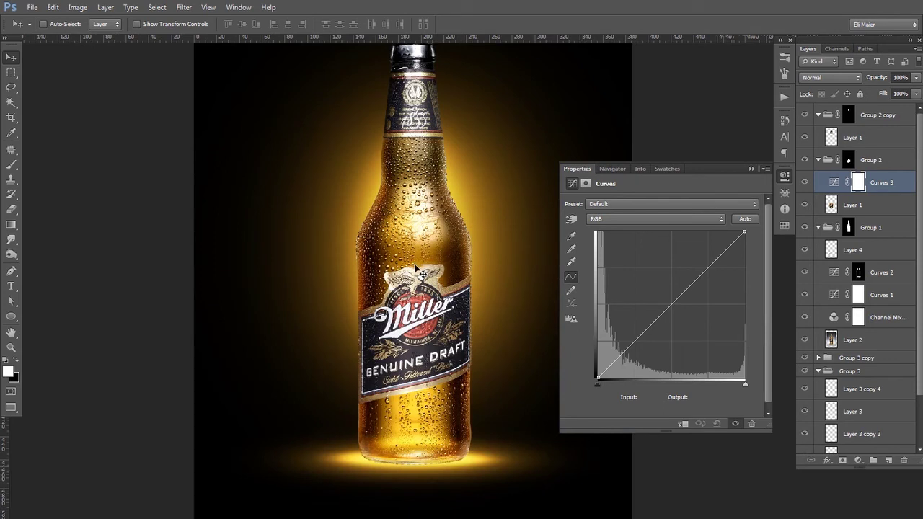
{"action": "left_click", "coordinate": [581, 175]}
Step: Set Group 2's blending mode to Normal so its adjustment affects only the main label
{"action": "left_click", "coordinate": [872, 159]}
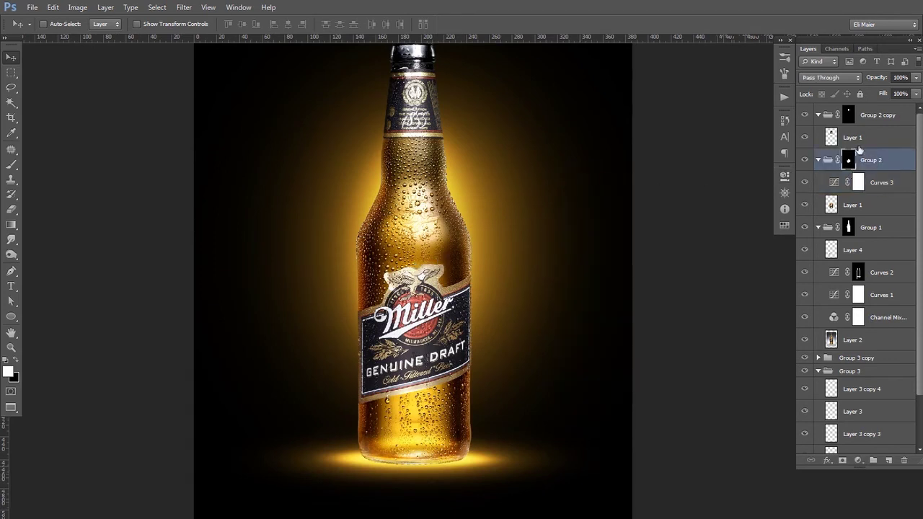
{"action": "left_click", "coordinate": [829, 77]}
{"action": "left_click", "coordinate": [811, 108]}
{"action": "left_click_drag", "start_coordinate": [520, 200], "coordinate": [538, 212]}
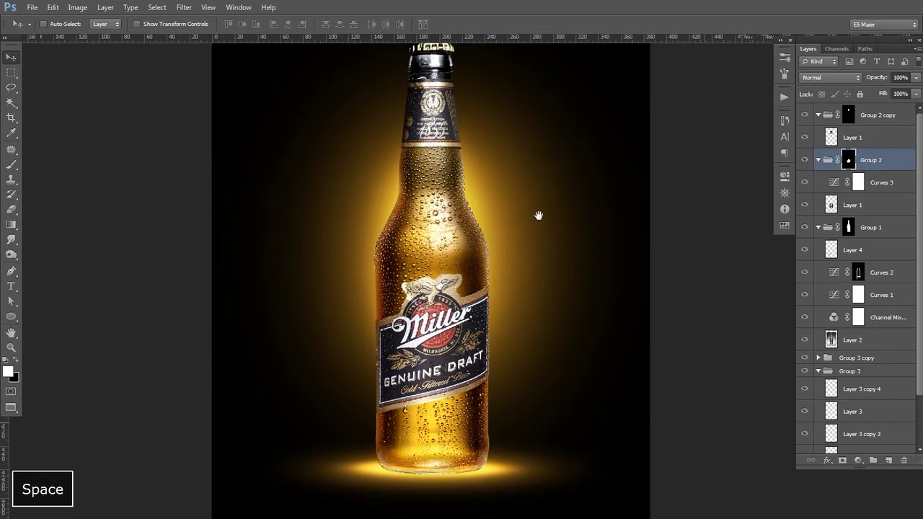
Step: Increase the main label's contrast in Curves 3 by moving the black point inward and setting a midtone point at input 140, output 128
{"action": "left_click", "coordinate": [831, 205]}
{"action": "double_click", "coordinate": [834, 184]}
{"action": "left_click_drag", "start_coordinate": [507, 316], "coordinate": [486, 309]}
{"action": "left_click_drag", "start_coordinate": [598, 375], "coordinate": [626, 393]}
{"action": "left_click_drag", "start_coordinate": [685, 306], "coordinate": [675, 304]}
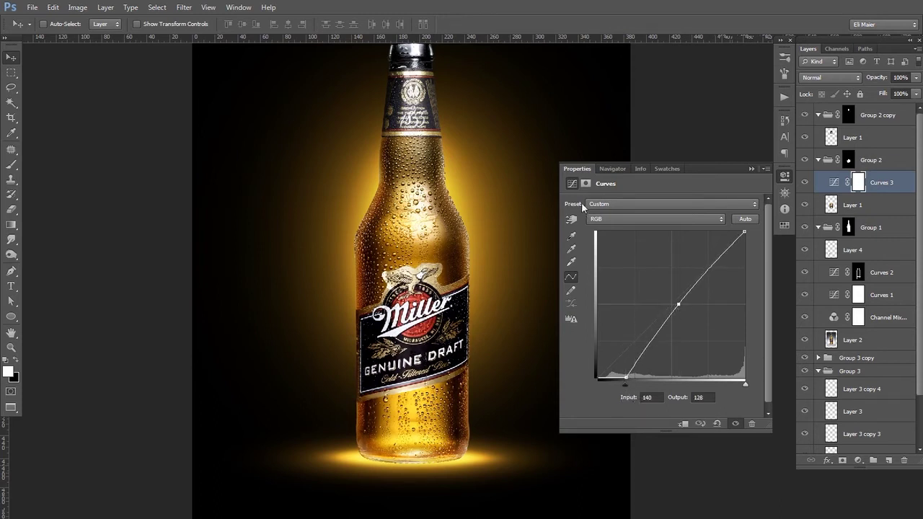
{"action": "left_click", "coordinate": [581, 173]}
{"action": "key", "text": "space"}
{"action": "left_click_drag", "start_coordinate": [455, 184], "coordinate": [465, 245]}
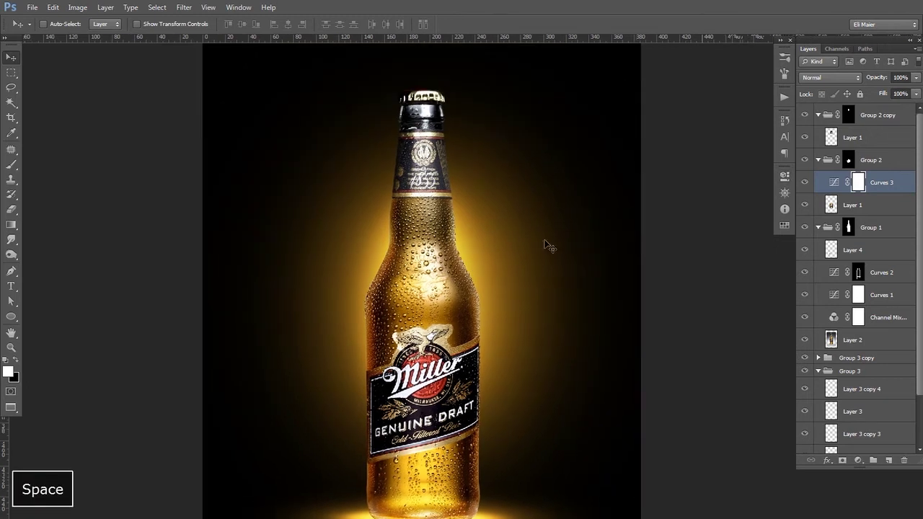
Step: Duplicate Curves 3 and place the copy above Layer 1 in Group 2 copy, with that group's blending mode set to Normal
{"action": "key", "text": "ctrl+j"}
{"action": "left_click", "coordinate": [834, 119]}
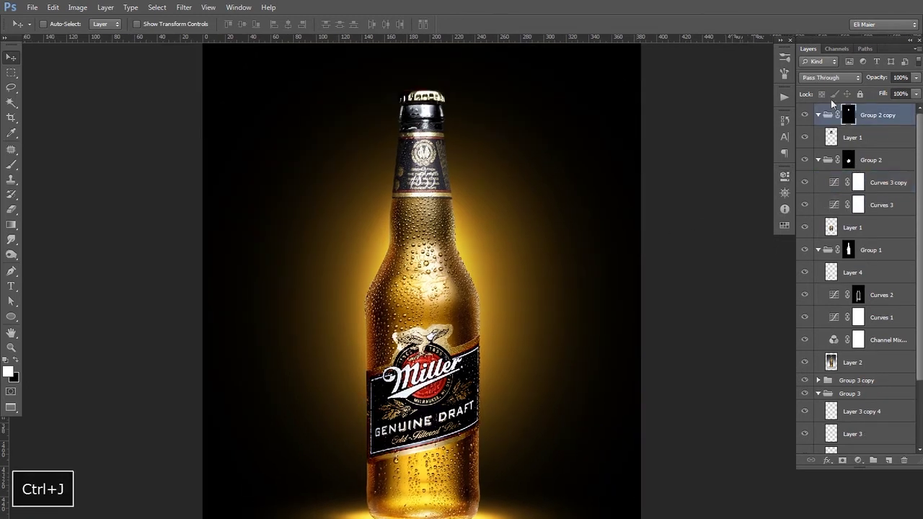
{"action": "left_click", "coordinate": [829, 77]}
{"action": "left_click", "coordinate": [819, 109]}
{"action": "left_click_drag", "start_coordinate": [839, 186], "coordinate": [836, 138]}
Step: Compare the neck label with and without Curves 3 copy, and reduce the adjustment's fill to 48%
{"action": "left_click", "coordinate": [805, 138]}
{"action": "left_click", "coordinate": [805, 138]}
{"action": "left_click_drag", "start_coordinate": [916, 94], "coordinate": [892, 109]}
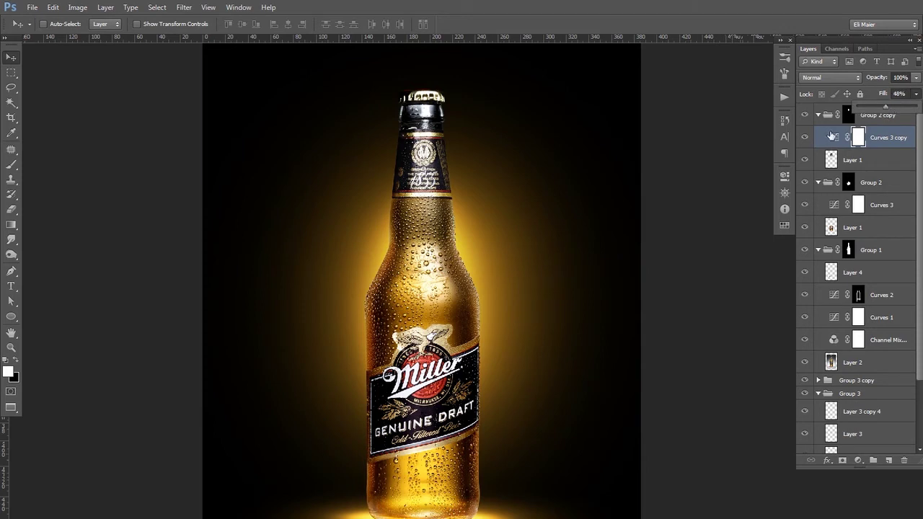
{"action": "key", "text": "space"}
{"action": "left_click_drag", "start_coordinate": [489, 206], "coordinate": [522, 169]}
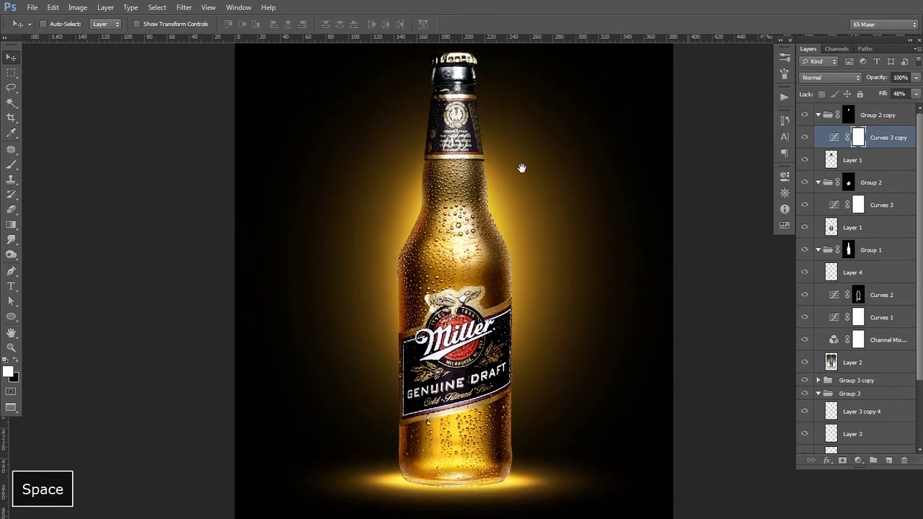
Step: Add a darkening Curves layer above Curves 3 in Group 2, lowering the white point and setting a midtone point at input 156, output 75
{"action": "key", "text": "ctrl+alt"}
{"action": "left_click", "coordinate": [486, 261], "text": "ctrl+alt"}
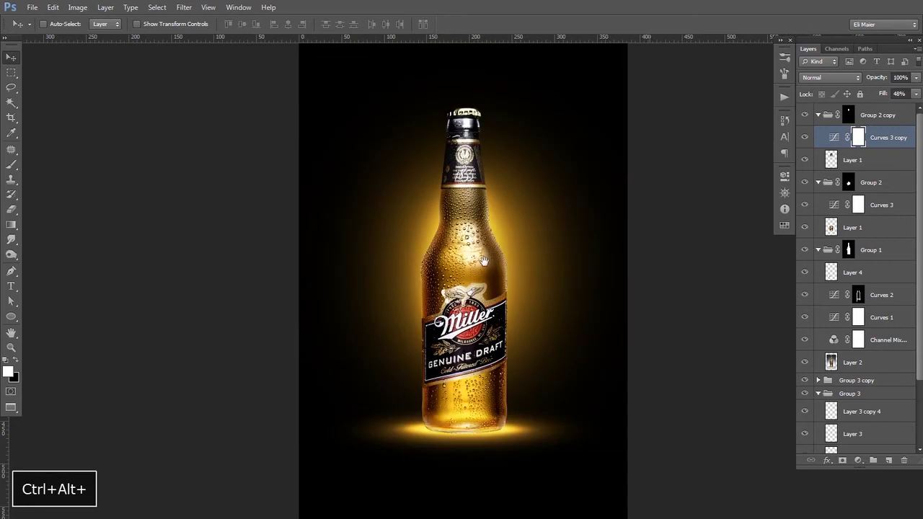
{"action": "left_click", "coordinate": [483, 295], "text": "ctrl"}
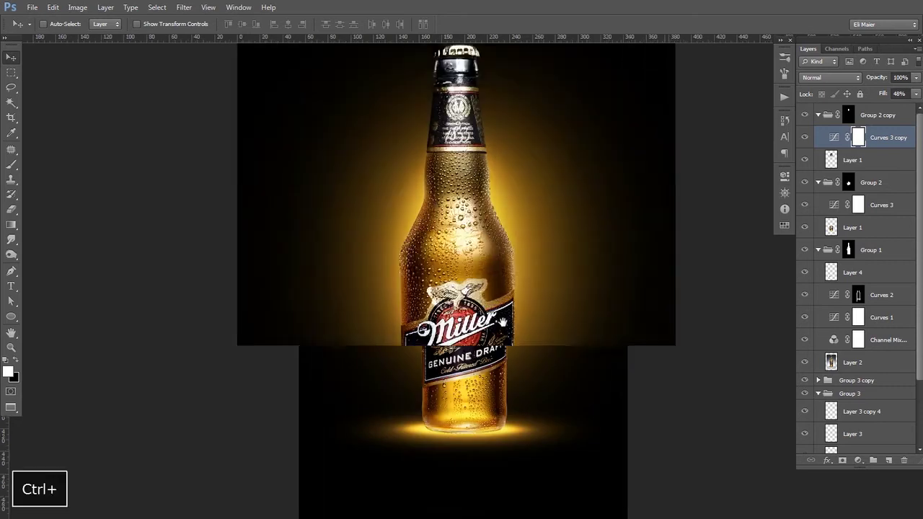
{"action": "left_click", "coordinate": [881, 205]}
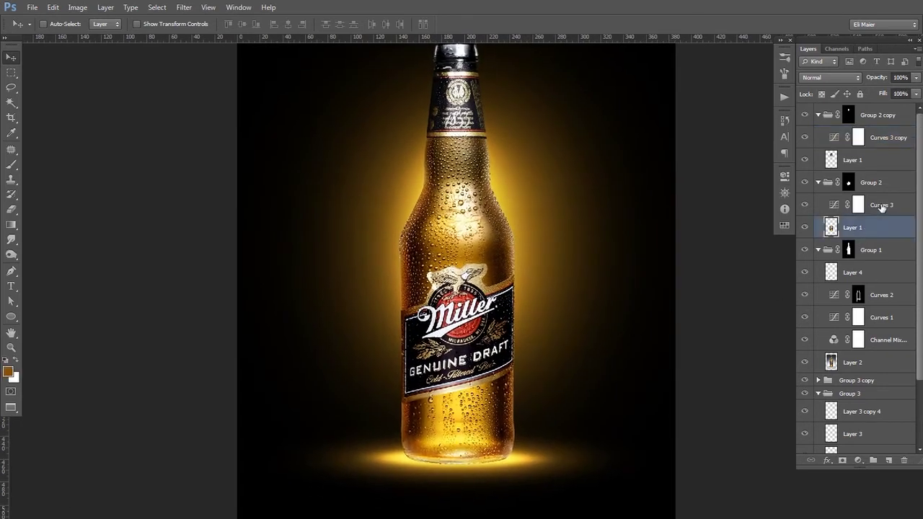
{"action": "left_click", "coordinate": [858, 460]}
{"action": "left_click", "coordinate": [837, 278]}
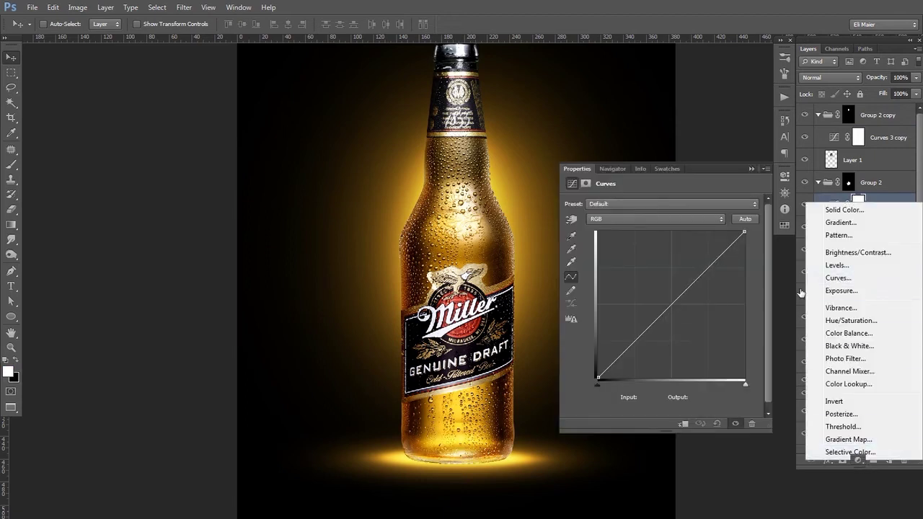
{"action": "left_click_drag", "start_coordinate": [744, 232], "coordinate": [750, 256]}
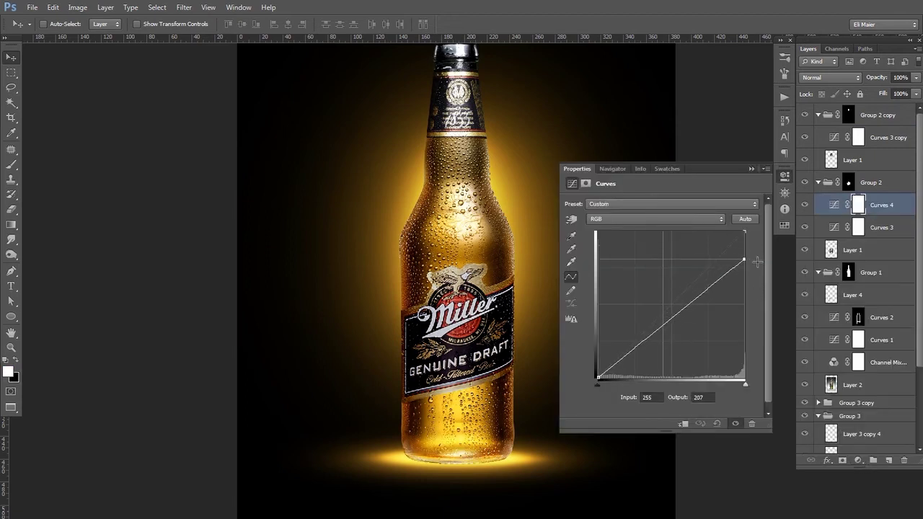
{"action": "left_click_drag", "start_coordinate": [678, 325], "coordinate": [683, 330]}
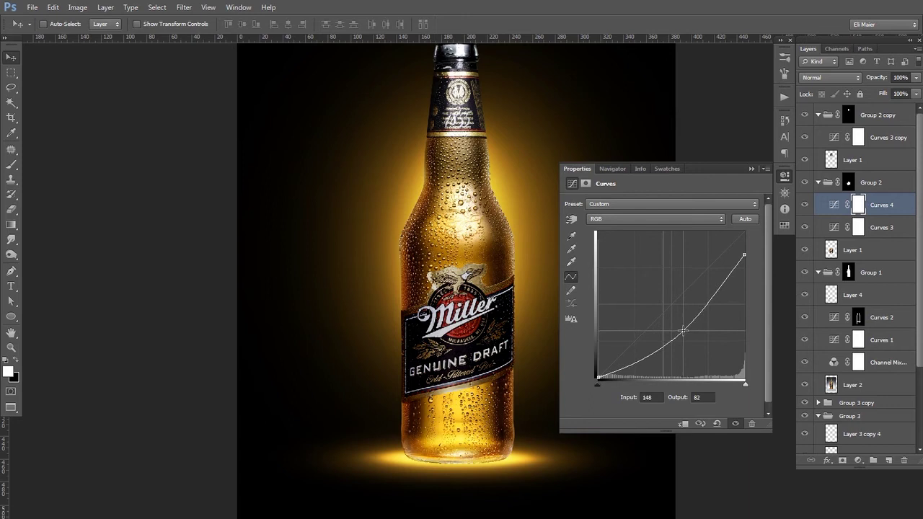
{"action": "left_click_drag", "start_coordinate": [745, 255], "coordinate": [745, 275]}
{"action": "left_click_drag", "start_coordinate": [684, 331], "coordinate": [688, 336]}
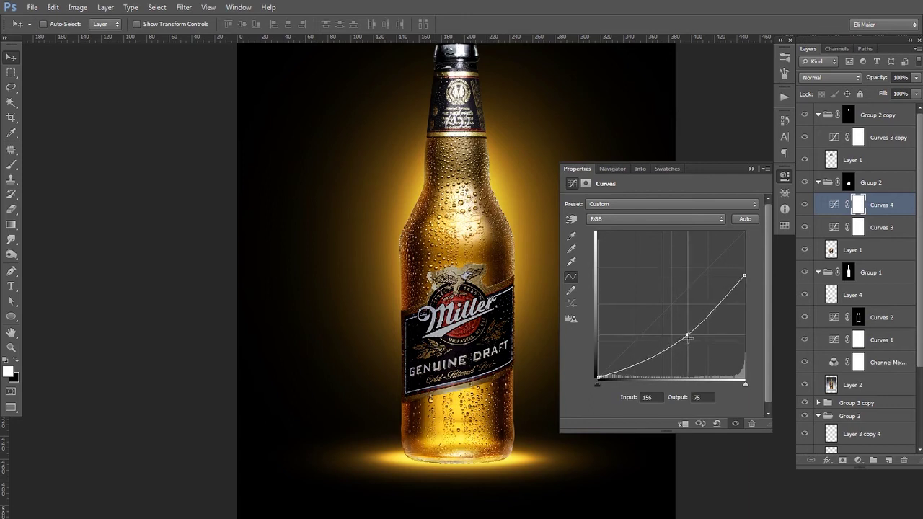
{"action": "left_click", "coordinate": [577, 169]}
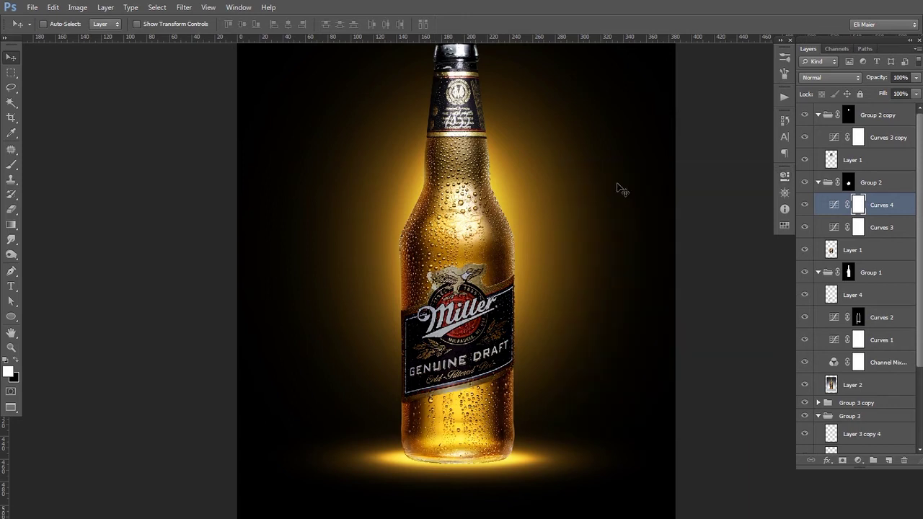
Step: Fill the Curves 4 mask with black and use the Eraser to reveal the darkening along the main label's right edge
{"action": "key", "text": "alt+BackSpace"}
{"action": "key", "text": "ctrl+BackSpace"}
{"action": "key", "text": "e"}
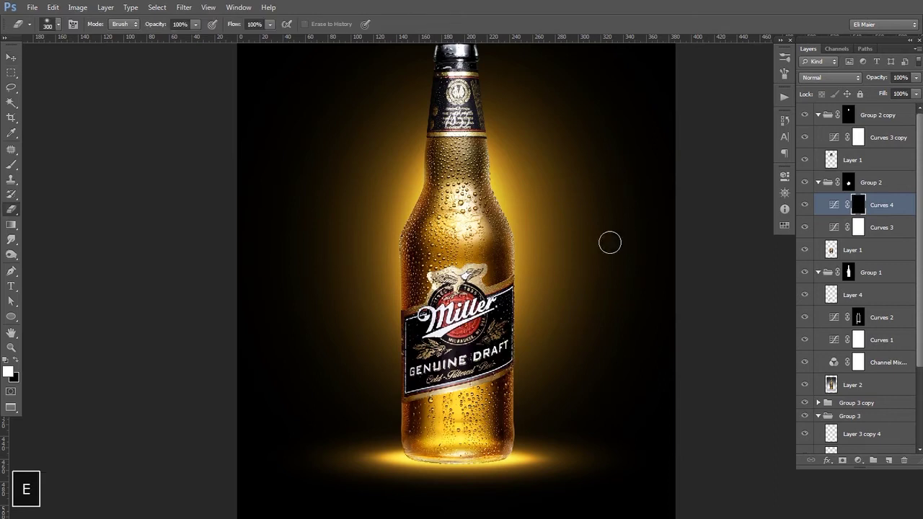
{"action": "key", "text": "bracketright"}
{"action": "key", "text": "bracketright"}
{"action": "key", "text": "x"}
{"action": "left_click_drag", "start_coordinate": [521, 272], "coordinate": [519, 422]}
{"action": "left_click_drag", "start_coordinate": [525, 266], "coordinate": [524, 394]}
{"action": "key", "text": "ctrl+z"}
Step: Enlarge the Eraser to 1100 px and reveal the Curves 4 darkening along the main label's left edge
{"action": "key", "text": "bracketright"}
{"action": "key", "text": "bracketright"}
{"action": "key", "text": "bracketright"}
{"action": "key", "text": "bracketright"}
{"action": "key", "text": "bracketright"}
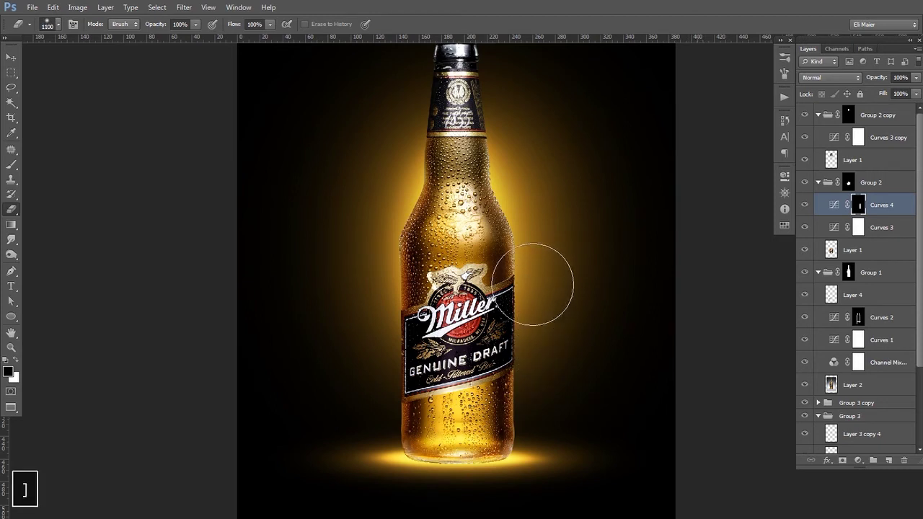
{"action": "left_click_drag", "start_coordinate": [391, 281], "coordinate": [382, 407]}
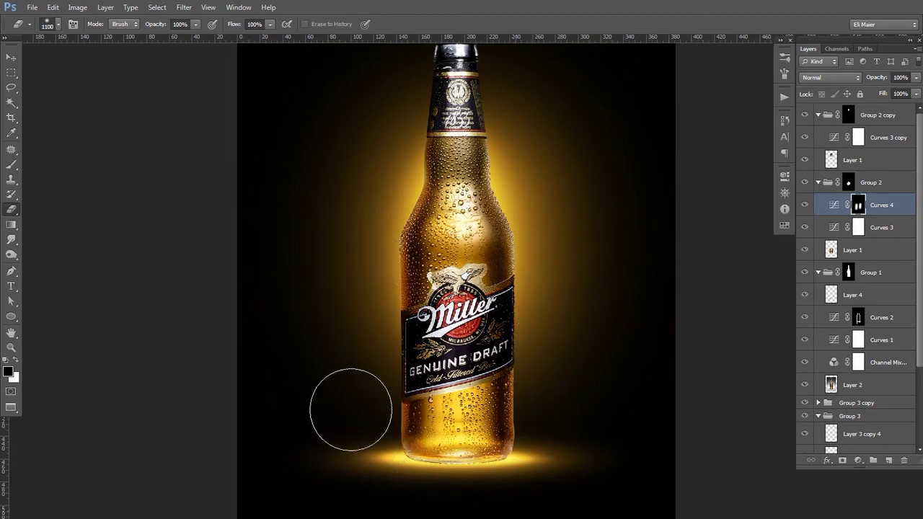
{"action": "key", "text": "space"}
{"action": "left_click_drag", "start_coordinate": [363, 275], "coordinate": [350, 346]}
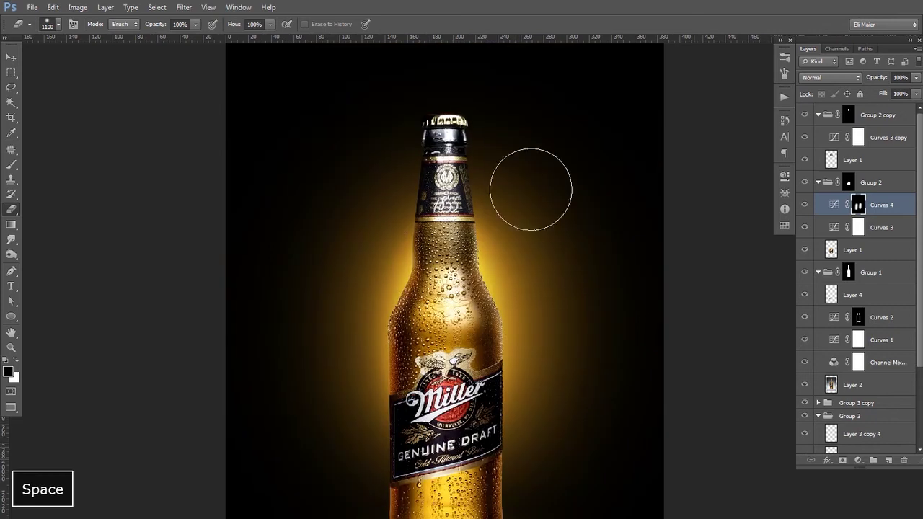
Step: Duplicate Curves 4 into Group 2 copy, above Curves 3 copy, and fill the duplicate's mask with black
{"action": "key", "text": "bracketleft"}
{"action": "key", "text": "bracketleft"}
{"action": "key", "text": "bracketleft"}
{"action": "key", "text": "bracketleft"}
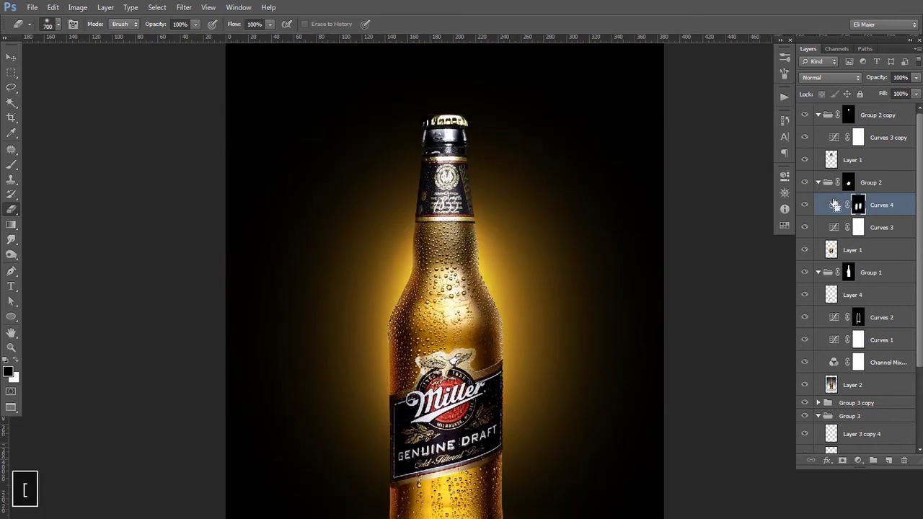
{"action": "key", "text": "ctrl+j"}
{"action": "left_click_drag", "start_coordinate": [834, 204], "coordinate": [875, 143]}
{"action": "key", "text": "v"}
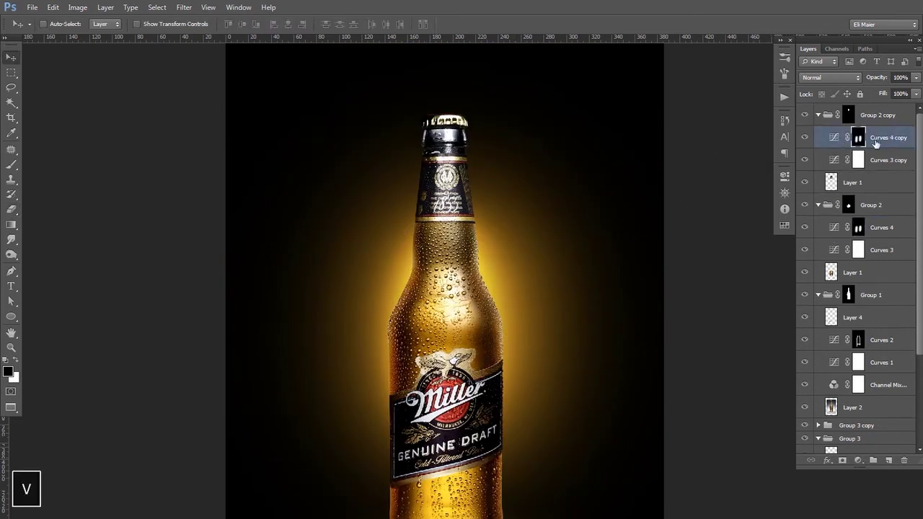
{"action": "key", "text": "alt+BackSpace"}
{"action": "key", "text": "e"}
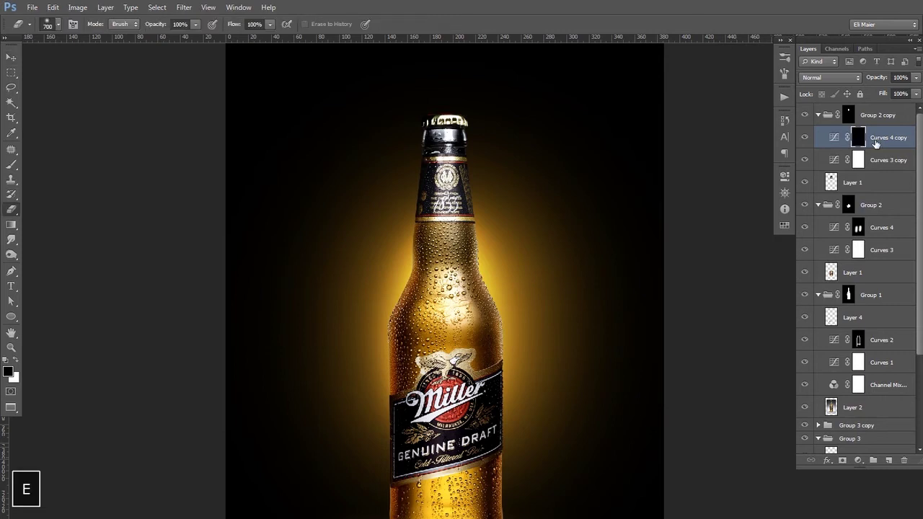
Step: Reveal the Curves 4 copy darkening along the neck label's side edges with the Eraser, using sizes from 300 to 600 px
{"action": "key", "text": "bracketleft"}
{"action": "key", "text": "bracketleft"}
{"action": "key", "text": "bracketleft"}
{"action": "key", "text": "bracketleft"}
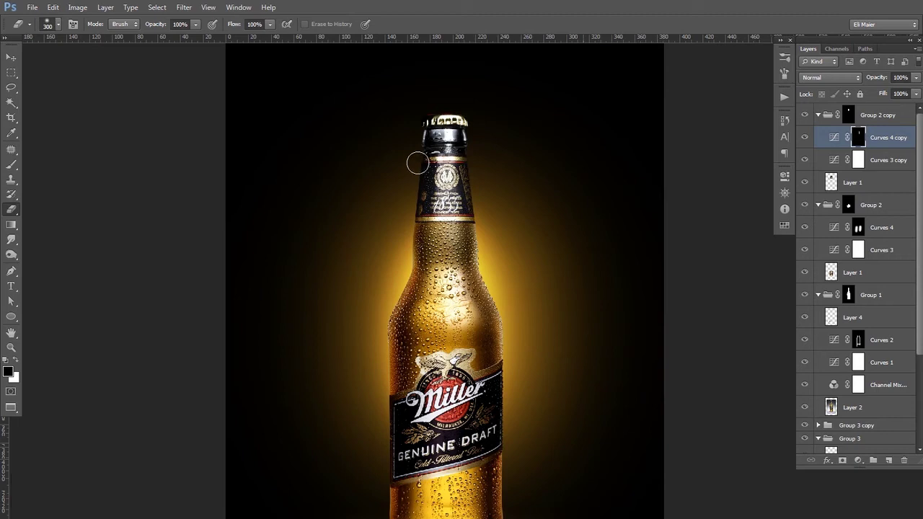
{"action": "key", "text": "ctrl+z"}
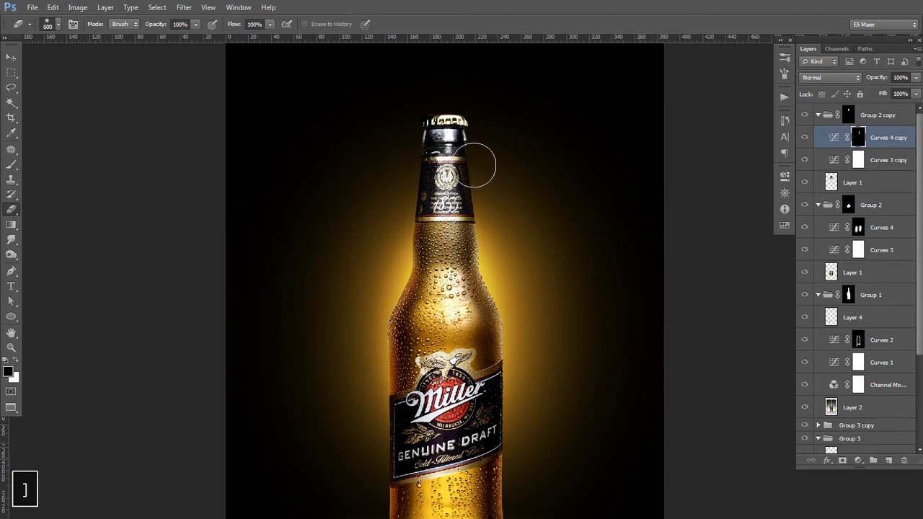
Step: Compare the background glow with and without Group 3 copy
{"action": "key", "text": "v"}
{"action": "key", "text": "space"}
{"action": "left_click_drag", "start_coordinate": [503, 296], "coordinate": [483, 249]}
{"action": "scroll", "coordinate": [908, 315], "scroll_direction": "down", "scroll_amount": 3}
{"action": "left_click", "coordinate": [837, 313]}
{"action": "left_click", "coordinate": [805, 298]}
{"action": "left_click", "coordinate": [805, 298]}
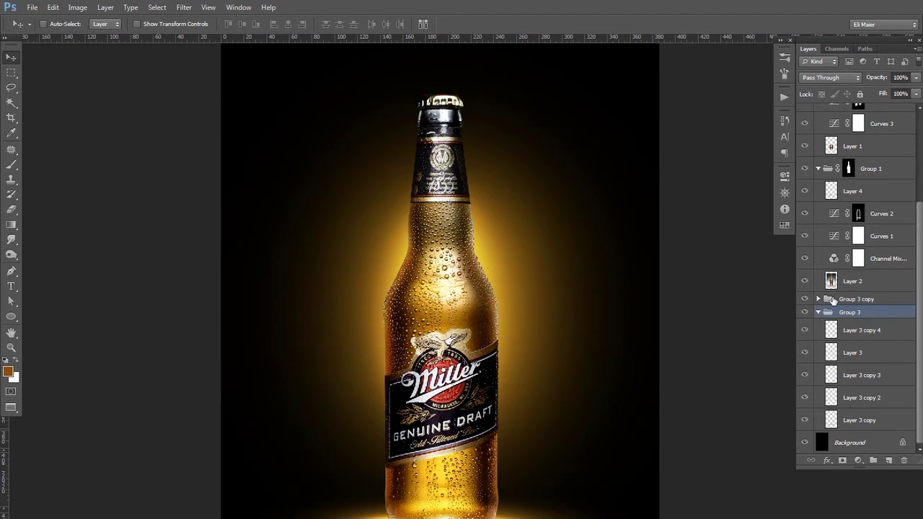
Step: Scale the Group 3 copy glow to 94.51% width and 81.93% height with Free Transform
{"action": "left_click", "coordinate": [833, 299]}
{"action": "left_click", "coordinate": [467, 259], "text": "ctrl+alt"}
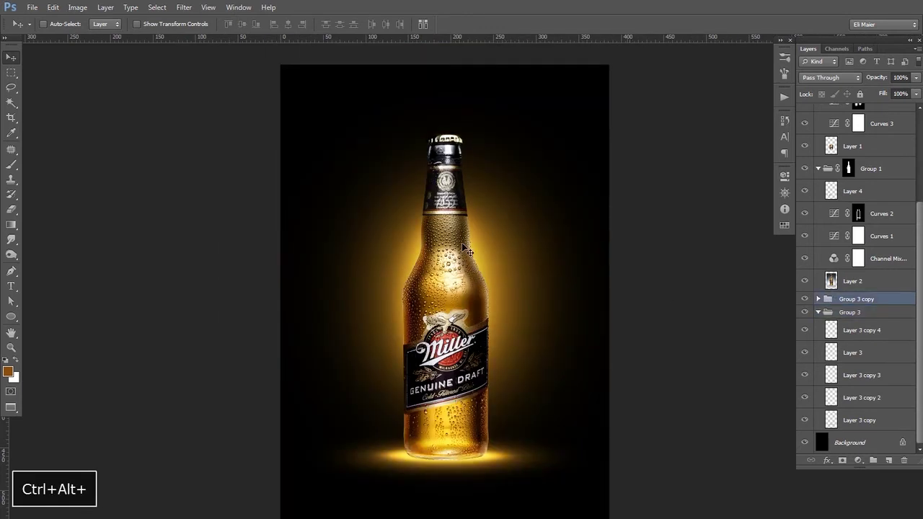
{"action": "key", "text": "ctrl+t"}
{"action": "left_click_drag", "start_coordinate": [448, 88], "coordinate": [448, 143]}
{"action": "left_click_drag", "start_coordinate": [631, 499], "coordinate": [619, 383]}
{"action": "key", "text": "space"}
{"action": "left_click_drag", "start_coordinate": [575, 209], "coordinate": [464, 385]}
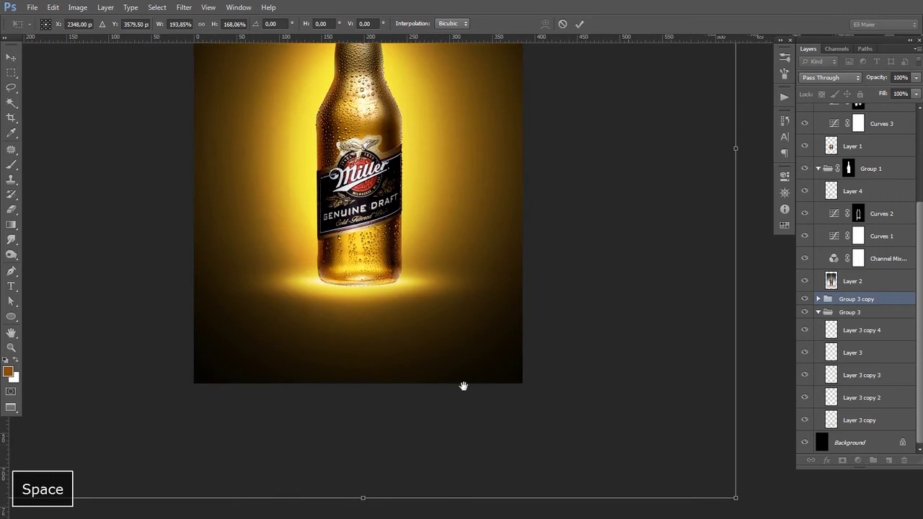
{"action": "key", "text": "ctrl+z"}
{"action": "key", "text": "space"}
{"action": "left_click_drag", "start_coordinate": [464, 253], "coordinate": [562, 441]}
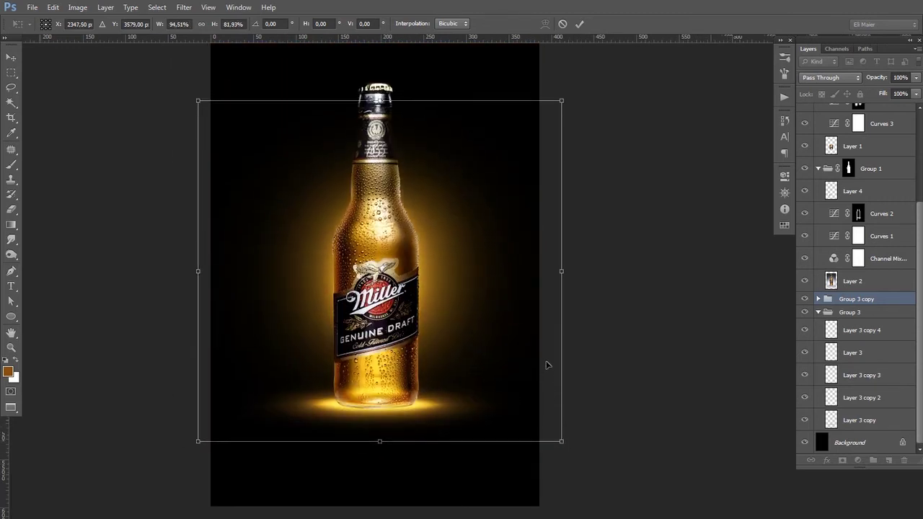
{"action": "key", "text": "Return"}
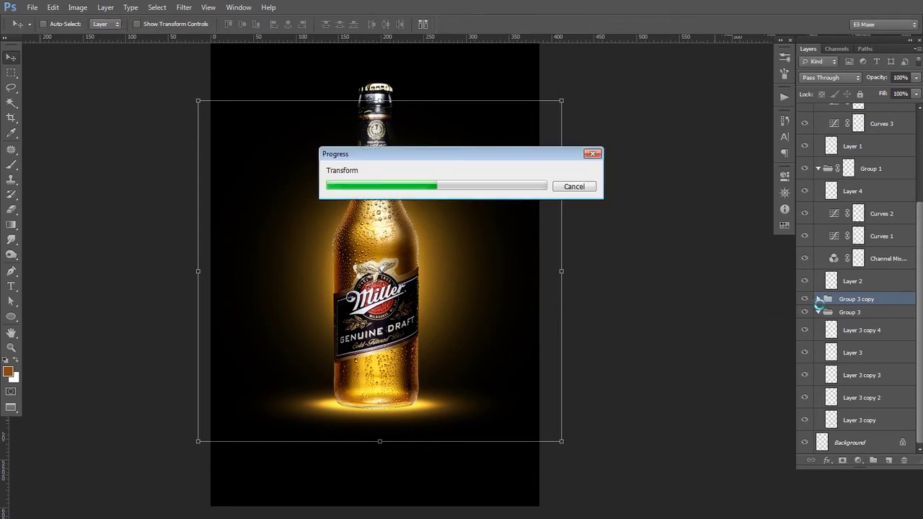
Step: Widen Layer 3 inside Group 3 copy and stretch it slightly taller with Free Transform
{"action": "left_click", "coordinate": [819, 299]}
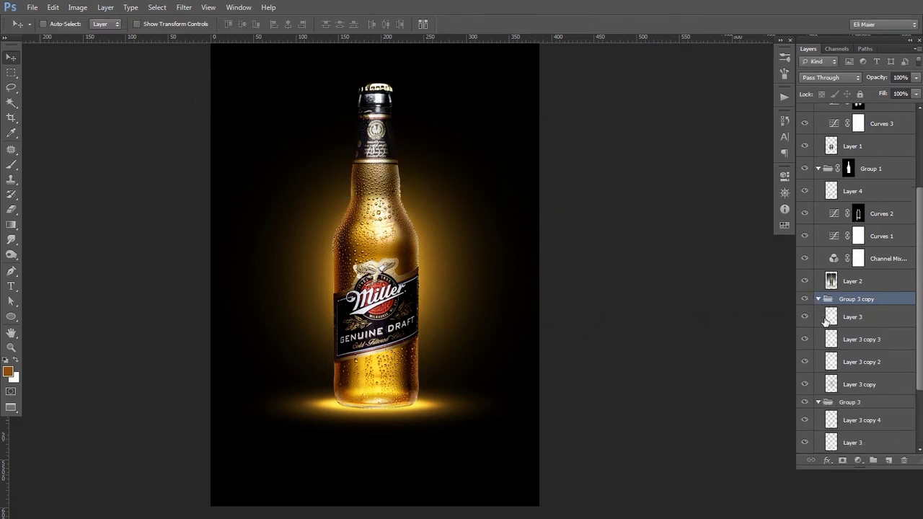
{"action": "left_click", "coordinate": [833, 318]}
{"action": "key", "text": "ctrl+t"}
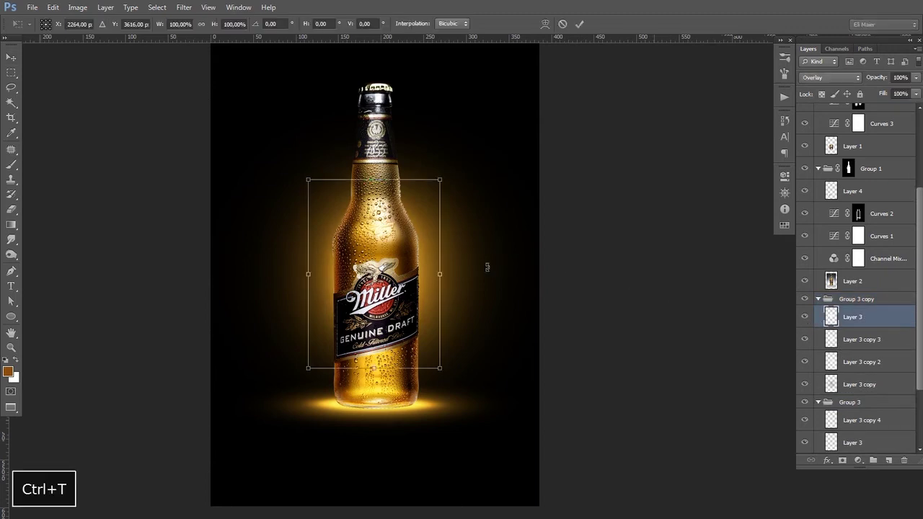
{"action": "mouse_move", "coordinate": [438, 274]}
{"action": "left_mouse_down"}
{"action": "mouse_move", "coordinate": [427, 275]}
{"action": "mouse_move", "coordinate": [455, 275]}
{"action": "left_mouse_up"}
{"action": "left_click_drag", "start_coordinate": [374, 180], "coordinate": [374, 178]}
{"action": "key", "text": "Return"}
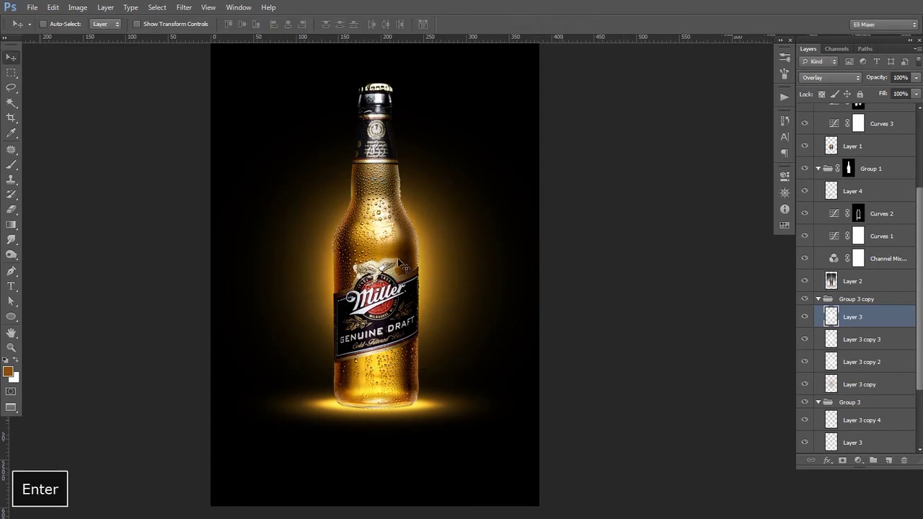
Step: Examine the main label's edge around the eagle up close, toggling Group 2's Layer 1 to check what it contributes
{"action": "left_click", "coordinate": [383, 280], "text": "ctrl"}
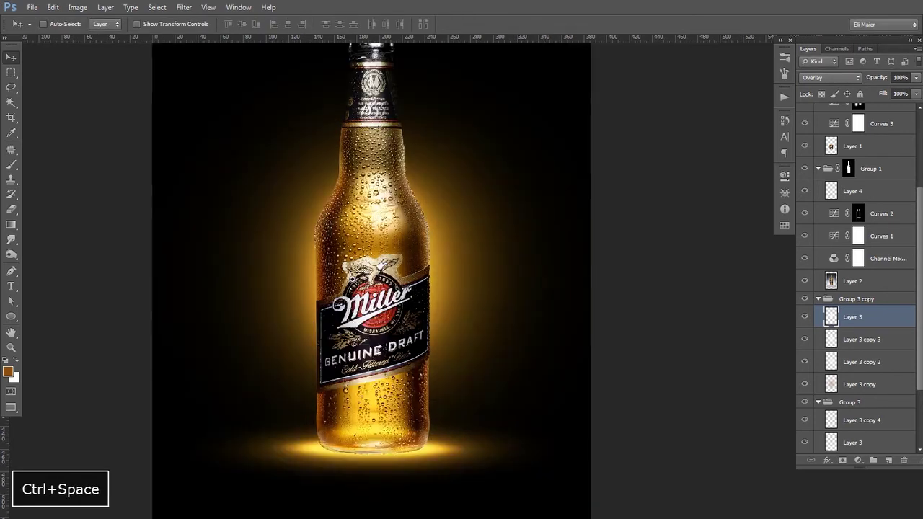
{"action": "left_click", "coordinate": [348, 280], "text": "ctrl"}
{"action": "left_click", "coordinate": [347, 278], "text": "ctrl"}
{"action": "left_click_drag", "start_coordinate": [347, 278], "coordinate": [343, 267]}
{"action": "left_click", "coordinate": [343, 267], "text": "ctrl"}
{"action": "left_click", "coordinate": [344, 265], "text": "ctrl"}
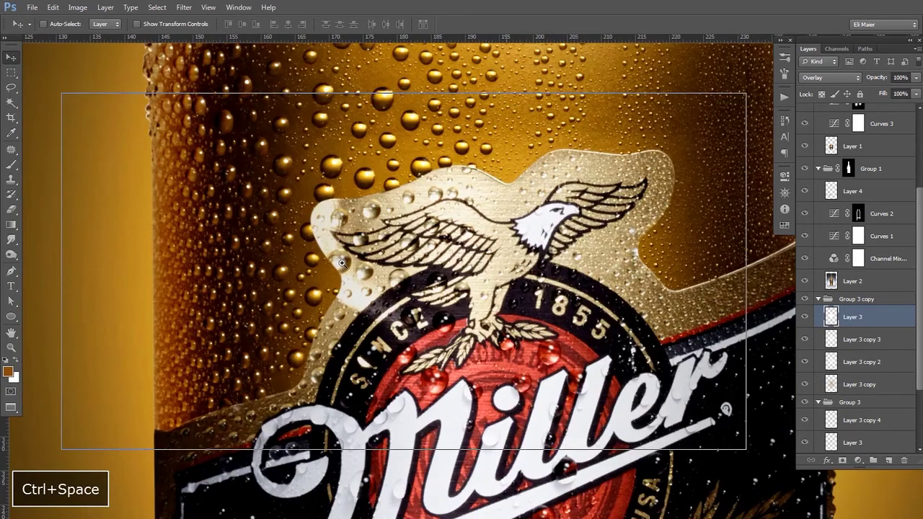
{"action": "left_click", "coordinate": [345, 262], "text": "ctrl"}
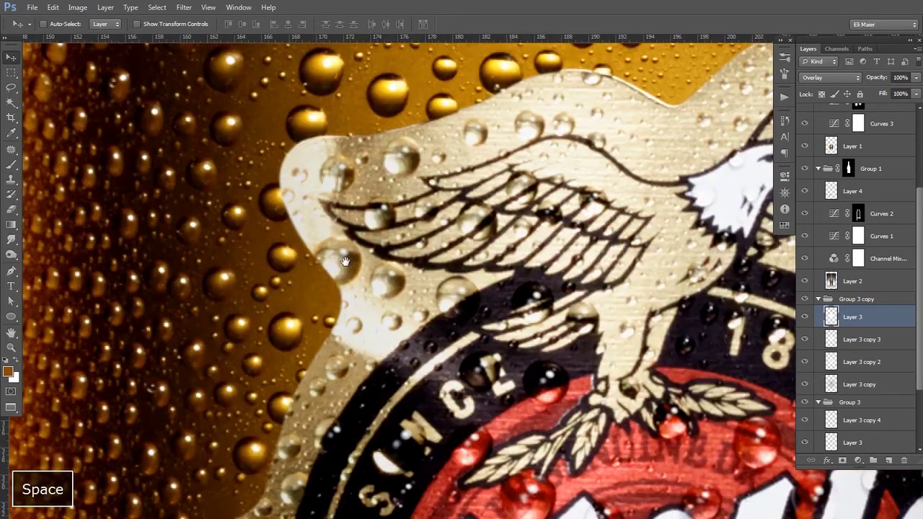
{"action": "left_click", "coordinate": [817, 194]}
{"action": "scroll", "coordinate": [916, 229], "scroll_direction": "up", "scroll_amount": 3}
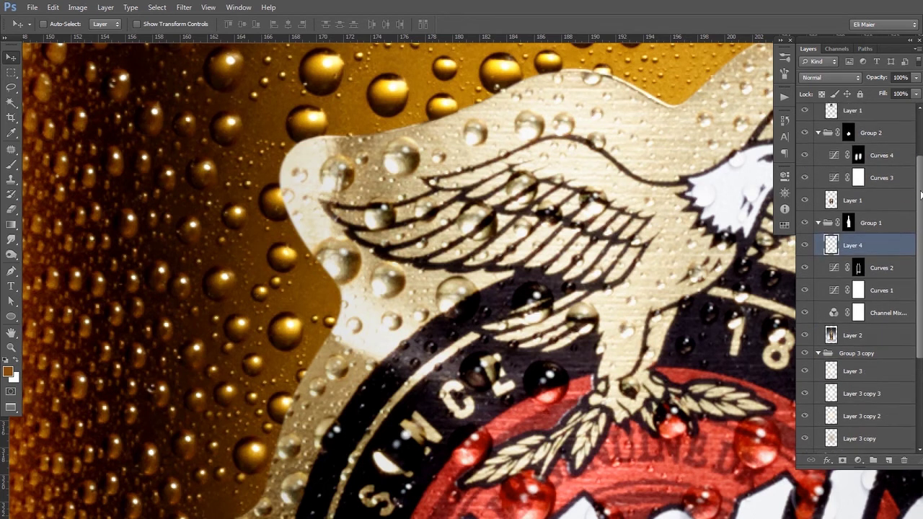
{"action": "left_click", "coordinate": [806, 202]}
{"action": "left_click", "coordinate": [804, 202]}
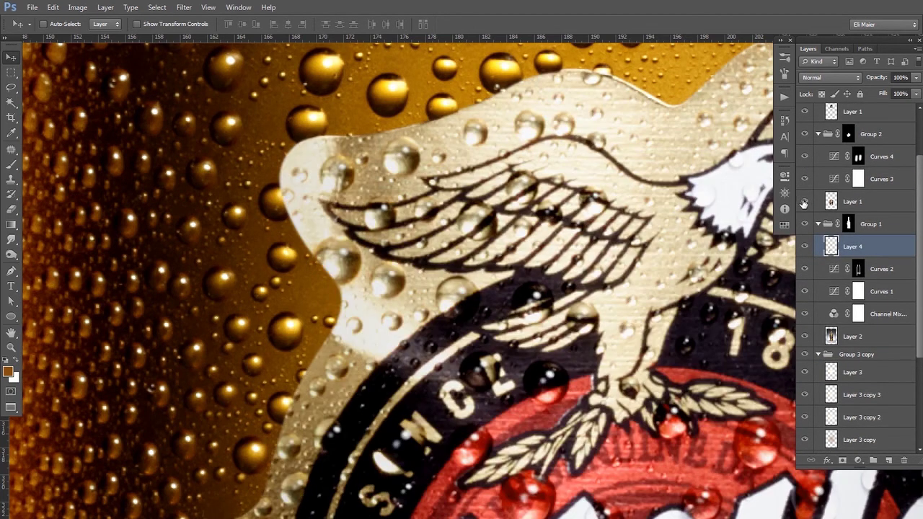
Step: Set the Clone Stamp to 10 px and 100% opacity and try retouching the label edge above the eagle's wing on Group 2's Layer 1
{"action": "left_click", "coordinate": [823, 207]}
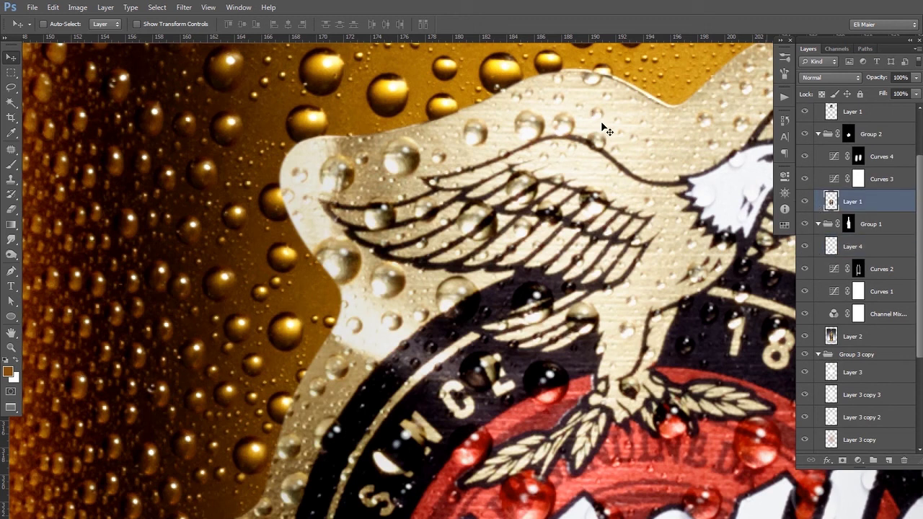
{"action": "key", "text": "s"}
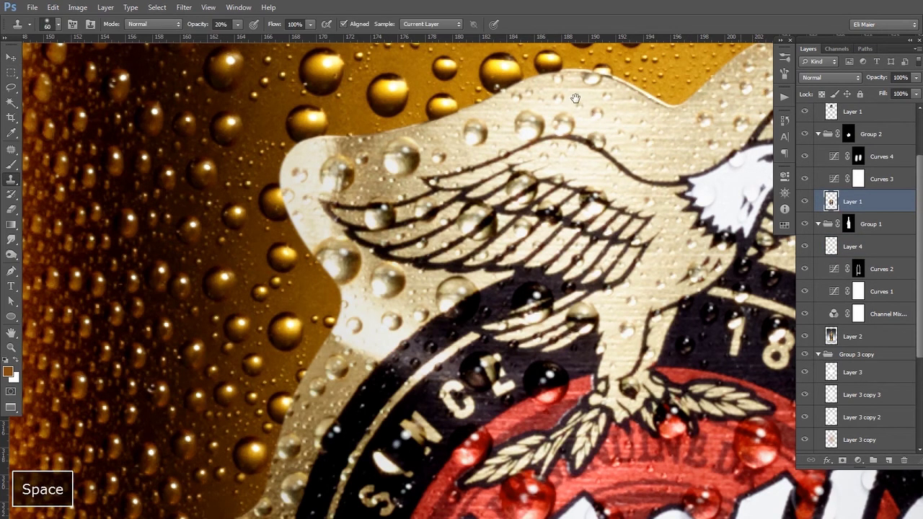
{"action": "left_click_drag", "start_coordinate": [575, 100], "coordinate": [551, 141]}
{"action": "key", "text": "bracketleft"}
{"action": "key", "text": "bracketleft"}
{"action": "key", "text": "bracketleft"}
{"action": "key", "text": "bracketleft"}
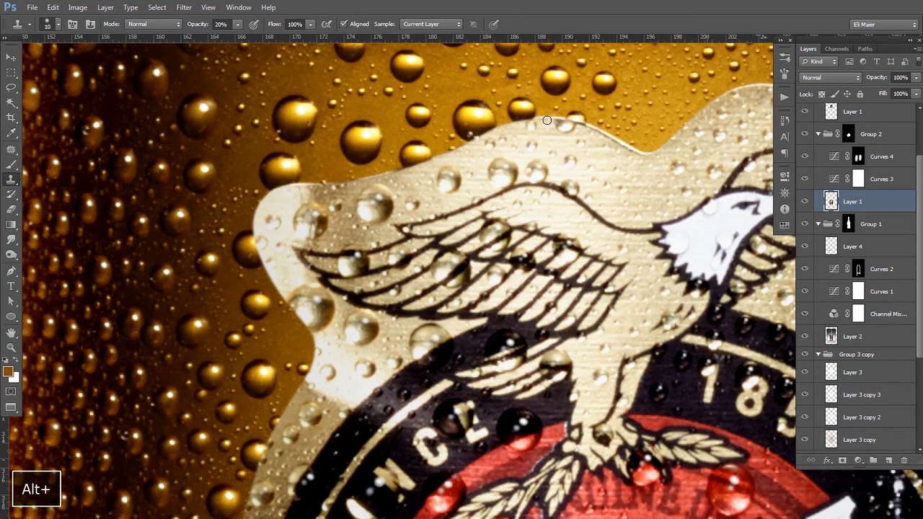
{"action": "key", "text": "1"}
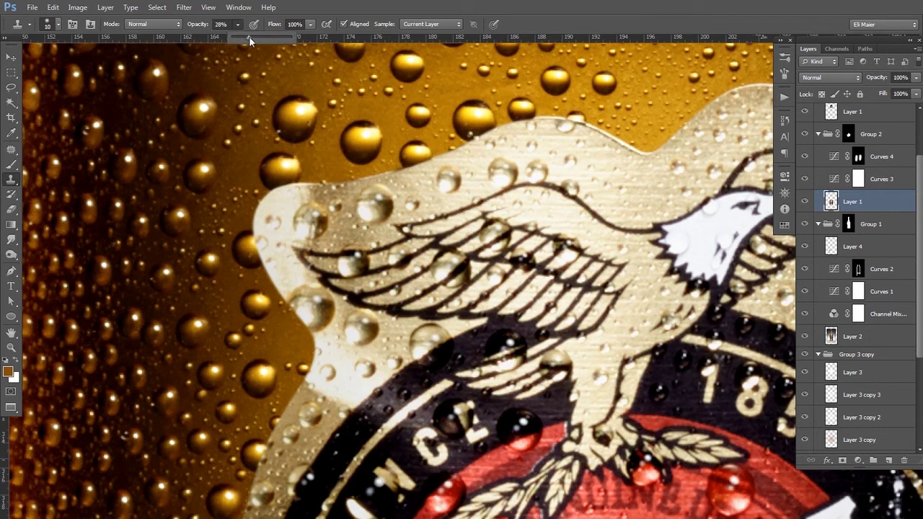
{"action": "left_click", "coordinate": [552, 118]}
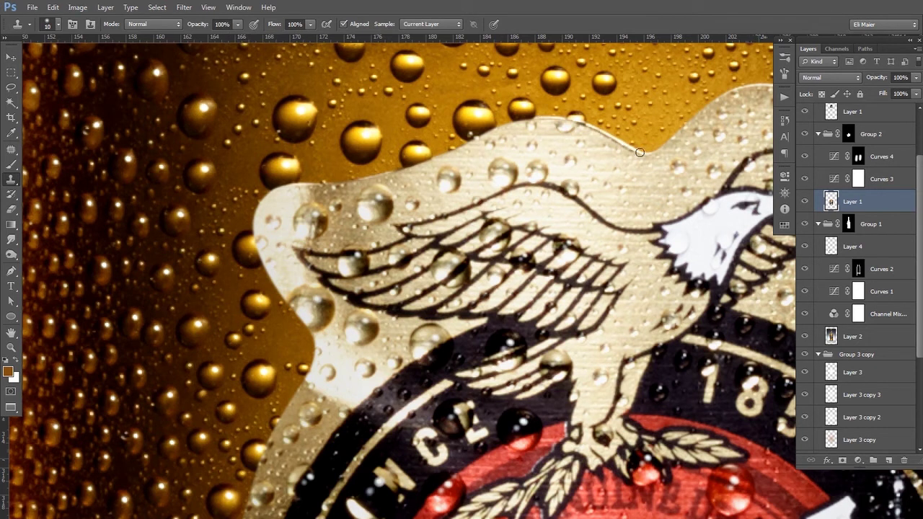
{"action": "key", "text": "ctrl+d"}
Step: Clone clean glass on Layer 2 over the bright line along the label edge above the eagle's wing
{"action": "left_click", "coordinate": [830, 337]}
{"action": "key", "text": "alt"}
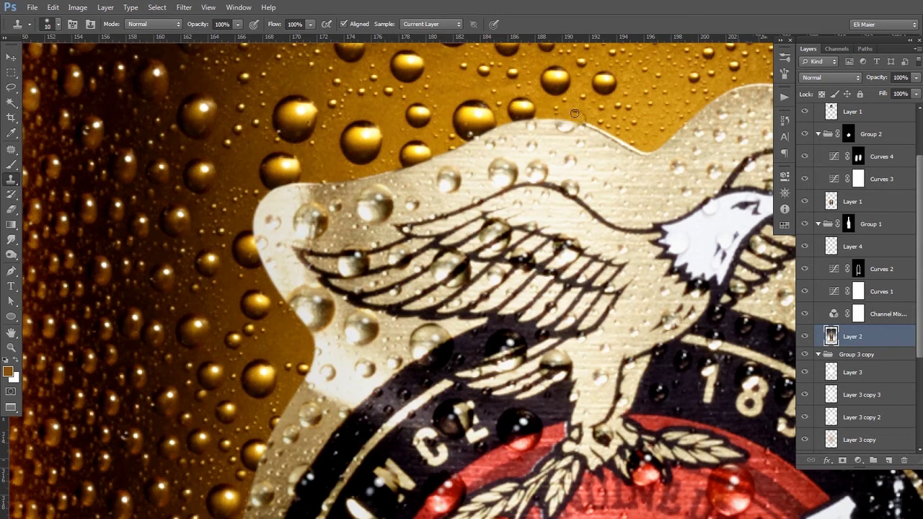
{"action": "left_click", "coordinate": [633, 92], "text": "alt"}
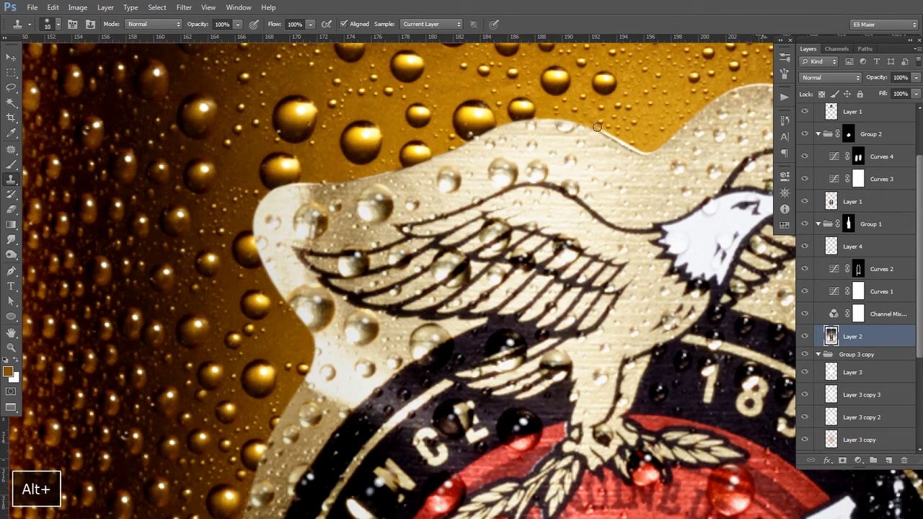
{"action": "key", "text": "alt"}
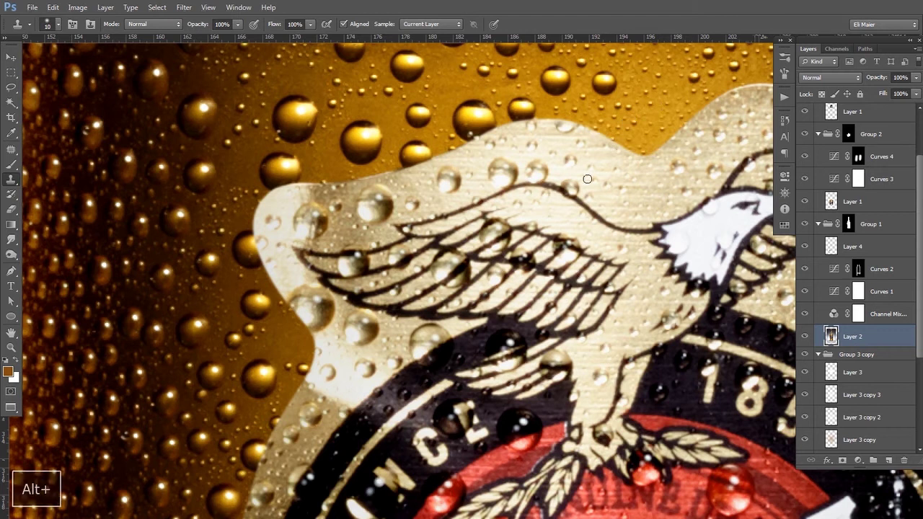
{"action": "key", "text": "space"}
{"action": "left_click_drag", "start_coordinate": [440, 207], "coordinate": [518, 157]}
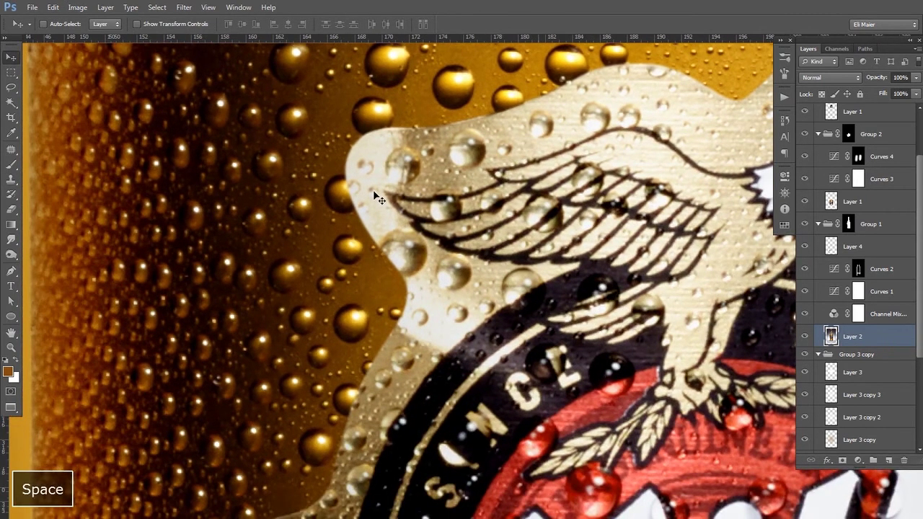
{"action": "left_click", "coordinate": [872, 202]}
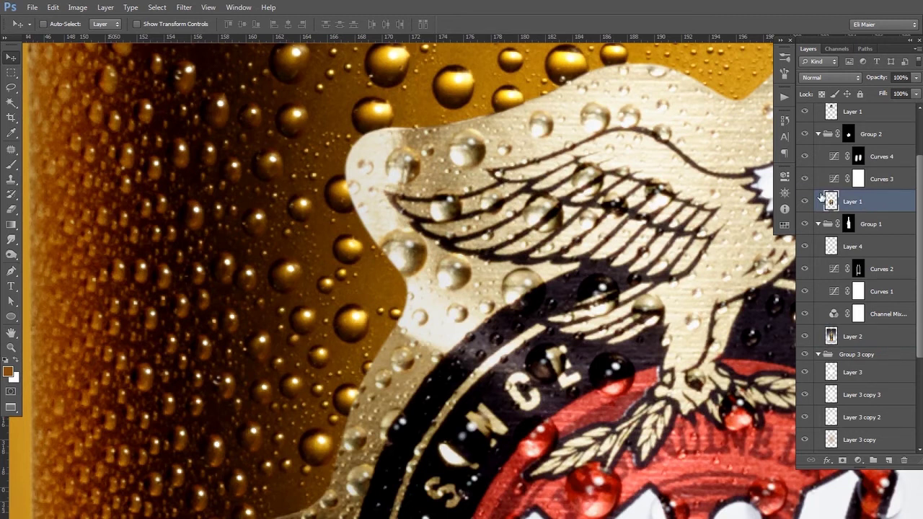
{"action": "scroll", "coordinate": [851, 216], "scroll_direction": "up", "scroll_amount": 2}
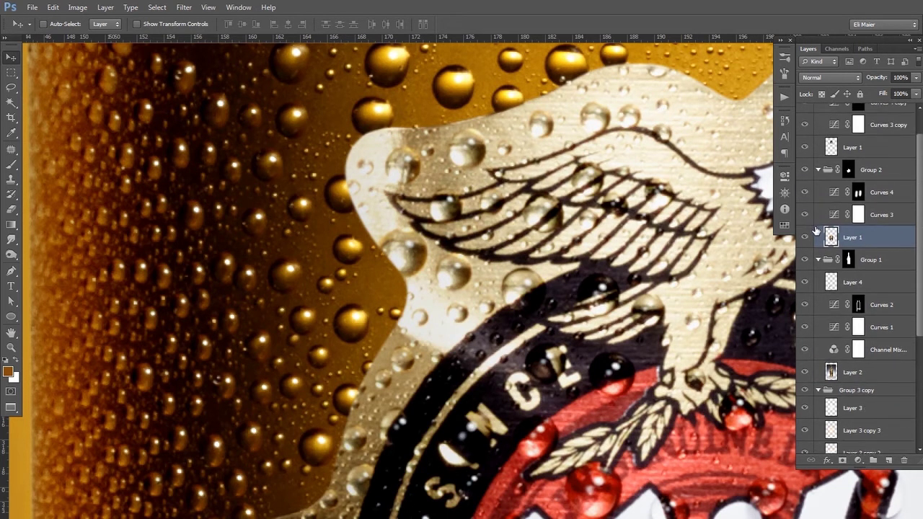
{"action": "key", "text": "s"}
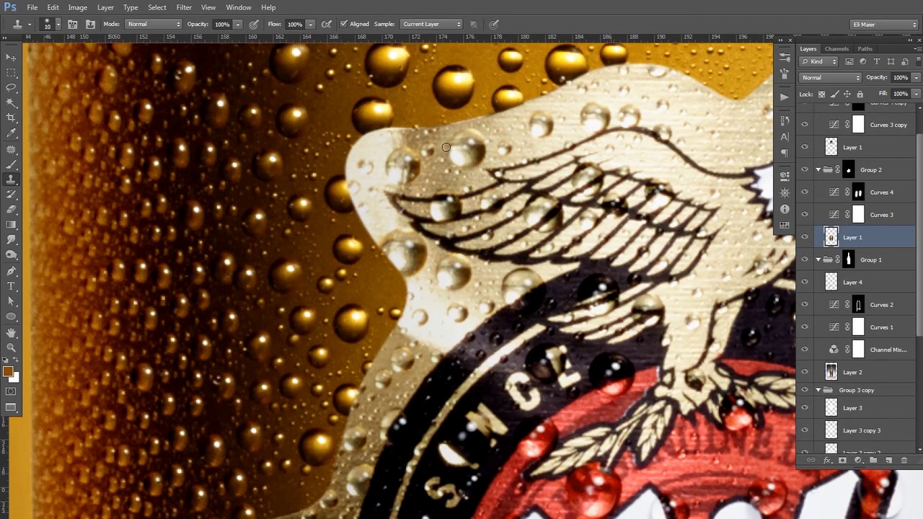
{"action": "key", "text": "space"}
{"action": "left_click_drag", "start_coordinate": [435, 215], "coordinate": [417, 220]}
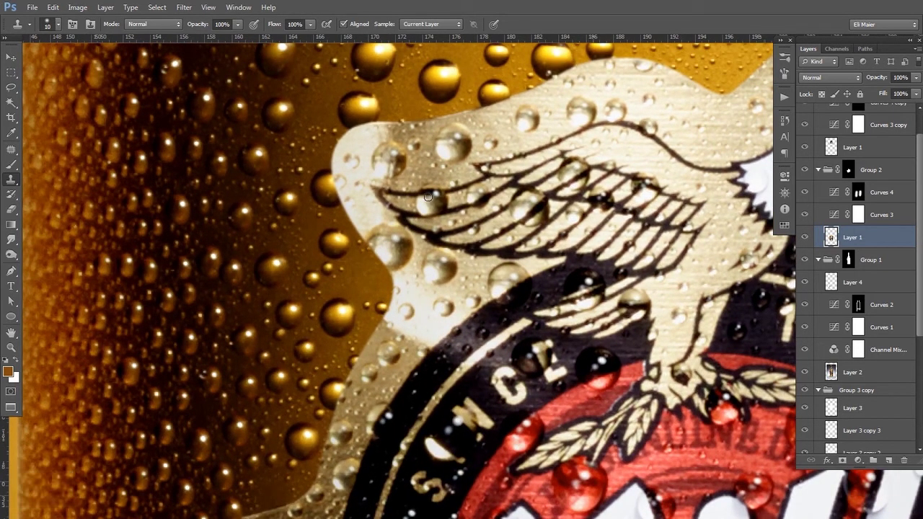
Step: Try covering the bright label tip beside the eagle's wing by painting a sampled tan on a new layer above Curves 4
{"action": "key", "text": "i"}
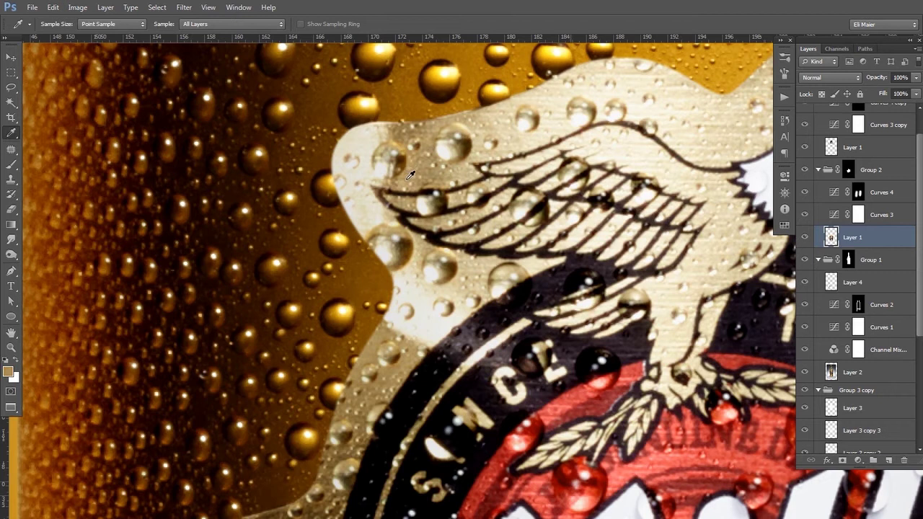
{"action": "left_click", "coordinate": [879, 195]}
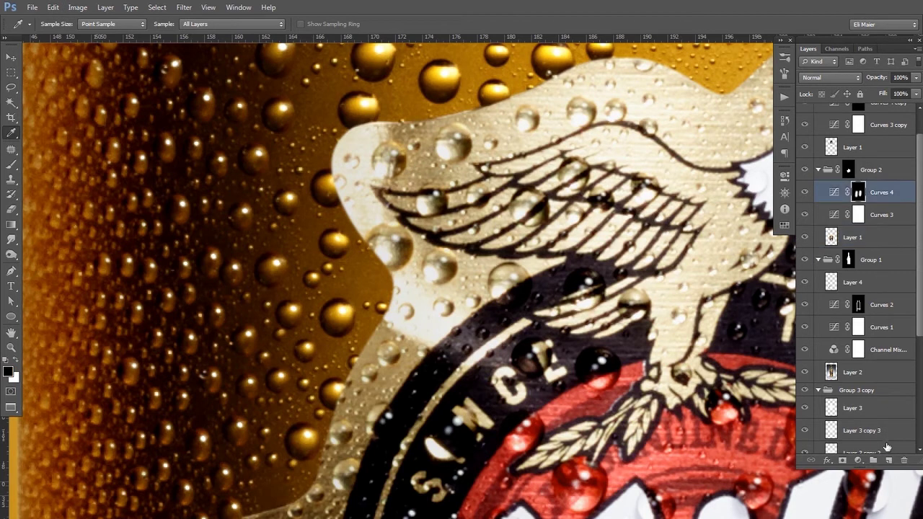
{"action": "left_click", "coordinate": [887, 460]}
{"action": "key", "text": "b"}
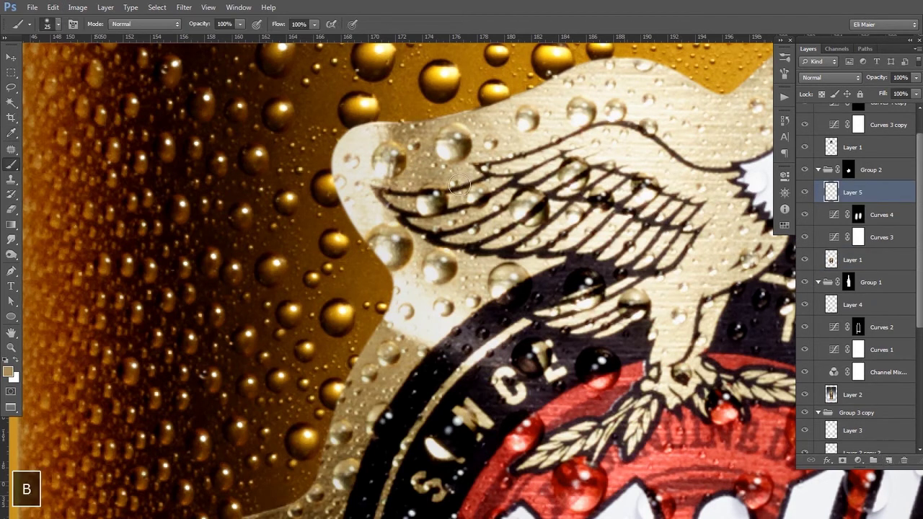
{"action": "mouse_move", "coordinate": [339, 166]}
{"action": "left_mouse_down"}
{"action": "mouse_move", "coordinate": [356, 134]}
{"action": "mouse_move", "coordinate": [333, 187]}
{"action": "mouse_move", "coordinate": [379, 122]}
{"action": "mouse_move", "coordinate": [362, 182]}
{"action": "mouse_move", "coordinate": [376, 210]}
{"action": "mouse_move", "coordinate": [368, 239]}
{"action": "left_mouse_up"}
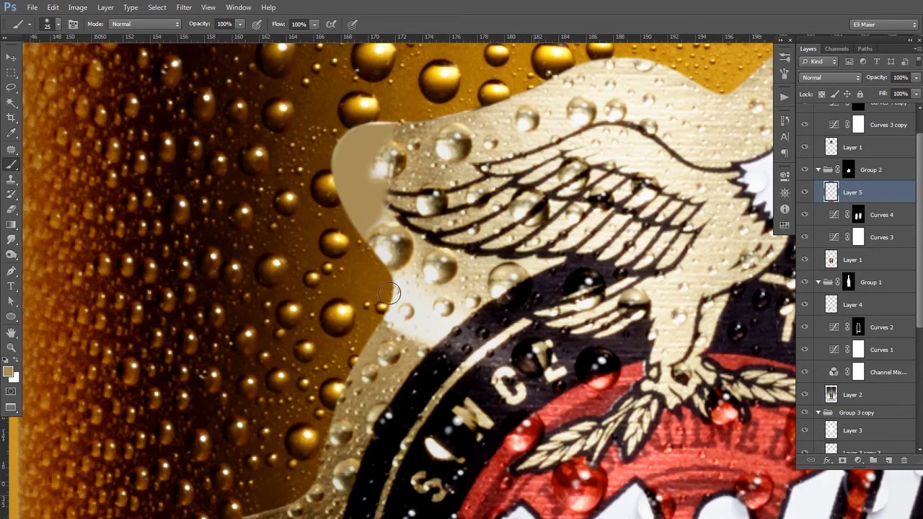
Step: Enlarge the brush and paint the tan over the bright label patch below the wing on Layer 5
{"action": "key", "text": "bracketright"}
{"action": "key", "text": "bracketright"}
{"action": "key", "text": "bracketright"}
{"action": "key", "text": "bracketright"}
{"action": "key", "text": "bracketright"}
{"action": "key", "text": "bracketright"}
{"action": "key", "text": "bracketright"}
{"action": "left_click_drag", "start_coordinate": [412, 320], "coordinate": [430, 305]}
Step: Set Layer 5 to Darken with a 55% fill
{"action": "key", "text": "v"}
{"action": "left_click", "coordinate": [817, 81]}
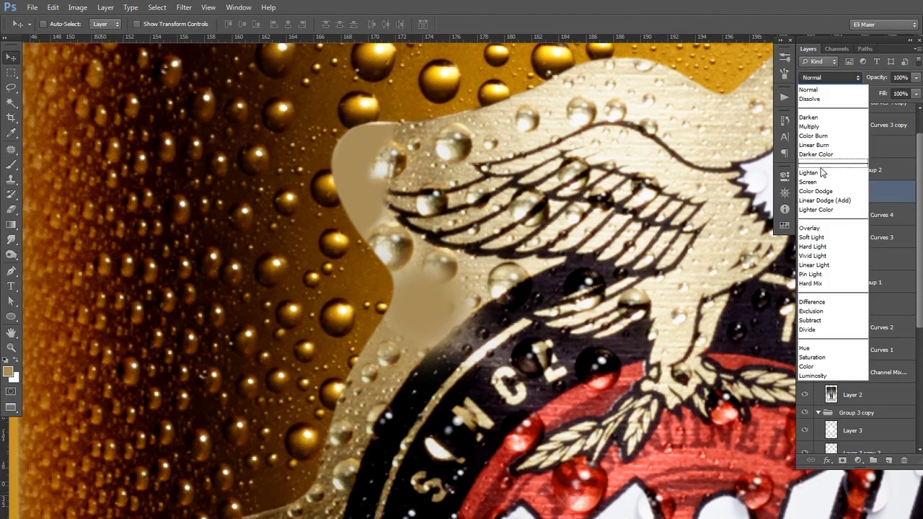
{"action": "left_click", "coordinate": [818, 118]}
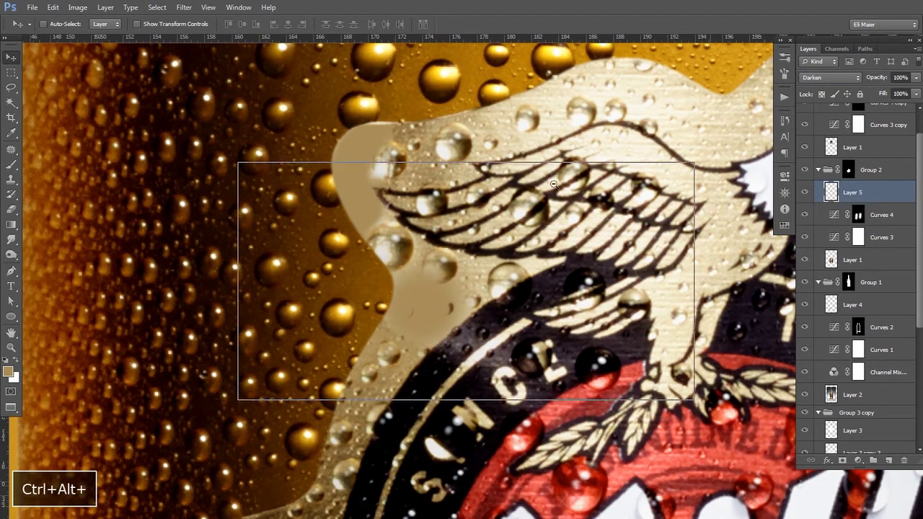
{"action": "key", "text": "ctrl+alt+0"}
{"action": "left_click", "coordinate": [916, 94]}
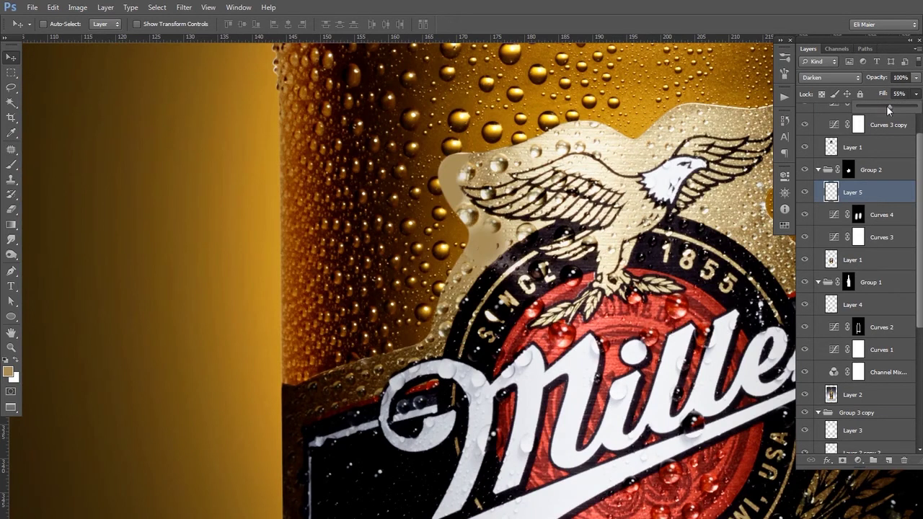
Step: Hide Layer 5 and duplicate Group 2's Layer 1
{"action": "key", "text": "ctrl+alt+minus"}
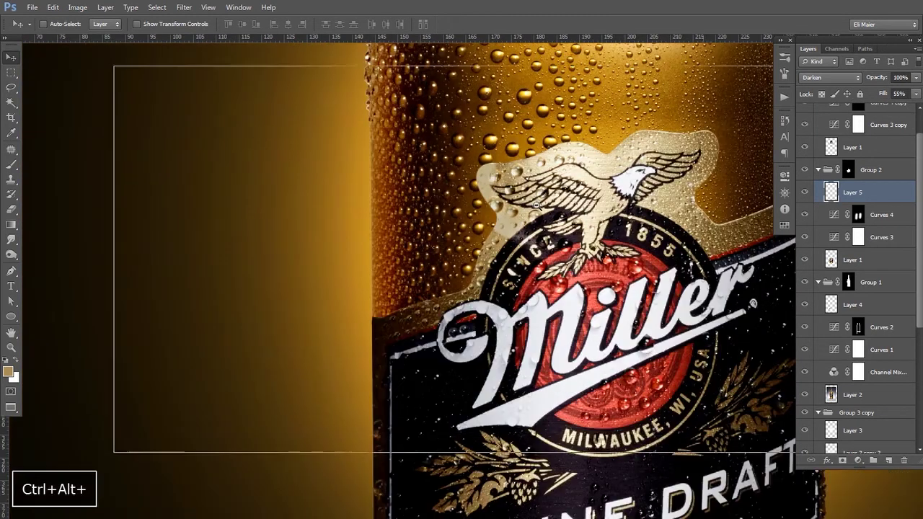
{"action": "left_click", "coordinate": [535, 205], "text": "ctrl+alt"}
{"action": "left_click", "coordinate": [536, 206], "text": "ctrl+alt"}
{"action": "left_click_drag", "start_coordinate": [482, 161], "coordinate": [584, 257]}
{"action": "left_click_drag", "start_coordinate": [88, 82], "coordinate": [772, 488]}
{"action": "left_click_drag", "start_coordinate": [403, 303], "coordinate": [462, 255]}
{"action": "left_click", "coordinate": [806, 192]}
{"action": "left_click", "coordinate": [819, 259]}
{"action": "key", "text": "ctrl+j"}
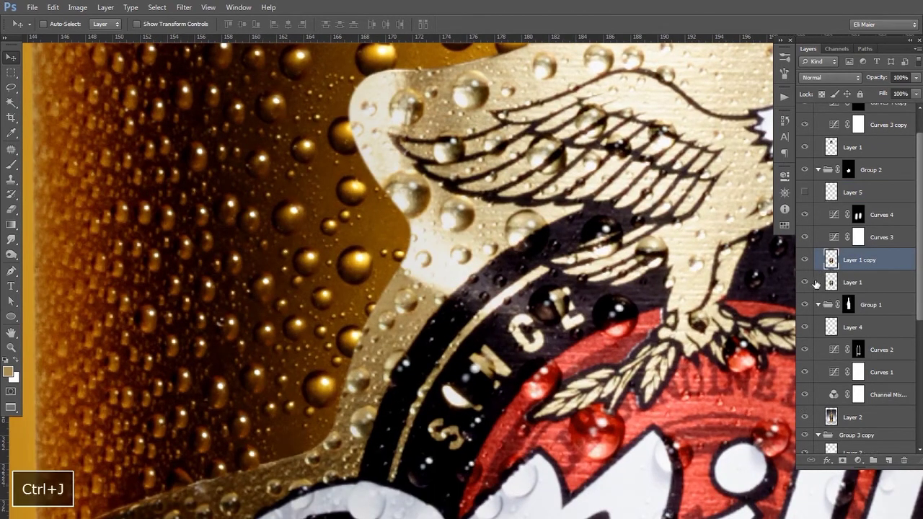
Step: Clone darker label texture over the bright patch between the label edge and the black ring on Layer 1 copy
{"action": "key", "text": "s"}
{"action": "left_click", "coordinate": [417, 284], "text": "ctrl"}
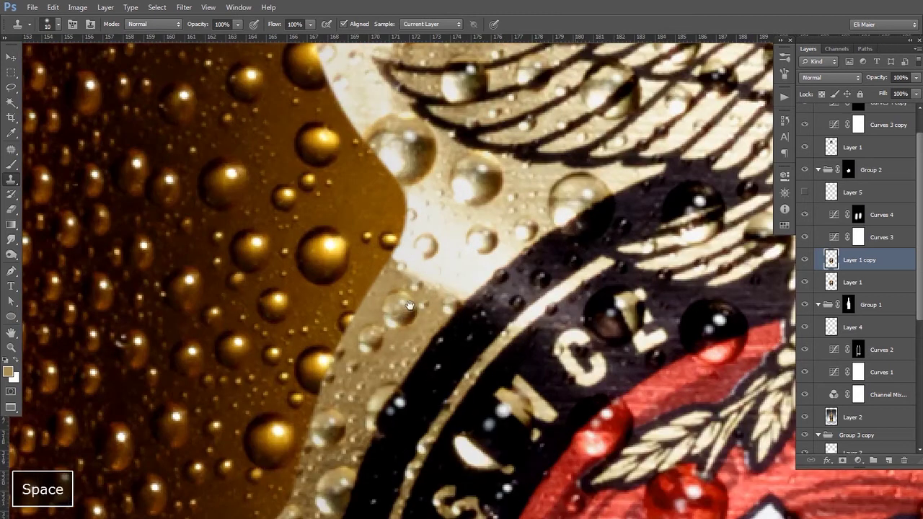
{"action": "left_click_drag", "start_coordinate": [404, 315], "coordinate": [407, 272]}
{"action": "left_click", "coordinate": [350, 342], "text": "alt"}
{"action": "mouse_move", "coordinate": [392, 227]}
{"action": "left_mouse_down"}
{"action": "mouse_move", "coordinate": [418, 185]}
{"action": "mouse_move", "coordinate": [430, 203]}
{"action": "mouse_move", "coordinate": [463, 195]}
{"action": "mouse_move", "coordinate": [437, 233]}
{"action": "mouse_move", "coordinate": [468, 215]}
{"action": "mouse_move", "coordinate": [435, 246]}
{"action": "mouse_move", "coordinate": [473, 219]}
{"action": "left_mouse_up"}
{"action": "left_click", "coordinate": [387, 313], "text": "alt"}
{"action": "left_click", "coordinate": [404, 299], "text": "alt"}
{"action": "left_click_drag", "start_coordinate": [458, 251], "coordinate": [467, 230]}
Step: Clone away the remaining bright spots along the label edge just below the large droplet
{"action": "left_click", "coordinate": [435, 195], "text": "alt"}
{"action": "mouse_move", "coordinate": [458, 180]}
{"action": "left_mouse_down"}
{"action": "mouse_move", "coordinate": [470, 197]}
{"action": "mouse_move", "coordinate": [454, 227]}
{"action": "mouse_move", "coordinate": [507, 207]}
{"action": "mouse_move", "coordinate": [479, 236]}
{"action": "mouse_move", "coordinate": [477, 205]}
{"action": "left_mouse_up"}
{"action": "left_click", "coordinate": [438, 253], "text": "alt"}
{"action": "left_click", "coordinate": [464, 234], "text": "alt"}
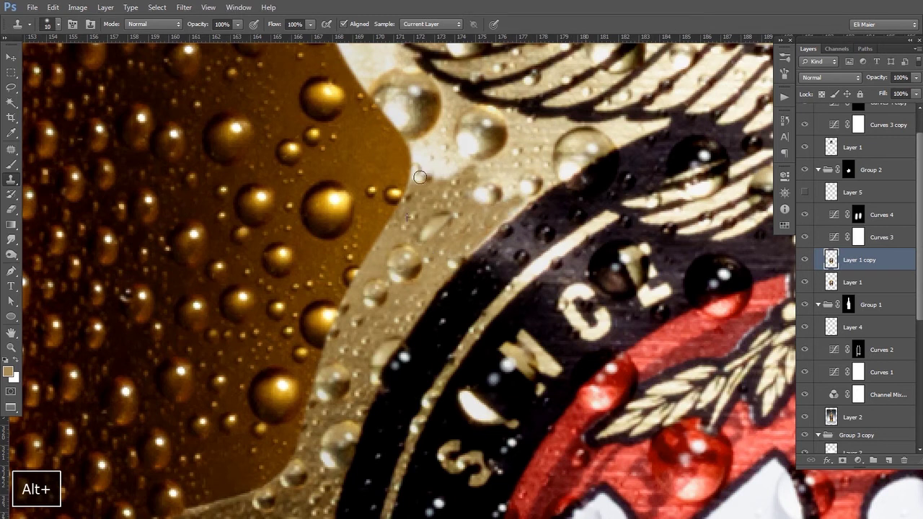
{"action": "left_click", "coordinate": [420, 179], "text": "alt"}
{"action": "left_click_drag", "start_coordinate": [436, 134], "coordinate": [442, 153]}
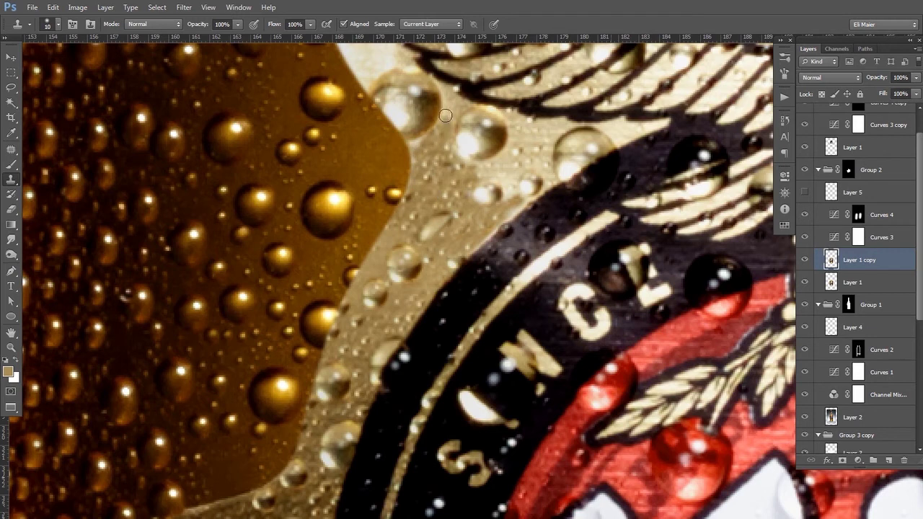
Step: Lower the Clone Stamp to 30% opacity and blend the cloned texture beside the black ring's upper edge
{"action": "scroll", "coordinate": [461, 181], "scroll_direction": "down", "scroll_amount": 5}
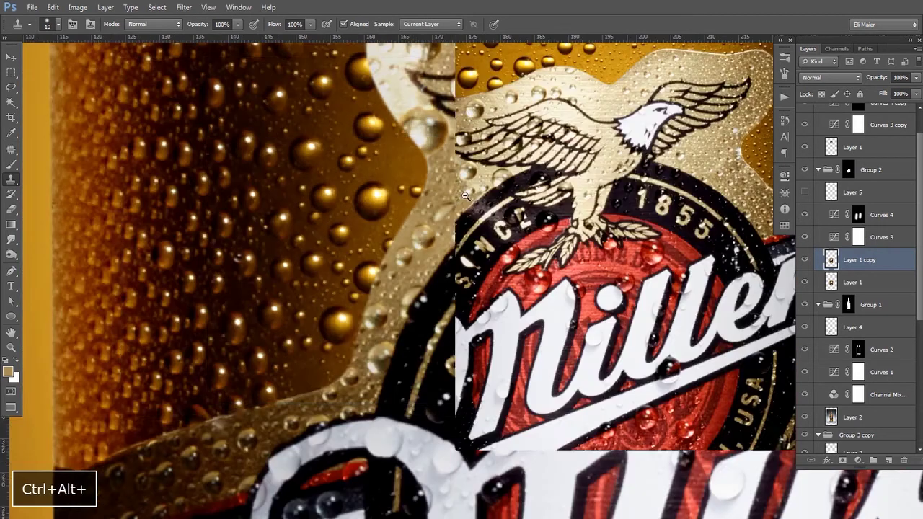
{"action": "scroll", "coordinate": [469, 190], "scroll_direction": "up", "scroll_amount": 4}
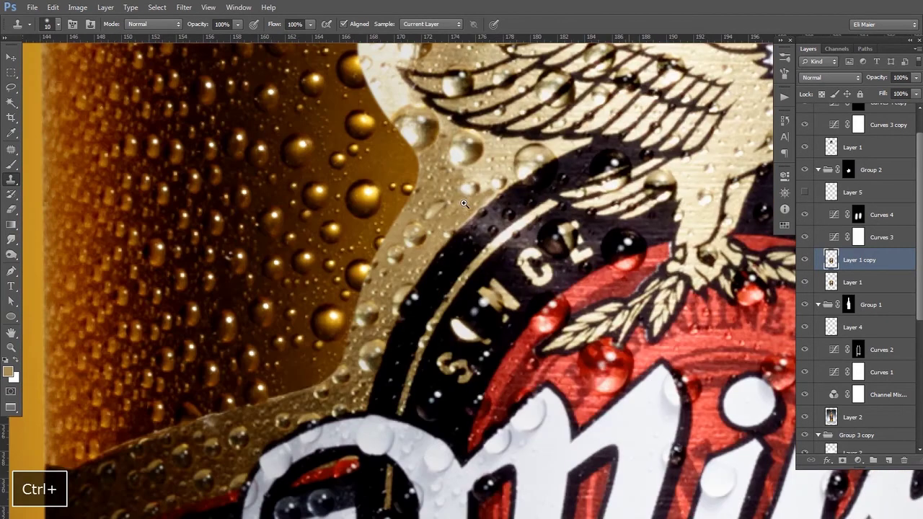
{"action": "key", "text": "7"}
{"action": "left_click", "coordinate": [479, 170], "text": "alt"}
{"action": "key", "text": "ctrl+z"}
{"action": "key", "text": "3"}
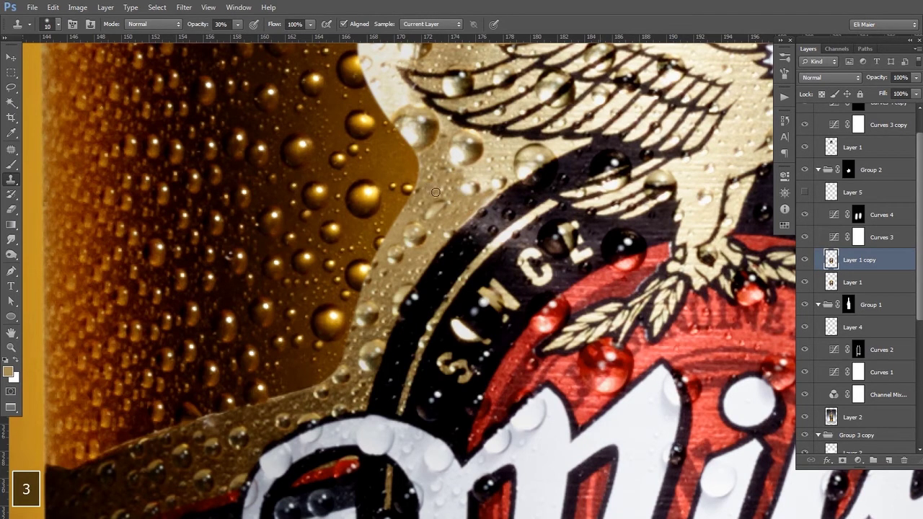
{"action": "left_click", "coordinate": [435, 192], "text": "alt"}
{"action": "left_click_drag", "start_coordinate": [465, 176], "coordinate": [482, 184]}
{"action": "left_click", "coordinate": [460, 208], "text": "alt"}
{"action": "left_click", "coordinate": [459, 211], "text": "alt"}
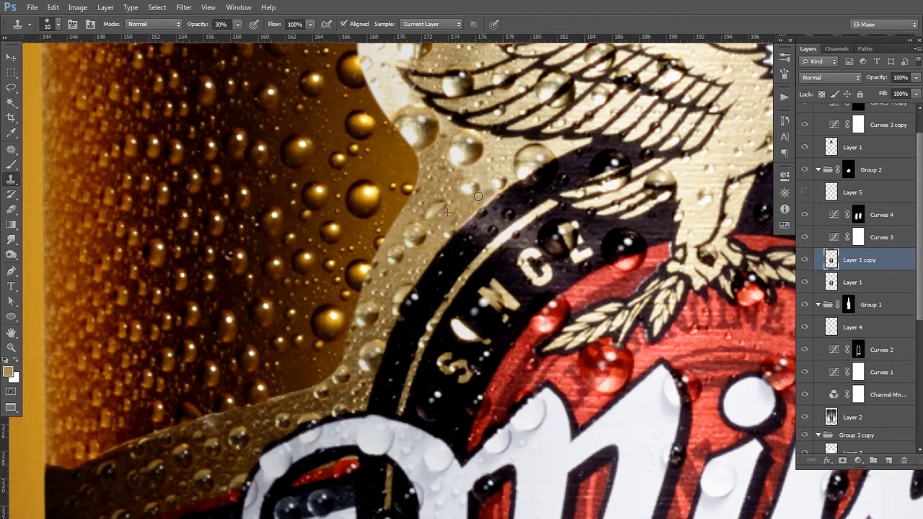
Step: Set the Clone Stamp to 100% opacity and clone darker texture over the top of the label's rounded tip
{"action": "key", "text": "space"}
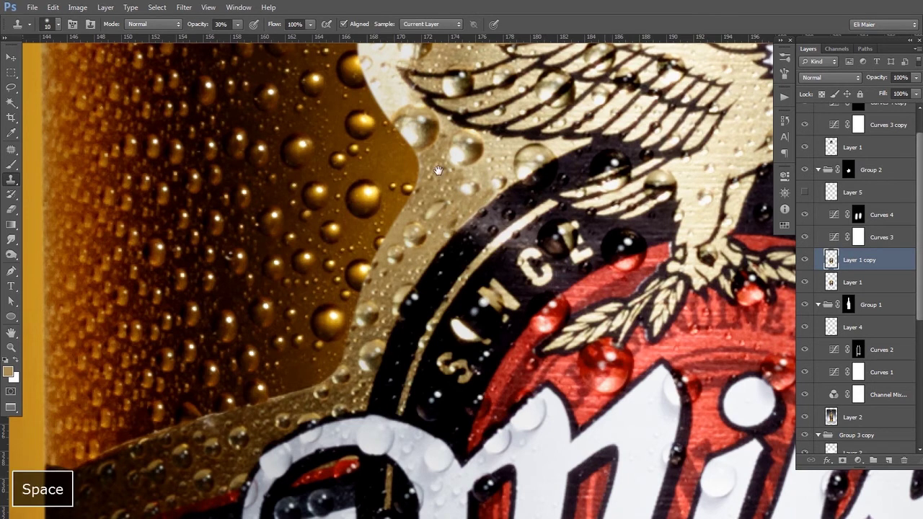
{"action": "left_click_drag", "start_coordinate": [439, 171], "coordinate": [432, 271]}
{"action": "left_click", "coordinate": [431, 309], "text": "alt"}
{"action": "key", "text": "0"}
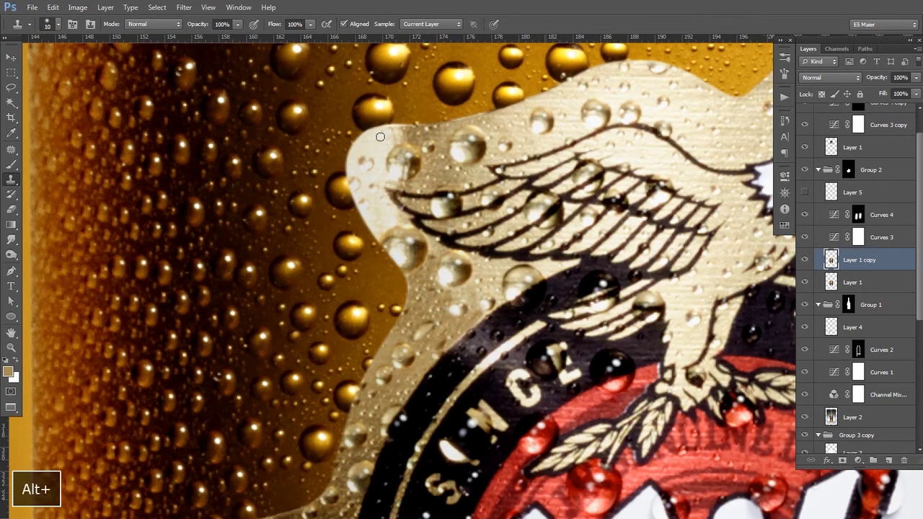
{"action": "mouse_move", "coordinate": [364, 133]}
{"action": "left_mouse_down"}
{"action": "mouse_move", "coordinate": [391, 132]}
{"action": "mouse_move", "coordinate": [352, 145]}
{"action": "mouse_move", "coordinate": [389, 143]}
{"action": "mouse_move", "coordinate": [388, 168]}
{"action": "mouse_move", "coordinate": [436, 160]}
{"action": "mouse_move", "coordinate": [369, 148]}
{"action": "left_mouse_up"}
{"action": "left_click", "coordinate": [387, 187], "text": "ctrl"}
{"action": "left_click", "coordinate": [468, 106], "text": "alt"}
{"action": "mouse_move", "coordinate": [420, 107]}
{"action": "left_mouse_down"}
{"action": "mouse_move", "coordinate": [429, 109]}
{"action": "mouse_move", "coordinate": [410, 111]}
{"action": "left_mouse_up"}
{"action": "left_click", "coordinate": [468, 163], "text": "alt"}
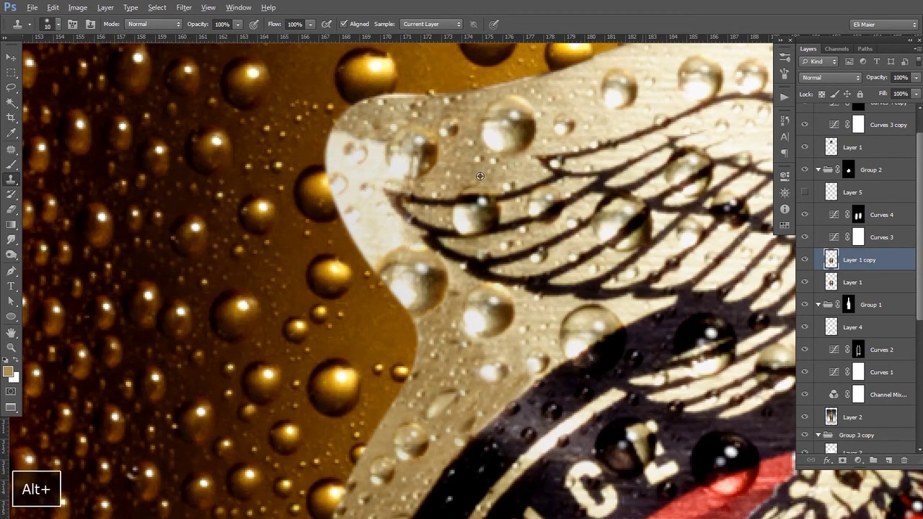
Step: Clone darker texture over the bright area between the label's outer edge and the droplet above the wing tip
{"action": "left_click", "coordinate": [445, 181], "text": "alt"}
{"action": "mouse_move", "coordinate": [390, 175]}
{"action": "left_mouse_down"}
{"action": "mouse_move", "coordinate": [375, 143]}
{"action": "mouse_move", "coordinate": [382, 181]}
{"action": "mouse_move", "coordinate": [357, 149]}
{"action": "mouse_move", "coordinate": [340, 154]}
{"action": "mouse_move", "coordinate": [351, 189]}
{"action": "mouse_move", "coordinate": [346, 171]}
{"action": "mouse_move", "coordinate": [334, 178]}
{"action": "mouse_move", "coordinate": [339, 193]}
{"action": "mouse_move", "coordinate": [345, 187]}
{"action": "left_mouse_up"}
{"action": "left_click", "coordinate": [475, 178], "text": "alt"}
{"action": "left_click", "coordinate": [451, 188], "text": "alt"}
{"action": "left_click", "coordinate": [368, 126], "text": "alt"}
{"action": "left_click", "coordinate": [364, 130], "text": "alt"}
{"action": "left_click", "coordinate": [363, 136], "text": "alt"}
{"action": "left_click", "coordinate": [472, 159], "text": "alt"}
{"action": "left_click", "coordinate": [372, 142], "text": "alt"}
{"action": "mouse_move", "coordinate": [367, 216]}
{"action": "left_mouse_down"}
{"action": "mouse_move", "coordinate": [371, 223]}
{"action": "mouse_move", "coordinate": [352, 209]}
{"action": "mouse_move", "coordinate": [351, 244]}
{"action": "left_mouse_up"}
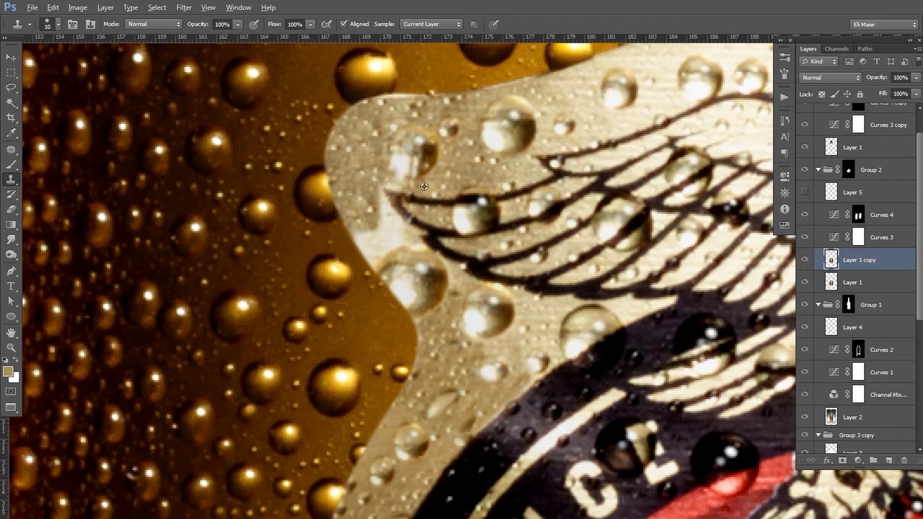
Step: Clone over the last bright patch between the wing tip and the label edge, redoing the stroke that spoils it
{"action": "left_click", "coordinate": [465, 120], "text": "alt"}
{"action": "mouse_move", "coordinate": [382, 197]}
{"action": "left_mouse_down"}
{"action": "mouse_move", "coordinate": [403, 257]}
{"action": "mouse_move", "coordinate": [388, 240]}
{"action": "mouse_move", "coordinate": [365, 241]}
{"action": "left_mouse_up"}
{"action": "left_click", "coordinate": [357, 179], "text": "alt"}
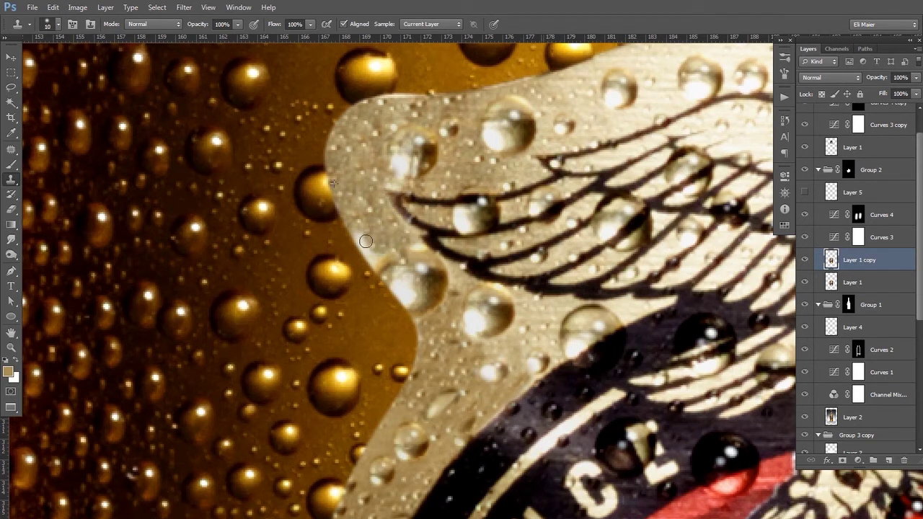
{"action": "key", "text": "ctrl+z"}
{"action": "mouse_move", "coordinate": [383, 211]}
{"action": "left_mouse_down"}
{"action": "mouse_move", "coordinate": [406, 241]}
{"action": "mouse_move", "coordinate": [377, 257]}
{"action": "mouse_move", "coordinate": [383, 230]}
{"action": "mouse_move", "coordinate": [374, 202]}
{"action": "mouse_move", "coordinate": [388, 229]}
{"action": "mouse_move", "coordinate": [366, 226]}
{"action": "mouse_move", "coordinate": [351, 244]}
{"action": "mouse_move", "coordinate": [358, 270]}
{"action": "mouse_move", "coordinate": [376, 216]}
{"action": "mouse_move", "coordinate": [408, 237]}
{"action": "mouse_move", "coordinate": [367, 182]}
{"action": "mouse_move", "coordinate": [376, 219]}
{"action": "mouse_move", "coordinate": [358, 242]}
{"action": "left_mouse_up"}
{"action": "left_click", "coordinate": [374, 202], "text": "alt"}
{"action": "left_click", "coordinate": [376, 217], "text": "alt"}
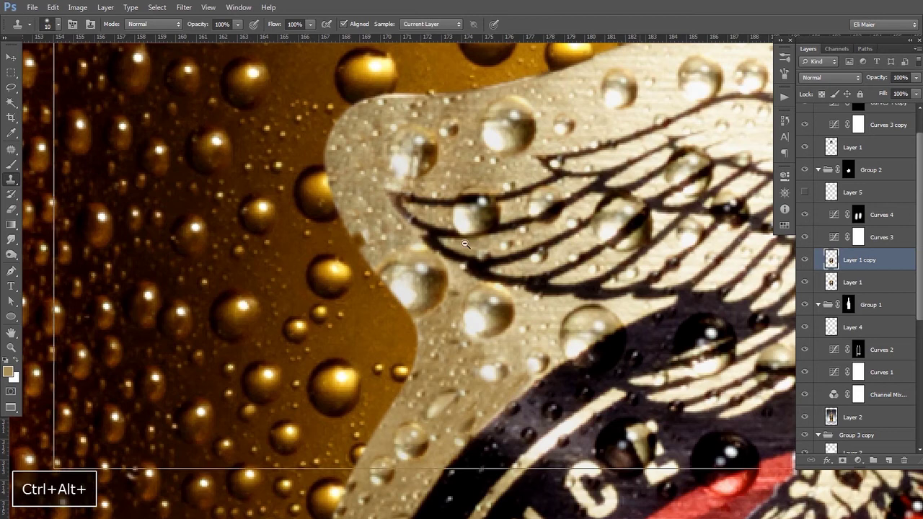
Step: Examine the retouched label edge within the whole bottle composition
{"action": "scroll", "coordinate": [471, 243], "scroll_direction": "down", "scroll_amount": 2}
{"action": "key", "text": "ctrl+z"}
{"action": "key", "text": "alt"}
{"action": "scroll", "coordinate": [427, 280], "scroll_direction": "down", "scroll_amount": 4}
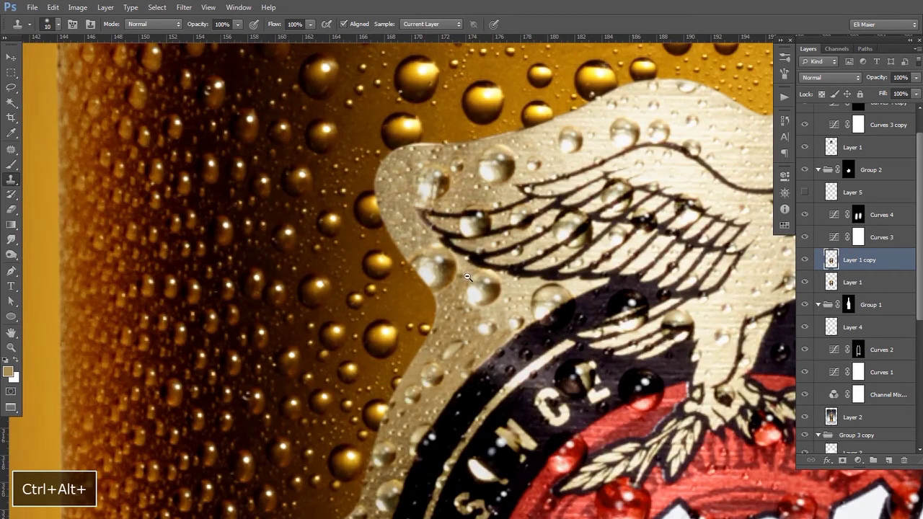
{"action": "scroll", "coordinate": [476, 295], "scroll_direction": "down", "scroll_amount": 3}
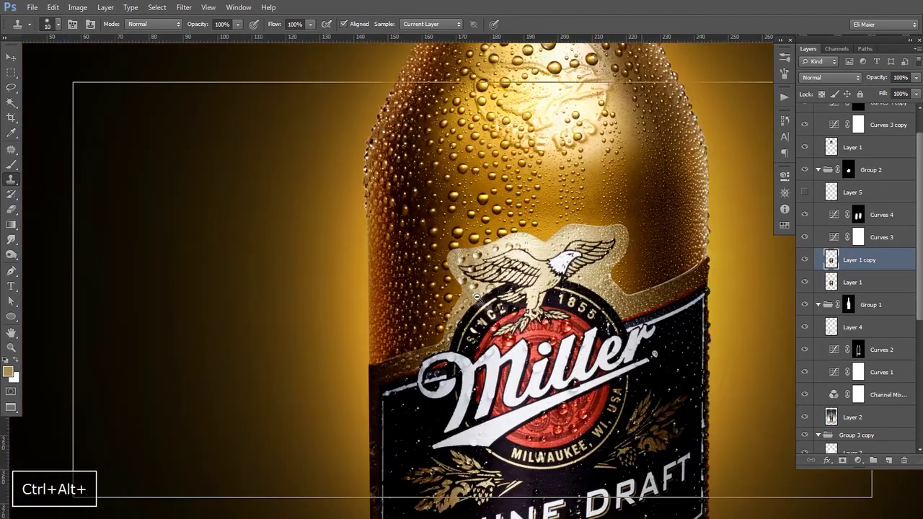
{"action": "scroll", "coordinate": [487, 314], "scroll_direction": "down", "scroll_amount": 1}
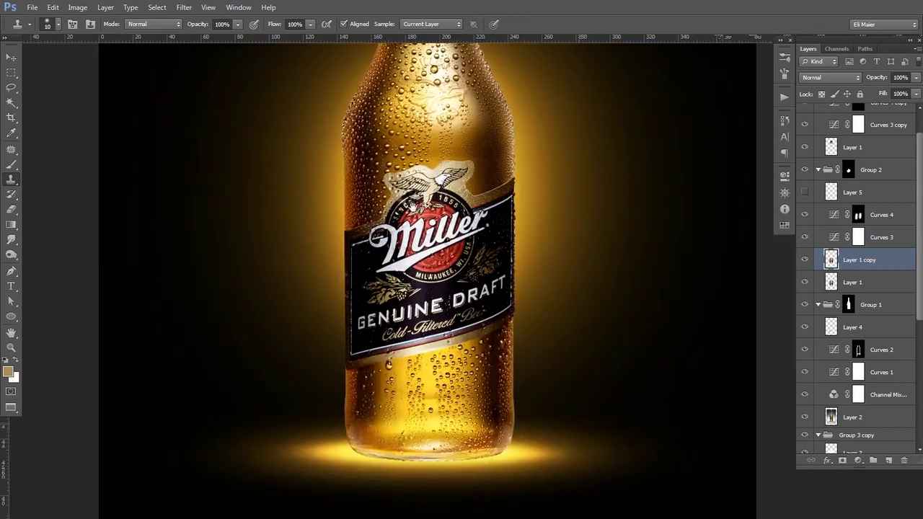
{"action": "key", "text": "v"}
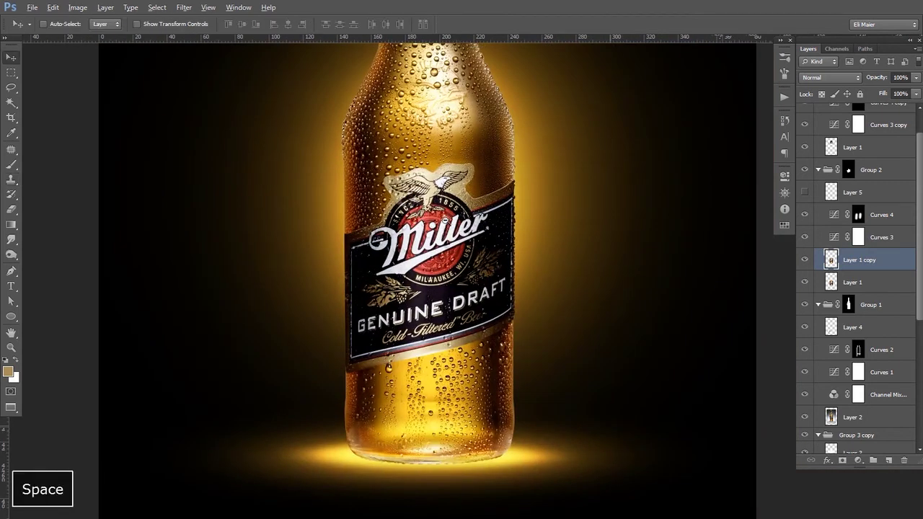
{"action": "left_click", "coordinate": [446, 221], "text": "ctrl+alt"}
{"action": "left_click_drag", "start_coordinate": [447, 141], "coordinate": [446, 249]}
{"action": "scroll", "coordinate": [446, 248], "scroll_direction": "down", "scroll_amount": 1}
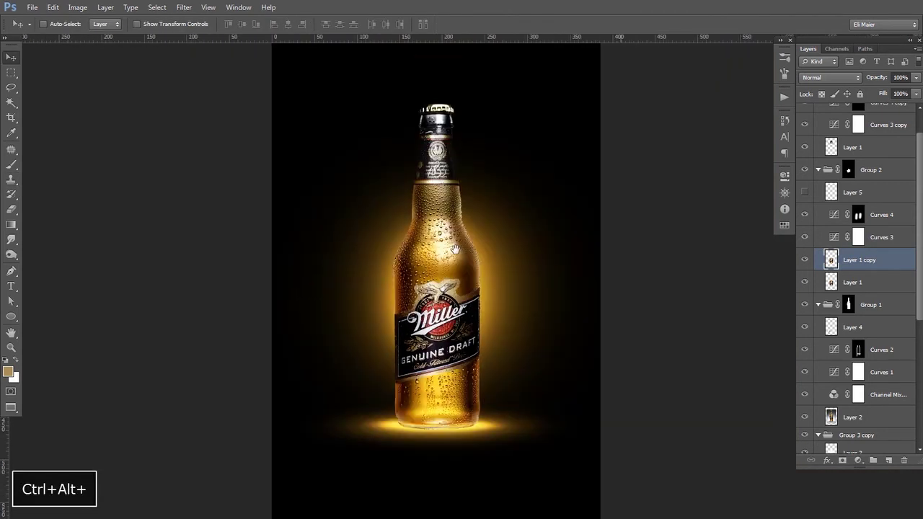
{"action": "scroll", "coordinate": [436, 294], "scroll_direction": "down", "scroll_amount": 1}
{"action": "left_click_drag", "start_coordinate": [434, 189], "coordinate": [426, 260]}
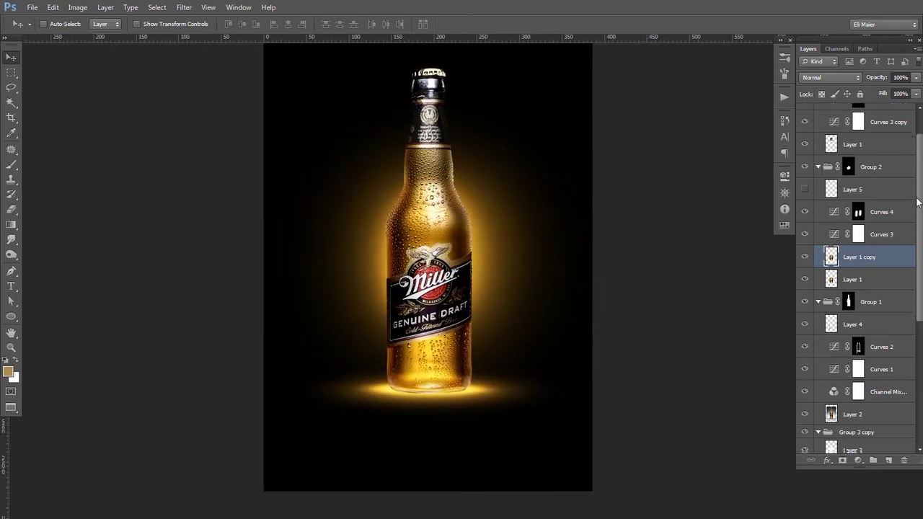
Step: Collapse Group 3 and Group 3 copy, and toggle Group 3 copy's visibility to check its glow
{"action": "scroll", "coordinate": [881, 376], "scroll_direction": "down", "scroll_amount": 5}
{"action": "left_click", "coordinate": [815, 310]}
{"action": "left_click", "coordinate": [818, 312]}
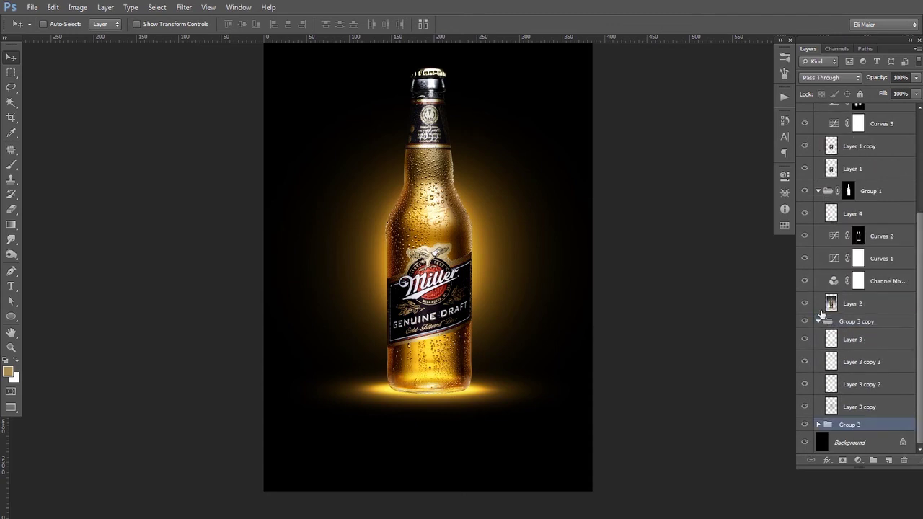
{"action": "left_click", "coordinate": [848, 324]}
{"action": "left_click", "coordinate": [818, 322]}
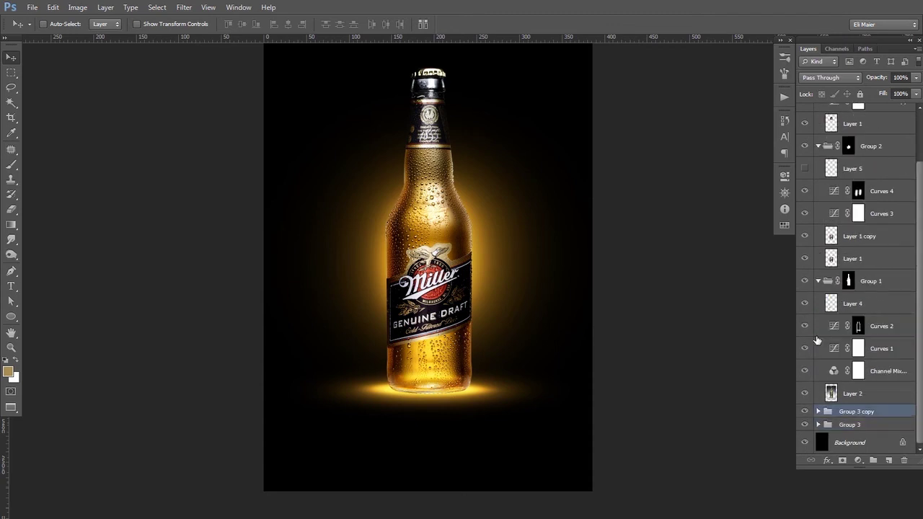
{"action": "left_click", "coordinate": [804, 411]}
{"action": "left_click", "coordinate": [803, 412]}
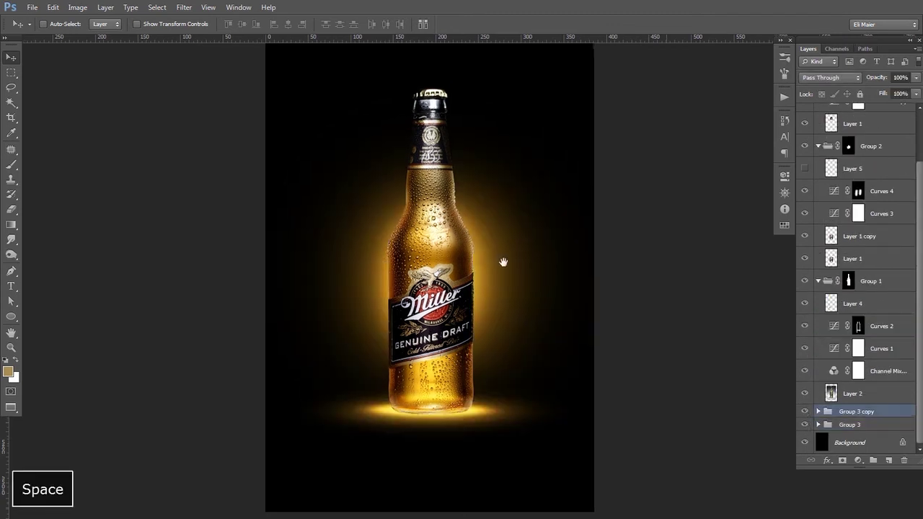
Step: Merge a copy of Group 3 copy, Group 3 and Background into one new layer, keeping the originals
{"action": "left_click", "coordinate": [480, 264], "text": "ctrl"}
{"action": "left_click", "coordinate": [487, 264], "text": "ctrl"}
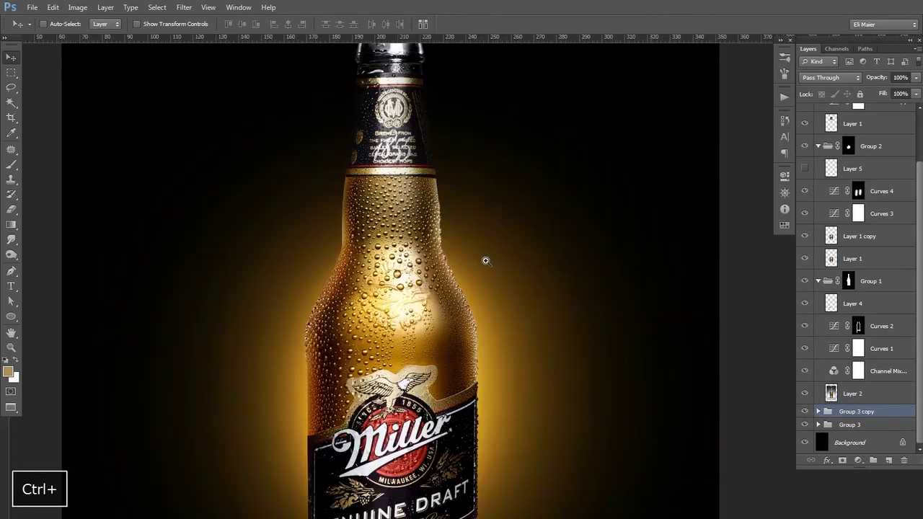
{"action": "left_click", "coordinate": [487, 259], "text": "ctrl"}
{"action": "left_click", "coordinate": [853, 443], "text": "shift"}
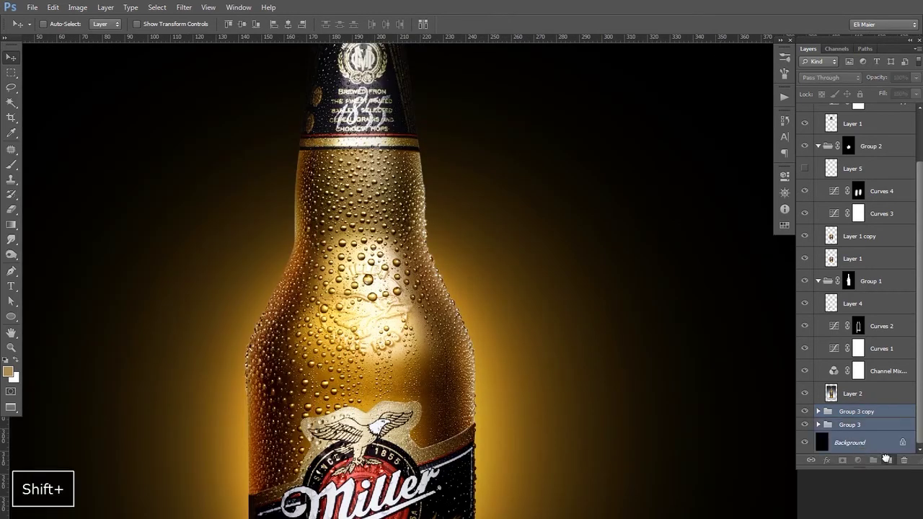
{"action": "key", "text": "ctrl+e"}
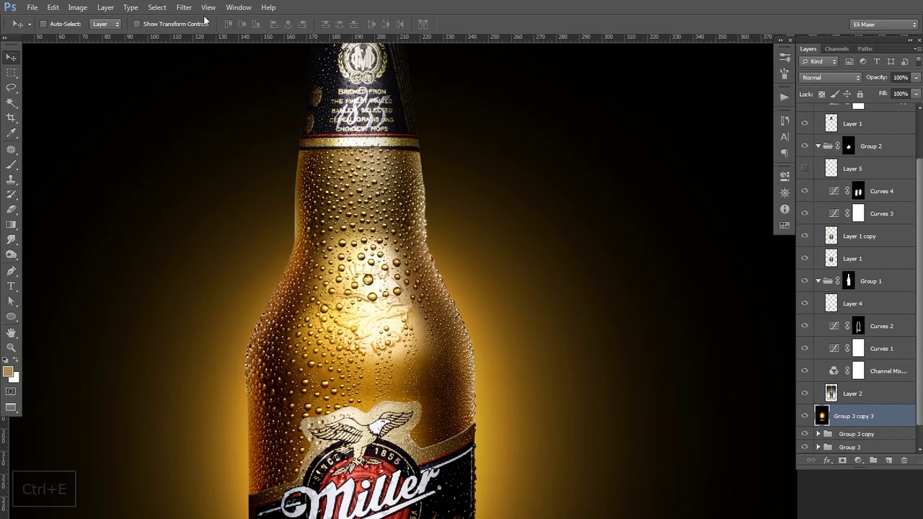
Step: Add noise to the merged Group 3 copy 3 layer and lower its fill to 75%
{"action": "left_click", "coordinate": [184, 7]}
{"action": "mouse_move", "coordinate": [215, 148]}
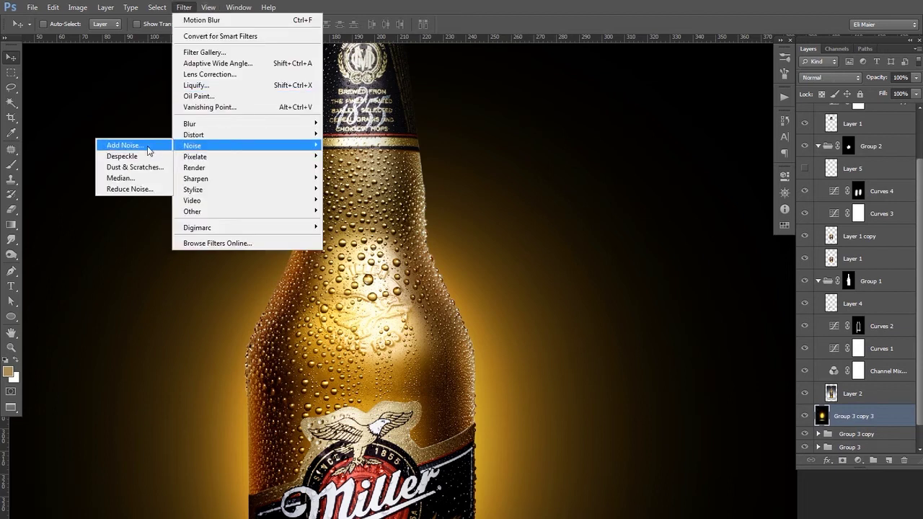
{"action": "key", "text": "Return"}
{"action": "key", "text": "Return"}
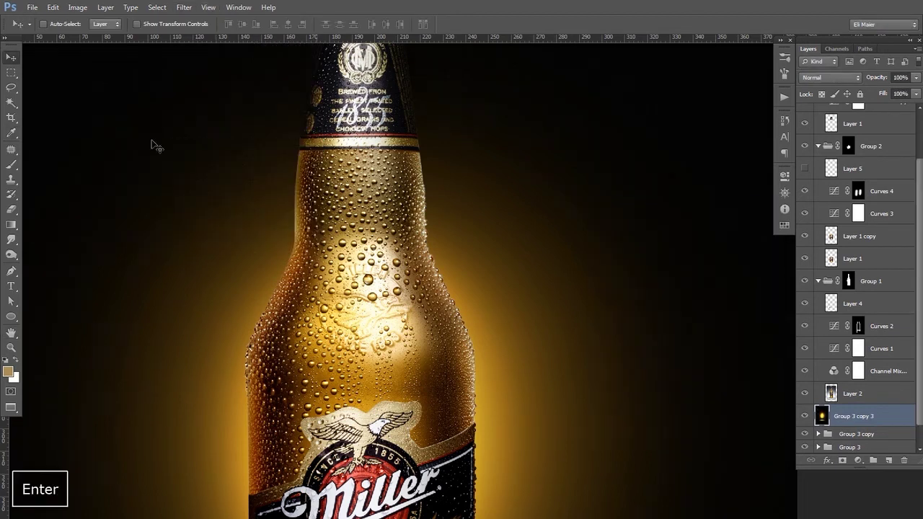
{"action": "left_click", "coordinate": [916, 95]}
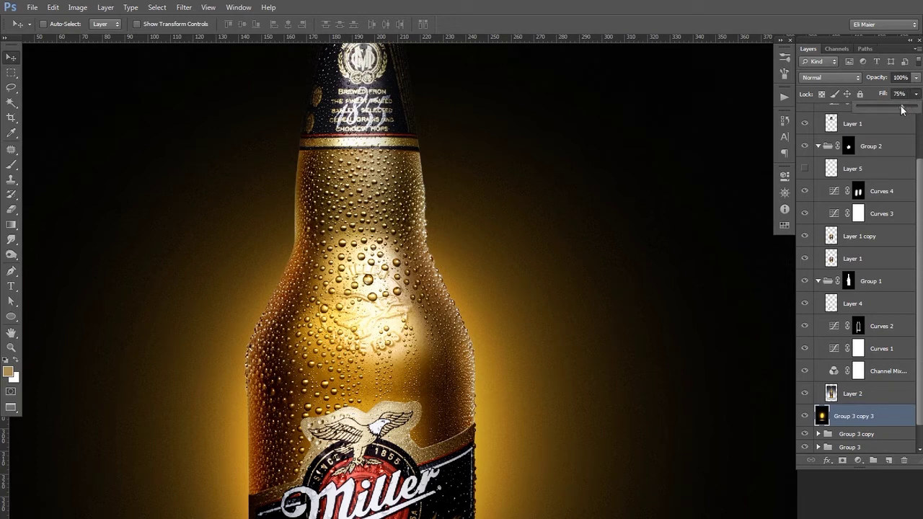
{"action": "left_click", "coordinate": [490, 202], "text": "ctrl+alt"}
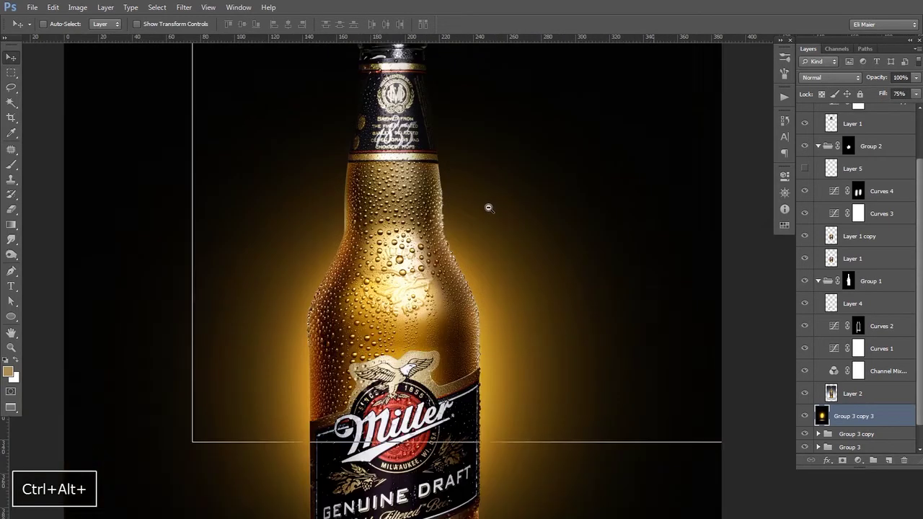
{"action": "left_click", "coordinate": [487, 248], "text": "ctrl+alt"}
{"action": "left_click", "coordinate": [498, 199], "text": "ctrl+alt"}
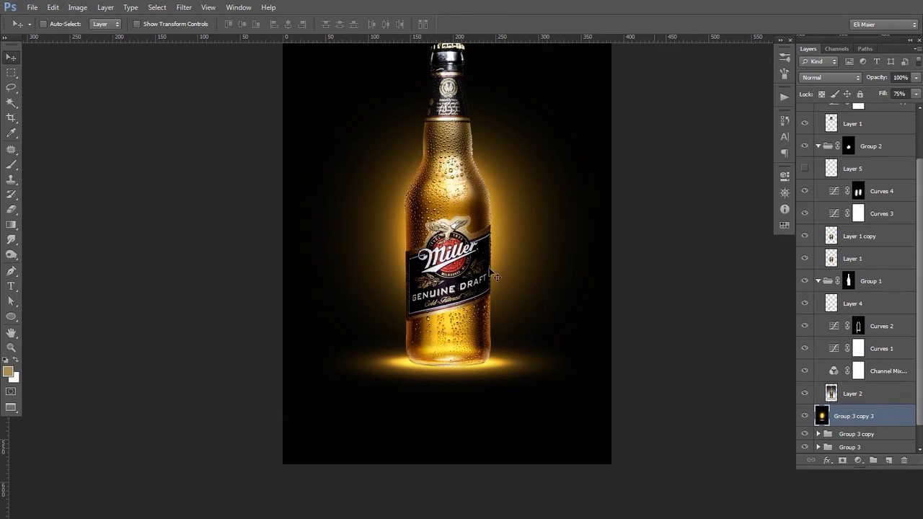
Step: Erase the Curves 4 mask along the bottle's right and left edges beside the label with a 125 px eraser
{"action": "left_click", "coordinate": [864, 196]}
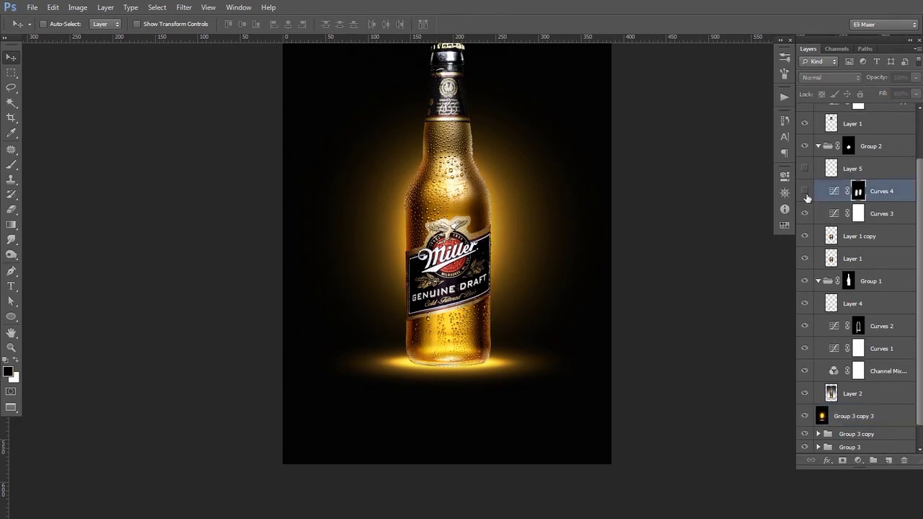
{"action": "left_click", "coordinate": [512, 248], "text": "ctrl"}
{"action": "key", "text": "e"}
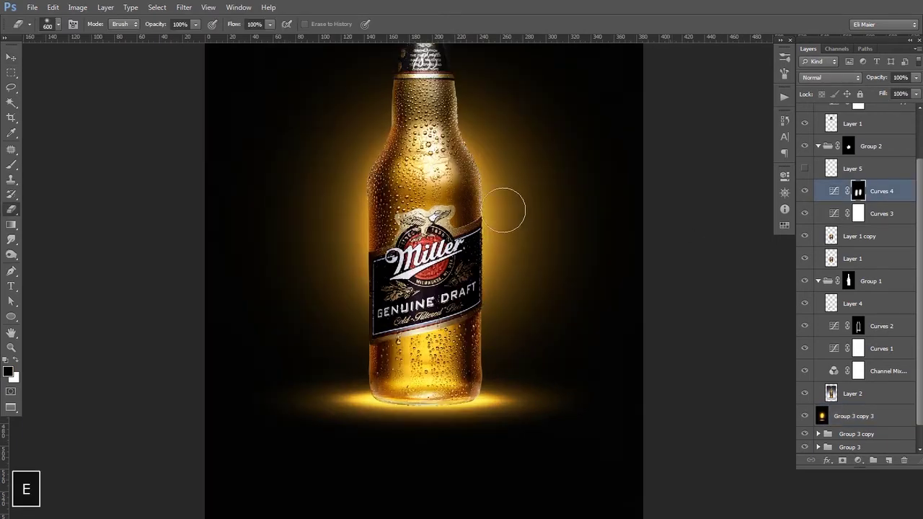
{"action": "key", "text": "bracketleft"}
{"action": "key", "text": "x"}
{"action": "key", "text": "bracketleft"}
{"action": "left_click", "coordinate": [484, 347], "text": "shift"}
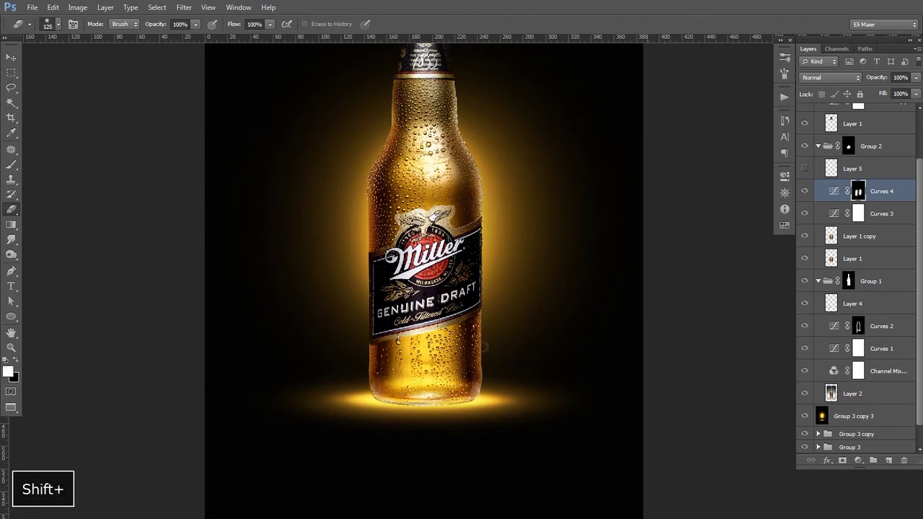
{"action": "left_click_drag", "start_coordinate": [368, 252], "coordinate": [360, 349]}
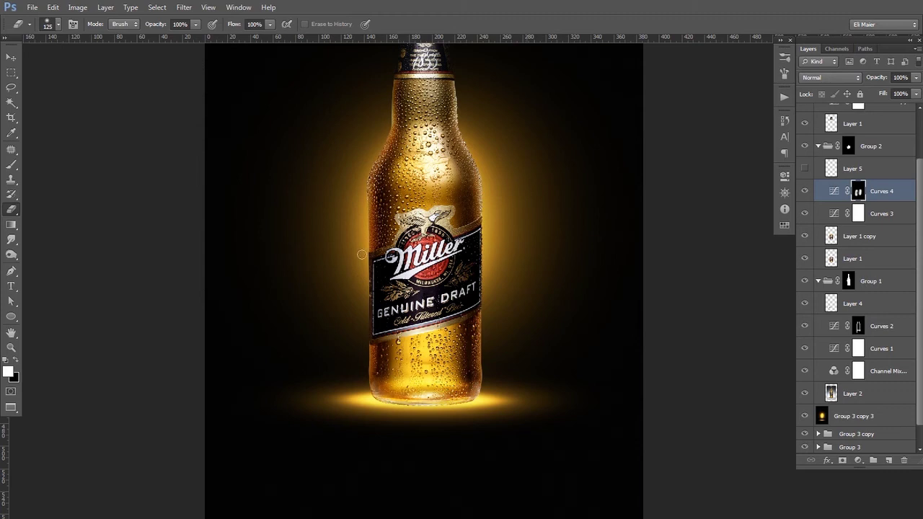
Step: Add a brightening Curves adjustment above Curves 4, raising input 79 to output 168, and fill its mask with black
{"action": "left_click", "coordinate": [856, 460]}
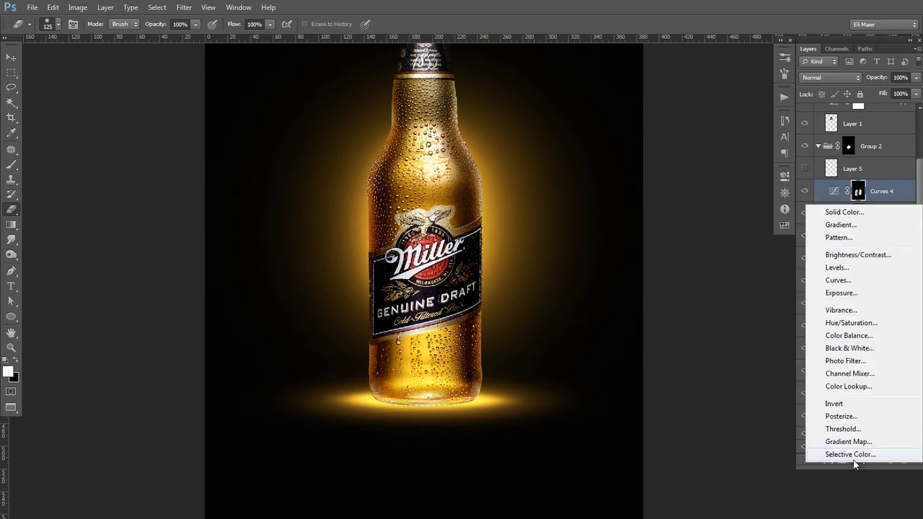
{"action": "left_click", "coordinate": [837, 283]}
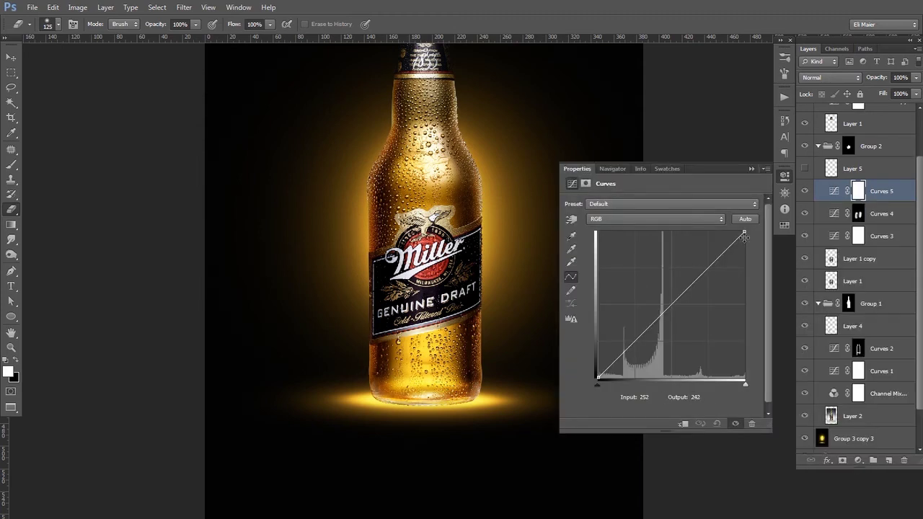
{"action": "left_click_drag", "start_coordinate": [744, 237], "coordinate": [727, 232]}
{"action": "left_click_drag", "start_coordinate": [642, 327], "coordinate": [642, 281]}
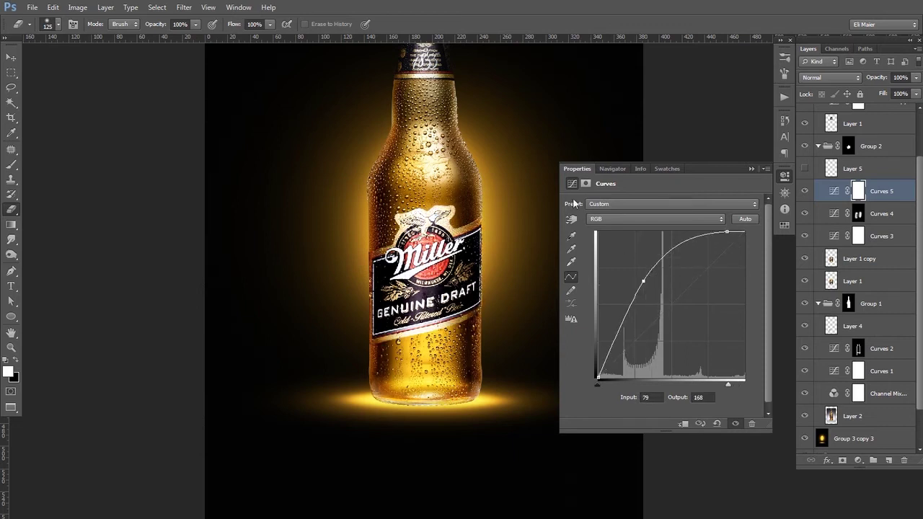
{"action": "left_click", "coordinate": [577, 172]}
{"action": "key", "text": "alt+BackSpace"}
{"action": "key", "text": "ctrl+BackSpace"}
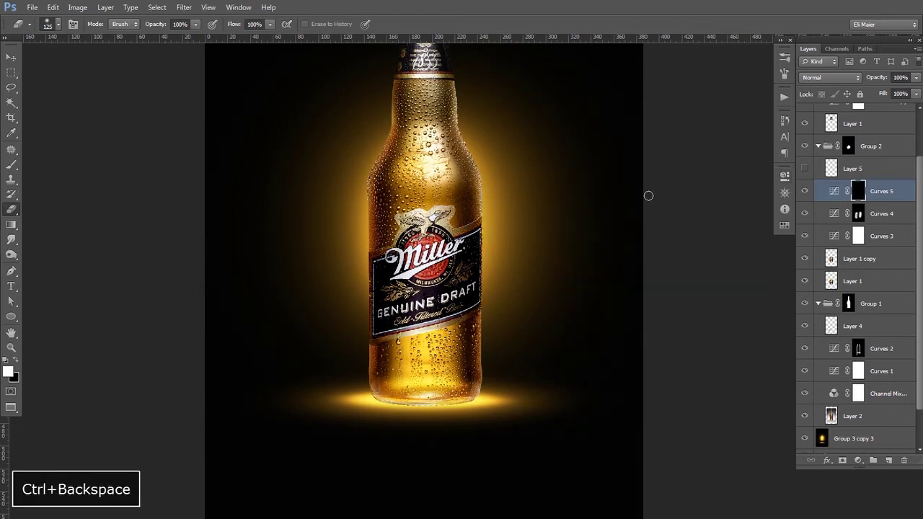
Step: Paint the Curves 5 brightening in along both side edges of the label on its mask
{"action": "key", "text": "space"}
{"action": "key", "text": "ctrl"}
{"action": "left_click", "coordinate": [483, 242], "text": "ctrl"}
{"action": "key", "text": "x"}
{"action": "left_click_drag", "start_coordinate": [497, 192], "coordinate": [495, 354]}
{"action": "left_click_drag", "start_coordinate": [326, 247], "coordinate": [301, 383]}
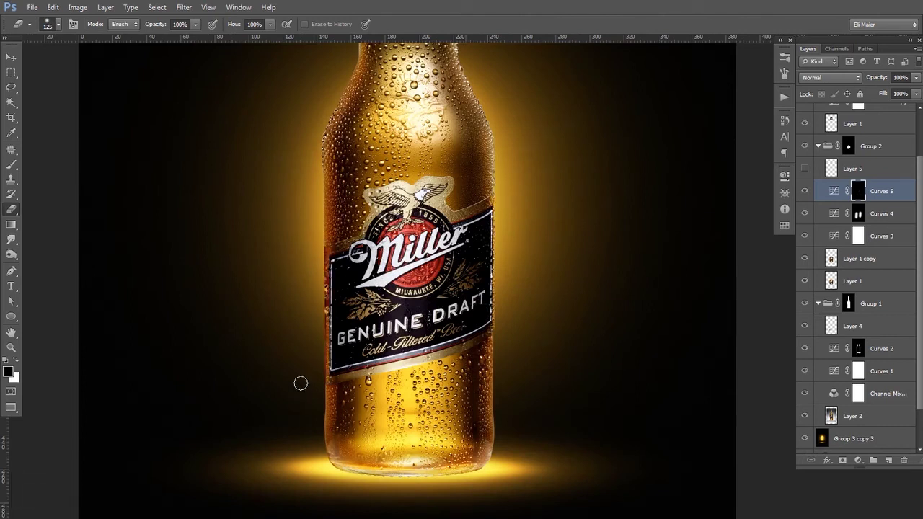
Step: Reshape the Curves 5 curve with a softer midpoint, a black point output of 40 and the white point at 255
{"action": "key", "text": "v"}
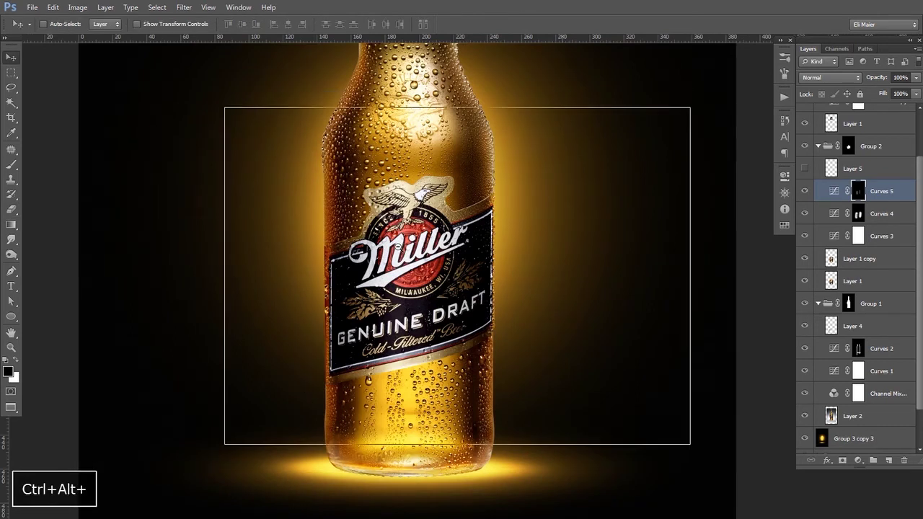
{"action": "left_click", "coordinate": [398, 249], "text": "ctrl+alt"}
{"action": "double_click", "coordinate": [834, 196]}
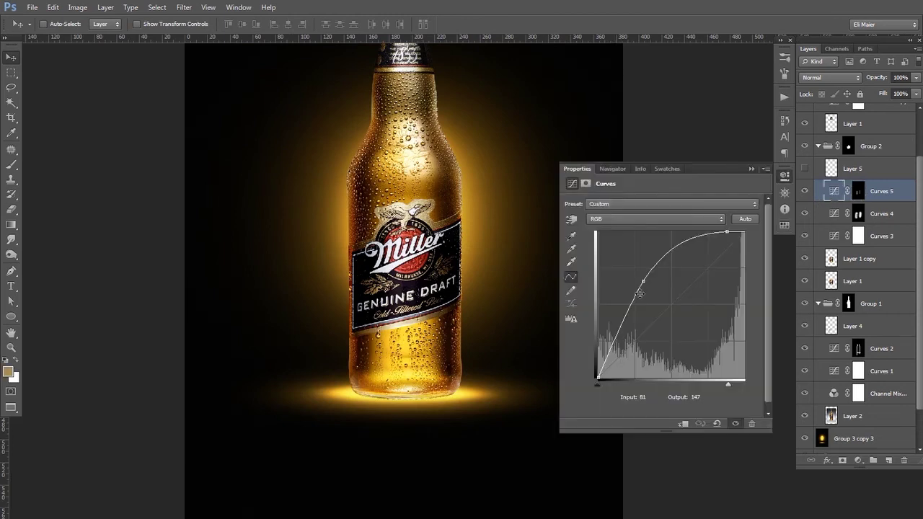
{"action": "left_click_drag", "start_coordinate": [643, 283], "coordinate": [657, 289]}
{"action": "left_click_drag", "start_coordinate": [597, 378], "coordinate": [592, 344]}
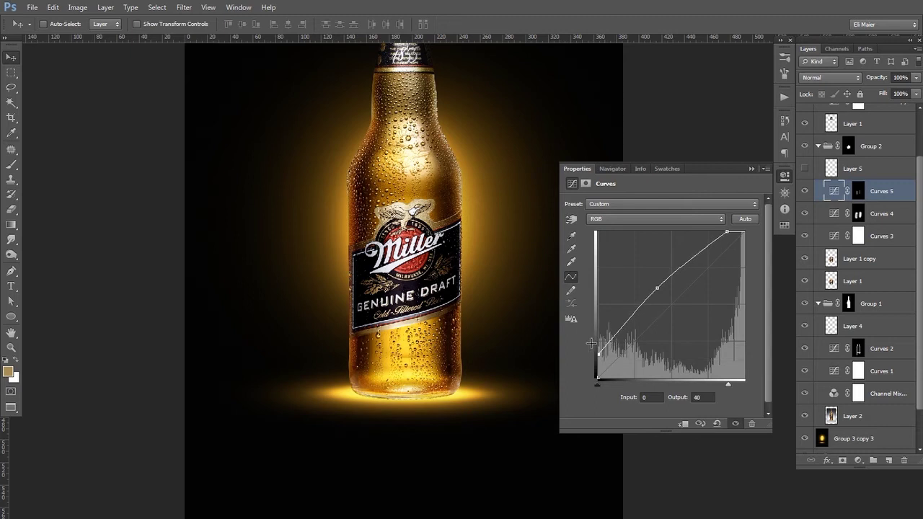
{"action": "left_click_drag", "start_coordinate": [650, 283], "coordinate": [651, 285]}
{"action": "key", "text": "ctrl+z"}
{"action": "left_click_drag", "start_coordinate": [727, 233], "coordinate": [744, 232]}
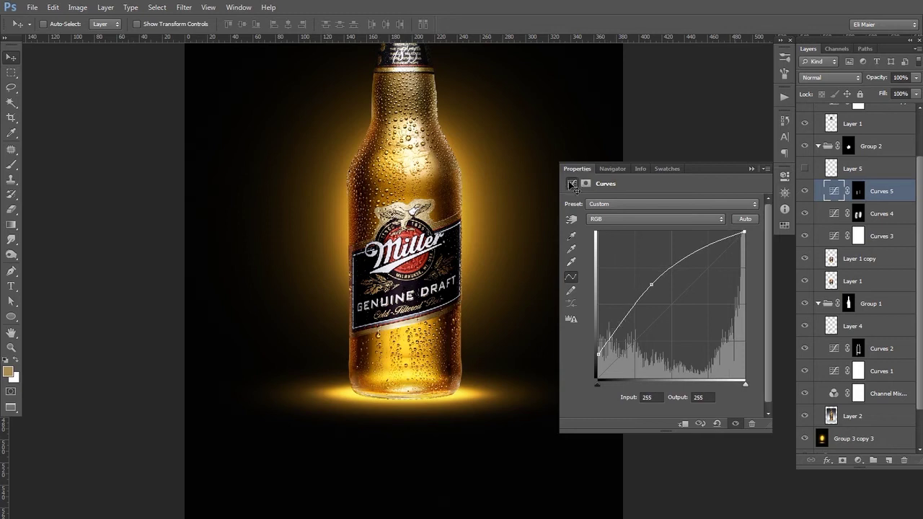
{"action": "key", "text": "v"}
Step: Fade the Curves 5 mask along the bottle's left edge with a 300 px eraser at 30% opacity, undoing the full-strength stroke
{"action": "key", "text": "ctrl+alt+0"}
{"action": "key", "text": "ctrl+plus"}
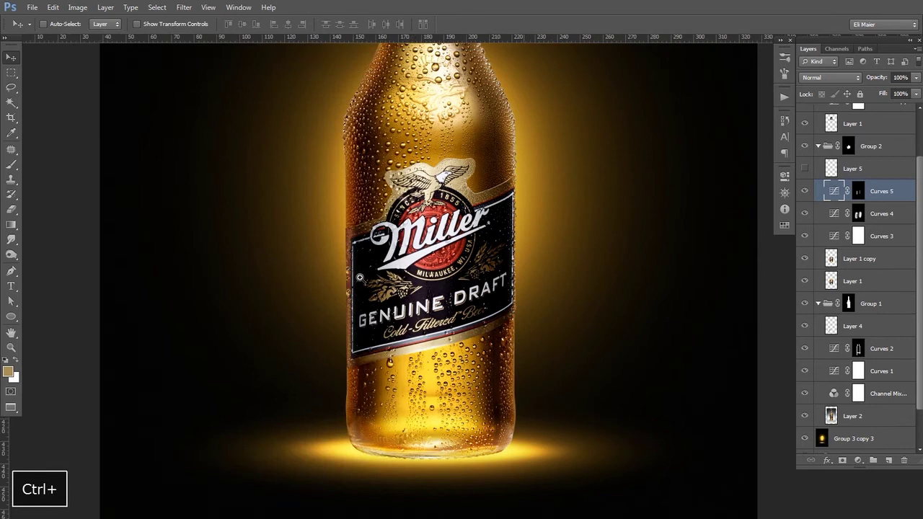
{"action": "key", "text": "ctrl+plus"}
{"action": "left_click", "coordinate": [859, 195], "text": "ctrl"}
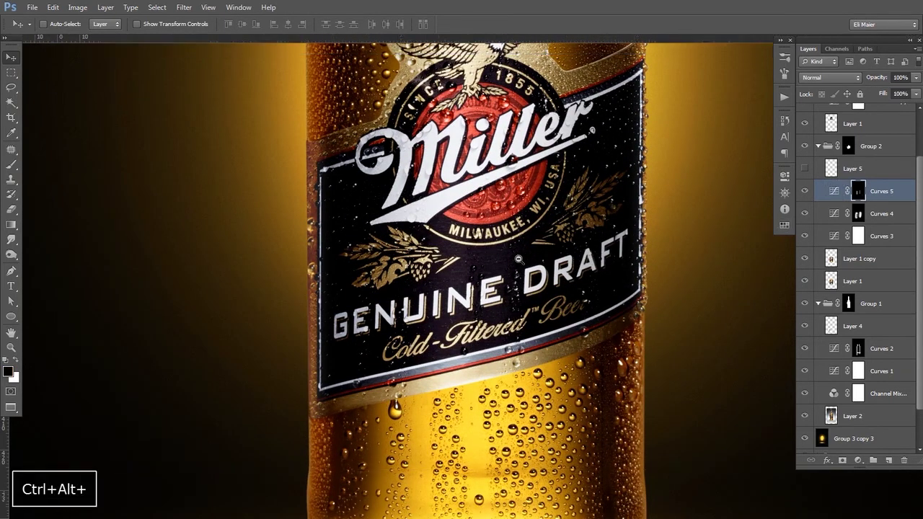
{"action": "key", "text": "ctrl+alt+0"}
{"action": "key", "text": "e"}
{"action": "key", "text": "bracketright"}
{"action": "key", "text": "bracketright"}
{"action": "key", "text": "bracketright"}
{"action": "key", "text": "bracketright"}
{"action": "key", "text": "bracketright"}
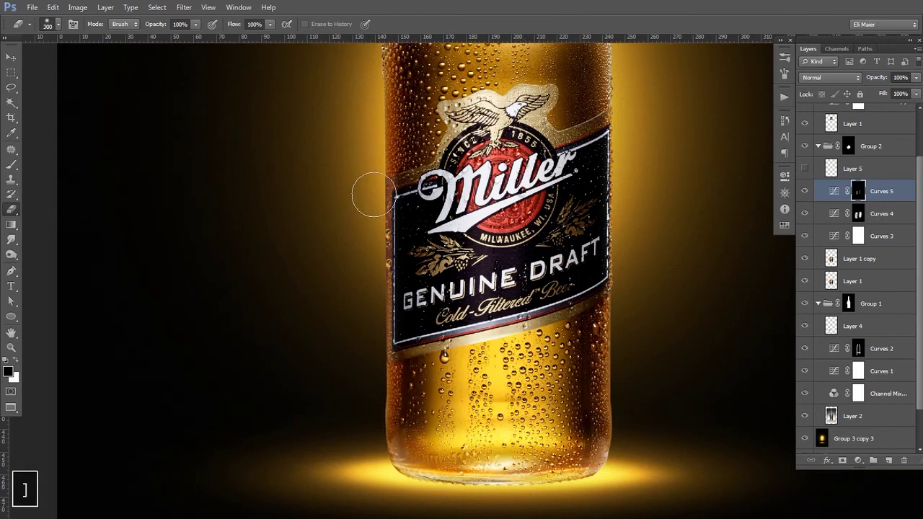
{"action": "key", "text": "x"}
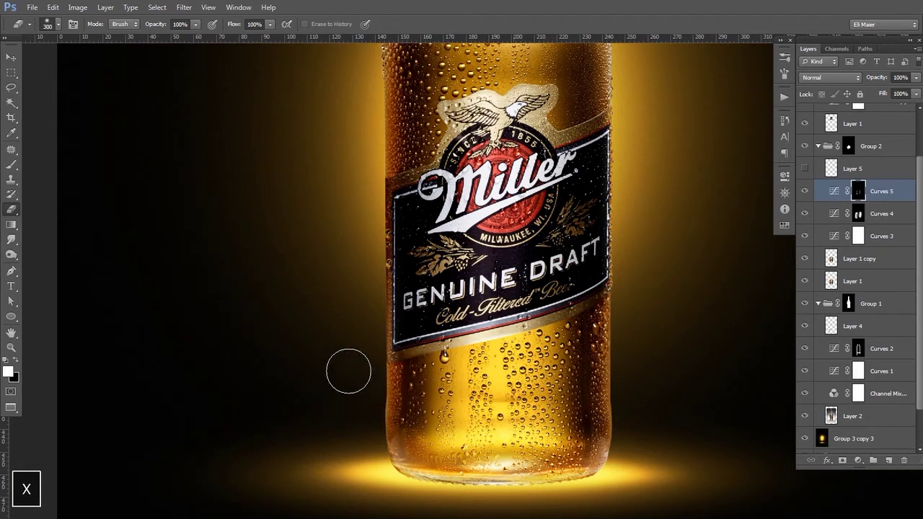
{"action": "key", "text": "ctrl+z"}
{"action": "key", "text": "3"}
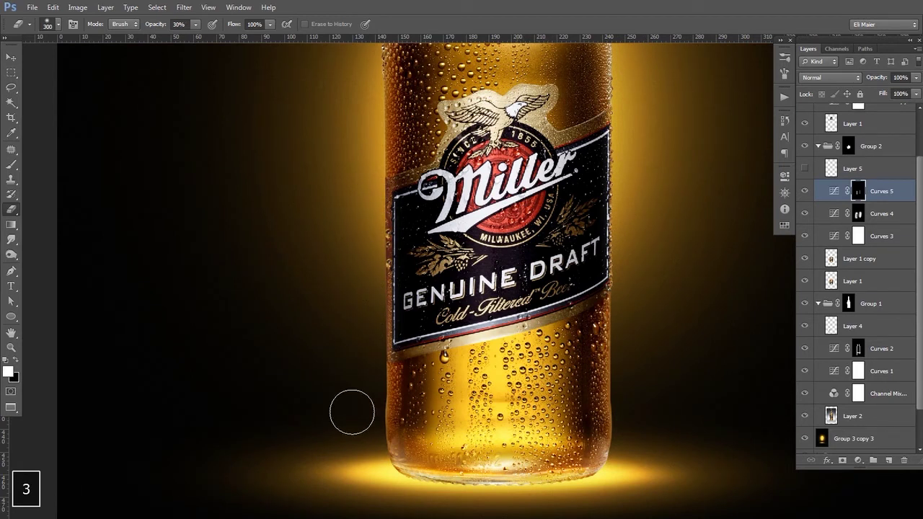
Step: Examine the label's left edge up close and within the whole bottle composition
{"action": "key", "text": "v"}
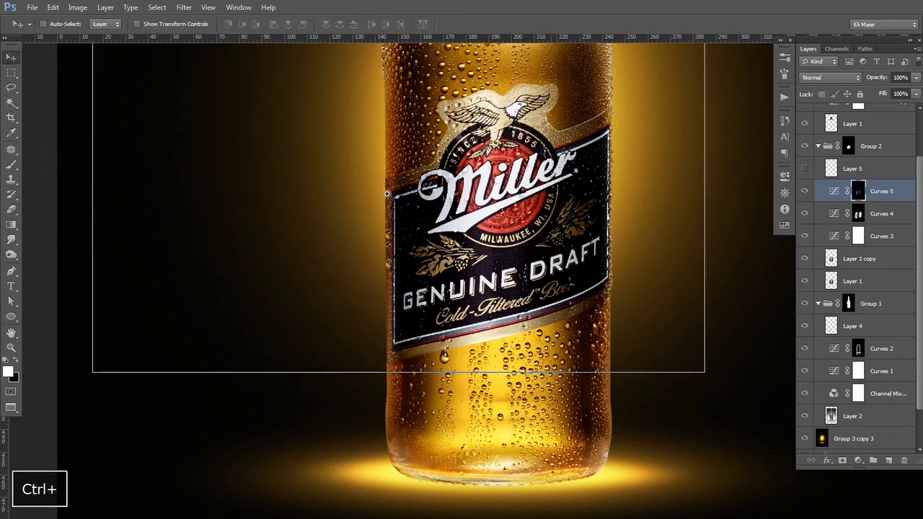
{"action": "left_click", "coordinate": [382, 193], "text": "ctrl"}
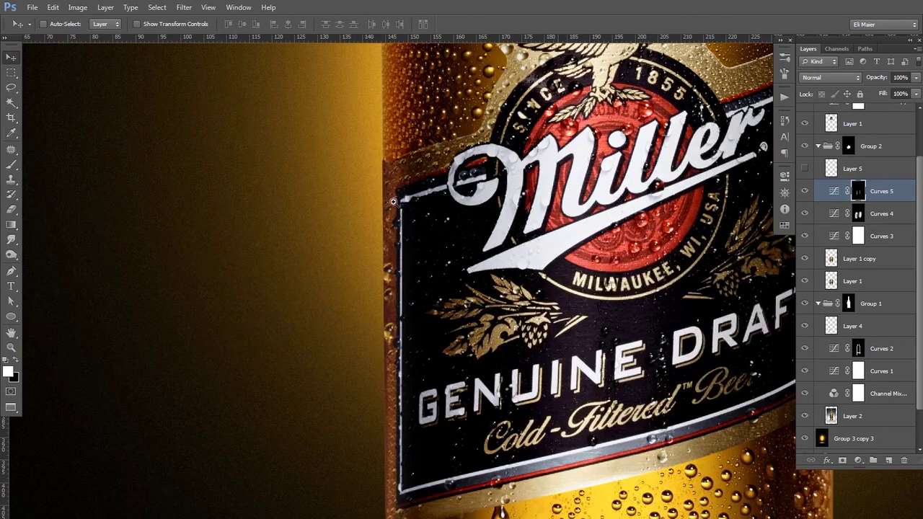
{"action": "left_click", "coordinate": [465, 219], "text": "ctrl+alt"}
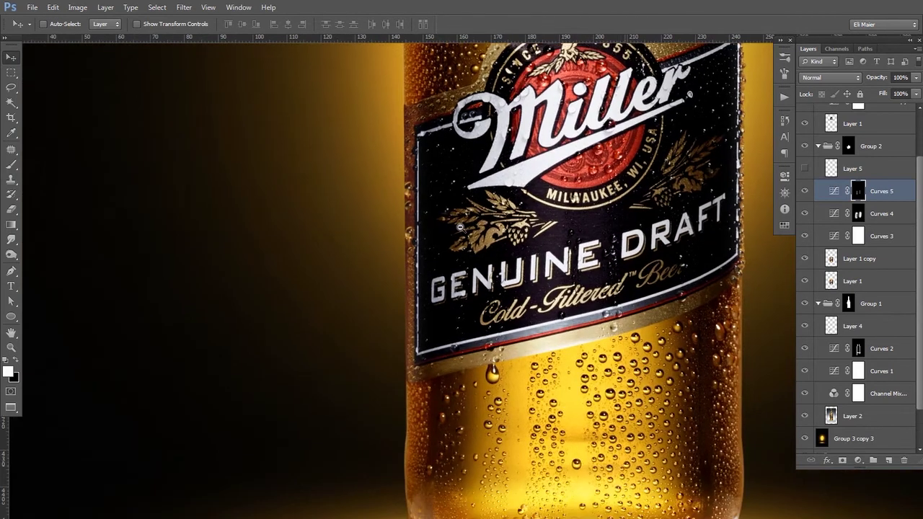
{"action": "left_click", "coordinate": [461, 231], "text": "ctrl+alt"}
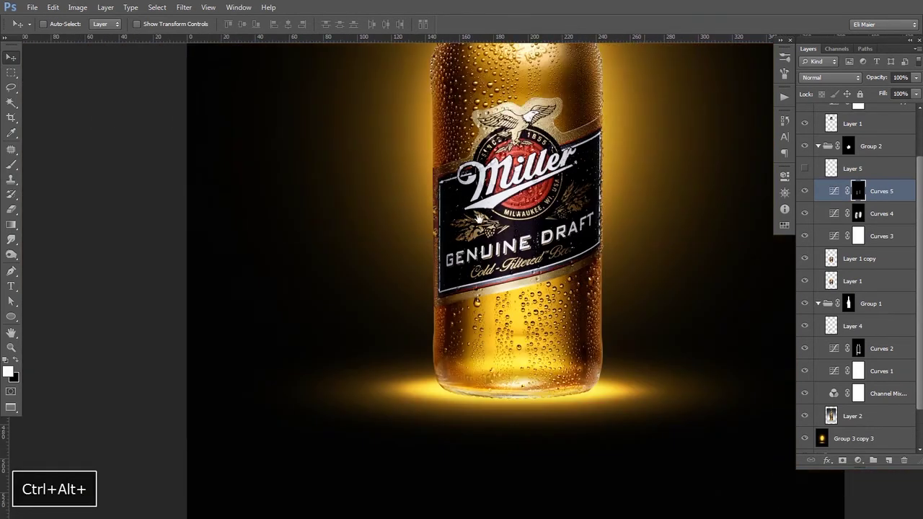
{"action": "left_click_drag", "start_coordinate": [480, 219], "coordinate": [444, 277]}
{"action": "left_click", "coordinate": [487, 247], "text": "ctrl+alt"}
{"action": "left_click_drag", "start_coordinate": [494, 222], "coordinate": [470, 286]}
{"action": "left_click", "coordinate": [473, 264], "text": "ctrl+alt"}
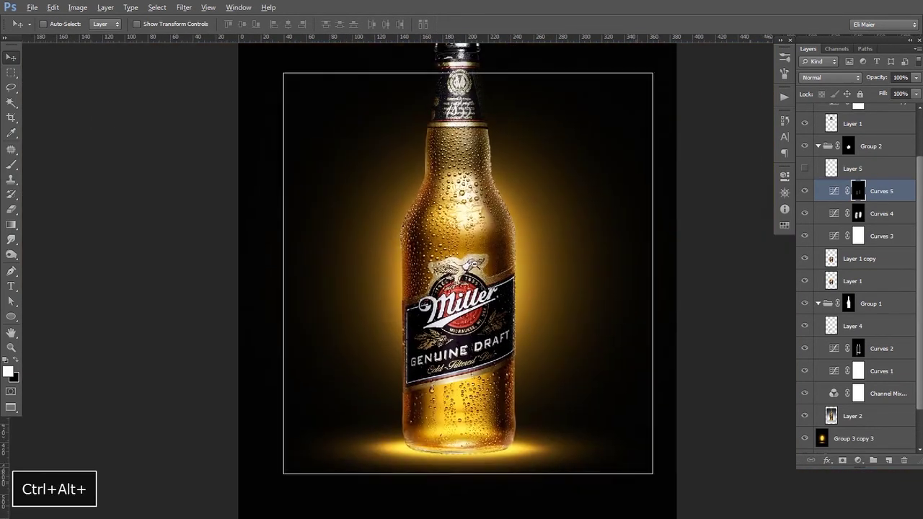
{"action": "left_click", "coordinate": [479, 254], "text": "ctrl+alt"}
{"action": "left_click_drag", "start_coordinate": [479, 250], "coordinate": [453, 257]}
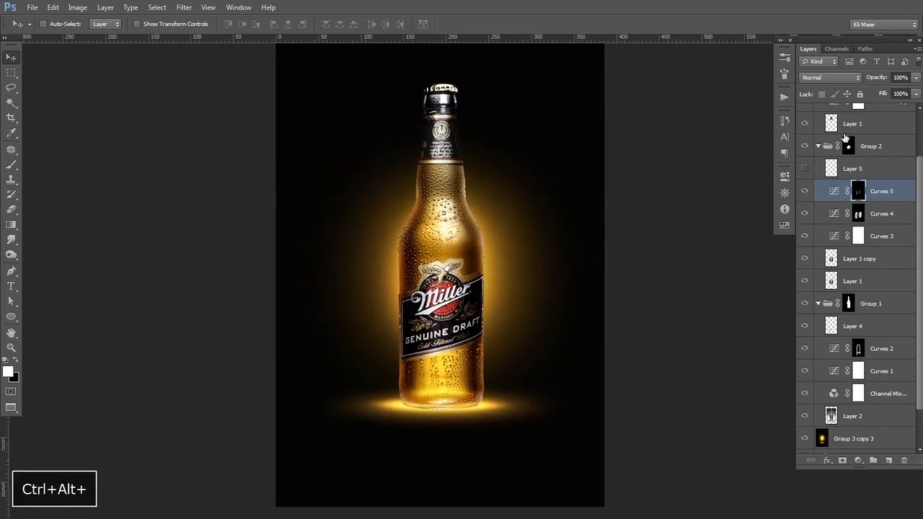
Step: Collapse the Group 2 copy, Group 2 and Group 1 layer groups
{"action": "left_click_drag", "start_coordinate": [921, 164], "coordinate": [918, 116]}
{"action": "left_click", "coordinate": [819, 114]}
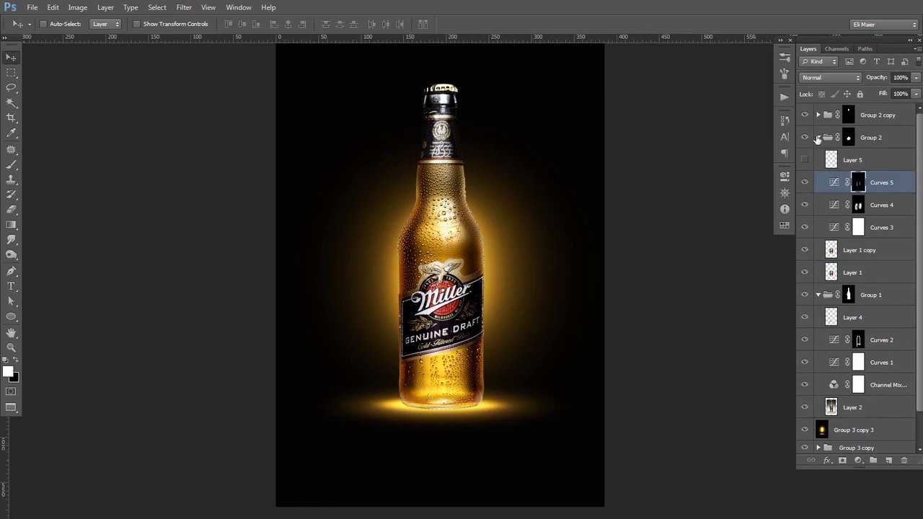
{"action": "left_click", "coordinate": [818, 137]}
{"action": "left_click", "coordinate": [819, 161]}
{"action": "left_click_drag", "start_coordinate": [572, 220], "coordinate": [482, 236]}
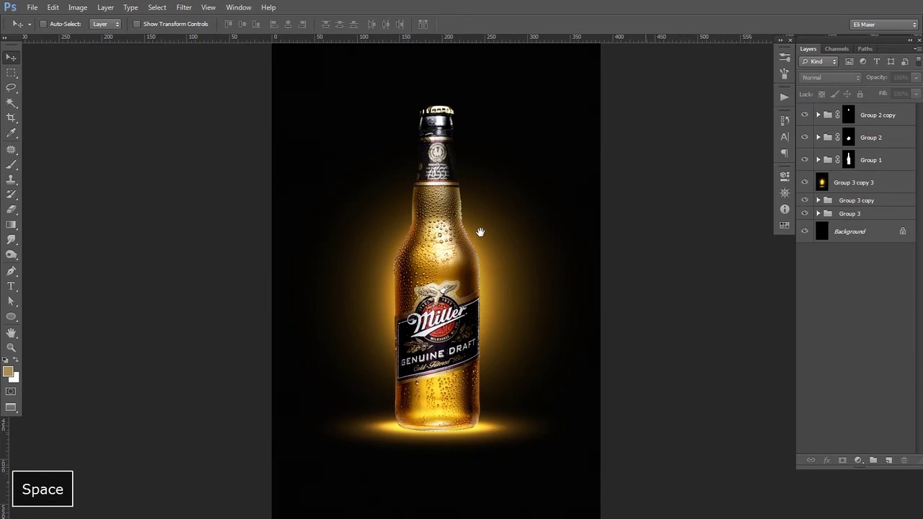
Step: Add a monochrome Channel Mixer adjustment above all the groups and set its blend mode to Overlay
{"action": "left_click", "coordinate": [849, 115]}
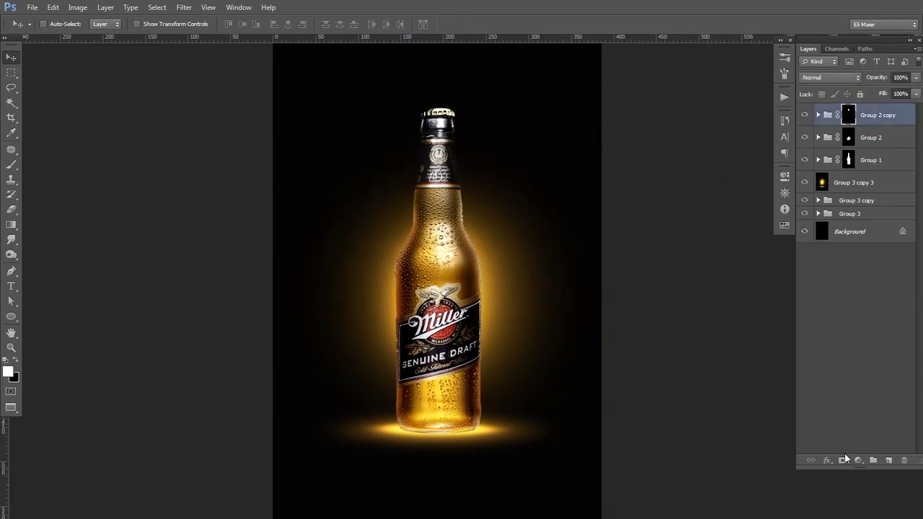
{"action": "left_click", "coordinate": [851, 460]}
{"action": "left_click", "coordinate": [849, 373]}
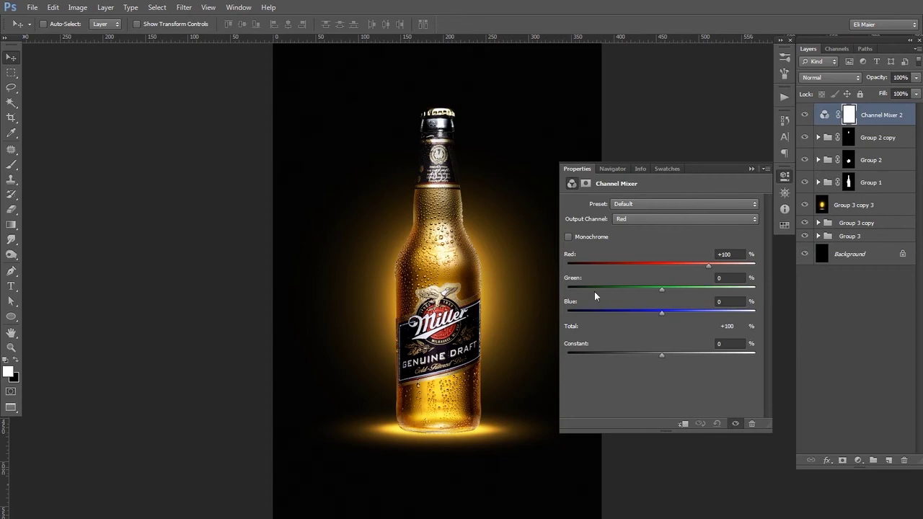
{"action": "left_click", "coordinate": [590, 239]}
{"action": "double_click", "coordinate": [586, 167]}
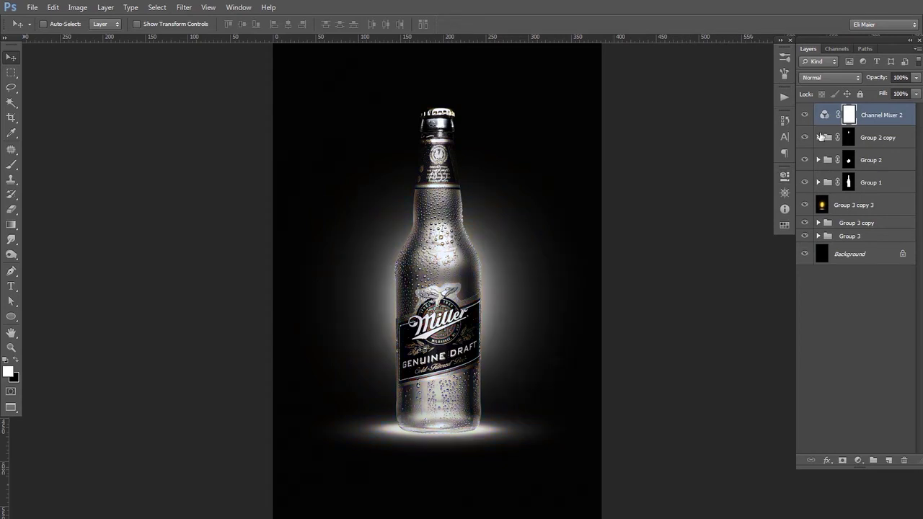
{"action": "left_click", "coordinate": [838, 78]}
{"action": "left_click", "coordinate": [811, 226]}
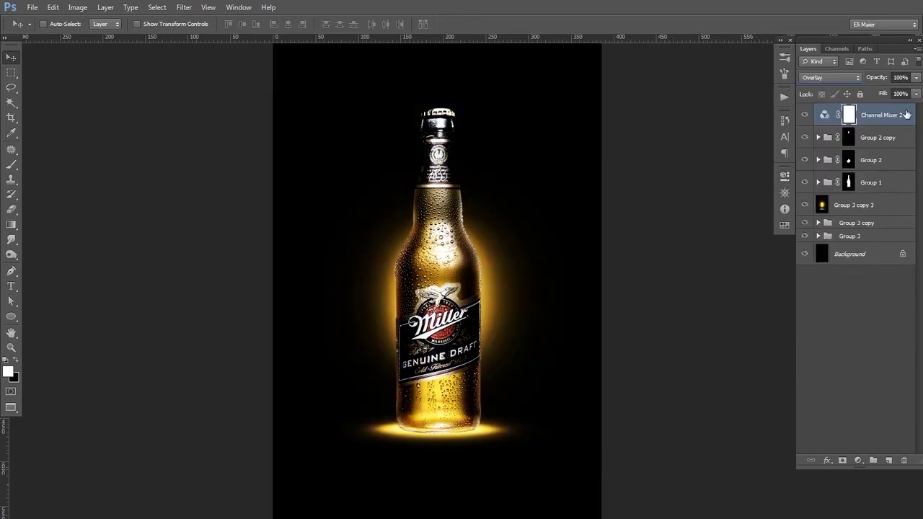
Step: Try the Channel Mixer 2 layer at 25% fill and compare the image with and without it
{"action": "left_click_drag", "start_coordinate": [880, 106], "coordinate": [878, 107]}
{"action": "left_click", "coordinate": [805, 116]}
{"action": "left_click", "coordinate": [805, 116]}
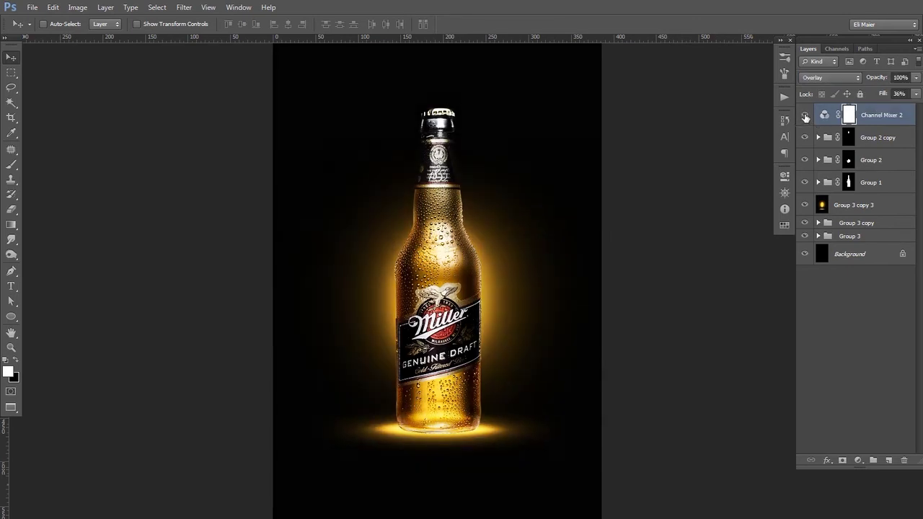
{"action": "left_click", "coordinate": [916, 93]}
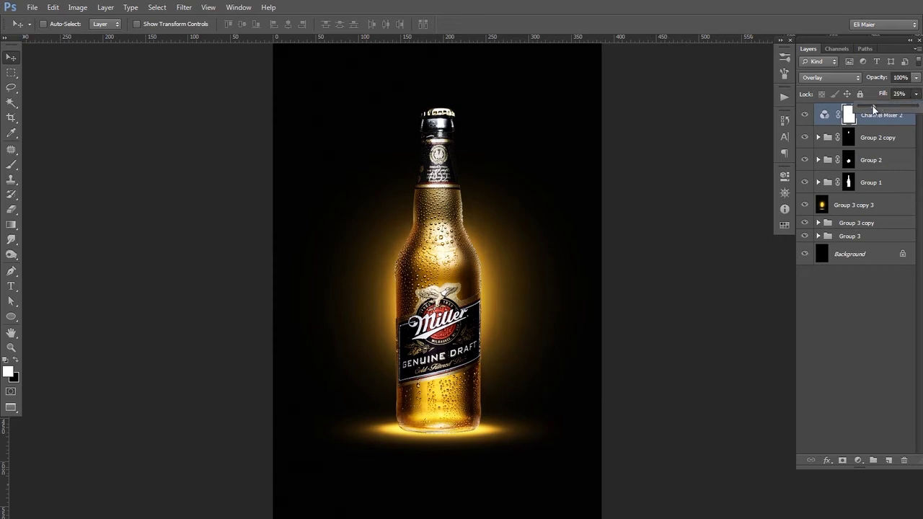
{"action": "left_click", "coordinate": [854, 271]}
{"action": "left_click", "coordinate": [805, 116]}
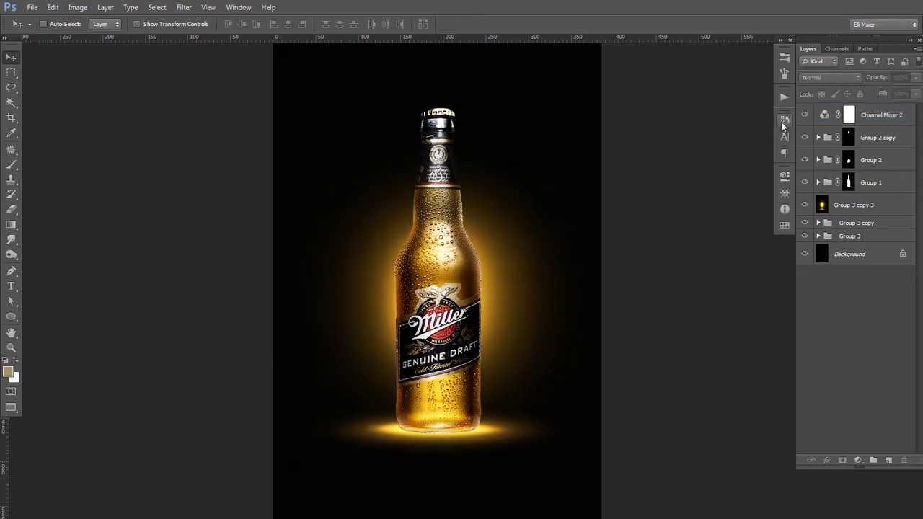
Step: Set the Channel Mixer 2 layer's fill to 17% and compare the composition with and without it
{"action": "left_click", "coordinate": [502, 186], "text": "ctrl+alt"}
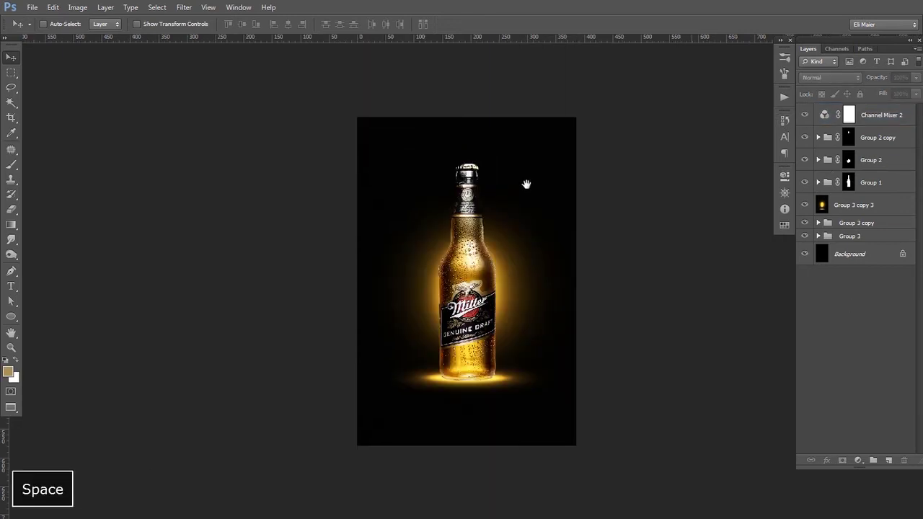
{"action": "left_click", "coordinate": [805, 117]}
{"action": "left_click", "coordinate": [549, 212], "text": "ctrl"}
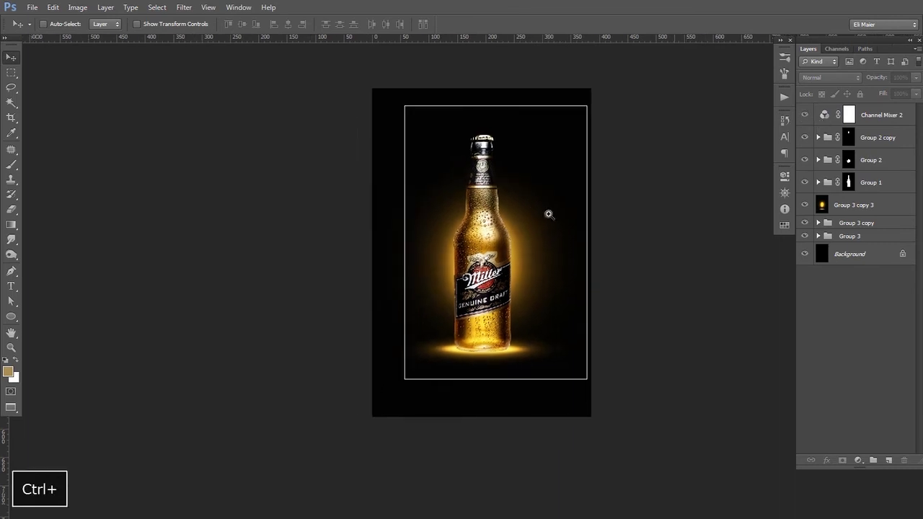
{"action": "left_click", "coordinate": [906, 117]}
{"action": "left_click", "coordinate": [915, 94]}
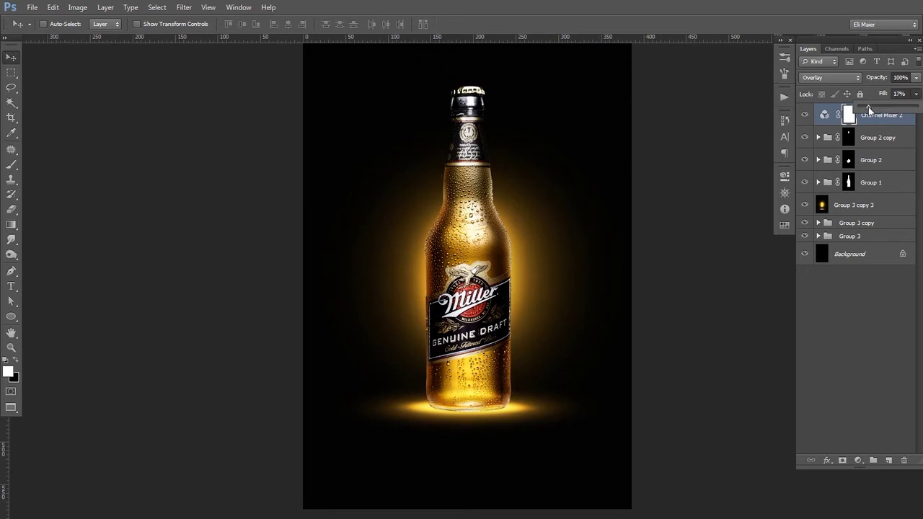
{"action": "left_click", "coordinate": [806, 116]}
{"action": "left_click", "coordinate": [806, 117]}
Step: Add a Curves adjustment above Channel Mixer 2, moving the black point to input 3 and the white point slightly inward
{"action": "left_click", "coordinate": [868, 120]}
{"action": "left_click", "coordinate": [851, 460]}
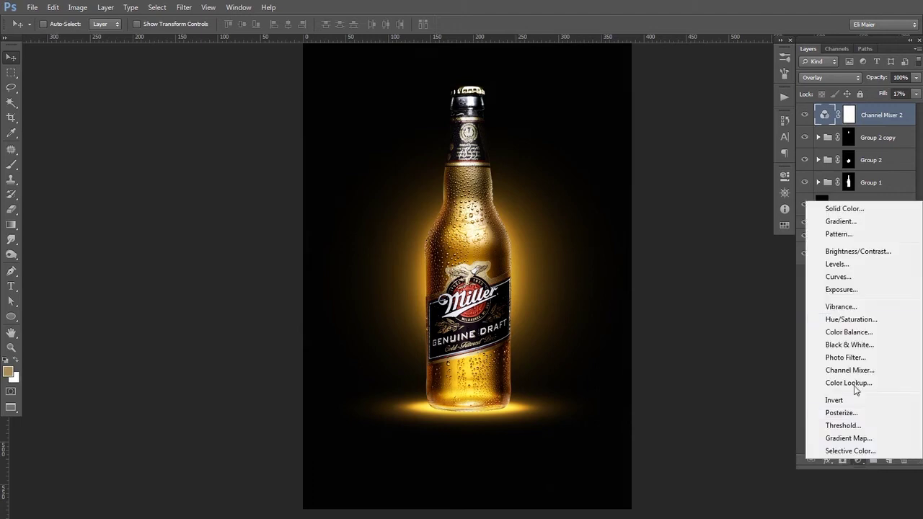
{"action": "left_click", "coordinate": [842, 272]}
{"action": "left_click_drag", "start_coordinate": [598, 377], "coordinate": [600, 384]}
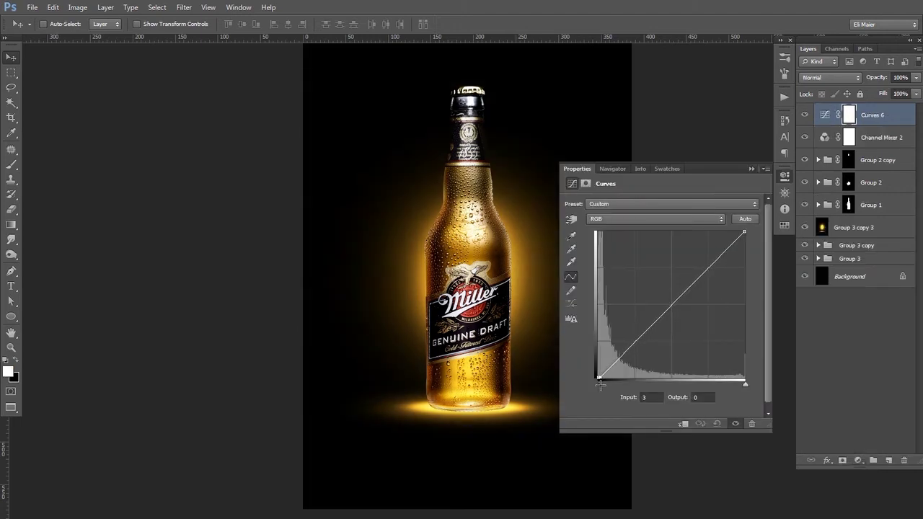
{"action": "left_click_drag", "start_coordinate": [743, 234], "coordinate": [741, 232]}
{"action": "double_click", "coordinate": [588, 169]}
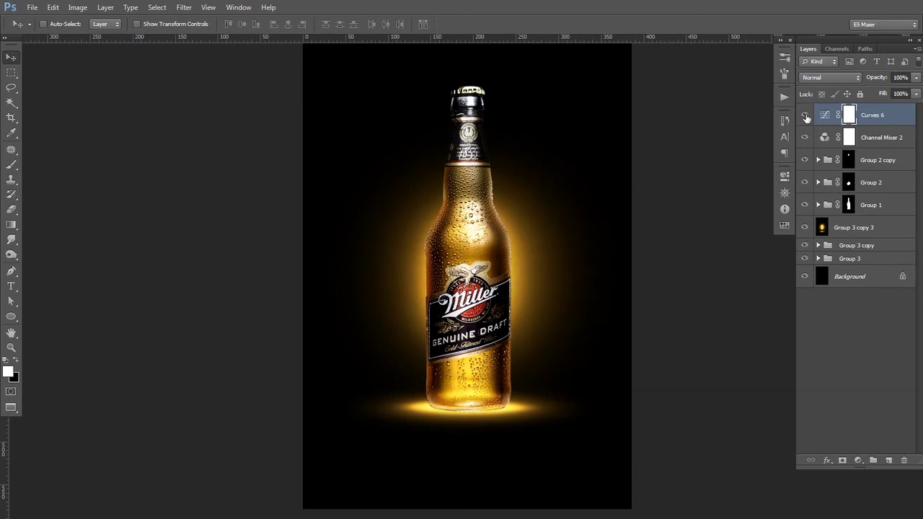
Step: Create a new layer above Curves 6 and sample a grey from the glass just below the bottle cap
{"action": "key", "text": "space"}
{"action": "left_click_drag", "start_coordinate": [496, 200], "coordinate": [496, 171]}
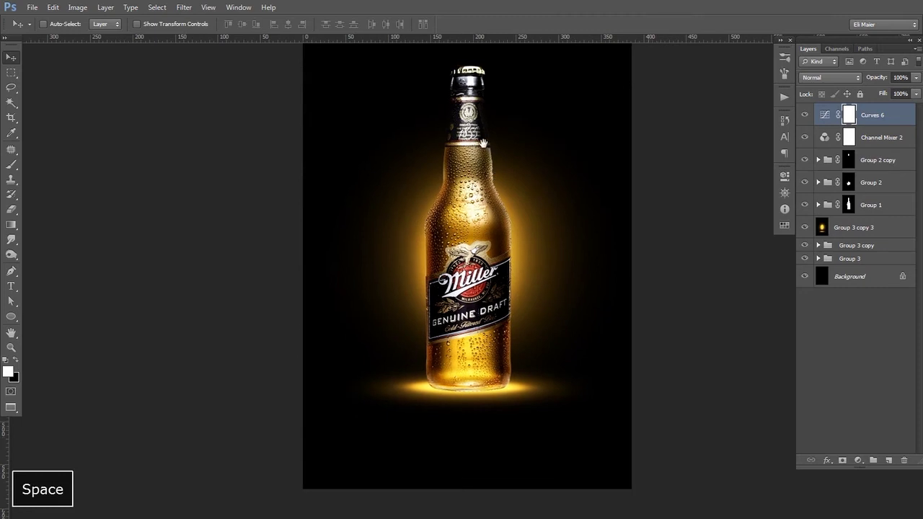
{"action": "left_click_drag", "start_coordinate": [472, 148], "coordinate": [467, 243]}
{"action": "left_click", "coordinate": [469, 155], "text": "ctrl"}
{"action": "left_click", "coordinate": [465, 203], "text": "ctrl"}
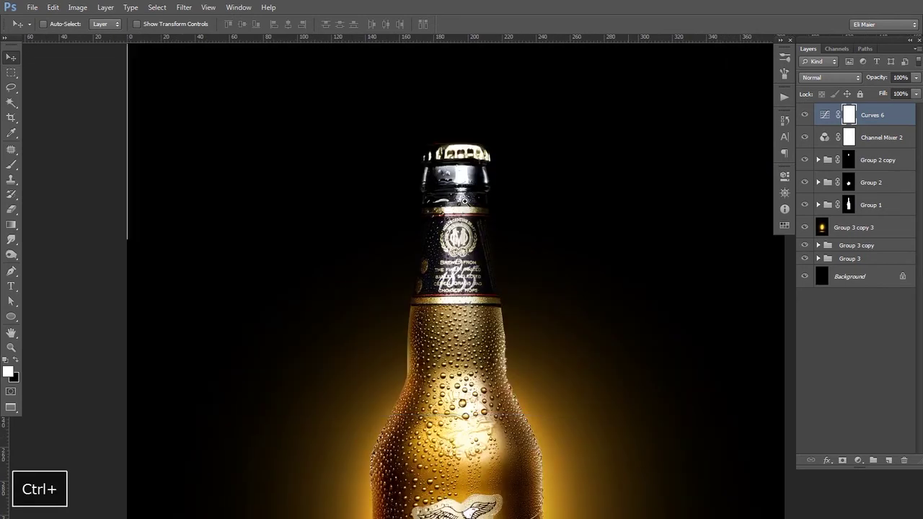
{"action": "left_click", "coordinate": [465, 203], "text": "ctrl"}
{"action": "left_click_drag", "start_coordinate": [466, 203], "coordinate": [464, 287]}
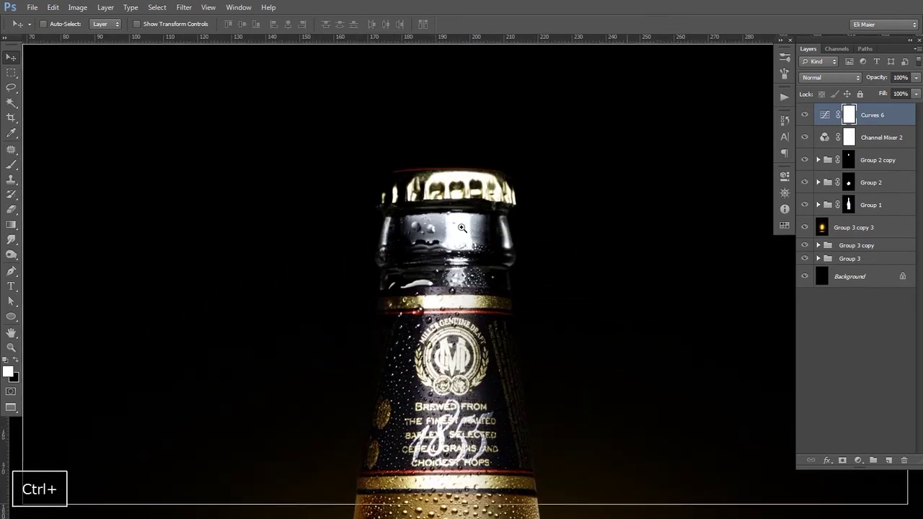
{"action": "left_click", "coordinate": [456, 247]}
{"action": "left_click", "coordinate": [462, 246], "text": "ctrl"}
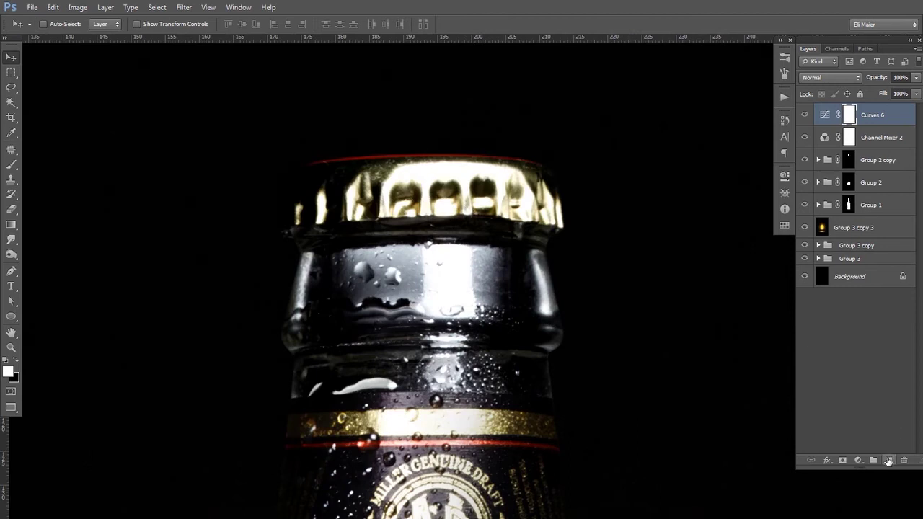
{"action": "left_click", "coordinate": [889, 462]}
{"action": "key", "text": "i"}
{"action": "left_click", "coordinate": [428, 271]}
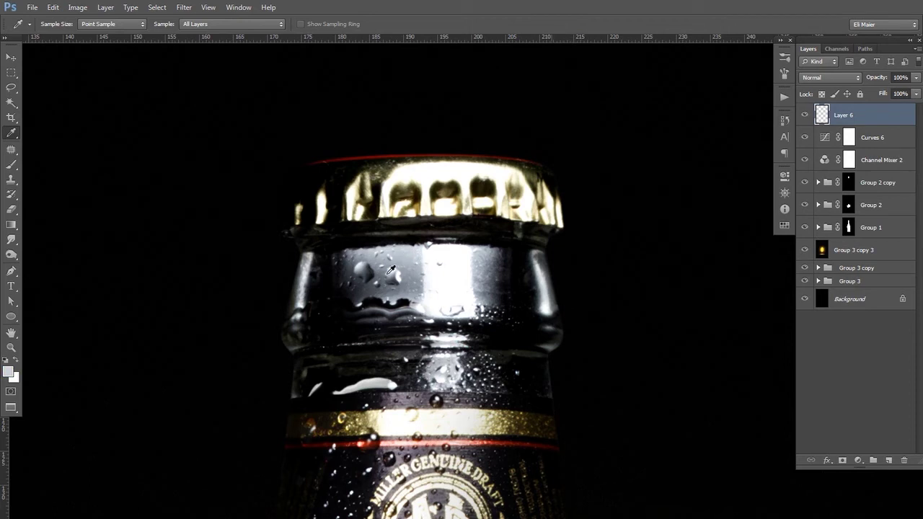
Step: Paint the sampled grey over the bright highlight on the glass below the cap with a 125 px soft brush
{"action": "key", "text": "b"}
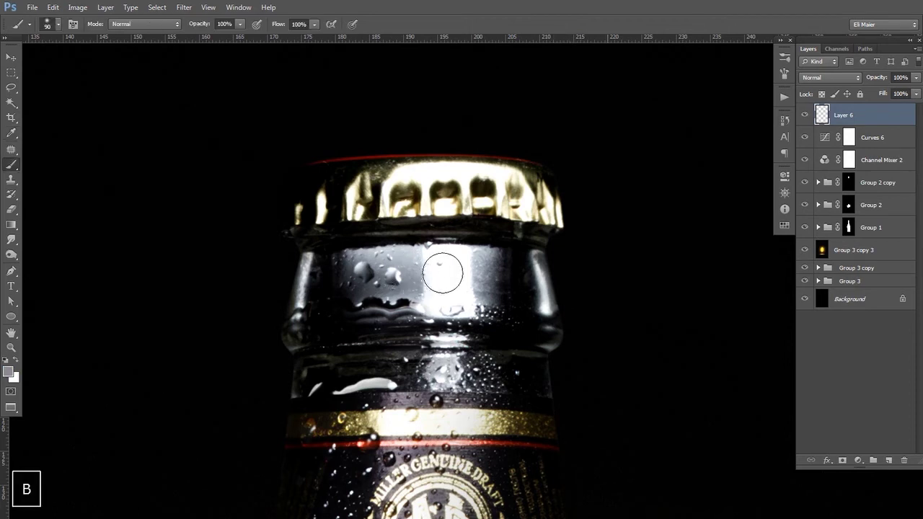
{"action": "key", "text": "bracketright"}
{"action": "key", "text": "bracketright"}
{"action": "left_click_drag", "start_coordinate": [446, 269], "coordinate": [444, 328]}
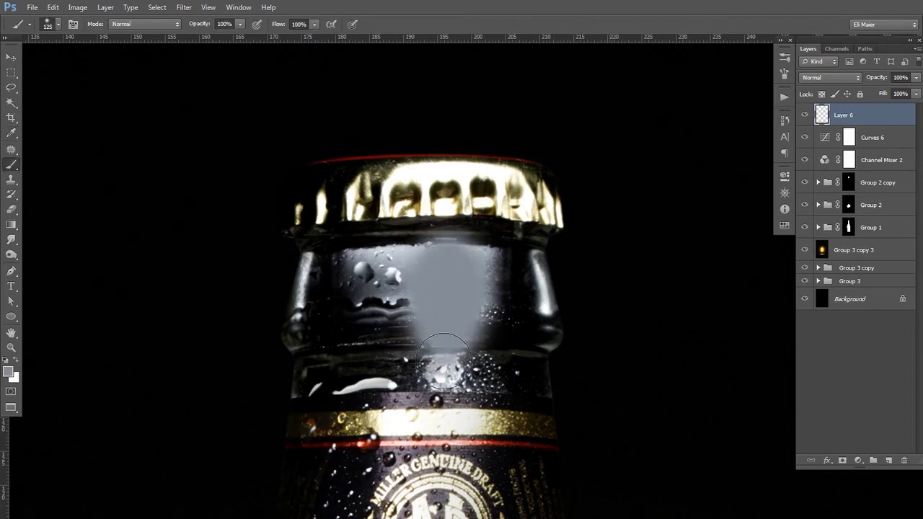
Step: Set Layer 6's blend mode to Multiply and its fill to 47%
{"action": "key", "text": "v"}
{"action": "left_click", "coordinate": [829, 77]}
{"action": "left_click", "coordinate": [827, 127]}
{"action": "key", "text": "space"}
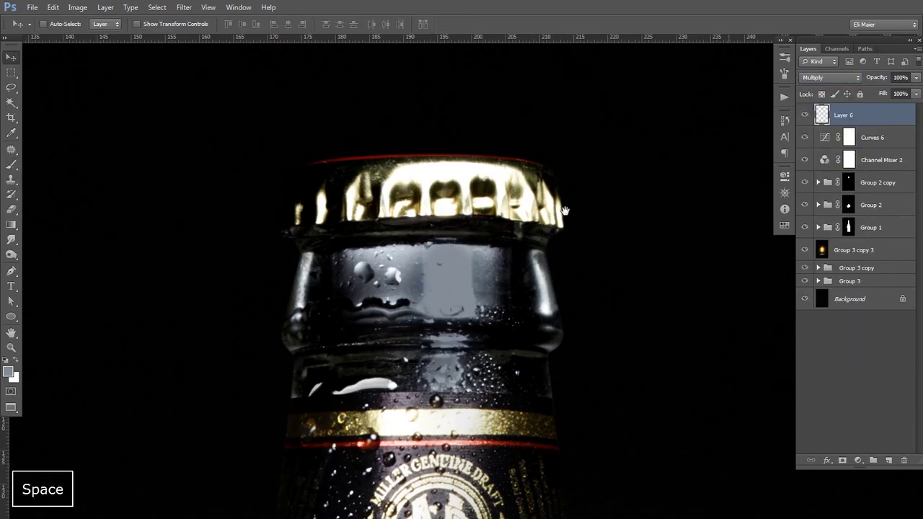
{"action": "left_click_drag", "start_coordinate": [916, 96], "coordinate": [884, 106]}
{"action": "key", "text": "space"}
{"action": "left_click_drag", "start_coordinate": [528, 194], "coordinate": [531, 211]}
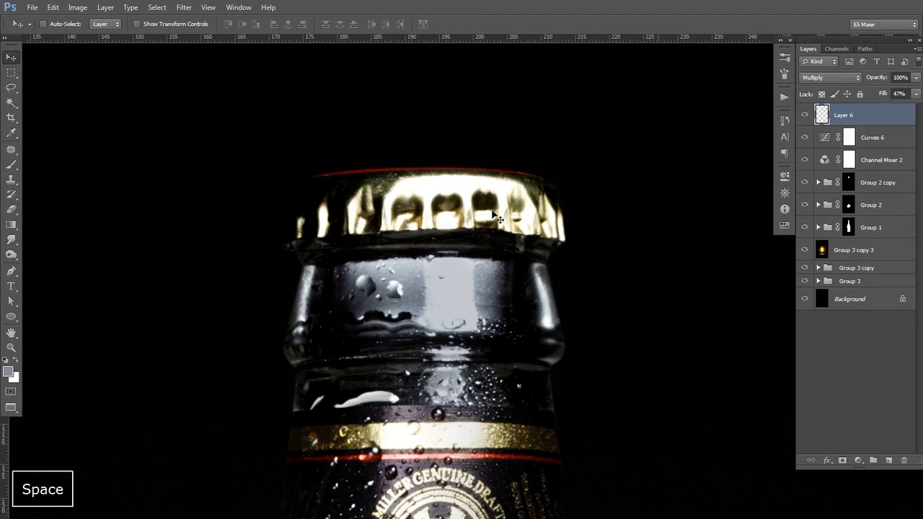
Step: Sample a dark gold from the bottle cap and paint it over the whole cap on a new layer above Layer 6
{"action": "key", "text": "i"}
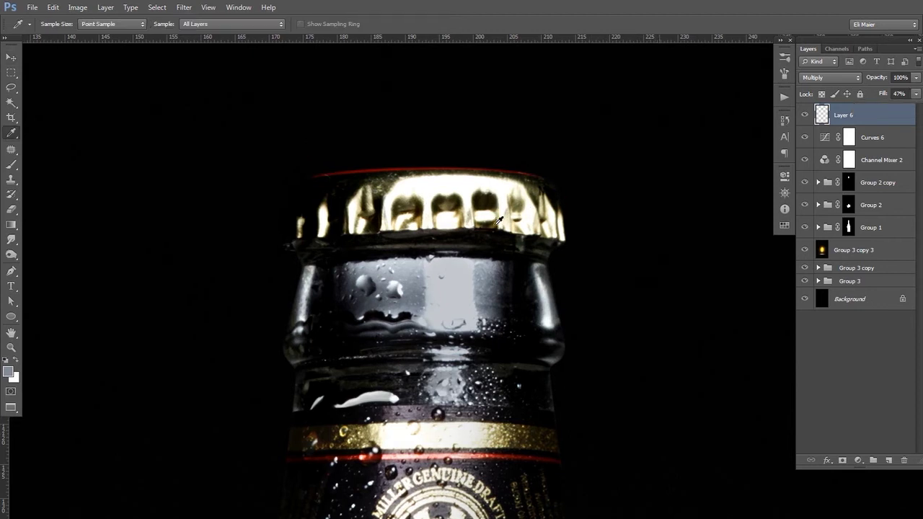
{"action": "left_click", "coordinate": [888, 460]}
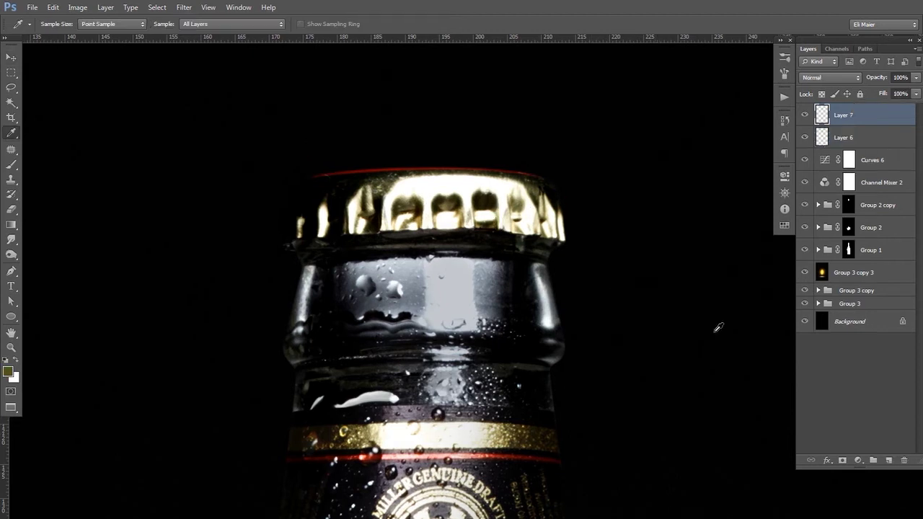
{"action": "key", "text": "b"}
{"action": "mouse_move", "coordinate": [453, 194]}
{"action": "left_mouse_down"}
{"action": "mouse_move", "coordinate": [542, 224]}
{"action": "mouse_move", "coordinate": [476, 210]}
{"action": "mouse_move", "coordinate": [328, 218]}
{"action": "mouse_move", "coordinate": [454, 217]}
{"action": "left_mouse_up"}
{"action": "key", "text": "v"}
{"action": "key", "text": "b"}
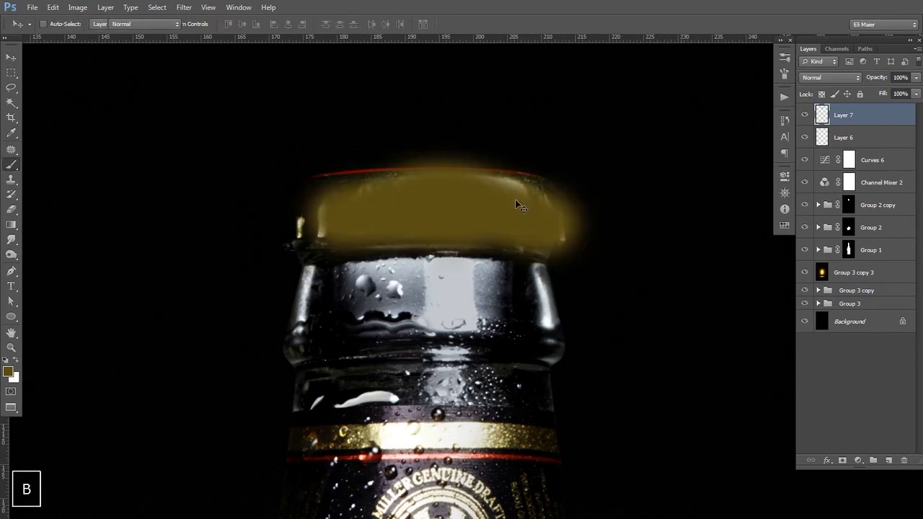
Step: Set Layer 7's blend mode to Multiply and reduce its fill to 39%, judging the cap within the wider composition
{"action": "key", "text": "v"}
{"action": "left_click", "coordinate": [830, 77]}
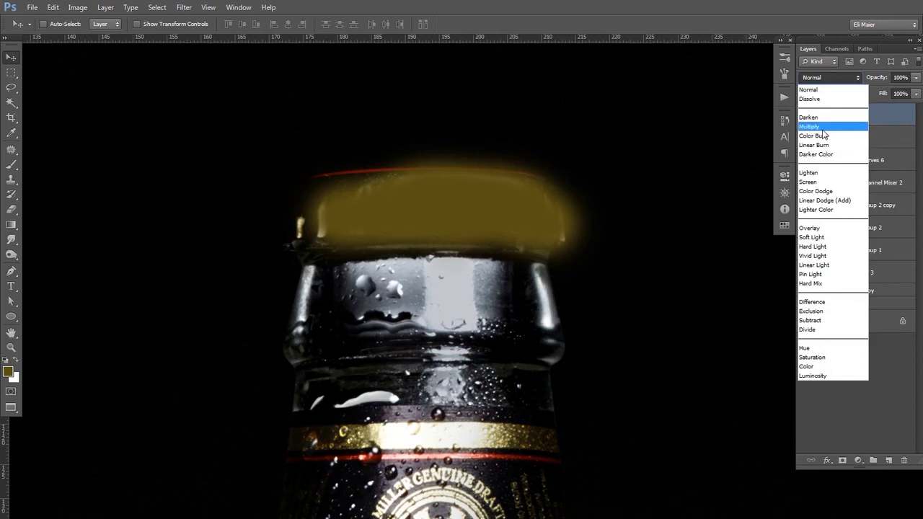
{"action": "left_click", "coordinate": [824, 123]}
{"action": "left_click", "coordinate": [916, 94]}
{"action": "left_click_drag", "start_coordinate": [914, 107], "coordinate": [892, 107]}
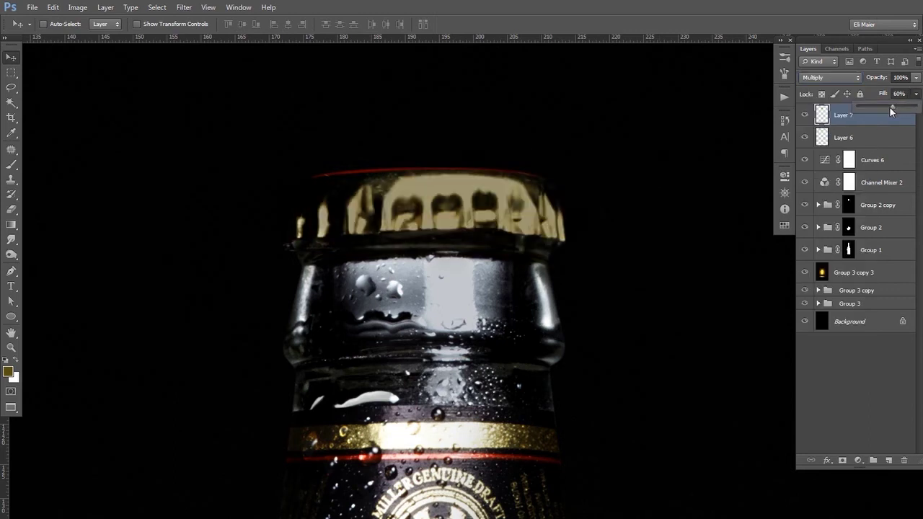
{"action": "key", "text": "space"}
{"action": "left_click", "coordinate": [493, 283], "text": "ctrl+alt"}
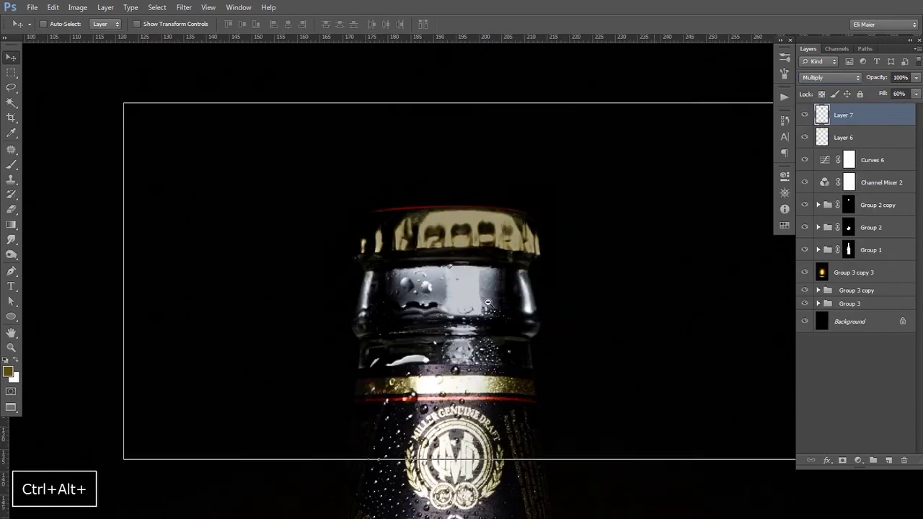
{"action": "left_click", "coordinate": [491, 295], "text": "ctrl+alt"}
{"action": "left_click", "coordinate": [488, 313], "text": "ctrl+alt"}
{"action": "left_click", "coordinate": [488, 313], "text": "ctrl+alt"}
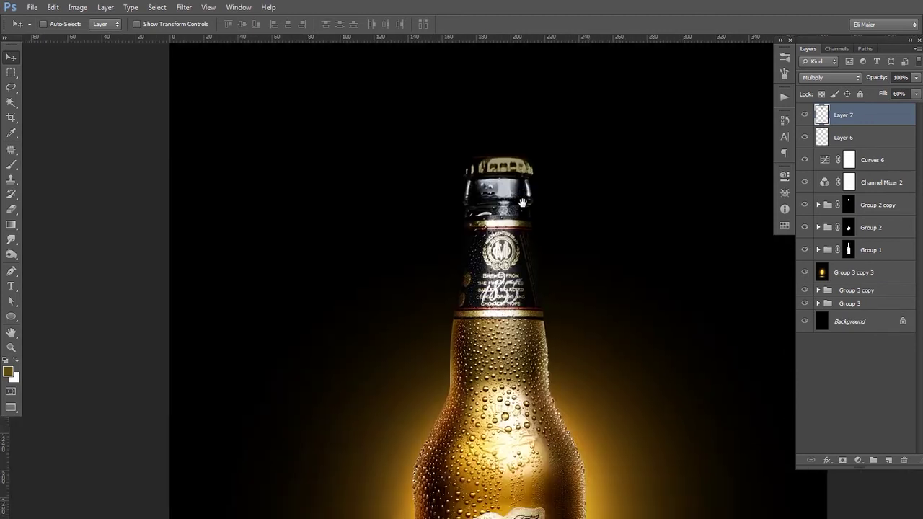
{"action": "mouse_move", "coordinate": [894, 106]}
{"action": "left_mouse_down"}
{"action": "mouse_move", "coordinate": [873, 108]}
{"action": "mouse_move", "coordinate": [881, 108]}
{"action": "left_mouse_up"}
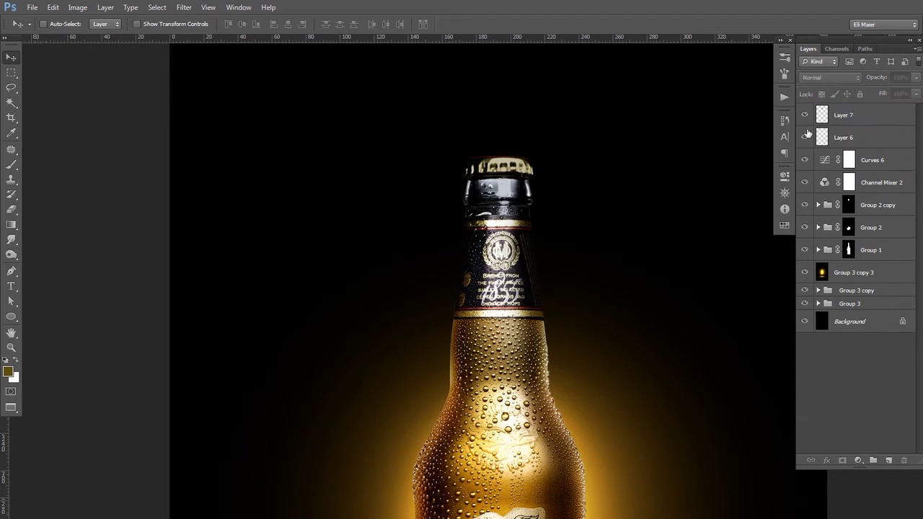
Step: Recolor Layer 7's cap paint with a dark brown sampled from the gold band under the neck label and set its fill to 64%
{"action": "key", "text": "i"}
{"action": "key", "text": "ctrl+plus"}
{"action": "key", "text": "ctrl+plus"}
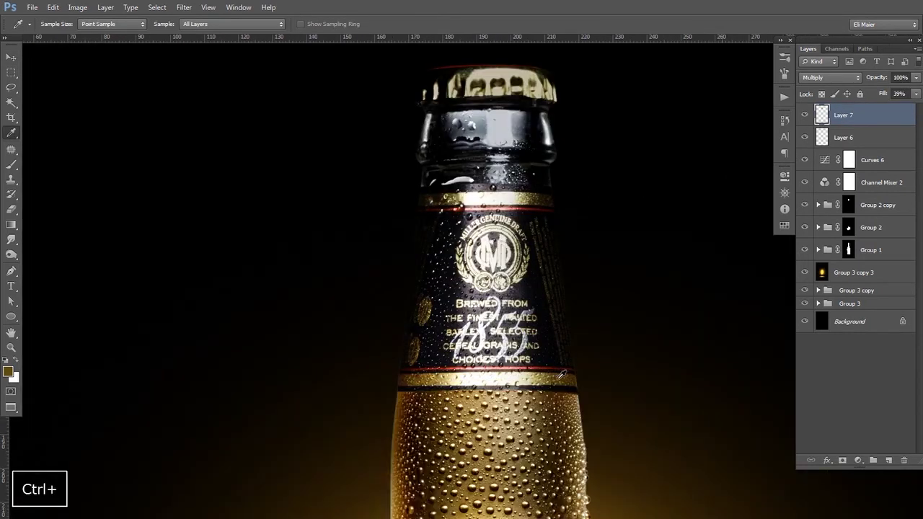
{"action": "key", "text": "v"}
{"action": "key", "text": "alt+shift+BackSpace"}
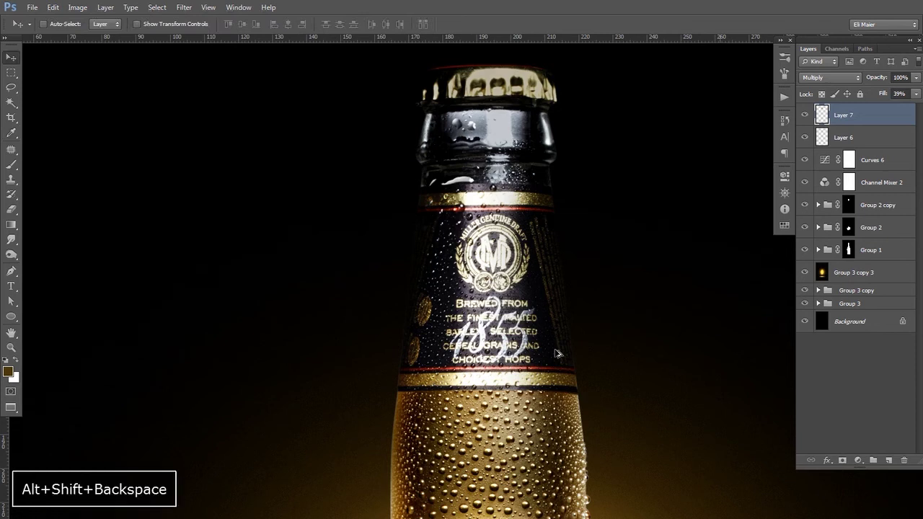
{"action": "left_click_drag", "start_coordinate": [914, 94], "coordinate": [895, 111]}
{"action": "left_click", "coordinate": [855, 379]}
{"action": "left_click", "coordinate": [830, 115]}
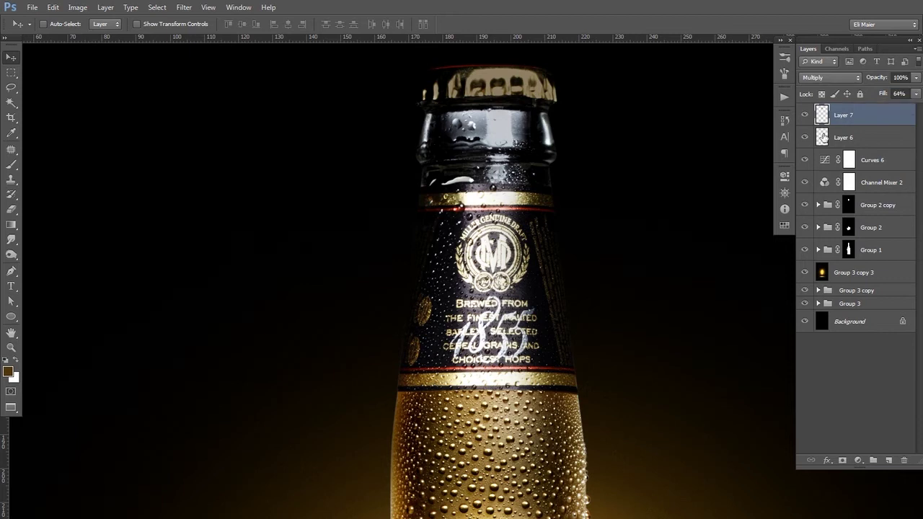
Step: Recolor Layer 7's cap paint with a lighter gold sampled from the band under the neck label
{"action": "key", "text": "i"}
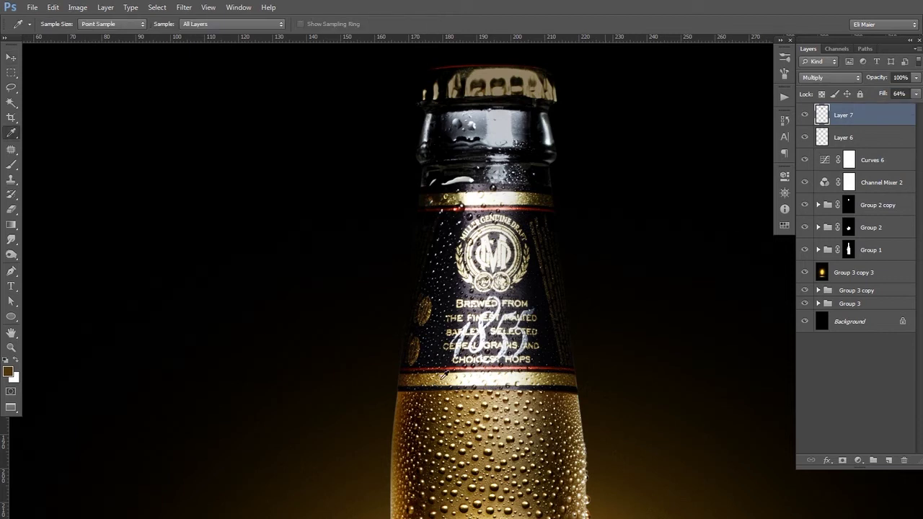
{"action": "key", "text": "v"}
{"action": "key", "text": "alt+shift+BackSpace"}
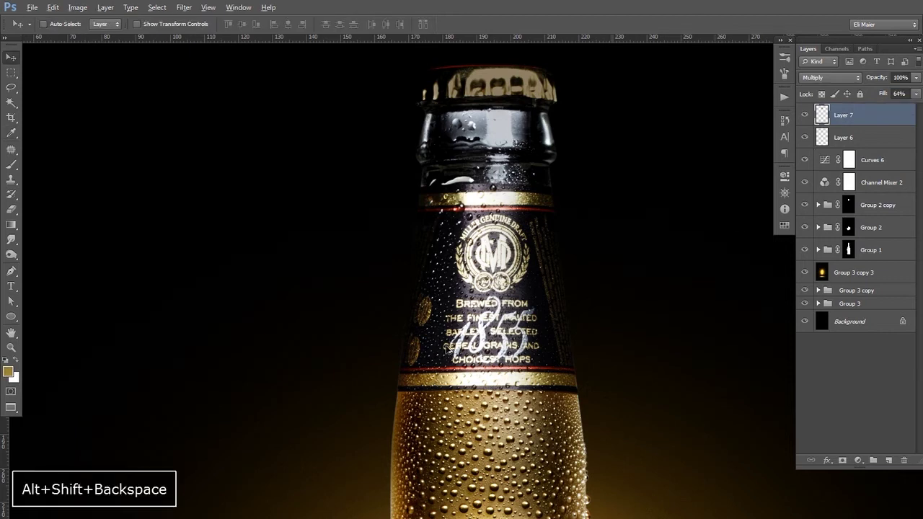
Step: Lower Layer 7's fill to 53% while viewing the whole bottle, and deselect the layer
{"action": "key", "text": "alt+space"}
{"action": "left_click", "coordinate": [496, 196]}
{"action": "left_click", "coordinate": [497, 197], "text": "ctrl+alt"}
{"action": "left_click", "coordinate": [497, 197], "text": "ctrl+alt"}
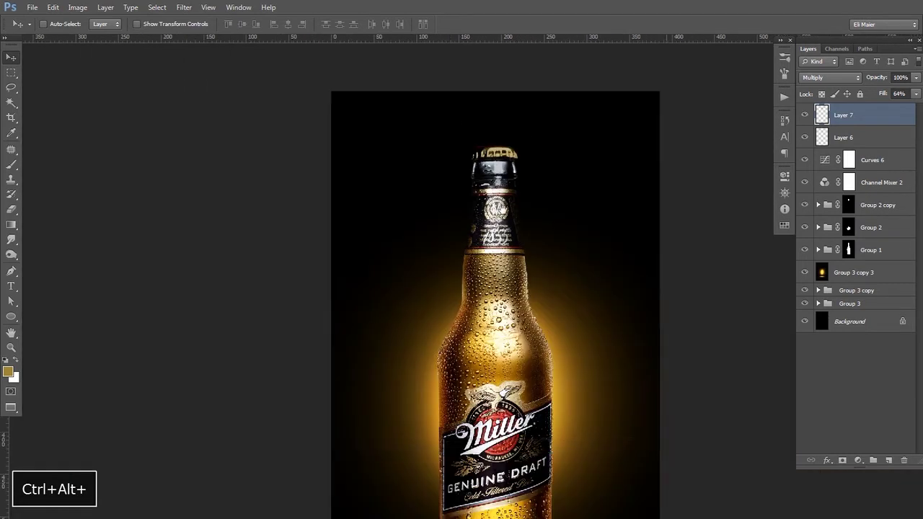
{"action": "scroll", "coordinate": [497, 197], "scroll_direction": "down", "scroll_amount": 2}
{"action": "left_click", "coordinate": [915, 94]}
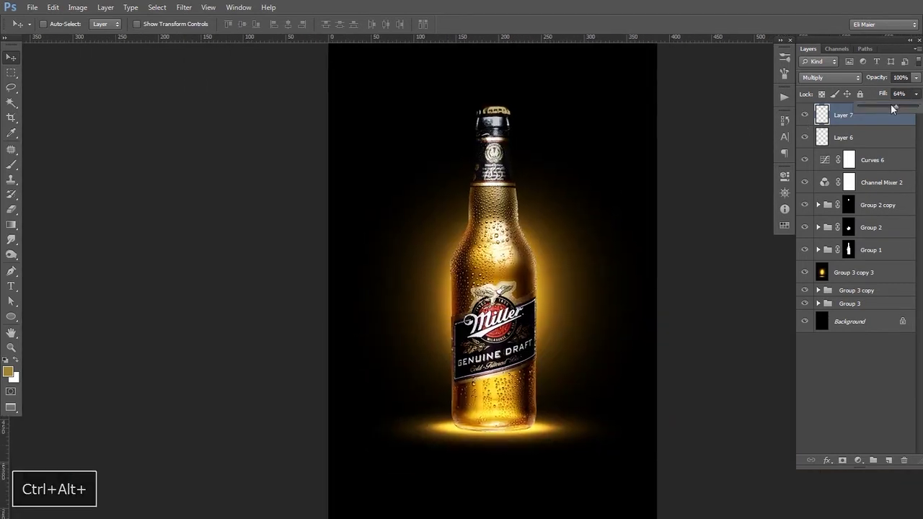
{"action": "left_click_drag", "start_coordinate": [895, 106], "coordinate": [889, 106]}
{"action": "left_click", "coordinate": [887, 384]}
Step: Start a Curves adjustment on Layer 7's cap paint and raise the red channel from input 113 to output 136
{"action": "left_click_drag", "start_coordinate": [563, 196], "coordinate": [563, 257]}
{"action": "left_click", "coordinate": [503, 186], "text": "ctrl"}
{"action": "left_click", "coordinate": [503, 186], "text": "ctrl"}
{"action": "left_click", "coordinate": [504, 186], "text": "ctrl"}
{"action": "left_click", "coordinate": [503, 186], "text": "ctrl"}
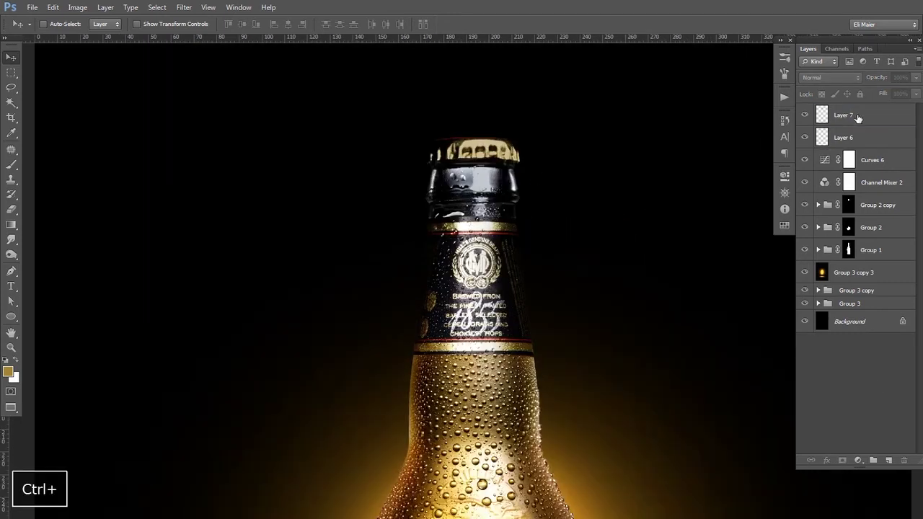
{"action": "left_click", "coordinate": [858, 119]}
{"action": "key", "text": "ctrl+m"}
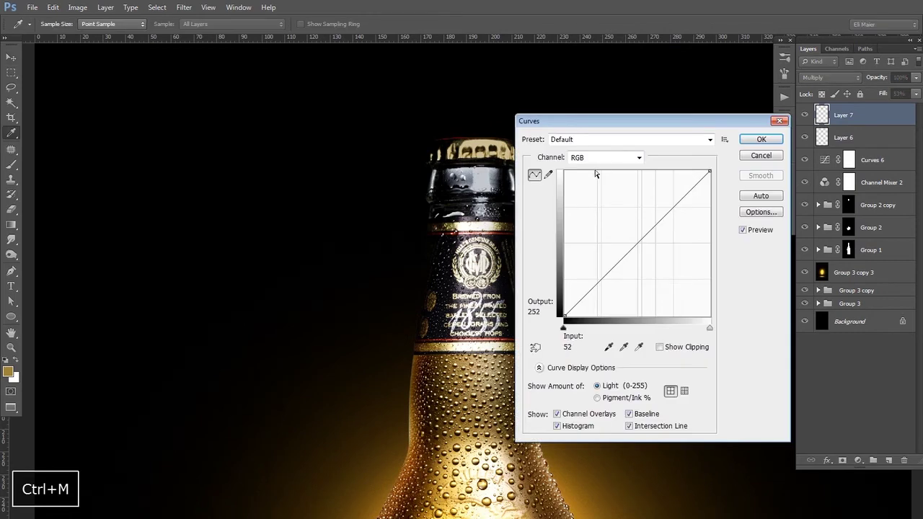
{"action": "left_click", "coordinate": [601, 157]}
{"action": "left_click", "coordinate": [588, 170]}
{"action": "left_click_drag", "start_coordinate": [630, 251], "coordinate": [629, 238]}
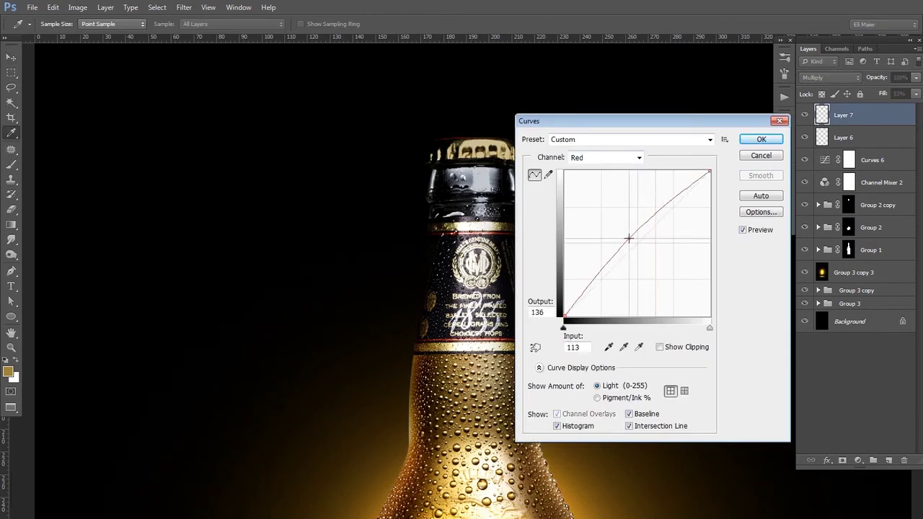
Step: Lower the midtones of another color channel to make Layer 7's cap paint more golden, and apply the Curves adjustment
{"action": "left_click", "coordinate": [601, 157]}
{"action": "left_click", "coordinate": [587, 184]}
{"action": "mouse_move", "coordinate": [631, 238]}
{"action": "left_mouse_down"}
{"action": "mouse_move", "coordinate": [622, 238]}
{"action": "mouse_move", "coordinate": [632, 241]}
{"action": "mouse_move", "coordinate": [628, 228]}
{"action": "mouse_move", "coordinate": [643, 250]}
{"action": "left_mouse_up"}
{"action": "left_click", "coordinate": [639, 157]}
{"action": "left_click", "coordinate": [580, 175]}
{"action": "left_click", "coordinate": [639, 157]}
{"action": "left_click", "coordinate": [593, 197]}
{"action": "left_click", "coordinate": [750, 140]}
Step: Examine the cap color against the whole bottle composite, including in full-screen view
{"action": "key", "text": "v"}
{"action": "key", "text": "space"}
{"action": "left_click", "coordinate": [494, 252], "text": "ctrl+alt"}
{"action": "left_click", "coordinate": [494, 353], "text": "ctrl+alt"}
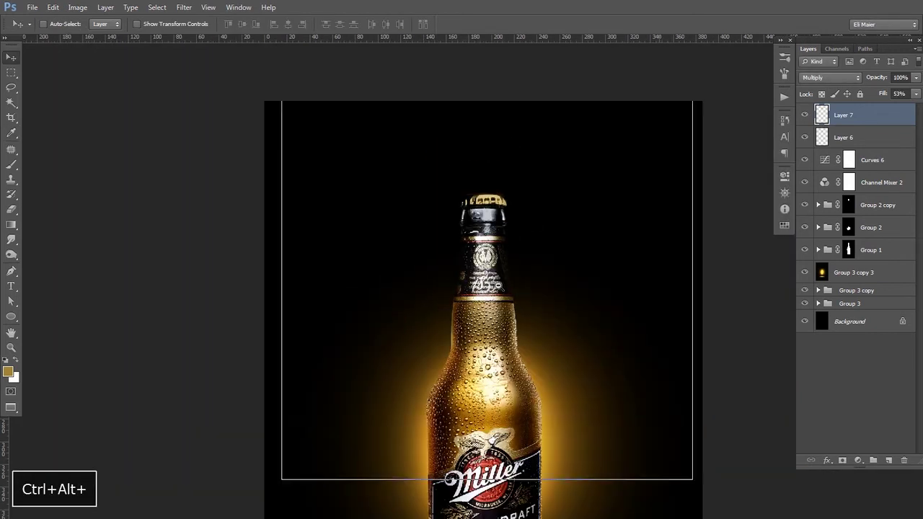
{"action": "left_click_drag", "start_coordinate": [513, 295], "coordinate": [506, 173]}
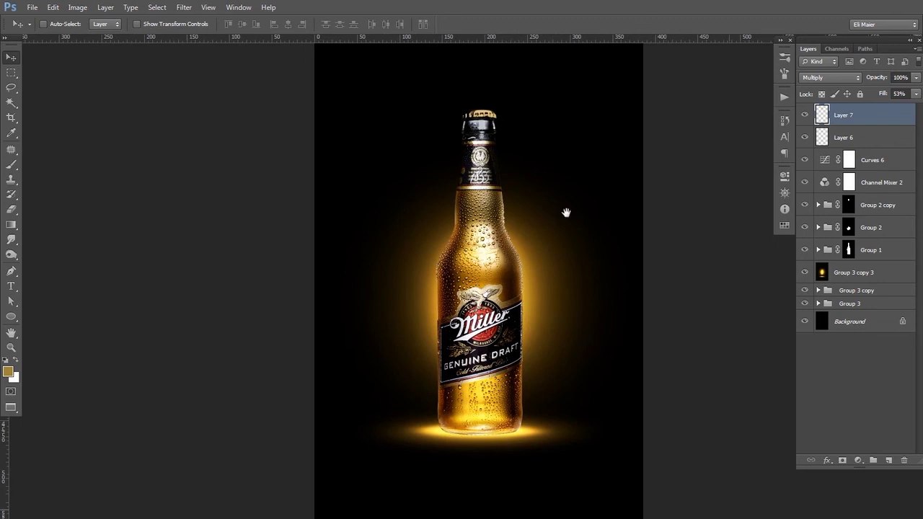
{"action": "key", "text": "f"}
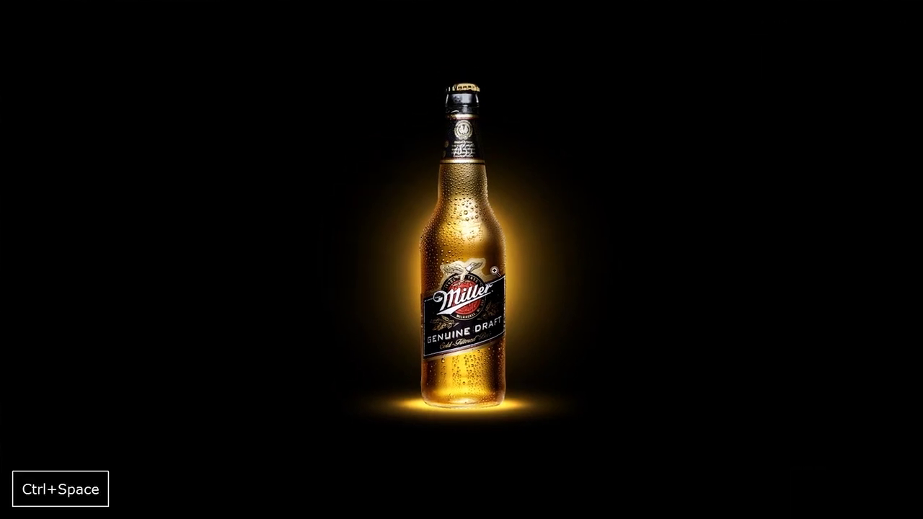
{"action": "left_click", "coordinate": [495, 271], "text": "ctrl"}
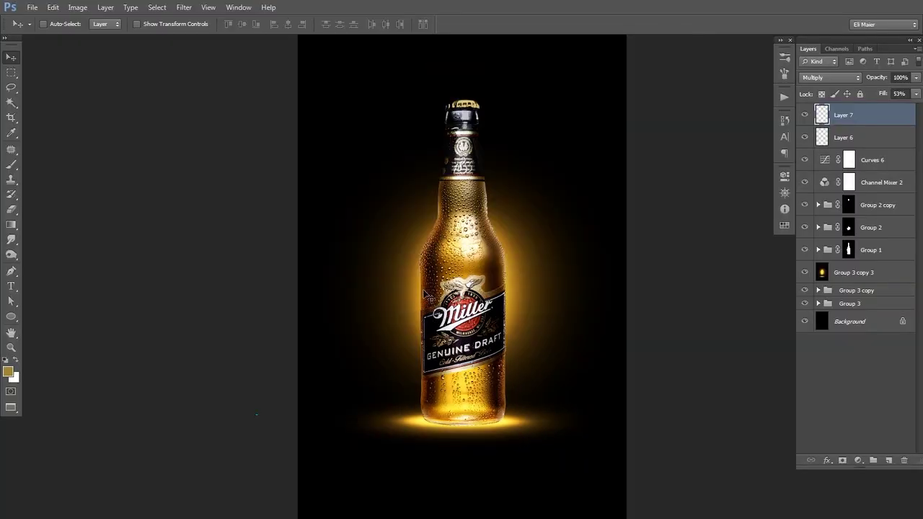
{"action": "left_click_drag", "start_coordinate": [473, 294], "coordinate": [484, 277]}
{"action": "left_click", "coordinate": [461, 332], "text": "ctrl+alt"}
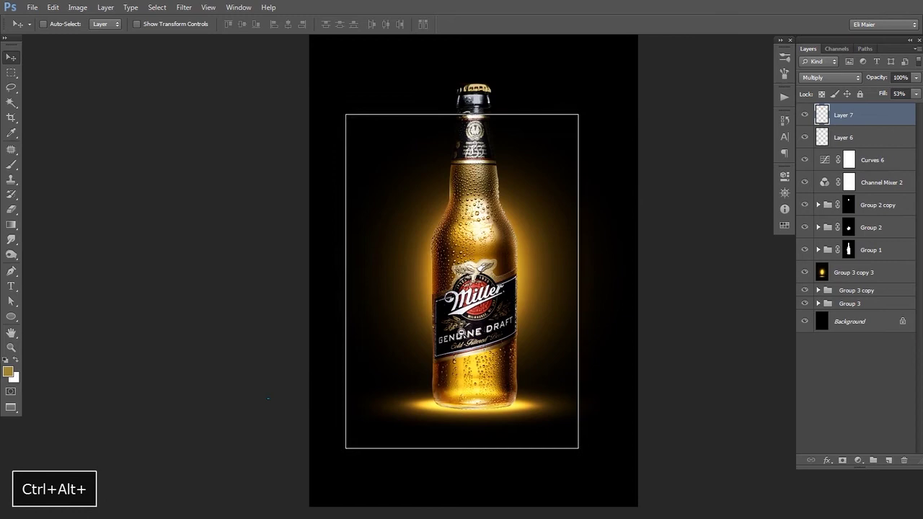
{"action": "left_click", "coordinate": [467, 364], "text": "ctrl"}
{"action": "left_click_drag", "start_coordinate": [468, 365], "coordinate": [465, 350]}
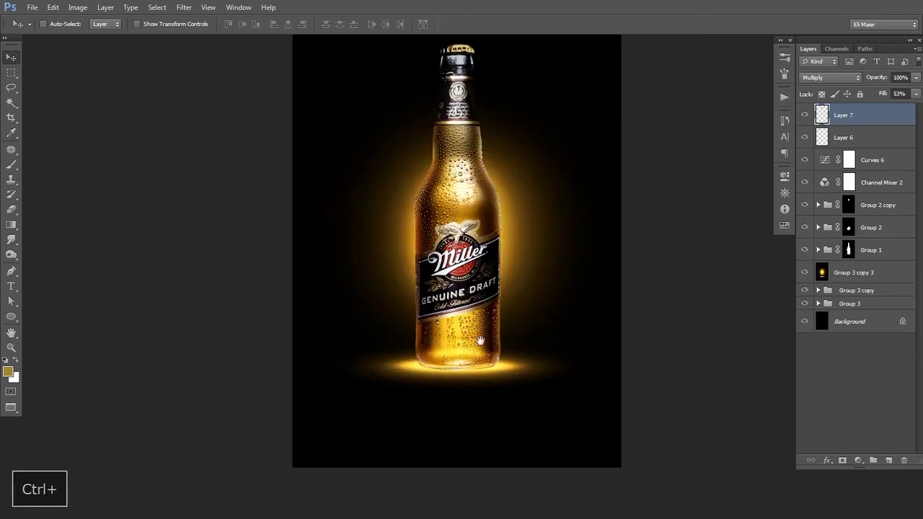
Step: Duplicate all the bottle layers from Group 1 up to Layer 7 and merge the copies into a single layer
{"action": "left_click", "coordinate": [866, 251]}
{"action": "left_click", "coordinate": [805, 250]}
{"action": "left_click", "coordinate": [805, 250]}
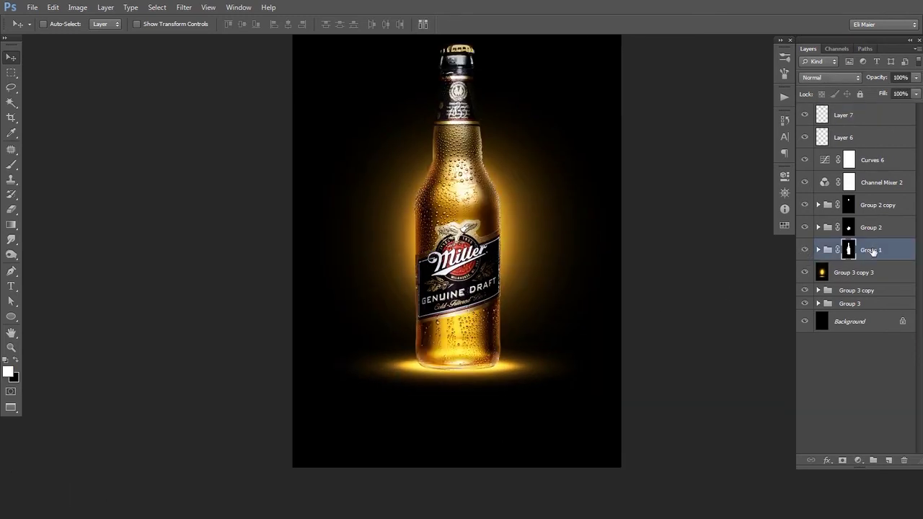
{"action": "left_click", "coordinate": [887, 208], "text": "shift"}
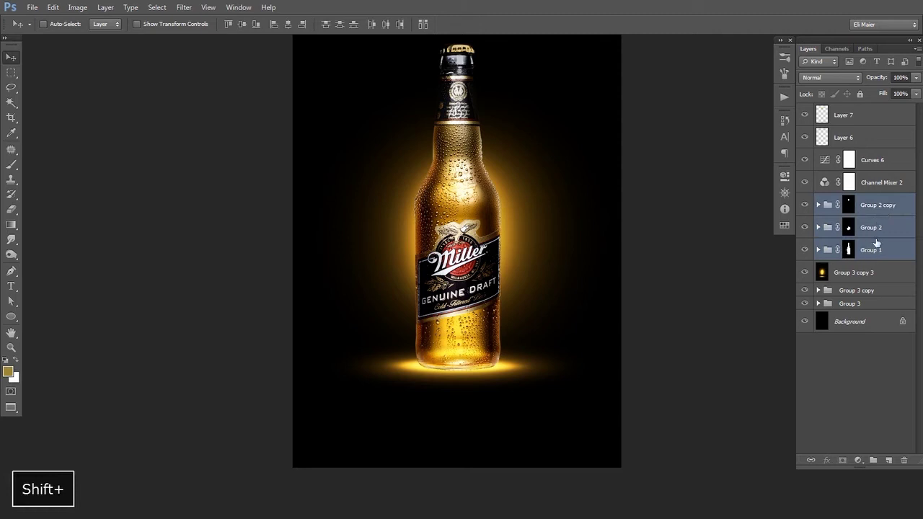
{"action": "left_click", "coordinate": [873, 181], "text": "ctrl"}
{"action": "left_click", "coordinate": [874, 163], "text": "ctrl"}
{"action": "left_click", "coordinate": [875, 141], "text": "ctrl"}
{"action": "left_click", "coordinate": [869, 123], "text": "ctrl"}
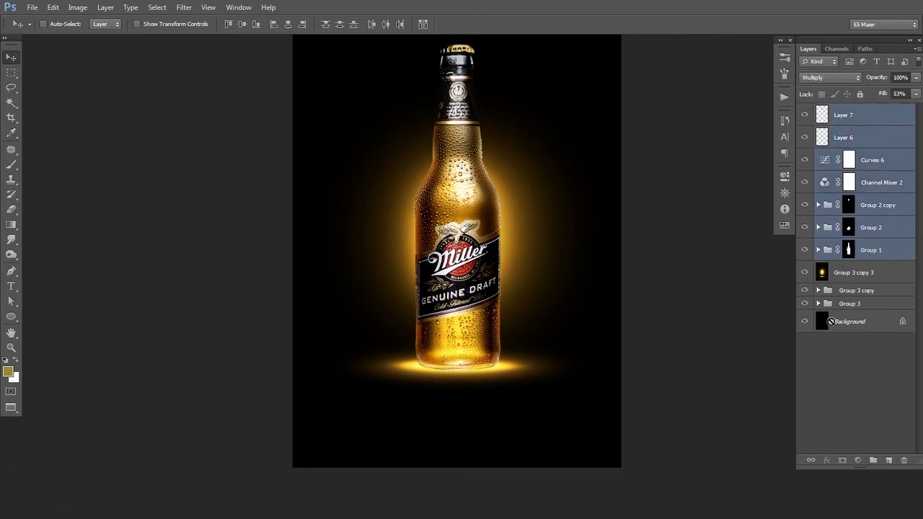
{"action": "left_click_drag", "start_coordinate": [890, 459], "coordinate": [889, 459]}
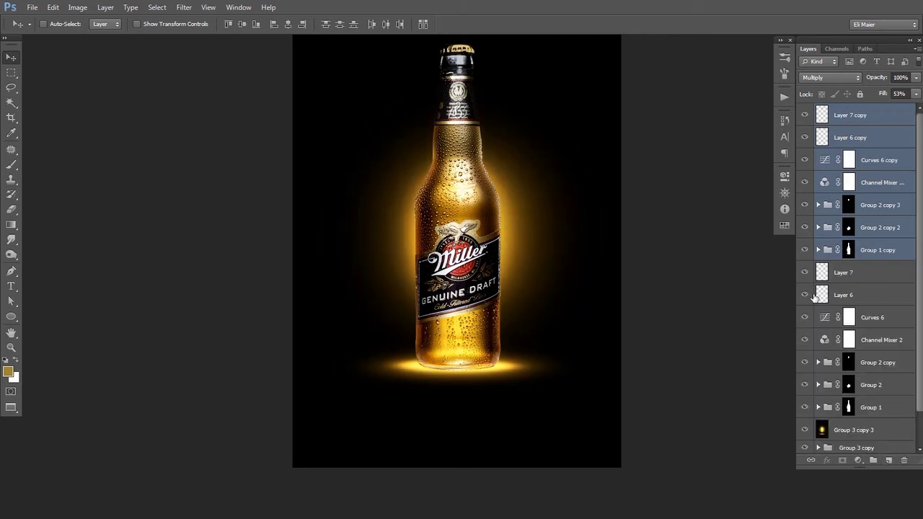
{"action": "key", "text": "ctrl+e"}
{"action": "key", "text": "ctrl+t"}
{"action": "right_click", "coordinate": [475, 226]}
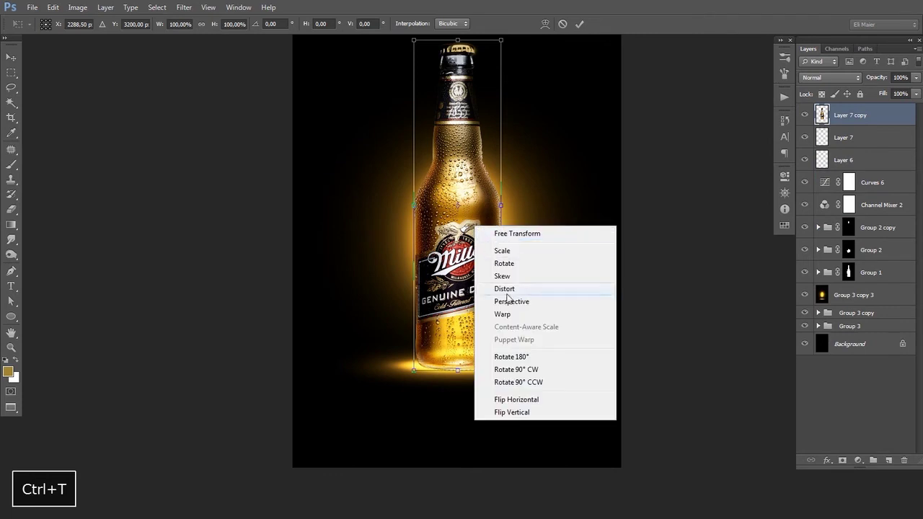
{"action": "left_click", "coordinate": [497, 414]}
{"action": "left_click_drag", "start_coordinate": [475, 100], "coordinate": [472, 400]}
{"action": "key", "text": "space"}
{"action": "key", "text": "ctrl"}
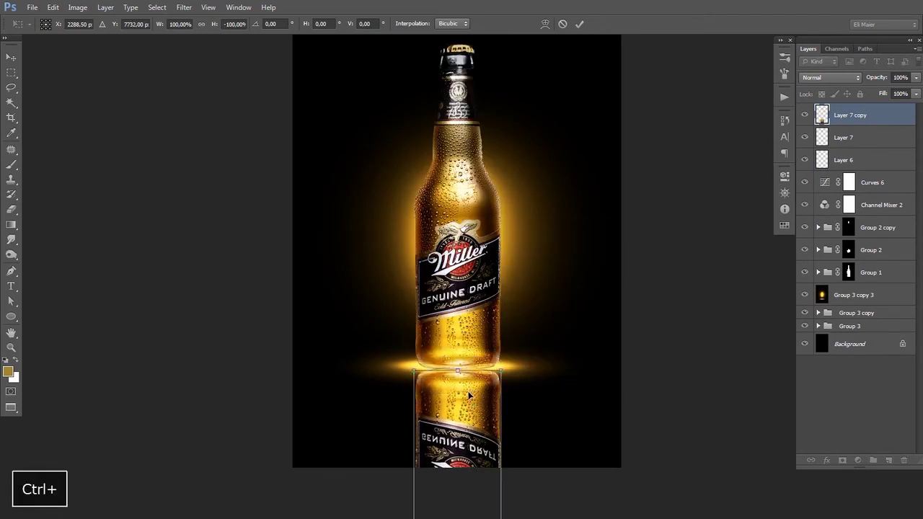
{"action": "key", "text": "ctrl+z"}
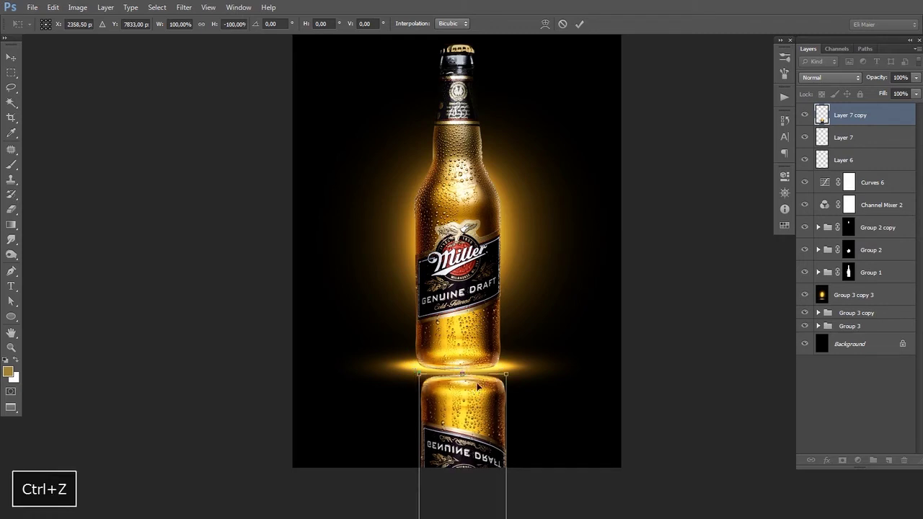
{"action": "key", "text": "ctrl+plus"}
{"action": "key", "text": "ctrl+plus"}
{"action": "key", "text": "space"}
{"action": "left_click_drag", "start_coordinate": [482, 368], "coordinate": [465, 226]}
{"action": "key", "text": "Escape"}
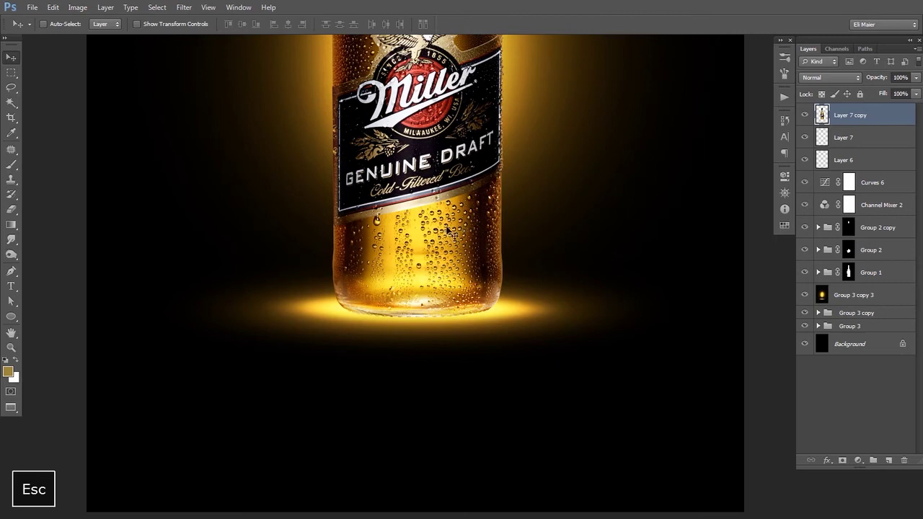
Step: Flip the merged bottle copy vertically and place it directly beneath the bottle's base as a reflection
{"action": "key", "text": "ctrl+t"}
{"action": "right_click", "coordinate": [428, 208]}
{"action": "left_click", "coordinate": [472, 396]}
{"action": "left_click_drag", "start_coordinate": [459, 123], "coordinate": [422, 326]}
{"action": "left_click_drag", "start_coordinate": [431, 78], "coordinate": [412, 346]}
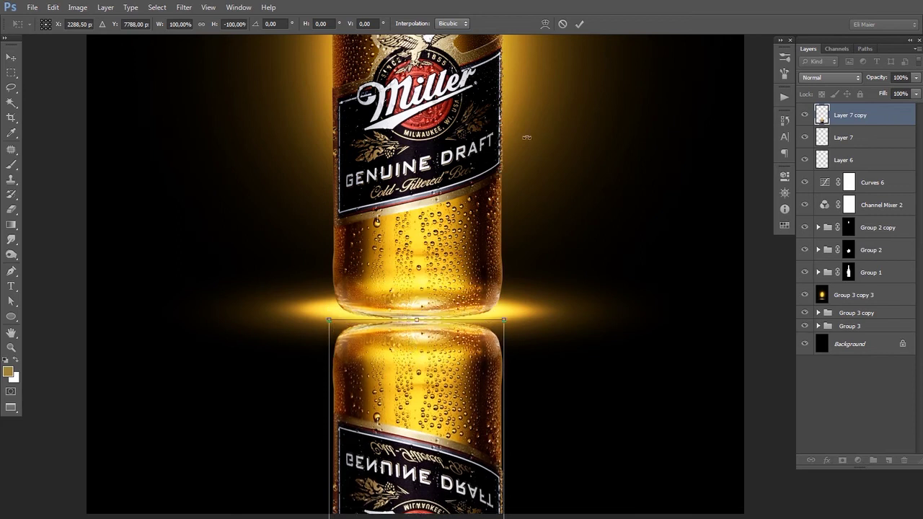
Step: Warp the reflection's upper edge, raising both corners and lowering the middle so it follows the bottle's curved base
{"action": "left_click", "coordinate": [545, 25]}
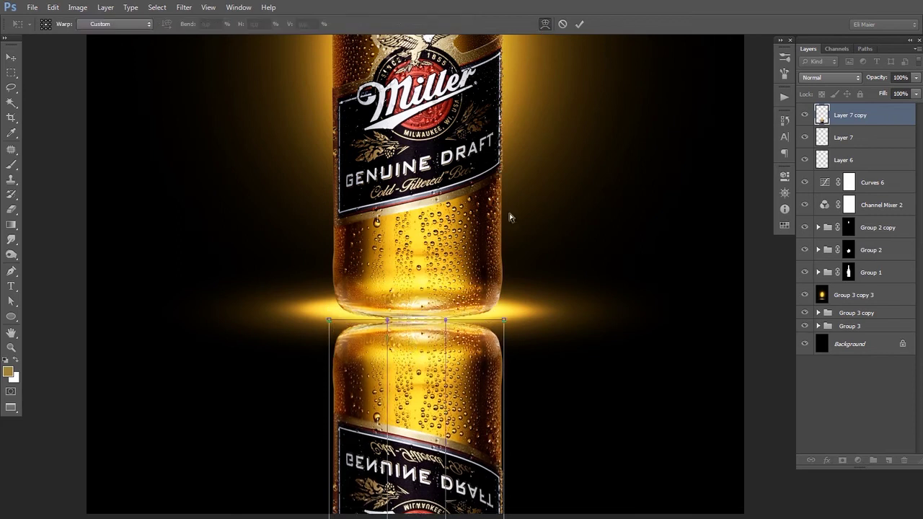
{"action": "left_click_drag", "start_coordinate": [504, 321], "coordinate": [502, 304]}
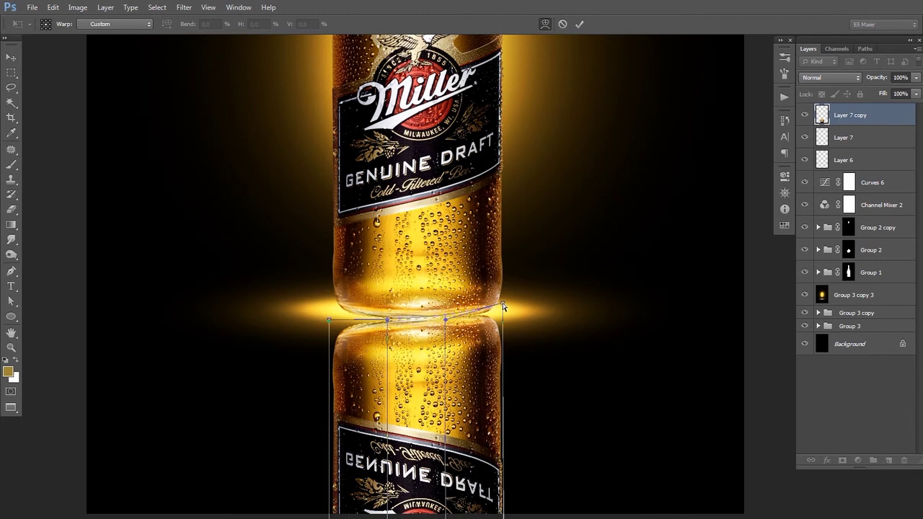
{"action": "left_click_drag", "start_coordinate": [329, 321], "coordinate": [329, 304]}
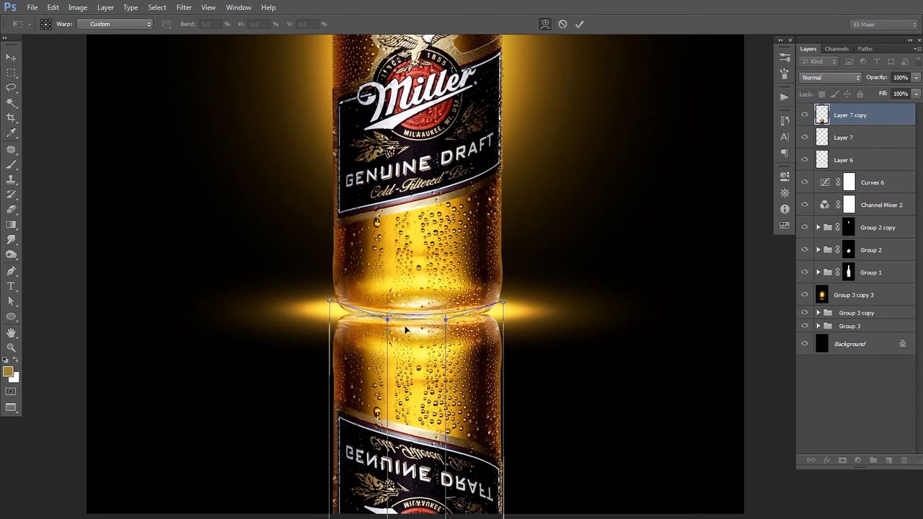
{"action": "left_click_drag", "start_coordinate": [387, 319], "coordinate": [387, 325]}
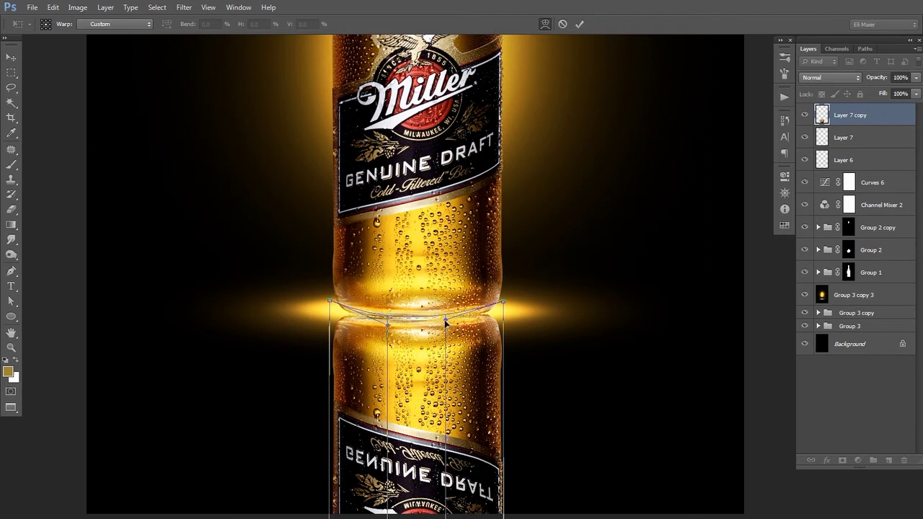
{"action": "left_click_drag", "start_coordinate": [445, 320], "coordinate": [444, 324]}
{"action": "key", "text": "Return"}
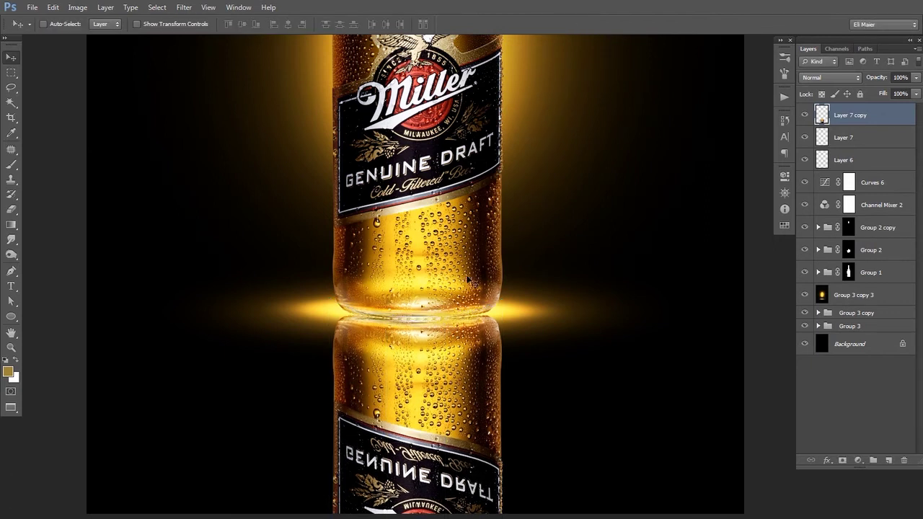
Step: Select the full-width rectangular area from just above the bottle's base down to the canvas's lower edge
{"action": "left_click", "coordinate": [450, 311], "text": "ctrl+alt"}
{"action": "left_click_drag", "start_coordinate": [449, 311], "coordinate": [449, 304]}
{"action": "key", "text": "m"}
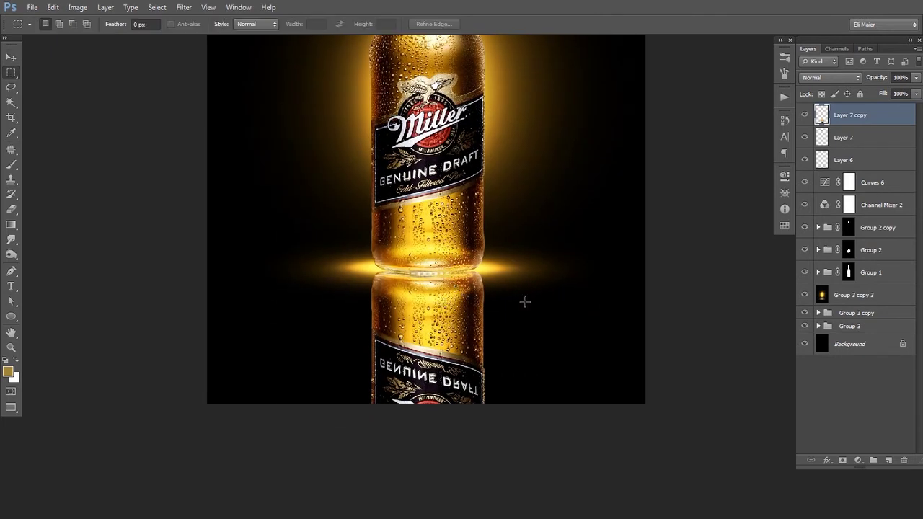
{"action": "left_click_drag", "start_coordinate": [675, 293], "coordinate": [693, 265]}
{"action": "key", "text": "v"}
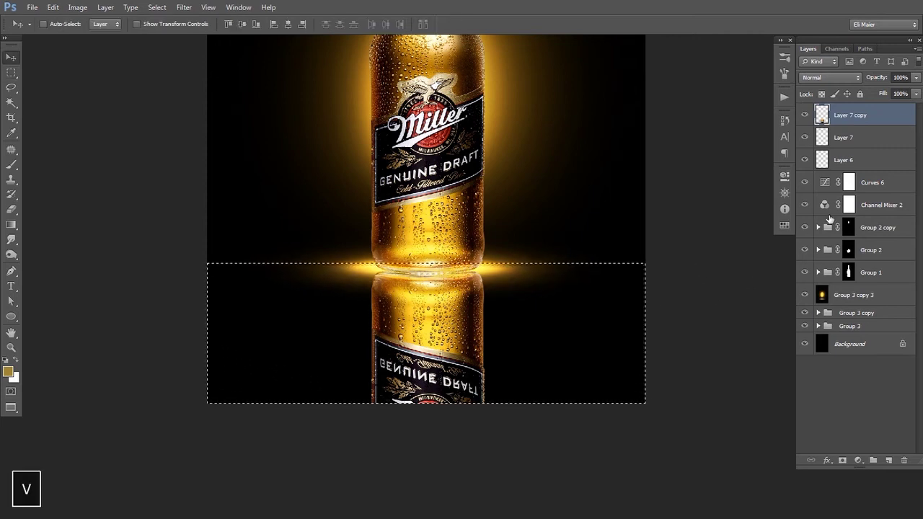
Step: Fill the selected area with black on a new layer beneath the reflection, and merge it with the reflection layer
{"action": "left_click", "coordinate": [841, 139]}
{"action": "left_click", "coordinate": [888, 460]}
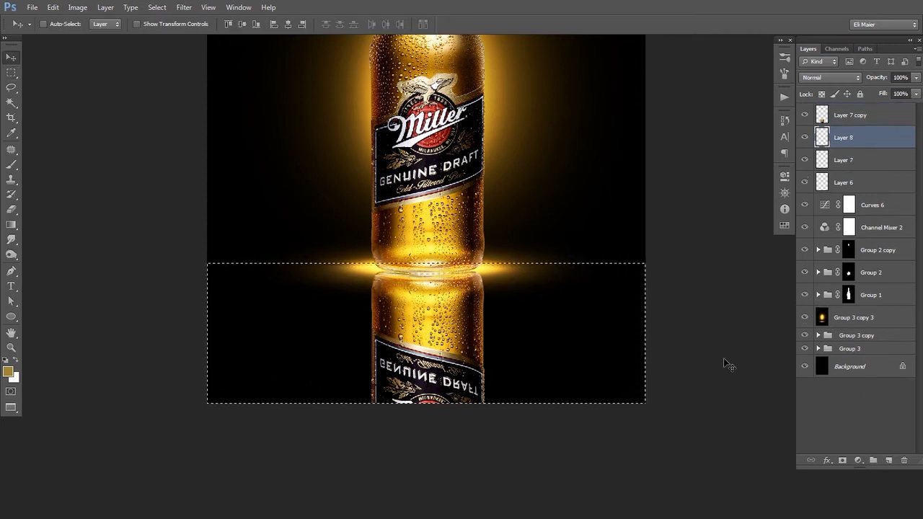
{"action": "key", "text": "d"}
{"action": "key", "text": "alt+BackSpace"}
{"action": "key", "text": "ctrl+d"}
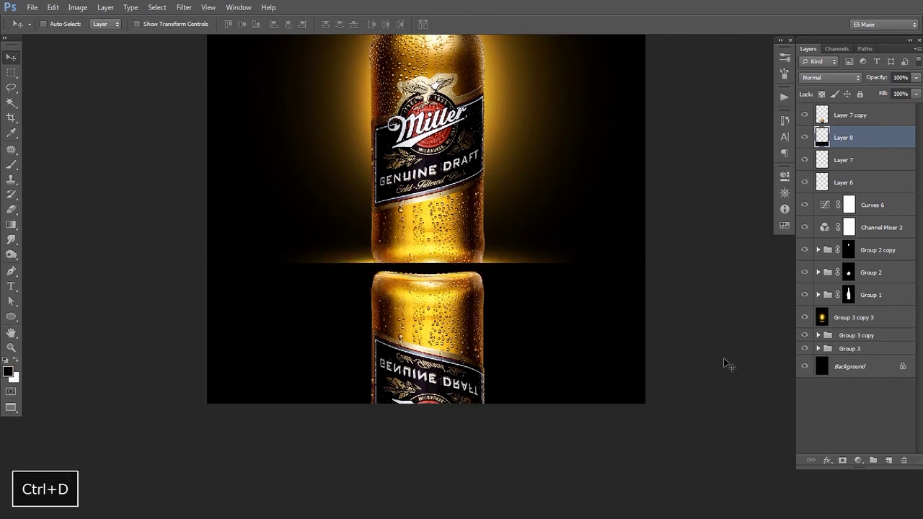
{"action": "left_click", "coordinate": [867, 116], "text": "ctrl"}
{"action": "key", "text": "ctrl+e"}
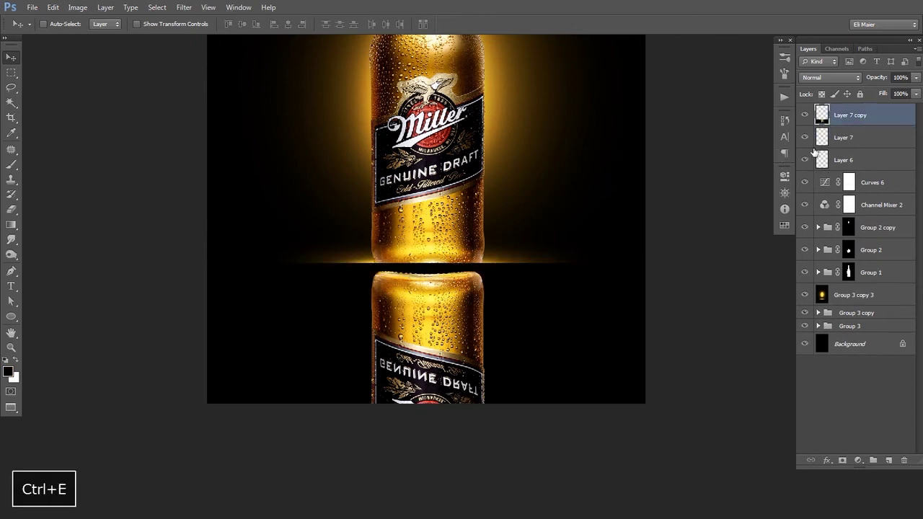
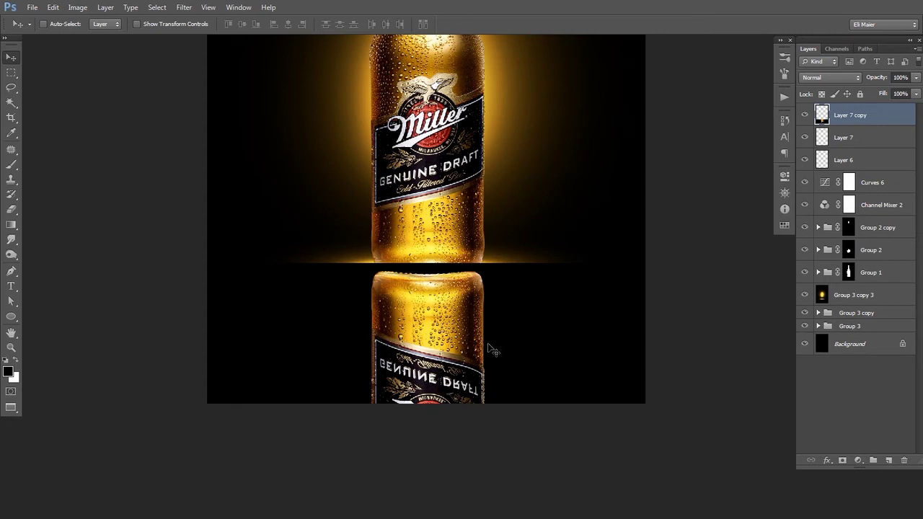
Step: Start a Field Blur on the reflection layer and add a 0 px blur pin at the reflection's upper left corner
{"action": "left_click", "coordinate": [185, 8]}
{"action": "mouse_move", "coordinate": [193, 126]}
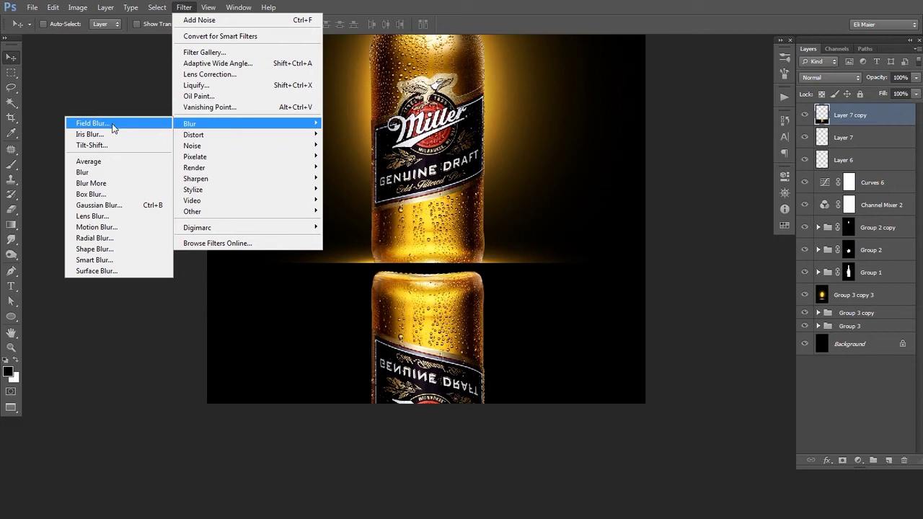
{"action": "left_click", "coordinate": [93, 124]}
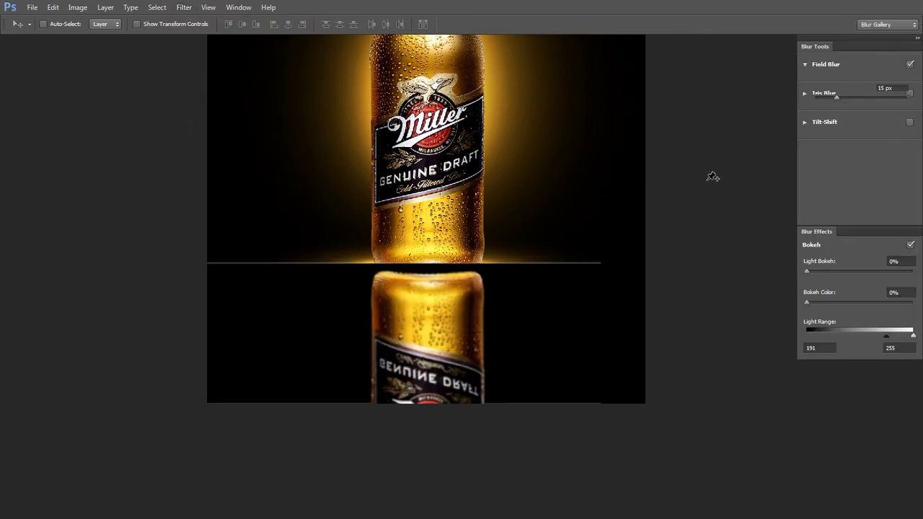
{"action": "left_click", "coordinate": [383, 284]}
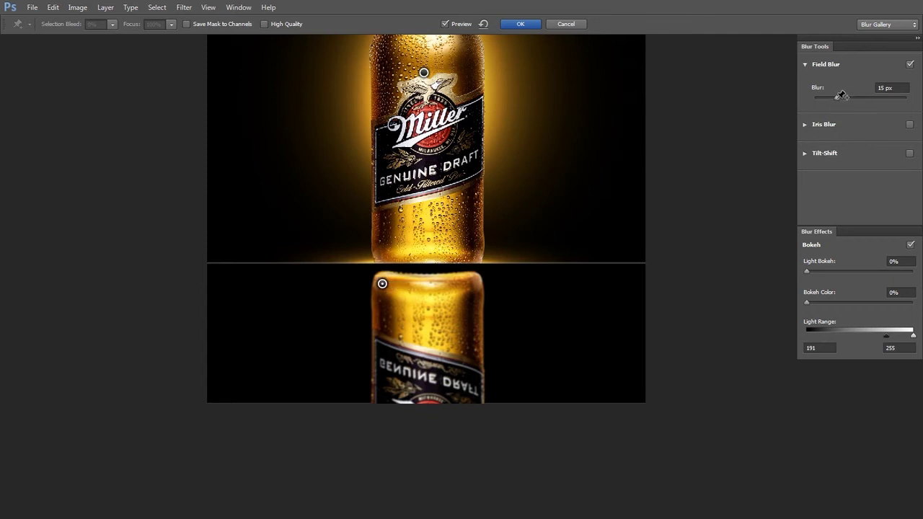
{"action": "left_click_drag", "start_coordinate": [837, 98], "coordinate": [815, 97]}
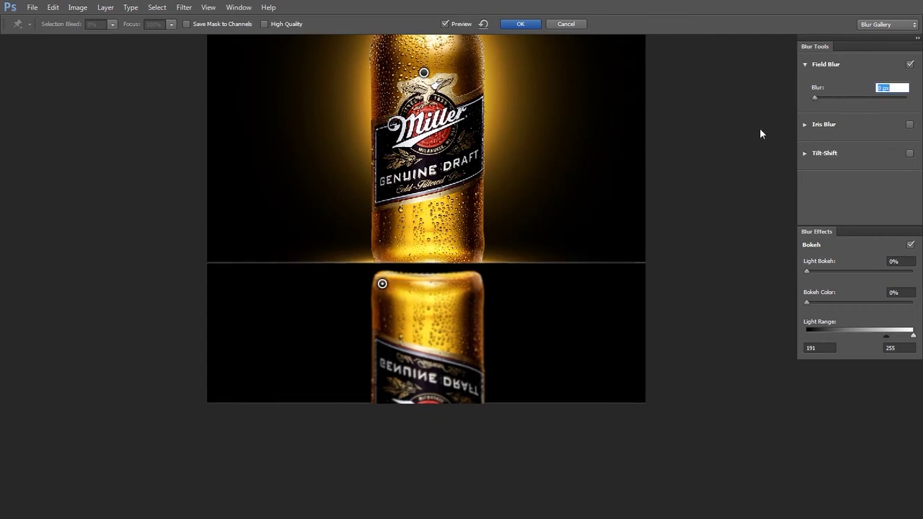
Step: Add two more 0 px blur pins at the middle and right of the reflection's upper edge
{"action": "left_click", "coordinate": [432, 284]}
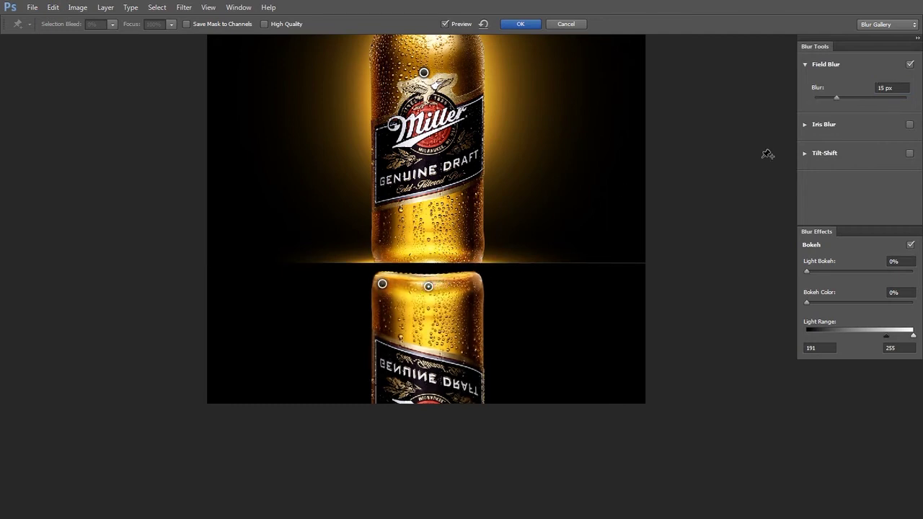
{"action": "left_click_drag", "start_coordinate": [834, 99], "coordinate": [814, 98]}
{"action": "left_click", "coordinate": [476, 282]}
{"action": "left_click", "coordinate": [835, 98]}
{"action": "type", "text": "0"}
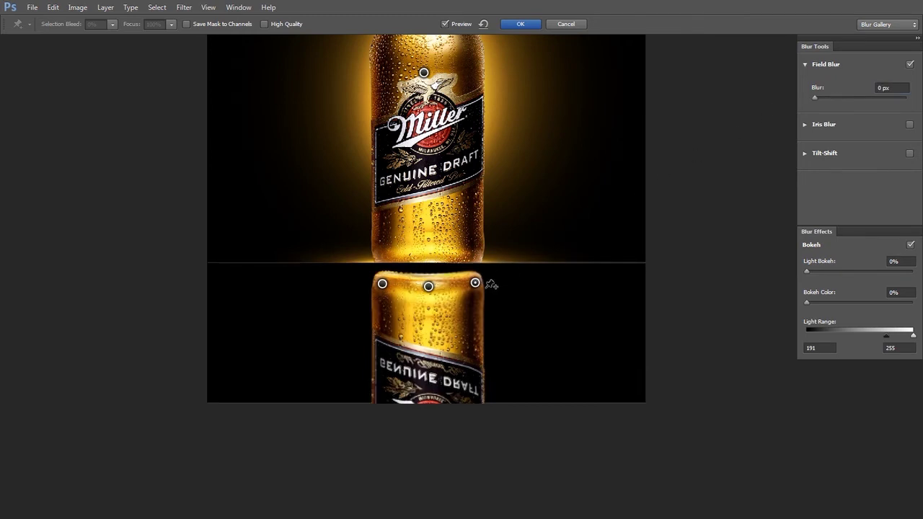
Step: Add a 57 px blur pin in the middle of the reflected bottle and a 147 px pin on the reflected label
{"action": "left_click", "coordinate": [431, 321]}
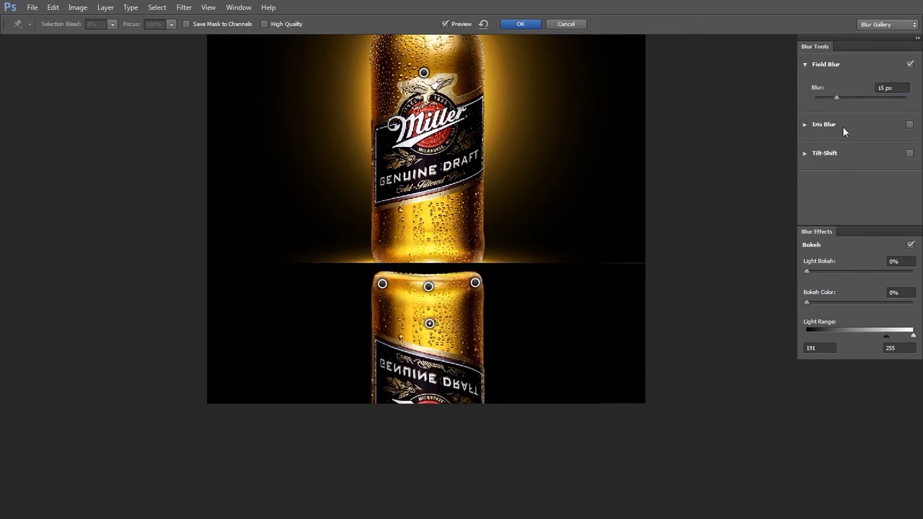
{"action": "left_click", "coordinate": [847, 98]}
{"action": "left_click", "coordinate": [854, 98]}
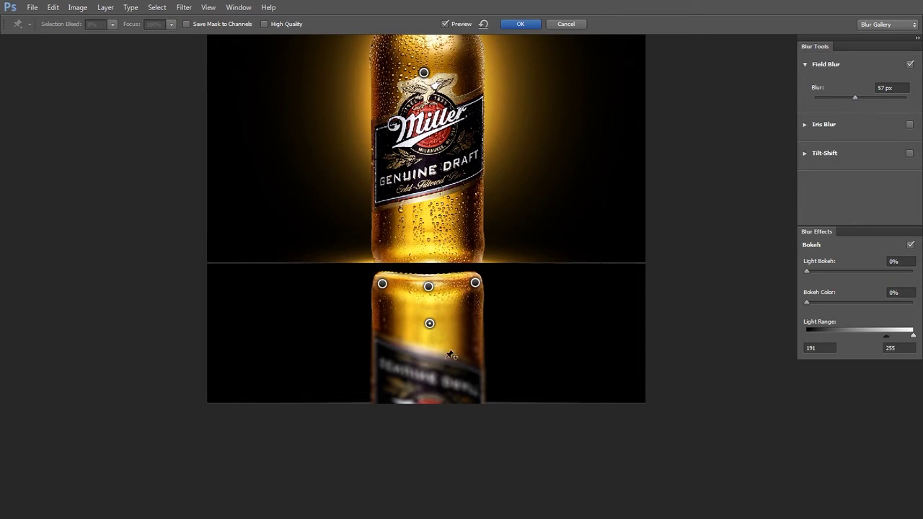
{"action": "left_click", "coordinate": [430, 373]}
{"action": "left_click", "coordinate": [859, 100]}
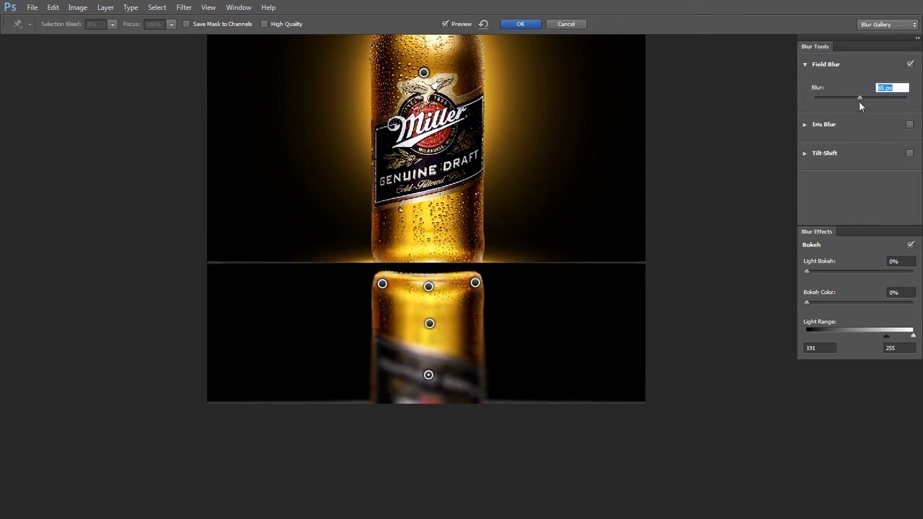
{"action": "left_click", "coordinate": [869, 100]}
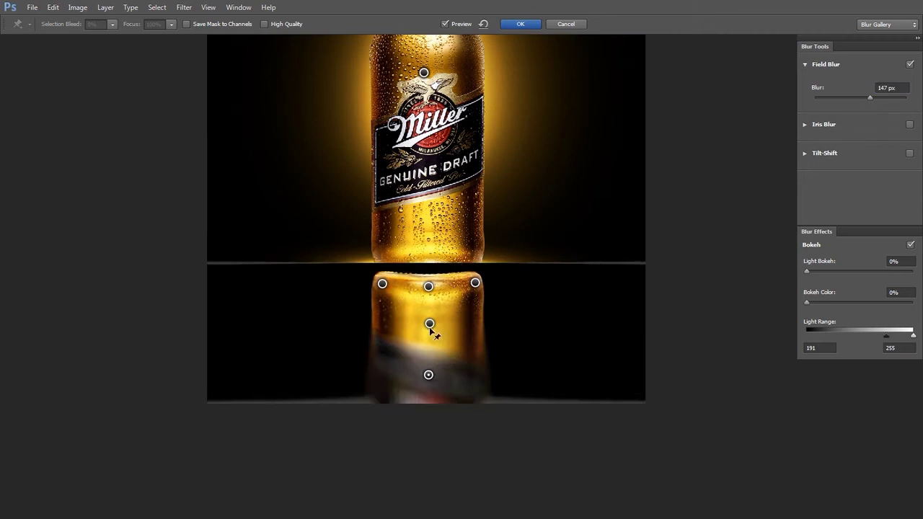
Step: Move the 57 px blur pin slightly up, set its blur to 85 px, and apply the Field Blur
{"action": "left_click_drag", "start_coordinate": [431, 329], "coordinate": [429, 322]}
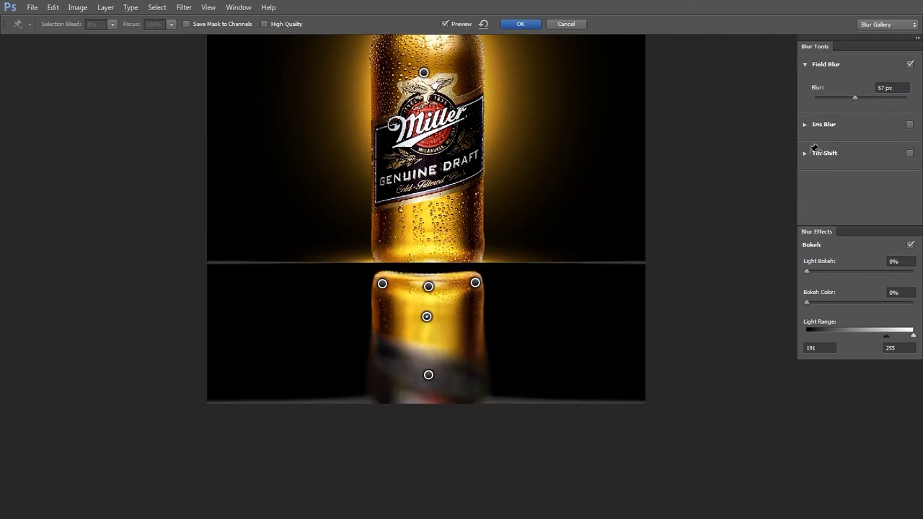
{"action": "left_click_drag", "start_coordinate": [860, 99], "coordinate": [858, 100]}
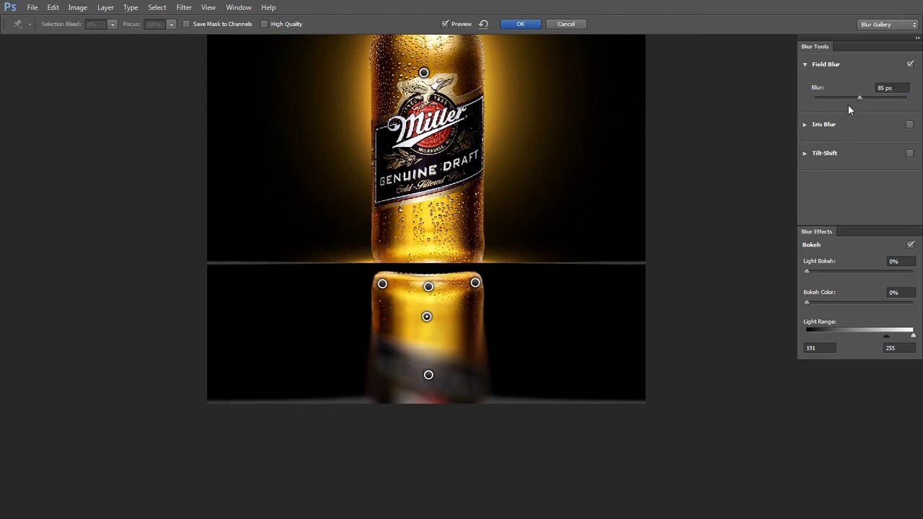
{"action": "key", "text": "Return"}
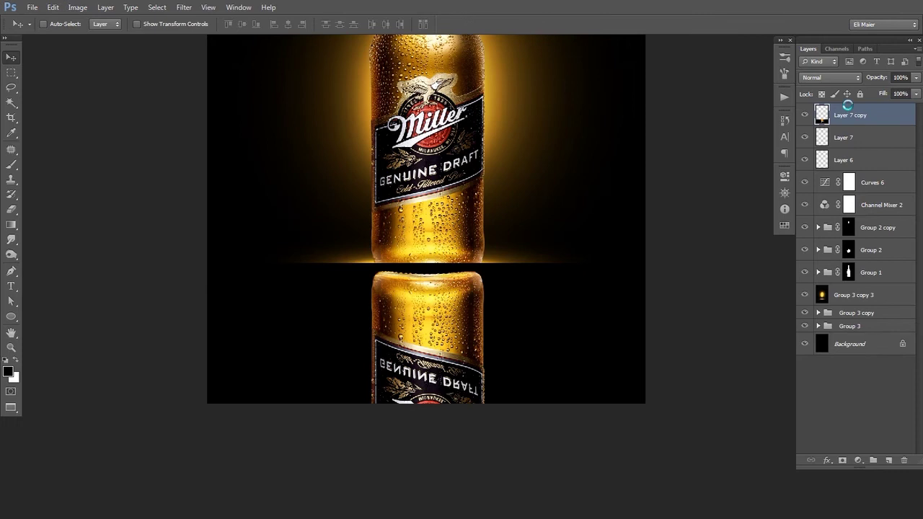
Step: Set the fill of the reflection layer, Layer 7 copy, to 68%
{"action": "key", "text": "space"}
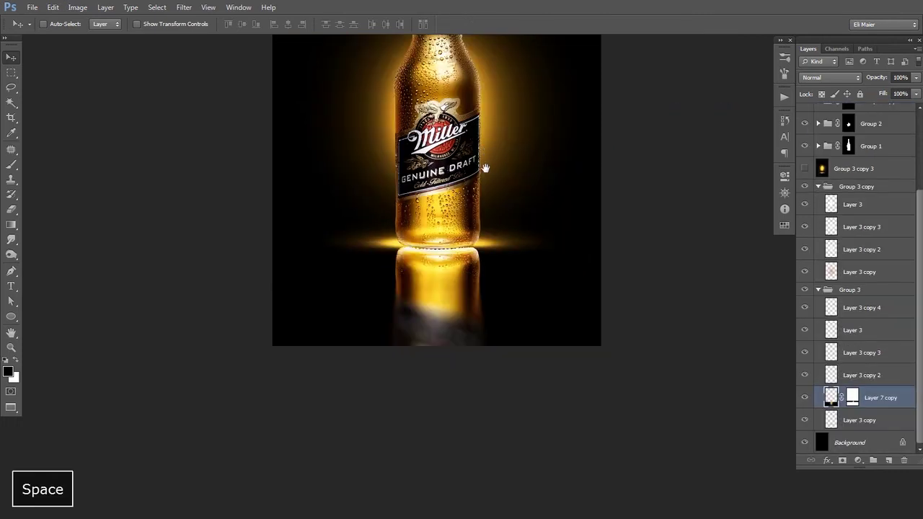
{"action": "left_click_drag", "start_coordinate": [916, 97], "coordinate": [895, 109]}
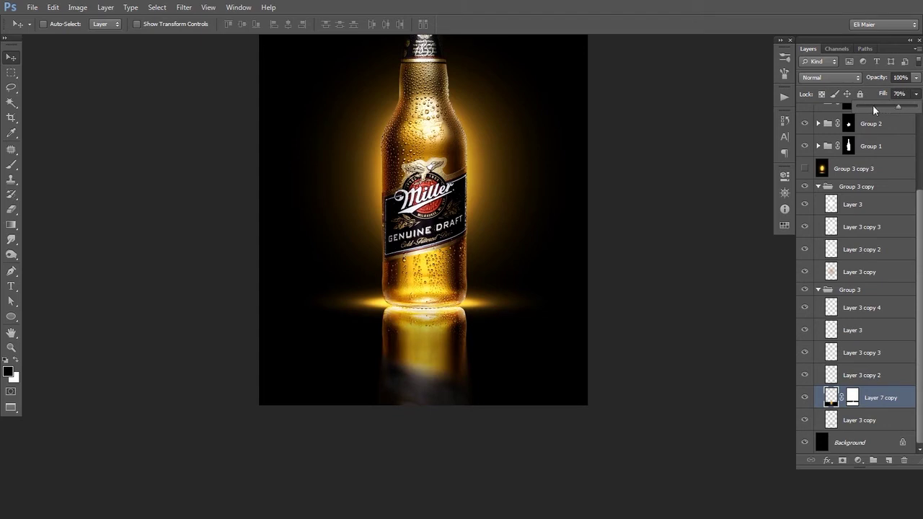
{"action": "left_click_drag", "start_coordinate": [873, 109], "coordinate": [869, 109]}
{"action": "left_click", "coordinate": [875, 107]}
{"action": "left_click_drag", "start_coordinate": [480, 197], "coordinate": [475, 222]}
{"action": "left_click", "coordinate": [467, 251], "text": "ctrl+alt"}
{"action": "left_click", "coordinate": [473, 230], "text": "ctrl"}
{"action": "left_click", "coordinate": [916, 94]}
{"action": "left_click_drag", "start_coordinate": [887, 108], "coordinate": [900, 109]}
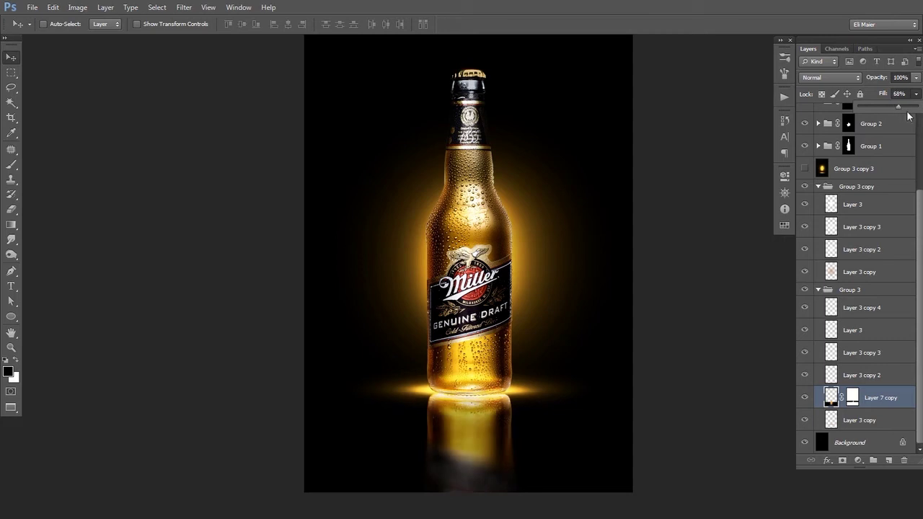
Step: Move the reflection layer below Layer 3 copy in Group 3 and compare the image with it hidden and shown
{"action": "key", "text": "space"}
{"action": "left_click_drag", "start_coordinate": [556, 242], "coordinate": [569, 230]}
{"action": "left_click_drag", "start_coordinate": [831, 397], "coordinate": [793, 425]}
{"action": "left_click", "coordinate": [805, 421]}
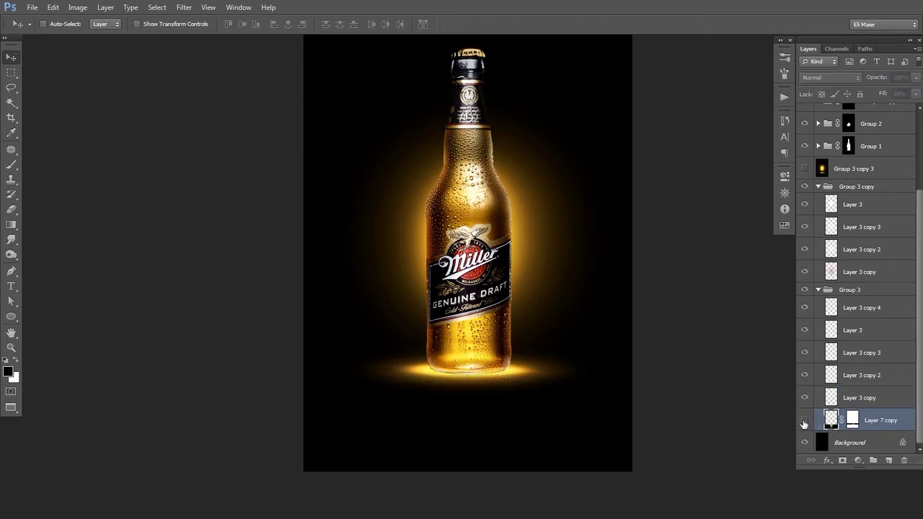
{"action": "left_click", "coordinate": [805, 421]}
Step: Fade the reflection's lower end on its layer mask using a 2200 px eraser at 30% opacity
{"action": "left_click_drag", "start_coordinate": [632, 354], "coordinate": [638, 316]}
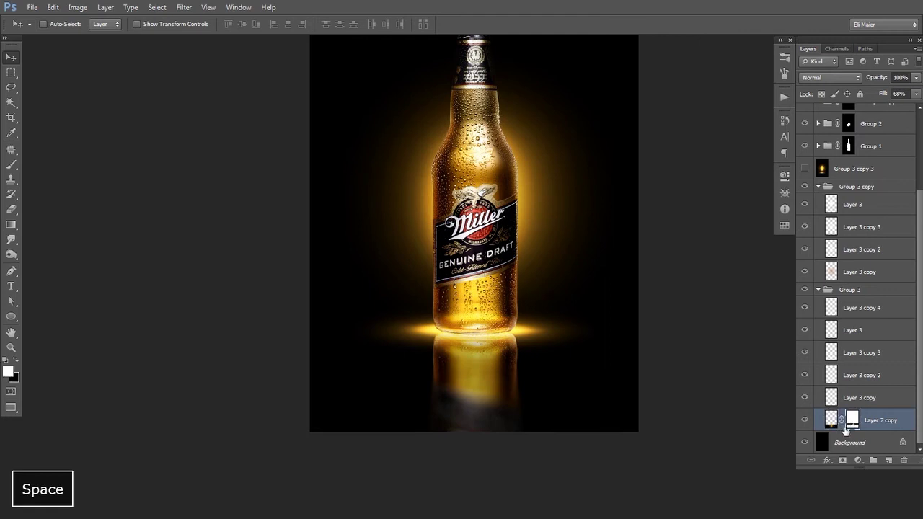
{"action": "key", "text": "e"}
{"action": "left_click_drag", "start_coordinate": [463, 401], "coordinate": [467, 339]}
{"action": "key", "text": "bracketright"}
{"action": "key", "text": "bracketright"}
{"action": "key", "text": "bracketright"}
{"action": "key", "text": "bracketright"}
{"action": "key", "text": "bracketright"}
{"action": "key", "text": "bracketright"}
{"action": "key", "text": "bracketright"}
{"action": "key", "text": "bracketright"}
{"action": "key", "text": "bracketright"}
{"action": "key", "text": "bracketright"}
{"action": "key", "text": "bracketright"}
{"action": "key", "text": "bracketright"}
{"action": "key", "text": "bracketright"}
{"action": "key", "text": "bracketright"}
{"action": "key", "text": "bracketright"}
{"action": "key", "text": "bracketright"}
{"action": "key", "text": "bracketright"}
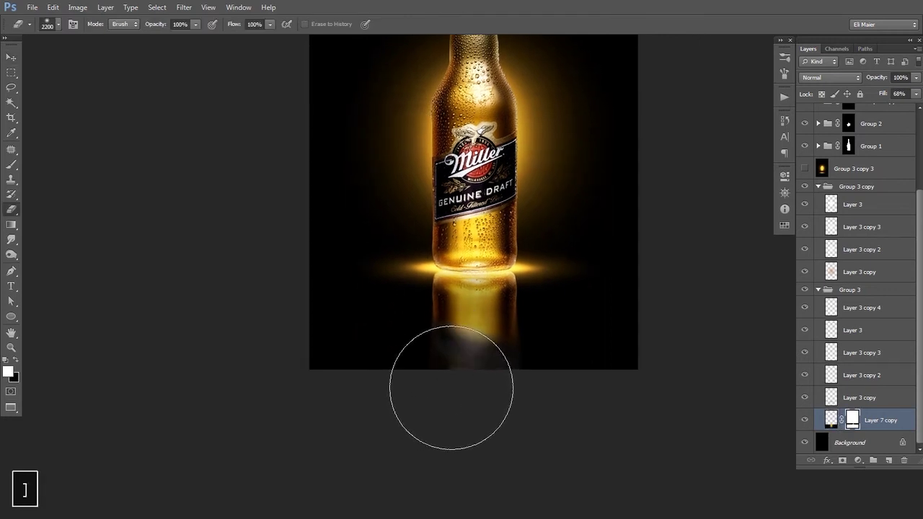
{"action": "key", "text": "3"}
{"action": "left_click_drag", "start_coordinate": [434, 376], "coordinate": [603, 379]}
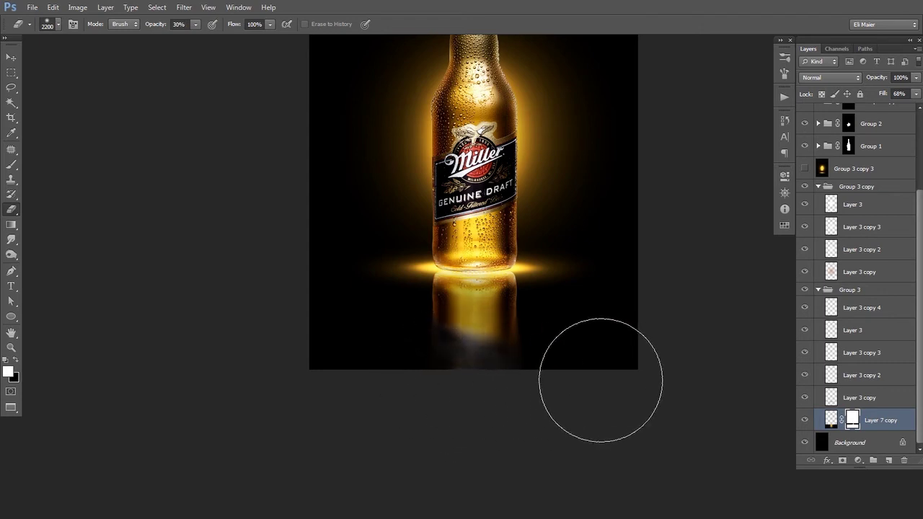
Step: Fade more of the reflection on its layer mask, reducing the 30% eraser to 400 px near the bottle's base
{"action": "key", "text": "bracketleft"}
{"action": "key", "text": "bracketleft"}
{"action": "key", "text": "bracketleft"}
{"action": "key", "text": "bracketleft"}
{"action": "key", "text": "bracketleft"}
{"action": "key", "text": "bracketleft"}
{"action": "key", "text": "bracketleft"}
{"action": "key", "text": "bracketleft"}
{"action": "key", "text": "bracketleft"}
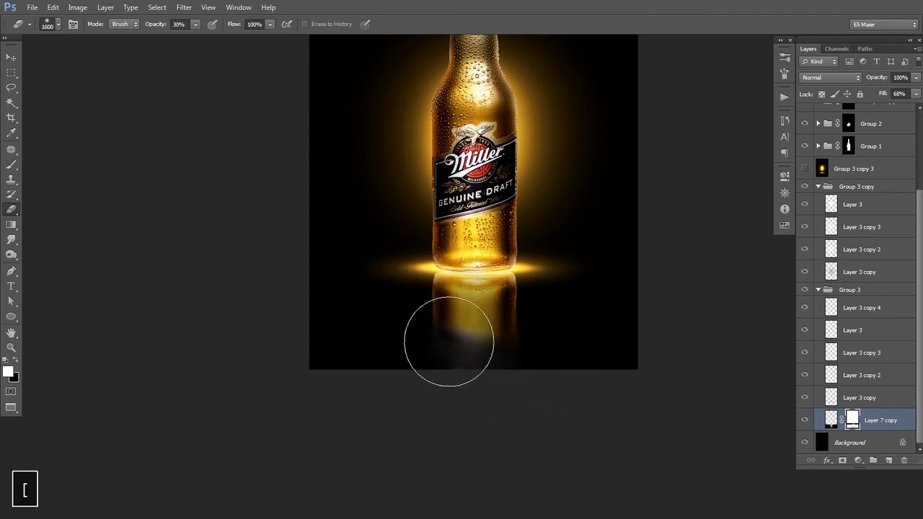
{"action": "key", "text": "bracketleft"}
{"action": "key", "text": "bracketleft"}
{"action": "key", "text": "bracketleft"}
{"action": "key", "text": "bracketleft"}
{"action": "key", "text": "bracketleft"}
{"action": "key", "text": "bracketleft"}
{"action": "key", "text": "bracketleft"}
{"action": "key", "text": "bracketleft"}
{"action": "key", "text": "bracketleft"}
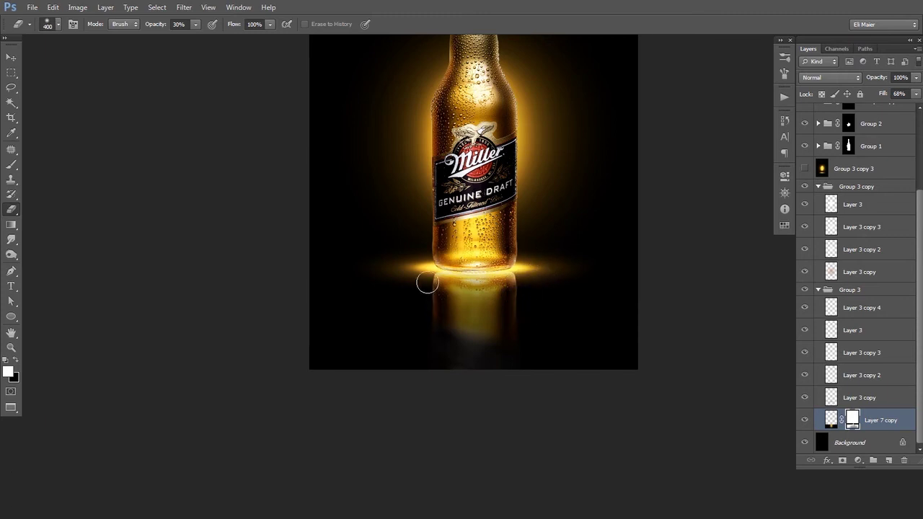
{"action": "key", "text": "bracketleft"}
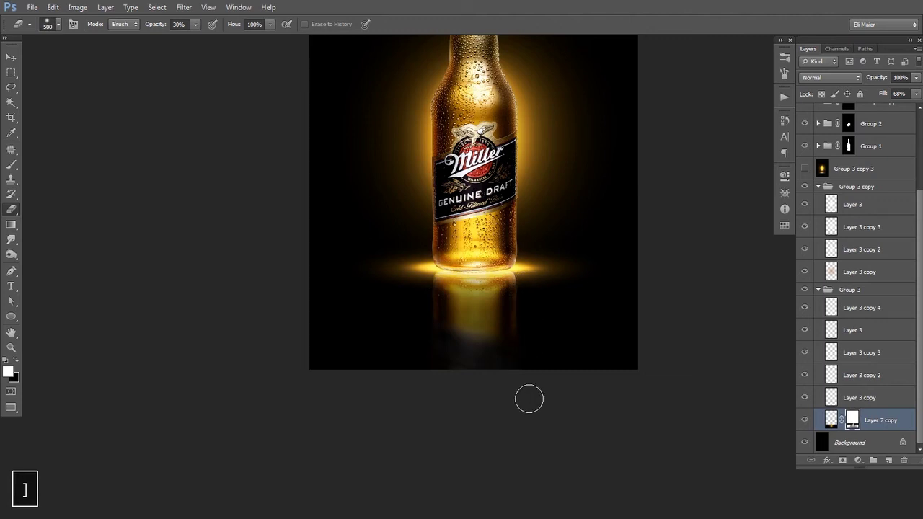
Step: Fade the reflection's bottom end further on its mask with the 30% eraser enlarged to 1700 px, and check the whole bottle
{"action": "key", "text": "bracketright"}
{"action": "key", "text": "bracketright"}
{"action": "key", "text": "bracketright"}
{"action": "key", "text": "bracketright"}
{"action": "key", "text": "bracketright"}
{"action": "key", "text": "bracketright"}
{"action": "key", "text": "bracketright"}
{"action": "key", "text": "bracketright"}
{"action": "key", "text": "bracketright"}
{"action": "key", "text": "bracketright"}
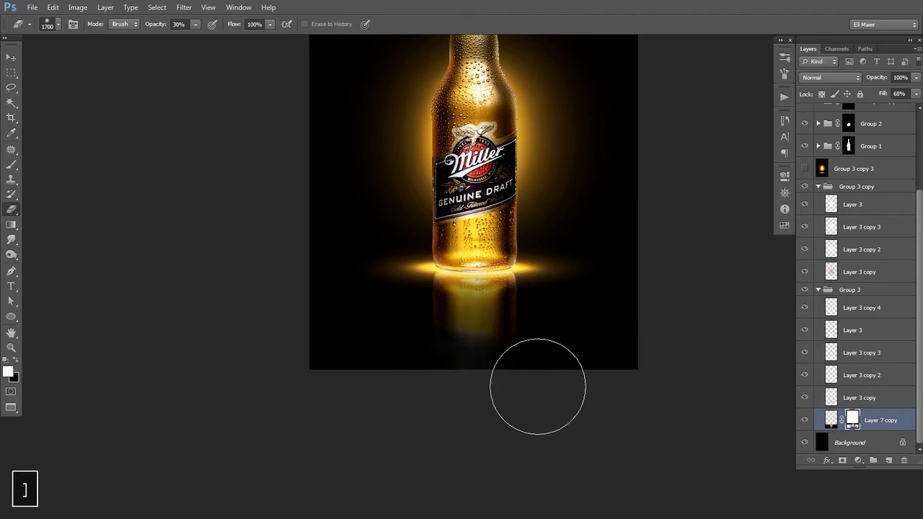
{"action": "key", "text": "space"}
{"action": "left_click_drag", "start_coordinate": [585, 318], "coordinate": [575, 385]}
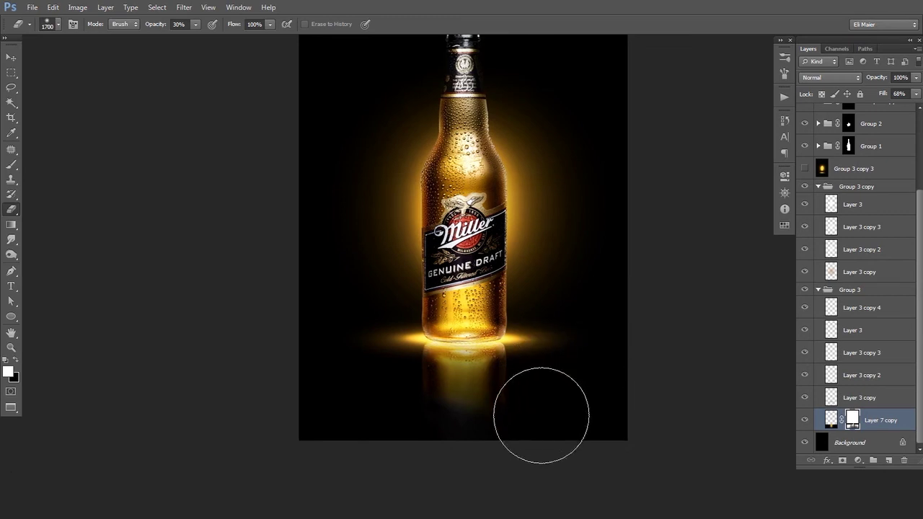
{"action": "key", "text": "space"}
{"action": "left_click", "coordinate": [517, 315], "text": "ctrl+alt"}
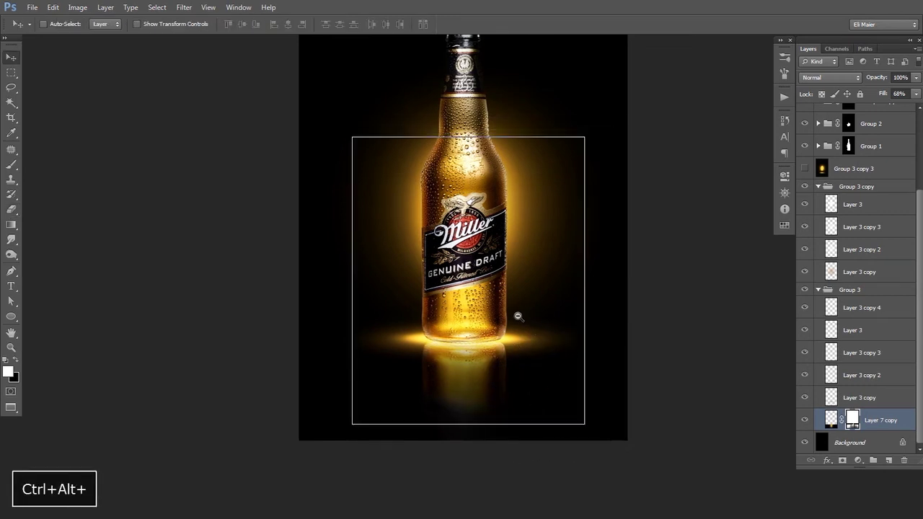
{"action": "left_click", "coordinate": [510, 299], "text": "ctrl"}
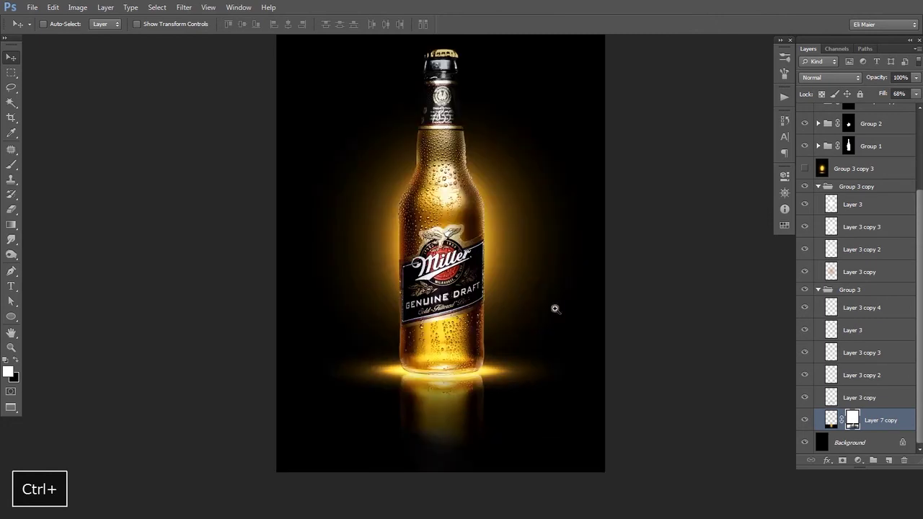
Step: Collapse Group 3 and Group 3 copy, duplicate both together with the Background, and merge the duplicates into one layer
{"action": "left_click", "coordinate": [818, 186]}
{"action": "left_click", "coordinate": [819, 290]}
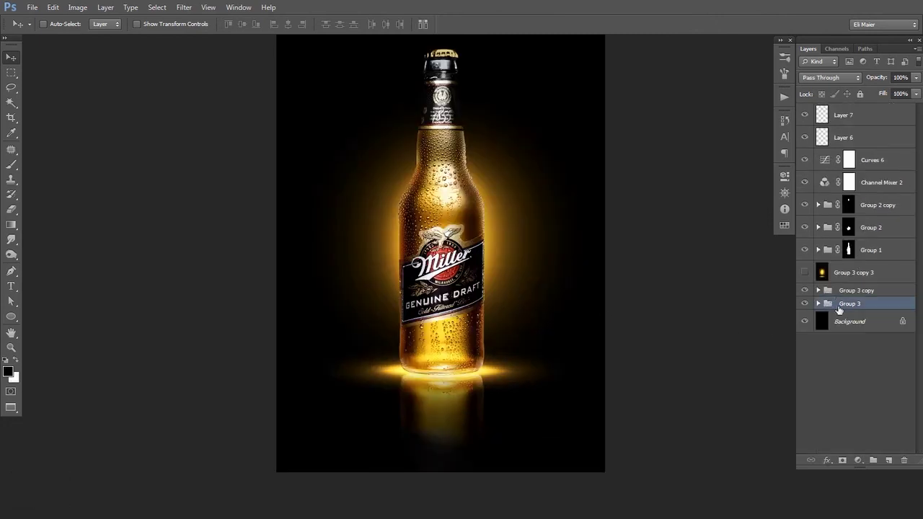
{"action": "left_click", "coordinate": [851, 293], "text": "shift"}
{"action": "left_click", "coordinate": [848, 322], "text": "shift"}
{"action": "left_click_drag", "start_coordinate": [848, 366], "coordinate": [889, 461]}
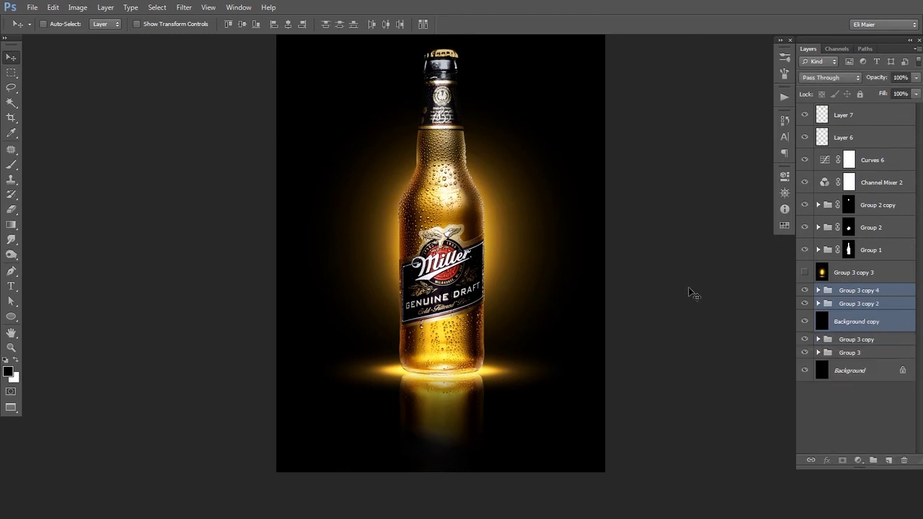
{"action": "key", "text": "ctrl+e"}
Step: Apply the Add Noise filter to the merged background layer, Group 3 copy 4
{"action": "left_click", "coordinate": [184, 7]}
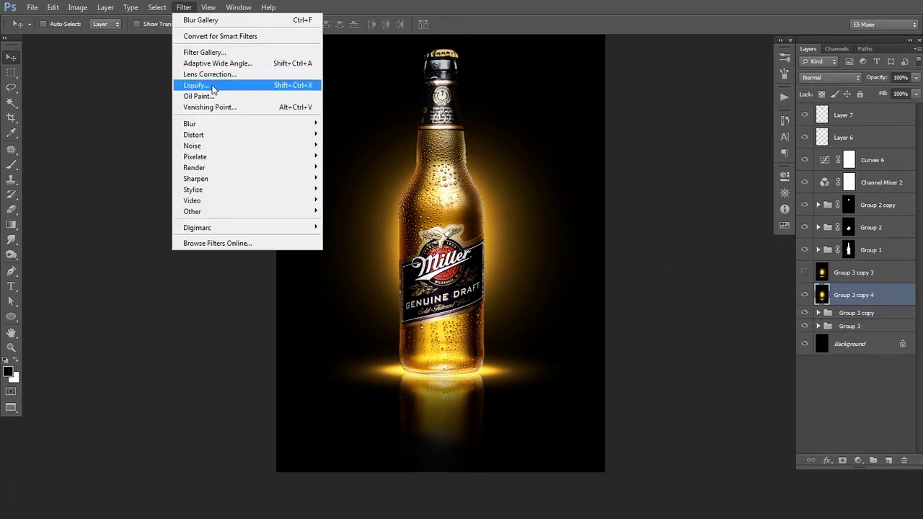
{"action": "mouse_move", "coordinate": [215, 145]}
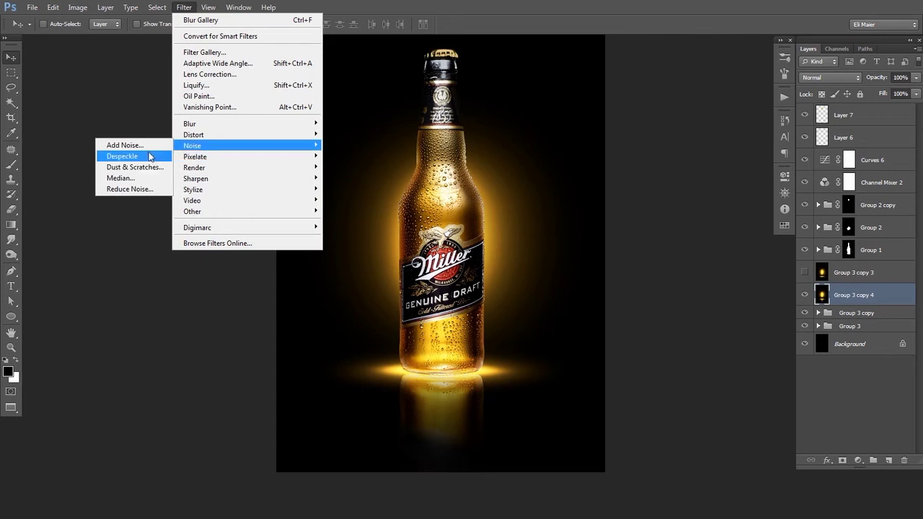
{"action": "left_click", "coordinate": [125, 145]}
{"action": "key", "text": "Return"}
{"action": "key", "text": "space"}
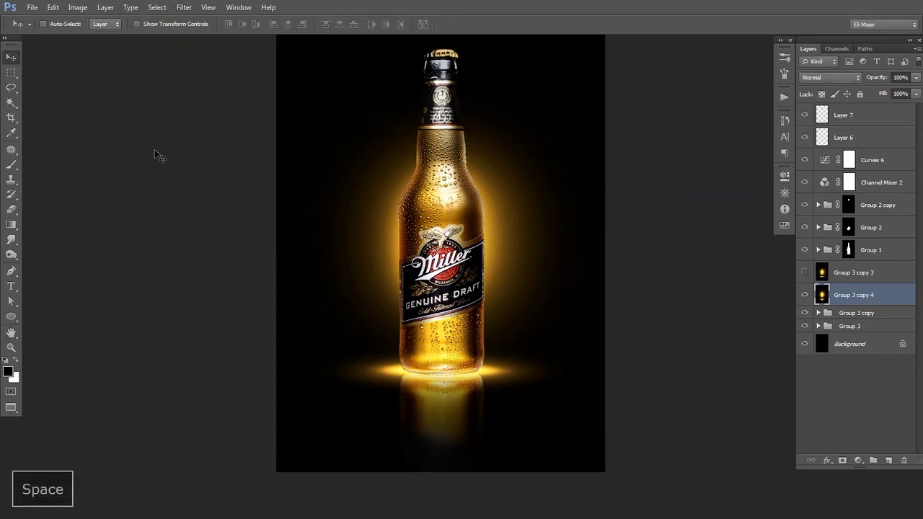
{"action": "key", "text": "space"}
{"action": "left_click_drag", "start_coordinate": [544, 240], "coordinate": [546, 271]}
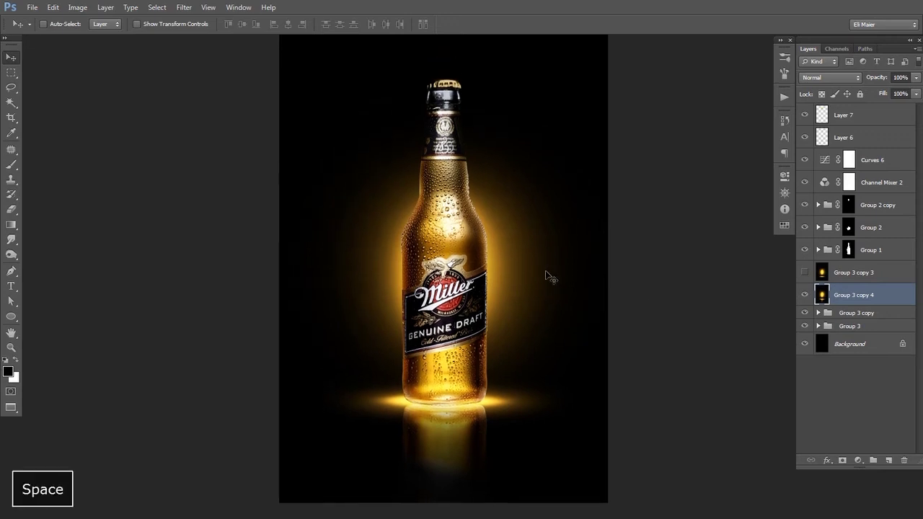
{"action": "key", "text": "f"}
{"action": "key", "text": "f"}
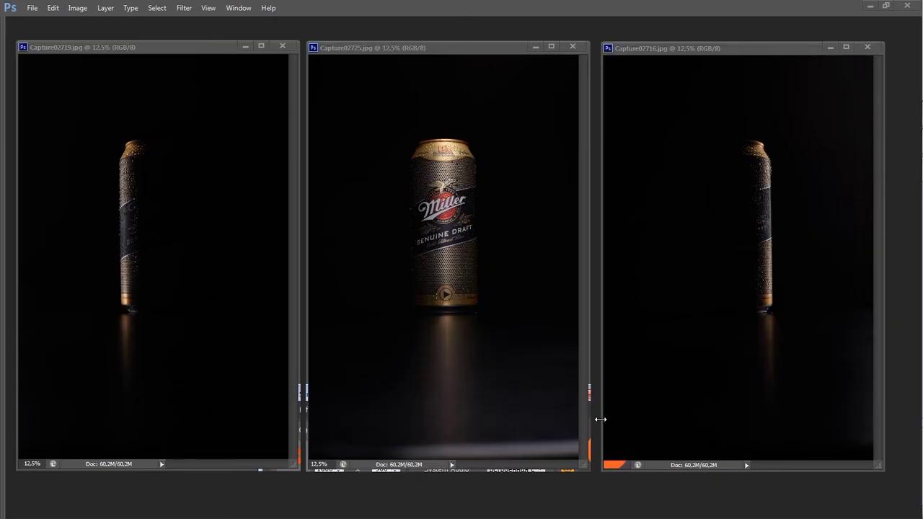
Step: Copy the images of Capture02725.jpg and Capture02716.jpg into Capture02719.jpg as aligned layers, closing each source file
{"action": "left_click", "coordinate": [393, 133]}
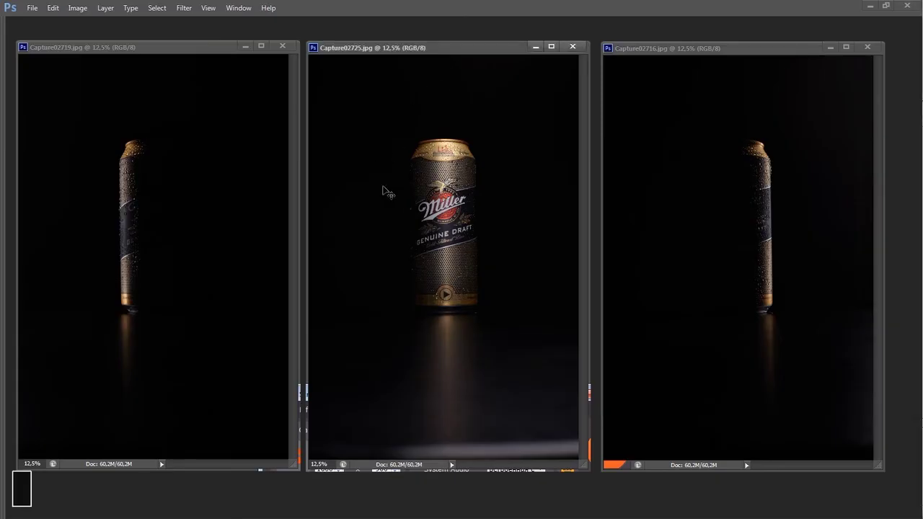
{"action": "left_click_drag", "start_coordinate": [386, 192], "coordinate": [295, 200]}
{"action": "left_click", "coordinate": [448, 205]}
{"action": "key", "text": "ctrl+w"}
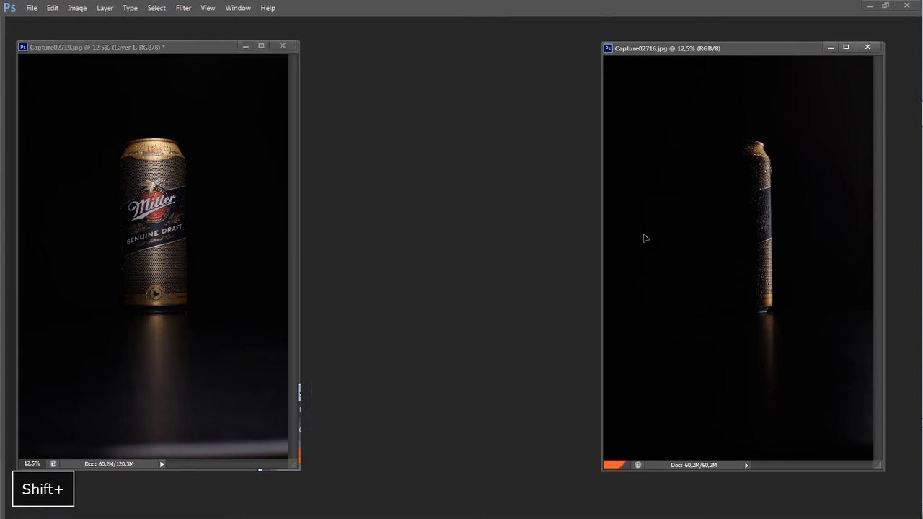
{"action": "left_click_drag", "start_coordinate": [646, 238], "coordinate": [266, 215]}
{"action": "left_click", "coordinate": [644, 241]}
{"action": "key", "text": "ctrl+w"}
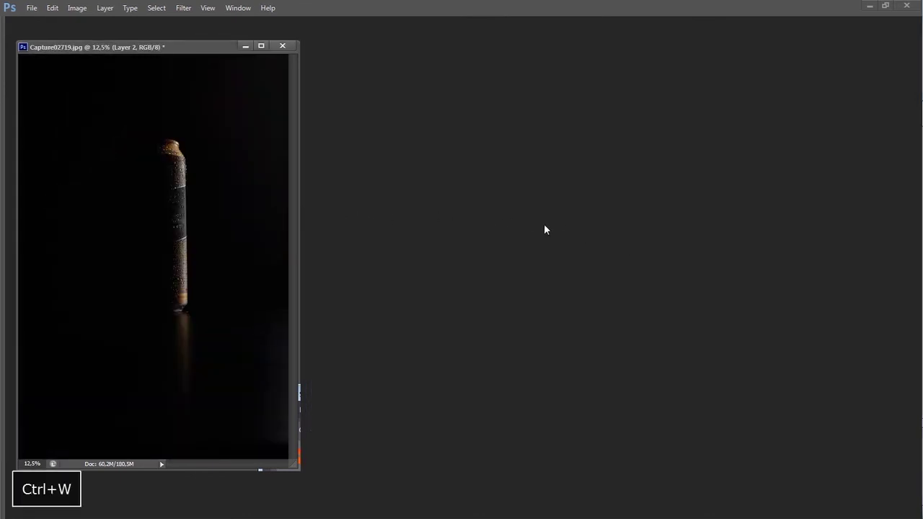
Step: Show the panels, switch Capture02719.jpg to full-screen view, and move Layer 1 above Layer 2
{"action": "key", "text": "Tab"}
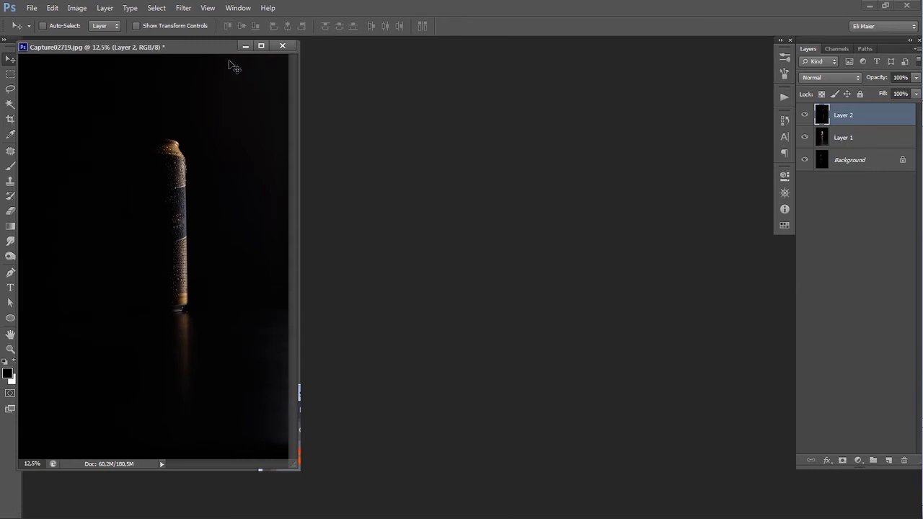
{"action": "key", "text": "f"}
{"action": "left_click_drag", "start_coordinate": [822, 138], "coordinate": [813, 124]}
Step: Convert the Background into a regular layer named Layer 0, and hide Layer 1 and Layer 2
{"action": "double_click", "coordinate": [822, 159]}
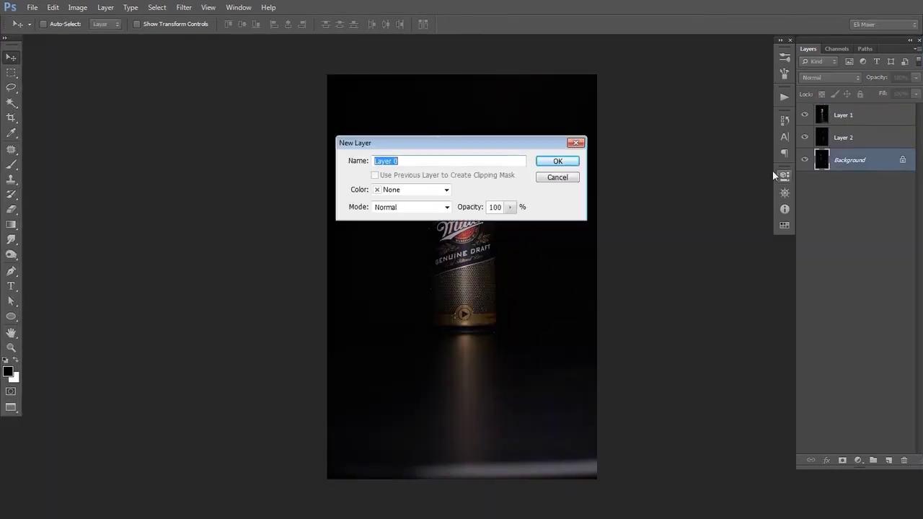
{"action": "left_click", "coordinate": [557, 161]}
{"action": "left_click", "coordinate": [805, 137]}
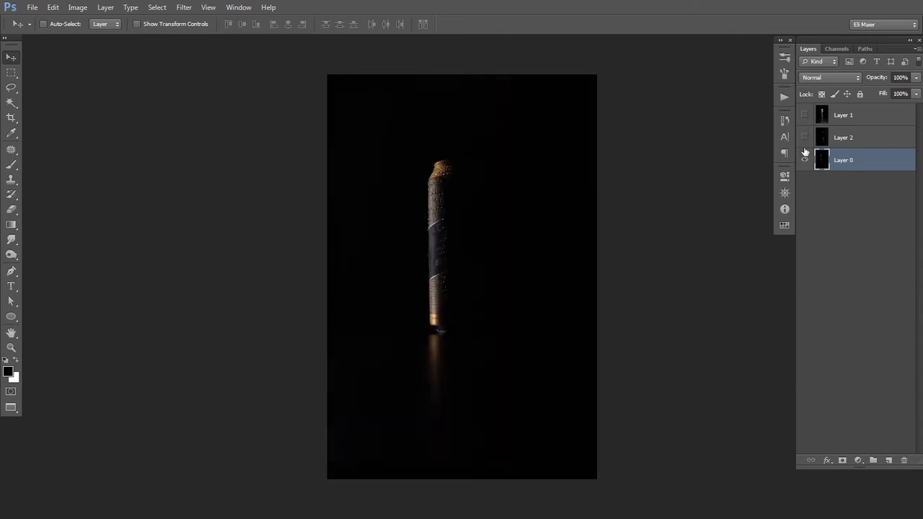
Step: Create a new layer beneath Layer 0, fill it with black, and convert it to the Background
{"action": "left_click", "coordinate": [889, 461]}
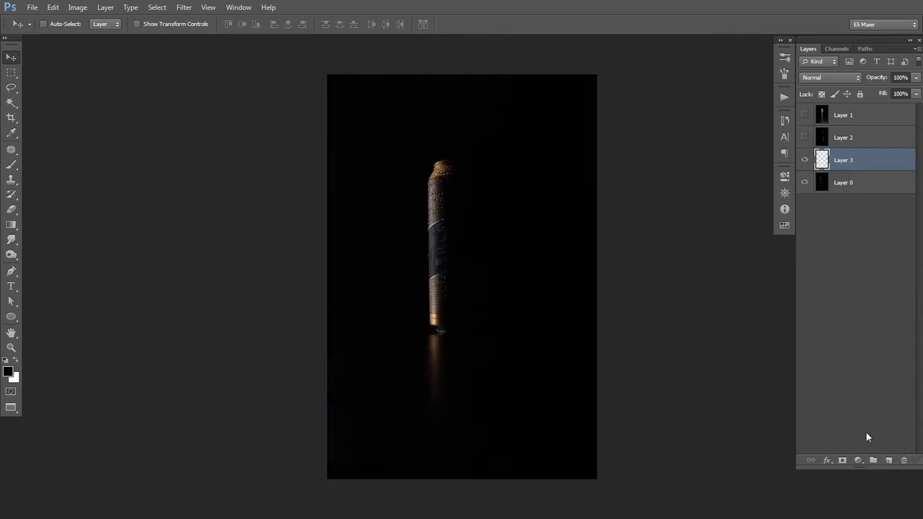
{"action": "key", "text": "ctrl+bracketleft"}
{"action": "key", "text": "alt+BackSpace"}
{"action": "key", "text": "alt+l"}
{"action": "key", "text": "alt+b"}
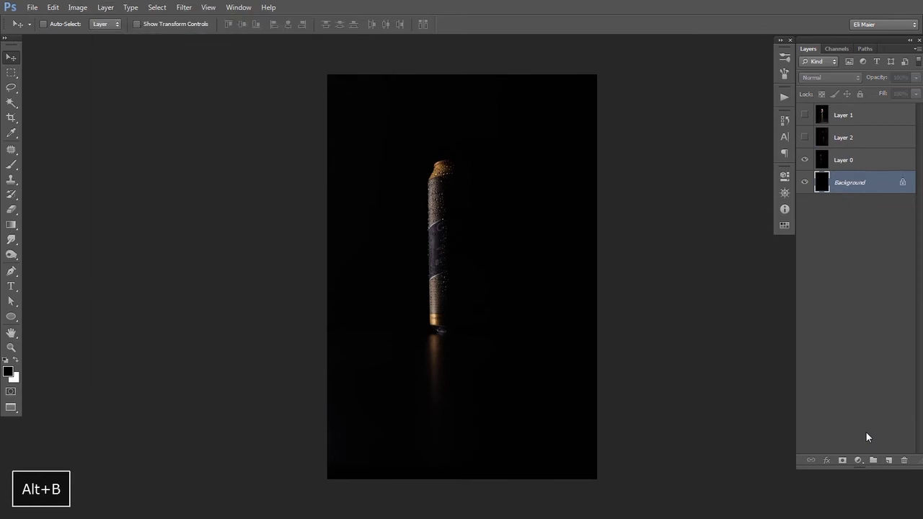
Step: Show Layer 2, add a layer mask to it, and fill the mask with black
{"action": "left_click", "coordinate": [837, 140]}
{"action": "left_click", "coordinate": [804, 143]}
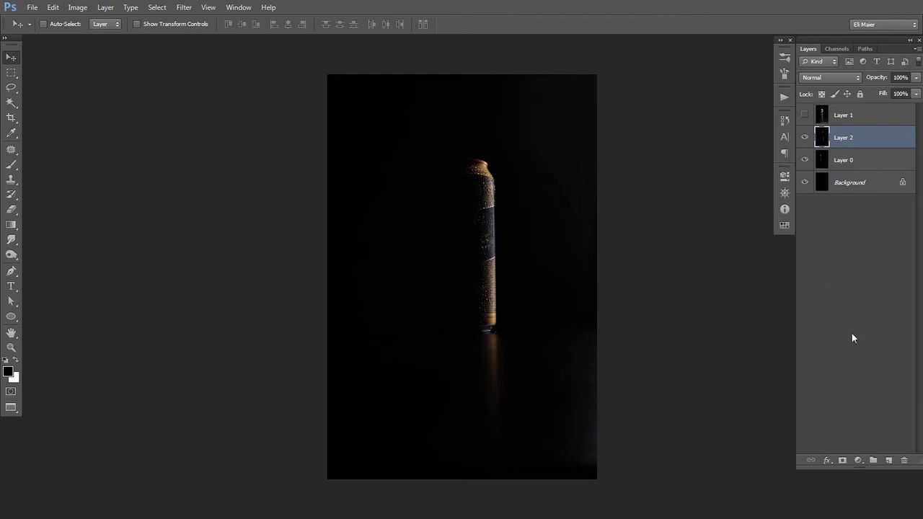
{"action": "left_click", "coordinate": [841, 461]}
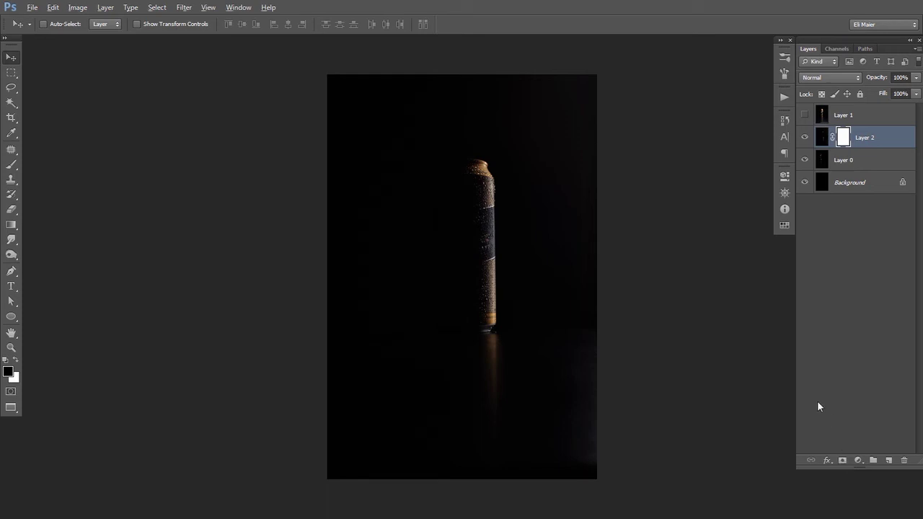
{"action": "key", "text": "alt+BackSpace"}
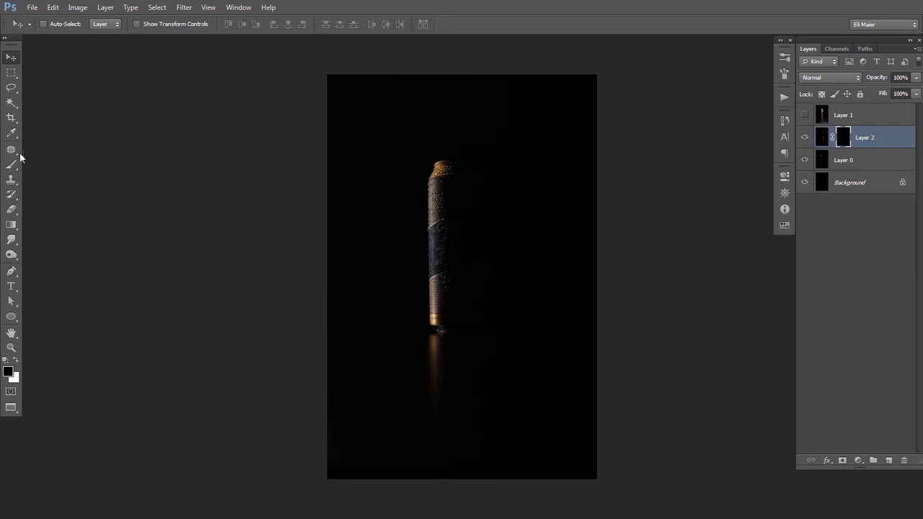
Step: Switch to the Eraser tool for editing Layer 2's mask
{"action": "left_click", "coordinate": [13, 210]}
{"action": "left_click", "coordinate": [85, 208]}
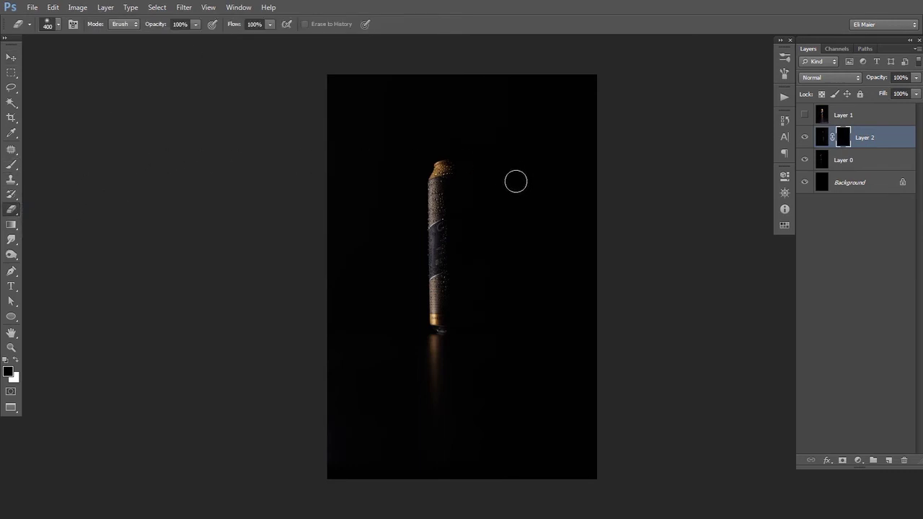
Step: Reveal the can's right edge and its reflection by erasing Layer 2's black mask with a 600 px eraser
{"action": "key", "text": "bracketright"}
{"action": "left_click_drag", "start_coordinate": [498, 165], "coordinate": [483, 379]}
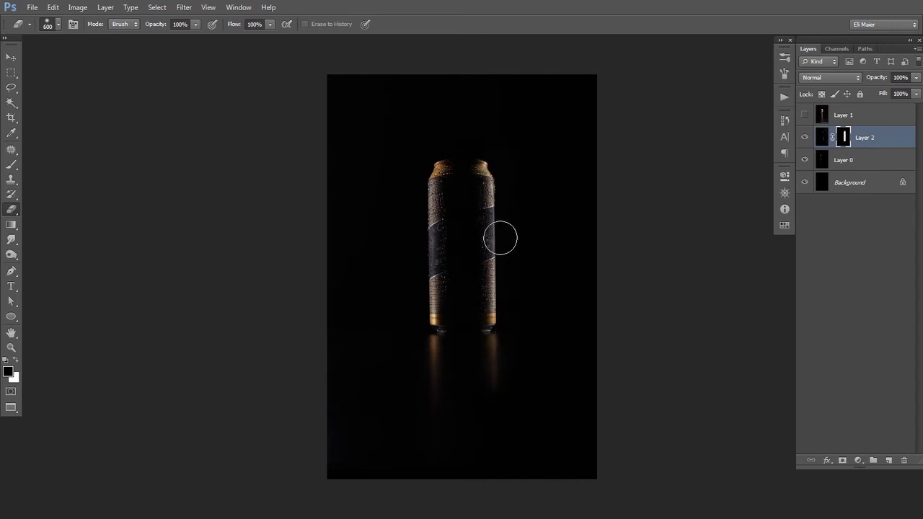
{"action": "mouse_move", "coordinate": [496, 179]}
{"action": "left_mouse_down"}
{"action": "mouse_move", "coordinate": [488, 508]}
{"action": "mouse_move", "coordinate": [484, 315]}
{"action": "mouse_move", "coordinate": [475, 370]}
{"action": "left_mouse_up"}
Step: Show Layer 1 and add a layer mask to it filled with black
{"action": "key", "text": "ctrl+plus"}
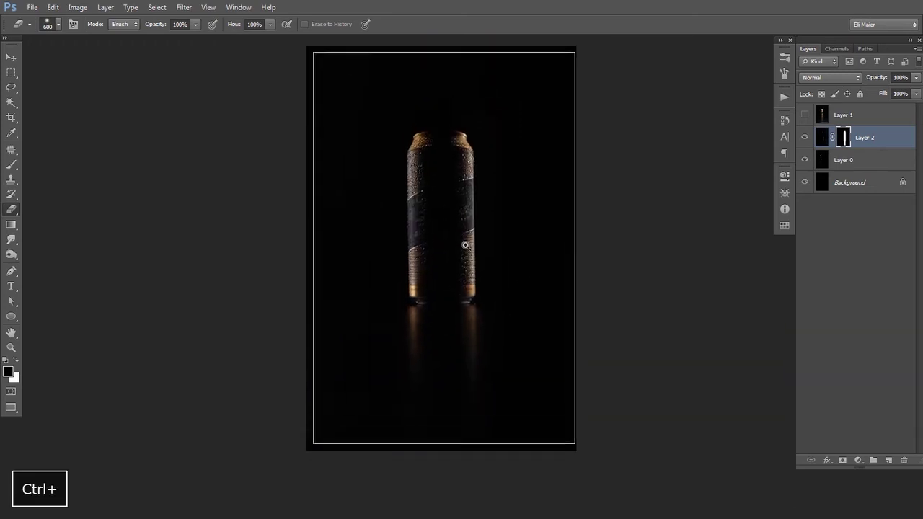
{"action": "left_click", "coordinate": [810, 119]}
{"action": "left_click", "coordinate": [807, 117]}
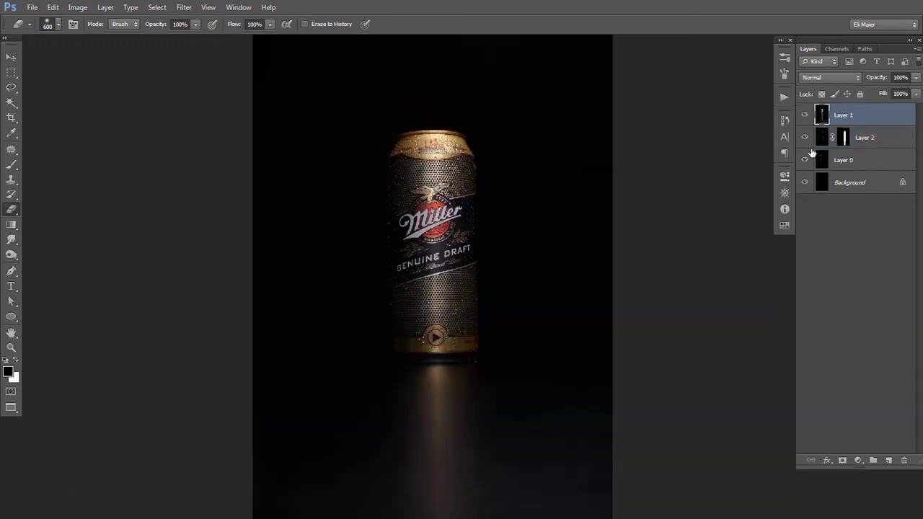
{"action": "left_click", "coordinate": [842, 460]}
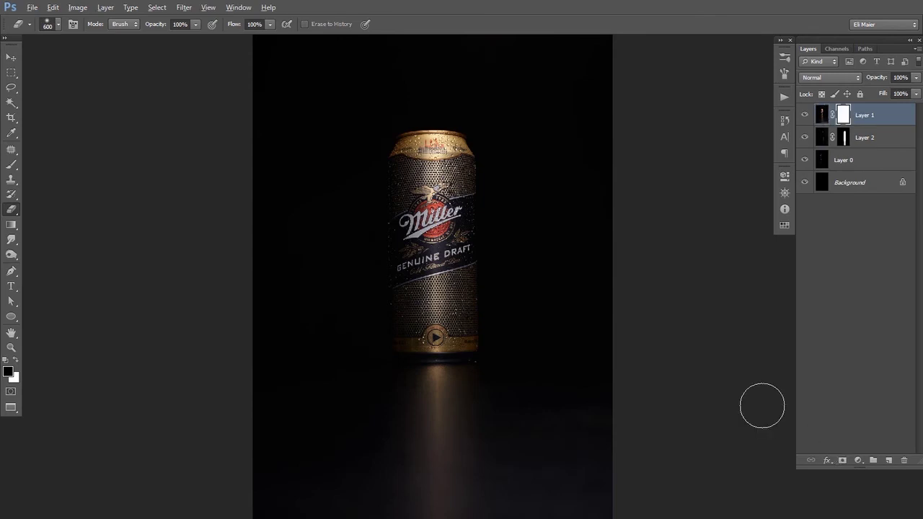
{"action": "key", "text": "alt+BackSpace"}
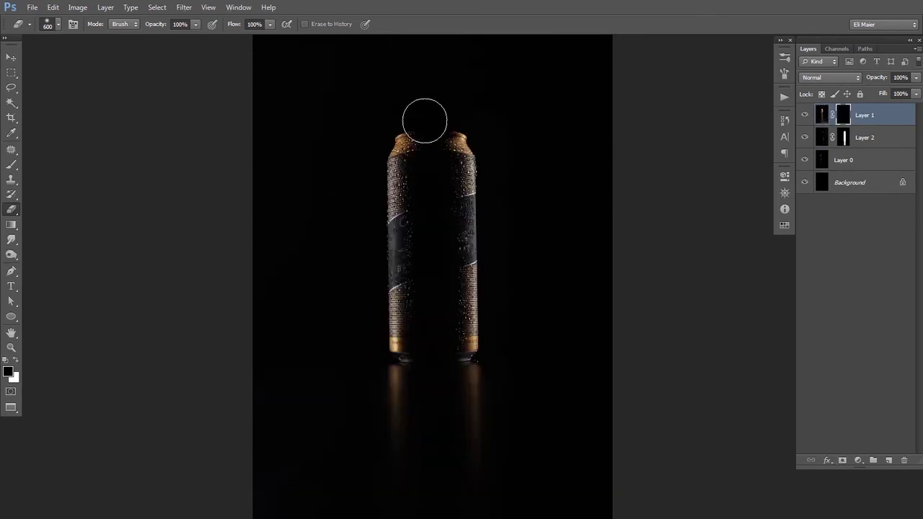
Step: Erase a vertical strip through Layer 1's mask to reveal the middle of the can and its reflection
{"action": "mouse_move", "coordinate": [429, 116]}
{"action": "left_mouse_down"}
{"action": "mouse_move", "coordinate": [411, 329]}
{"action": "mouse_move", "coordinate": [418, 478]}
{"action": "left_mouse_up"}
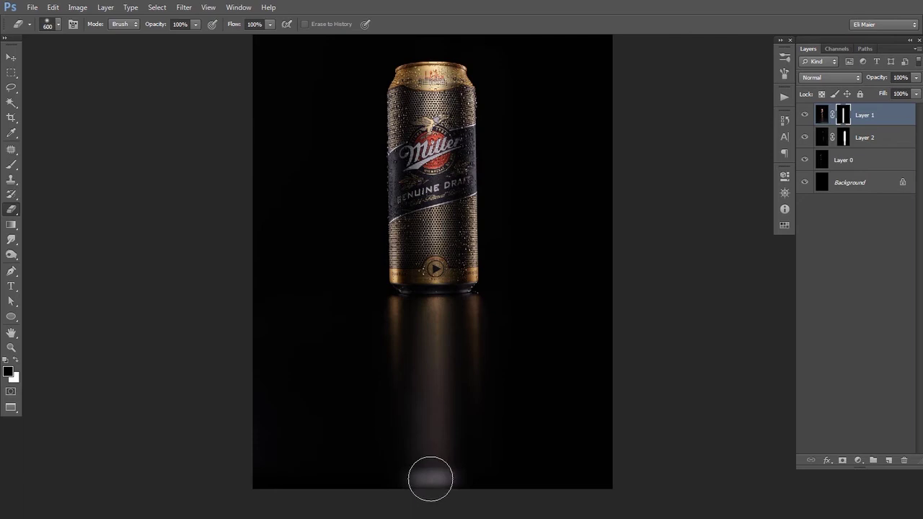
{"action": "key", "text": "space"}
{"action": "left_click_drag", "start_coordinate": [487, 321], "coordinate": [481, 353]}
{"action": "key", "text": "ctrl+plus"}
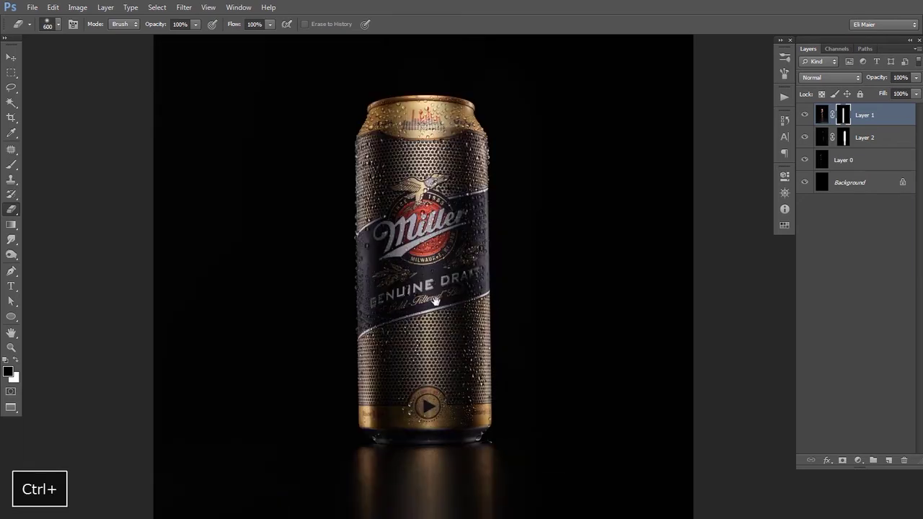
Step: Hide Layer 1 and Layer 2, and add a white layer mask to Layer 0
{"action": "left_click", "coordinate": [804, 115]}
{"action": "left_click", "coordinate": [821, 137]}
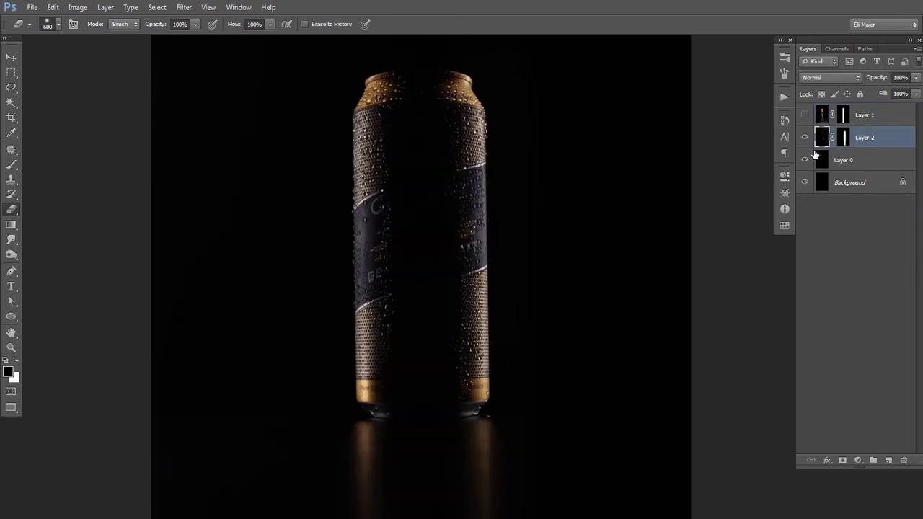
{"action": "left_click", "coordinate": [805, 139]}
{"action": "left_click", "coordinate": [805, 139]}
{"action": "left_click", "coordinate": [805, 138]}
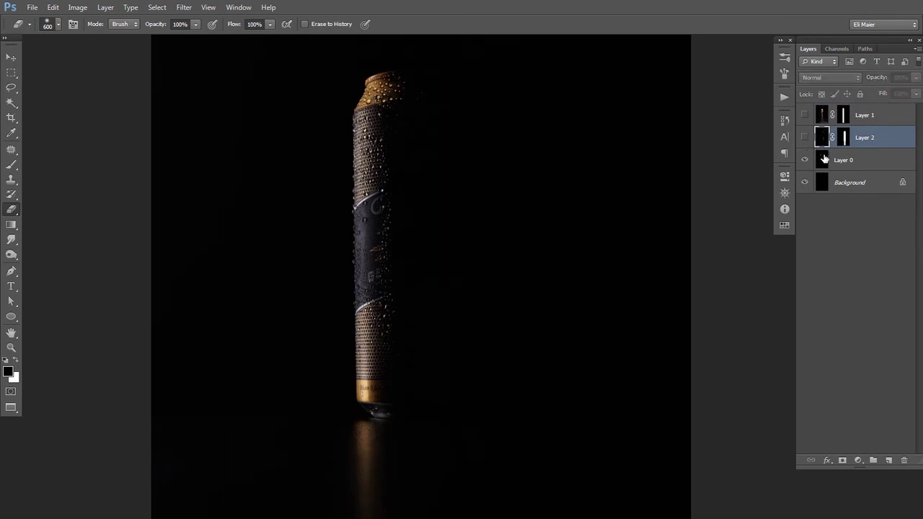
{"action": "left_click", "coordinate": [822, 160]}
{"action": "left_click", "coordinate": [842, 460]}
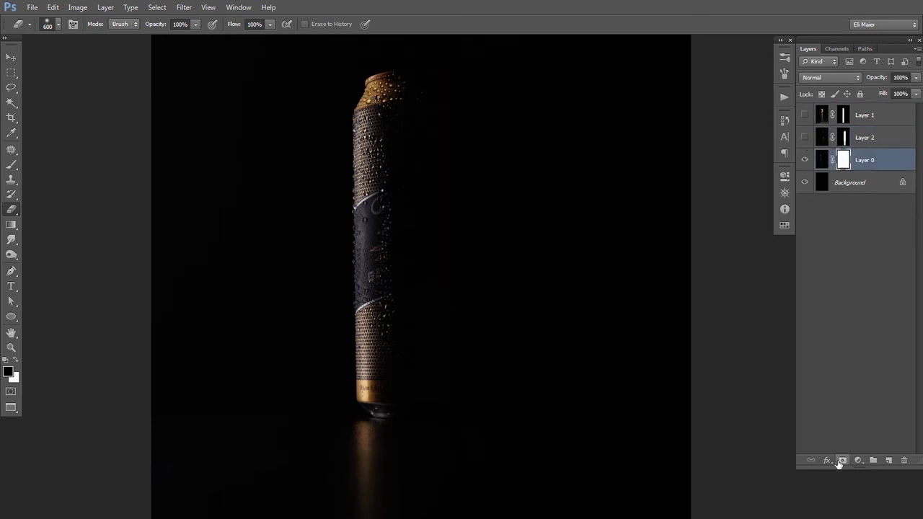
Step: Try to narrow the lit left side of the can on Layer 0's mask with an 800 px eraser
{"action": "key", "text": "bracketright"}
{"action": "key", "text": "bracketright"}
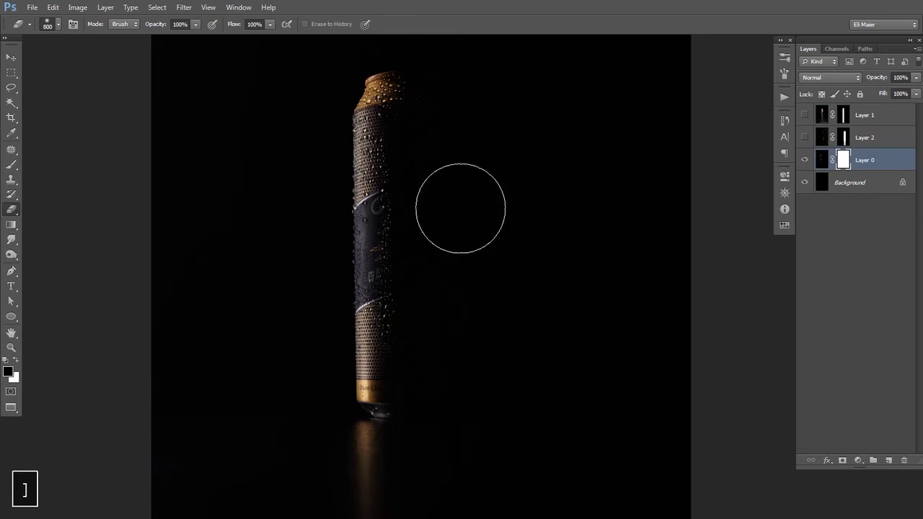
{"action": "left_click", "coordinate": [437, 219], "text": "ctrl+alt"}
{"action": "left_click_drag", "start_coordinate": [433, 227], "coordinate": [425, 247]}
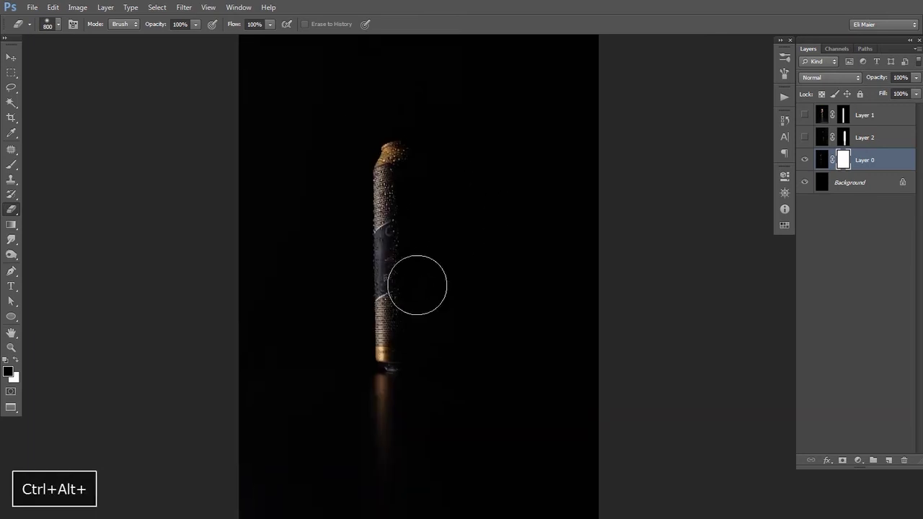
{"action": "key", "text": "bracketleft"}
{"action": "key", "text": "x"}
{"action": "key", "text": "bracketright"}
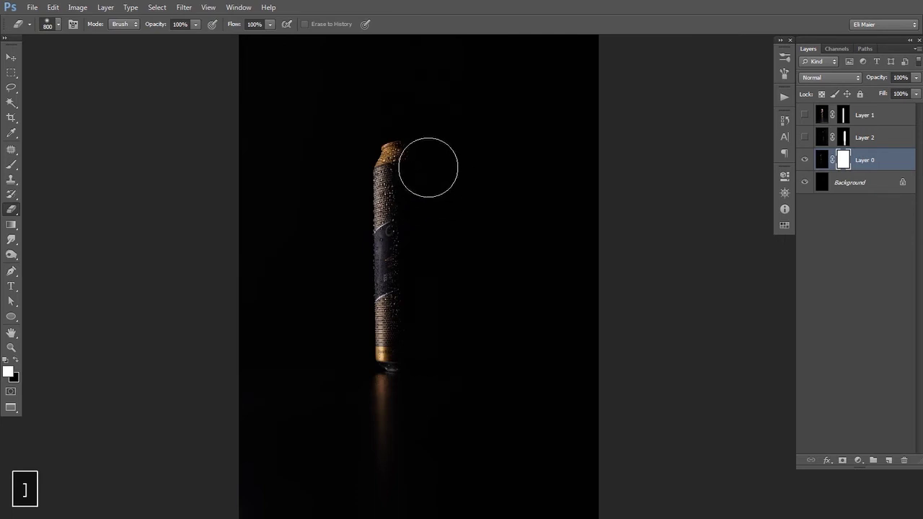
{"action": "left_click_drag", "start_coordinate": [422, 313], "coordinate": [432, 180]}
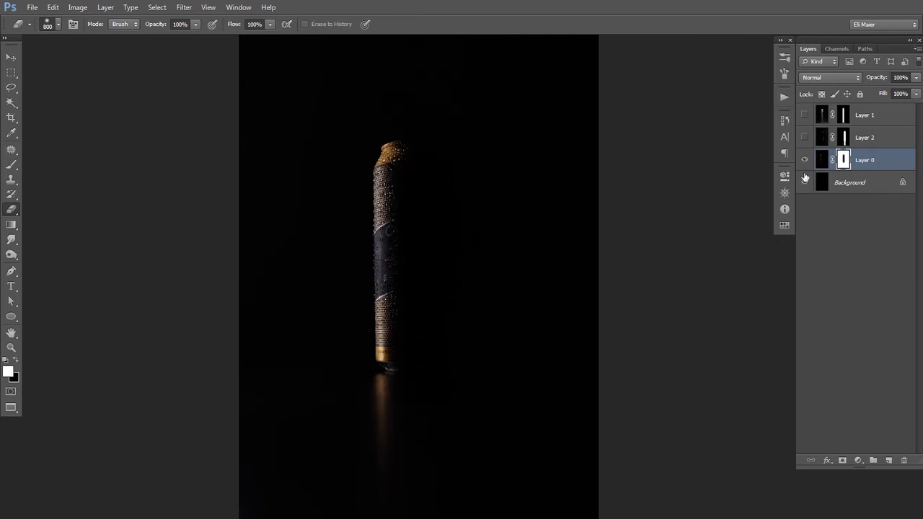
{"action": "left_click", "coordinate": [409, 158]}
{"action": "left_click", "coordinate": [397, 385], "text": "shift"}
{"action": "key", "text": "ctrl+z"}
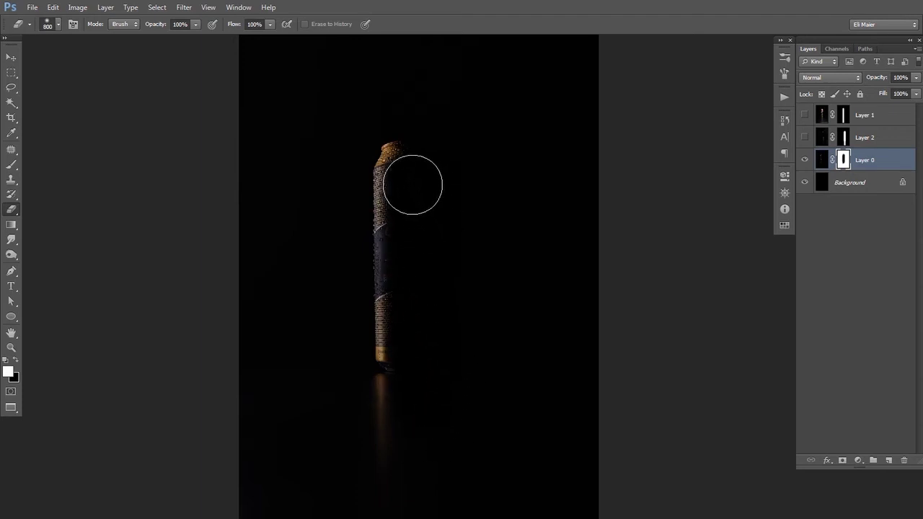
{"action": "key", "text": "ctrl+z"}
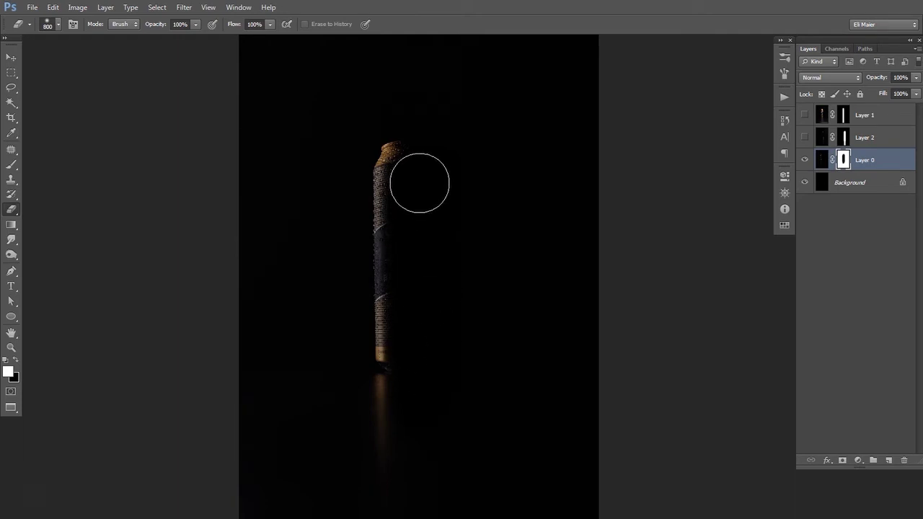
Step: Restore the outer left edge of the can on Layer 0's mask with a straight stroke of a 175 px eraser
{"action": "key", "text": "x"}
{"action": "key", "text": "bracketleft"}
{"action": "key", "text": "bracketleft"}
{"action": "key", "text": "bracketleft"}
{"action": "key", "text": "bracketleft"}
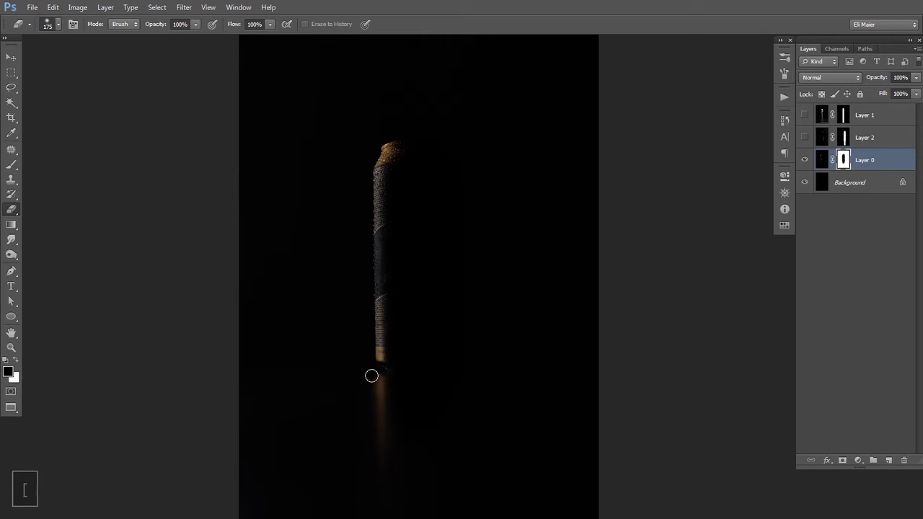
{"action": "key", "text": "shift"}
{"action": "left_click", "coordinate": [374, 169], "text": "shift"}
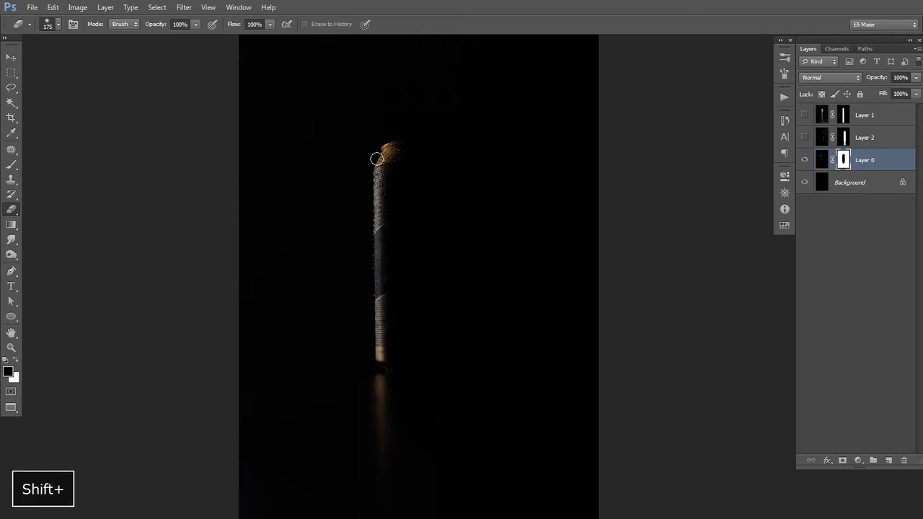
{"action": "key", "text": "space"}
{"action": "left_click_drag", "start_coordinate": [390, 127], "coordinate": [383, 117]}
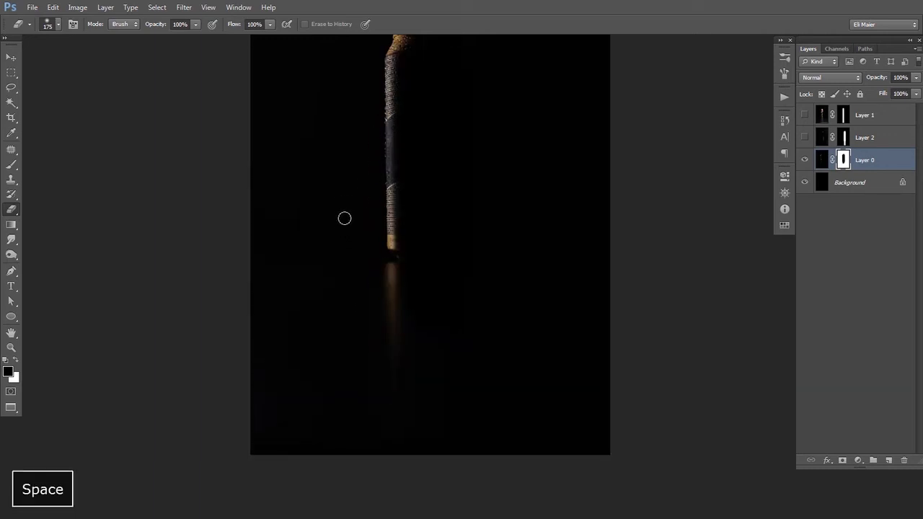
Step: Set the eraser size to 600 px
{"action": "key", "text": "bracketright"}
{"action": "key", "text": "bracketright"}
{"action": "key", "text": "bracketright"}
{"action": "key", "text": "bracketright"}
{"action": "key", "text": "bracketright"}
{"action": "key", "text": "bracketright"}
{"action": "key", "text": "space"}
{"action": "left_click_drag", "start_coordinate": [396, 296], "coordinate": [388, 405]}
{"action": "key", "text": "bracketleft"}
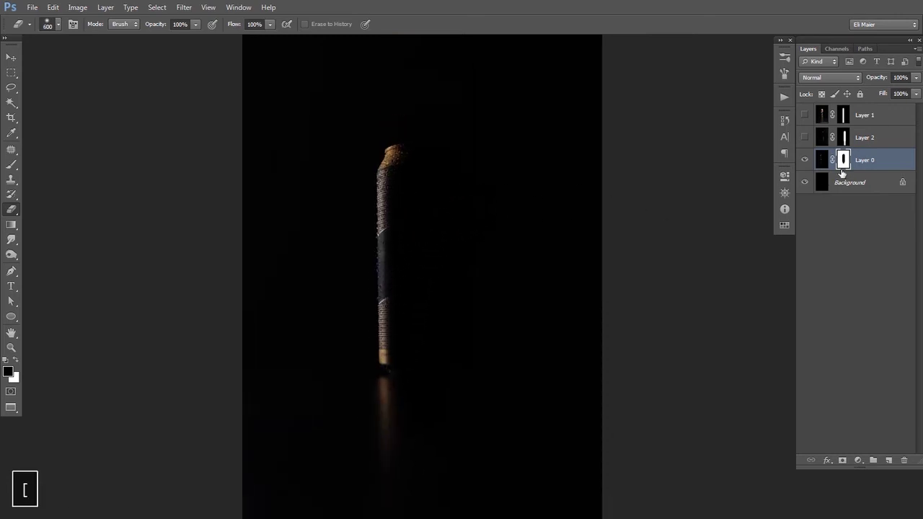
Step: Compare the image with Layer 0 hidden and shown, and reset Layer 0's mask to solid white
{"action": "left_click", "coordinate": [805, 159]}
{"action": "left_click", "coordinate": [805, 159]}
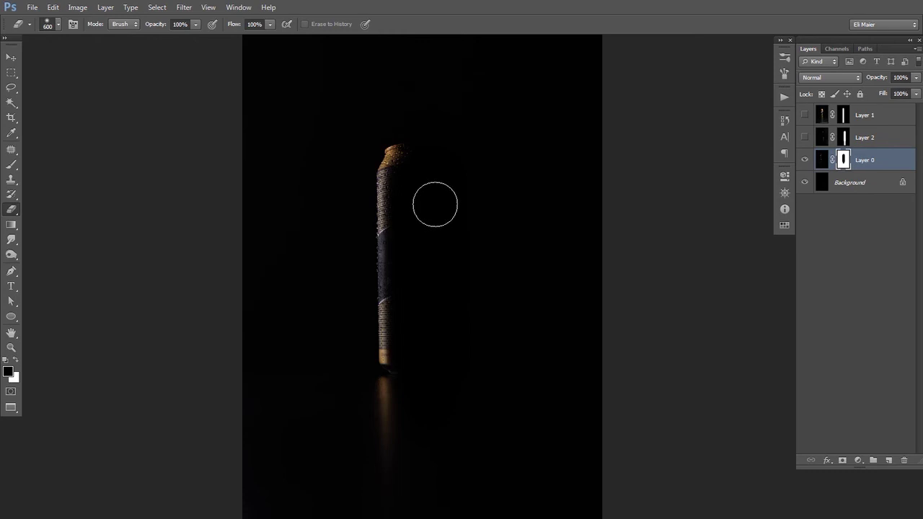
{"action": "key", "text": "alt+BackSpace"}
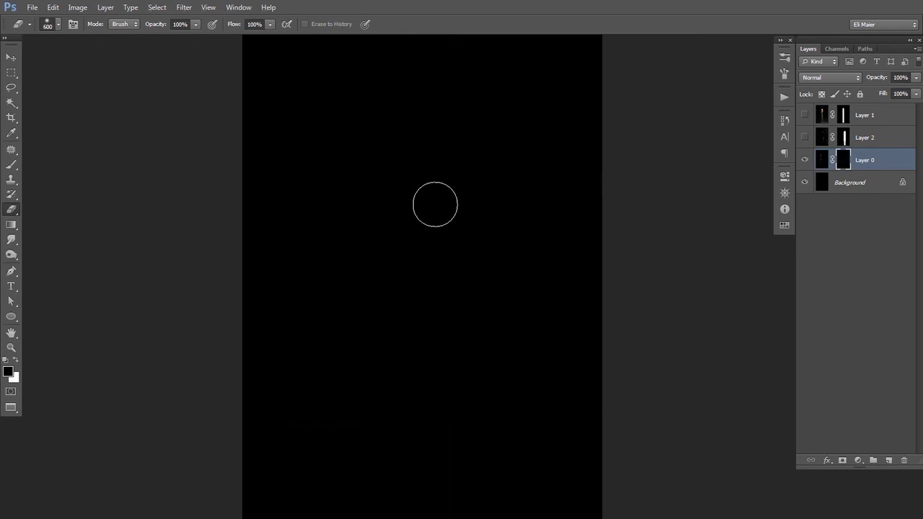
{"action": "key", "text": "ctrl+BackSpace"}
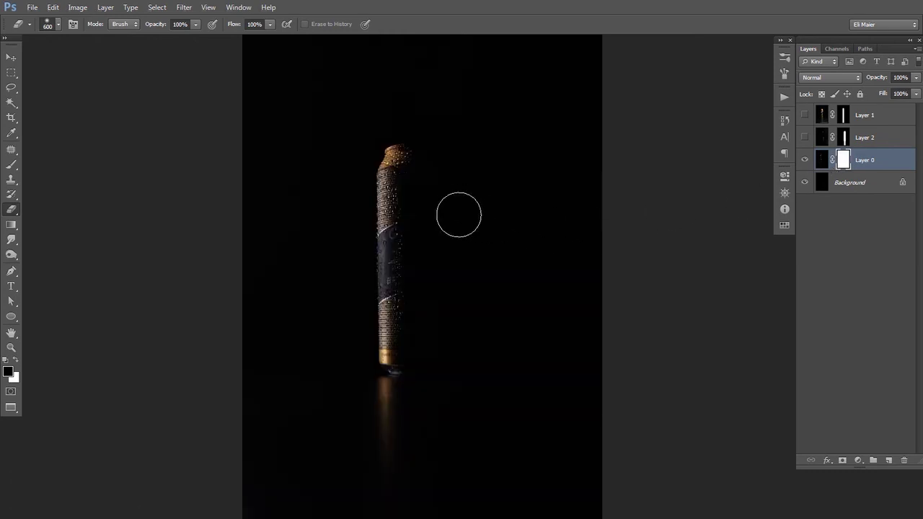
Step: Mask out the can body on Layer 0 with a vertical stroke of a 700 px eraser, keeping the reflection
{"action": "key", "text": "bracketright"}
{"action": "key", "text": "x"}
{"action": "mouse_move", "coordinate": [419, 168]}
{"action": "left_mouse_down"}
{"action": "mouse_move", "coordinate": [413, 308]}
{"action": "mouse_move", "coordinate": [424, 384]}
{"action": "mouse_move", "coordinate": [430, 362]}
{"action": "left_mouse_up"}
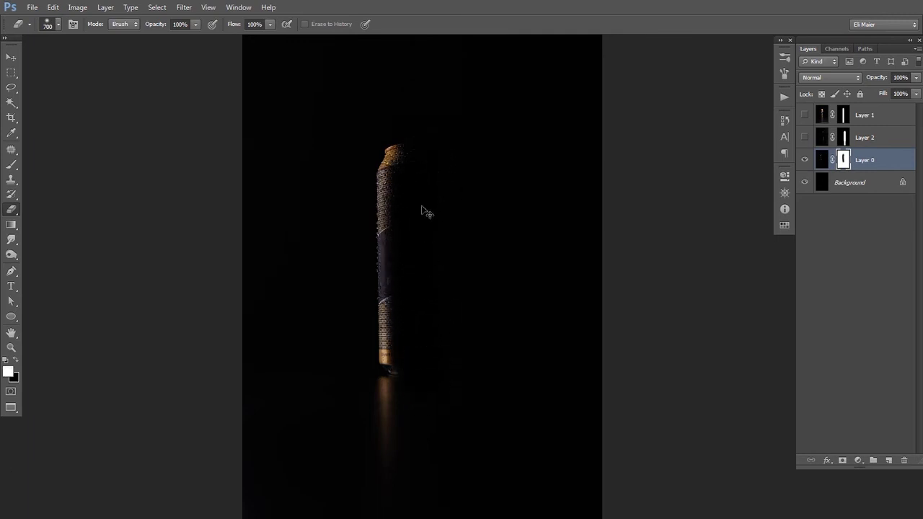
{"action": "key", "text": "ctrl+z"}
{"action": "mouse_move", "coordinate": [418, 152]}
{"action": "left_mouse_down"}
{"action": "mouse_move", "coordinate": [407, 199]}
{"action": "mouse_move", "coordinate": [422, 371]}
{"action": "mouse_move", "coordinate": [423, 358]}
{"action": "left_mouse_up"}
{"action": "key", "text": "ctrl+z"}
{"action": "mouse_move", "coordinate": [404, 165]}
{"action": "left_mouse_down"}
{"action": "mouse_move", "coordinate": [398, 343]}
{"action": "mouse_move", "coordinate": [394, 199]}
{"action": "mouse_move", "coordinate": [397, 352]}
{"action": "left_mouse_up"}
{"action": "key", "text": "x"}
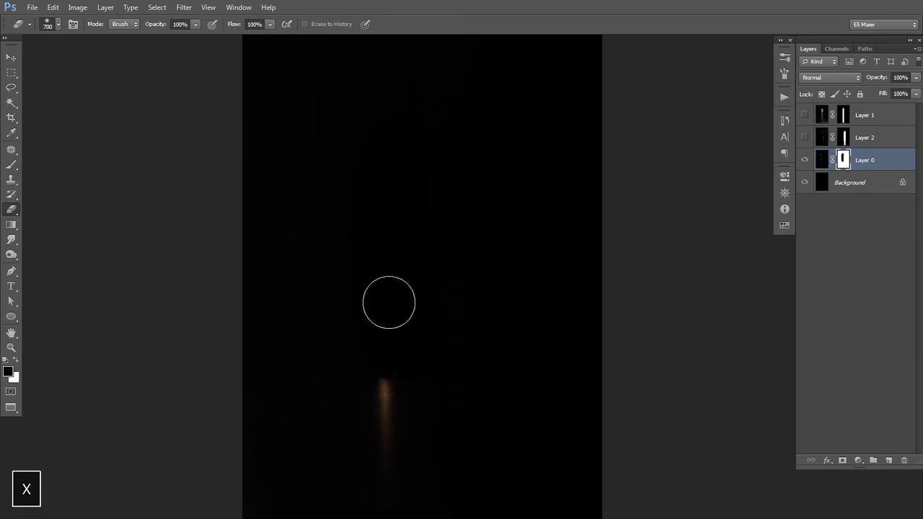
Step: Bring back a narrow left edge of the can on Layer 0's mask with a 500 px eraser, and reduce the size to 250 px
{"action": "key", "text": "bracketleft"}
{"action": "key", "text": "bracketleft"}
{"action": "left_click_drag", "start_coordinate": [365, 378], "coordinate": [356, 23]}
{"action": "left_click_drag", "start_coordinate": [371, 329], "coordinate": [344, 181]}
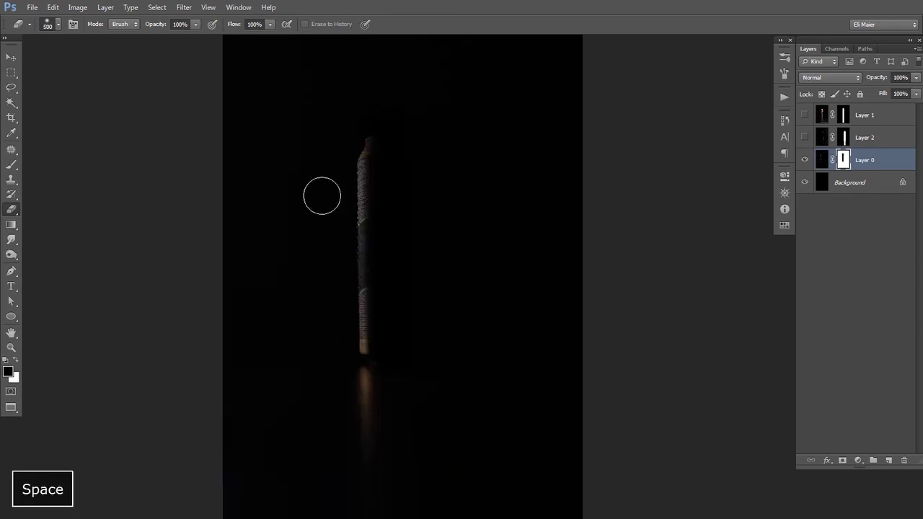
{"action": "key", "text": "bracketleft"}
{"action": "key", "text": "bracketleft"}
{"action": "key", "text": "bracketleft"}
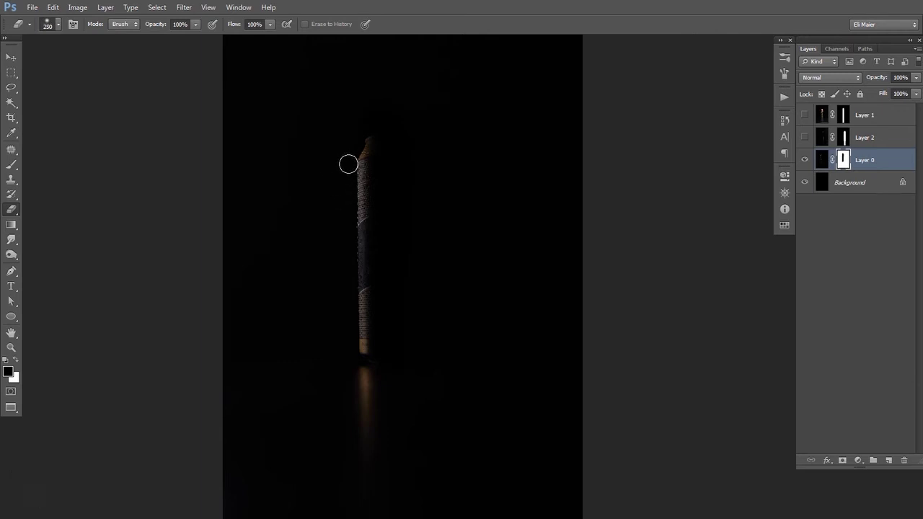
{"action": "key", "text": "shift"}
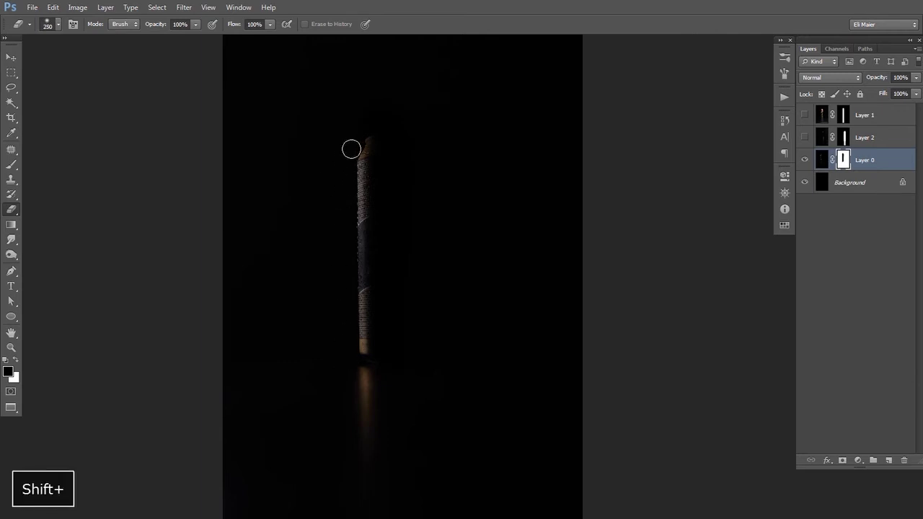
Step: Restore the can's golden shoulder and rim on Layer 0's mask with an eraser of 700 to 900 px
{"action": "key", "text": "bracketright"}
{"action": "key", "text": "bracketright"}
{"action": "key", "text": "bracketright"}
{"action": "key", "text": "bracketright"}
{"action": "key", "text": "bracketright"}
{"action": "key", "text": "bracketright"}
{"action": "key", "text": "bracketright"}
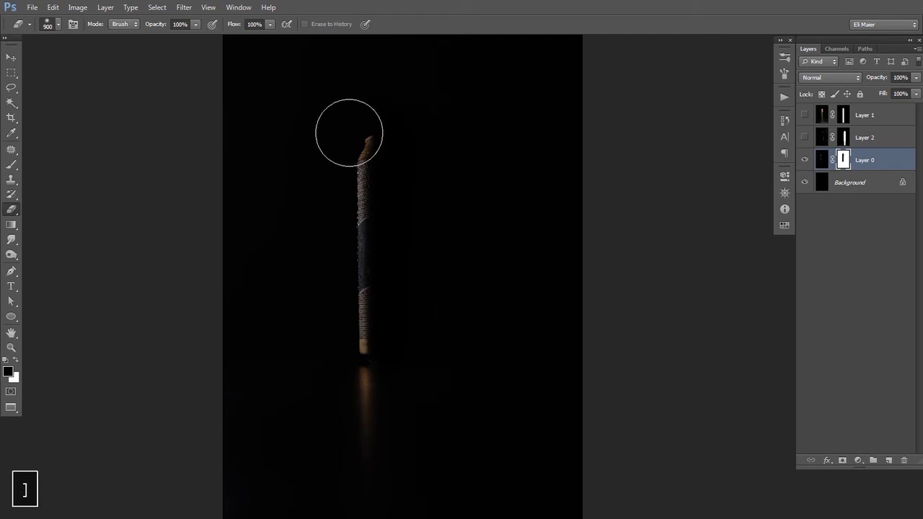
{"action": "key", "text": "bracketleft"}
{"action": "key", "text": "bracketleft"}
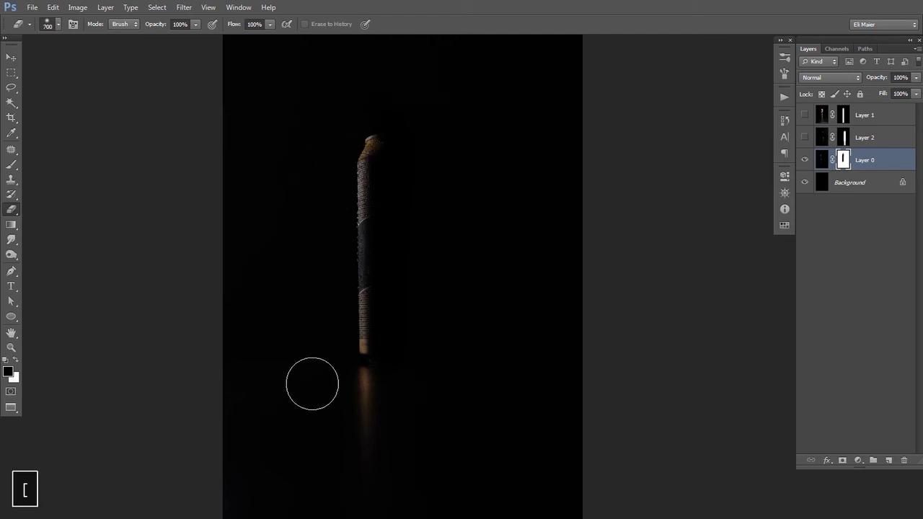
Step: Strengthen the can's left edge down to its base on Layer 0's mask with a straight 250 px eraser stroke
{"action": "key", "text": "bracketleft"}
{"action": "key", "text": "bracketleft"}
{"action": "key", "text": "bracketleft"}
{"action": "key", "text": "bracketleft"}
{"action": "left_click", "coordinate": [353, 365], "text": "shift"}
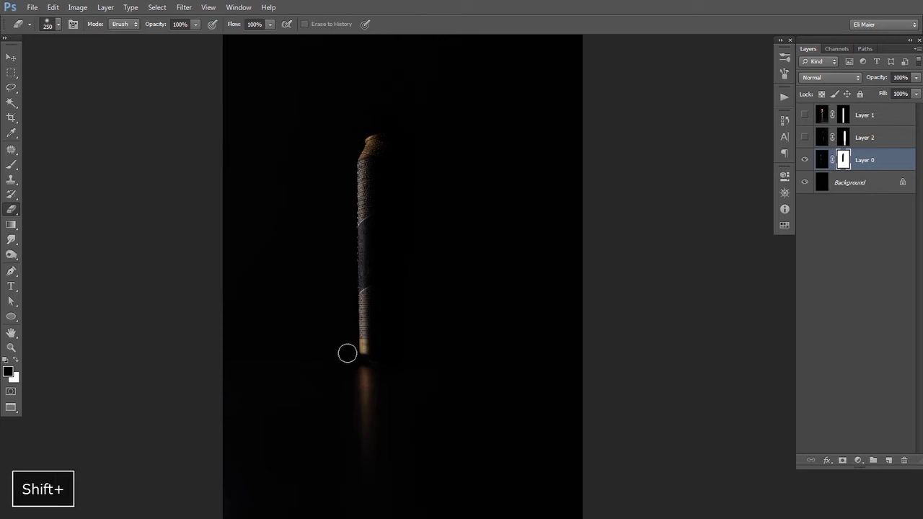
Step: Show Layer 2 and narrow the lit right side of the can by masking its inner part with a 700 px eraser
{"action": "left_click", "coordinate": [803, 141]}
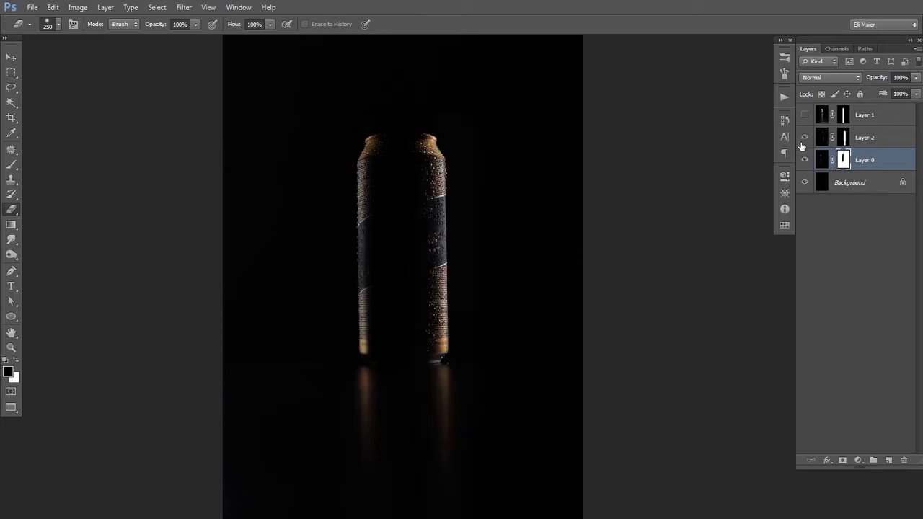
{"action": "left_click", "coordinate": [846, 142]}
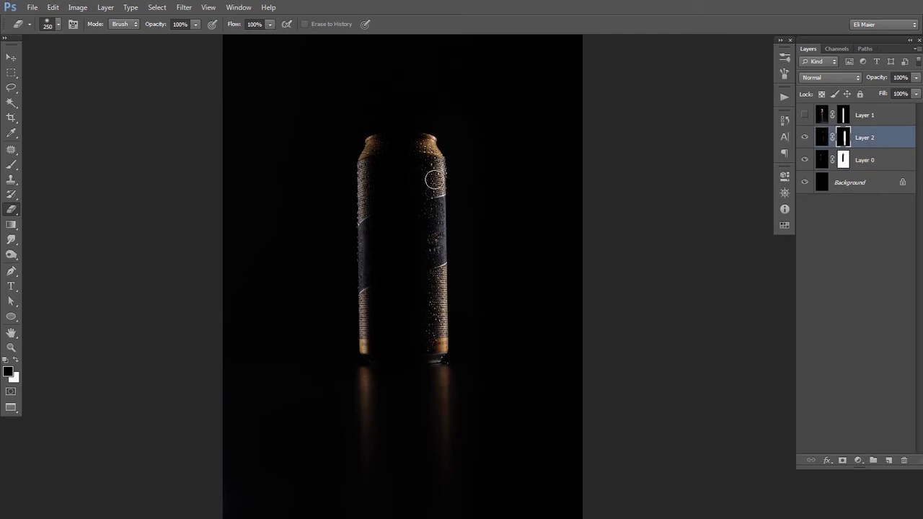
{"action": "key", "text": "bracketright"}
{"action": "key", "text": "bracketright"}
{"action": "key", "text": "bracketright"}
{"action": "key", "text": "bracketright"}
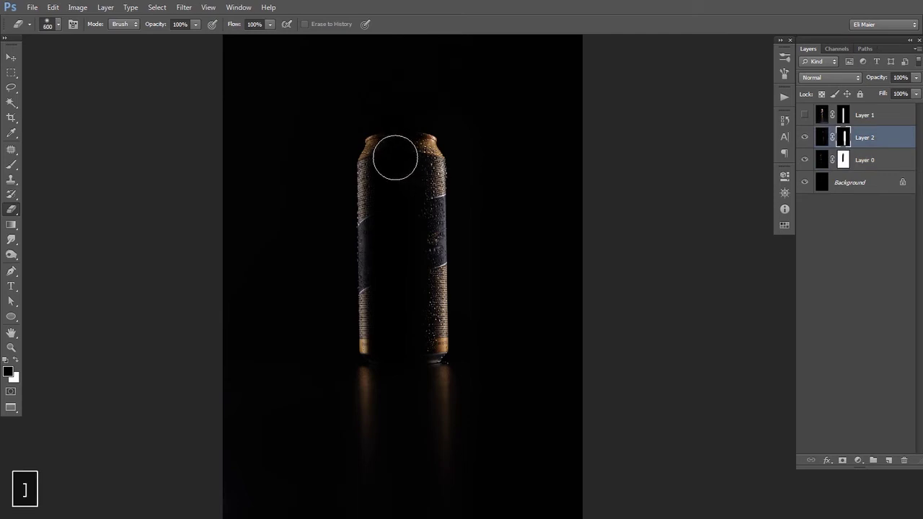
{"action": "key", "text": "bracketright"}
{"action": "key", "text": "x"}
{"action": "mouse_move", "coordinate": [402, 156]}
{"action": "left_mouse_down"}
{"action": "mouse_move", "coordinate": [398, 203]}
{"action": "mouse_move", "coordinate": [415, 198]}
{"action": "mouse_move", "coordinate": [409, 177]}
{"action": "mouse_move", "coordinate": [403, 399]}
{"action": "mouse_move", "coordinate": [409, 170]}
{"action": "mouse_move", "coordinate": [398, 414]}
{"action": "mouse_move", "coordinate": [394, 259]}
{"action": "mouse_move", "coordinate": [404, 195]}
{"action": "mouse_move", "coordinate": [405, 396]}
{"action": "mouse_move", "coordinate": [396, 340]}
{"action": "mouse_move", "coordinate": [405, 209]}
{"action": "mouse_move", "coordinate": [440, 356]}
{"action": "left_mouse_up"}
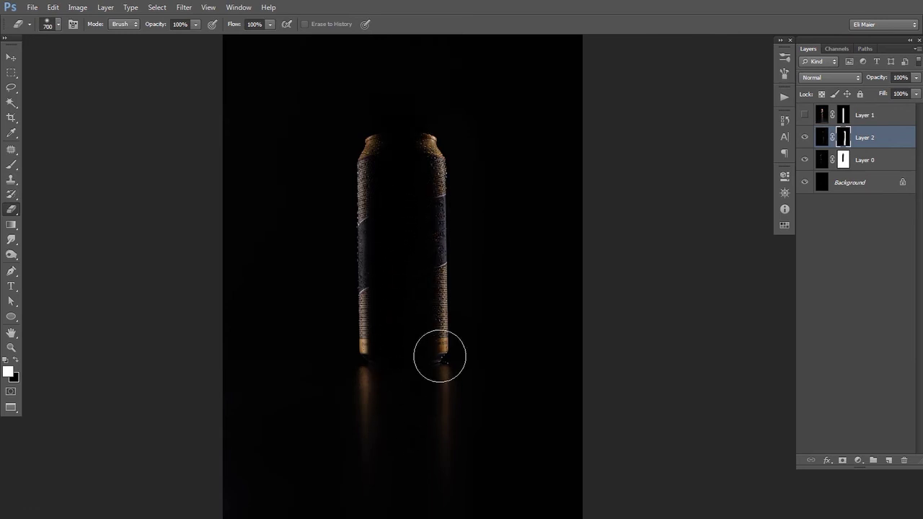
Step: Show Layer 1 again so the front label blends with the edge lights, and select the layer
{"action": "key", "text": "v"}
{"action": "left_click", "coordinate": [805, 115]}
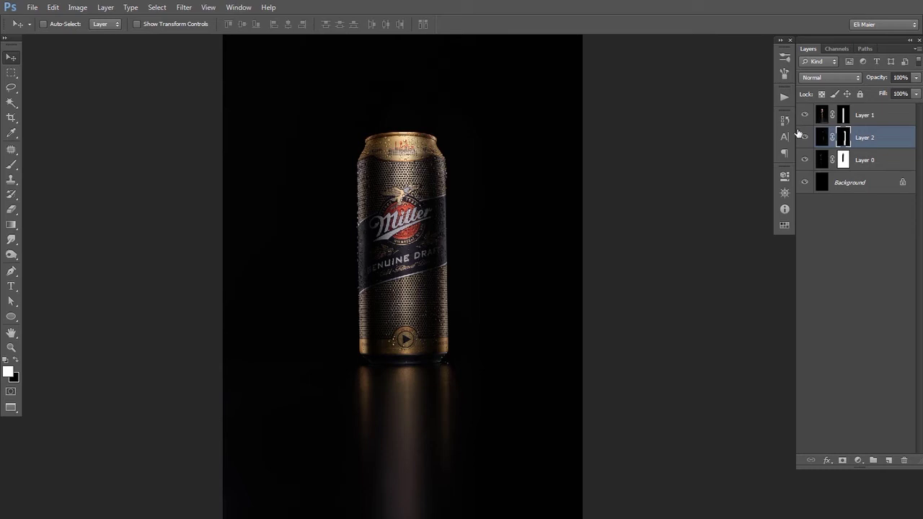
{"action": "left_click", "coordinate": [821, 117]}
{"action": "left_click", "coordinate": [805, 115]}
{"action": "left_click", "coordinate": [804, 115]}
{"action": "key", "text": "v"}
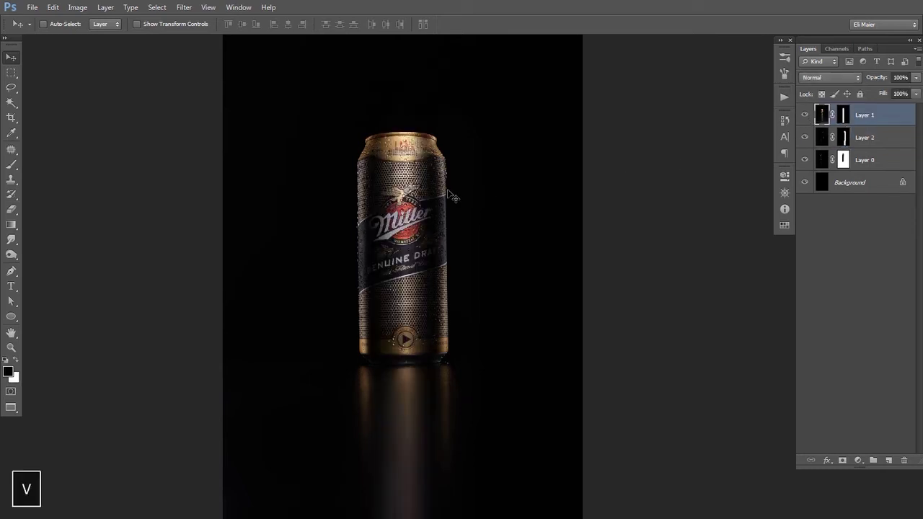
{"action": "key", "text": "space"}
{"action": "left_click", "coordinate": [444, 197], "text": "alt"}
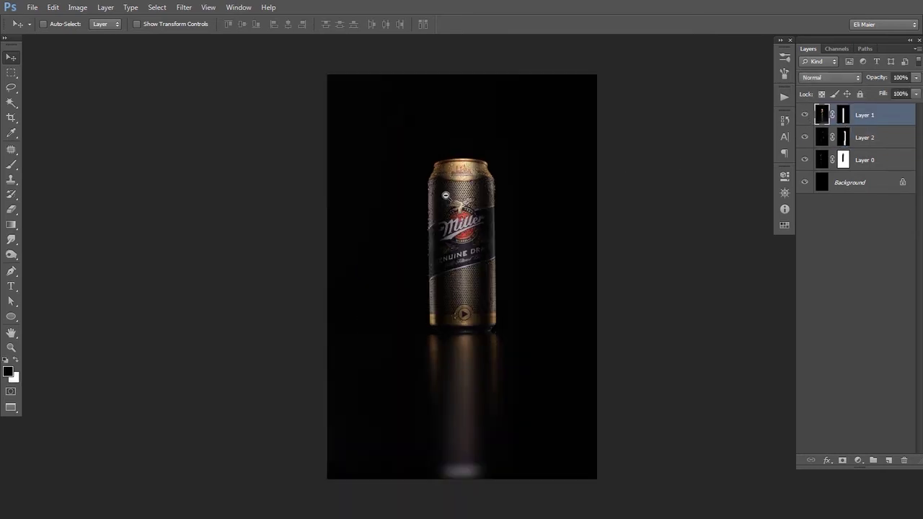
{"action": "left_click", "coordinate": [468, 305], "text": "ctrl+alt"}
{"action": "left_click", "coordinate": [477, 290], "text": "ctrl"}
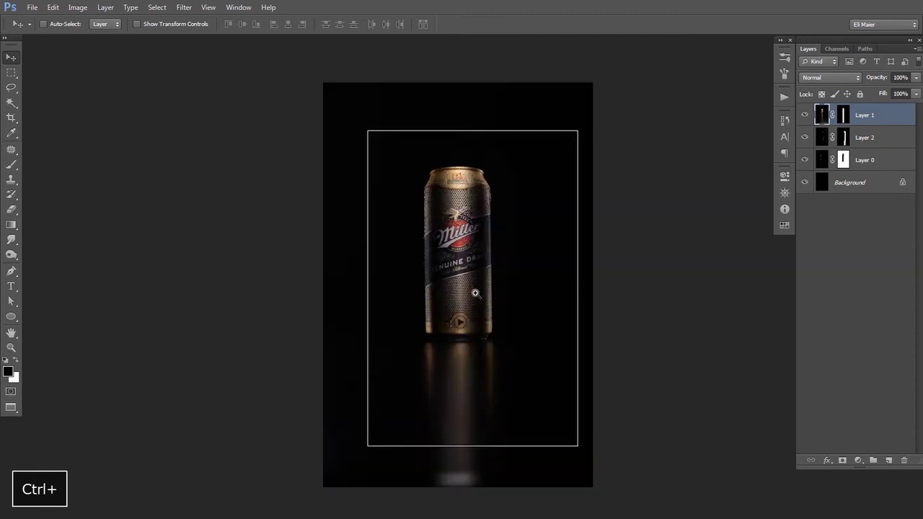
{"action": "left_click", "coordinate": [476, 289], "text": "ctrl"}
{"action": "left_click_drag", "start_coordinate": [477, 278], "coordinate": [469, 293]}
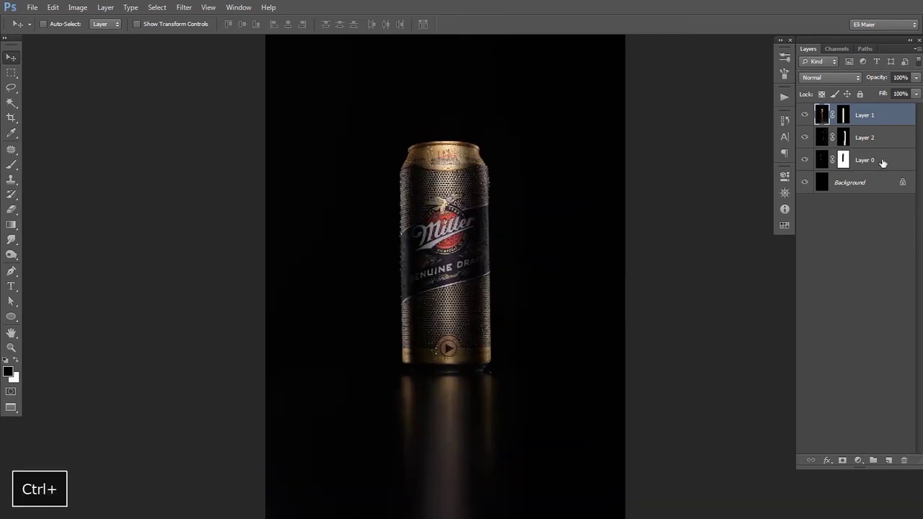
Step: Add a monochrome Channel Mixer adjustment layer above Layer 1, blended in Overlay mode at 27% fill
{"action": "left_click", "coordinate": [858, 460]}
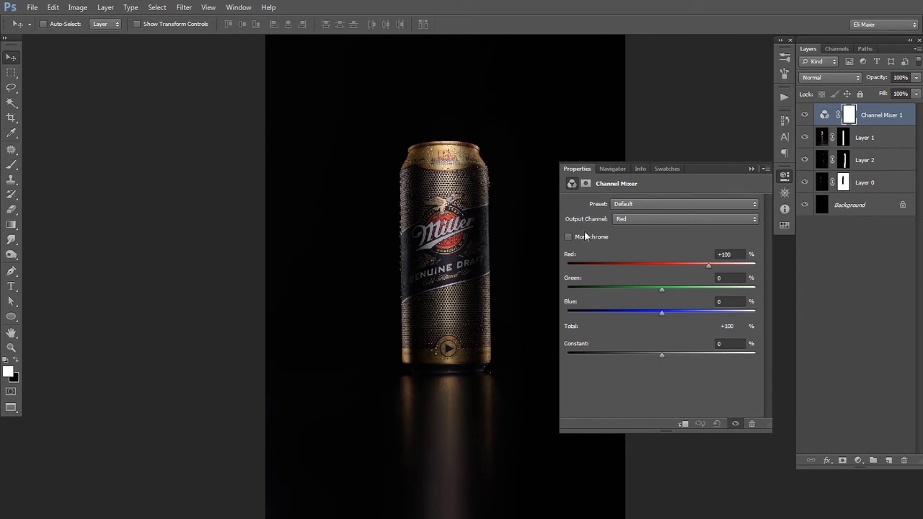
{"action": "left_click", "coordinate": [581, 237]}
{"action": "left_click", "coordinate": [585, 169]}
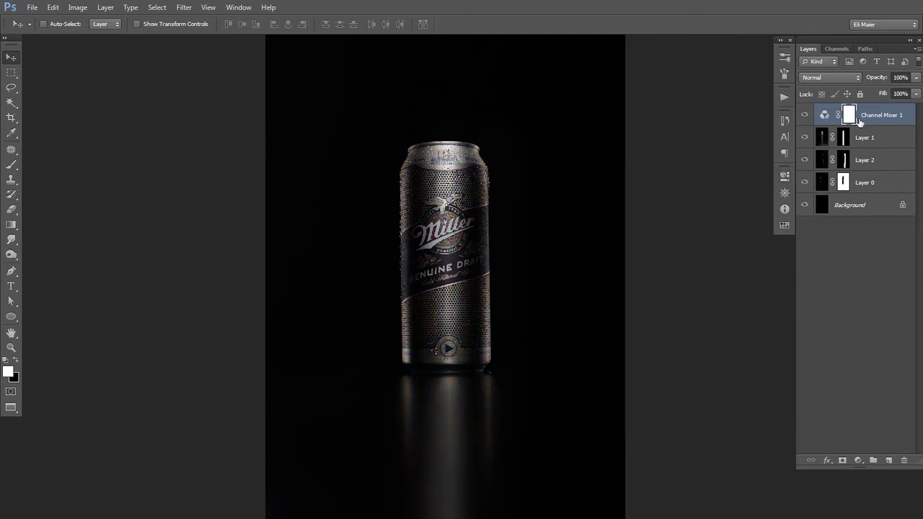
{"action": "left_click", "coordinate": [829, 77]}
{"action": "left_click", "coordinate": [825, 229]}
{"action": "left_click_drag", "start_coordinate": [877, 106], "coordinate": [874, 107]}
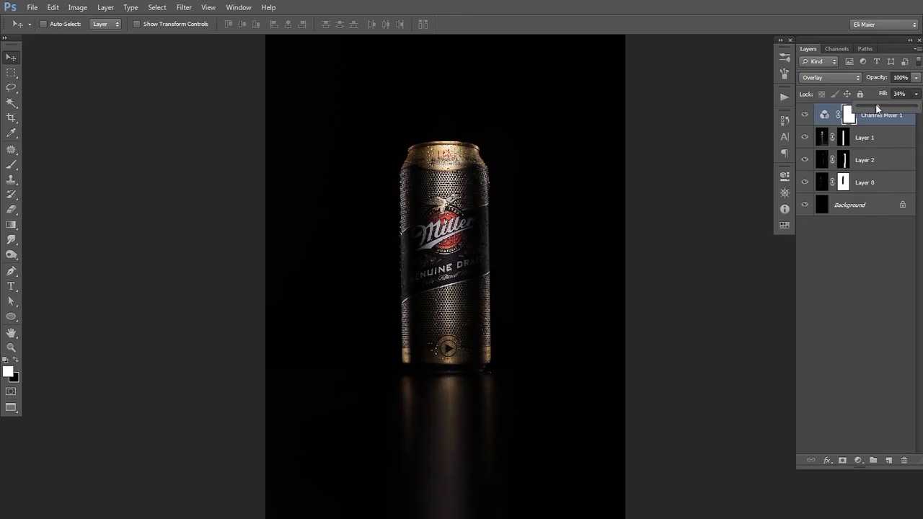
Step: Add a Curves adjustment layer that pulls the white point inward and moves the black point to input 5, output 0
{"action": "left_click", "coordinate": [858, 460]}
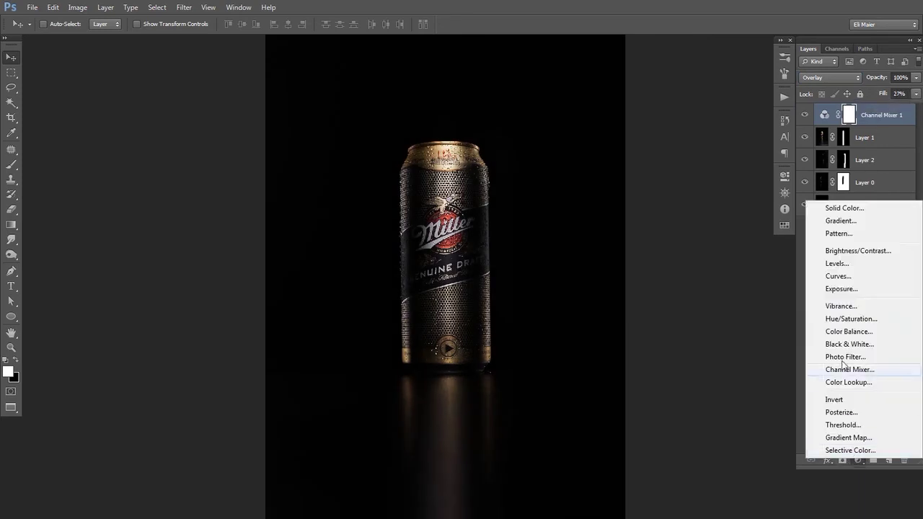
{"action": "left_click", "coordinate": [838, 276]}
{"action": "left_click_drag", "start_coordinate": [744, 232], "coordinate": [719, 219]}
{"action": "left_click_drag", "start_coordinate": [599, 376], "coordinate": [599, 377]}
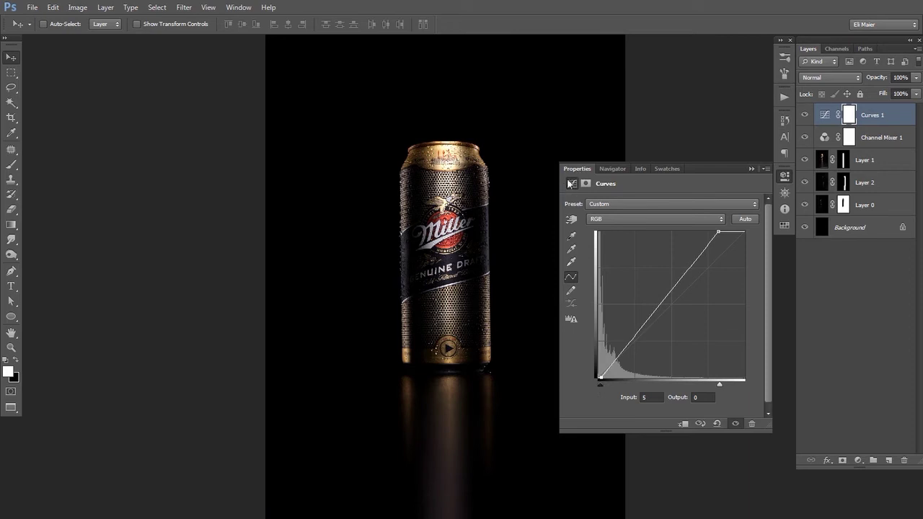
{"action": "left_click", "coordinate": [573, 171]}
{"action": "left_click", "coordinate": [450, 249], "text": "ctrl"}
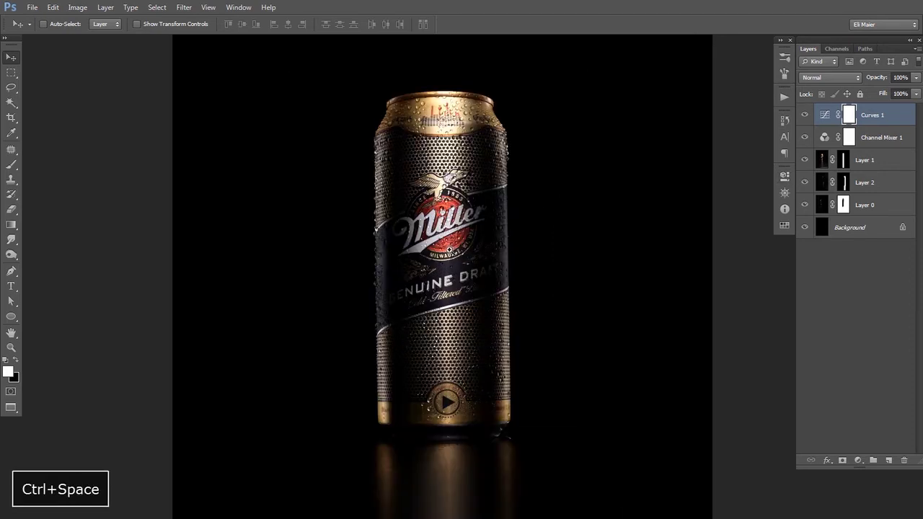
Step: Add a second Curves adjustment layer above Curves 1, keeping its default straight curve
{"action": "left_click", "coordinate": [858, 460]}
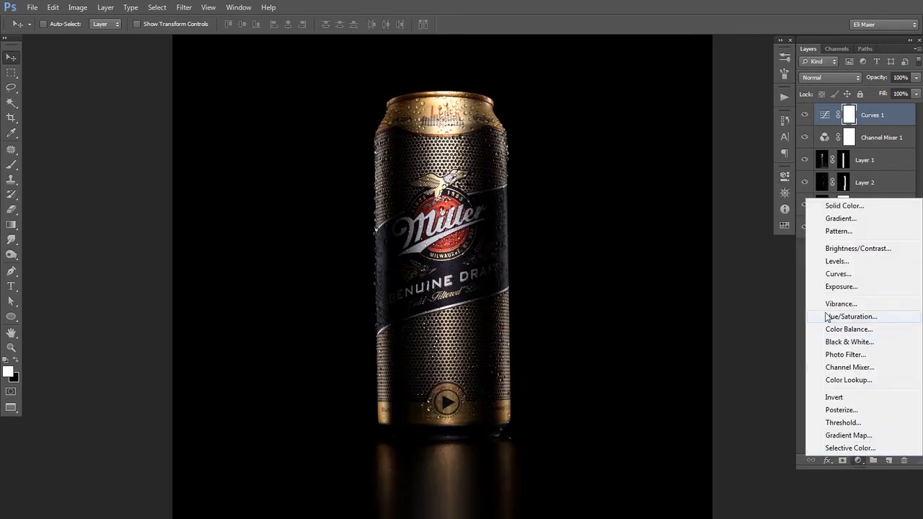
{"action": "left_click", "coordinate": [837, 274]}
{"action": "left_click_drag", "start_coordinate": [468, 238], "coordinate": [429, 238]}
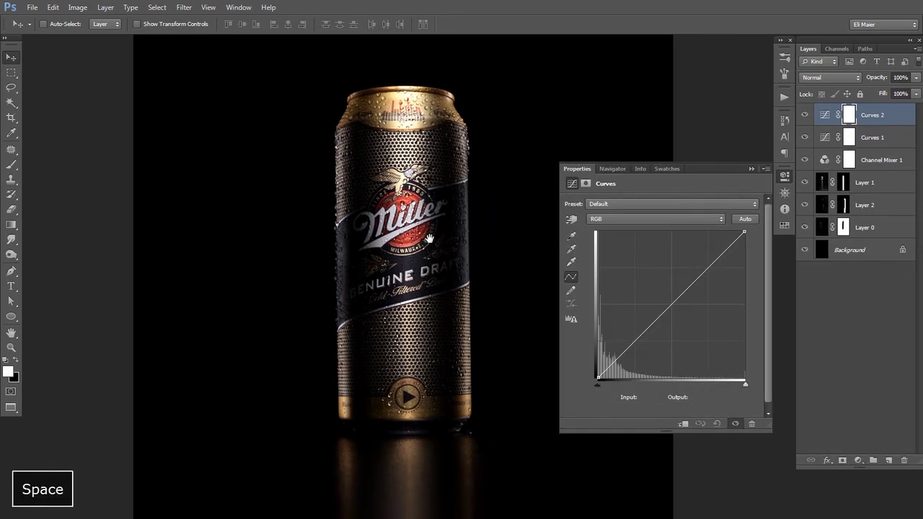
{"action": "left_click", "coordinate": [442, 236], "text": "ctrl+alt"}
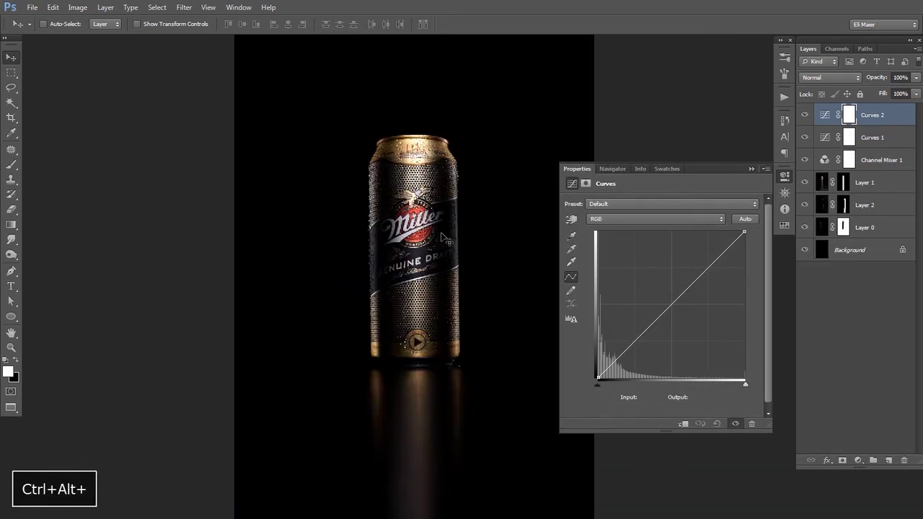
{"action": "left_click", "coordinate": [515, 212]}
Step: Turn on the rulers and place a vertical guide through the middle of the can
{"action": "left_click", "coordinate": [471, 237], "text": "ctrl+alt"}
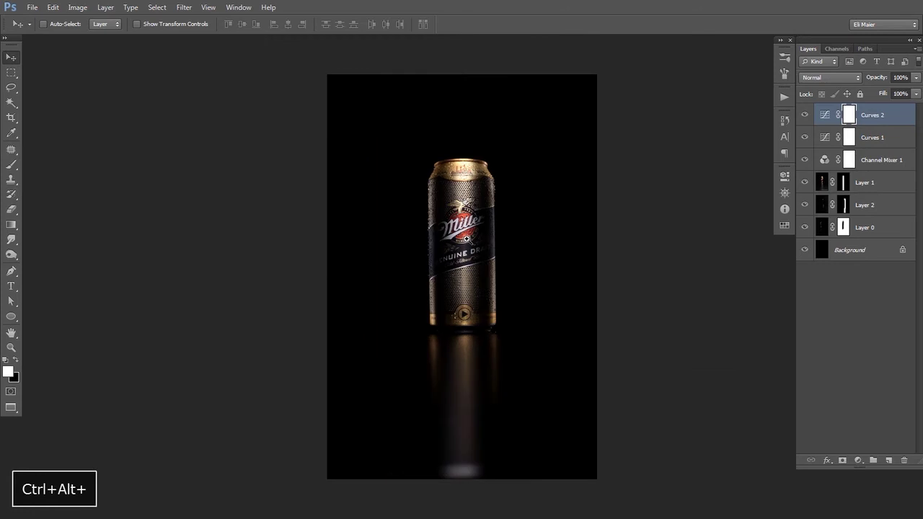
{"action": "left_click", "coordinate": [468, 251], "text": "ctrl"}
{"action": "key", "text": "ctrl+r"}
{"action": "left_click_drag", "start_coordinate": [5, 441], "coordinate": [468, 312]}
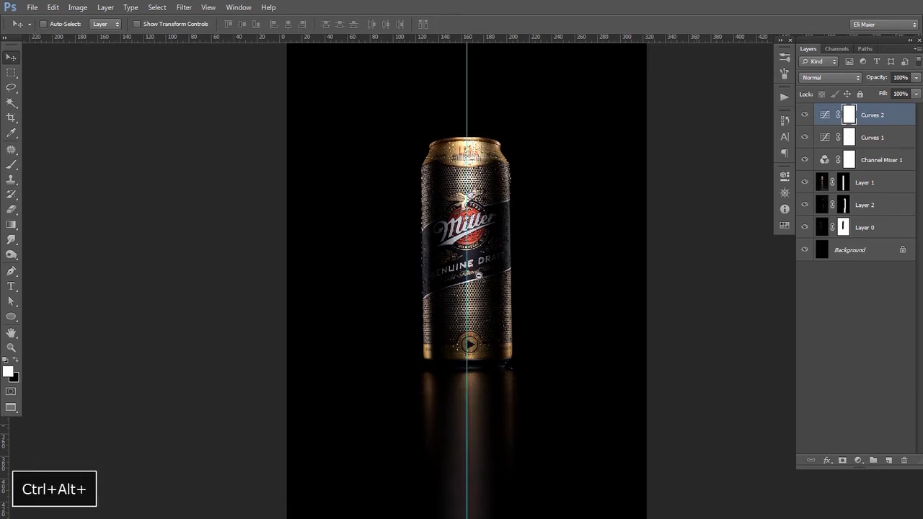
Step: Rotate Layers 0, 1 and 2 together about 0.6° clockwise to straighten the can, and hide the guide
{"action": "left_click", "coordinate": [479, 275], "text": "ctrl+alt"}
{"action": "left_click", "coordinate": [864, 227]}
{"action": "left_click", "coordinate": [859, 184], "text": "shift"}
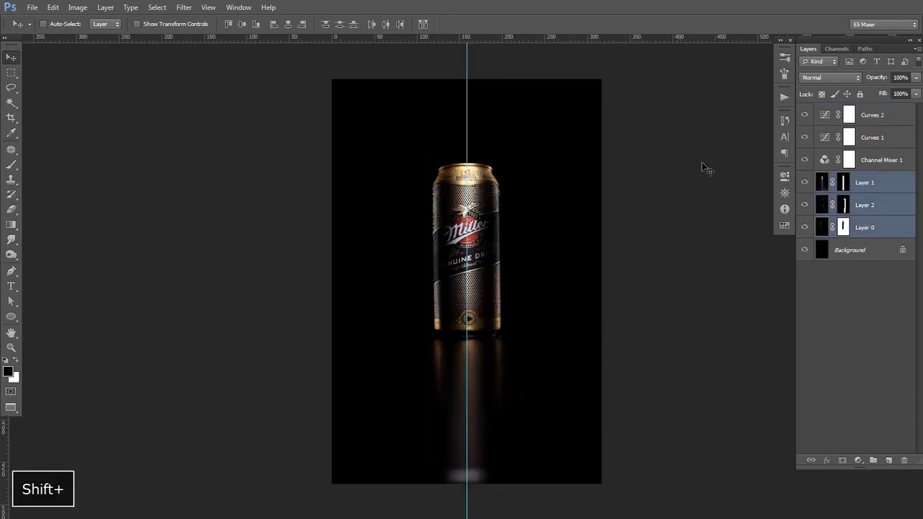
{"action": "key", "text": "ctrl+t"}
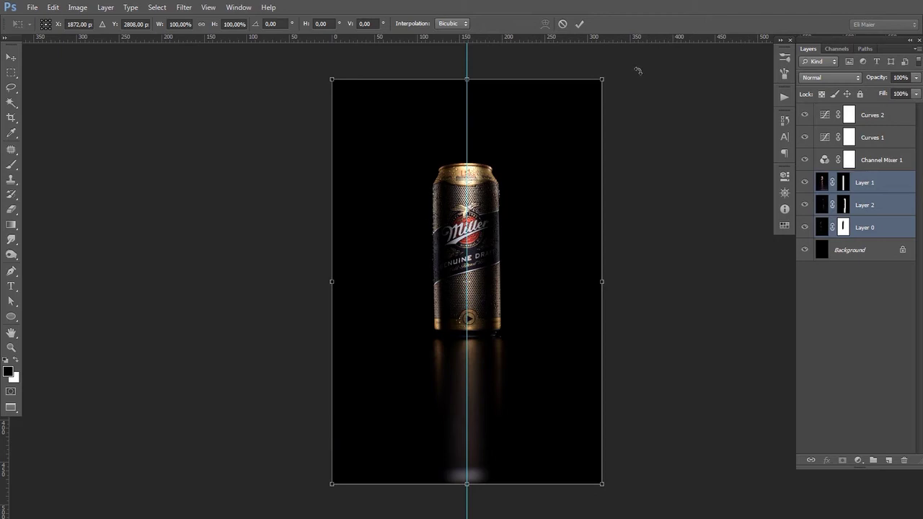
{"action": "left_click_drag", "start_coordinate": [640, 70], "coordinate": [641, 71]}
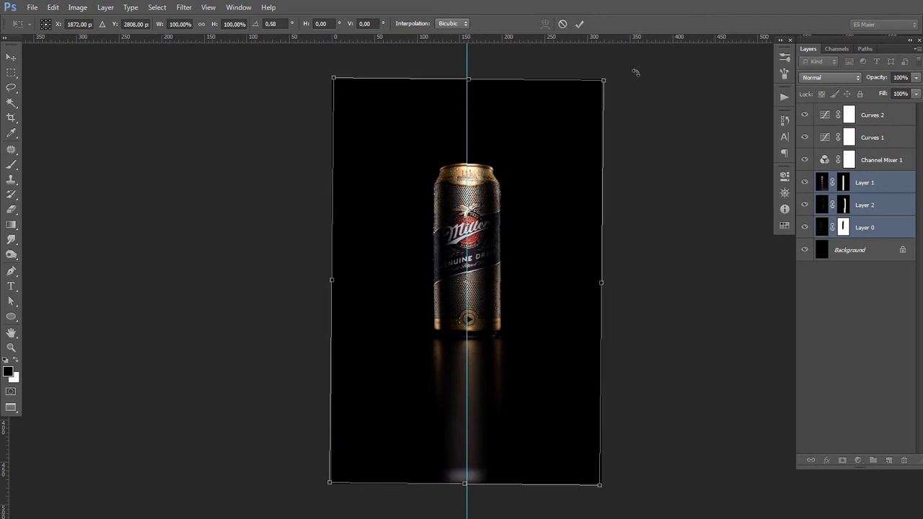
{"action": "key", "text": "Return"}
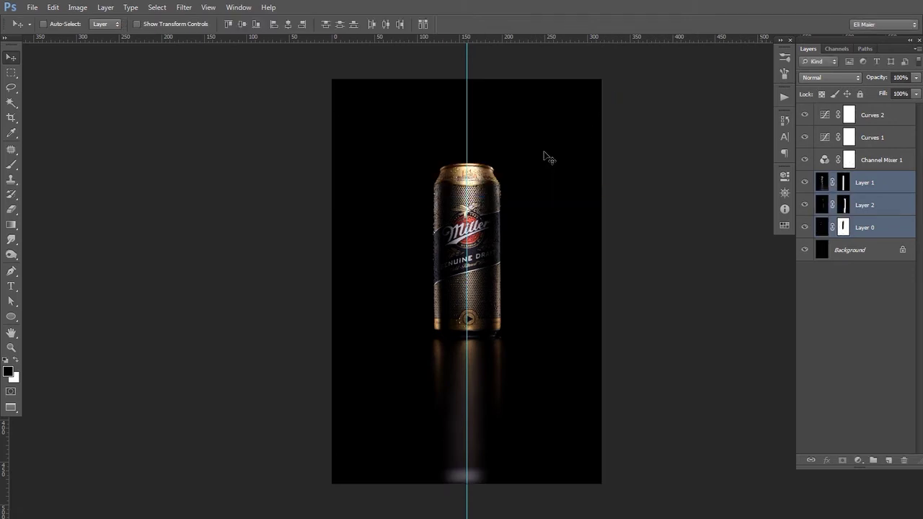
{"action": "key", "text": "ctrl+semicolon"}
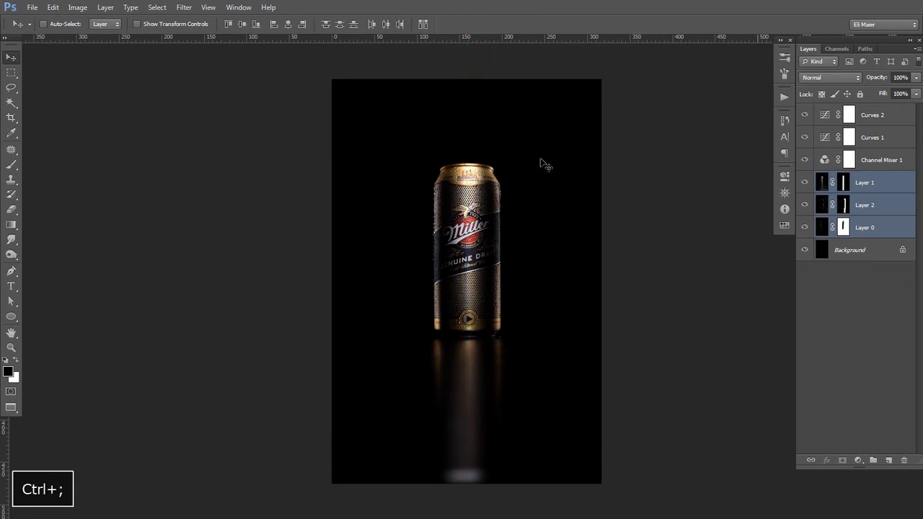
Step: Add a third Curves adjustment layer above Curves 2 and raise its red midtones to input 118, output 135
{"action": "left_click", "coordinate": [465, 244], "text": "ctrl"}
{"action": "left_click", "coordinate": [464, 246], "text": "ctrl"}
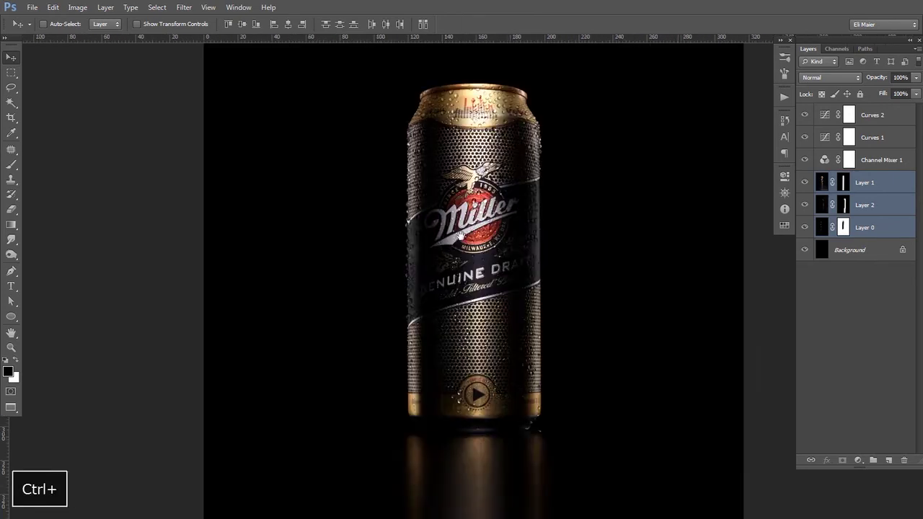
{"action": "left_click", "coordinate": [884, 122]}
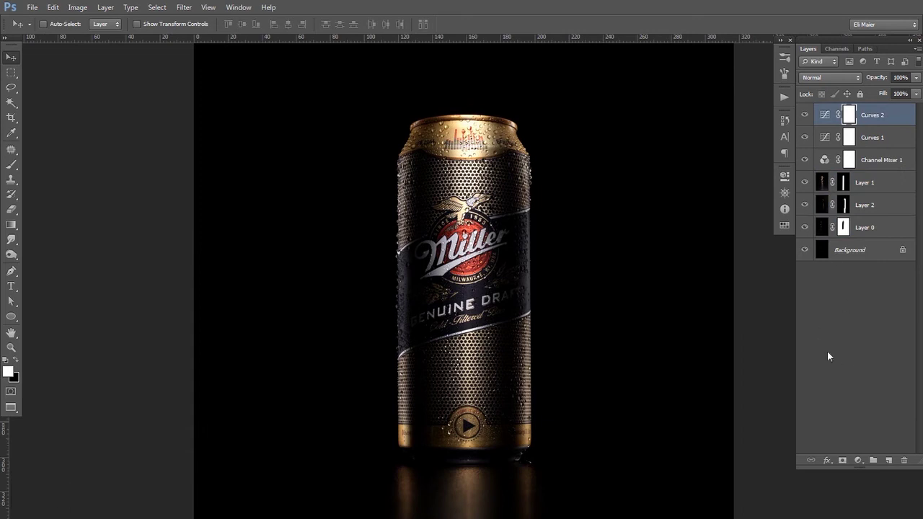
{"action": "left_click", "coordinate": [856, 461]}
{"action": "left_click", "coordinate": [837, 218]}
{"action": "left_click_drag", "start_coordinate": [461, 234], "coordinate": [415, 234]}
{"action": "left_click", "coordinate": [641, 219]}
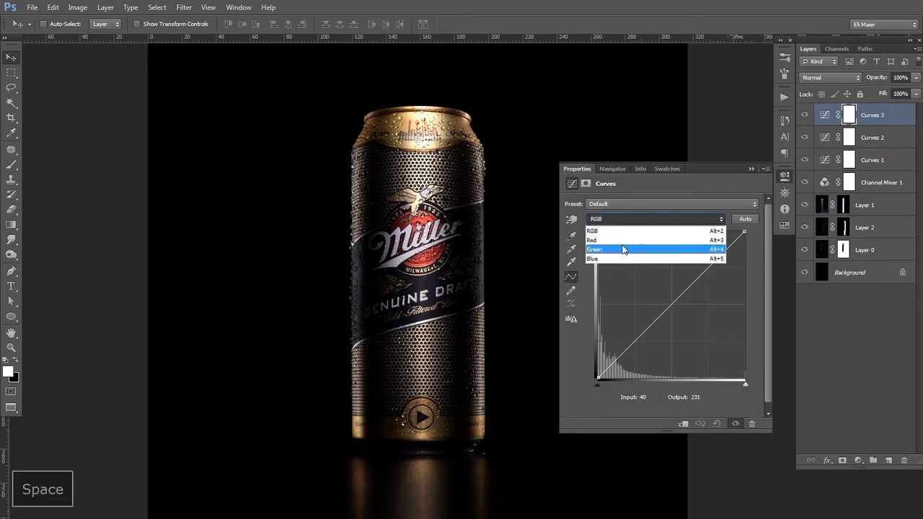
{"action": "left_click", "coordinate": [625, 240]}
{"action": "left_click_drag", "start_coordinate": [668, 303], "coordinate": [666, 300]}
Step: Raise the green midtones of Curves 3 and lift its red midtones to about input 112, output 139
{"action": "left_click", "coordinate": [627, 219]}
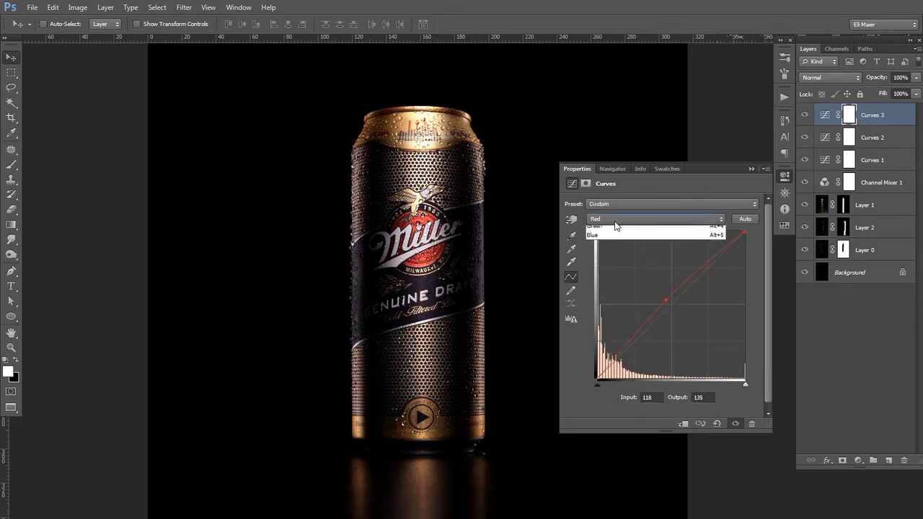
{"action": "left_click", "coordinate": [622, 253]}
{"action": "left_click_drag", "start_coordinate": [670, 305], "coordinate": [663, 302]}
{"action": "left_click", "coordinate": [649, 219]}
{"action": "left_click", "coordinate": [649, 241]}
{"action": "left_click_drag", "start_coordinate": [662, 300], "coordinate": [664, 299]}
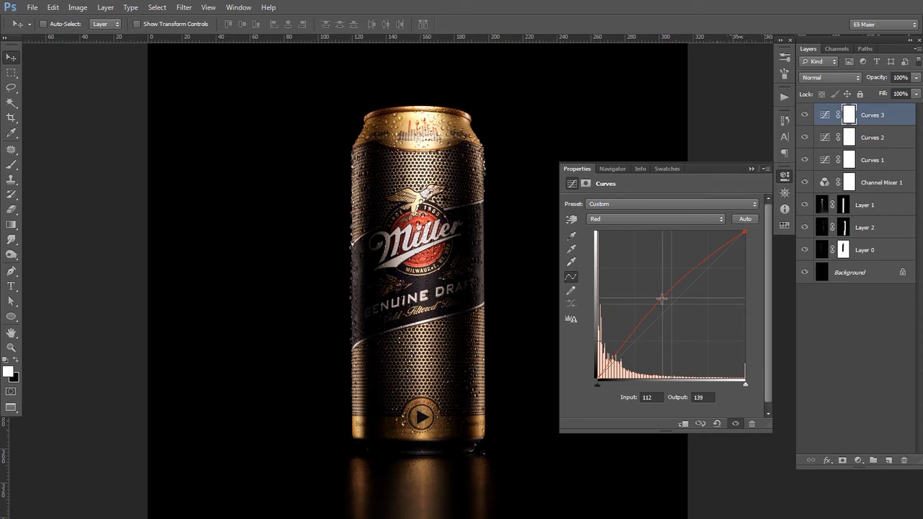
Step: Try lowering the blue midtones of Curves 3, and remove the added curve point
{"action": "left_click", "coordinate": [619, 219]}
{"action": "left_click", "coordinate": [611, 257]}
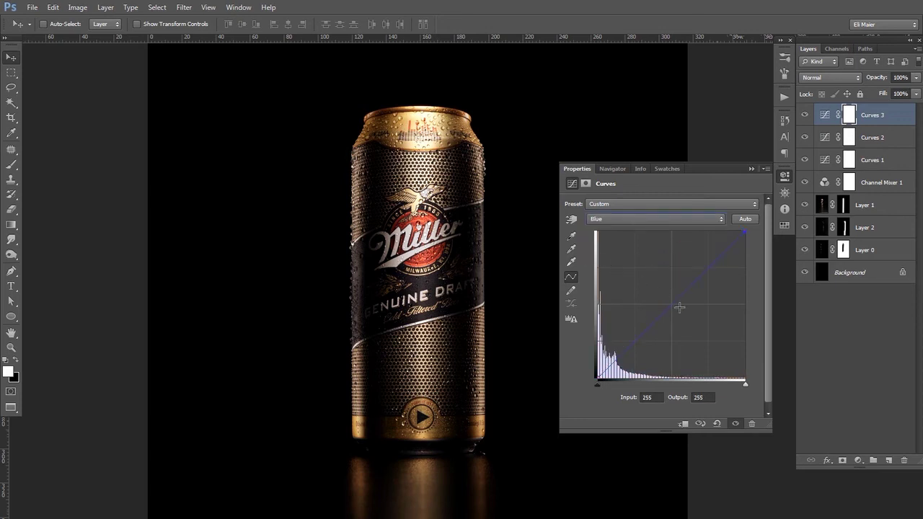
{"action": "left_click", "coordinate": [674, 309]}
{"action": "left_click_drag", "start_coordinate": [674, 309], "coordinate": [780, 393]}
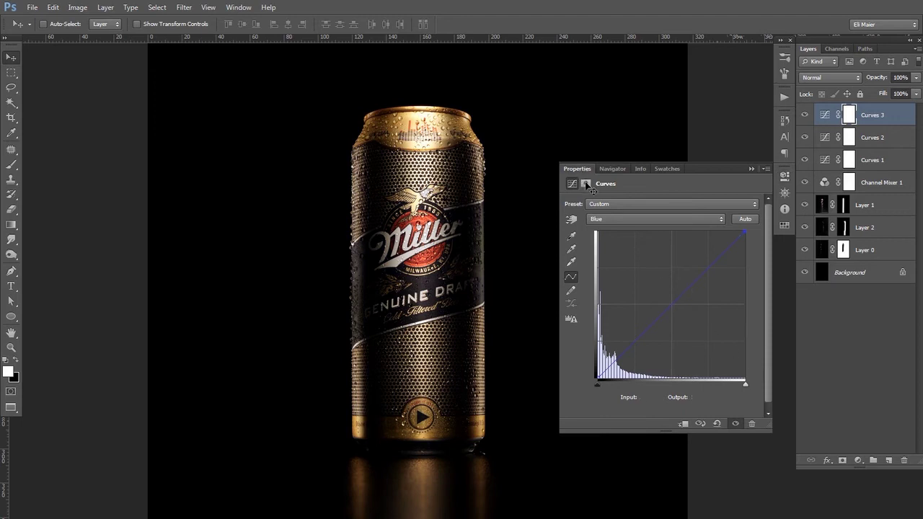
Step: Compare the can with and without the Curves 3 color adjustment
{"action": "left_click", "coordinate": [752, 169]}
{"action": "left_click", "coordinate": [803, 117]}
{"action": "left_click", "coordinate": [801, 118]}
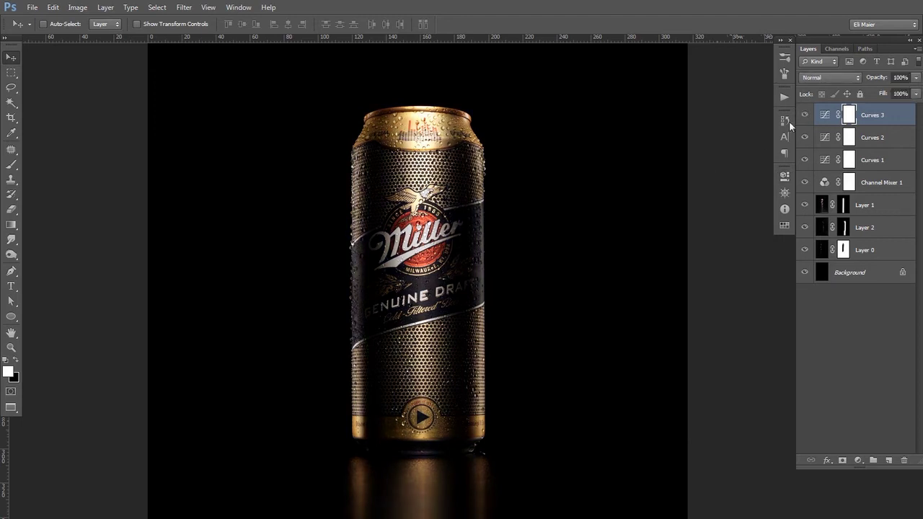
Step: Add a Hue/Saturation adjustment layer above Curves 3, raise the master saturation slightly, and compare the can with and without it
{"action": "left_click", "coordinate": [459, 206], "text": "ctrl+alt"}
{"action": "left_click_drag", "start_coordinate": [459, 222], "coordinate": [462, 212]}
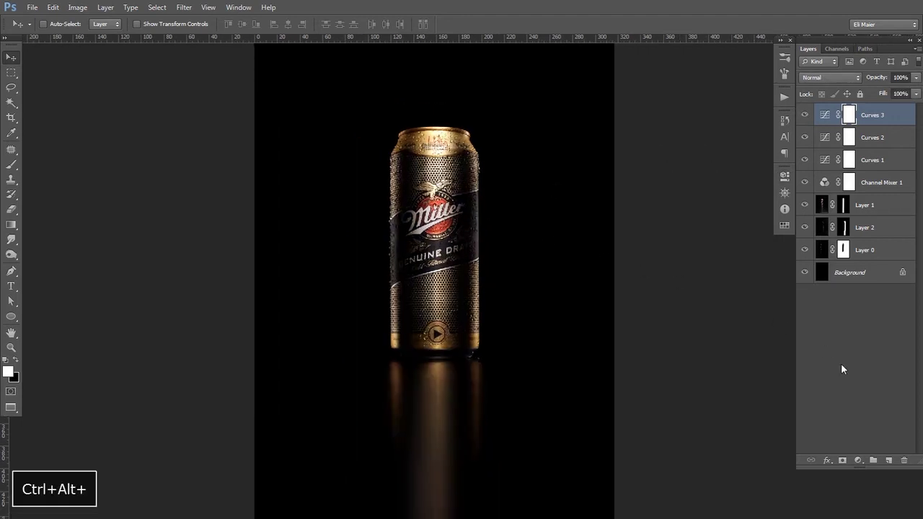
{"action": "left_click", "coordinate": [858, 460]}
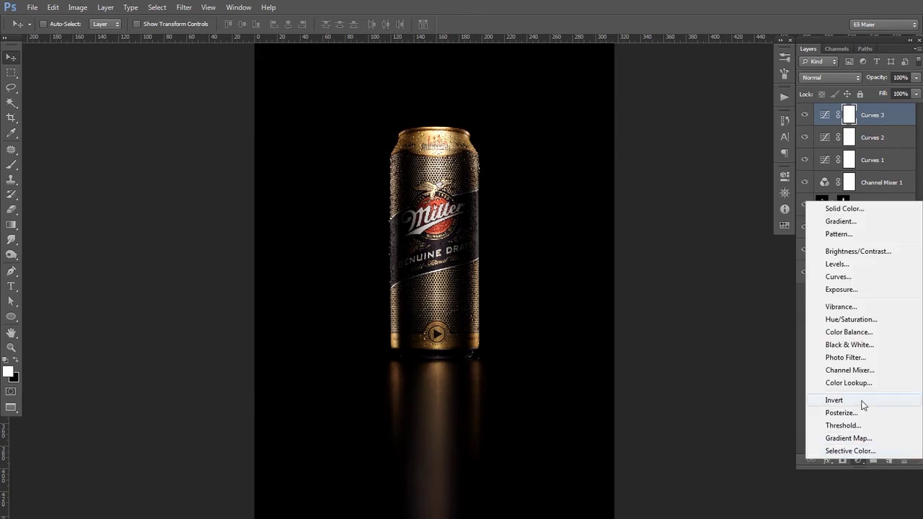
{"action": "left_click", "coordinate": [855, 320]}
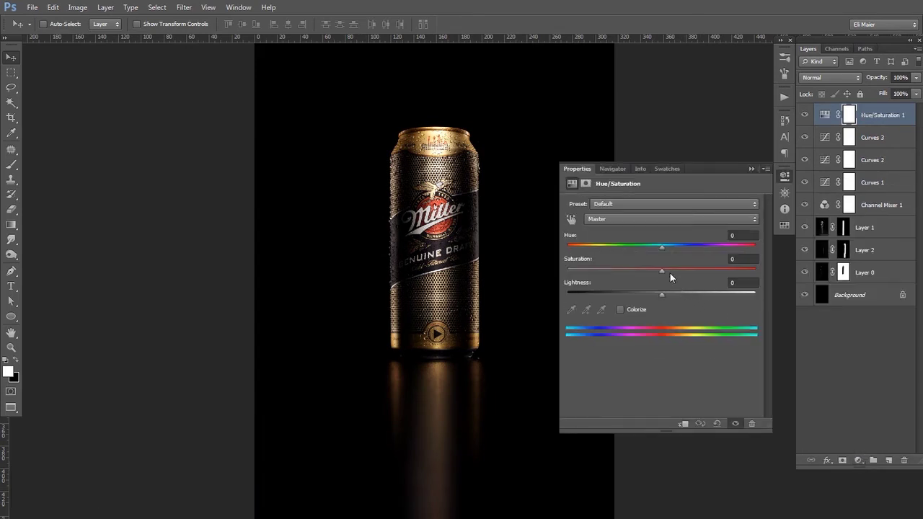
{"action": "left_click_drag", "start_coordinate": [662, 270], "coordinate": [675, 272]}
{"action": "left_click", "coordinate": [586, 169]}
{"action": "left_click", "coordinate": [805, 117]}
{"action": "left_click", "coordinate": [804, 117]}
Step: Toggle Layer 0 to check its contribution to the can, and select its layer mask for editing
{"action": "key", "text": "ctrl+alt+minus"}
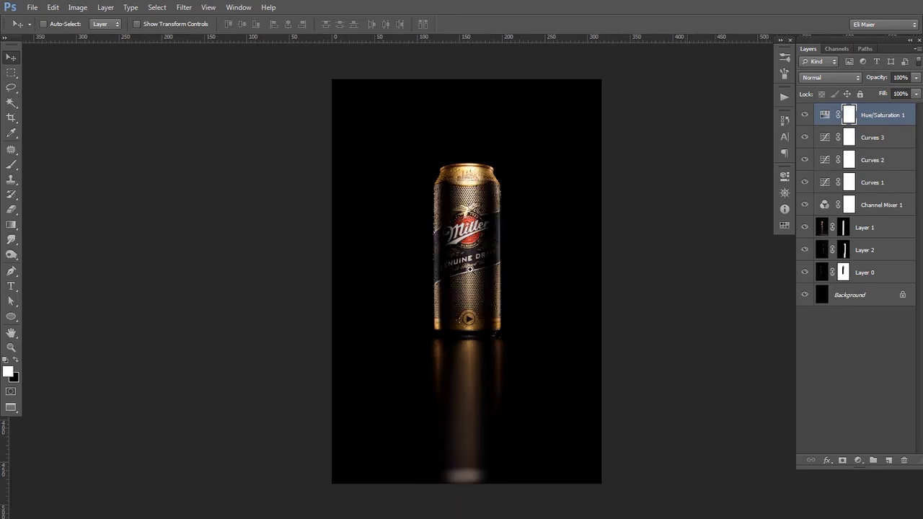
{"action": "key", "text": "ctrl+plus"}
{"action": "left_click", "coordinate": [804, 272]}
{"action": "left_click", "coordinate": [805, 272]}
{"action": "left_click", "coordinate": [841, 275]}
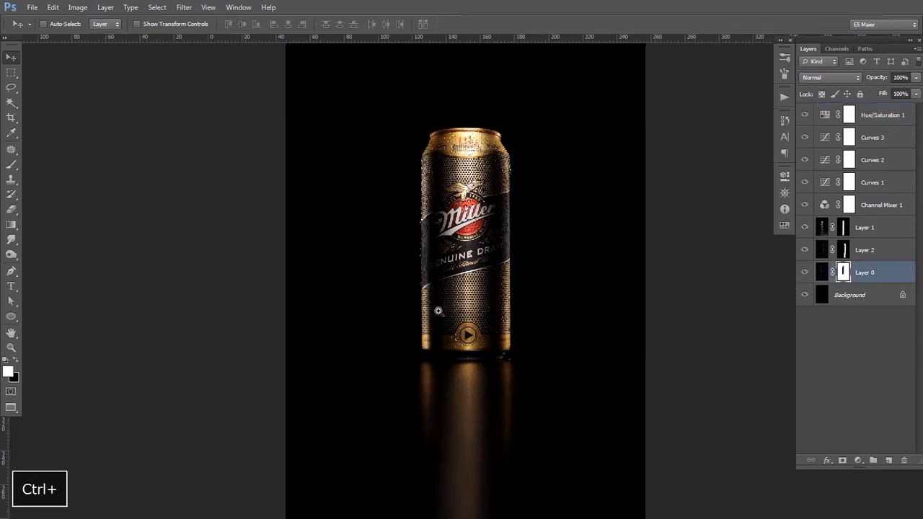
{"action": "left_click", "coordinate": [440, 307], "text": "ctrl"}
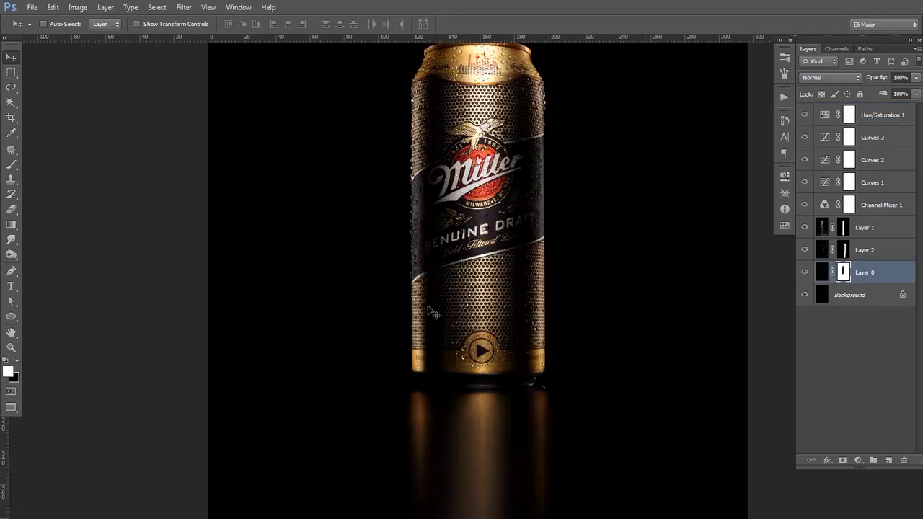
Step: Touch up Layer 0's mask over the can's dark areas with the Eraser, undoing the full-strength stroke and switching to 30% opacity at 300 px
{"action": "key", "text": "e"}
{"action": "key", "text": "p"}
{"action": "key", "text": "e"}
{"action": "key", "text": "bracketleft"}
{"action": "key", "text": "bracketleft"}
{"action": "key", "text": "bracketleft"}
{"action": "key", "text": "x"}
{"action": "key", "text": "ctrl+z"}
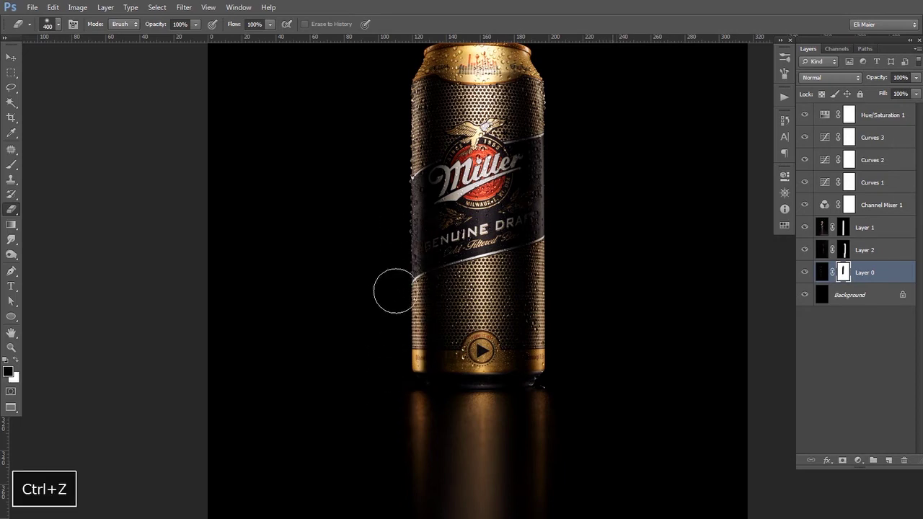
{"action": "key", "text": "3"}
{"action": "key", "text": "bracketleft"}
{"action": "key", "text": "bracketright"}
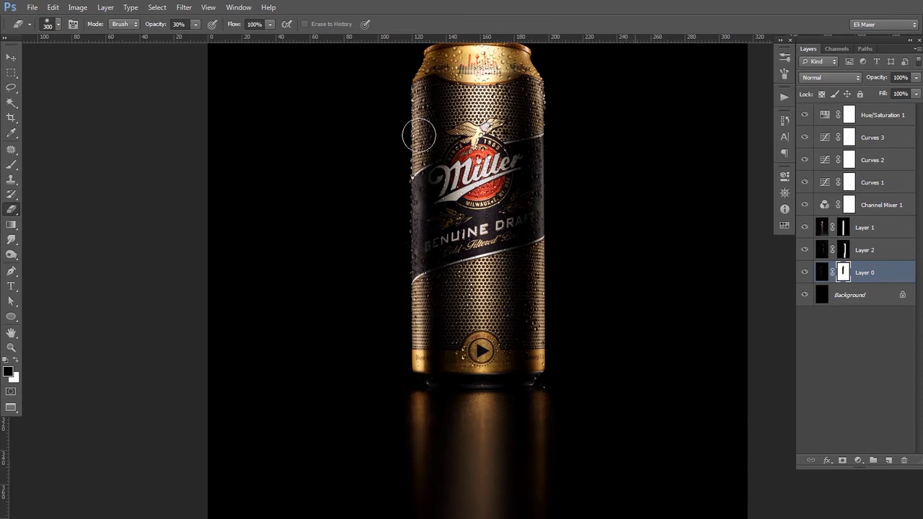
Step: Select Layer 2's mask, check the area around the can's base, and review the whole image
{"action": "left_click", "coordinate": [845, 250]}
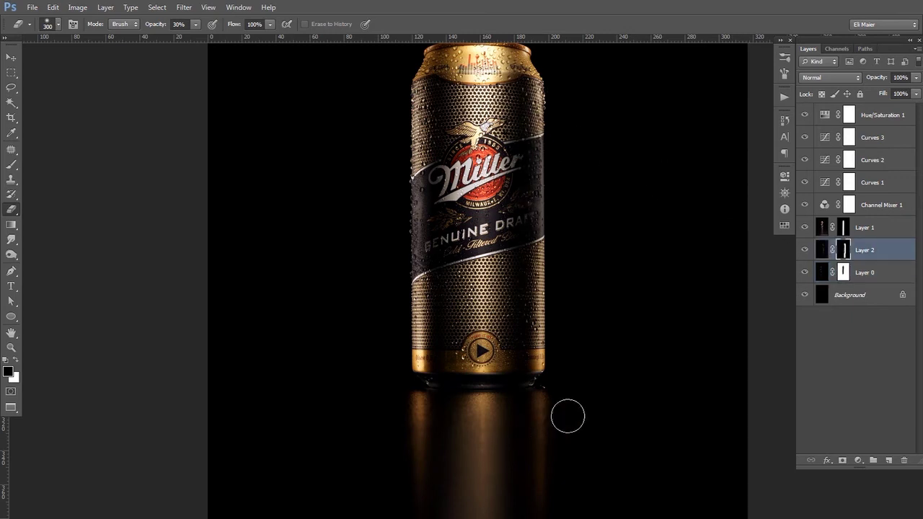
{"action": "key", "text": "v"}
{"action": "left_click", "coordinate": [519, 349], "text": "ctrl+alt"}
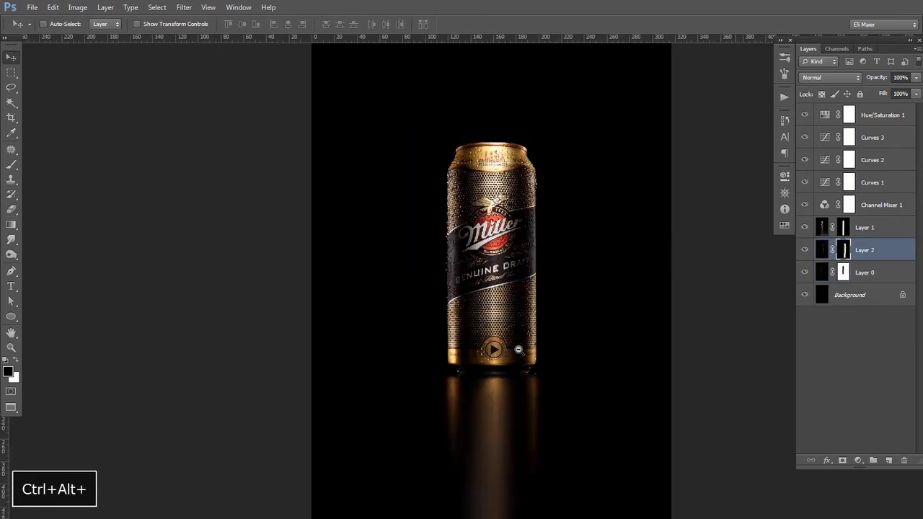
{"action": "left_click", "coordinate": [519, 349], "text": "ctrl+alt"}
{"action": "left_click_drag", "start_coordinate": [517, 342], "coordinate": [509, 301]}
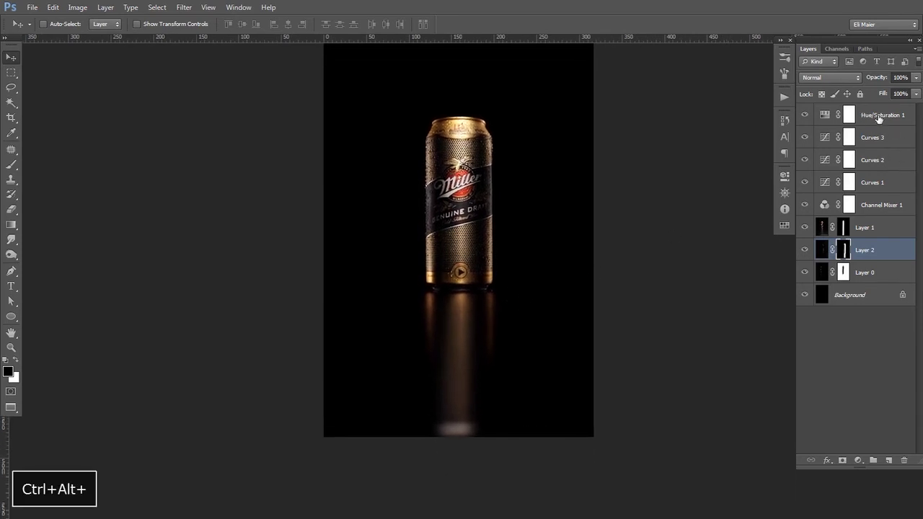
Step: Add a new empty layer above the Hue/Saturation 1 adjustment
{"action": "left_click", "coordinate": [879, 119]}
{"action": "left_click", "coordinate": [887, 461]}
{"action": "key", "text": "space"}
{"action": "left_click_drag", "start_coordinate": [601, 348], "coordinate": [527, 239]}
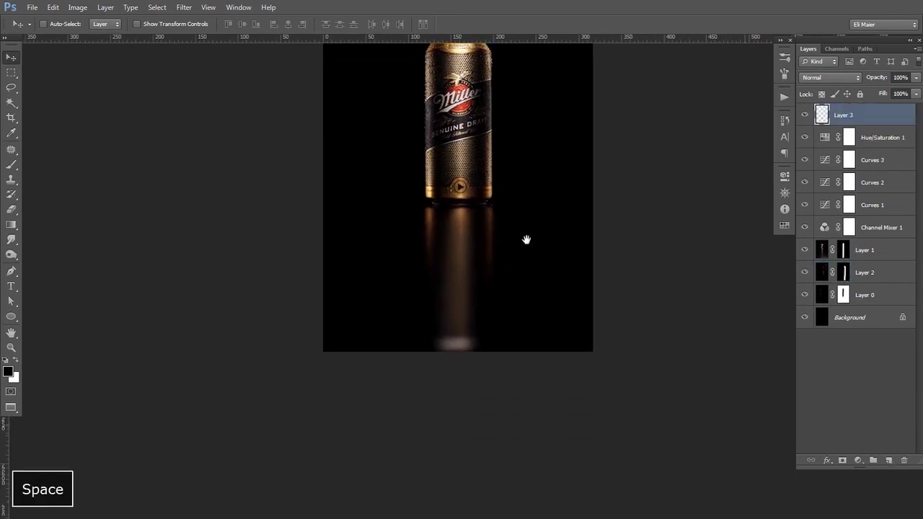
Step: Paint black with a soft brush of about 2700 px along the image's lower edge to cover the bright end of the reflection
{"action": "key", "text": "d"}
{"action": "key", "text": "b"}
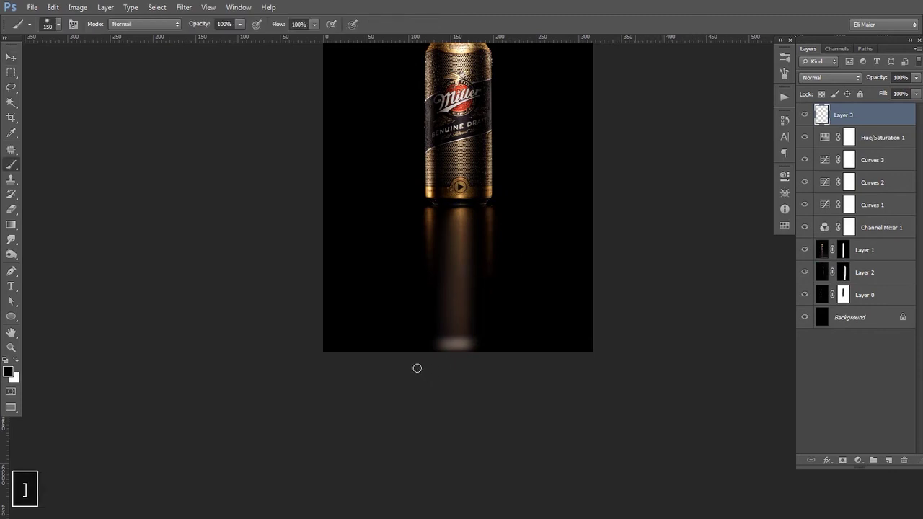
{"action": "key", "text": "bracketright"}
{"action": "key", "text": "bracketright"}
{"action": "key", "text": "bracketright"}
{"action": "key", "text": "bracketright"}
{"action": "key", "text": "bracketright"}
{"action": "key", "text": "bracketright"}
{"action": "key", "text": "bracketright"}
{"action": "key", "text": "bracketright"}
{"action": "key", "text": "bracketright"}
{"action": "key", "text": "bracketright"}
{"action": "key", "text": "bracketright"}
{"action": "key", "text": "bracketright"}
{"action": "key", "text": "shift+bracketleft"}
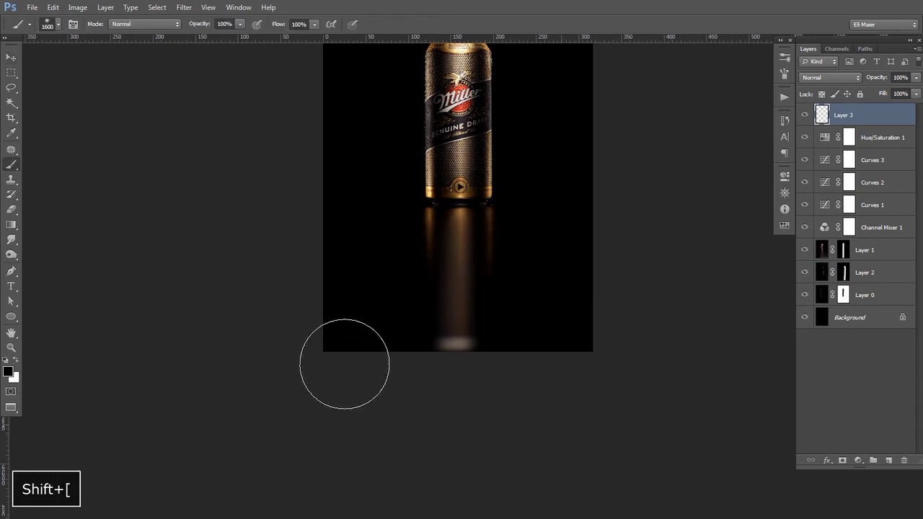
{"action": "key", "text": "bracketright"}
{"action": "key", "text": "bracketright"}
{"action": "key", "text": "bracketright"}
{"action": "key", "text": "bracketright"}
{"action": "key", "text": "bracketright"}
{"action": "key", "text": "bracketright"}
{"action": "key", "text": "bracketright"}
{"action": "key", "text": "bracketright"}
{"action": "key", "text": "bracketright"}
{"action": "key", "text": "bracketright"}
{"action": "key", "text": "bracketright"}
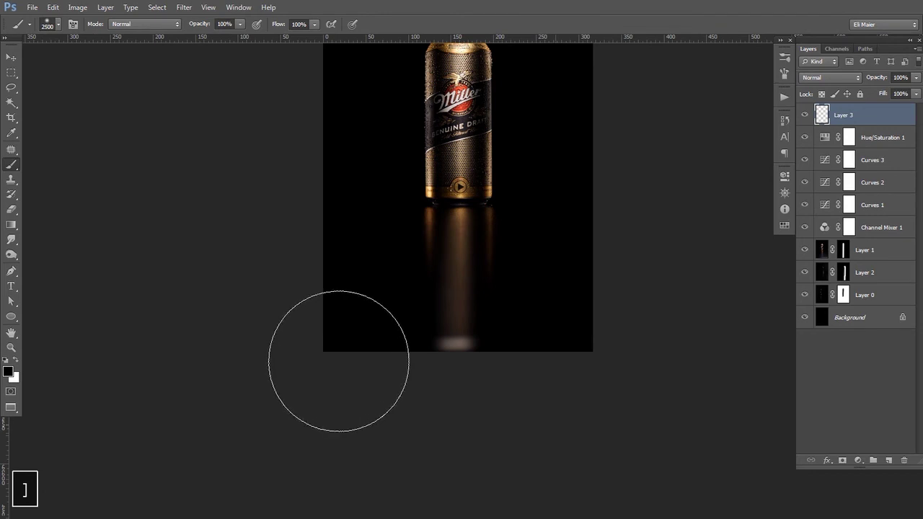
{"action": "mouse_move", "coordinate": [323, 367]}
{"action": "left_mouse_down"}
{"action": "mouse_move", "coordinate": [349, 390]}
{"action": "mouse_move", "coordinate": [481, 399]}
{"action": "mouse_move", "coordinate": [684, 364]}
{"action": "left_mouse_up"}
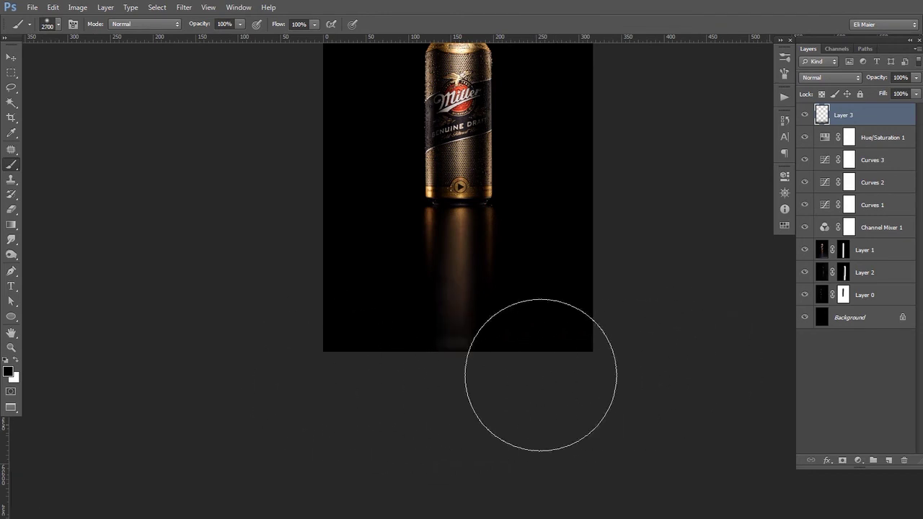
{"action": "left_click_drag", "start_coordinate": [445, 388], "coordinate": [709, 377]}
{"action": "mouse_move", "coordinate": [346, 393]}
{"action": "left_mouse_down"}
{"action": "mouse_move", "coordinate": [479, 395]}
{"action": "mouse_move", "coordinate": [727, 364]}
{"action": "left_mouse_up"}
{"action": "key", "text": "v"}
Step: Review the darkened reflection and the can in full screen, and hide the rulers
{"action": "key", "text": "space"}
{"action": "left_click_drag", "start_coordinate": [593, 226], "coordinate": [536, 274]}
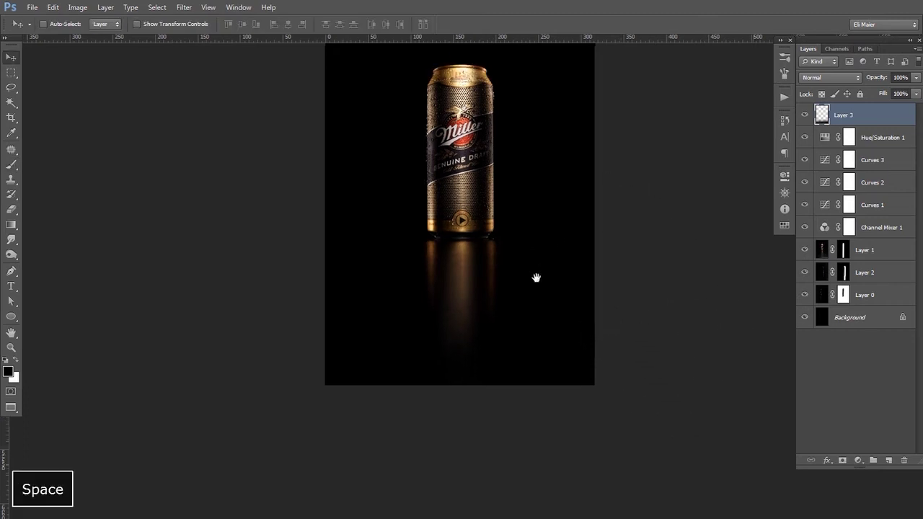
{"action": "left_click", "coordinate": [521, 259], "text": "ctrl"}
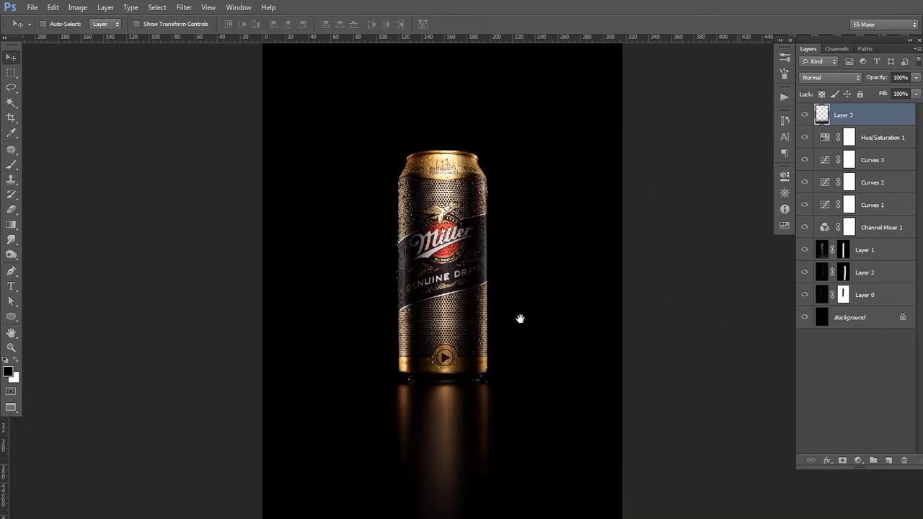
{"action": "left_click", "coordinate": [474, 273], "text": "ctrl"}
{"action": "key", "text": "f"}
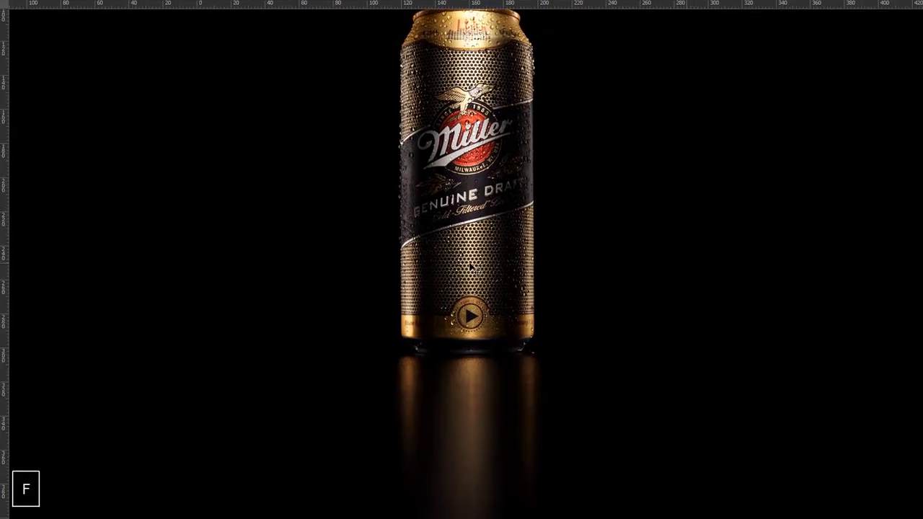
{"action": "key", "text": "f"}
{"action": "key", "text": "f"}
{"action": "key", "text": "ctrl+r"}
{"action": "key", "text": "space"}
{"action": "left_click_drag", "start_coordinate": [471, 262], "coordinate": [453, 323]}
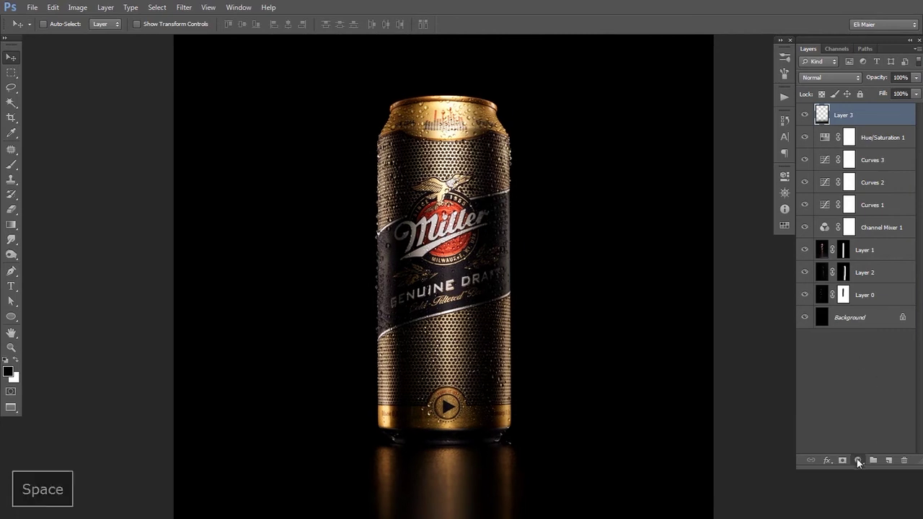
Step: Add a Selective Color adjustment layer above Layer 3 and set its Whites to -100% cyan and -100% magenta
{"action": "left_click", "coordinate": [858, 460]}
{"action": "left_click", "coordinate": [843, 448]}
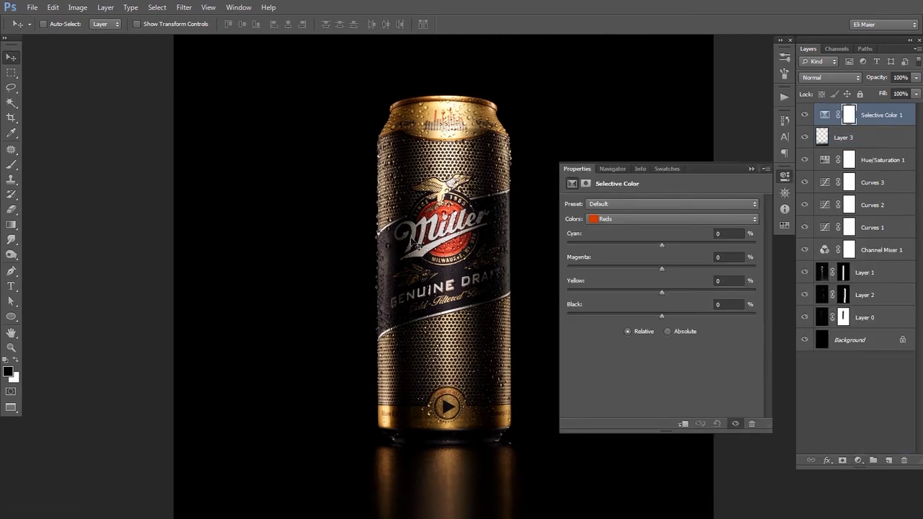
{"action": "left_click", "coordinate": [641, 223]}
{"action": "left_click", "coordinate": [609, 284]}
{"action": "left_click_drag", "start_coordinate": [656, 247], "coordinate": [518, 245]}
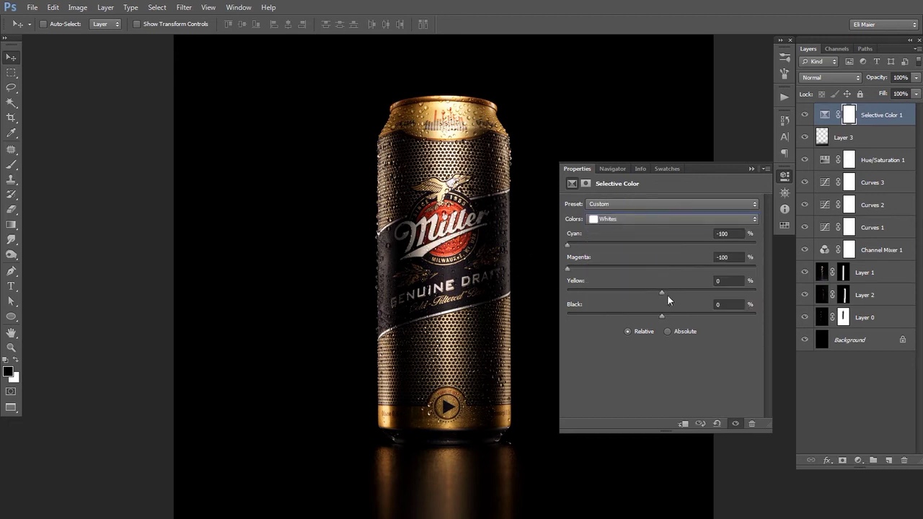
{"action": "left_click", "coordinate": [581, 172]}
Step: Compare the can with and without the Selective Color adjustment, and view the result in full screen
{"action": "left_click", "coordinate": [805, 115]}
{"action": "left_click", "coordinate": [805, 118]}
{"action": "left_click", "coordinate": [806, 118]}
{"action": "key", "text": "space"}
{"action": "left_click_drag", "start_coordinate": [492, 226], "coordinate": [475, 203]}
{"action": "key", "text": "f"}
{"action": "key", "text": "space"}
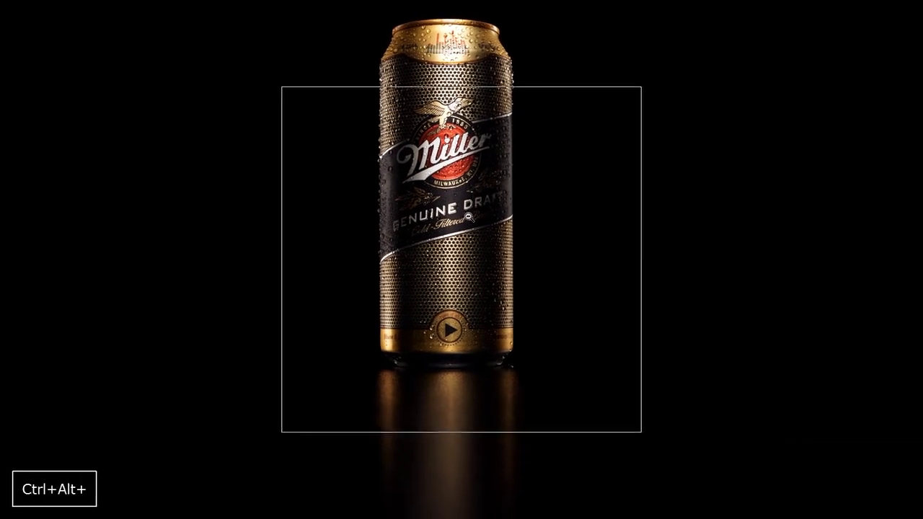
{"action": "left_click", "coordinate": [469, 215], "text": "ctrl+alt"}
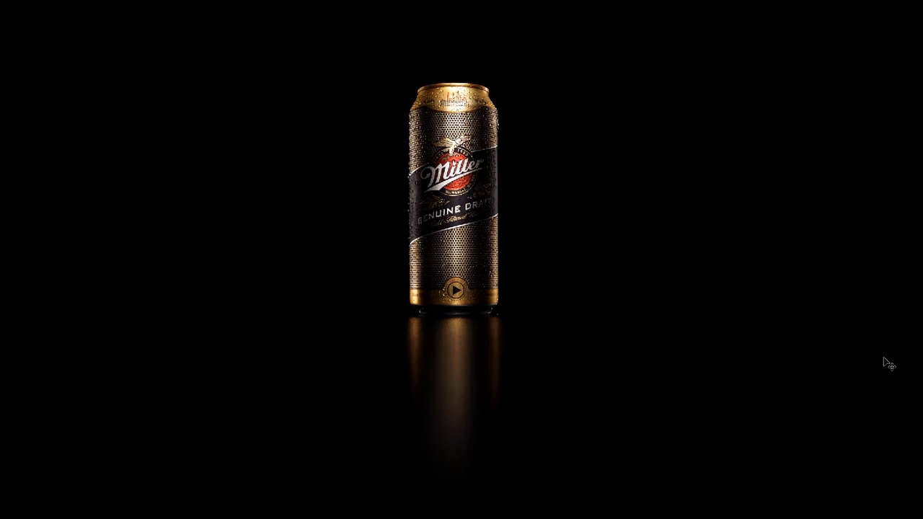
Step: Review the finished can composite in windowed and full-screen modes with the panels shown
{"action": "key", "text": "Tab"}
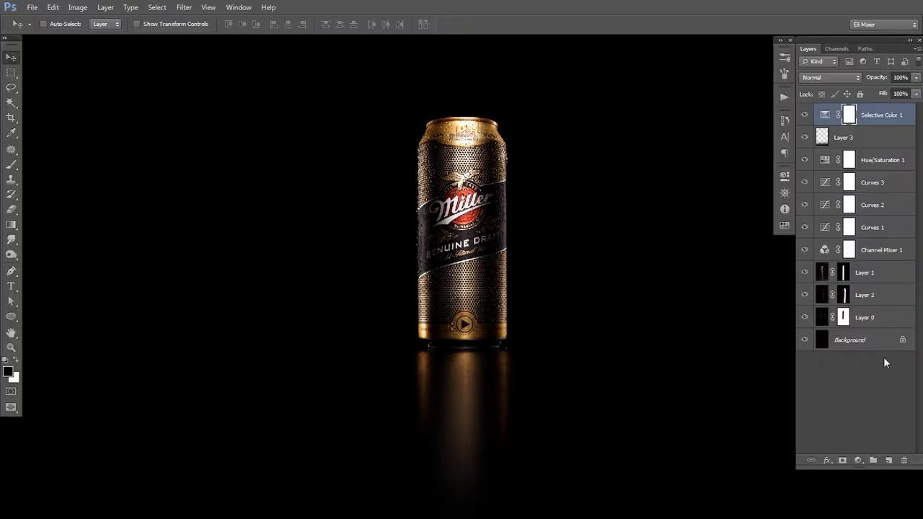
{"action": "key", "text": "space"}
{"action": "left_click", "coordinate": [446, 237], "text": "ctrl+alt"}
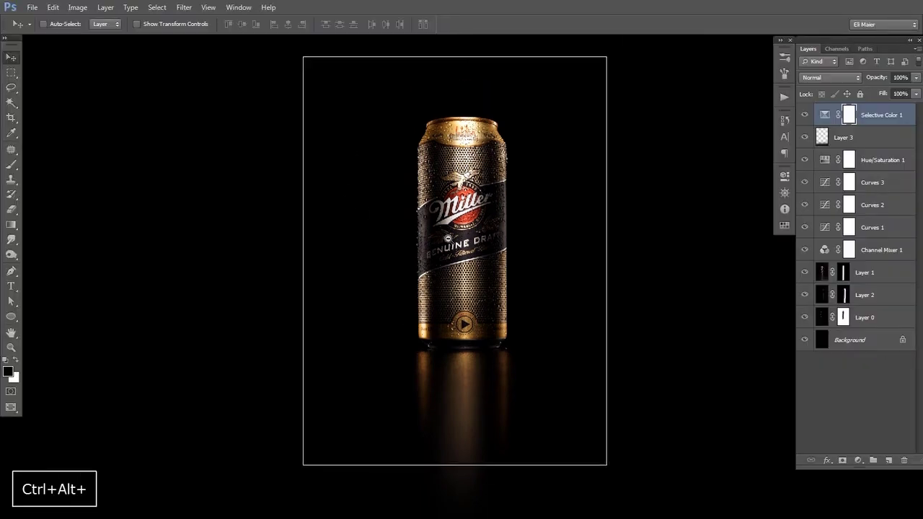
{"action": "key", "text": "f"}
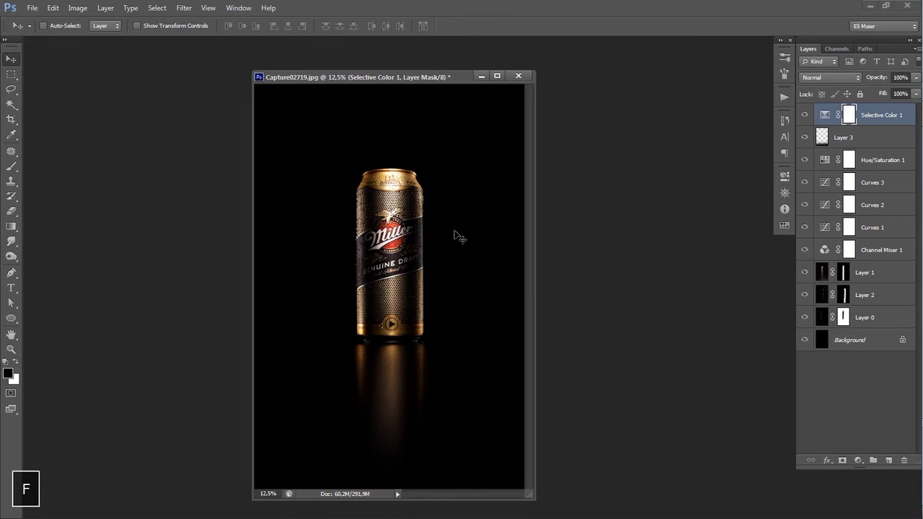
{"action": "left_click", "coordinate": [480, 76]}
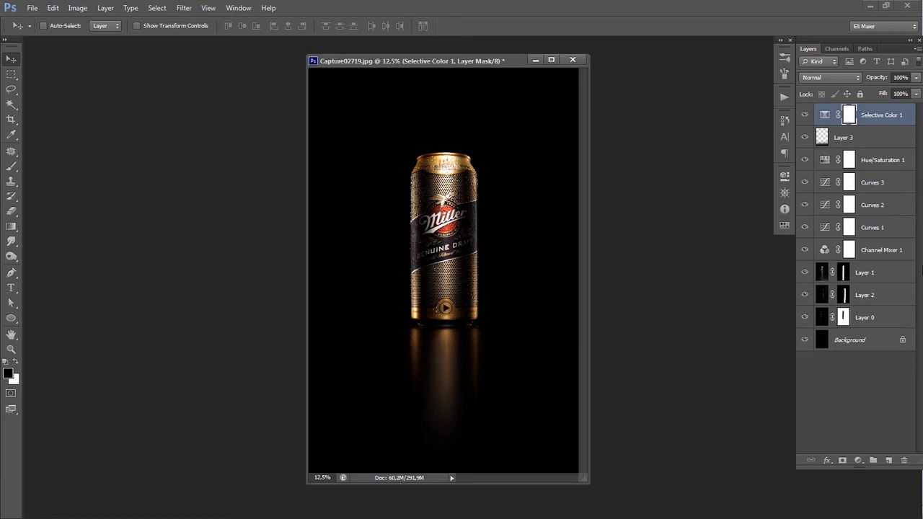
{"action": "key", "text": "f"}
{"action": "key", "text": "ctrl+plus"}
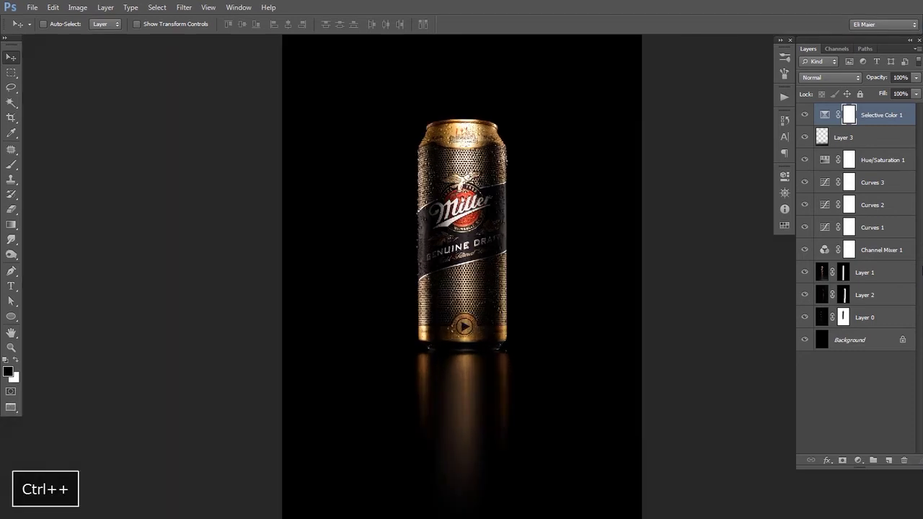
{"action": "key", "text": "space"}
{"action": "left_click_drag", "start_coordinate": [583, 270], "coordinate": [536, 259]}
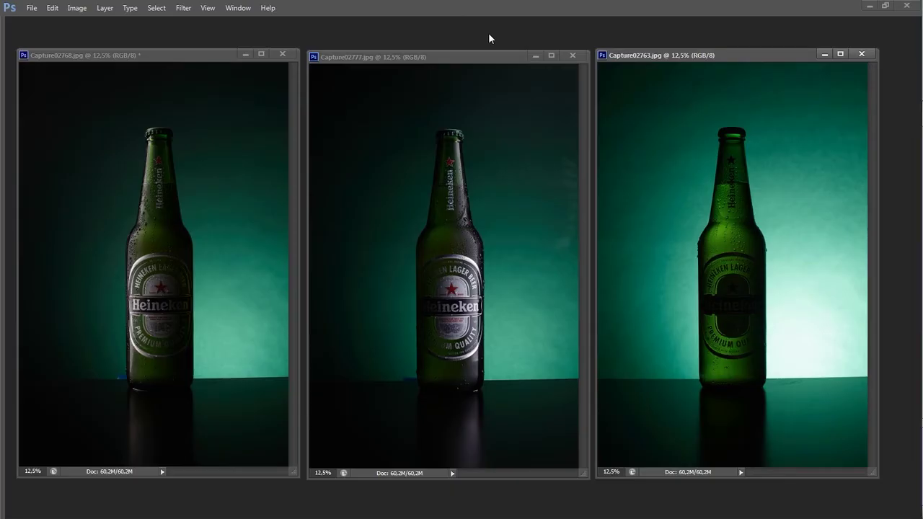
Step: Display Path 1 in Capture02768.jpg and examine the outline around the bottle
{"action": "key", "text": "Tab"}
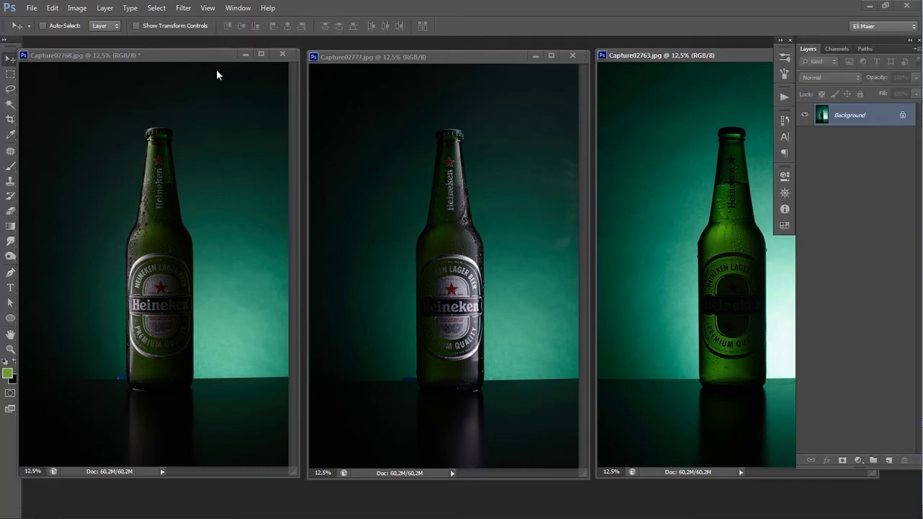
{"action": "left_click_drag", "start_coordinate": [214, 58], "coordinate": [230, 59]}
{"action": "left_click", "coordinate": [864, 50]}
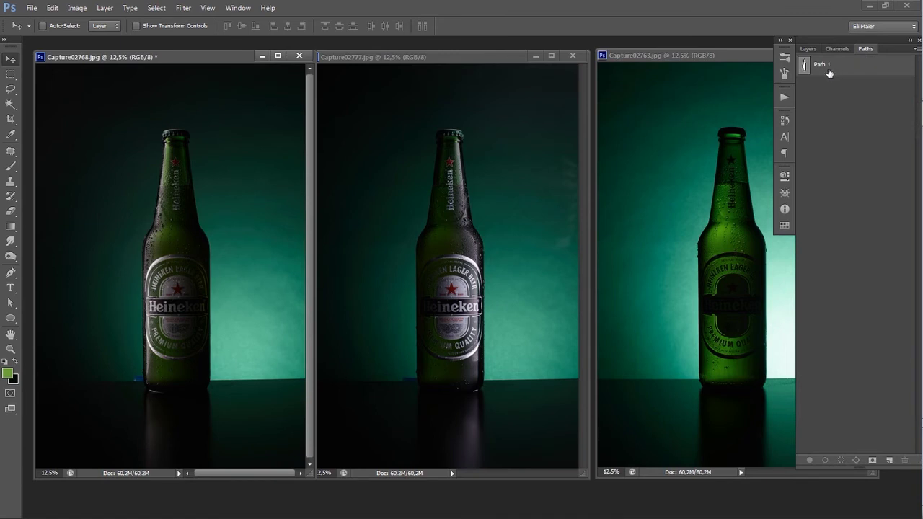
{"action": "left_click", "coordinate": [826, 69]}
{"action": "left_click", "coordinate": [173, 152], "text": "ctrl"}
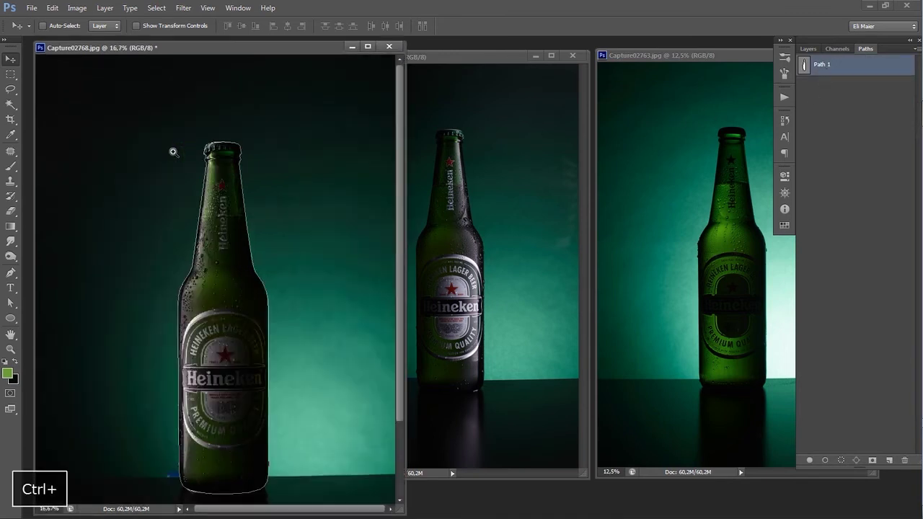
{"action": "left_click", "coordinate": [243, 173], "text": "ctrl"}
{"action": "left_click", "coordinate": [282, 196], "text": "ctrl"}
{"action": "left_click", "coordinate": [322, 240], "text": "ctrl+alt"}
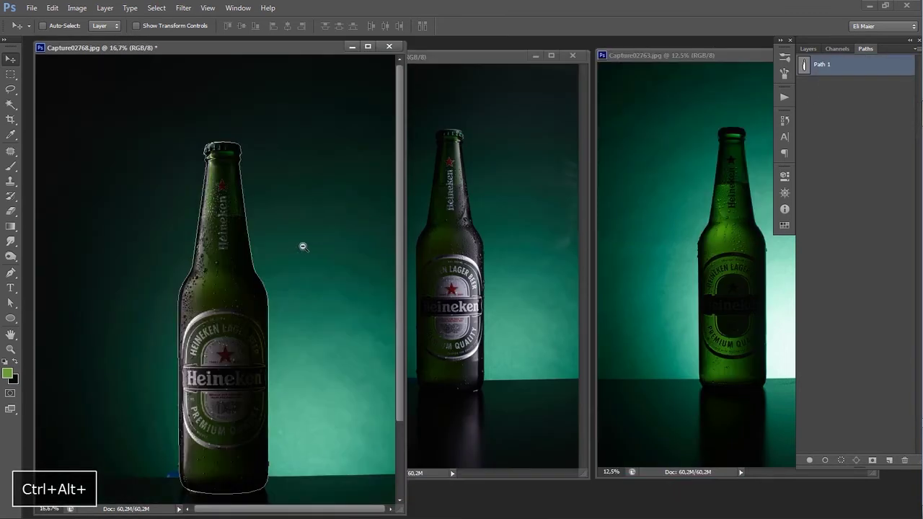
{"action": "left_click", "coordinate": [290, 248], "text": "ctrl+alt"}
{"action": "left_click", "coordinate": [820, 112]}
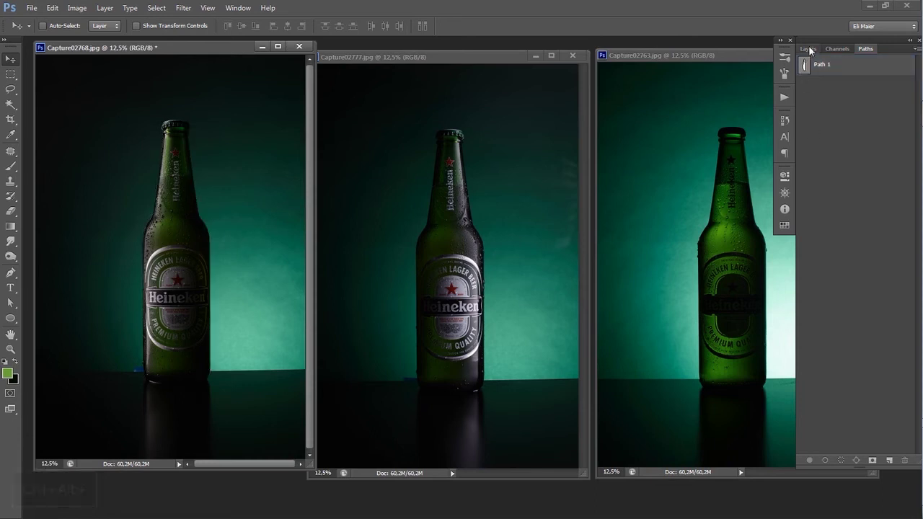
Step: Copy the Capture02777.jpg exposure into Capture02768.jpg as a new layer and close the source image
{"action": "left_click", "coordinate": [808, 48]}
{"action": "left_click_drag", "start_coordinate": [241, 48], "coordinate": [249, 62]}
{"action": "left_click", "coordinate": [448, 163]}
{"action": "left_click_drag", "start_coordinate": [449, 163], "coordinate": [216, 202]}
{"action": "left_click", "coordinate": [410, 200]}
{"action": "key", "text": "ctrl+w"}
Step: Copy the Capture02763.jpg exposure into Capture02768.jpg as the top layer, close its source, and show the composite in full screen
{"action": "left_click_drag", "start_coordinate": [698, 235], "coordinate": [169, 238]}
{"action": "left_click", "coordinate": [649, 234]}
{"action": "key", "text": "ctrl+w"}
{"action": "key", "text": "f"}
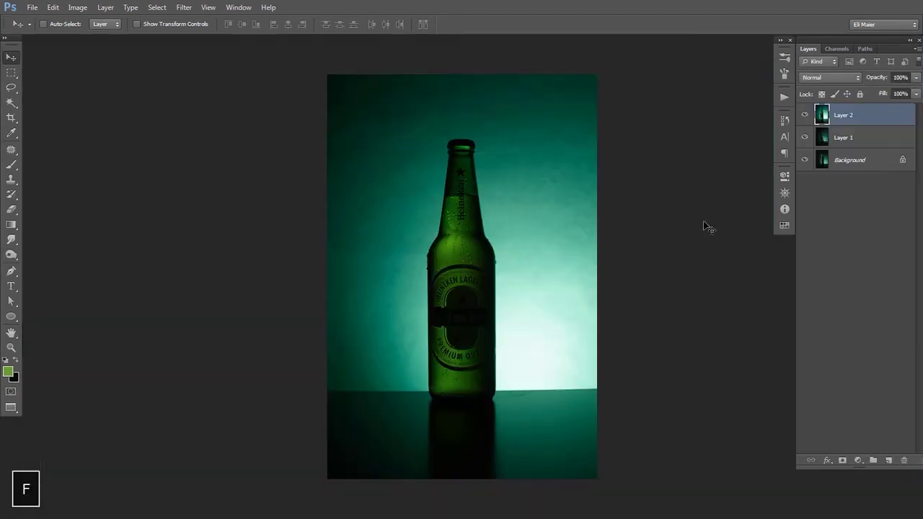
Step: Convert the Background into the editable Layer 0 and select all three bottle layers
{"action": "double_click", "coordinate": [844, 160]}
{"action": "left_click", "coordinate": [559, 160]}
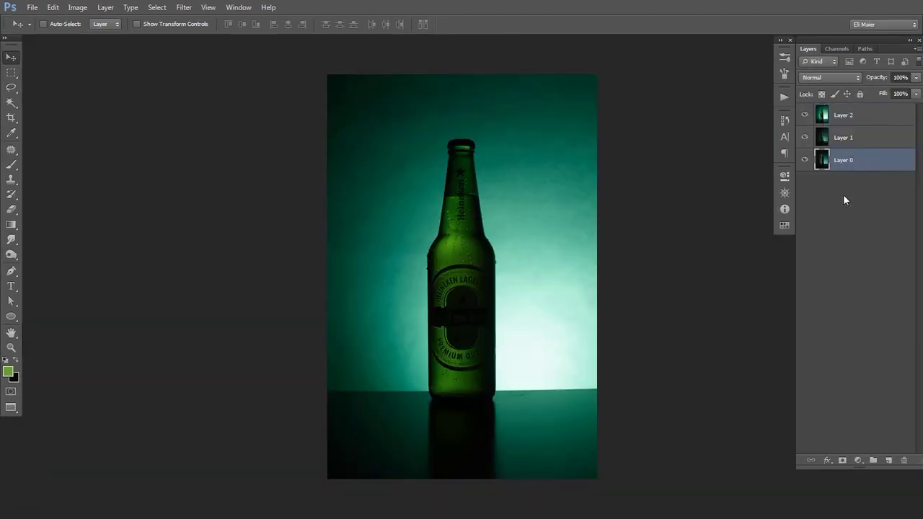
{"action": "left_click", "coordinate": [856, 122], "text": "shift"}
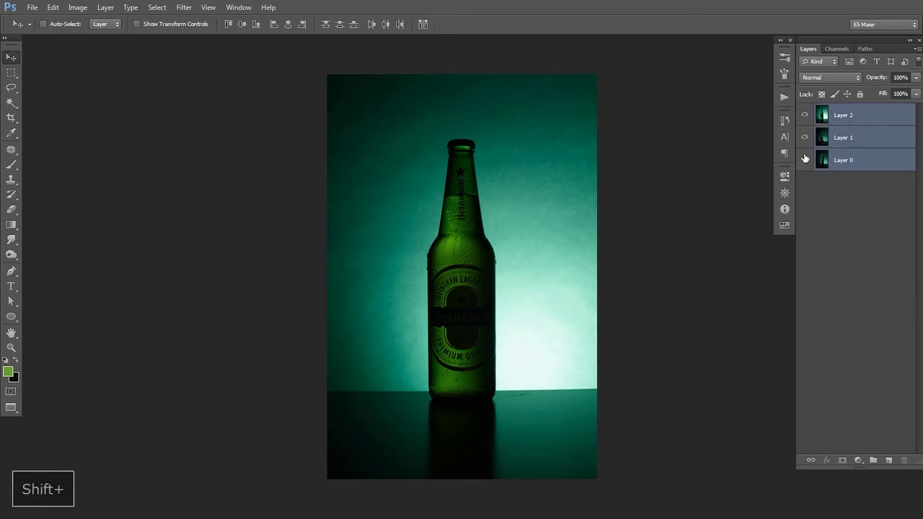
Step: Group the three bottle layers and hide Layer 2 and Layer 1 inside the group, leaving only Layer 0 shown
{"action": "key", "text": "ctrl+g"}
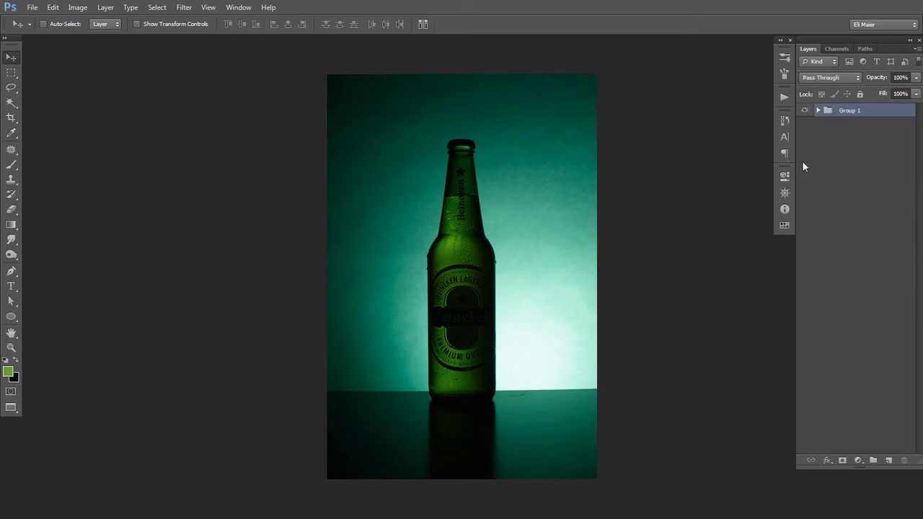
{"action": "left_click", "coordinate": [837, 158]}
{"action": "left_click", "coordinate": [818, 110]}
{"action": "left_click", "coordinate": [832, 135]}
{"action": "left_click", "coordinate": [806, 132]}
{"action": "left_click", "coordinate": [834, 155]}
{"action": "left_click", "coordinate": [806, 153]}
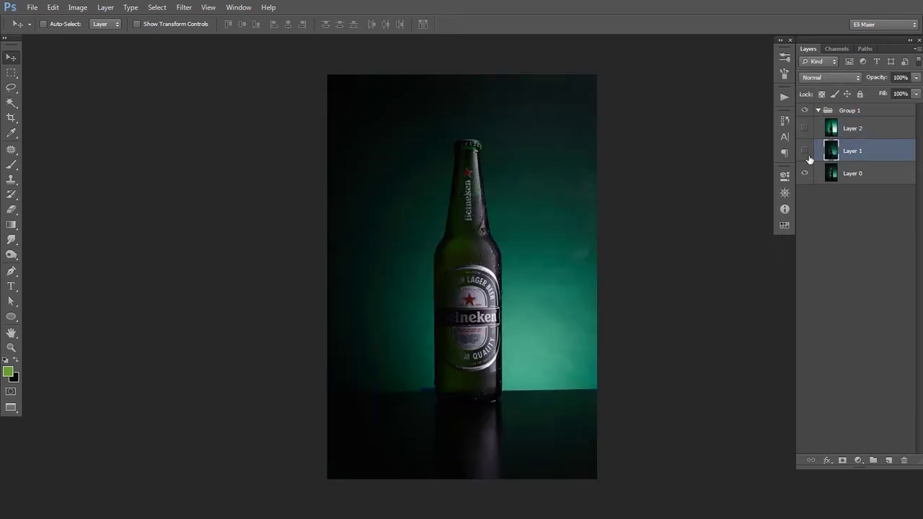
{"action": "left_click", "coordinate": [805, 150]}
Step: Load Path 1 as a selection, mask Group 1 with it to cut out the bottle, and collapse the group
{"action": "left_click", "coordinate": [865, 48]}
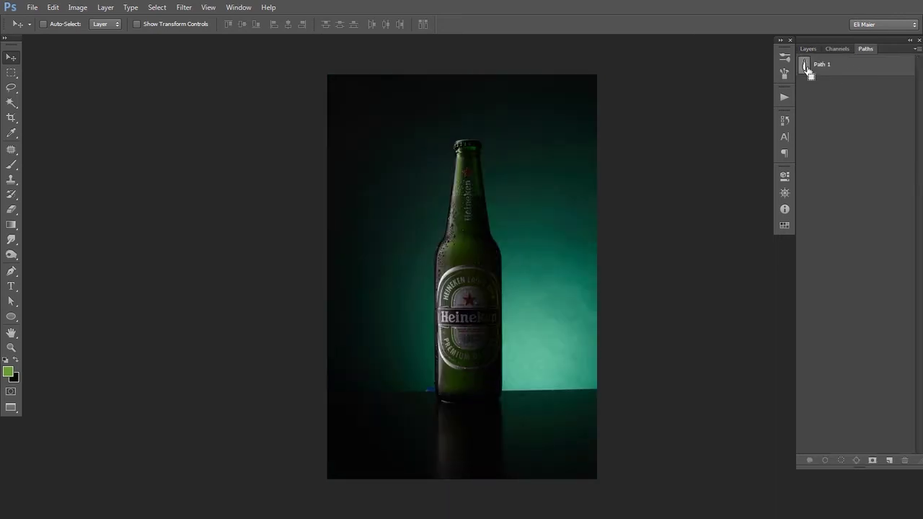
{"action": "left_click", "coordinate": [804, 66], "text": "ctrl"}
{"action": "left_click", "coordinate": [809, 48]}
{"action": "left_click", "coordinate": [841, 110]}
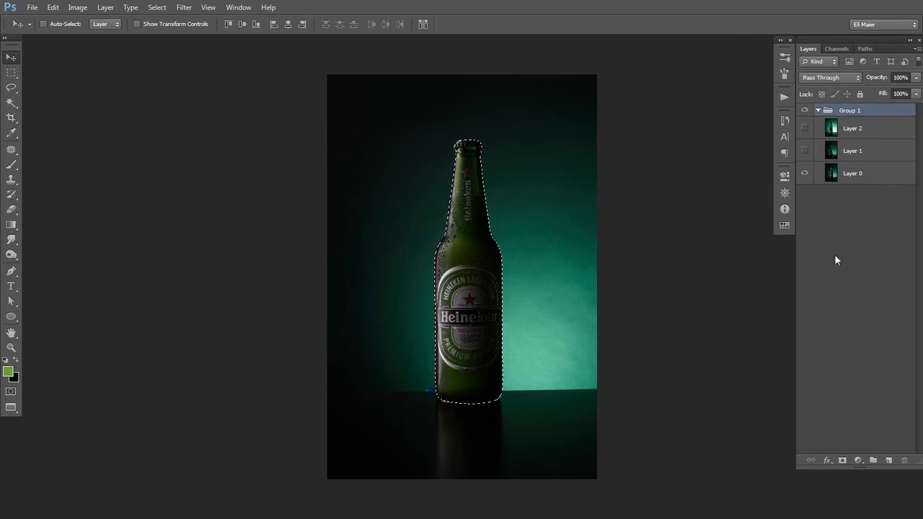
{"action": "left_click", "coordinate": [842, 460]}
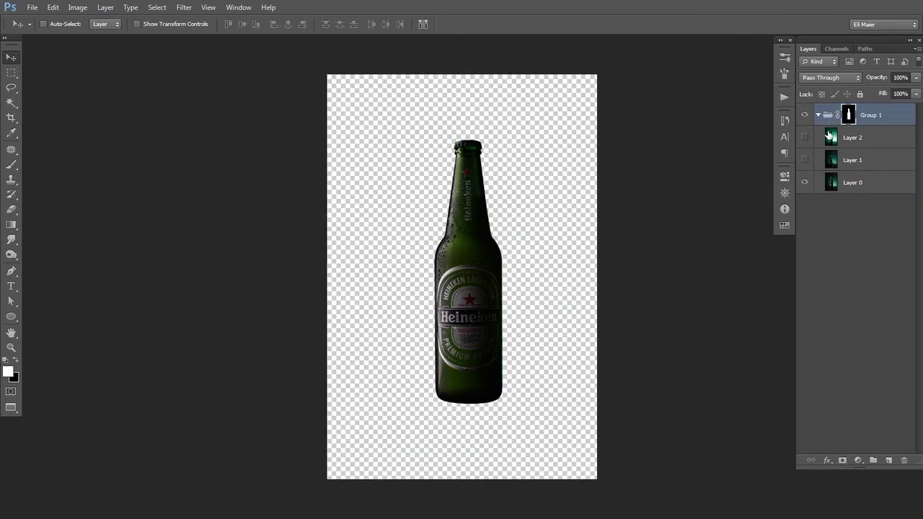
{"action": "left_click", "coordinate": [817, 116]}
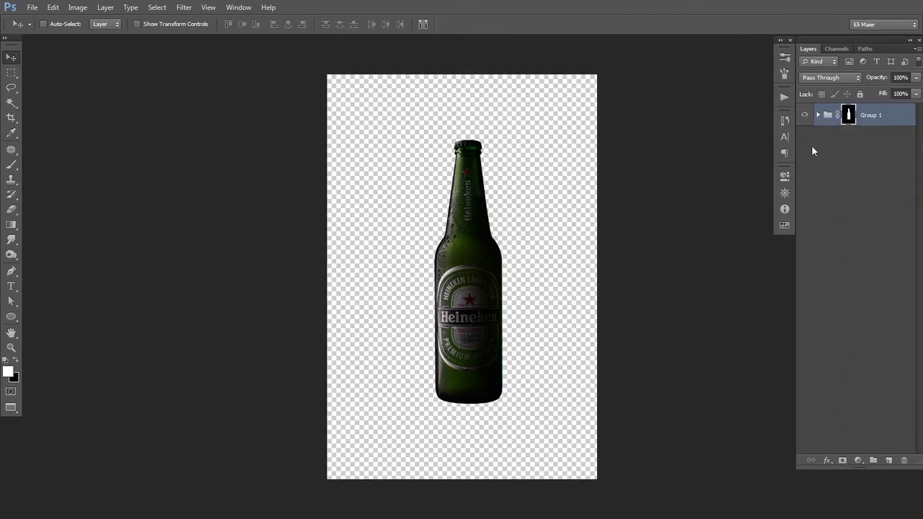
Step: Place a vertical guide at the canvas centre, nudge the masked bottle group to centre it on the guide, and hide the guide
{"action": "key", "text": "ctrl+r"}
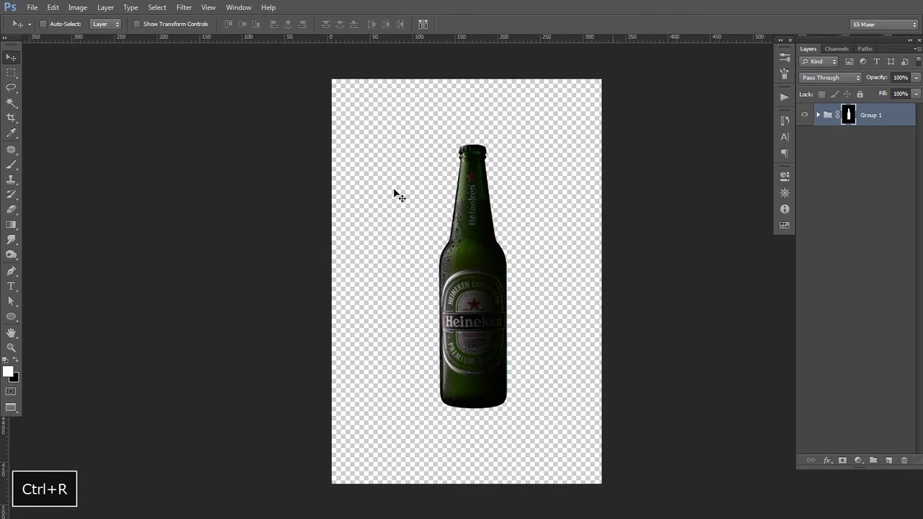
{"action": "left_click_drag", "start_coordinate": [4, 444], "coordinate": [467, 115]}
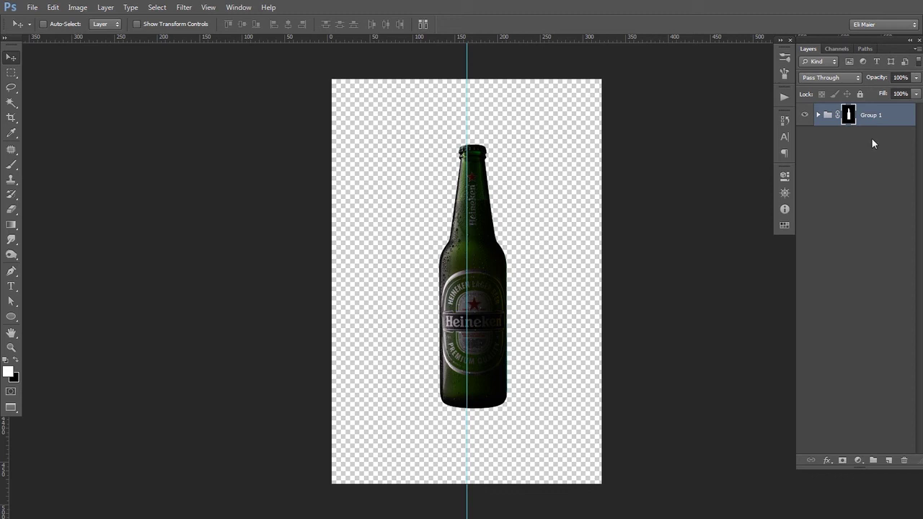
{"action": "key", "text": "shift+Left"}
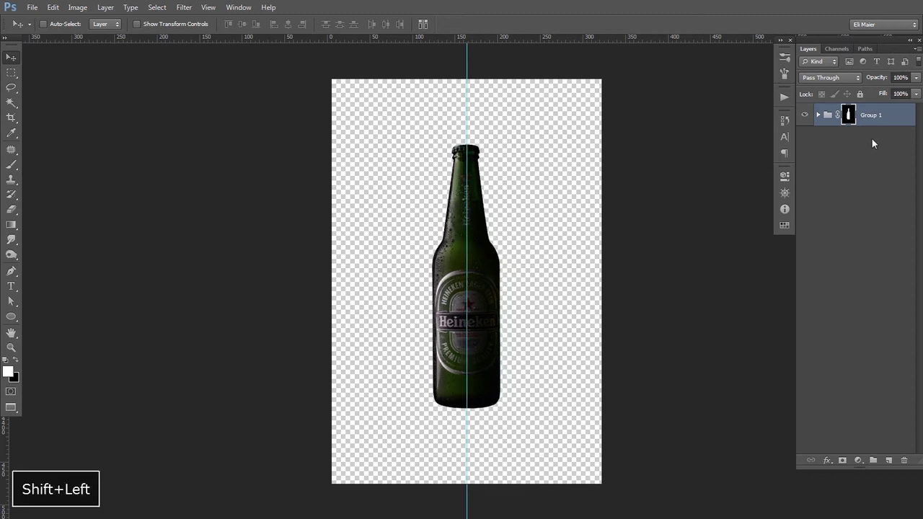
{"action": "key", "text": "shift+Left"}
{"action": "key", "text": "shift+Right"}
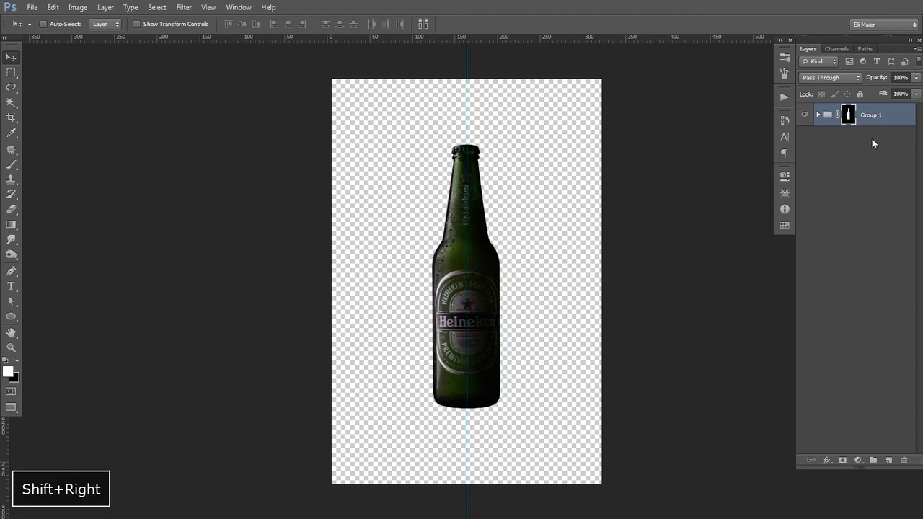
{"action": "key", "text": "ctrl+semicolon"}
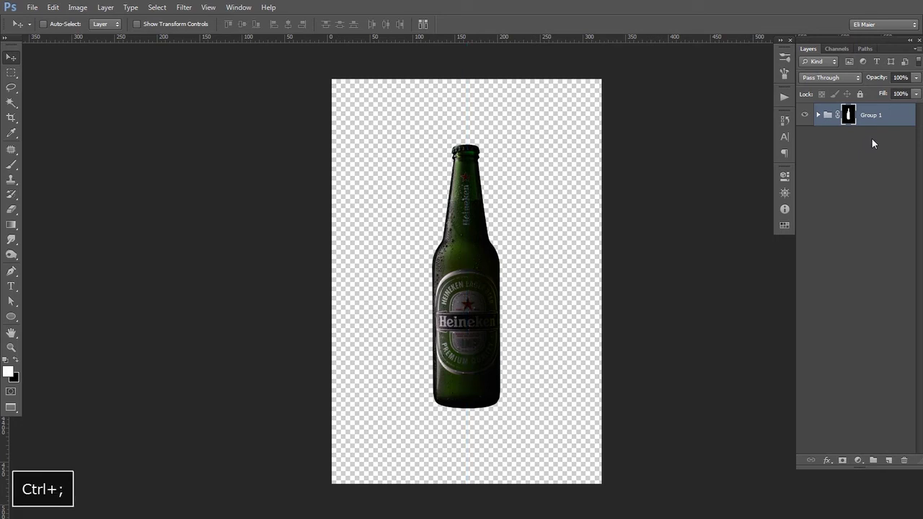
Step: Feather the Group 1 layer mask by 0.7 px
{"action": "double_click", "coordinate": [848, 119]}
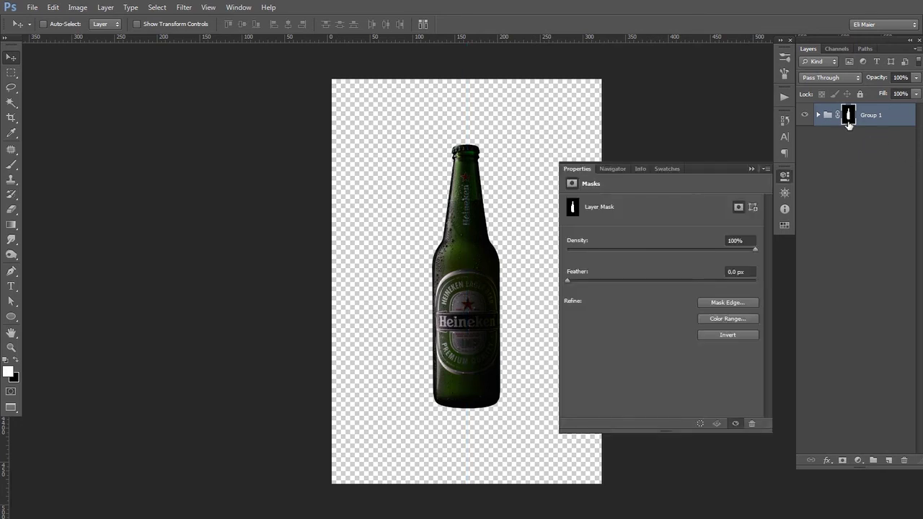
{"action": "left_click", "coordinate": [733, 272]}
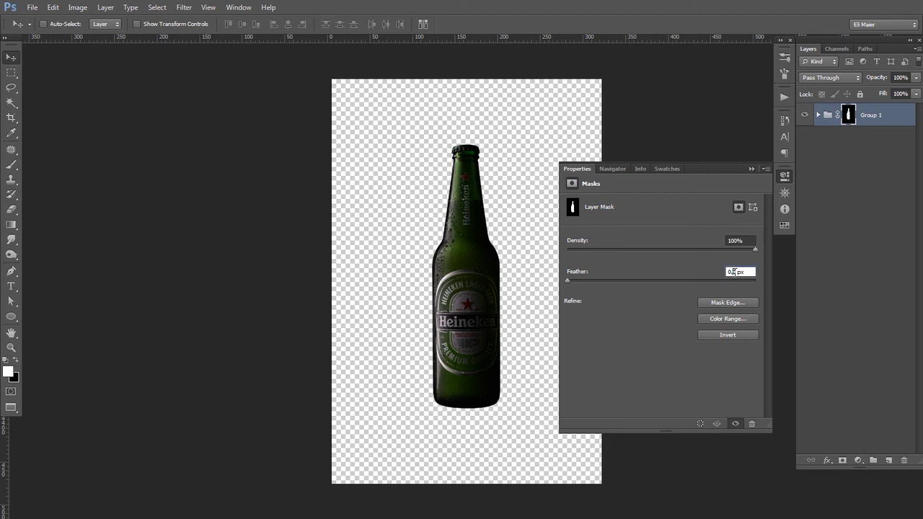
{"action": "type", "text": "7"}
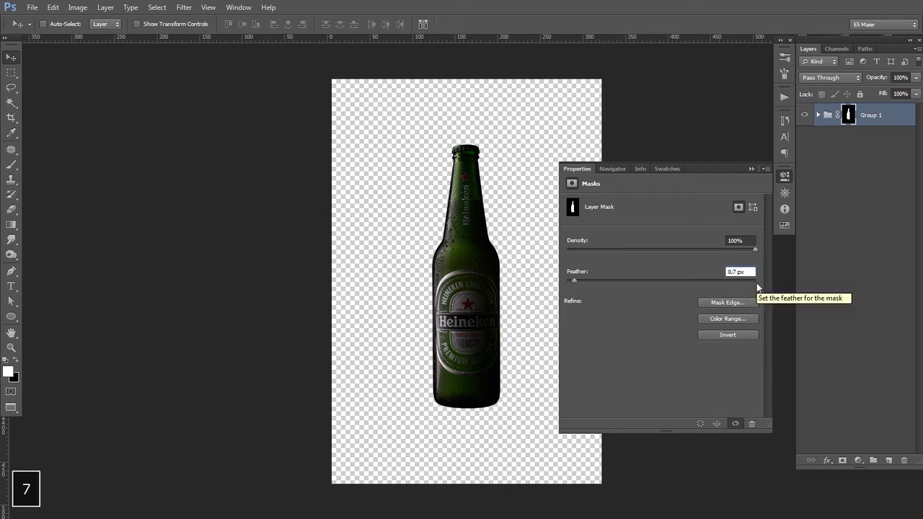
{"action": "key", "text": "shift+Tab"}
{"action": "left_click", "coordinate": [579, 173]}
Step: Examine the masked edge around the bottle cap and neck up close, and hide the rulers
{"action": "key", "text": "ctrl+space"}
{"action": "left_click_drag", "start_coordinate": [447, 139], "coordinate": [476, 169]}
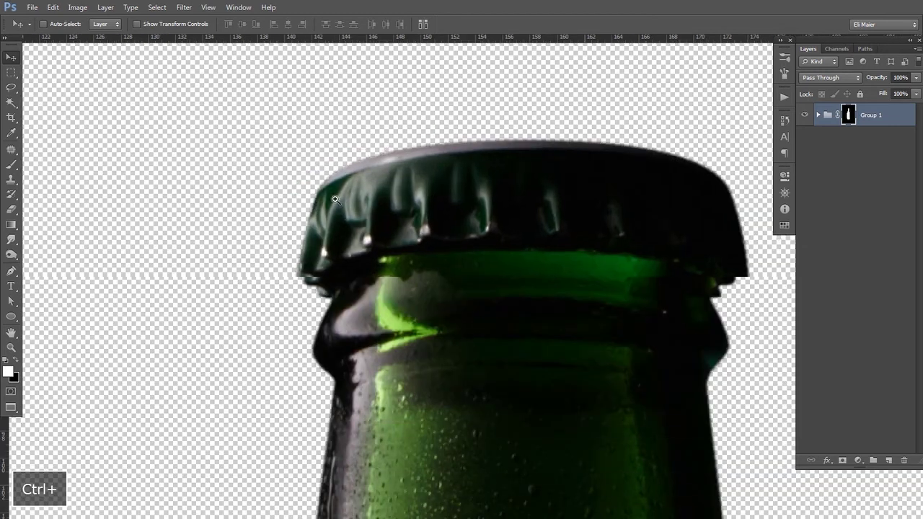
{"action": "left_click", "coordinate": [386, 304], "text": "ctrl+alt"}
{"action": "left_click", "coordinate": [399, 328], "text": "alt"}
{"action": "left_click", "coordinate": [401, 335], "text": "alt"}
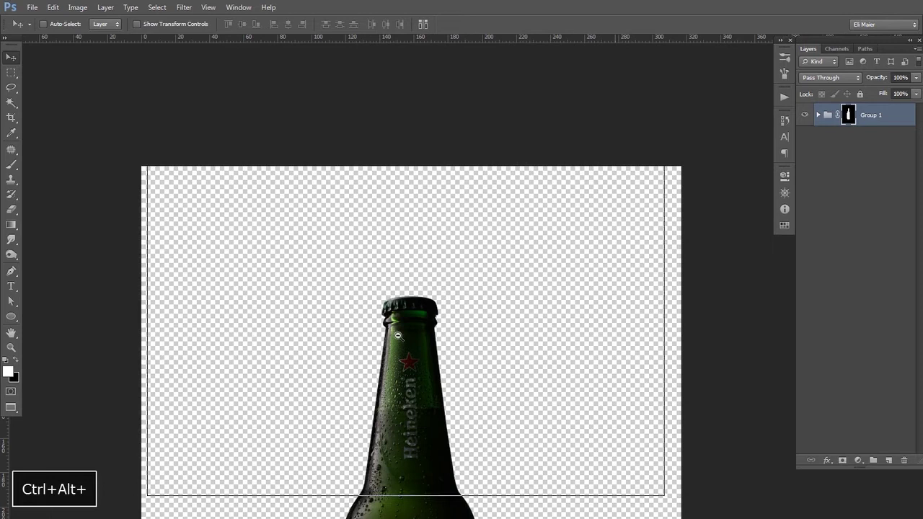
{"action": "left_click", "coordinate": [404, 341], "text": "alt"}
{"action": "left_click_drag", "start_coordinate": [421, 346], "coordinate": [458, 146]}
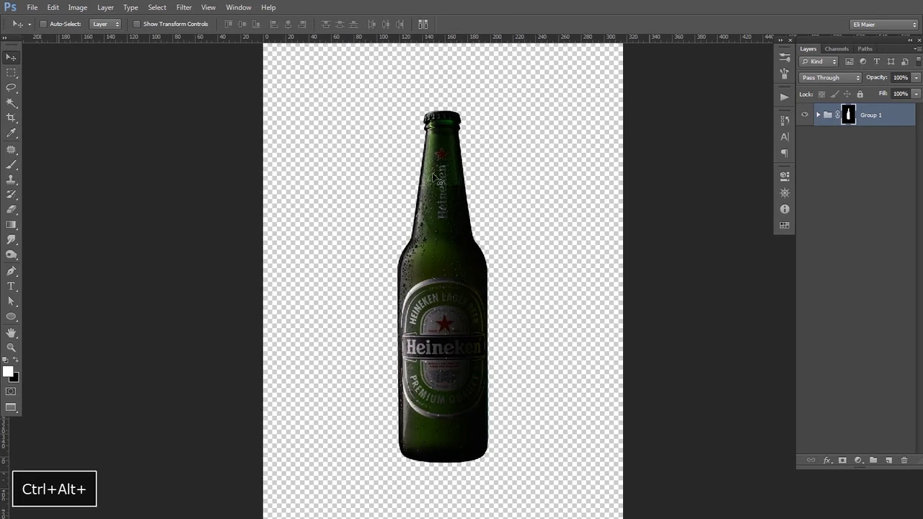
{"action": "key", "text": "ctrl+r"}
{"action": "left_click", "coordinate": [442, 237], "text": "alt"}
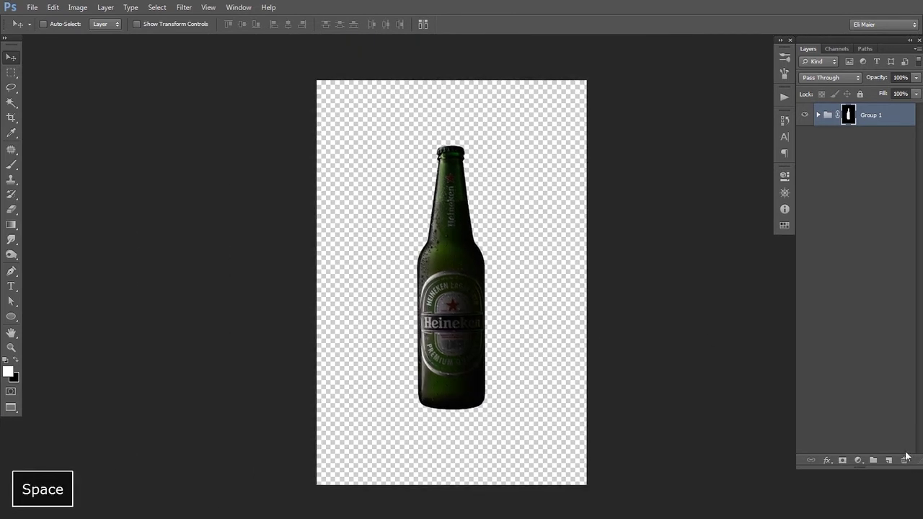
Step: Create a new layer beneath Group 1, fill it with black, and convert it into the Background
{"action": "left_click", "coordinate": [888, 461]}
{"action": "key", "text": "ctrl+shift+bracketleft"}
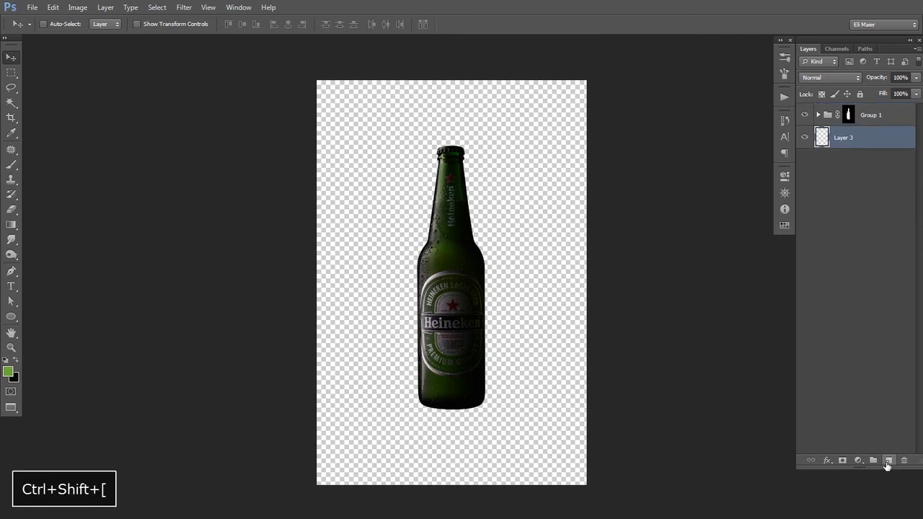
{"action": "key", "text": "d"}
{"action": "key", "text": "ctrl+BackSpace"}
{"action": "key", "text": "alt+BackSpace"}
{"action": "key", "text": "alt+l"}
{"action": "key", "text": "alt+n"}
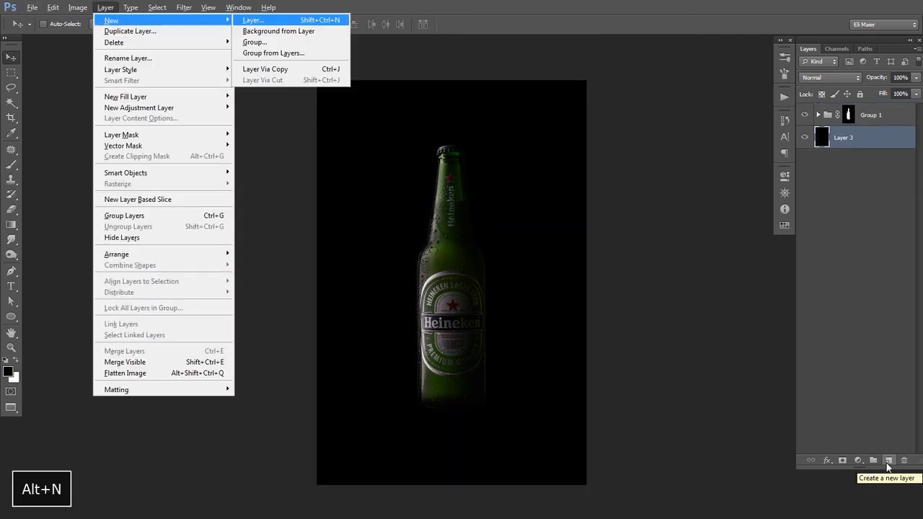
{"action": "key", "text": "alt+b"}
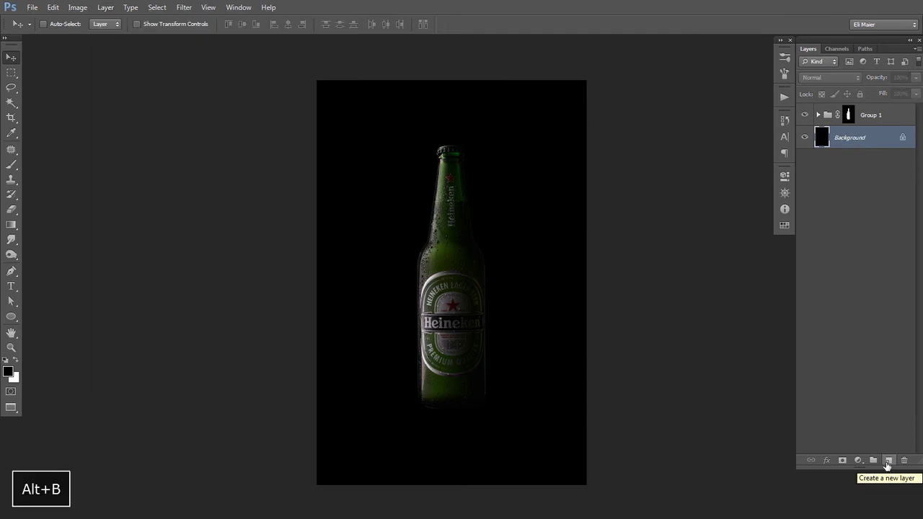
Step: Add a new layer between Group 1 and the Background and fill it with the near-black green #050801 sampled from the bottle
{"action": "left_click", "coordinate": [862, 317]}
{"action": "left_click", "coordinate": [886, 456]}
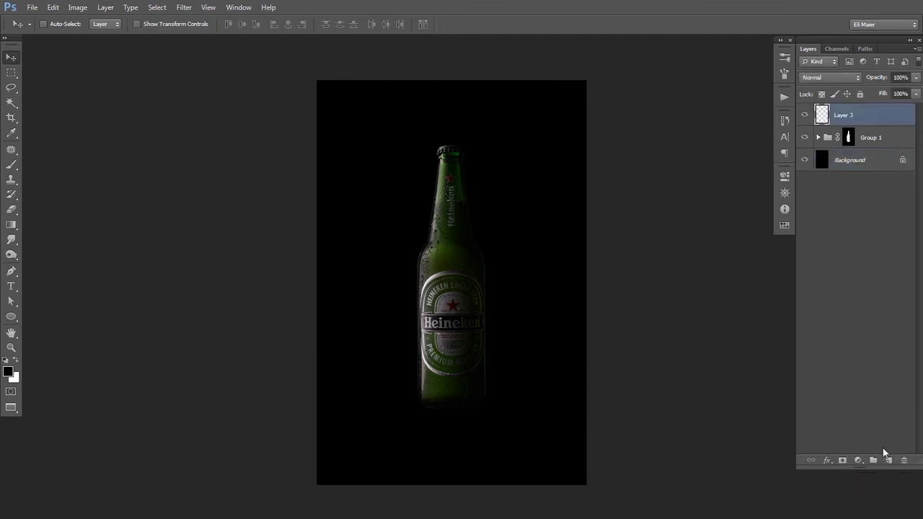
{"action": "key", "text": "ctrl+bracketleft"}
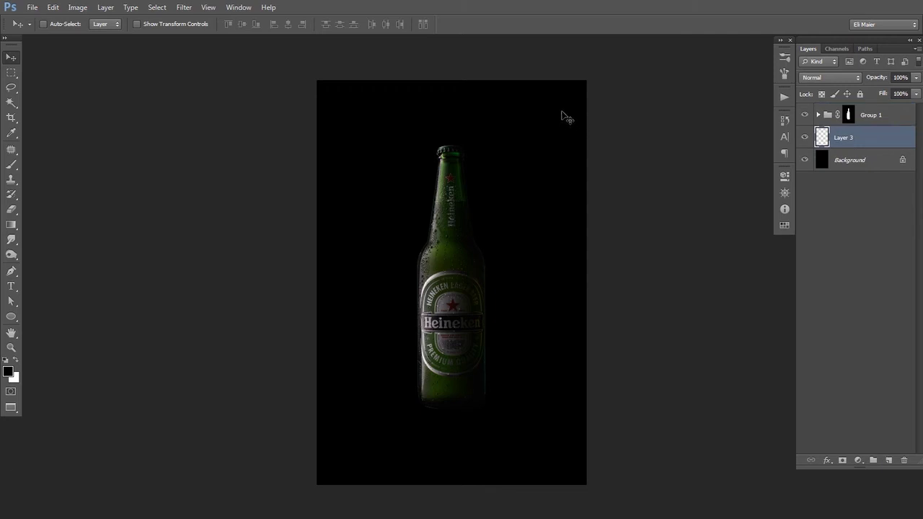
{"action": "key", "text": "i"}
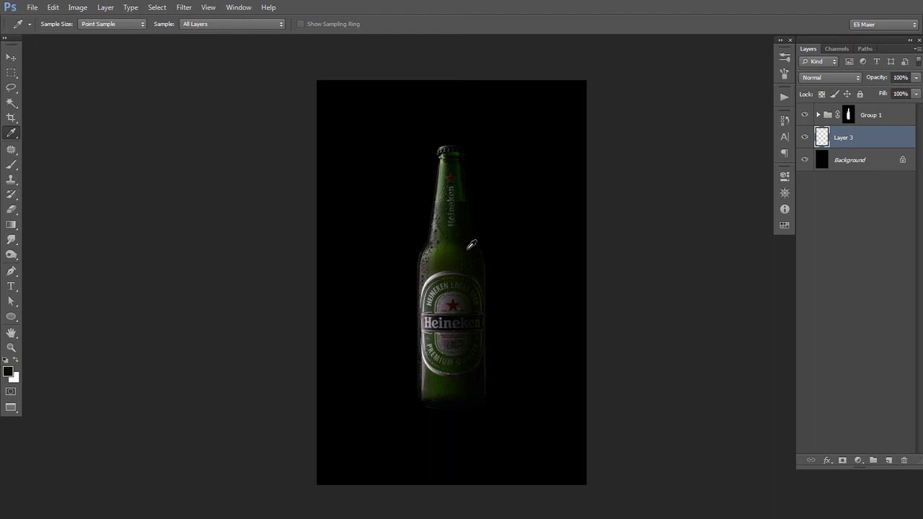
{"action": "key", "text": "v"}
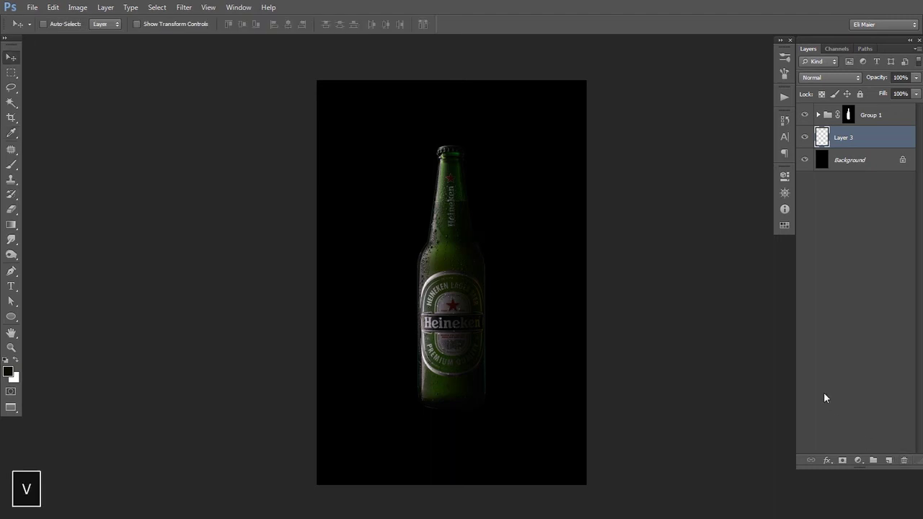
{"action": "key", "text": "alt+BackSpace"}
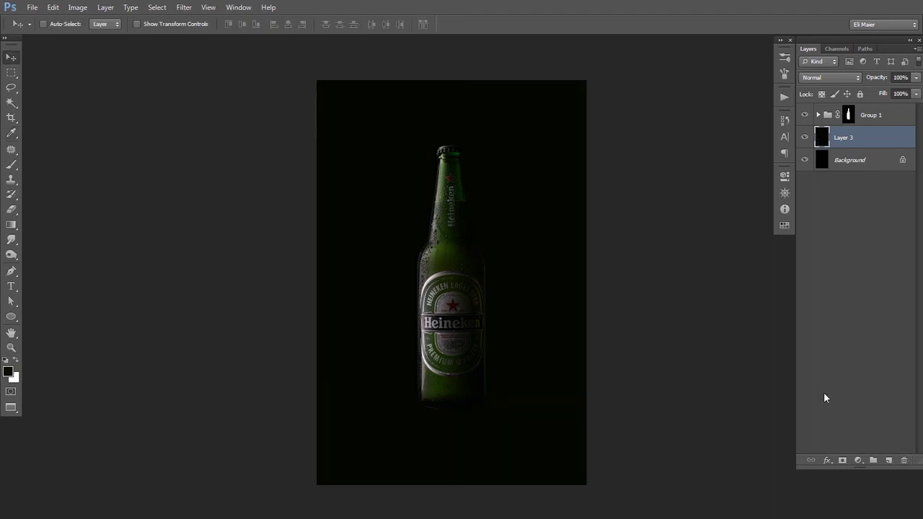
Step: Set the foreground colour to dark green #18220b and fill Layer 3 with it
{"action": "left_click", "coordinate": [8, 372]}
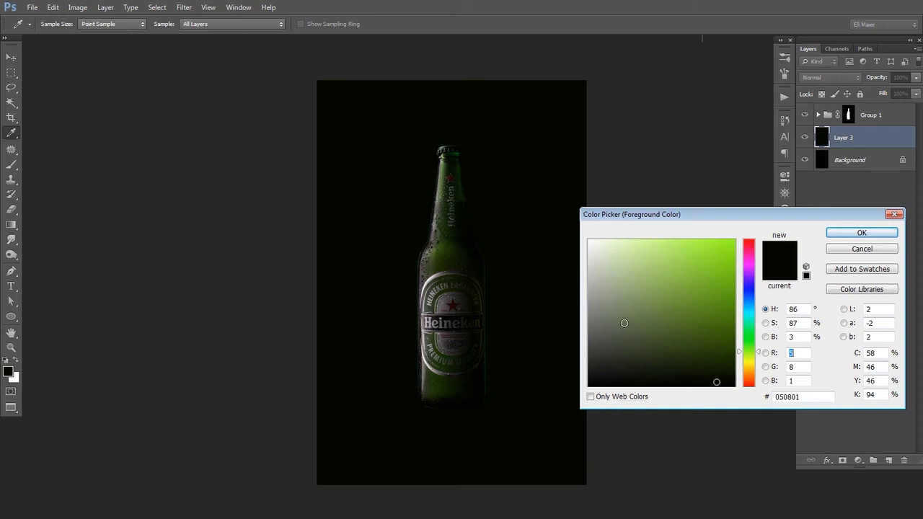
{"action": "left_click", "coordinate": [697, 371]}
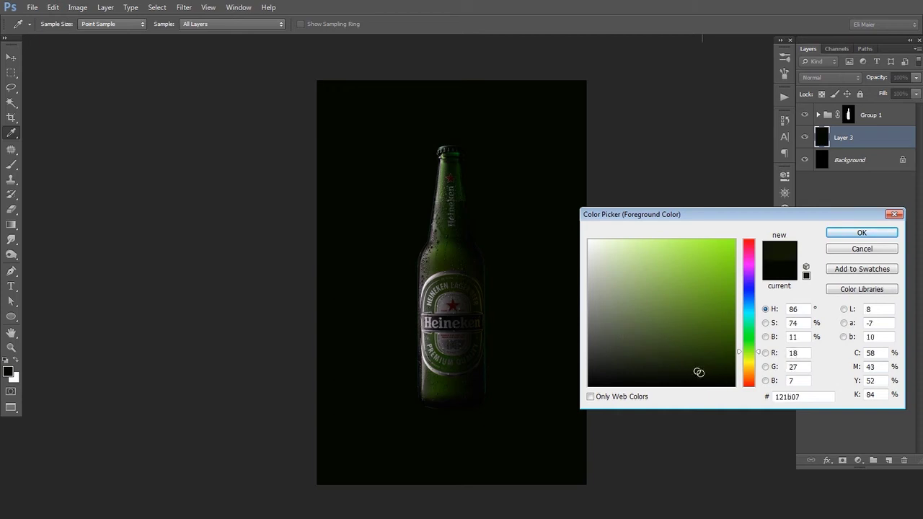
{"action": "left_click_drag", "start_coordinate": [696, 372], "coordinate": [688, 367]}
{"action": "left_click", "coordinate": [862, 234]}
{"action": "key", "text": "v"}
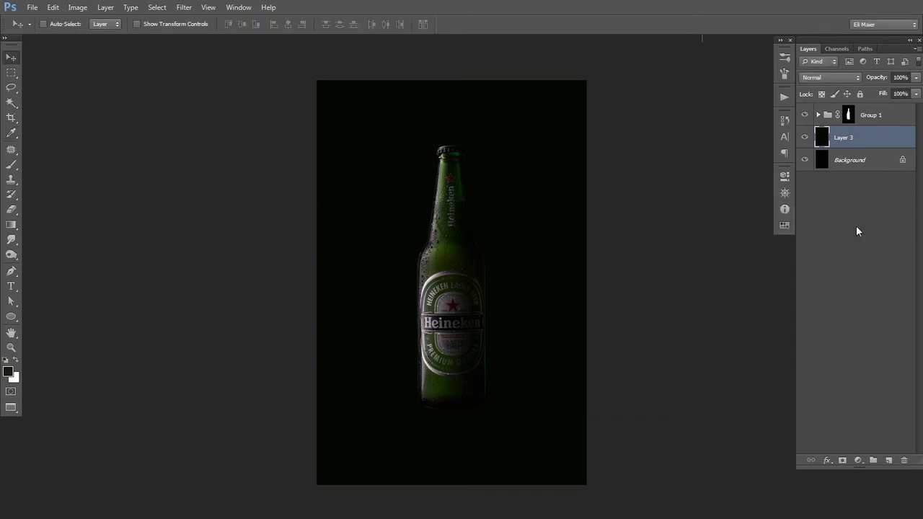
{"action": "key", "text": "alt+BackSpace"}
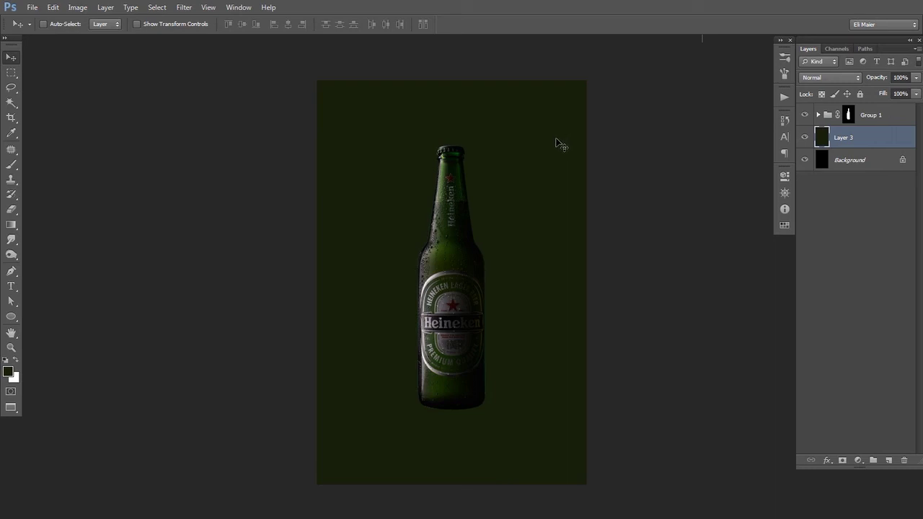
Step: Add a new empty layer above Layer 3 and set the foreground colour to the brighter green #648e2d
{"action": "key", "text": "space"}
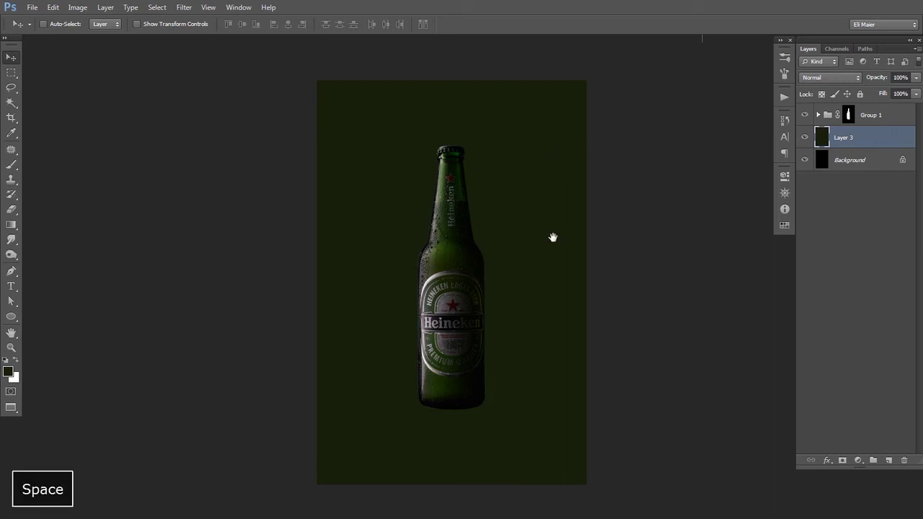
{"action": "left_click_drag", "start_coordinate": [553, 238], "coordinate": [558, 232]}
{"action": "left_click", "coordinate": [889, 461]}
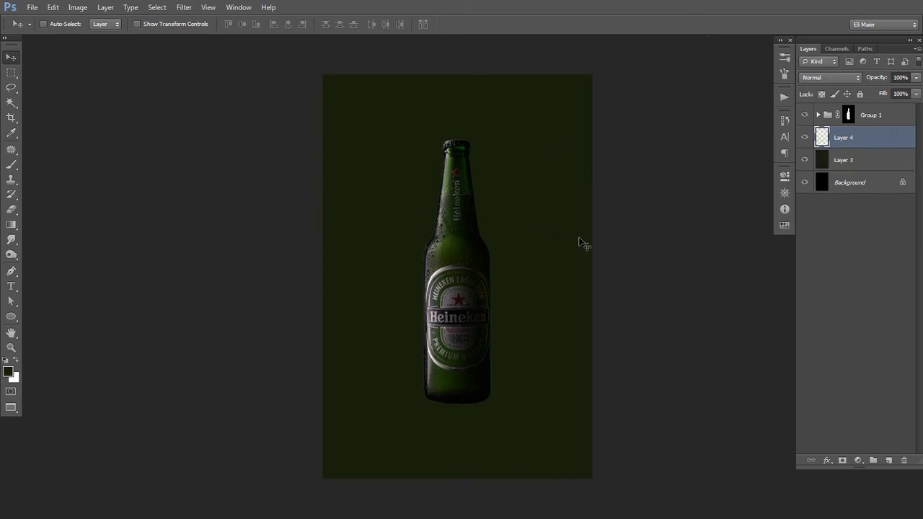
{"action": "left_click", "coordinate": [8, 369]}
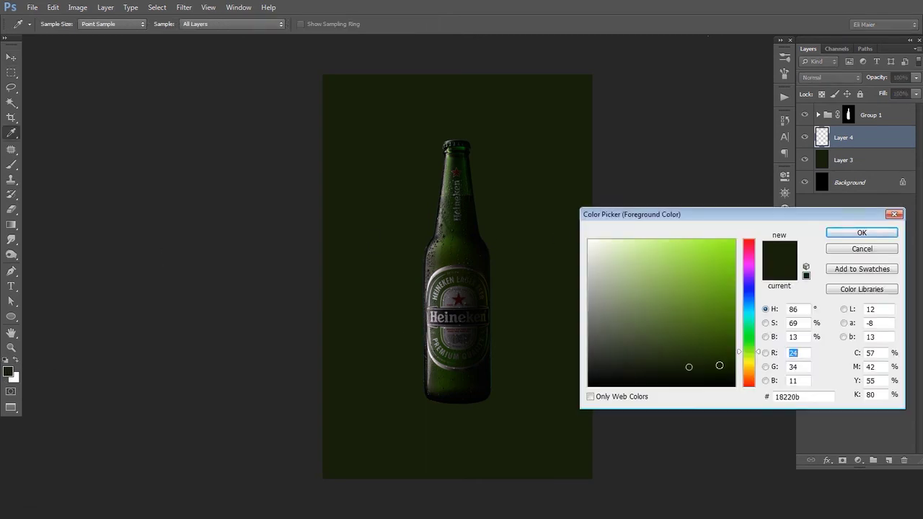
{"action": "mouse_move", "coordinate": [685, 363]}
{"action": "left_mouse_down"}
{"action": "mouse_move", "coordinate": [675, 347]}
{"action": "mouse_move", "coordinate": [693, 339]}
{"action": "left_mouse_up"}
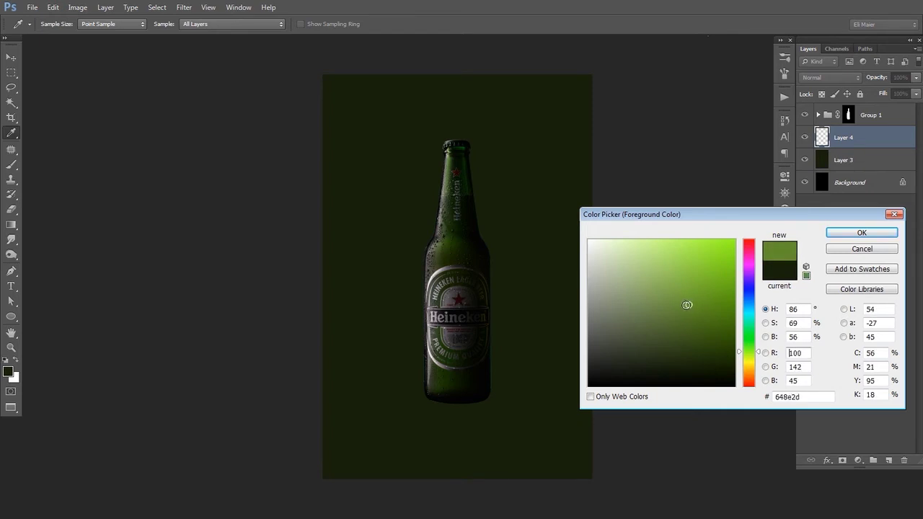
{"action": "left_click", "coordinate": [862, 233]}
{"action": "key", "text": "v"}
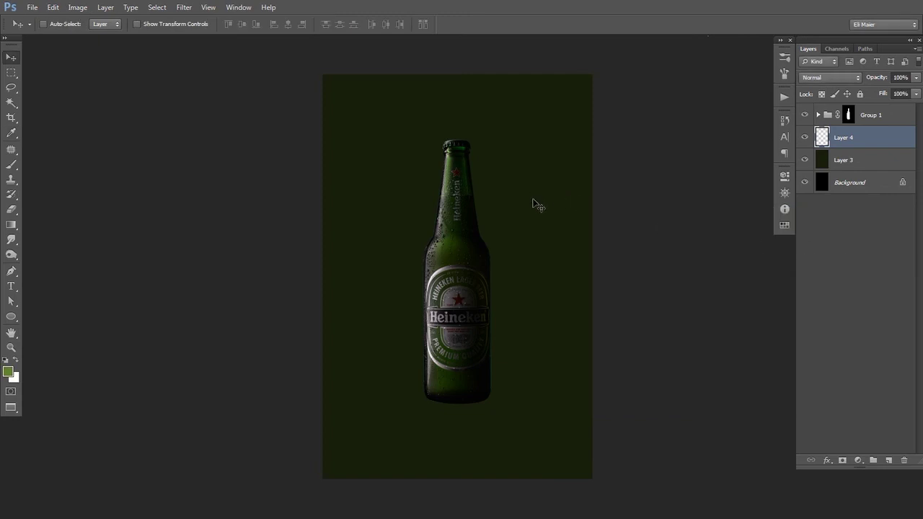
Step: Paint one soft green glow behind the middle of the bottle on Layer 4 with a 2800 px brush
{"action": "key", "text": "b"}
{"action": "key", "text": "bracketright"}
{"action": "key", "text": "bracketright"}
{"action": "key", "text": "bracketright"}
{"action": "key", "text": "bracketright"}
{"action": "key", "text": "bracketright"}
{"action": "key", "text": "bracketright"}
{"action": "key", "text": "bracketright"}
{"action": "key", "text": "bracketright"}
{"action": "key", "text": "bracketright"}
{"action": "key", "text": "bracketright"}
{"action": "key", "text": "bracketright"}
{"action": "key", "text": "bracketright"}
{"action": "key", "text": "bracketright"}
{"action": "key", "text": "bracketright"}
{"action": "key", "text": "bracketright"}
{"action": "key", "text": "bracketright"}
{"action": "key", "text": "bracketright"}
{"action": "key", "text": "bracketright"}
{"action": "key", "text": "bracketright"}
{"action": "key", "text": "bracketright"}
{"action": "key", "text": "bracketleft"}
{"action": "key", "text": "bracketleft"}
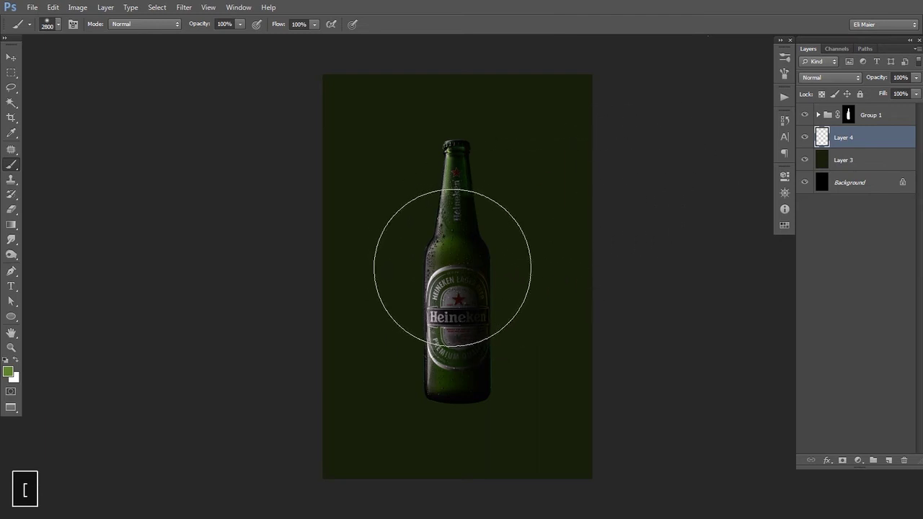
{"action": "left_click", "coordinate": [464, 262]}
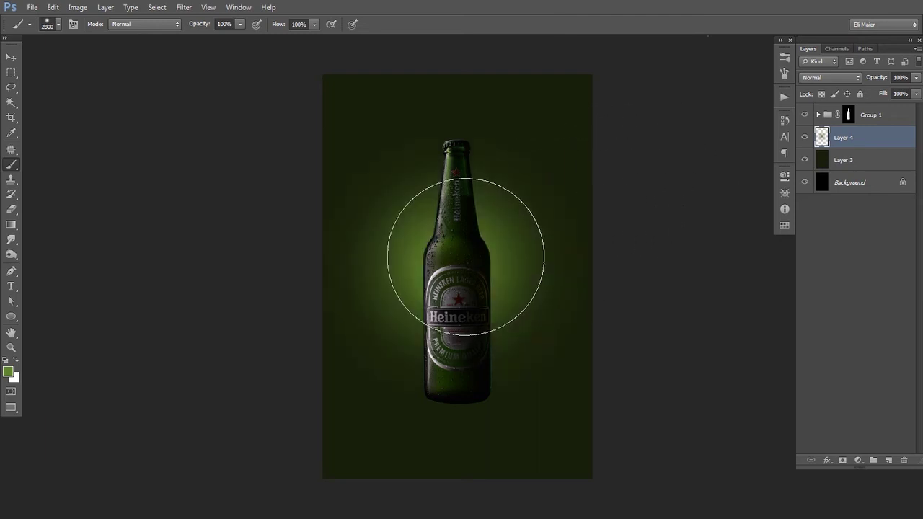
{"action": "key", "text": "space"}
{"action": "mouse_move", "coordinate": [474, 217]}
{"action": "left_mouse_down"}
{"action": "mouse_move", "coordinate": [482, 192]}
{"action": "mouse_move", "coordinate": [464, 248]}
{"action": "left_mouse_up"}
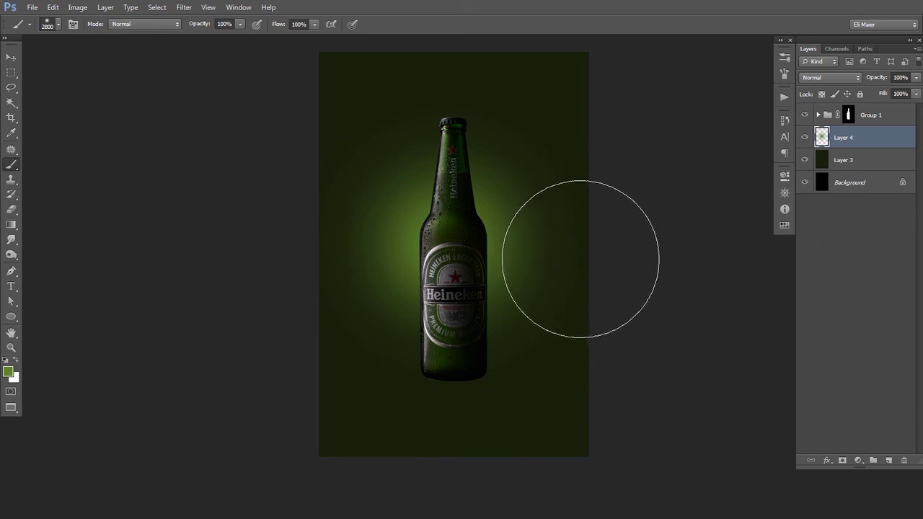
Step: Duplicate the Layer 4 glow straight down behind the bottle's base, hiding Group 1 while placing it and showing it again
{"action": "key", "text": "v"}
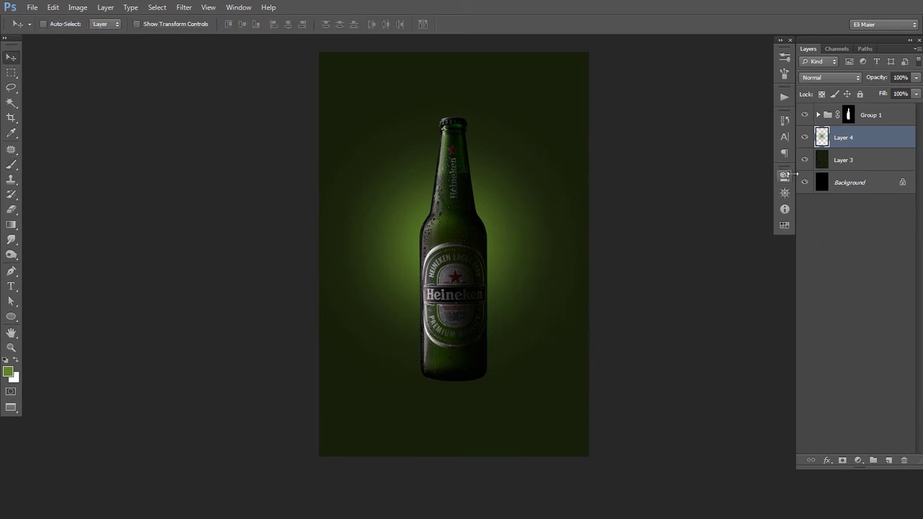
{"action": "left_click", "coordinate": [805, 117]}
{"action": "left_click", "coordinate": [805, 139]}
{"action": "left_click", "coordinate": [804, 138]}
{"action": "left_click_drag", "start_coordinate": [472, 235], "coordinate": [466, 389]}
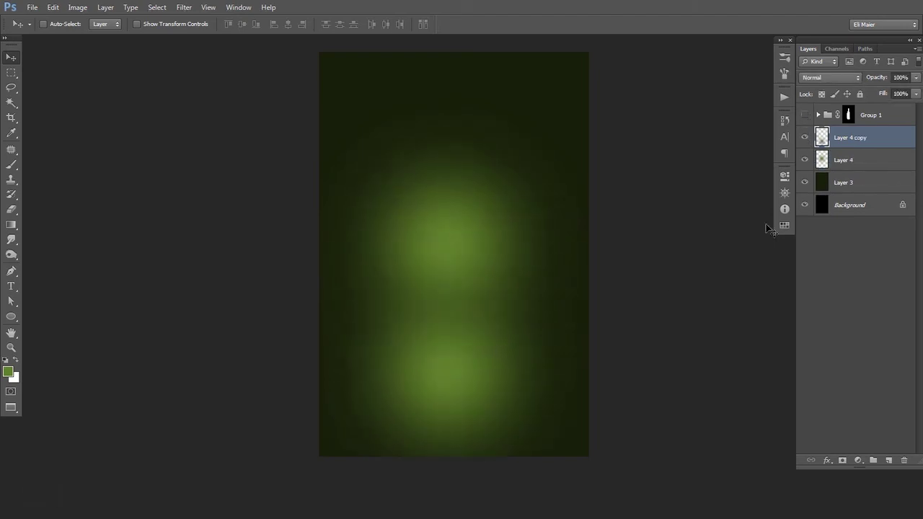
{"action": "left_click", "coordinate": [805, 114]}
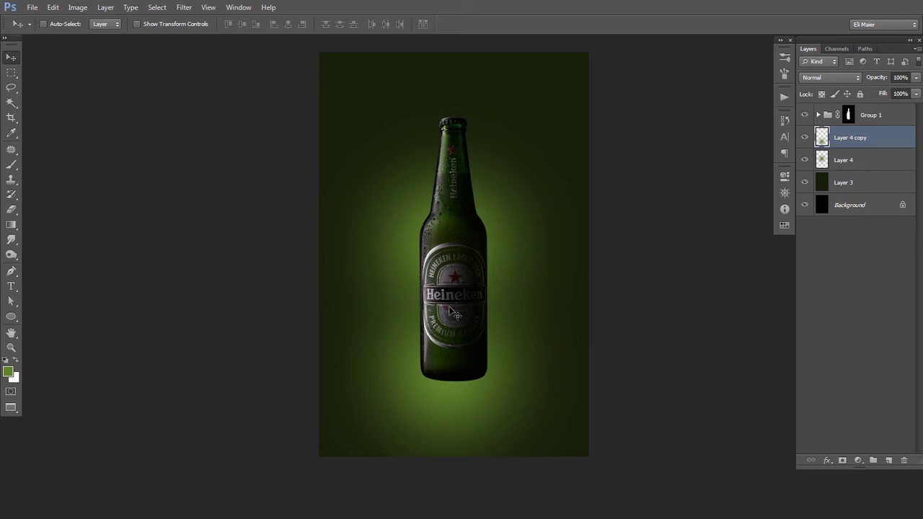
Step: Shrink the lower glow copy proportionally around its centre and warp its upper edge downward to flatten the glow
{"action": "key", "text": "ctrl+t"}
{"action": "left_click_drag", "start_coordinate": [595, 214], "coordinate": [570, 238]}
{"action": "key", "text": "ctrl+z"}
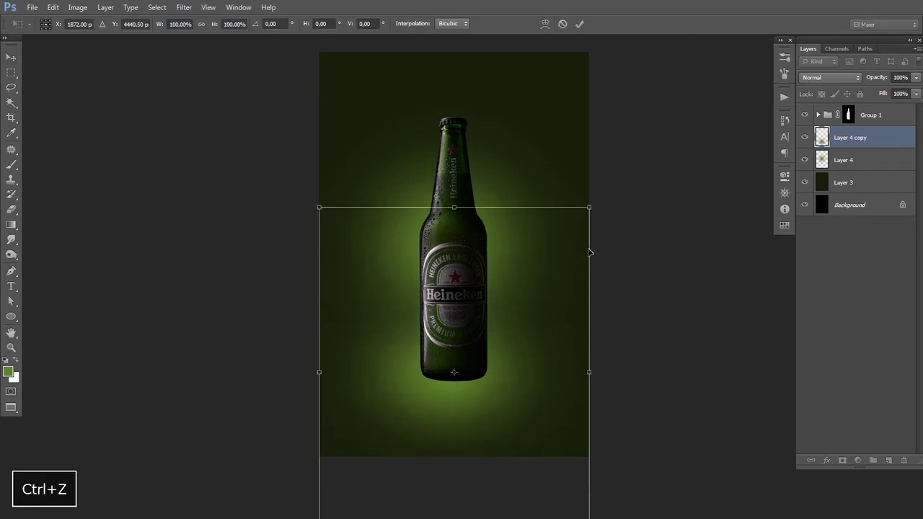
{"action": "left_click_drag", "start_coordinate": [592, 207], "coordinate": [571, 236]}
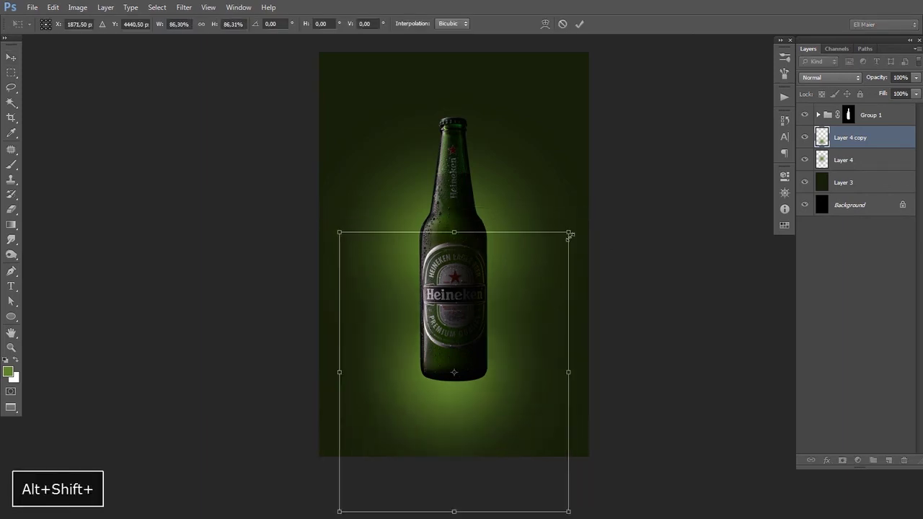
{"action": "left_click", "coordinate": [545, 24]}
{"action": "left_click_drag", "start_coordinate": [457, 252], "coordinate": [452, 318]}
{"action": "left_click_drag", "start_coordinate": [457, 442], "coordinate": [457, 433]}
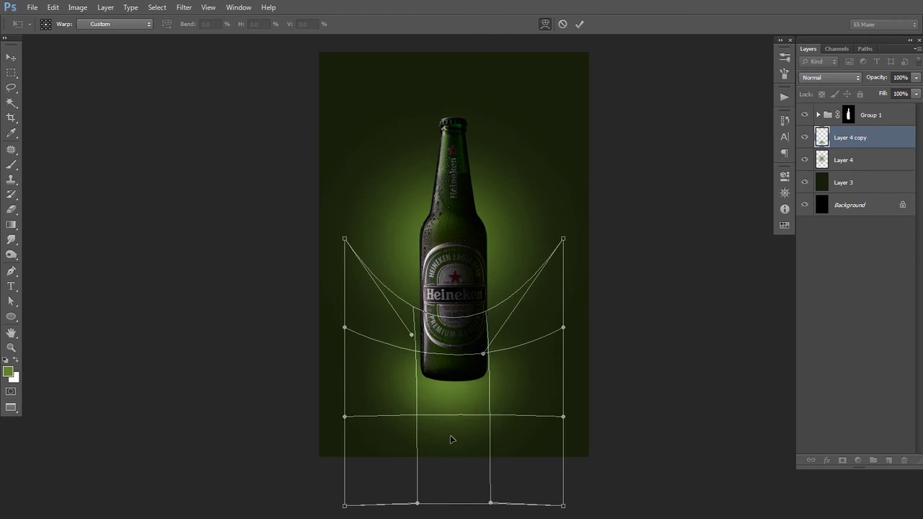
{"action": "key", "text": "Return"}
{"action": "key", "text": "space"}
{"action": "left_click_drag", "start_coordinate": [503, 247], "coordinate": [478, 209]}
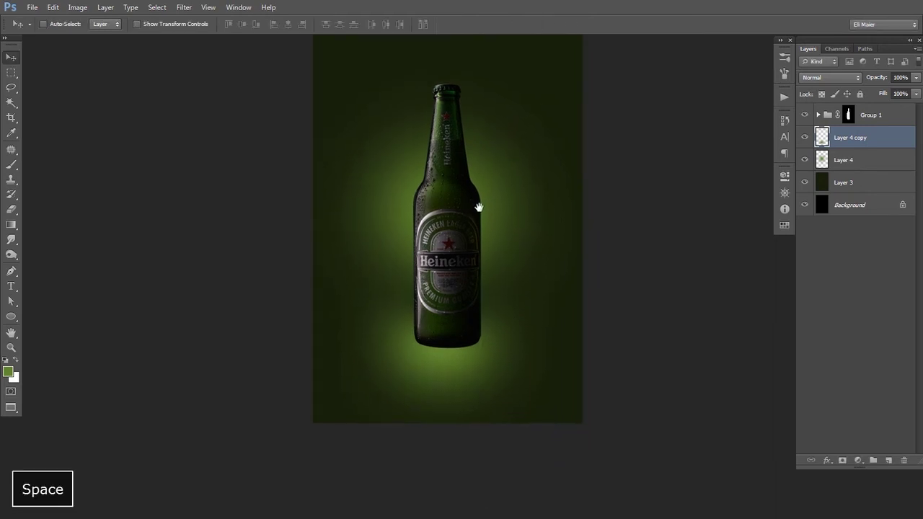
{"action": "key", "text": "e"}
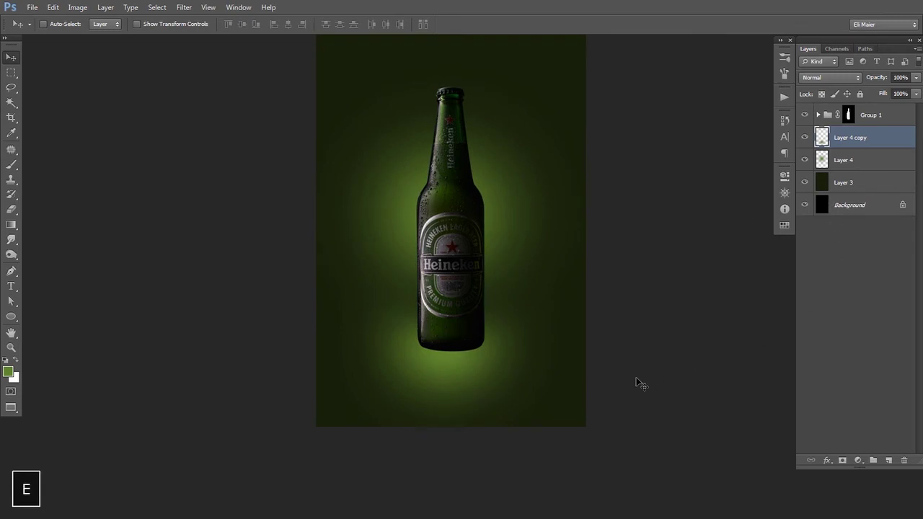
{"action": "key", "text": "shift+bracketleft"}
{"action": "key", "text": "bracketright"}
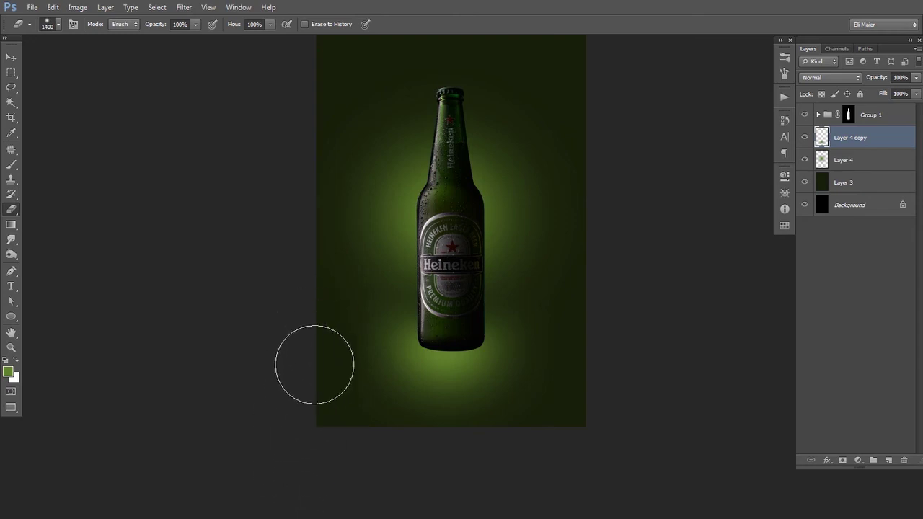
{"action": "key", "text": "v"}
{"action": "key", "text": "space"}
{"action": "left_click_drag", "start_coordinate": [498, 313], "coordinate": [491, 343]}
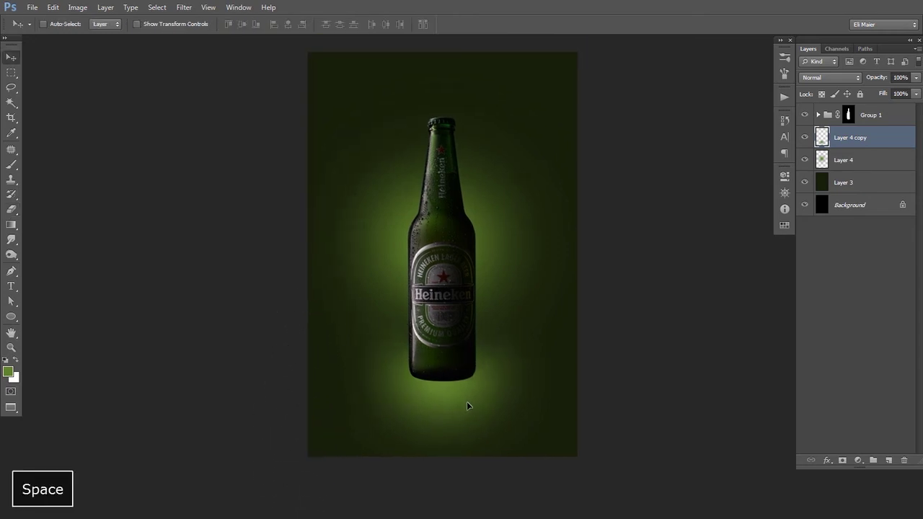
{"action": "key", "text": "ctrl+z"}
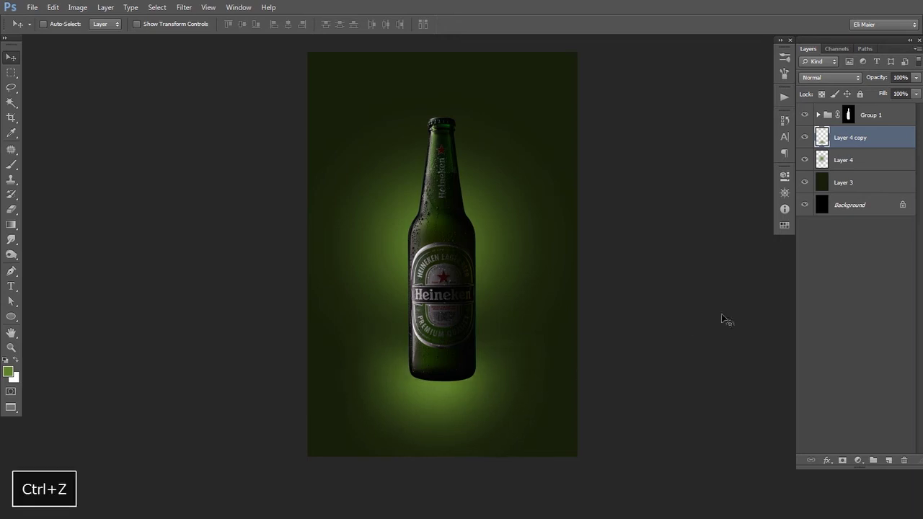
{"action": "left_click", "coordinate": [850, 207], "text": "ctrl"}
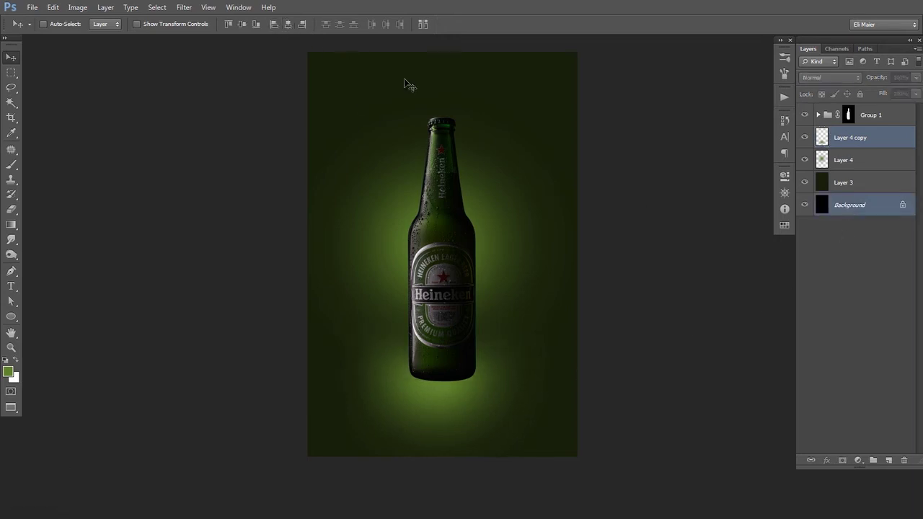
{"action": "left_click", "coordinate": [860, 284]}
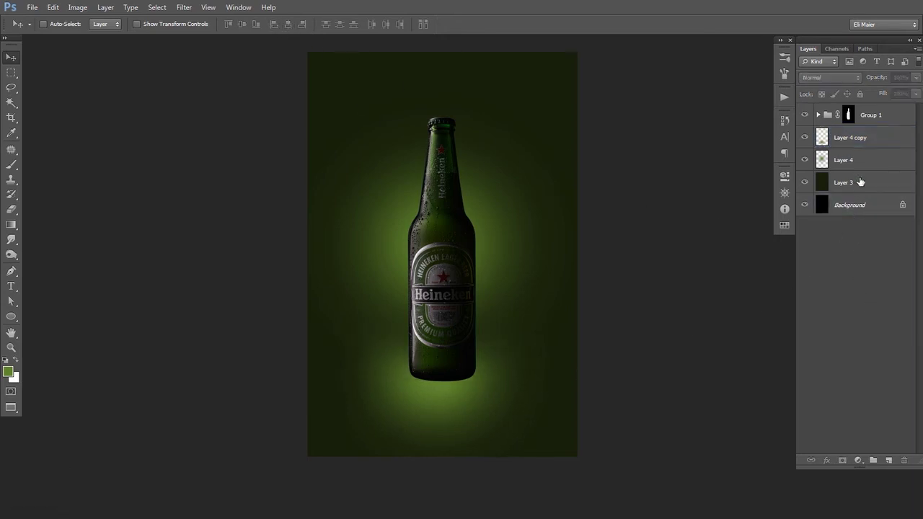
{"action": "left_click", "coordinate": [860, 144]}
{"action": "left_click", "coordinate": [505, 191], "text": "ctrl+alt"}
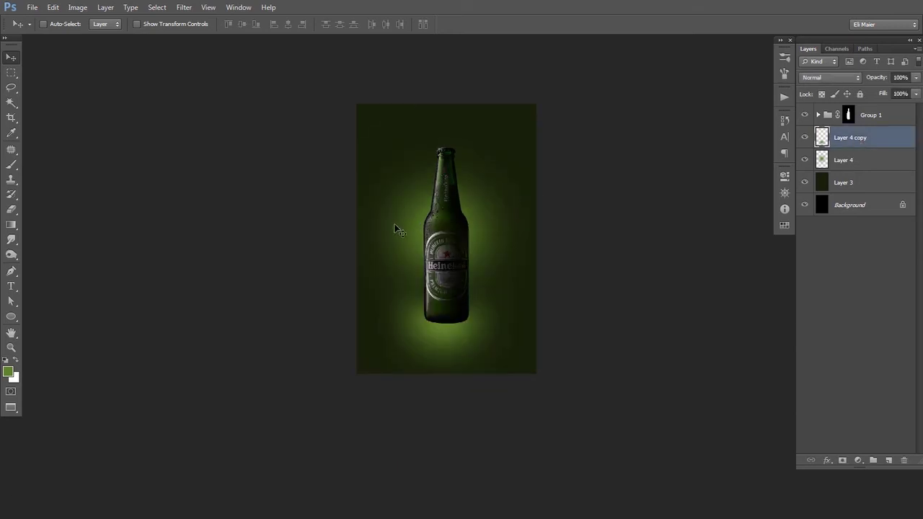
{"action": "key", "text": "ctrl+plus"}
Step: Duplicate Group 1, merge the copy into a single layer and apply its layer mask
{"action": "left_click_drag", "start_coordinate": [881, 121], "coordinate": [887, 459]}
{"action": "key", "text": "ctrl+e"}
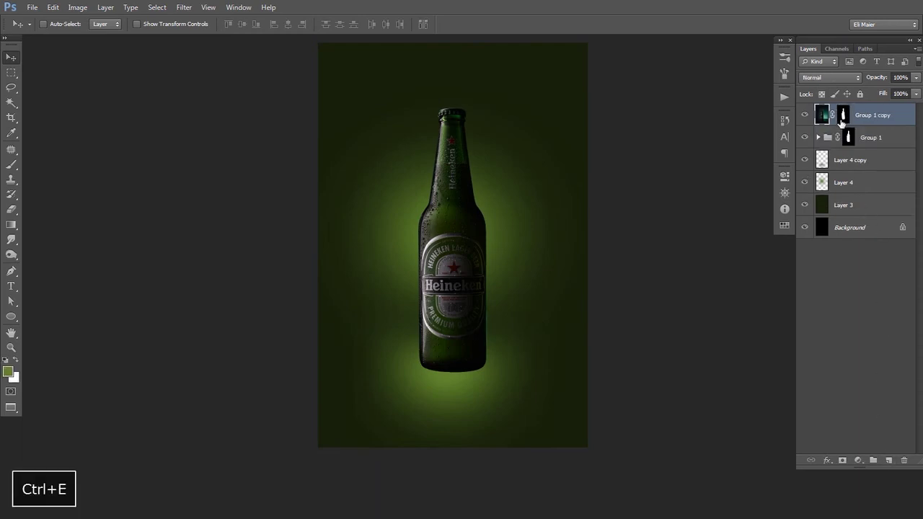
{"action": "right_click", "coordinate": [841, 123]}
{"action": "left_click", "coordinate": [834, 159]}
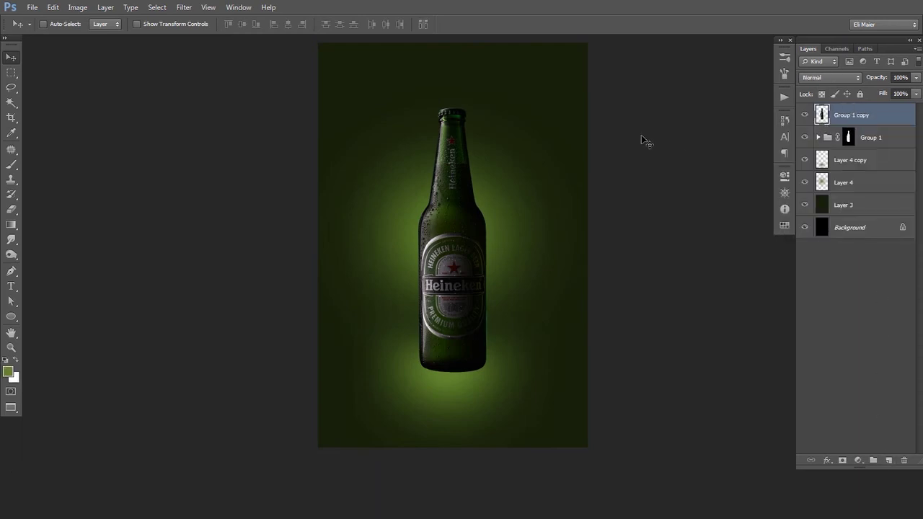
Step: Flip the merged bottle copy vertically and move it straight down beneath the bottle as a reflection
{"action": "key", "text": "ctrl+t"}
{"action": "right_click", "coordinate": [462, 188]}
{"action": "left_click", "coordinate": [488, 373]}
{"action": "left_click_drag", "start_coordinate": [454, 174], "coordinate": [454, 429]}
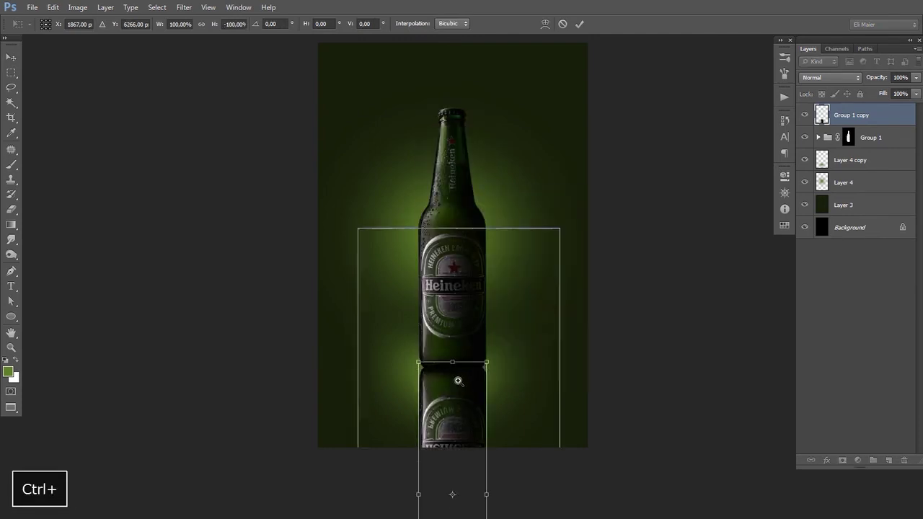
Step: Warp the reflection's upper edge into a downward curve to follow the rounded base of the bottle
{"action": "left_click", "coordinate": [457, 381], "text": "ctrl"}
{"action": "left_click", "coordinate": [458, 380], "text": "ctrl"}
{"action": "left_click", "coordinate": [546, 23]}
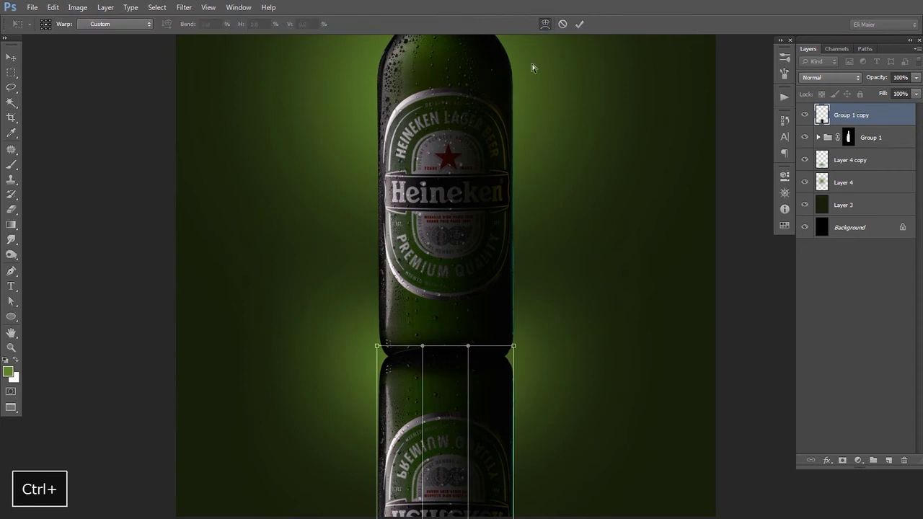
{"action": "left_click_drag", "start_coordinate": [440, 356], "coordinate": [445, 374]}
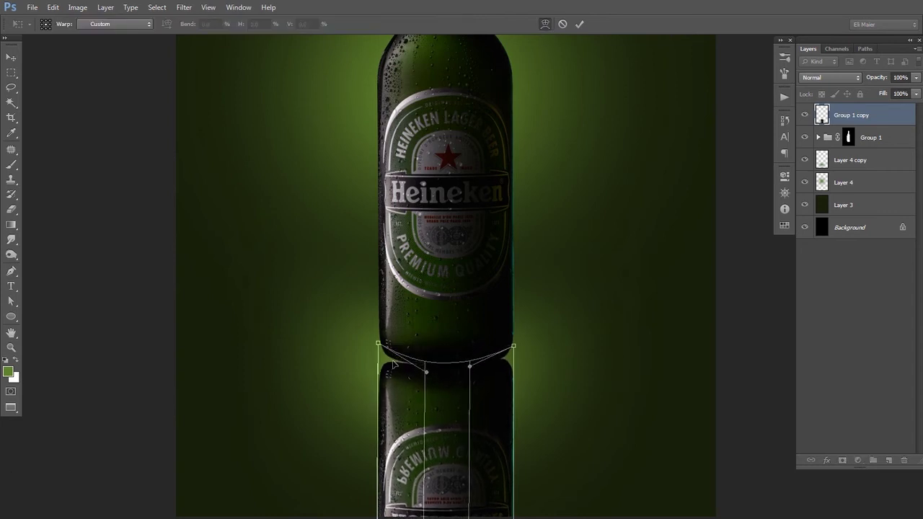
{"action": "key", "text": "Return"}
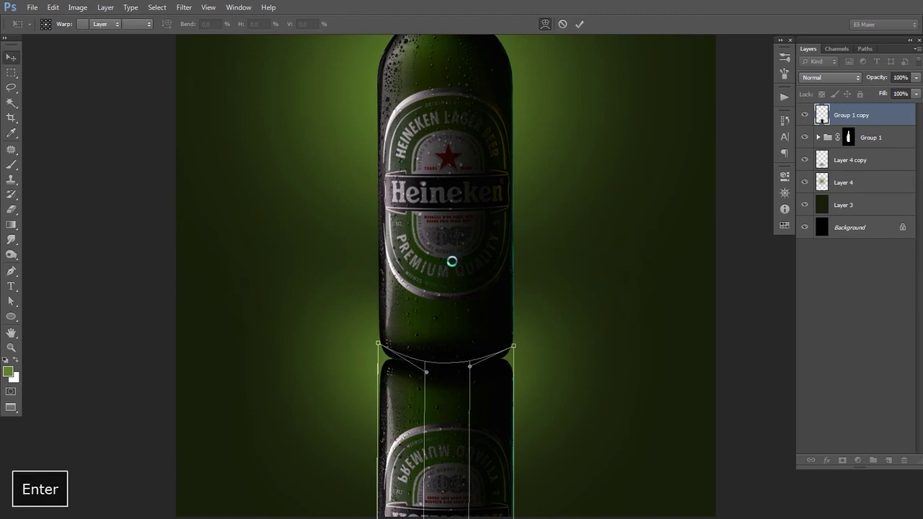
Step: Place the reflection layer below Group 1 and set its opacity to 90%
{"action": "key", "text": "ctrl+bracketleft"}
{"action": "left_click", "coordinate": [464, 251], "text": "ctrl+alt"}
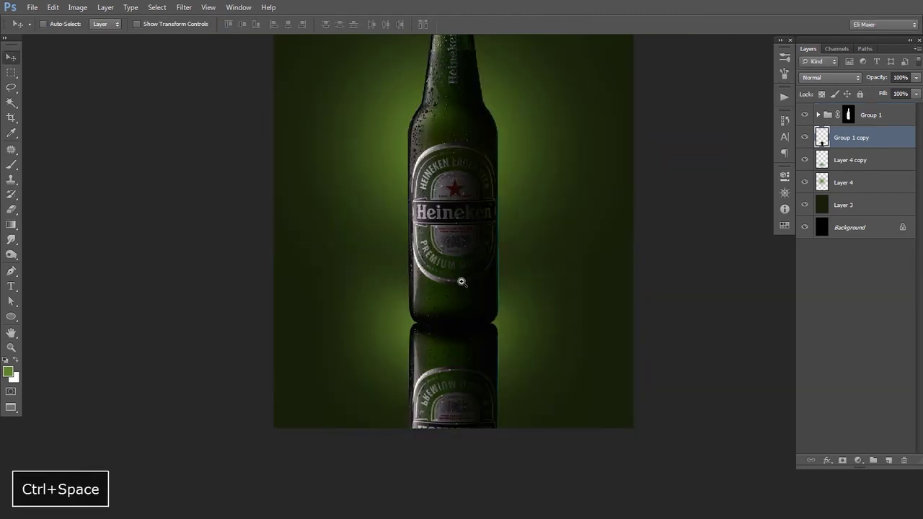
{"action": "key", "text": "5"}
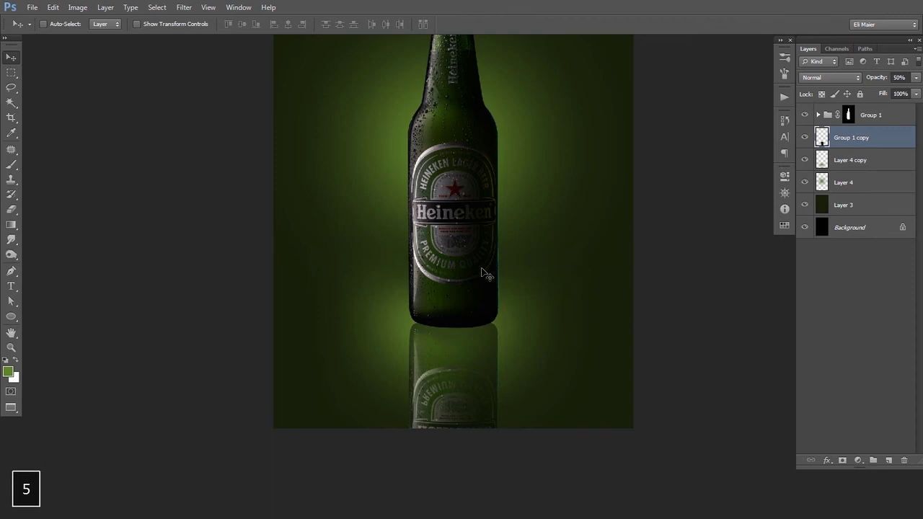
{"action": "key", "text": "8"}
{"action": "key", "text": "9"}
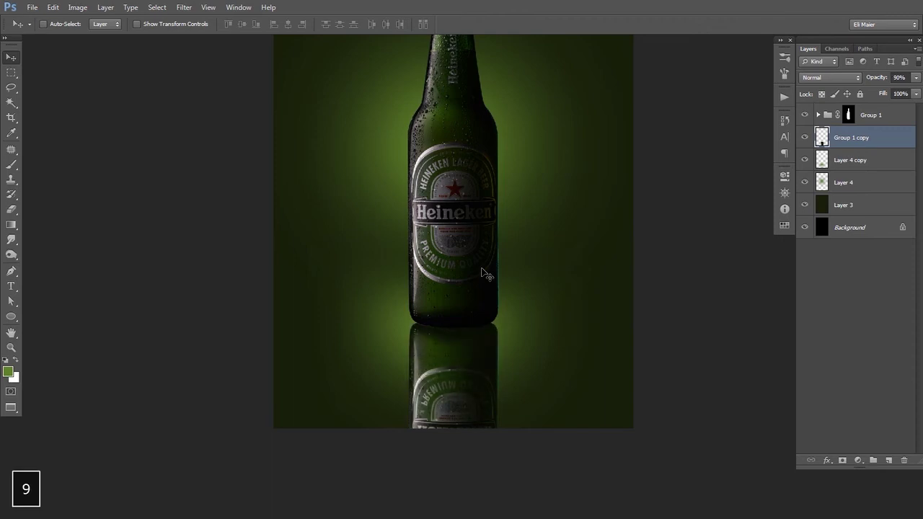
{"action": "scroll", "coordinate": [447, 248], "scroll_direction": "down", "scroll_amount": 2}
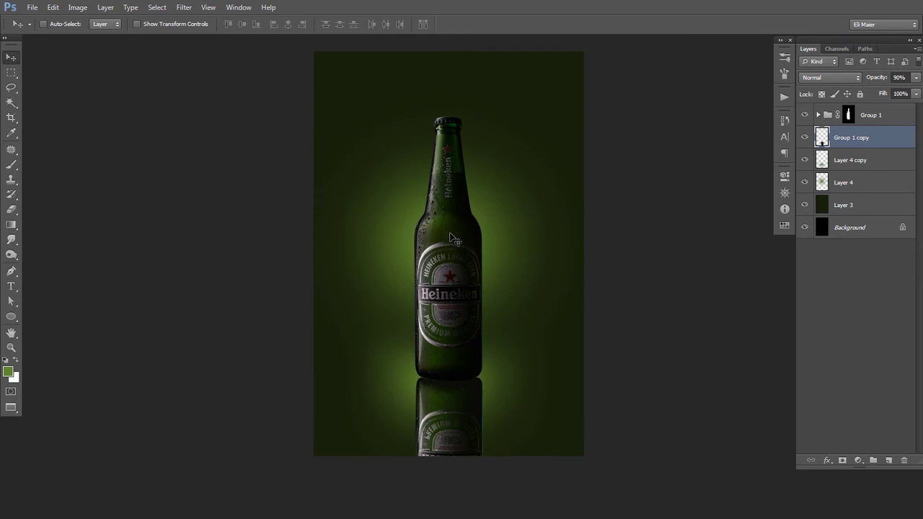
Step: Stretch the main Layer 4 glow vertically to about 143% height, extending it above the bottle's neck
{"action": "key", "text": "space"}
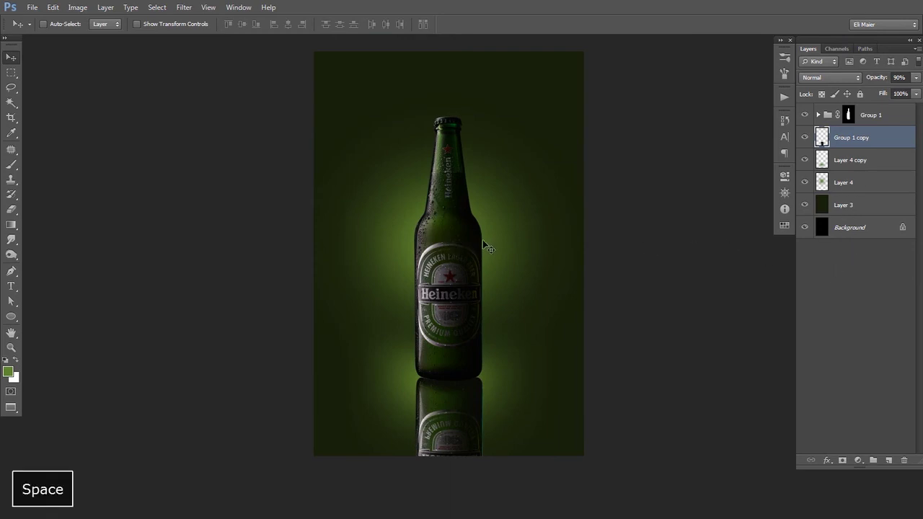
{"action": "left_click", "coordinate": [830, 185]}
{"action": "left_click", "coordinate": [805, 183]}
{"action": "left_click", "coordinate": [805, 183]}
{"action": "key", "text": "ctrl+t"}
{"action": "left_click", "coordinate": [481, 210], "text": "ctrl+alt"}
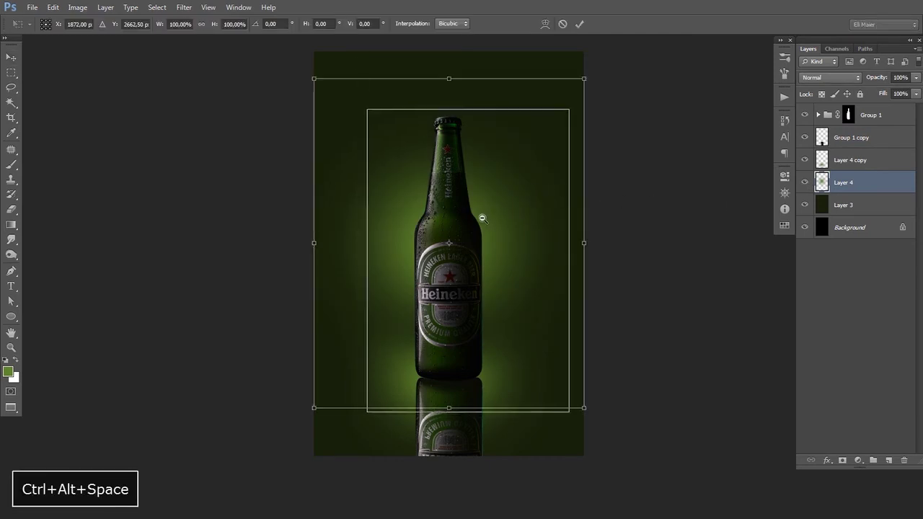
{"action": "left_click_drag", "start_coordinate": [451, 174], "coordinate": [457, 106]}
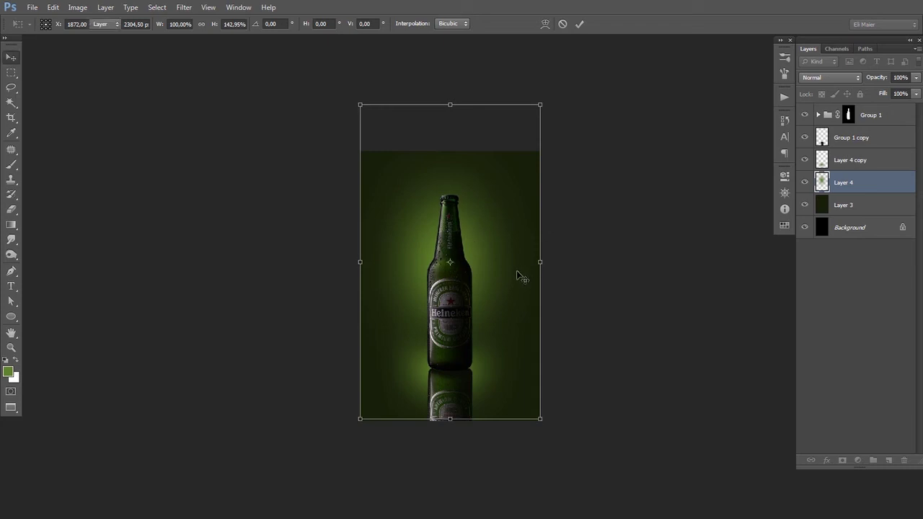
Step: Add a new empty layer above Layer 4 copy and reset the foreground colour to black
{"action": "left_click", "coordinate": [888, 462]}
{"action": "left_click_drag", "start_coordinate": [826, 183], "coordinate": [840, 165]}
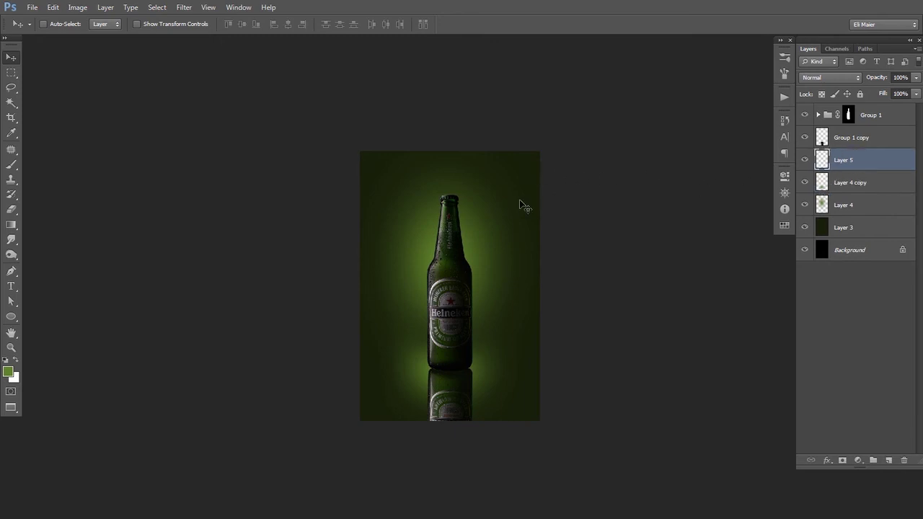
{"action": "key", "text": "f"}
{"action": "key", "text": "f"}
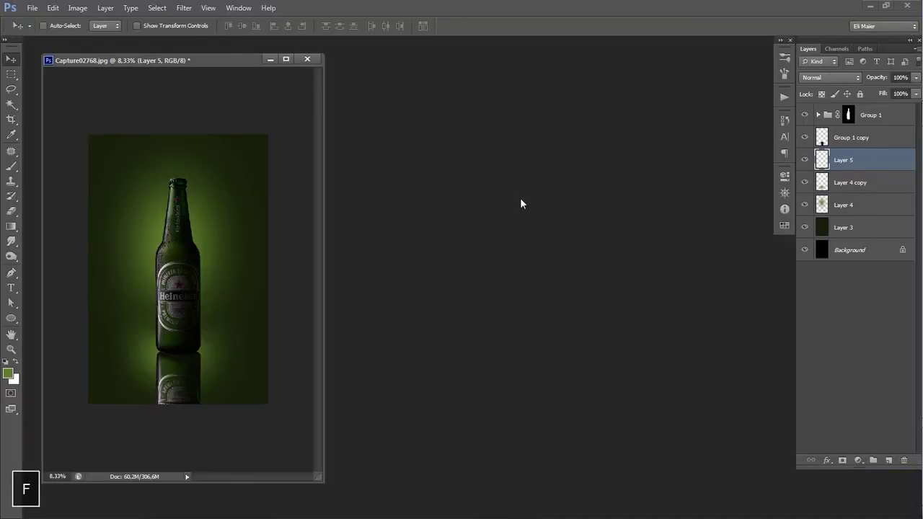
{"action": "key", "text": "f"}
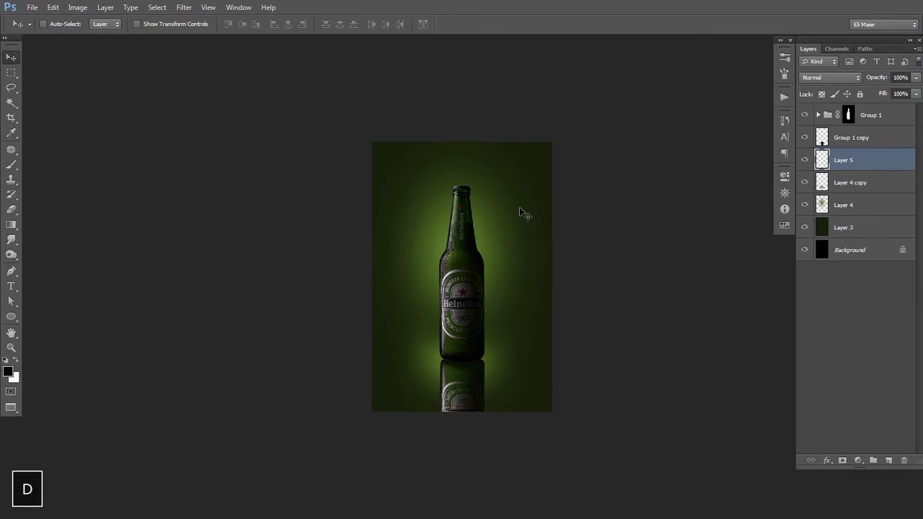
Step: Paint a black vignette around the image edges on Layer 5 with a soft brush at size 3900
{"action": "key", "text": "b"}
{"action": "key", "text": "shift+bracketleft"}
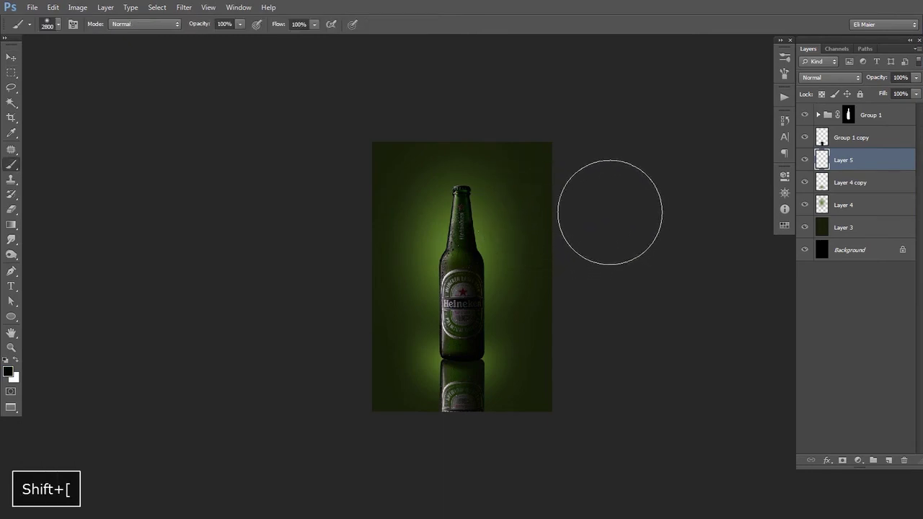
{"action": "key", "text": "bracketright"}
{"action": "key", "text": "bracketright"}
{"action": "key", "text": "bracketright"}
{"action": "key", "text": "bracketright"}
{"action": "key", "text": "bracketright"}
{"action": "key", "text": "bracketright"}
{"action": "key", "text": "bracketright"}
{"action": "key", "text": "bracketright"}
{"action": "key", "text": "bracketright"}
{"action": "key", "text": "bracketright"}
{"action": "key", "text": "bracketright"}
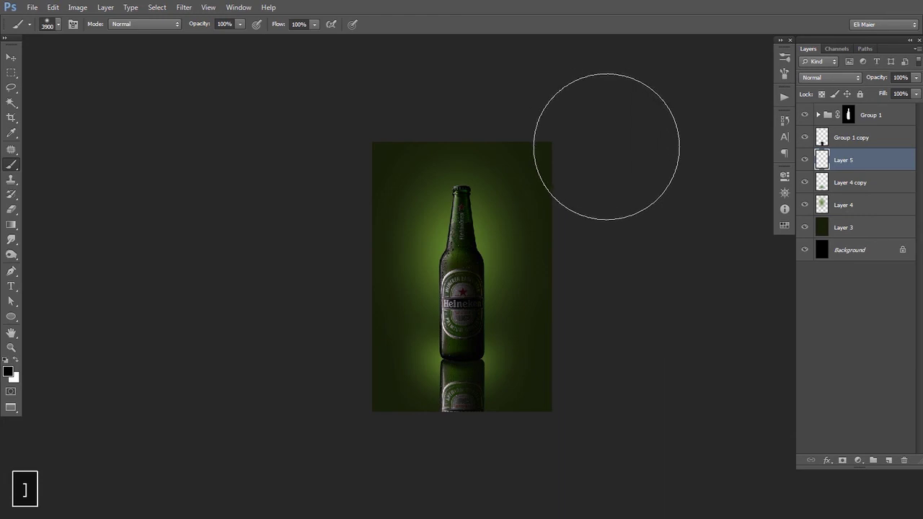
{"action": "key", "text": "space"}
{"action": "left_click", "coordinate": [538, 251], "text": "ctrl+alt"}
{"action": "left_click", "coordinate": [538, 250], "text": "ctrl+alt"}
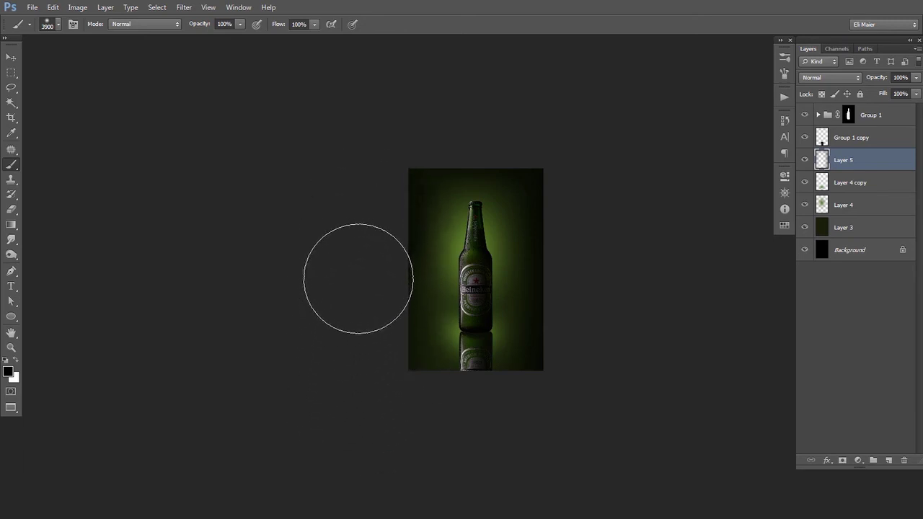
Step: Set the blending mode of the Layer 5 vignette to Multiply
{"action": "key", "text": "space"}
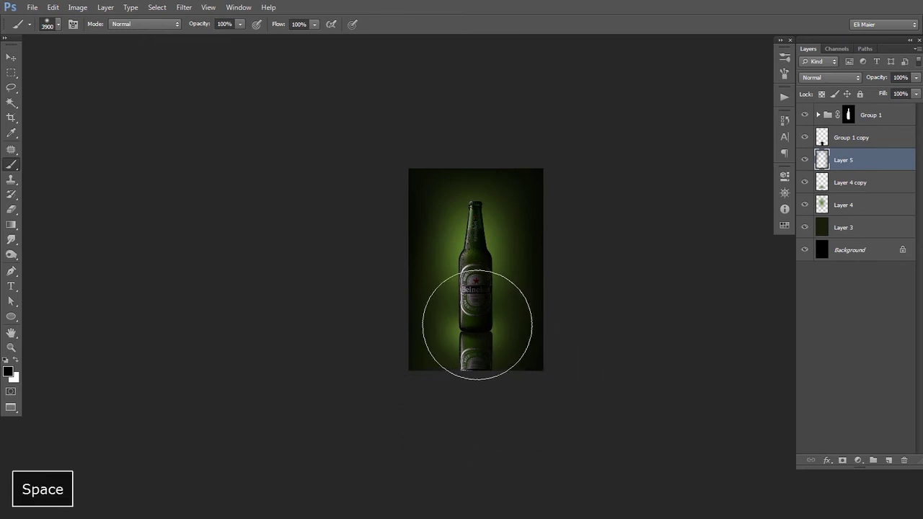
{"action": "key", "text": "ctrl+space"}
{"action": "left_click", "coordinate": [481, 321]}
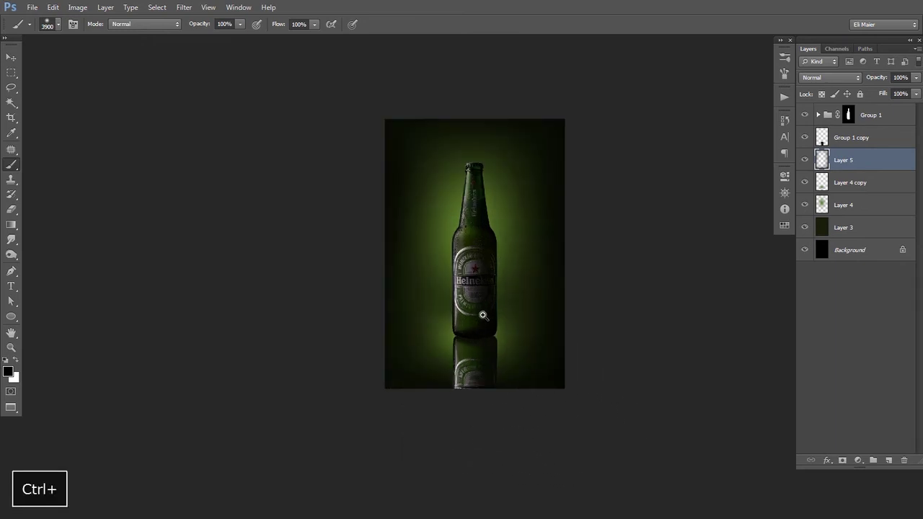
{"action": "left_click", "coordinate": [505, 283]}
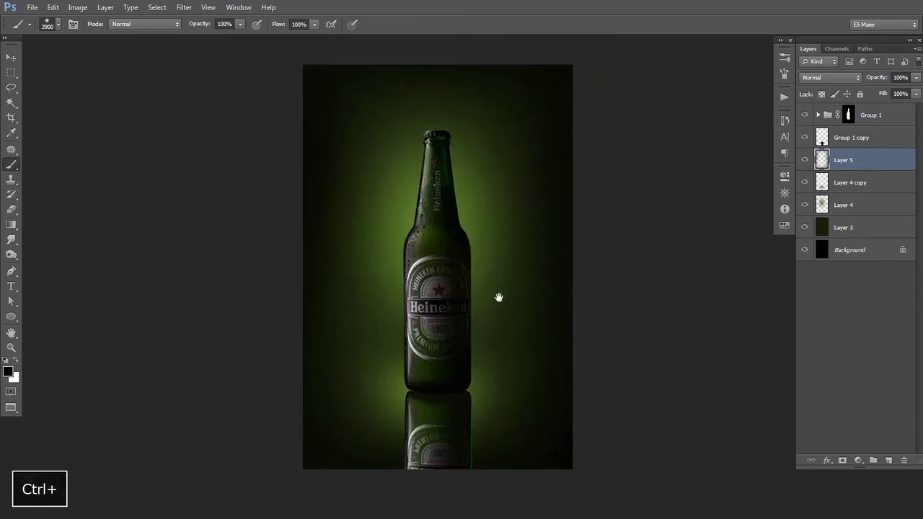
{"action": "left_click", "coordinate": [826, 78]}
{"action": "left_click", "coordinate": [816, 127]}
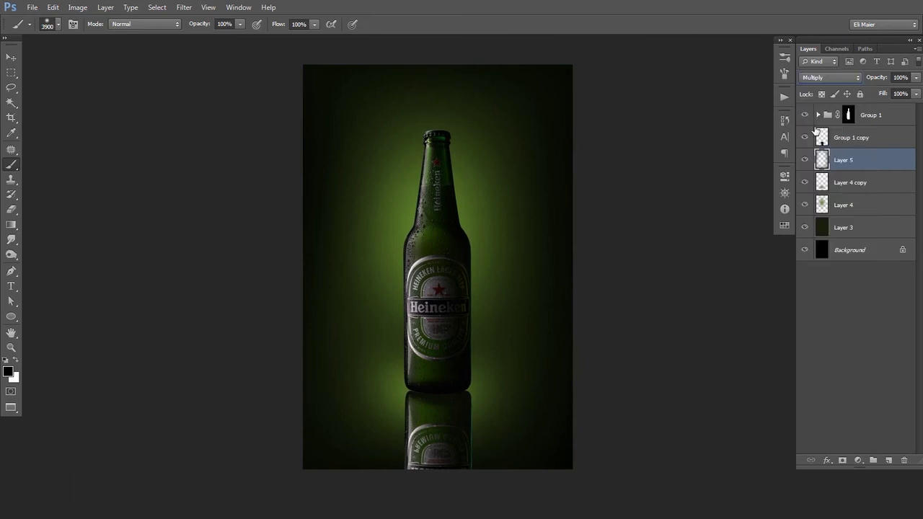
Step: Darken the outer edges further on Layer 5, reducing the soft black brush to size 2900 for the area below the reflection
{"action": "key", "text": "space"}
{"action": "left_click", "coordinate": [541, 217], "text": "ctrl+alt"}
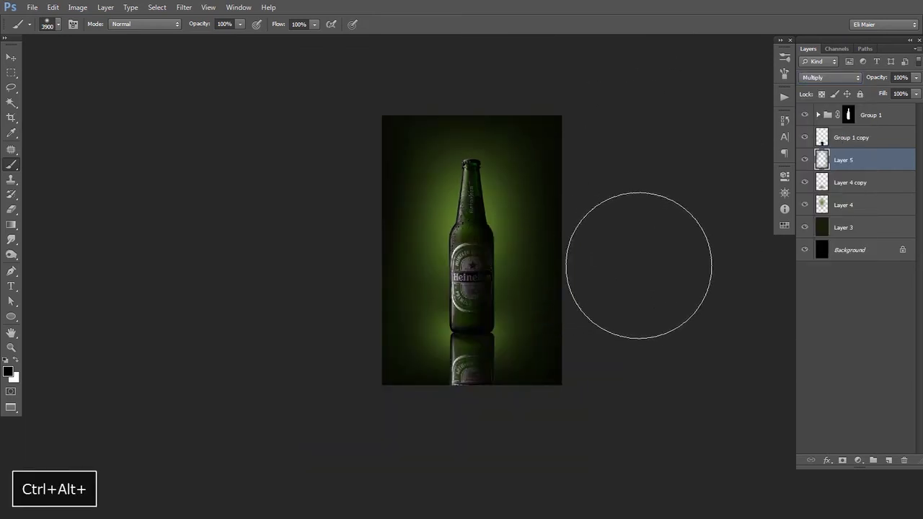
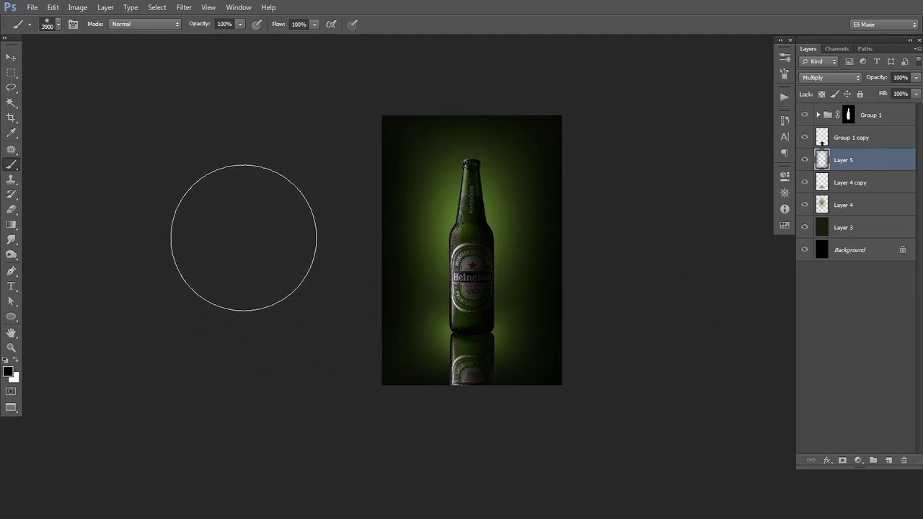
{"action": "key", "text": "bracketleft"}
{"action": "key", "text": "bracketleft"}
{"action": "key", "text": "bracketleft"}
{"action": "key", "text": "bracketright"}
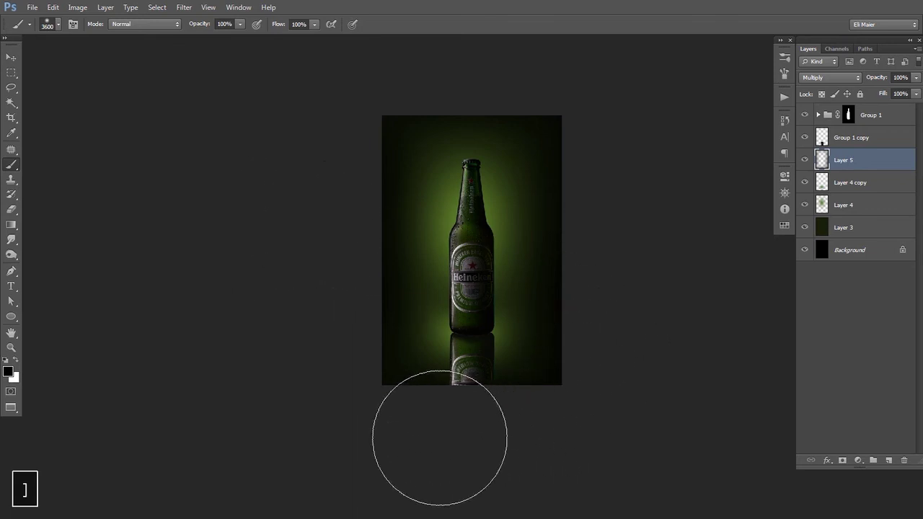
{"action": "key", "text": "bracketleft"}
{"action": "key", "text": "bracketleft"}
{"action": "key", "text": "bracketleft"}
{"action": "key", "text": "bracketleft"}
{"action": "key", "text": "bracketleft"}
{"action": "key", "text": "bracketleft"}
{"action": "key", "text": "bracketleft"}
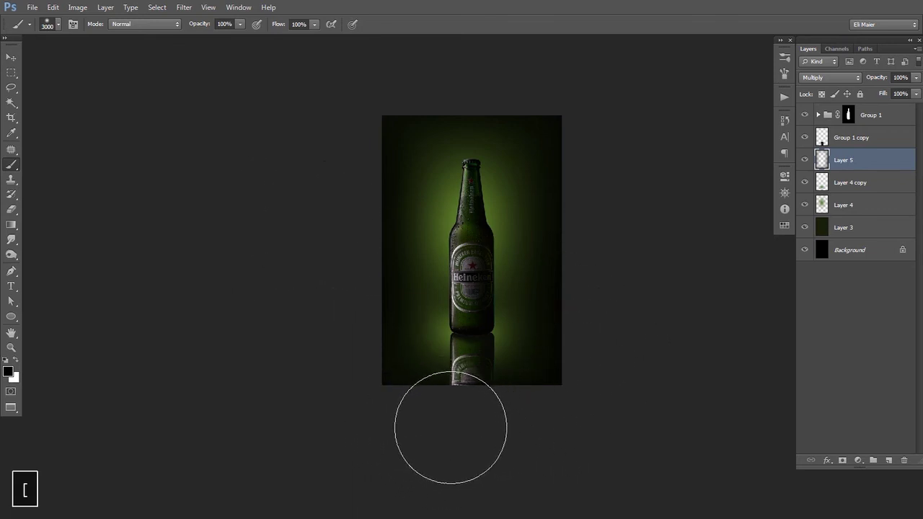
{"action": "key", "text": "bracketleft"}
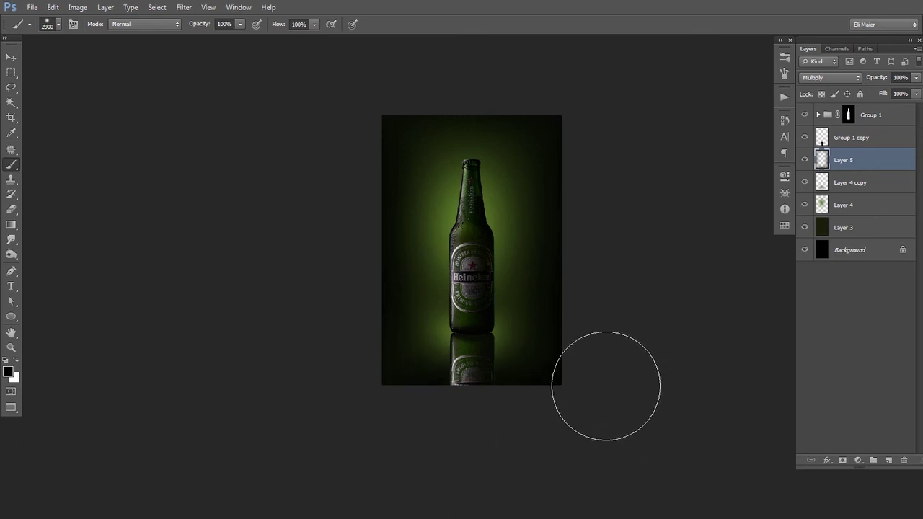
Step: Reorder the layers so the Group 1 copy reflection lies directly beneath the Layer 5 vignette
{"action": "key", "text": "ctrl+space"}
{"action": "left_click_drag", "start_coordinate": [606, 387], "coordinate": [509, 362]}
{"action": "left_click_drag", "start_coordinate": [838, 182], "coordinate": [836, 178]}
{"action": "key", "text": "space"}
{"action": "left_click_drag", "start_coordinate": [461, 276], "coordinate": [461, 295]}
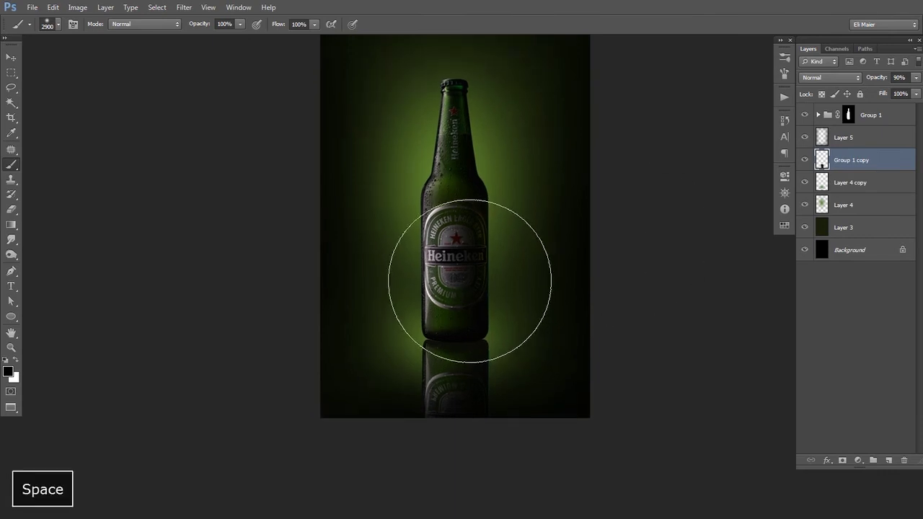
Step: Add a new layer above Group 1 copy and paint a soft black horizontal band across the background behind the bottle's label at brush size 1000
{"action": "key", "text": "v"}
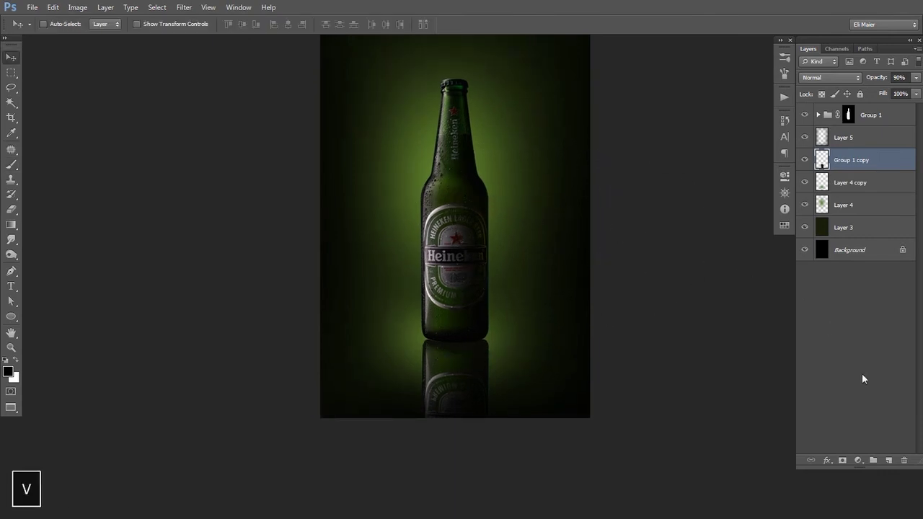
{"action": "left_click", "coordinate": [888, 461]}
{"action": "left_click_drag", "start_coordinate": [489, 291], "coordinate": [484, 316]}
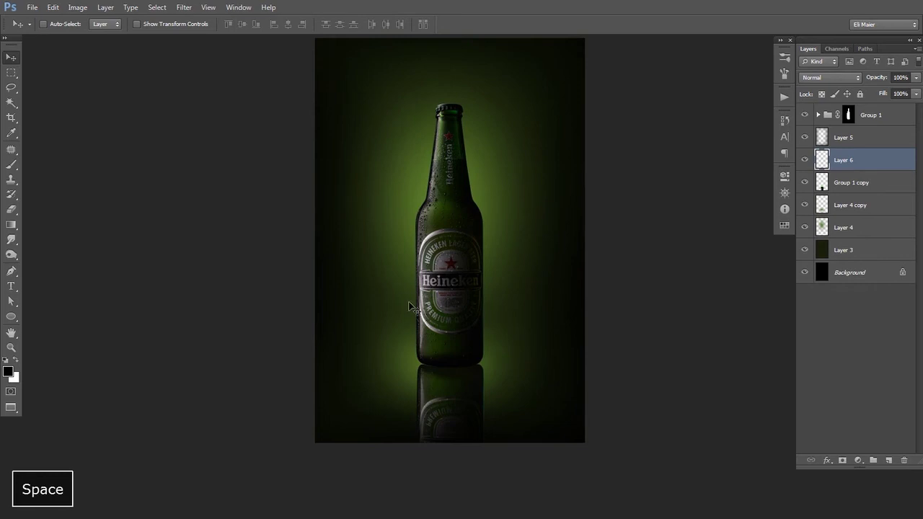
{"action": "key", "text": "b"}
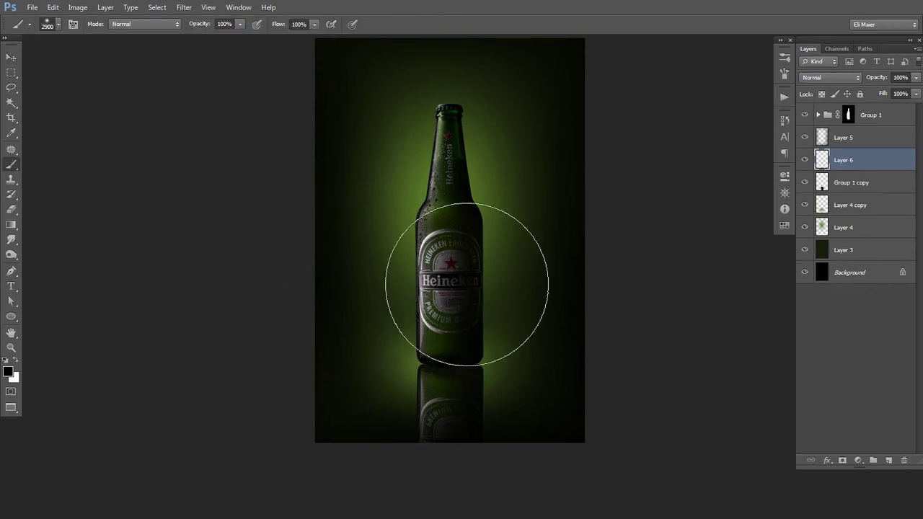
{"action": "key", "text": "bracketleft"}
{"action": "key", "text": "bracketleft"}
{"action": "key", "text": "bracketleft"}
{"action": "key", "text": "bracketleft"}
{"action": "key", "text": "bracketleft"}
{"action": "key", "text": "bracketleft"}
{"action": "key", "text": "bracketleft"}
{"action": "key", "text": "bracketleft"}
{"action": "key", "text": "bracketleft"}
{"action": "key", "text": "bracketleft"}
{"action": "key", "text": "bracketleft"}
{"action": "key", "text": "bracketleft"}
{"action": "key", "text": "bracketleft"}
{"action": "key", "text": "bracketleft"}
{"action": "key", "text": "bracketleft"}
{"action": "key", "text": "bracketleft"}
{"action": "key", "text": "bracketleft"}
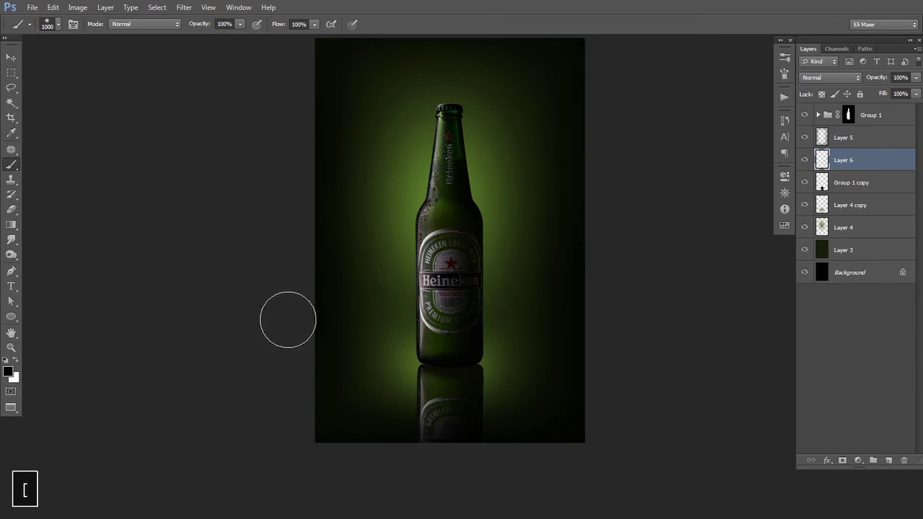
{"action": "left_click_drag", "start_coordinate": [313, 317], "coordinate": [682, 320]}
Step: Warp the upper edge of the black band into a deep downward curve by raising its outer corners and lowering its middle
{"action": "key", "text": "v"}
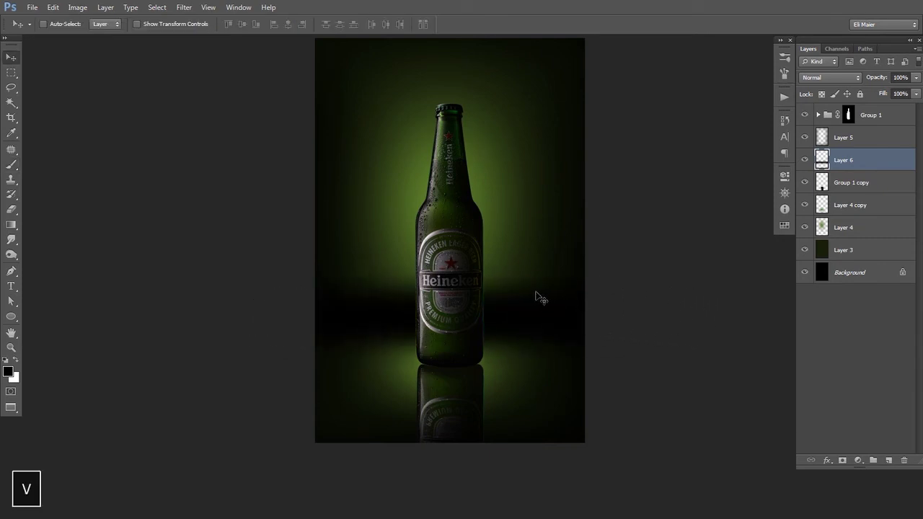
{"action": "key", "text": "ctrl+t"}
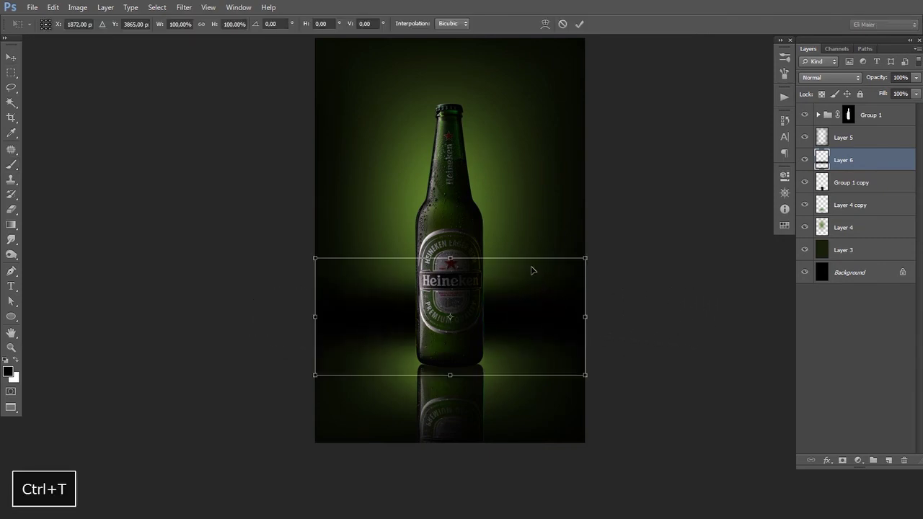
{"action": "left_click", "coordinate": [545, 24]}
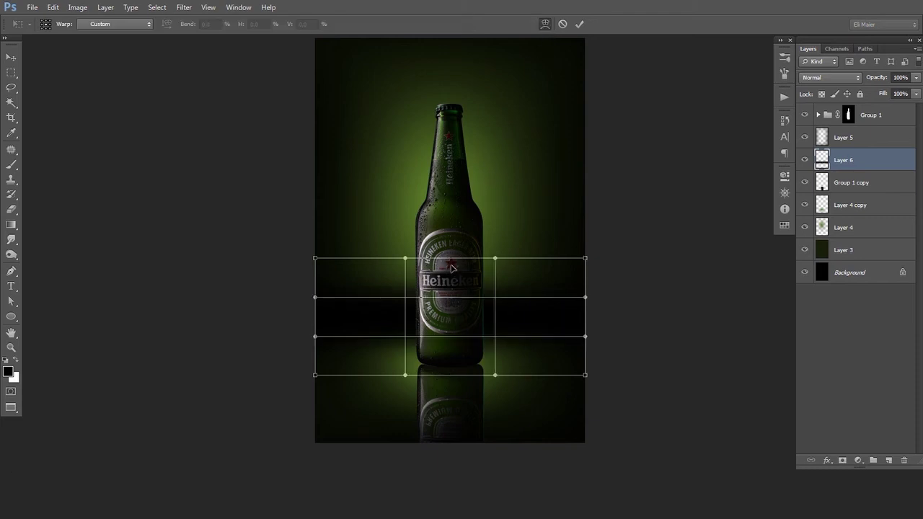
{"action": "left_click_drag", "start_coordinate": [452, 268], "coordinate": [451, 284]}
{"action": "left_click_drag", "start_coordinate": [315, 257], "coordinate": [315, 158]}
{"action": "left_click_drag", "start_coordinate": [586, 259], "coordinate": [585, 145]}
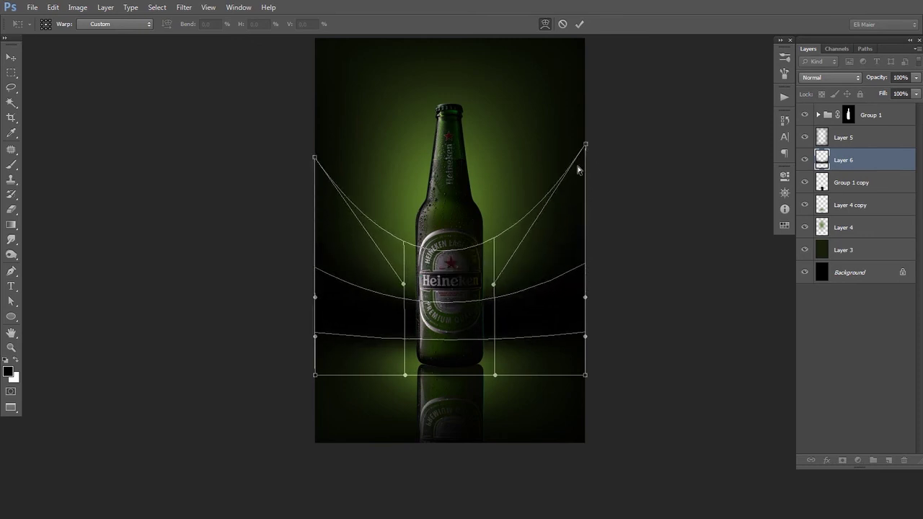
{"action": "left_click_drag", "start_coordinate": [496, 287], "coordinate": [489, 307]}
{"action": "left_click_drag", "start_coordinate": [406, 286], "coordinate": [406, 307]}
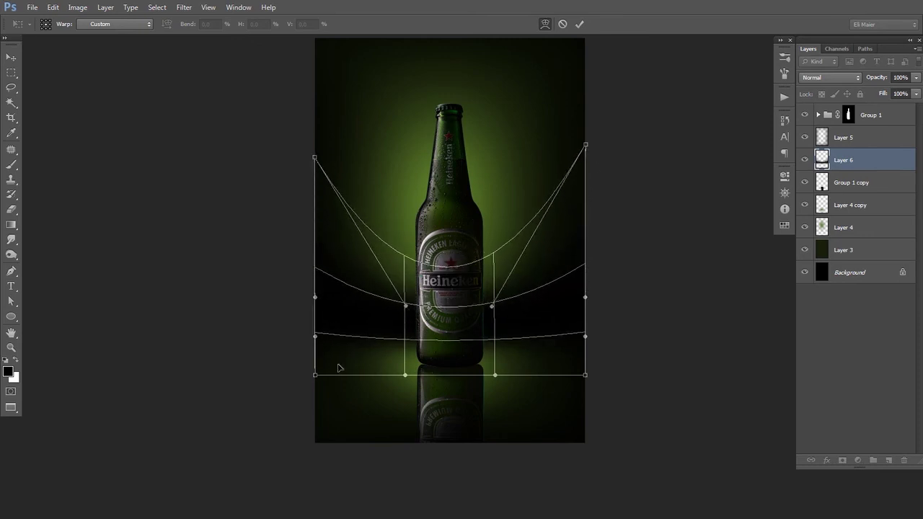
Step: Warp the band's lower edge into an upward arch by pulling its outer corners below the canvas and raising its middle
{"action": "left_click_drag", "start_coordinate": [314, 376], "coordinate": [313, 426]}
{"action": "left_click_drag", "start_coordinate": [587, 383], "coordinate": [583, 465]}
{"action": "left_click_drag", "start_coordinate": [495, 376], "coordinate": [494, 341]}
{"action": "left_click_drag", "start_coordinate": [405, 375], "coordinate": [404, 354]}
{"action": "left_click_drag", "start_coordinate": [313, 437], "coordinate": [315, 470]}
{"action": "key", "text": "Return"}
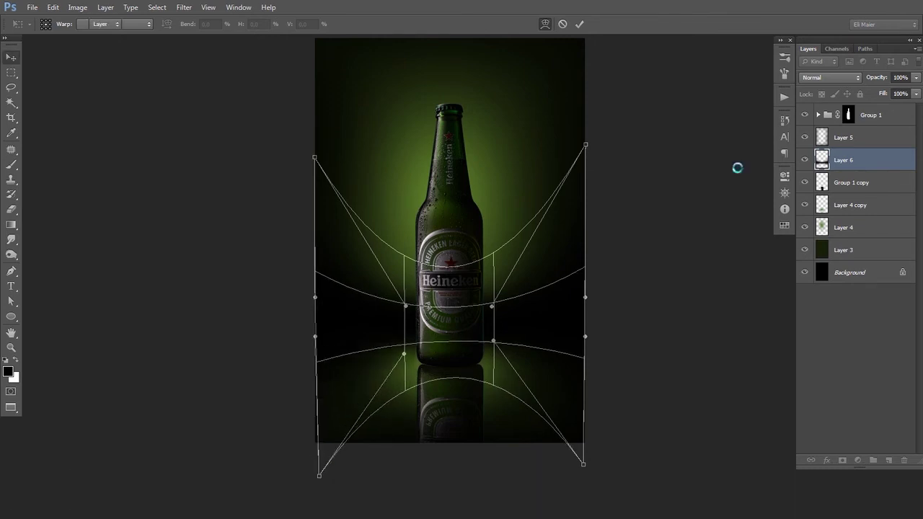
Step: Set the Layer 6 band to Multiply blending with a fill of 41%
{"action": "left_click", "coordinate": [829, 77]}
{"action": "left_click", "coordinate": [822, 124]}
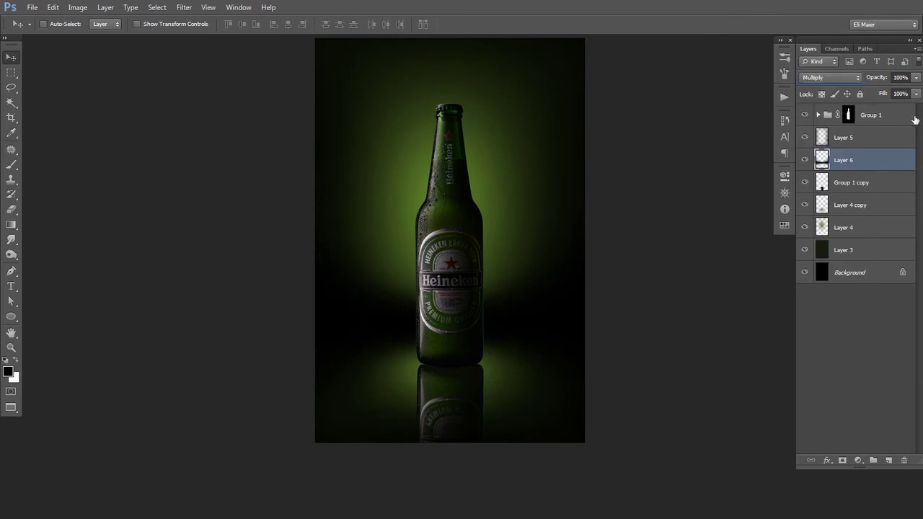
{"action": "left_click", "coordinate": [916, 96]}
{"action": "left_click_drag", "start_coordinate": [896, 109], "coordinate": [893, 110]}
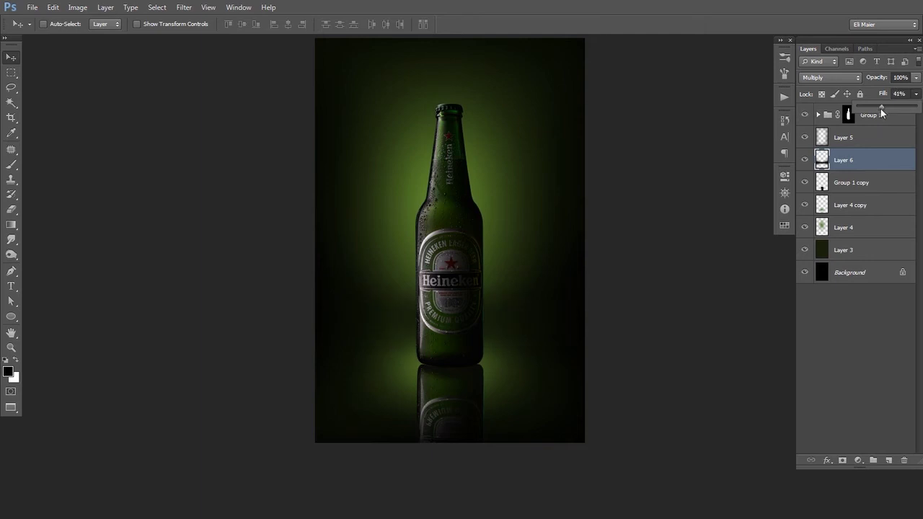
{"action": "left_click", "coordinate": [846, 331]}
Step: Stretch the Layer 6 band vertically to about 137% height and revisit its fill setting
{"action": "key", "text": "alt+space"}
{"action": "key", "text": "ctrl+alt+minus"}
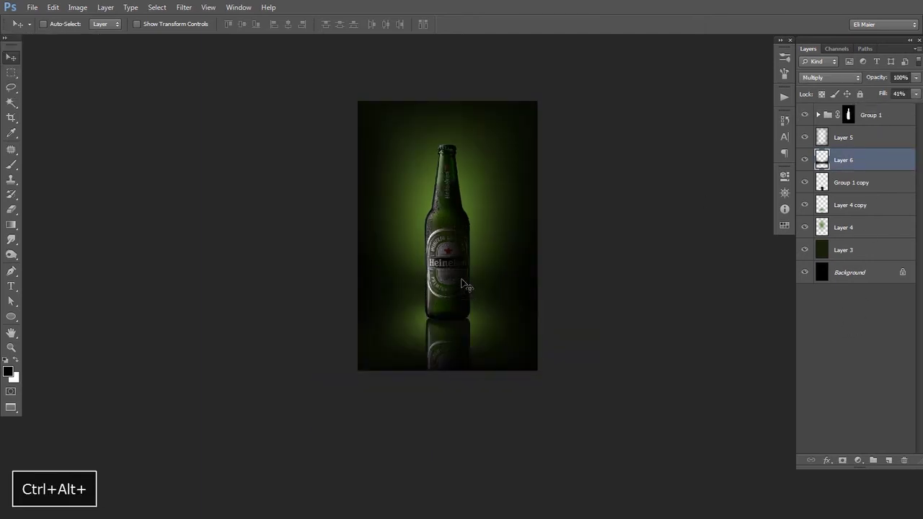
{"action": "key", "text": "ctrl+t"}
{"action": "left_click_drag", "start_coordinate": [442, 396], "coordinate": [459, 370]}
{"action": "key", "text": "ctrl+z"}
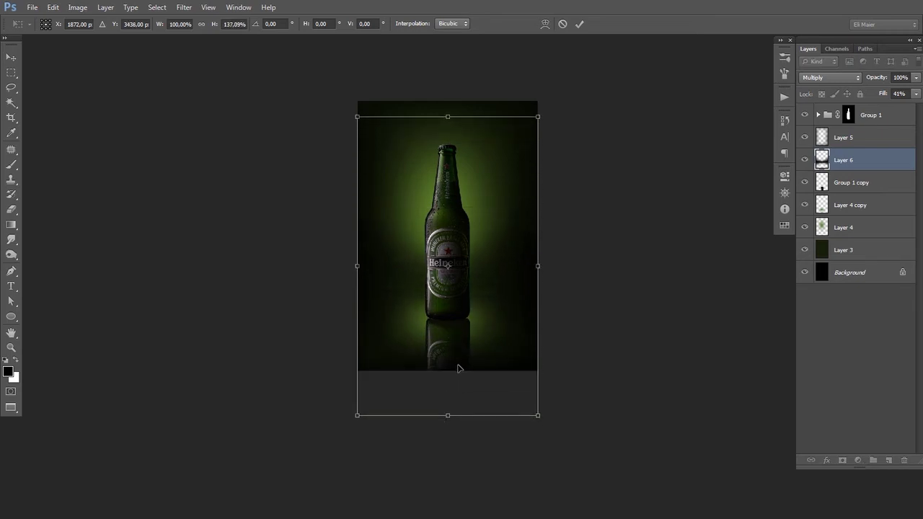
{"action": "key", "text": "Return"}
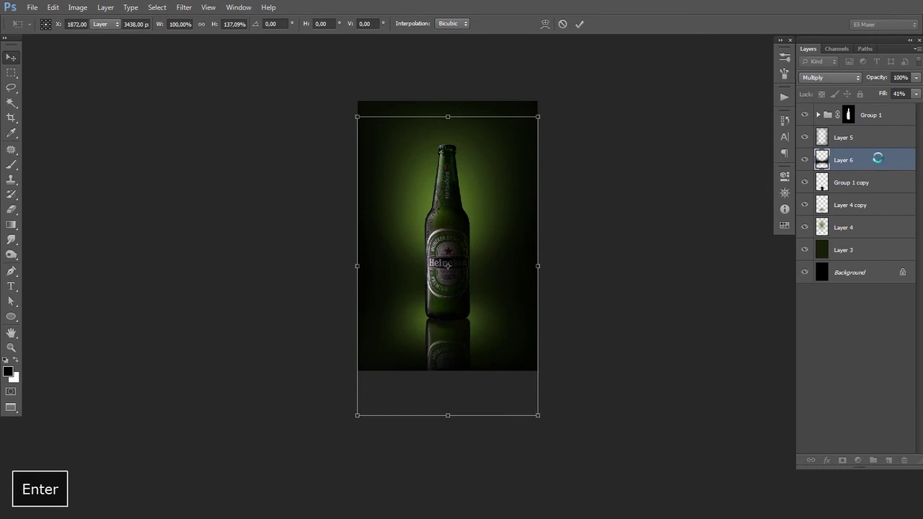
{"action": "left_click", "coordinate": [916, 94]}
{"action": "left_click", "coordinate": [853, 321]}
Step: Compare the image with and without the Layer 4 copy glow around the bottle's base
{"action": "left_click", "coordinate": [478, 263], "text": "ctrl"}
{"action": "left_click", "coordinate": [830, 210]}
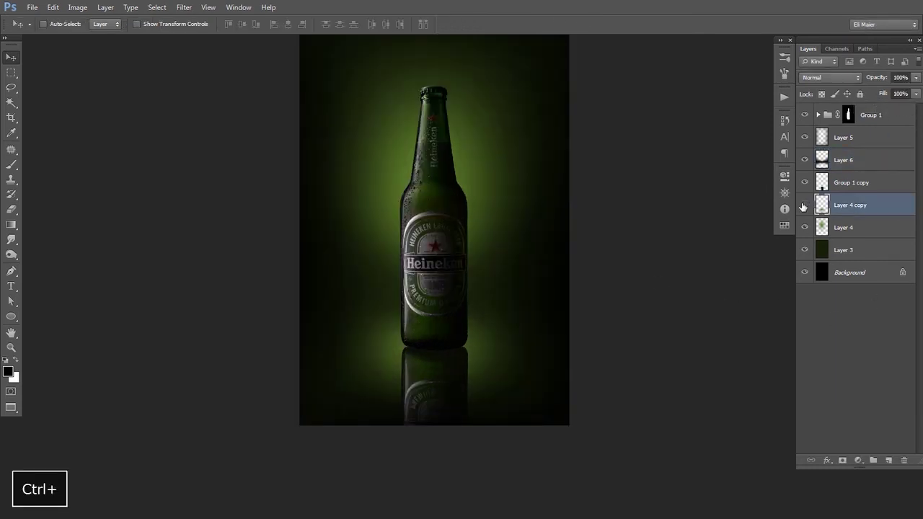
{"action": "left_click", "coordinate": [804, 206]}
{"action": "left_click", "coordinate": [804, 207]}
{"action": "left_click", "coordinate": [805, 207]}
{"action": "left_click", "coordinate": [804, 208]}
{"action": "left_click", "coordinate": [806, 209]}
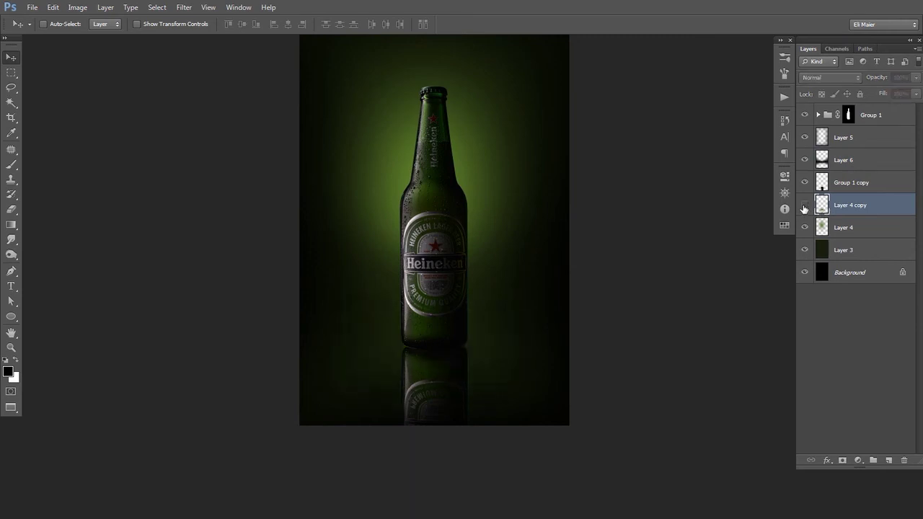
{"action": "left_click", "coordinate": [805, 209]}
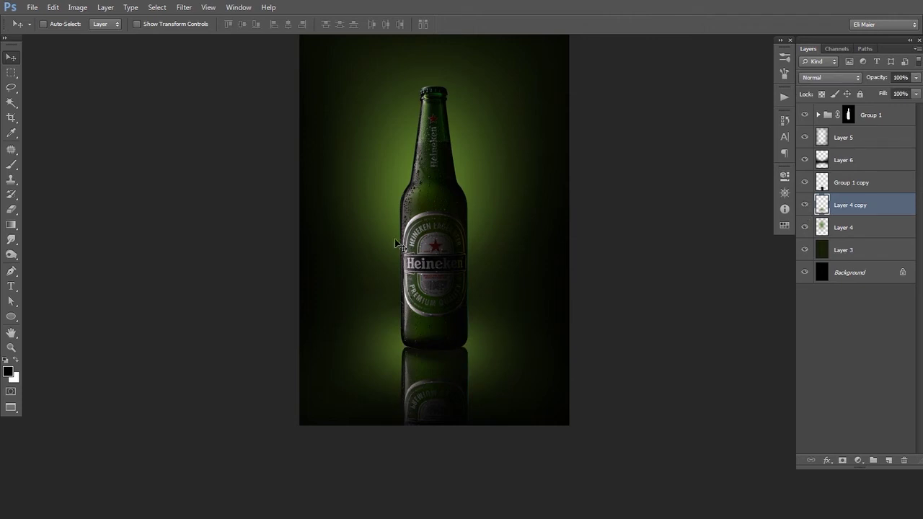
Step: Warp the upper middle of the Layer 4 copy glow downward to flatten it around the bottle's base
{"action": "key", "text": "ctrl+t"}
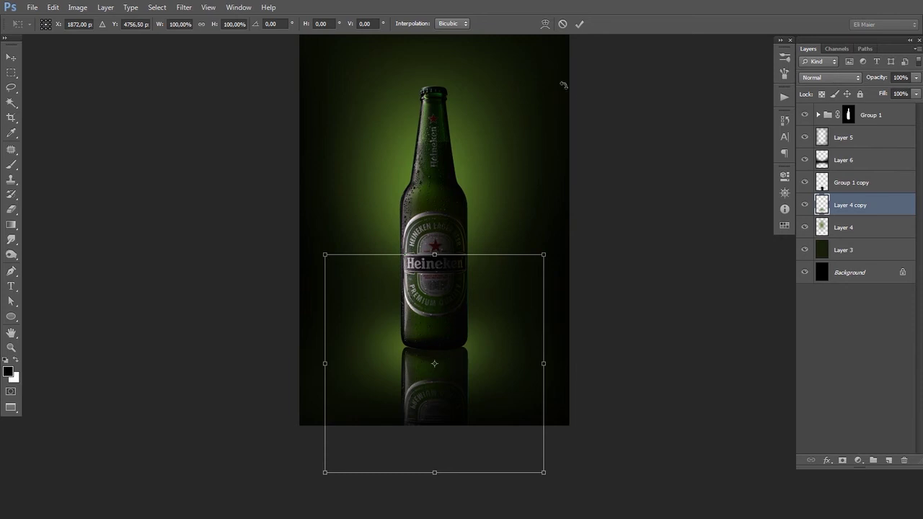
{"action": "left_click", "coordinate": [403, 316], "text": "ctrl"}
{"action": "left_click_drag", "start_coordinate": [437, 322], "coordinate": [456, 279]}
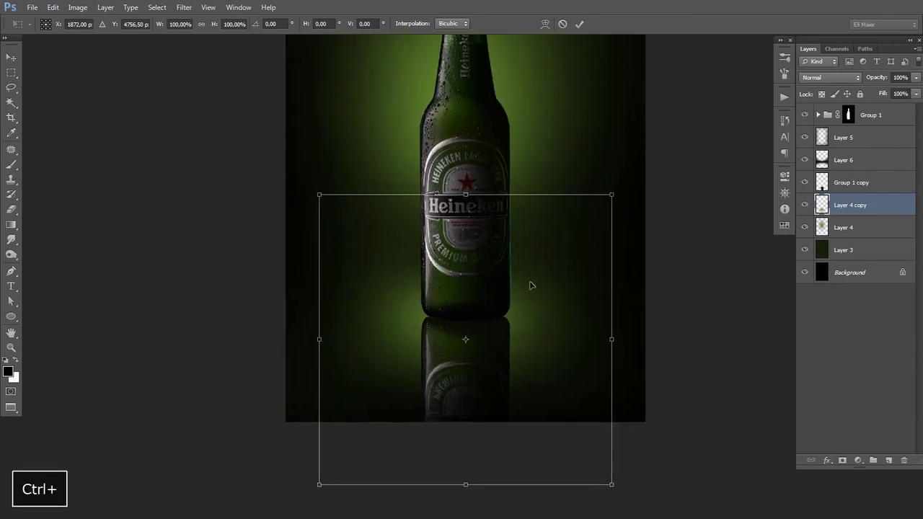
{"action": "left_click", "coordinate": [545, 24]}
{"action": "left_click_drag", "start_coordinate": [465, 206], "coordinate": [459, 270]}
{"action": "key", "text": "Return"}
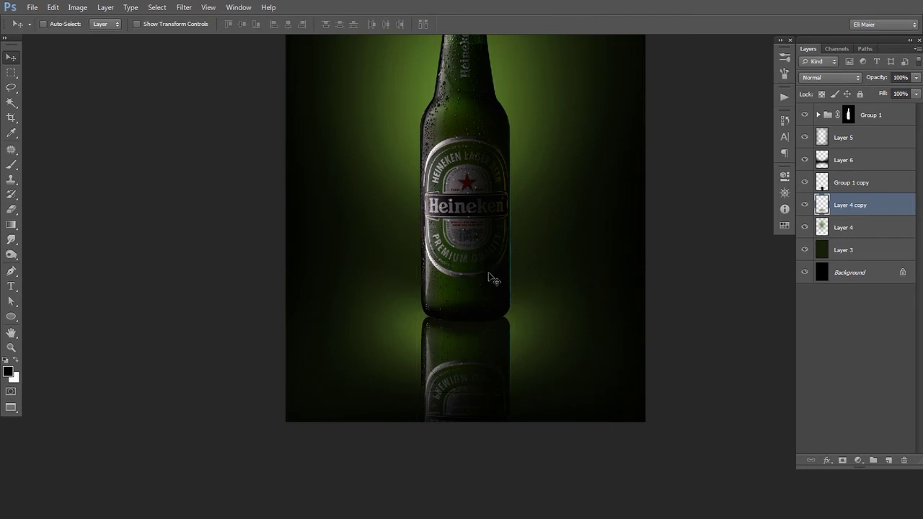
{"action": "left_click", "coordinate": [487, 284], "text": "ctrl+alt"}
{"action": "left_click_drag", "start_coordinate": [488, 284], "coordinate": [498, 216]}
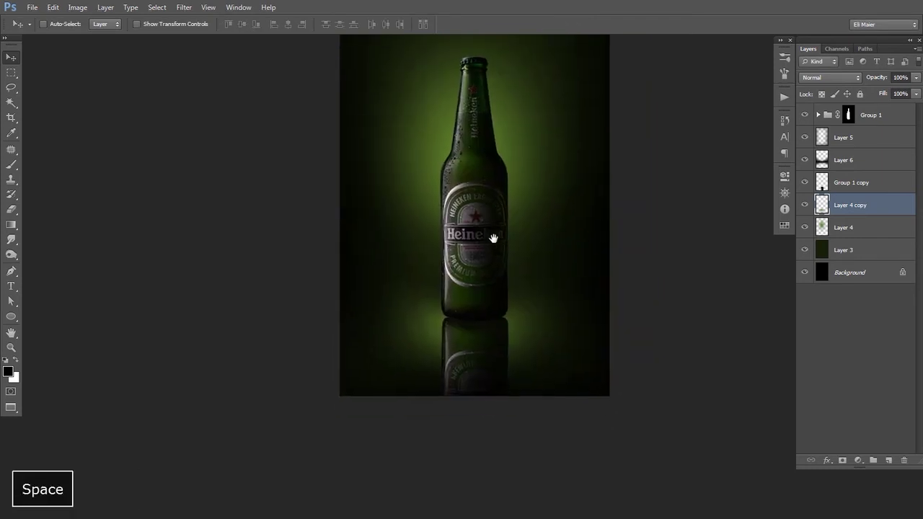
Step: Add a layer mask to Layer 4 copy and erase the glow's upper edge with a soft 1400 px eraser
{"action": "key", "text": "ctrl+t"}
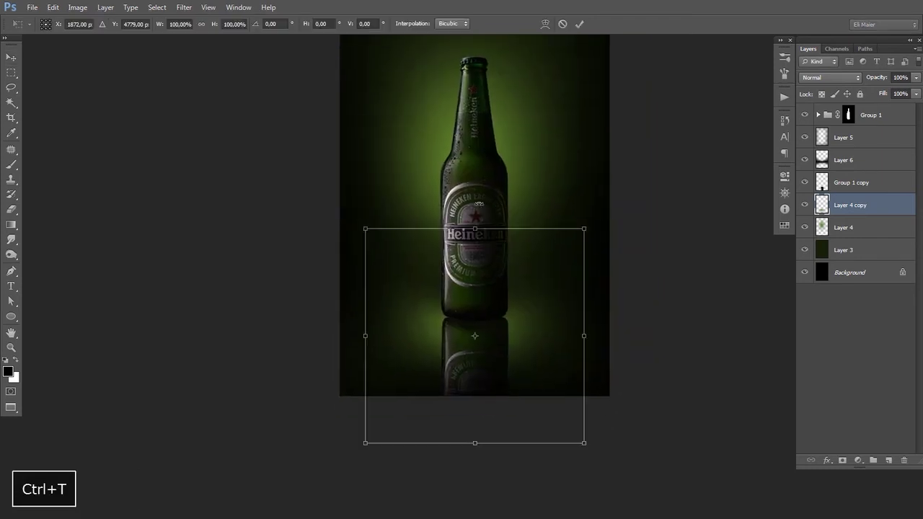
{"action": "key", "text": "Escape"}
{"action": "key", "text": "e"}
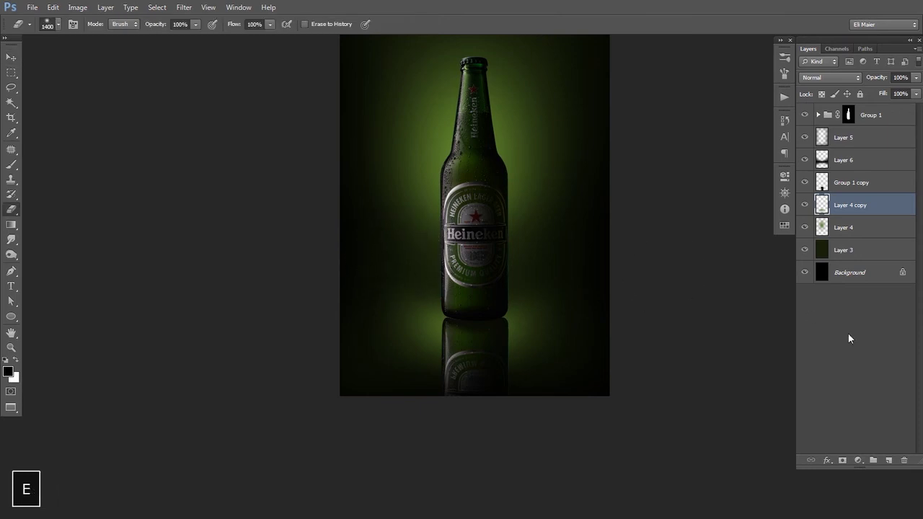
{"action": "left_click", "coordinate": [842, 460]}
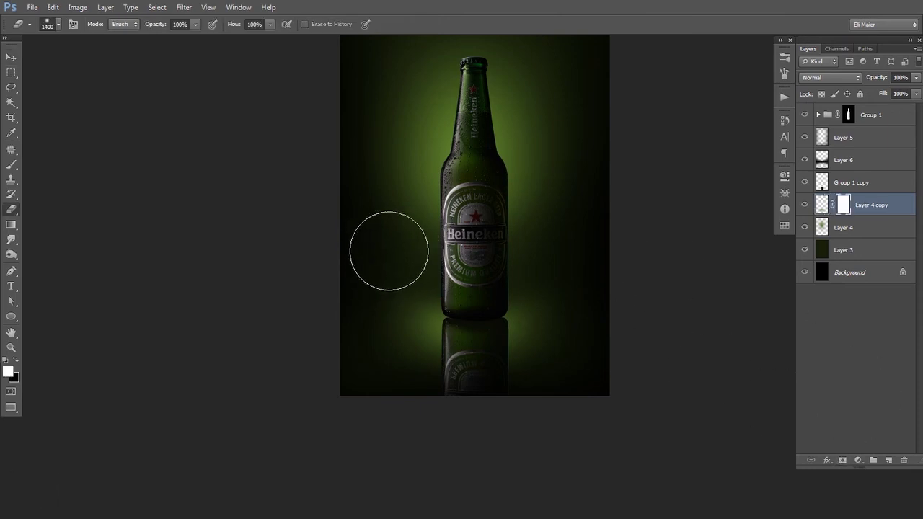
{"action": "left_click_drag", "start_coordinate": [562, 231], "coordinate": [572, 239]}
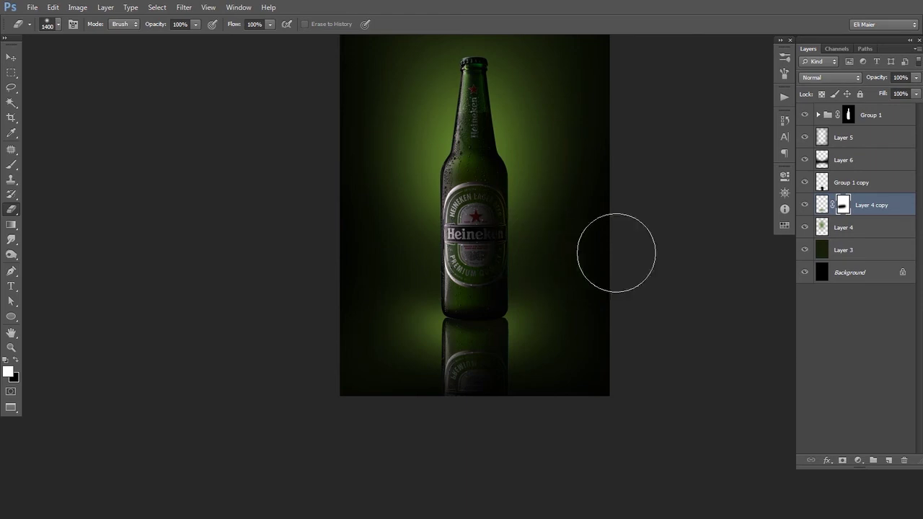
{"action": "key", "text": "v"}
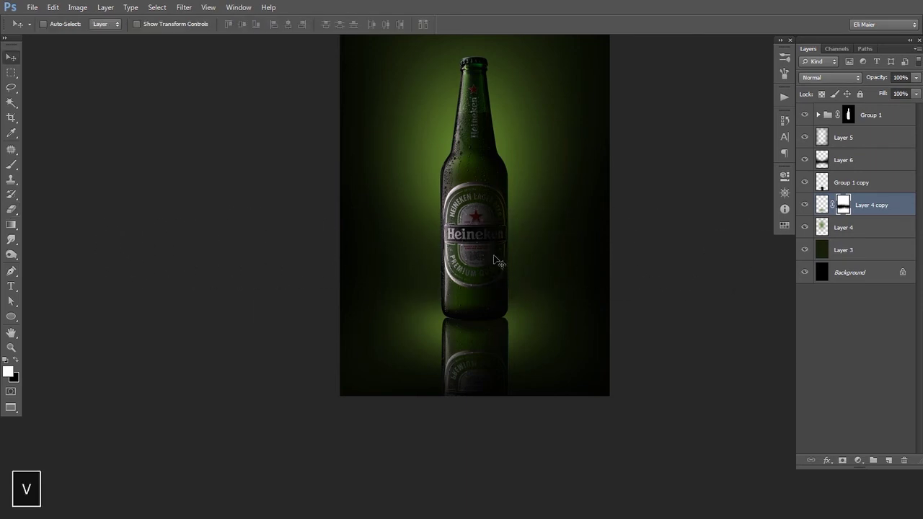
{"action": "key", "text": "space"}
{"action": "left_click_drag", "start_coordinate": [509, 243], "coordinate": [496, 303]}
Step: Add a layer mask to Layer 6 and fade its centre behind the bottle with a 2000 px eraser at 50% opacity
{"action": "left_click", "coordinate": [831, 166]}
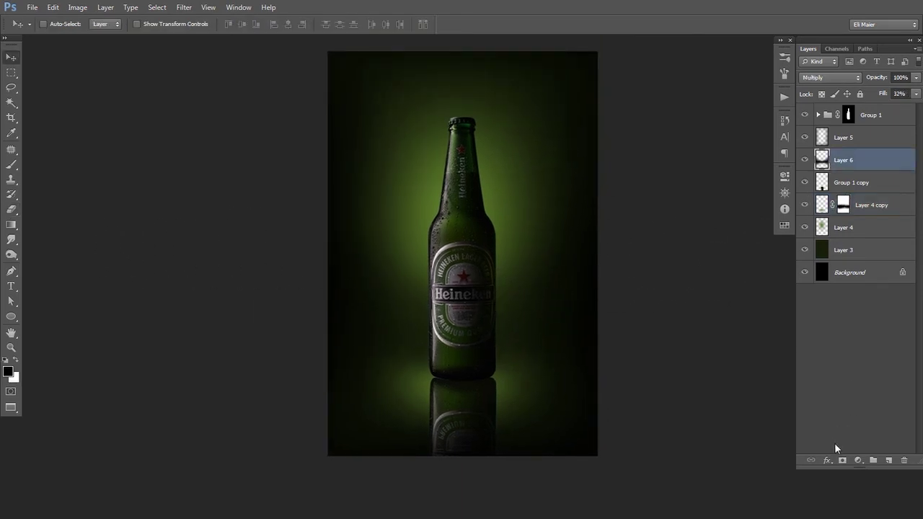
{"action": "left_click", "coordinate": [842, 460]}
{"action": "key", "text": "e"}
{"action": "key", "text": "5"}
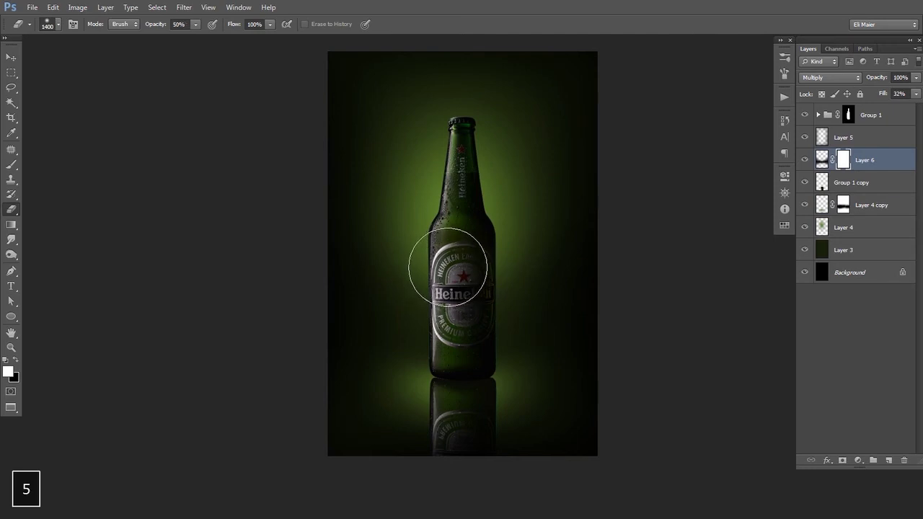
{"action": "key", "text": "bracketright"}
{"action": "key", "text": "bracketright"}
{"action": "key", "text": "bracketright"}
{"action": "key", "text": "bracketright"}
{"action": "key", "text": "bracketright"}
{"action": "key", "text": "bracketright"}
{"action": "left_click", "coordinate": [459, 266]}
{"action": "left_click", "coordinate": [468, 272]}
{"action": "left_click", "coordinate": [448, 275]}
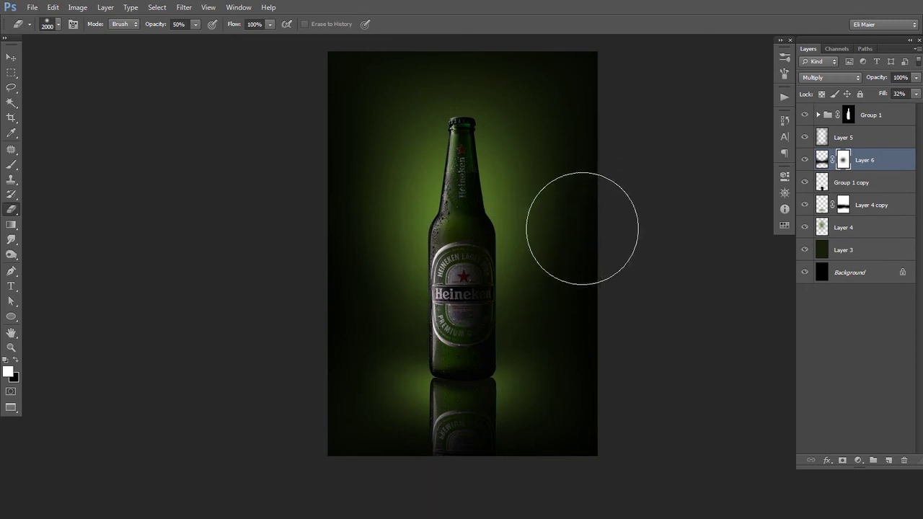
{"action": "key", "text": "v"}
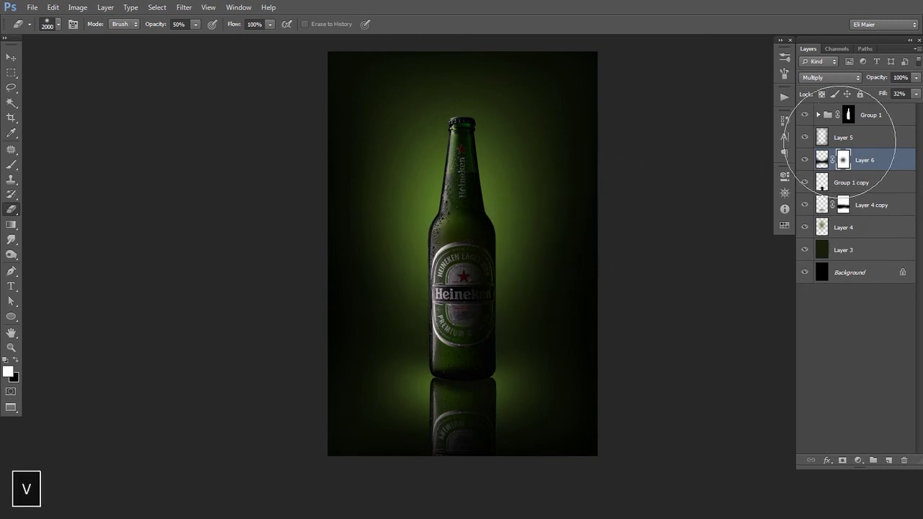
Step: Select Layer 5, open Save As for the layered document and browse into the final folder
{"action": "left_click", "coordinate": [853, 143]}
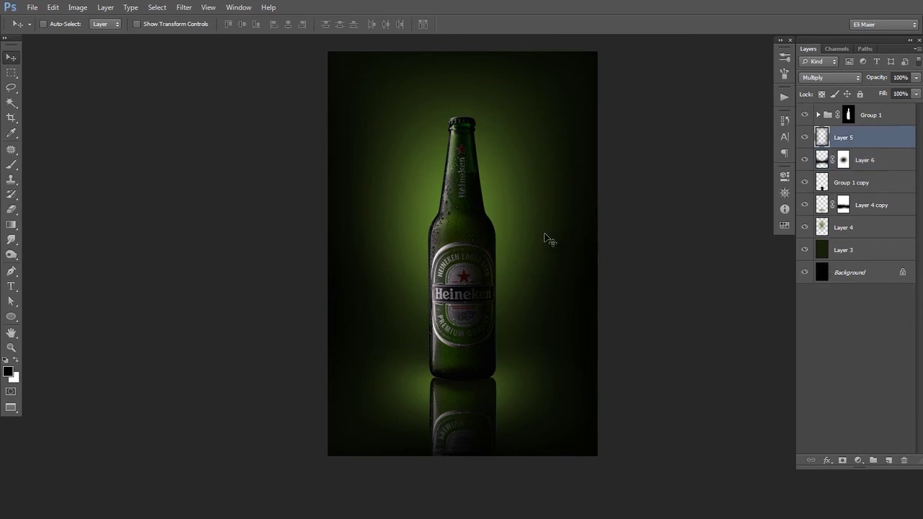
{"action": "key", "text": "ctrl+shift+s"}
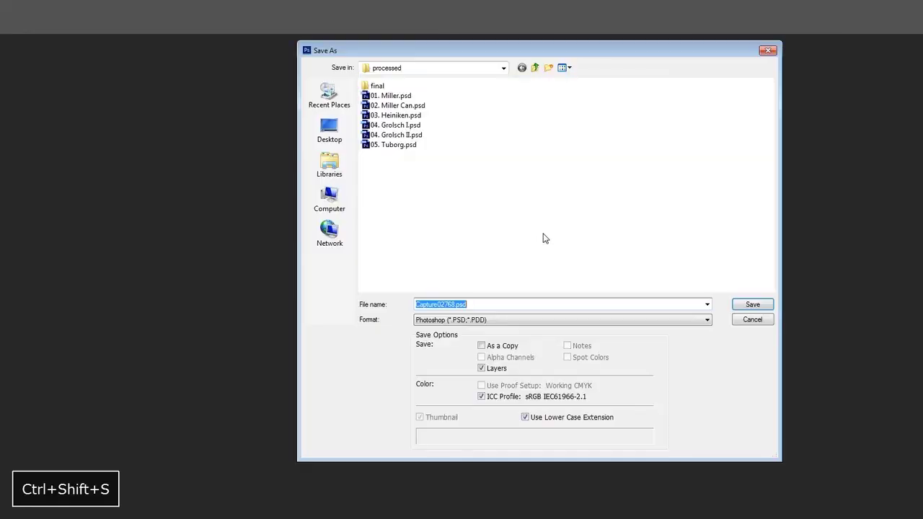
{"action": "double_click", "coordinate": [378, 86]}
{"action": "double_click", "coordinate": [390, 88]}
{"action": "left_click", "coordinate": [435, 195]}
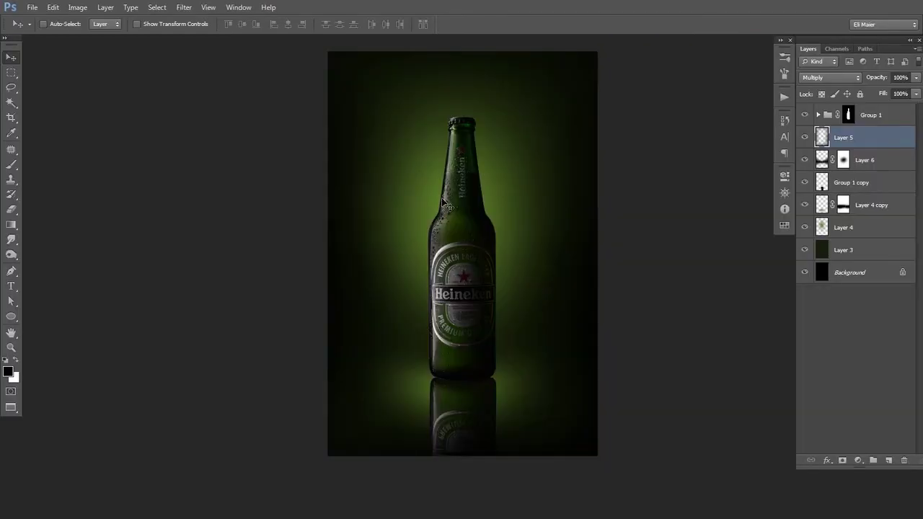
Step: Create a new layer above Layer 5 and darken the image's outer edges with a soft black 3200 px brush
{"action": "key", "text": "space"}
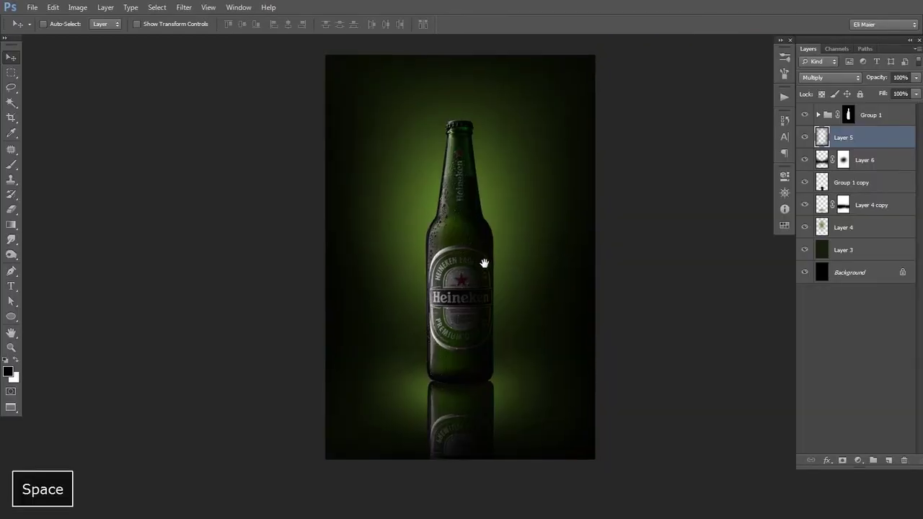
{"action": "left_click_drag", "start_coordinate": [482, 264], "coordinate": [459, 271]}
{"action": "left_click", "coordinate": [890, 461]}
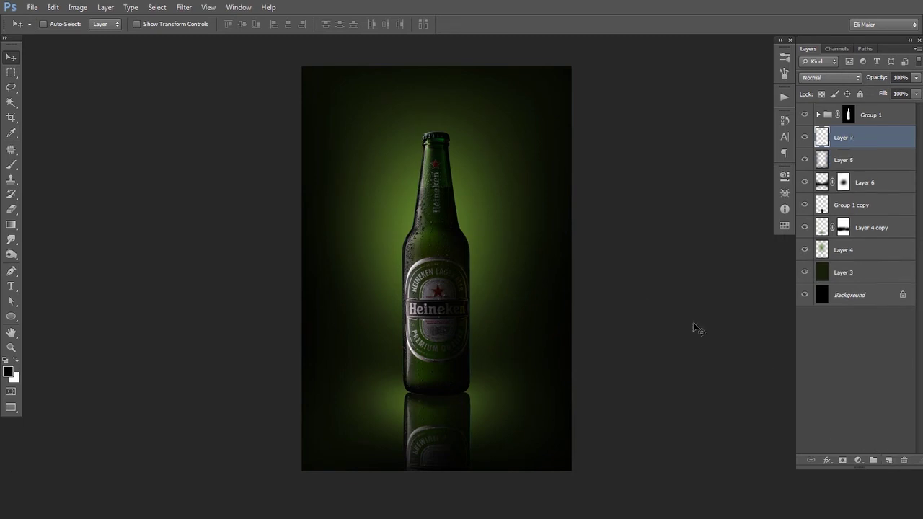
{"action": "key", "text": "d"}
{"action": "key", "text": "b"}
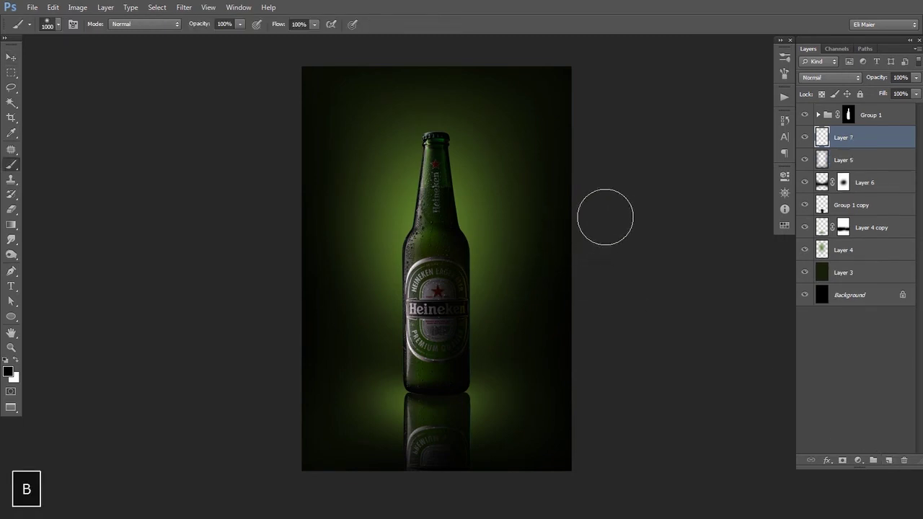
{"action": "key", "text": "bracketright"}
{"action": "key", "text": "bracketright"}
{"action": "key", "text": "bracketright"}
{"action": "key", "text": "bracketright"}
{"action": "key", "text": "bracketright"}
{"action": "key", "text": "bracketright"}
{"action": "key", "text": "bracketright"}
{"action": "key", "text": "bracketright"}
{"action": "key", "text": "bracketright"}
{"action": "key", "text": "bracketright"}
{"action": "key", "text": "bracketright"}
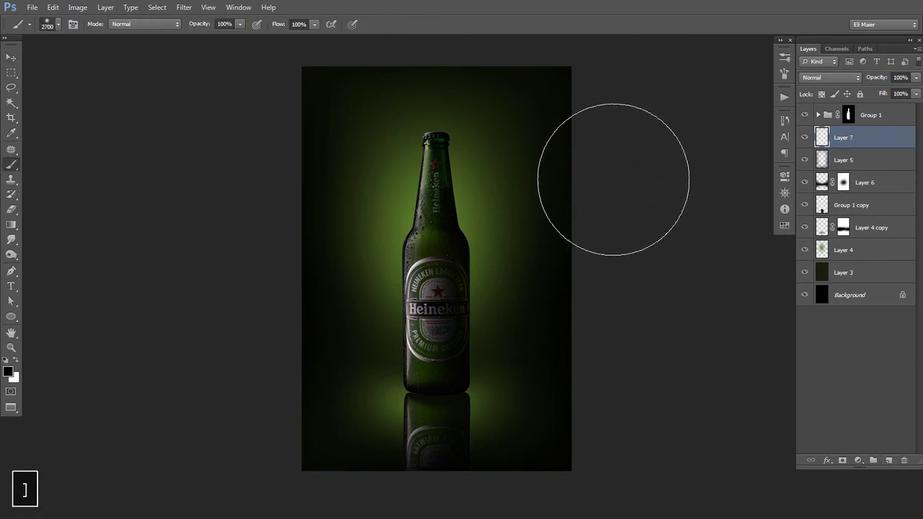
{"action": "key", "text": "bracketright"}
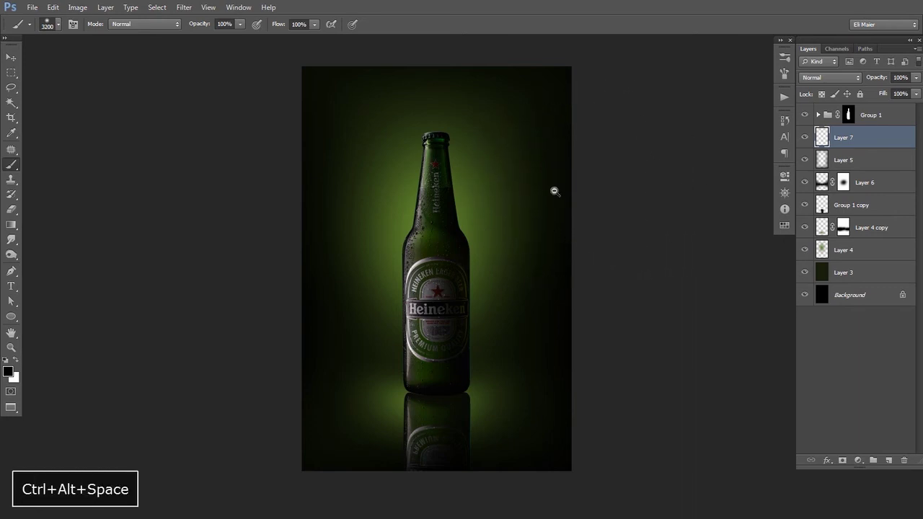
{"action": "left_click", "coordinate": [554, 193], "text": "ctrl+alt"}
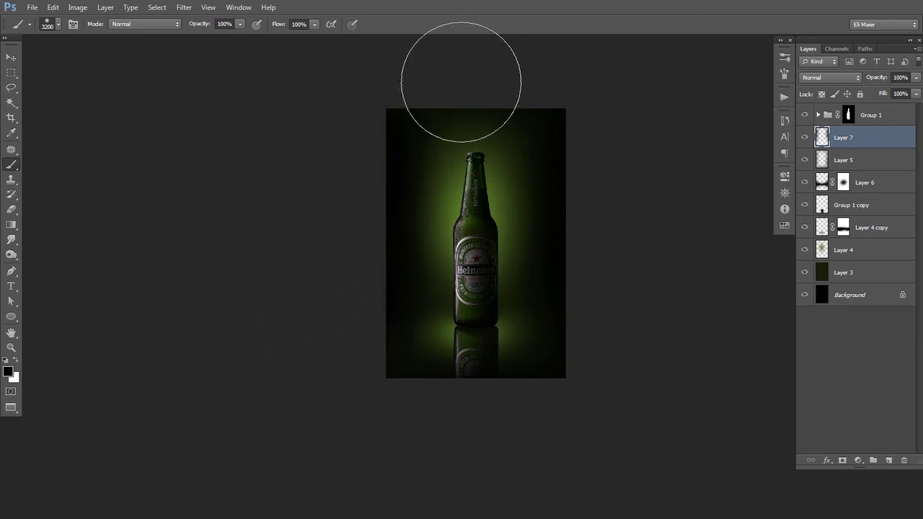
{"action": "left_click_drag", "start_coordinate": [389, 127], "coordinate": [371, 173]}
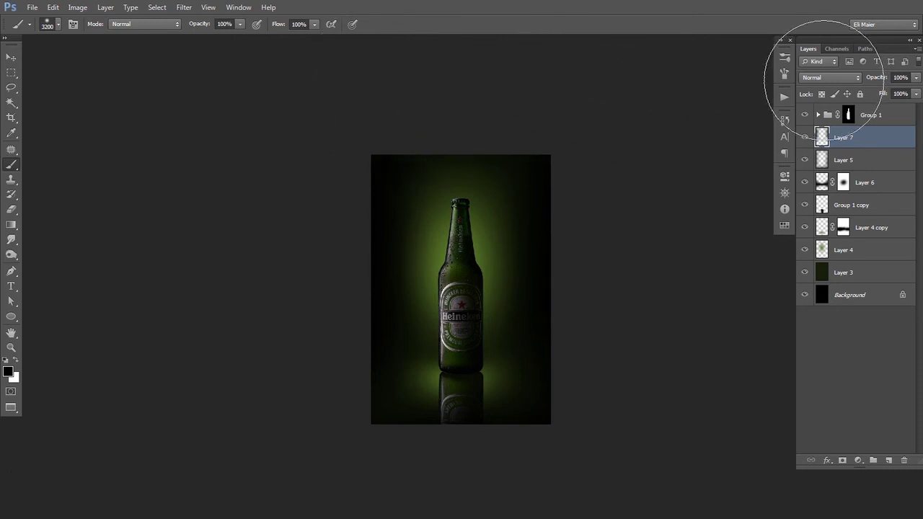
Step: Set the blending mode of the painted edge-darkening layer to Multiply
{"action": "key", "text": "v"}
{"action": "left_click", "coordinate": [825, 77]}
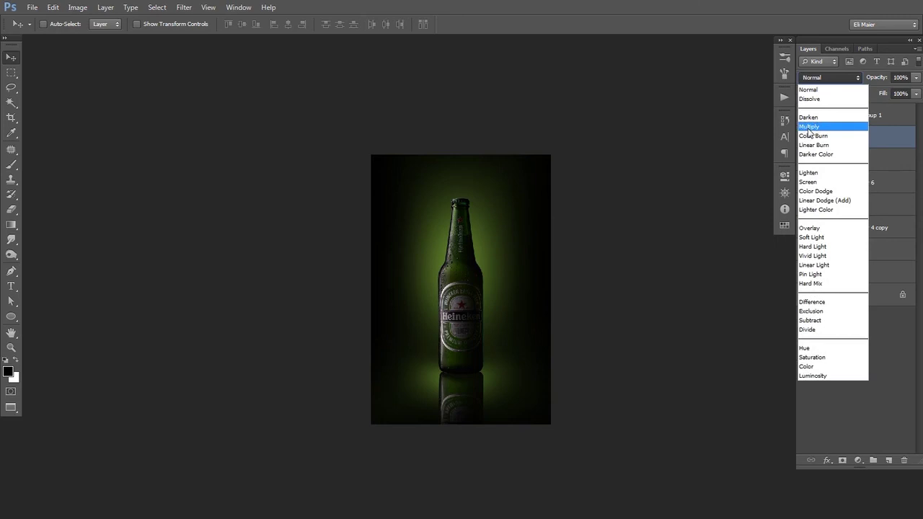
{"action": "left_click", "coordinate": [814, 125]}
{"action": "key", "text": "space"}
{"action": "mouse_move", "coordinate": [509, 307]}
{"action": "left_mouse_down"}
{"action": "mouse_move", "coordinate": [517, 263]}
{"action": "mouse_move", "coordinate": [526, 306]}
{"action": "left_mouse_up"}
{"action": "key", "text": "ctrl+plus"}
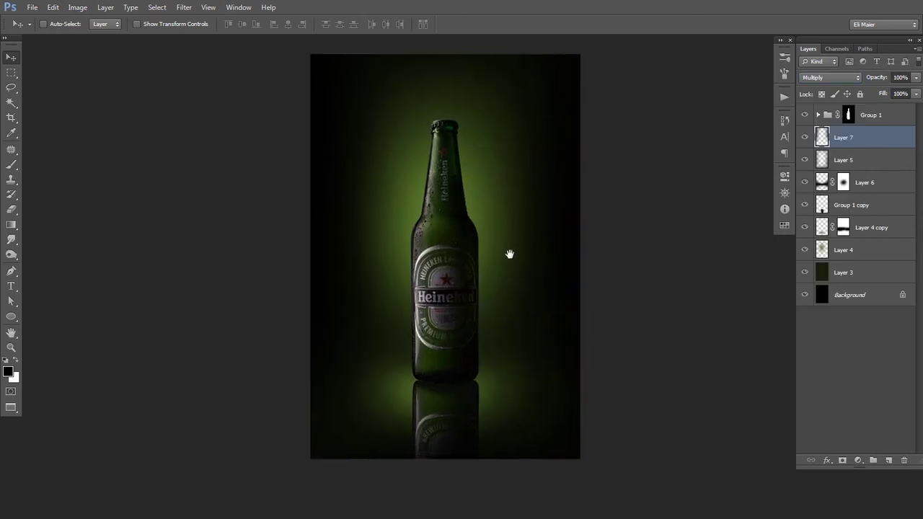
Step: Group the layers from Layer 7 down to Layer 3 and name the group Background
{"action": "key", "text": "ctrl"}
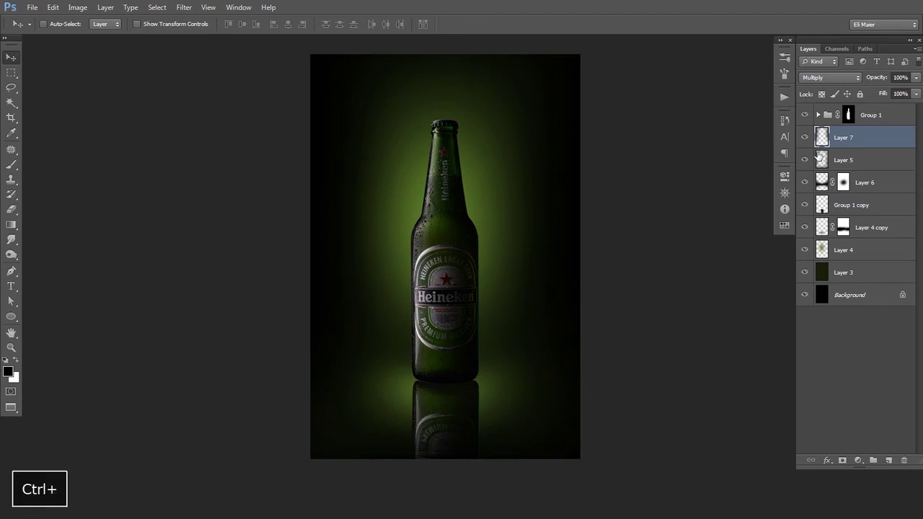
{"action": "left_click", "coordinate": [853, 272], "text": "shift"}
{"action": "key", "text": "ctrl+g"}
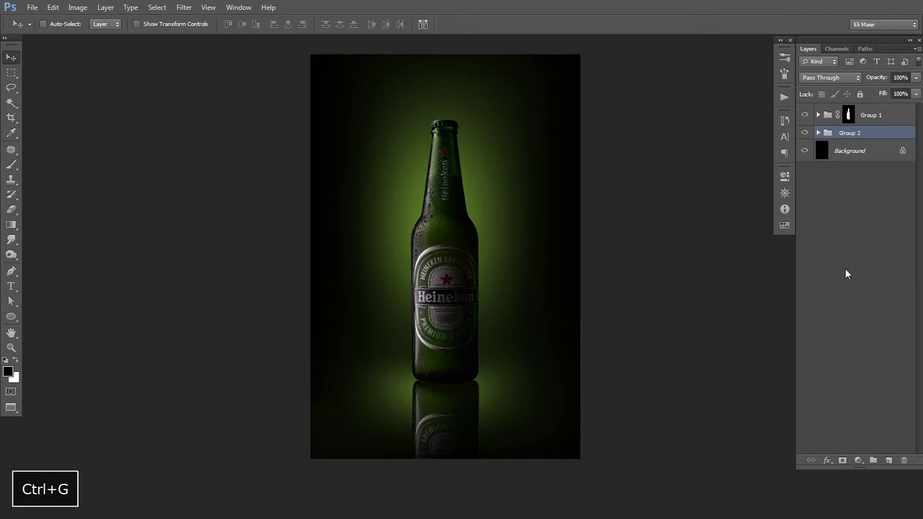
{"action": "double_click", "coordinate": [849, 134]}
{"action": "type", "text": "B"}
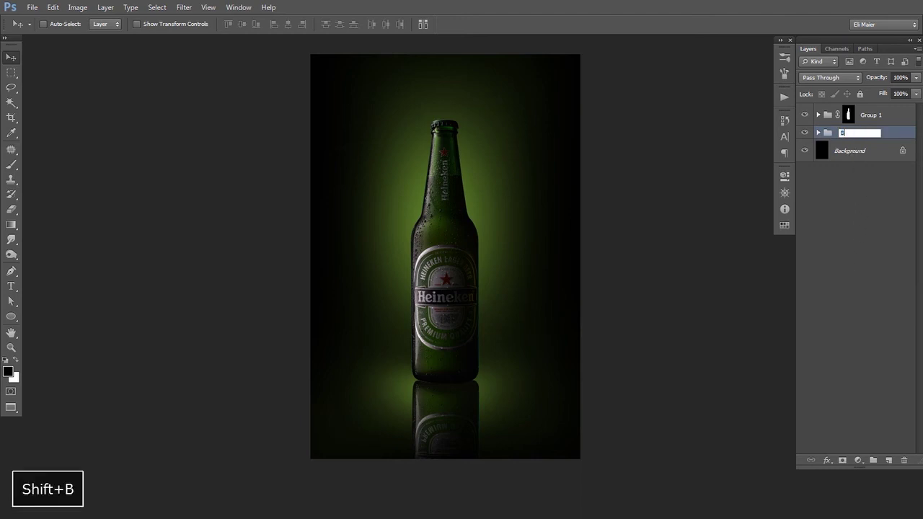
{"action": "type", "text": "ackground"}
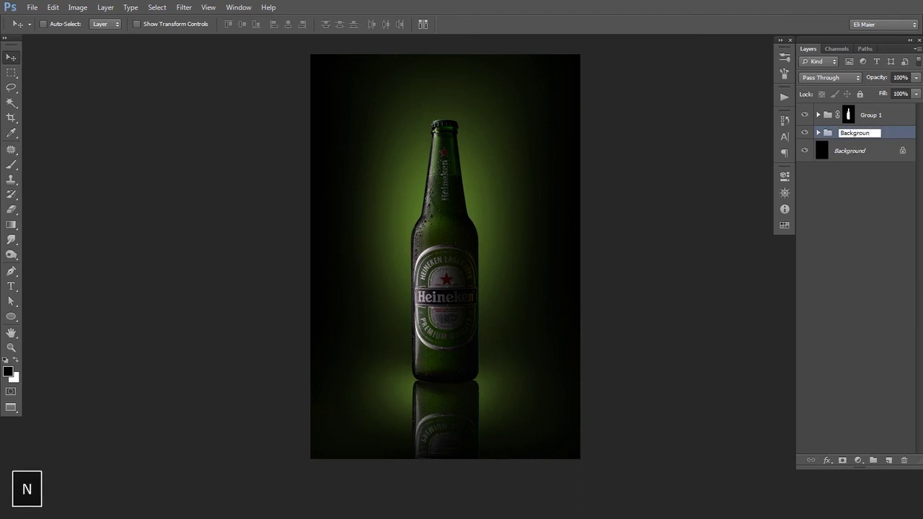
{"action": "key", "text": "Return"}
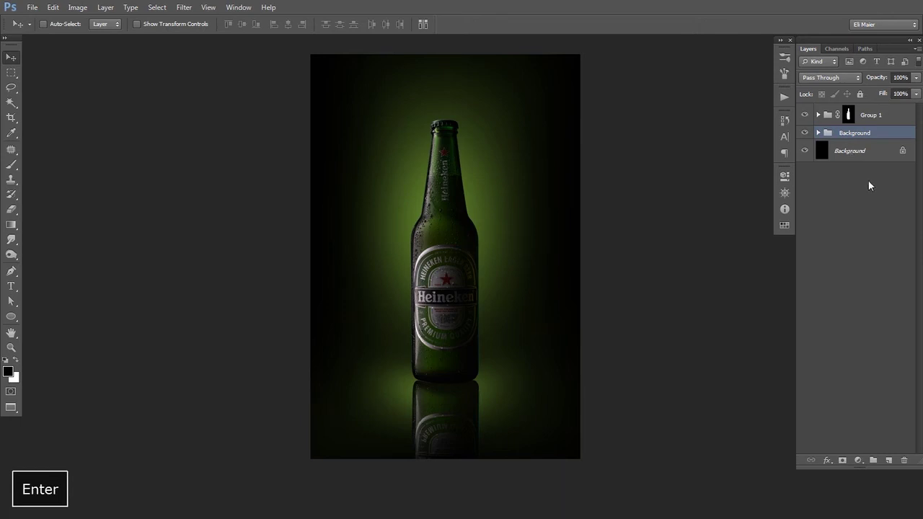
Step: Expand Group 1 and compare the bottle with and without the Layer 1 exposure
{"action": "left_click", "coordinate": [849, 116]}
{"action": "left_click", "coordinate": [819, 115]}
{"action": "left_click", "coordinate": [831, 160]}
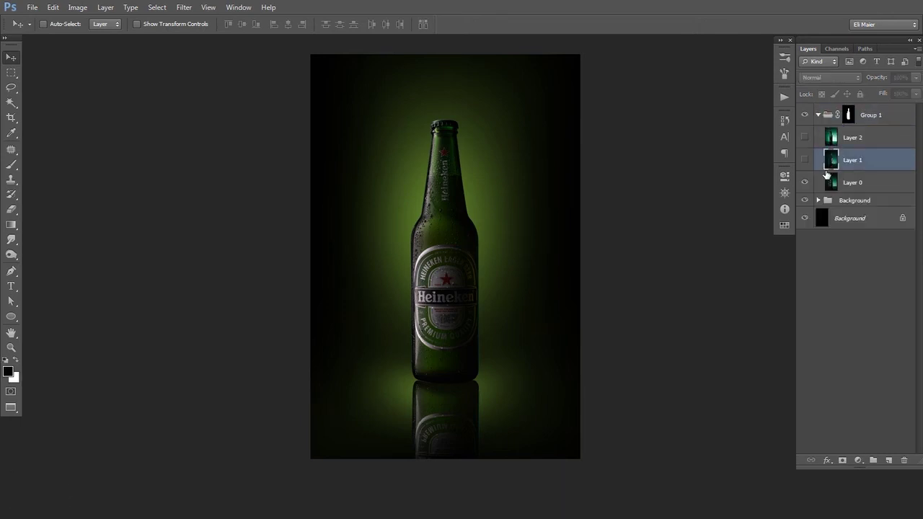
{"action": "left_click", "coordinate": [805, 162]}
{"action": "left_click", "coordinate": [805, 162]}
{"action": "left_click", "coordinate": [805, 161]}
{"action": "left_click", "coordinate": [804, 160]}
Step: Show Layer 2 and shift it slightly sideways until its bottle lines up with the group's bottle mask
{"action": "left_click", "coordinate": [804, 137]}
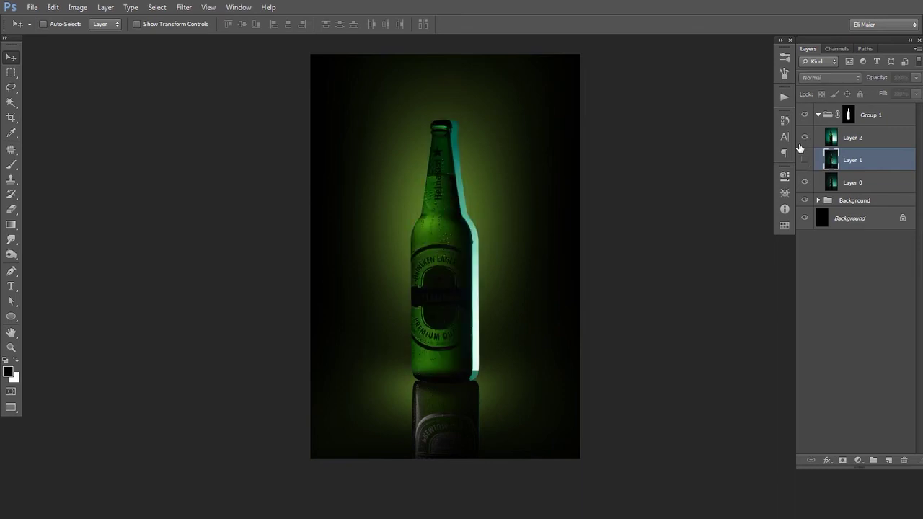
{"action": "left_click", "coordinate": [813, 146]}
{"action": "left_click_drag", "start_coordinate": [453, 246], "coordinate": [460, 248]}
{"action": "key", "text": "Left"}
{"action": "key", "text": "Left"}
{"action": "key", "text": "Right"}
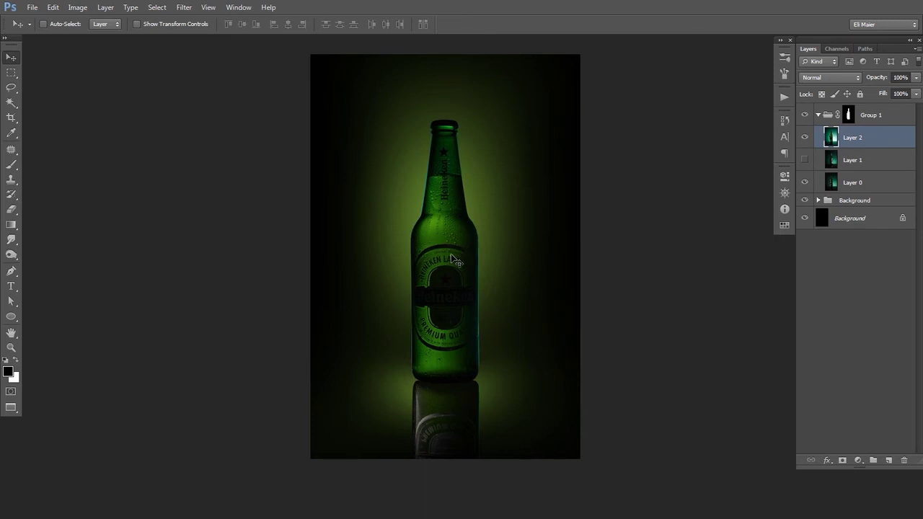
Step: Hide Layer 2, compare the Layer 1 and Layer 0 exposures, and leave Layer 1 shown
{"action": "left_click", "coordinate": [804, 138]}
{"action": "left_click", "coordinate": [818, 161]}
{"action": "left_click", "coordinate": [818, 181]}
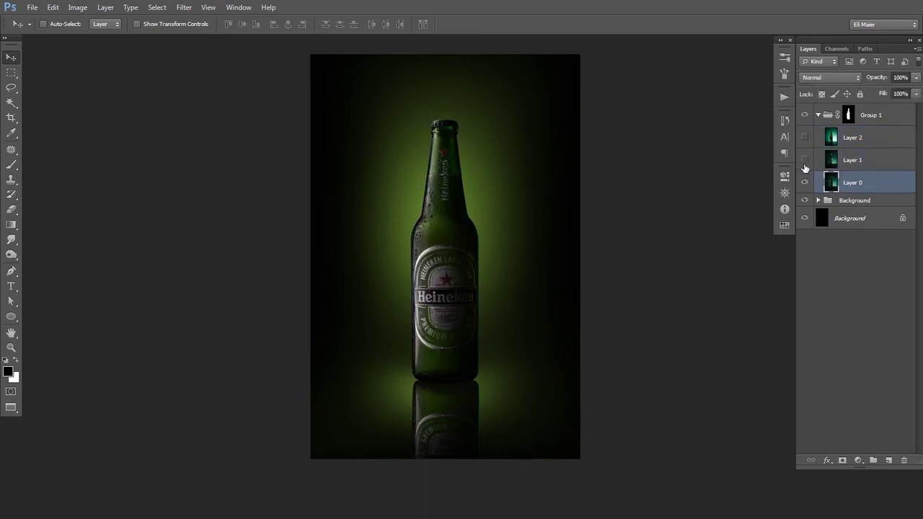
{"action": "left_click", "coordinate": [805, 160]}
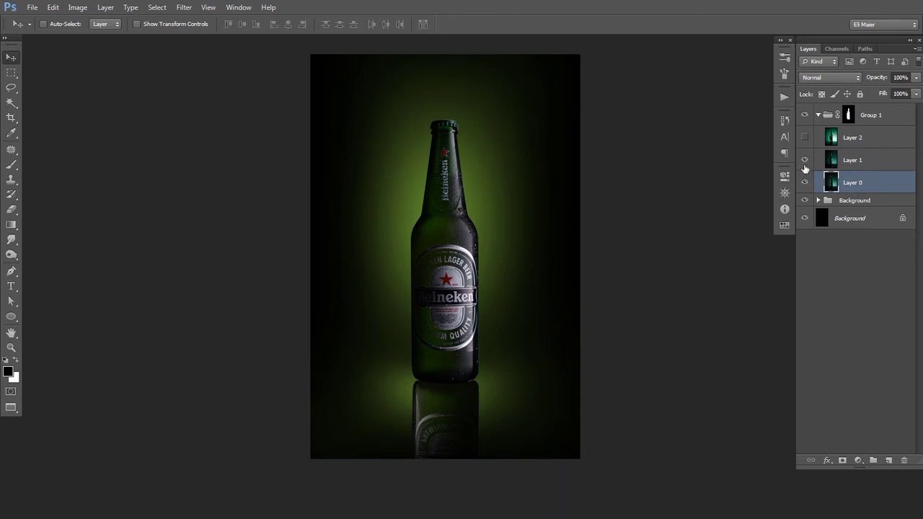
{"action": "left_click", "coordinate": [805, 160]}
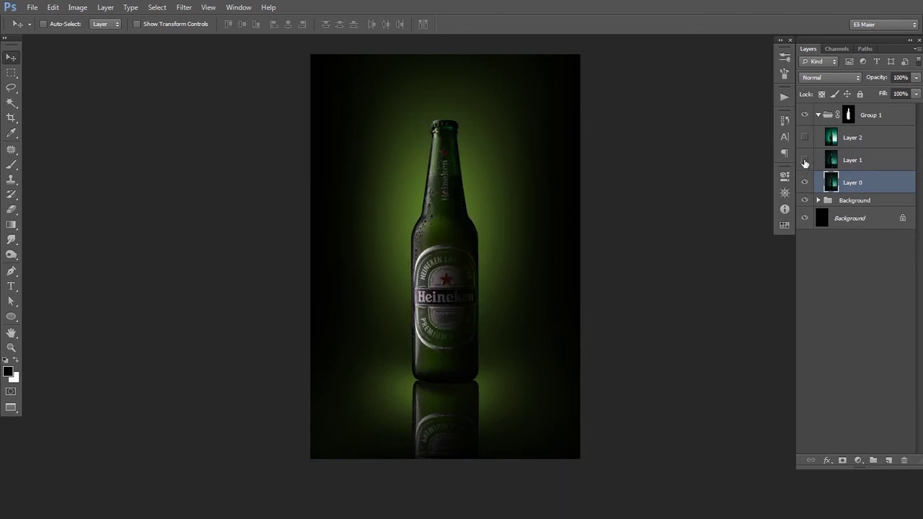
{"action": "left_click", "coordinate": [805, 160]}
Step: Select Layer 1 and set its opacity to 50% to see its label over the one in Layer 0
{"action": "left_click", "coordinate": [832, 160]}
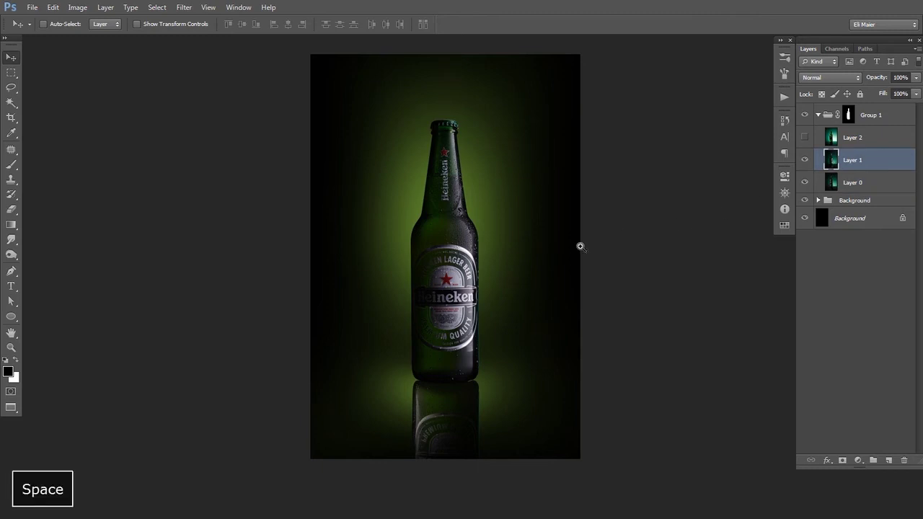
{"action": "left_click", "coordinate": [452, 262], "text": "ctrl"}
{"action": "left_click", "coordinate": [452, 263], "text": "ctrl"}
{"action": "left_click", "coordinate": [452, 263], "text": "ctrl"}
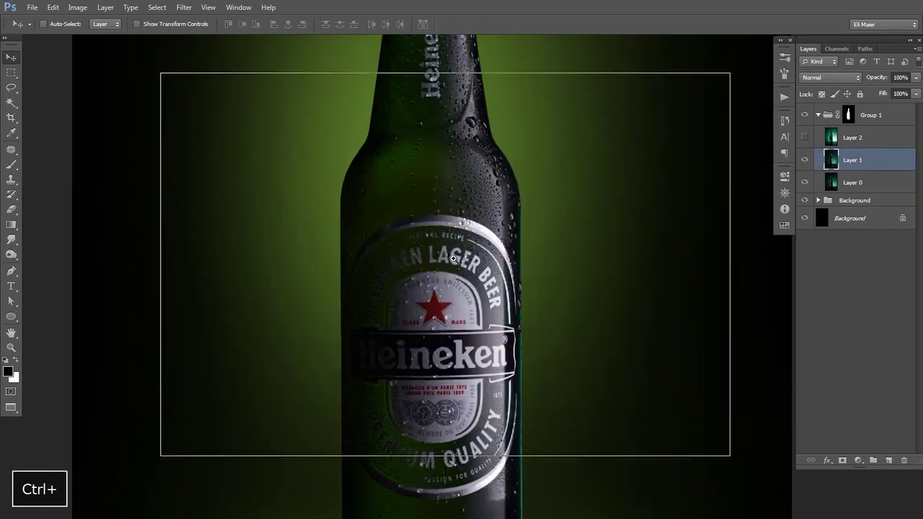
{"action": "left_click", "coordinate": [611, 217], "text": "ctrl"}
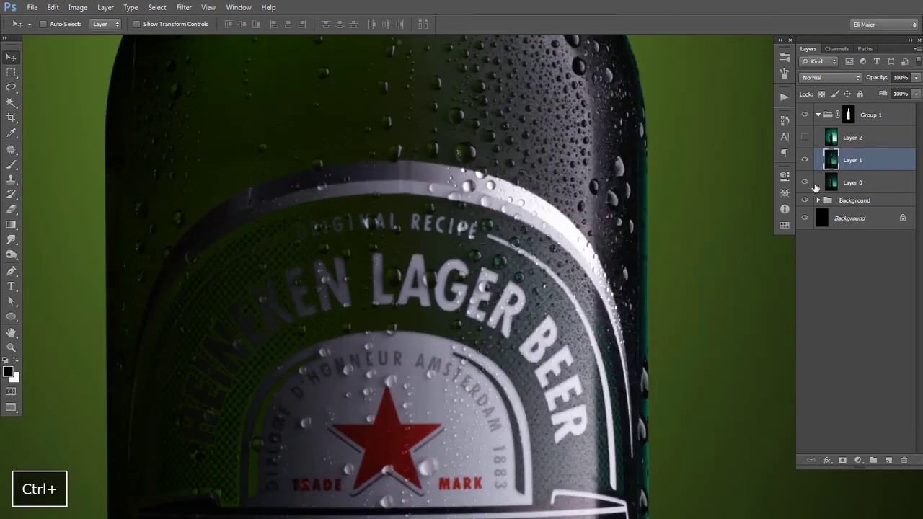
{"action": "key", "text": "5"}
{"action": "left_click", "coordinate": [440, 245], "text": "ctrl"}
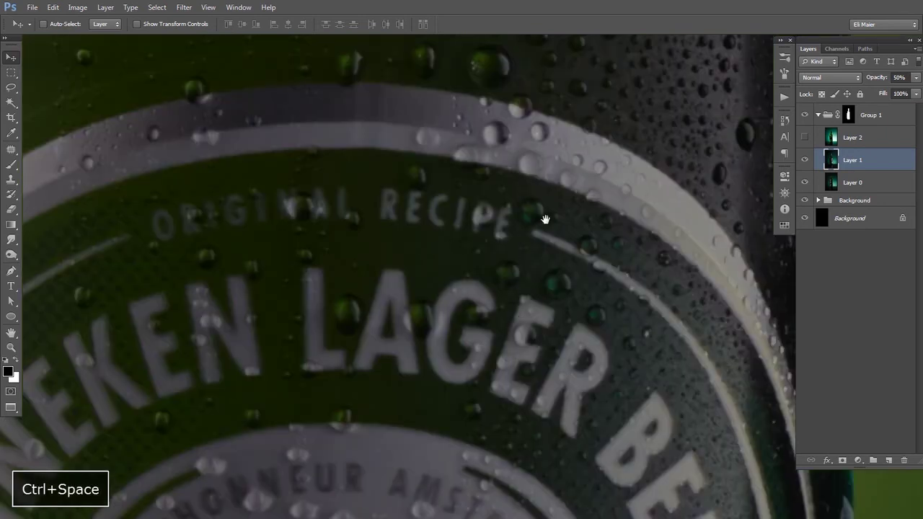
Step: Nudge Layer 1 slightly right until its label lines up with Layer 0, and restore its opacity to 100%
{"action": "left_click", "coordinate": [804, 160]}
{"action": "left_click", "coordinate": [804, 161]}
{"action": "key", "text": "Right"}
{"action": "key", "text": "Right"}
{"action": "key", "text": "Right"}
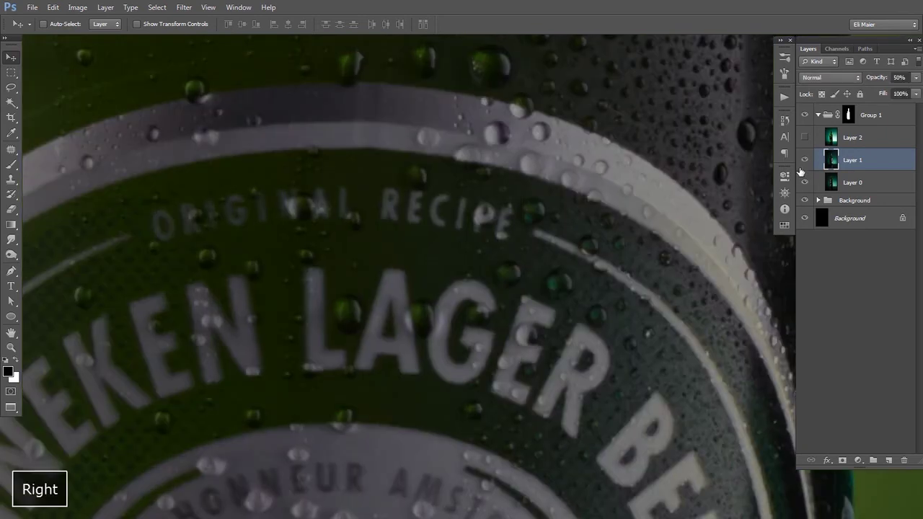
{"action": "left_click", "coordinate": [805, 161]}
{"action": "left_click", "coordinate": [805, 162]}
{"action": "key", "text": "0"}
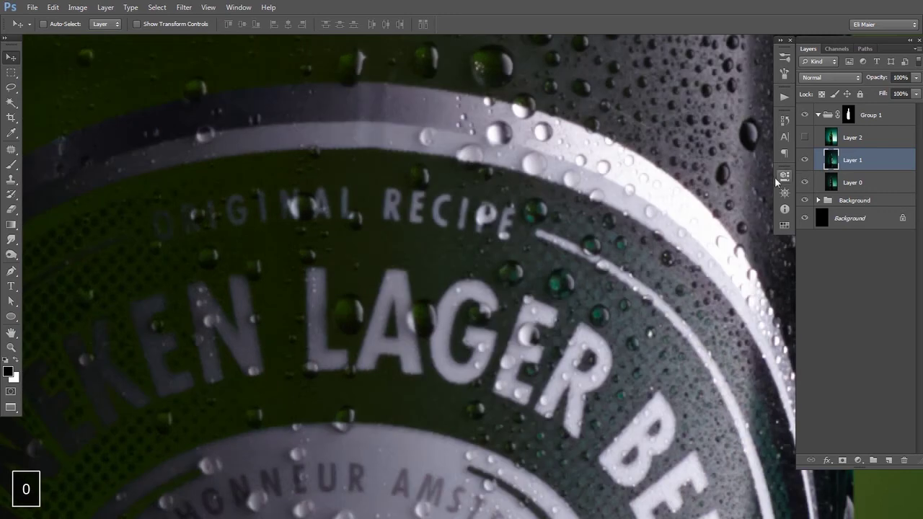
Step: Show the guides and check the bottle's alignment against the vertical centre guide
{"action": "key", "text": "ctrl+minus"}
{"action": "key", "text": "ctrl+minus"}
{"action": "key", "text": "ctrl+minus"}
{"action": "key", "text": "ctrl+minus"}
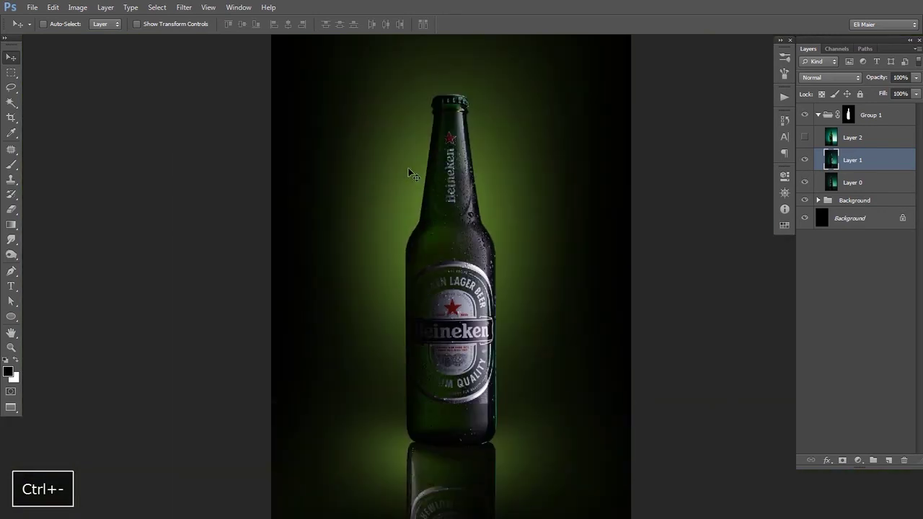
{"action": "left_click_drag", "start_coordinate": [447, 314], "coordinate": [429, 267]}
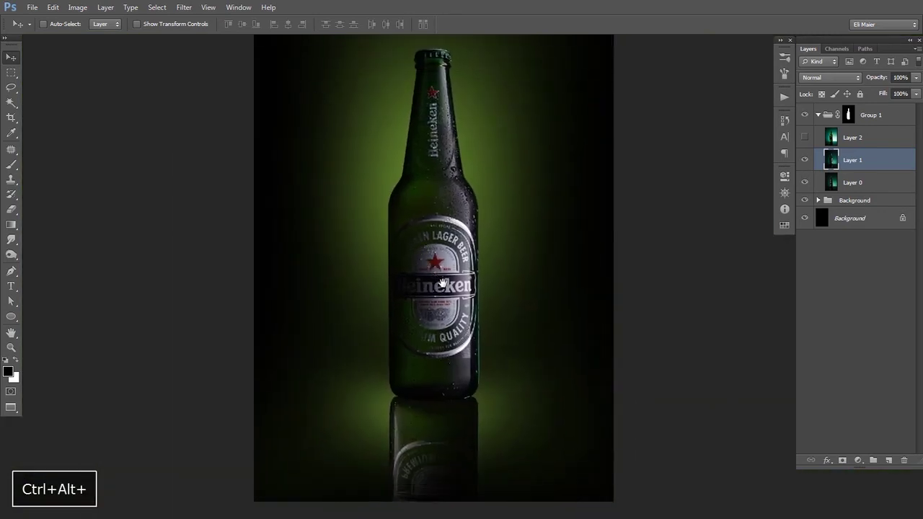
{"action": "left_click", "coordinate": [442, 285], "text": "ctrl+alt"}
{"action": "left_click_drag", "start_coordinate": [457, 307], "coordinate": [452, 300]}
{"action": "key", "text": "ctrl+semicolon"}
{"action": "left_click", "coordinate": [459, 303], "text": "ctrl"}
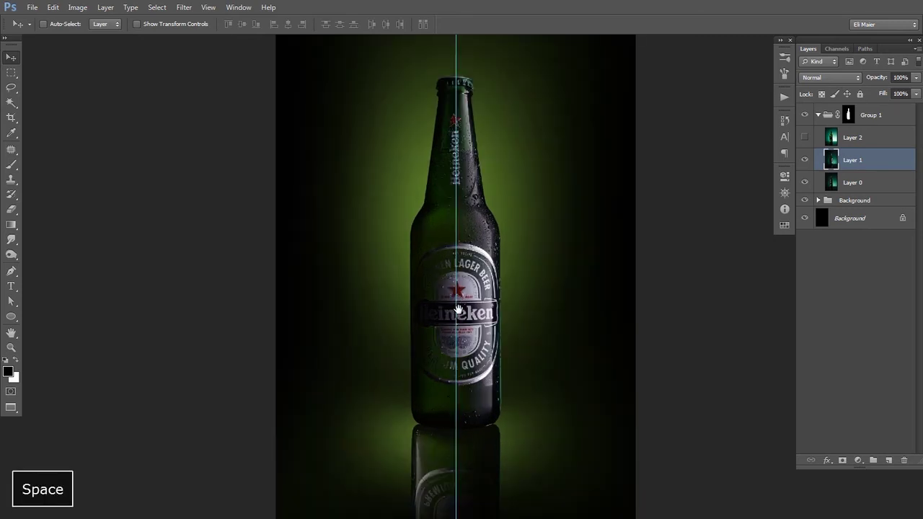
{"action": "left_click_drag", "start_coordinate": [478, 276], "coordinate": [474, 284]}
Step: Free-transform Group 1 slightly so the bottle stands straight along the centre guide, and hide the guides
{"action": "left_click", "coordinate": [831, 123]}
{"action": "key", "text": "ctrl+t"}
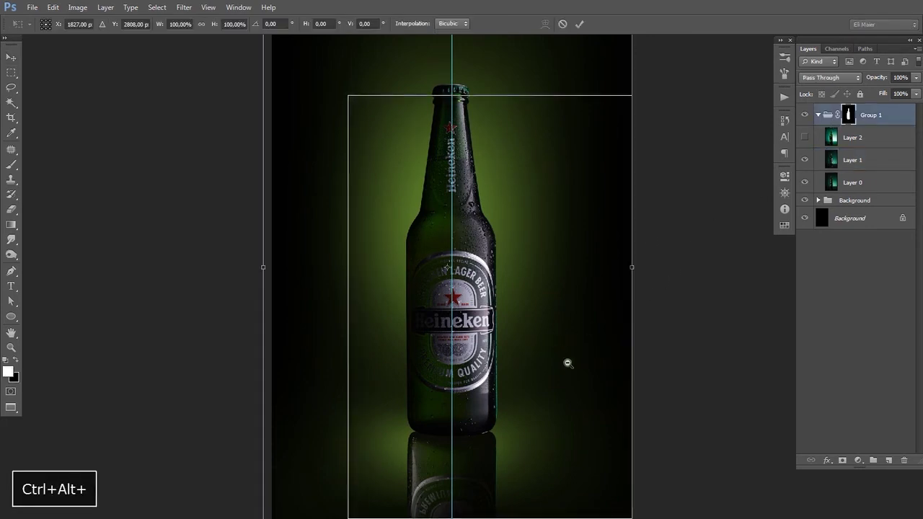
{"action": "left_click", "coordinate": [567, 363], "text": "ctrl+alt"}
{"action": "left_click_drag", "start_coordinate": [639, 479], "coordinate": [635, 487]}
{"action": "key", "text": "Return"}
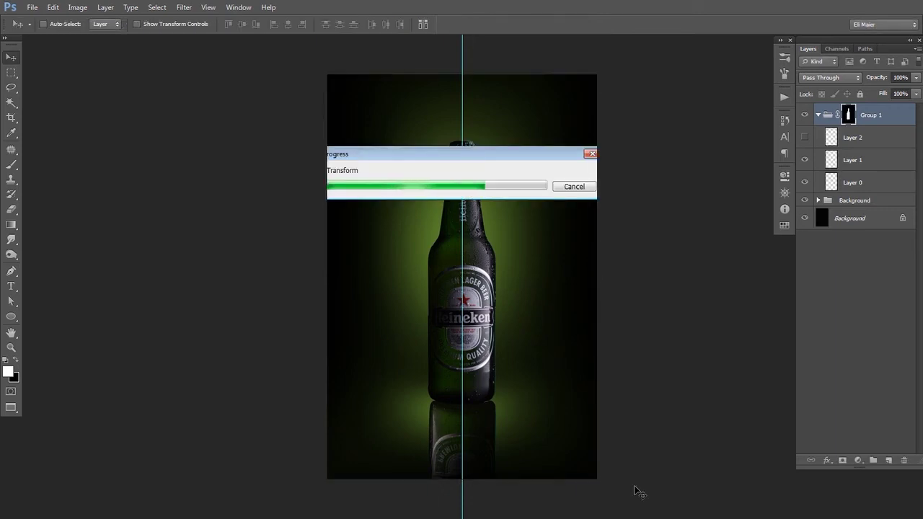
{"action": "key", "text": "ctrl+semicolon"}
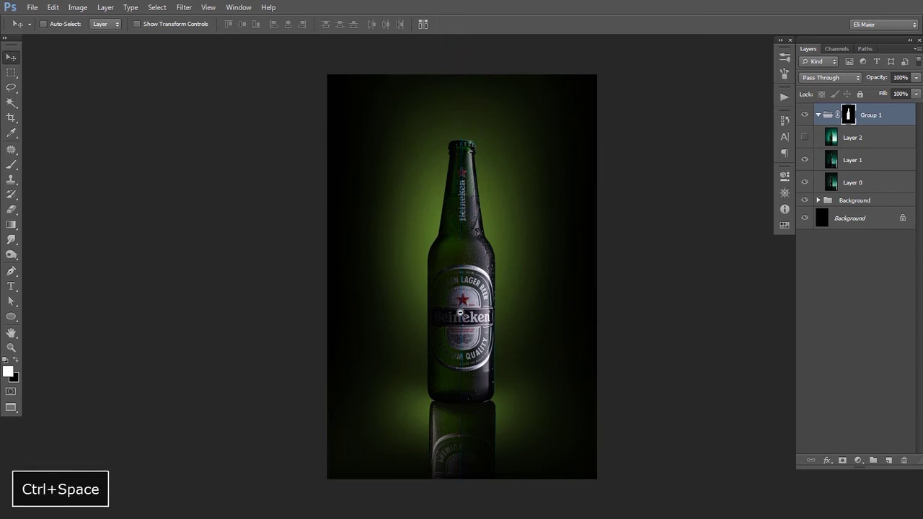
Step: Hide the Background group, compare the bottle with and without Layer 1 on black, and show the Background group again
{"action": "left_click", "coordinate": [462, 312], "text": "ctrl+alt"}
{"action": "left_click", "coordinate": [474, 303], "text": "ctrl"}
{"action": "left_click", "coordinate": [474, 301], "text": "ctrl"}
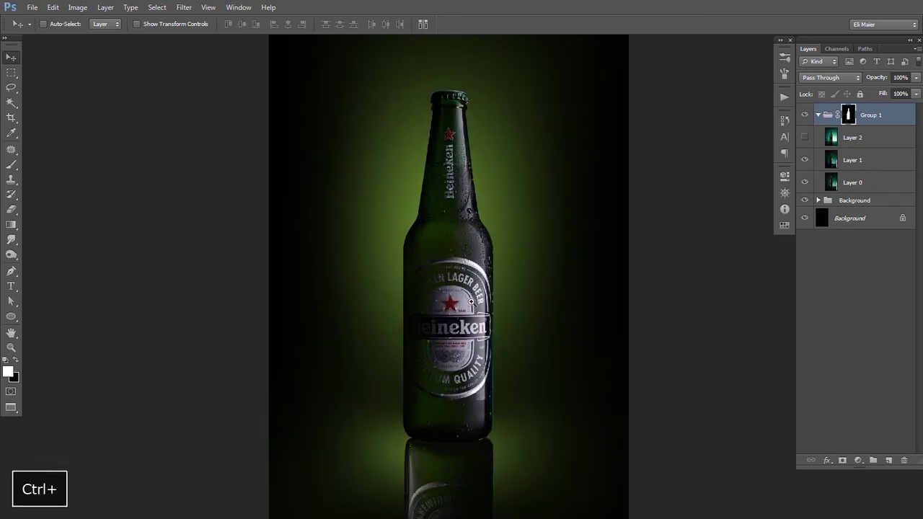
{"action": "left_click", "coordinate": [476, 274], "text": "ctrl"}
{"action": "left_click_drag", "start_coordinate": [484, 271], "coordinate": [476, 200]}
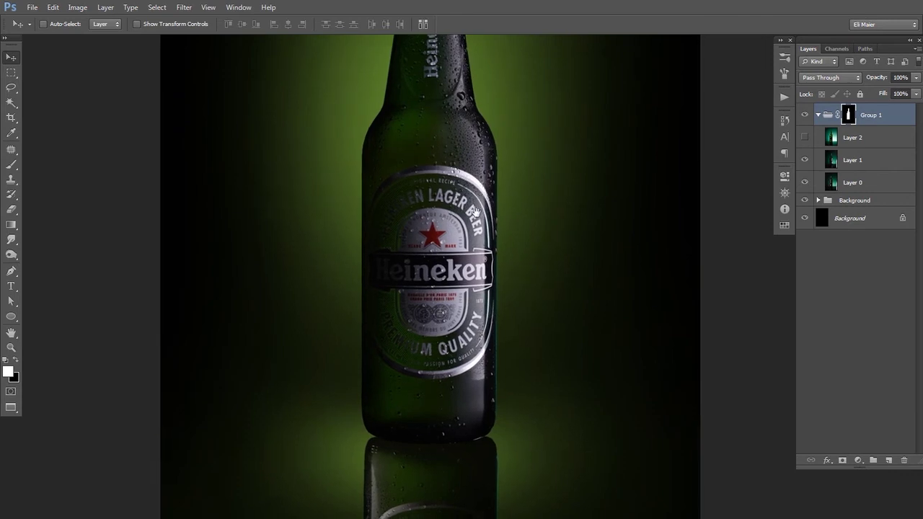
{"action": "left_click", "coordinate": [806, 201]}
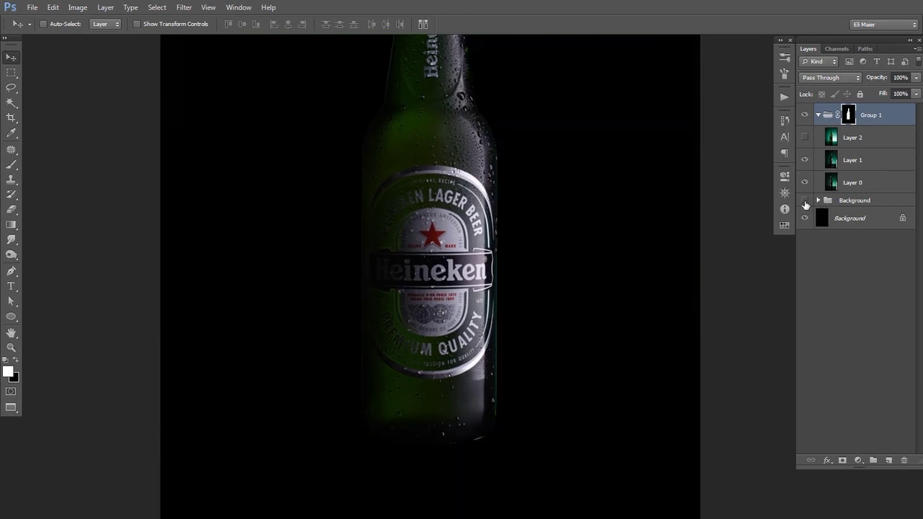
{"action": "left_click", "coordinate": [821, 165]}
{"action": "left_click", "coordinate": [807, 165]}
{"action": "left_click", "coordinate": [807, 164]}
{"action": "key", "text": "ctrl+alt+0"}
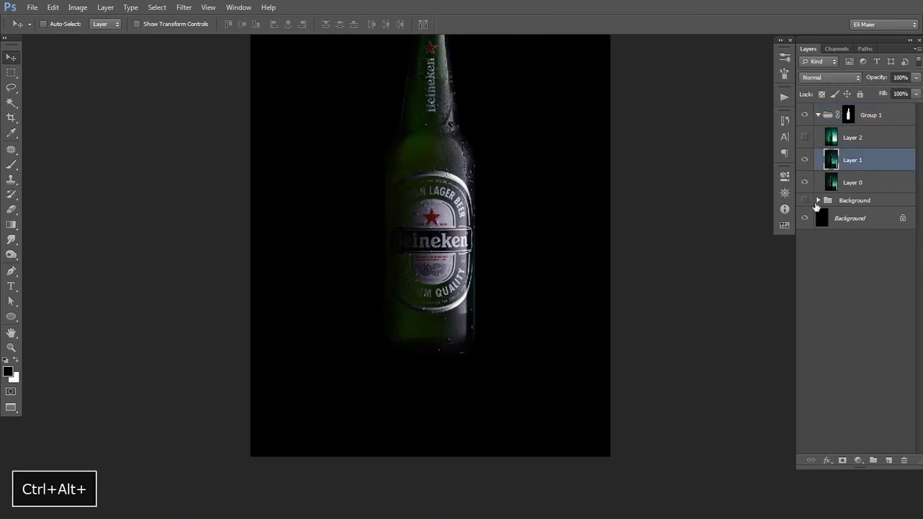
{"action": "left_click", "coordinate": [805, 201]}
{"action": "key", "text": "space"}
{"action": "left_click_drag", "start_coordinate": [435, 239], "coordinate": [433, 256]}
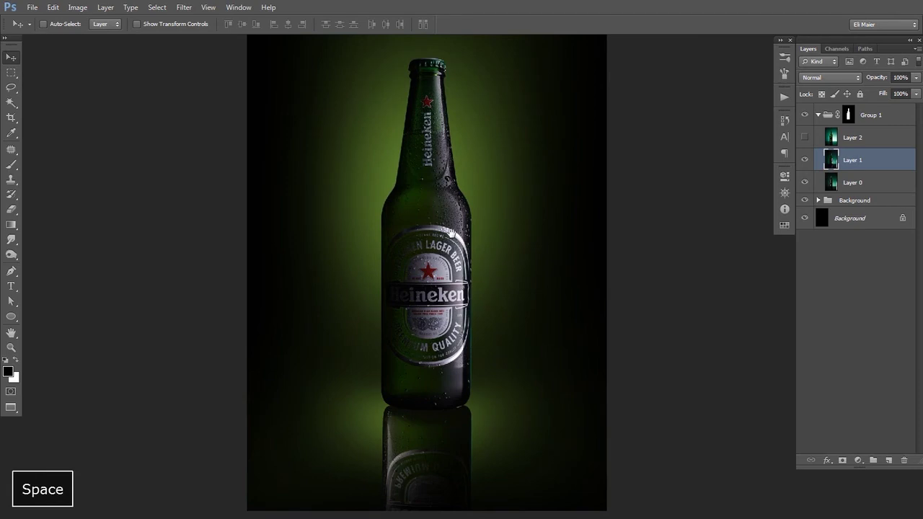
Step: Compare the bottle with and without Layer 1, and set Layer 1's blend mode to Linear Dodge (Add)
{"action": "left_click", "coordinate": [804, 164]}
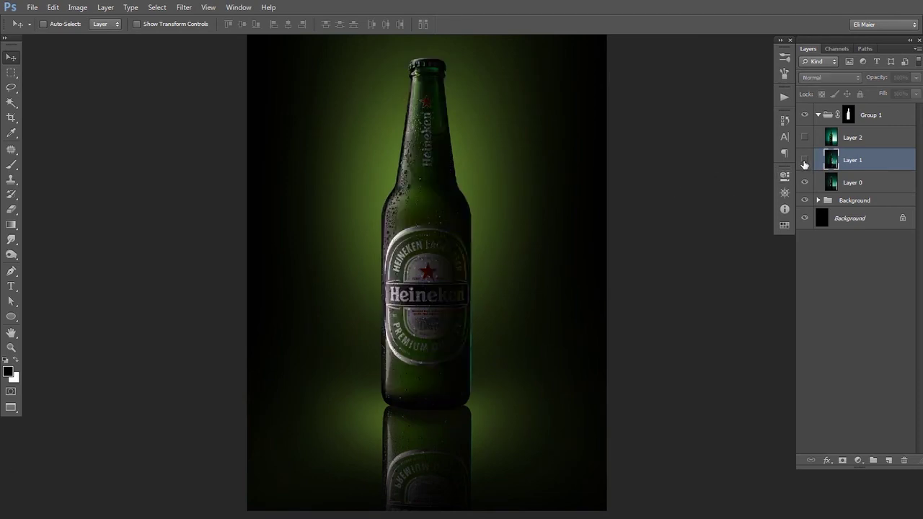
{"action": "left_click", "coordinate": [805, 165]}
{"action": "key", "text": "space"}
{"action": "left_click_drag", "start_coordinate": [474, 200], "coordinate": [474, 226]}
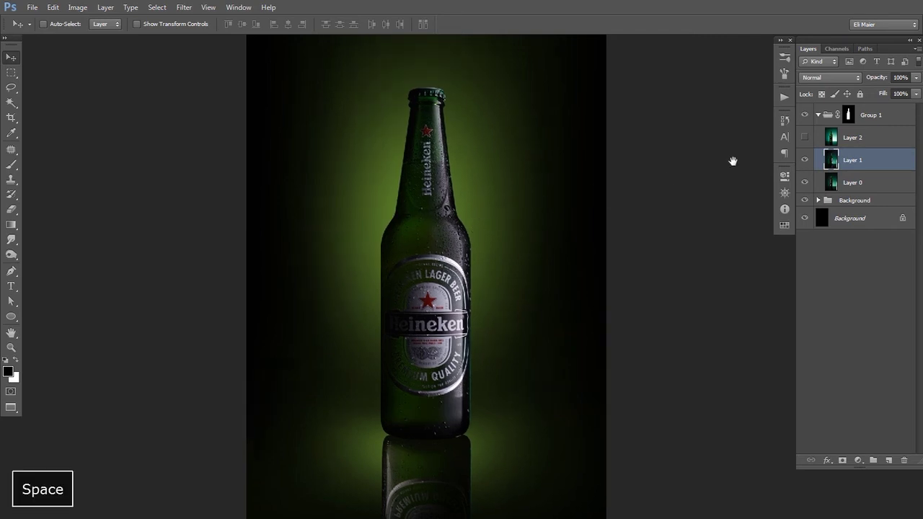
{"action": "left_click", "coordinate": [824, 79]}
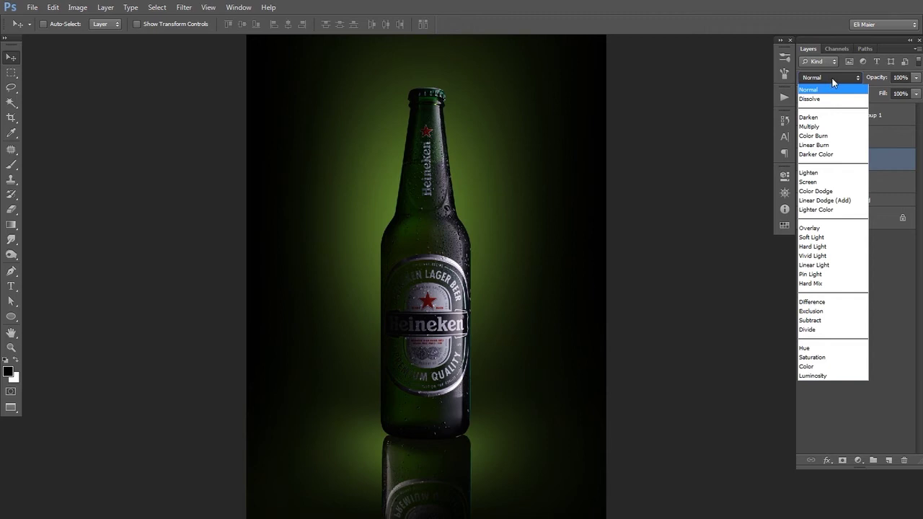
{"action": "left_click", "coordinate": [829, 201]}
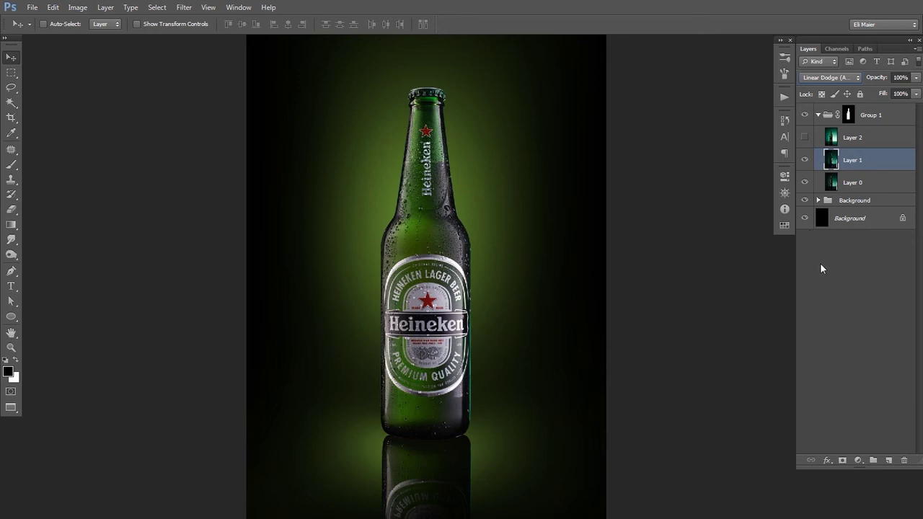
Step: Compare the whole bottle and its label up close with and without the Linear Dodge exposure on Layer 1
{"action": "key", "text": "space"}
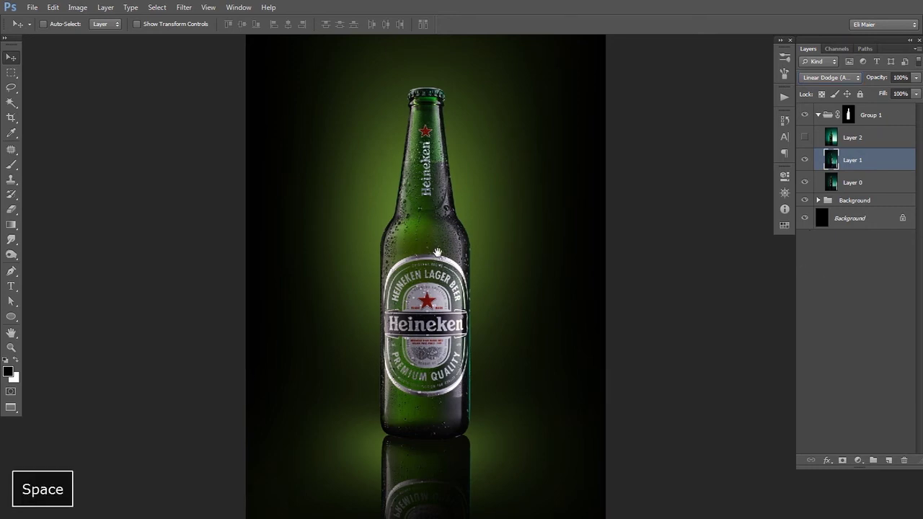
{"action": "left_click_drag", "start_coordinate": [433, 263], "coordinate": [447, 247]}
{"action": "left_click", "coordinate": [805, 160]}
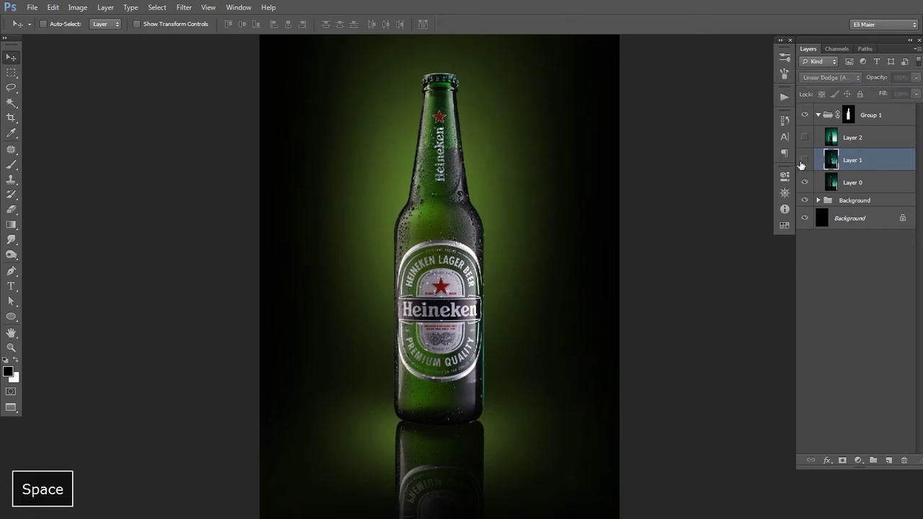
{"action": "left_click", "coordinate": [805, 160]}
{"action": "key", "text": "ctrl+space"}
{"action": "left_click", "coordinate": [454, 316]}
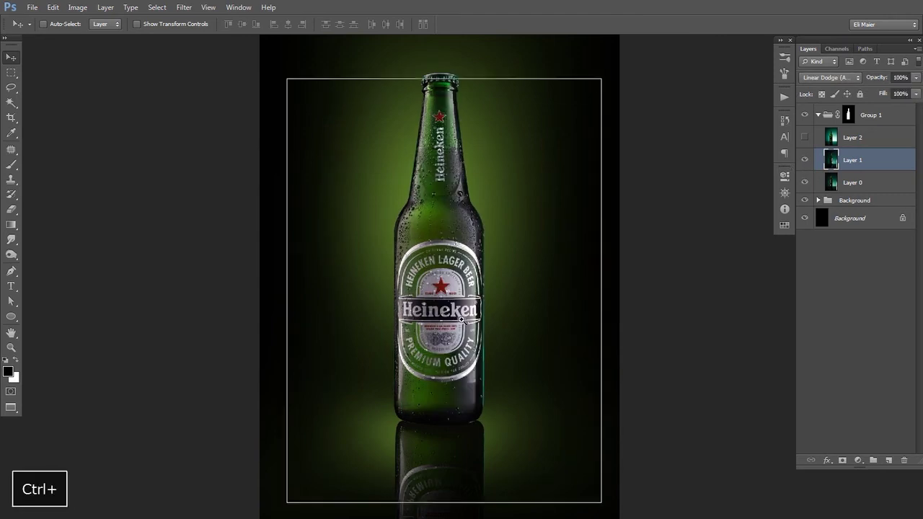
{"action": "left_click_drag", "start_coordinate": [473, 333], "coordinate": [465, 267]}
{"action": "key", "text": "ctrl+space"}
{"action": "left_click", "coordinate": [479, 311]}
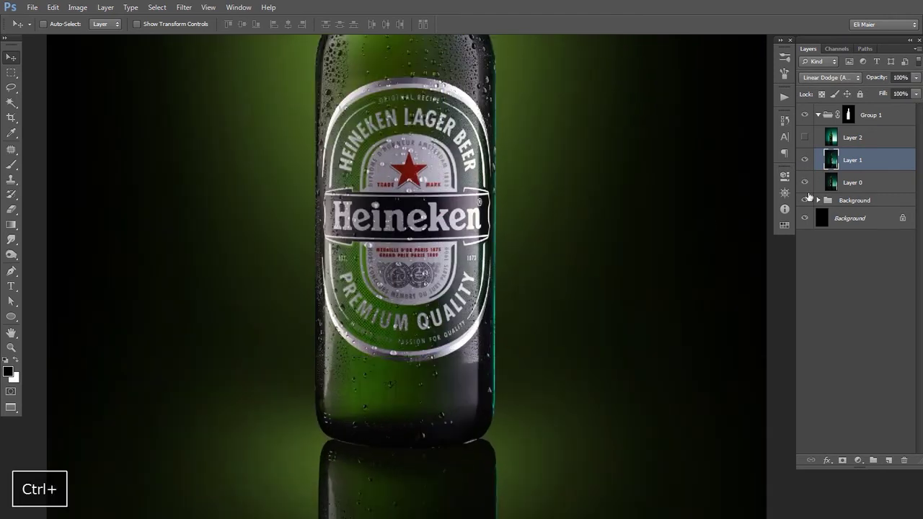
{"action": "left_click", "coordinate": [805, 160]}
{"action": "left_click", "coordinate": [805, 160]}
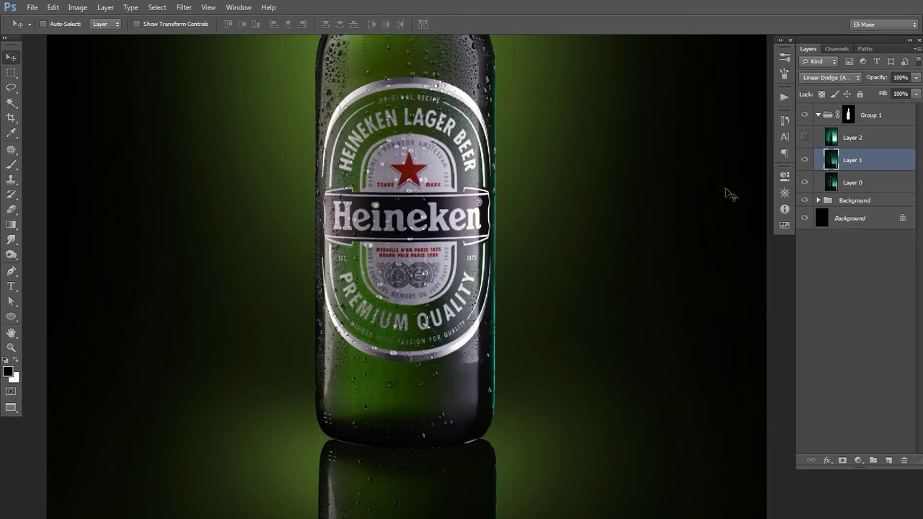
{"action": "key", "text": "ctrl+alt+space"}
{"action": "left_click", "coordinate": [481, 245], "text": "ctrl+alt"}
{"action": "left_click", "coordinate": [474, 222], "text": "ctrl+alt"}
{"action": "left_click_drag", "start_coordinate": [474, 218], "coordinate": [470, 302]}
{"action": "left_click", "coordinate": [471, 301], "text": "ctrl+alt"}
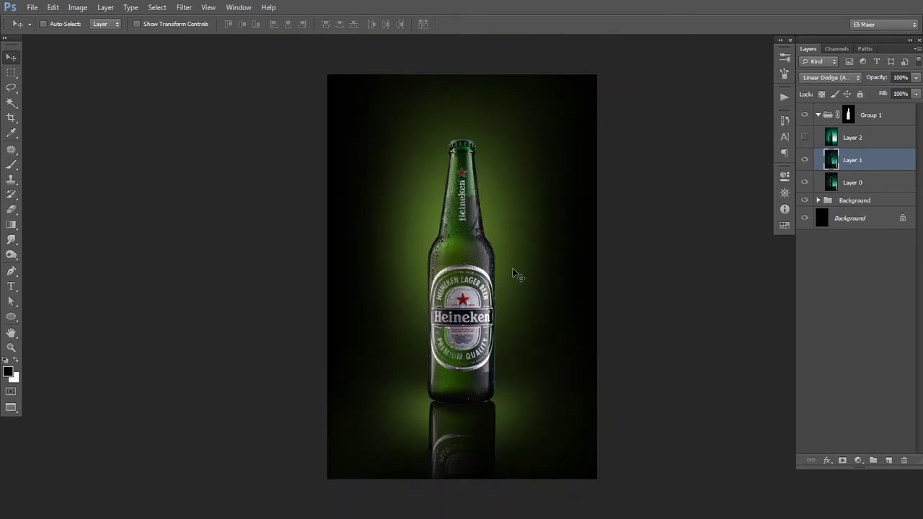
{"action": "left_click", "coordinate": [441, 287], "text": "ctrl"}
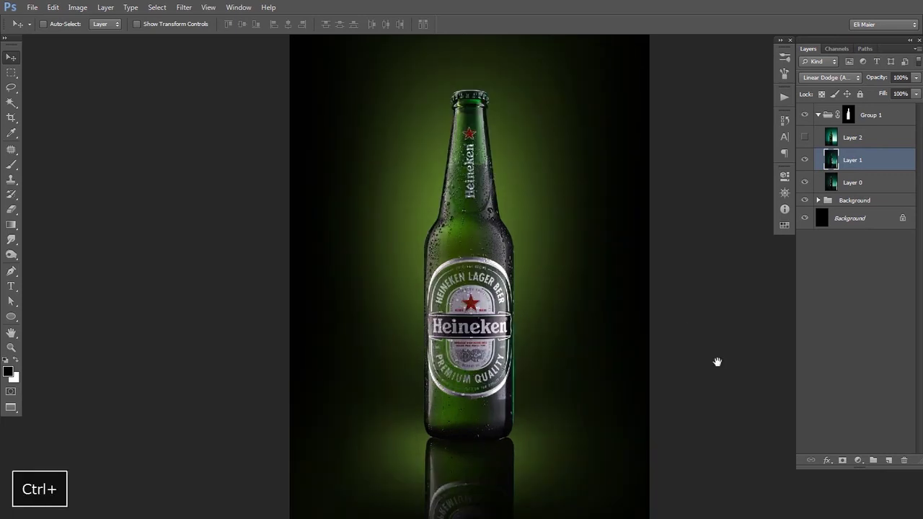
Step: Add a Curves adjustment layer directly above Layer 1 inside Group 1
{"action": "left_click", "coordinate": [858, 460]}
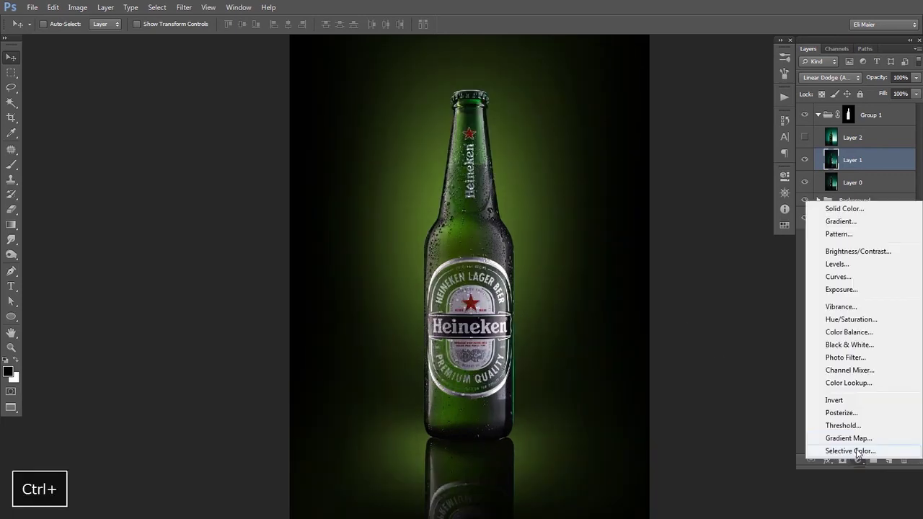
{"action": "left_click", "coordinate": [848, 278]}
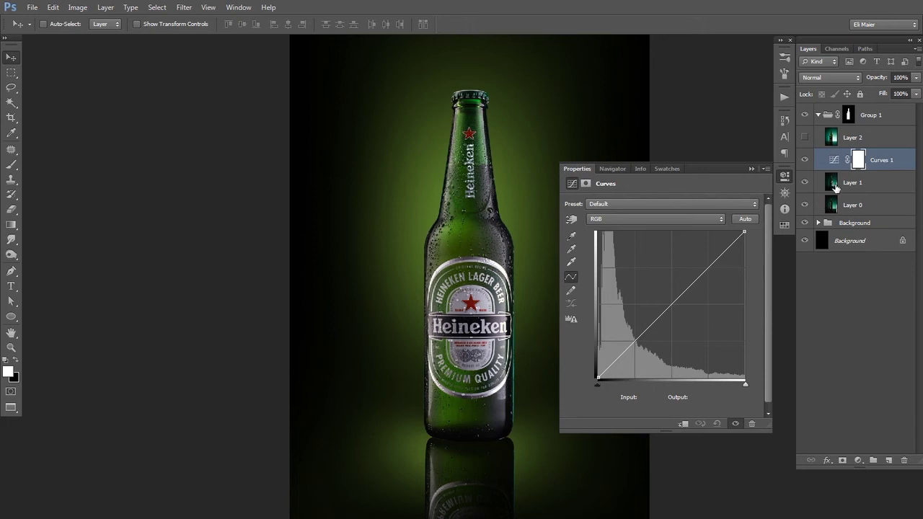
{"action": "key", "text": "alt"}
Step: Set Group 1's blend mode to Normal so its adjustments affect only the bottle
{"action": "left_click", "coordinate": [826, 118]}
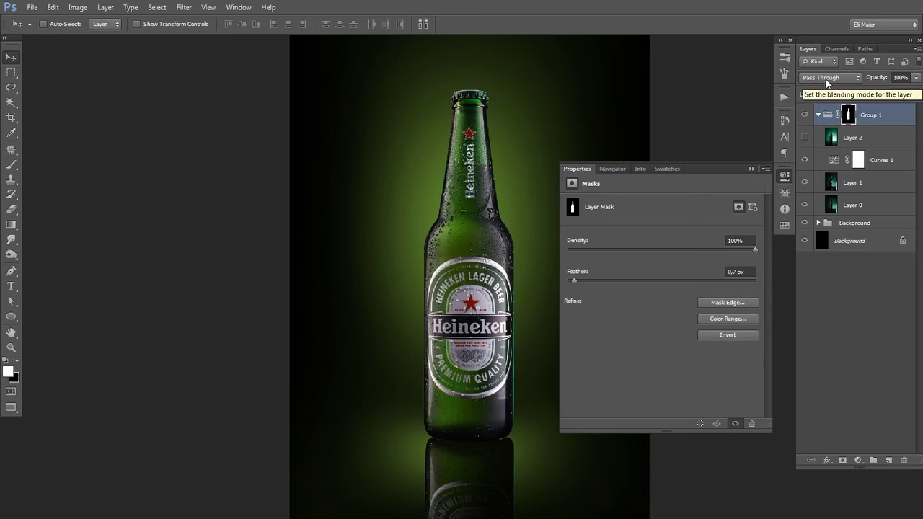
{"action": "left_click", "coordinate": [827, 80]}
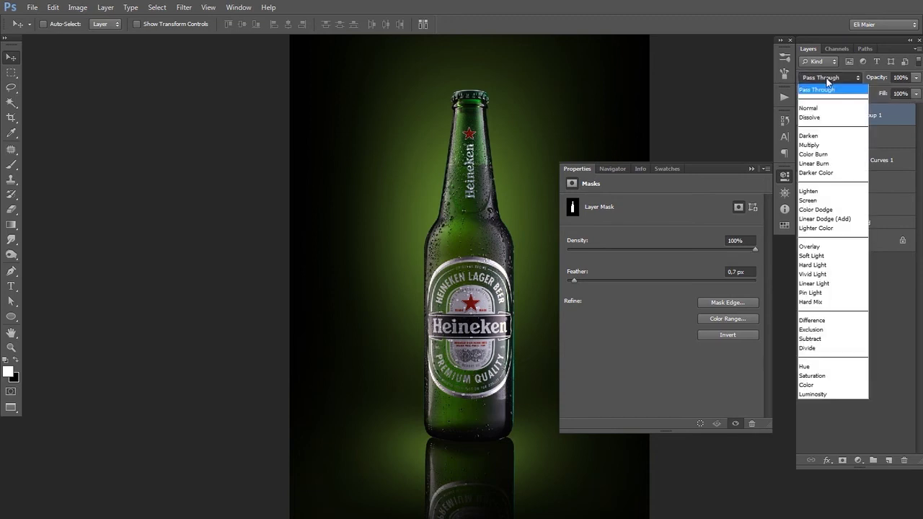
{"action": "left_click", "coordinate": [819, 109]}
Step: Brighten the bottle's highlights by moving the Curves adjustment's RGB white point to input 220, output 255
{"action": "left_click", "coordinate": [828, 164]}
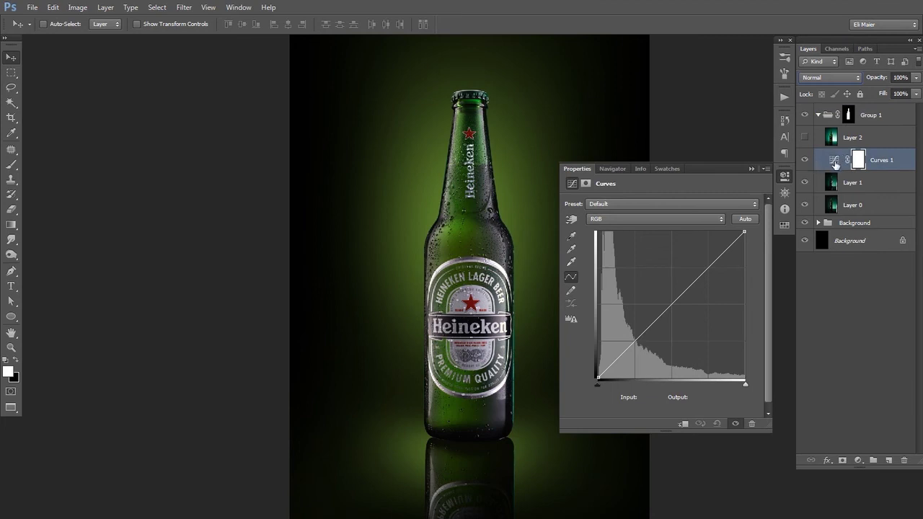
{"action": "key", "text": "space"}
{"action": "left_click_drag", "start_coordinate": [465, 202], "coordinate": [339, 201]}
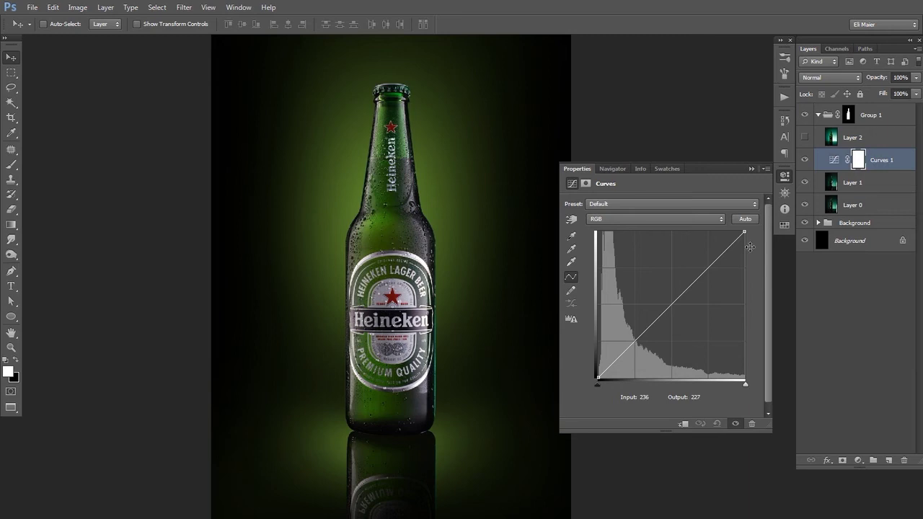
{"action": "left_click_drag", "start_coordinate": [745, 232], "coordinate": [725, 233]}
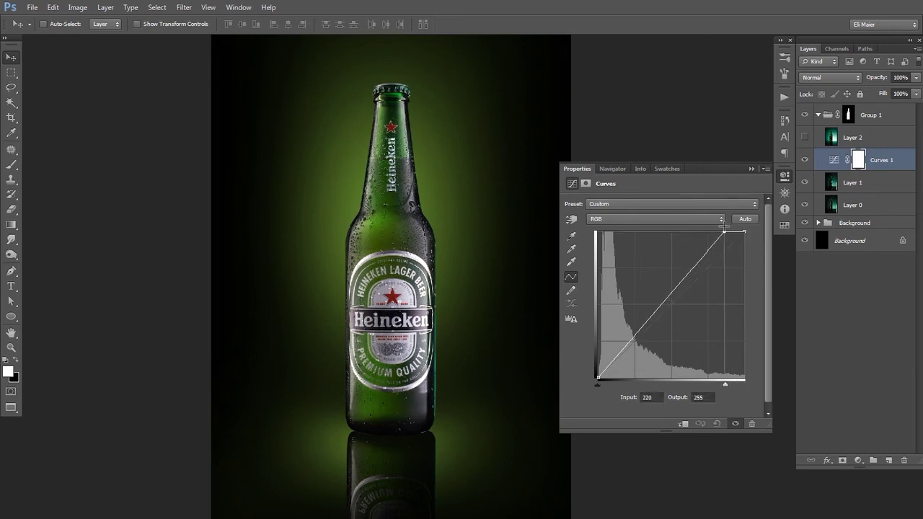
Step: Deepen the bottle's shadows by moving the Curves 1 RGB black point to input 6, output 0
{"action": "left_click_drag", "start_coordinate": [598, 377], "coordinate": [601, 384]}
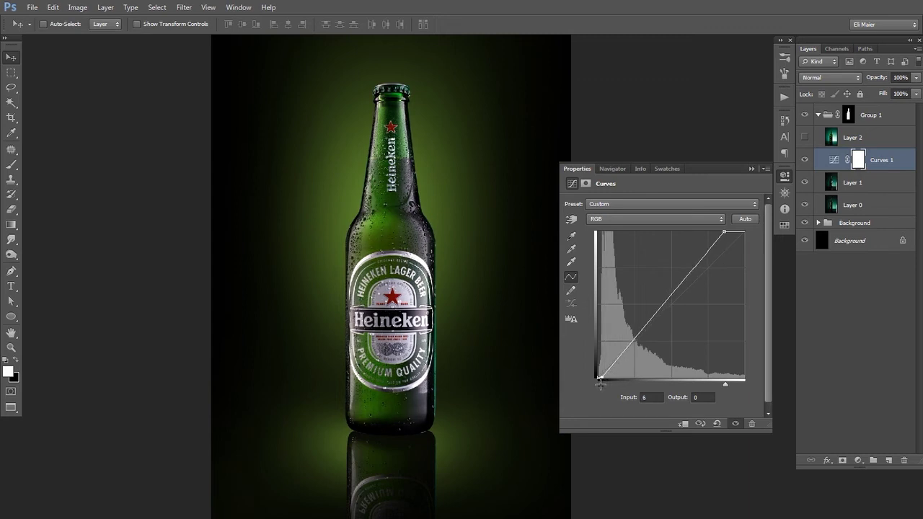
{"action": "double_click", "coordinate": [577, 170]}
{"action": "left_click", "coordinate": [452, 277], "text": "ctrl+alt"}
{"action": "left_click_drag", "start_coordinate": [441, 289], "coordinate": [437, 268]}
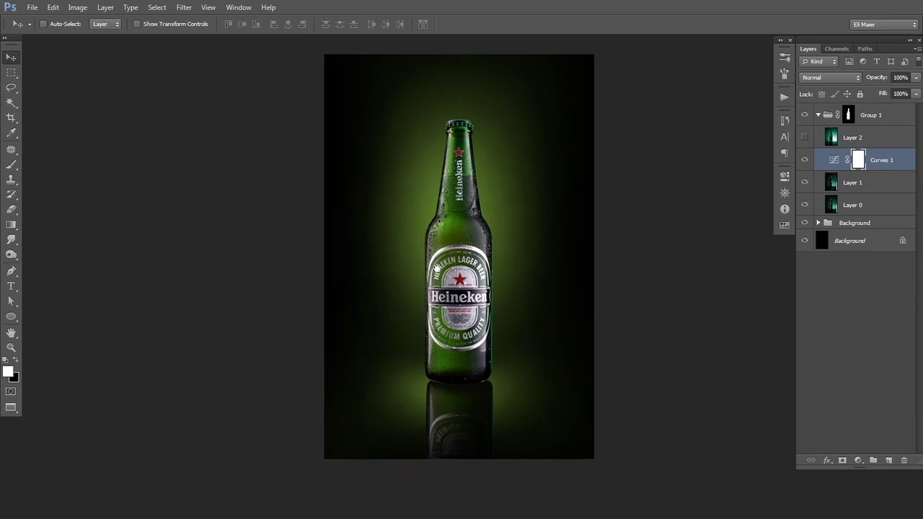
{"action": "left_click", "coordinate": [488, 241], "text": "ctrl"}
{"action": "left_click", "coordinate": [487, 243], "text": "ctrl"}
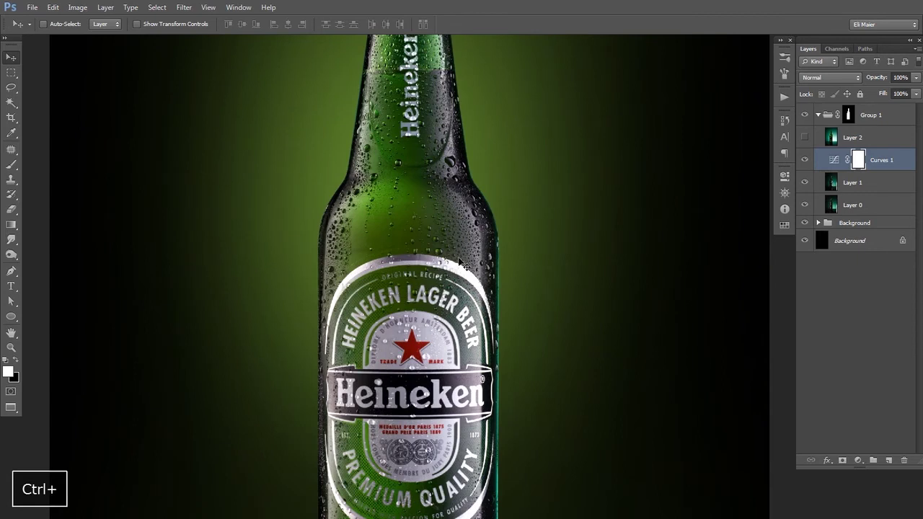
{"action": "left_click", "coordinate": [463, 275], "text": "ctrl+alt"}
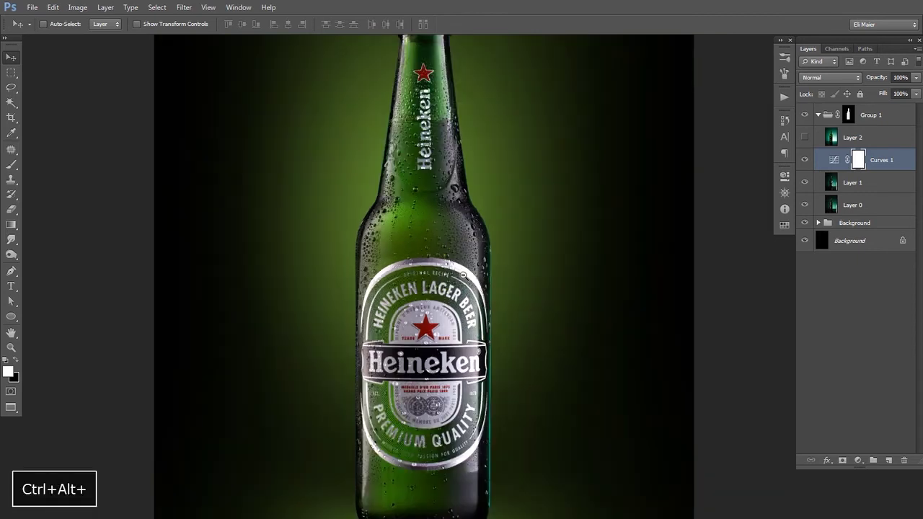
{"action": "left_click", "coordinate": [464, 274], "text": "ctrl+alt"}
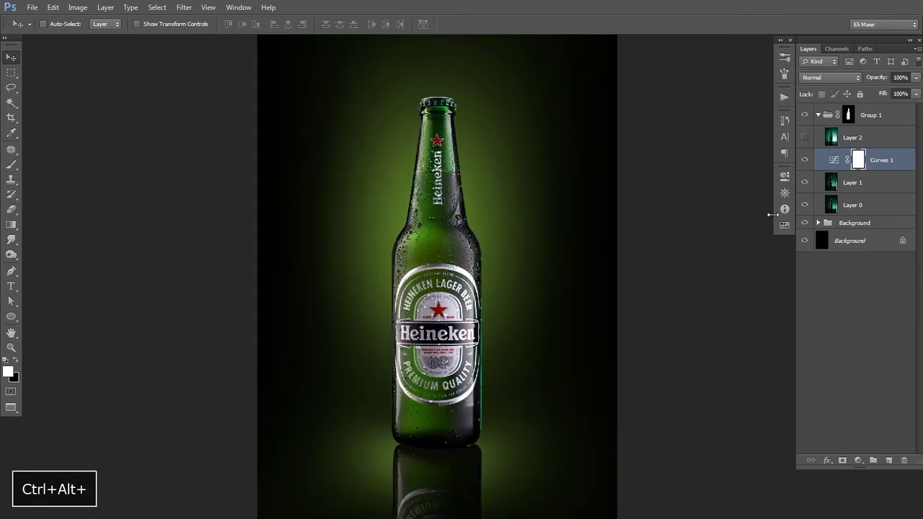
Step: Add a second Curves adjustment layer above Curves 1 and lower its Red midtones to input 145, output 114
{"action": "left_click", "coordinate": [859, 460]}
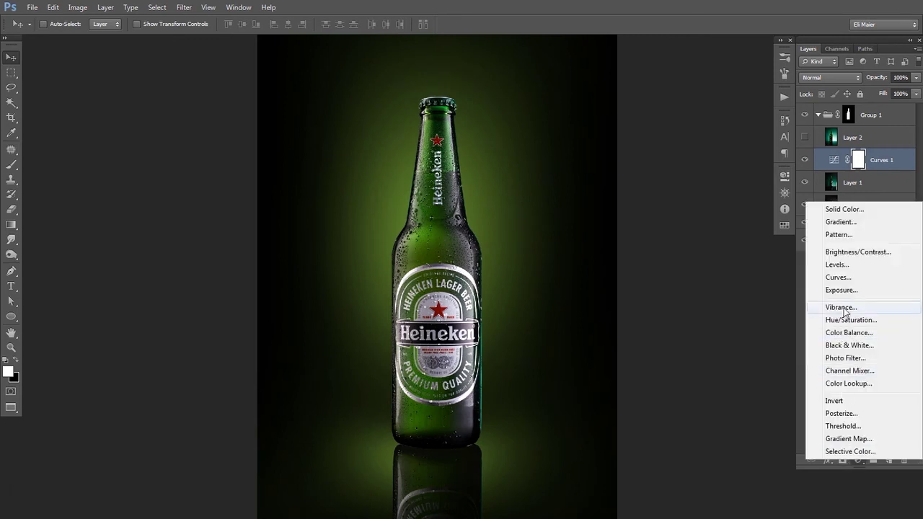
{"action": "left_click", "coordinate": [844, 278]}
{"action": "left_click", "coordinate": [647, 221]}
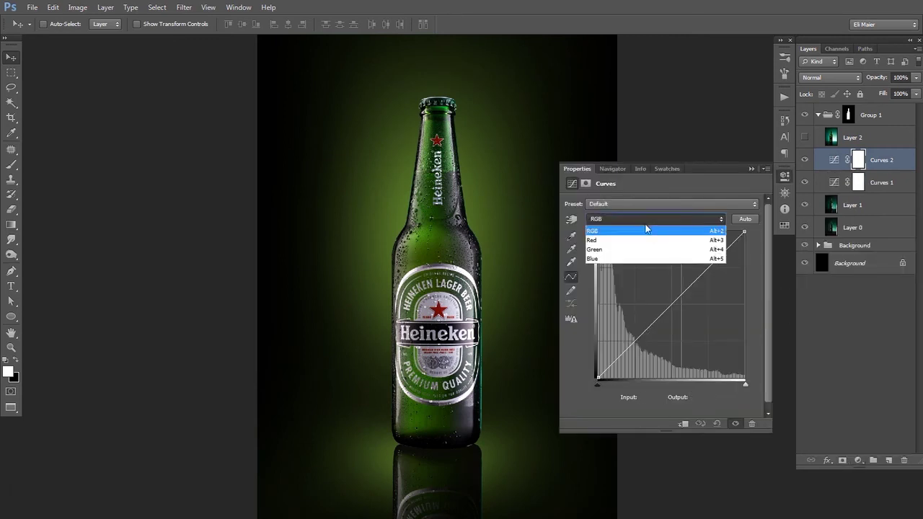
{"action": "left_click", "coordinate": [643, 241]}
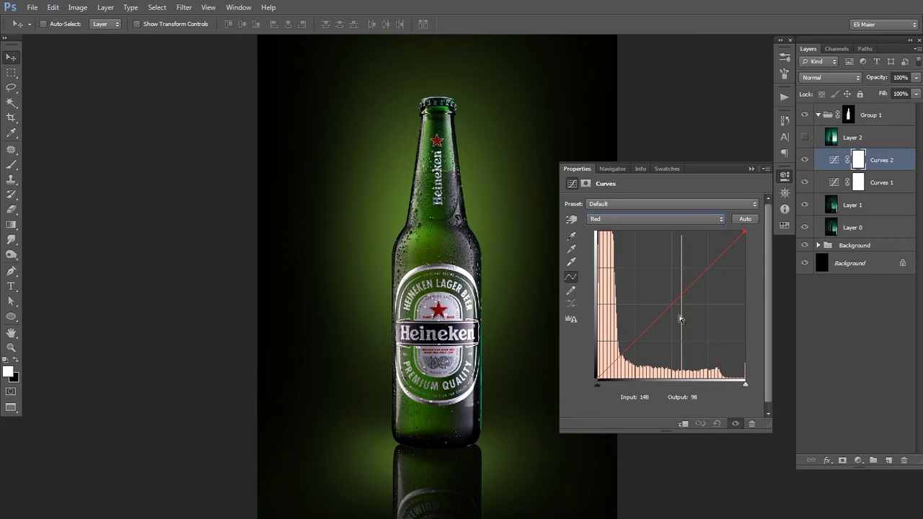
{"action": "left_click_drag", "start_coordinate": [673, 308], "coordinate": [681, 311]}
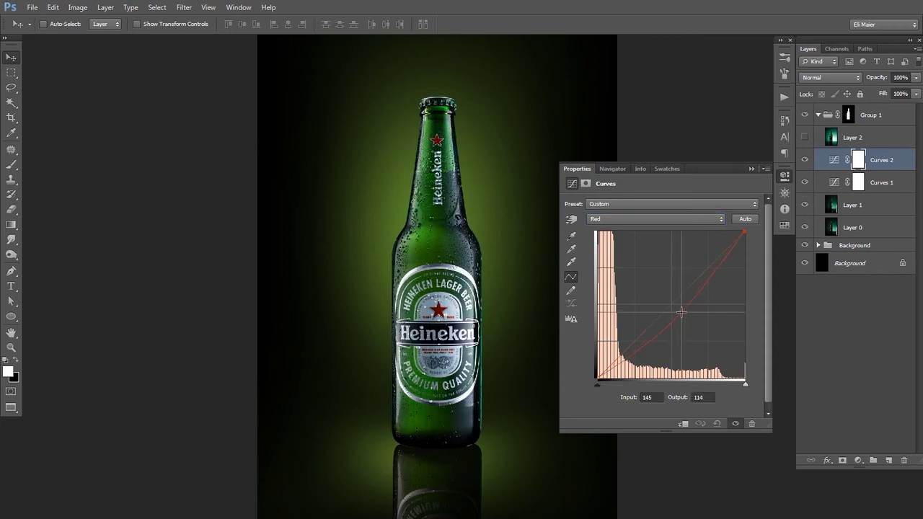
Step: In Curves 2, raise the Green midtones to input 116, output 133 and lower the Blue midtones to input 148, output 107
{"action": "left_click", "coordinate": [632, 217]}
{"action": "left_click", "coordinate": [627, 251]}
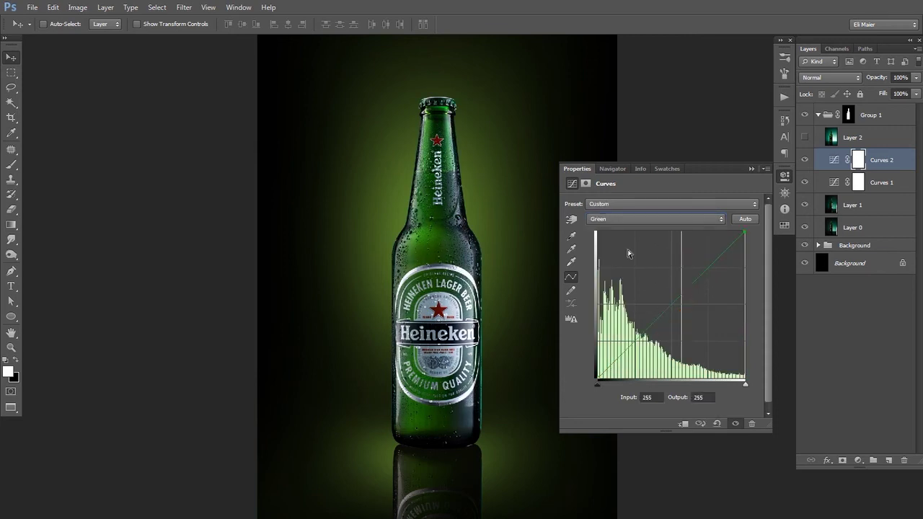
{"action": "left_click_drag", "start_coordinate": [668, 297], "coordinate": [665, 302]}
{"action": "left_click", "coordinate": [624, 219]}
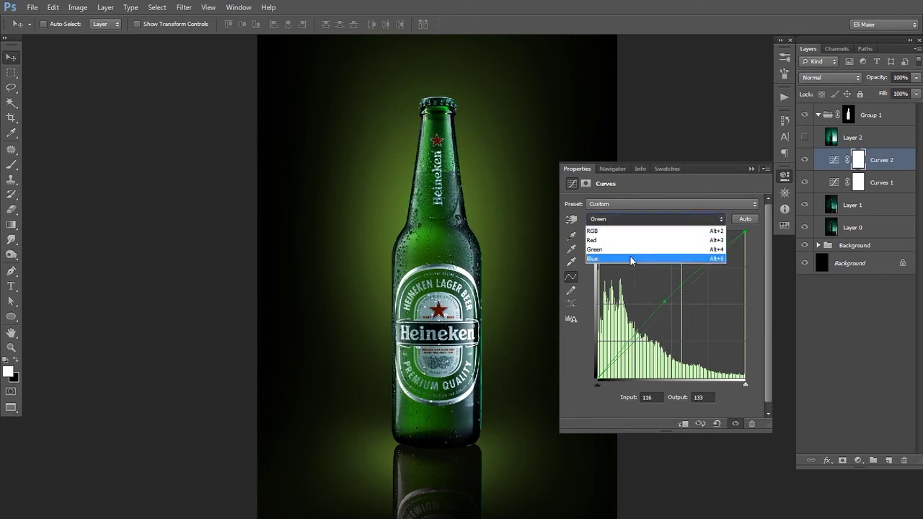
{"action": "left_click", "coordinate": [631, 259]}
{"action": "mouse_move", "coordinate": [668, 304]}
{"action": "left_mouse_down"}
{"action": "mouse_move", "coordinate": [687, 319]}
{"action": "mouse_move", "coordinate": [680, 315]}
{"action": "left_mouse_up"}
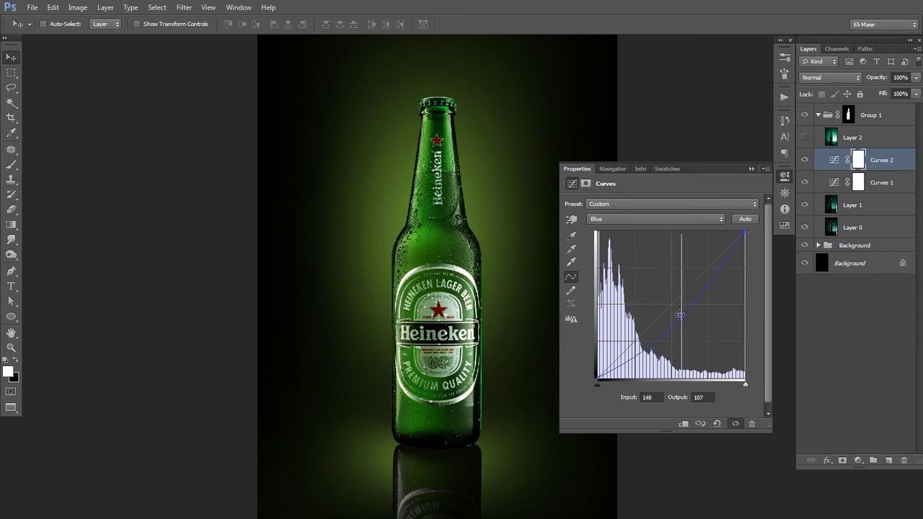
{"action": "left_click", "coordinate": [586, 168]}
Step: Examine the lower label, the glass and the side edges of the recoloured bottle up close
{"action": "key", "text": "space"}
{"action": "left_click_drag", "start_coordinate": [508, 242], "coordinate": [502, 158]}
{"action": "left_click", "coordinate": [446, 292], "text": "ctrl"}
{"action": "left_click", "coordinate": [444, 303], "text": "ctrl"}
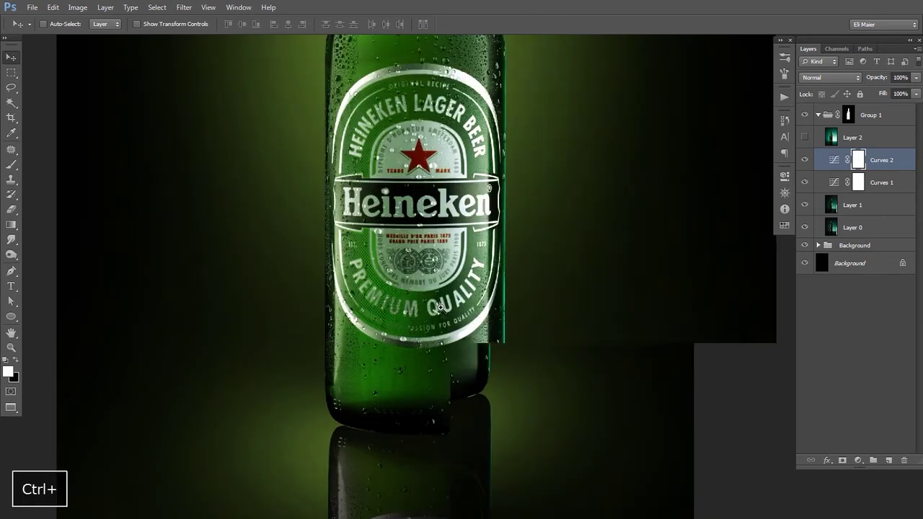
{"action": "left_click", "coordinate": [441, 312], "text": "ctrl"}
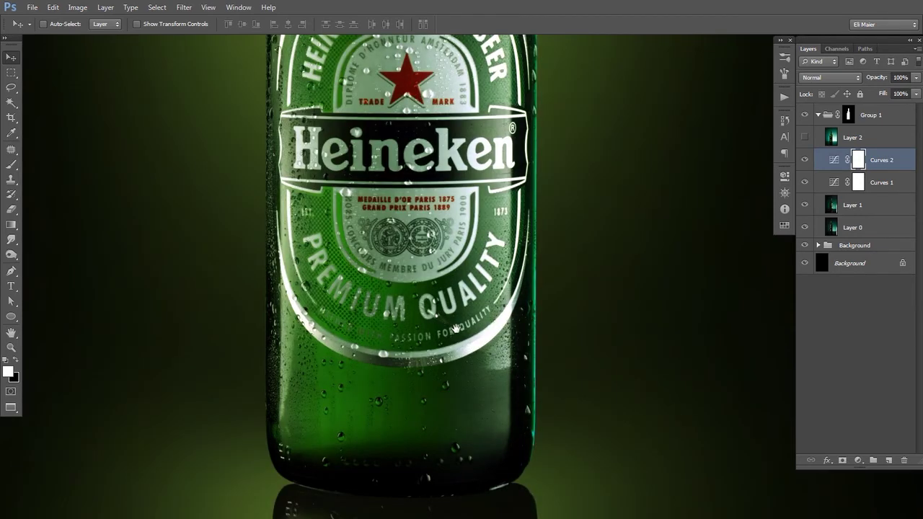
{"action": "key", "text": "ctrl"}
{"action": "key", "text": "i"}
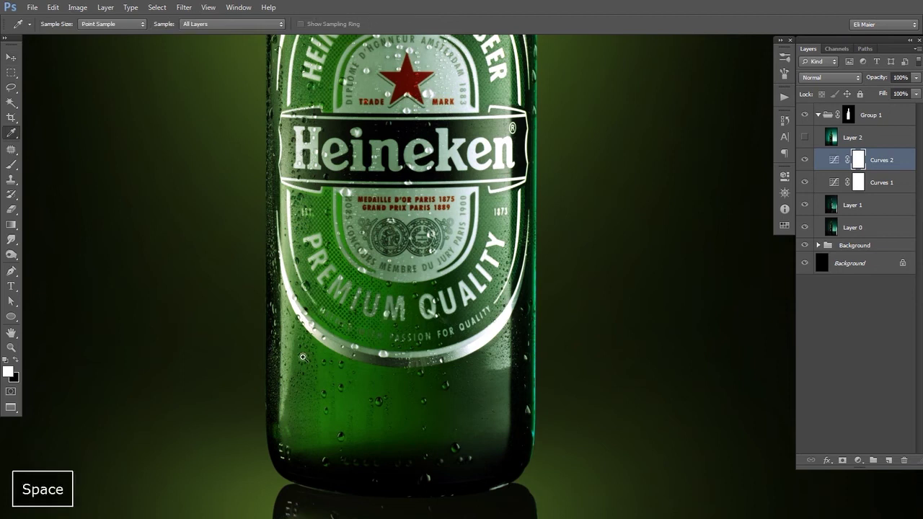
{"action": "left_click", "coordinate": [268, 135], "text": "ctrl"}
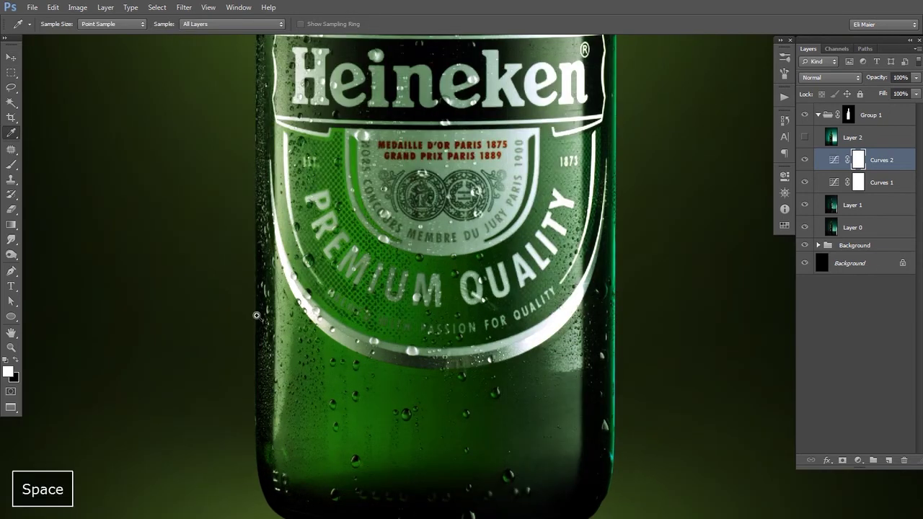
{"action": "left_click", "coordinate": [258, 317], "text": "ctrl"}
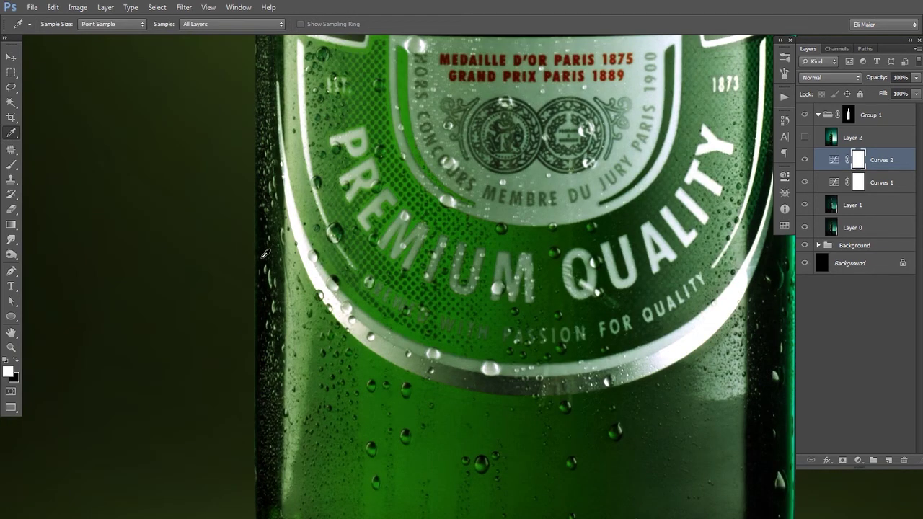
{"action": "left_click", "coordinate": [274, 260], "text": "ctrl+alt"}
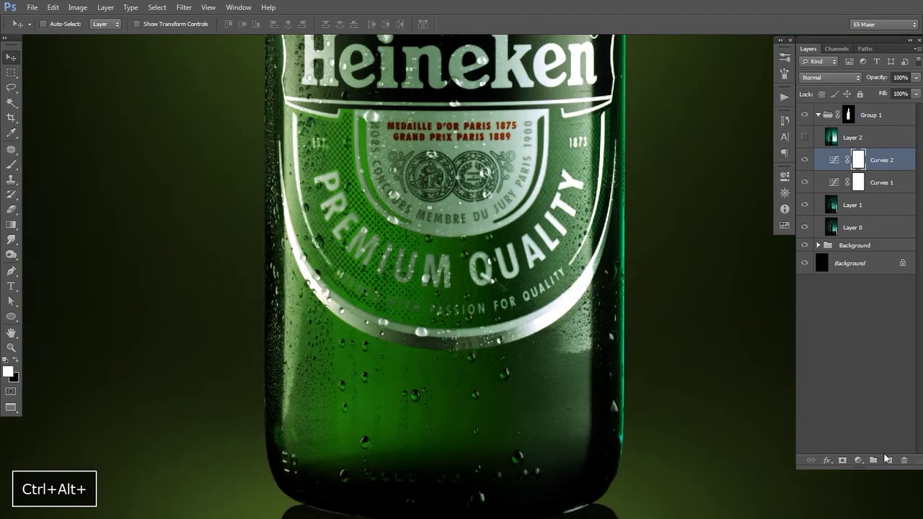
Step: Create a new empty layer above Curves 2 in Group 1 and set up a black brush at size 50
{"action": "left_click", "coordinate": [888, 460]}
{"action": "key", "text": "x"}
{"action": "key", "text": "b"}
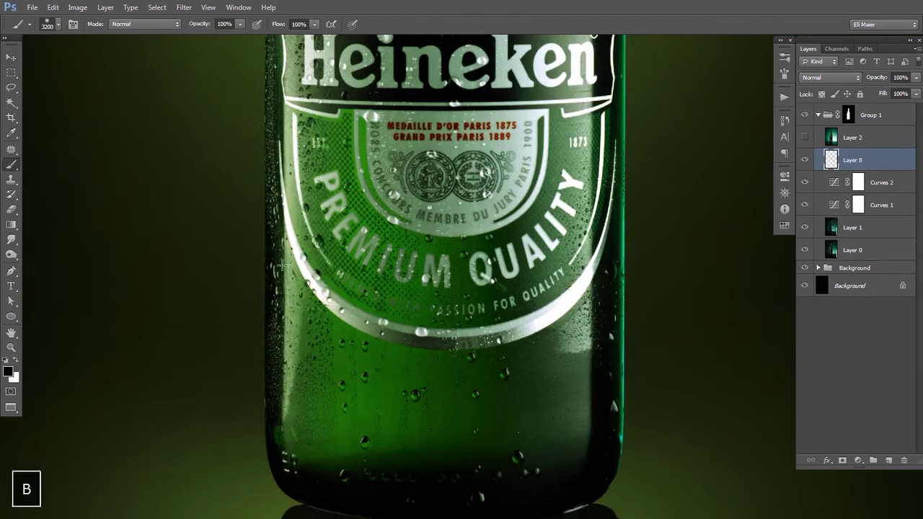
{"action": "key", "text": "bracketleft"}
{"action": "key", "text": "bracketleft"}
{"action": "key", "text": "bracketleft"}
{"action": "key", "text": "bracketleft"}
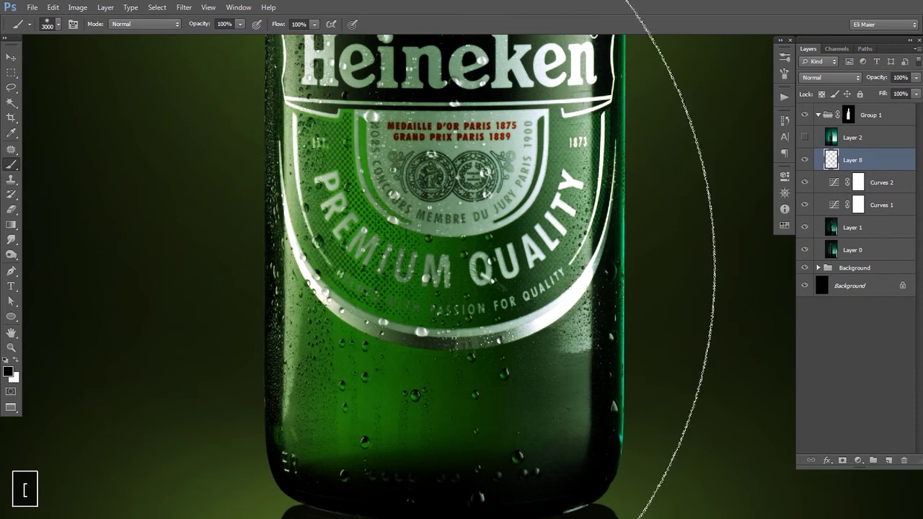
{"action": "key", "text": "bracketleft"}
{"action": "key", "text": "bracketleft"}
{"action": "key", "text": "bracketleft"}
{"action": "key", "text": "bracketleft"}
{"action": "key", "text": "bracketleft"}
{"action": "key", "text": "bracketleft"}
{"action": "key", "text": "bracketleft"}
{"action": "key", "text": "bracketleft"}
{"action": "key", "text": "bracketleft"}
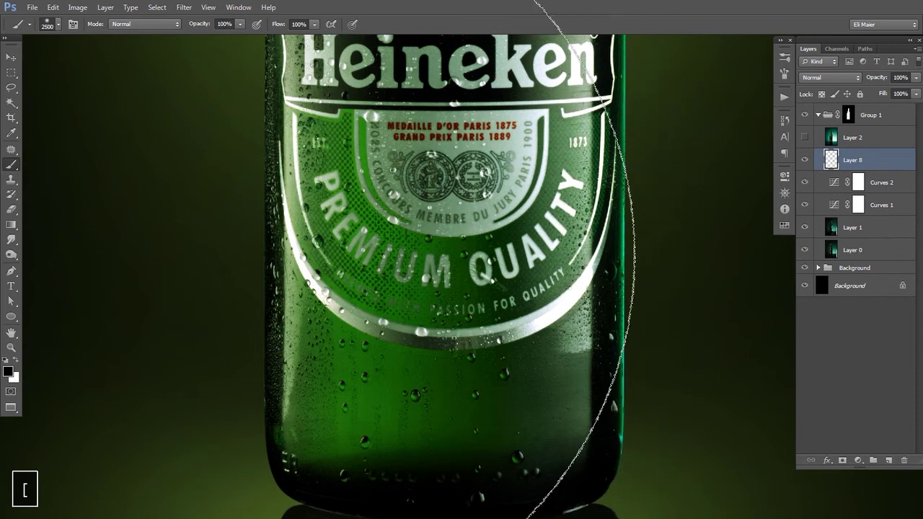
{"action": "key", "text": "bracketleft"}
{"action": "key", "text": "bracketleft"}
{"action": "key", "text": "bracketleft"}
{"action": "key", "text": "bracketleft"}
{"action": "key", "text": "bracketleft"}
{"action": "key", "text": "bracketleft"}
{"action": "key", "text": "bracketleft"}
{"action": "key", "text": "bracketleft"}
{"action": "key", "text": "bracketleft"}
{"action": "key", "text": "bracketleft"}
{"action": "key", "text": "bracketleft"}
{"action": "key", "text": "bracketleft"}
{"action": "key", "text": "bracketleft"}
{"action": "key", "text": "bracketleft"}
{"action": "key", "text": "bracketleft"}
{"action": "key", "text": "bracketleft"}
{"action": "key", "text": "bracketleft"}
{"action": "key", "text": "bracketleft"}
{"action": "key", "text": "bracketleft"}
{"action": "key", "text": "bracketleft"}
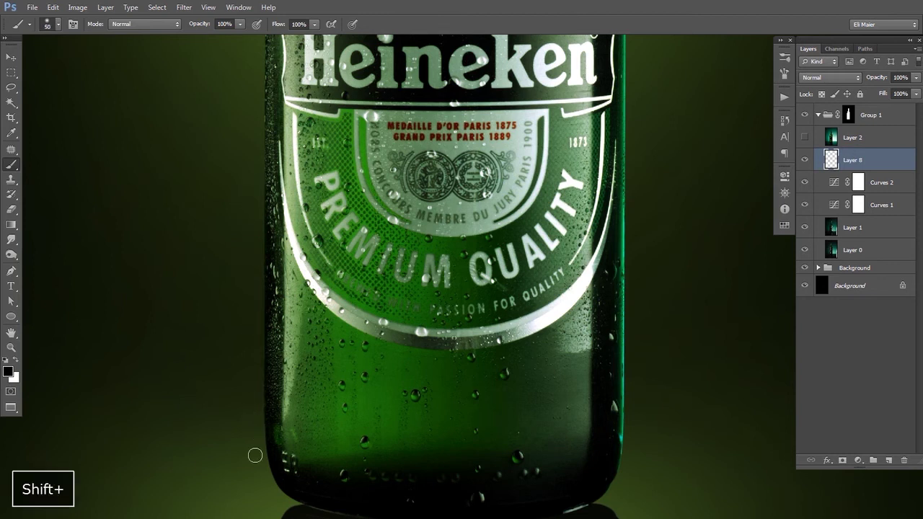
Step: Paint a straight black stroke along the bottle's left edge on Layer 8
{"action": "key", "text": "space"}
{"action": "left_click_drag", "start_coordinate": [249, 255], "coordinate": [242, 290]}
{"action": "key", "text": "space"}
{"action": "left_click_drag", "start_coordinate": [229, 232], "coordinate": [227, 398]}
{"action": "left_click", "coordinate": [244, 204], "text": "shift"}
{"action": "key", "text": "space"}
{"action": "left_click_drag", "start_coordinate": [632, 36], "coordinate": [533, 242]}
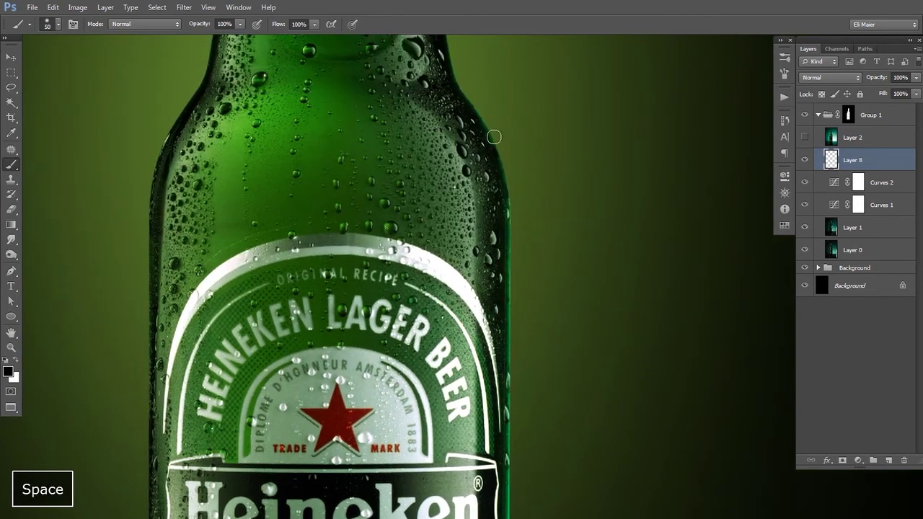
Step: Sample the dark glass colour at the bottle's right shoulder and enlarge the brush to size 80
{"action": "key", "text": "i"}
{"action": "key", "text": "space"}
{"action": "left_click_drag", "start_coordinate": [458, 100], "coordinate": [445, 187]}
{"action": "scroll", "coordinate": [449, 172], "scroll_direction": "up", "scroll_amount": 2}
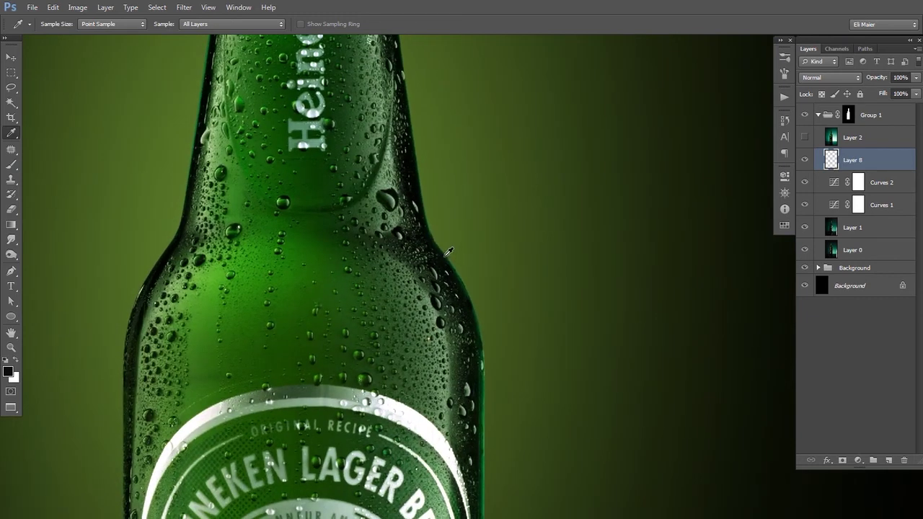
{"action": "key", "text": "b"}
{"action": "key", "text": "bracketright"}
{"action": "key", "text": "bracketright"}
{"action": "key", "text": "bracketright"}
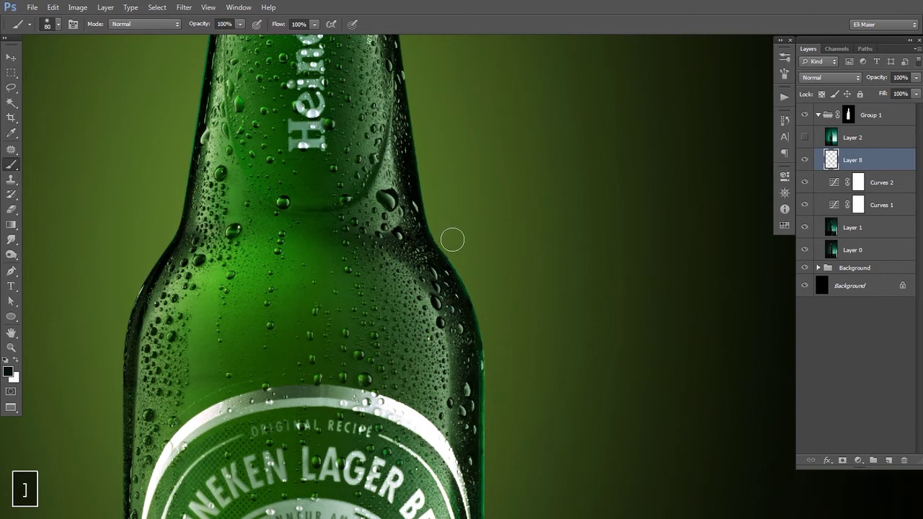
Step: Paint over the teal rim along the bottle's right edge beside the label with the sampled dark colour
{"action": "key", "text": "space"}
{"action": "left_click_drag", "start_coordinate": [501, 365], "coordinate": [493, 214]}
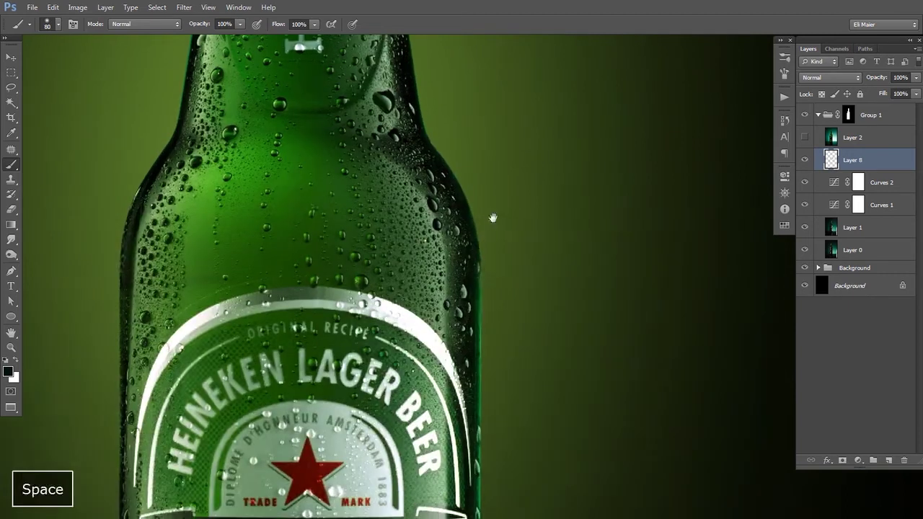
{"action": "key", "text": "space"}
{"action": "left_click_drag", "start_coordinate": [491, 270], "coordinate": [490, 134]}
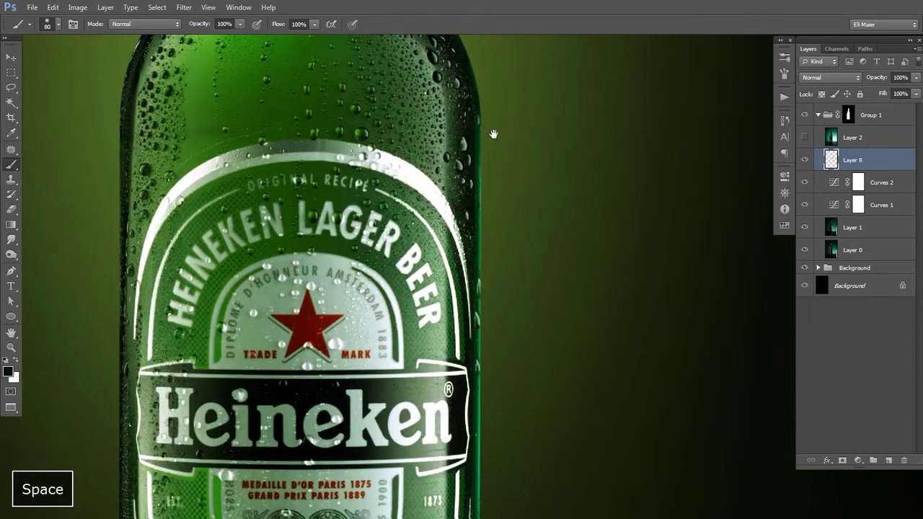
{"action": "key", "text": "space"}
{"action": "left_click_drag", "start_coordinate": [484, 410], "coordinate": [474, 252]}
{"action": "mouse_move", "coordinate": [474, 361]}
{"action": "left_mouse_down"}
{"action": "mouse_move", "coordinate": [474, 266]}
{"action": "mouse_move", "coordinate": [488, 332]}
{"action": "mouse_move", "coordinate": [483, 408]}
{"action": "left_mouse_up"}
{"action": "left_click", "coordinate": [478, 411], "text": "shift"}
{"action": "key", "text": "space"}
{"action": "left_click_drag", "start_coordinate": [480, 184], "coordinate": [476, 396]}
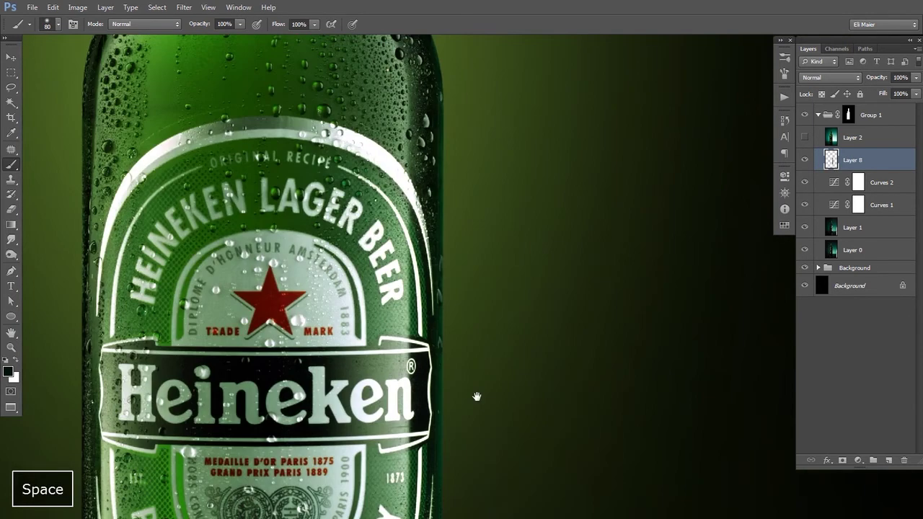
{"action": "left_click", "coordinate": [455, 126], "text": "shift"}
Step: Sample near-black from the bottle's lower right corner and paint out the thin highlight along the base edge
{"action": "key", "text": "space"}
{"action": "left_click_drag", "start_coordinate": [481, 323], "coordinate": [481, 140]}
{"action": "left_click_drag", "start_coordinate": [483, 450], "coordinate": [484, 337]}
{"action": "left_click_drag", "start_coordinate": [481, 403], "coordinate": [491, 295]}
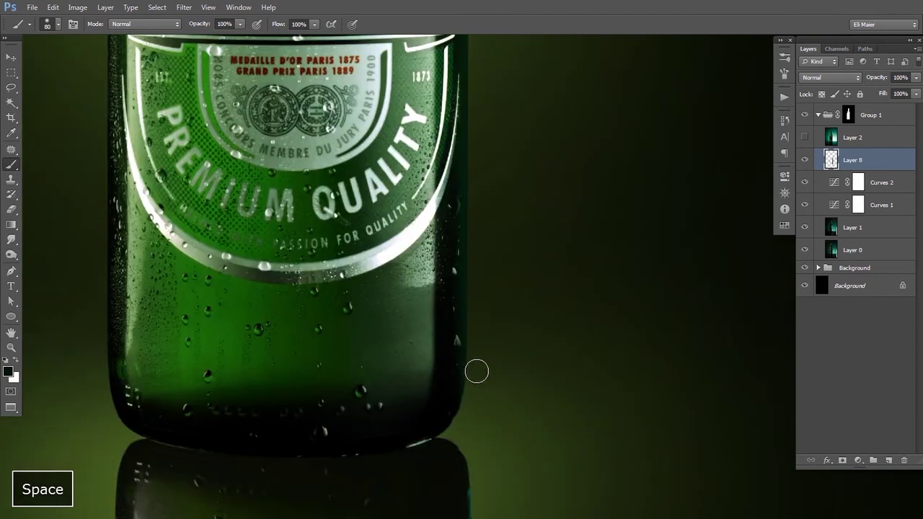
{"action": "key", "text": "space"}
{"action": "mouse_move", "coordinate": [493, 381]}
{"action": "left_mouse_down"}
{"action": "mouse_move", "coordinate": [527, 316]}
{"action": "mouse_move", "coordinate": [526, 324]}
{"action": "left_mouse_up"}
{"action": "key", "text": "ctrl+z"}
{"action": "key", "text": "i"}
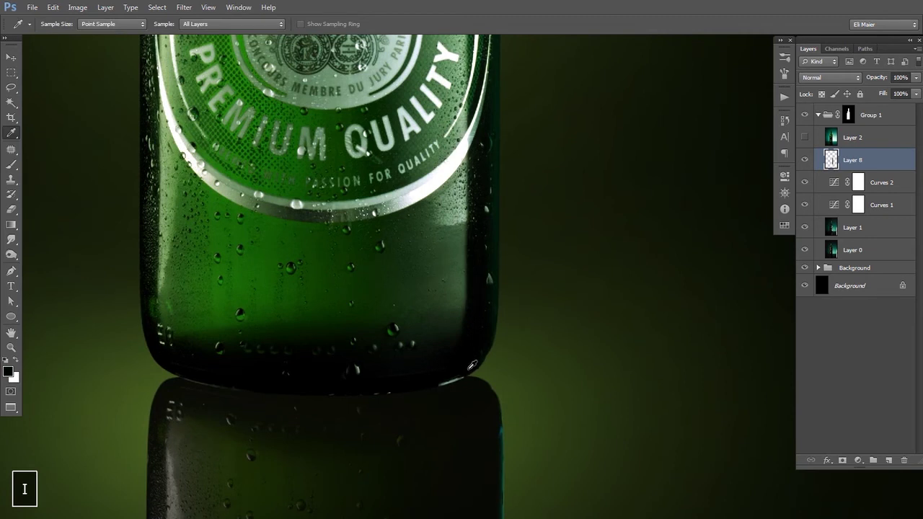
{"action": "key", "text": "b"}
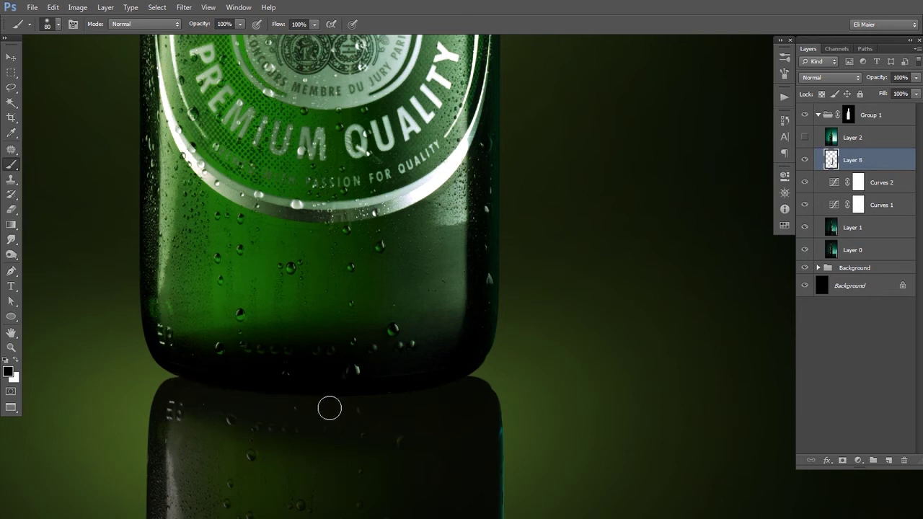
Step: Examine the whole bottle with its darkened edges against the background and reflection
{"action": "key", "text": "v"}
{"action": "left_click", "coordinate": [403, 317], "text": "ctrl+alt"}
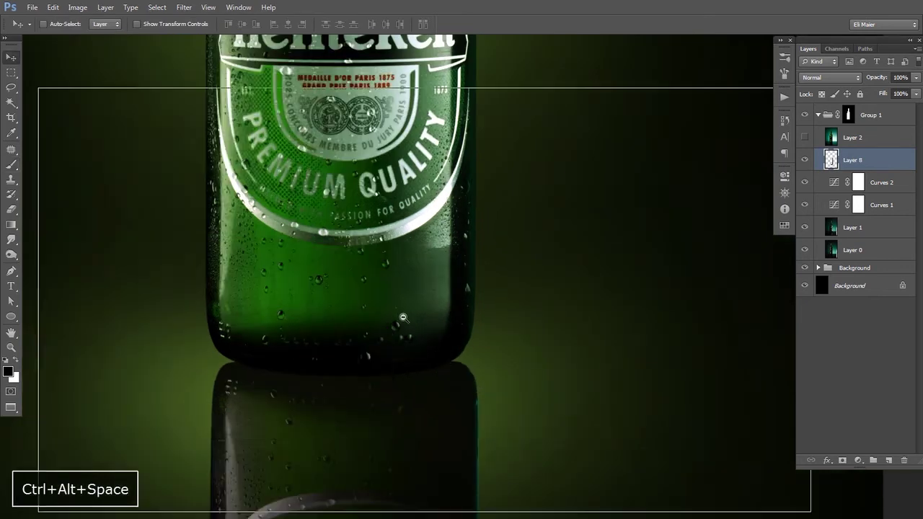
{"action": "left_click", "coordinate": [414, 296], "text": "ctrl+alt"}
{"action": "left_click", "coordinate": [412, 283], "text": "ctrl+alt"}
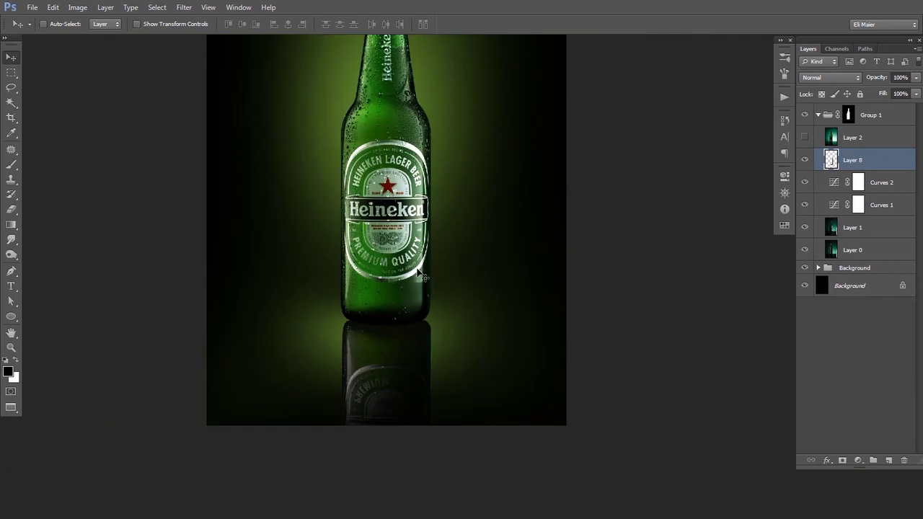
{"action": "left_click_drag", "start_coordinate": [495, 200], "coordinate": [474, 275]}
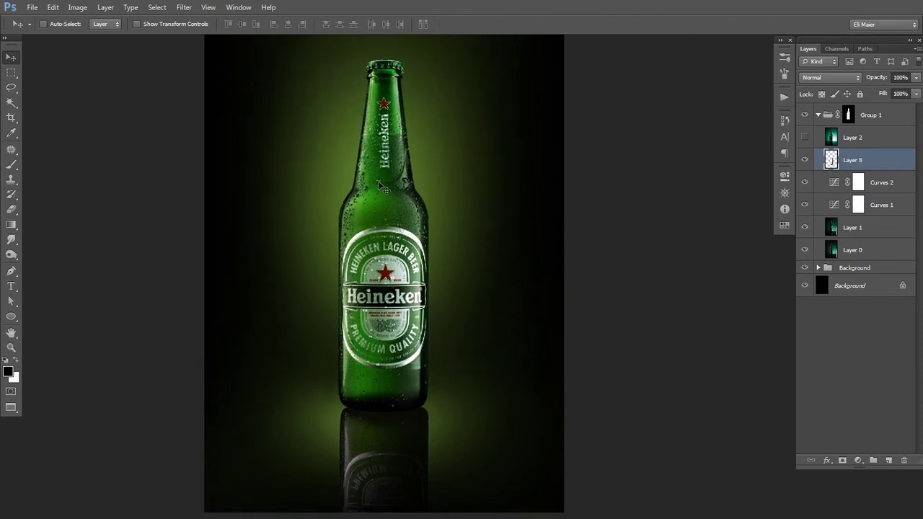
{"action": "left_click_drag", "start_coordinate": [380, 207], "coordinate": [389, 204]}
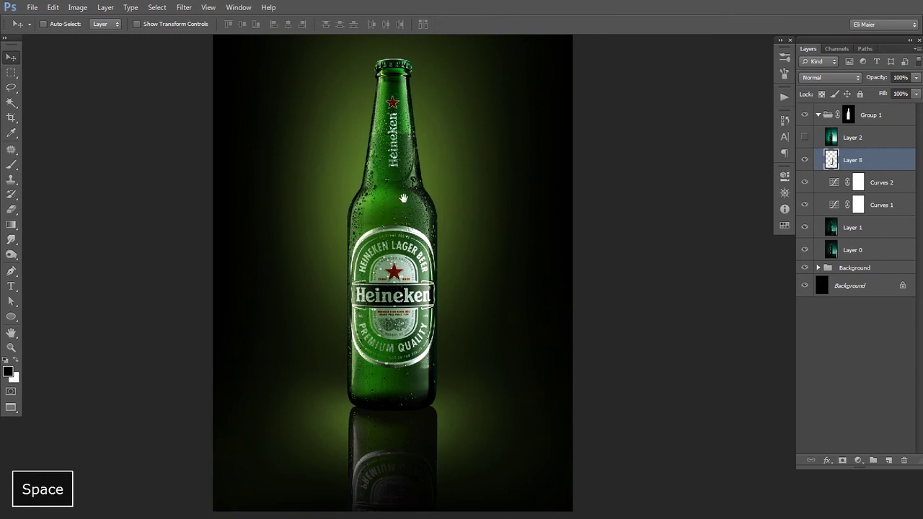
Step: Examine the retouched bottle from the base and label up to the neck and cap, then as a whole
{"action": "left_click_drag", "start_coordinate": [411, 169], "coordinate": [411, 181]}
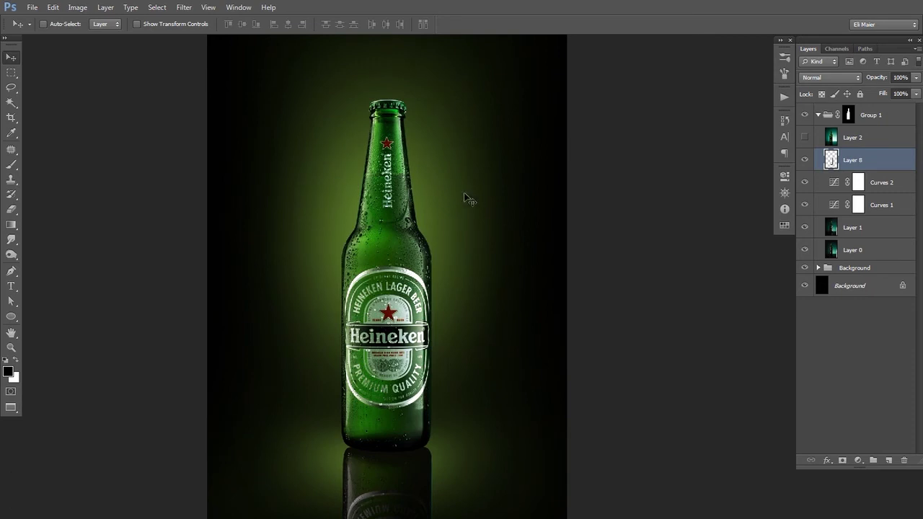
{"action": "left_click_drag", "start_coordinate": [427, 248], "coordinate": [437, 204]}
{"action": "left_click", "coordinate": [437, 363], "text": "ctrl"}
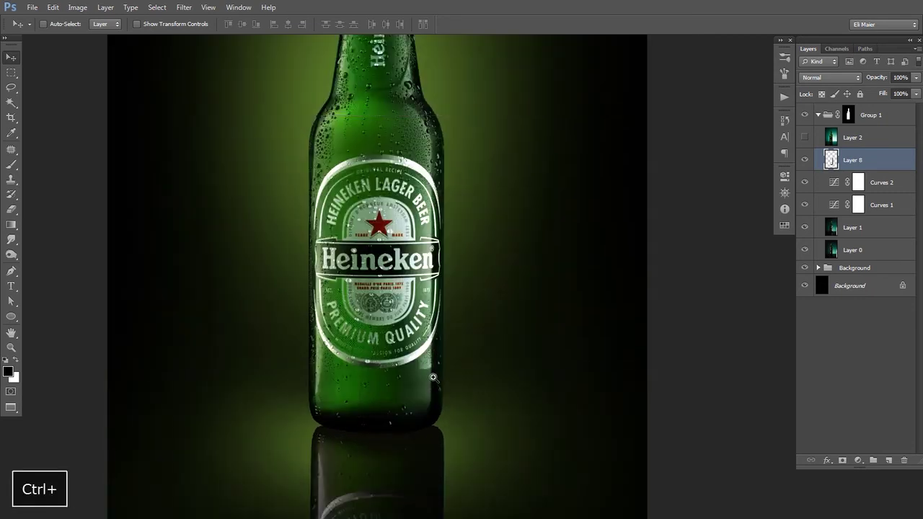
{"action": "left_click", "coordinate": [433, 378], "text": "ctrl"}
{"action": "left_click", "coordinate": [434, 384], "text": "ctrl"}
{"action": "left_click", "coordinate": [433, 385]}
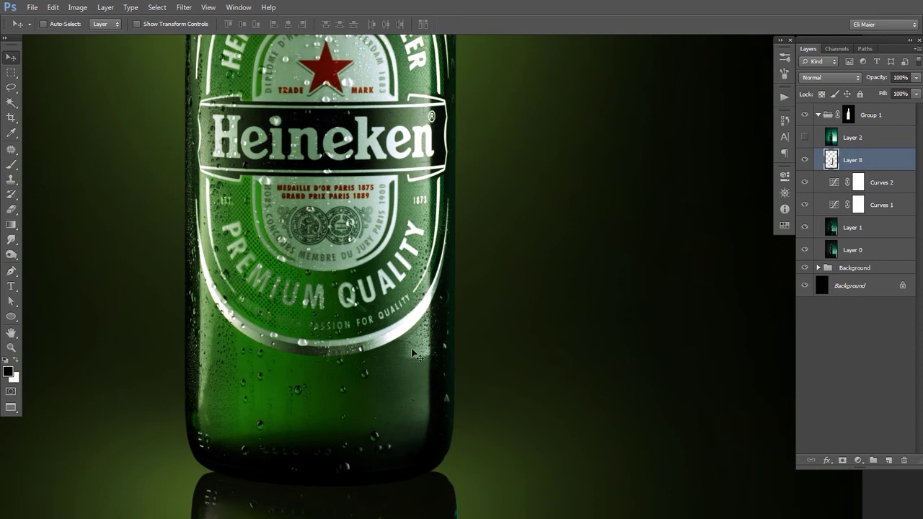
{"action": "left_click_drag", "start_coordinate": [278, 337], "coordinate": [292, 280]}
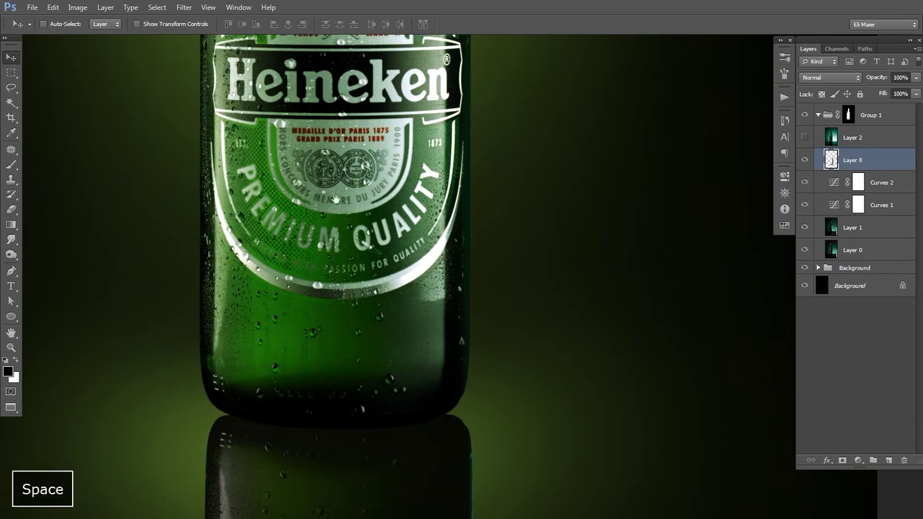
{"action": "left_click_drag", "start_coordinate": [337, 189], "coordinate": [337, 300]}
{"action": "left_click_drag", "start_coordinate": [353, 227], "coordinate": [352, 336]}
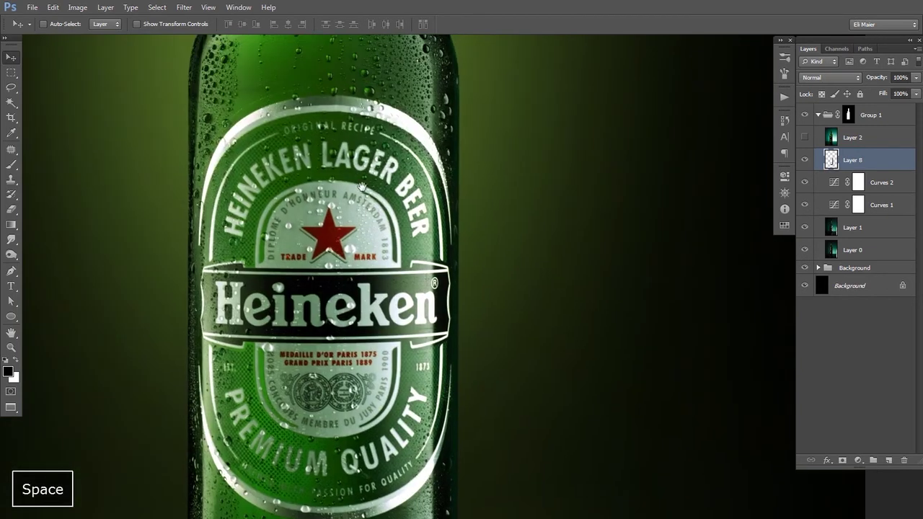
{"action": "left_click_drag", "start_coordinate": [361, 189], "coordinate": [350, 291]}
{"action": "left_click_drag", "start_coordinate": [357, 227], "coordinate": [344, 317]}
{"action": "left_click_drag", "start_coordinate": [350, 207], "coordinate": [335, 326]}
{"action": "left_click_drag", "start_coordinate": [336, 254], "coordinate": [335, 316]}
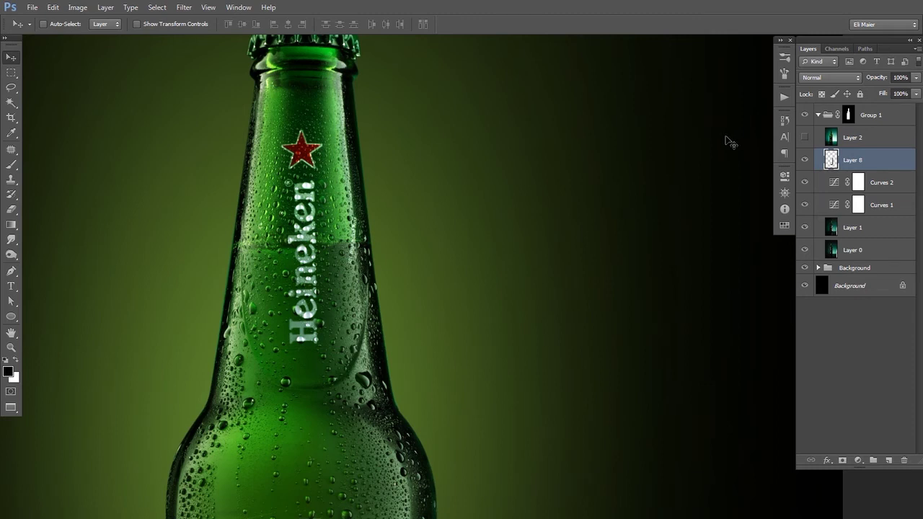
{"action": "left_click", "coordinate": [375, 233], "text": "ctrl+alt"}
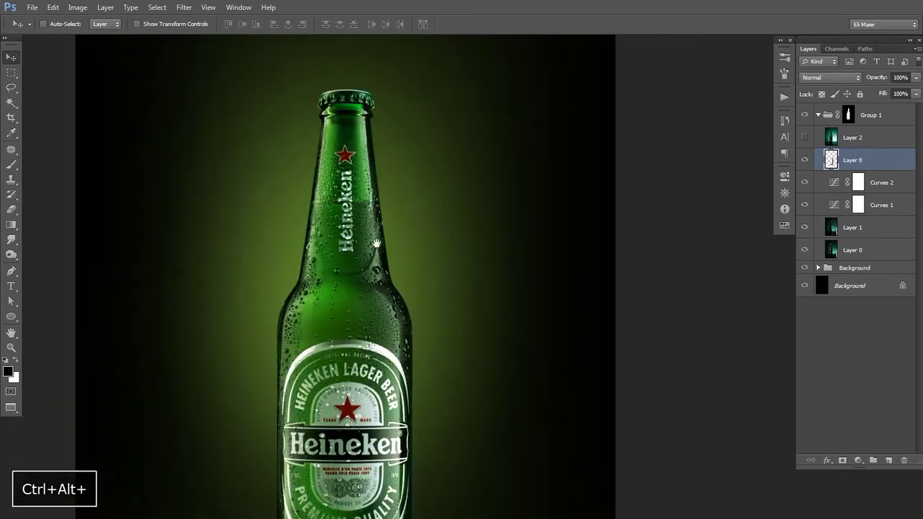
{"action": "left_click_drag", "start_coordinate": [377, 243], "coordinate": [409, 161]}
{"action": "left_click", "coordinate": [396, 235], "text": "ctrl+alt"}
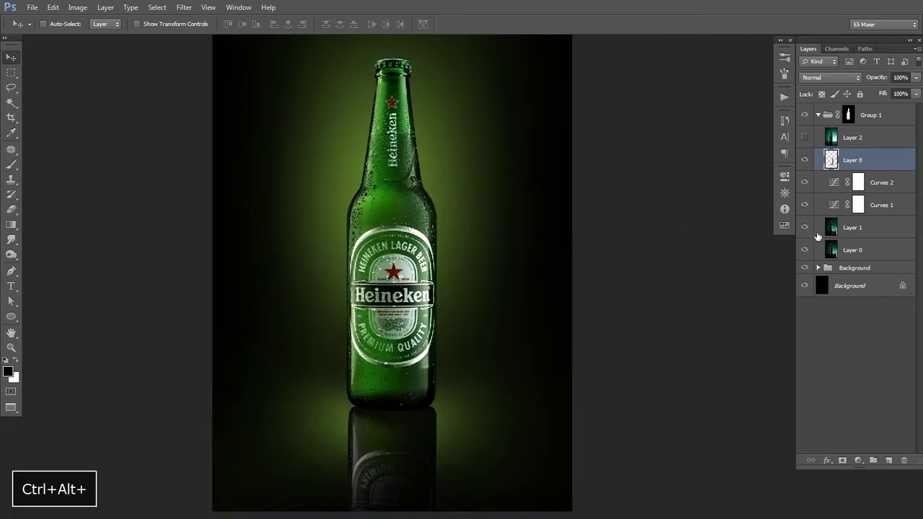
Step: Compare the bottle with and without Layer 1's light contribution
{"action": "left_click", "coordinate": [817, 231]}
{"action": "left_click", "coordinate": [805, 228]}
{"action": "left_click", "coordinate": [805, 230]}
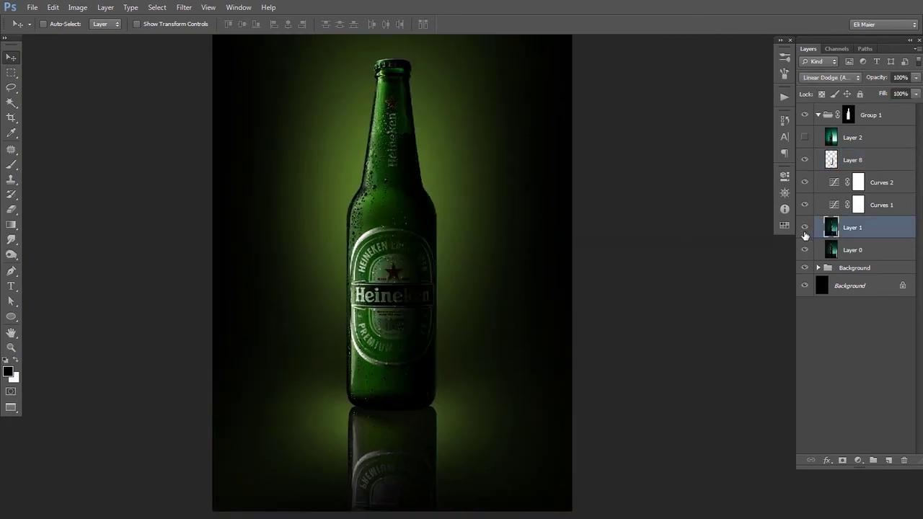
{"action": "left_click", "coordinate": [805, 230]}
{"action": "left_click", "coordinate": [806, 230]}
{"action": "left_click", "coordinate": [805, 230]}
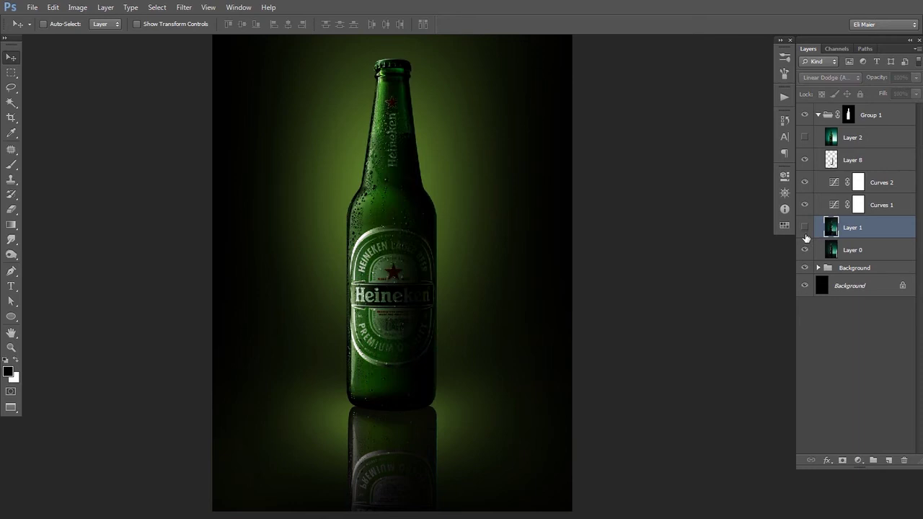
{"action": "left_click", "coordinate": [806, 228]}
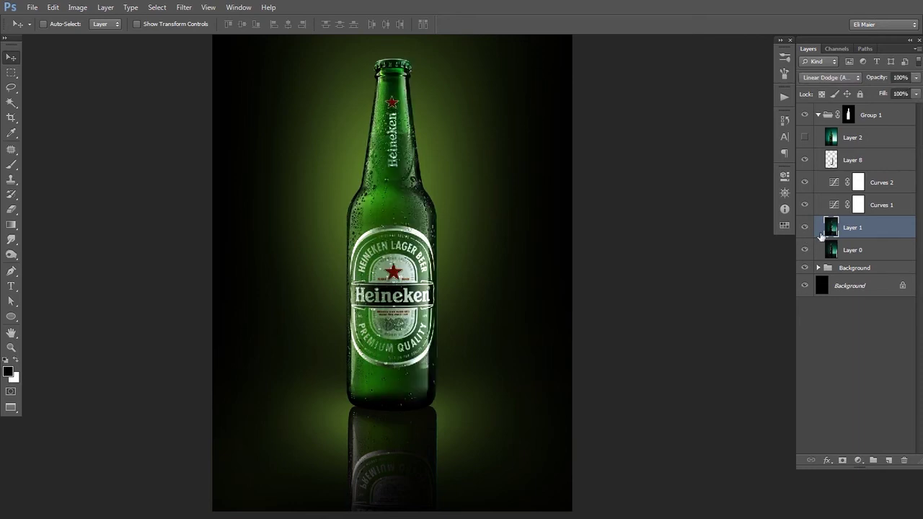
Step: Try Layer 1 at 68% fill and compare the bottle with and without it
{"action": "left_click", "coordinate": [917, 96]}
{"action": "left_click_drag", "start_coordinate": [899, 110], "coordinate": [897, 109]}
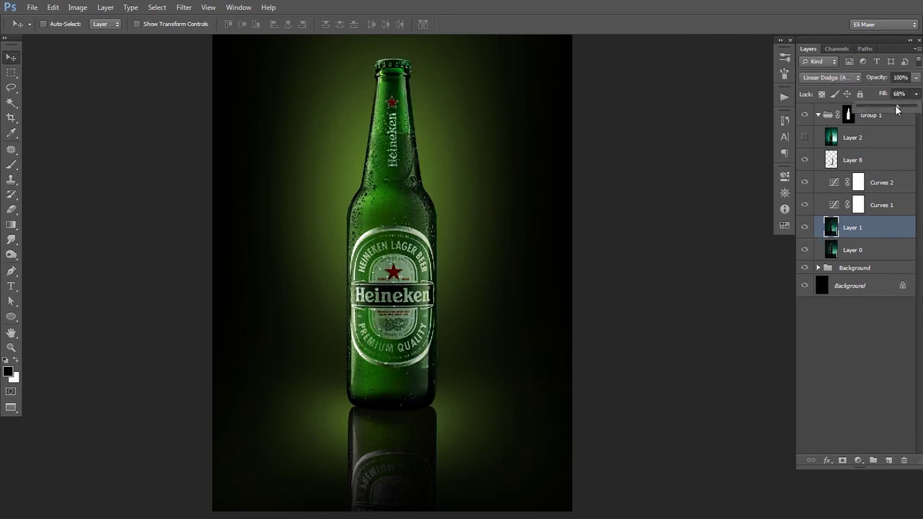
{"action": "left_click", "coordinate": [838, 315]}
{"action": "left_click", "coordinate": [804, 229]}
{"action": "left_click", "coordinate": [805, 229]}
{"action": "left_click", "coordinate": [829, 229]}
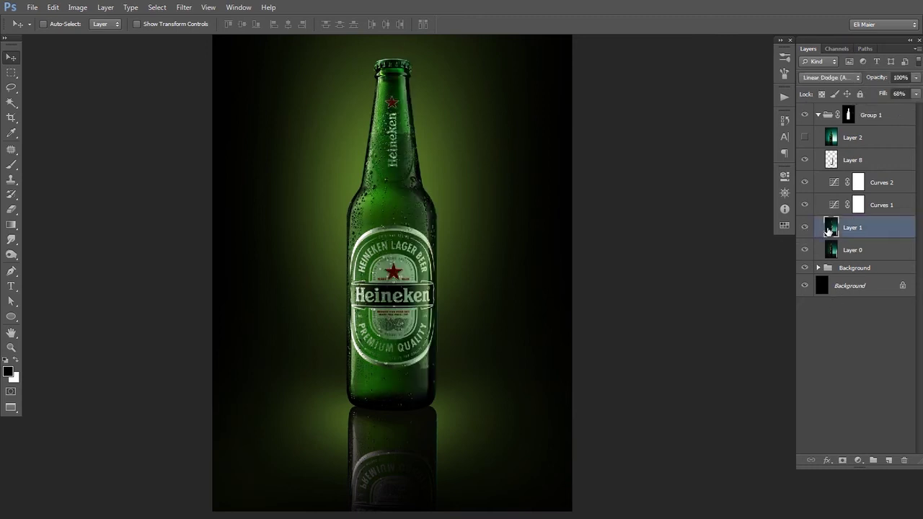
Step: Set Layer 1's fill to 93%
{"action": "left_click", "coordinate": [916, 94]}
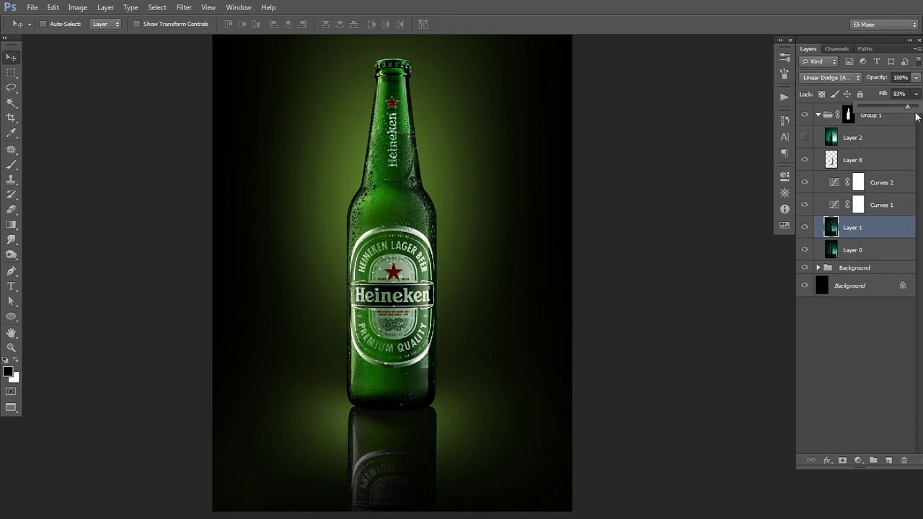
{"action": "mouse_move", "coordinate": [908, 110]}
{"action": "left_mouse_down"}
{"action": "mouse_move", "coordinate": [918, 109]}
{"action": "mouse_move", "coordinate": [909, 111]}
{"action": "left_mouse_up"}
{"action": "left_click_drag", "start_coordinate": [913, 110], "coordinate": [913, 112]}
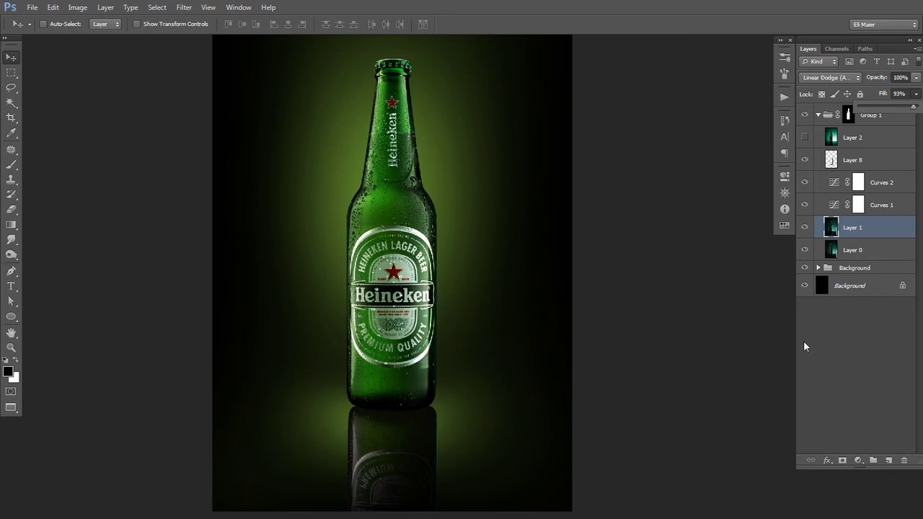
{"action": "left_click", "coordinate": [832, 354]}
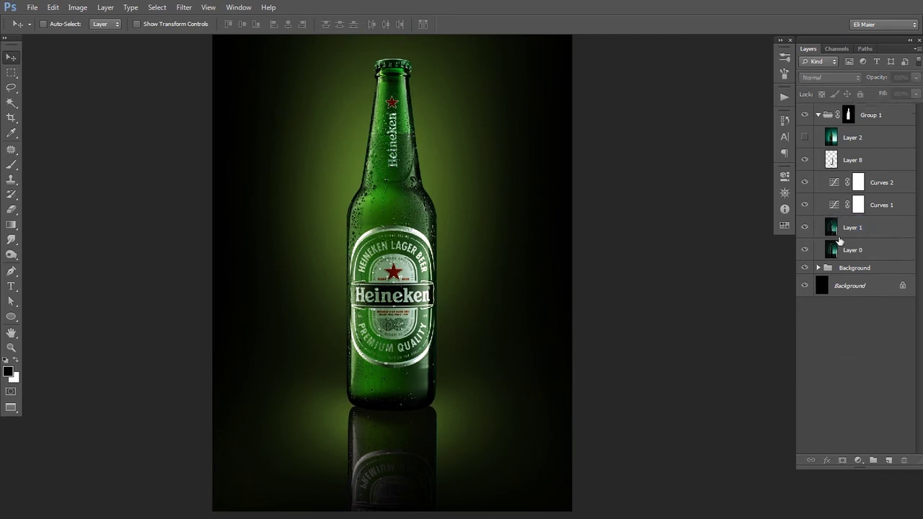
Step: Merge duplicates of Layer 1 and Layer 0 into a single layer and hide the two originals
{"action": "left_click", "coordinate": [840, 229]}
{"action": "left_click", "coordinate": [848, 250], "text": "shift"}
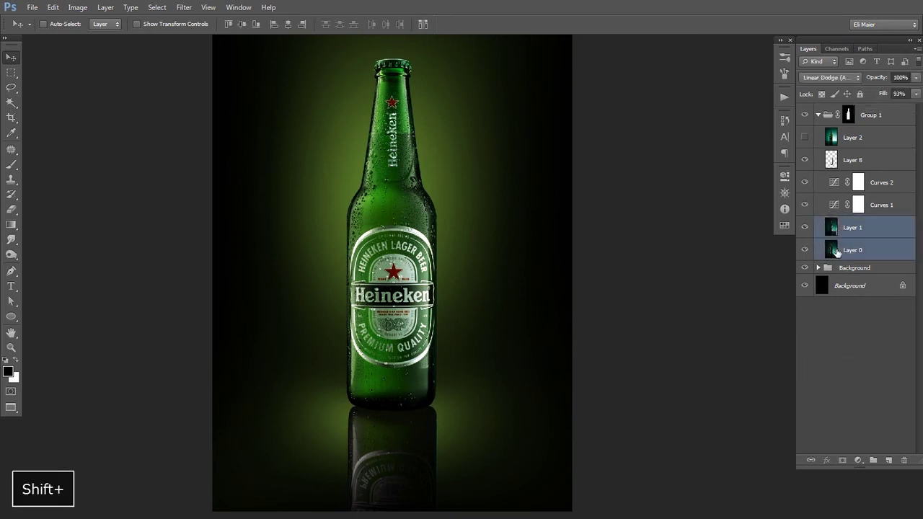
{"action": "left_click_drag", "start_coordinate": [874, 453], "coordinate": [890, 458]}
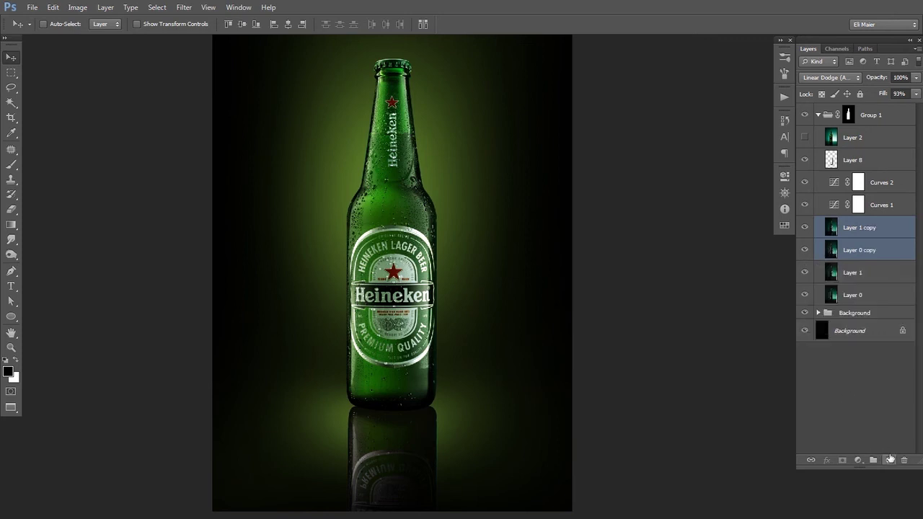
{"action": "key", "text": "ctrl+e"}
{"action": "key", "text": "ctrl+e"}
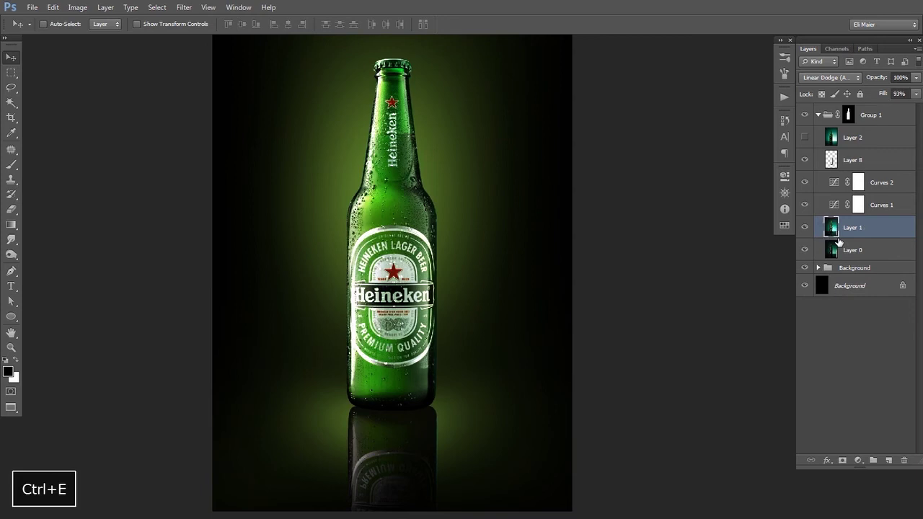
{"action": "key", "text": "ctrl+z"}
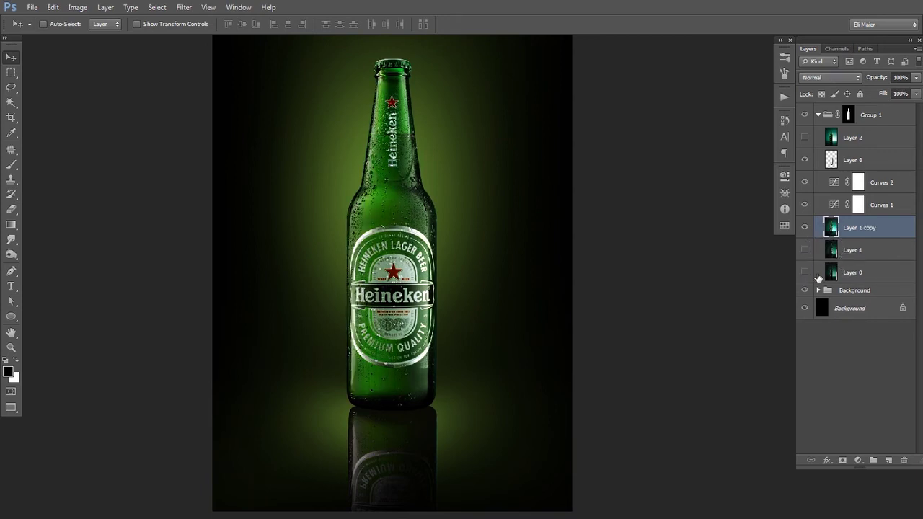
Step: Use the Patch tool on the merged copy to clean the glass just below the label's lower right curve and a spot on the dark edge
{"action": "key", "text": "j"}
{"action": "key", "text": "space"}
{"action": "left_click_drag", "start_coordinate": [430, 304], "coordinate": [426, 250]}
{"action": "key", "text": "ctrl+space"}
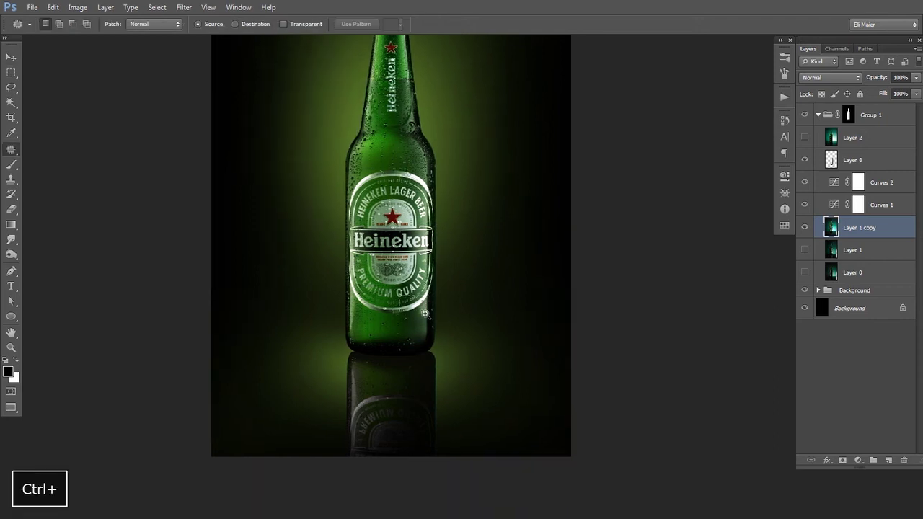
{"action": "left_click_drag", "start_coordinate": [425, 327], "coordinate": [453, 328]}
{"action": "mouse_move", "coordinate": [372, 230]}
{"action": "left_mouse_down"}
{"action": "mouse_move", "coordinate": [493, 226]}
{"action": "mouse_move", "coordinate": [511, 210]}
{"action": "mouse_move", "coordinate": [521, 149]}
{"action": "mouse_move", "coordinate": [483, 144]}
{"action": "mouse_move", "coordinate": [416, 245]}
{"action": "mouse_move", "coordinate": [415, 277]}
{"action": "left_mouse_up"}
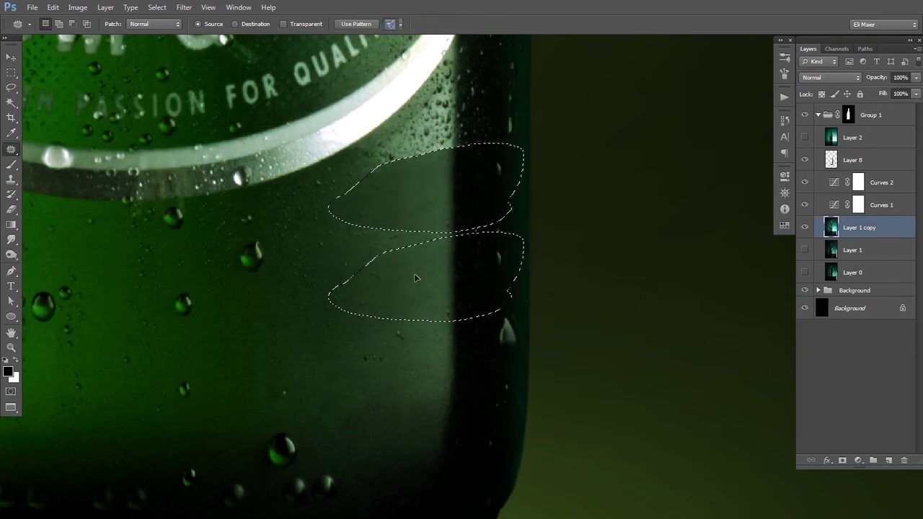
{"action": "left_click_drag", "start_coordinate": [418, 229], "coordinate": [418, 230]}
{"action": "key", "text": "ctrl+d"}
{"action": "mouse_move", "coordinate": [491, 247]}
{"action": "left_mouse_down"}
{"action": "mouse_move", "coordinate": [497, 252]}
{"action": "mouse_move", "coordinate": [496, 210]}
{"action": "mouse_move", "coordinate": [505, 214]}
{"action": "left_mouse_up"}
{"action": "key", "text": "ctrl+d"}
Step: Try to patch the remaining spots on the dark right edge and the hard highlight boundary below the label
{"action": "mouse_move", "coordinate": [493, 266]}
{"action": "left_mouse_down"}
{"action": "mouse_move", "coordinate": [509, 275]}
{"action": "mouse_move", "coordinate": [493, 252]}
{"action": "left_mouse_up"}
{"action": "left_click_drag", "start_coordinate": [495, 251], "coordinate": [494, 204]}
{"action": "key", "text": "ctrl+d"}
{"action": "mouse_move", "coordinate": [408, 151]}
{"action": "left_mouse_down"}
{"action": "mouse_move", "coordinate": [367, 159]}
{"action": "mouse_move", "coordinate": [472, 144]}
{"action": "mouse_move", "coordinate": [438, 149]}
{"action": "mouse_move", "coordinate": [421, 220]}
{"action": "left_mouse_up"}
{"action": "key", "text": "ctrl+d"}
Step: Try cloning smooth glass over the hard highlight boundary below the label with the Clone Stamp at 50% opacity and size 60
{"action": "left_click", "coordinate": [411, 218], "text": "ctrl+alt"}
{"action": "left_click", "coordinate": [405, 226], "text": "ctrl+alt"}
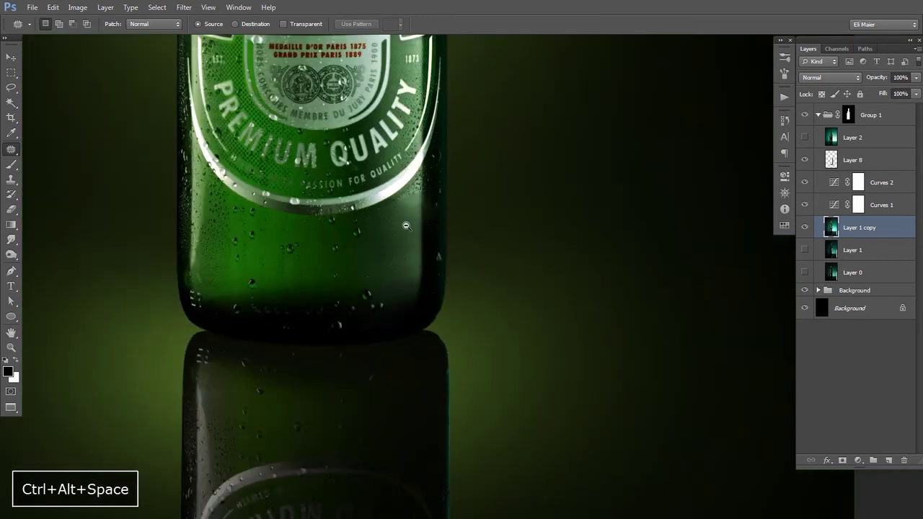
{"action": "left_click", "coordinate": [406, 227], "text": "ctrl+alt"}
{"action": "left_click", "coordinate": [407, 225], "text": "ctrl"}
{"action": "left_click", "coordinate": [408, 225], "text": "ctrl"}
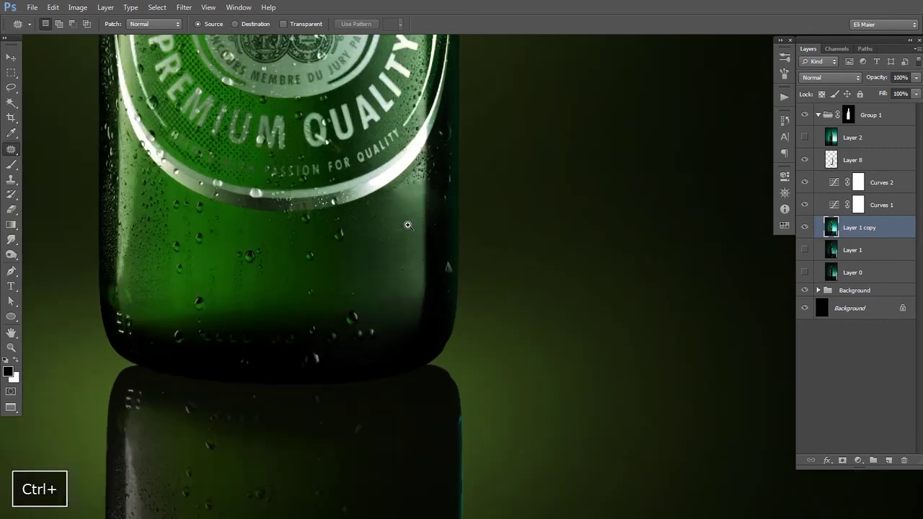
{"action": "left_click", "coordinate": [408, 224], "text": "ctrl"}
{"action": "key", "text": "d"}
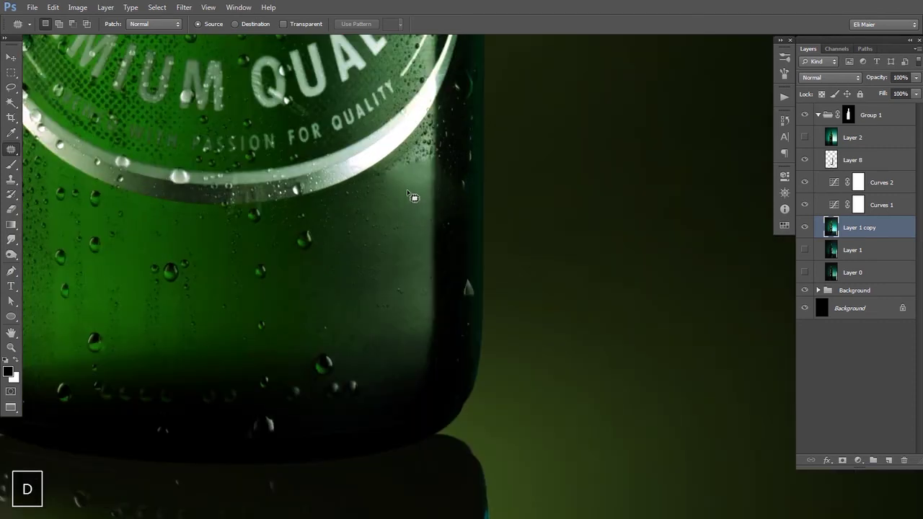
{"action": "key", "text": "s"}
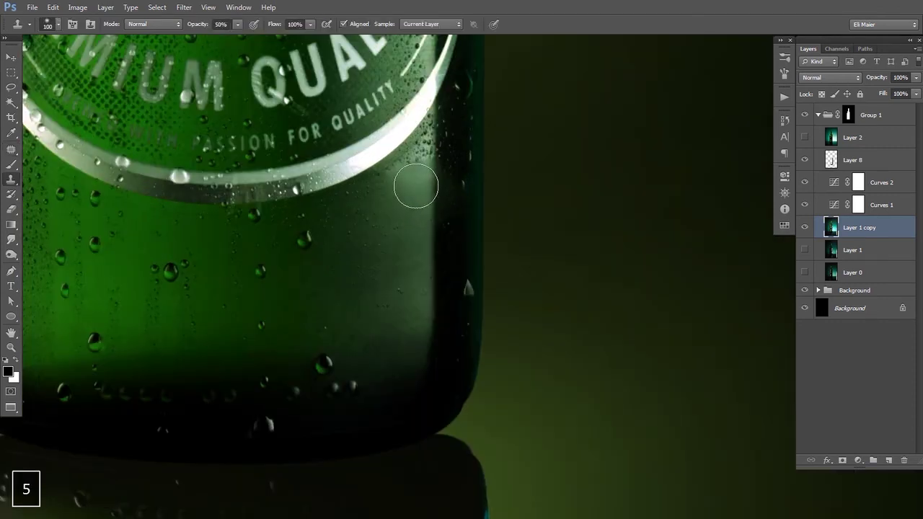
{"action": "key", "text": "bracketleft"}
{"action": "key", "text": "bracketleft"}
{"action": "key", "text": "bracketleft"}
{"action": "key", "text": "bracketleft"}
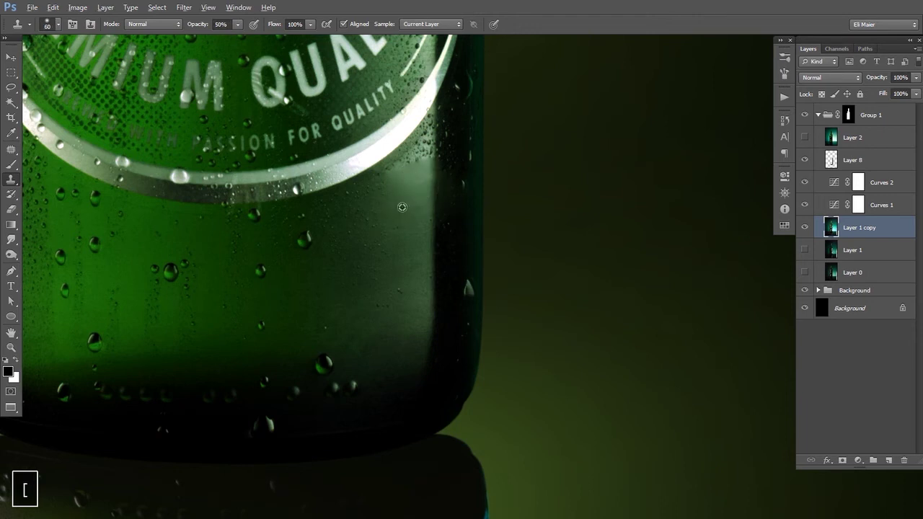
{"action": "left_click", "coordinate": [403, 207], "text": "alt"}
{"action": "left_click_drag", "start_coordinate": [409, 173], "coordinate": [428, 150]}
{"action": "key", "text": "ctrl+z"}
Step: Blend the highlight's upper boundary into the droplets below the label with the Clone Stamp at 20% opacity
{"action": "key", "text": "2"}
{"action": "left_click", "coordinate": [429, 189], "text": "ctrl"}
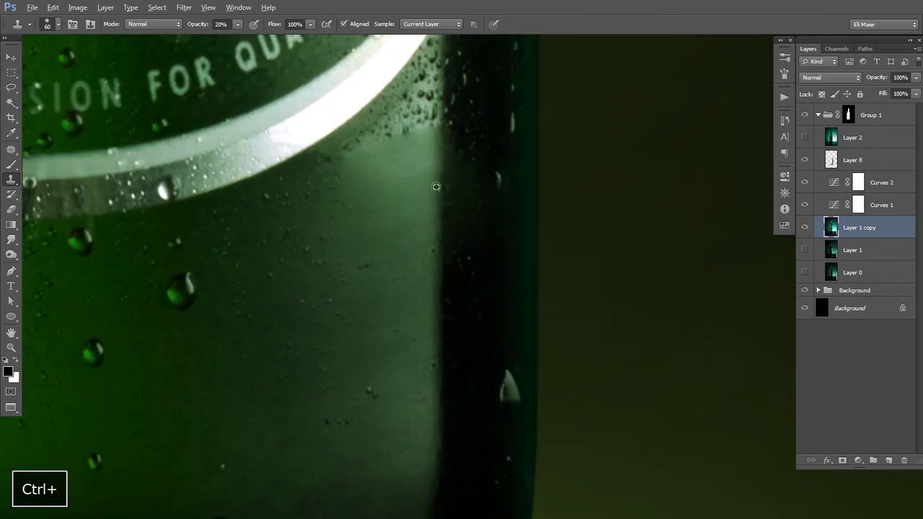
{"action": "left_click", "coordinate": [436, 187], "text": "alt"}
{"action": "left_click_drag", "start_coordinate": [436, 111], "coordinate": [400, 146]}
{"action": "left_click", "coordinate": [412, 168], "text": "alt"}
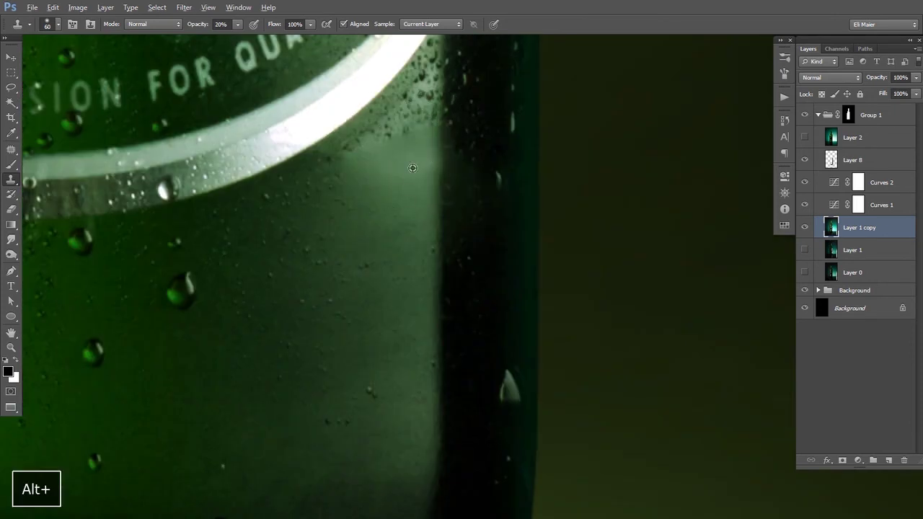
{"action": "mouse_move", "coordinate": [419, 146]}
{"action": "left_mouse_down"}
{"action": "mouse_move", "coordinate": [389, 161]}
{"action": "mouse_move", "coordinate": [413, 146]}
{"action": "left_mouse_up"}
{"action": "left_click", "coordinate": [374, 169], "text": "alt"}
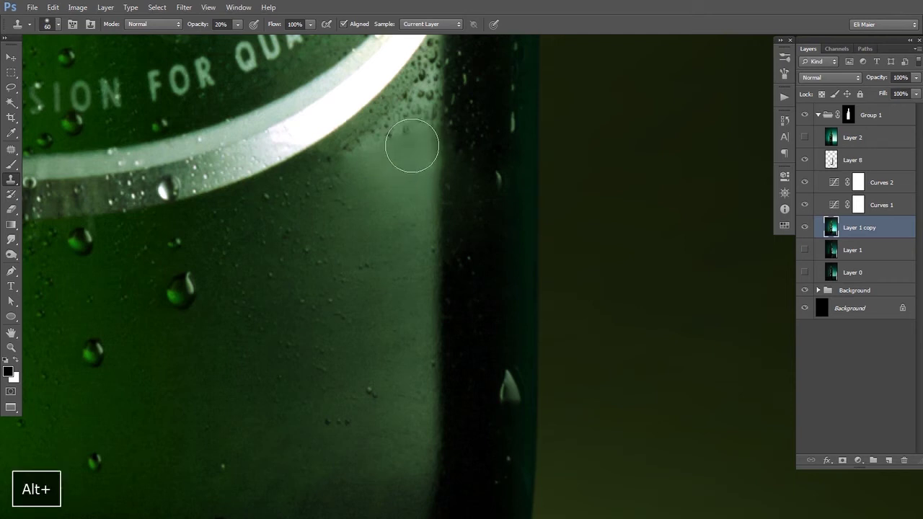
{"action": "left_click", "coordinate": [440, 169], "text": "alt"}
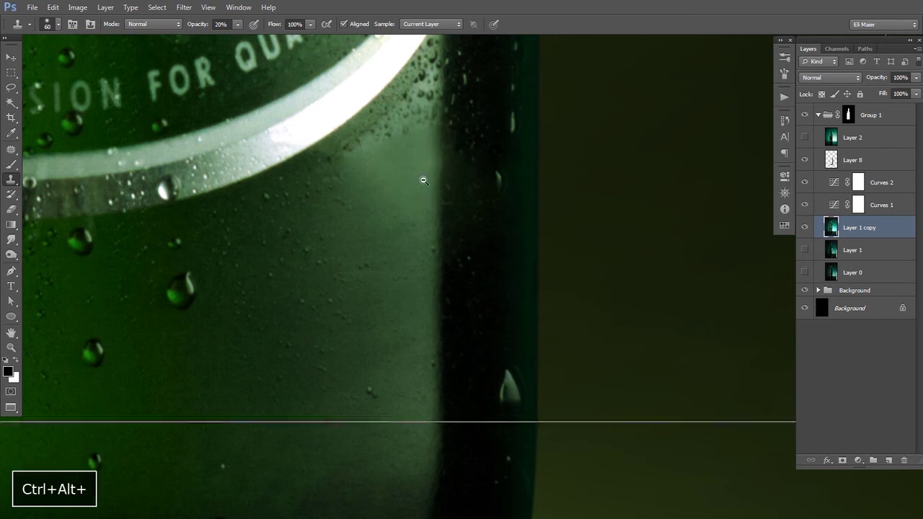
Step: Roll the history back to the earliest listed Patch Selection state, undoing the cloning and most recent patches
{"action": "scroll", "coordinate": [422, 179], "scroll_direction": "down", "scroll_amount": 3}
{"action": "key", "text": "v"}
{"action": "left_click", "coordinate": [785, 120]}
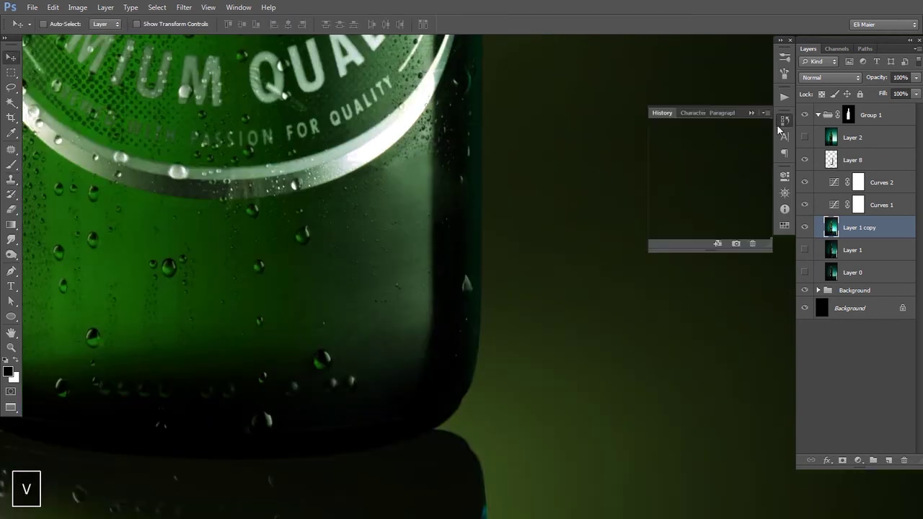
{"action": "left_click_drag", "start_coordinate": [772, 201], "coordinate": [771, 158]}
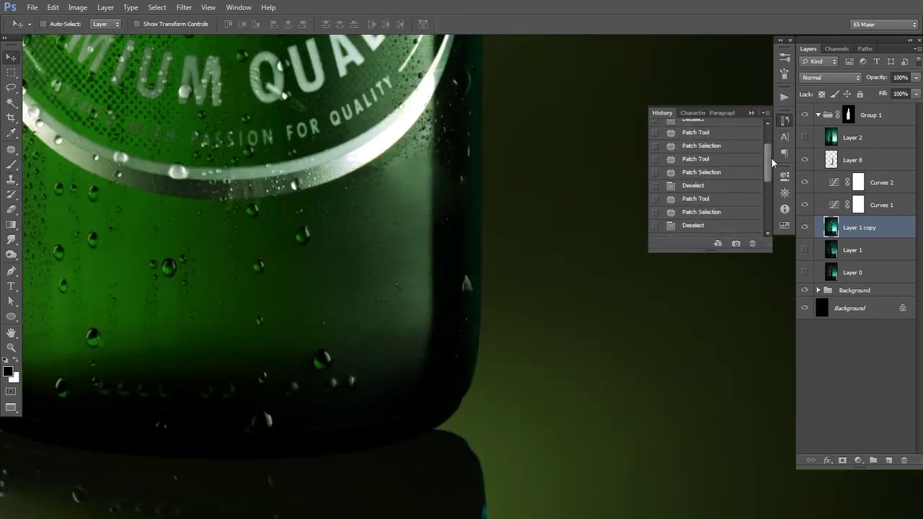
{"action": "left_click", "coordinate": [711, 224]}
{"action": "left_click", "coordinate": [710, 199]}
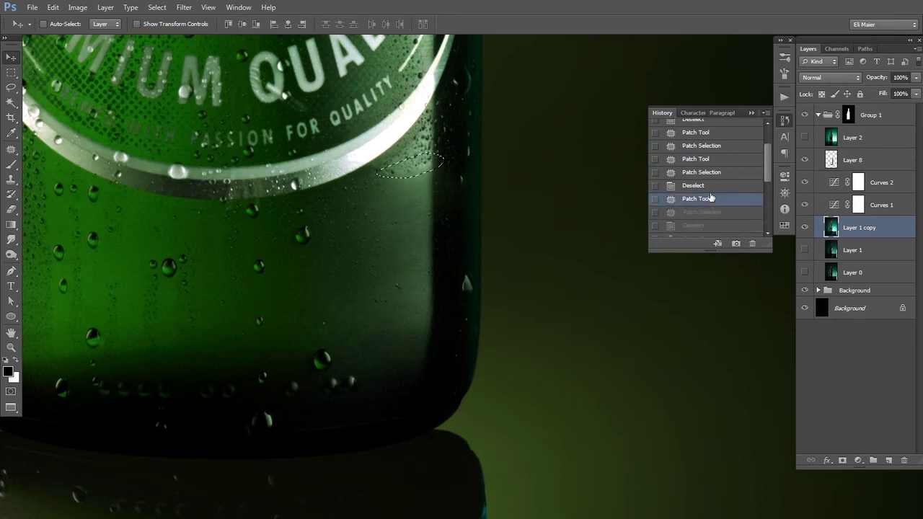
{"action": "left_click", "coordinate": [709, 187]}
{"action": "left_click", "coordinate": [709, 174]}
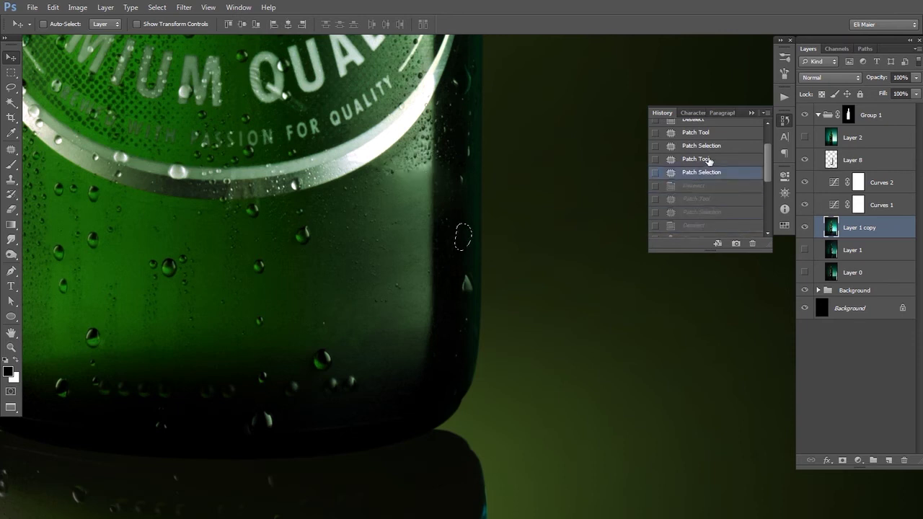
{"action": "left_click", "coordinate": [709, 160]}
{"action": "left_click_drag", "start_coordinate": [768, 168], "coordinate": [767, 156]}
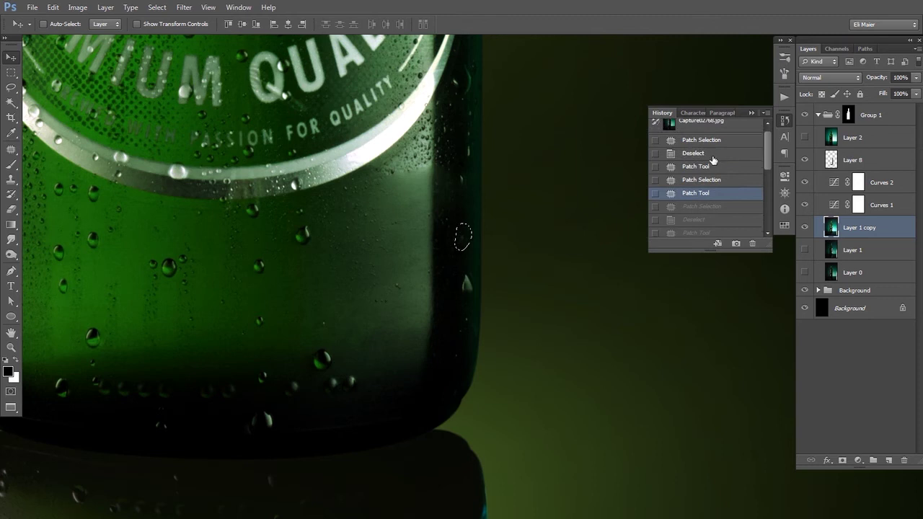
{"action": "left_click", "coordinate": [712, 154]}
{"action": "left_click", "coordinate": [692, 142]}
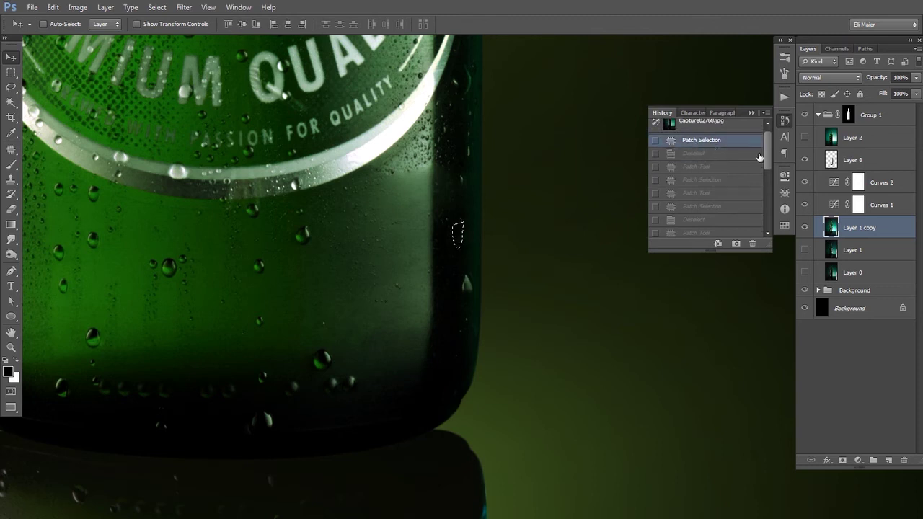
{"action": "left_click_drag", "start_coordinate": [768, 145], "coordinate": [768, 136]}
{"action": "left_click", "coordinate": [864, 358]}
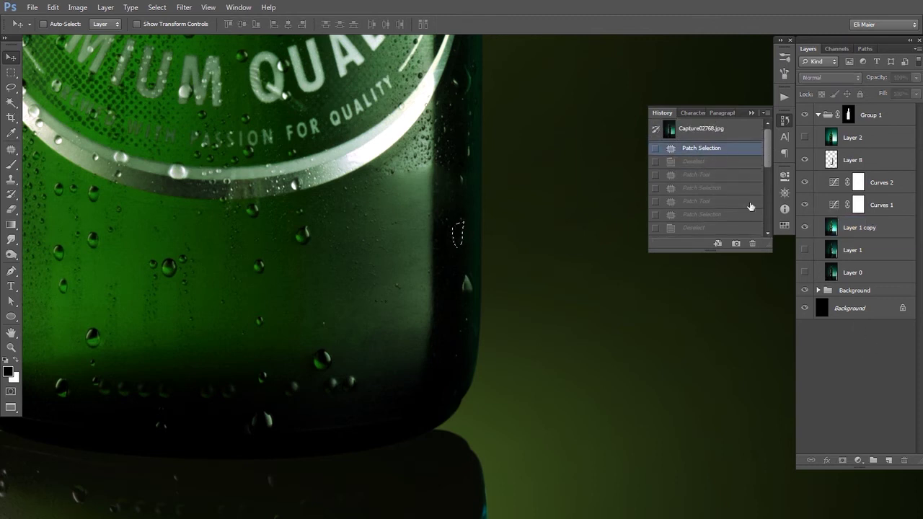
Step: Delete the Layer 1 copy layer, turn Layer 1 and Layer 0 back on, and clear the selection
{"action": "left_click", "coordinate": [668, 116]}
{"action": "left_click", "coordinate": [858, 227]}
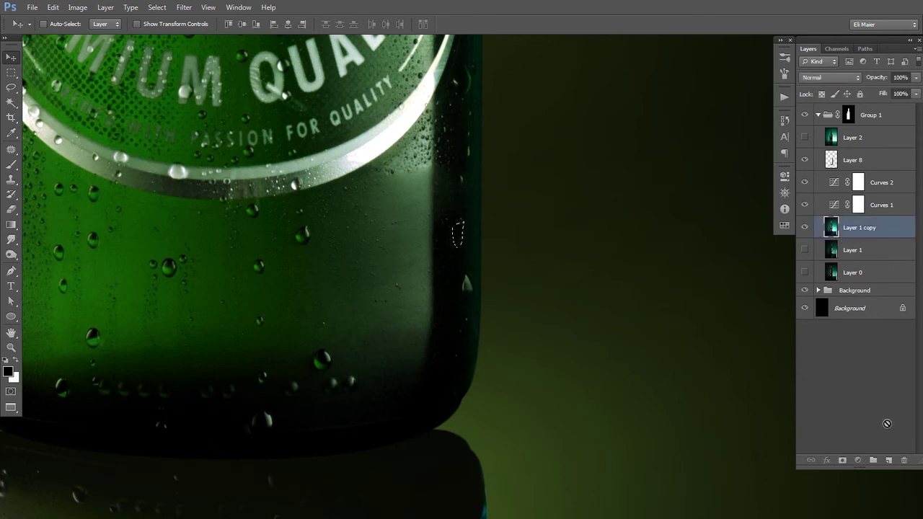
{"action": "left_click_drag", "start_coordinate": [902, 460], "coordinate": [903, 460]}
{"action": "left_click_drag", "start_coordinate": [804, 228], "coordinate": [803, 251]}
{"action": "key", "text": "v"}
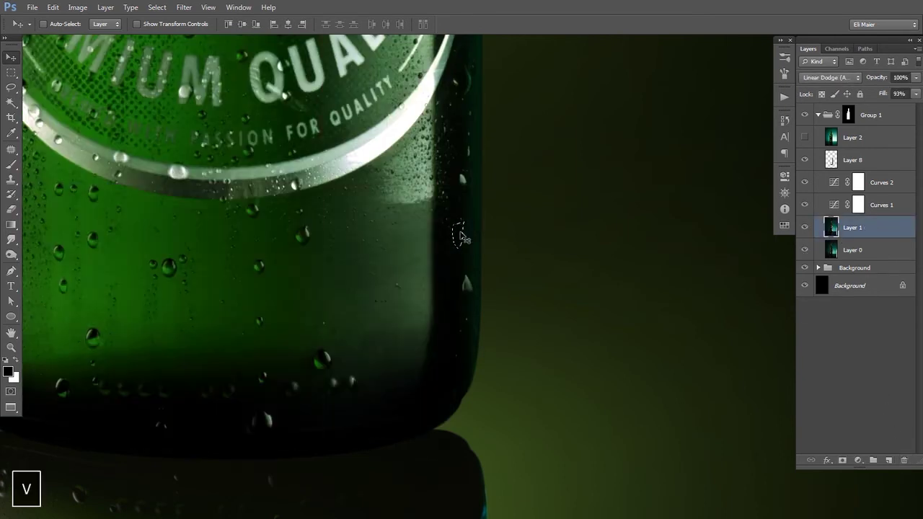
{"action": "key", "text": "ctrl+d"}
Step: Duplicate Layer 1 and Layer 0, merge the two copies into one layer, and hide the originals
{"action": "key", "text": "ctrl+alt+space"}
{"action": "left_click", "coordinate": [445, 231], "text": "ctrl+alt"}
{"action": "left_click_drag", "start_coordinate": [569, 243], "coordinate": [611, 260]}
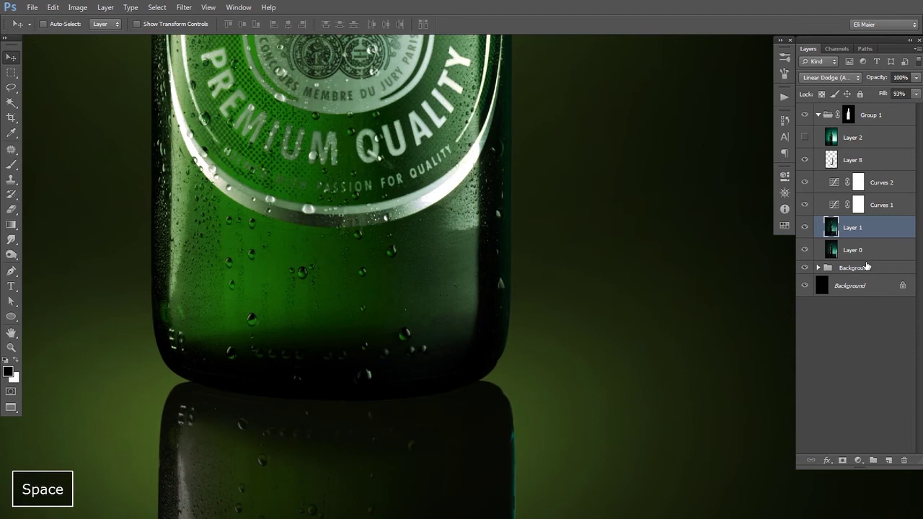
{"action": "left_click", "coordinate": [843, 251], "text": "shift"}
{"action": "left_click_drag", "start_coordinate": [889, 451], "coordinate": [889, 459]}
{"action": "key", "text": "ctrl+e"}
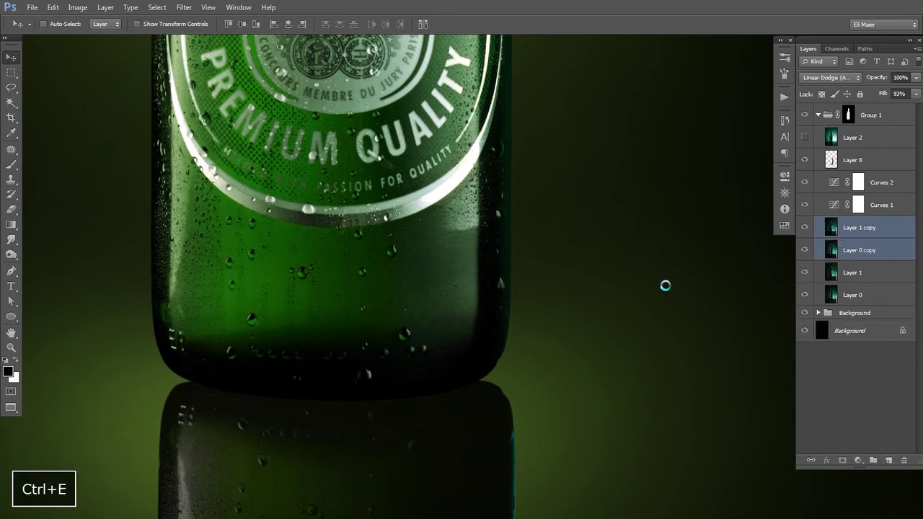
{"action": "left_click", "coordinate": [805, 250]}
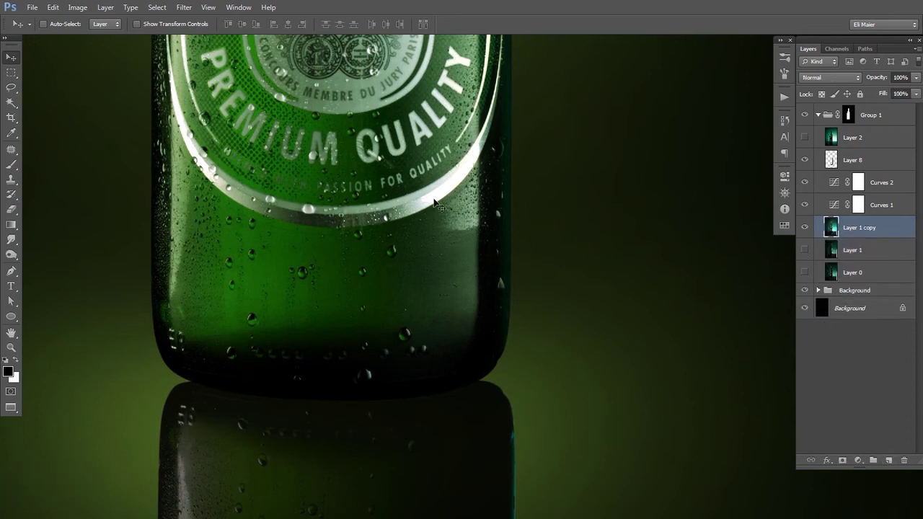
Step: Copy a rectangular area of clean glass at the bottle's lower right to a new layer and move it up over the bright droplet patch
{"action": "key", "text": "ctrl+space"}
{"action": "left_click", "coordinate": [462, 222], "text": "ctrl"}
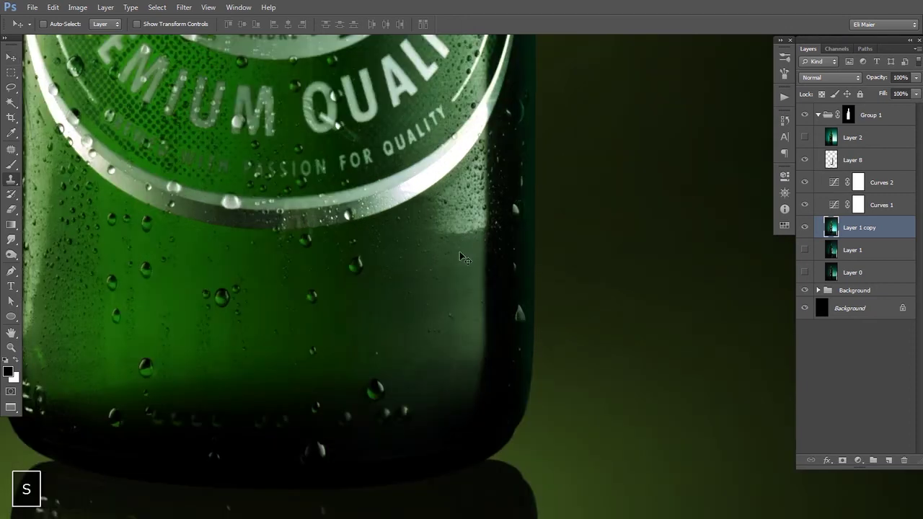
{"action": "key", "text": "s"}
{"action": "key", "text": "ctrl+space"}
{"action": "left_click_drag", "start_coordinate": [459, 257], "coordinate": [457, 255]}
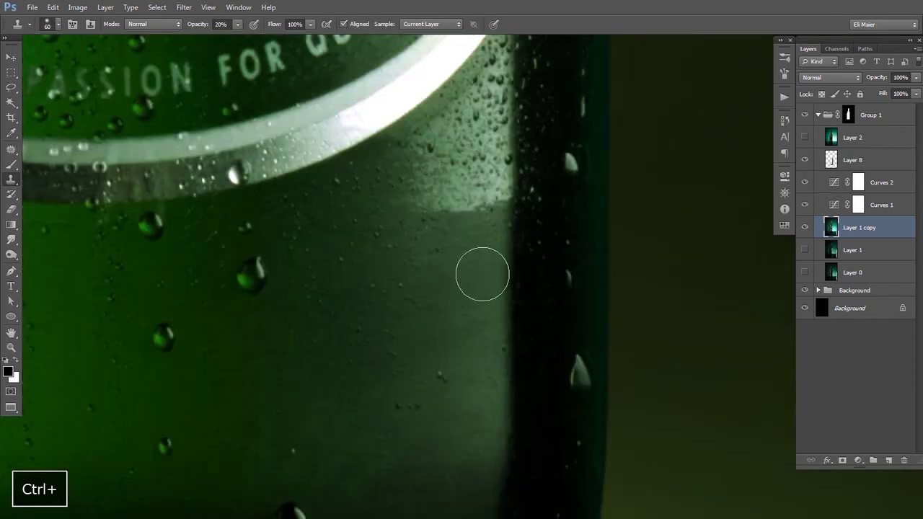
{"action": "key", "text": "m"}
{"action": "left_click_drag", "start_coordinate": [422, 282], "coordinate": [618, 420]}
{"action": "key", "text": "v"}
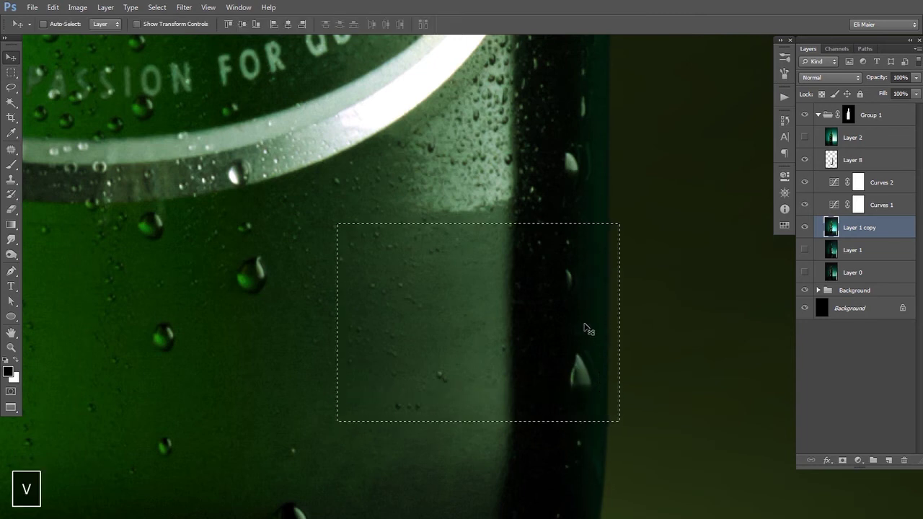
{"action": "key", "text": "ctrl+j"}
{"action": "left_click_drag", "start_coordinate": [526, 312], "coordinate": [525, 172]}
Step: Add a layer mask to the copied glass patch and erase its upper edge with a small eraser at 100% opacity
{"action": "key", "text": "space"}
{"action": "left_click_drag", "start_coordinate": [510, 228], "coordinate": [513, 269]}
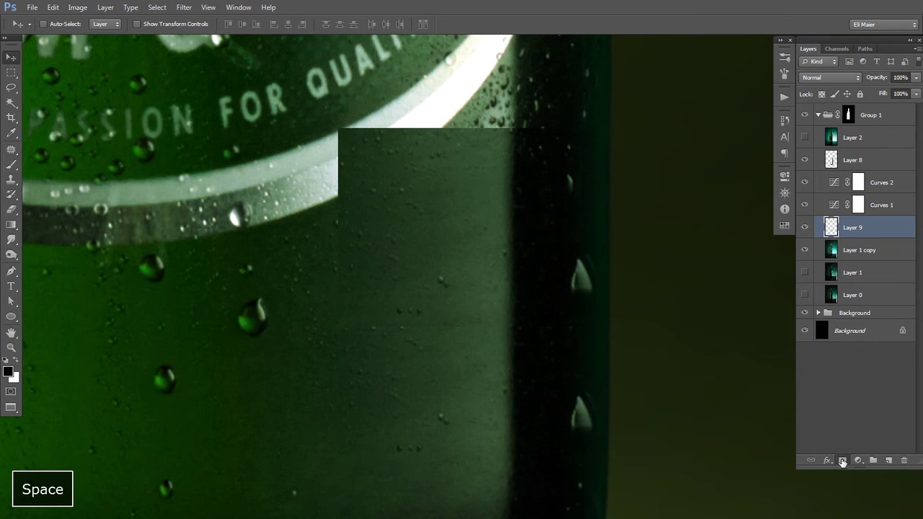
{"action": "left_click", "coordinate": [843, 462]}
{"action": "key", "text": "e"}
{"action": "key", "text": "bracketleft"}
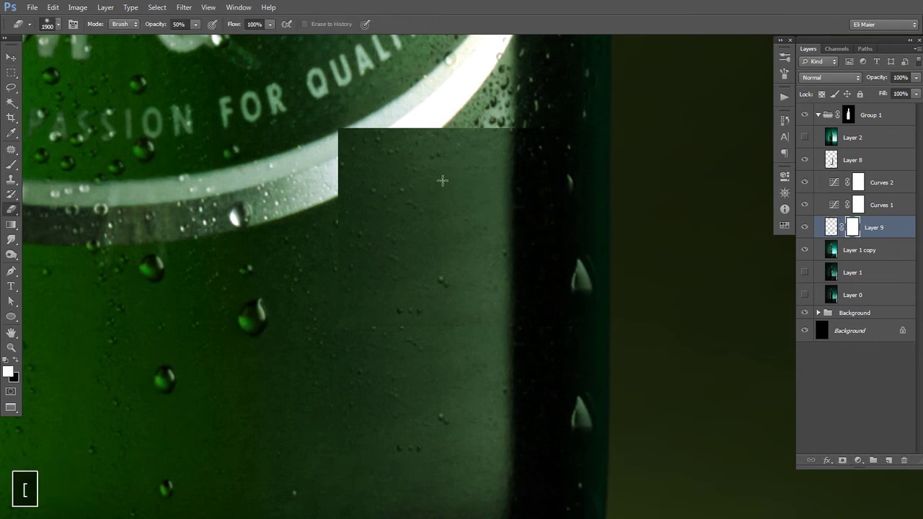
{"action": "key", "text": "bracketleft"}
{"action": "key", "text": "bracketleft"}
{"action": "key", "text": "bracketleft"}
{"action": "key", "text": "bracketleft"}
{"action": "key", "text": "bracketleft"}
{"action": "key", "text": "bracketleft"}
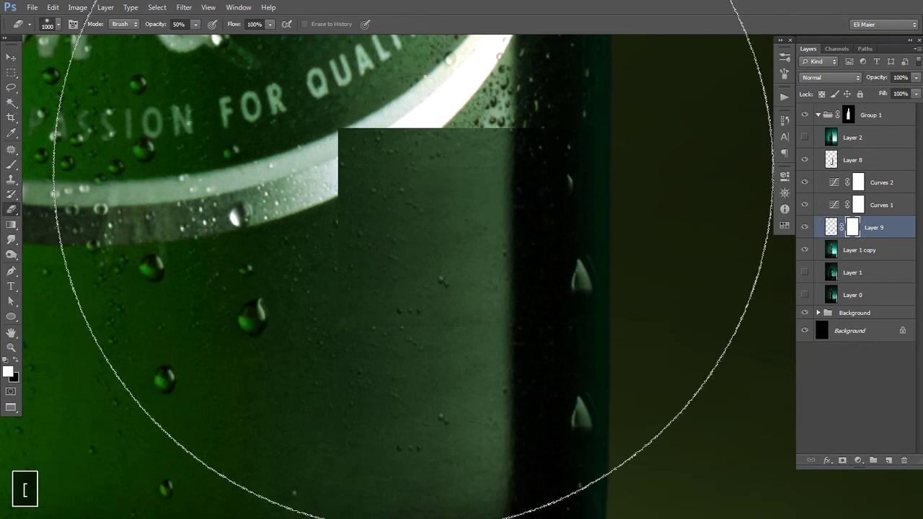
{"action": "key", "text": "bracketleft"}
{"action": "key", "text": "bracketleft"}
{"action": "key", "text": "bracketleft"}
{"action": "key", "text": "bracketleft"}
{"action": "key", "text": "bracketleft"}
{"action": "key", "text": "bracketleft"}
{"action": "key", "text": "bracketleft"}
{"action": "key", "text": "bracketleft"}
{"action": "key", "text": "bracketleft"}
{"action": "key", "text": "0"}
{"action": "key", "text": "bracketright"}
{"action": "mouse_move", "coordinate": [401, 127]}
{"action": "left_mouse_down"}
{"action": "mouse_move", "coordinate": [279, 181]}
{"action": "mouse_move", "coordinate": [422, 86]}
{"action": "mouse_move", "coordinate": [268, 196]}
{"action": "mouse_move", "coordinate": [426, 106]}
{"action": "mouse_move", "coordinate": [505, 134]}
{"action": "left_mouse_up"}
Step: Enlarge the eraser to 250 px and blend the remaining edges of the glass patch into the bottle on its mask
{"action": "key", "text": "bracketright"}
{"action": "key", "text": "bracketright"}
{"action": "key", "text": "bracketright"}
{"action": "key", "text": "bracketright"}
{"action": "key", "text": "bracketright"}
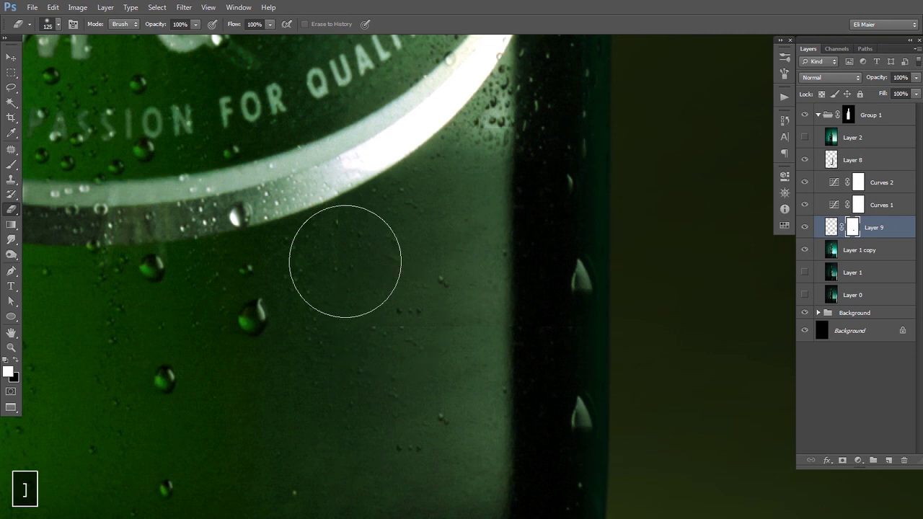
{"action": "key", "text": "bracketright"}
{"action": "key", "text": "bracketright"}
{"action": "key", "text": "bracketright"}
{"action": "key", "text": "bracketright"}
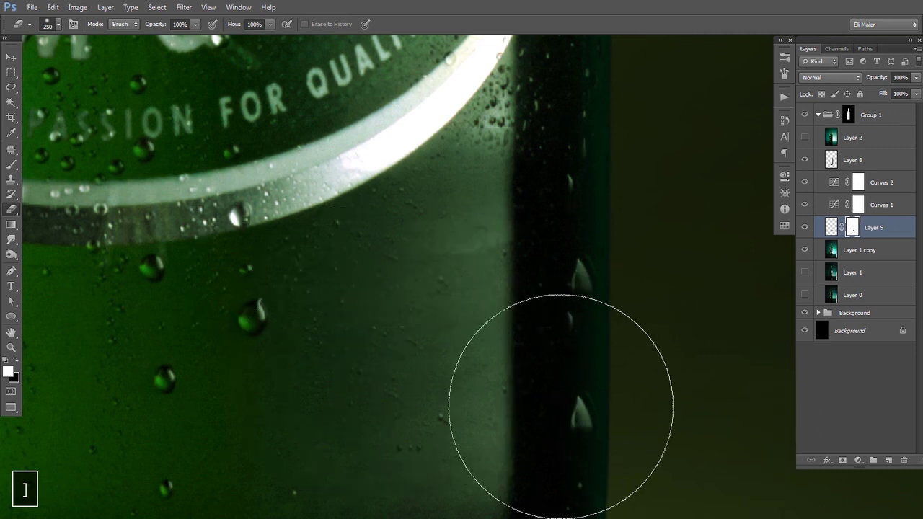
Step: Move the glass patch slightly down and set its fill to 75%
{"action": "key", "text": "v"}
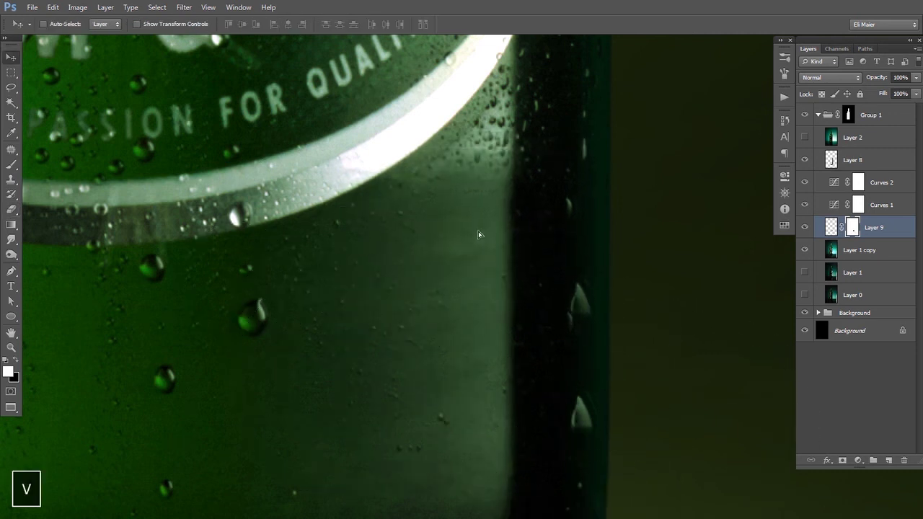
{"action": "left_click_drag", "start_coordinate": [483, 233], "coordinate": [486, 254]}
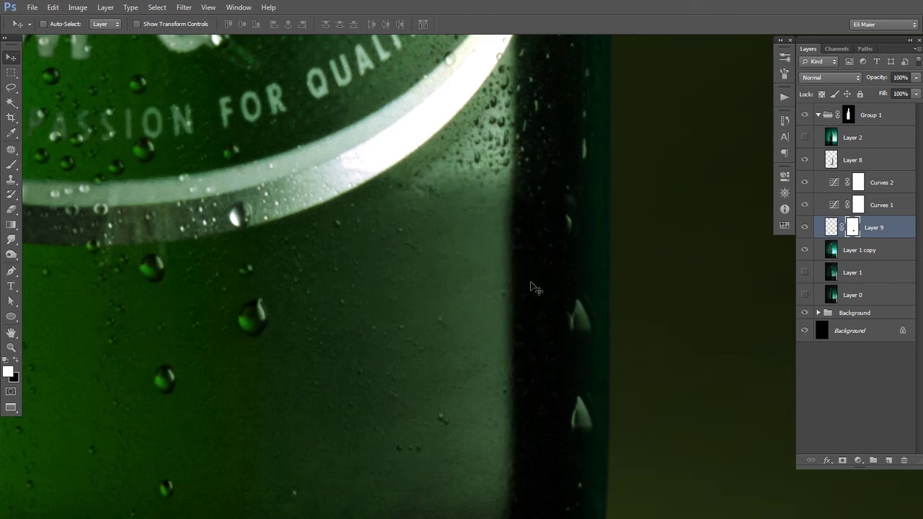
{"action": "left_click", "coordinate": [916, 94]}
{"action": "left_click_drag", "start_coordinate": [910, 107], "coordinate": [905, 113]}
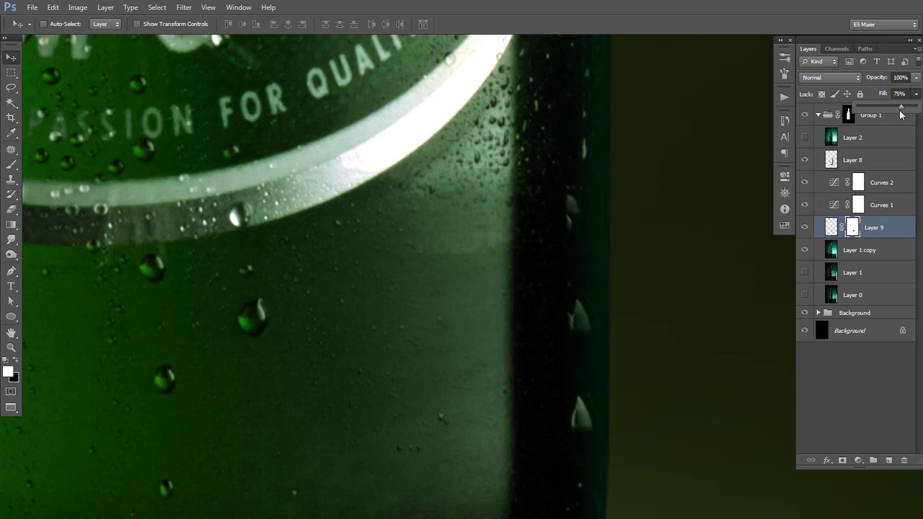
Step: Compare the image without Layer 9, and erase the duplicated teardrop droplet near the bottle's right edge on its mask with an 80 px eraser
{"action": "left_click", "coordinate": [564, 201], "text": "ctrl+alt"}
{"action": "left_click", "coordinate": [552, 216], "text": "ctrl+alt"}
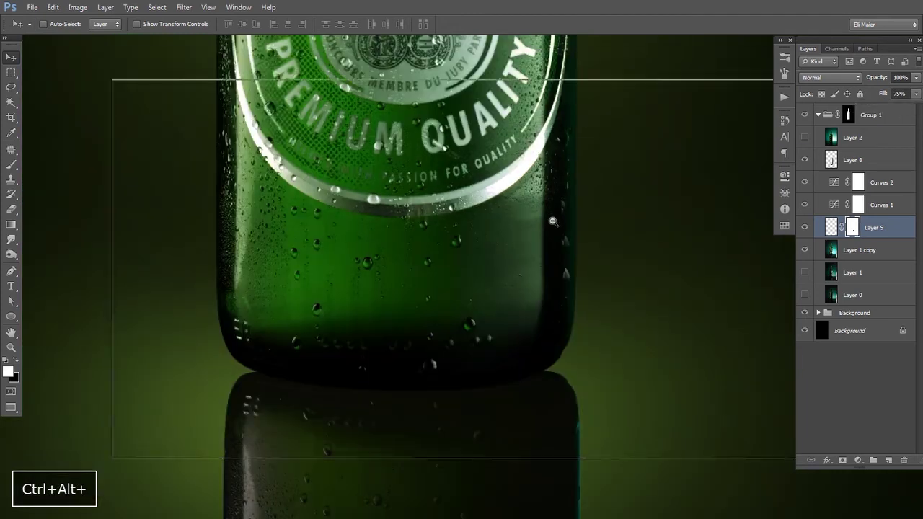
{"action": "left_click", "coordinate": [550, 219]}
{"action": "left_click", "coordinate": [545, 216]}
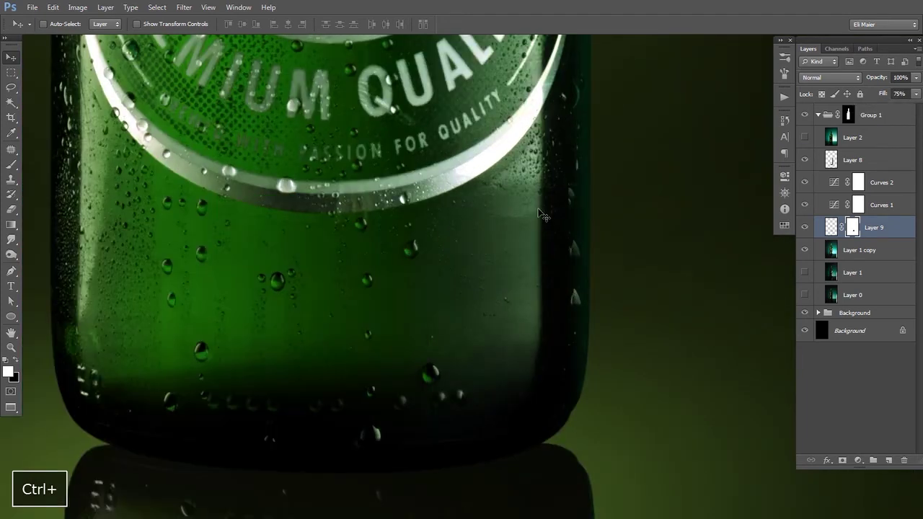
{"action": "left_click", "coordinate": [533, 204]}
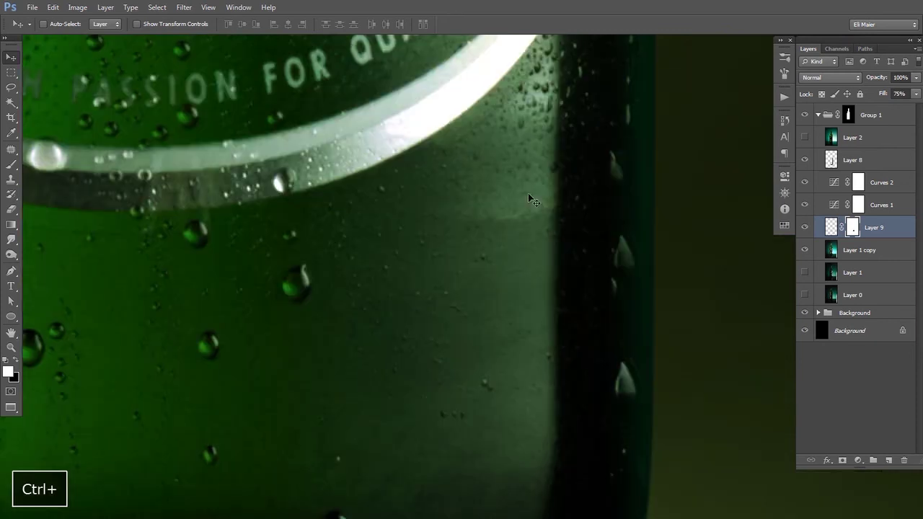
{"action": "key", "text": "e"}
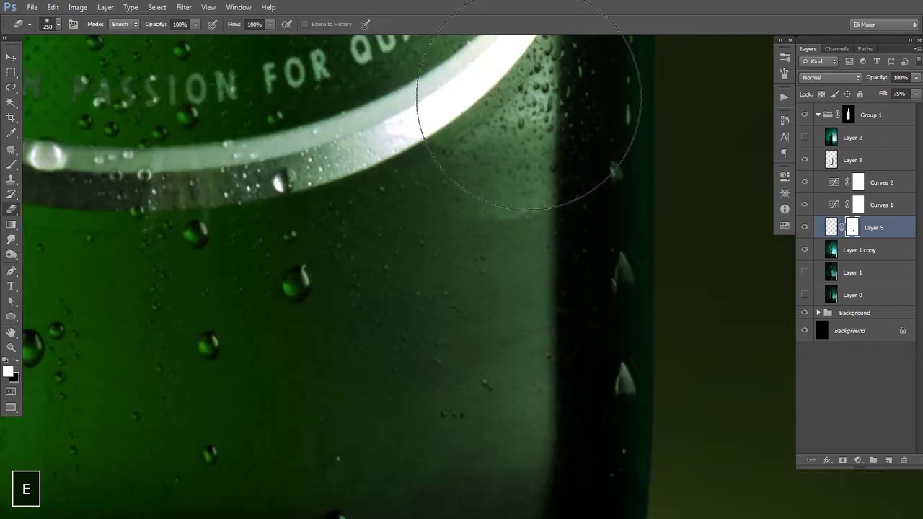
{"action": "key", "text": "bracketleft"}
{"action": "key", "text": "bracketleft"}
{"action": "key", "text": "bracketleft"}
{"action": "key", "text": "bracketleft"}
{"action": "key", "text": "bracketleft"}
{"action": "key", "text": "bracketleft"}
{"action": "key", "text": "bracketleft"}
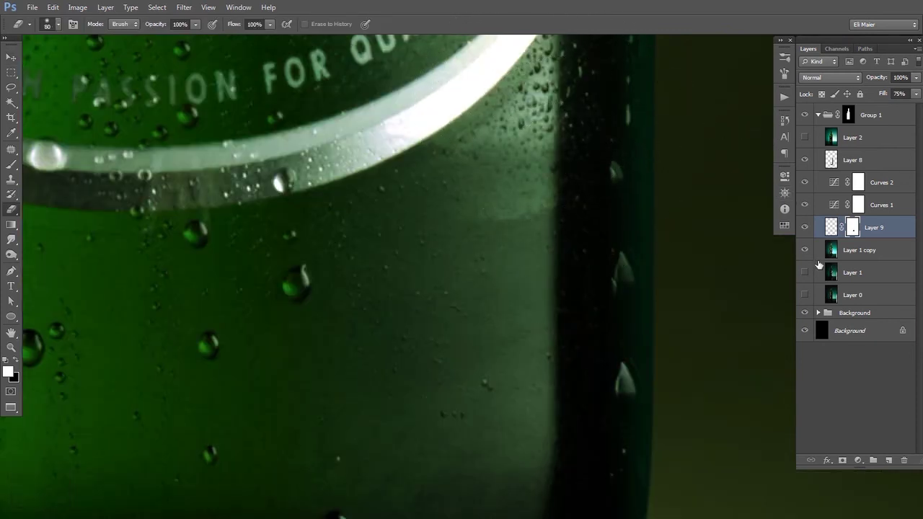
{"action": "left_click", "coordinate": [827, 254]}
{"action": "key", "text": "j"}
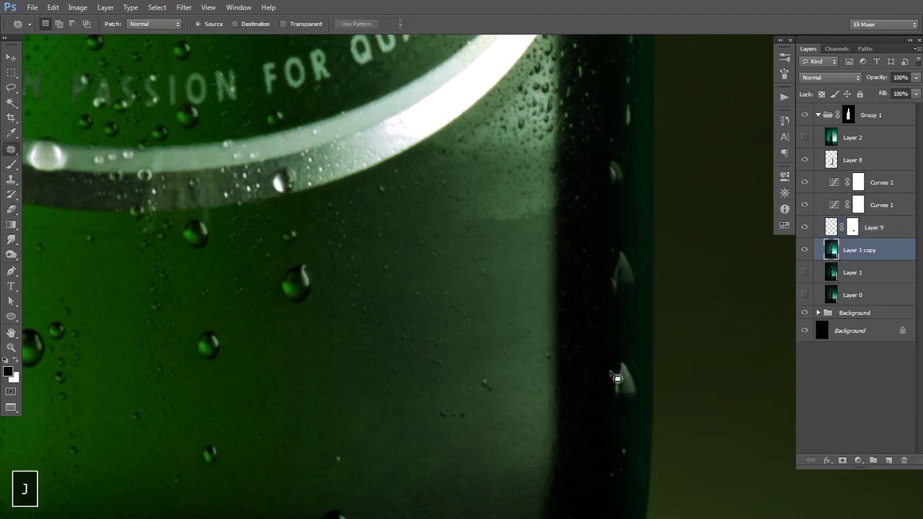
{"action": "left_click", "coordinate": [805, 228]}
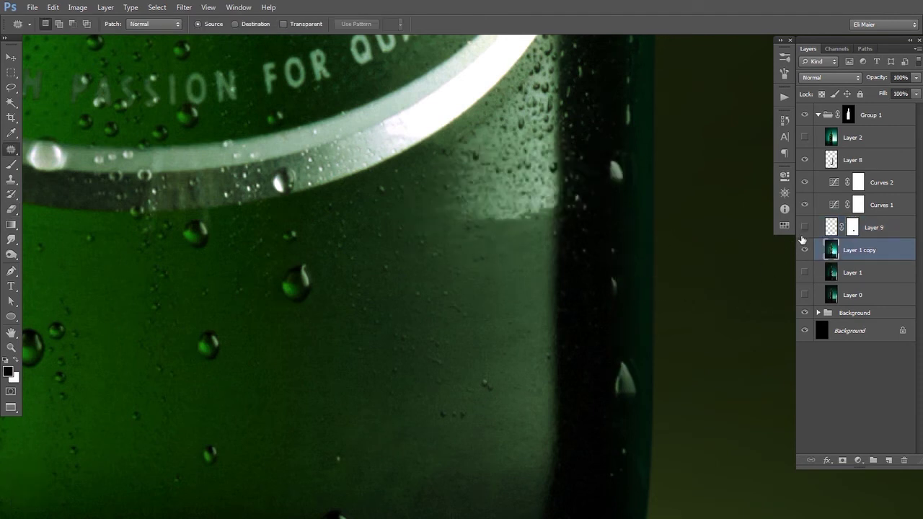
{"action": "left_click", "coordinate": [865, 230]}
{"action": "key", "text": "x"}
{"action": "key", "text": "e"}
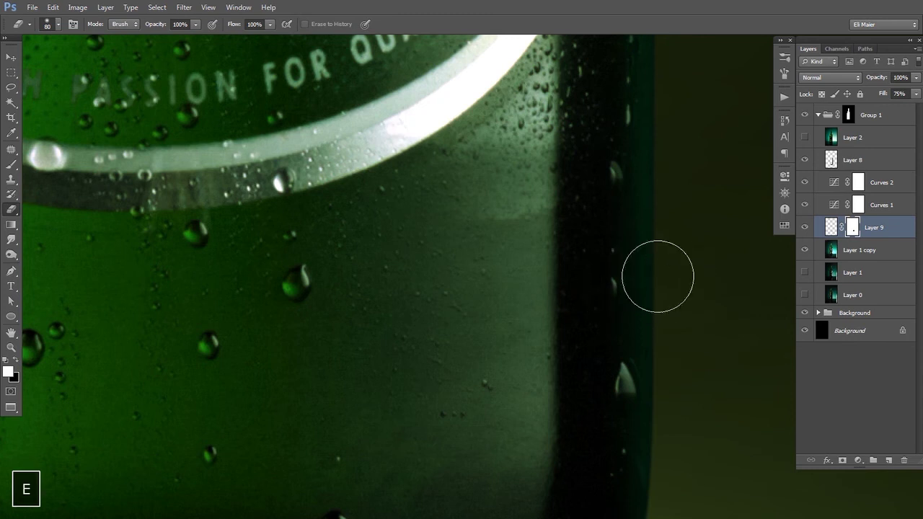
Step: Patch the hard horizontal edge under the glass highlight on Layer 1 copy, and clear the selection
{"action": "left_click", "coordinate": [822, 258]}
{"action": "key", "text": "x"}
{"action": "key", "text": "j"}
{"action": "mouse_move", "coordinate": [443, 219]}
{"action": "left_mouse_down"}
{"action": "mouse_move", "coordinate": [551, 228]}
{"action": "mouse_move", "coordinate": [587, 209]}
{"action": "mouse_move", "coordinate": [530, 233]}
{"action": "mouse_move", "coordinate": [530, 261]}
{"action": "left_mouse_up"}
{"action": "key", "text": "ctrl+d"}
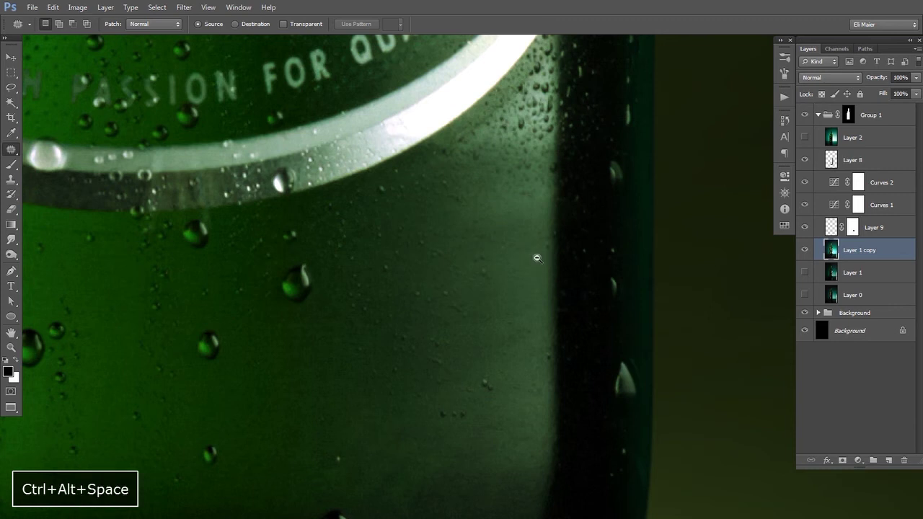
Step: Refine the Layer 9 mask around the label's lower right rim with a 125 px eraser
{"action": "left_click", "coordinate": [539, 258], "text": "ctrl+alt"}
{"action": "left_click", "coordinate": [550, 256], "text": "ctrl+alt"}
{"action": "key", "text": "v"}
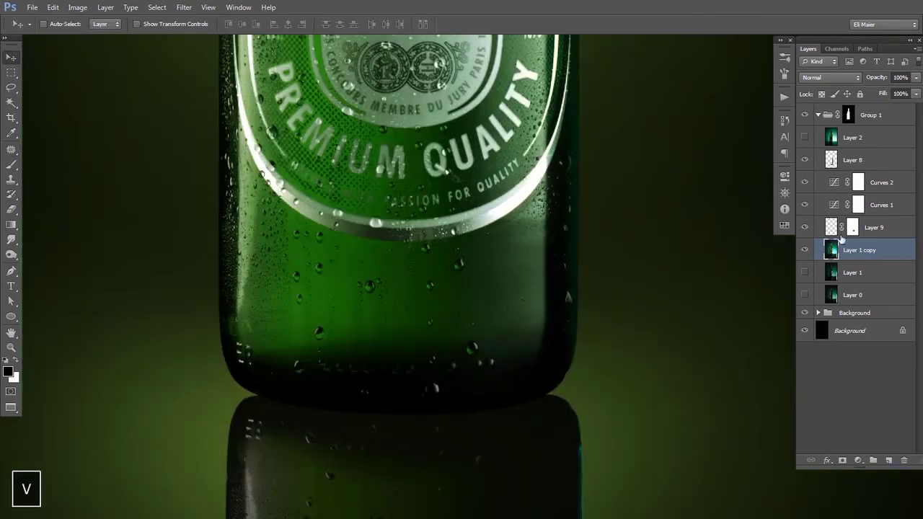
{"action": "left_click", "coordinate": [853, 230]}
{"action": "key", "text": "e"}
{"action": "key", "text": "bracketright"}
{"action": "key", "text": "bracketright"}
{"action": "key", "text": "bracketright"}
{"action": "key", "text": "bracketright"}
{"action": "key", "text": "bracketright"}
{"action": "key", "text": "bracketright"}
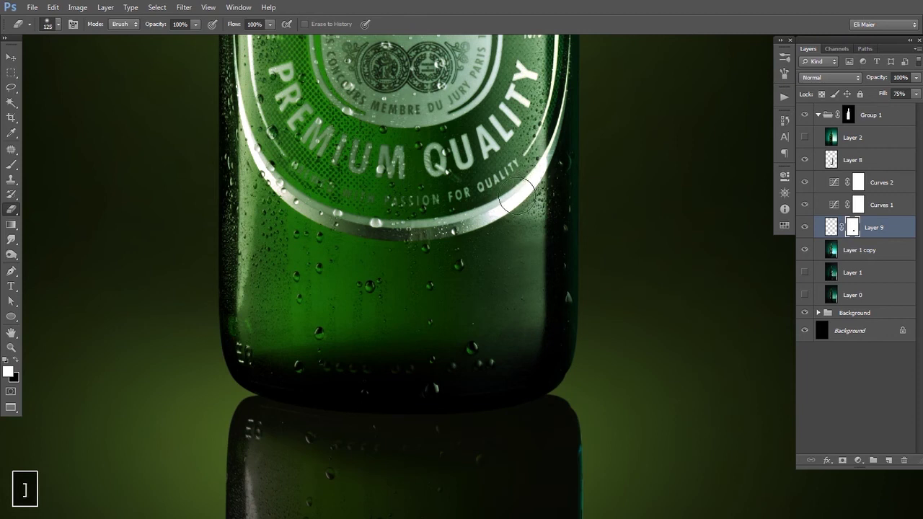
{"action": "key", "text": "v"}
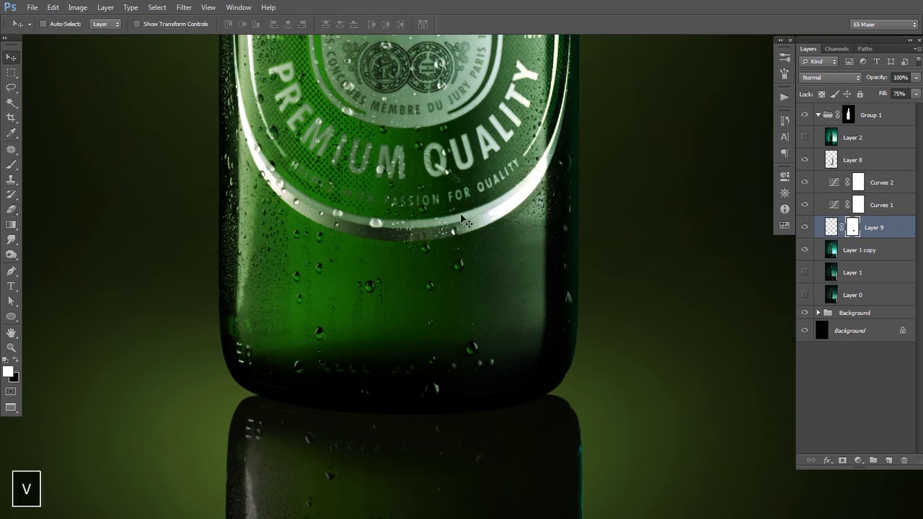
Step: Patch away the embossed characters at the bottle's lower left edge on Layer 1 copy, and clear the selection
{"action": "left_click", "coordinate": [464, 218], "text": "ctrl+alt"}
{"action": "left_click", "coordinate": [464, 219], "text": "ctrl+alt"}
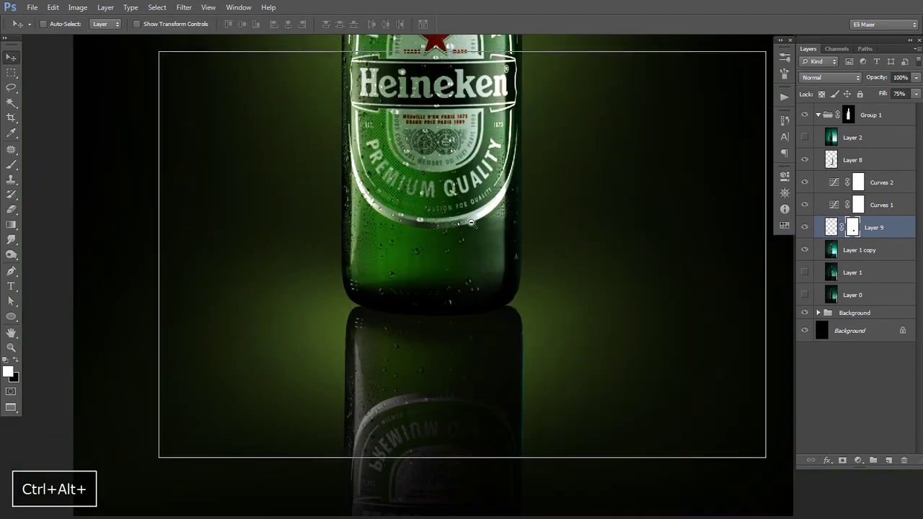
{"action": "left_click", "coordinate": [464, 218], "text": "ctrl+alt"}
{"action": "left_click_drag", "start_coordinate": [362, 256], "coordinate": [408, 293]}
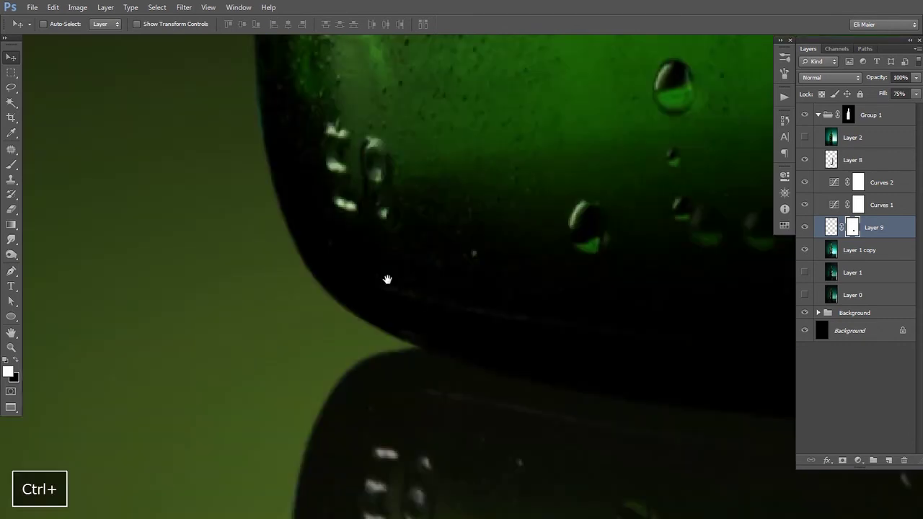
{"action": "key", "text": "j"}
{"action": "left_click", "coordinate": [859, 250]}
{"action": "key", "text": "d"}
{"action": "mouse_move", "coordinate": [309, 140]}
{"action": "left_mouse_down"}
{"action": "mouse_move", "coordinate": [312, 189]}
{"action": "mouse_move", "coordinate": [362, 254]}
{"action": "mouse_move", "coordinate": [418, 218]}
{"action": "mouse_move", "coordinate": [406, 126]}
{"action": "mouse_move", "coordinate": [310, 141]}
{"action": "left_mouse_up"}
{"action": "left_click_drag", "start_coordinate": [375, 173], "coordinate": [517, 181]}
{"action": "key", "text": "ctrl+d"}
{"action": "key", "text": "v"}
Step: Add a Hue/Saturation adjustment layer directly above Curves 2 in the bottle group
{"action": "key", "text": "ctrl+0"}
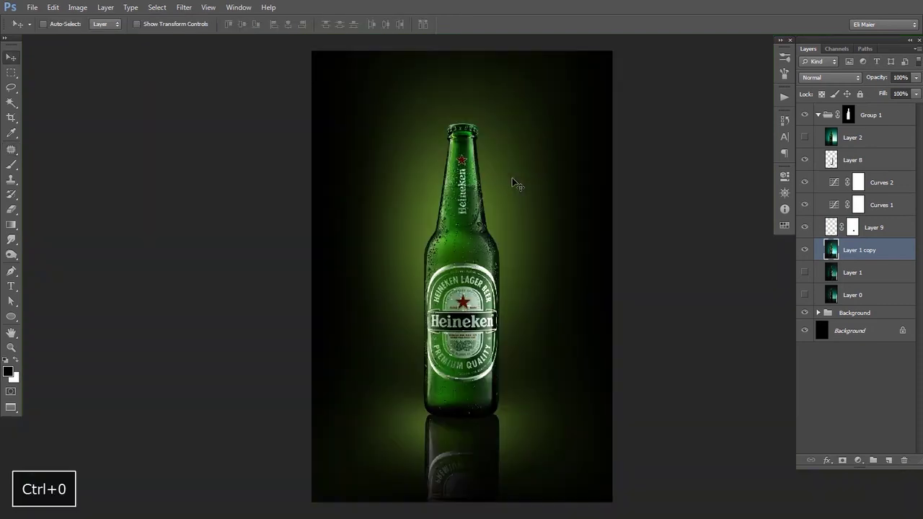
{"action": "key", "text": "space"}
{"action": "left_click_drag", "start_coordinate": [458, 237], "coordinate": [461, 205]}
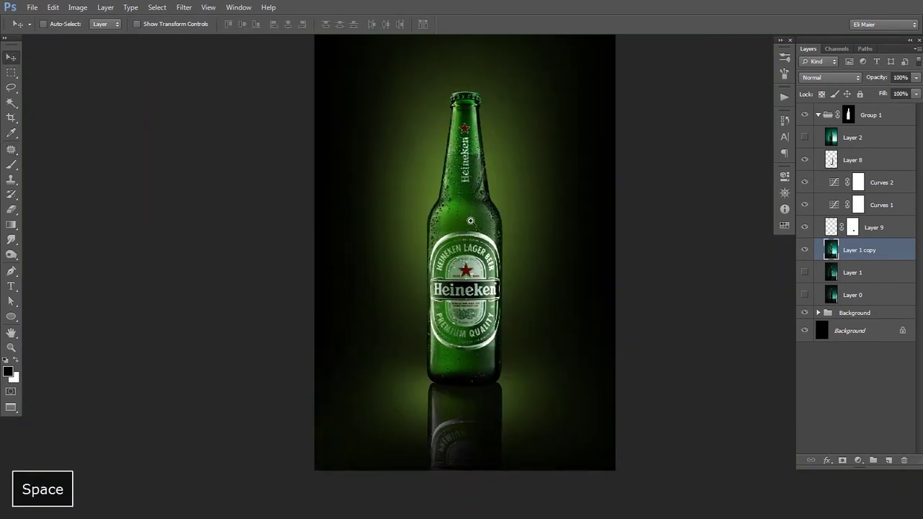
{"action": "left_click", "coordinate": [470, 220], "text": "ctrl"}
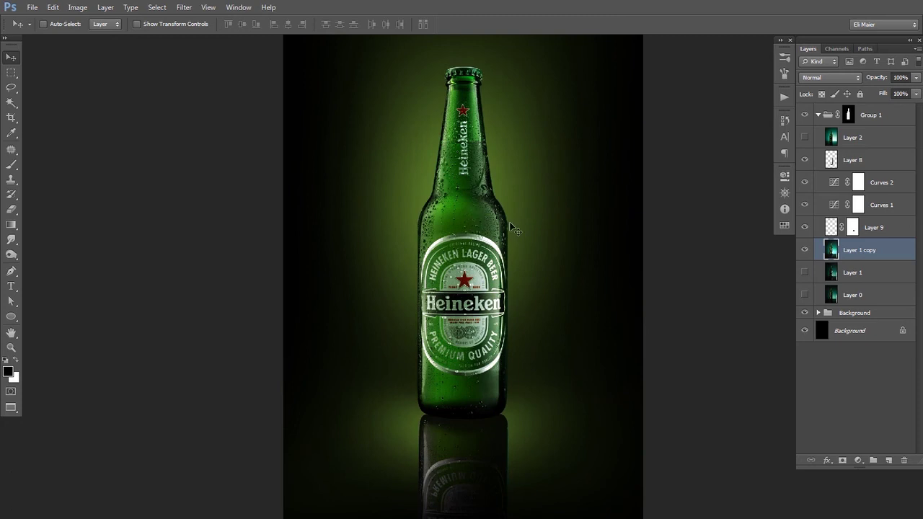
{"action": "left_click", "coordinate": [877, 191]}
{"action": "key", "text": "x"}
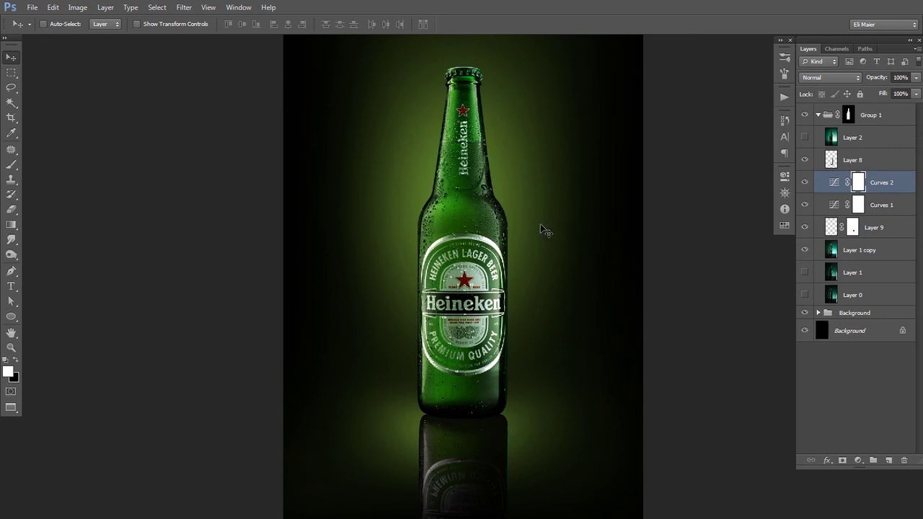
{"action": "left_click", "coordinate": [857, 460]}
{"action": "left_click", "coordinate": [845, 321]}
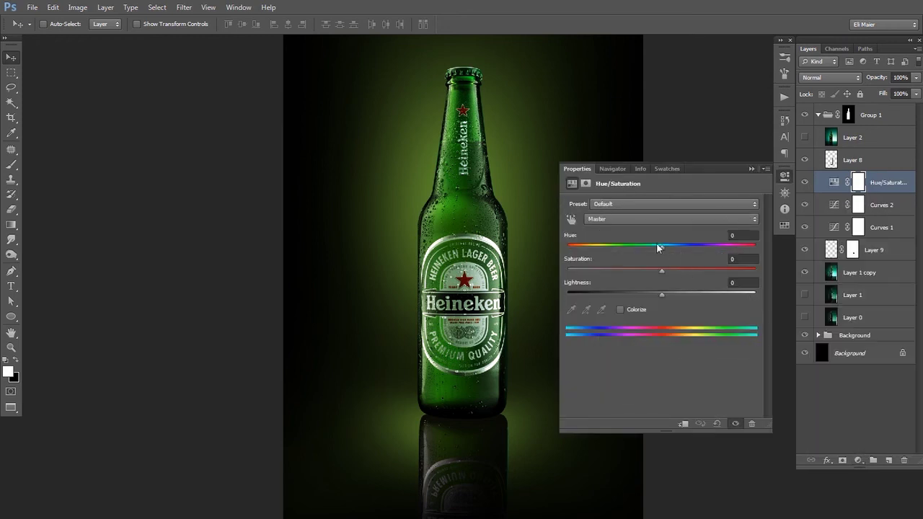
Step: Shift the hue of the bottle group's Hue/Saturation adjustment slightly towards yellow-green
{"action": "left_click_drag", "start_coordinate": [655, 247], "coordinate": [652, 246]}
{"action": "left_click", "coordinate": [580, 170]}
Step: Add a Hue/Saturation adjustment above Layer 7 in the Background group with Hue at +6
{"action": "left_click", "coordinate": [853, 338]}
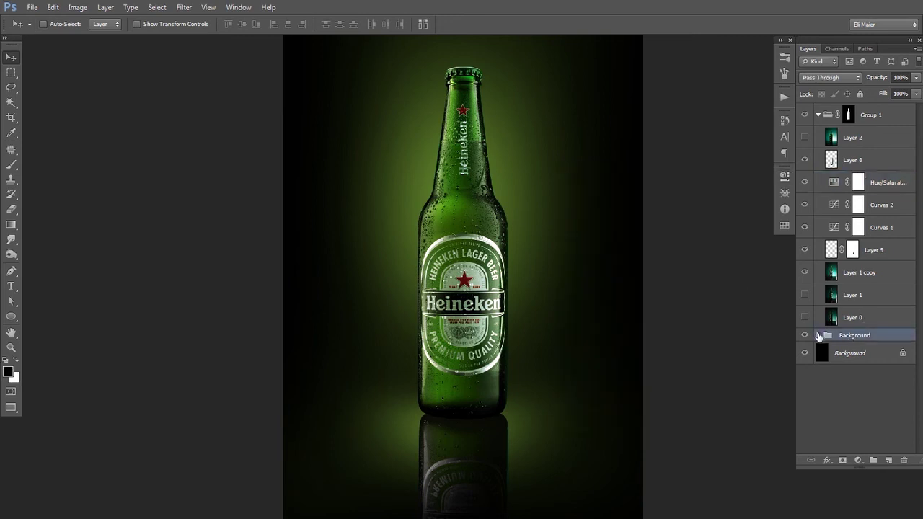
{"action": "left_click", "coordinate": [818, 335]}
{"action": "left_click", "coordinate": [837, 353]}
{"action": "left_click", "coordinate": [858, 460]}
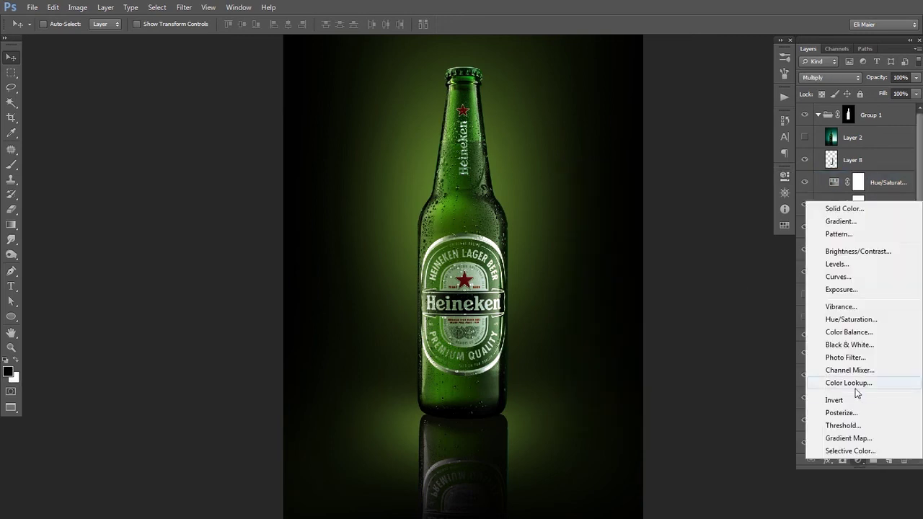
{"action": "left_click", "coordinate": [851, 319]}
{"action": "left_click_drag", "start_coordinate": [664, 247], "coordinate": [666, 246]}
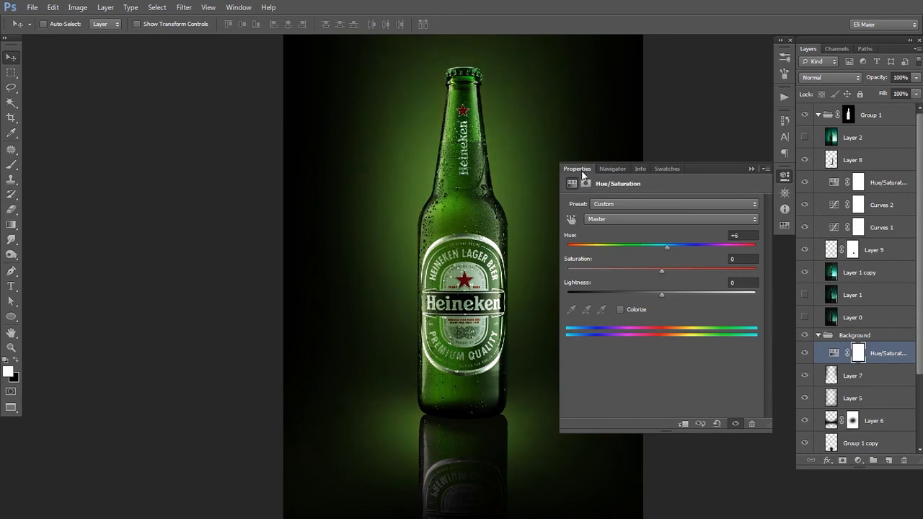
{"action": "left_click", "coordinate": [785, 176]}
{"action": "key", "text": "ctrl+alt+0"}
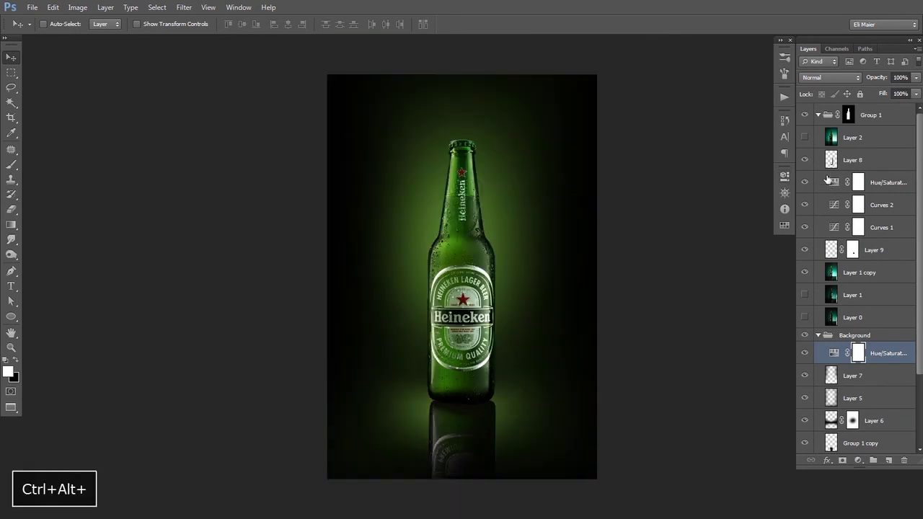
{"action": "left_click", "coordinate": [818, 336]}
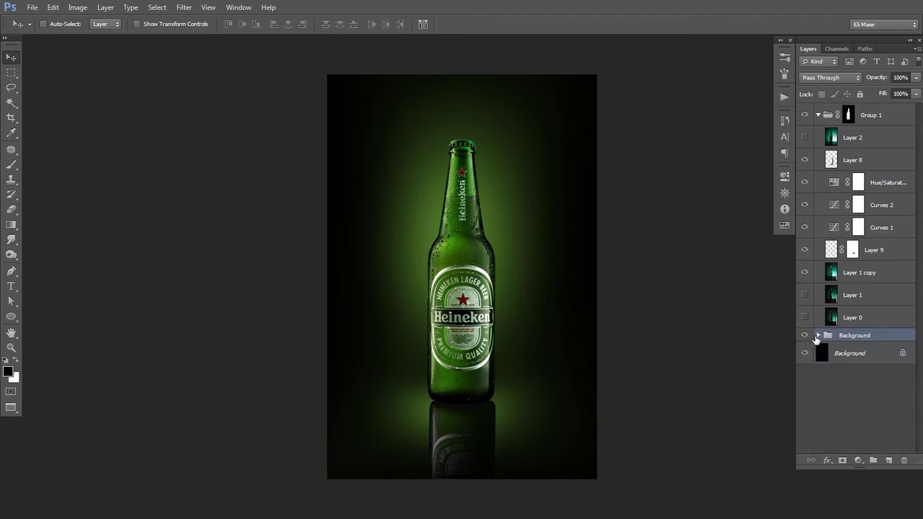
Step: Duplicate Layer 4 inside the Background group
{"action": "left_click", "coordinate": [818, 337]}
{"action": "scroll", "coordinate": [913, 345], "scroll_direction": "down", "scroll_amount": 3}
{"action": "left_click", "coordinate": [906, 403]}
{"action": "scroll", "coordinate": [914, 416], "scroll_direction": "down", "scroll_amount": 1}
{"action": "scroll", "coordinate": [915, 416], "scroll_direction": "down", "scroll_amount": 1}
{"action": "left_click", "coordinate": [887, 400]}
{"action": "left_click", "coordinate": [805, 398]}
{"action": "left_click", "coordinate": [805, 398]}
{"action": "key", "text": "ctrl+j"}
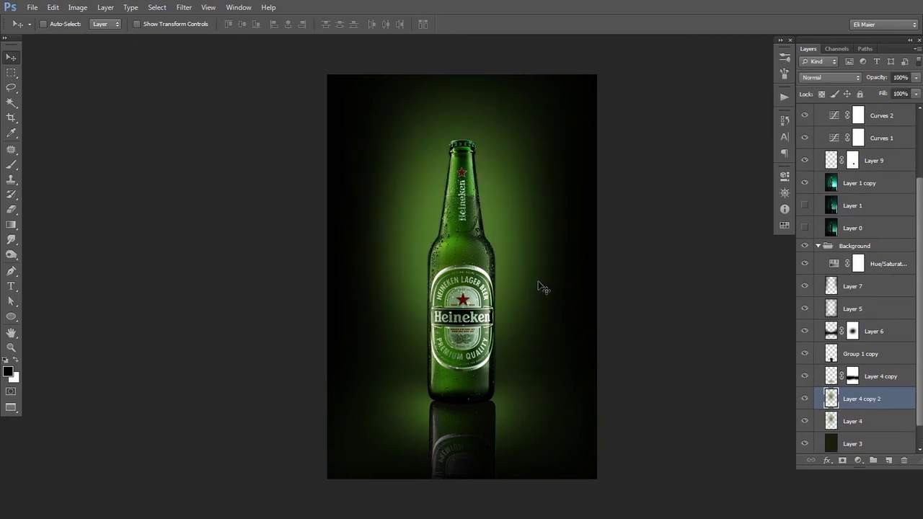
Step: Fill the existing pixels of Layer 4 copy 2 with white and set its blend mode to Overlay
{"action": "key", "text": "ctrl+shift+BackSpace"}
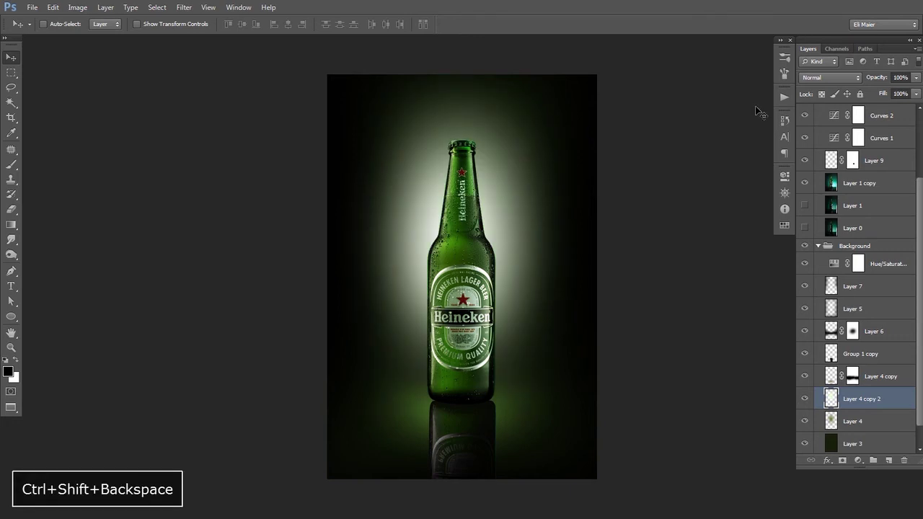
{"action": "left_click", "coordinate": [829, 77]}
{"action": "left_click", "coordinate": [815, 228]}
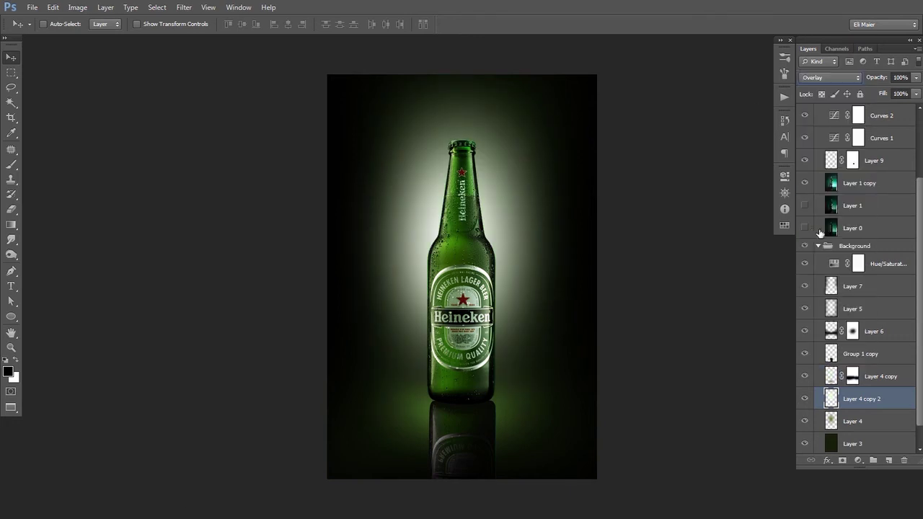
Step: Scale the Layer 4 copy 2 glow to about 61% width and 73% height, centred behind the bottle
{"action": "key", "text": "ctrl+t"}
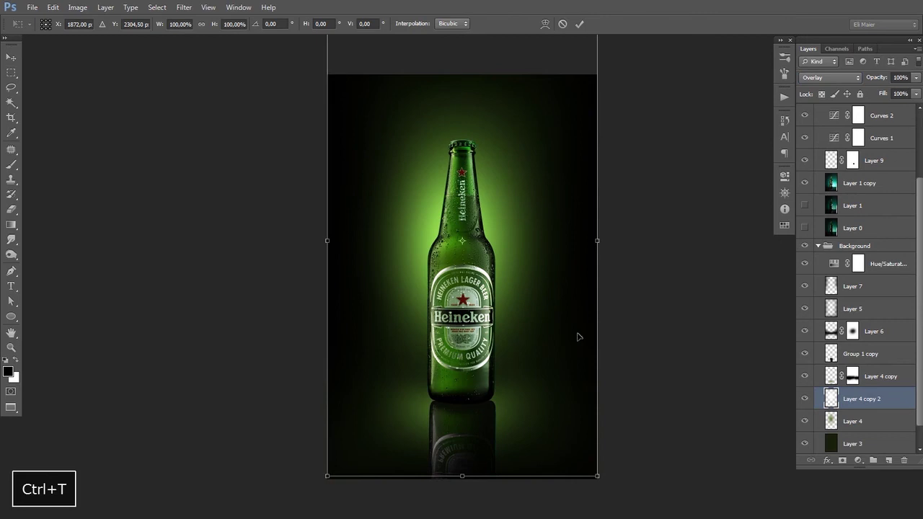
{"action": "left_click_drag", "start_coordinate": [597, 476], "coordinate": [554, 400]}
{"action": "left_click_drag", "start_coordinate": [464, 400], "coordinate": [462, 463]}
{"action": "left_click_drag", "start_coordinate": [552, 459], "coordinate": [518, 372]}
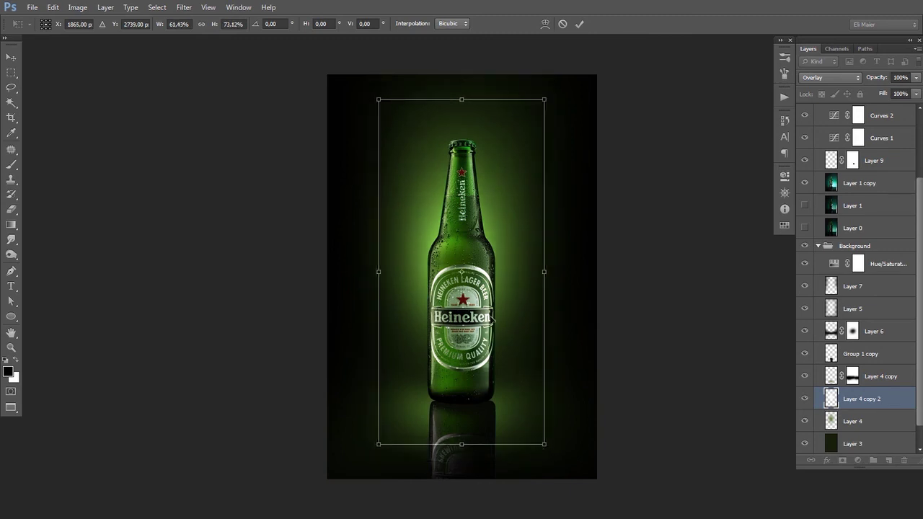
{"action": "key", "text": "Return"}
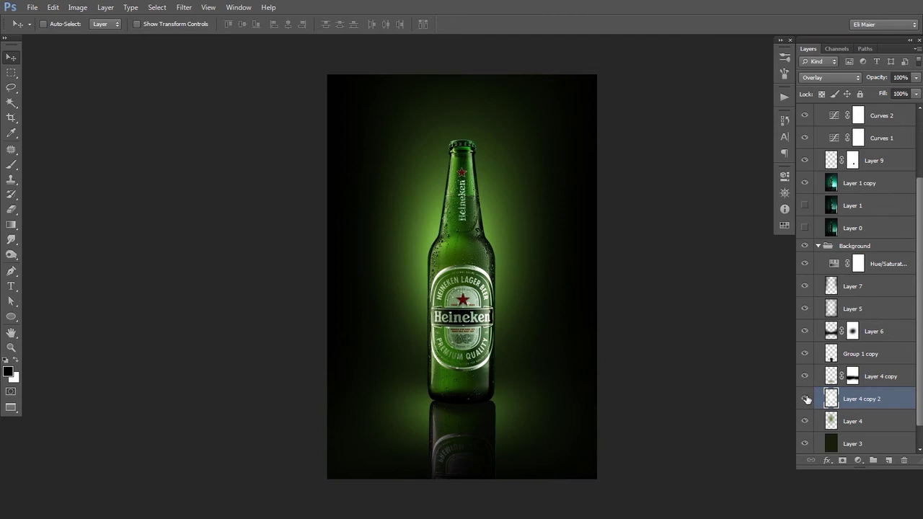
Step: Compare the image with and without the Layer 4 copy 2 glow and the Background group
{"action": "left_click", "coordinate": [805, 398]}
{"action": "left_click", "coordinate": [804, 399]}
{"action": "left_click", "coordinate": [804, 401]}
{"action": "left_click", "coordinate": [803, 402]}
{"action": "scroll", "coordinate": [908, 407], "scroll_direction": "down", "scroll_amount": 1}
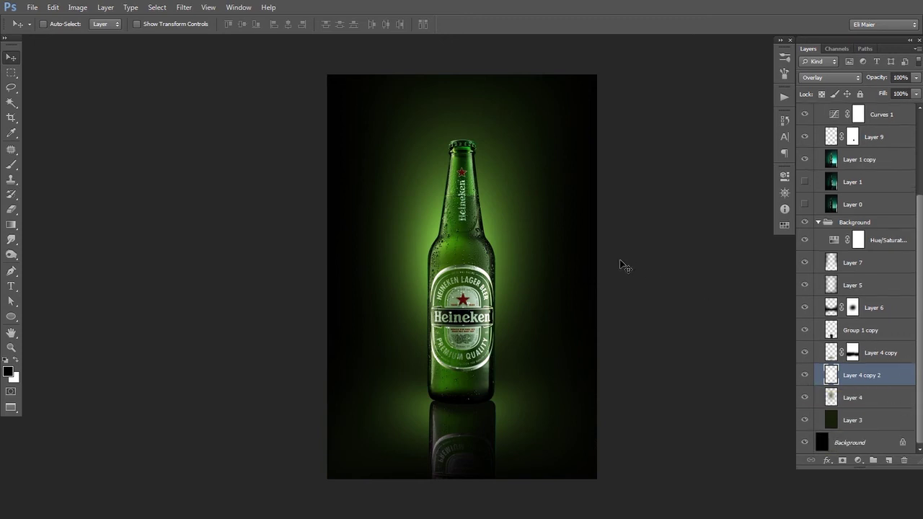
{"action": "key", "text": "space"}
{"action": "left_click_drag", "start_coordinate": [513, 246], "coordinate": [513, 255]}
{"action": "scroll", "coordinate": [898, 152], "scroll_direction": "up", "scroll_amount": 5}
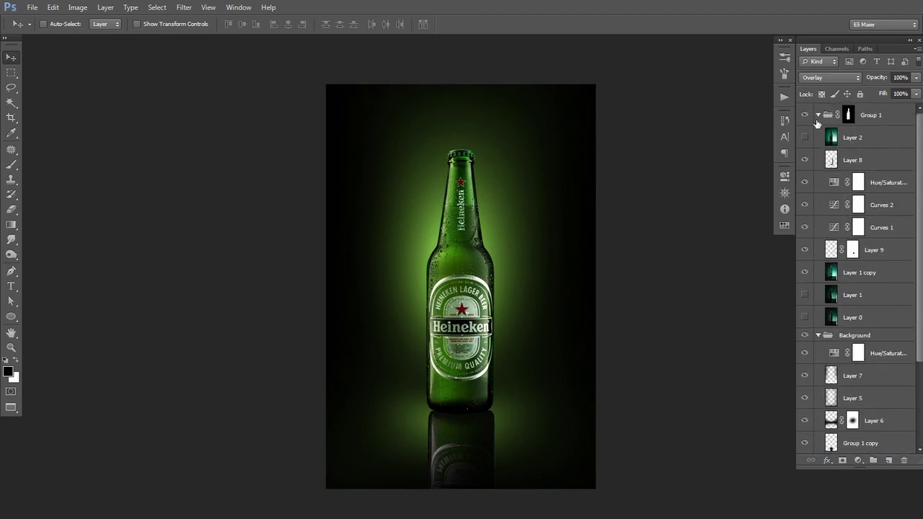
{"action": "left_click", "coordinate": [805, 160]}
{"action": "left_click_drag", "start_coordinate": [920, 290], "coordinate": [919, 327]}
{"action": "left_click", "coordinate": [818, 283]}
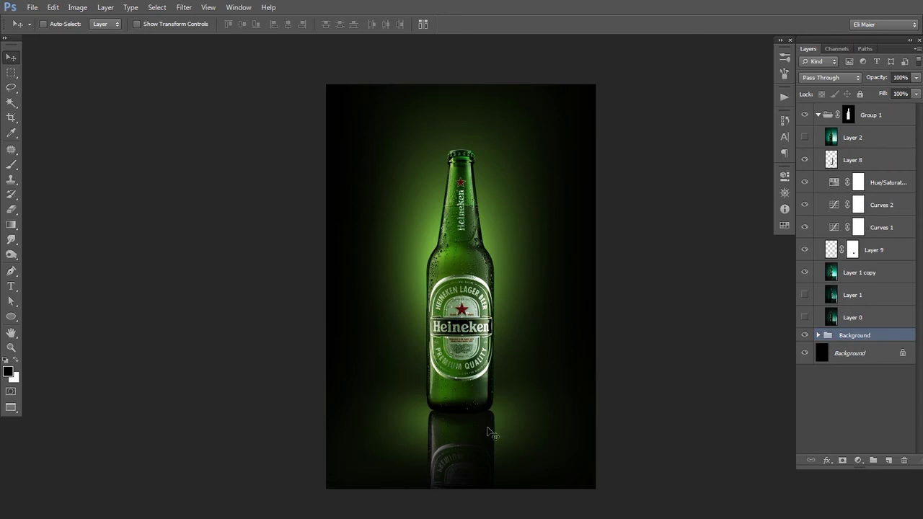
{"action": "left_click", "coordinate": [805, 336]}
{"action": "left_click", "coordinate": [805, 336]}
Step: Delete the old reflection layer, Group 1 copy, from the Background group
{"action": "left_click", "coordinate": [820, 336]}
{"action": "scroll", "coordinate": [905, 346], "scroll_direction": "down", "scroll_amount": 3}
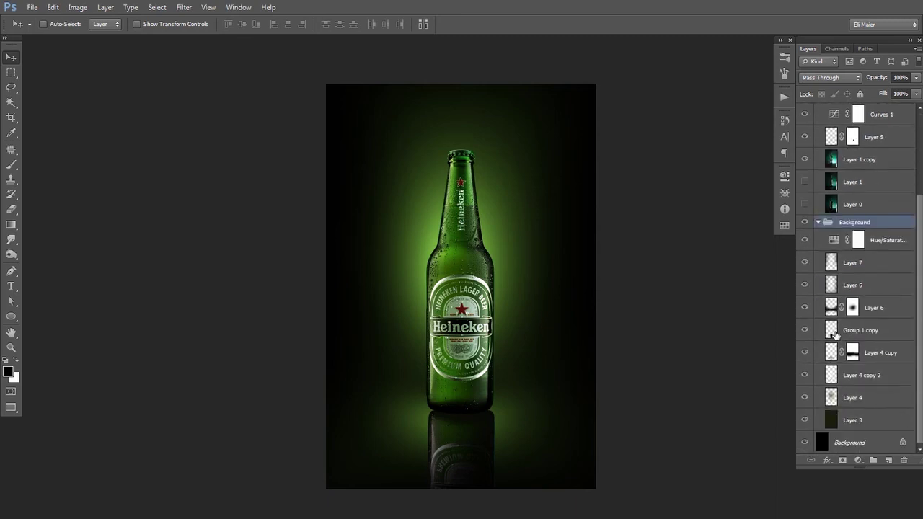
{"action": "left_click", "coordinate": [835, 332]}
{"action": "left_click", "coordinate": [804, 333]}
{"action": "left_click", "coordinate": [804, 333]}
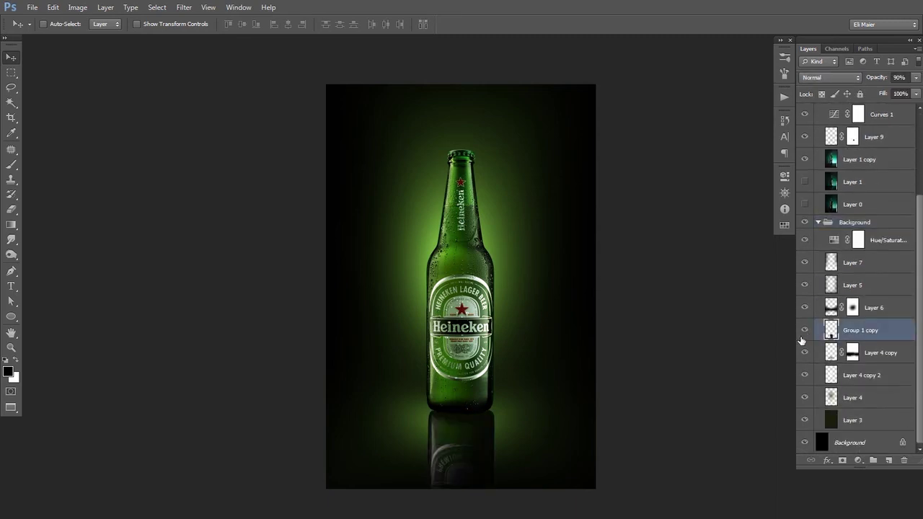
{"action": "key", "text": "BackSpace"}
Step: Duplicate the bottle group, Group 1, and merge the duplicate into a single layer
{"action": "left_click_drag", "start_coordinate": [920, 311], "coordinate": [920, 218]}
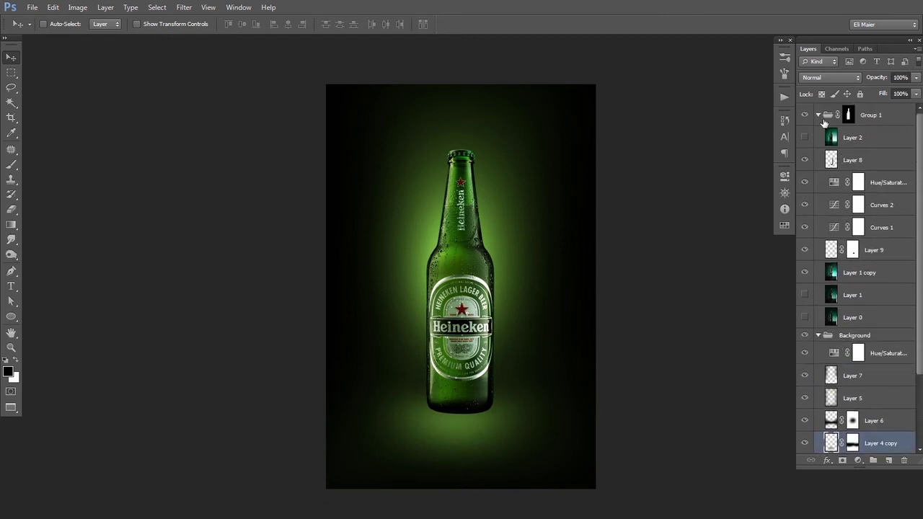
{"action": "left_click", "coordinate": [819, 116]}
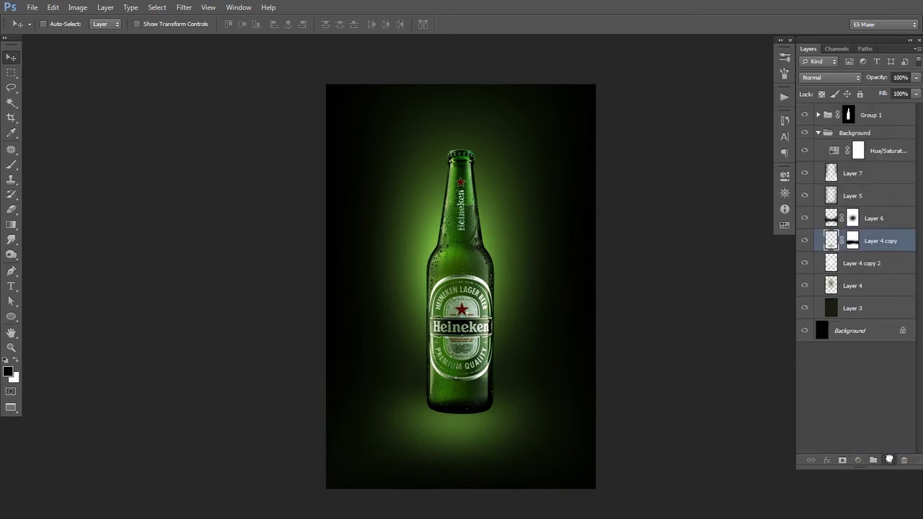
{"action": "left_click_drag", "start_coordinate": [889, 459], "coordinate": [888, 459]}
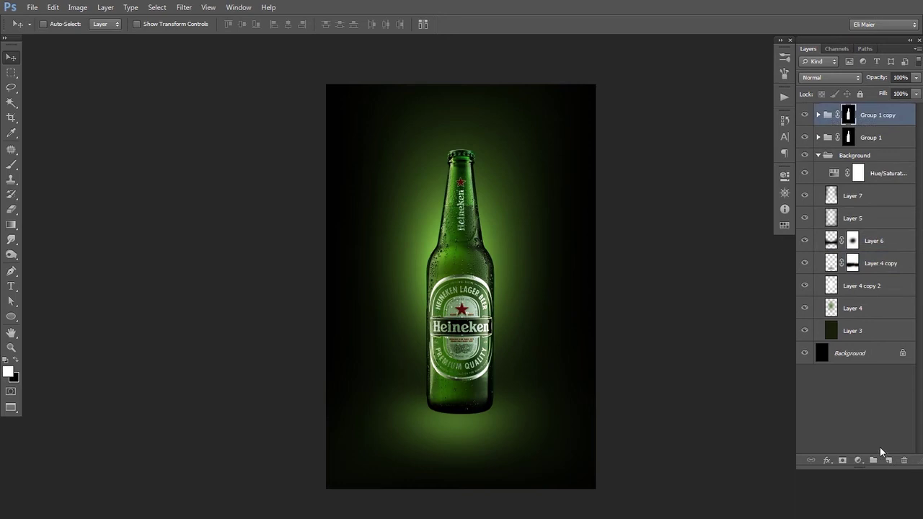
{"action": "key", "text": "ctrl+e"}
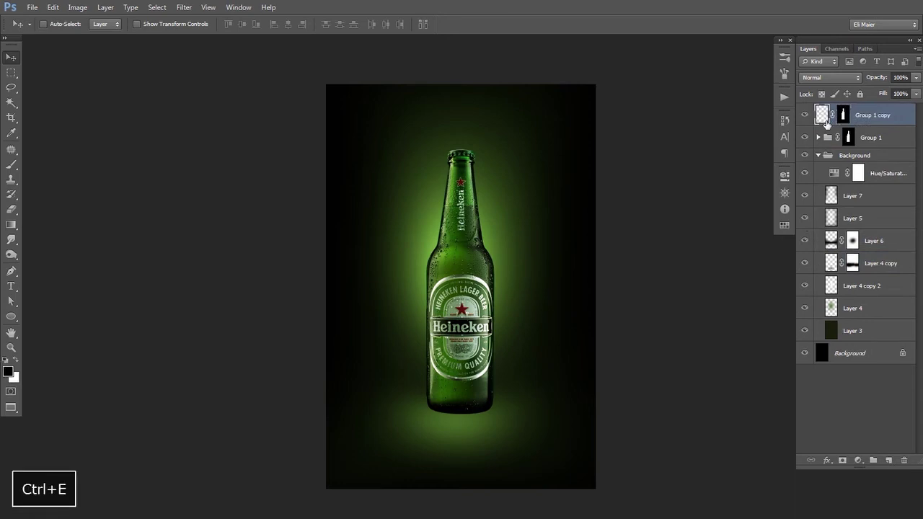
Step: Apply the layer mask of the merged Group 1 copy so only the bottle's pixels remain
{"action": "key", "text": "x"}
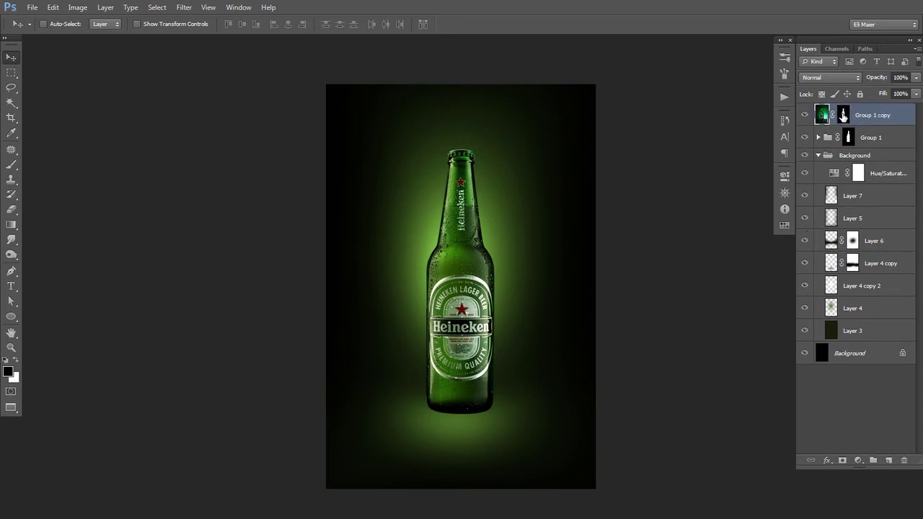
{"action": "right_click", "coordinate": [843, 115]}
{"action": "left_click", "coordinate": [828, 152]}
Step: Flip the merged bottle copy vertically and place it directly beneath the bottle as a reflection
{"action": "key", "text": "ctrl+t"}
{"action": "right_click", "coordinate": [460, 215]}
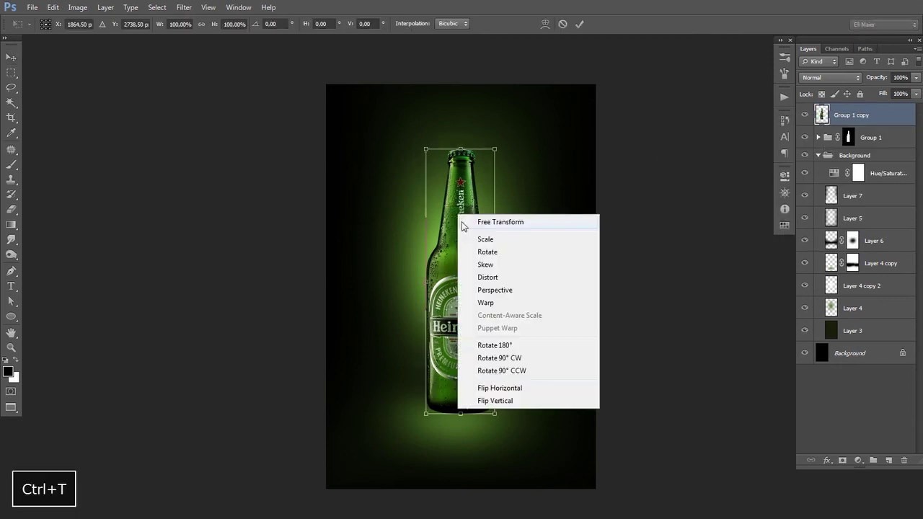
{"action": "left_click", "coordinate": [495, 400]}
{"action": "left_click_drag", "start_coordinate": [477, 186], "coordinate": [475, 438]}
{"action": "double_click", "coordinate": [470, 433]}
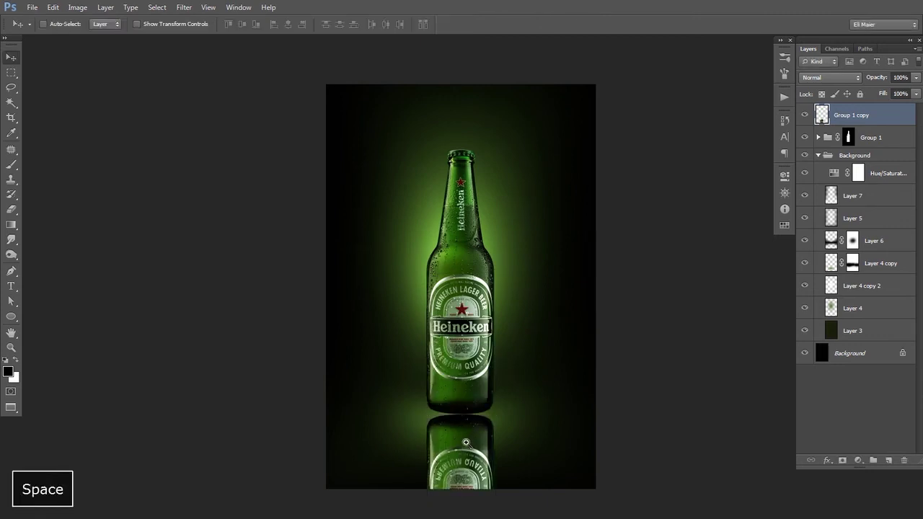
Step: Nudge the reflection up to the bottle's base and warp both of its upper corners upward to follow the base curve
{"action": "left_click", "coordinate": [466, 439], "text": "ctrl"}
{"action": "left_click", "coordinate": [469, 438], "text": "ctrl"}
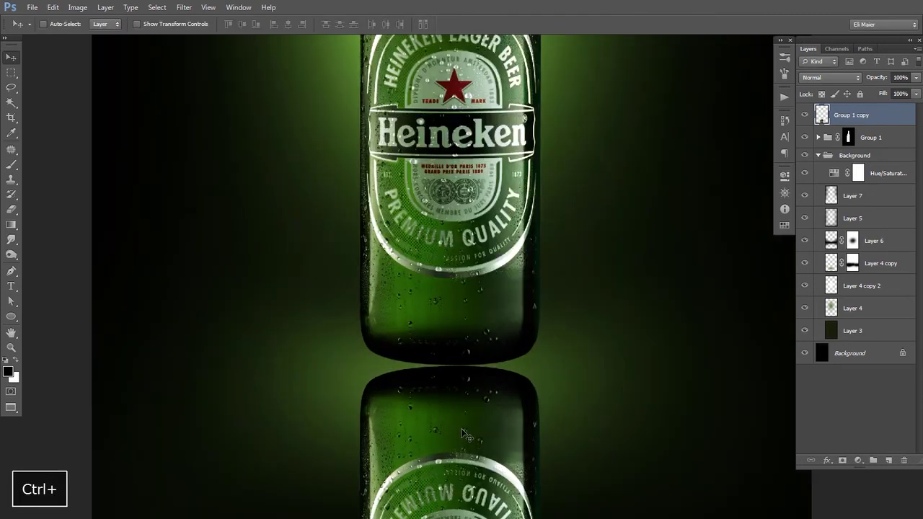
{"action": "key", "text": "shift+Up"}
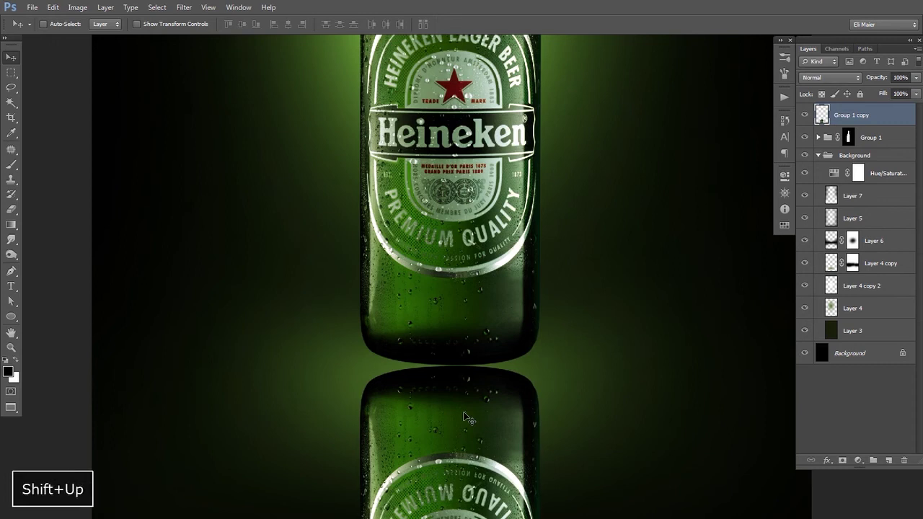
{"action": "key", "text": "ctrl+t"}
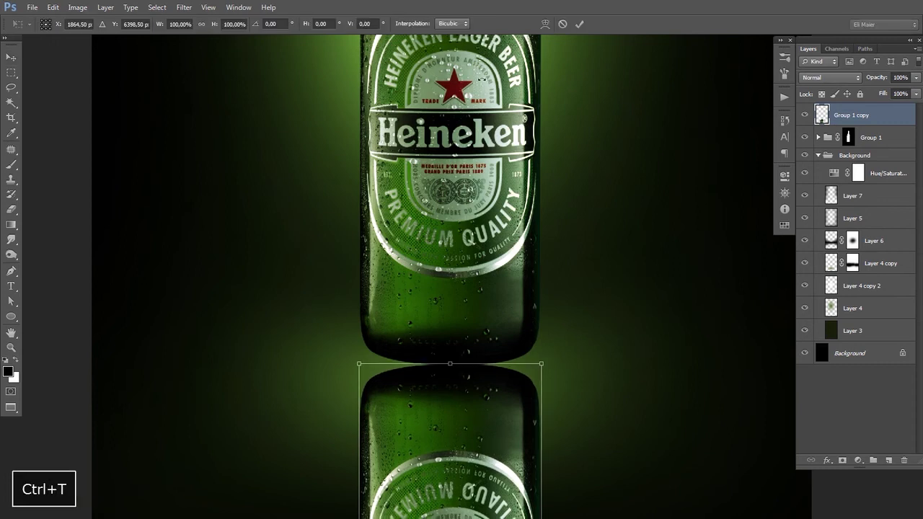
{"action": "left_click", "coordinate": [546, 24]}
{"action": "left_click_drag", "start_coordinate": [482, 373], "coordinate": [585, 228]}
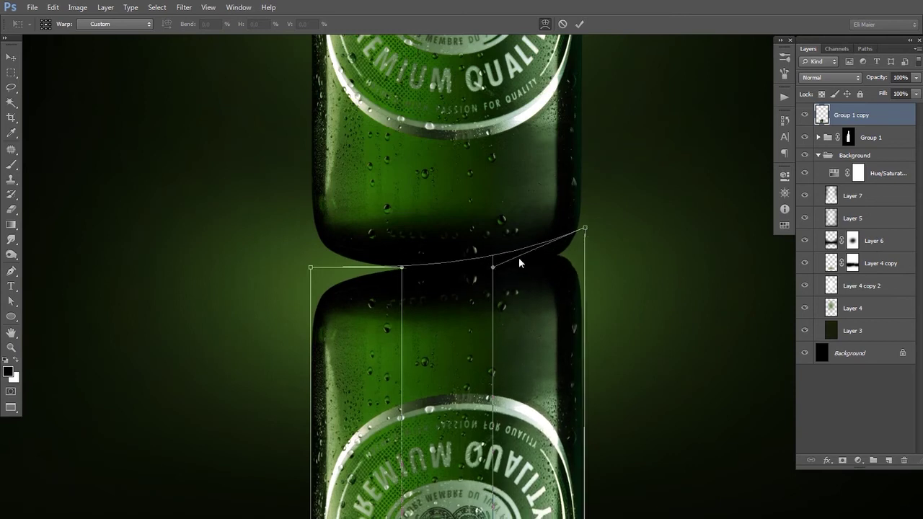
{"action": "left_click_drag", "start_coordinate": [310, 267], "coordinate": [313, 224]}
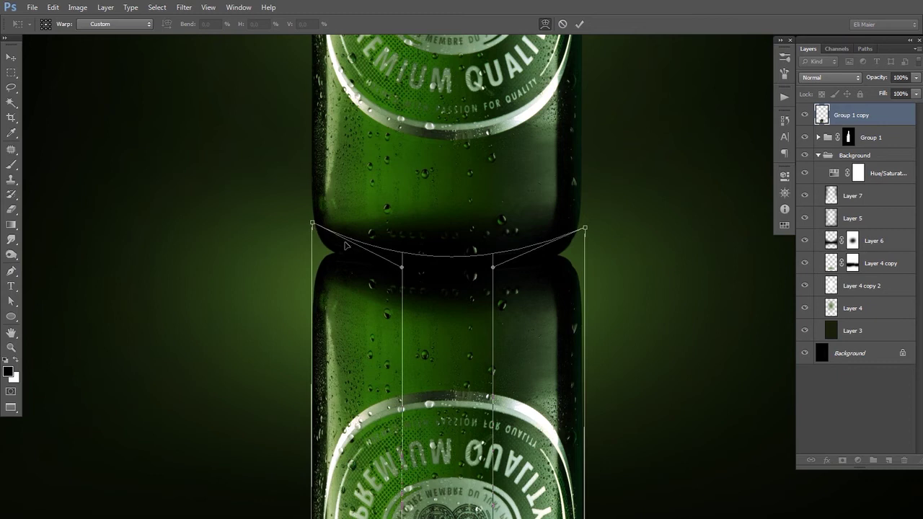
{"action": "key", "text": "Return"}
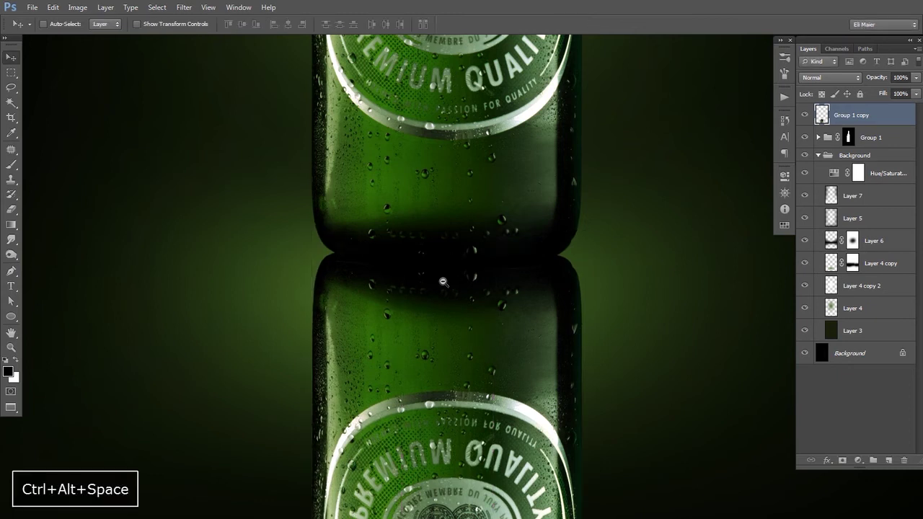
Step: Start a Field Blur on the reflection with three pins set to 0 px across its upper edge at the bottle's base
{"action": "left_click", "coordinate": [444, 291], "text": "ctrl+alt"}
{"action": "key", "text": "space"}
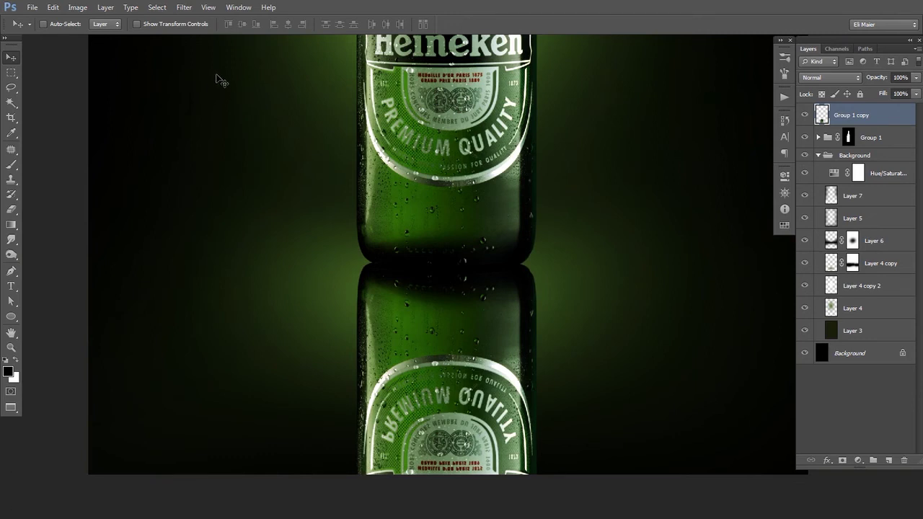
{"action": "left_click", "coordinate": [184, 7]}
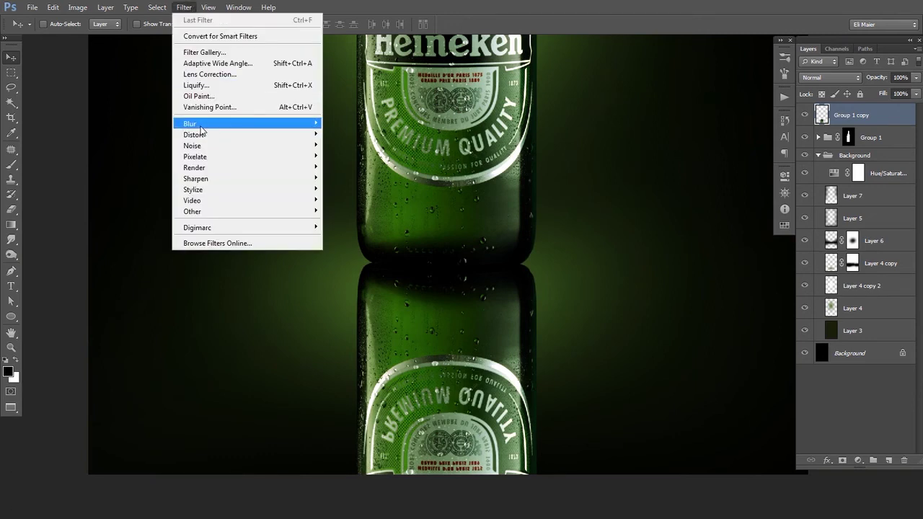
{"action": "mouse_move", "coordinate": [199, 125]}
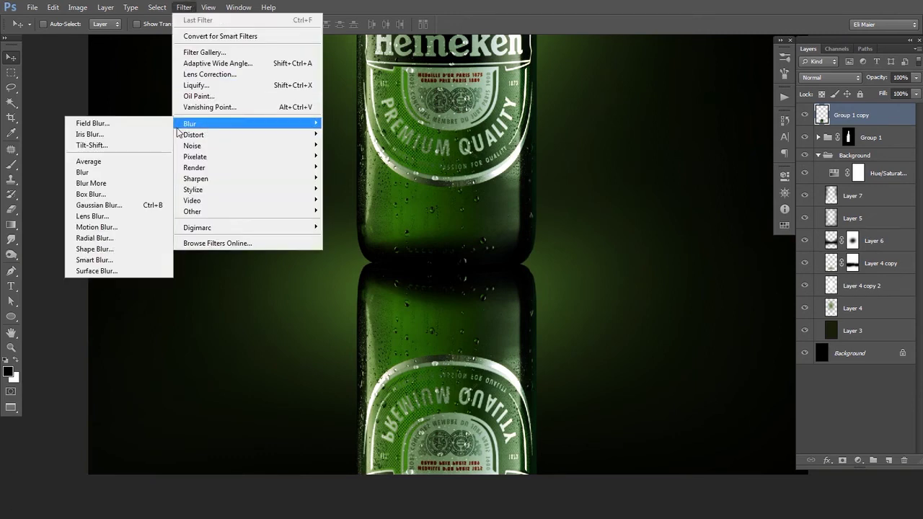
{"action": "left_click", "coordinate": [140, 126]}
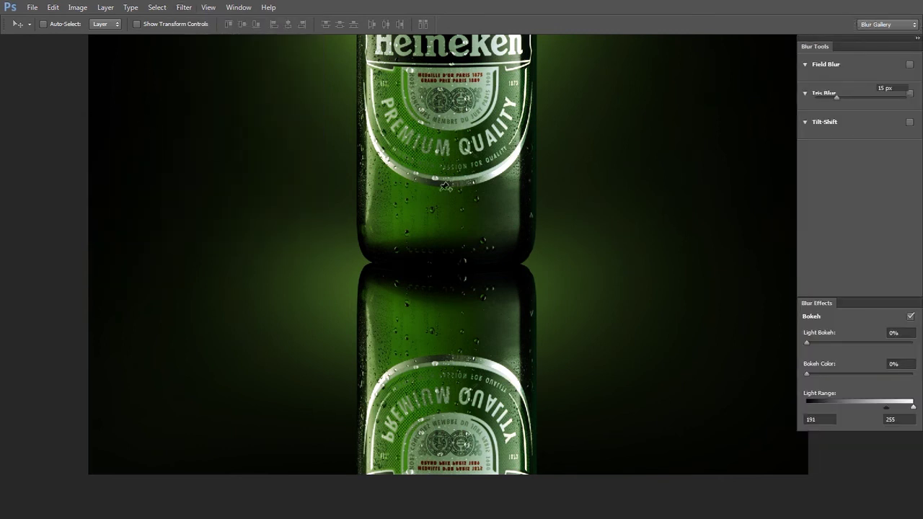
{"action": "left_click", "coordinate": [373, 281]}
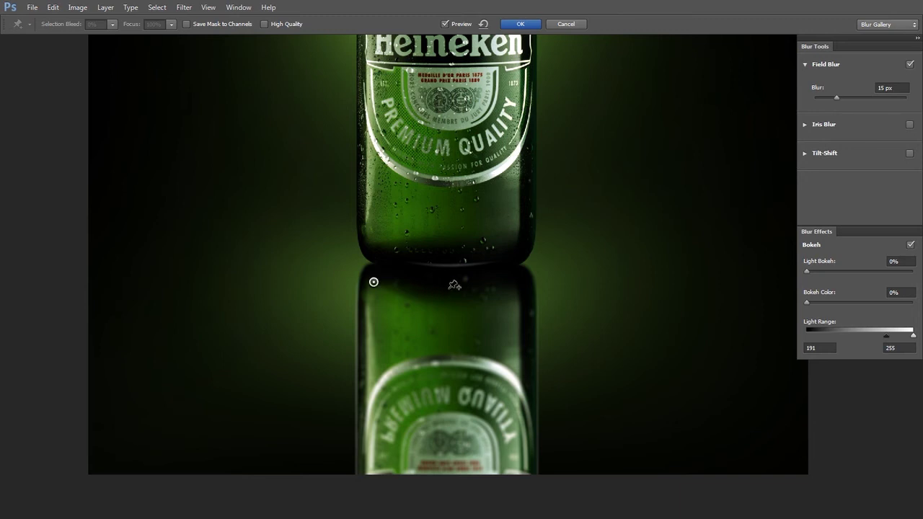
{"action": "left_click_drag", "start_coordinate": [836, 98], "coordinate": [795, 97]}
{"action": "left_click", "coordinate": [447, 285]}
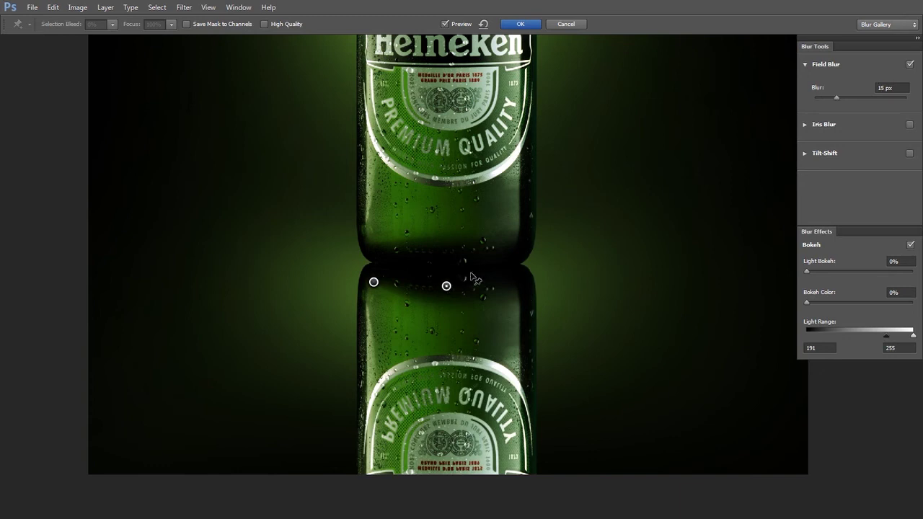
{"action": "left_click", "coordinate": [836, 99]}
{"action": "type", "text": "0"}
{"action": "key", "text": "Return"}
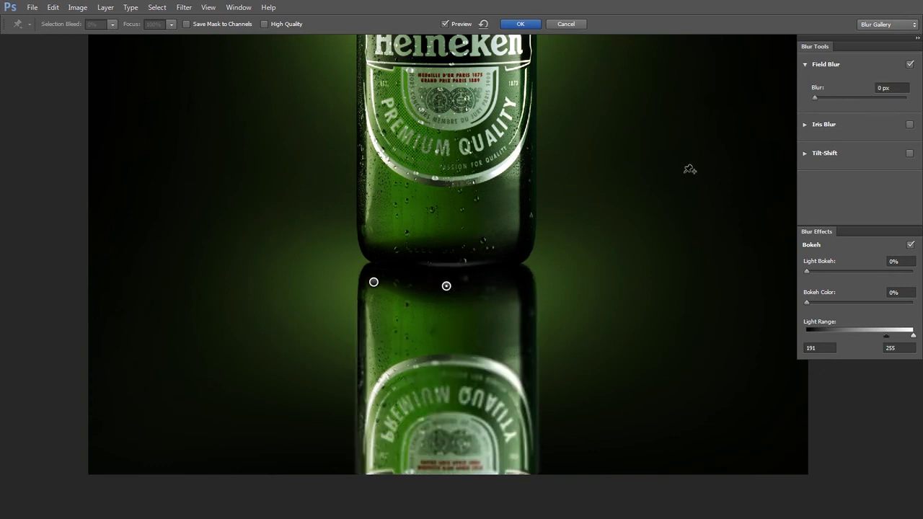
{"action": "left_click", "coordinate": [514, 279]}
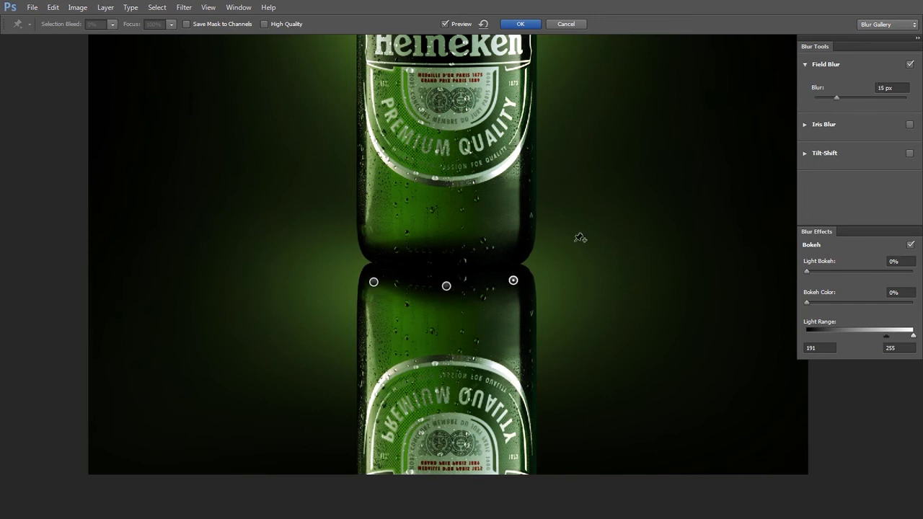
{"action": "left_click", "coordinate": [815, 97]}
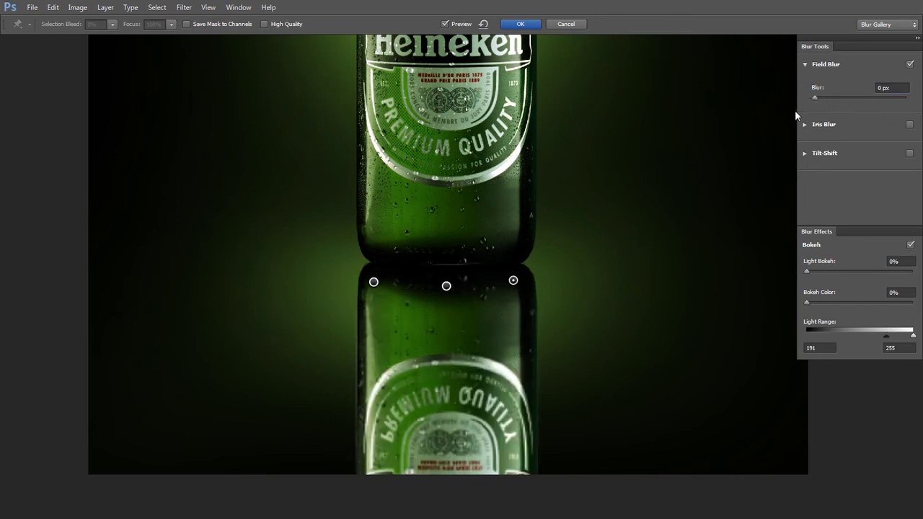
Step: Add a 61 px blur pin above the reflected label and a 95 px pin on the label, and apply the Field Blur
{"action": "left_click", "coordinate": [449, 337]}
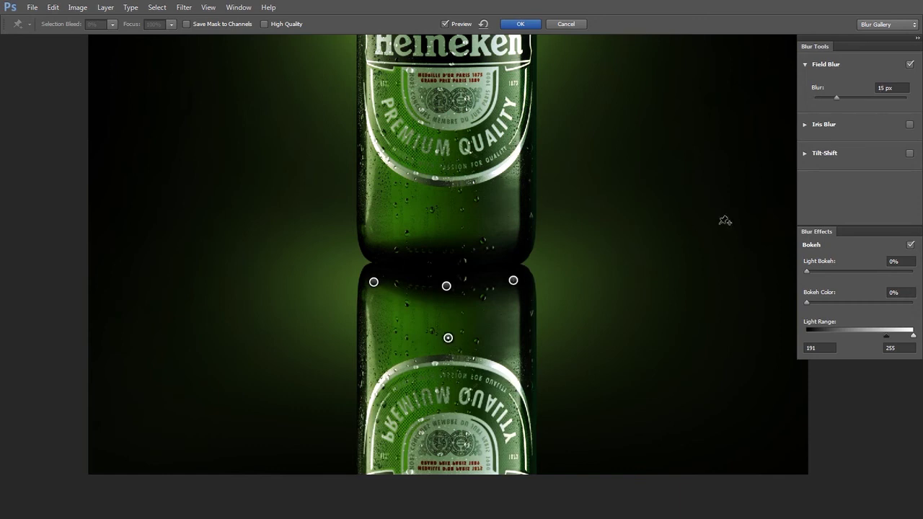
{"action": "left_click_drag", "start_coordinate": [836, 97], "coordinate": [854, 99]}
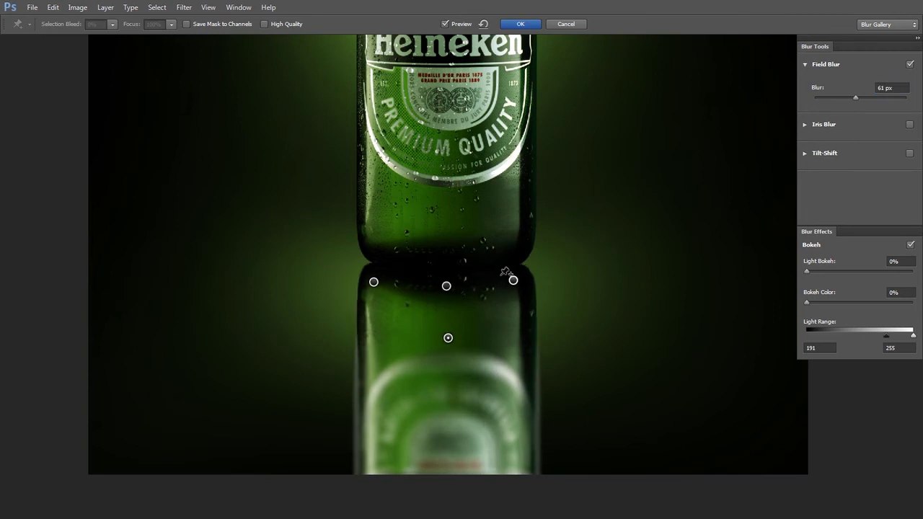
{"action": "left_click", "coordinate": [443, 421]}
{"action": "left_click_drag", "start_coordinate": [837, 98], "coordinate": [860, 99]}
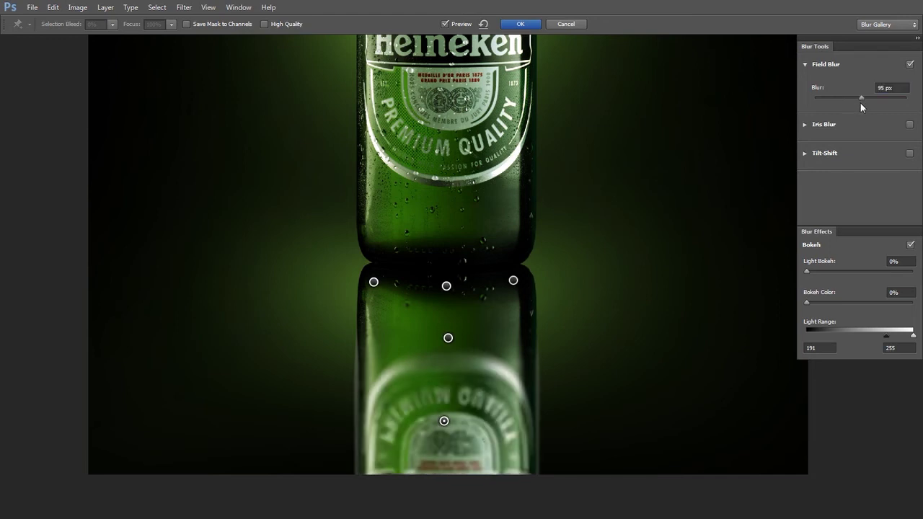
{"action": "left_click_drag", "start_coordinate": [860, 103], "coordinate": [878, 96]}
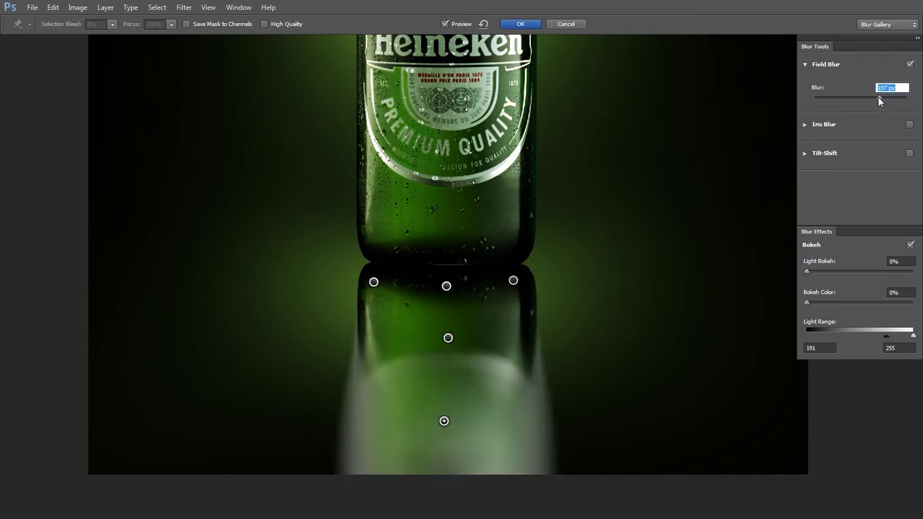
{"action": "left_click", "coordinate": [869, 99]}
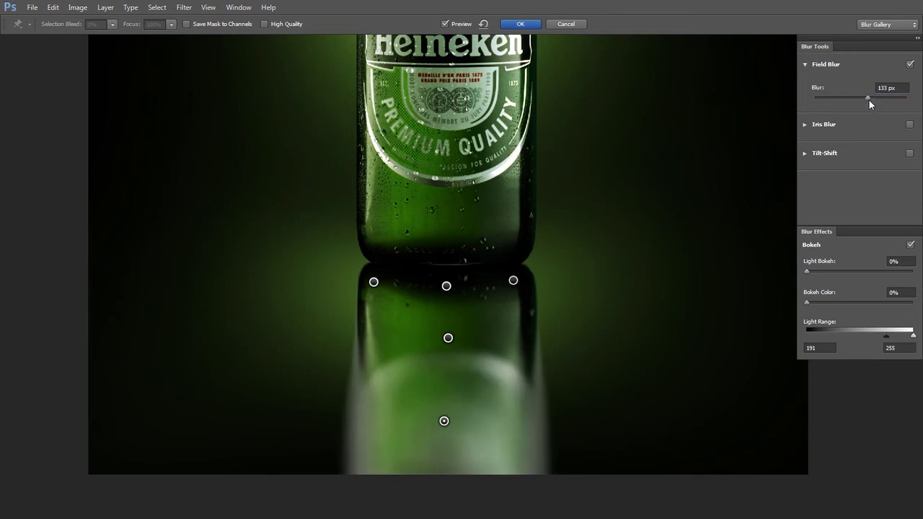
{"action": "left_click_drag", "start_coordinate": [868, 98], "coordinate": [861, 99]}
{"action": "left_click", "coordinate": [858, 98]}
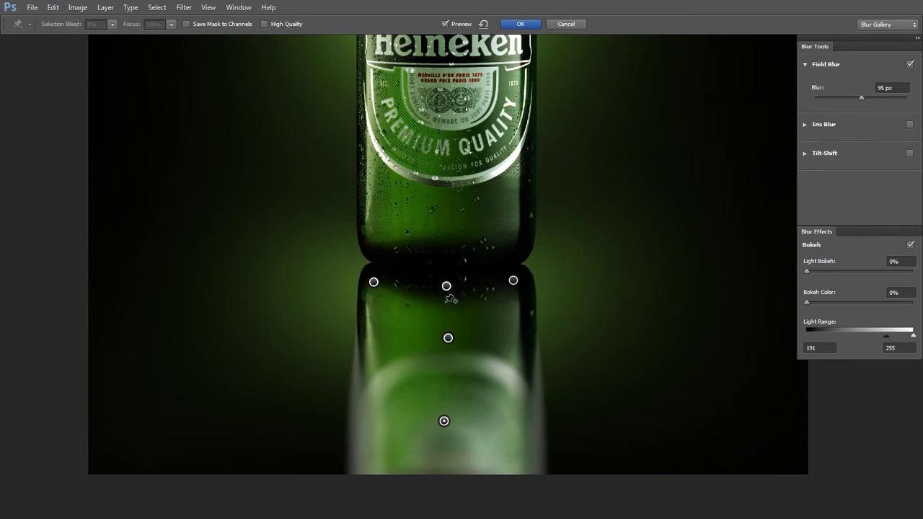
{"action": "key", "text": "Return"}
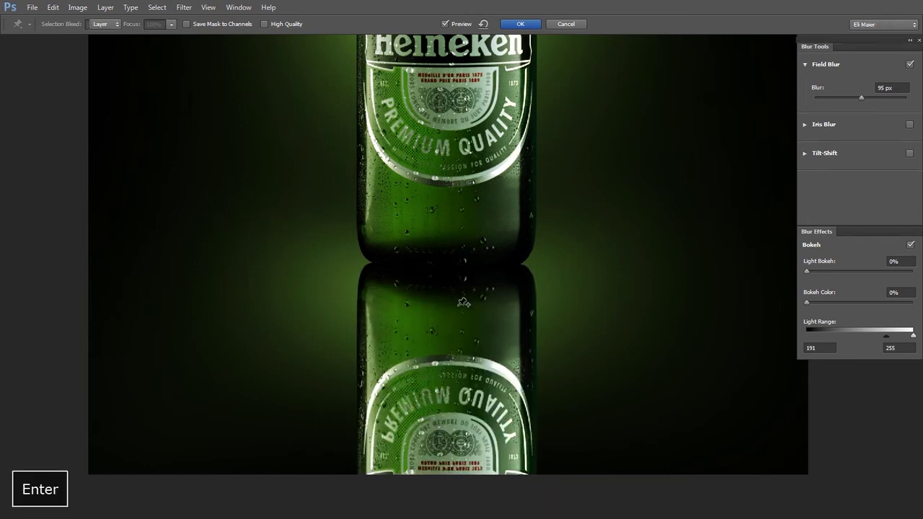
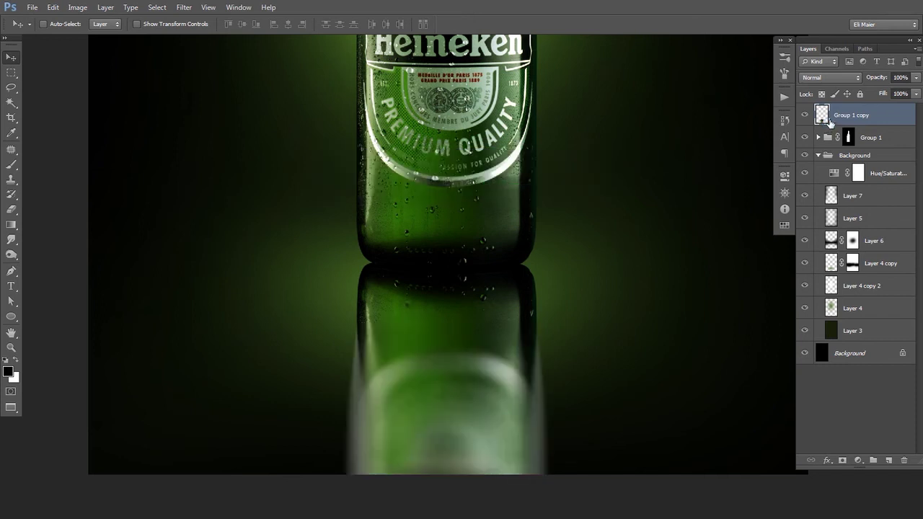
Step: Move the Group 1 copy reflection layer into the Background group, between Layer 6 and Layer 4 copy, and inspect the result
{"action": "left_click_drag", "start_coordinate": [829, 118], "coordinate": [830, 253]}
{"action": "key", "text": "v"}
{"action": "left_click", "coordinate": [446, 208], "text": "ctrl+alt"}
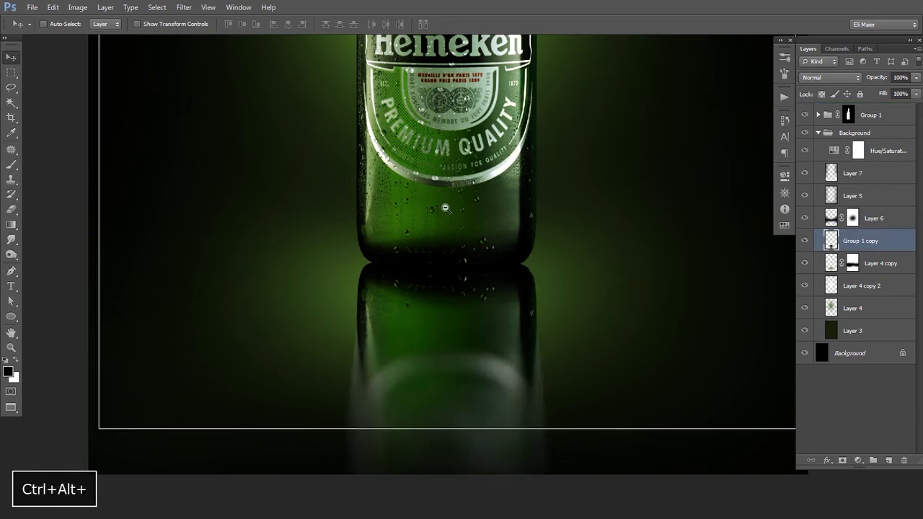
{"action": "left_click", "coordinate": [448, 215], "text": "ctrl+alt"}
{"action": "left_click", "coordinate": [448, 214], "text": "ctrl+alt"}
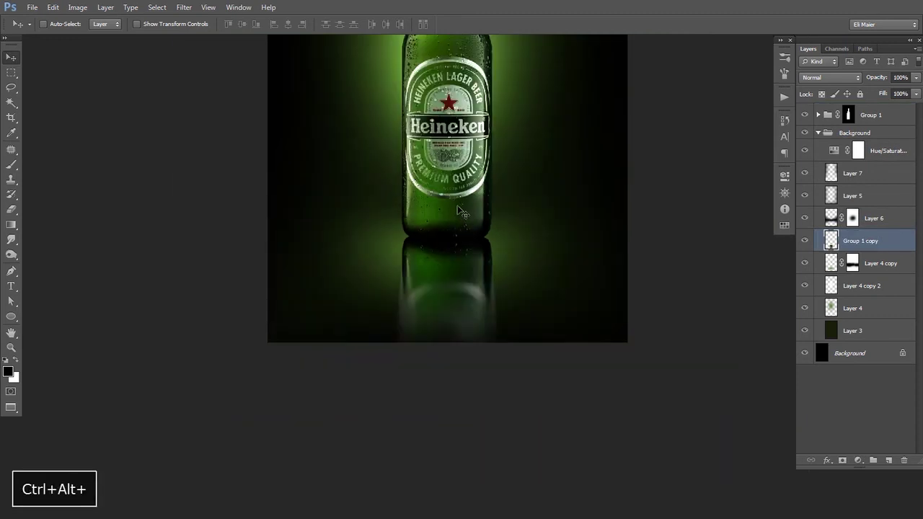
{"action": "left_click", "coordinate": [450, 305], "text": "ctrl"}
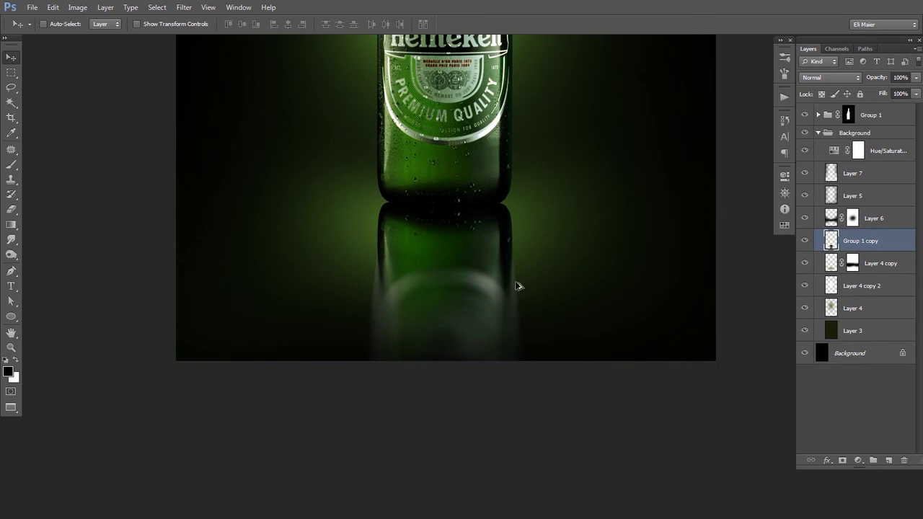
Step: Undo the reflection layer's move and its Field Blur
{"action": "key", "text": "ctrl+alt+z"}
{"action": "key", "text": "ctrl+alt+z"}
{"action": "key", "text": "ctrl+alt+z"}
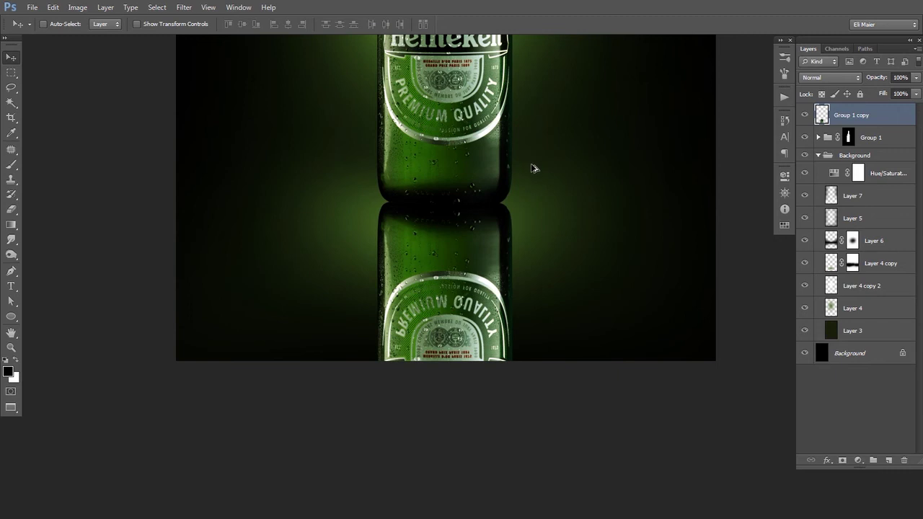
Step: Duplicate the Background group together with the Background layer and merge the two duplicates into one layer
{"action": "left_click", "coordinate": [820, 156]}
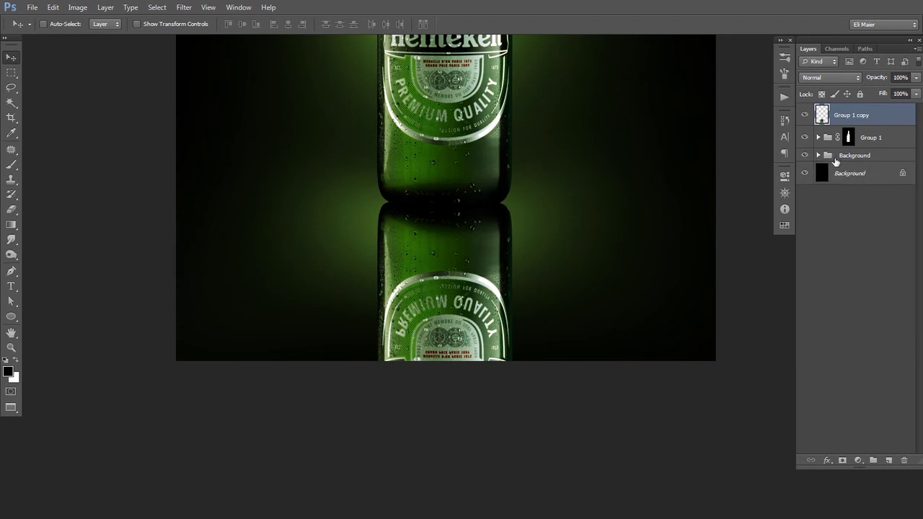
{"action": "left_click", "coordinate": [847, 159]}
{"action": "left_click", "coordinate": [840, 178], "text": "ctrl"}
{"action": "left_click_drag", "start_coordinate": [841, 178], "coordinate": [888, 460]}
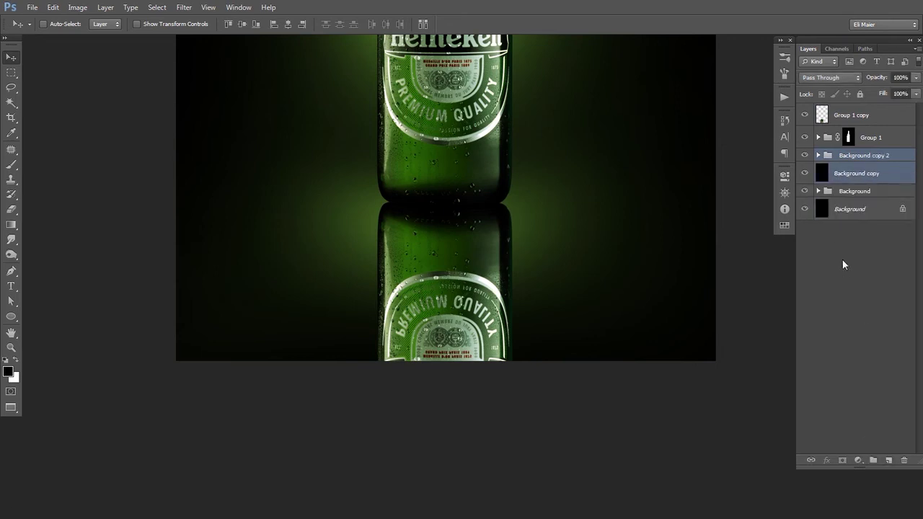
{"action": "key", "text": "ctrl+e"}
Step: Place the merged background copy above Group 1, directly beneath the reflection layer, and merge it with Group 1 copy
{"action": "left_click_drag", "start_coordinate": [829, 165], "coordinate": [830, 129]}
{"action": "left_click", "coordinate": [838, 117], "text": "shift"}
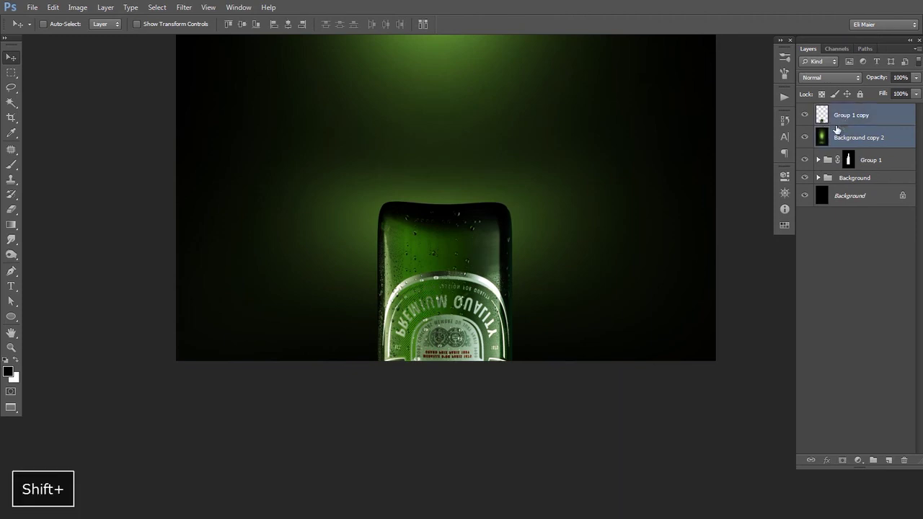
{"action": "key", "text": "ctrl+e"}
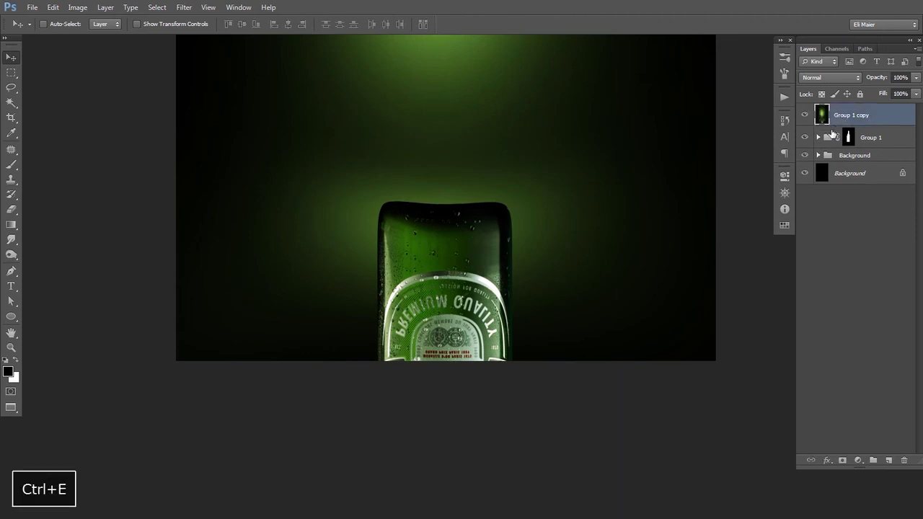
{"action": "key", "text": "m"}
{"action": "left_click_drag", "start_coordinate": [188, 417], "coordinate": [754, 201]}
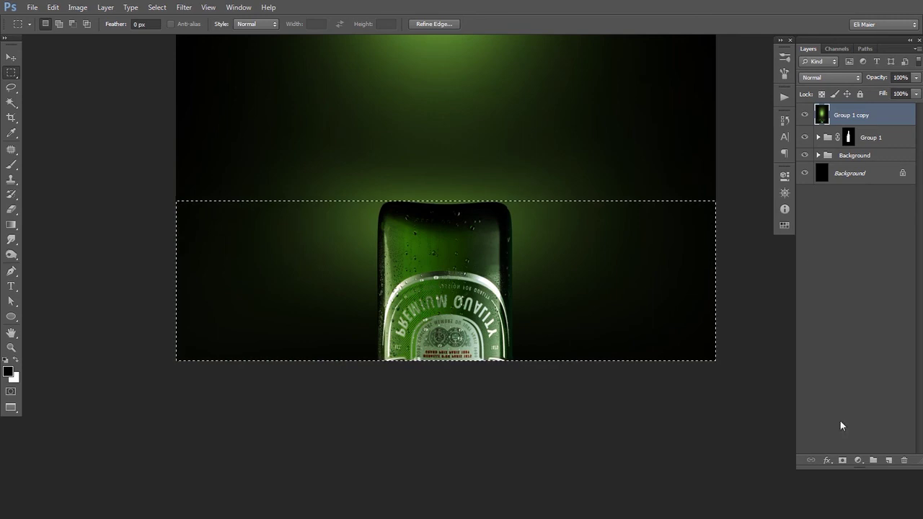
{"action": "left_click", "coordinate": [843, 460]}
{"action": "key", "text": "ctrl+z"}
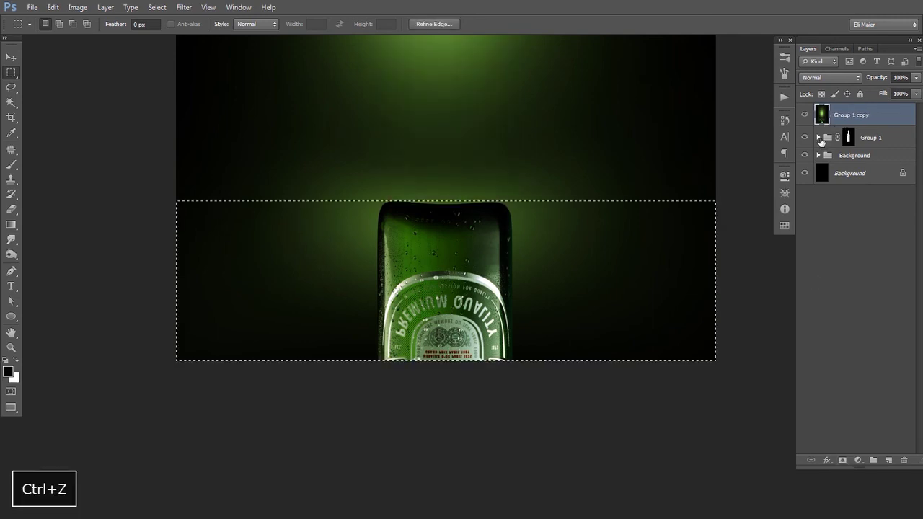
{"action": "key", "text": "ctrl+d"}
Step: Select the full-width lower area starting slightly above the bottle's base, mask Group 1 copy to it and apply the mask
{"action": "left_click_drag", "start_coordinate": [178, 369], "coordinate": [812, 175]}
{"action": "left_click", "coordinate": [842, 460]}
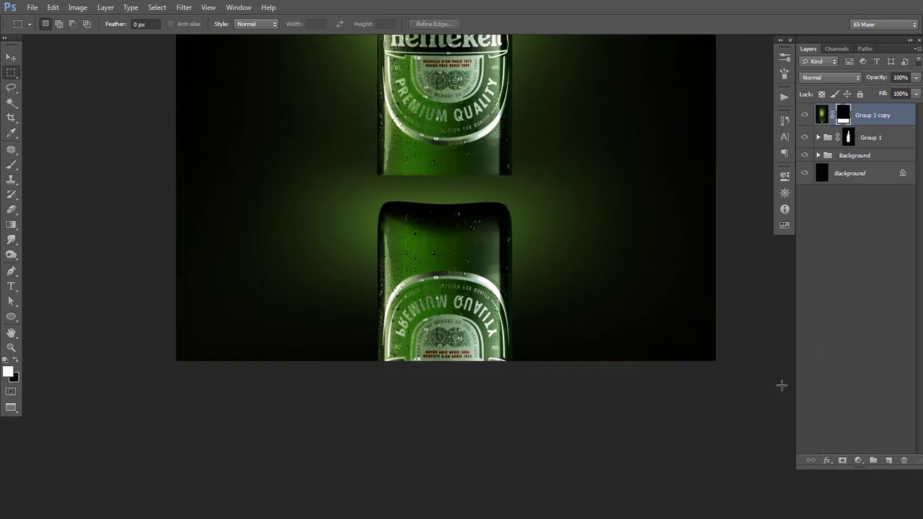
{"action": "key", "text": "v"}
{"action": "right_click", "coordinate": [841, 119]}
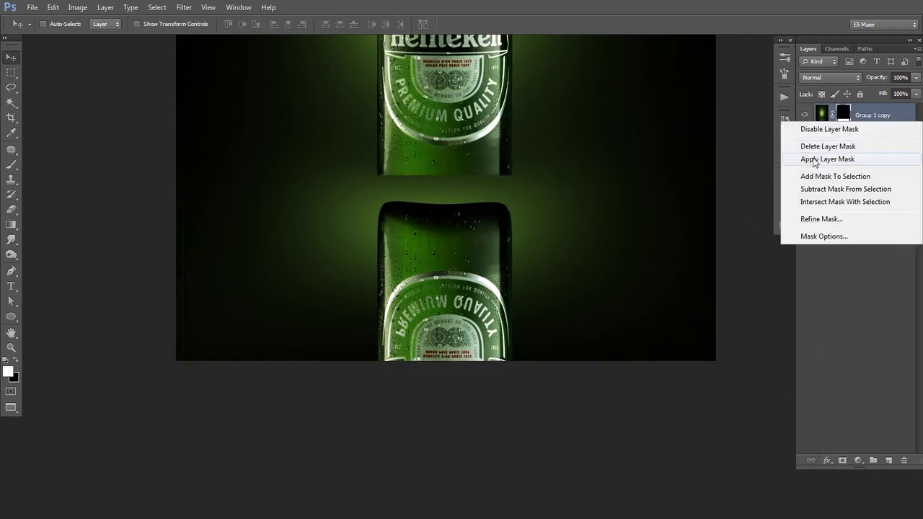
{"action": "left_click", "coordinate": [764, 158]}
Step: Reapply the last Blur Gallery filter to Group 1 copy and move the layer between Layer 6 and Layer 4 copy in the Background group
{"action": "left_click", "coordinate": [184, 7]}
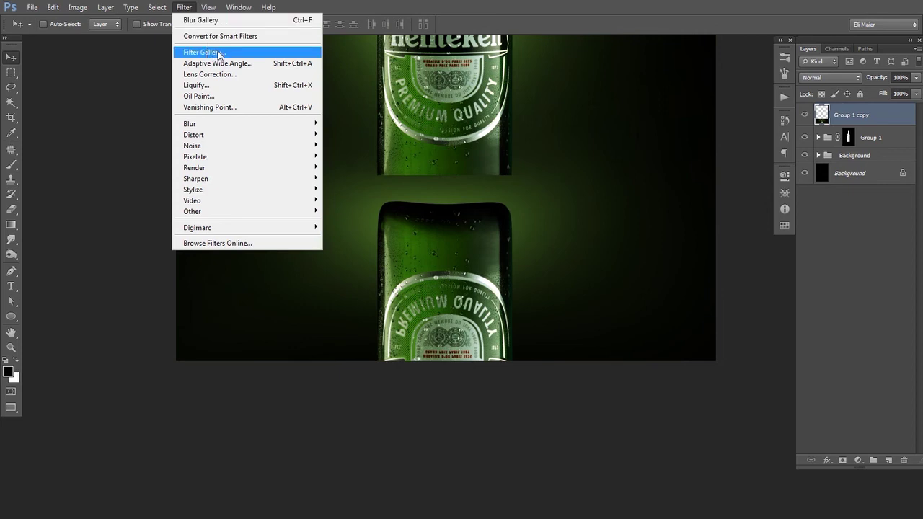
{"action": "left_click", "coordinate": [228, 23]}
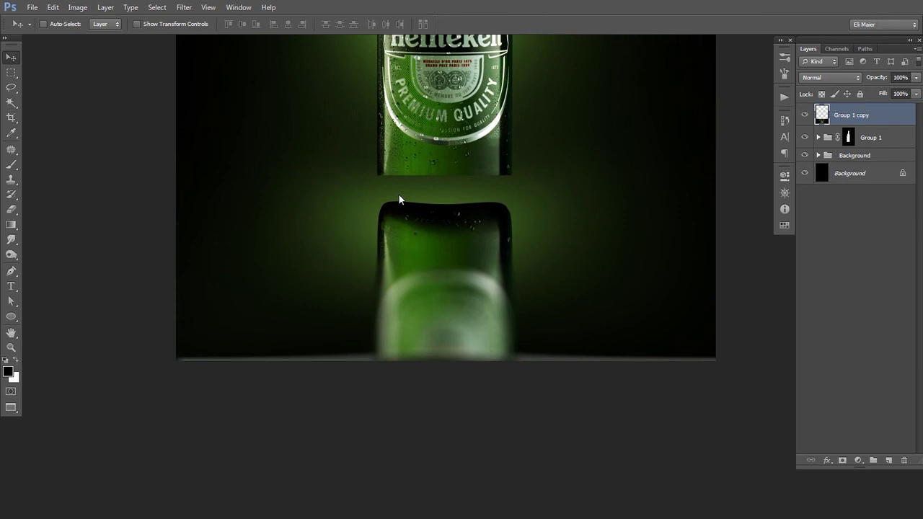
{"action": "left_click", "coordinate": [818, 156]}
{"action": "left_click_drag", "start_coordinate": [836, 186], "coordinate": [829, 253]}
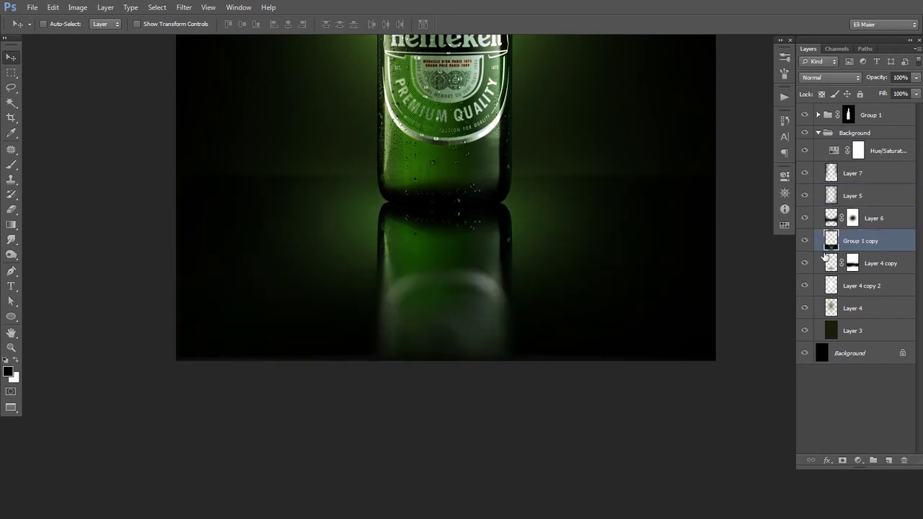
Step: Add a layer mask to Group 1 copy and erase its hard upper edge across the full width with a soft 1000 px eraser
{"action": "left_click", "coordinate": [842, 460]}
{"action": "key", "text": "e"}
{"action": "key", "text": "bracketright"}
{"action": "key", "text": "bracketright"}
{"action": "key", "text": "bracketright"}
{"action": "key", "text": "bracketright"}
{"action": "key", "text": "bracketright"}
{"action": "key", "text": "bracketright"}
{"action": "key", "text": "bracketright"}
{"action": "key", "text": "bracketright"}
{"action": "key", "text": "bracketright"}
{"action": "key", "text": "bracketright"}
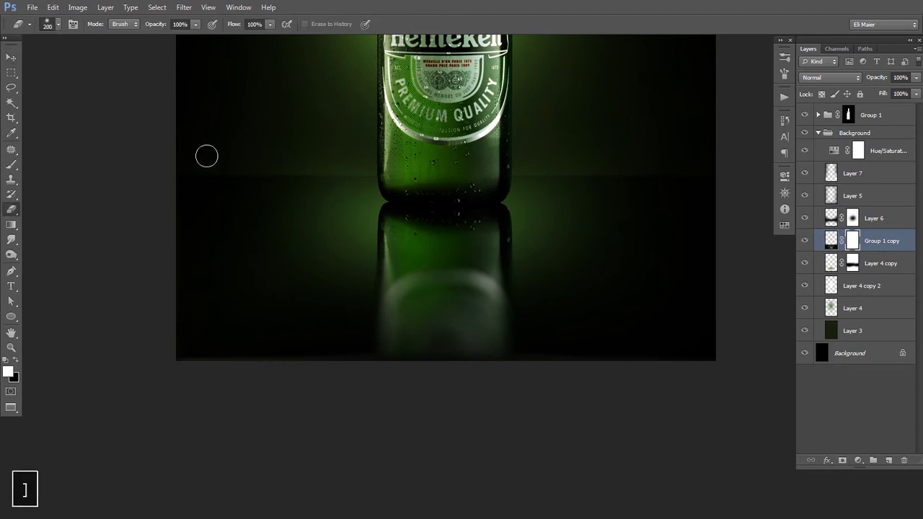
{"action": "key", "text": "shift+bracketleft"}
{"action": "key", "text": "bracketleft"}
{"action": "key", "text": "bracketleft"}
{"action": "key", "text": "bracketleft"}
{"action": "key", "text": "bracketleft"}
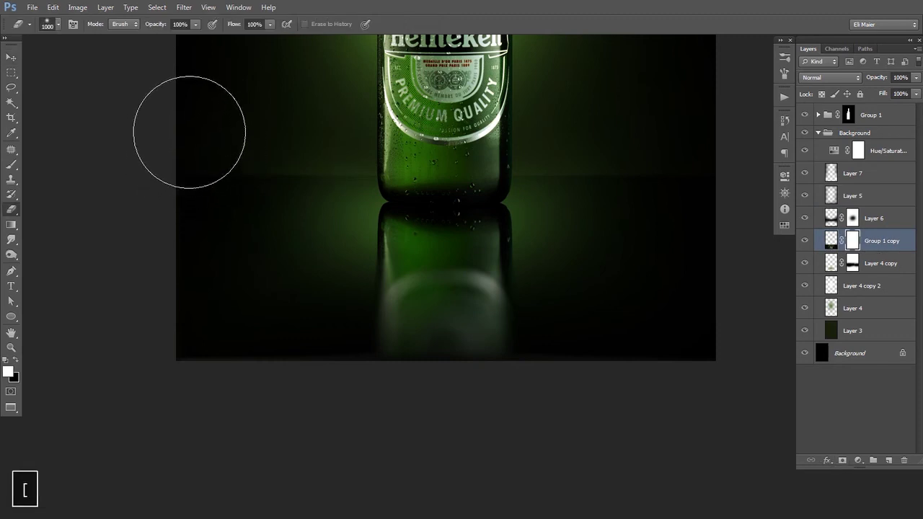
{"action": "mouse_move", "coordinate": [181, 144]}
{"action": "left_mouse_down"}
{"action": "mouse_move", "coordinate": [697, 158]}
{"action": "mouse_move", "coordinate": [643, 155]}
{"action": "left_mouse_up"}
{"action": "key", "text": "bracketleft"}
{"action": "key", "text": "bracketleft"}
{"action": "key", "text": "bracketleft"}
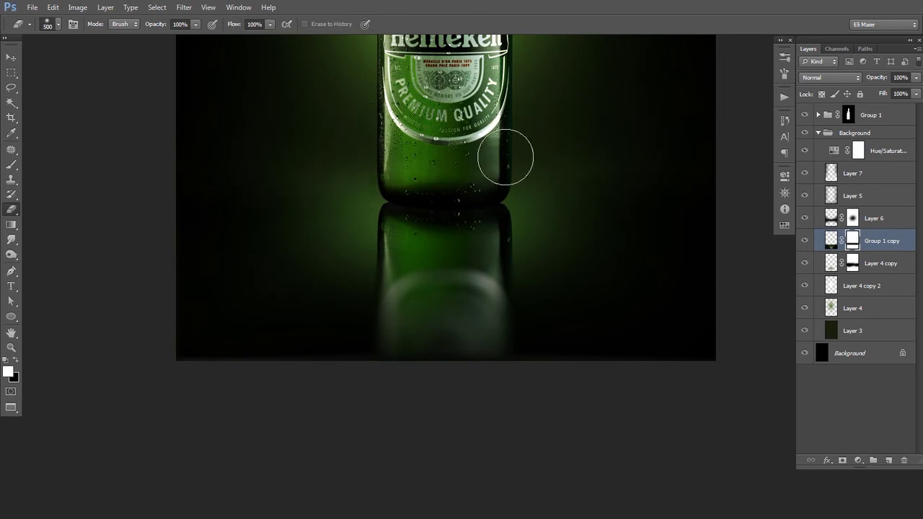
Step: Refine the mask of Group 1 copy around the bottle's base and floor line with the eraser at 250 px and 1500 px, alternating mask colours
{"action": "key", "text": "x"}
{"action": "key", "text": "bracketleft"}
{"action": "key", "text": "bracketleft"}
{"action": "key", "text": "bracketleft"}
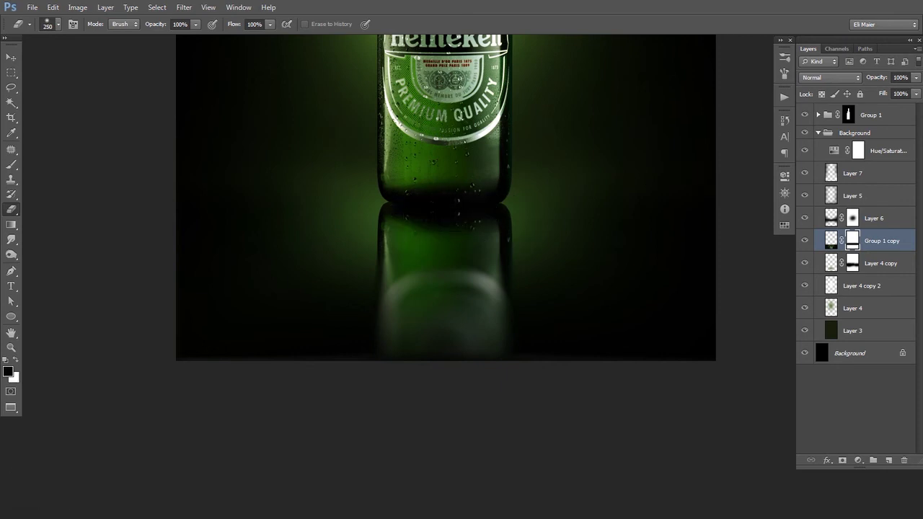
{"action": "key", "text": "ctrl+alt+minus"}
{"action": "key", "text": "x"}
{"action": "key", "text": "bracketright"}
{"action": "key", "text": "bracketright"}
{"action": "key", "text": "bracketright"}
{"action": "key", "text": "bracketright"}
{"action": "key", "text": "bracketright"}
{"action": "key", "text": "bracketright"}
{"action": "key", "text": "bracketright"}
{"action": "key", "text": "bracketright"}
{"action": "key", "text": "bracketright"}
{"action": "key", "text": "bracketright"}
{"action": "key", "text": "bracketright"}
{"action": "key", "text": "bracketright"}
{"action": "key", "text": "bracketright"}
{"action": "key", "text": "bracketright"}
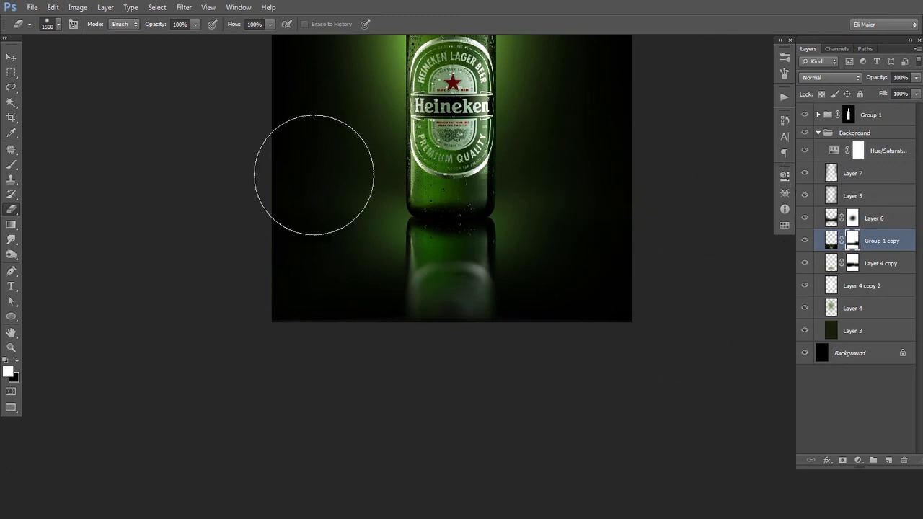
Step: Stretch the content of Group 1 copy downward to 103.44% height so it extends past the canvas's lower edge
{"action": "key", "text": "v"}
{"action": "left_click", "coordinate": [831, 242]}
{"action": "key", "text": "x"}
{"action": "key", "text": "ctrl+t"}
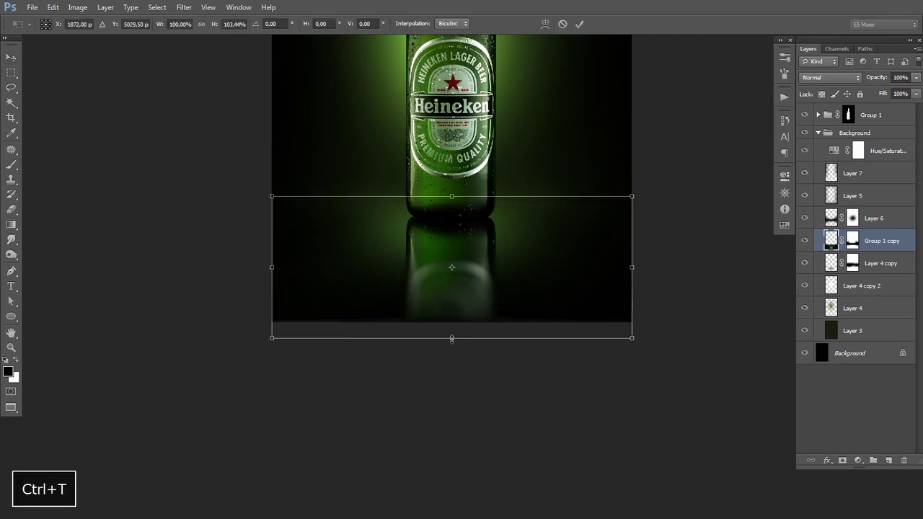
{"action": "left_click_drag", "start_coordinate": [451, 322], "coordinate": [452, 341]}
{"action": "key", "text": "Return"}
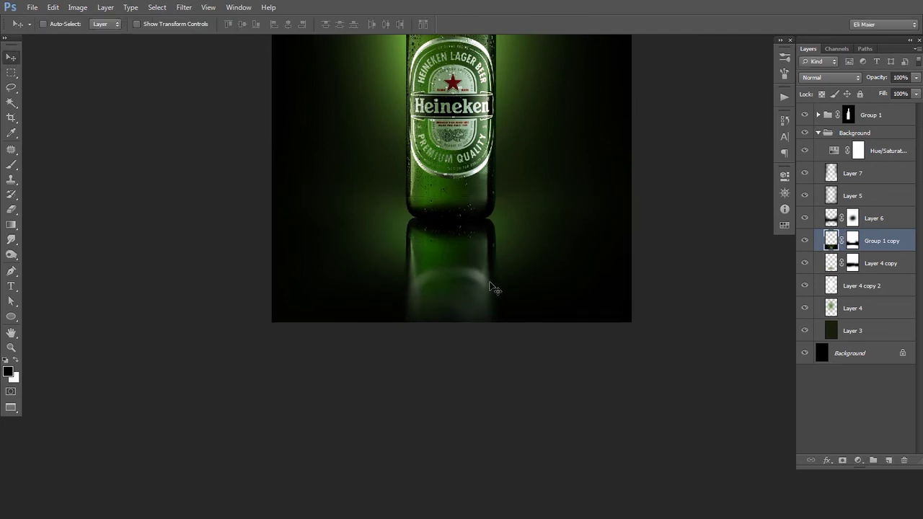
Step: Compare the whole image with and without Group 1 copy and examine the bottle's base and reflection up close
{"action": "left_click", "coordinate": [489, 276], "text": "ctrl+alt"}
{"action": "left_click_drag", "start_coordinate": [499, 309], "coordinate": [488, 274]}
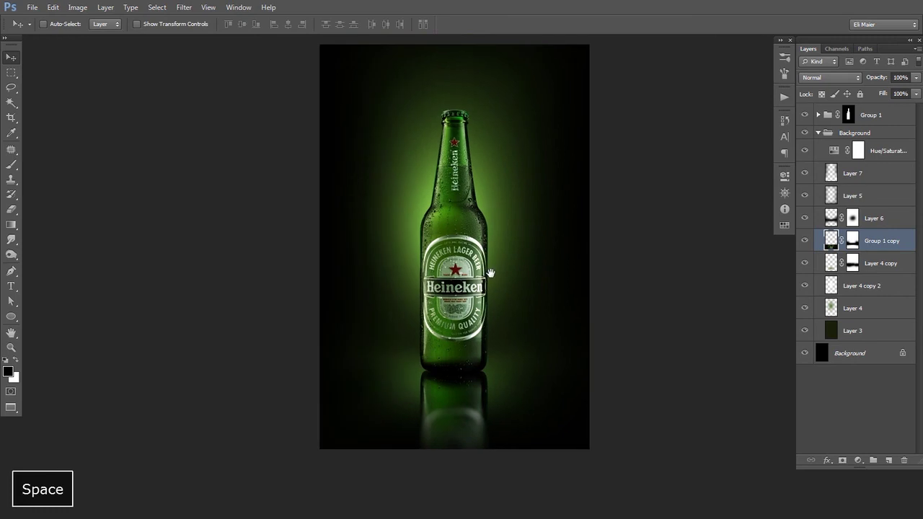
{"action": "left_click", "coordinate": [805, 242]}
{"action": "left_click", "coordinate": [805, 242]}
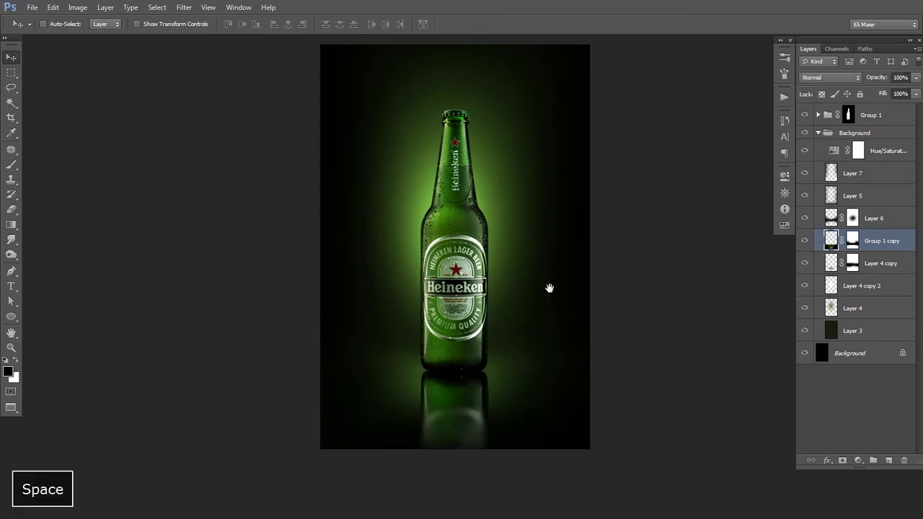
{"action": "left_click_drag", "start_coordinate": [548, 288], "coordinate": [486, 273]}
{"action": "left_click", "coordinate": [476, 361], "text": "ctrl"}
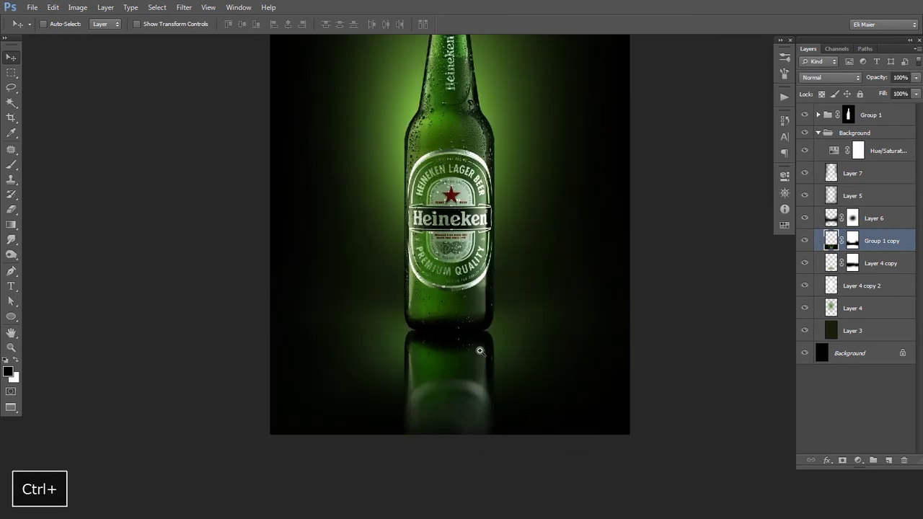
{"action": "left_click", "coordinate": [476, 288], "text": "ctrl+alt"}
{"action": "left_click_drag", "start_coordinate": [477, 295], "coordinate": [468, 276]}
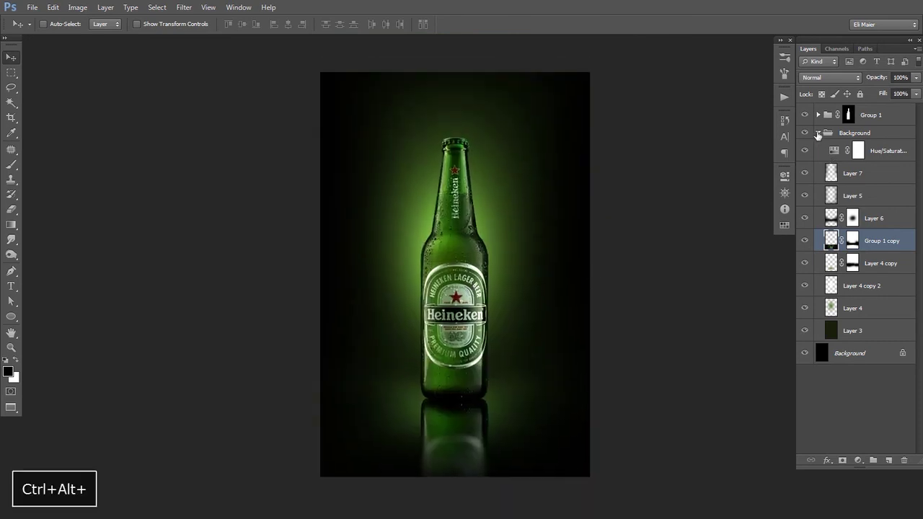
Step: Collapse the Background group and add a monochrome Channel Mixer adjustment layer above Group 1
{"action": "left_click", "coordinate": [817, 135], "text": "ctrl+alt"}
{"action": "left_click", "coordinate": [869, 121]}
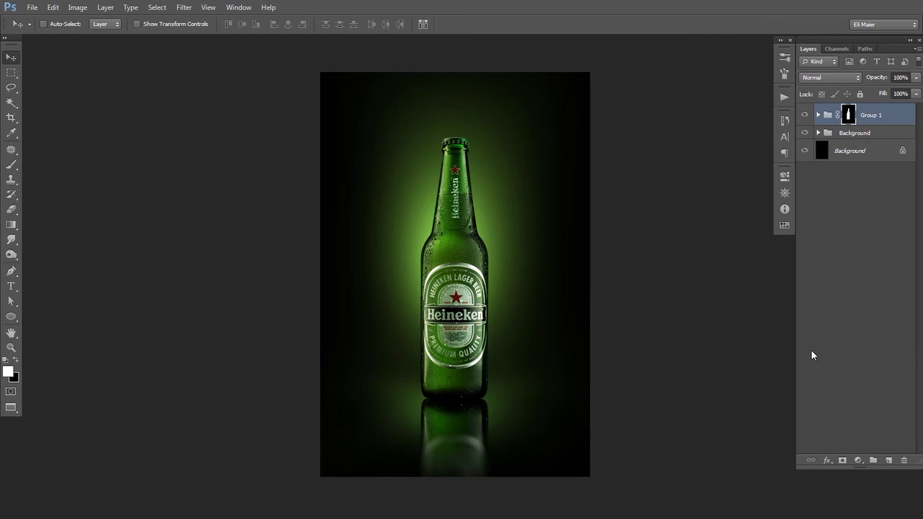
{"action": "left_click", "coordinate": [858, 460]}
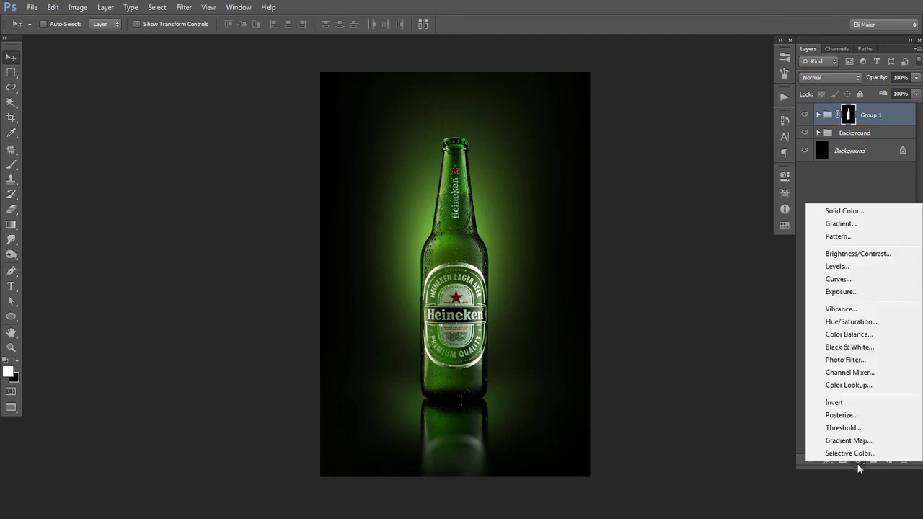
{"action": "left_click", "coordinate": [867, 377]}
{"action": "left_click", "coordinate": [580, 240]}
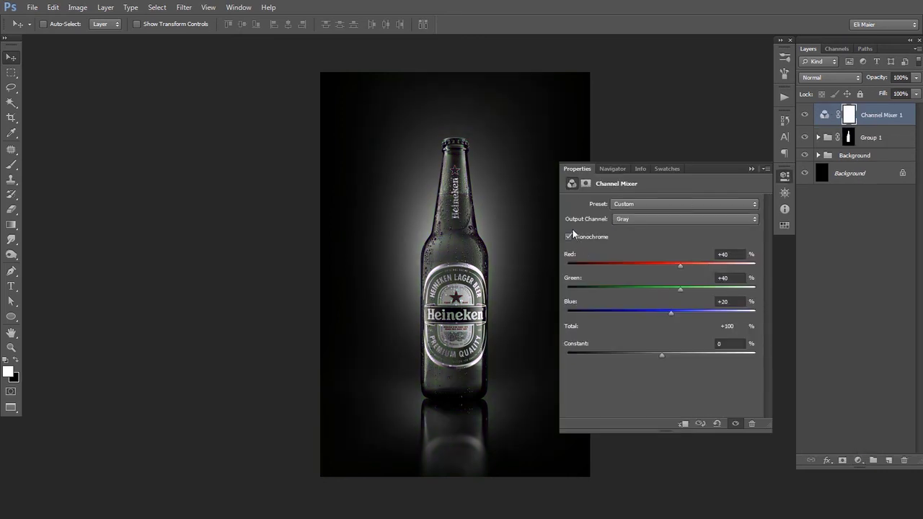
{"action": "left_click", "coordinate": [581, 172]}
Step: Set the Channel Mixer layer to Overlay blending with 45% fill and compare the image with and without it
{"action": "left_click", "coordinate": [834, 78]}
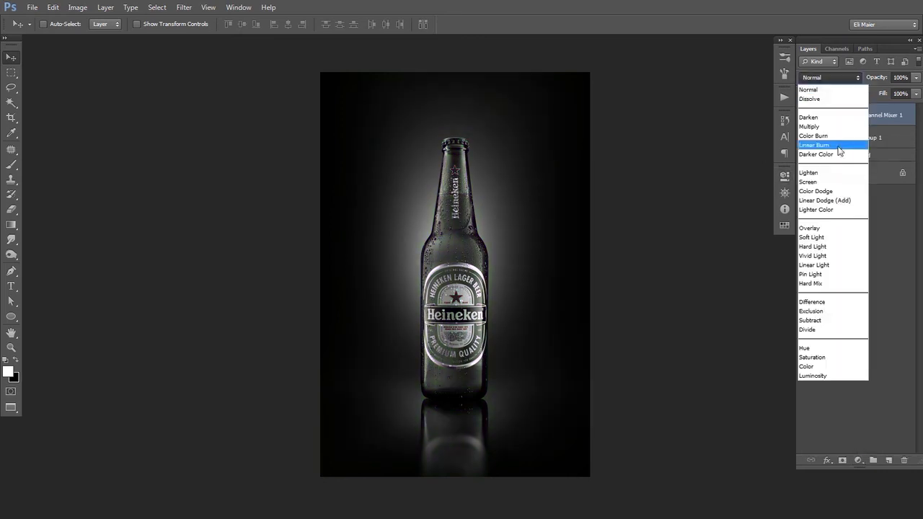
{"action": "left_click", "coordinate": [834, 229]}
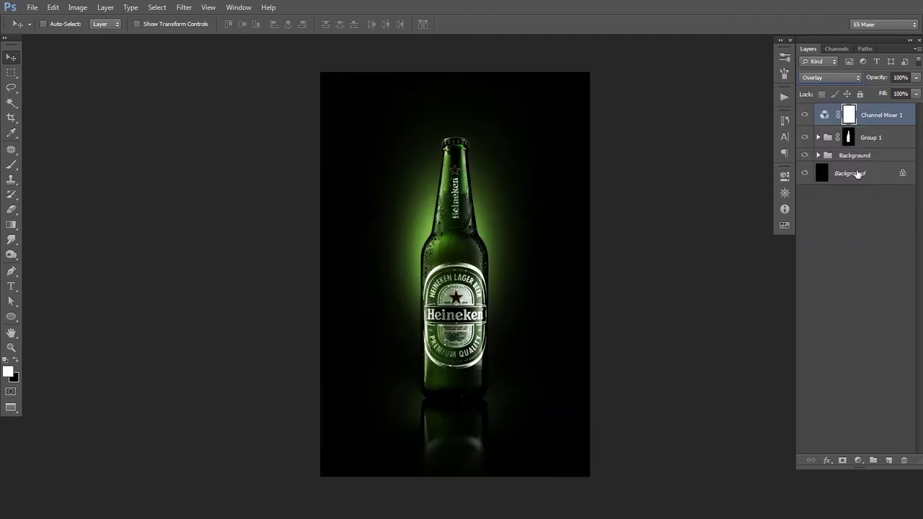
{"action": "left_click", "coordinate": [916, 94]}
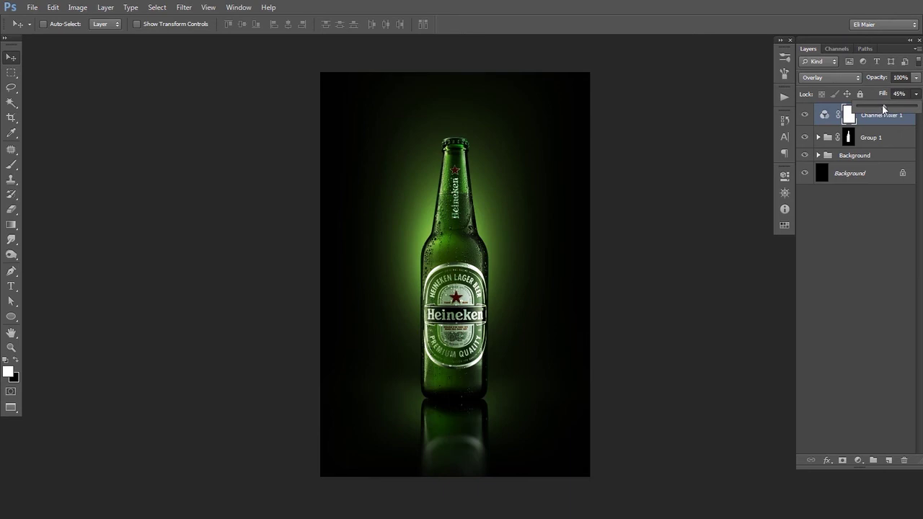
{"action": "left_click", "coordinate": [806, 116]}
{"action": "left_click", "coordinate": [806, 116]}
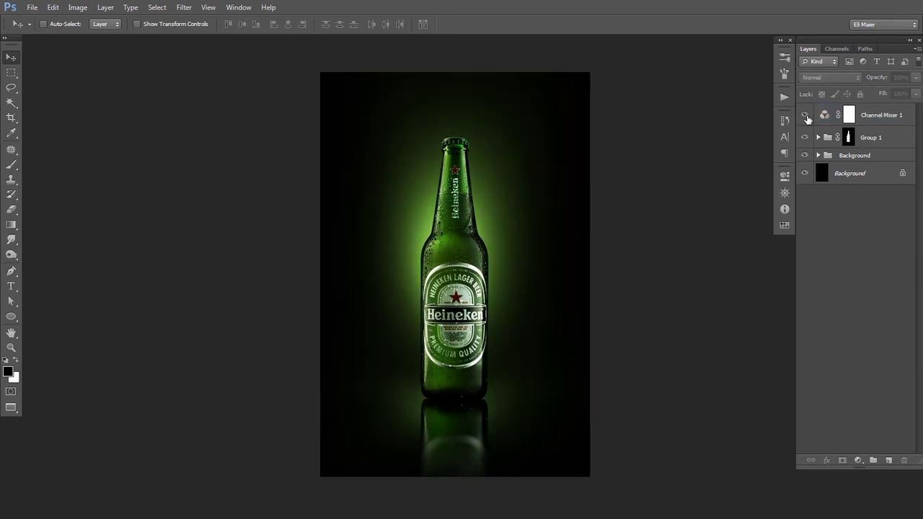
{"action": "left_click", "coordinate": [861, 117]}
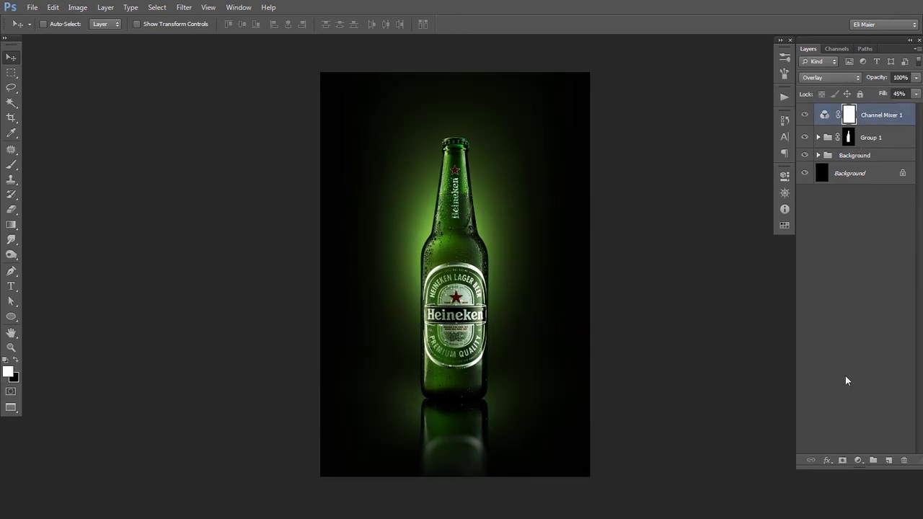
Step: Add a Curves adjustment above the Channel Mixer, moving the white point slightly inward and raising the midtones from input 117 to output 139
{"action": "left_click", "coordinate": [857, 461]}
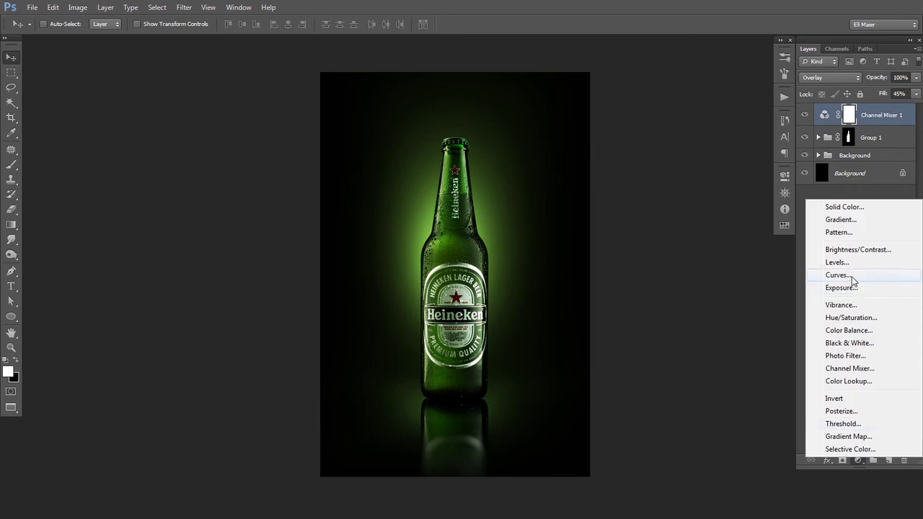
{"action": "left_click", "coordinate": [853, 281]}
{"action": "key", "text": "space"}
{"action": "left_click_drag", "start_coordinate": [557, 237], "coordinate": [498, 230]}
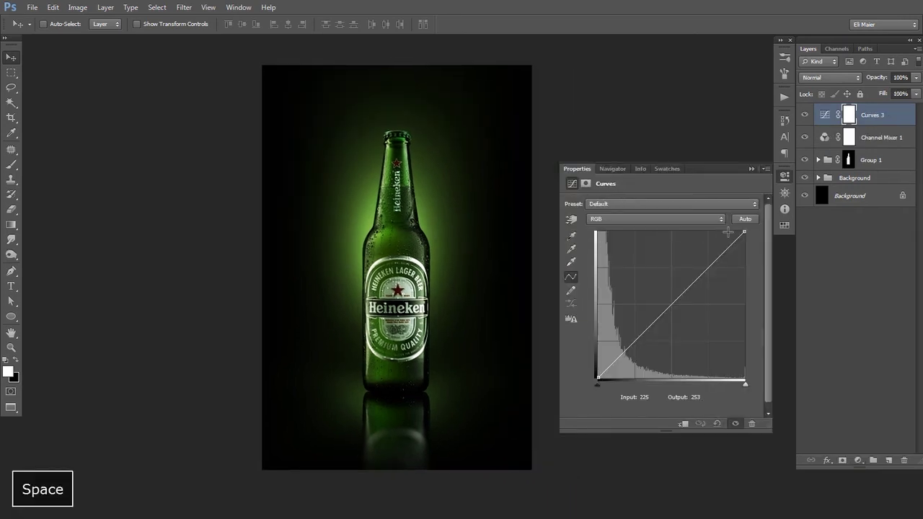
{"action": "mouse_move", "coordinate": [743, 232]}
{"action": "left_mouse_down"}
{"action": "mouse_move", "coordinate": [718, 231]}
{"action": "mouse_move", "coordinate": [739, 232]}
{"action": "left_mouse_up"}
{"action": "left_click_drag", "start_coordinate": [658, 308], "coordinate": [665, 297]}
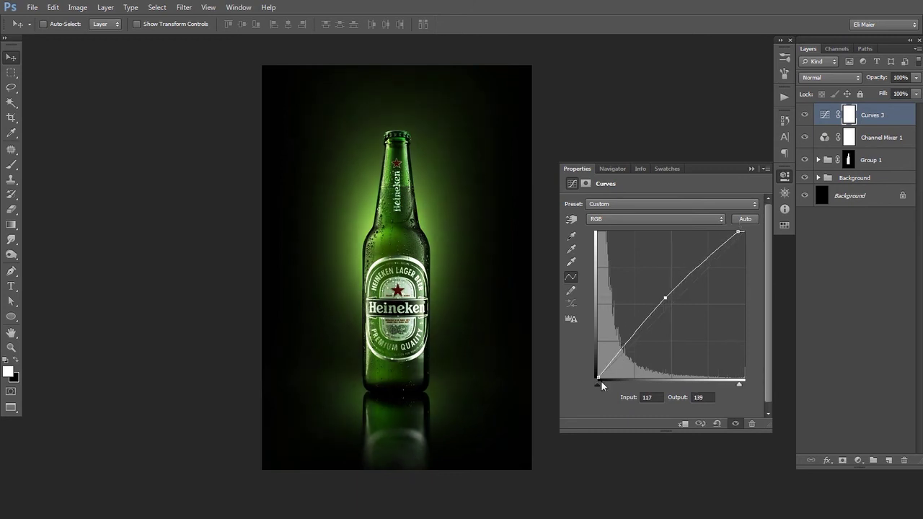
{"action": "left_click_drag", "start_coordinate": [599, 378], "coordinate": [600, 386]}
{"action": "left_click", "coordinate": [577, 172]}
Step: Duplicate the Background group together with the Background layer and merge the duplicates into one layer beneath Group 1
{"action": "left_click_drag", "start_coordinate": [425, 199], "coordinate": [451, 187]}
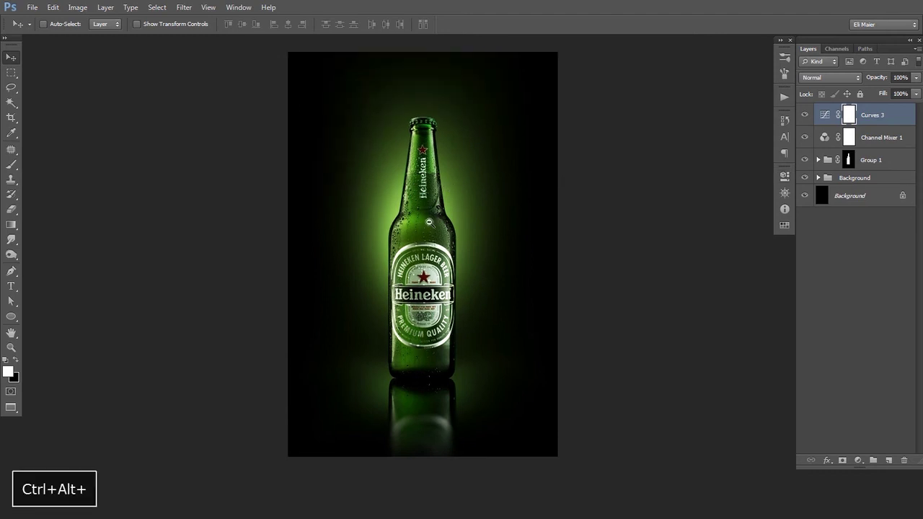
{"action": "left_click", "coordinate": [429, 222], "text": "ctrl+alt"}
{"action": "left_click", "coordinate": [430, 243], "text": "ctrl"}
{"action": "left_click", "coordinate": [429, 248], "text": "ctrl"}
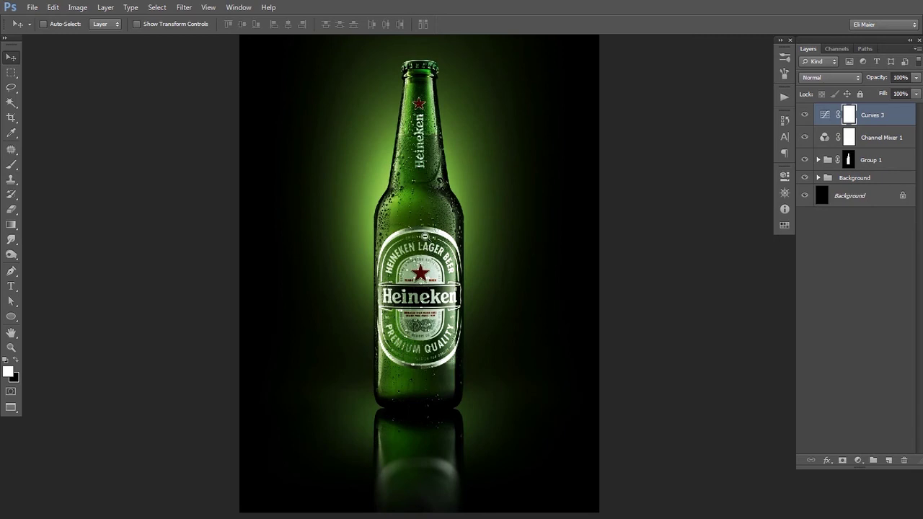
{"action": "left_click", "coordinate": [426, 238], "text": "ctrl+alt"}
{"action": "left_click", "coordinate": [849, 182]}
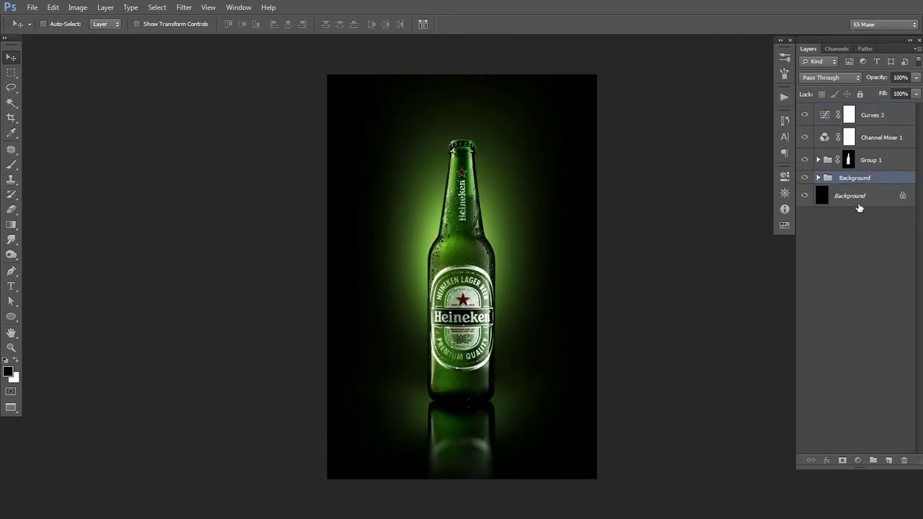
{"action": "left_click", "coordinate": [857, 202], "text": "shift"}
{"action": "left_click_drag", "start_coordinate": [851, 195], "coordinate": [888, 460]}
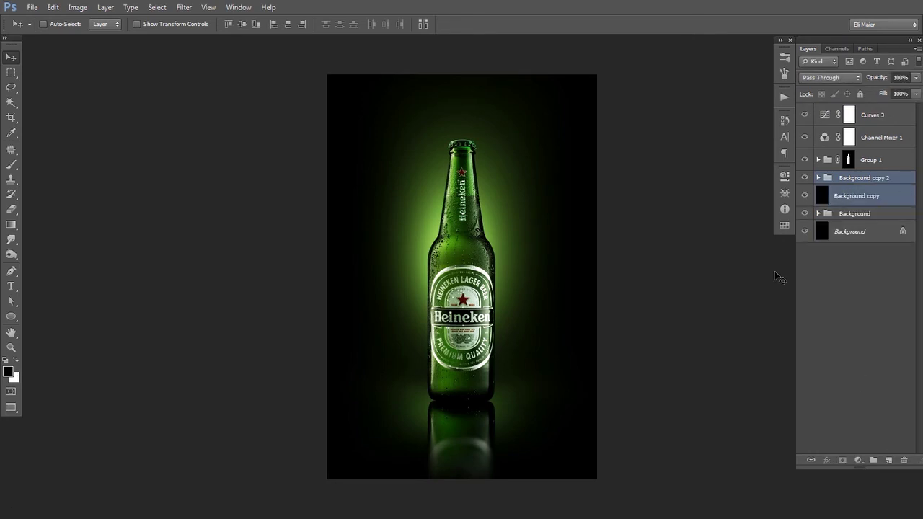
{"action": "key", "text": "ctrl+e"}
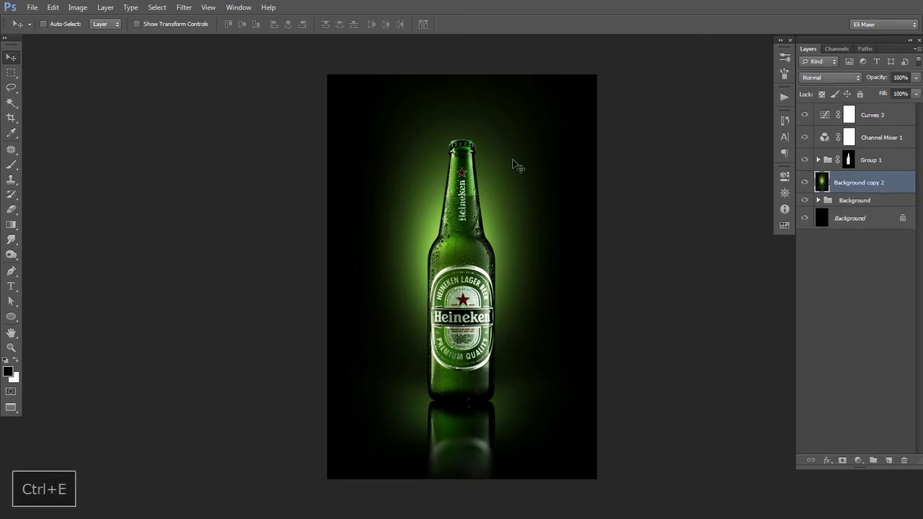
Step: Add 3% Gaussian monochromatic noise to the merged Background copy 2 layer
{"action": "left_click_drag", "start_coordinate": [513, 161], "coordinate": [435, 207]}
{"action": "left_click", "coordinate": [433, 191], "text": "ctrl"}
{"action": "left_click", "coordinate": [428, 190], "text": "ctrl"}
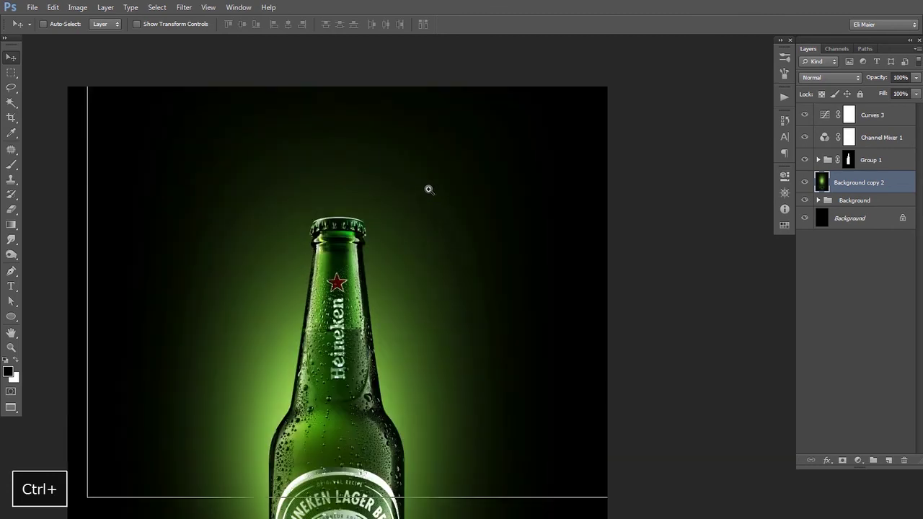
{"action": "left_click", "coordinate": [429, 189], "text": "ctrl"}
{"action": "left_click", "coordinate": [184, 7]}
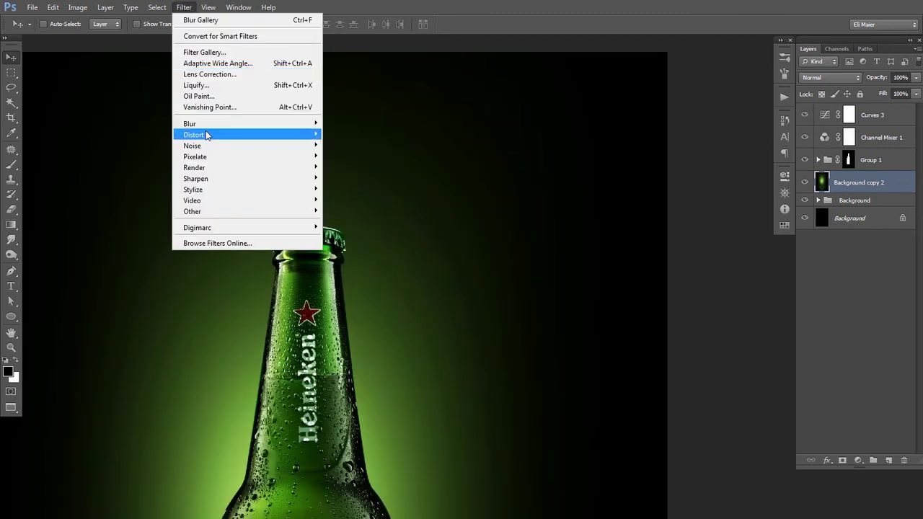
{"action": "mouse_move", "coordinate": [207, 148]}
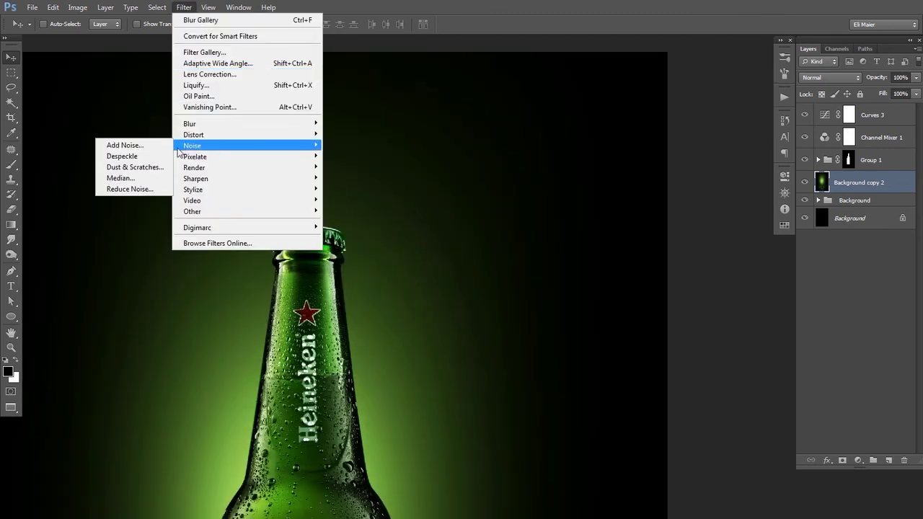
{"action": "left_click", "coordinate": [136, 149]}
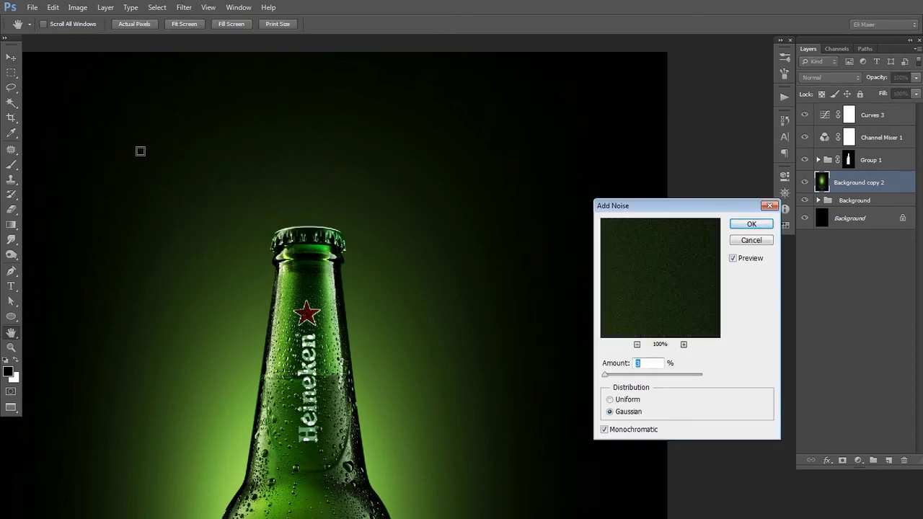
{"action": "key", "text": "Return"}
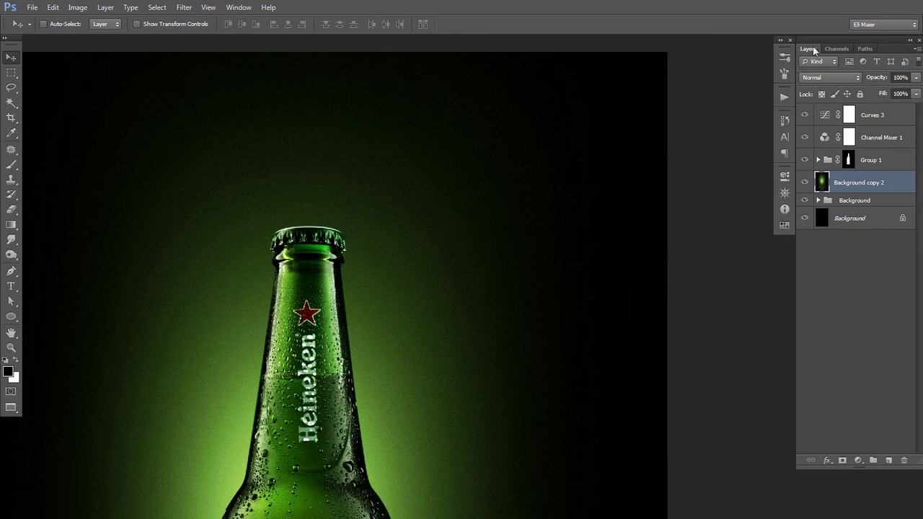
Step: Lower the fill of Background copy 2 to 78% and toggle its visibility to check the grain around the bottle's neck
{"action": "left_click", "coordinate": [915, 94]}
{"action": "left_click_drag", "start_coordinate": [905, 109], "coordinate": [903, 111]}
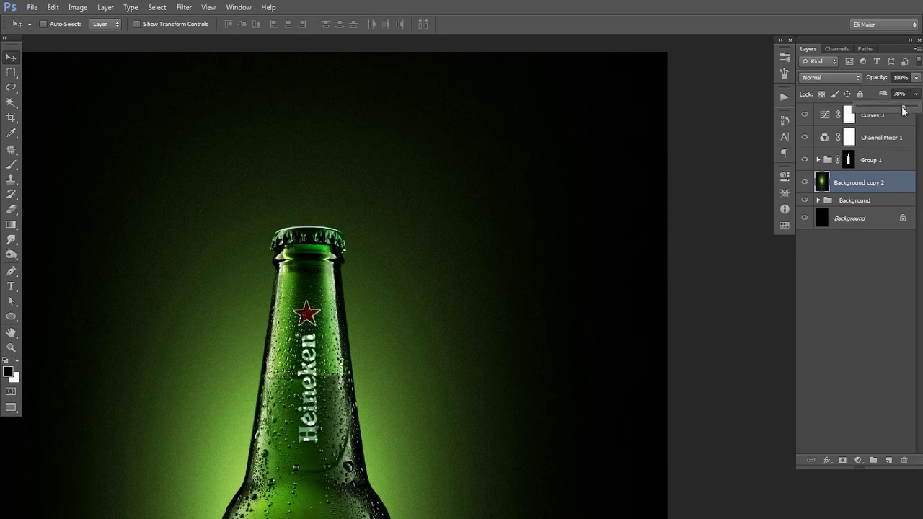
{"action": "left_click", "coordinate": [876, 291]}
{"action": "key", "text": "ctrl+plus"}
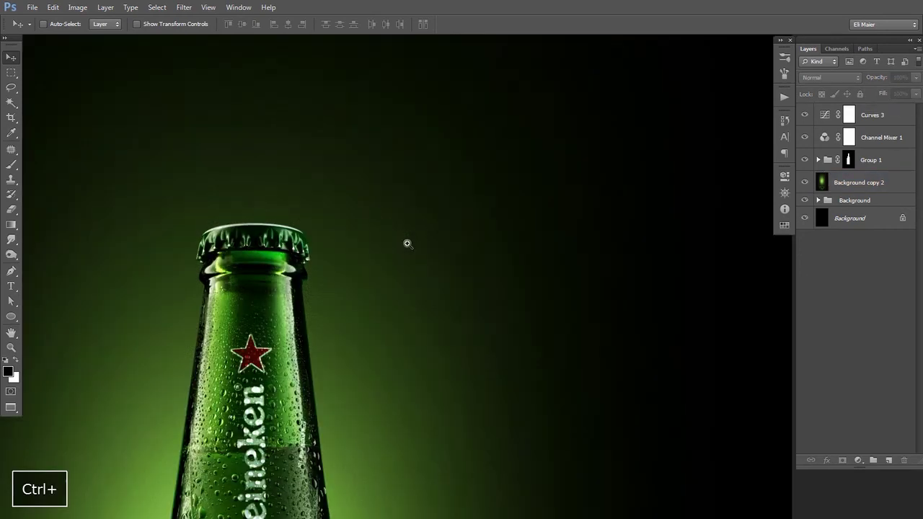
{"action": "left_click", "coordinate": [805, 185]}
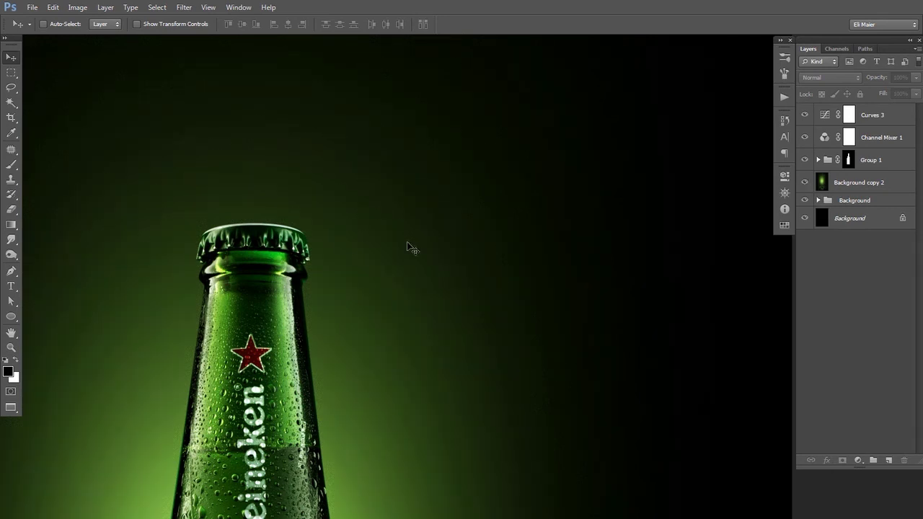
Step: Review the whole finished bottle composite in full-screen view against black
{"action": "key", "text": "ctrl+alt+space"}
{"action": "left_click", "coordinate": [340, 252]}
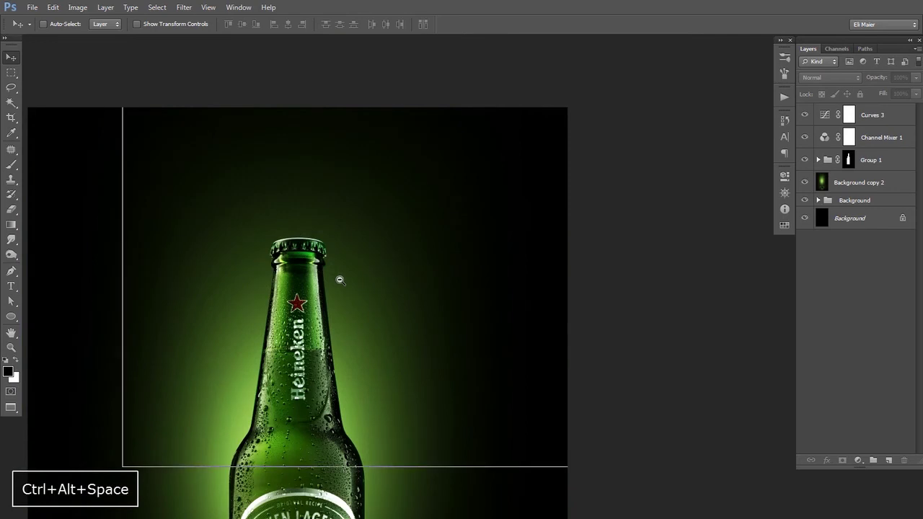
{"action": "left_click", "coordinate": [339, 281]}
{"action": "left_click_drag", "start_coordinate": [320, 361], "coordinate": [393, 226]}
{"action": "key", "text": "ctrl+alt+space"}
{"action": "left_click", "coordinate": [396, 238]}
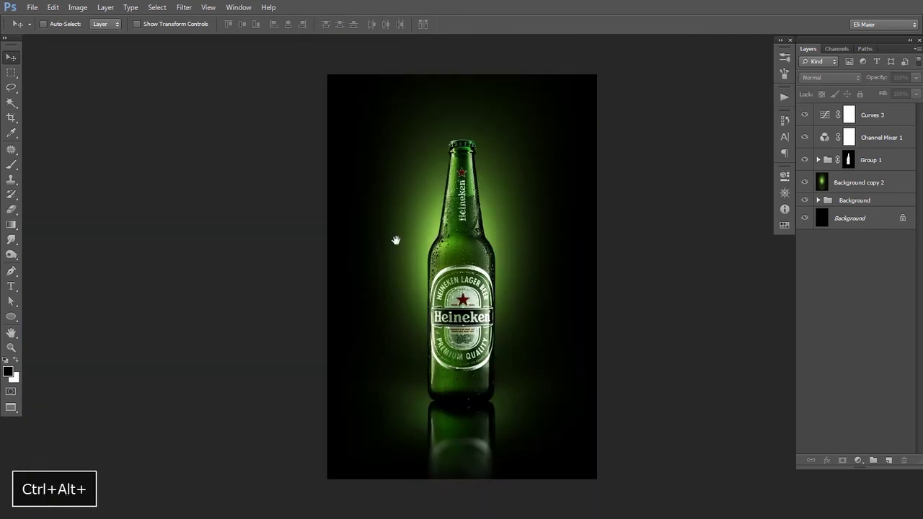
{"action": "key", "text": "f"}
{"action": "key", "text": "f"}
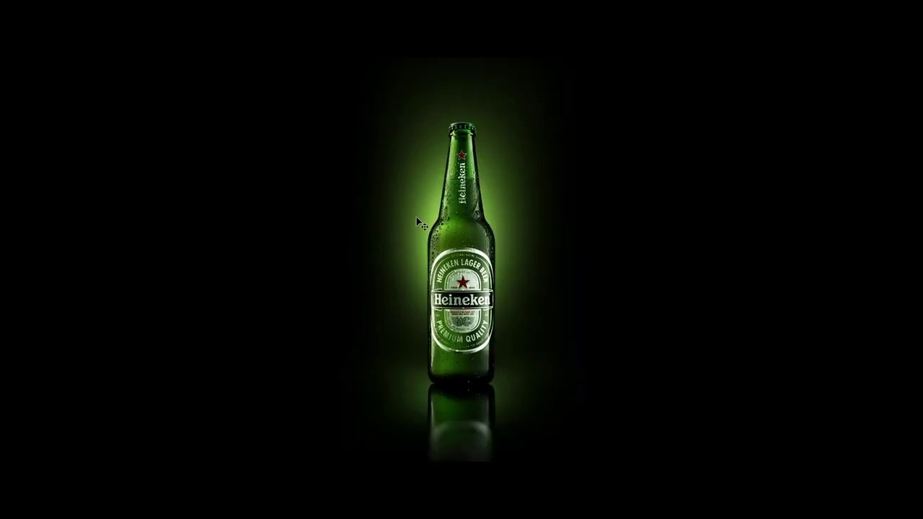
{"action": "key", "text": "ctrl+plus"}
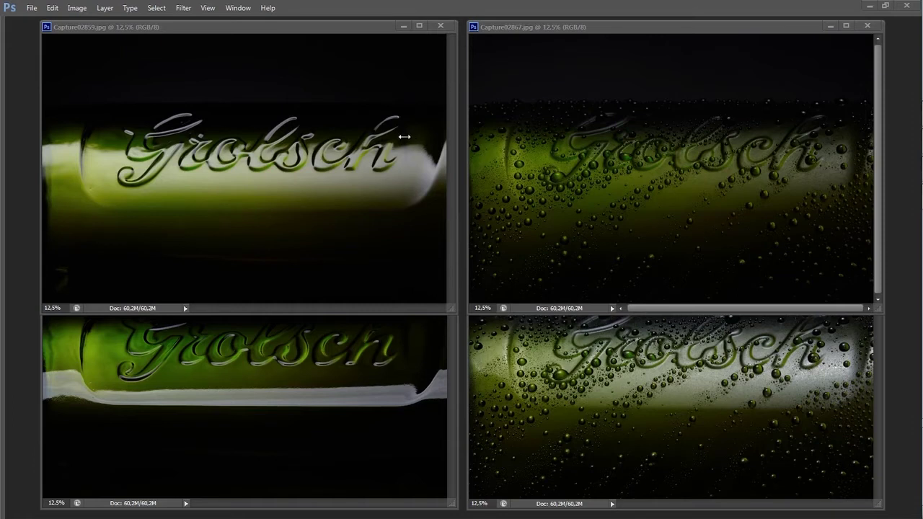
Step: Copy the brighter water-droplet exposure onto Capture02867.jpg as a new layer and close the source photo
{"action": "left_click", "coordinate": [619, 337]}
{"action": "left_click_drag", "start_coordinate": [613, 340], "coordinate": [574, 187]}
{"action": "left_click", "coordinate": [606, 342]}
{"action": "key", "text": "ctrl+w"}
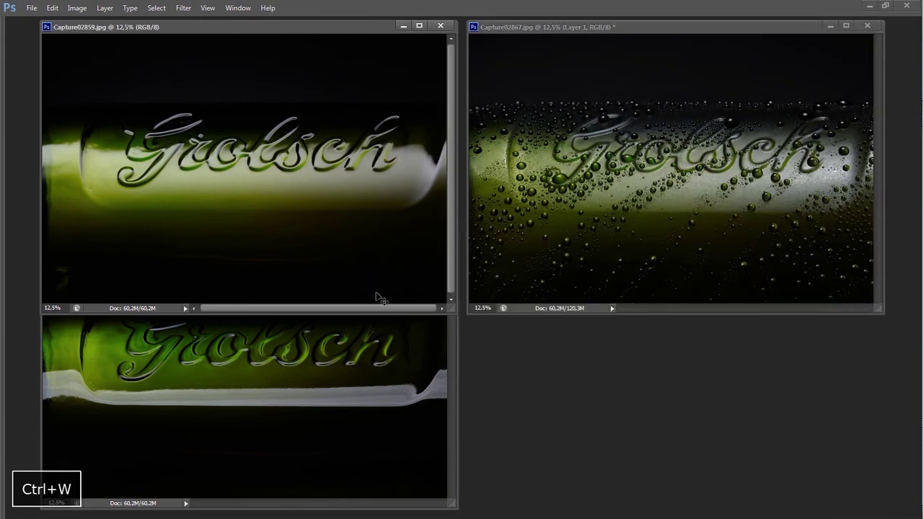
Step: Copy the green exposure with the white strip reflection onto Capture02859.jpg as a new layer and close its source photo
{"action": "key", "text": "Tab"}
{"action": "left_click", "coordinate": [375, 328]}
{"action": "left_click_drag", "start_coordinate": [375, 327], "coordinate": [335, 187]}
{"action": "key", "text": "ctrl+w"}
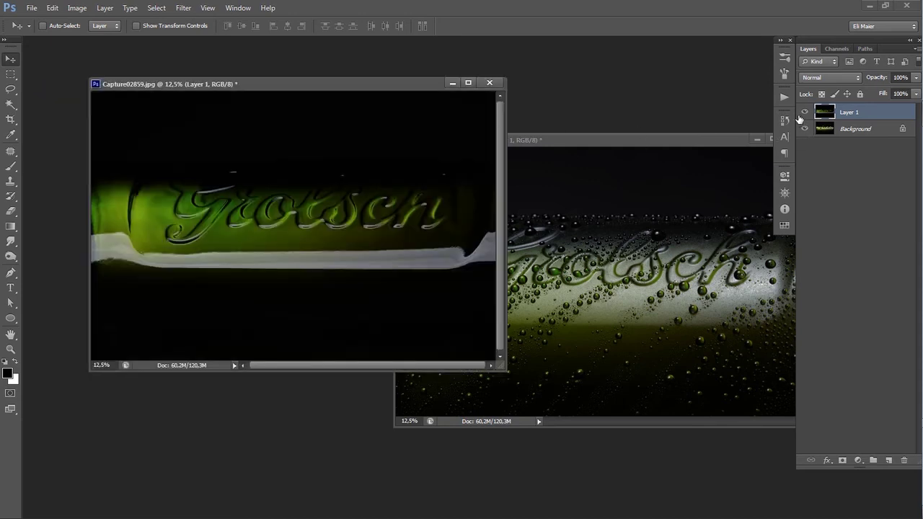
Step: Hide Layer 1 in Capture02859.jpg and convert the locked Background into the editable Layer 0
{"action": "left_click", "coordinate": [805, 112]}
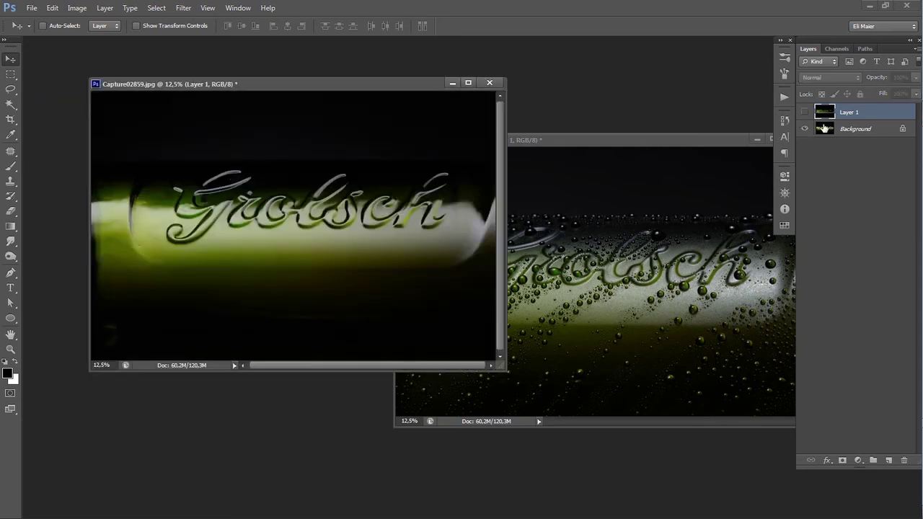
{"action": "left_click", "coordinate": [819, 130]}
{"action": "key", "text": "f"}
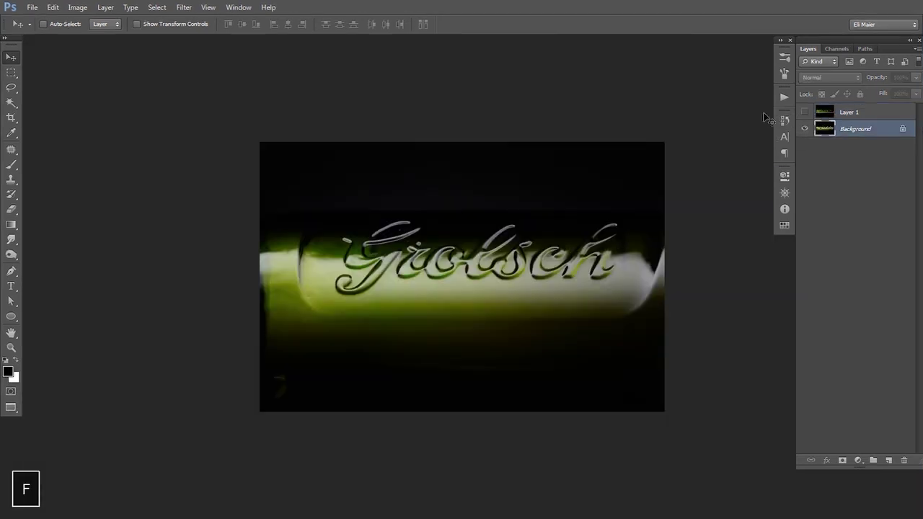
{"action": "left_click", "coordinate": [532, 232], "text": "ctrl+alt"}
{"action": "left_click", "coordinate": [529, 230], "text": "ctrl"}
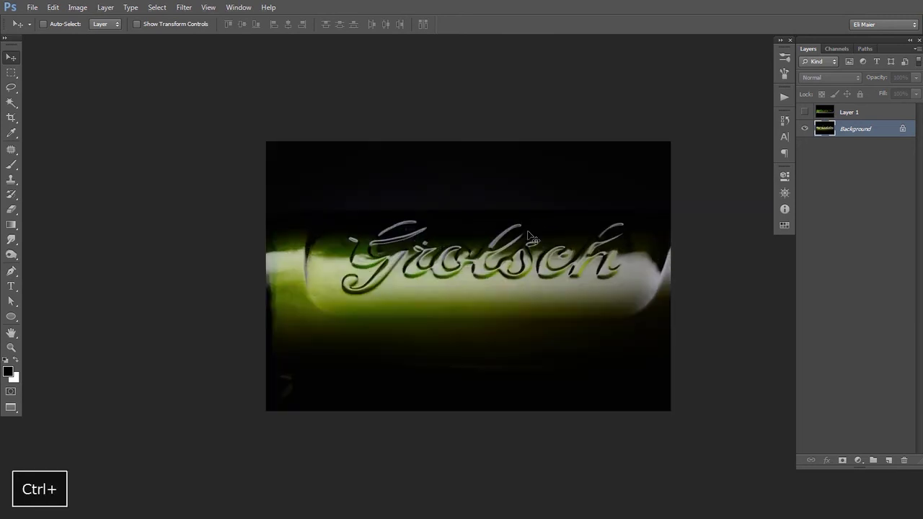
{"action": "double_click", "coordinate": [831, 130]}
{"action": "left_click", "coordinate": [550, 159]}
Step: Crop the Grolsch image tighter around the lettering, trimming the left side and the dark areas above and below the bottle
{"action": "key", "text": "c"}
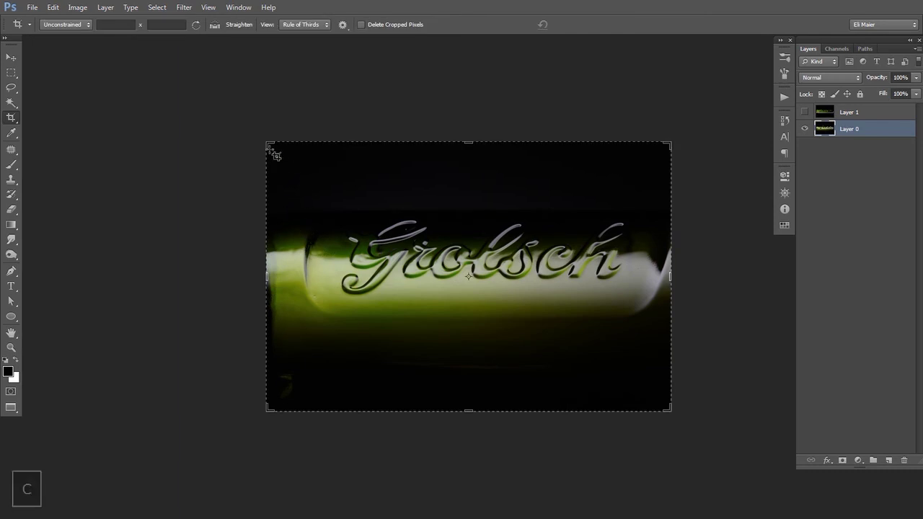
{"action": "left_click_drag", "start_coordinate": [273, 408], "coordinate": [296, 389]}
{"action": "left_click_drag", "start_coordinate": [470, 150], "coordinate": [469, 179]}
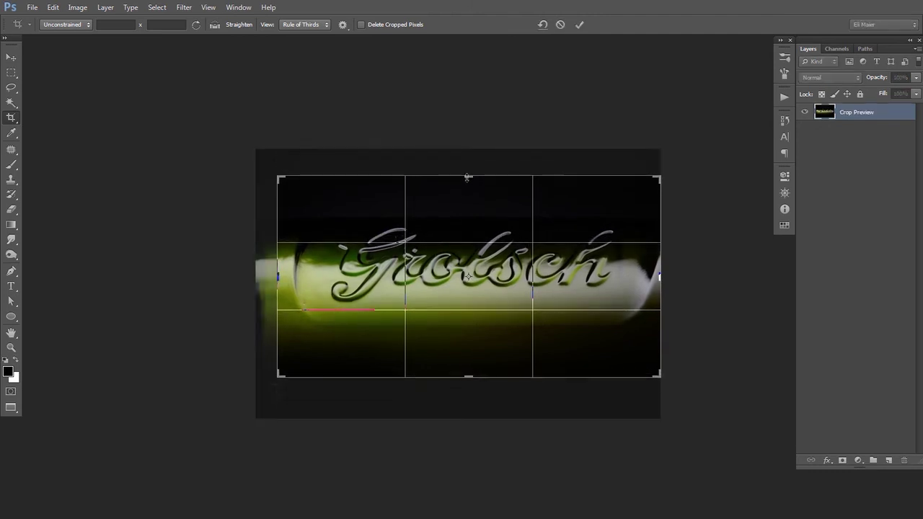
{"action": "key", "text": "Return"}
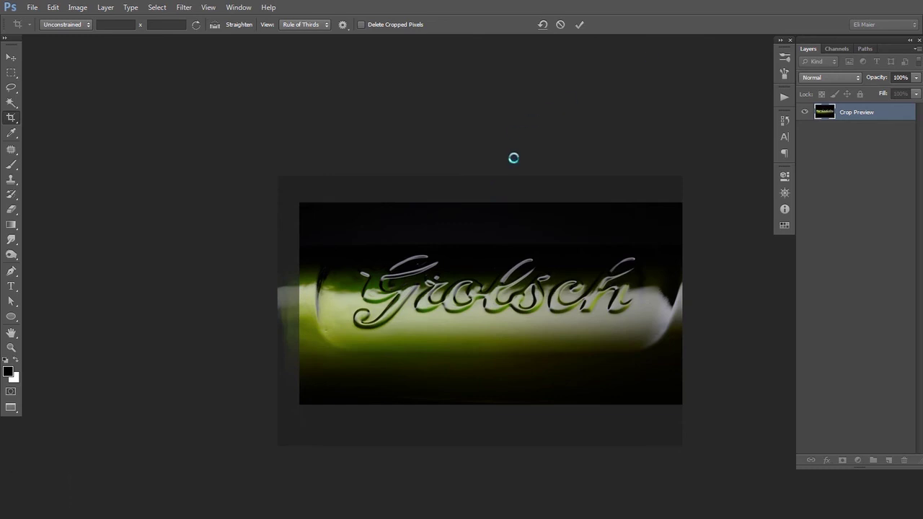
{"action": "key", "text": "v"}
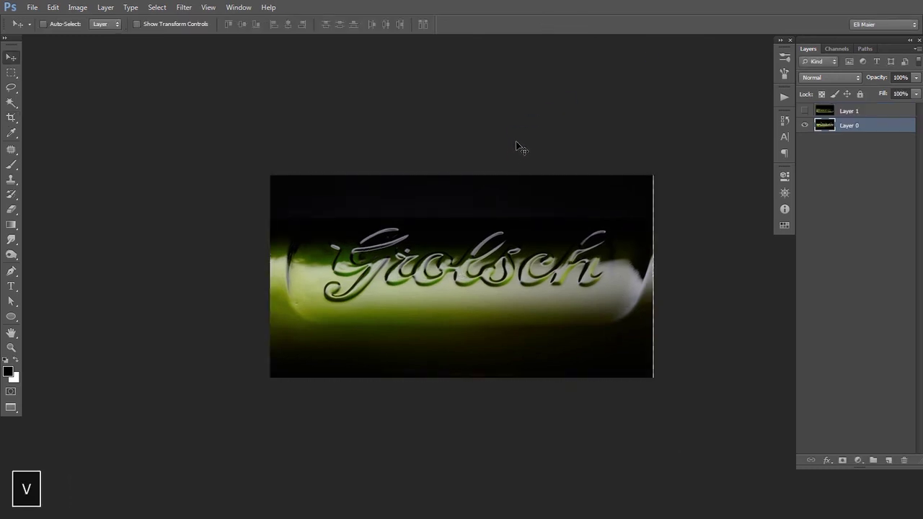
Step: Create a new layer beneath Layer 0, fill it with white and reset the colors to default
{"action": "key", "text": "ctrl+shift+n"}
{"action": "key", "text": "ctrl+shift+bracketleft"}
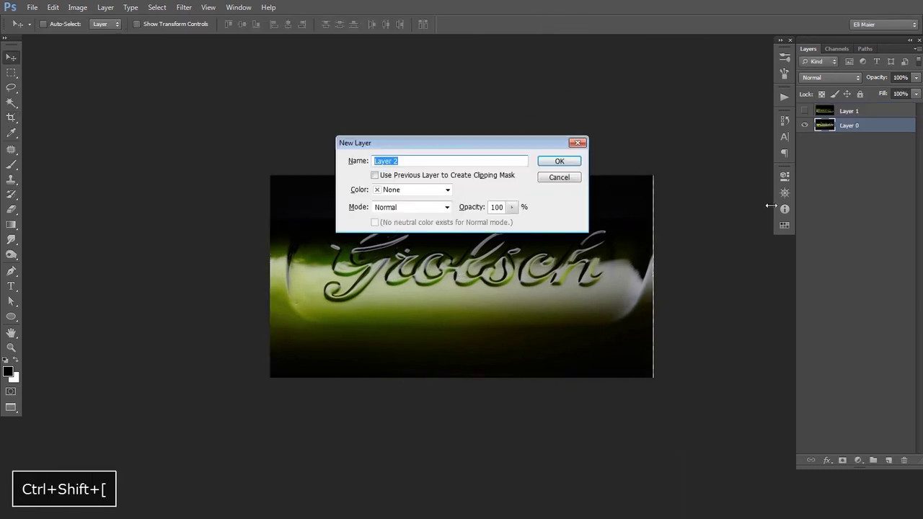
{"action": "key", "text": "Return"}
{"action": "key", "text": "ctrl+BackSpace"}
{"action": "key", "text": "d"}
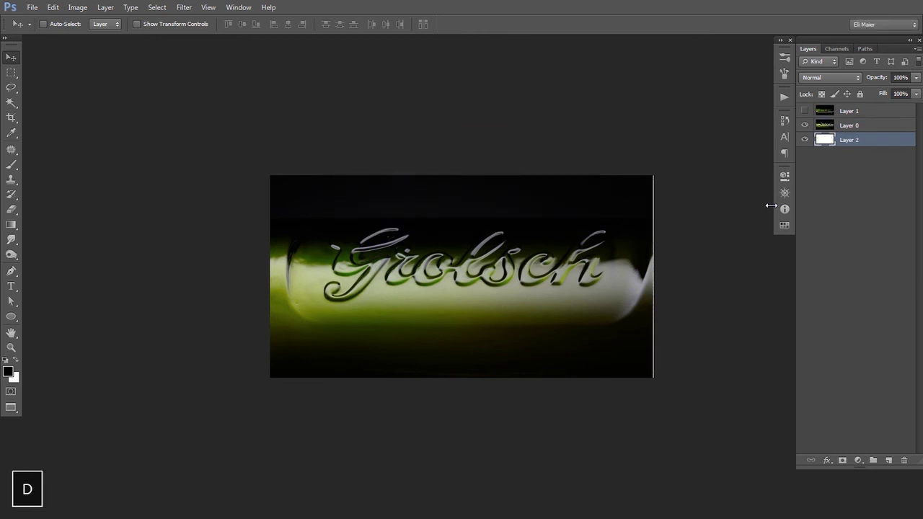
{"action": "key", "text": "BackSpace"}
{"action": "key", "text": "ctrl+BackSpace"}
{"action": "key", "text": "ctrl+z"}
{"action": "key", "text": "ctrl+z"}
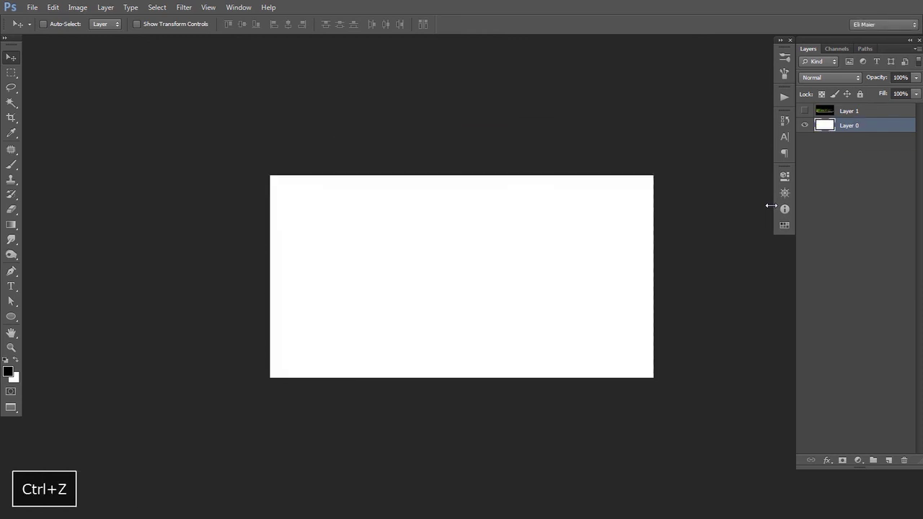
{"action": "key", "text": "ctrl+alt+z"}
{"action": "key", "text": "ctrl+alt+z"}
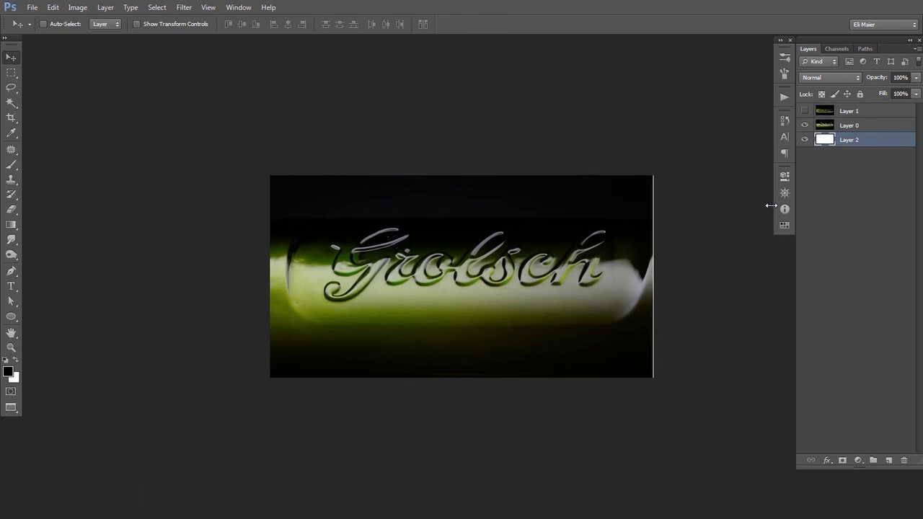
Step: Fill Layer 2 with black and convert it into the locked Background layer
{"action": "key", "text": "alt+BackSpace"}
{"action": "key", "text": "alt+l"}
{"action": "key", "text": "alt+n"}
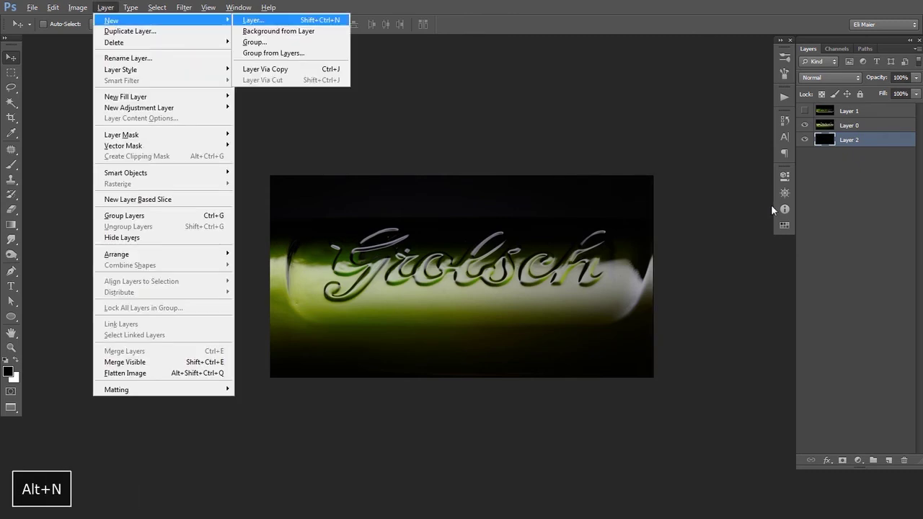
{"action": "key", "text": "alt+b"}
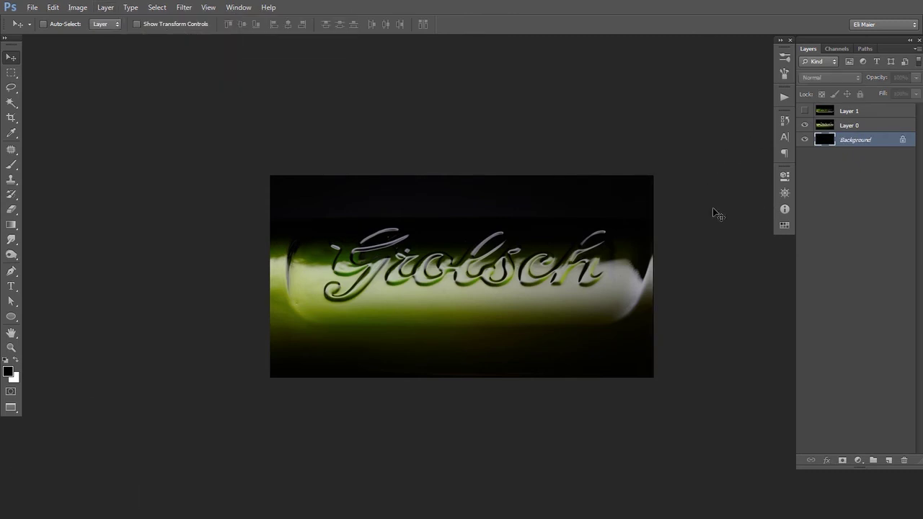
Step: Toggle Layer 1's visibility to compare the two lighting exposures of the Grolsch lettering, ending with Layer 0 shown and selected
{"action": "key", "text": "v"}
{"action": "key", "text": "ctrl+plus"}
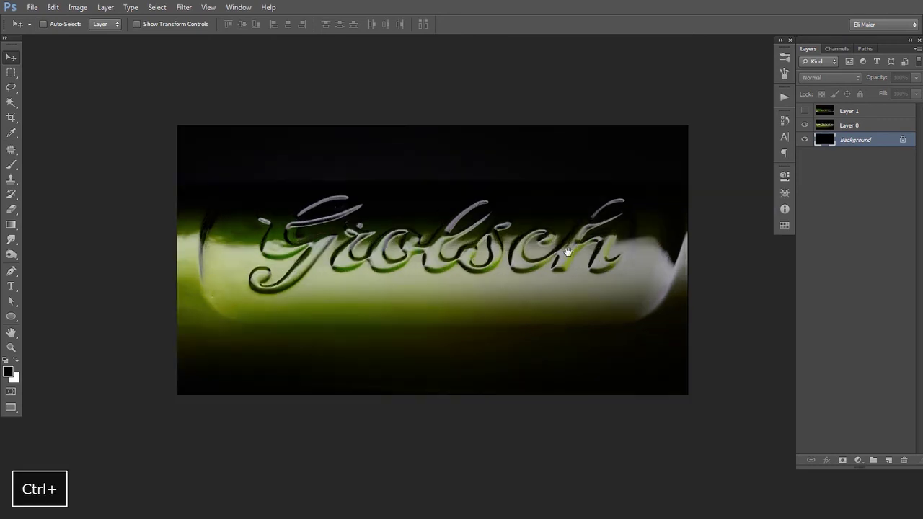
{"action": "left_click", "coordinate": [804, 113], "text": "ctrl"}
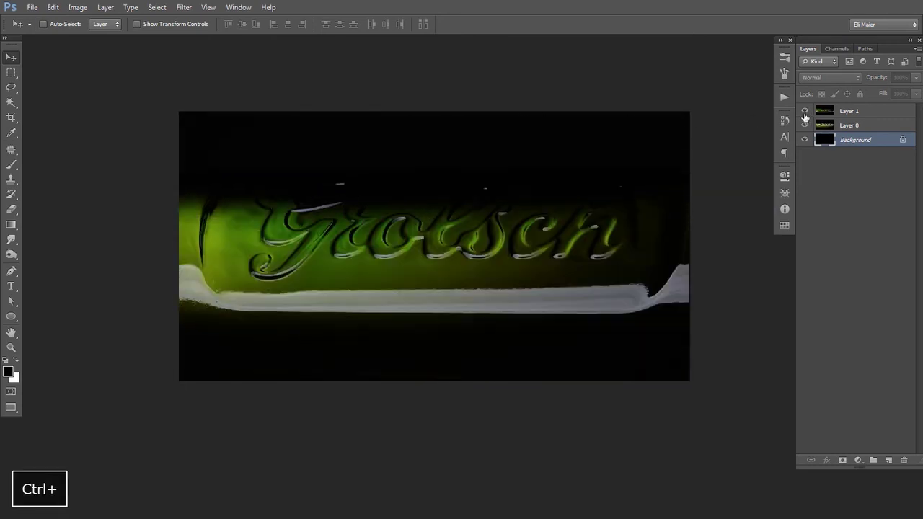
{"action": "left_click", "coordinate": [826, 115]}
{"action": "left_click", "coordinate": [805, 112]}
{"action": "left_click", "coordinate": [805, 112]}
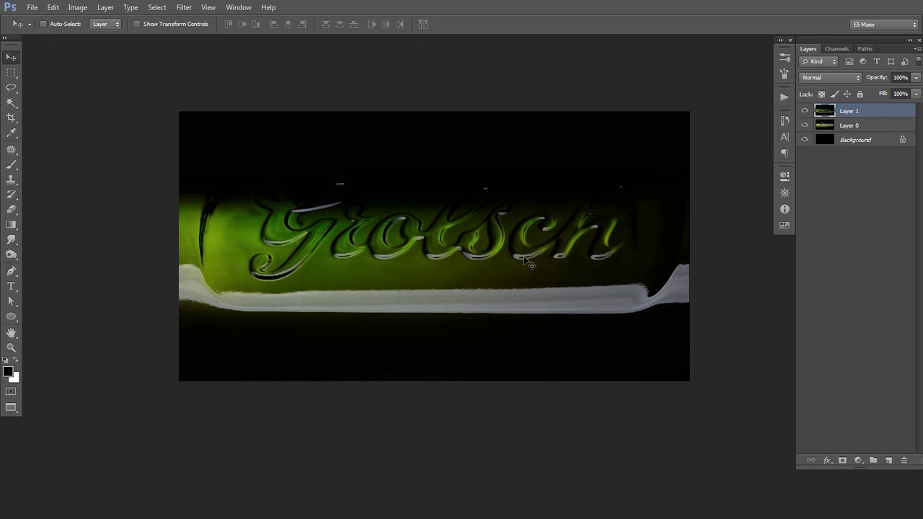
{"action": "left_click", "coordinate": [804, 111]}
{"action": "left_click", "coordinate": [812, 126]}
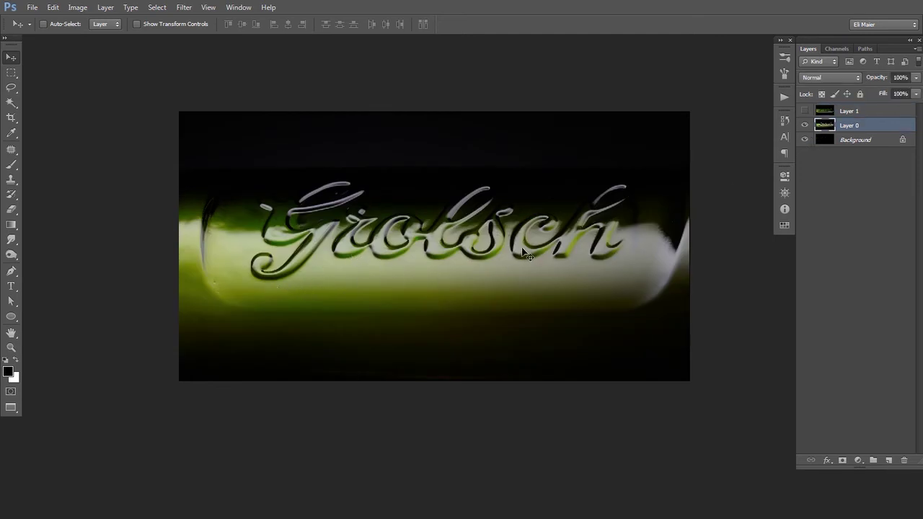
Step: Show the rulers and place two horizontal guides, one along the bottle's upper edge and one beneath the bright reflection
{"action": "key", "text": "space"}
{"action": "left_click_drag", "start_coordinate": [523, 248], "coordinate": [506, 209]}
{"action": "key", "text": "ctrl+r"}
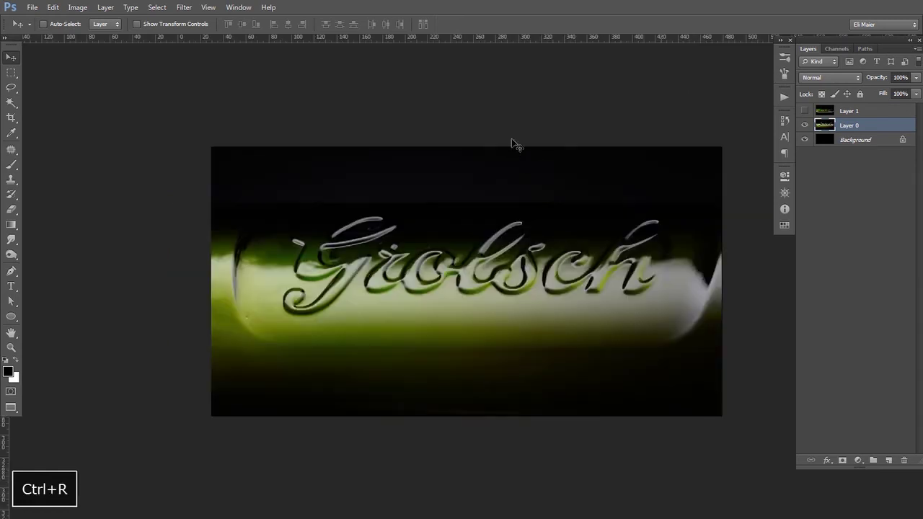
{"action": "left_click_drag", "start_coordinate": [496, 44], "coordinate": [493, 202]}
{"action": "left_click_drag", "start_coordinate": [530, 41], "coordinate": [566, 339]}
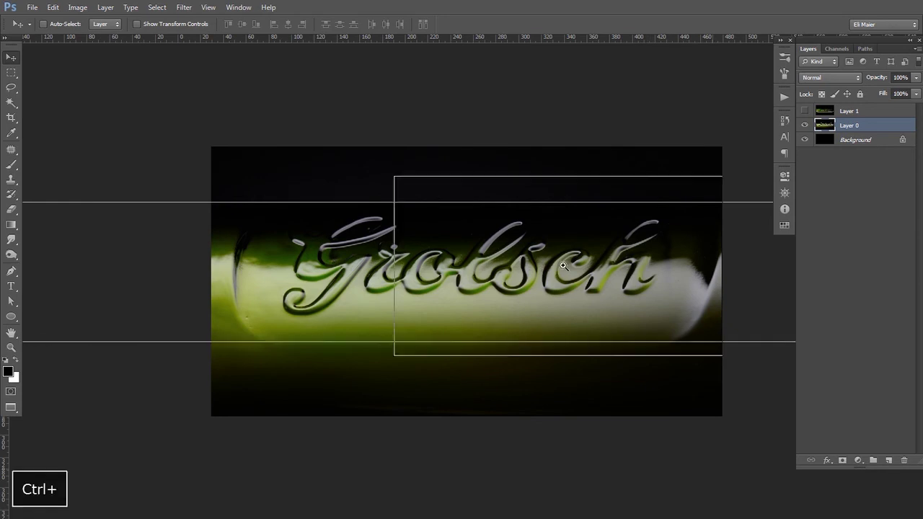
{"action": "left_click", "coordinate": [563, 267], "text": "ctrl"}
{"action": "left_click_drag", "start_coordinate": [522, 225], "coordinate": [542, 258]}
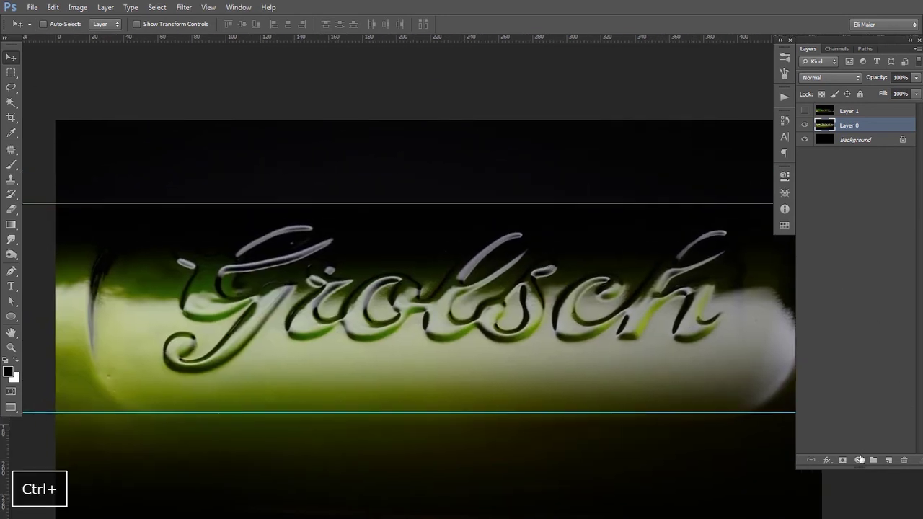
Step: Add a strongly brightening Curves adjustment above Layer 0, raising input 47 to output 188, and fine-tune both guides against the bottle
{"action": "left_click", "coordinate": [860, 460]}
{"action": "left_click", "coordinate": [831, 277]}
{"action": "left_click_drag", "start_coordinate": [662, 300], "coordinate": [621, 260]}
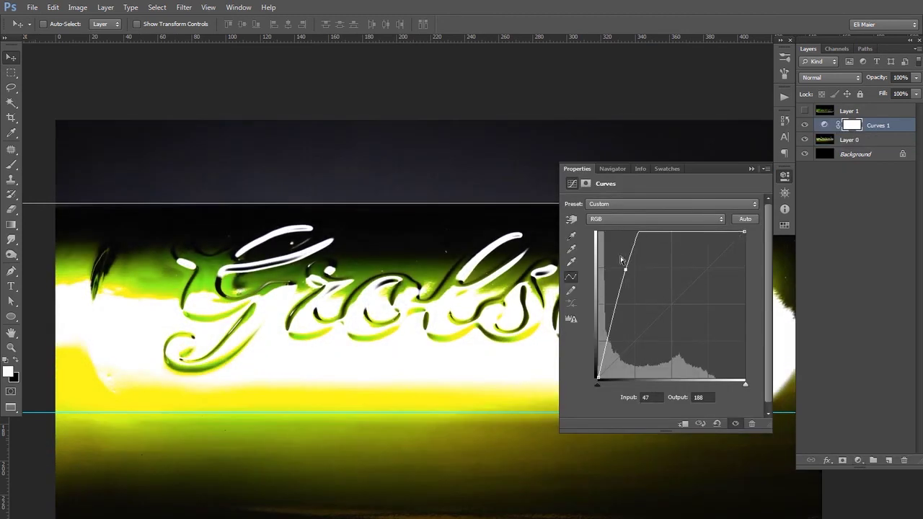
{"action": "left_click", "coordinate": [583, 172]}
{"action": "left_click", "coordinate": [532, 213], "text": "ctrl+alt"}
{"action": "mouse_move", "coordinate": [507, 206]}
{"action": "left_mouse_down"}
{"action": "mouse_move", "coordinate": [508, 187]}
{"action": "mouse_move", "coordinate": [510, 203]}
{"action": "left_mouse_up"}
{"action": "left_click_drag", "start_coordinate": [618, 347], "coordinate": [622, 349]}
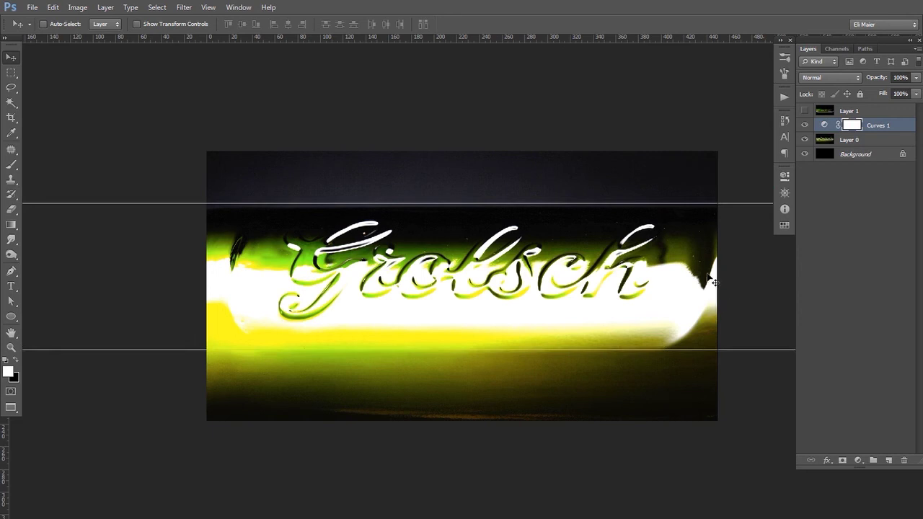
Step: Hide the guides and delete the Curves 1 adjustment layer
{"action": "left_click", "coordinate": [563, 261], "text": "ctrl+alt"}
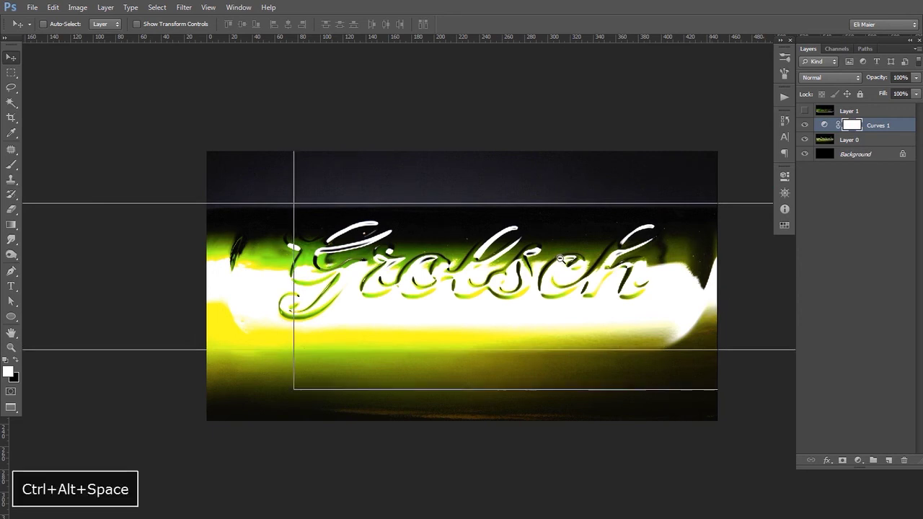
{"action": "key", "text": "ctrl+semicolon"}
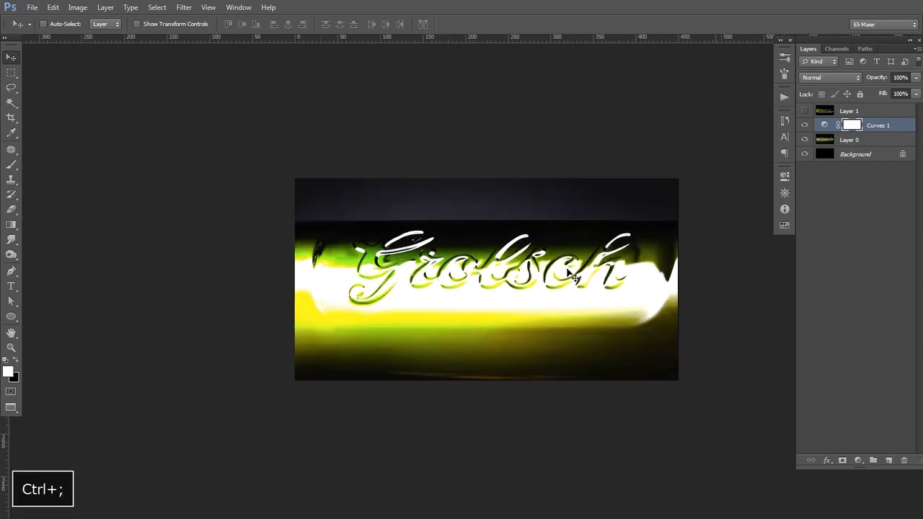
{"action": "key", "text": "BackSpace"}
Step: Show Layer 1, lasso loosely around its Grolsch lettering and copy the selection to a new layer
{"action": "key", "text": "ctrl+space"}
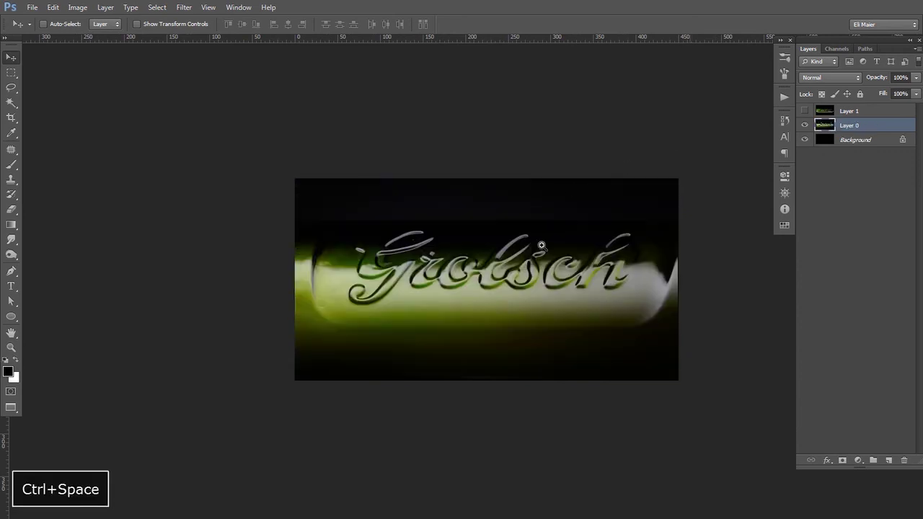
{"action": "left_click", "coordinate": [815, 113]}
{"action": "left_click", "coordinate": [804, 112]}
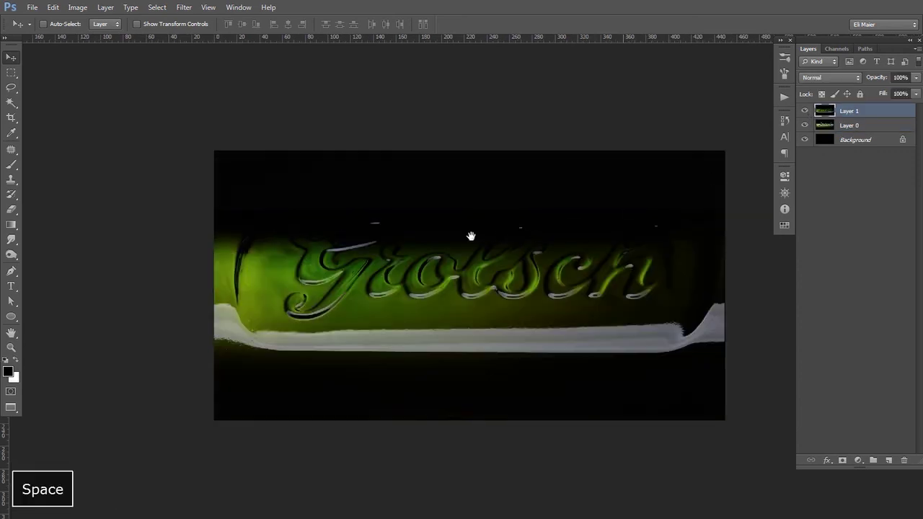
{"action": "left_click_drag", "start_coordinate": [471, 237], "coordinate": [444, 227], "text": "space"}
{"action": "left_click_drag", "start_coordinate": [399, 249], "coordinate": [378, 259]}
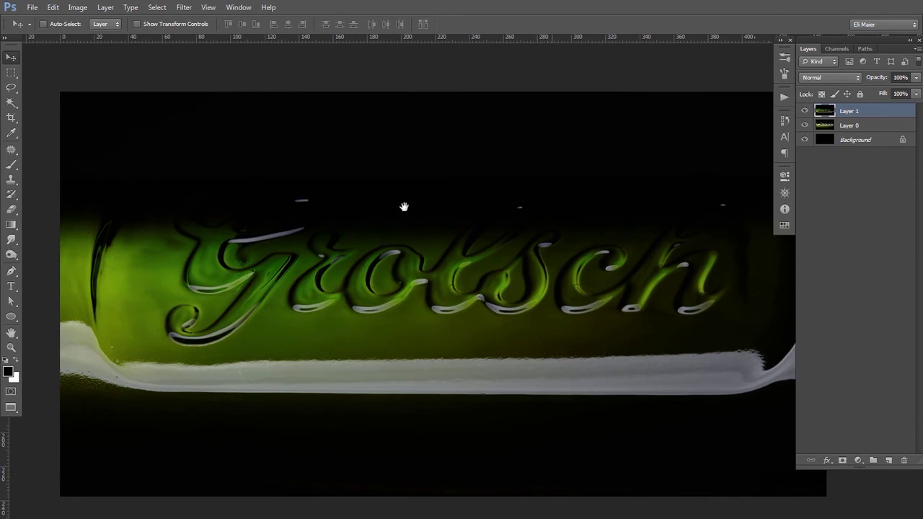
{"action": "left_click_drag", "start_coordinate": [367, 218], "coordinate": [344, 220]}
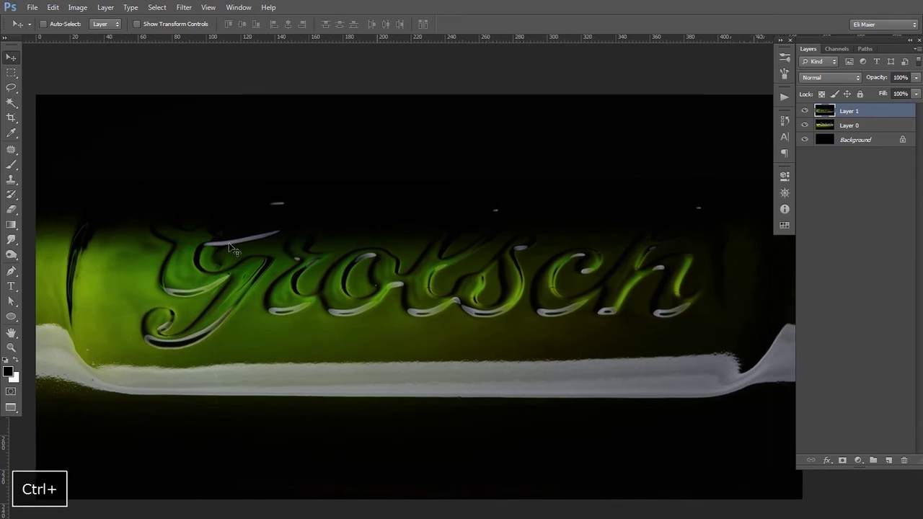
{"action": "key", "text": "l"}
{"action": "mouse_move", "coordinate": [124, 331]}
{"action": "left_mouse_down"}
{"action": "mouse_move", "coordinate": [186, 355]}
{"action": "mouse_move", "coordinate": [684, 339]}
{"action": "mouse_move", "coordinate": [709, 196]}
{"action": "mouse_move", "coordinate": [274, 174]}
{"action": "mouse_move", "coordinate": [144, 229]}
{"action": "left_mouse_up"}
{"action": "key", "text": "v"}
{"action": "key", "text": "ctrl+j"}
Step: Hide Layer 1 and Layer 0 to isolate the copied lettering over the black background
{"action": "left_click", "coordinate": [805, 125]}
{"action": "left_click", "coordinate": [805, 139]}
{"action": "left_click", "coordinate": [350, 326], "text": "ctrl"}
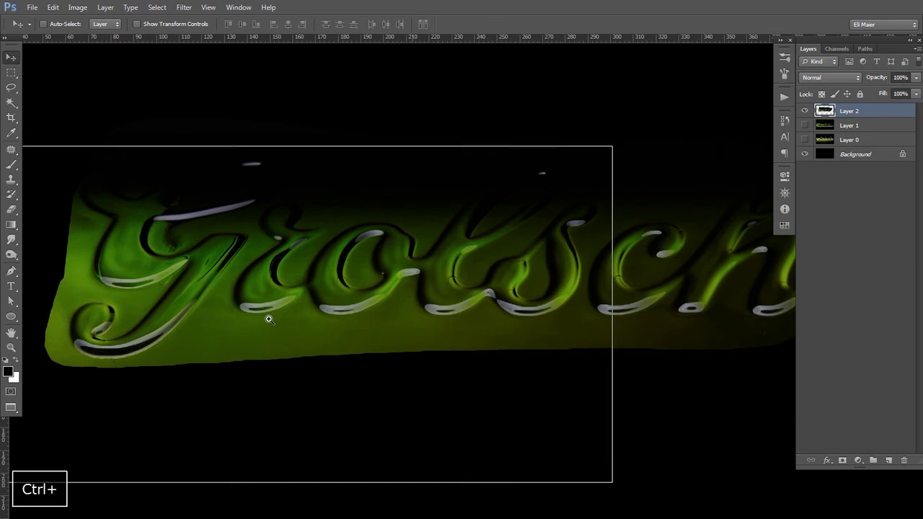
Step: Select the grey lettering highlights of Layer 2 with Color Range at fuzziness 41, adding the G's upper stroke to the sampled colours
{"action": "left_click", "coordinate": [268, 318], "text": "ctrl"}
{"action": "left_click_drag", "start_coordinate": [237, 197], "coordinate": [293, 186]}
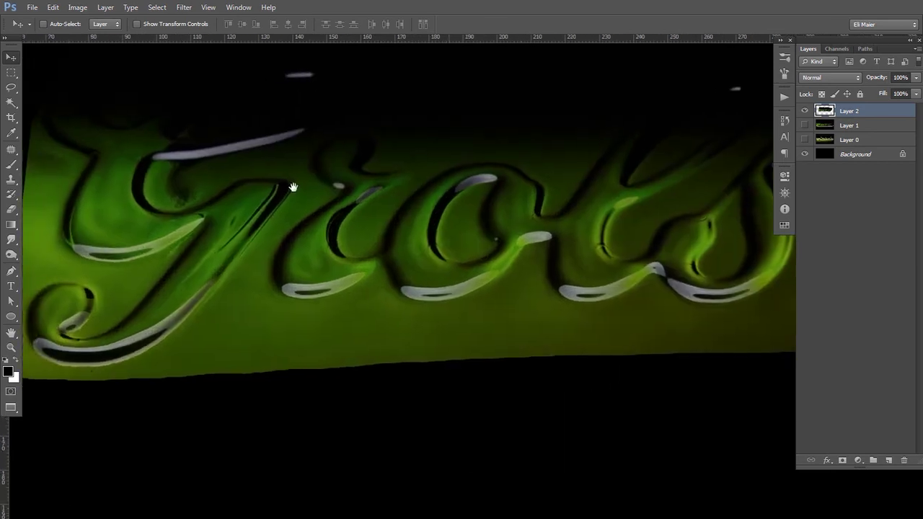
{"action": "left_click", "coordinate": [157, 7]}
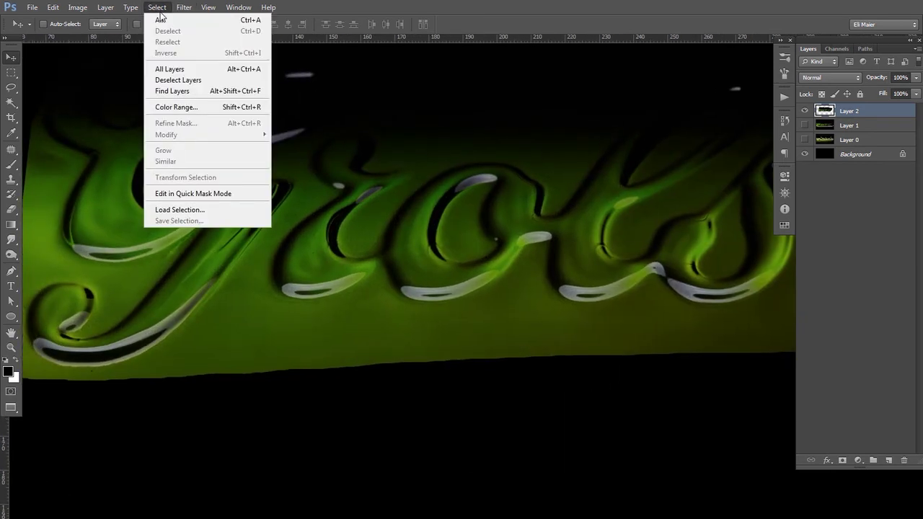
{"action": "left_click", "coordinate": [204, 108]}
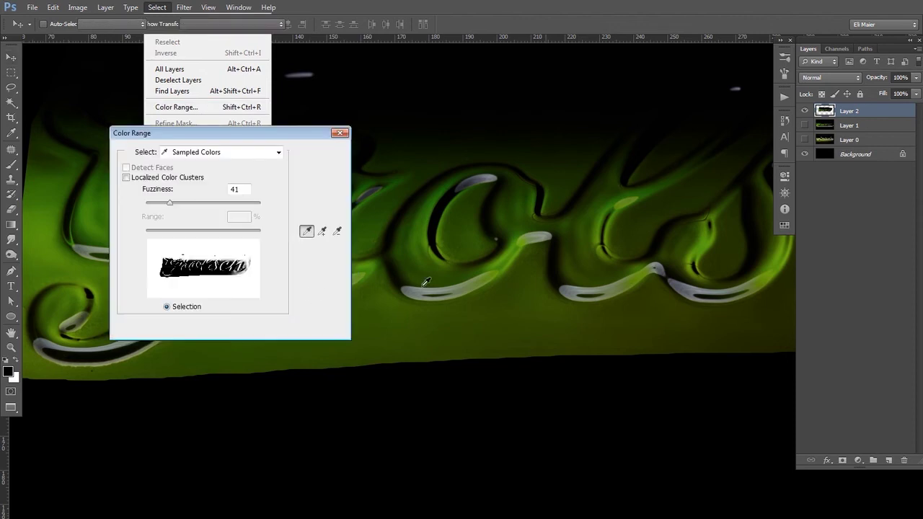
{"action": "left_click", "coordinate": [417, 292]}
{"action": "left_click_drag", "start_coordinate": [415, 291], "coordinate": [490, 287]}
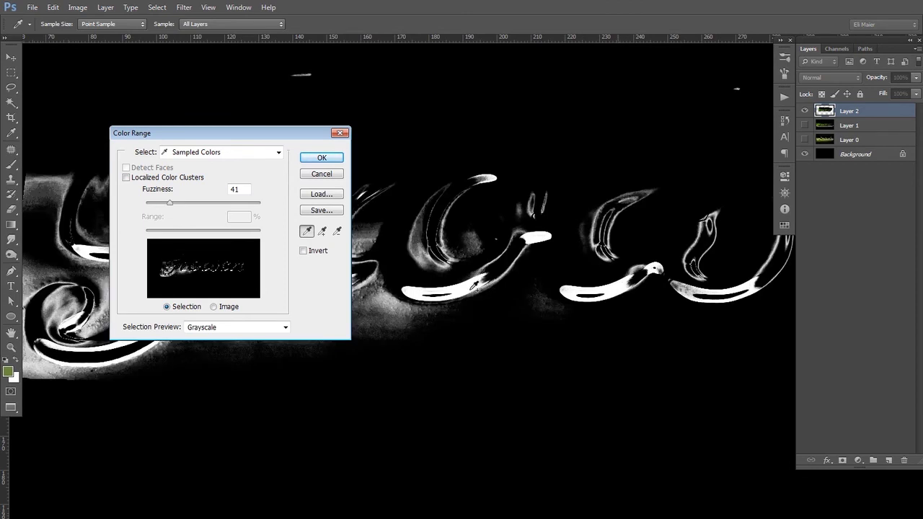
{"action": "left_click_drag", "start_coordinate": [280, 137], "coordinate": [266, 275]}
{"action": "key", "text": "ctrl+z"}
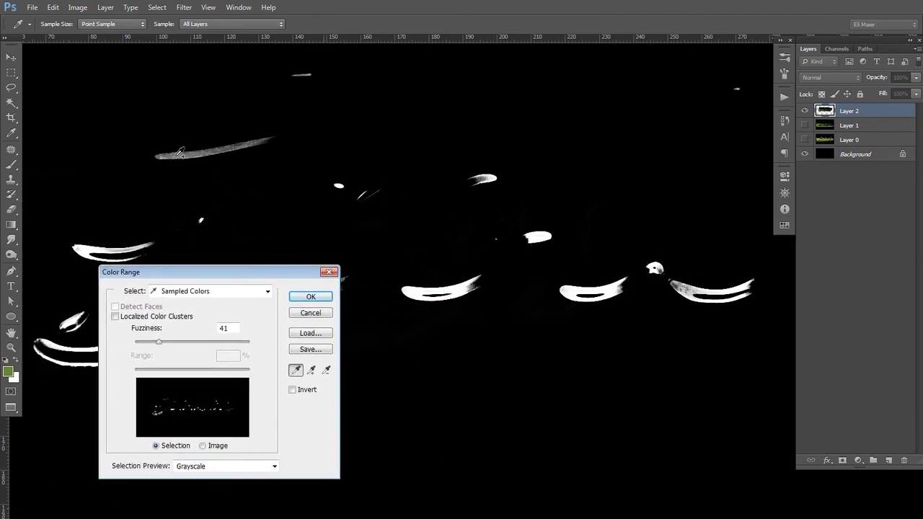
{"action": "left_click", "coordinate": [184, 154], "text": "shift"}
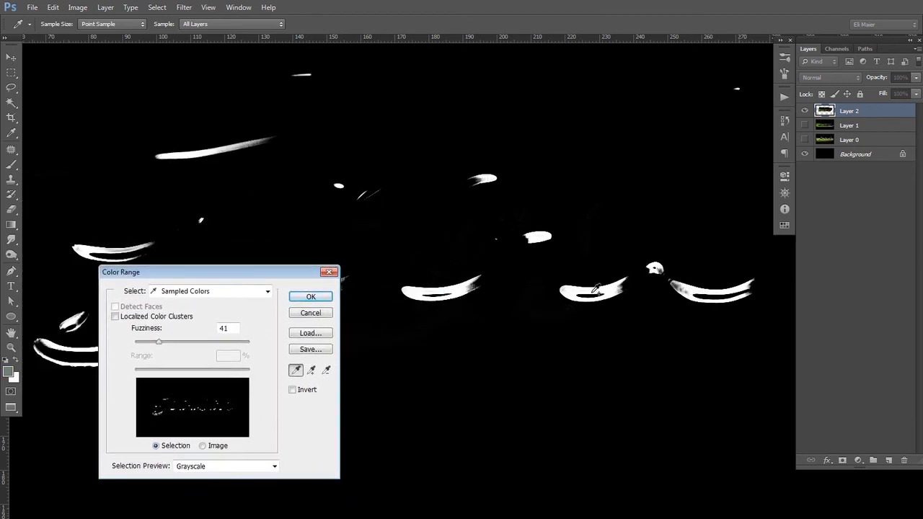
{"action": "left_click_drag", "start_coordinate": [287, 281], "coordinate": [448, 255]}
{"action": "left_click_drag", "start_coordinate": [346, 313], "coordinate": [317, 308]}
{"action": "left_click", "coordinate": [470, 264]}
Step: Hide Layer 2, keeping the highlight selection active, and show and select Layer 0
{"action": "key", "text": "v"}
{"action": "left_click", "coordinate": [805, 125]}
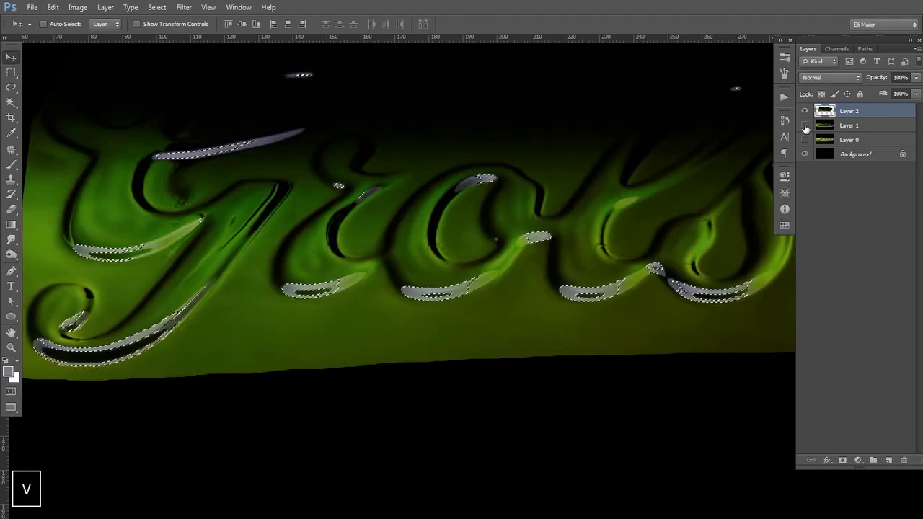
{"action": "key", "text": "ctrl+alt+space"}
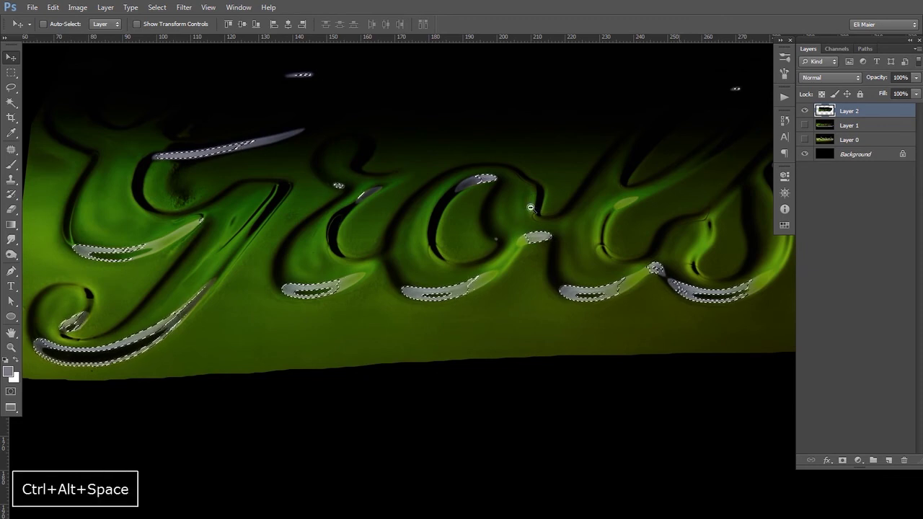
{"action": "left_click", "coordinate": [532, 217], "text": "ctrl+alt"}
{"action": "left_click_drag", "start_coordinate": [577, 231], "coordinate": [429, 278]}
{"action": "left_click", "coordinate": [805, 110]}
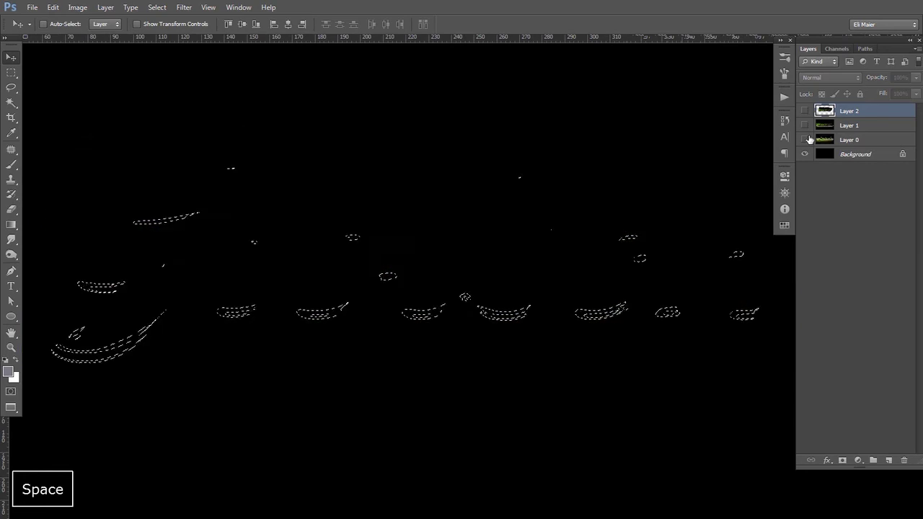
{"action": "left_click", "coordinate": [810, 139]}
{"action": "left_click", "coordinate": [805, 139]}
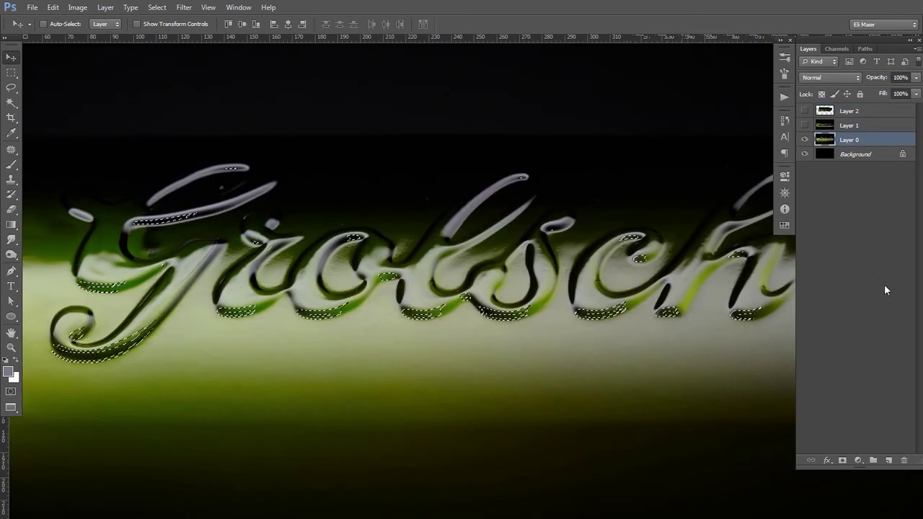
Step: Add a new layer above Layer 0, fill the highlight selection with white and deselect
{"action": "left_click", "coordinate": [889, 461]}
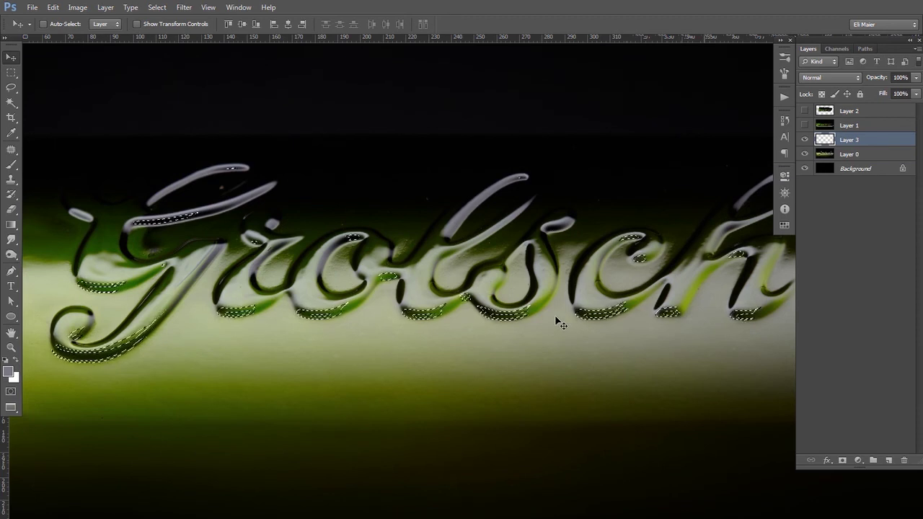
{"action": "key", "text": "ctrl+BackSpace"}
{"action": "key", "text": "ctrl+d"}
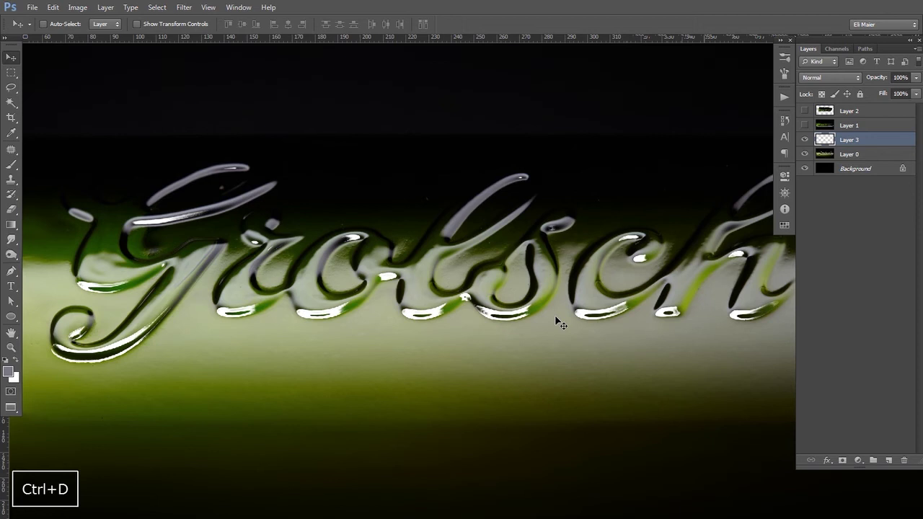
{"action": "left_click", "coordinate": [381, 320], "text": "ctrl"}
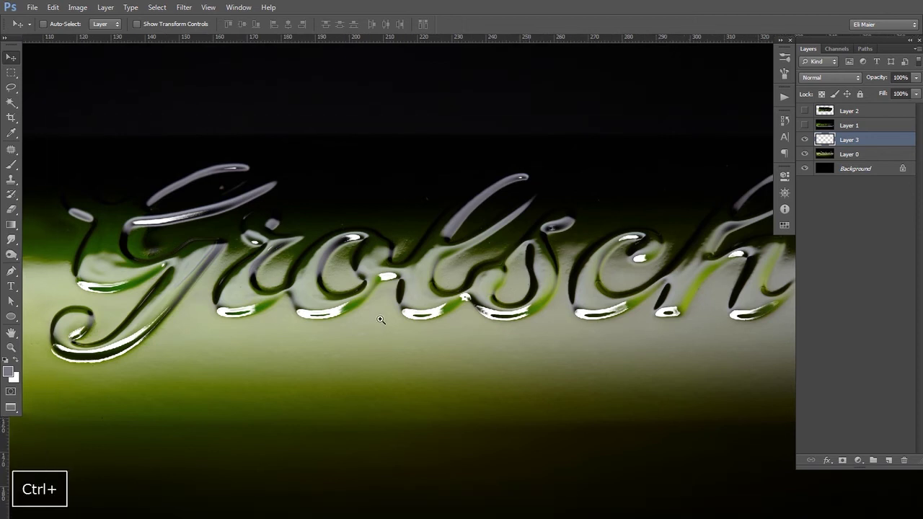
{"action": "left_click", "coordinate": [381, 319]}
{"action": "left_click", "coordinate": [393, 313]}
{"action": "left_click", "coordinate": [404, 310]}
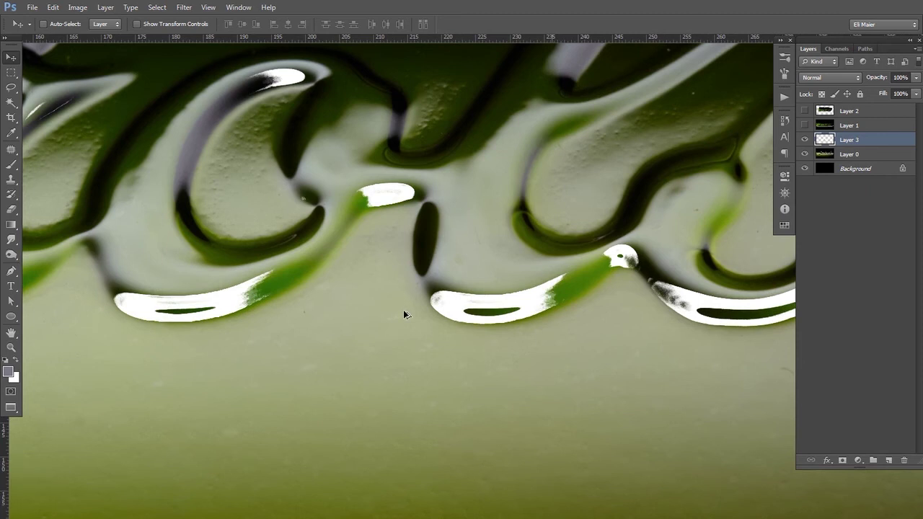
Step: Undo the deselection and white fill, and show Layer 2 with the restored highlight selection as its layer mask
{"action": "key", "text": "ctrl+alt+z"}
{"action": "key", "text": "ctrl+alt+z"}
{"action": "left_click", "coordinate": [850, 111]}
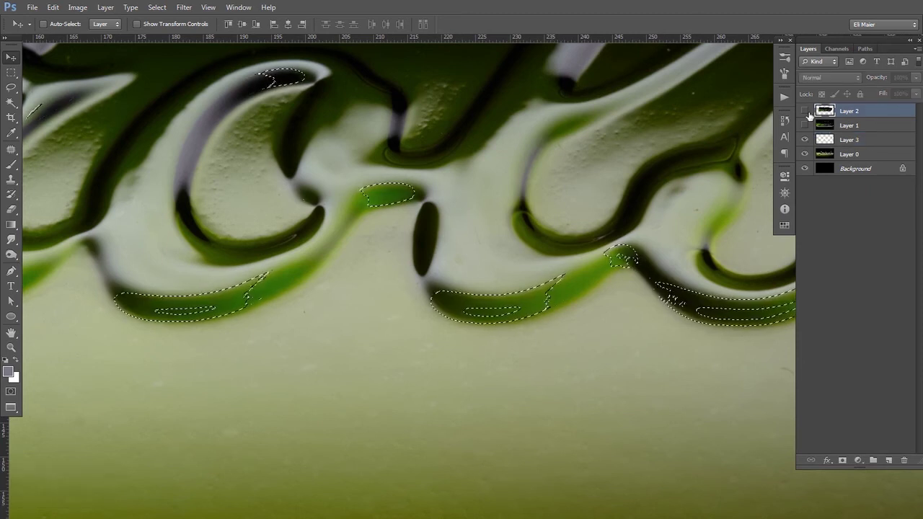
{"action": "left_click", "coordinate": [805, 111]}
{"action": "left_click", "coordinate": [842, 460]}
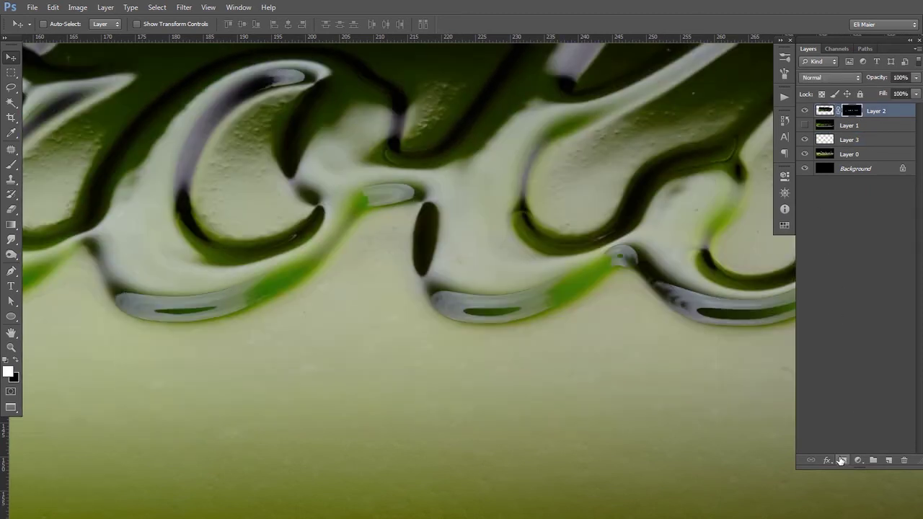
Step: Add a Curves adjustment clipped to Layer 2, raising input 90 to output 141
{"action": "left_click", "coordinate": [823, 112]}
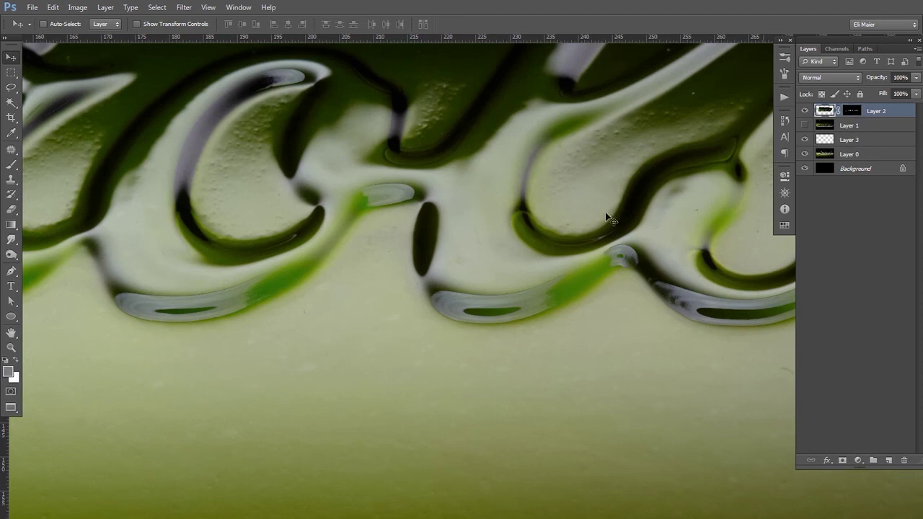
{"action": "left_click", "coordinate": [519, 241], "text": "ctrl+alt"}
{"action": "left_click", "coordinate": [518, 242], "text": "ctrl+alt"}
{"action": "left_click", "coordinate": [519, 243], "text": "ctrl+alt"}
{"action": "scroll", "coordinate": [518, 244], "scroll_direction": "down", "scroll_amount": 2}
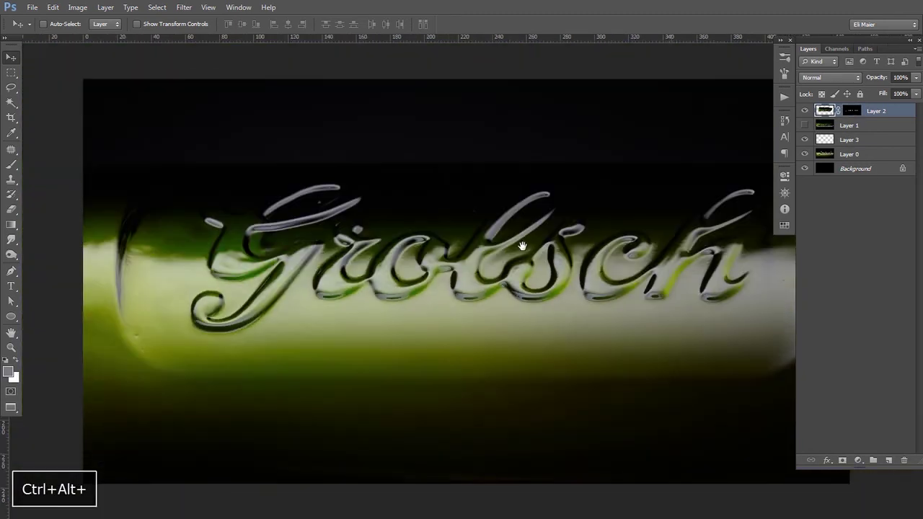
{"action": "left_click_drag", "start_coordinate": [518, 244], "coordinate": [491, 252]}
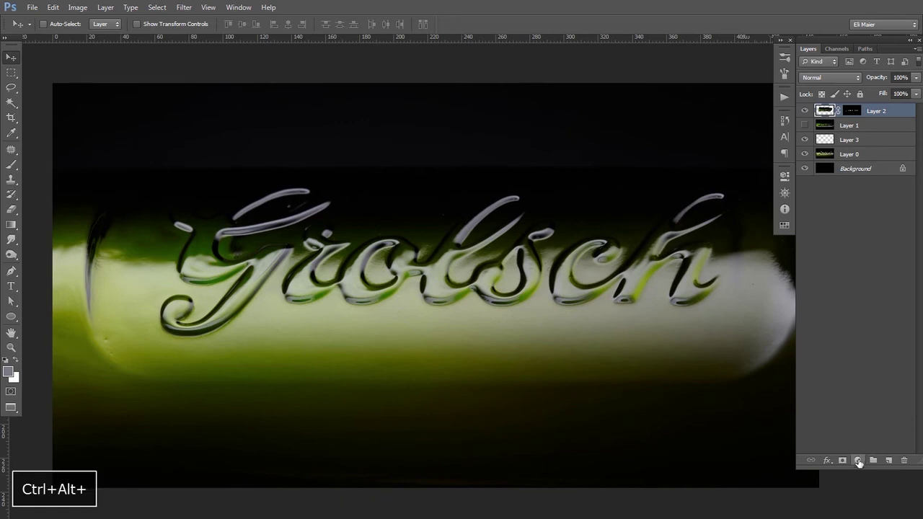
{"action": "left_click", "coordinate": [859, 460]}
{"action": "left_click", "coordinate": [850, 278]}
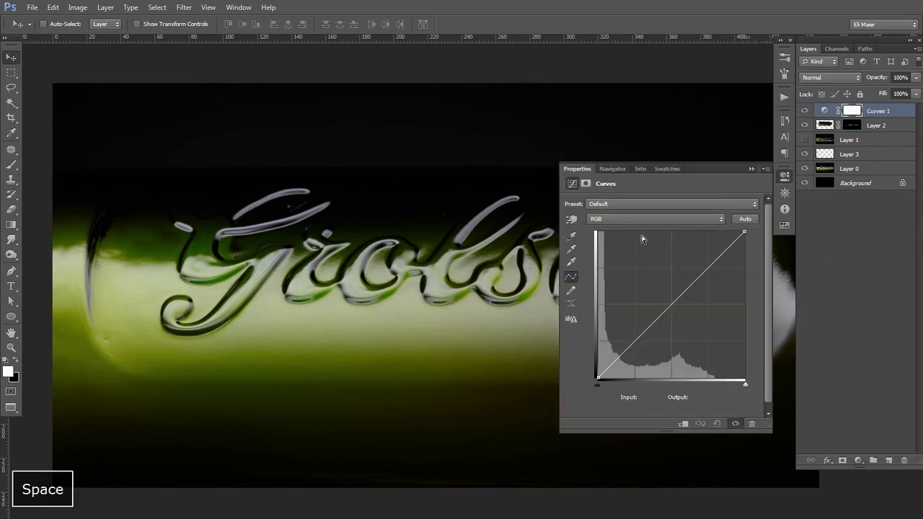
{"action": "left_click_drag", "start_coordinate": [644, 239], "coordinate": [596, 199]}
{"action": "left_click", "coordinate": [829, 118], "text": "alt"}
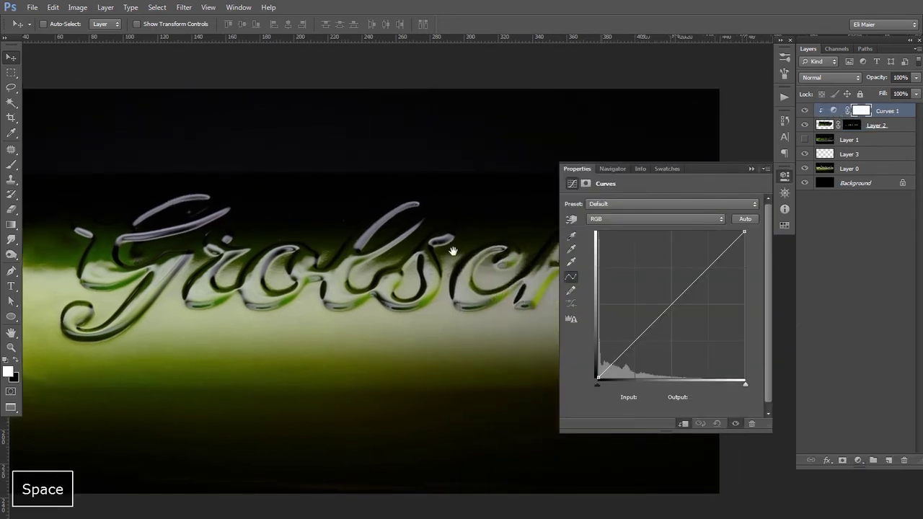
{"action": "left_click_drag", "start_coordinate": [631, 263], "coordinate": [566, 268]}
{"action": "mouse_move", "coordinate": [667, 297]}
{"action": "left_mouse_down"}
{"action": "mouse_move", "coordinate": [634, 298]}
{"action": "mouse_move", "coordinate": [650, 297]}
{"action": "left_mouse_up"}
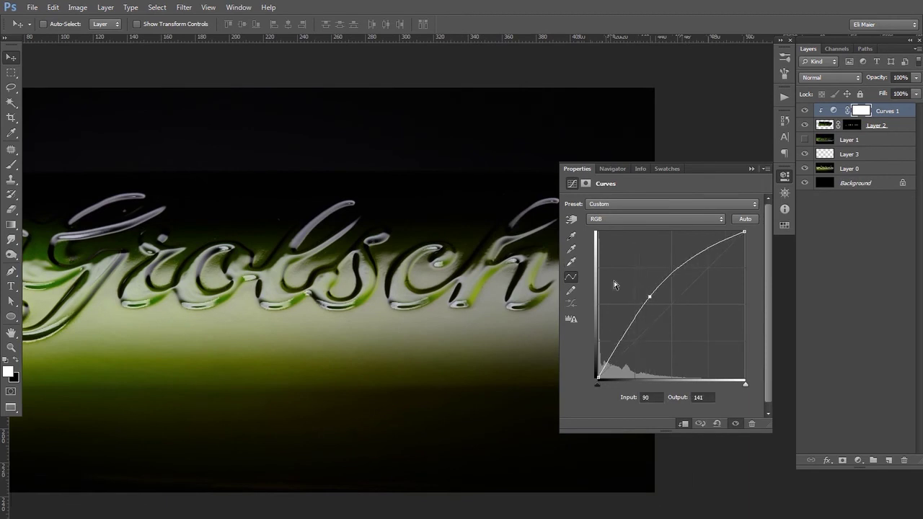
Step: Soften the edges of Layer 2's mask with a 1.6 px feather
{"action": "left_click", "coordinate": [577, 170]}
{"action": "left_click", "coordinate": [433, 302], "text": "ctrl"}
{"action": "left_click", "coordinate": [428, 310], "text": "ctrl"}
{"action": "left_click", "coordinate": [425, 317], "text": "ctrl"}
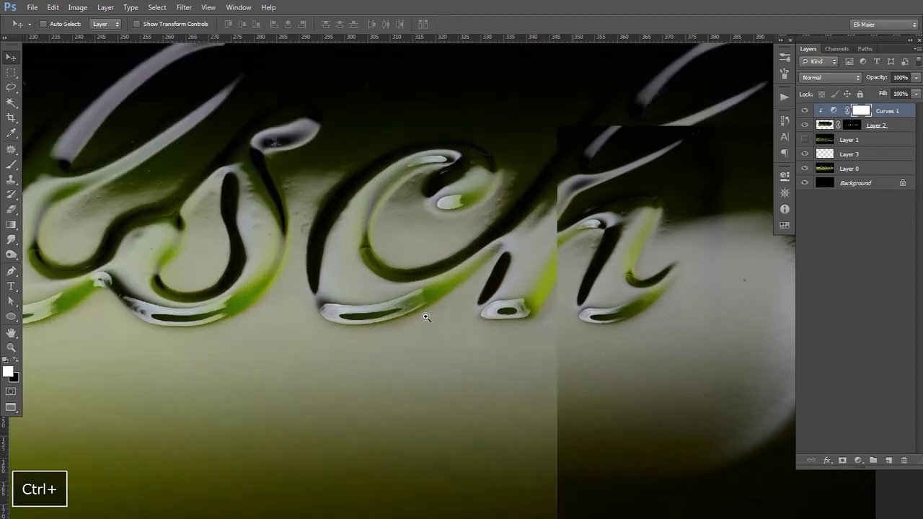
{"action": "left_click", "coordinate": [436, 313], "text": "ctrl"}
{"action": "left_click", "coordinate": [436, 312], "text": "ctrl"}
{"action": "left_click_drag", "start_coordinate": [562, 251], "coordinate": [590, 248]}
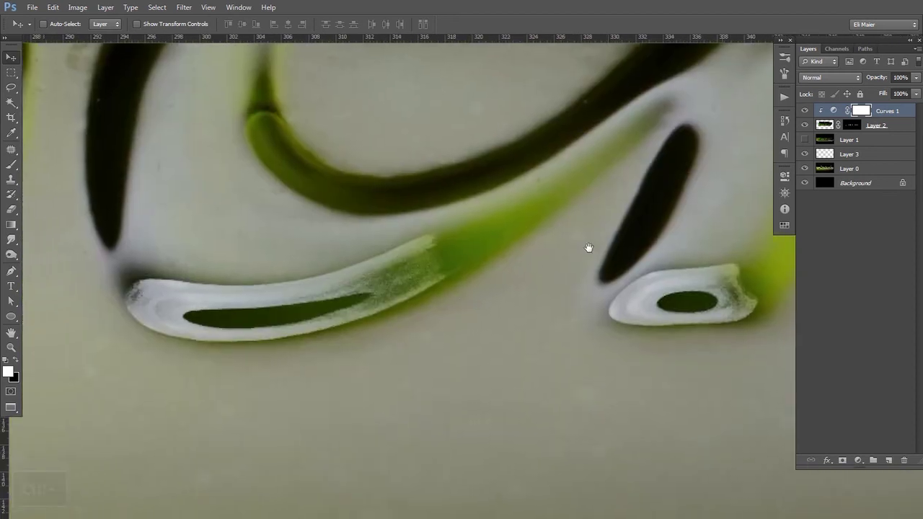
{"action": "double_click", "coordinate": [852, 126]}
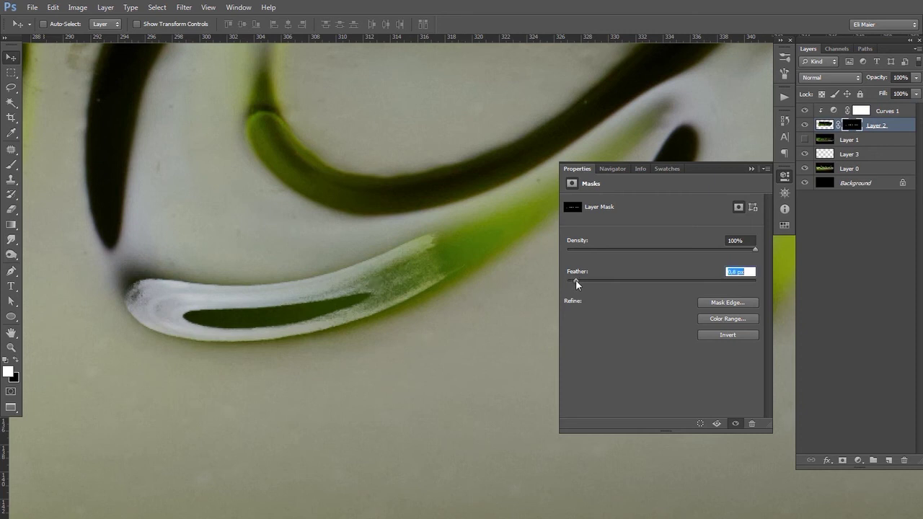
{"action": "left_click_drag", "start_coordinate": [577, 280], "coordinate": [582, 281]}
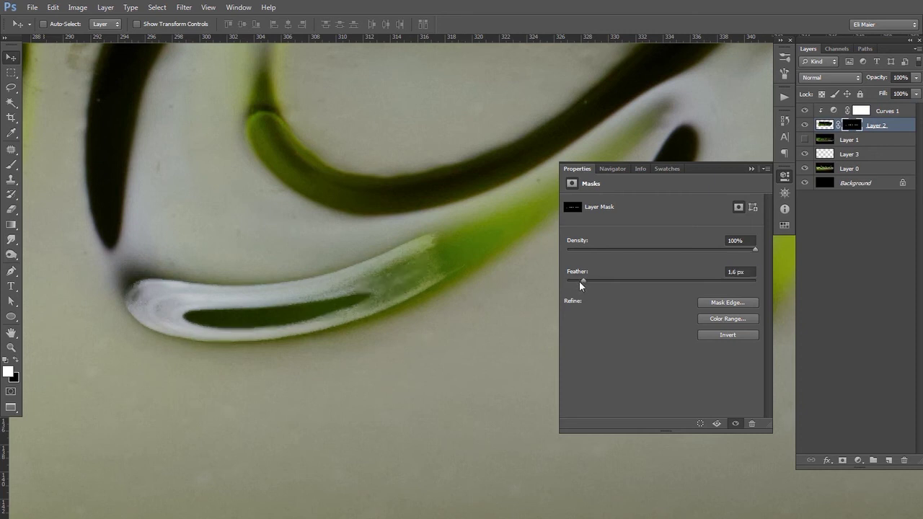
{"action": "left_click", "coordinate": [582, 170]}
Step: Compare the whole lettering image with the Layer 2 highlights hidden and shown
{"action": "key", "text": "ctrl+alt+space"}
{"action": "left_click", "coordinate": [497, 242], "text": "ctrl+alt"}
{"action": "left_click", "coordinate": [494, 247], "text": "ctrl+alt"}
{"action": "left_click", "coordinate": [494, 247], "text": "ctrl+alt"}
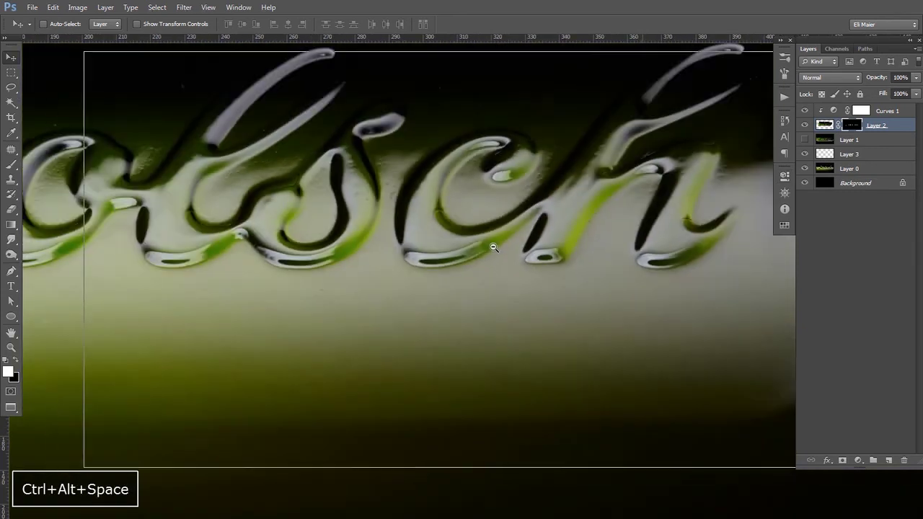
{"action": "left_click", "coordinate": [493, 247], "text": "ctrl+alt"}
{"action": "left_click", "coordinate": [493, 254], "text": "ctrl+alt"}
{"action": "left_click", "coordinate": [492, 261], "text": "ctrl+alt"}
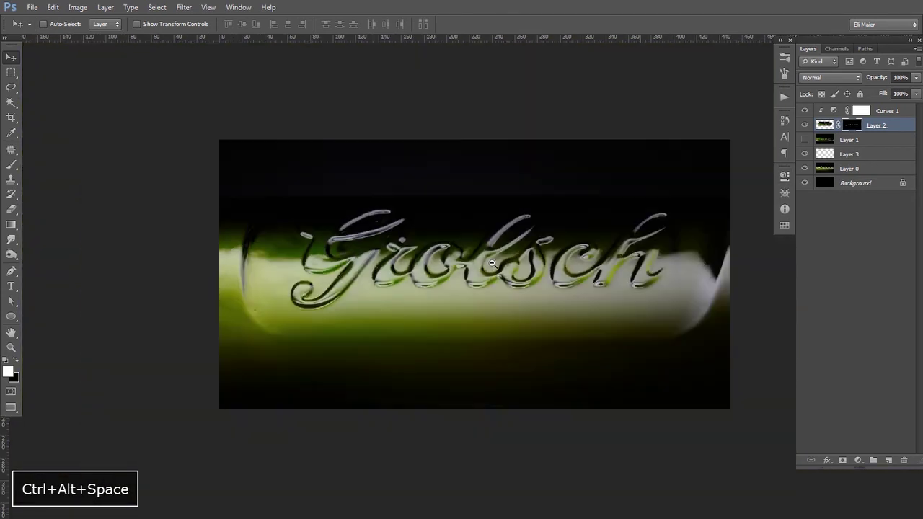
{"action": "left_click_drag", "start_coordinate": [491, 263], "coordinate": [475, 248]}
{"action": "left_click", "coordinate": [804, 126]}
{"action": "left_click", "coordinate": [804, 127]}
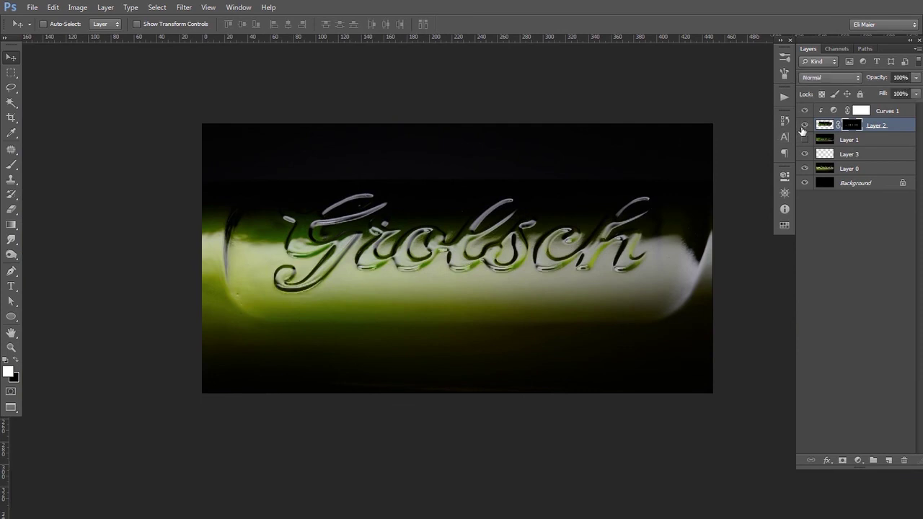
{"action": "left_click", "coordinate": [804, 127]}
{"action": "left_click", "coordinate": [805, 127]}
Step: Add an unclipped Curves adjustment layer above Curves 1
{"action": "left_click", "coordinate": [852, 220]}
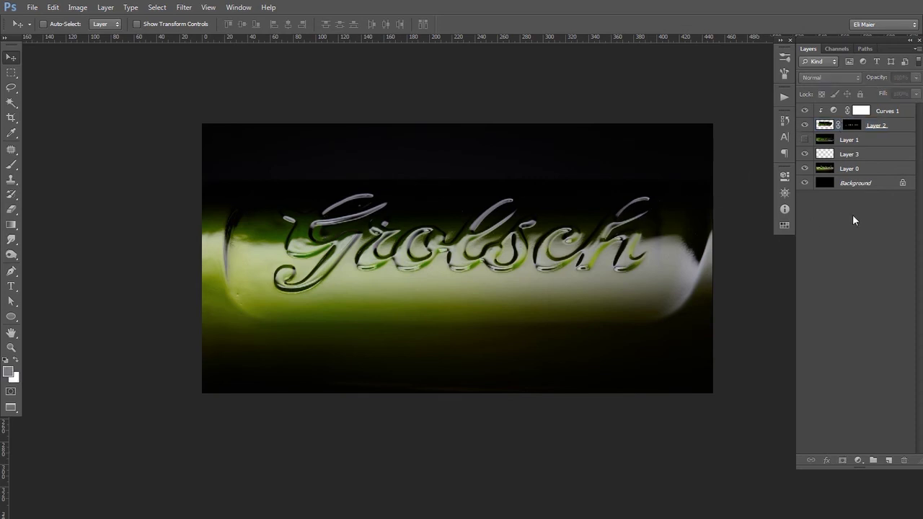
{"action": "left_click", "coordinate": [883, 114]}
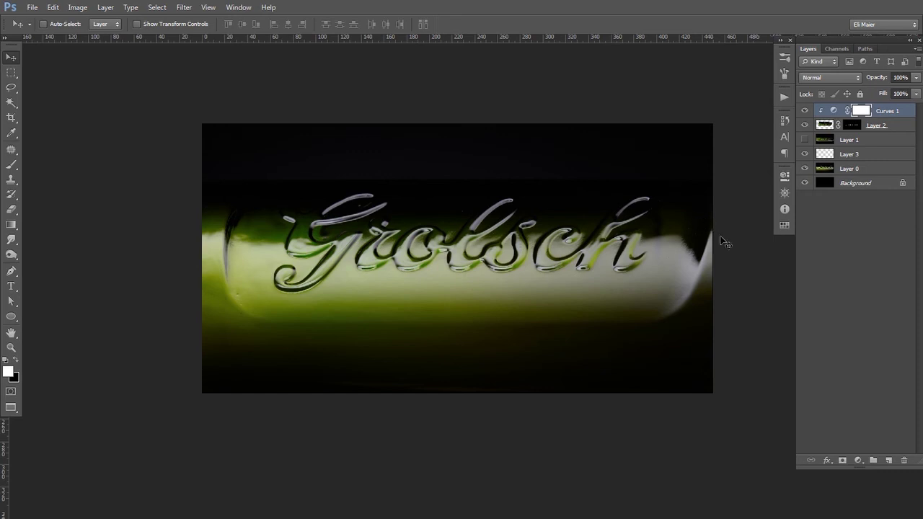
{"action": "left_click", "coordinate": [858, 460]}
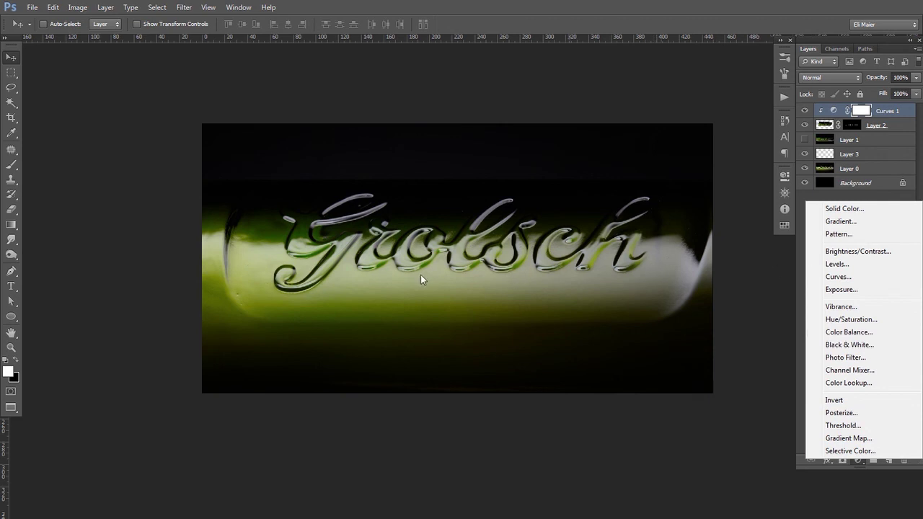
{"action": "left_click", "coordinate": [838, 276]}
{"action": "key", "text": "space"}
{"action": "left_click_drag", "start_coordinate": [464, 233], "coordinate": [336, 245]}
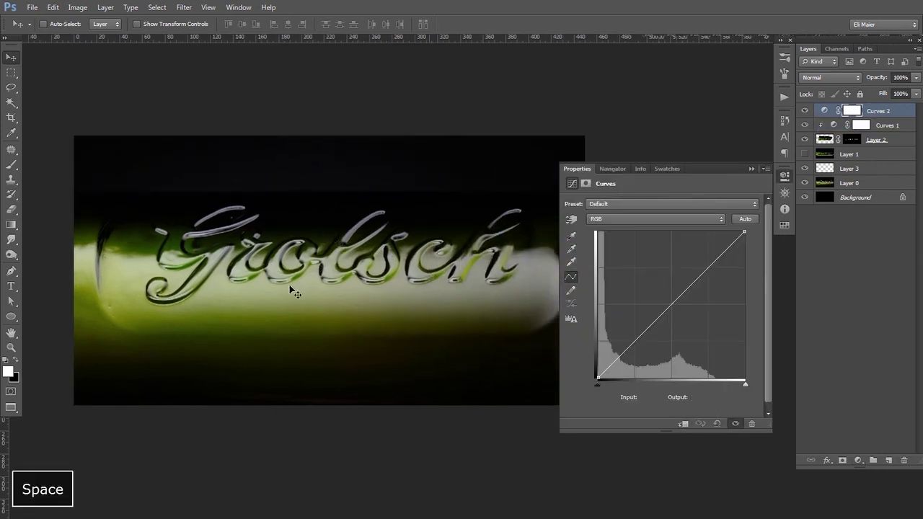
Step: In Curves 2, raise green input 118 to output 138 and lower red input 139 to output 121
{"action": "left_click", "coordinate": [623, 219]}
{"action": "left_click", "coordinate": [619, 243]}
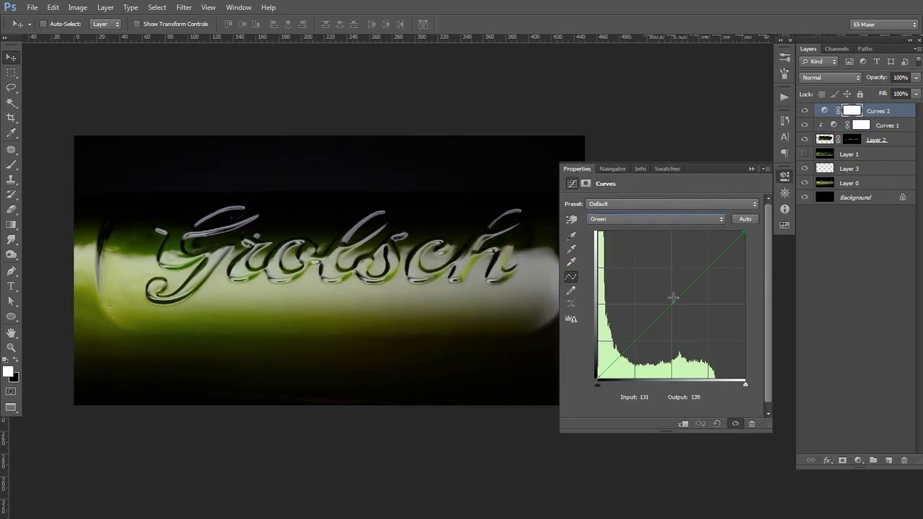
{"action": "left_click_drag", "start_coordinate": [669, 301], "coordinate": [666, 298]}
{"action": "left_click", "coordinate": [642, 222]}
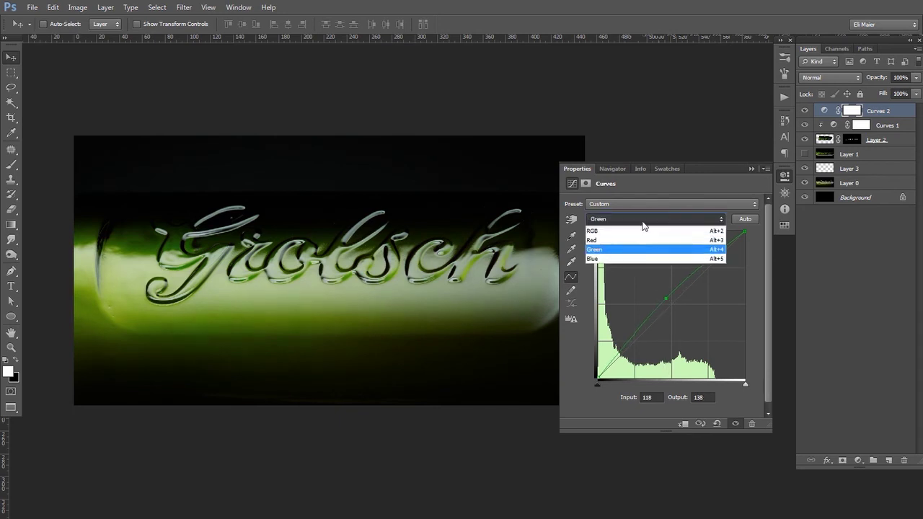
{"action": "left_click", "coordinate": [626, 240]}
{"action": "left_click_drag", "start_coordinate": [671, 305], "coordinate": [677, 309]}
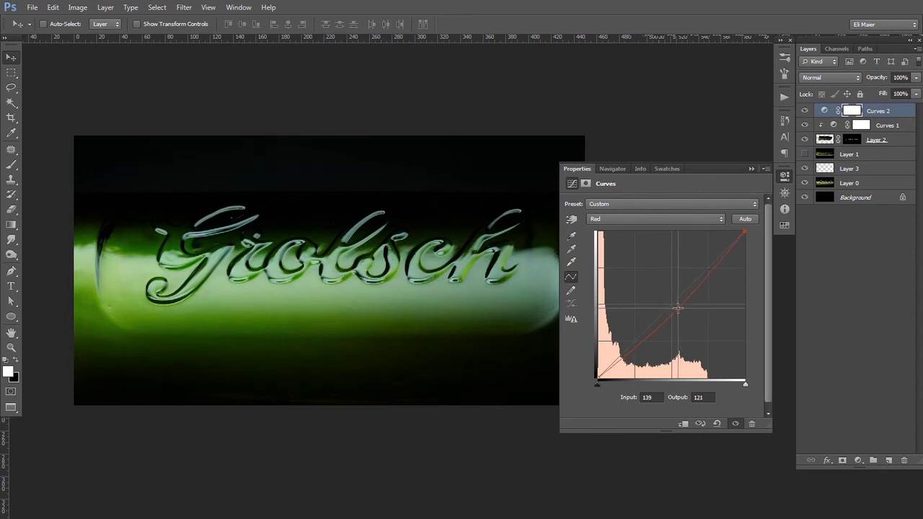
Step: Lower the blue channel's midtones slightly in Curves 2
{"action": "left_click", "coordinate": [635, 221]}
{"action": "left_click", "coordinate": [630, 259]}
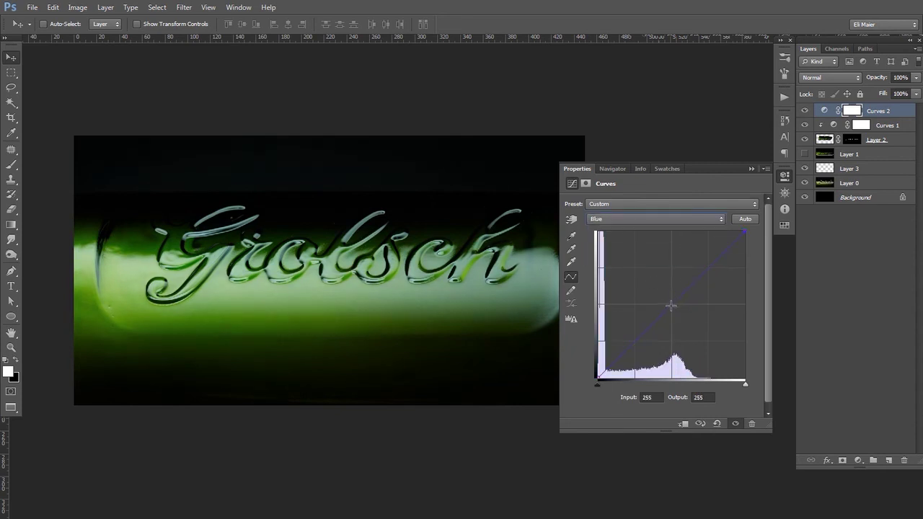
{"action": "left_click_drag", "start_coordinate": [675, 309], "coordinate": [675, 309]}
{"action": "left_click", "coordinate": [582, 169]}
{"action": "left_click_drag", "start_coordinate": [486, 226], "coordinate": [559, 216]}
{"action": "left_click", "coordinate": [518, 230], "text": "ctrl+alt"}
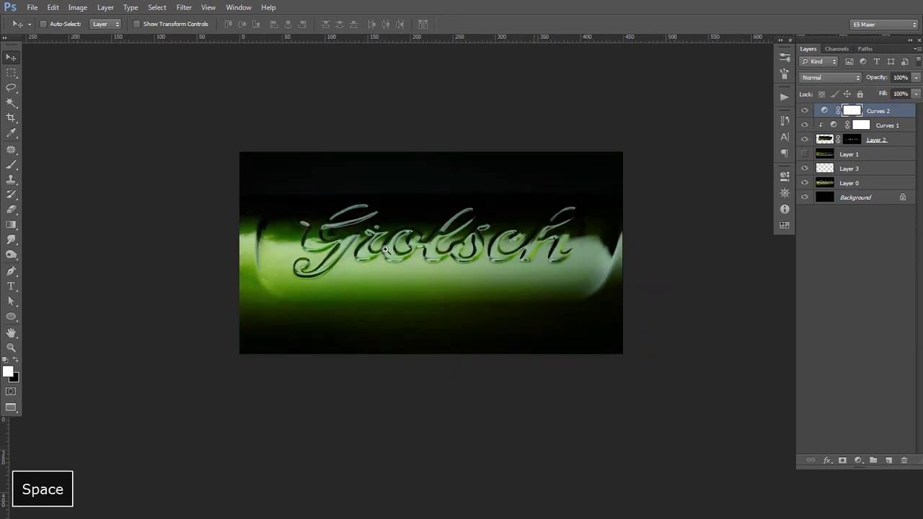
Step: Patch the bright speck between the upper strokes of the G on Layer 0
{"action": "left_click", "coordinate": [350, 223], "text": "ctrl"}
{"action": "left_click", "coordinate": [349, 217], "text": "ctrl"}
{"action": "left_click", "coordinate": [346, 195], "text": "ctrl"}
{"action": "left_click", "coordinate": [346, 184], "text": "ctrl"}
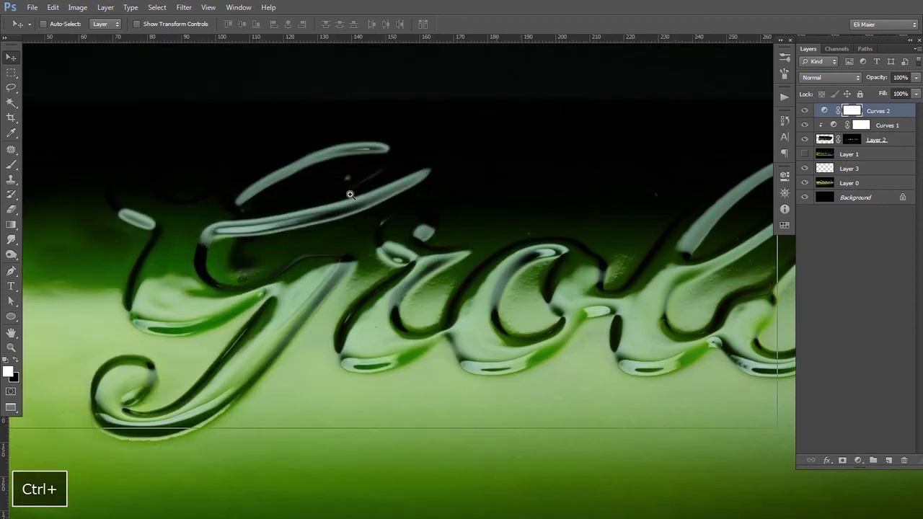
{"action": "left_click", "coordinate": [352, 194], "text": "ctrl"}
{"action": "left_click", "coordinate": [353, 193], "text": "ctrl"}
{"action": "left_click", "coordinate": [830, 183]}
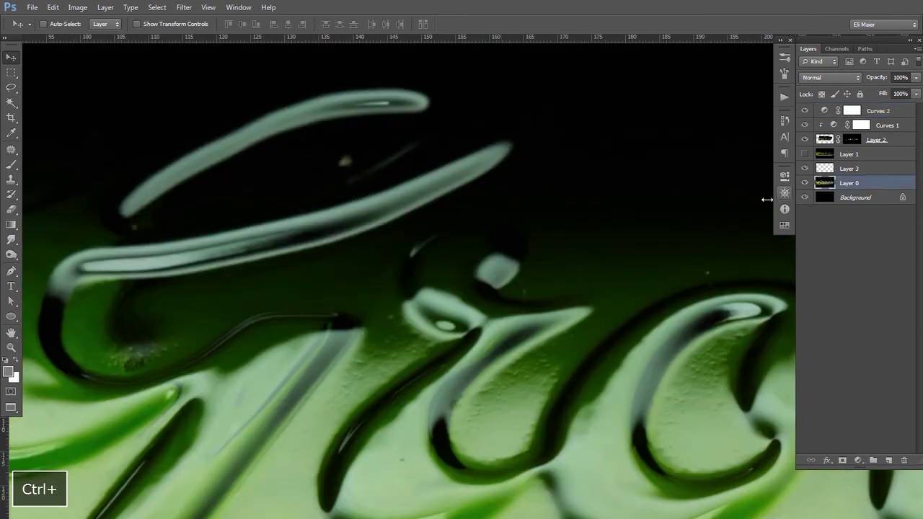
{"action": "key", "text": "j"}
{"action": "mouse_move", "coordinate": [330, 157]}
{"action": "left_mouse_down"}
{"action": "mouse_move", "coordinate": [351, 180]}
{"action": "mouse_move", "coordinate": [330, 158]}
{"action": "mouse_move", "coordinate": [267, 190]}
{"action": "left_mouse_up"}
{"action": "key", "text": "ctrl+d"}
Step: Patch the small specks around the tops of the letters r and o on Layer 0
{"action": "left_click_drag", "start_coordinate": [704, 266], "coordinate": [699, 277]}
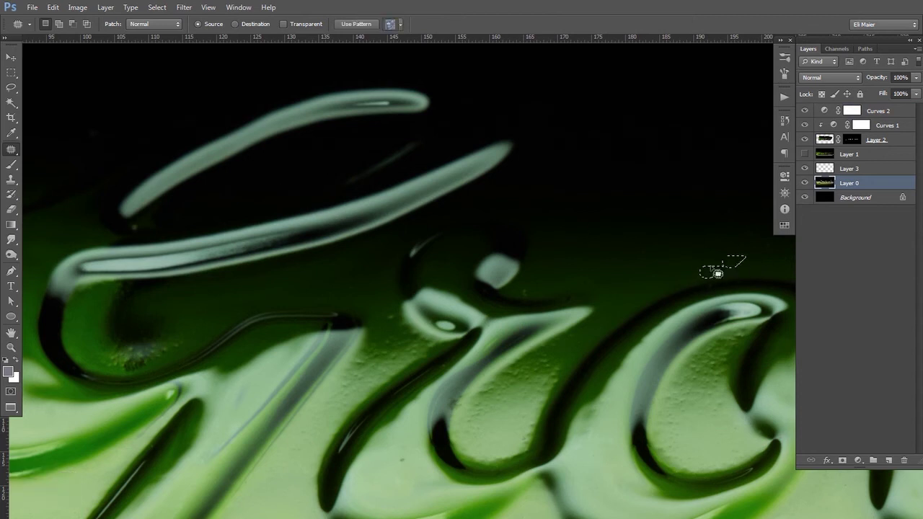
{"action": "left_click_drag", "start_coordinate": [527, 298], "coordinate": [521, 291]}
{"action": "left_click_drag", "start_coordinate": [525, 293], "coordinate": [460, 316]}
{"action": "key", "text": "ctrl+d"}
{"action": "left_click_drag", "start_coordinate": [386, 315], "coordinate": [445, 283]}
{"action": "key", "text": "ctrl+d"}
Step: Crop a narrow strip off the left edge of the bottle image
{"action": "left_click", "coordinate": [473, 270], "text": "ctrl+alt"}
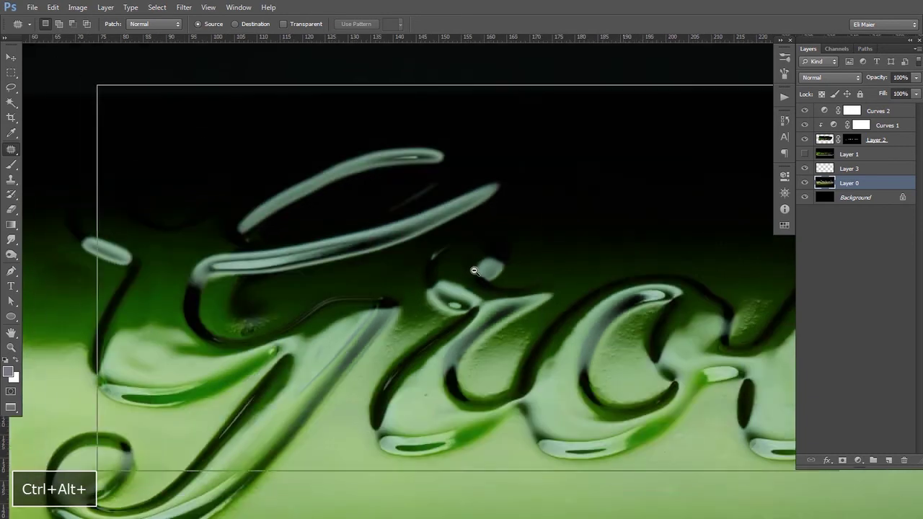
{"action": "left_click", "coordinate": [474, 270], "text": "ctrl+alt"}
{"action": "left_click", "coordinate": [474, 281], "text": "ctrl+alt"}
{"action": "key", "text": "ctrl+alt+minus"}
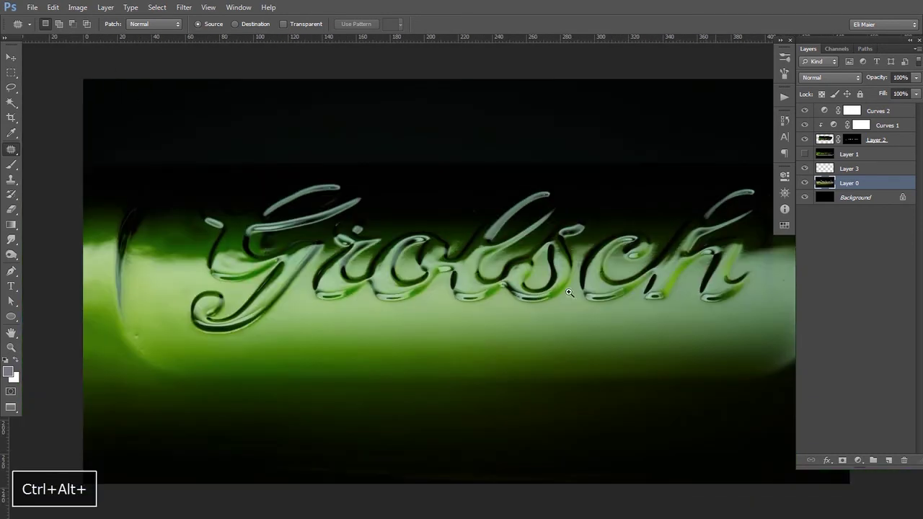
{"action": "key", "text": "ctrl+alt+minus"}
{"action": "key", "text": "v"}
{"action": "key", "text": "ctrl+alt+minus"}
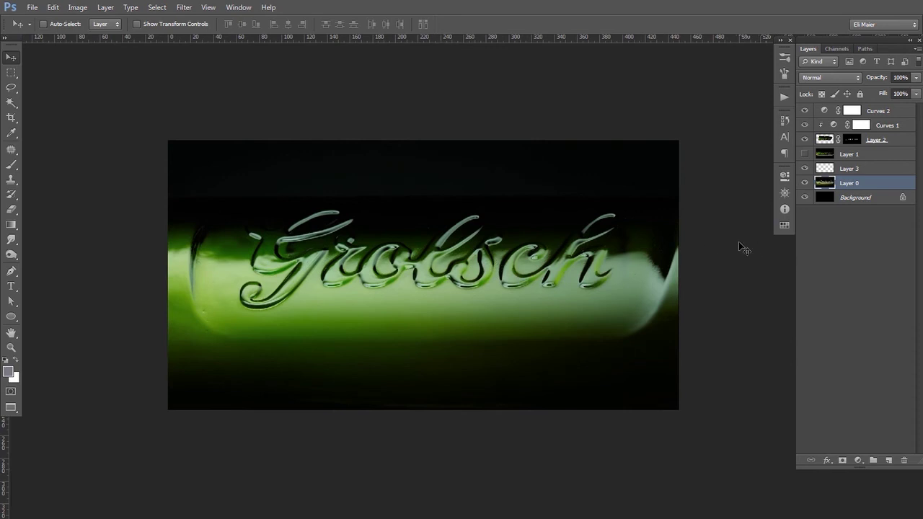
{"action": "key", "text": "c"}
{"action": "left_click_drag", "start_coordinate": [165, 278], "coordinate": [186, 287]}
{"action": "key", "text": "Return"}
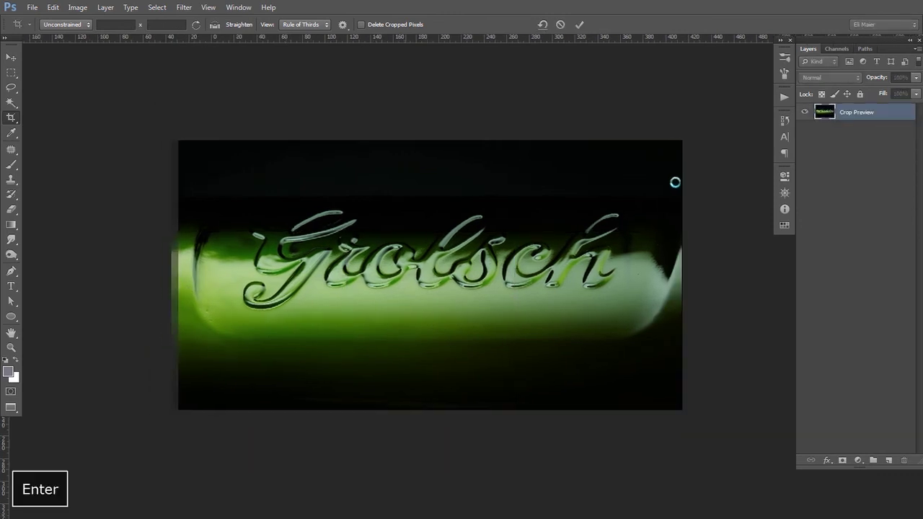
{"action": "key", "text": "v"}
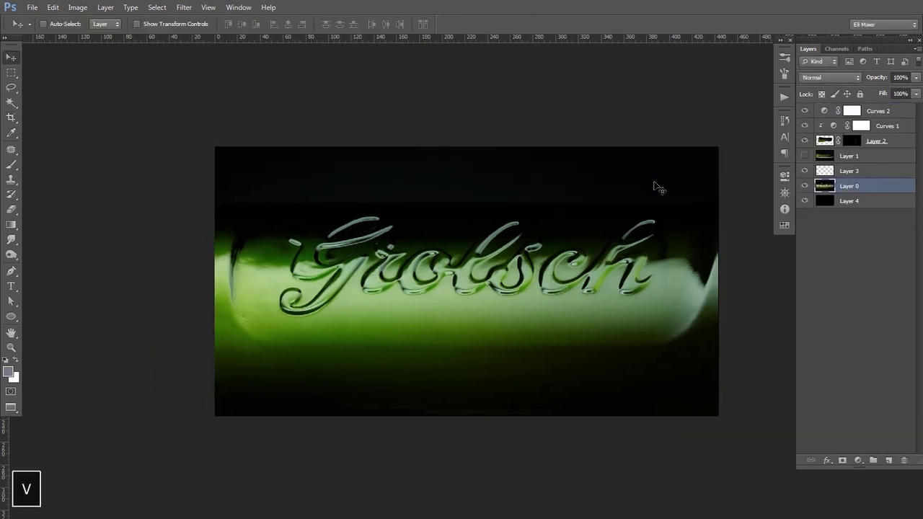
Step: Add a Channel Mixer adjustment layer above Curves 2 and turn on Monochrome
{"action": "key", "text": "space"}
{"action": "left_click", "coordinate": [600, 232], "text": "ctrl+alt"}
{"action": "left_click_drag", "start_coordinate": [602, 229], "coordinate": [537, 217]}
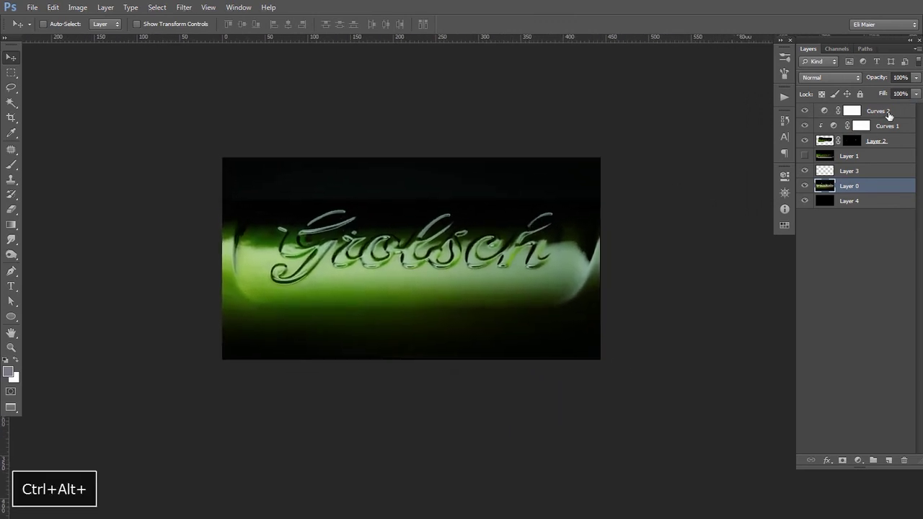
{"action": "left_click", "coordinate": [886, 112]}
{"action": "left_click", "coordinate": [858, 461]}
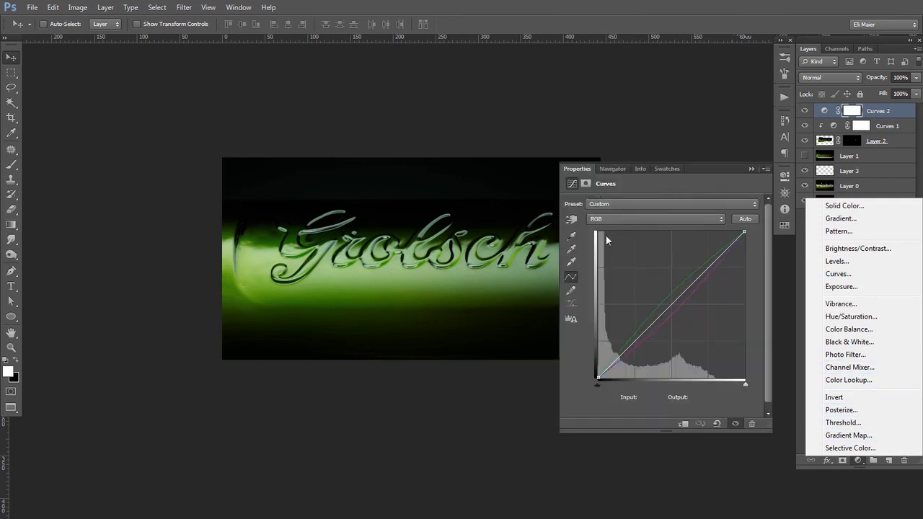
{"action": "left_click", "coordinate": [849, 368]}
{"action": "left_click", "coordinate": [588, 239]}
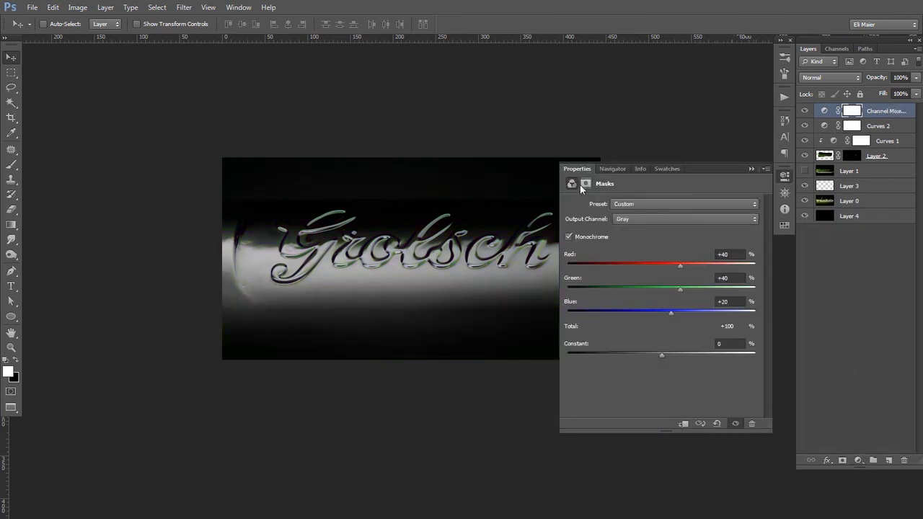
{"action": "left_click", "coordinate": [641, 156]}
Step: Set the Channel Mixer layer's blend mode to Overlay and its fill to 59%
{"action": "left_click", "coordinate": [825, 77]}
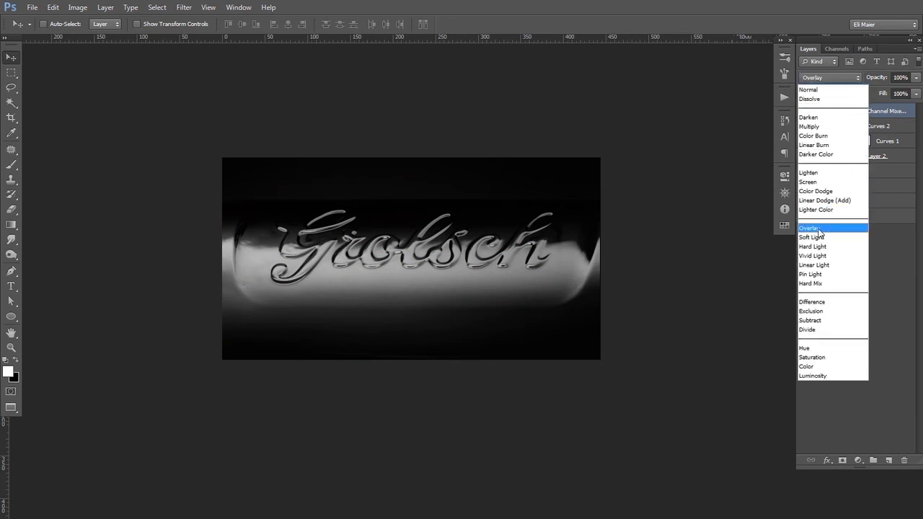
{"action": "left_click", "coordinate": [822, 229]}
{"action": "key", "text": "space"}
{"action": "left_click_drag", "start_coordinate": [680, 210], "coordinate": [657, 206]}
{"action": "left_click", "coordinate": [916, 93]}
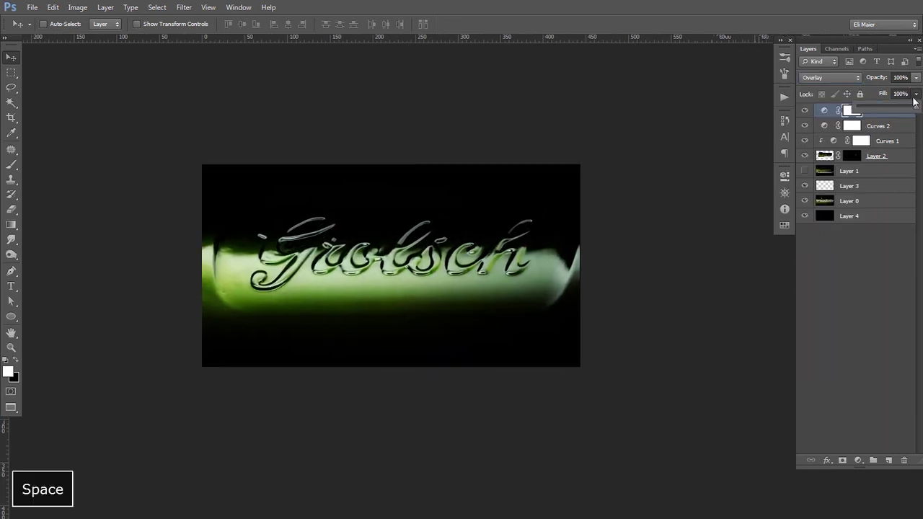
{"action": "left_click", "coordinate": [898, 108]}
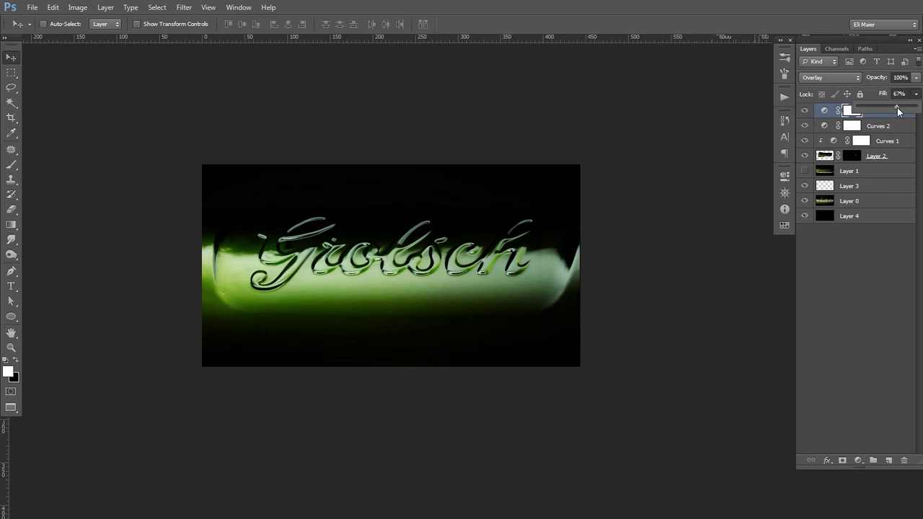
{"action": "left_click_drag", "start_coordinate": [892, 111], "coordinate": [916, 109]}
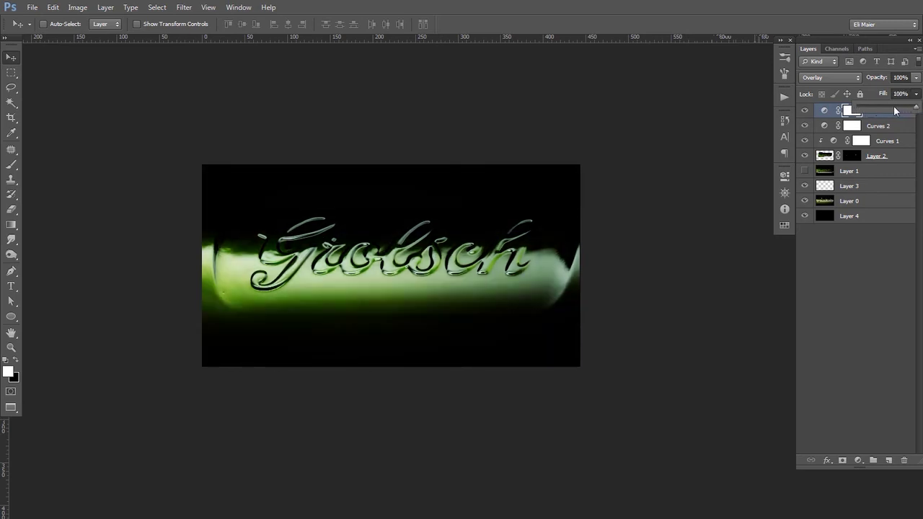
{"action": "left_click_drag", "start_coordinate": [893, 109], "coordinate": [896, 108]}
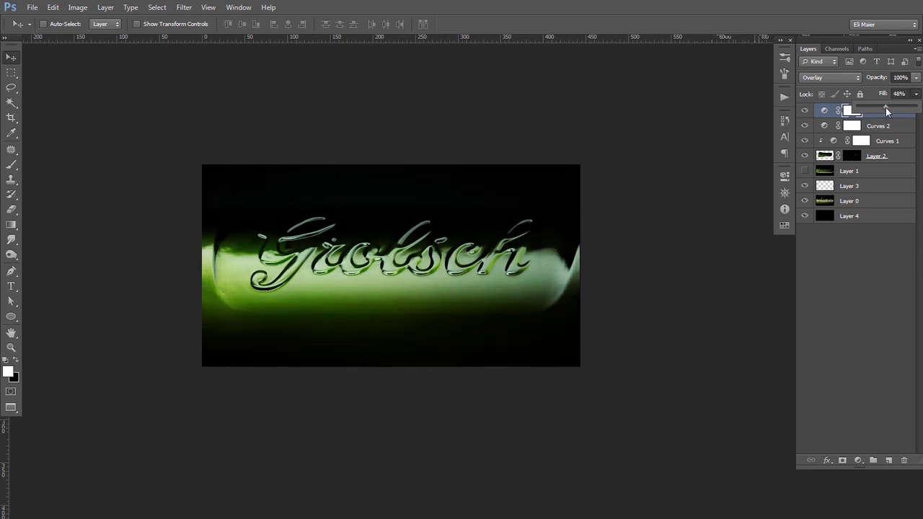
{"action": "left_click_drag", "start_coordinate": [891, 107], "coordinate": [894, 109]}
{"action": "left_click", "coordinate": [849, 275]}
Step: Add a Curves adjustment above the Channel Mixer layer and move its white point to input 248, output 255
{"action": "key", "text": "ctrl+plus"}
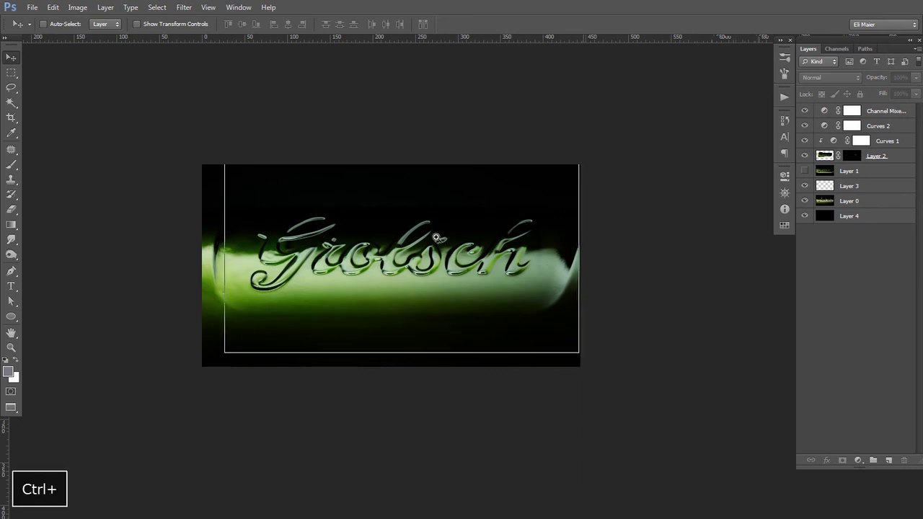
{"action": "key", "text": "ctrl+plus"}
{"action": "key", "text": "ctrl+plus"}
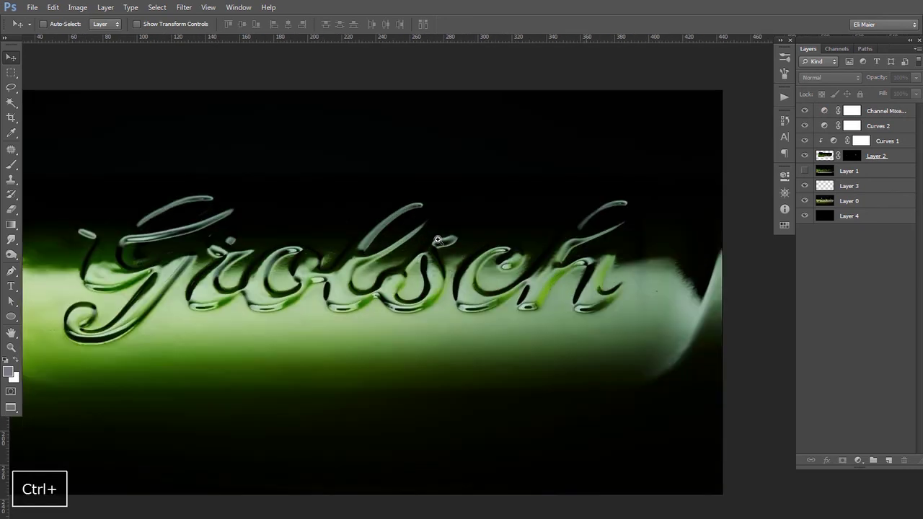
{"action": "key", "text": "ctrl+alt+0"}
{"action": "left_click", "coordinate": [888, 111]}
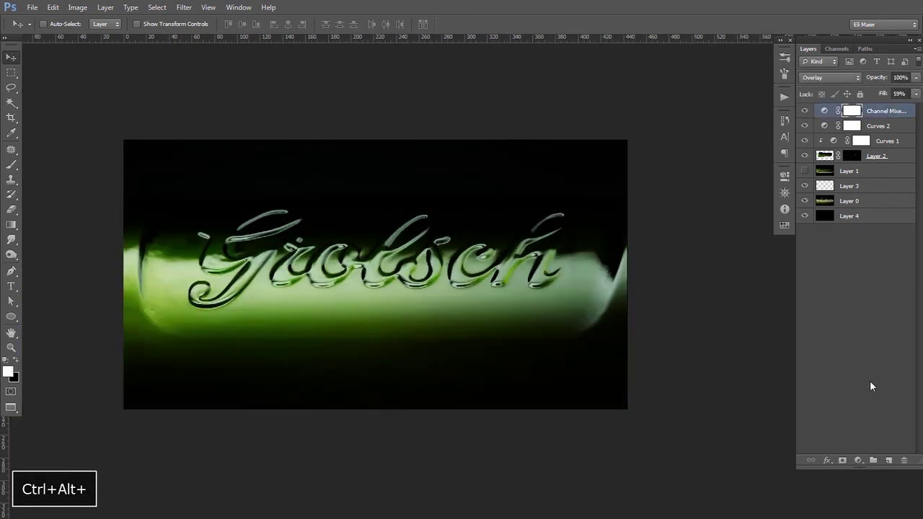
{"action": "left_click", "coordinate": [858, 460]}
{"action": "left_click", "coordinate": [846, 278]}
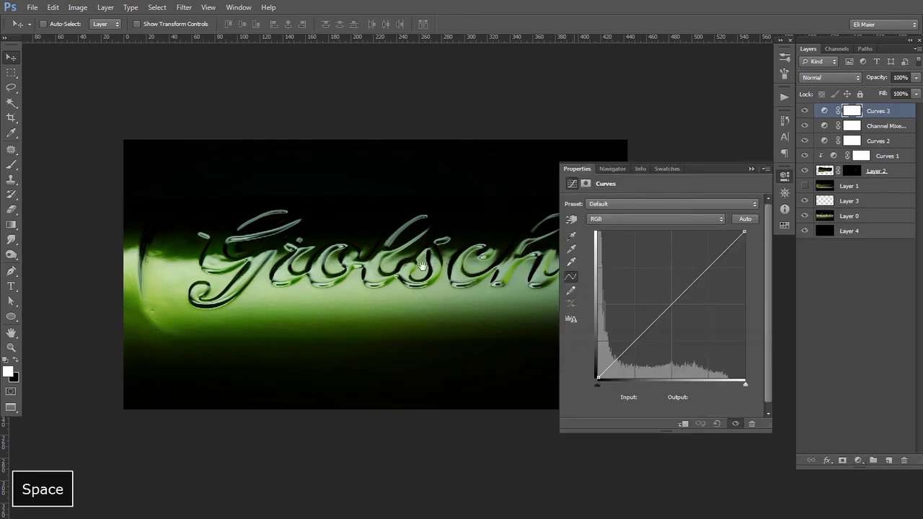
{"action": "left_click_drag", "start_coordinate": [719, 229], "coordinate": [673, 229]}
{"action": "left_click_drag", "start_coordinate": [748, 233], "coordinate": [742, 232]}
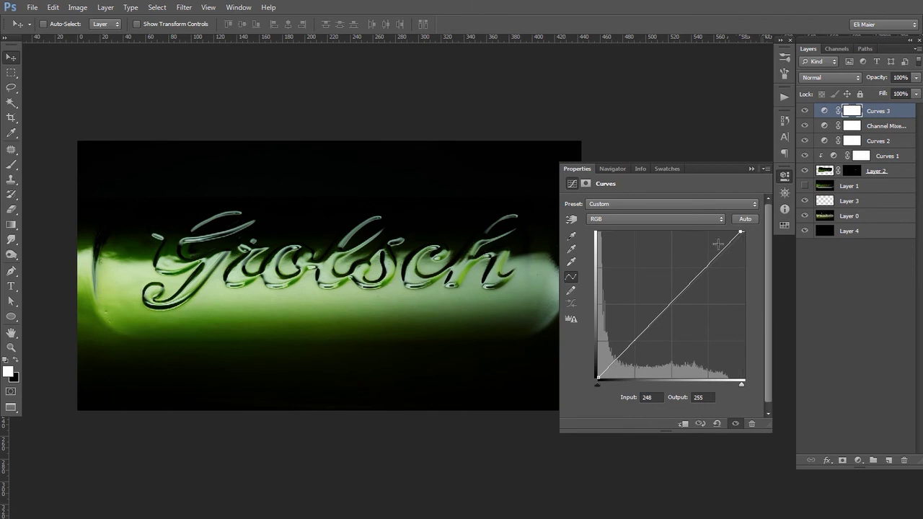
{"action": "left_click_drag", "start_coordinate": [597, 376], "coordinate": [597, 377]}
{"action": "left_click", "coordinate": [586, 169]}
Step: Hide the rulers and examine the graded lettering image full screen on black without the interface
{"action": "left_click", "coordinate": [463, 226], "text": "ctrl+alt"}
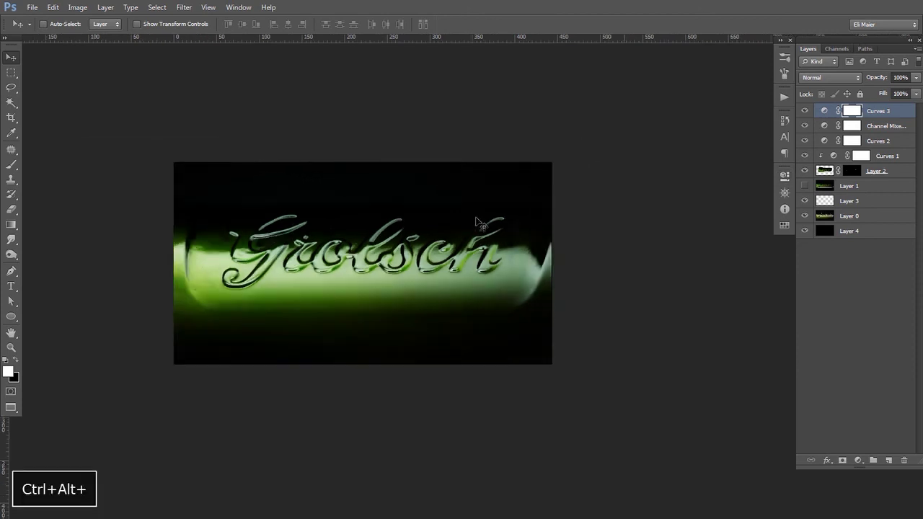
{"action": "key", "text": "f"}
{"action": "key", "text": "f"}
{"action": "key", "text": "f"}
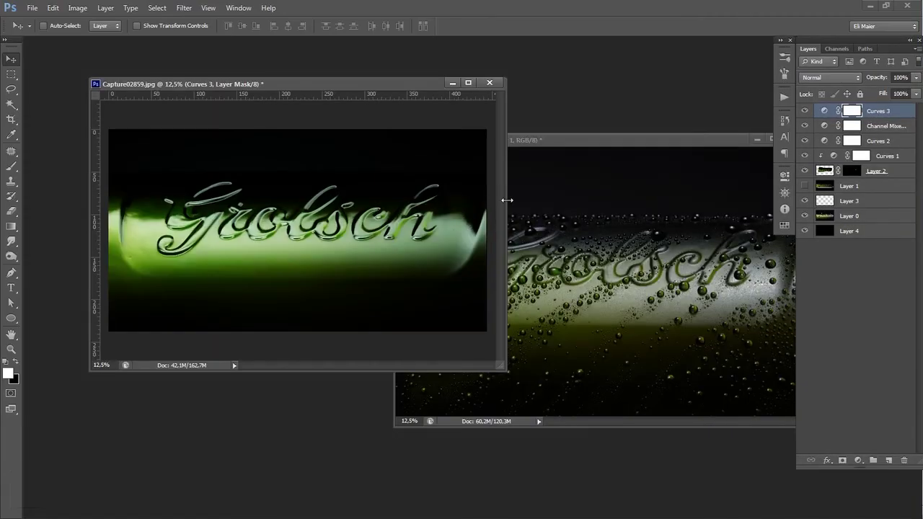
{"action": "key", "text": "ctrl+r"}
{"action": "key", "text": "ctrl+plus"}
{"action": "key", "text": "ctrl+plus"}
{"action": "key", "text": "f"}
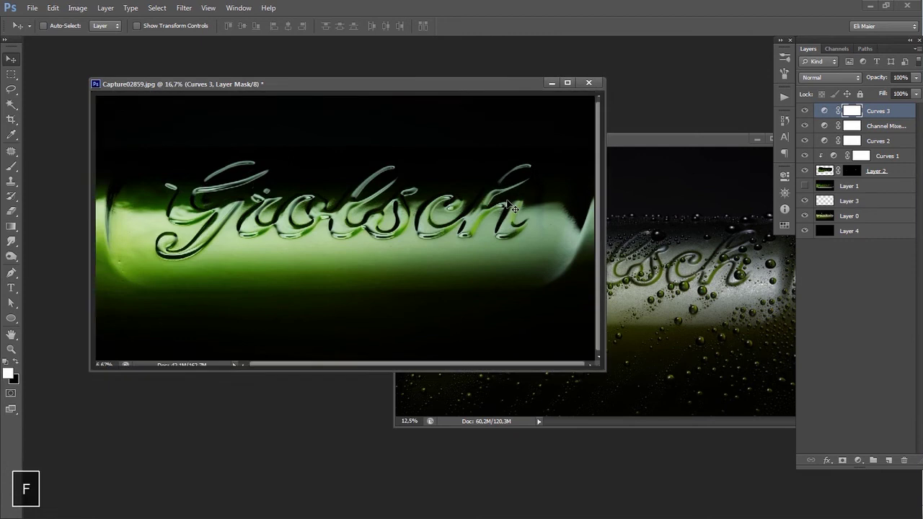
{"action": "key", "text": "Tab"}
{"action": "key", "text": "f"}
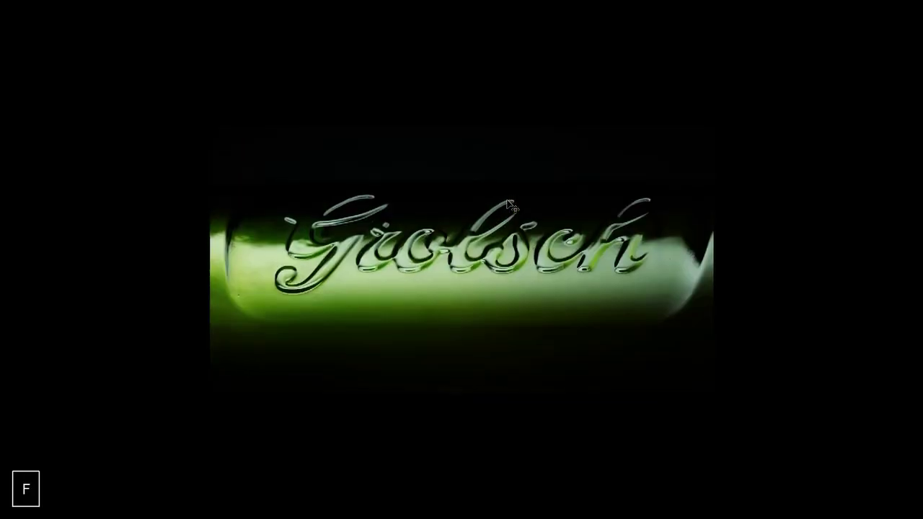
{"action": "key", "text": "ctrl+plus"}
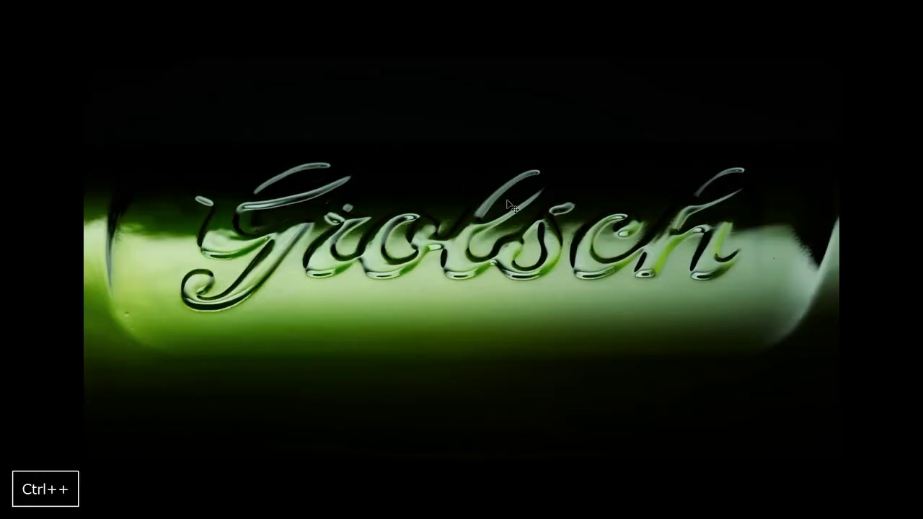
{"action": "key", "text": "space"}
{"action": "left_click_drag", "start_coordinate": [561, 253], "coordinate": [554, 272]}
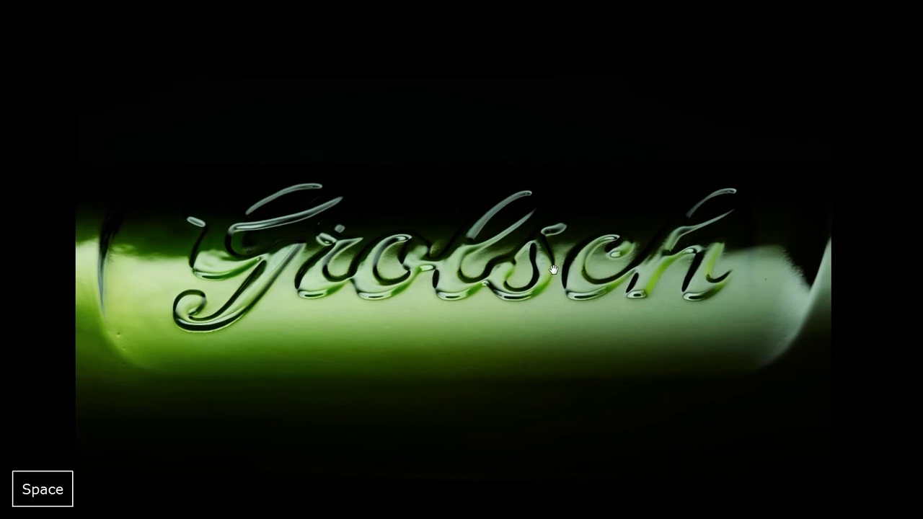
{"action": "key", "text": "Tab"}
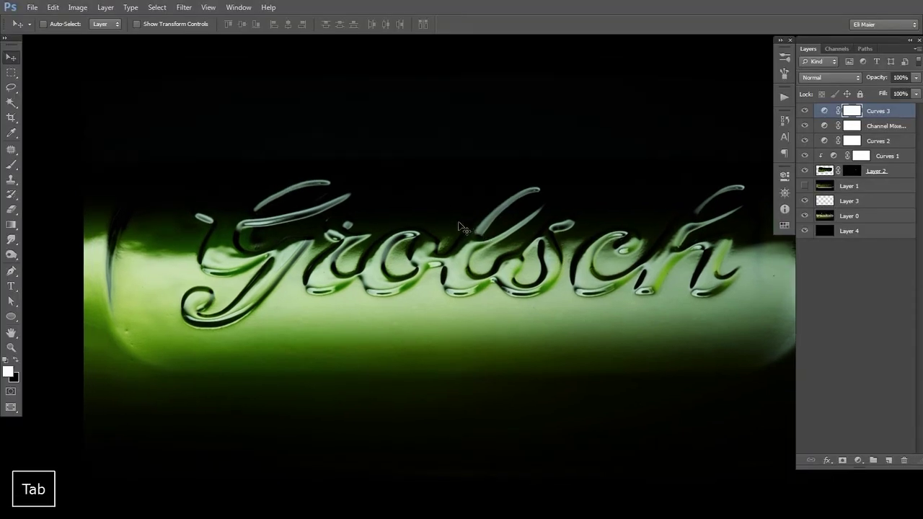
Step: On Layer 0, patch the small blemishes along the lower curved edge at the image's left end with the Patch tool
{"action": "left_click", "coordinate": [823, 187]}
{"action": "left_click", "coordinate": [825, 216]}
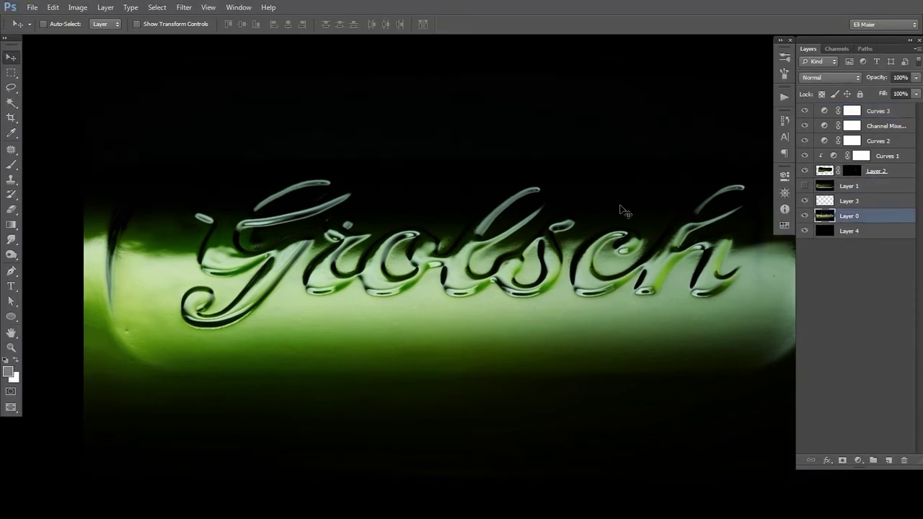
{"action": "key", "text": "j"}
{"action": "key", "text": "space"}
{"action": "left_click", "coordinate": [115, 335], "text": "ctrl"}
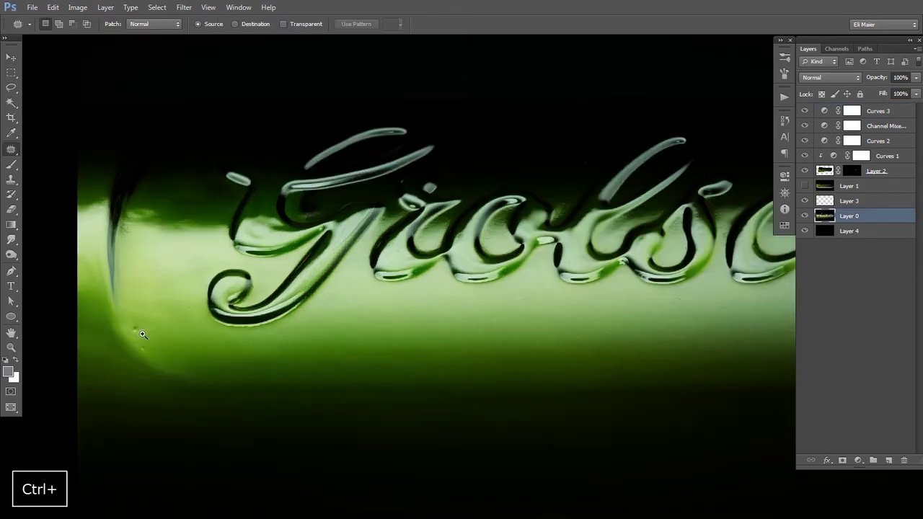
{"action": "left_click_drag", "start_coordinate": [134, 320], "coordinate": [124, 319]}
{"action": "mouse_move", "coordinate": [132, 326]}
{"action": "left_mouse_down"}
{"action": "mouse_move", "coordinate": [164, 349]}
{"action": "mouse_move", "coordinate": [140, 349]}
{"action": "mouse_move", "coordinate": [163, 354]}
{"action": "left_mouse_up"}
{"action": "key", "text": "ctrl+d"}
{"action": "key", "text": "ctrl+d"}
{"action": "left_click_drag", "start_coordinate": [149, 388], "coordinate": [144, 387]}
{"action": "key", "text": "ctrl+d"}
Step: Patch the remaining specks around and inside the letter G on Layer 0
{"action": "key", "text": "space"}
{"action": "left_click_drag", "start_coordinate": [165, 338], "coordinate": [183, 340]}
{"action": "left_click_drag", "start_coordinate": [323, 217], "coordinate": [278, 295]}
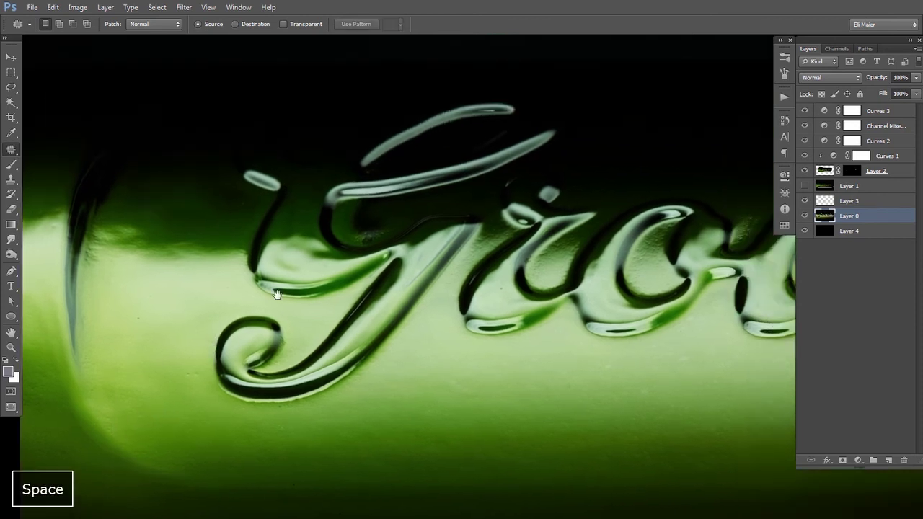
{"action": "left_click_drag", "start_coordinate": [380, 248], "coordinate": [320, 301]}
{"action": "key", "text": "ctrl+plus"}
{"action": "mouse_move", "coordinate": [456, 232]}
{"action": "left_mouse_down"}
{"action": "mouse_move", "coordinate": [465, 224]}
{"action": "mouse_move", "coordinate": [439, 240]}
{"action": "left_mouse_up"}
{"action": "key", "text": "ctrl+d"}
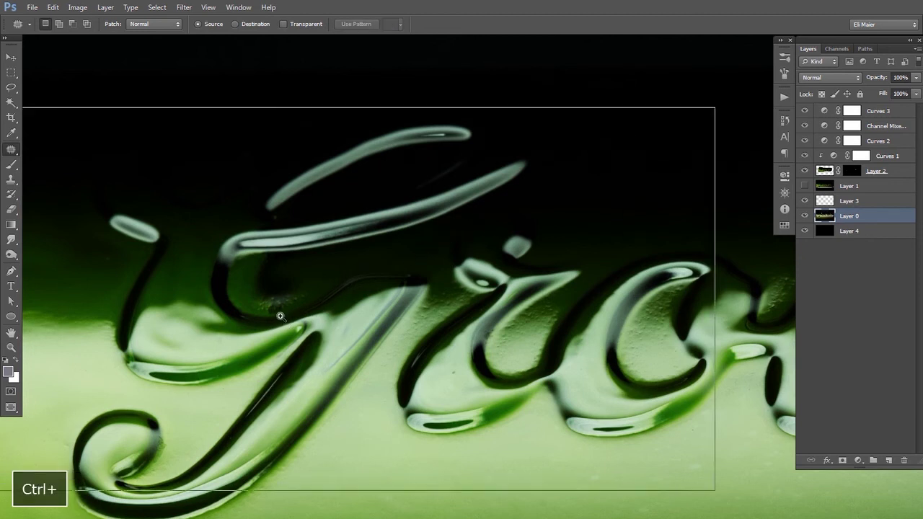
{"action": "left_click", "coordinate": [280, 324], "text": "ctrl"}
{"action": "mouse_move", "coordinate": [253, 318]}
{"action": "left_mouse_down"}
{"action": "mouse_move", "coordinate": [292, 311]}
{"action": "mouse_move", "coordinate": [320, 277]}
{"action": "mouse_move", "coordinate": [236, 291]}
{"action": "mouse_move", "coordinate": [326, 254]}
{"action": "left_mouse_up"}
{"action": "key", "text": "ctrl+d"}
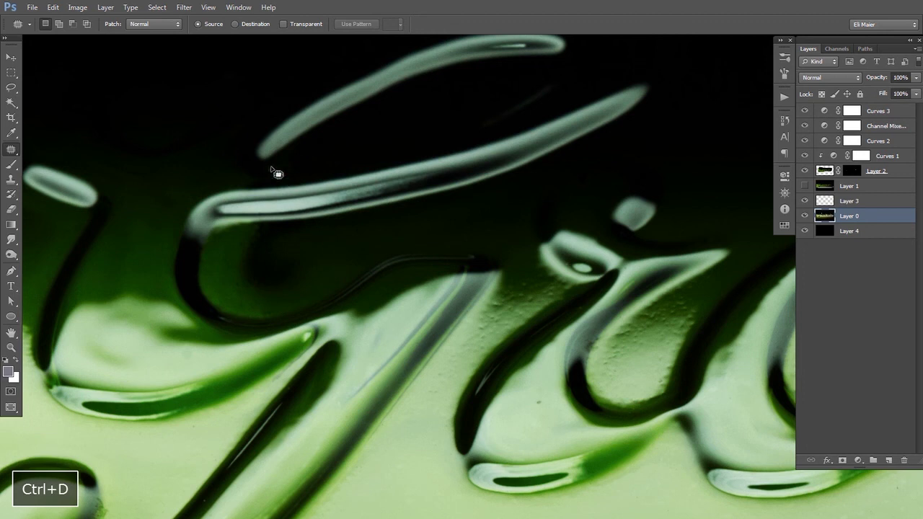
Step: Examine the rest of the embossed lettering at close range for remaining blemishes
{"action": "left_click", "coordinate": [483, 236], "text": "ctrl+alt"}
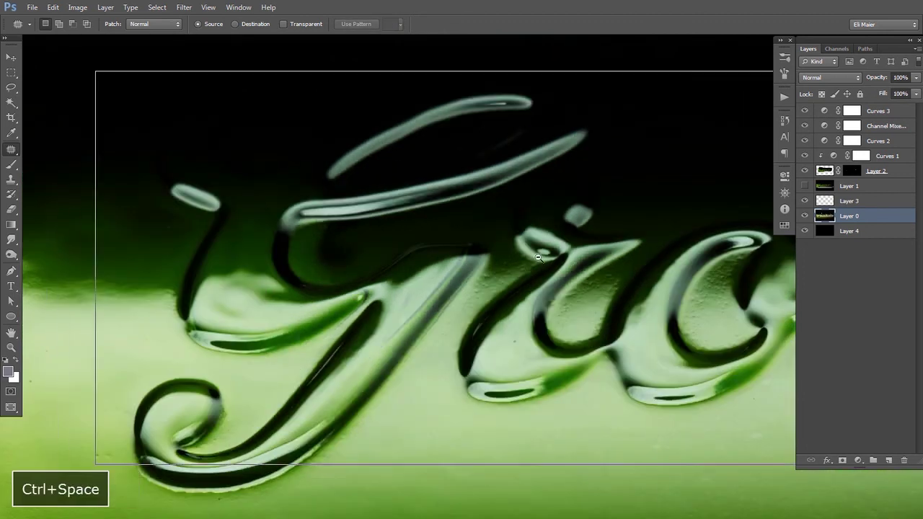
{"action": "left_click", "coordinate": [483, 235], "text": "ctrl+alt"}
{"action": "left_click_drag", "start_coordinate": [534, 251], "coordinate": [367, 241]}
{"action": "left_click", "coordinate": [535, 257], "text": "ctrl+alt"}
{"action": "left_click_drag", "start_coordinate": [536, 258], "coordinate": [298, 250]}
{"action": "left_click_drag", "start_coordinate": [505, 254], "coordinate": [452, 250]}
{"action": "left_click", "coordinate": [422, 258], "text": "ctrl+alt"}
Step: Return to the standard windowed screen mode and place the Capture02859.jpg and Capture02867.jpg windows so both images are visible
{"action": "key", "text": "f"}
{"action": "key", "text": "f"}
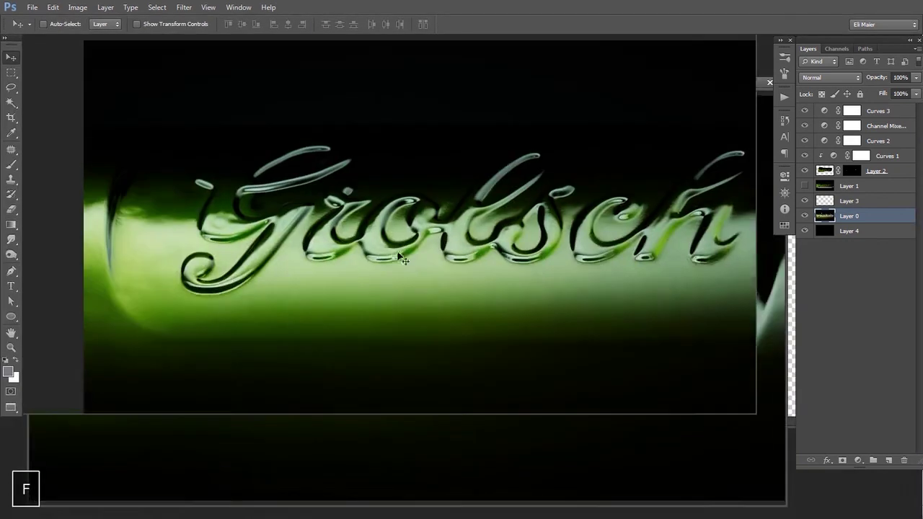
{"action": "key", "text": "f"}
{"action": "key", "text": "ctrl+minus"}
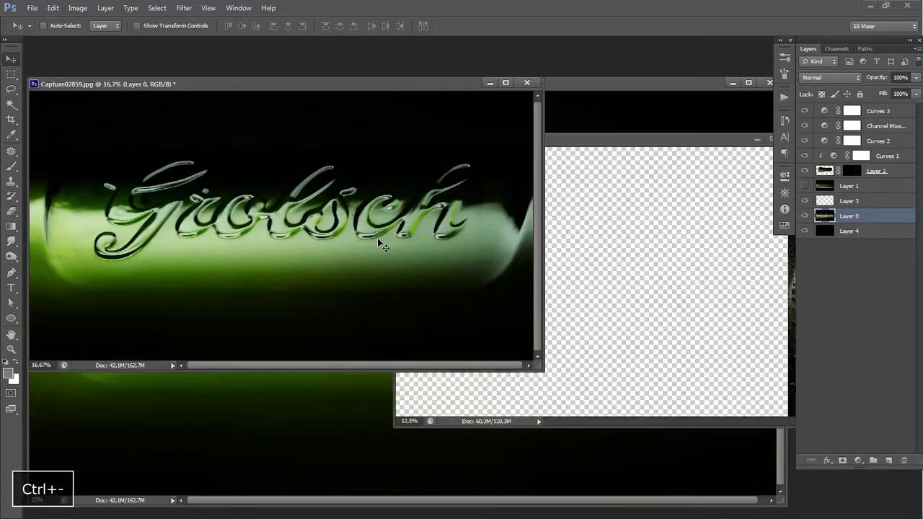
{"action": "left_click", "coordinate": [355, 186], "text": "ctrl+alt"}
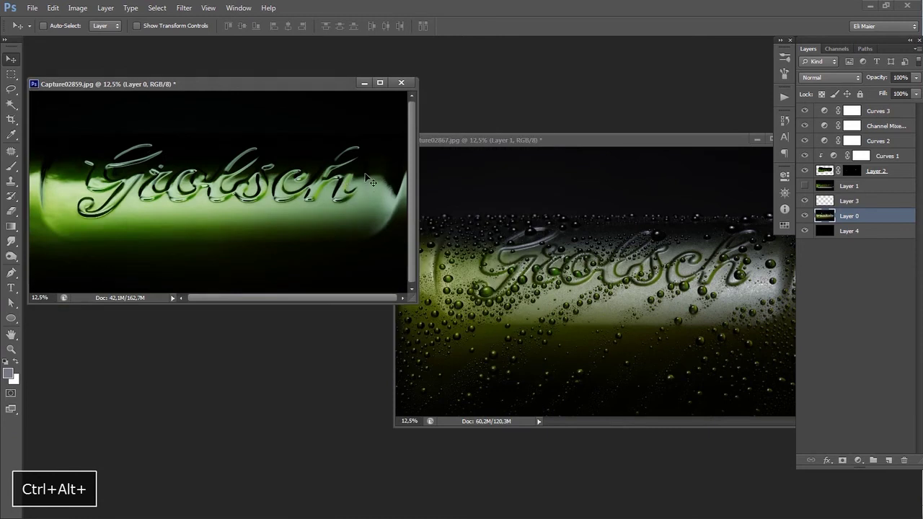
{"action": "left_click_drag", "start_coordinate": [546, 138], "coordinate": [488, 137]}
{"action": "double_click", "coordinate": [822, 130]}
{"action": "left_click", "coordinate": [555, 160]}
Step: Check the canvas size of Capture02859.jpg in pixels without changing it
{"action": "left_click", "coordinate": [263, 195]}
{"action": "left_click", "coordinate": [78, 8]}
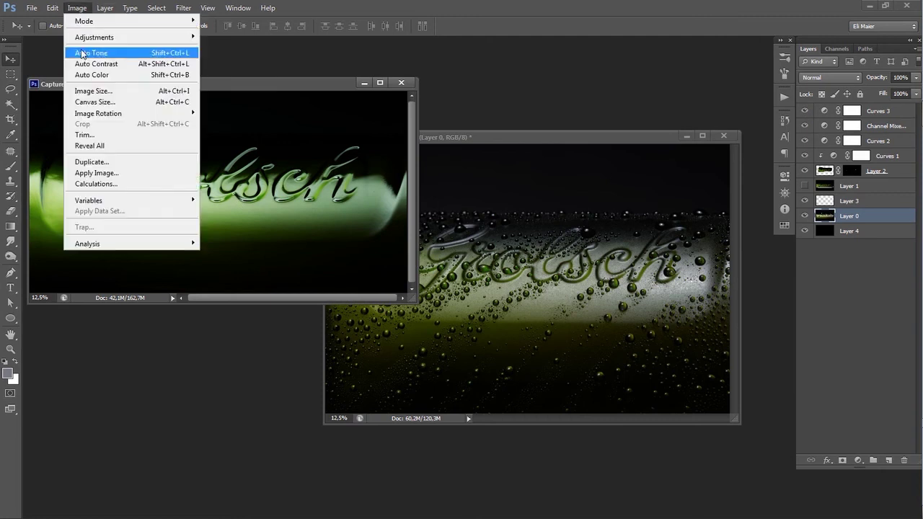
{"action": "left_click", "coordinate": [105, 108]}
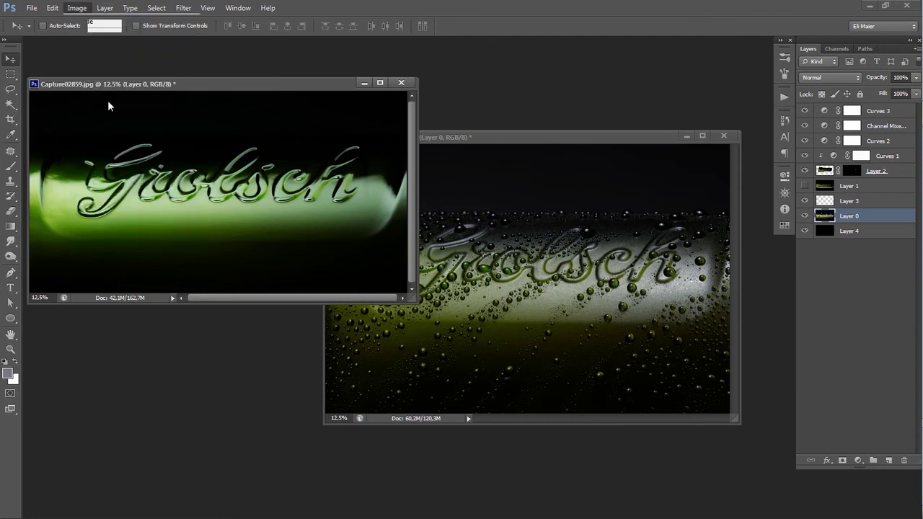
{"action": "left_click", "coordinate": [489, 181]}
{"action": "left_click", "coordinate": [480, 205]}
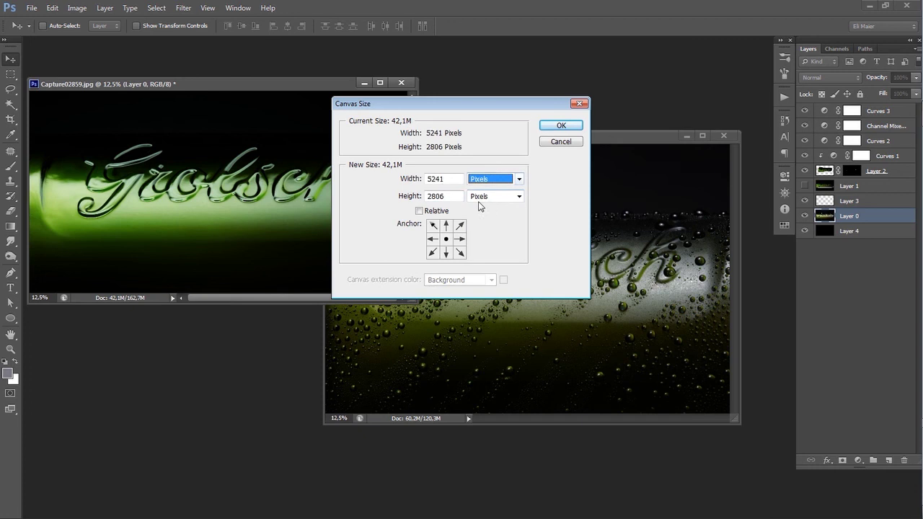
{"action": "double_click", "coordinate": [451, 181]}
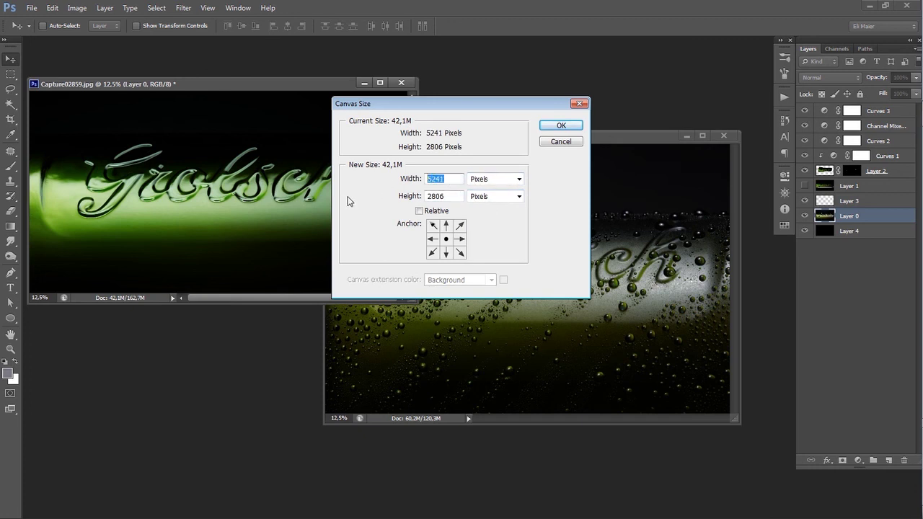
{"action": "left_click_drag", "start_coordinate": [463, 114], "coordinate": [301, 117]}
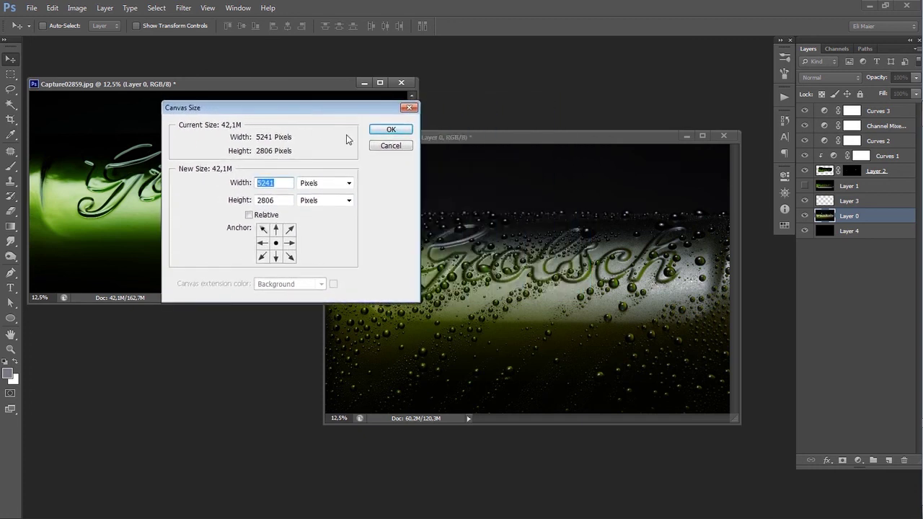
{"action": "left_click", "coordinate": [390, 146]}
Step: Set the canvas size of Capture02867.jpg to 5241 by 2806 pixels
{"action": "left_click", "coordinate": [457, 173]}
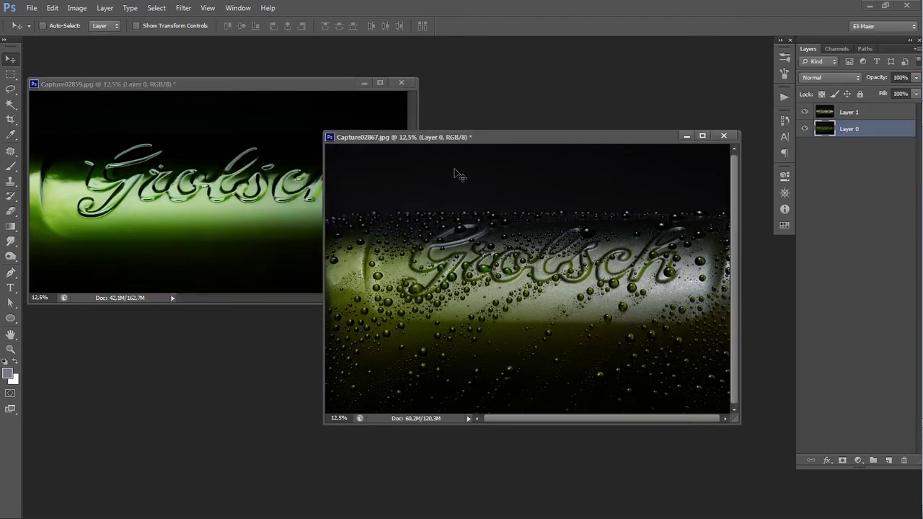
{"action": "left_click", "coordinate": [77, 8]}
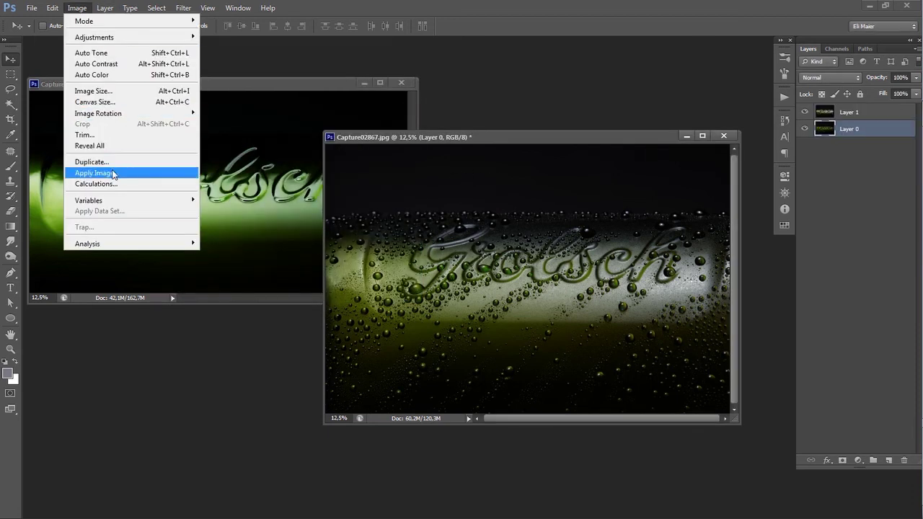
{"action": "left_click", "coordinate": [108, 105]}
{"action": "left_click", "coordinate": [320, 184]}
{"action": "left_click", "coordinate": [316, 206]}
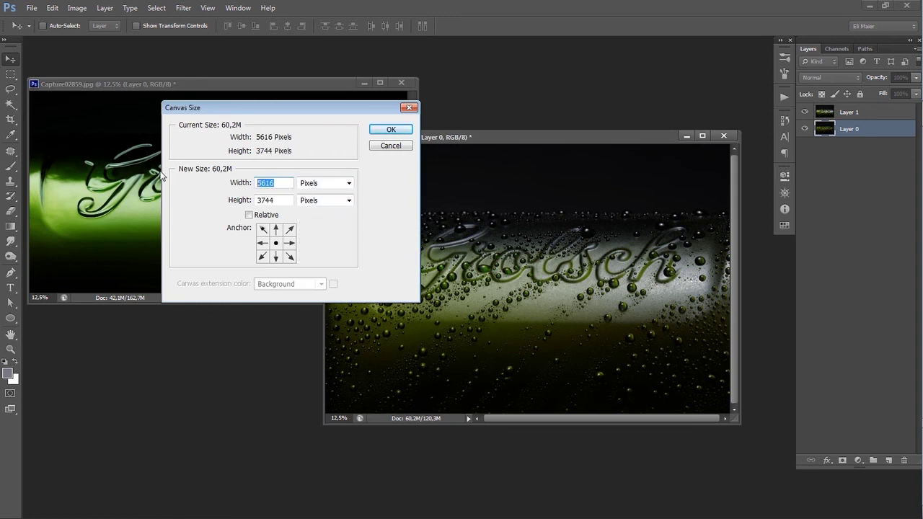
{"action": "type", "text": "52"}
{"action": "key", "text": "Tab"}
{"action": "key", "text": "Tab"}
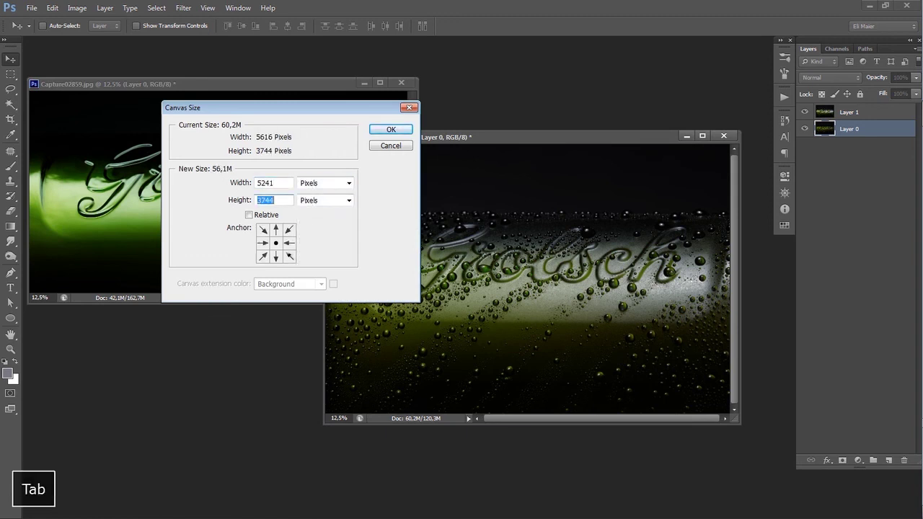
{"action": "type", "text": "2806"}
{"action": "key", "text": "Return"}
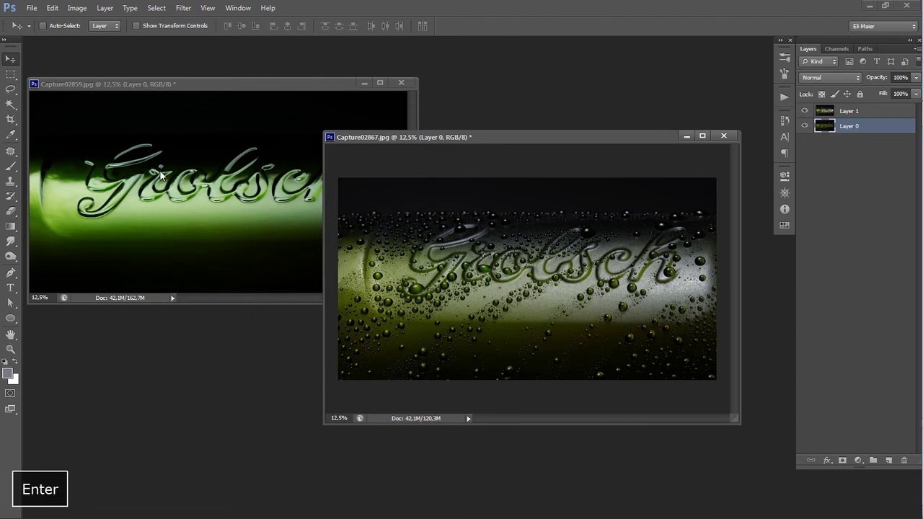
Step: Fit the Capture02867.jpg window to its resized canvas and place it beside the clean bottle image
{"action": "left_click_drag", "start_coordinate": [554, 131], "coordinate": [595, 122]}
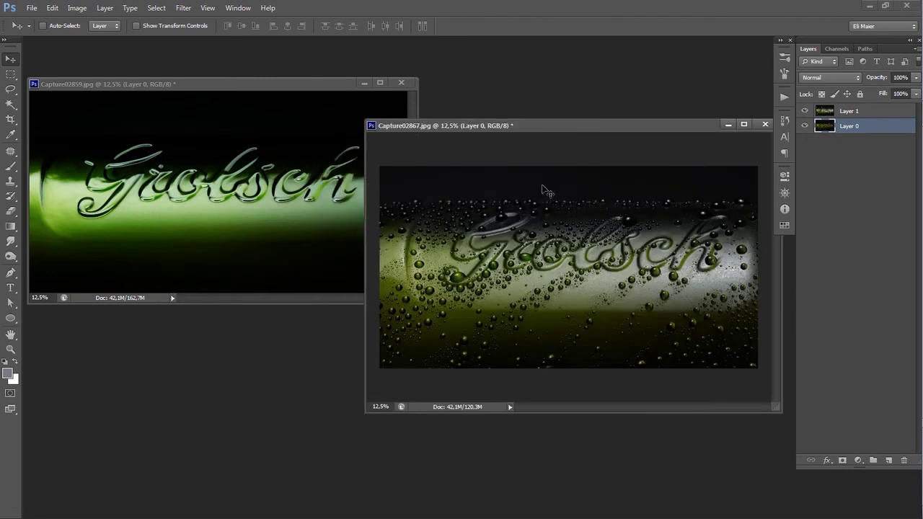
{"action": "left_click", "coordinate": [549, 189], "text": "ctrl+alt"}
{"action": "left_click", "coordinate": [530, 202], "text": "ctrl"}
{"action": "left_click_drag", "start_coordinate": [541, 130], "coordinate": [566, 101]}
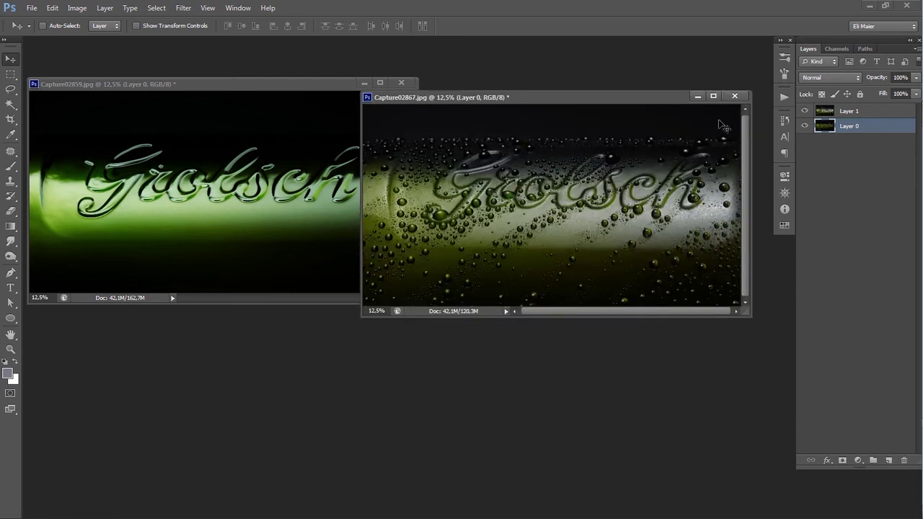
{"action": "left_click_drag", "start_coordinate": [650, 105], "coordinate": [636, 149]}
Step: Compare Layer 1 hidden and shown in Capture02867.jpg, and set its opacity to 50% in full-screen view
{"action": "left_click", "coordinate": [823, 114]}
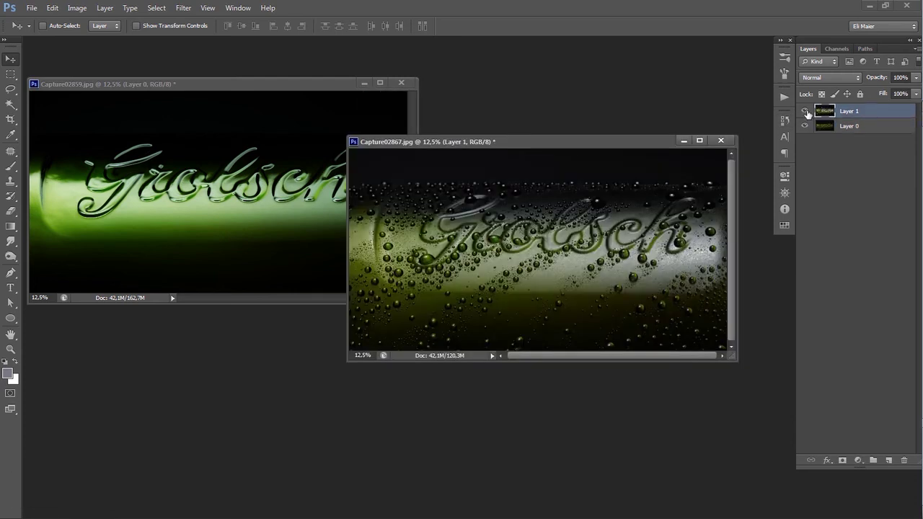
{"action": "left_click", "coordinate": [805, 112]}
{"action": "left_click", "coordinate": [805, 113]}
{"action": "key", "text": "f"}
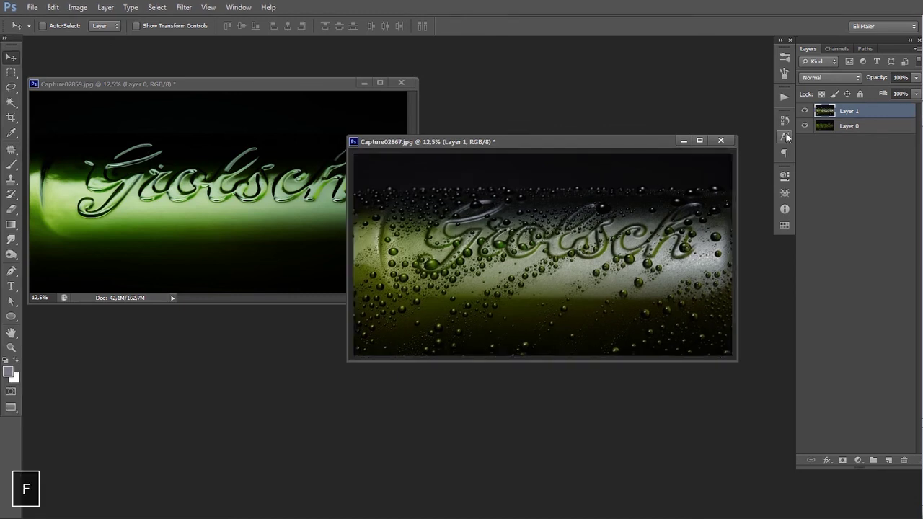
{"action": "key", "text": "5"}
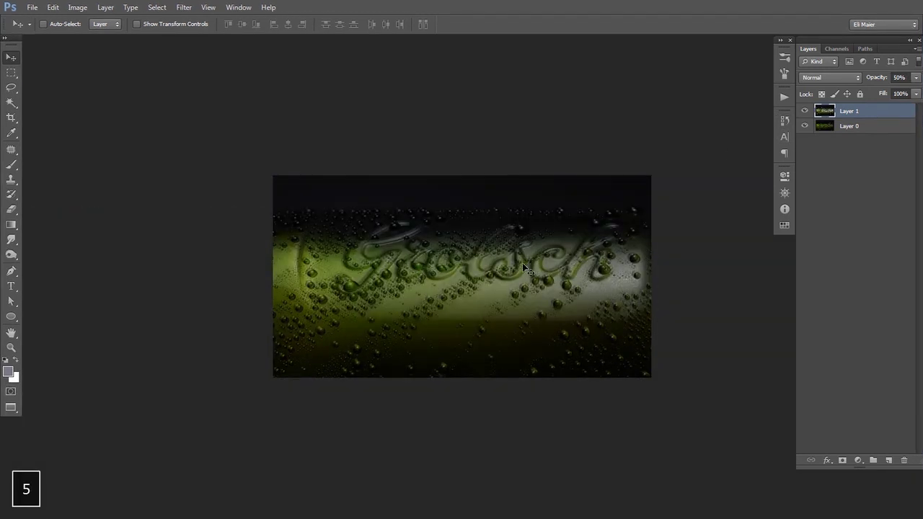
Step: Inspect the droplets around the middle letters up close with Layer 1 hidden and shown to check the two layers' alignment
{"action": "key", "text": "ctrl+space"}
{"action": "left_click_drag", "start_coordinate": [504, 272], "coordinate": [588, 155]}
{"action": "left_click", "coordinate": [595, 176]}
{"action": "left_click", "coordinate": [596, 161]}
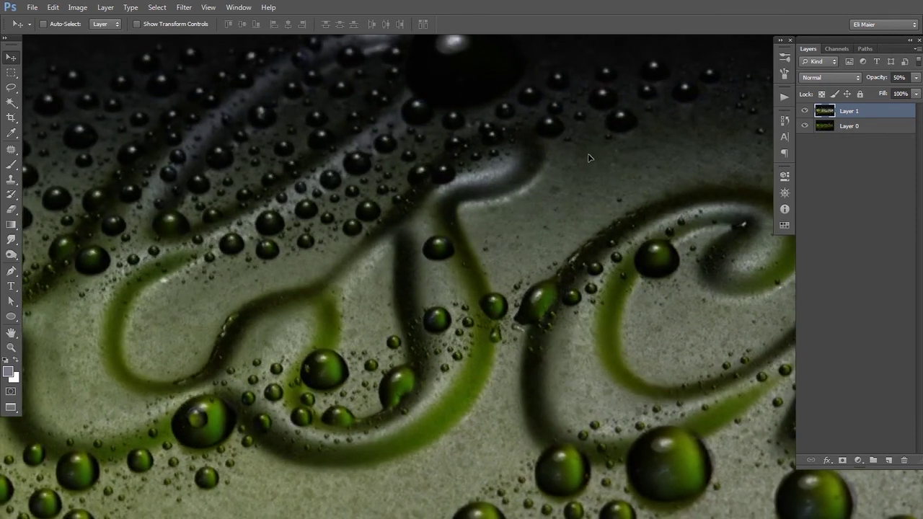
{"action": "key", "text": "ctrl+space"}
{"action": "left_click", "coordinate": [552, 212]}
{"action": "left_click", "coordinate": [553, 212]}
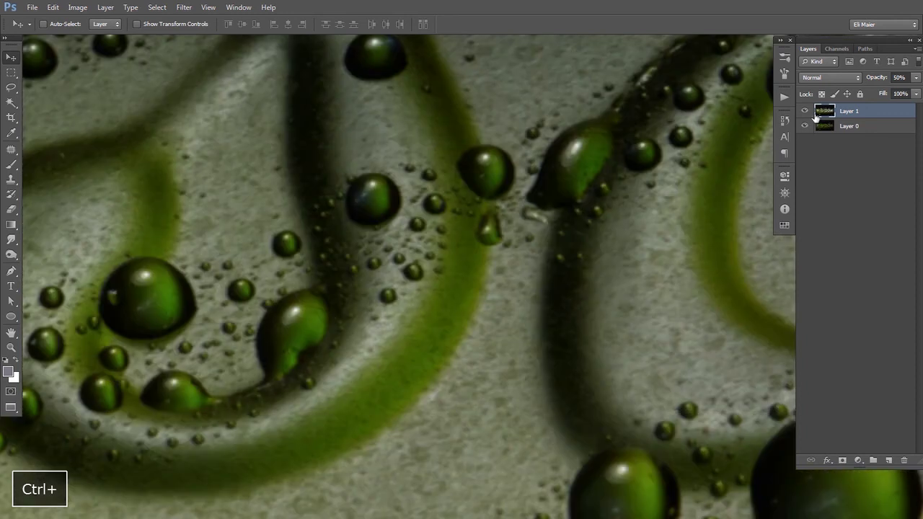
{"action": "left_click", "coordinate": [804, 111]}
{"action": "left_click", "coordinate": [804, 112]}
{"action": "left_click", "coordinate": [804, 112]}
{"action": "left_click", "coordinate": [805, 113]}
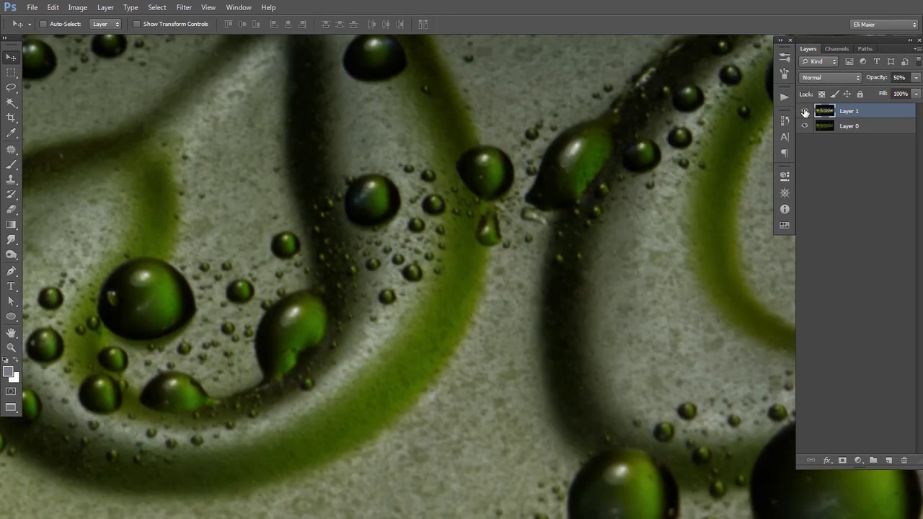
Step: Restore Layer 1's opacity to 100% and return the whole image to the standard windowed view
{"action": "key", "text": "0"}
{"action": "key", "text": "ctrl+minus"}
{"action": "key", "text": "ctrl+minus"}
{"action": "key", "text": "ctrl+minus"}
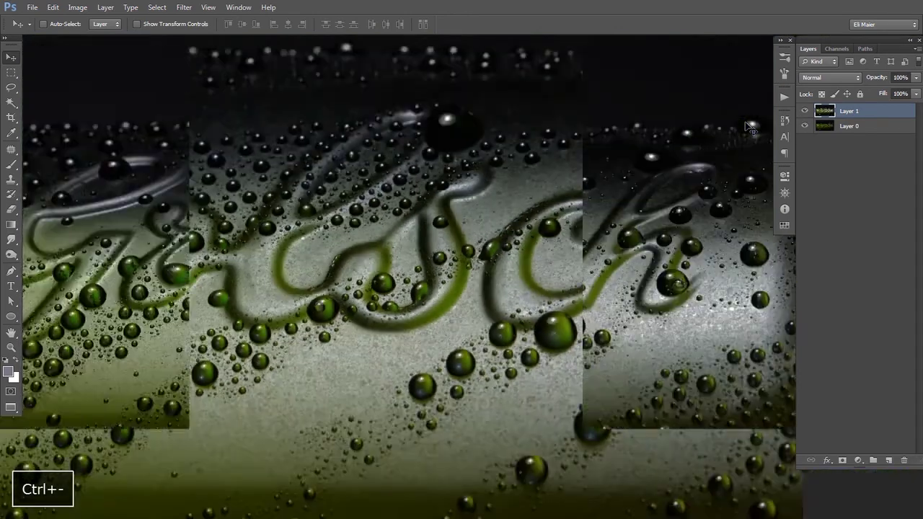
{"action": "key", "text": "f"}
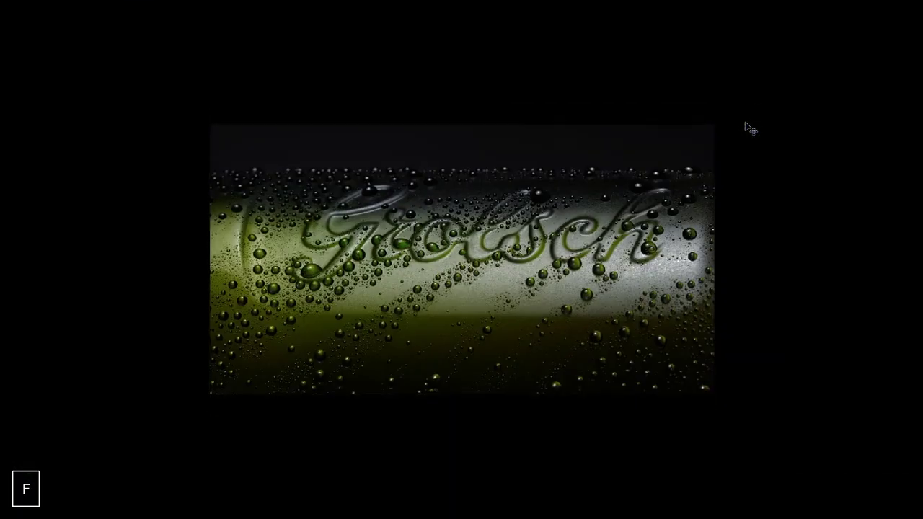
{"action": "key", "text": "f"}
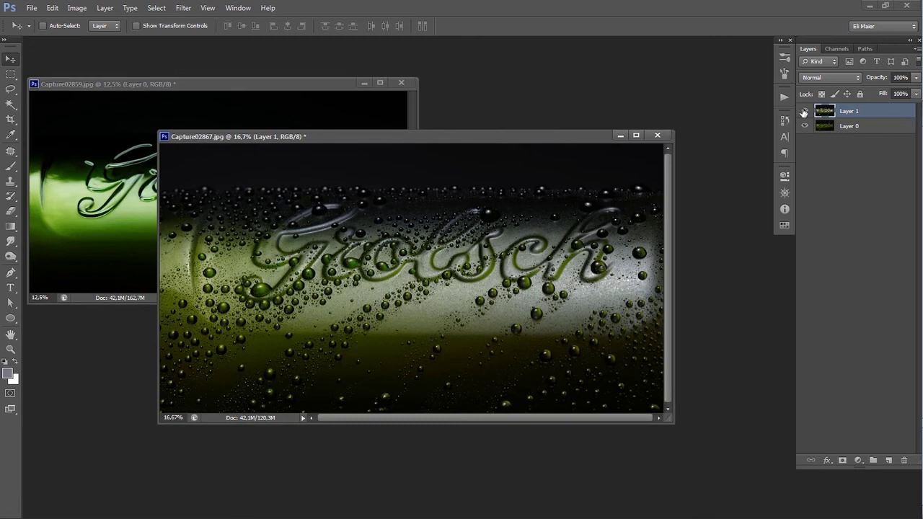
Step: Lower Layer 1's fill to 52% and compare the droplet image with the layer hidden and shown
{"action": "left_click", "coordinate": [806, 111]}
{"action": "left_click", "coordinate": [806, 110]}
{"action": "left_click", "coordinate": [804, 110]}
{"action": "left_click", "coordinate": [805, 111]}
{"action": "left_click", "coordinate": [805, 111]}
{"action": "left_click", "coordinate": [915, 94]}
{"action": "left_click_drag", "start_coordinate": [914, 107], "coordinate": [891, 109]}
{"action": "left_click", "coordinate": [888, 106]}
{"action": "left_click", "coordinate": [846, 149]}
{"action": "left_click", "coordinate": [817, 114]}
{"action": "left_click", "coordinate": [805, 111]}
{"action": "left_click", "coordinate": [805, 111]}
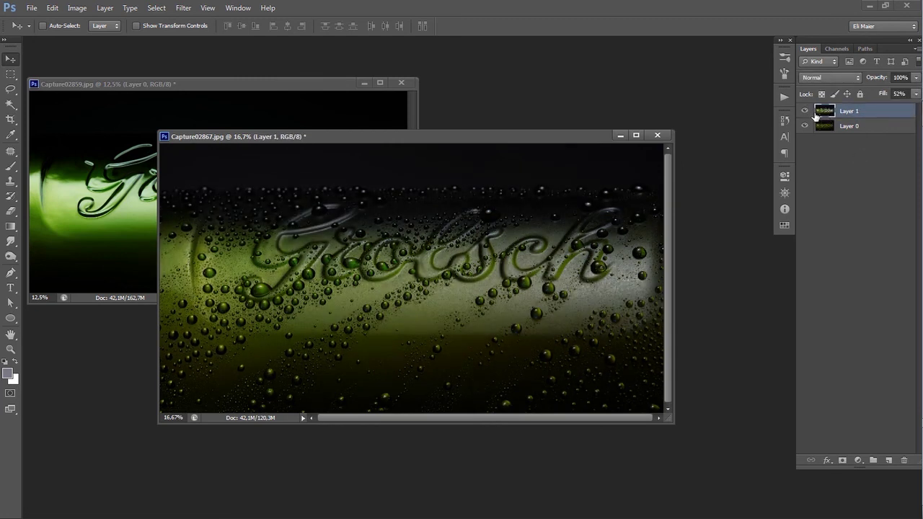
Step: Reduce Layer 1's fill to 47% and compare the blend with the layer hidden and shown
{"action": "left_click", "coordinate": [915, 94]}
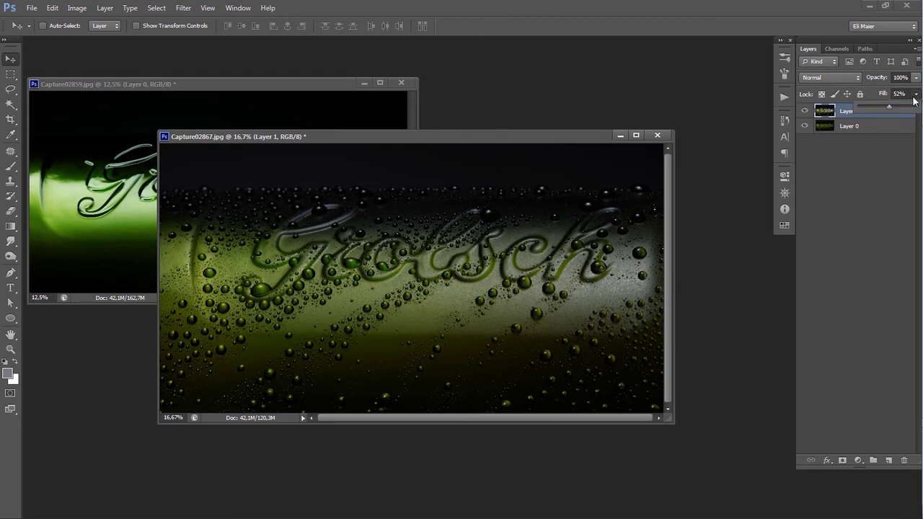
{"action": "left_click", "coordinate": [851, 145]}
{"action": "left_click", "coordinate": [819, 114]}
{"action": "left_click", "coordinate": [805, 111]}
{"action": "left_click", "coordinate": [805, 112]}
{"action": "left_click", "coordinate": [806, 112]}
{"action": "left_click", "coordinate": [805, 111]}
Step: Set Layer 1's fill to 40%, check the blend, deselect the layers, and shift the droplet image window aside
{"action": "left_click", "coordinate": [893, 94]}
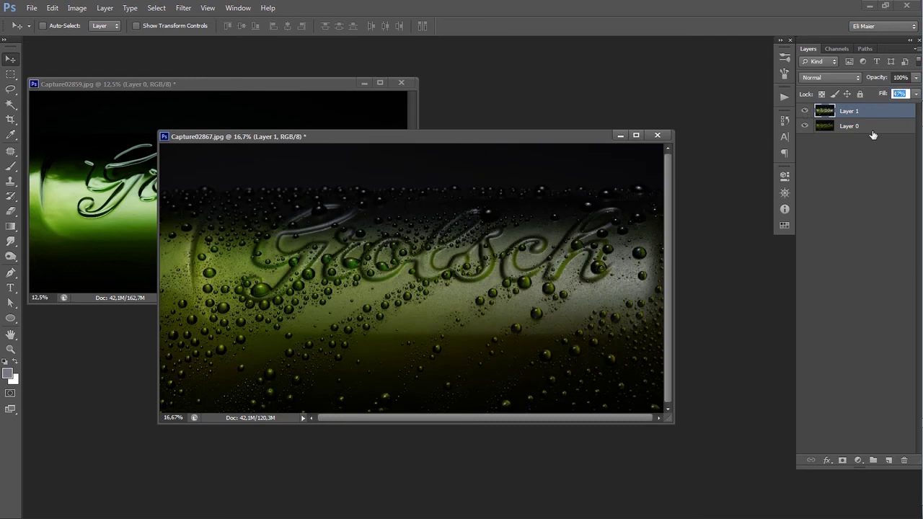
{"action": "type", "text": "40"}
{"action": "key", "text": "Return"}
{"action": "left_click", "coordinate": [805, 111]}
{"action": "left_click", "coordinate": [805, 112]}
{"action": "left_click", "coordinate": [840, 153]}
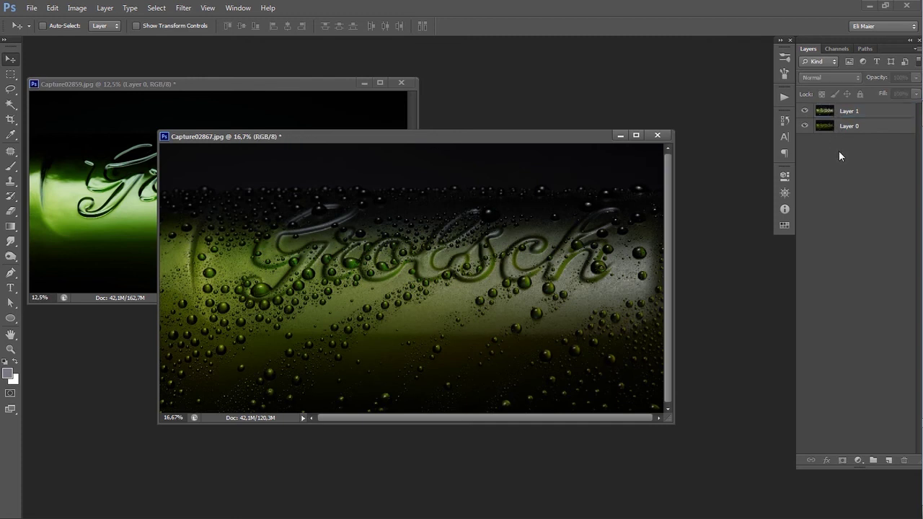
{"action": "left_click_drag", "start_coordinate": [471, 139], "coordinate": [541, 151]}
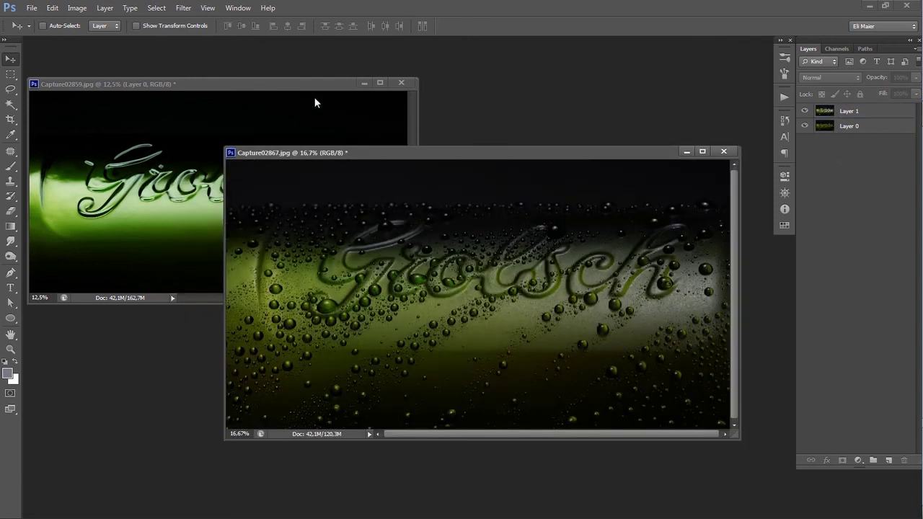
Step: Copy the Curves 2, Channel Mixer and Curves 3 adjustment layers from the clean lettering image into the droplet image
{"action": "left_click", "coordinate": [409, 108]}
{"action": "left_click", "coordinate": [880, 143]}
{"action": "left_click", "coordinate": [877, 112], "text": "shift"}
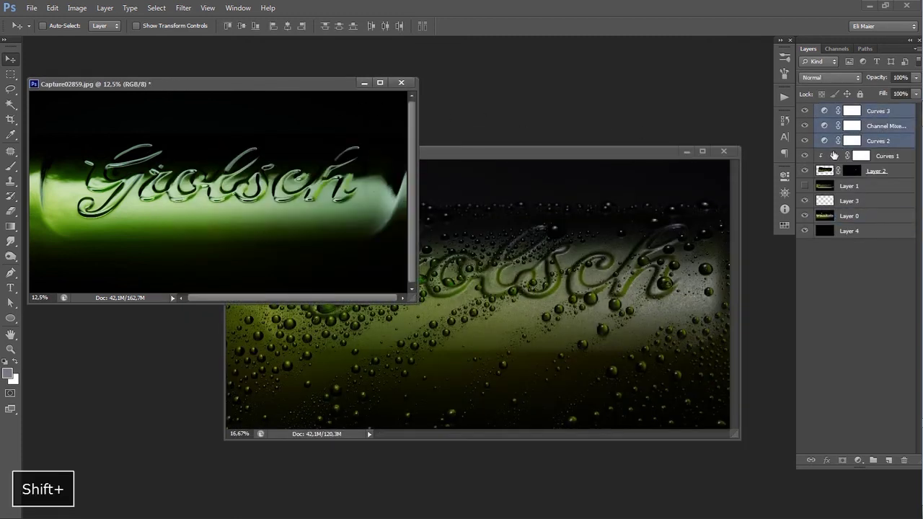
{"action": "left_click_drag", "start_coordinate": [825, 143], "coordinate": [651, 246]}
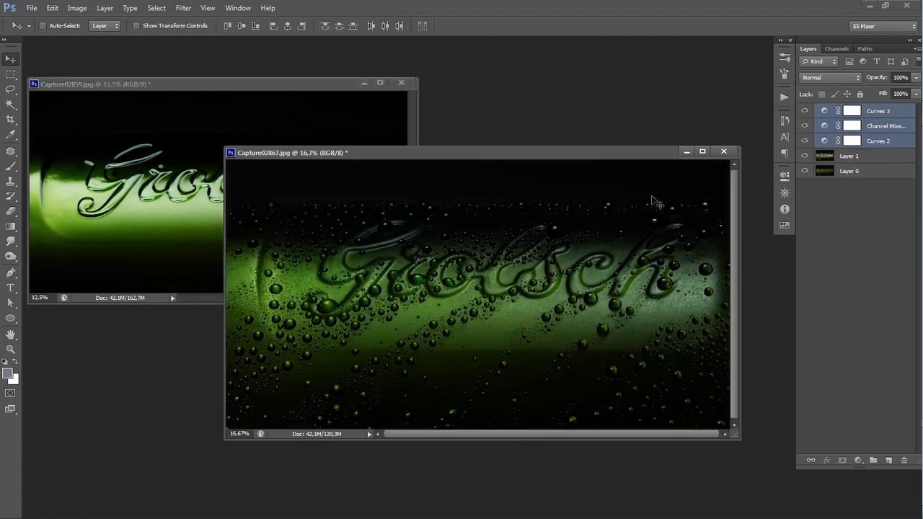
Step: Hide Curves 3 and the Channel Mixer in the droplet image, check Curves 2's effect, and lower Curves 2's fill
{"action": "left_click", "coordinate": [823, 144]}
{"action": "left_click_drag", "start_coordinate": [805, 112], "coordinate": [805, 126]}
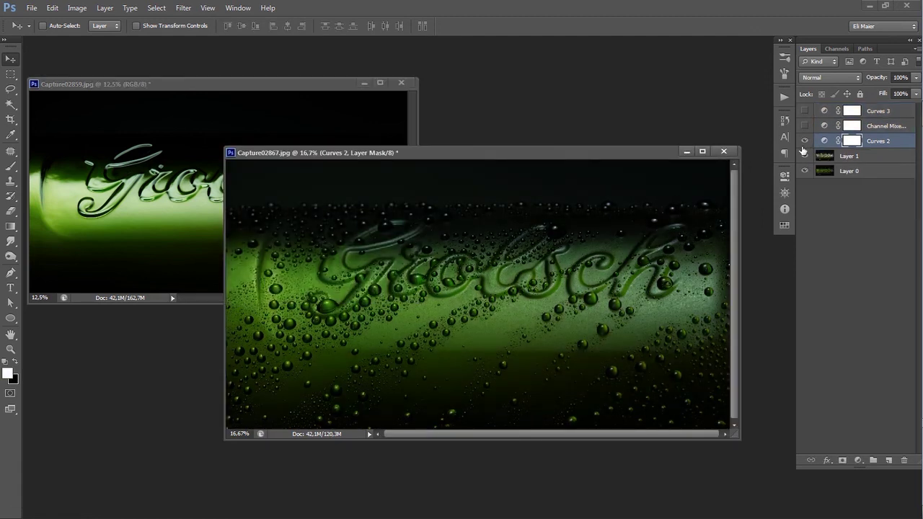
{"action": "left_click", "coordinate": [804, 141]}
{"action": "left_click", "coordinate": [805, 141]}
{"action": "left_click", "coordinate": [917, 94]}
{"action": "left_click", "coordinate": [836, 189]}
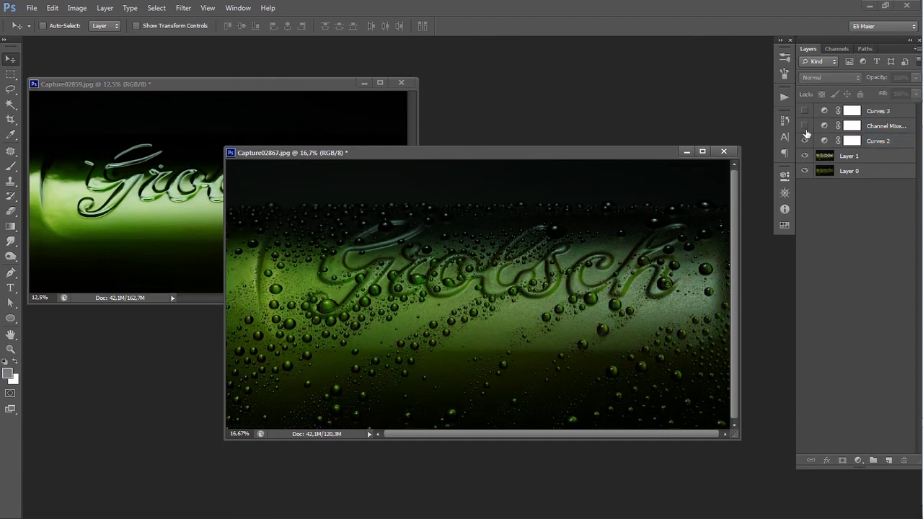
Step: Show the Channel Mixer layer again, reduce its fill, and deselect the layers
{"action": "left_click", "coordinate": [805, 126]}
{"action": "left_click", "coordinate": [871, 126]}
{"action": "left_click", "coordinate": [916, 94]}
{"action": "left_click", "coordinate": [879, 106]}
{"action": "left_click", "coordinate": [851, 183]}
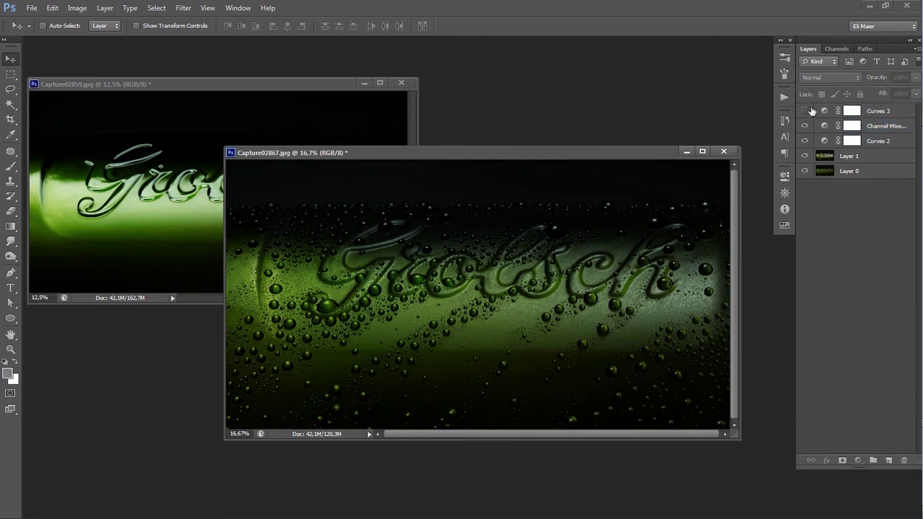
Step: Show Curves 3 again and set its RGB white point to input 229, output 255
{"action": "left_click", "coordinate": [804, 112]}
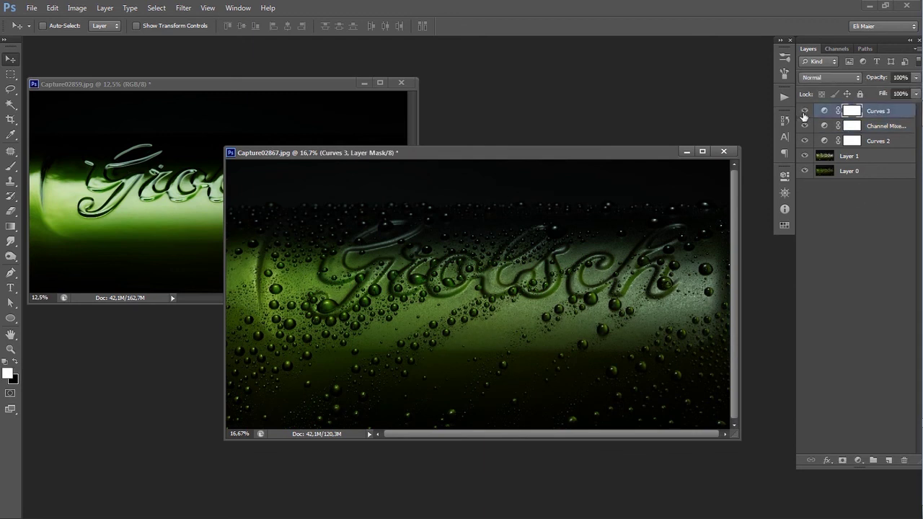
{"action": "double_click", "coordinate": [822, 112]}
{"action": "left_click_drag", "start_coordinate": [742, 233], "coordinate": [730, 226]}
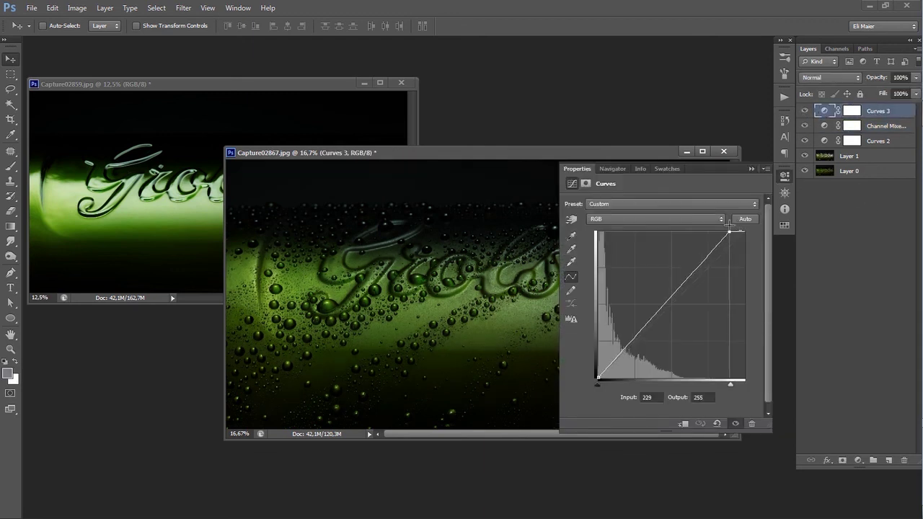
{"action": "left_click", "coordinate": [583, 168]}
{"action": "left_click", "coordinate": [854, 158]}
Step: Copy Layer 2 with its clipped Curves 1 from the clean image into the droplet image and display it full screen
{"action": "left_click", "coordinate": [298, 114]}
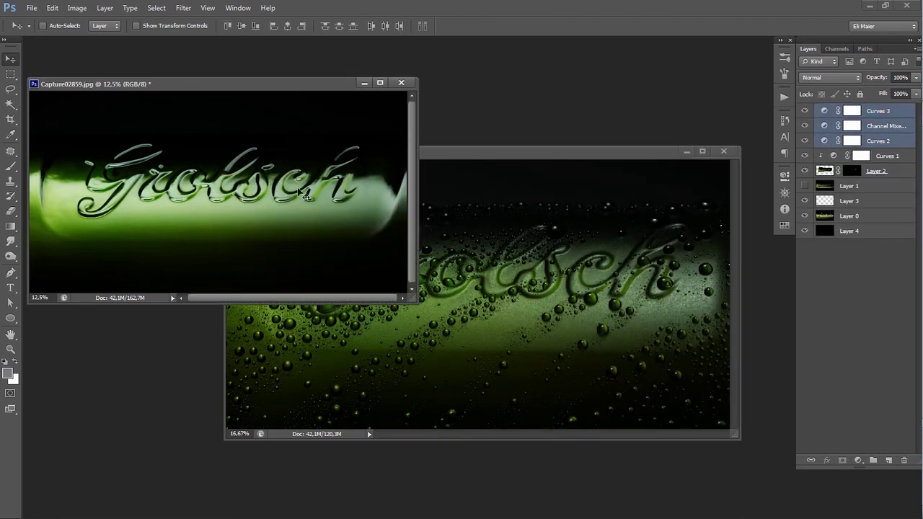
{"action": "left_click", "coordinate": [827, 174]}
{"action": "left_click", "coordinate": [883, 156], "text": "shift"}
{"action": "left_click_drag", "start_coordinate": [828, 176], "coordinate": [600, 252]}
{"action": "key", "text": "f"}
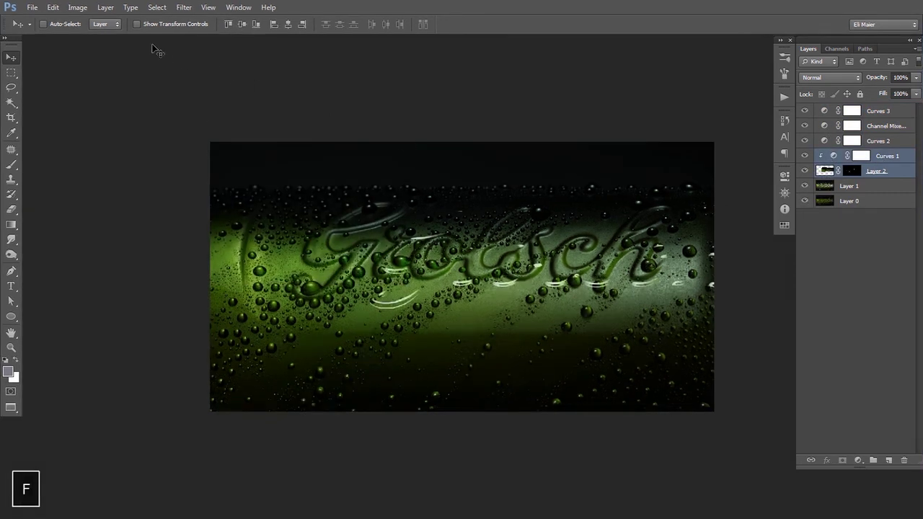
Step: Align the copied Layer 2 highlights and Curves 1 with the droplet image's Grolsch lettering, nudging them slightly up and right
{"action": "left_click_drag", "start_coordinate": [459, 242], "coordinate": [431, 230]}
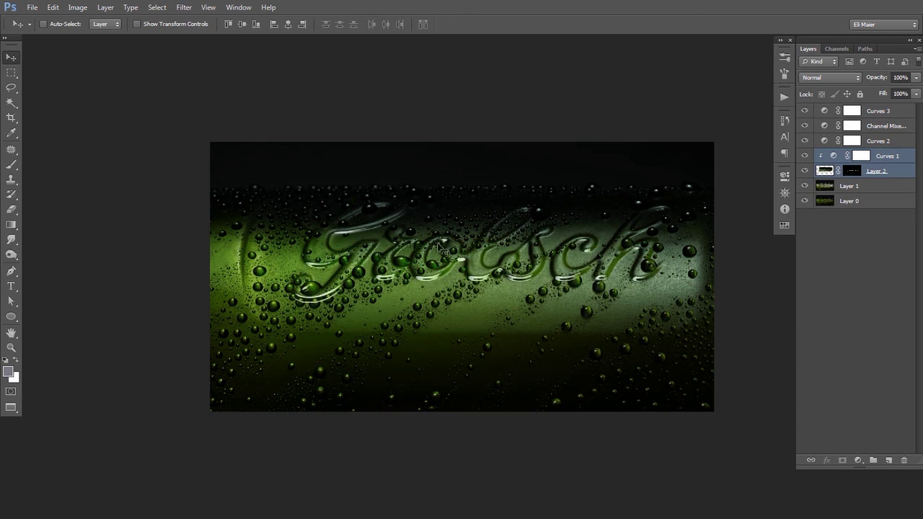
{"action": "left_click", "coordinate": [527, 279], "text": "ctrl+space"}
{"action": "left_click", "coordinate": [527, 278], "text": "ctrl+space"}
{"action": "left_click", "coordinate": [535, 285], "text": "ctrl+space"}
{"action": "left_click_drag", "start_coordinate": [552, 266], "coordinate": [514, 255]}
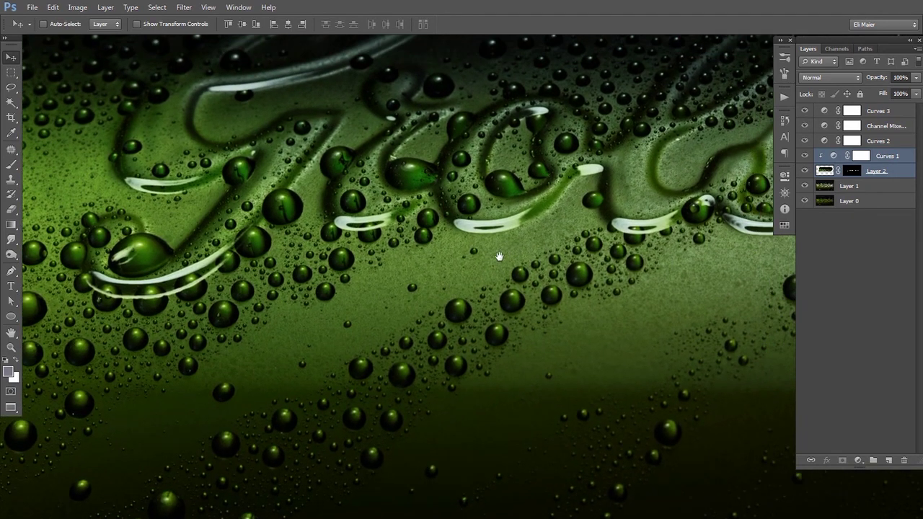
{"action": "left_click", "coordinate": [513, 246], "text": "ctrl+alt"}
{"action": "left_click_drag", "start_coordinate": [432, 255], "coordinate": [425, 258]}
{"action": "left_click", "coordinate": [433, 258], "text": "ctrl+alt"}
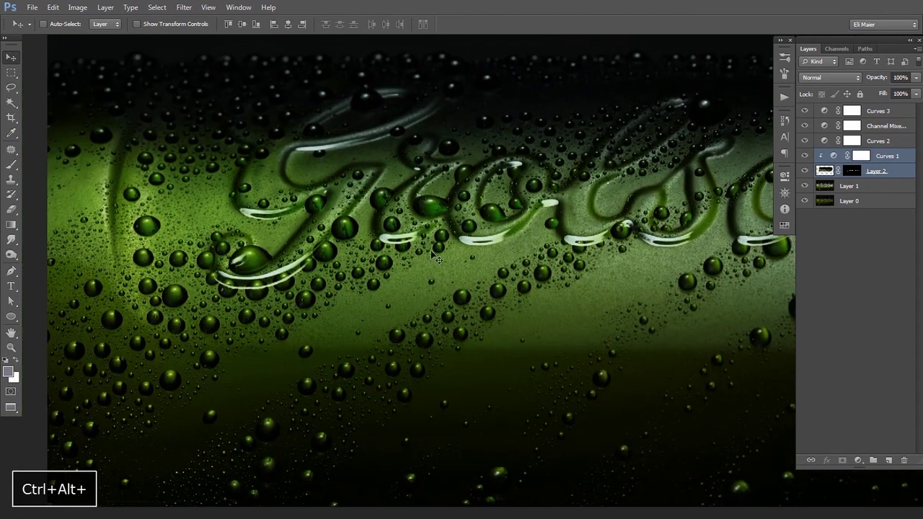
{"action": "key", "text": "Up"}
{"action": "key", "text": "Up"}
{"action": "key", "text": "Up"}
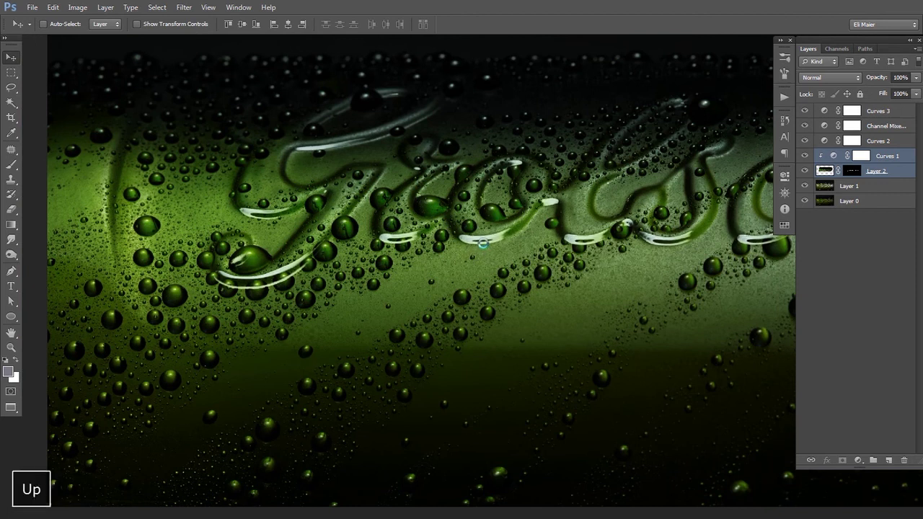
{"action": "key", "text": "Up"}
{"action": "key", "text": "Up"}
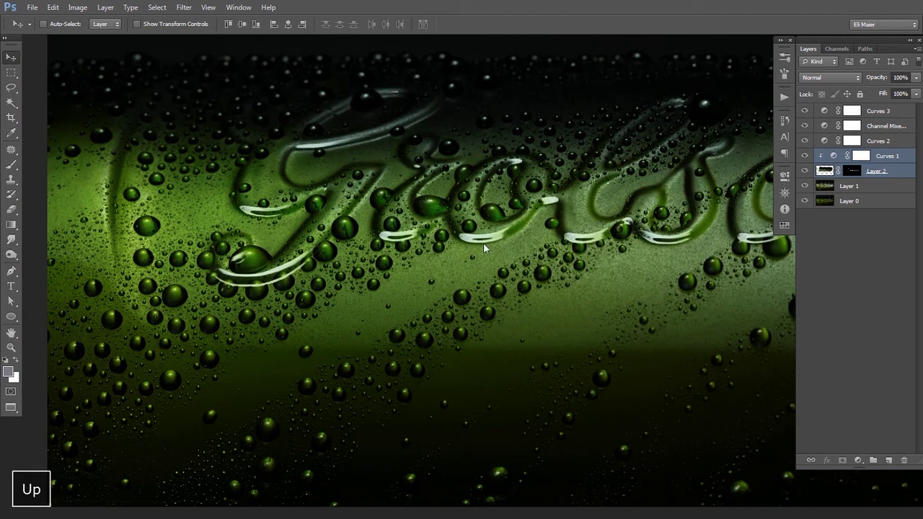
{"action": "key", "text": "Right"}
Step: Check the aligned highlights across the lettering and reduce Layer 2's fill to 61%
{"action": "left_click_drag", "start_coordinate": [602, 235], "coordinate": [434, 251]}
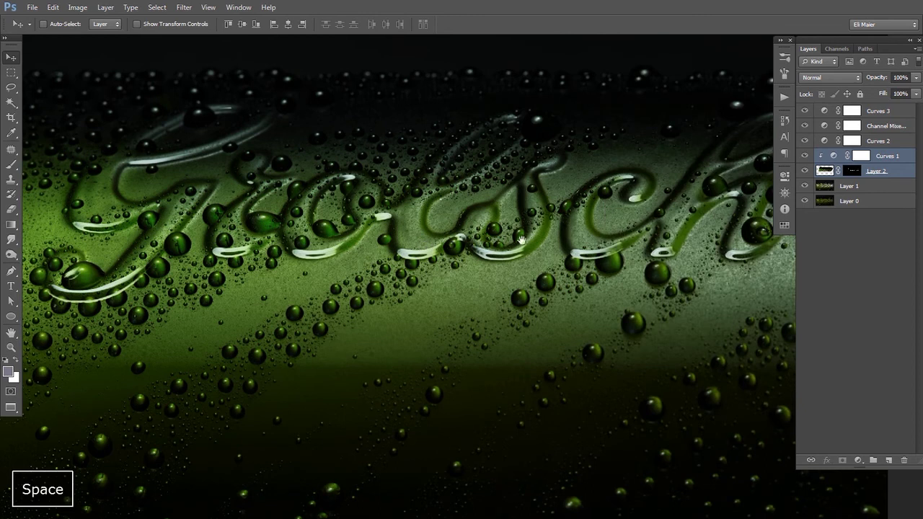
{"action": "left_click", "coordinate": [551, 238], "text": "ctrl+alt"}
{"action": "left_click", "coordinate": [551, 238], "text": "ctrl+alt"}
{"action": "left_click_drag", "start_coordinate": [581, 243], "coordinate": [521, 245]}
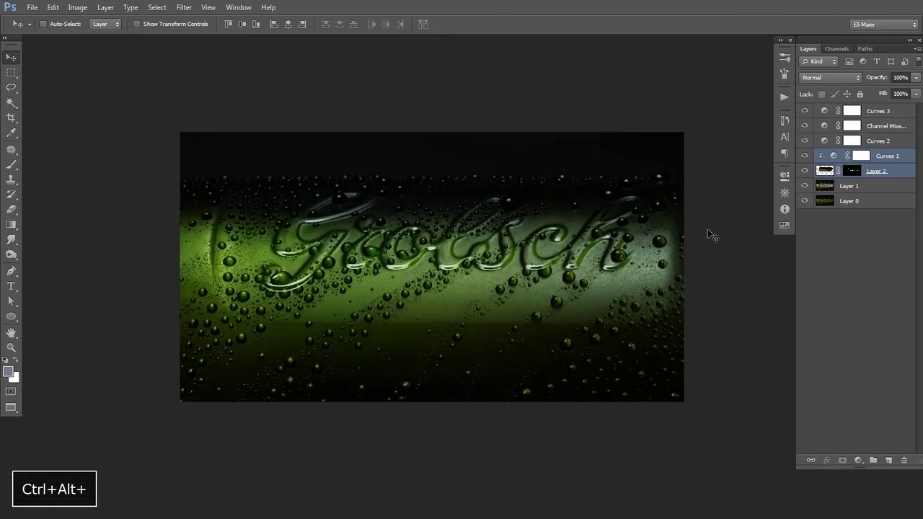
{"action": "left_click", "coordinate": [829, 196]}
{"action": "left_click", "coordinate": [828, 173]}
{"action": "left_click_drag", "start_coordinate": [916, 94], "coordinate": [892, 109]}
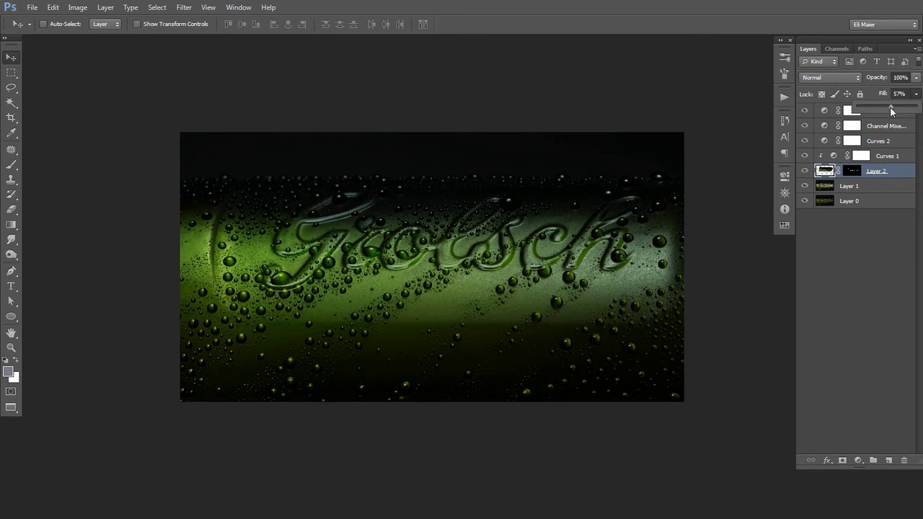
{"action": "left_click", "coordinate": [550, 240], "text": "ctrl+alt"}
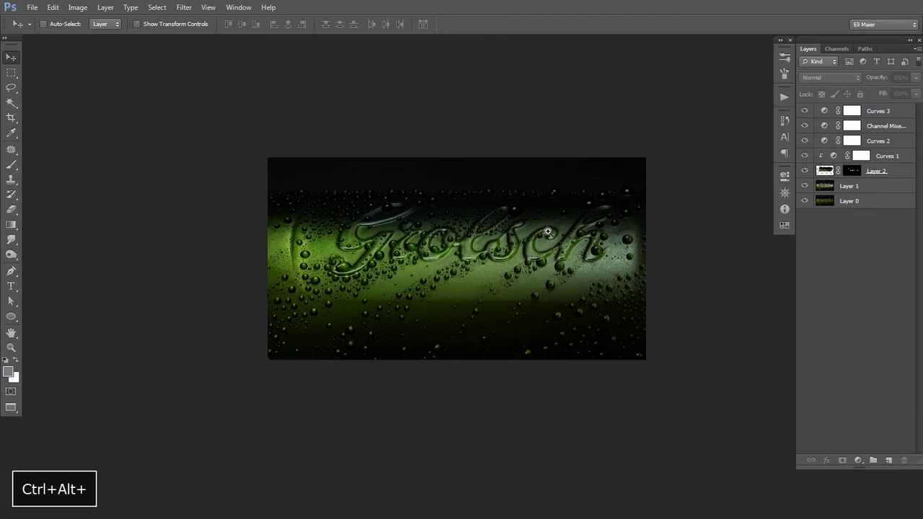
Step: Mask Layer 2's white highlight off the large droplet beneath the letter c with a small 25-pixel eraser
{"action": "left_click", "coordinate": [550, 240], "text": "ctrl"}
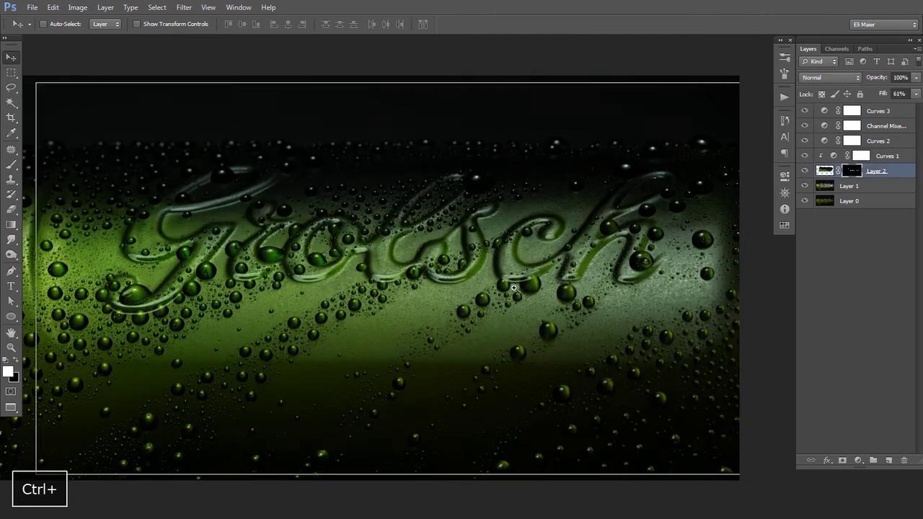
{"action": "left_click", "coordinate": [502, 288], "text": "ctrl"}
{"action": "left_click", "coordinate": [503, 288], "text": "ctrl"}
{"action": "left_click", "coordinate": [502, 288], "text": "ctrl"}
{"action": "left_click", "coordinate": [502, 288], "text": "ctrl"}
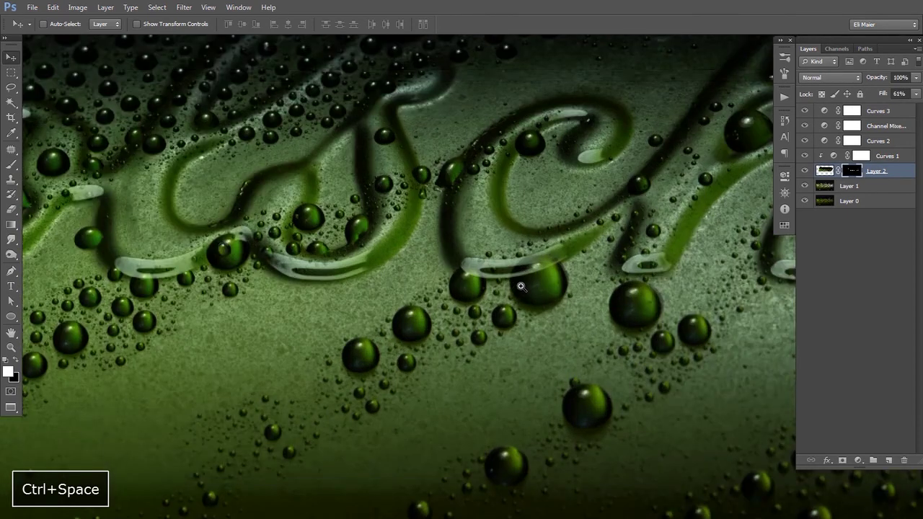
{"action": "left_click", "coordinate": [503, 288], "text": "ctrl"}
{"action": "key", "text": "e"}
{"action": "key", "text": "bracketleft"}
{"action": "key", "text": "bracketleft"}
{"action": "key", "text": "bracketleft"}
{"action": "key", "text": "bracketleft"}
{"action": "key", "text": "bracketleft"}
{"action": "key", "text": "bracketleft"}
{"action": "key", "text": "bracketleft"}
{"action": "key", "text": "bracketleft"}
{"action": "key", "text": "bracketleft"}
{"action": "key", "text": "bracketleft"}
{"action": "key", "text": "bracketleft"}
{"action": "key", "text": "bracketleft"}
{"action": "key", "text": "bracketleft"}
{"action": "key", "text": "bracketleft"}
{"action": "key", "text": "bracketleft"}
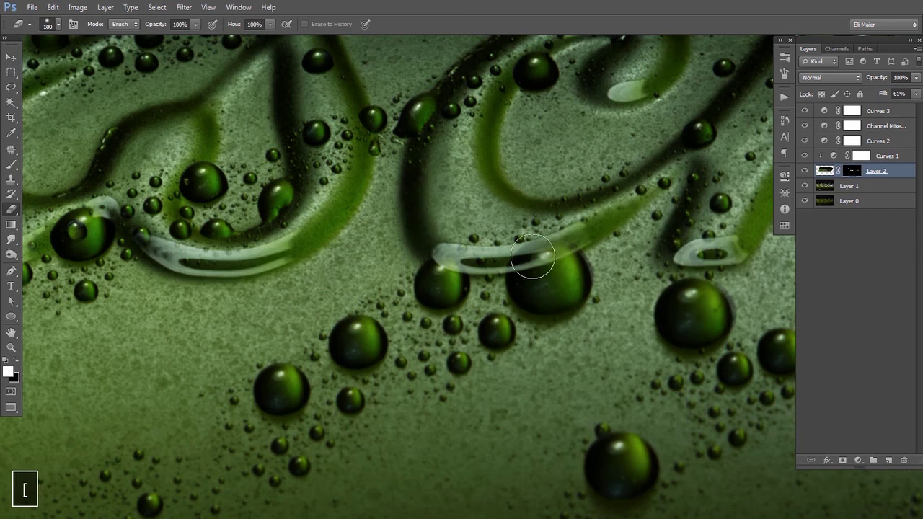
{"action": "key", "text": "bracketright"}
{"action": "left_click_drag", "start_coordinate": [520, 272], "coordinate": [553, 270]}
{"action": "key", "text": "ctrl+z"}
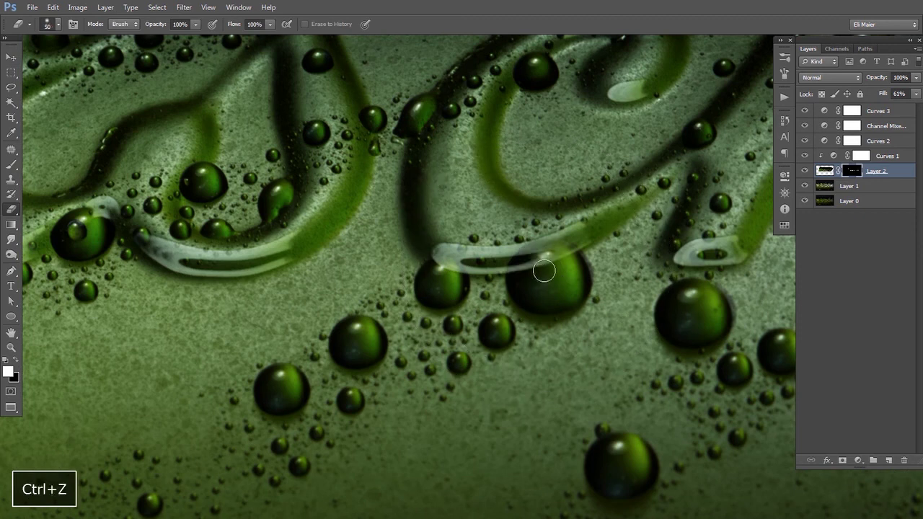
{"action": "key", "text": "bracketright"}
{"action": "key", "text": "bracketright"}
{"action": "key", "text": "bracketleft"}
{"action": "key", "text": "bracketleft"}
{"action": "key", "text": "bracketleft"}
{"action": "key", "text": "bracketleft"}
{"action": "key", "text": "bracketleft"}
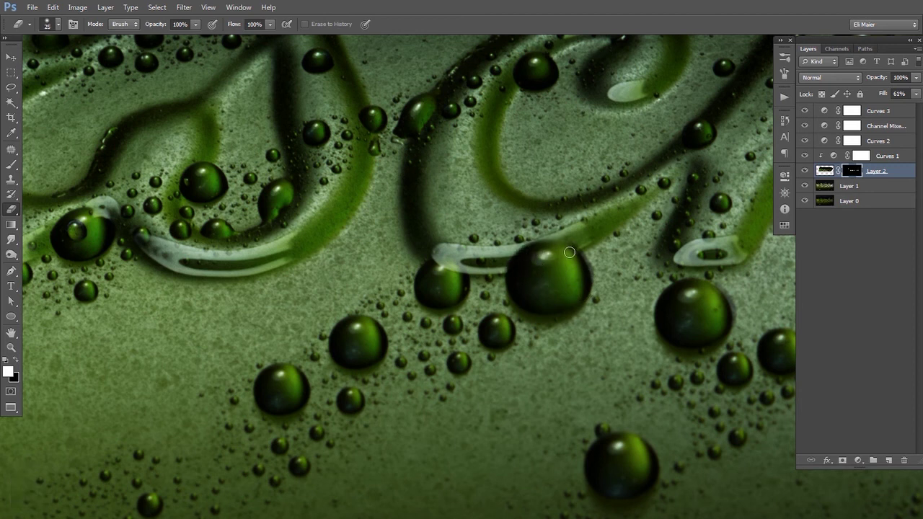
Step: Mask Layer 2's highlights off the droplets beneath the letters l and G, reducing the eraser to 20 pixels
{"action": "mouse_move", "coordinate": [372, 256]}
{"action": "left_mouse_down"}
{"action": "mouse_move", "coordinate": [397, 206]}
{"action": "mouse_move", "coordinate": [495, 186]}
{"action": "mouse_move", "coordinate": [496, 164]}
{"action": "left_mouse_up"}
{"action": "left_click_drag", "start_coordinate": [446, 221], "coordinate": [681, 202]}
{"action": "left_click_drag", "start_coordinate": [580, 211], "coordinate": [599, 210]}
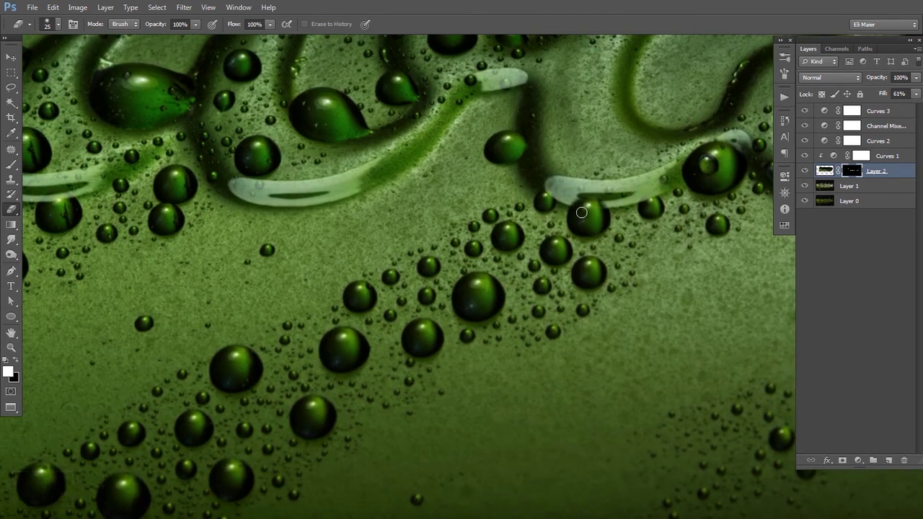
{"action": "key", "text": "bracketleft"}
{"action": "key", "text": "space"}
{"action": "left_click_drag", "start_coordinate": [435, 215], "coordinate": [652, 204]}
{"action": "left_click_drag", "start_coordinate": [389, 213], "coordinate": [628, 167]}
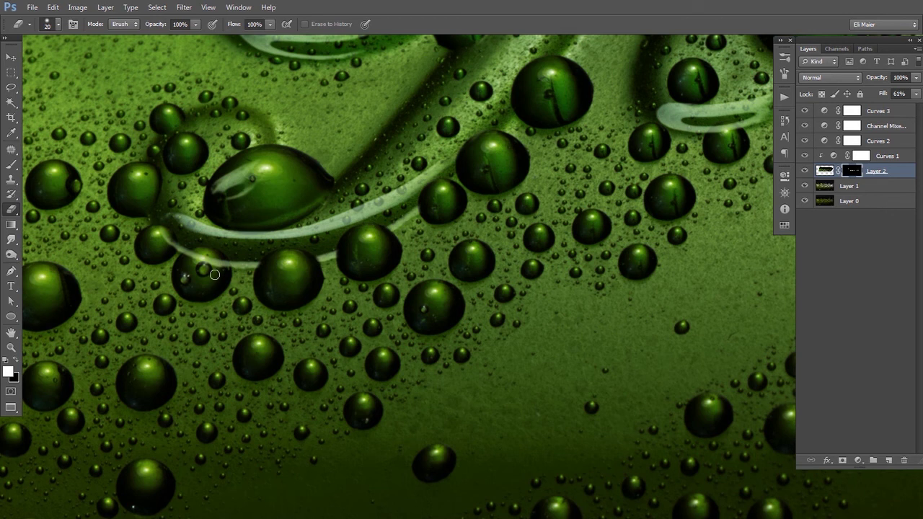
{"action": "left_click_drag", "start_coordinate": [205, 256], "coordinate": [217, 260]}
Step: Examine the whole droplet composite with the masked highlights against black, in a window, and in full-screen view
{"action": "left_click", "coordinate": [456, 233], "text": "ctrl+alt"}
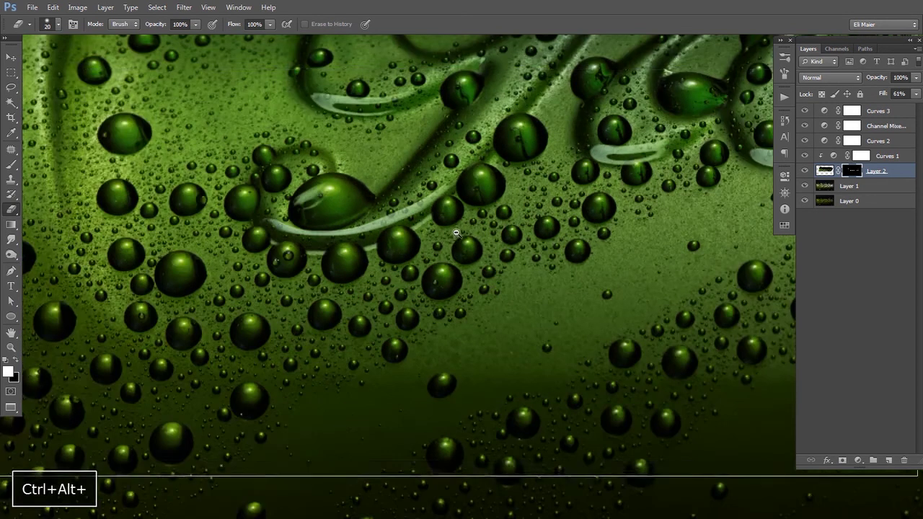
{"action": "left_click", "coordinate": [455, 238], "text": "ctrl+alt"}
{"action": "left_click", "coordinate": [457, 240], "text": "ctrl+alt"}
{"action": "left_click", "coordinate": [456, 240], "text": "ctrl+alt"}
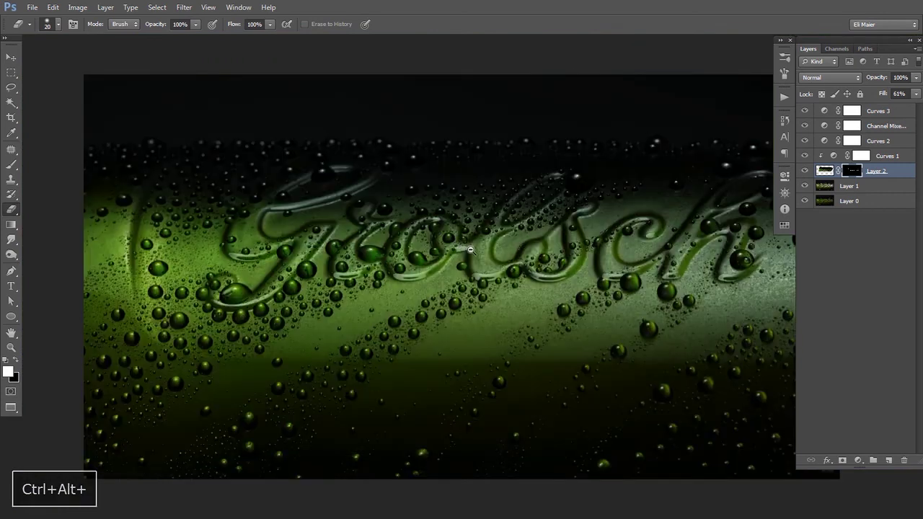
{"action": "left_click", "coordinate": [470, 254], "text": "ctrl+alt"}
{"action": "key", "text": "f"}
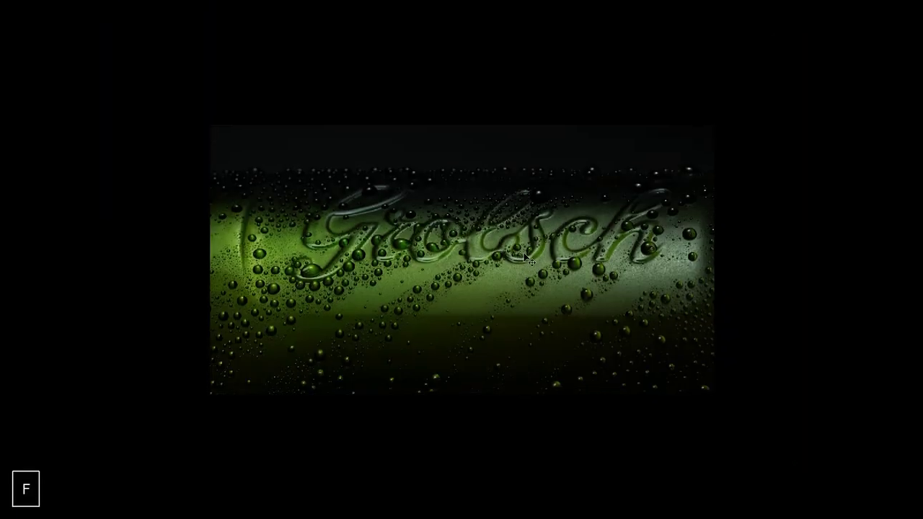
{"action": "key", "text": "f"}
{"action": "left_click", "coordinate": [481, 232], "text": "ctrl+alt"}
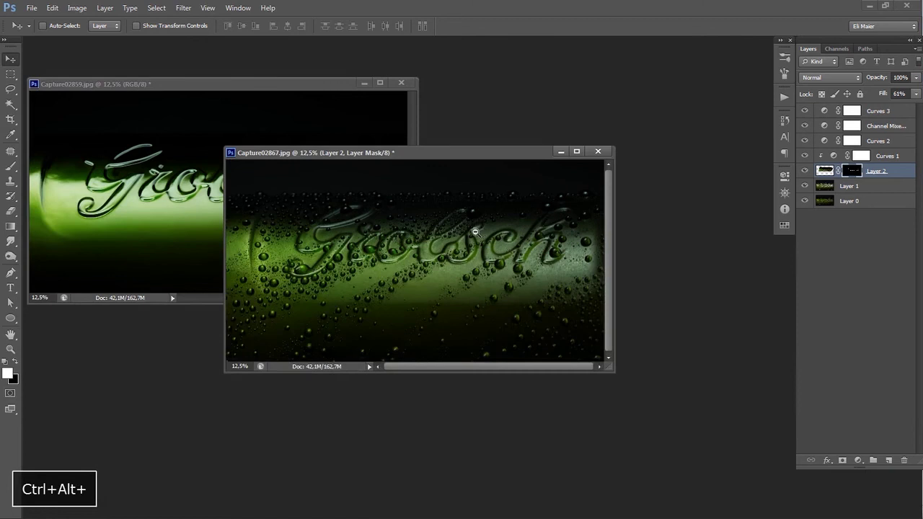
{"action": "left_click", "coordinate": [475, 231], "text": "ctrl"}
{"action": "key", "text": "f"}
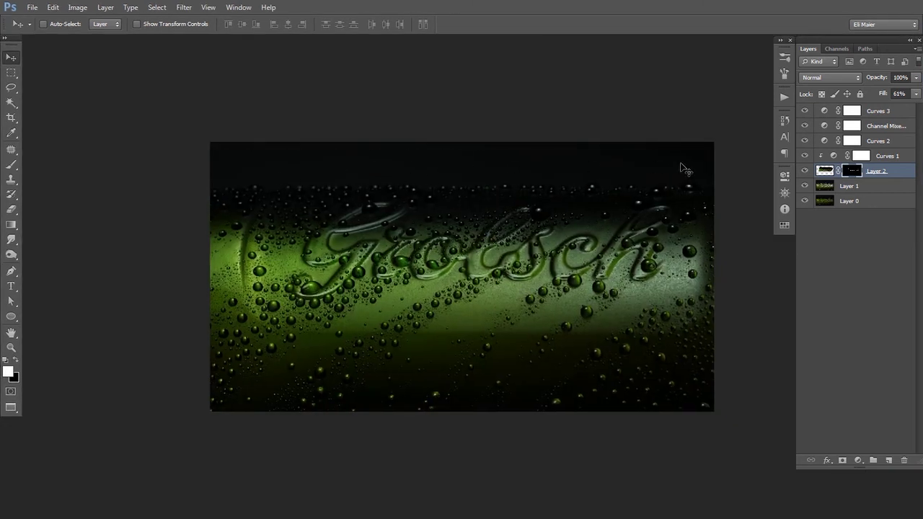
Step: Add a Curves adjustment above Curves 3 and darken the image with a curve point at input 163, output 116
{"action": "left_click", "coordinate": [883, 114]}
{"action": "left_click", "coordinate": [859, 460]}
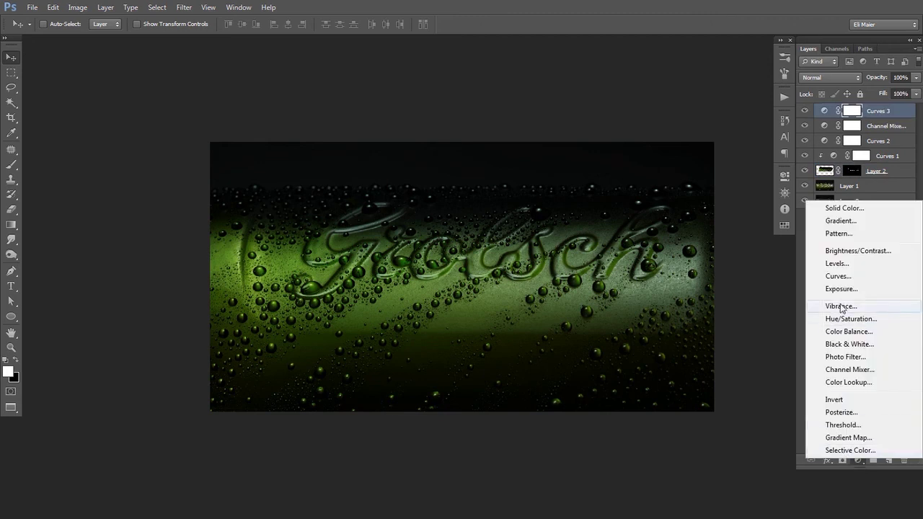
{"action": "left_click", "coordinate": [852, 278]}
{"action": "left_click_drag", "start_coordinate": [375, 269], "coordinate": [291, 272]}
{"action": "left_click_drag", "start_coordinate": [671, 308], "coordinate": [692, 311]}
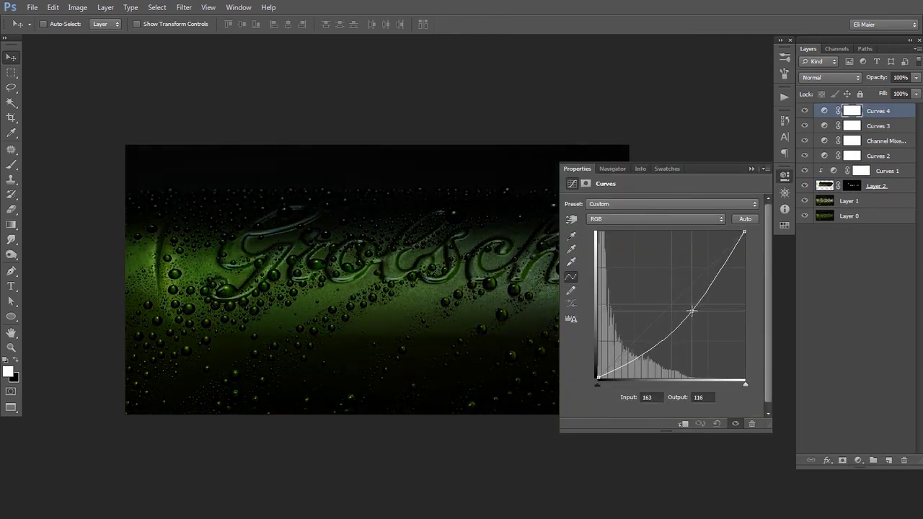
{"action": "left_click", "coordinate": [579, 171]}
Step: Fill the Curves 4 mask with black and reveal its darkening along the image's dark upper area with a large eraser
{"action": "key", "text": "alt+BackSpace"}
{"action": "key", "text": "ctrl+BackSpace"}
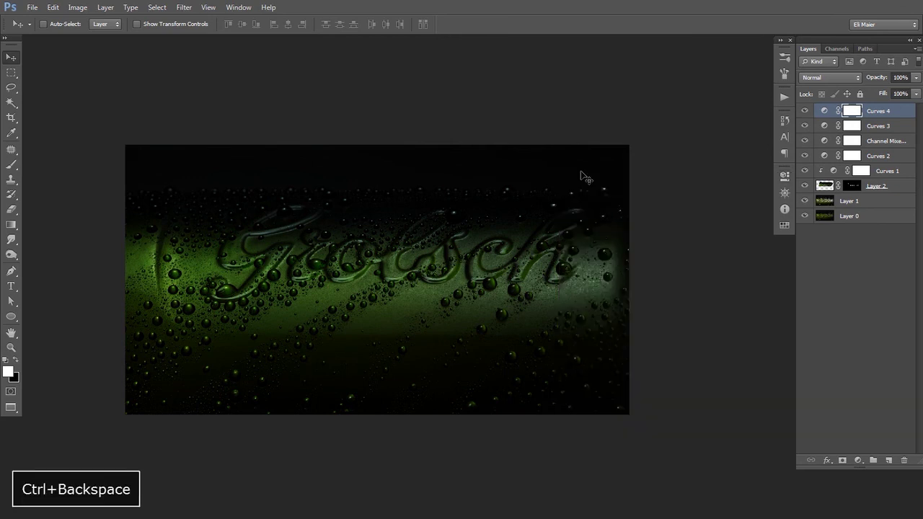
{"action": "key", "text": "e"}
{"action": "key", "text": "bracketright"}
{"action": "key", "text": "bracketright"}
{"action": "key", "text": "bracketright"}
{"action": "key", "text": "bracketright"}
{"action": "key", "text": "bracketright"}
{"action": "key", "text": "bracketright"}
{"action": "key", "text": "bracketright"}
{"action": "key", "text": "bracketright"}
{"action": "key", "text": "bracketright"}
{"action": "key", "text": "bracketleft"}
{"action": "key", "text": "x"}
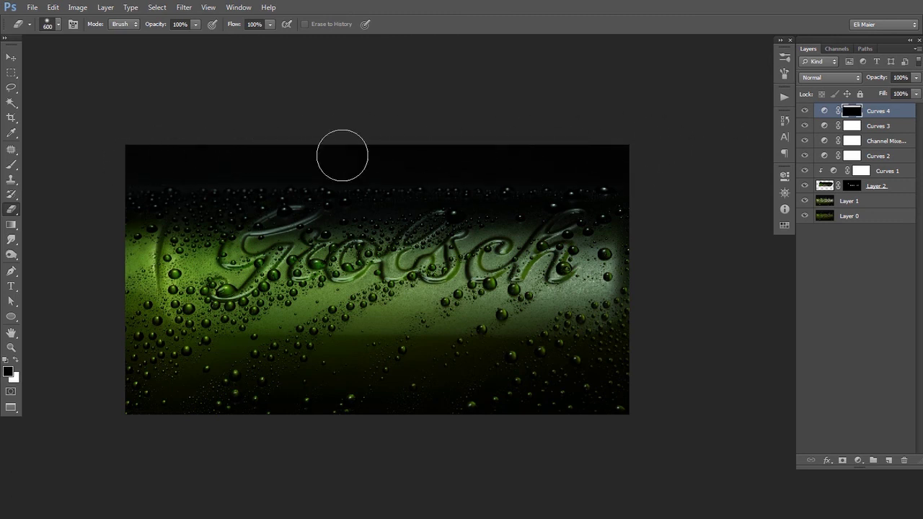
{"action": "key", "text": "bracketleft"}
{"action": "key", "text": "bracketleft"}
{"action": "key", "text": "bracketleft"}
{"action": "key", "text": "bracketright"}
{"action": "key", "text": "v"}
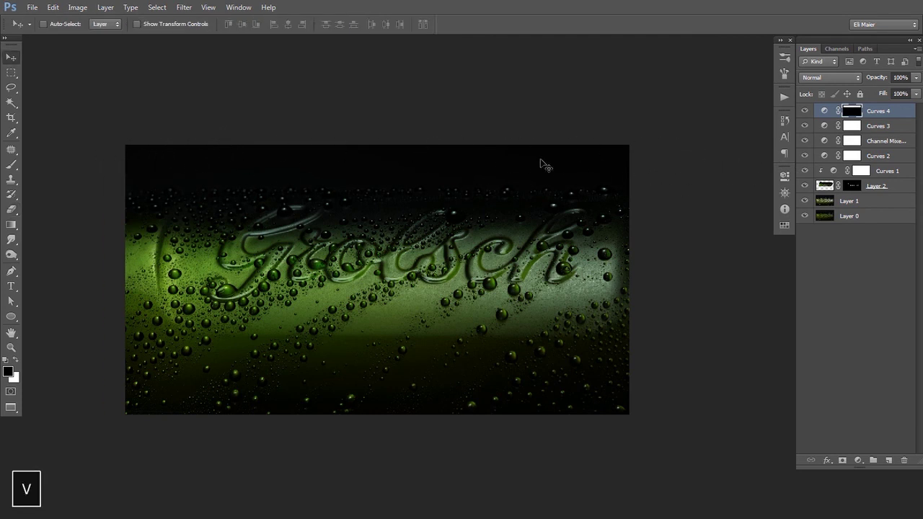
Step: Leave full-screen view and draw a wide elliptical selection around the Grolsch lettering in the droplet image
{"action": "key", "text": "f"}
{"action": "key", "text": "f"}
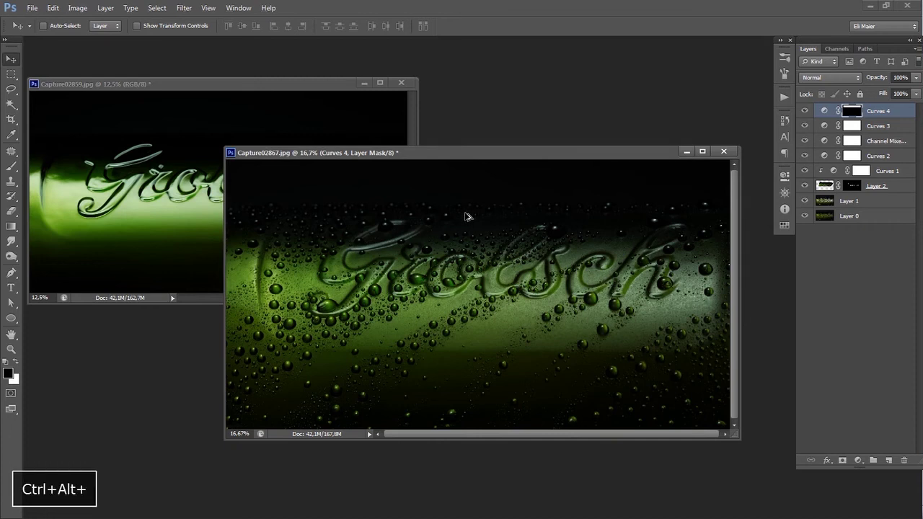
{"action": "left_click", "coordinate": [468, 222], "text": "ctrl+alt"}
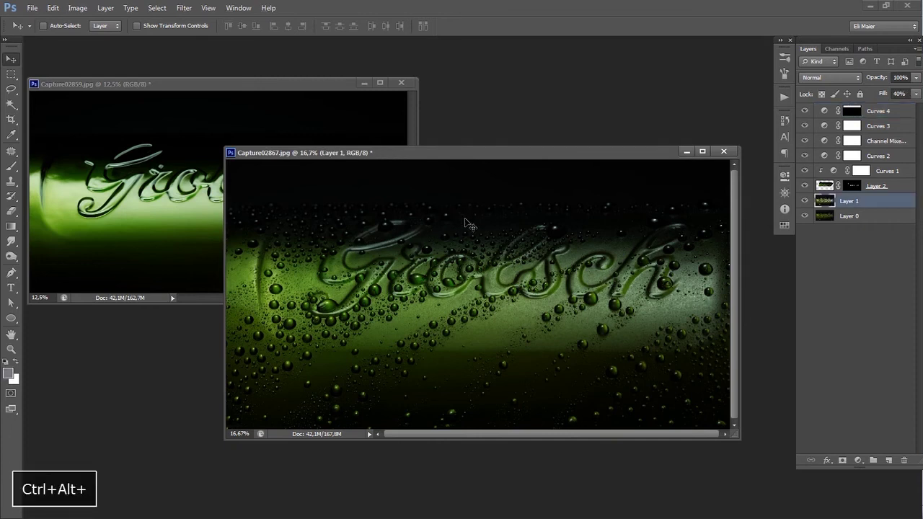
{"action": "left_click", "coordinate": [853, 229]}
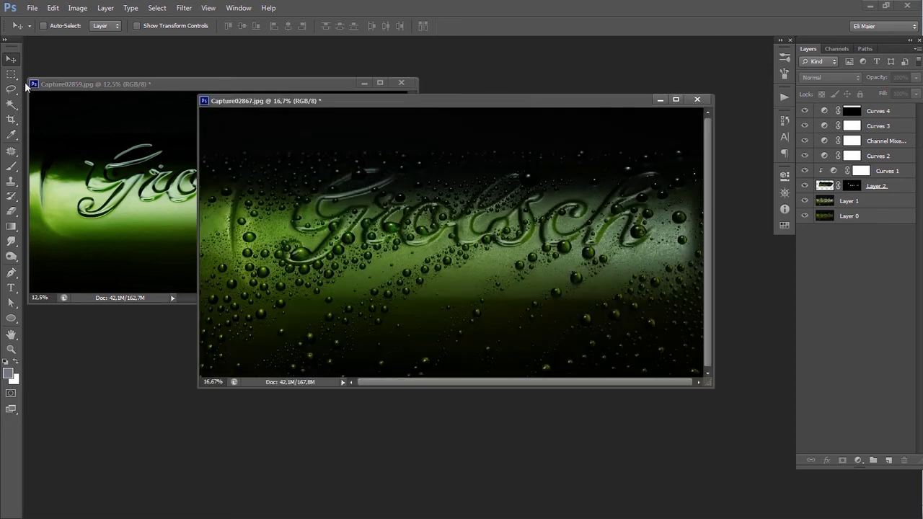
{"action": "left_click", "coordinate": [9, 80]}
{"action": "left_click", "coordinate": [53, 85]}
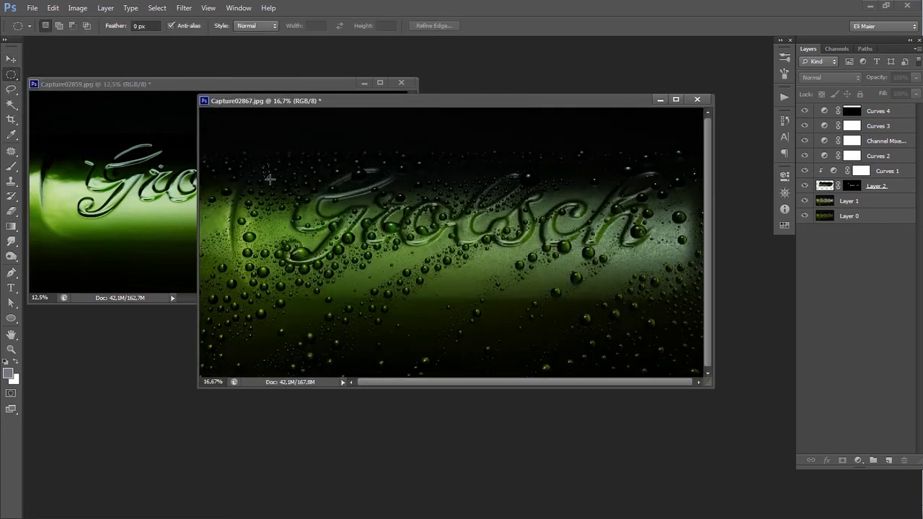
{"action": "left_click_drag", "start_coordinate": [570, 267], "coordinate": [654, 267]}
{"action": "left_click_drag", "start_coordinate": [583, 103], "coordinate": [552, 118]}
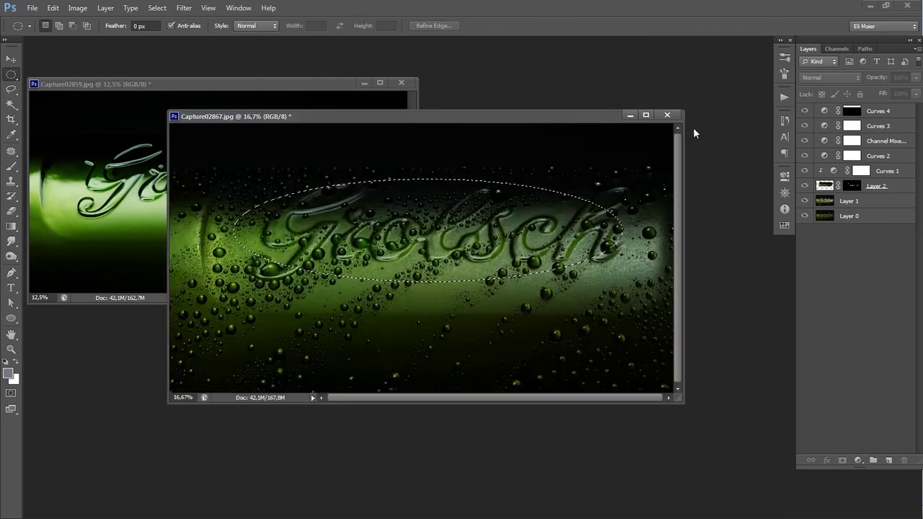
Step: With Curves 4 as the active layer, feather the elliptical selection twice, entering a radius of 100 pixels
{"action": "left_click", "coordinate": [878, 111]}
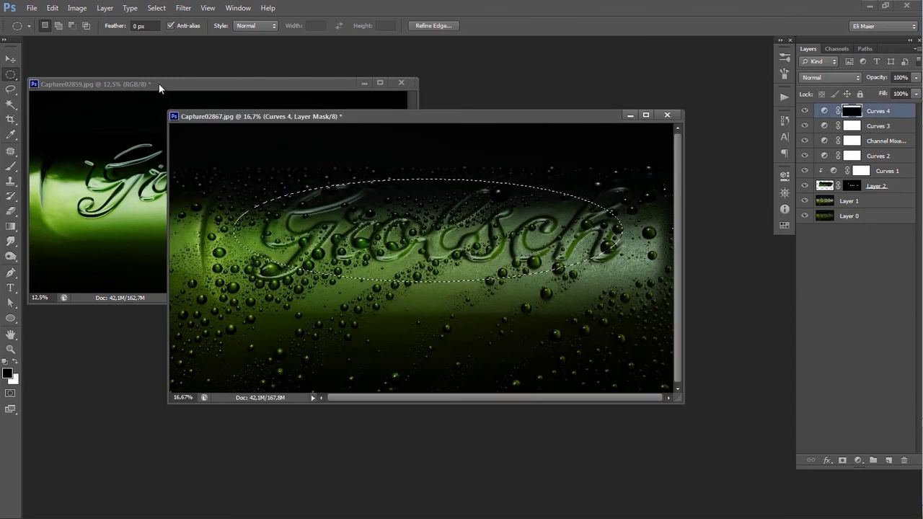
{"action": "key", "text": "ctrl+alt+d"}
{"action": "left_click_drag", "start_coordinate": [439, 192], "coordinate": [575, 191]}
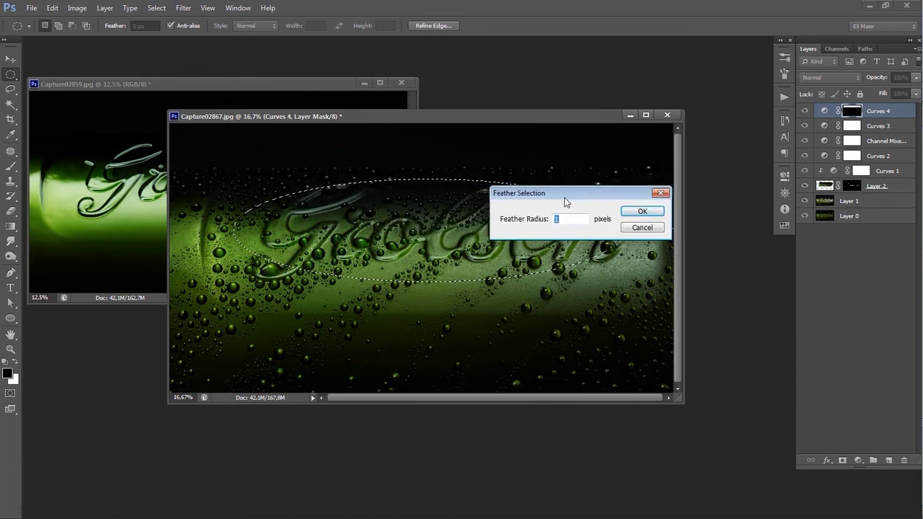
{"action": "type", "text": "100"}
{"action": "left_click", "coordinate": [642, 212]}
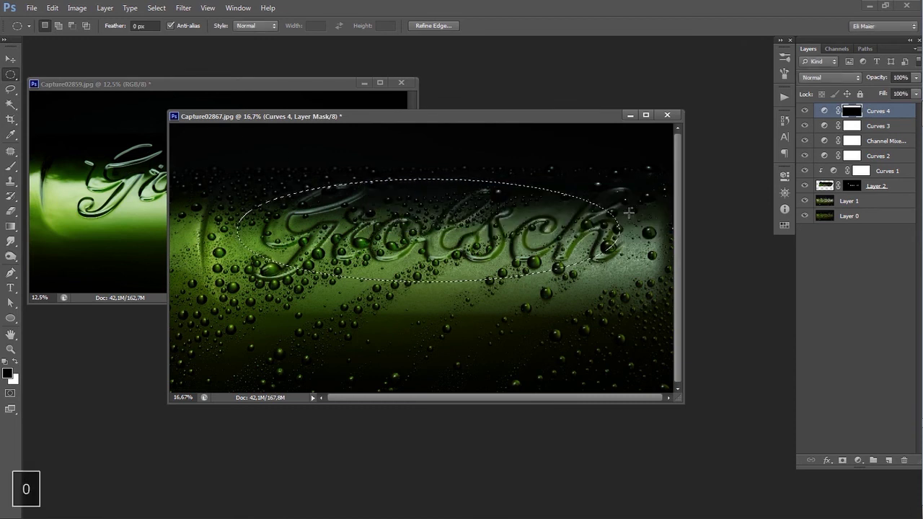
{"action": "key", "text": "ctrl+alt+d"}
{"action": "left_click", "coordinate": [642, 211]}
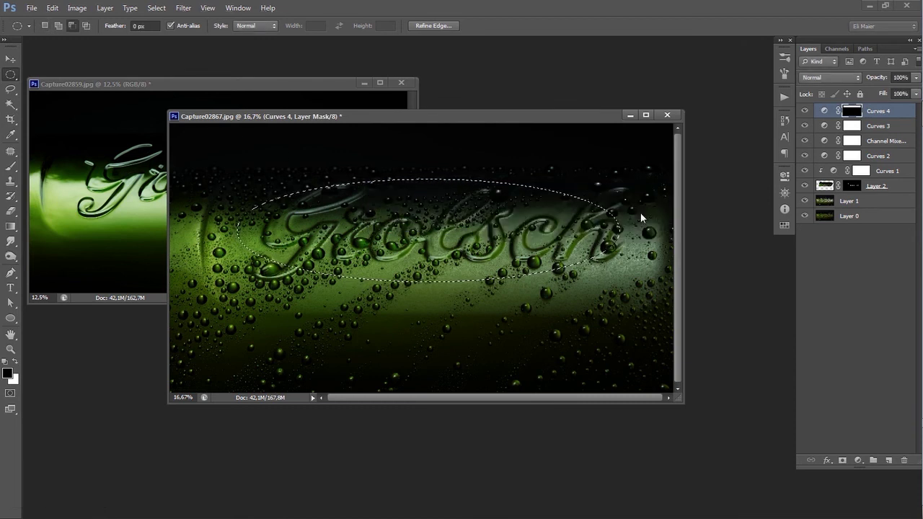
Step: Add a Curves adjustment above Curves 4, masked by the feathered selection, and raise its midtones to brighten the lettering
{"action": "left_click", "coordinate": [858, 460]}
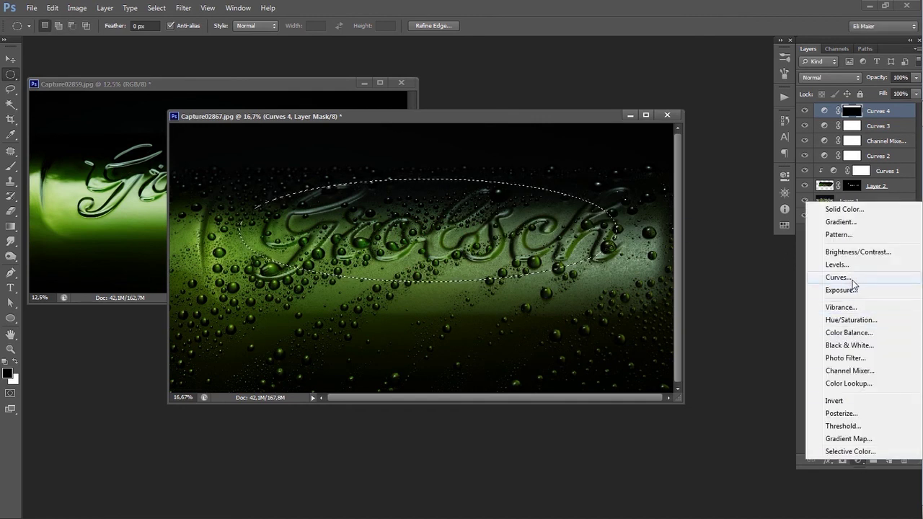
{"action": "left_click", "coordinate": [844, 280]}
{"action": "left_click_drag", "start_coordinate": [667, 299], "coordinate": [657, 293]}
{"action": "left_click", "coordinate": [577, 170]}
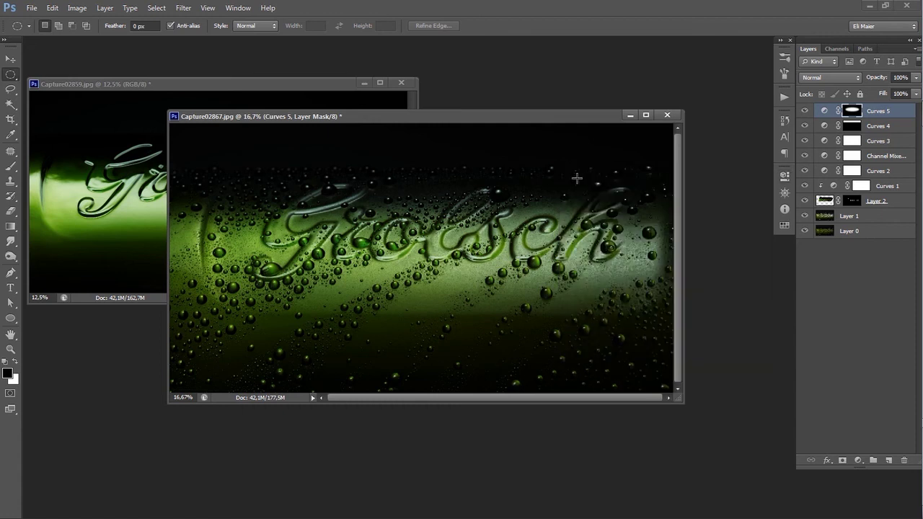
Step: Compare the lettering with and without the Curves 5 brightening at a reduced zoom in an enlarged window
{"action": "key", "text": "v"}
{"action": "key", "text": "alt+space"}
{"action": "key", "text": "ctrl+alt+minus"}
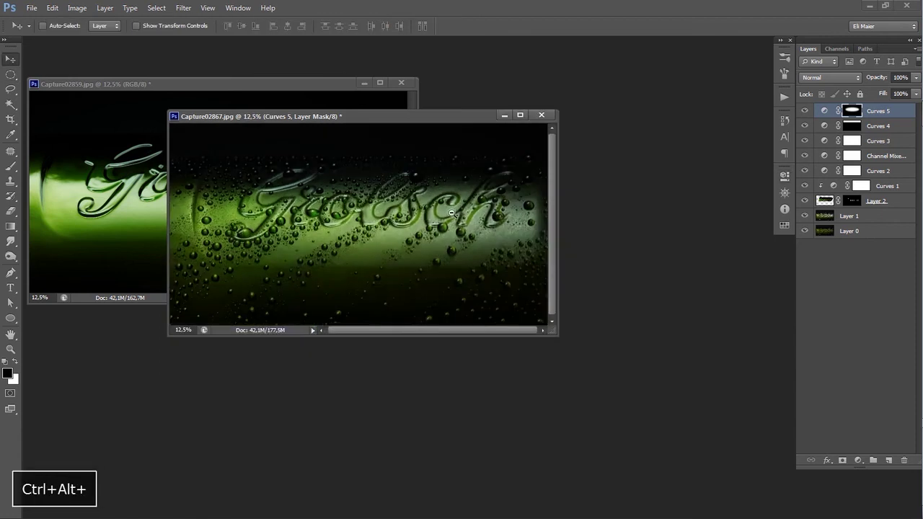
{"action": "left_click", "coordinate": [805, 113]}
{"action": "left_click", "coordinate": [805, 114]}
{"action": "left_click_drag", "start_coordinate": [552, 336], "coordinate": [696, 419]}
{"action": "left_click", "coordinate": [805, 111]}
{"action": "left_click", "coordinate": [804, 112]}
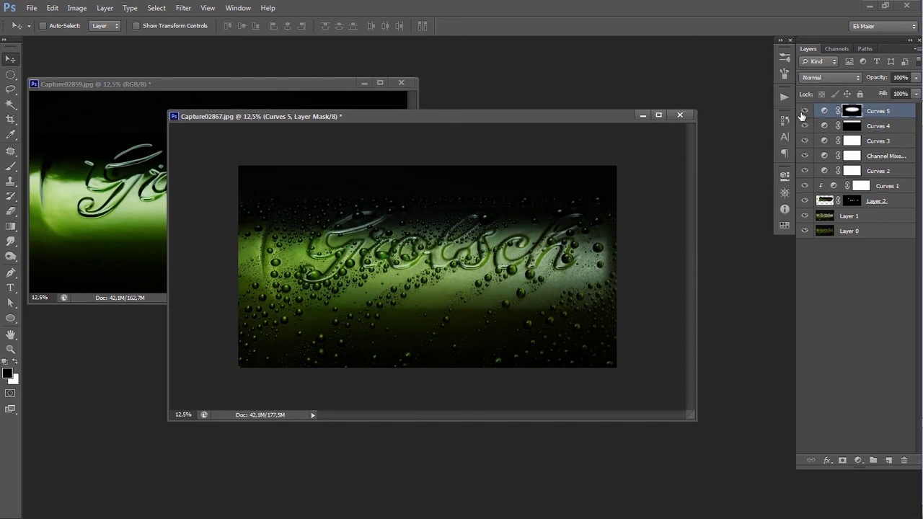
Step: Free-transform the Curves 5 mask wider toward both ends of the lettering and compare its effect on and off
{"action": "key", "text": "ctrl+t"}
{"action": "left_click_drag", "start_coordinate": [261, 246], "coordinate": [202, 247]}
{"action": "left_click_drag", "start_coordinate": [607, 249], "coordinate": [621, 249]}
{"action": "key", "text": "Return"}
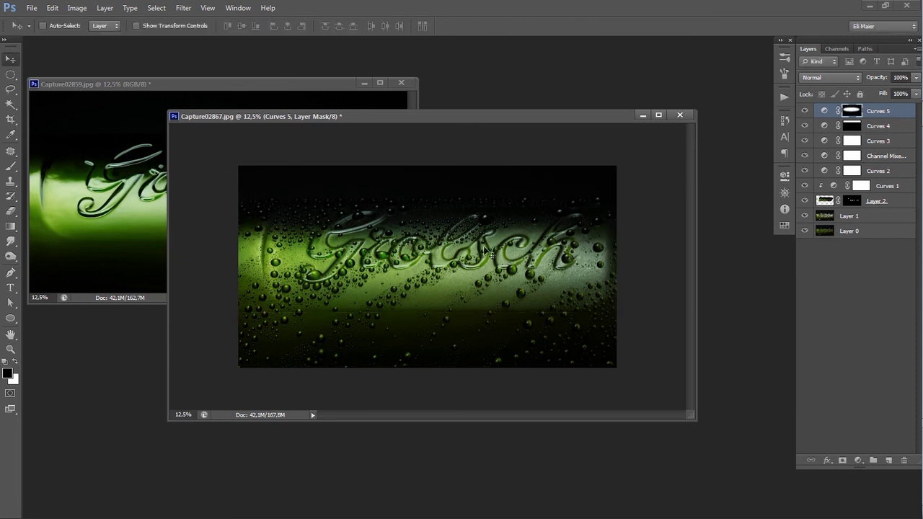
{"action": "left_click", "coordinate": [805, 112]}
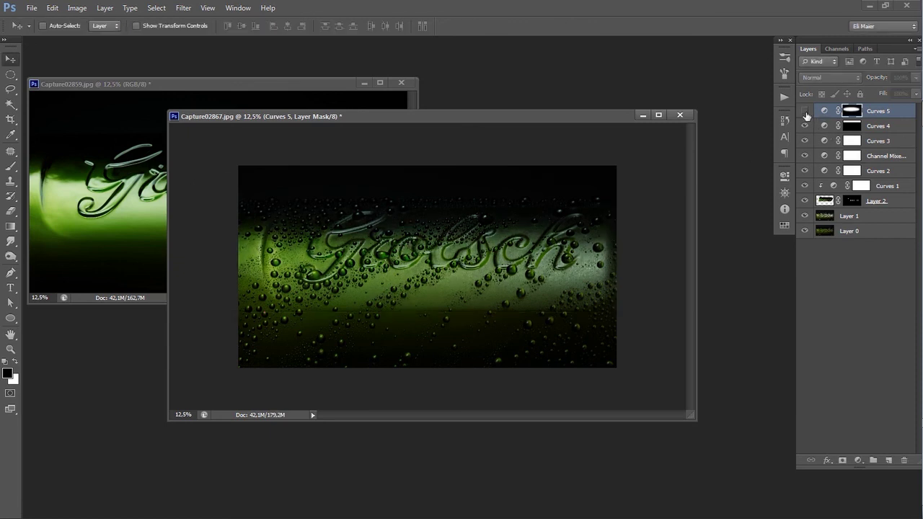
{"action": "left_click", "coordinate": [804, 112]}
Step: Strengthen Curves 5 by lowering the white point's input and setting a midtone point at input 99, output 151, then compare its effect
{"action": "key", "text": "space"}
{"action": "key", "text": "ctrl+alt+minus"}
{"action": "left_click_drag", "start_coordinate": [336, 120], "coordinate": [424, 151]}
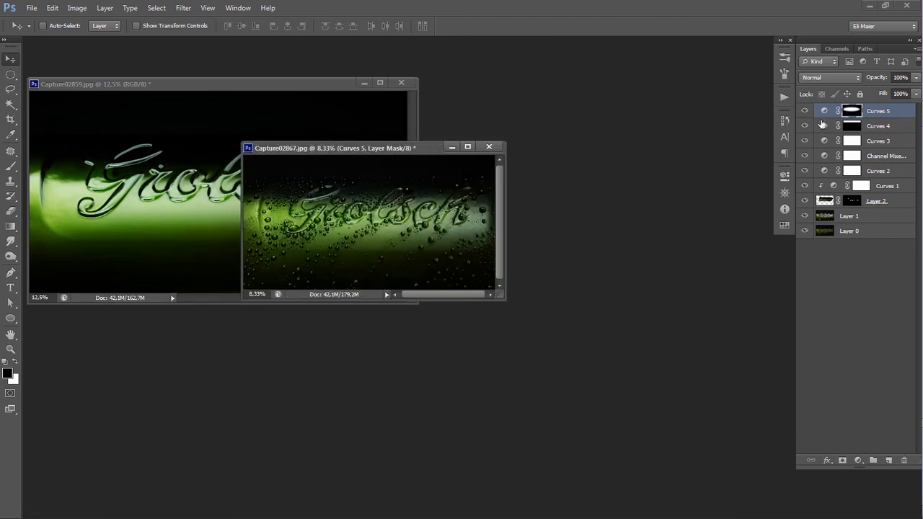
{"action": "double_click", "coordinate": [824, 110]}
{"action": "left_click_drag", "start_coordinate": [745, 231], "coordinate": [712, 232]}
{"action": "left_click", "coordinate": [658, 292]}
{"action": "left_click_drag", "start_coordinate": [657, 292], "coordinate": [653, 296]}
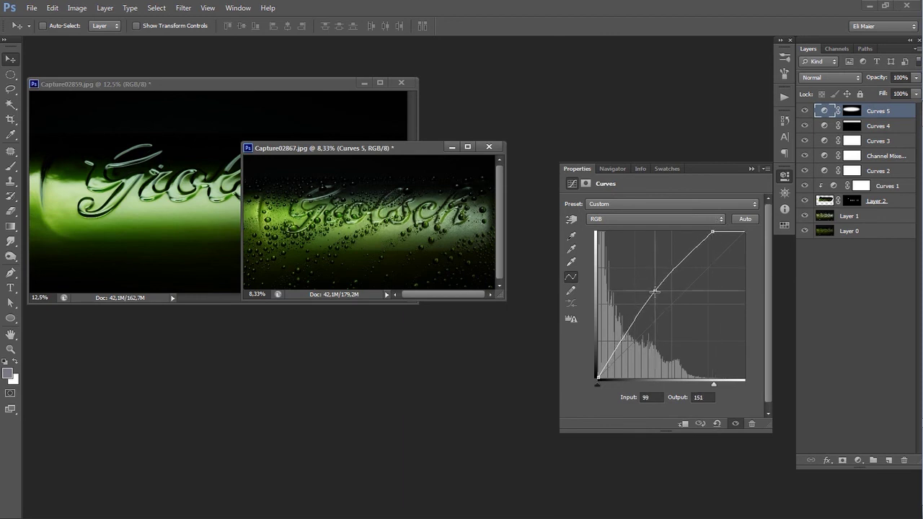
{"action": "double_click", "coordinate": [569, 172]}
{"action": "key", "text": "ctrl+plus"}
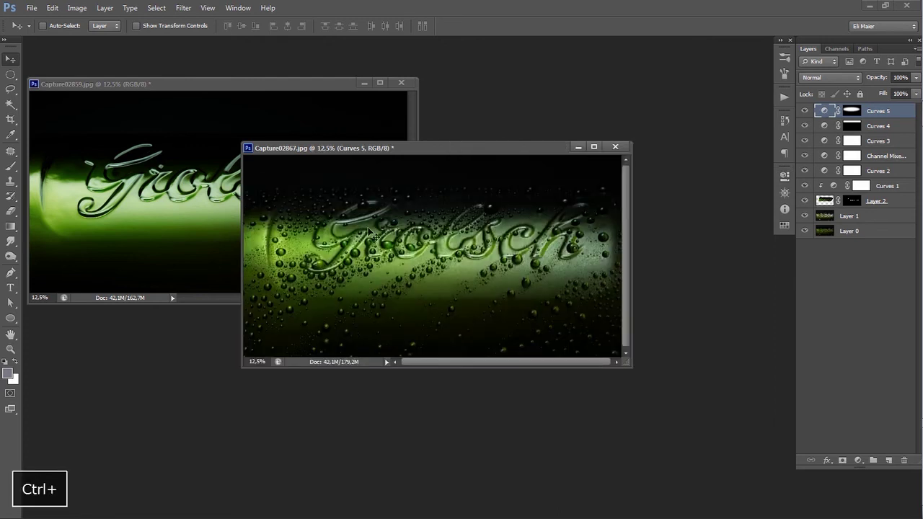
{"action": "key", "text": "ctrl+space"}
{"action": "left_click", "coordinate": [415, 247], "text": "ctrl"}
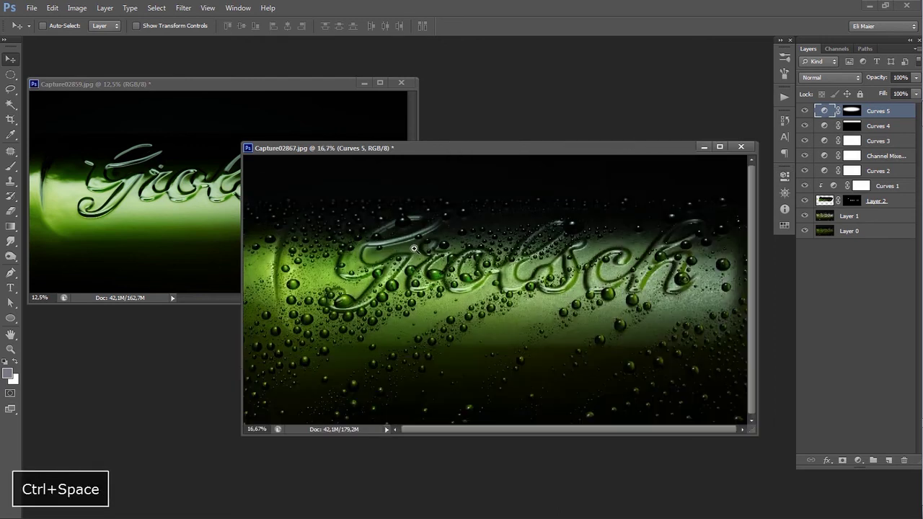
{"action": "left_click", "coordinate": [805, 111]}
{"action": "left_click", "coordinate": [805, 111]}
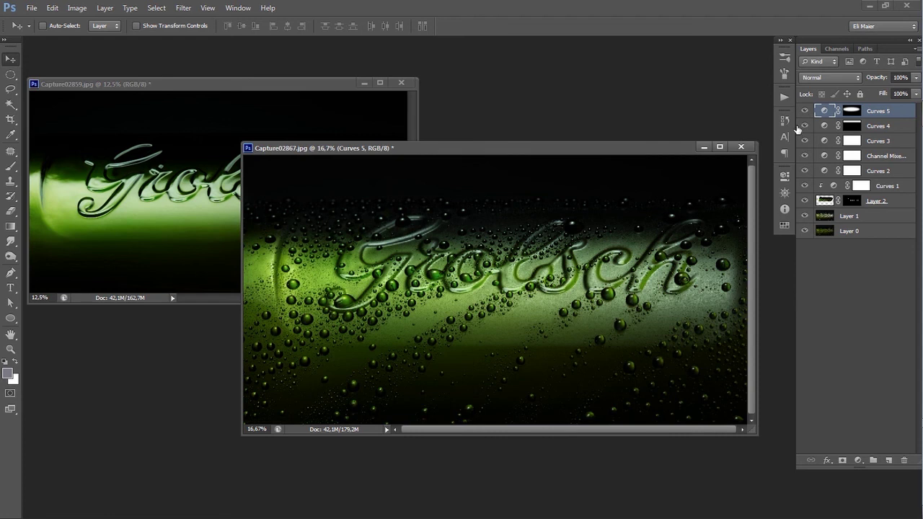
Step: Compare the image with and without Layer 1 and set Layer 1's fill to 32%
{"action": "left_click", "coordinate": [822, 202]}
{"action": "left_click", "coordinate": [810, 217]}
{"action": "left_click", "coordinate": [805, 216]}
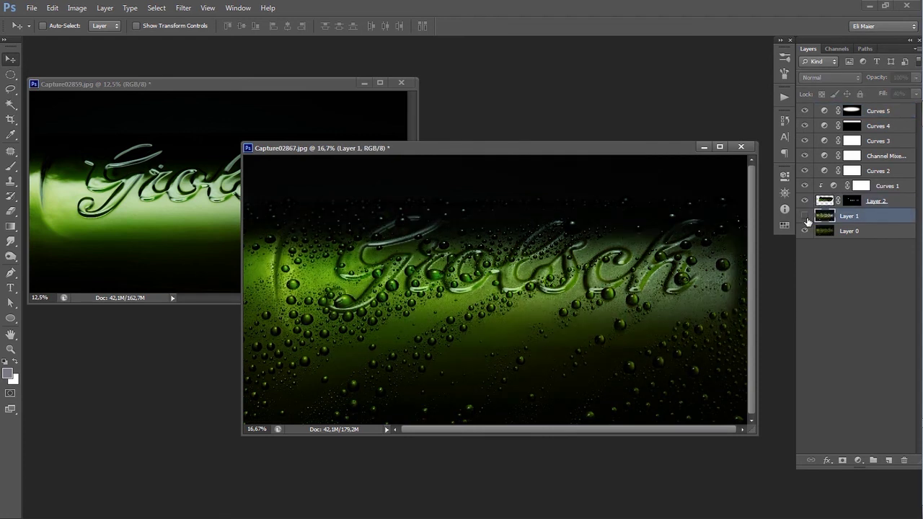
{"action": "left_click", "coordinate": [805, 216]}
{"action": "left_click", "coordinate": [914, 95]}
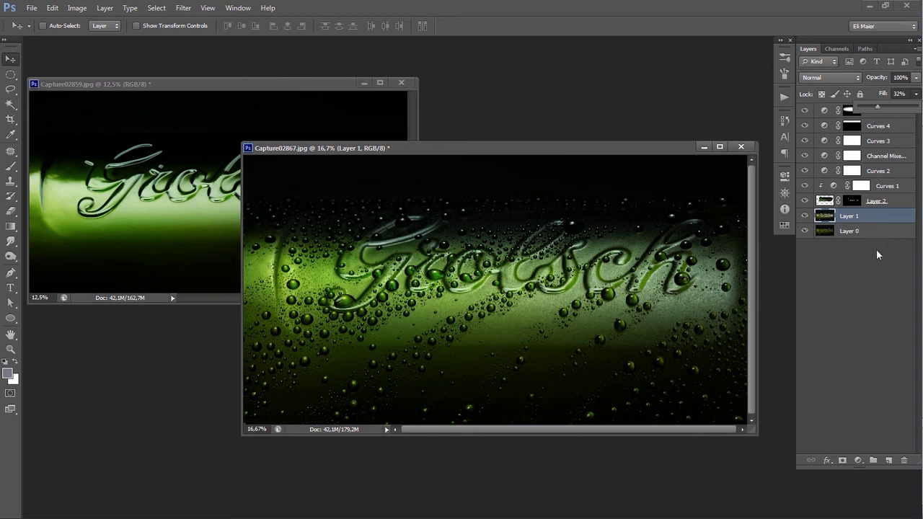
{"action": "left_click", "coordinate": [846, 284]}
Step: Place the clean and droplet Grolsch images side by side with the interface panels hidden to compare them
{"action": "key", "text": "ctrl+alt+minus"}
{"action": "left_click_drag", "start_coordinate": [436, 148], "coordinate": [603, 99]}
{"action": "key", "text": "Tab"}
{"action": "left_click_drag", "start_coordinate": [320, 84], "coordinate": [313, 132]}
{"action": "left_click_drag", "start_coordinate": [490, 99], "coordinate": [496, 128]}
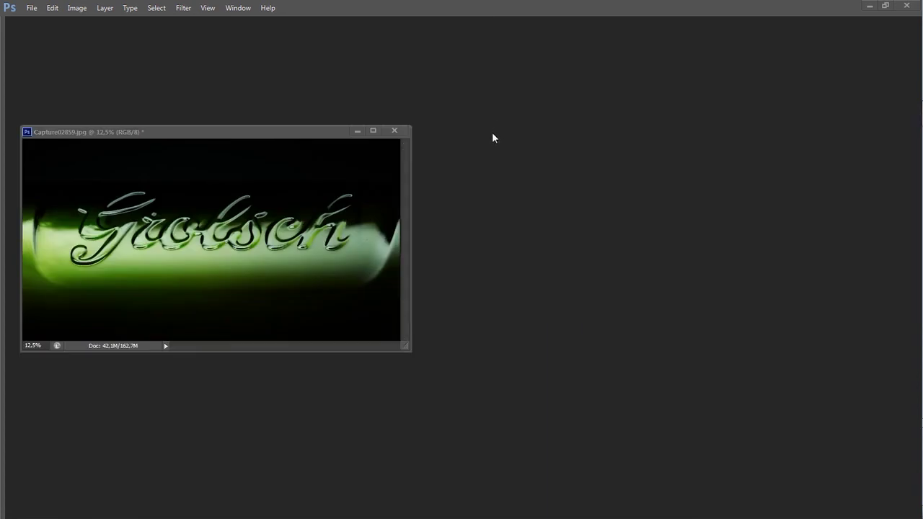
{"action": "left_click_drag", "start_coordinate": [494, 133], "coordinate": [495, 133]}
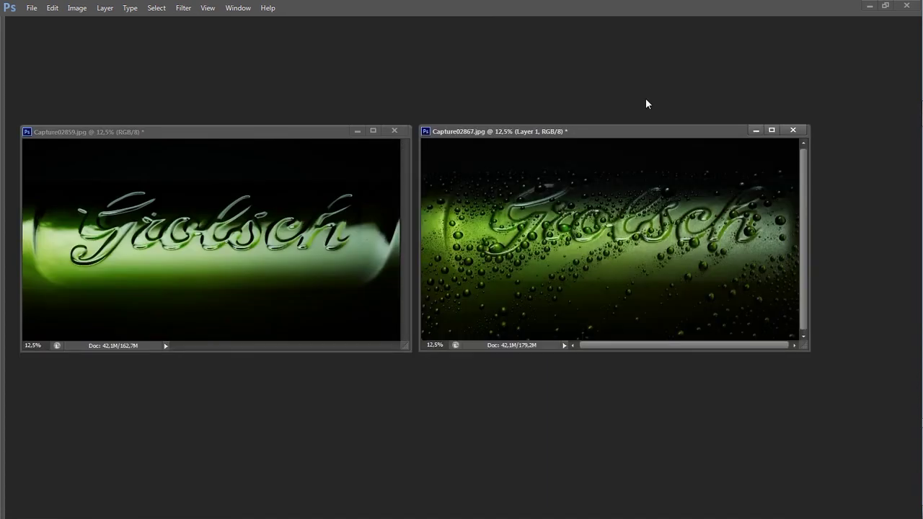
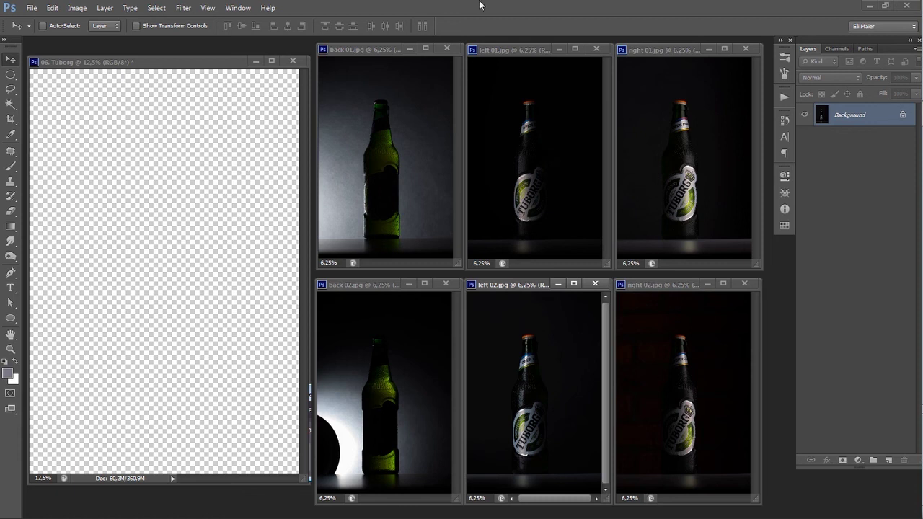
Step: Switch to the 06. Tuborg document and show the back 01, back 02 and left 01 layers
{"action": "left_click", "coordinate": [184, 91]}
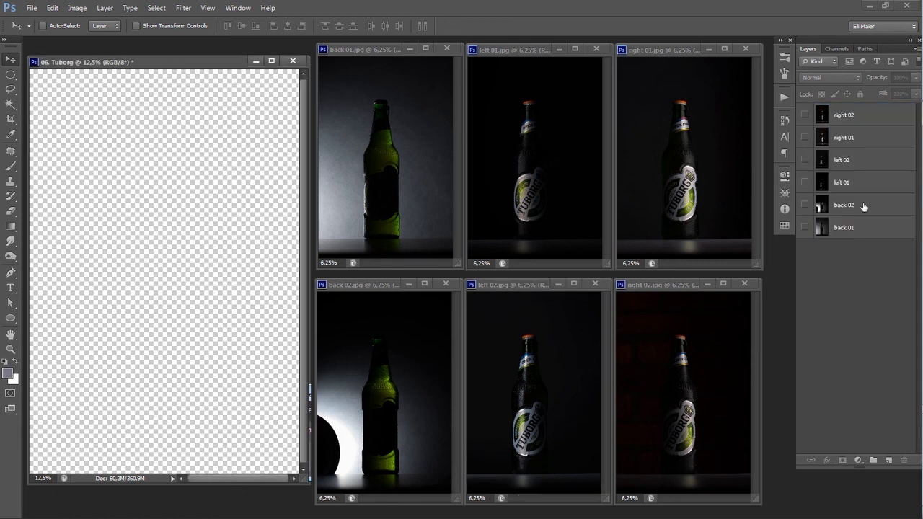
{"action": "left_click", "coordinate": [806, 228]}
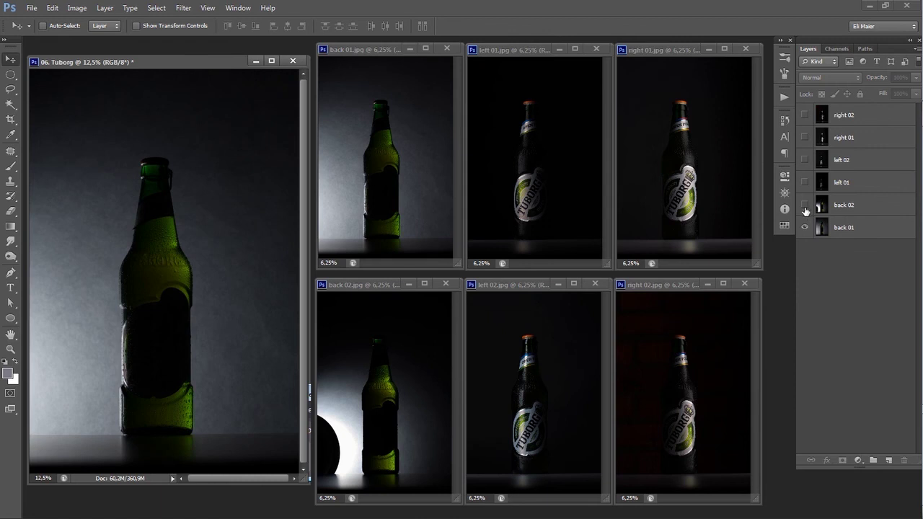
{"action": "left_click", "coordinate": [804, 207]}
{"action": "left_click", "coordinate": [822, 208]}
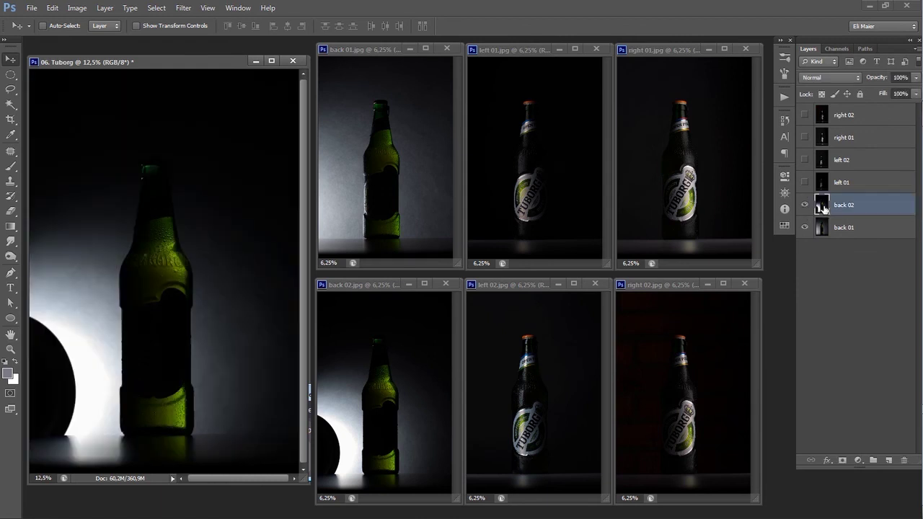
{"action": "left_click", "coordinate": [823, 186]}
{"action": "left_click", "coordinate": [805, 183]}
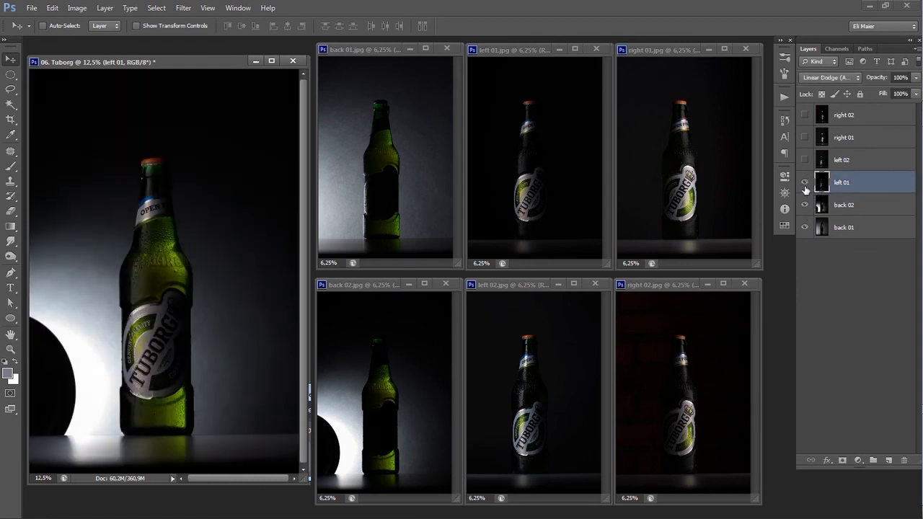
Step: Review the Linear Dodge (Add) blend mode on the left 01 layer and change it to Normal
{"action": "left_click", "coordinate": [837, 78]}
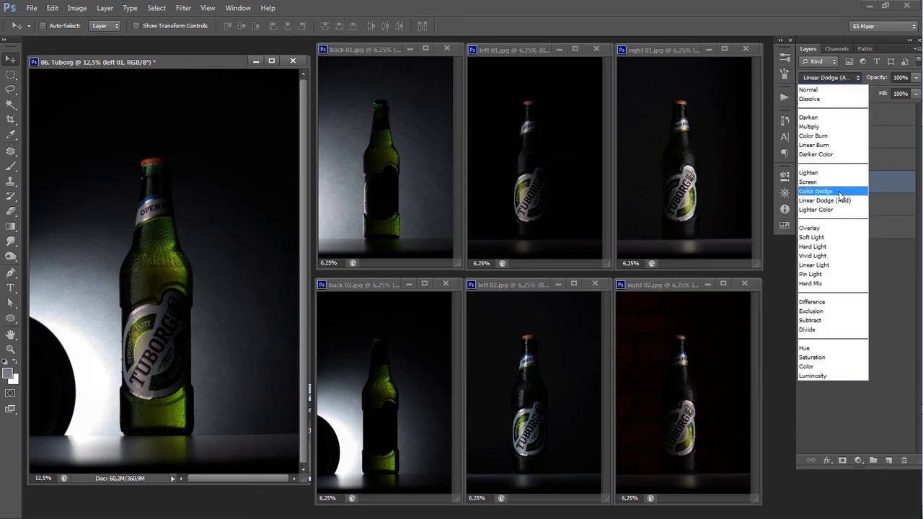
{"action": "left_click", "coordinate": [838, 203]}
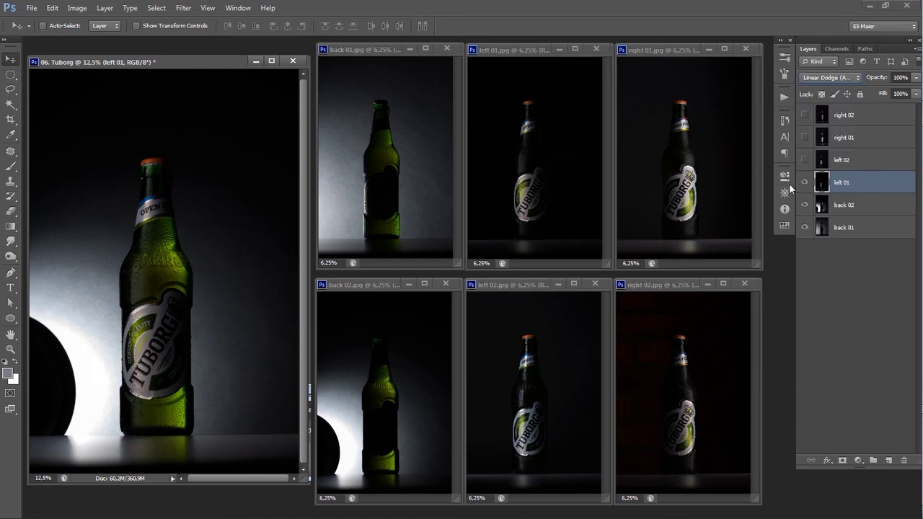
{"action": "left_click", "coordinate": [815, 77]}
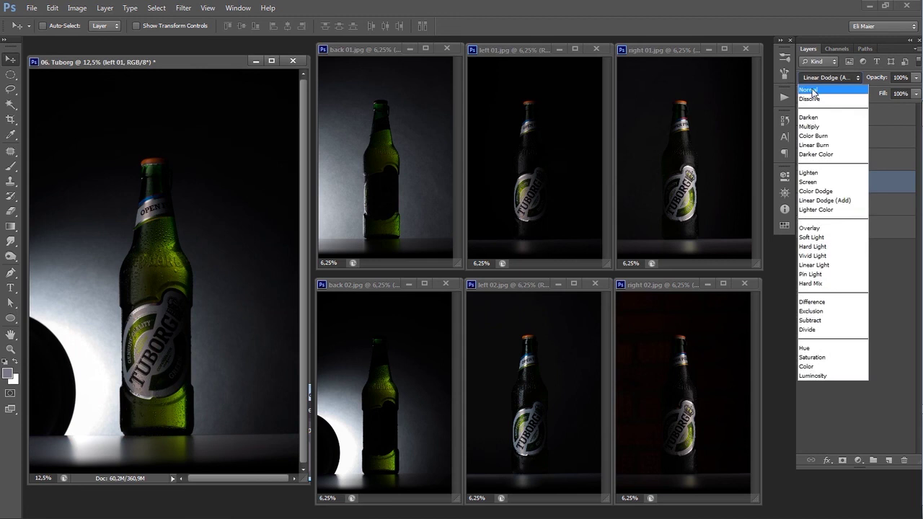
{"action": "left_click", "coordinate": [814, 79]}
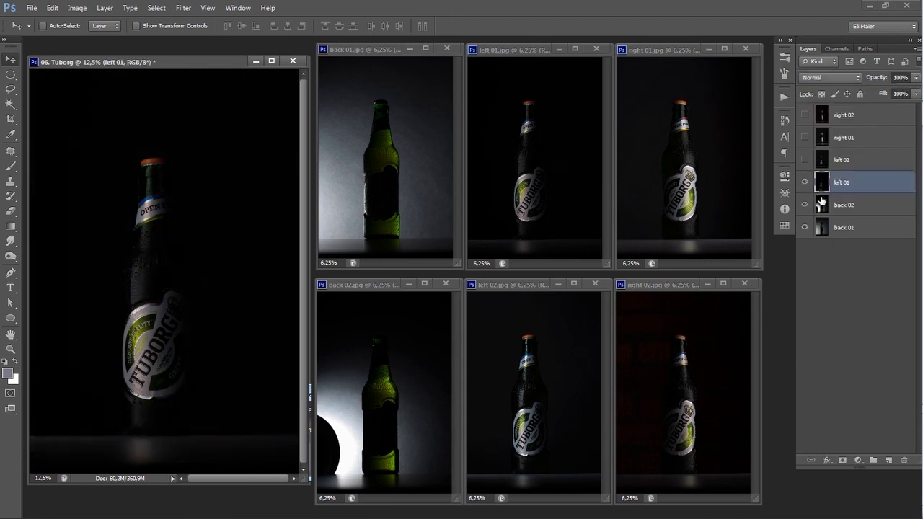
Step: Hide the left 01 layer to view back 02 beneath it, and make left 01 the active layer
{"action": "left_click", "coordinate": [816, 202]}
{"action": "left_click", "coordinate": [805, 183]}
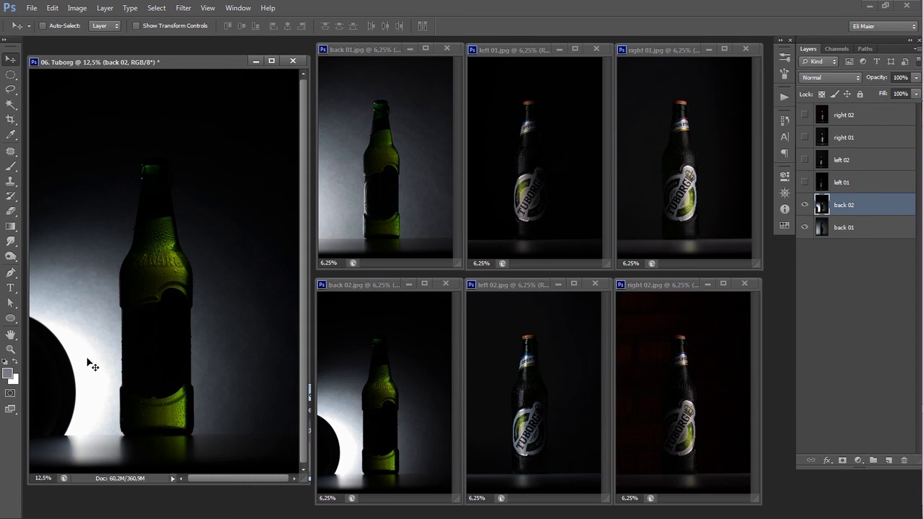
{"action": "left_click", "coordinate": [822, 189]}
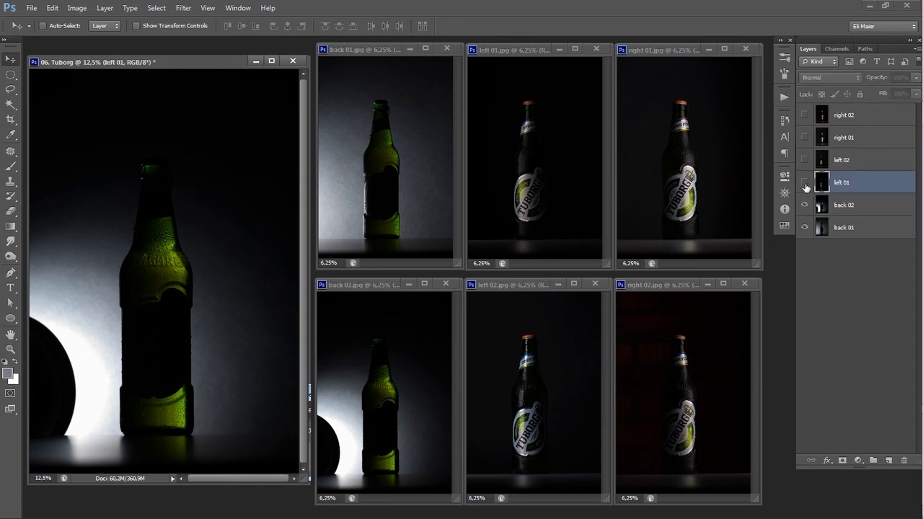
Step: Show the left 01 layer and set its blend mode to Linear Dodge (Add)
{"action": "left_click", "coordinate": [804, 184]}
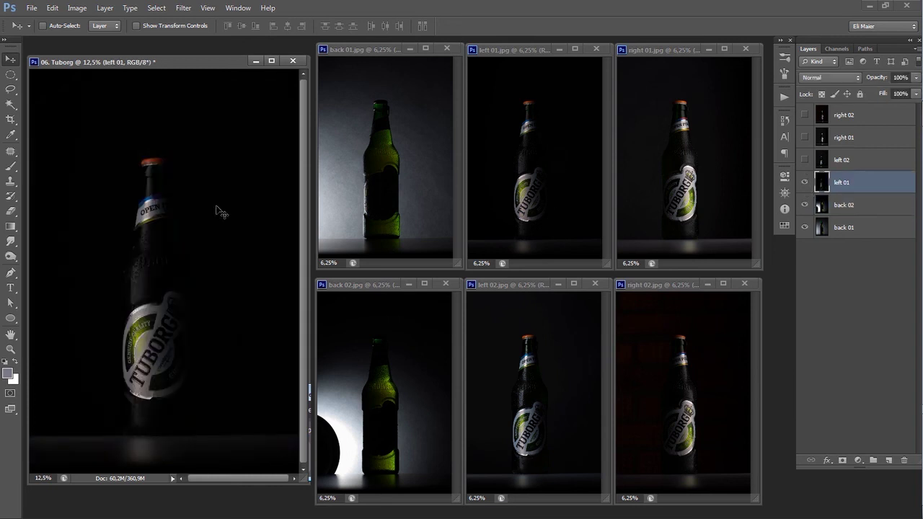
{"action": "left_click", "coordinate": [831, 77]}
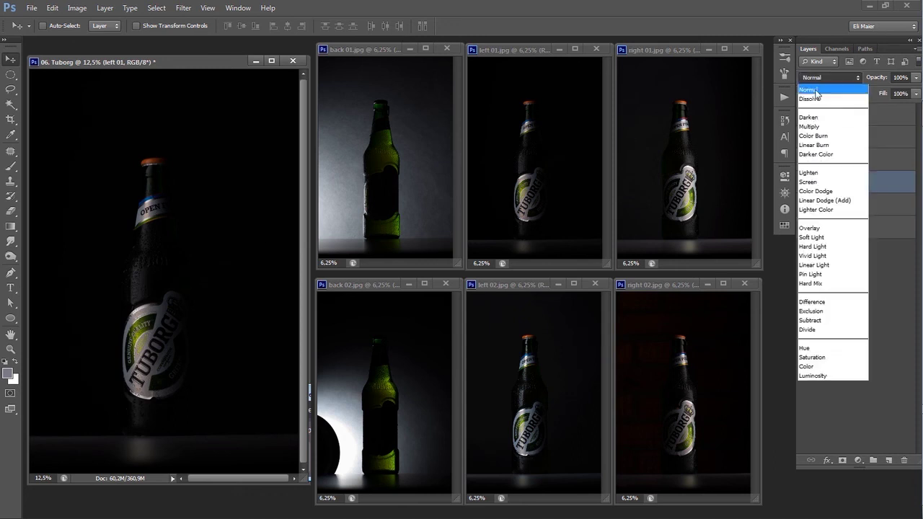
{"action": "left_click", "coordinate": [831, 201]}
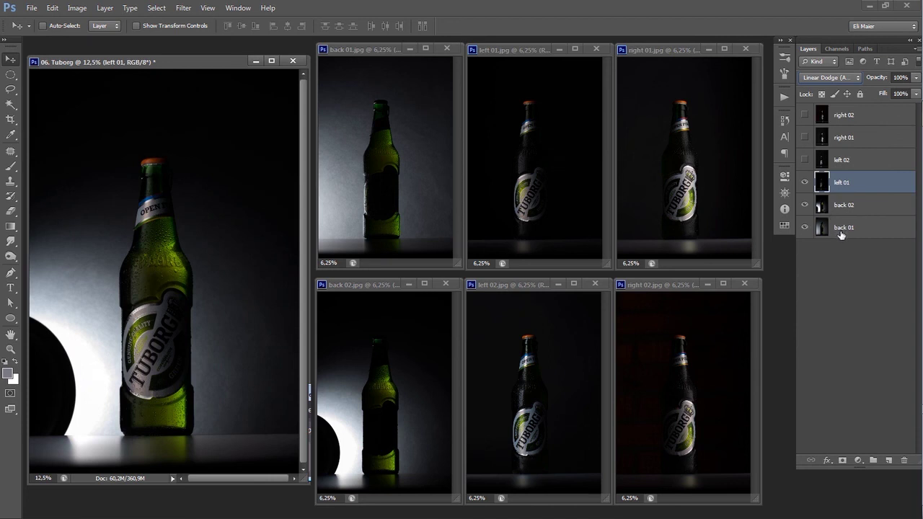
Step: Show the right 02 layer, blend it with Linear Dodge (Add), and leave no layer selected
{"action": "left_click", "coordinate": [821, 119]}
{"action": "left_click", "coordinate": [805, 115]}
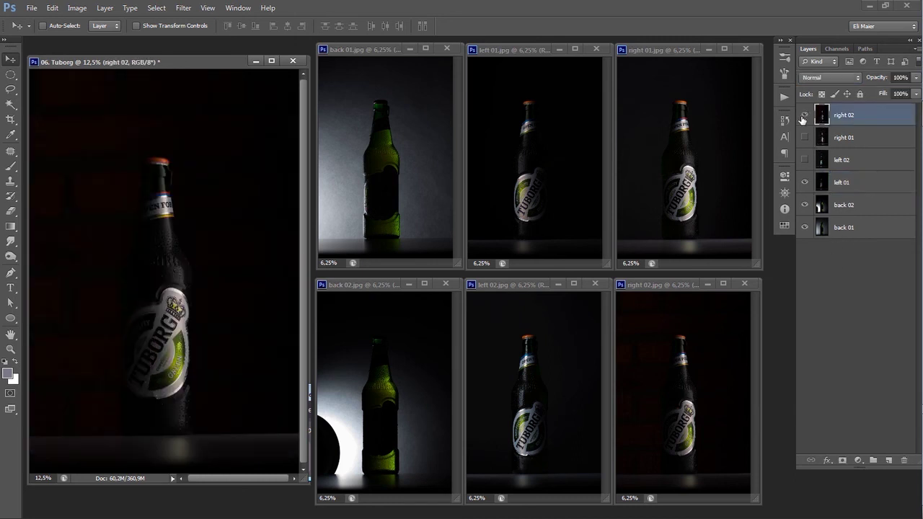
{"action": "left_click", "coordinate": [823, 78]}
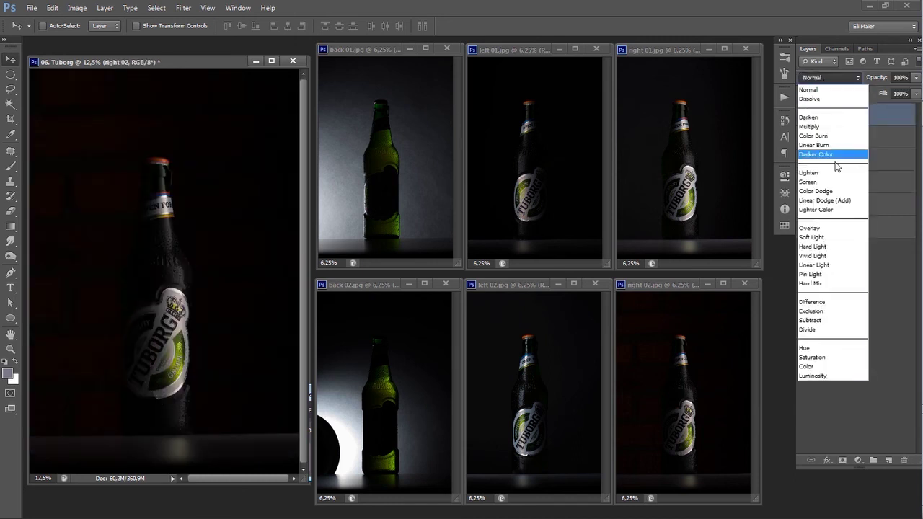
{"action": "left_click", "coordinate": [833, 202]}
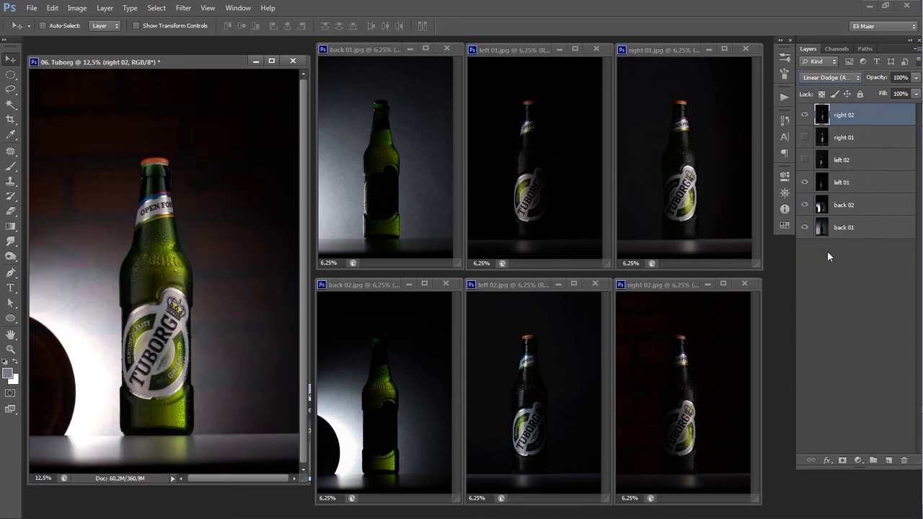
{"action": "left_click", "coordinate": [832, 279]}
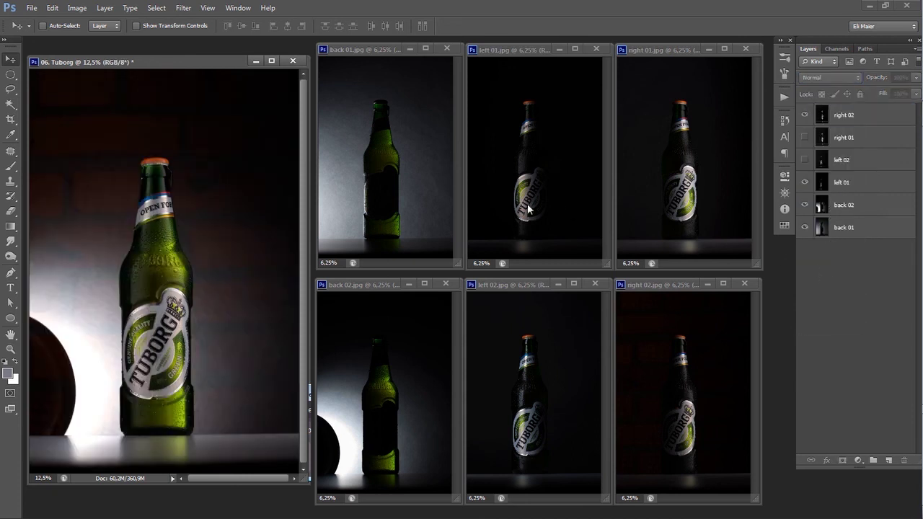
{"action": "left_click", "coordinate": [205, 252]}
{"action": "key", "text": "space"}
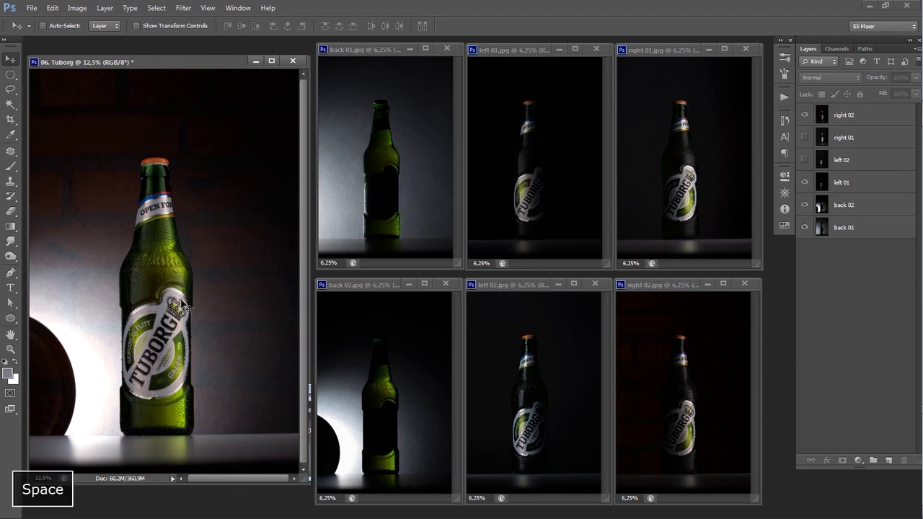
{"action": "left_click", "coordinate": [181, 303], "text": "ctrl"}
{"action": "left_click", "coordinate": [190, 280], "text": "ctrl"}
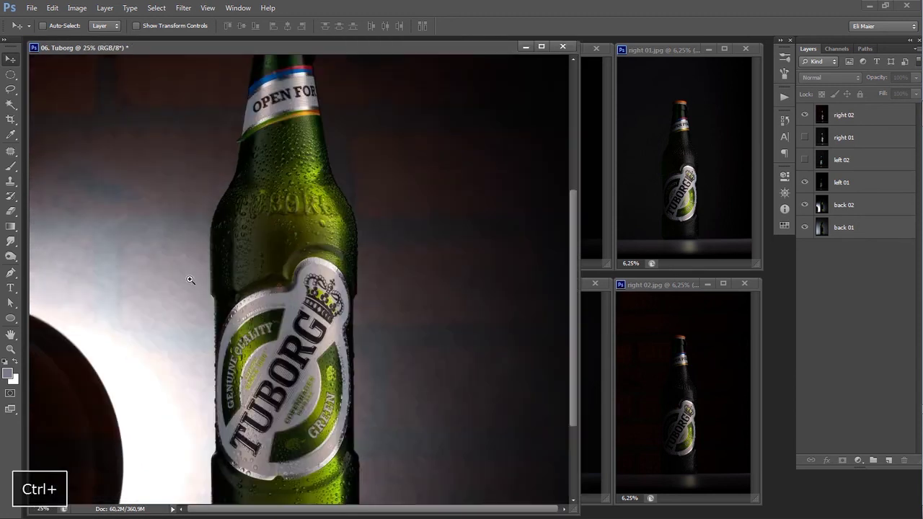
{"action": "key", "text": "ctrl+alt+minus"}
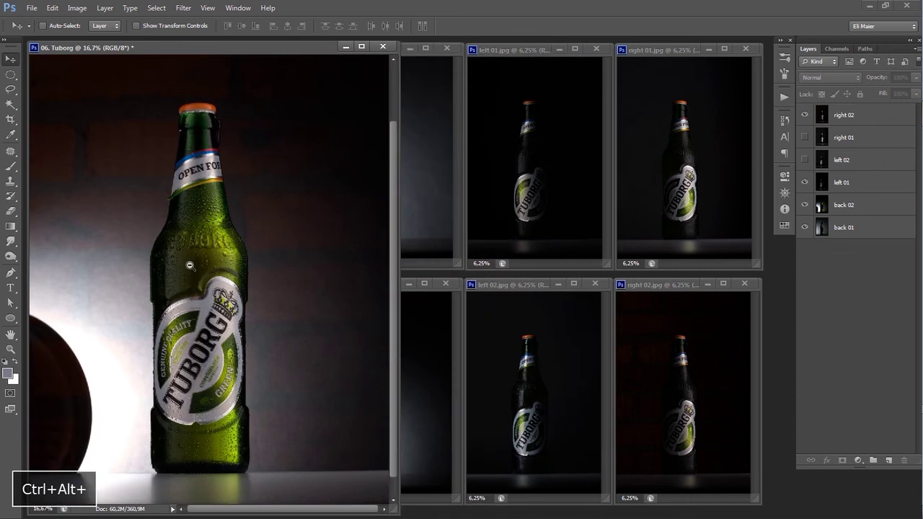
{"action": "key", "text": "ctrl+alt+minus"}
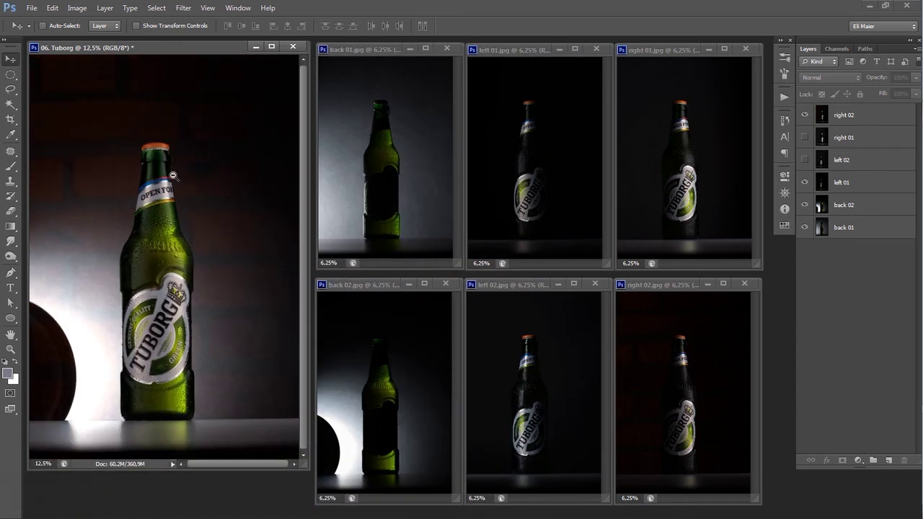
{"action": "left_click_drag", "start_coordinate": [183, 50], "coordinate": [191, 64]}
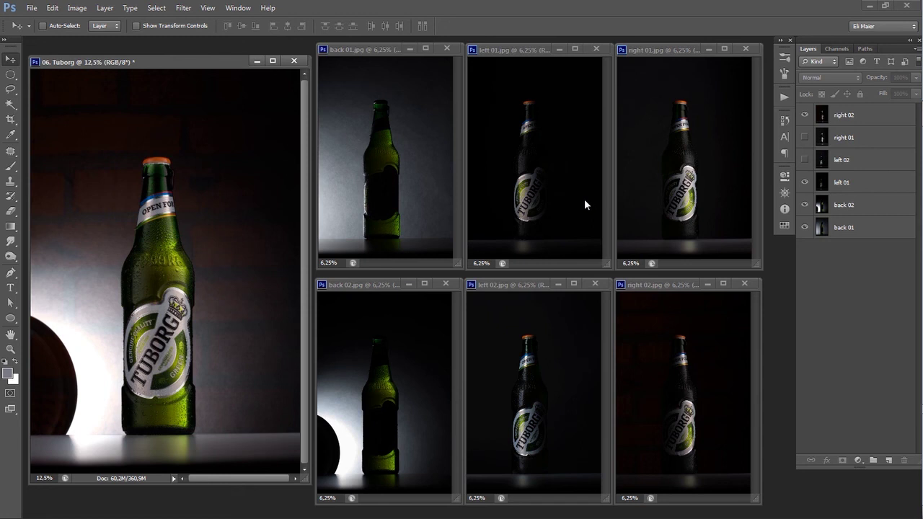
Step: Leave only the right 01 and back 01 layers visible and set right 01's blend mode to Linear Dodge (Add)
{"action": "left_click", "coordinate": [805, 116]}
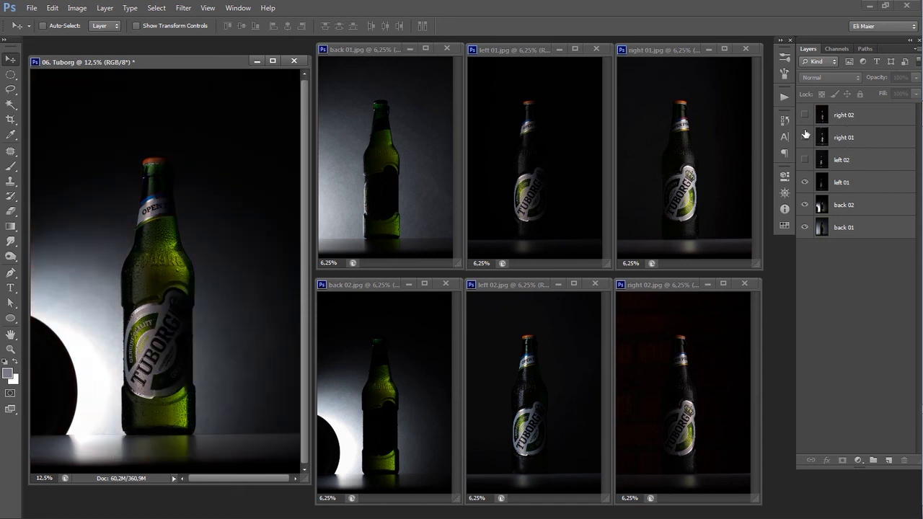
{"action": "left_click", "coordinate": [805, 137]}
{"action": "left_click", "coordinate": [826, 141]}
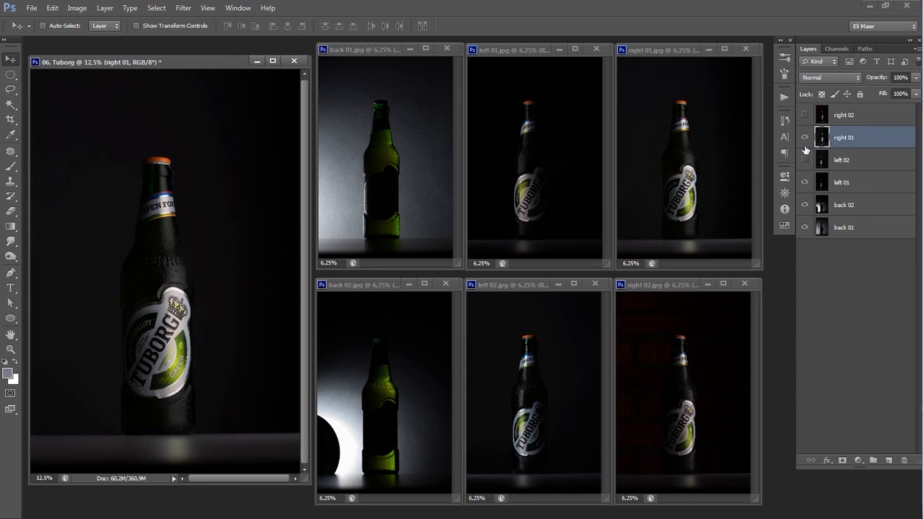
{"action": "left_click", "coordinate": [805, 182]}
{"action": "left_click", "coordinate": [805, 205]}
{"action": "left_click", "coordinate": [822, 78]}
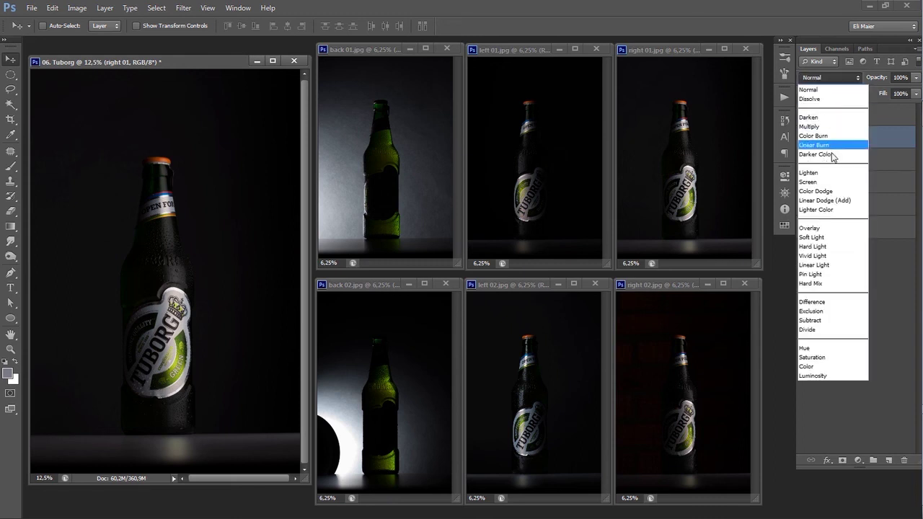
{"action": "left_click", "coordinate": [822, 204]}
Step: Try fill values of 52% and 92% on the right 01 layer, comparing it on and off, and return the fill to 100%
{"action": "mouse_move", "coordinate": [918, 96]}
{"action": "left_mouse_down"}
{"action": "mouse_move", "coordinate": [897, 112]}
{"action": "mouse_move", "coordinate": [860, 105]}
{"action": "mouse_move", "coordinate": [885, 108]}
{"action": "left_mouse_up"}
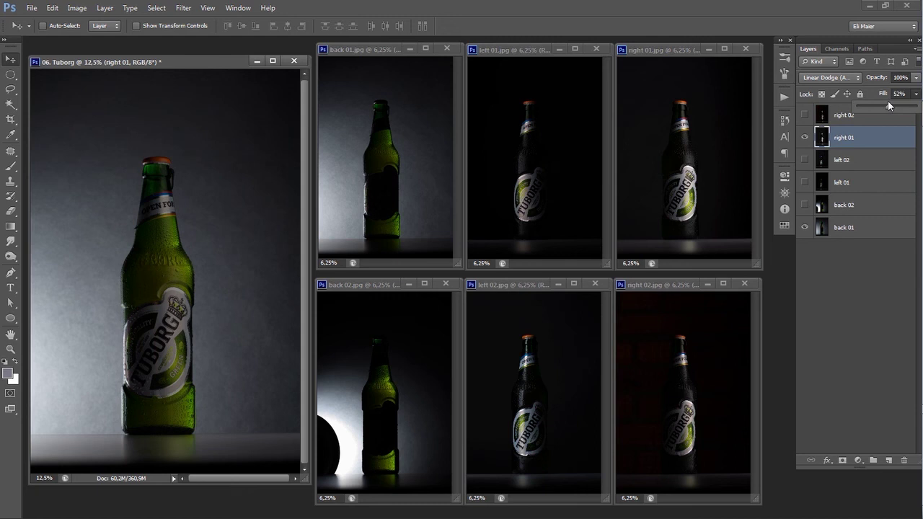
{"action": "left_click_drag", "start_coordinate": [890, 110], "coordinate": [913, 110]}
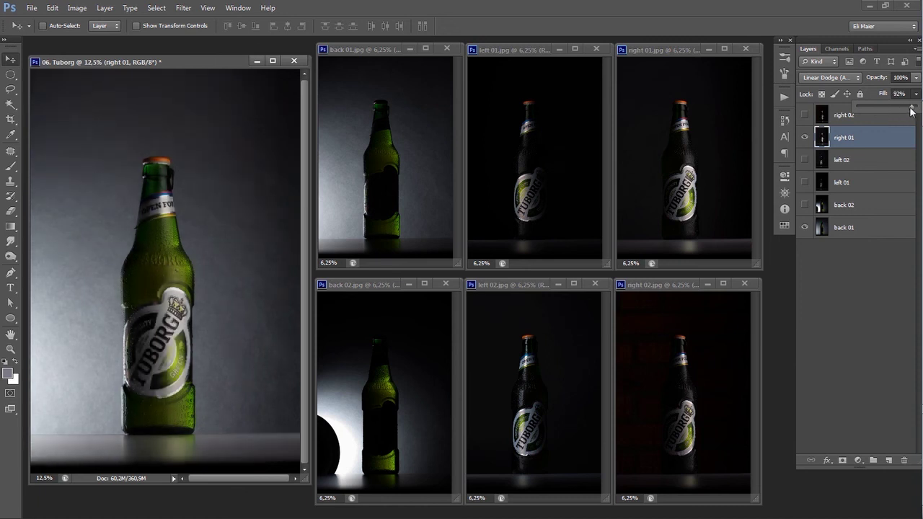
{"action": "left_click", "coordinate": [805, 138]}
{"action": "left_click", "coordinate": [806, 138]}
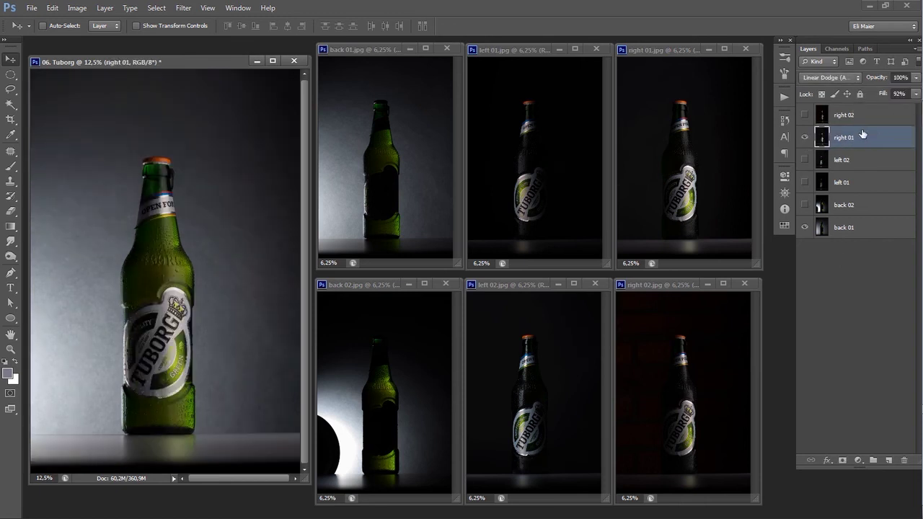
{"action": "left_click", "coordinate": [916, 94]}
{"action": "left_click_drag", "start_coordinate": [911, 107], "coordinate": [920, 106]}
{"action": "left_click", "coordinate": [866, 246]}
{"action": "left_click", "coordinate": [845, 147]}
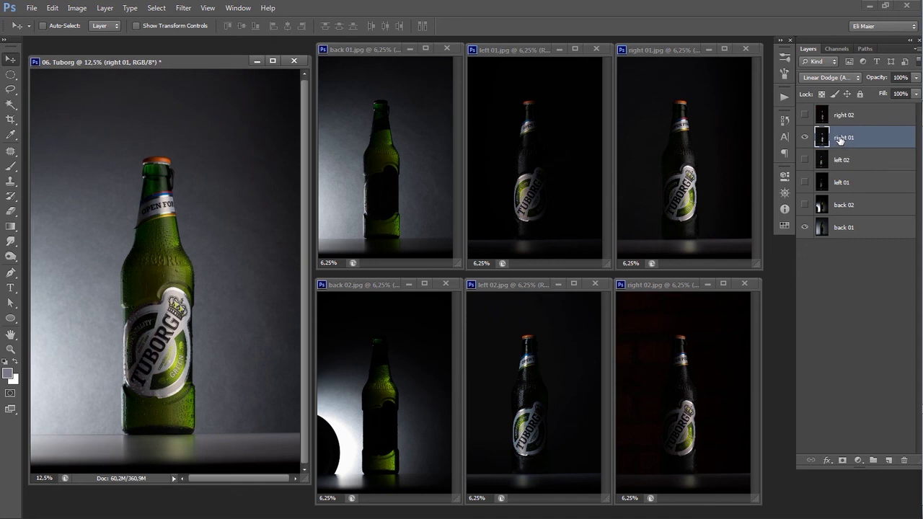
Step: Start a Curves adjustment on right 01, slightly lowering the green channel and raising the blue channel to output 172 at input 60
{"action": "key", "text": "ctrl+m"}
{"action": "left_click_drag", "start_coordinate": [587, 128], "coordinate": [591, 116]}
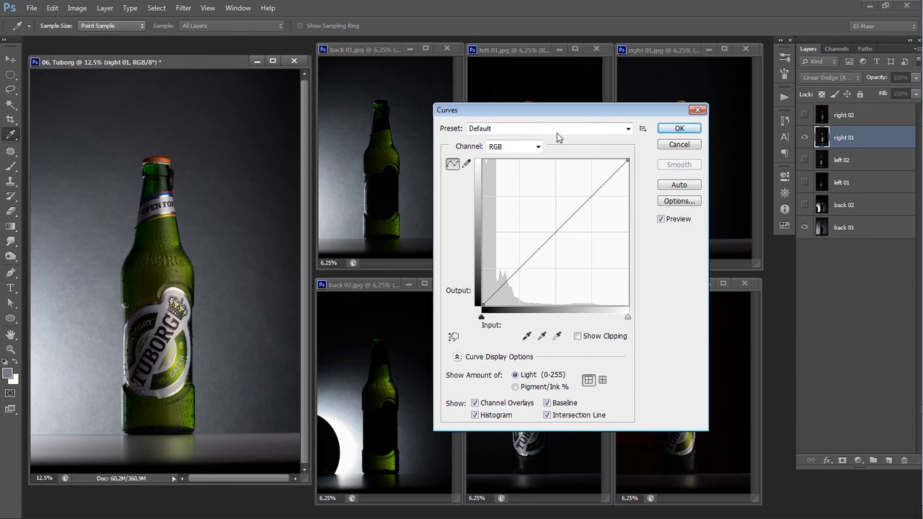
{"action": "left_click", "coordinate": [509, 149]}
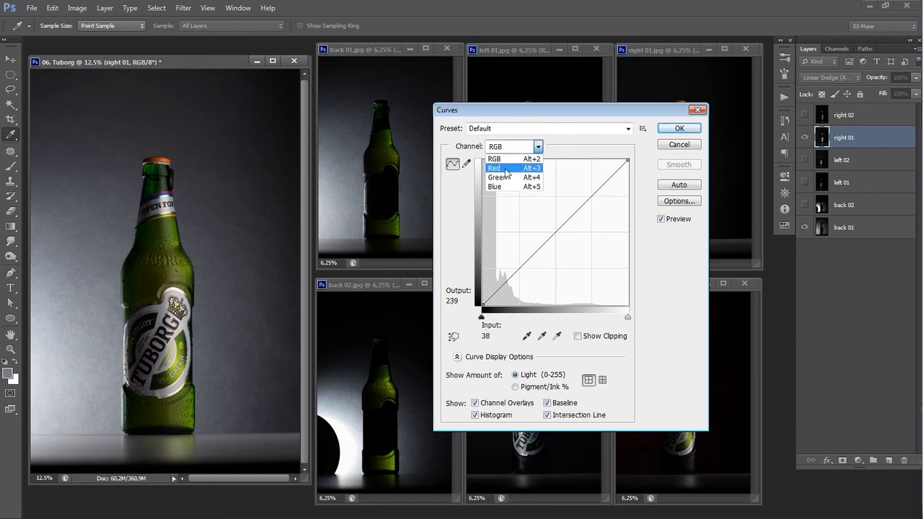
{"action": "left_click", "coordinate": [499, 177]}
{"action": "left_click_drag", "start_coordinate": [561, 234], "coordinate": [563, 239]}
{"action": "left_click", "coordinate": [532, 150]}
{"action": "left_click", "coordinate": [527, 164]}
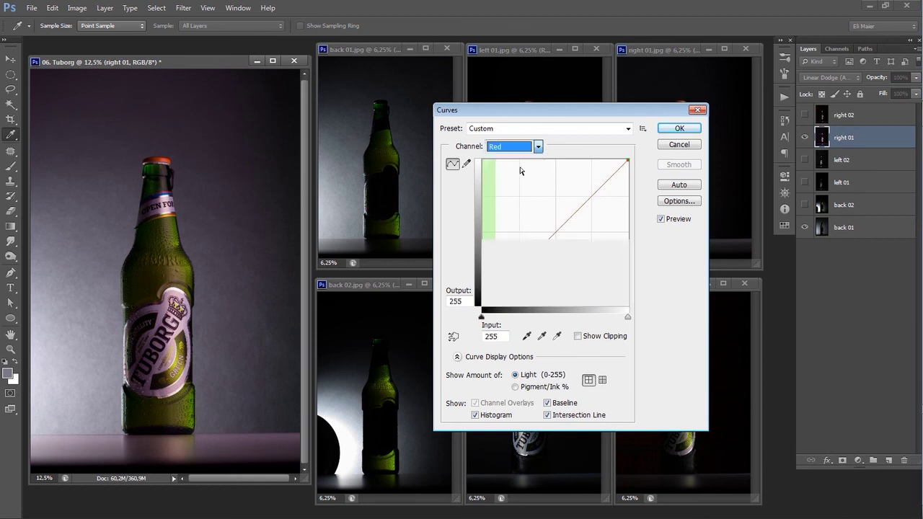
{"action": "left_click_drag", "start_coordinate": [551, 231], "coordinate": [516, 208]}
{"action": "left_click", "coordinate": [524, 150]}
{"action": "left_click", "coordinate": [495, 184]}
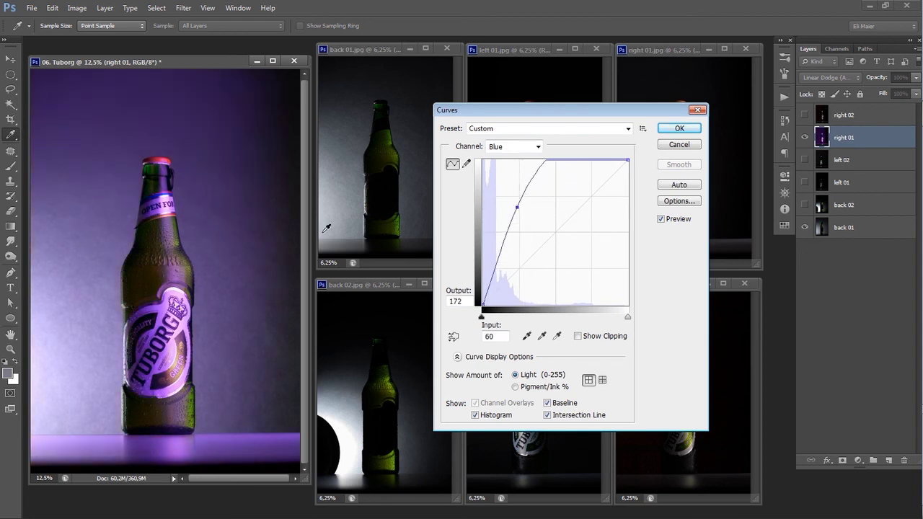
Step: Raise the green channel curve to output 138 at input 113 and apply the Curves adjustment
{"action": "left_click", "coordinate": [509, 150]}
{"action": "left_click", "coordinate": [496, 177]}
{"action": "left_click_drag", "start_coordinate": [563, 239], "coordinate": [547, 227]}
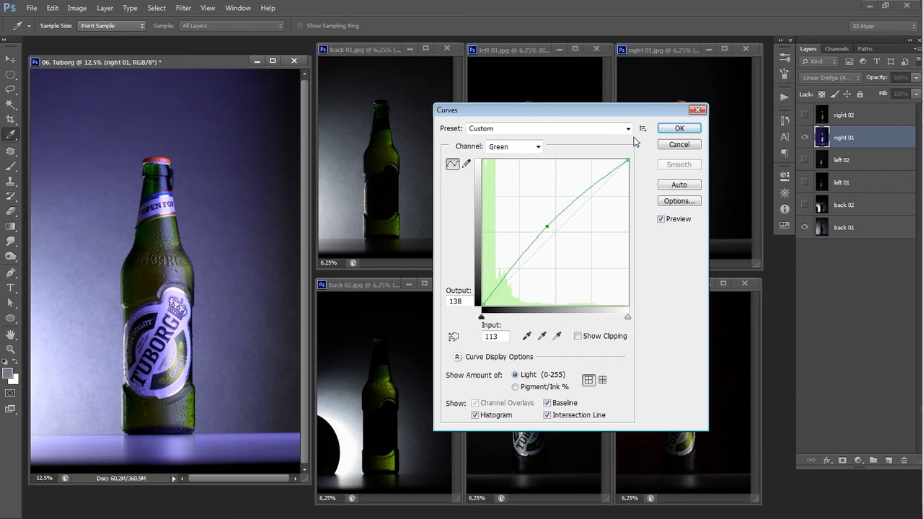
{"action": "left_click", "coordinate": [665, 131]}
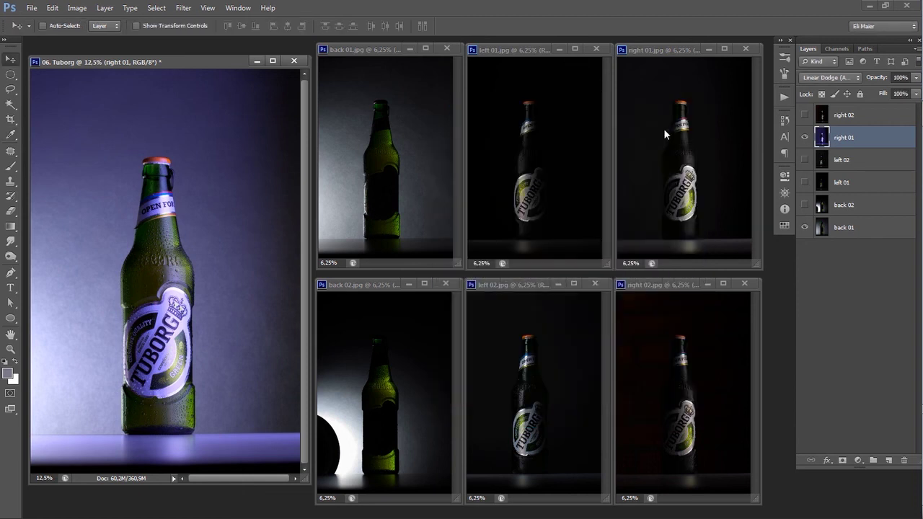
Step: Examine the tinted bottle up close in full-screen view and undo the Curves adjustment
{"action": "double_click", "coordinate": [235, 65]}
{"action": "left_click_drag", "start_coordinate": [237, 64], "coordinate": [234, 69]}
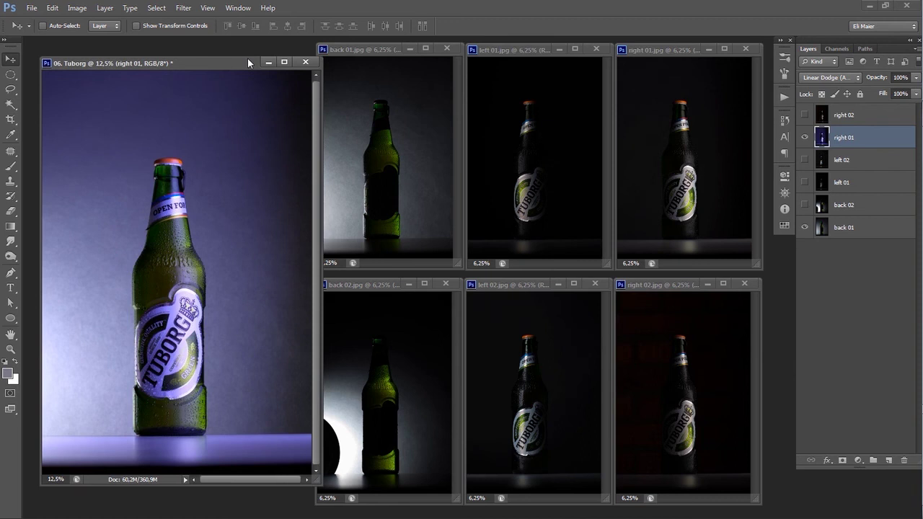
{"action": "key", "text": "f"}
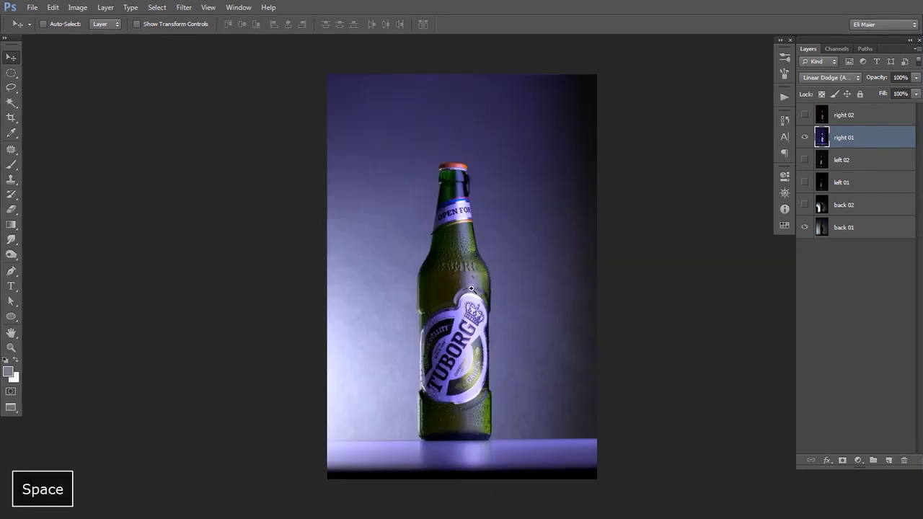
{"action": "key", "text": "ctrl+plus"}
{"action": "key", "text": "ctrl+plus"}
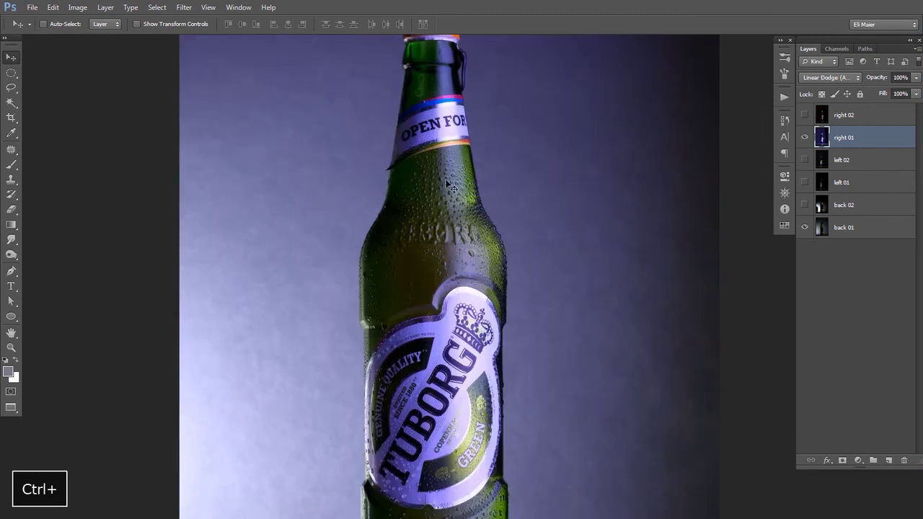
{"action": "left_click", "coordinate": [469, 270], "text": "ctrl+alt"}
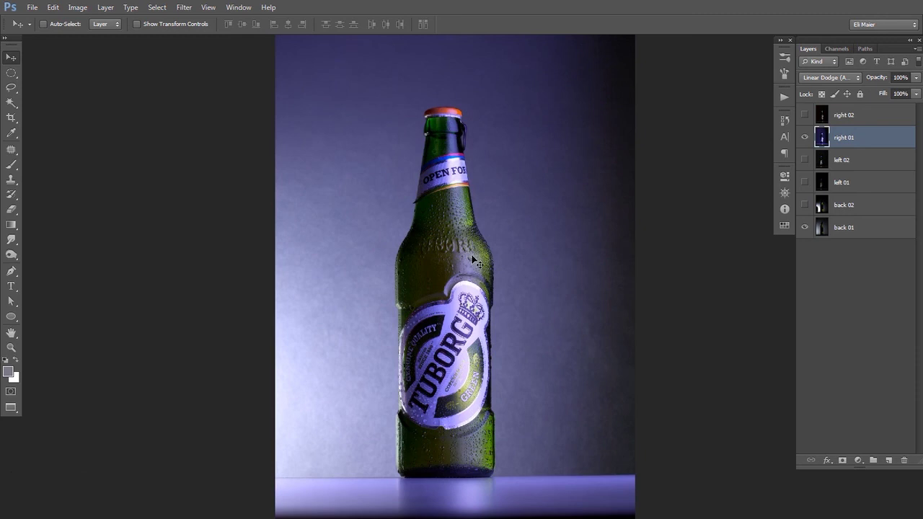
{"action": "key", "text": "space"}
{"action": "left_click_drag", "start_coordinate": [449, 212], "coordinate": [423, 199]}
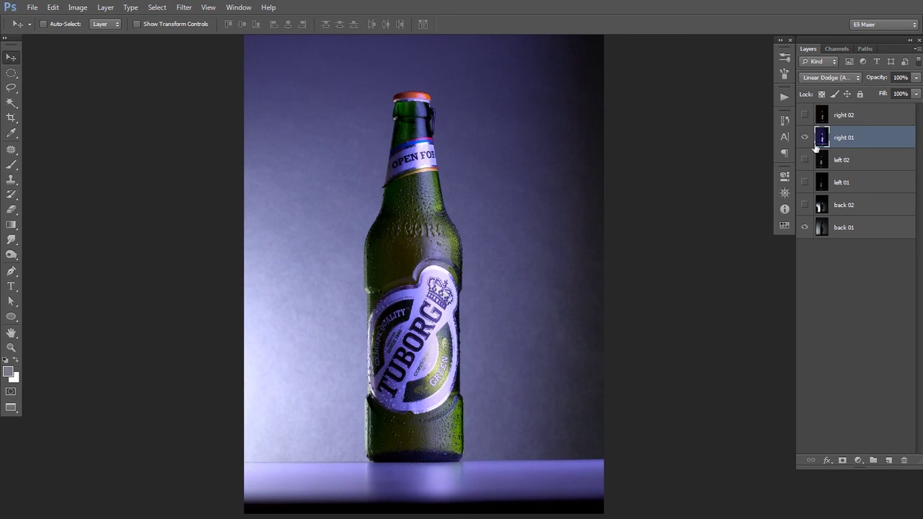
{"action": "key", "text": "ctrl+z"}
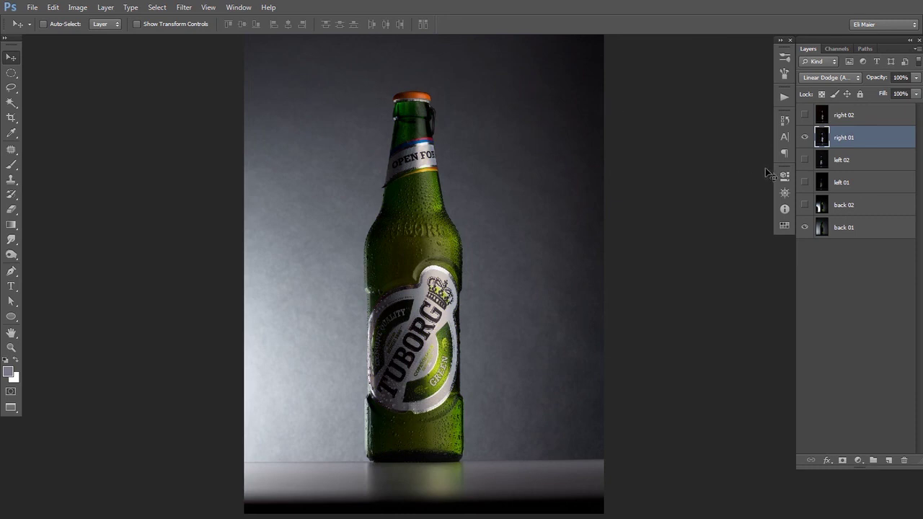
Step: Tint right 01 warm with Curves by raising the red channel and lifting the green channel to about output 149 at input 93
{"action": "key", "text": "ctrl+m"}
{"action": "left_click_drag", "start_coordinate": [571, 111], "coordinate": [645, 112]}
{"action": "left_click", "coordinate": [598, 148]}
{"action": "left_click", "coordinate": [587, 162]}
{"action": "left_click_drag", "start_coordinate": [628, 233], "coordinate": [600, 215]}
{"action": "left_click", "coordinate": [588, 148]}
{"action": "left_click", "coordinate": [580, 175]}
{"action": "left_click_drag", "start_coordinate": [610, 253], "coordinate": [605, 217]}
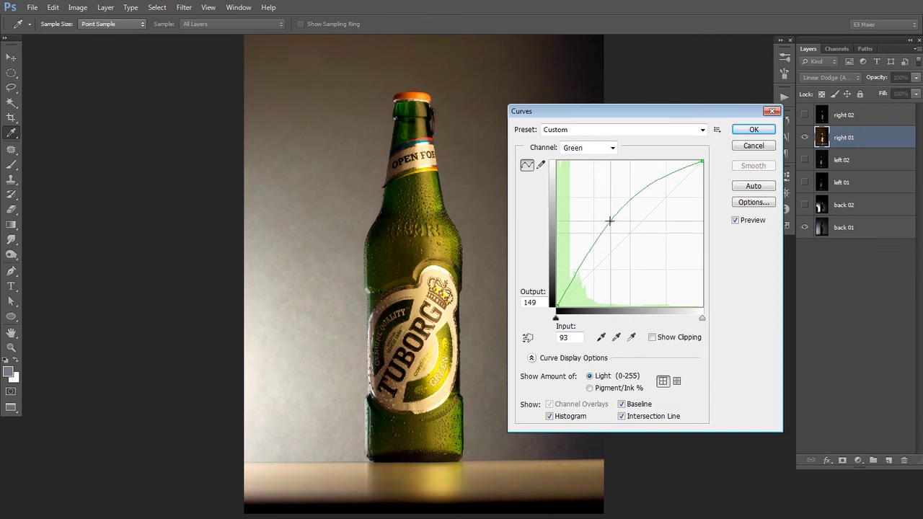
{"action": "left_click", "coordinate": [754, 129]}
Step: Check the warm-tinted bottle in full-screen view, return to the windowed view and undo the Curves adjustment
{"action": "key", "text": "f"}
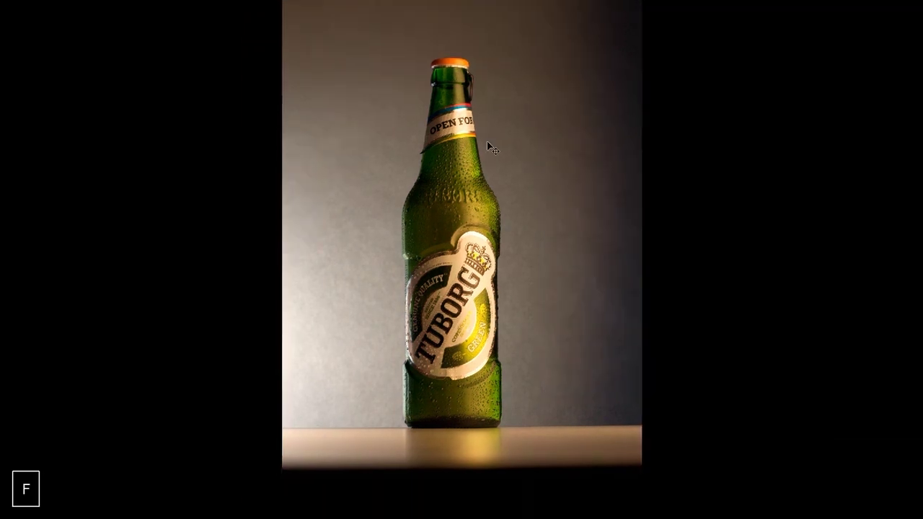
{"action": "key", "text": "f"}
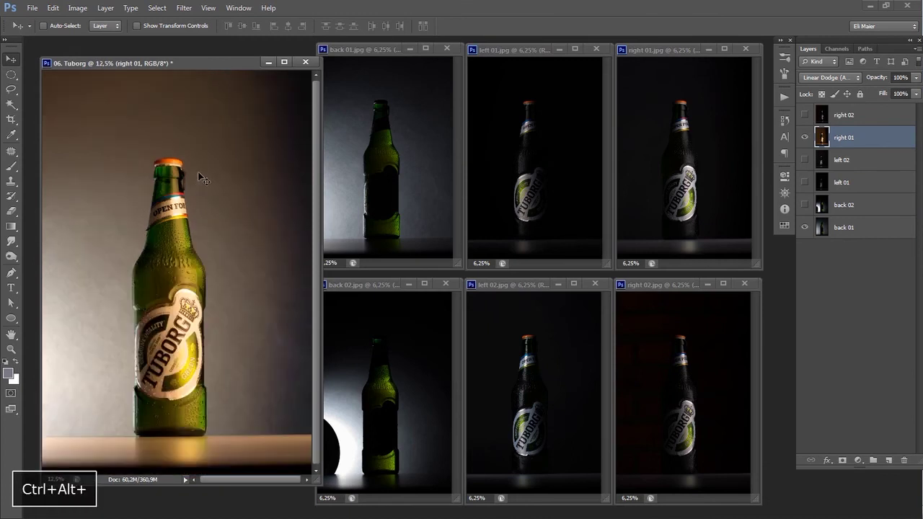
{"action": "key", "text": "ctrl+z"}
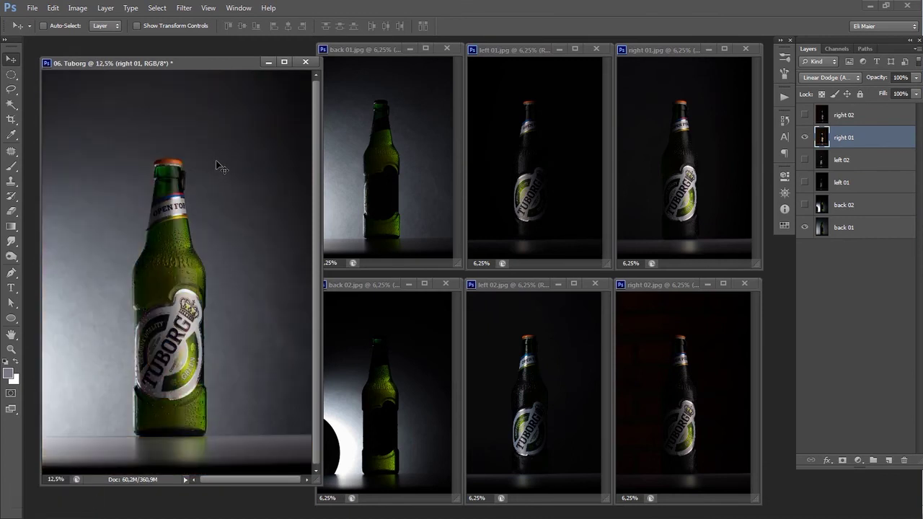
Step: Close the six source photos (back, left and right, 01 and 02), keeping only the Tuborg composite open
{"action": "left_click_drag", "start_coordinate": [191, 70], "coordinate": [178, 73]}
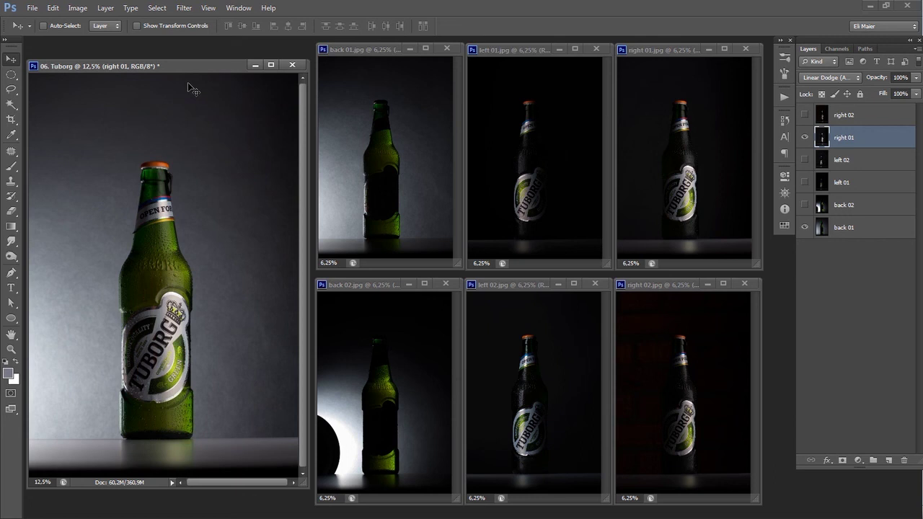
{"action": "left_click", "coordinate": [446, 48]}
{"action": "left_click", "coordinate": [596, 48]}
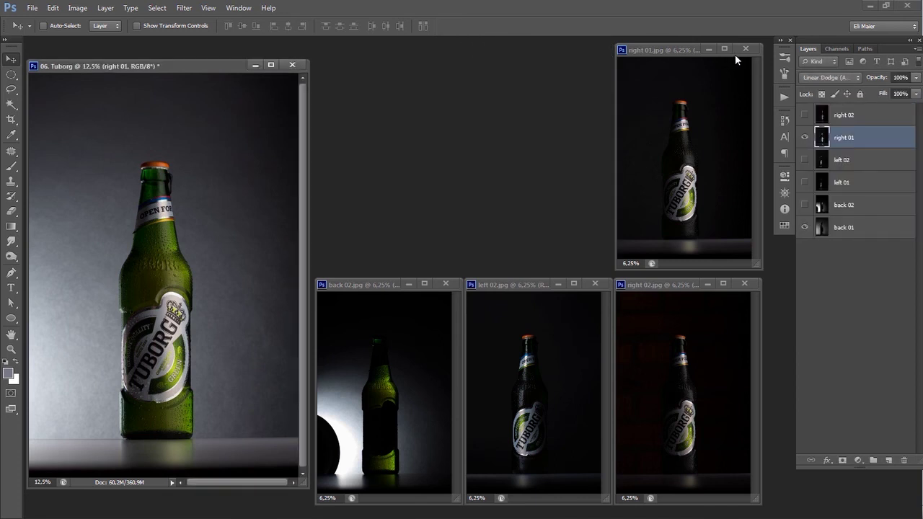
{"action": "left_click", "coordinate": [746, 49]}
{"action": "left_click", "coordinate": [744, 284]}
{"action": "left_click", "coordinate": [595, 283]}
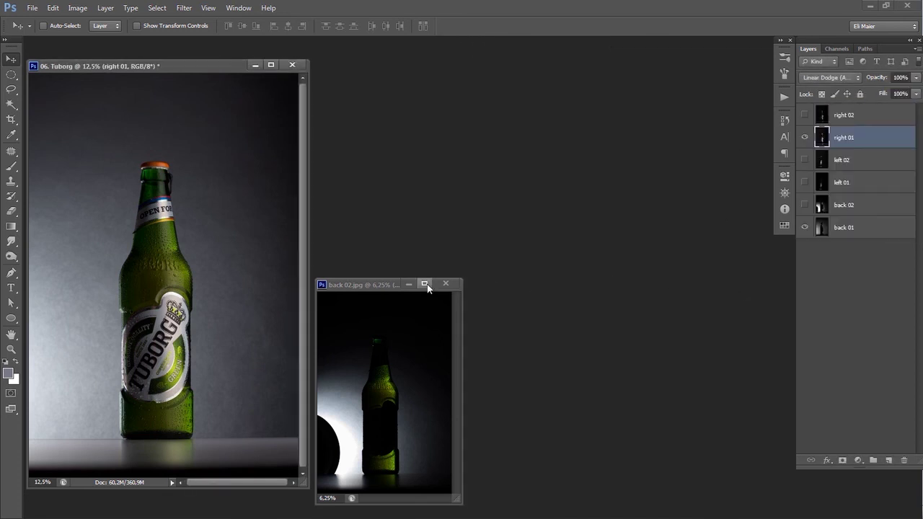
{"action": "left_click", "coordinate": [444, 284]}
Step: Switch the composite to full-screen view and set the right 01 layer's blend mode to Normal
{"action": "key", "text": "f"}
{"action": "key", "text": "space"}
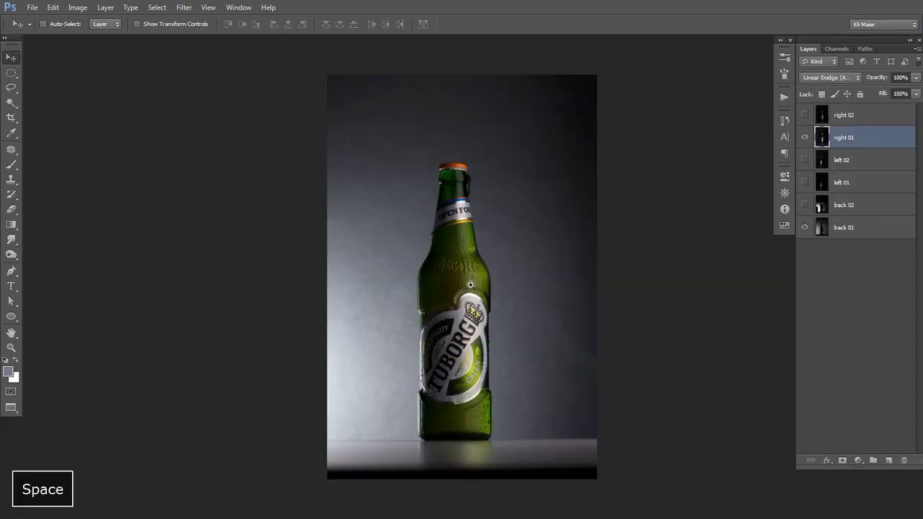
{"action": "left_click_drag", "start_coordinate": [470, 286], "coordinate": [649, 202]}
{"action": "left_click", "coordinate": [835, 79]}
{"action": "left_click", "coordinate": [819, 80]}
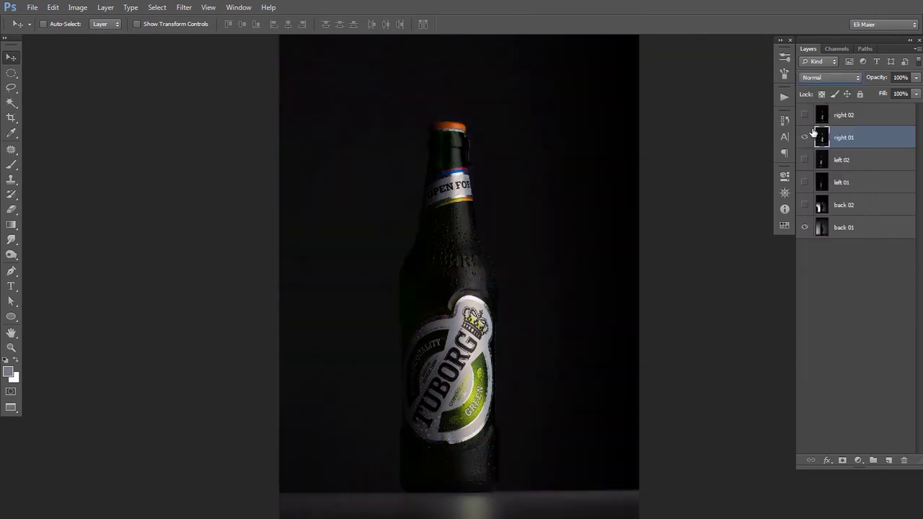
Step: Make the right 02 layer visible and set its blend mode to Normal
{"action": "left_click", "coordinate": [820, 120]}
{"action": "left_click", "coordinate": [805, 116]}
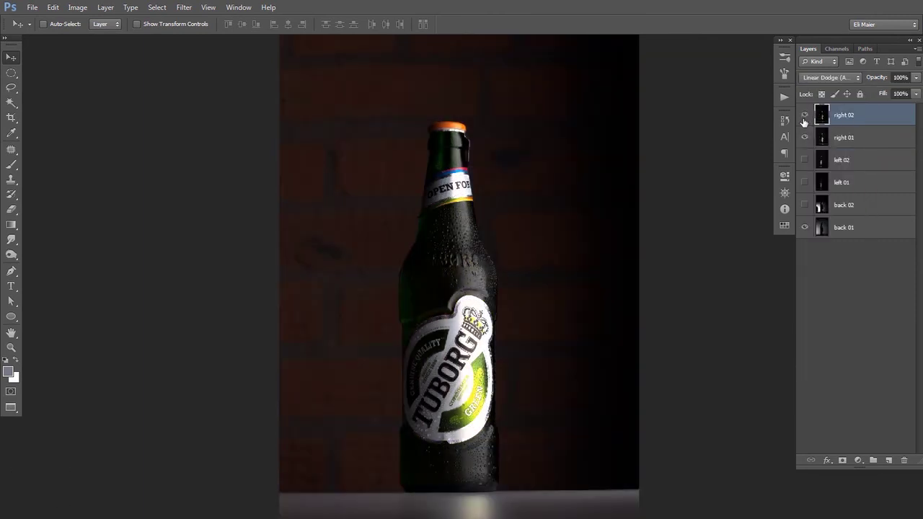
{"action": "left_click", "coordinate": [820, 82]}
{"action": "left_click", "coordinate": [818, 92]}
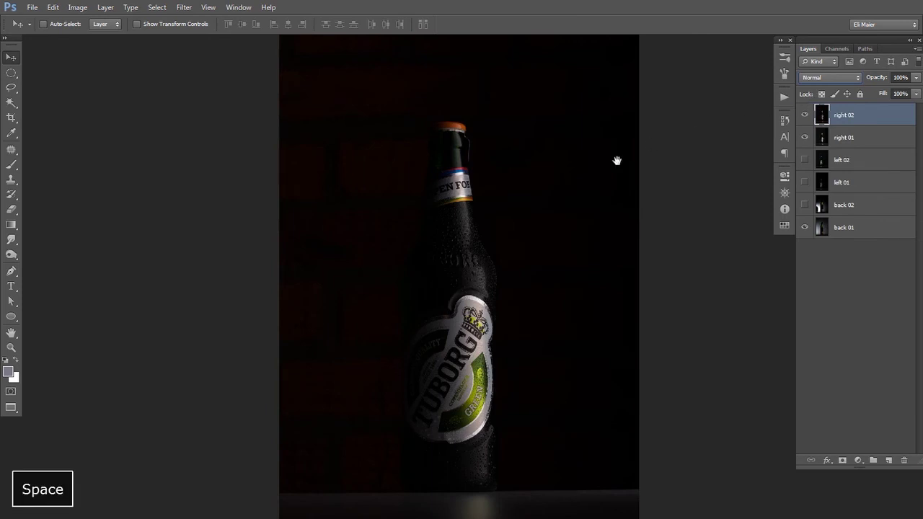
Step: Compare the right 02 exposure with right 01 by repeatedly hiding and showing the right 02 layer
{"action": "left_click_drag", "start_coordinate": [616, 161], "coordinate": [616, 136]}
{"action": "left_click", "coordinate": [820, 138]}
{"action": "left_click", "coordinate": [813, 120]}
{"action": "left_click", "coordinate": [805, 117]}
{"action": "left_click", "coordinate": [805, 118]}
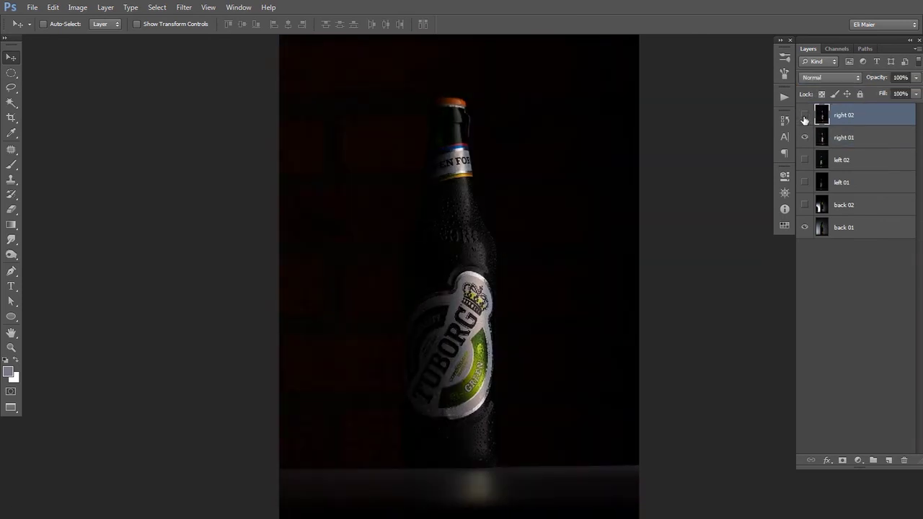
{"action": "left_click", "coordinate": [805, 117]}
{"action": "left_click", "coordinate": [805, 118]}
{"action": "left_click_drag", "start_coordinate": [496, 233], "coordinate": [501, 208]}
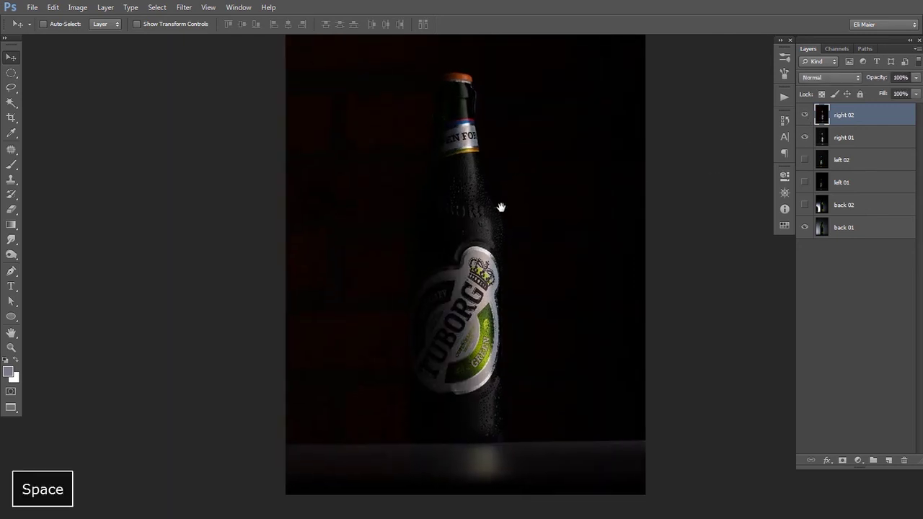
Step: Compare right 02 with right 01 again, first close up on the label and neck, and once more with the whole bottle in view
{"action": "key", "text": "ctrl+plus"}
{"action": "left_click", "coordinate": [805, 117]}
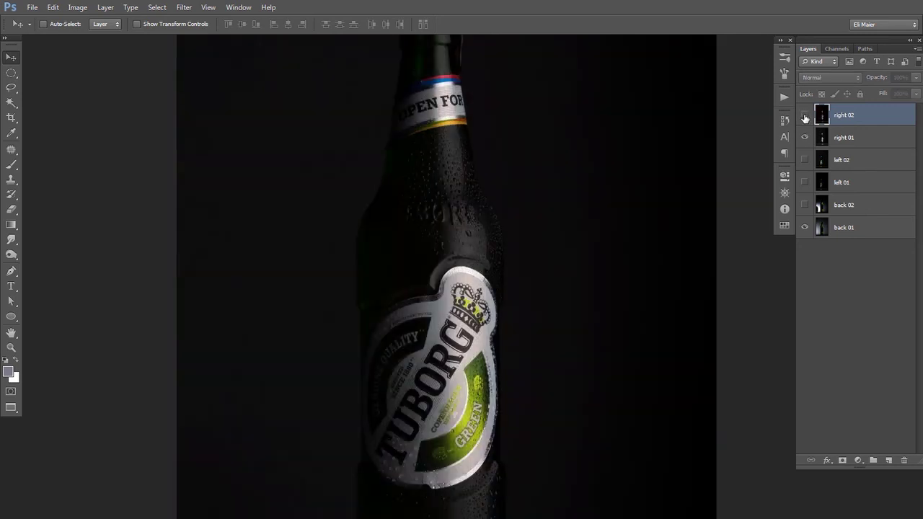
{"action": "left_click", "coordinate": [805, 118]}
{"action": "left_click", "coordinate": [805, 117]}
{"action": "left_click", "coordinate": [805, 117]}
{"action": "left_click", "coordinate": [495, 203], "text": "ctrl+alt"}
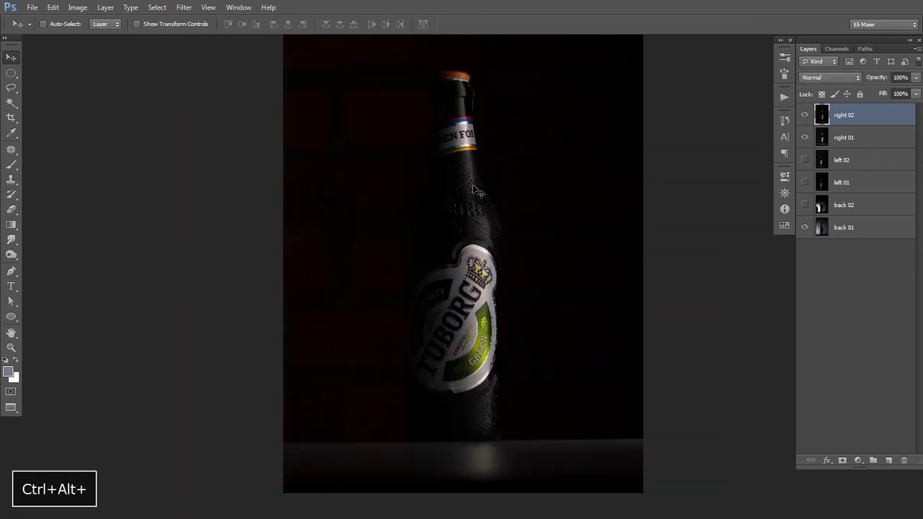
{"action": "left_click", "coordinate": [805, 117]}
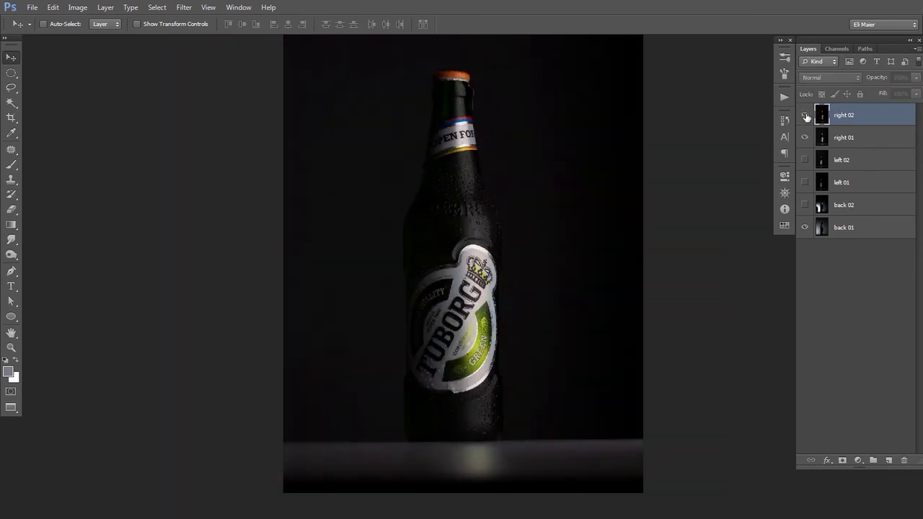
{"action": "left_click", "coordinate": [806, 117]}
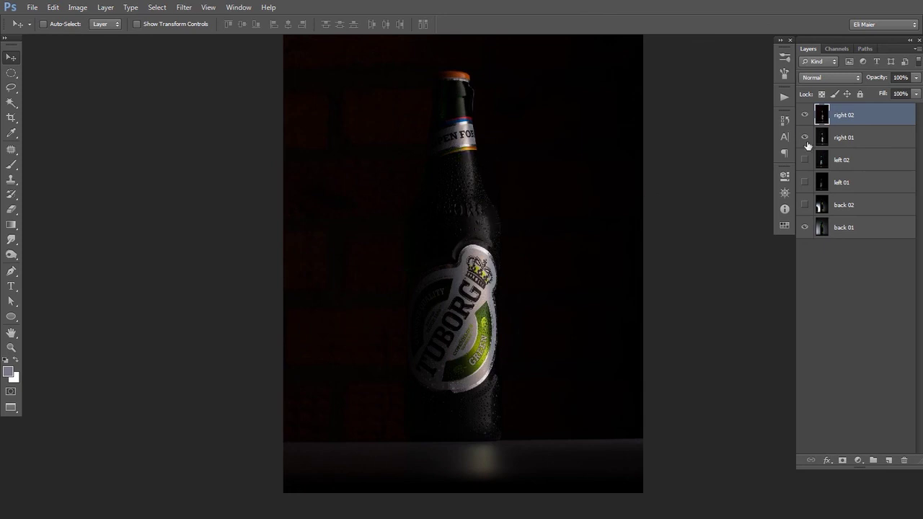
Step: Delete the right 01 layer and hide the right 02 layer
{"action": "left_click", "coordinate": [826, 138]}
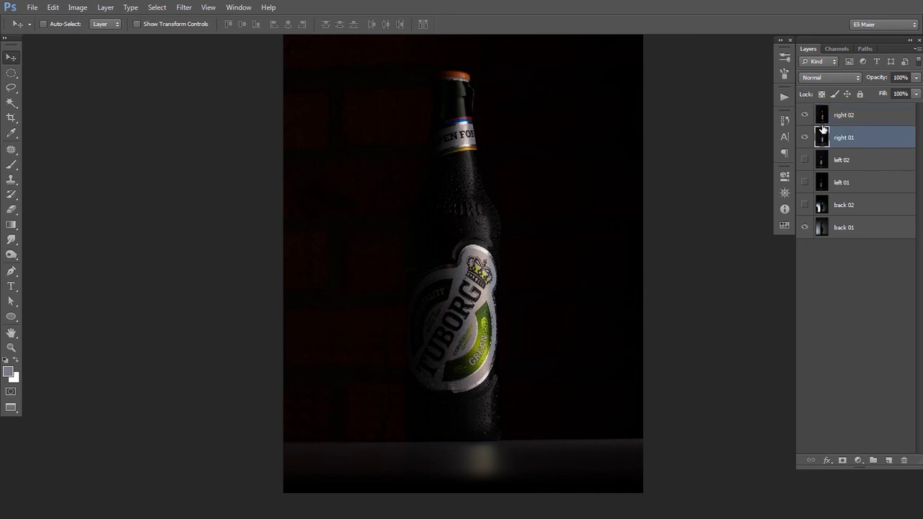
{"action": "key", "text": "Delete"}
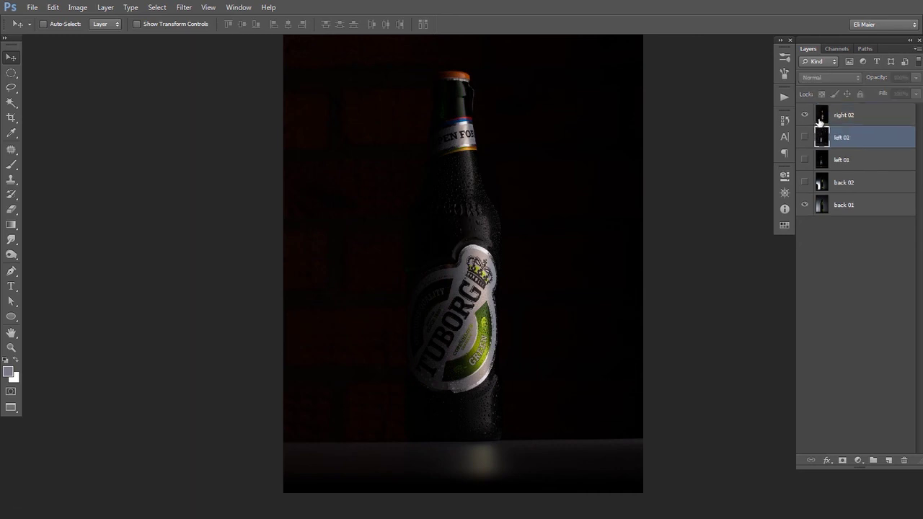
{"action": "left_click", "coordinate": [820, 119]}
{"action": "left_click", "coordinate": [804, 117]}
Step: Make the left 01 and left 02 layers visible with their blend modes set to Normal
{"action": "left_click", "coordinate": [822, 158]}
{"action": "left_click", "coordinate": [805, 159]}
{"action": "left_click", "coordinate": [830, 77]}
{"action": "left_click", "coordinate": [815, 87]}
{"action": "left_click", "coordinate": [819, 140]}
{"action": "left_click", "coordinate": [804, 137]}
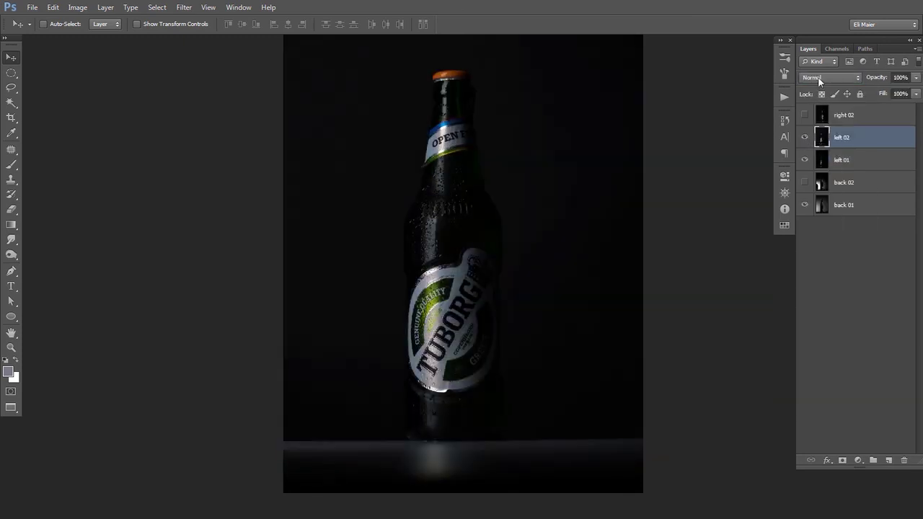
Step: Compare left 02 with left 01, and hide left 01 to check left 02 directly against back 01
{"action": "left_click", "coordinate": [805, 139]}
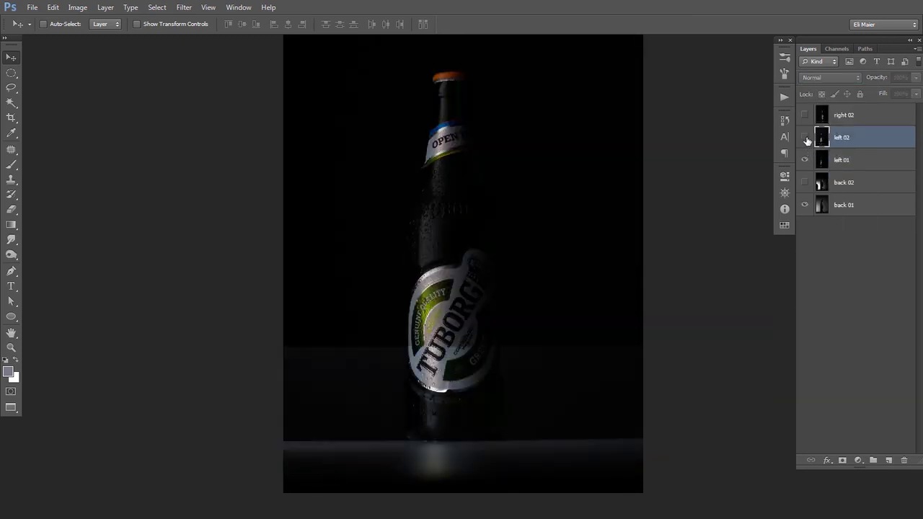
{"action": "left_click", "coordinate": [806, 138]}
{"action": "left_click", "coordinate": [824, 161]}
{"action": "left_click", "coordinate": [804, 160]}
{"action": "left_click", "coordinate": [819, 139]}
{"action": "left_click", "coordinate": [805, 137]}
{"action": "left_click", "coordinate": [805, 136]}
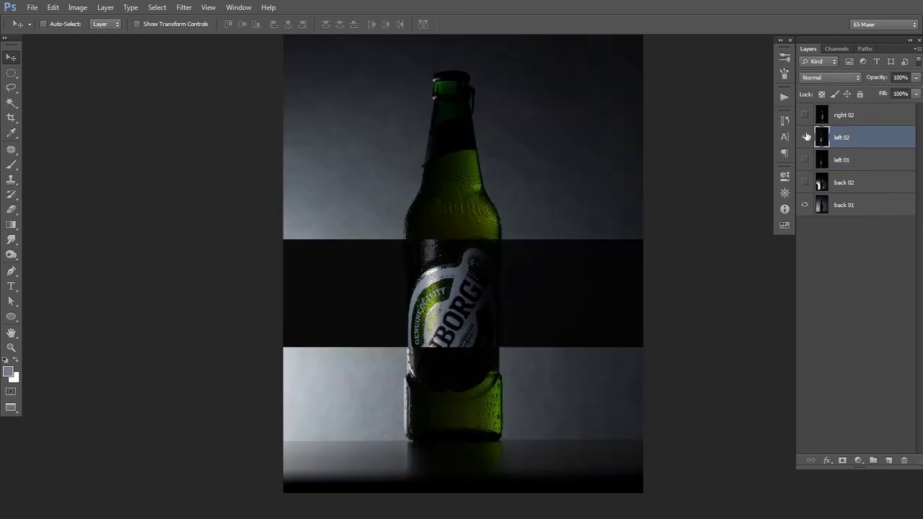
Step: Set left 02's blend mode to Linear Dodge (Add) and compare the whole bottle with that layer hidden and shown
{"action": "left_click", "coordinate": [829, 77]}
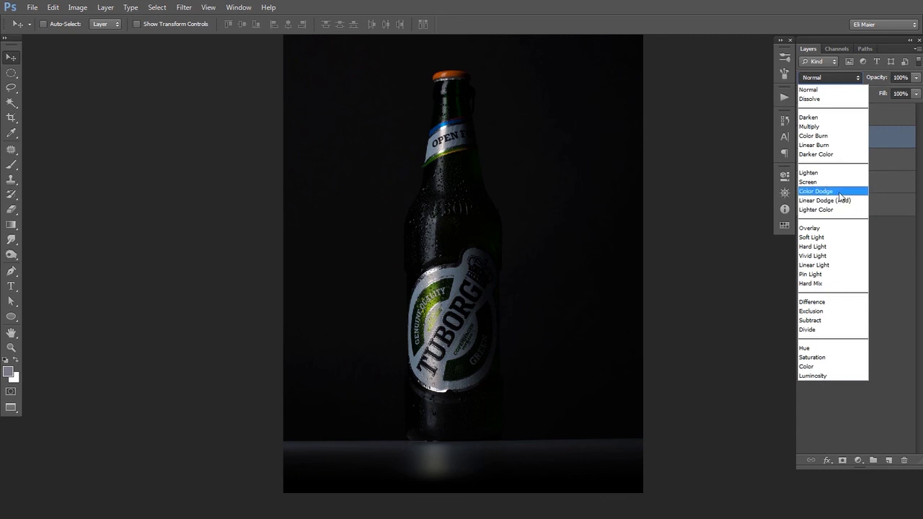
{"action": "left_click", "coordinate": [839, 201]}
{"action": "left_click", "coordinate": [577, 199], "text": "ctrl+alt"}
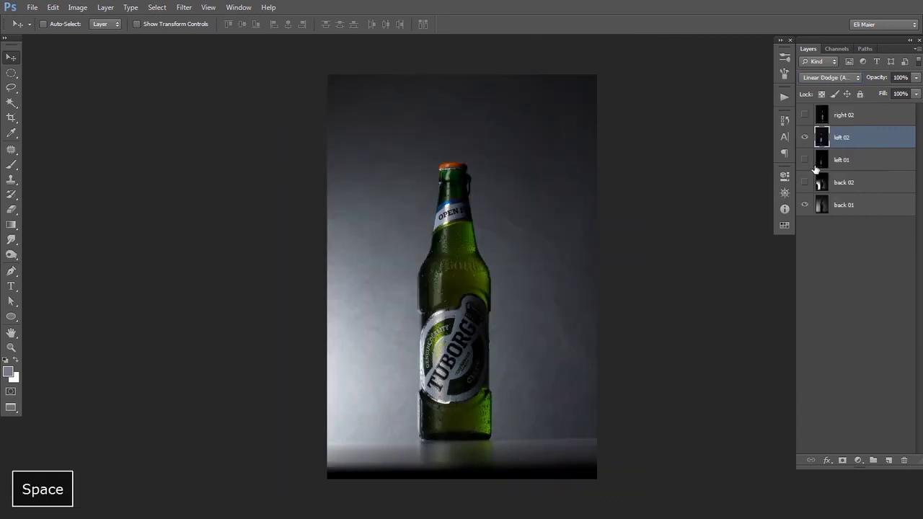
{"action": "left_click", "coordinate": [805, 137]}
{"action": "left_click", "coordinate": [805, 137]}
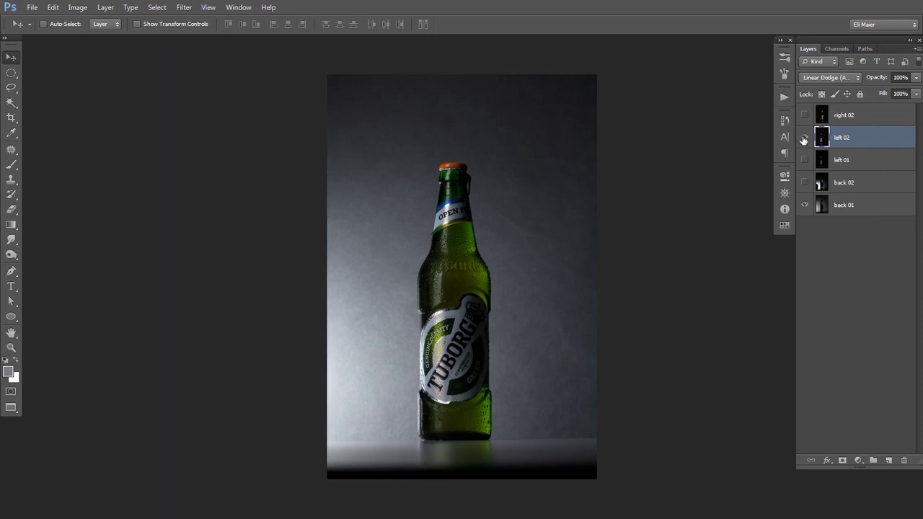
Step: Delete the left 02 layer and set the visible left 01 layer's blend mode to Linear Dodge (Add)
{"action": "key", "text": "BackSpace"}
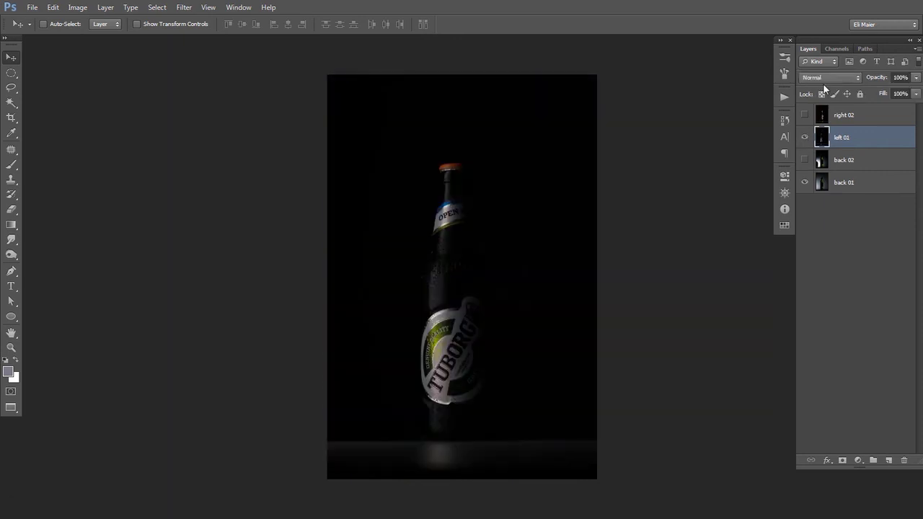
{"action": "left_click", "coordinate": [825, 78]}
{"action": "left_click", "coordinate": [838, 200]}
Step: Compare the back 02 exposure with back 01 and delete the back 01 layer, leaving back 02 visible
{"action": "left_click", "coordinate": [834, 248]}
{"action": "left_click", "coordinate": [828, 181]}
{"action": "left_click", "coordinate": [837, 163]}
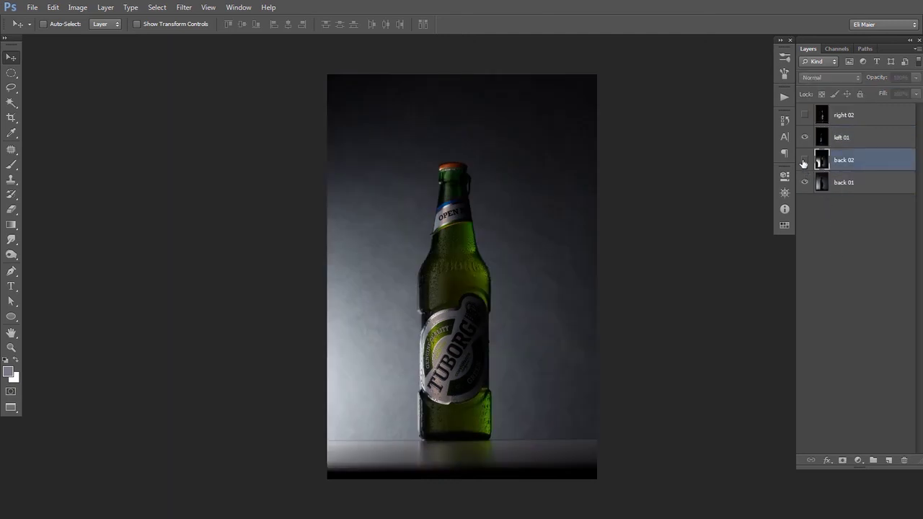
{"action": "left_click", "coordinate": [804, 159]}
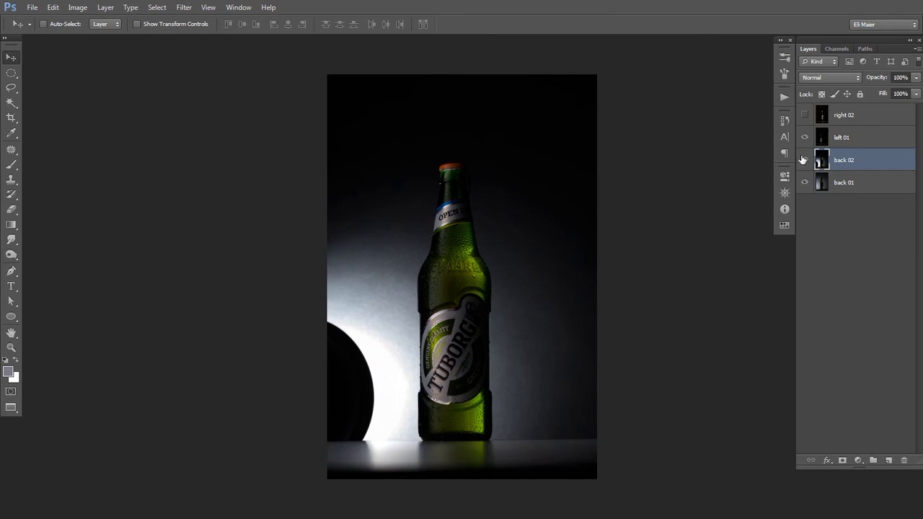
{"action": "left_click", "coordinate": [804, 160]}
{"action": "left_click", "coordinate": [805, 160]}
{"action": "left_click", "coordinate": [804, 159]}
{"action": "left_click", "coordinate": [805, 163]}
{"action": "left_click", "coordinate": [851, 185]}
{"action": "key", "text": "BackSpace"}
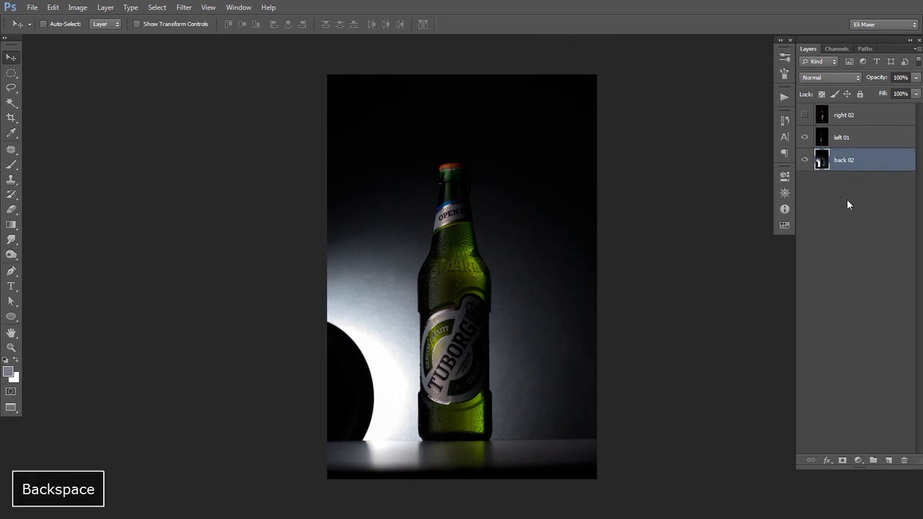
Step: Make the right 02 layer visible and set its blend mode to Linear Dodge (Add)
{"action": "key", "text": "space"}
{"action": "left_click_drag", "start_coordinate": [470, 254], "coordinate": [443, 228]}
{"action": "key", "text": "ctrl+plus"}
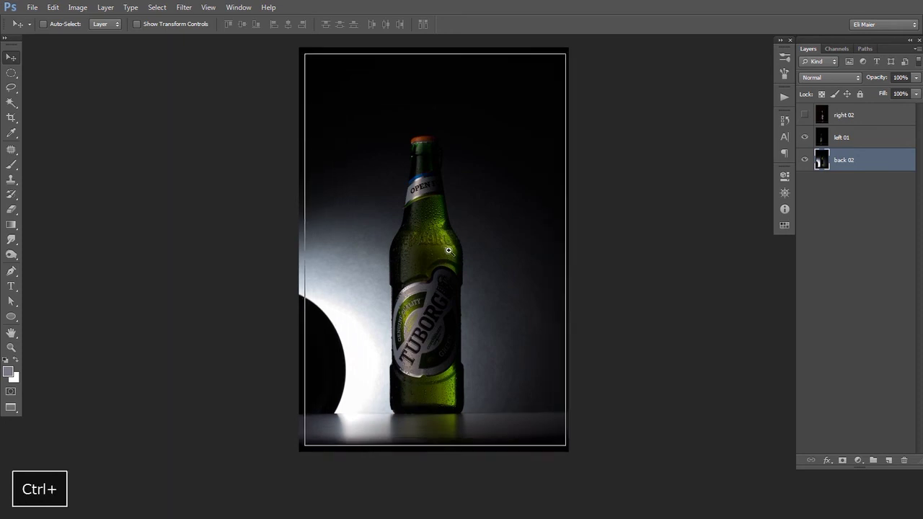
{"action": "left_click", "coordinate": [847, 121]}
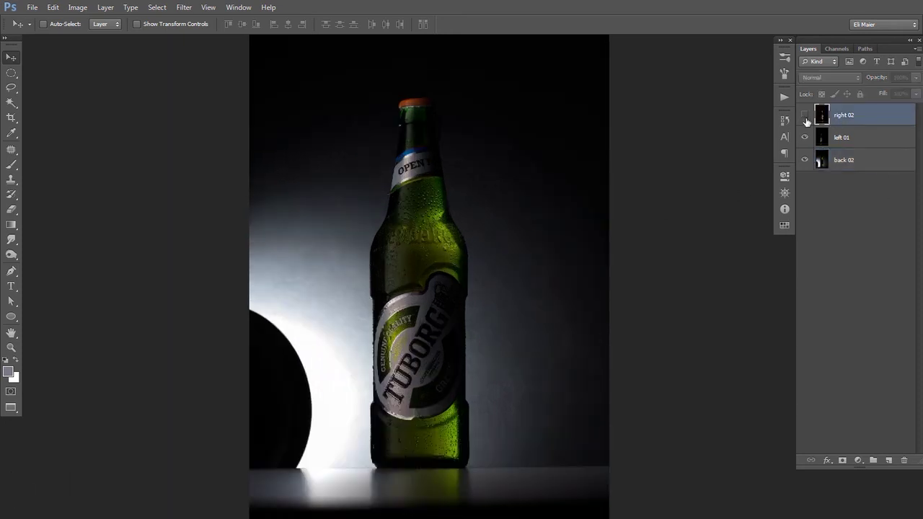
{"action": "left_click", "coordinate": [804, 118]}
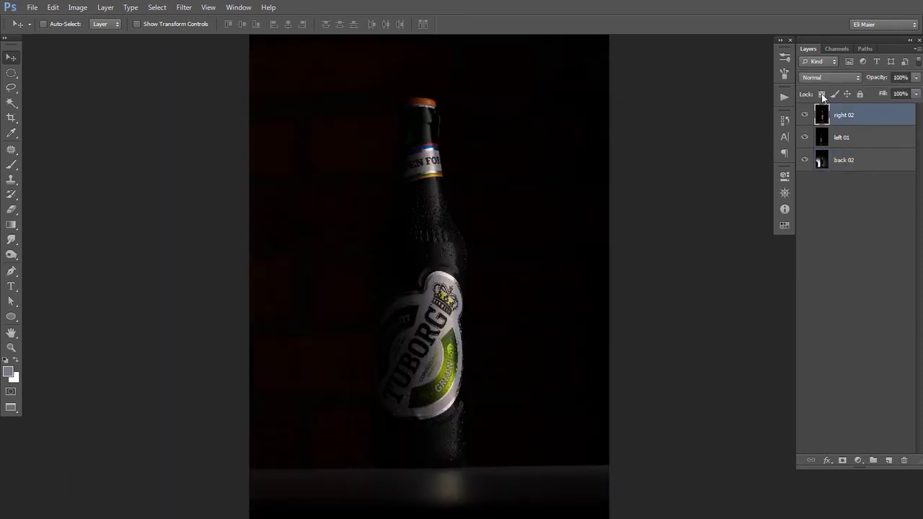
{"action": "left_click", "coordinate": [830, 77]}
{"action": "left_click", "coordinate": [825, 199]}
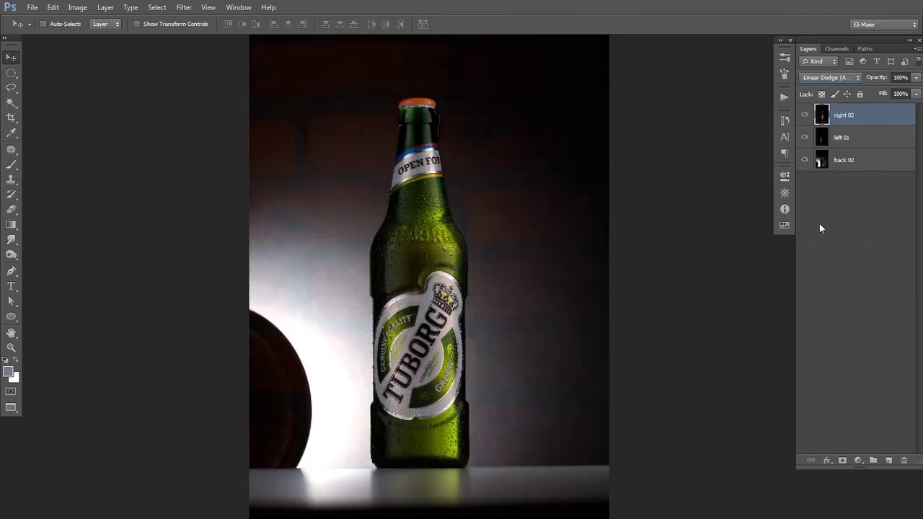
Step: Hide the right 02 layer and load the saved bottle path as a selection
{"action": "left_click", "coordinate": [805, 116]}
{"action": "left_click", "coordinate": [822, 143]}
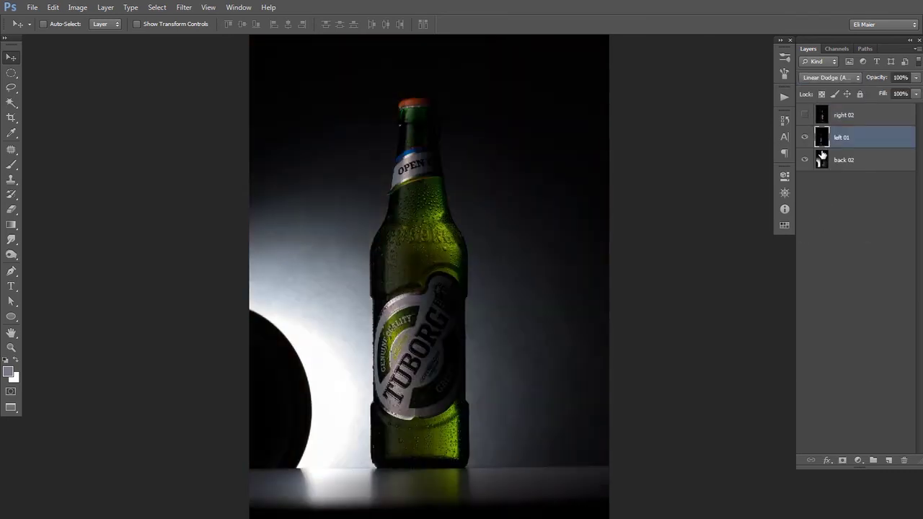
{"action": "left_click", "coordinate": [864, 49]}
{"action": "left_click", "coordinate": [806, 73], "text": "ctrl"}
{"action": "left_click", "coordinate": [813, 48]}
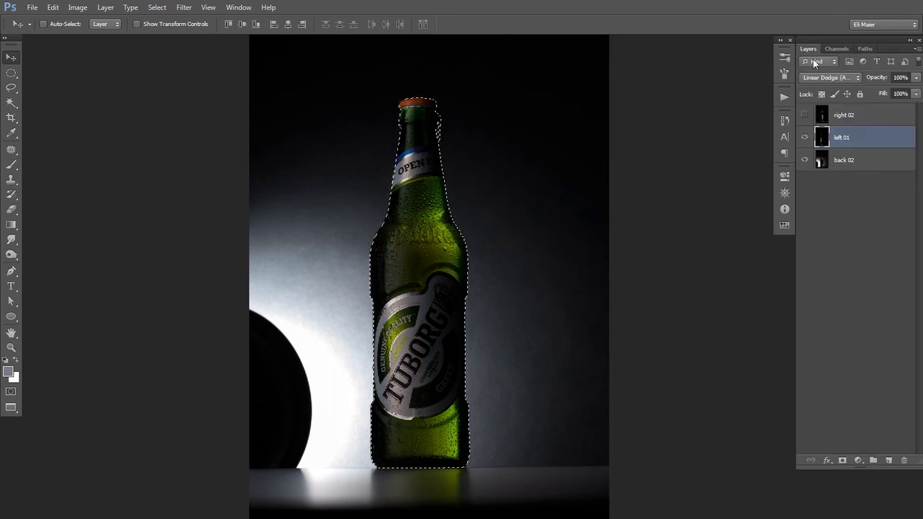
Step: Group the right 02, left 01 and back 02 layers and mask the group with the bottle selection
{"action": "left_click", "coordinate": [865, 119], "text": "shift"}
{"action": "left_click", "coordinate": [839, 164], "text": "shift"}
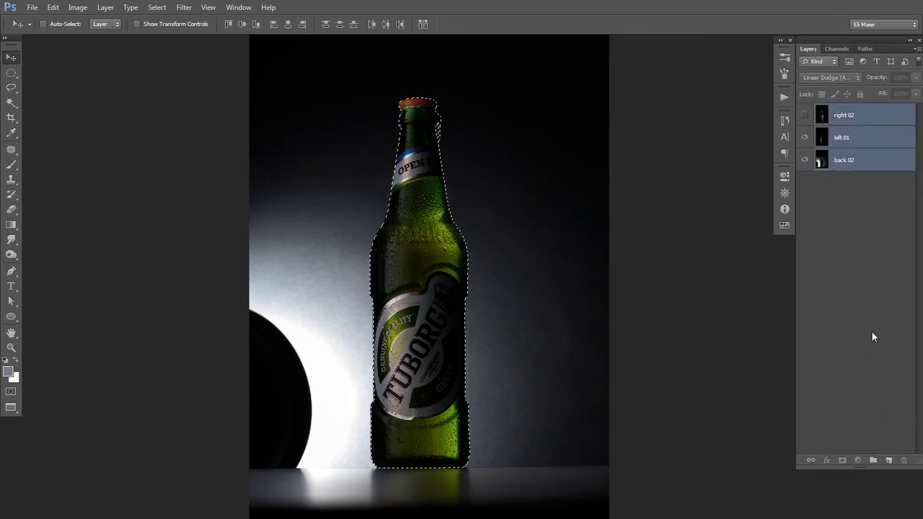
{"action": "key", "text": "ctrl+g"}
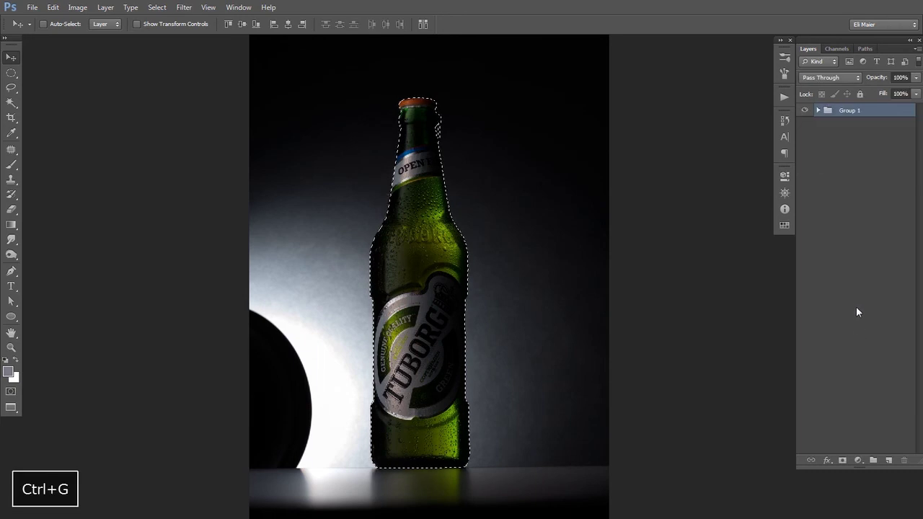
{"action": "left_click", "coordinate": [843, 460]}
Step: Duplicate the back 02 layer inside the group and move the copy beneath the group as the background
{"action": "left_click", "coordinate": [818, 115]}
{"action": "left_click", "coordinate": [846, 185]}
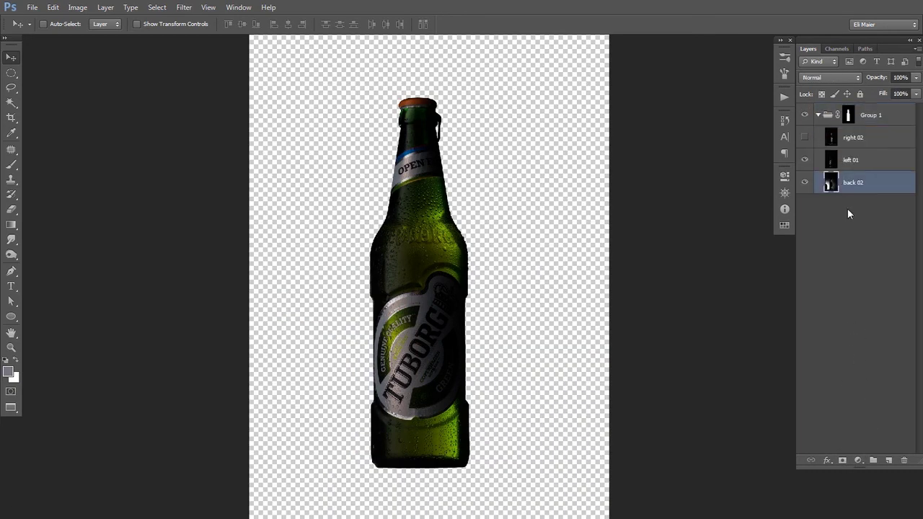
{"action": "key", "text": "ctrl+j"}
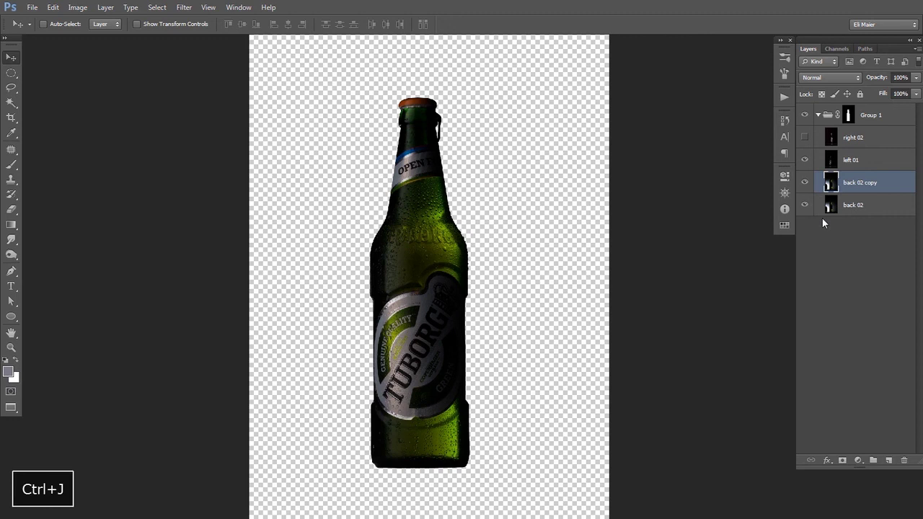
{"action": "key", "text": "ctrl+shift+bracketleft"}
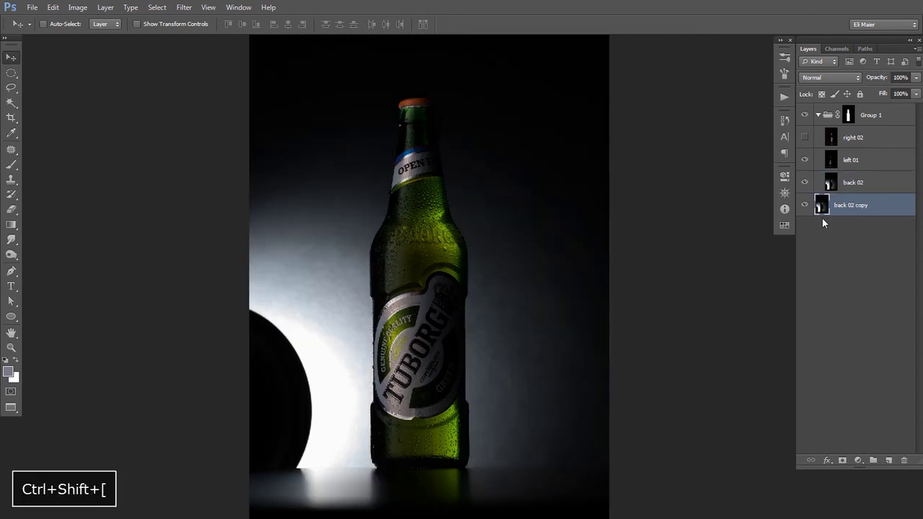
{"action": "left_click", "coordinate": [439, 218], "text": "ctrl+alt"}
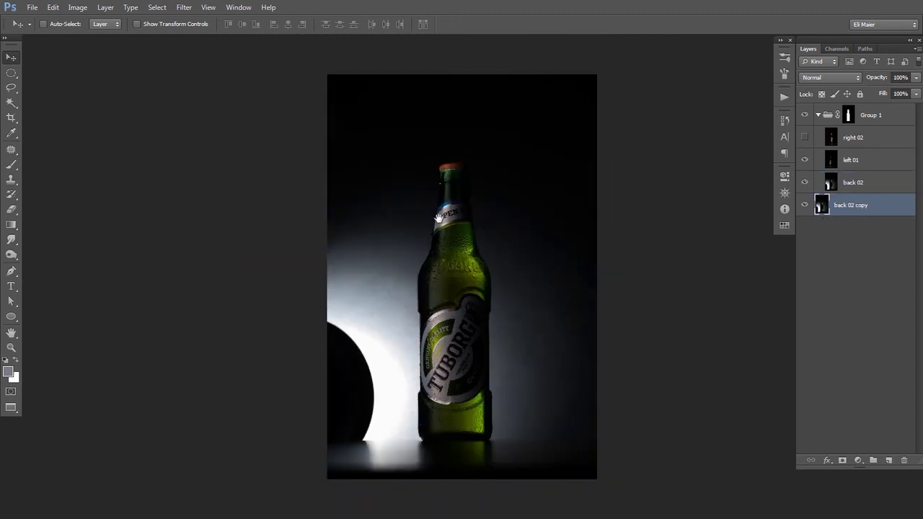
{"action": "left_click_drag", "start_coordinate": [438, 218], "coordinate": [412, 223]}
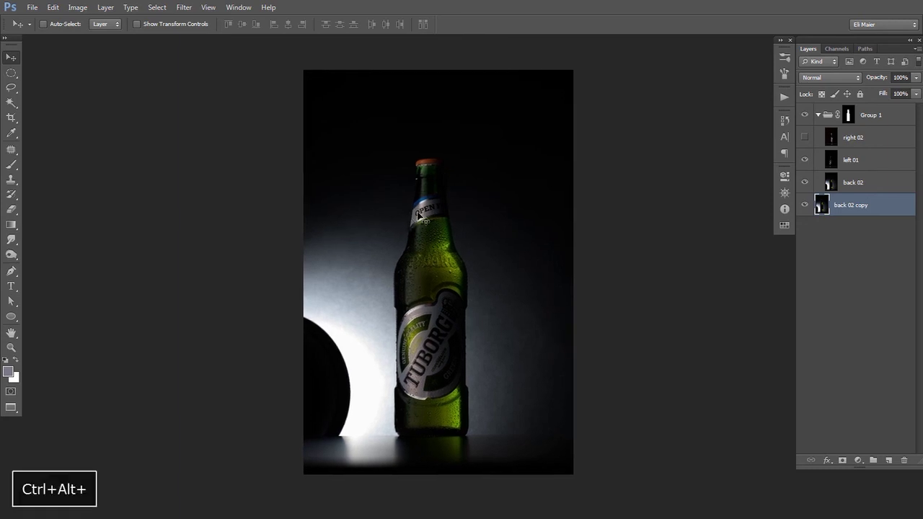
{"action": "key", "text": "m"}
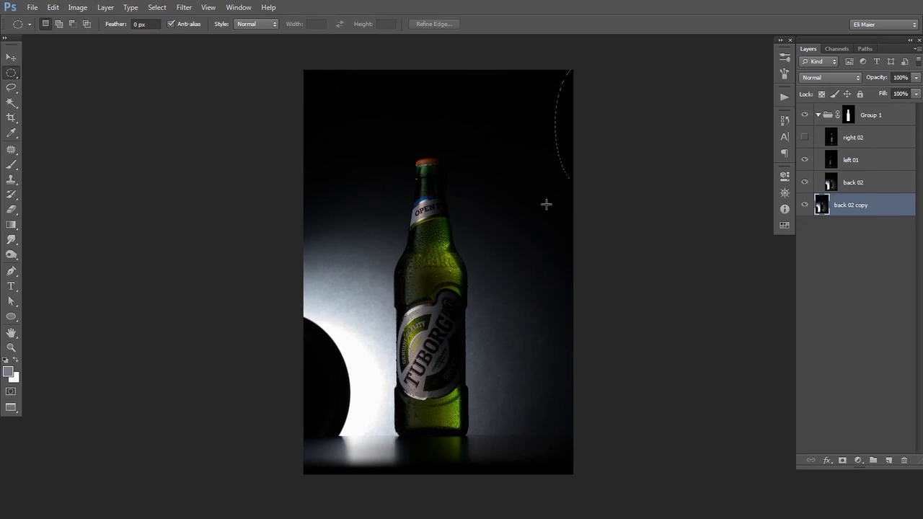
{"action": "left_click_drag", "start_coordinate": [450, 439], "coordinate": [520, 349]}
{"action": "key", "text": "ctrl+d"}
Step: Select the right half of the back 02 copy with a rectangular marquee, starting at the bottle's centre, and copy it to a new layer
{"action": "key", "text": "shift+m"}
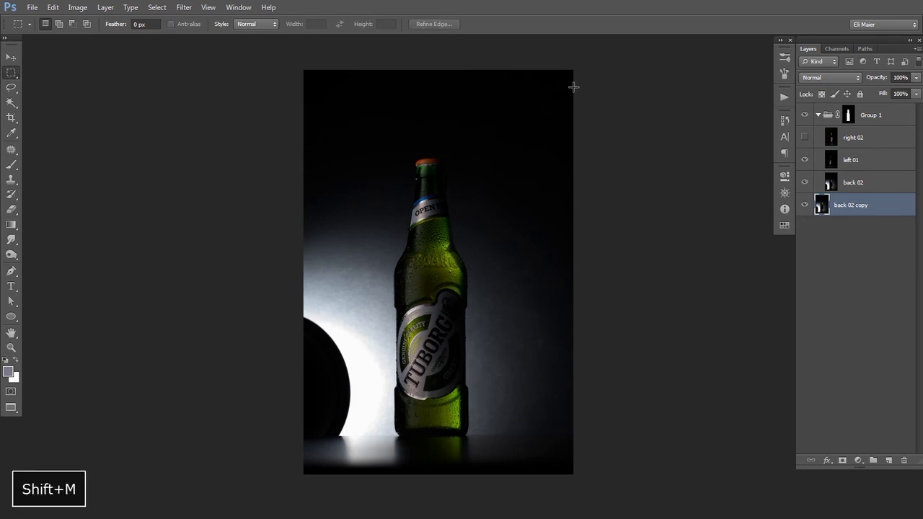
{"action": "left_click_drag", "start_coordinate": [476, 328], "coordinate": [425, 489]}
{"action": "key", "text": "v"}
{"action": "key", "text": "ctrl+j"}
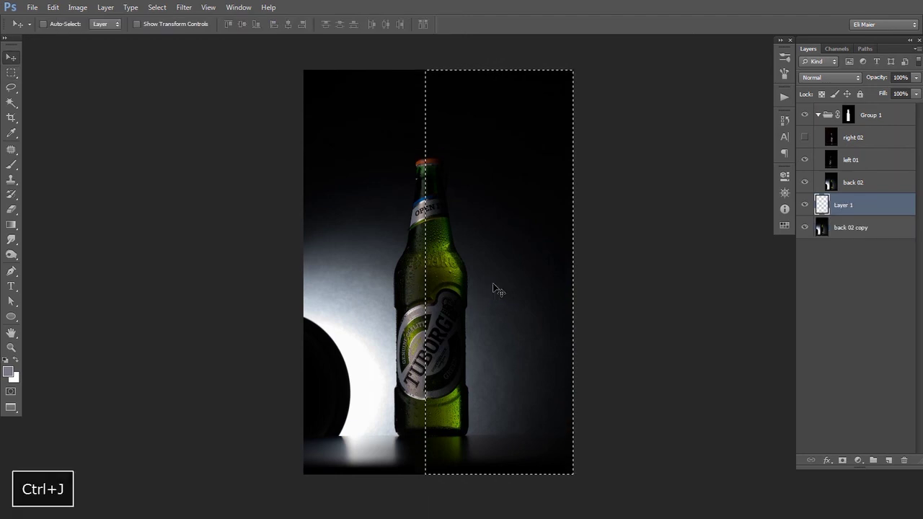
Step: Flip the copied right background half horizontally and move it over the left half of the image
{"action": "key", "text": "ctrl+t"}
{"action": "right_click", "coordinate": [492, 250]}
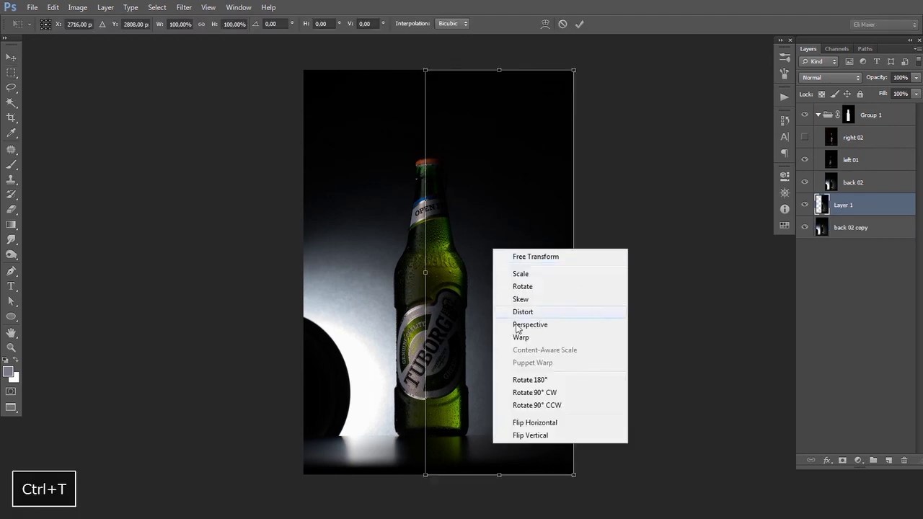
{"action": "left_click", "coordinate": [564, 426]}
{"action": "left_click_drag", "start_coordinate": [497, 348], "coordinate": [380, 338]}
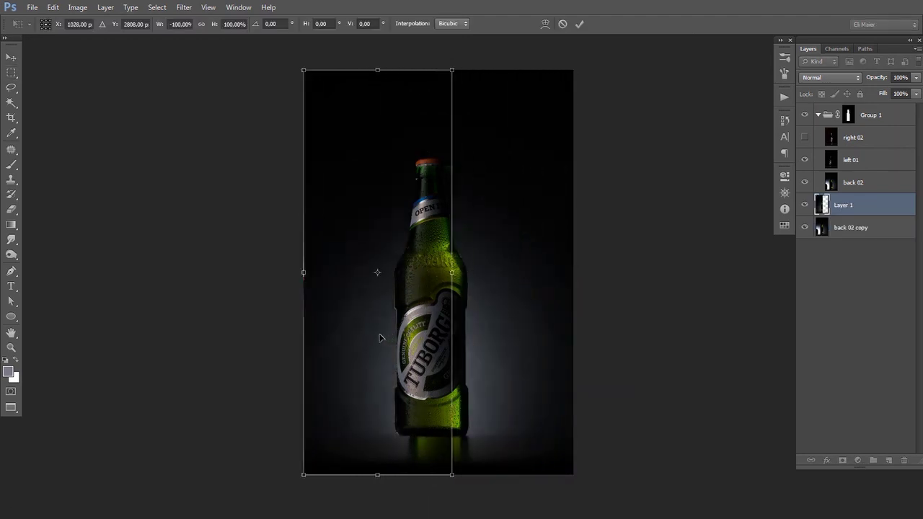
Step: Nudge the mirrored half left to X 844 px so it meets the bottle's centre, and apply the transformation
{"action": "key", "text": "shift+Left"}
{"action": "key", "text": "shift+Left"}
{"action": "key", "text": "shift+Left"}
{"action": "key", "text": "shift+Left"}
{"action": "key", "text": "shift+Left"}
{"action": "key", "text": "shift+Left"}
{"action": "key", "text": "shift+Left"}
{"action": "key", "text": "shift+Left"}
{"action": "key", "text": "shift+Left"}
{"action": "key", "text": "shift+Left"}
{"action": "key", "text": "shift+Left"}
{"action": "key", "text": "shift+Left"}
{"action": "key", "text": "shift+Left"}
{"action": "key", "text": "shift+Left"}
{"action": "key", "text": "shift+Left"}
{"action": "key", "text": "shift+Left"}
{"action": "key", "text": "shift+Left"}
{"action": "key", "text": "shift+Left"}
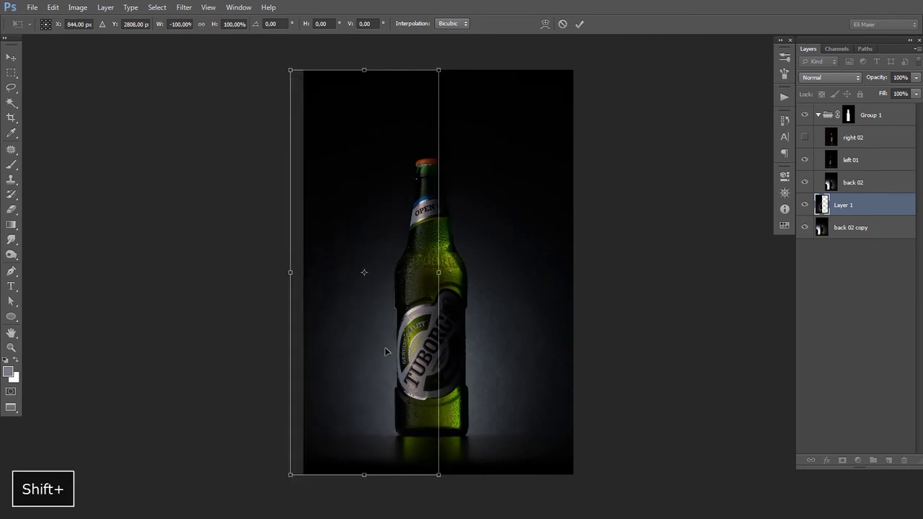
{"action": "key", "text": "Return"}
Step: Nudge the mirrored half slightly right to align it with the original background at the bottle's base
{"action": "left_click_drag", "start_coordinate": [442, 307], "coordinate": [447, 272]}
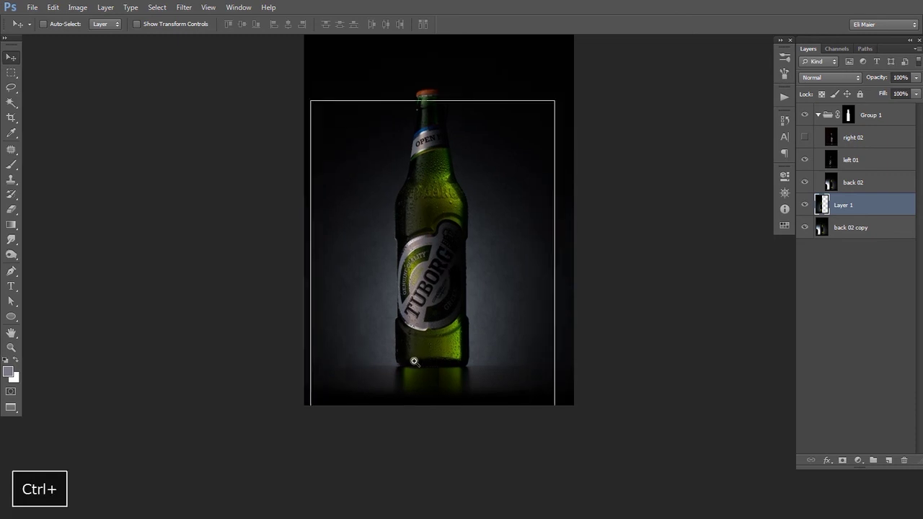
{"action": "left_click", "coordinate": [412, 363], "text": "ctrl"}
{"action": "left_click", "coordinate": [408, 368], "text": "ctrl"}
{"action": "left_click", "coordinate": [407, 364], "text": "ctrl"}
{"action": "key", "text": "Right"}
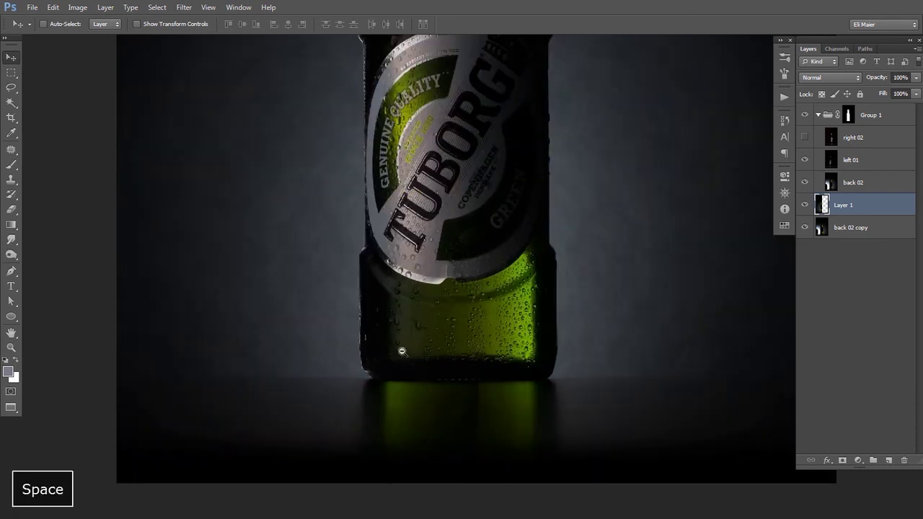
{"action": "left_click", "coordinate": [438, 220], "text": "ctrl+alt"}
{"action": "left_click", "coordinate": [434, 251], "text": "ctrl+alt"}
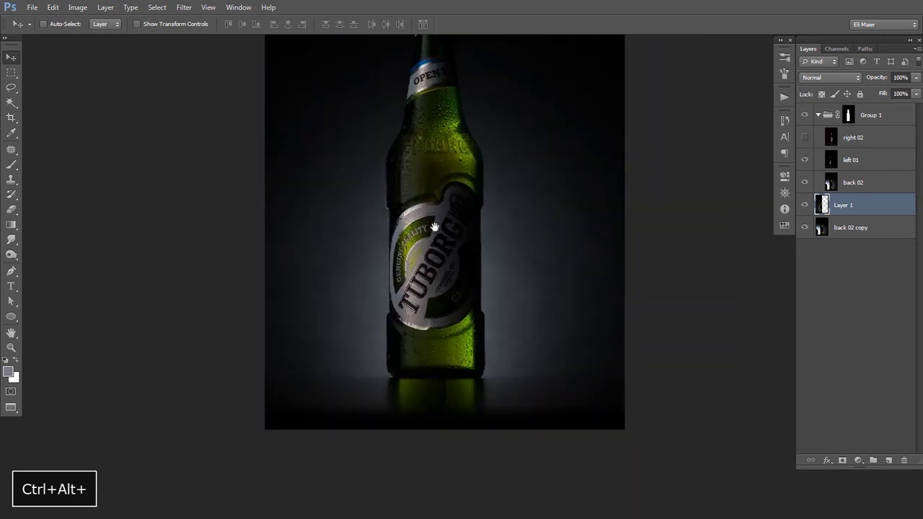
Step: Add a layer mask to Layer 1 and mask out the seam in the reflection beneath the bottle with a 500 px eraser
{"action": "left_click_drag", "start_coordinate": [429, 193], "coordinate": [426, 336]}
{"action": "left_click_drag", "start_coordinate": [436, 453], "coordinate": [438, 296]}
{"action": "left_click_drag", "start_coordinate": [293, 127], "coordinate": [577, 373]}
{"action": "left_click", "coordinate": [842, 460]}
{"action": "key", "text": "e"}
{"action": "key", "text": "bracketleft"}
{"action": "key", "text": "bracketleft"}
{"action": "key", "text": "bracketleft"}
{"action": "key", "text": "bracketright"}
{"action": "key", "text": "bracketright"}
{"action": "key", "text": "x"}
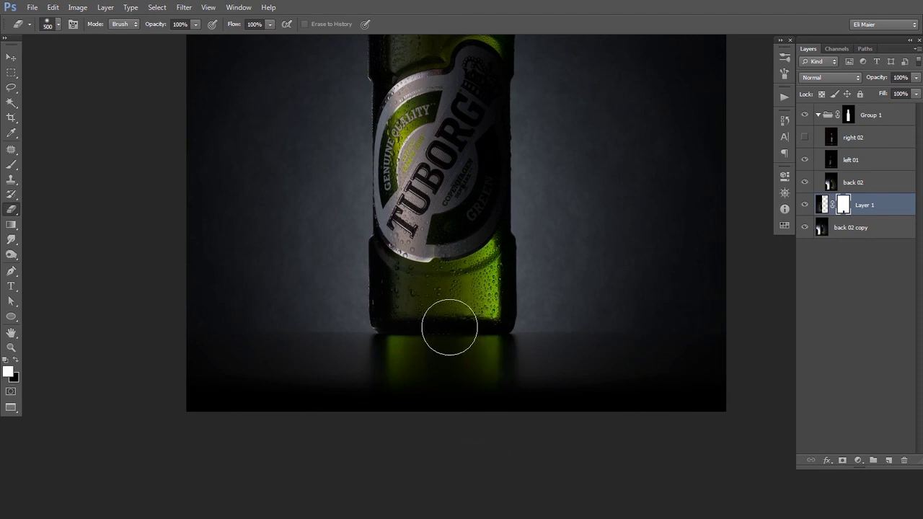
Step: Refine the Layer 1 mask along the bottle's base and reflection with a 250 px eraser
{"action": "key", "text": "bracketleft"}
{"action": "key", "text": "bracketleft"}
{"action": "key", "text": "bracketleft"}
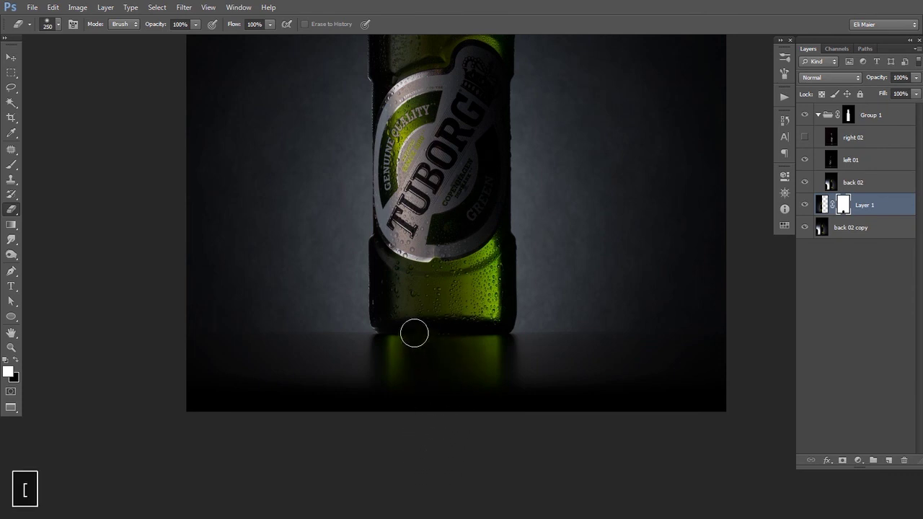
{"action": "key", "text": "v"}
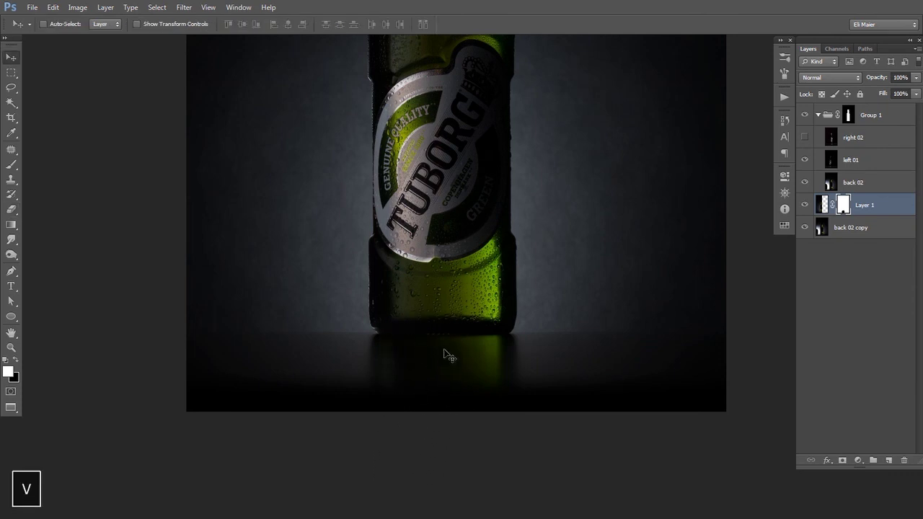
Step: Add a Curves adjustment above Layer 1 and raise the midtones of the green channel
{"action": "left_click", "coordinate": [461, 312], "text": "ctrl+alt"}
{"action": "left_click", "coordinate": [465, 311], "text": "ctrl+alt"}
{"action": "left_click_drag", "start_coordinate": [467, 305], "coordinate": [462, 283]}
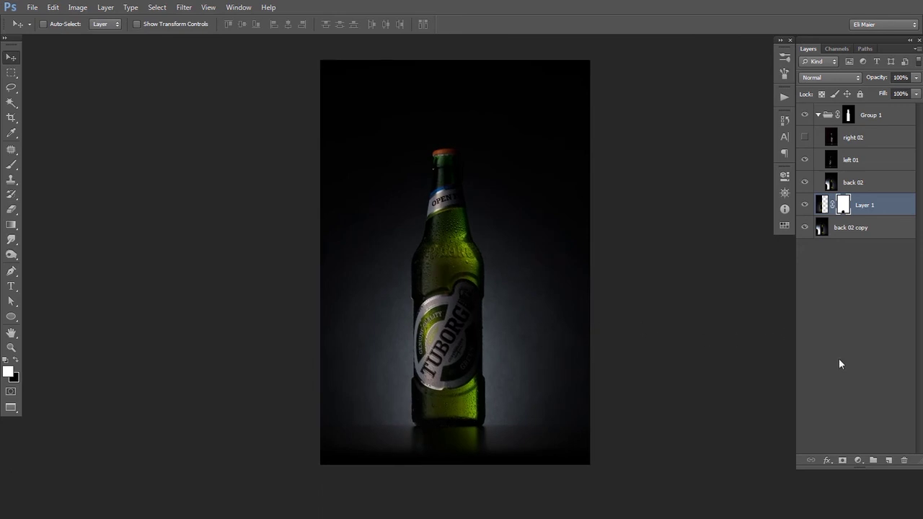
{"action": "left_click", "coordinate": [857, 460]}
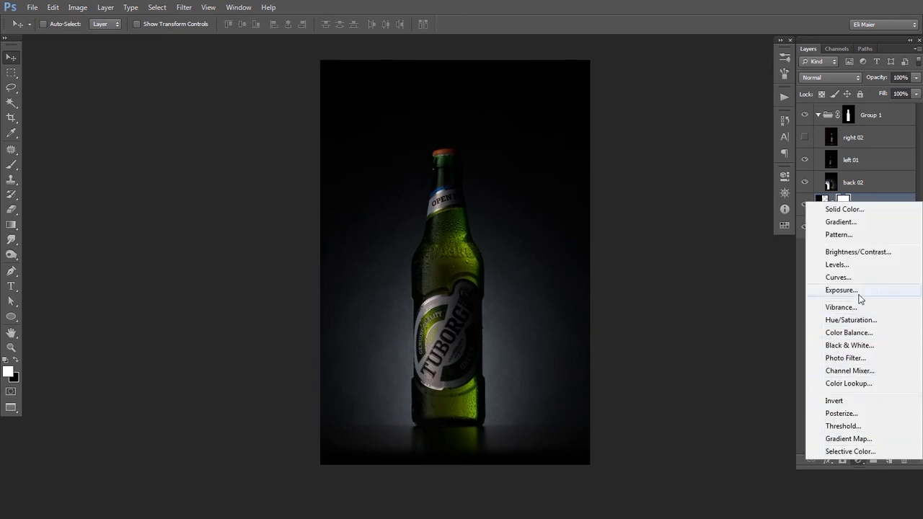
{"action": "left_click", "coordinate": [829, 278]}
{"action": "key", "text": "space"}
{"action": "left_click_drag", "start_coordinate": [448, 253], "coordinate": [412, 235]}
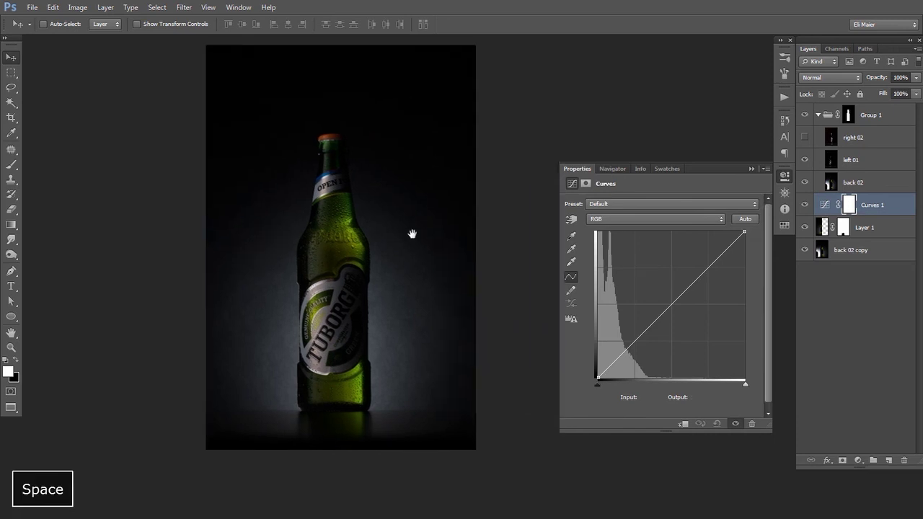
{"action": "left_click", "coordinate": [654, 222]}
{"action": "left_click", "coordinate": [654, 249]}
{"action": "mouse_move", "coordinate": [670, 303]}
{"action": "left_mouse_down"}
{"action": "mouse_move", "coordinate": [657, 293]}
{"action": "mouse_move", "coordinate": [702, 315]}
{"action": "mouse_move", "coordinate": [654, 301]}
{"action": "left_mouse_up"}
Step: Lower the background's blue curve and raise its red curve midpoint to input 113, output 139
{"action": "left_click", "coordinate": [616, 220]}
{"action": "left_click", "coordinate": [628, 260]}
{"action": "left_click", "coordinate": [627, 219]}
{"action": "left_click", "coordinate": [618, 242]}
{"action": "left_click_drag", "start_coordinate": [660, 304], "coordinate": [657, 295]}
Step: Set the background curve's RGB white point to input 223 and its black point to input 4
{"action": "left_click", "coordinate": [649, 219]}
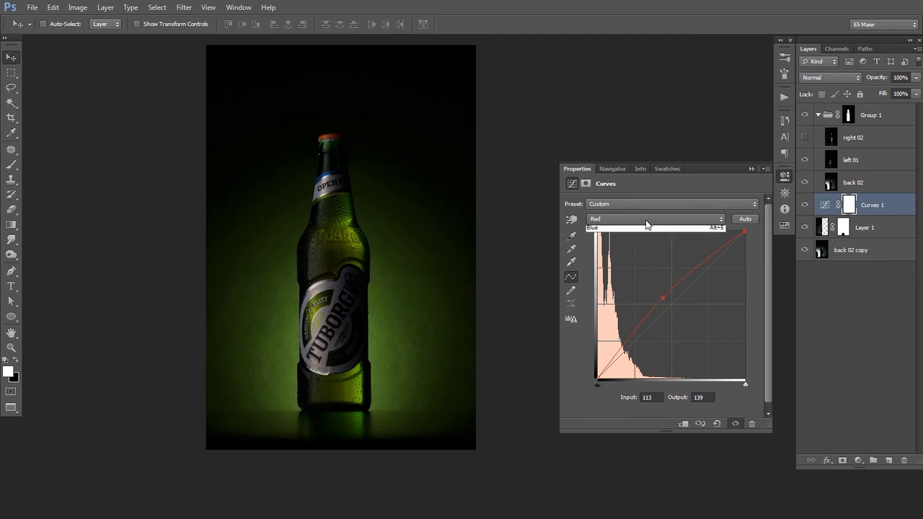
{"action": "left_click", "coordinate": [638, 240]}
{"action": "left_click_drag", "start_coordinate": [743, 232], "coordinate": [724, 233]}
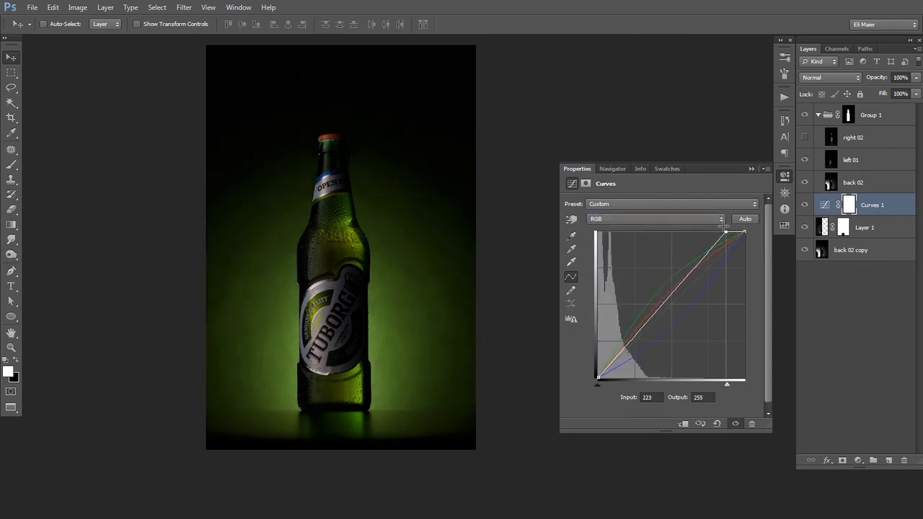
{"action": "left_click_drag", "start_coordinate": [598, 378], "coordinate": [599, 378]}
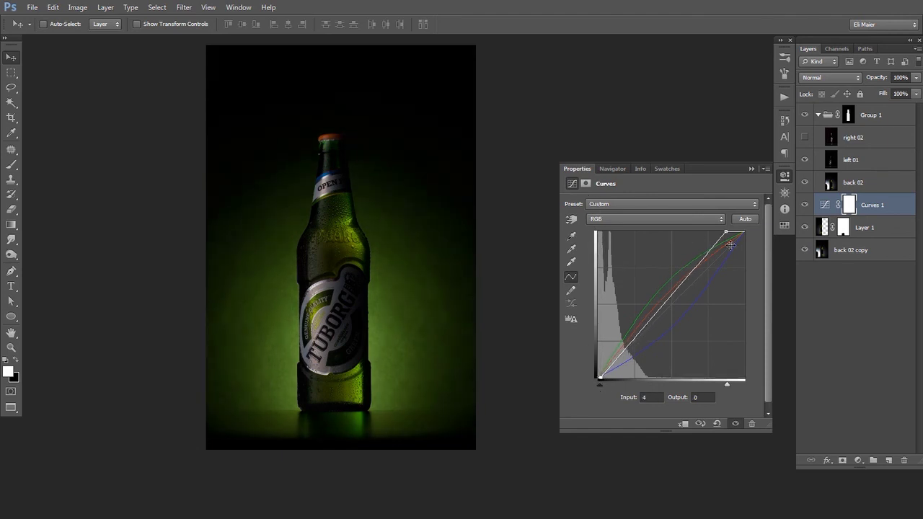
{"action": "left_click", "coordinate": [576, 169]}
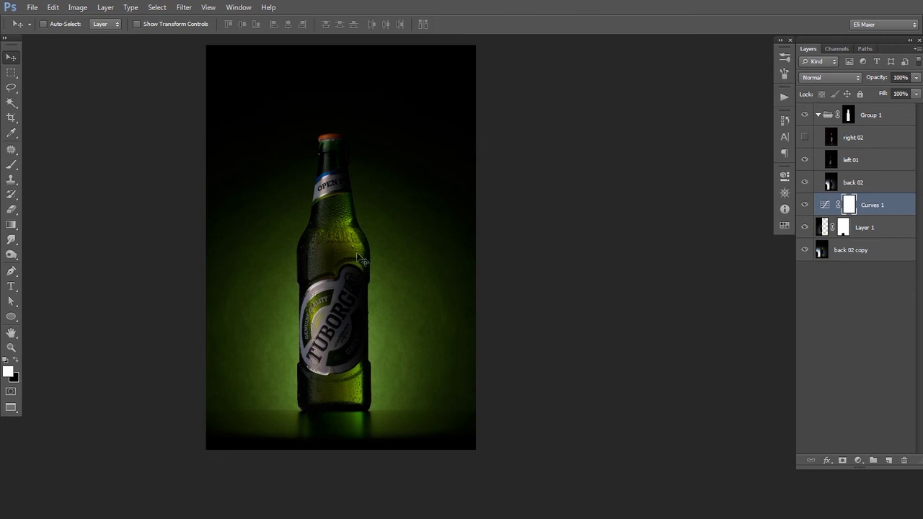
Step: Compare the bottle with the left 01 layer hidden and shown to examine what that light contributes
{"action": "left_click", "coordinate": [362, 260], "text": "ctrl+alt"}
{"action": "left_click_drag", "start_coordinate": [363, 261], "coordinate": [415, 255]}
{"action": "left_click", "coordinate": [416, 255], "text": "ctrl"}
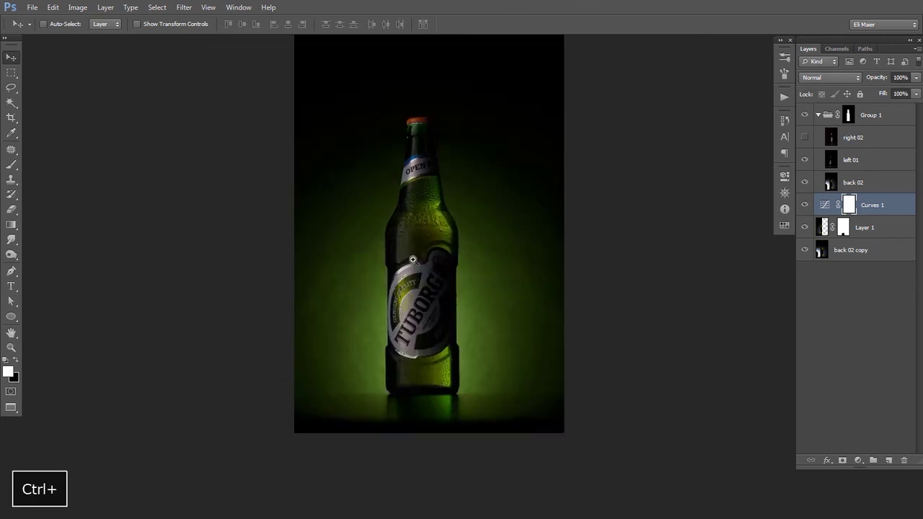
{"action": "left_click", "coordinate": [417, 255], "text": "ctrl"}
{"action": "left_click", "coordinate": [418, 255], "text": "ctrl+alt"}
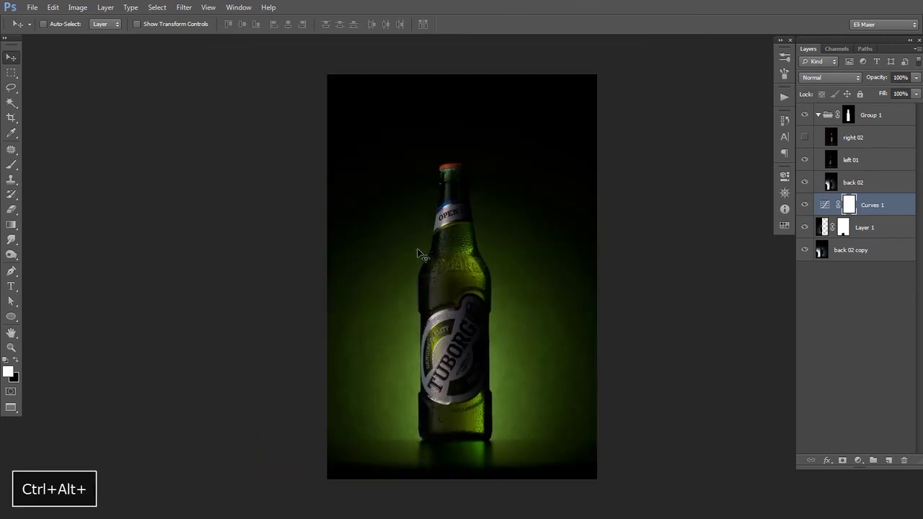
{"action": "left_click_drag", "start_coordinate": [425, 268], "coordinate": [414, 267]}
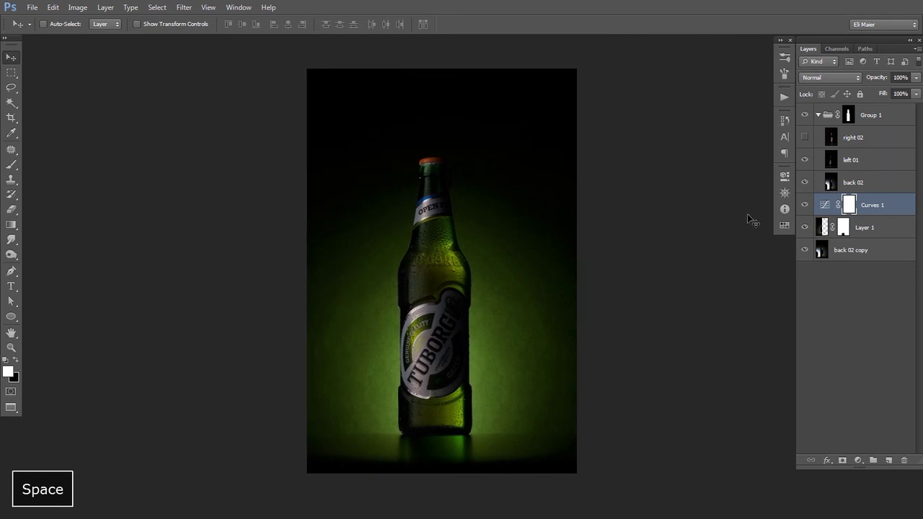
{"action": "left_click", "coordinate": [851, 162]}
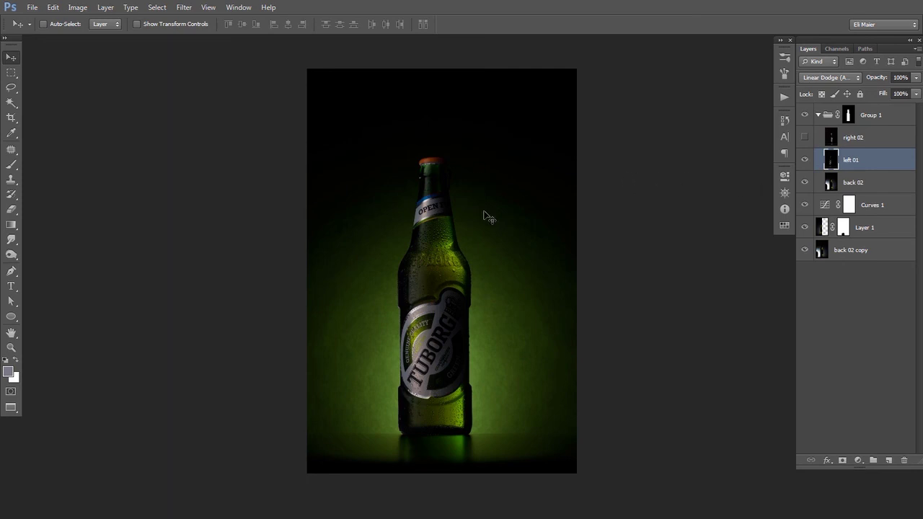
{"action": "left_click_drag", "start_coordinate": [460, 283], "coordinate": [470, 259]}
{"action": "key", "text": "ctrl+plus"}
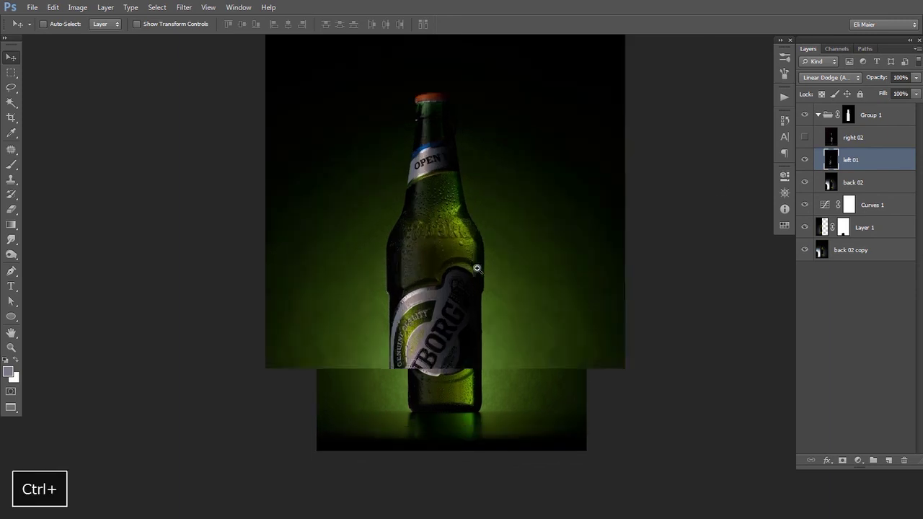
{"action": "left_click", "coordinate": [805, 160]}
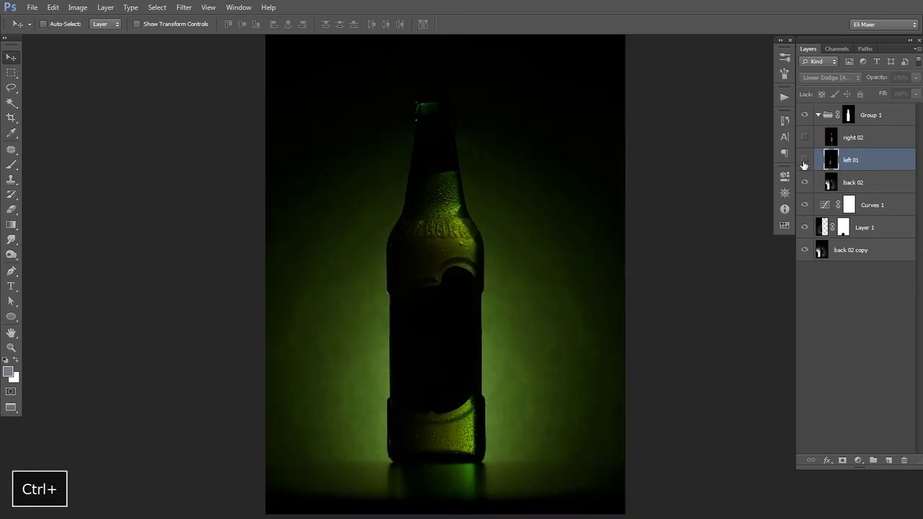
{"action": "left_click", "coordinate": [804, 160]}
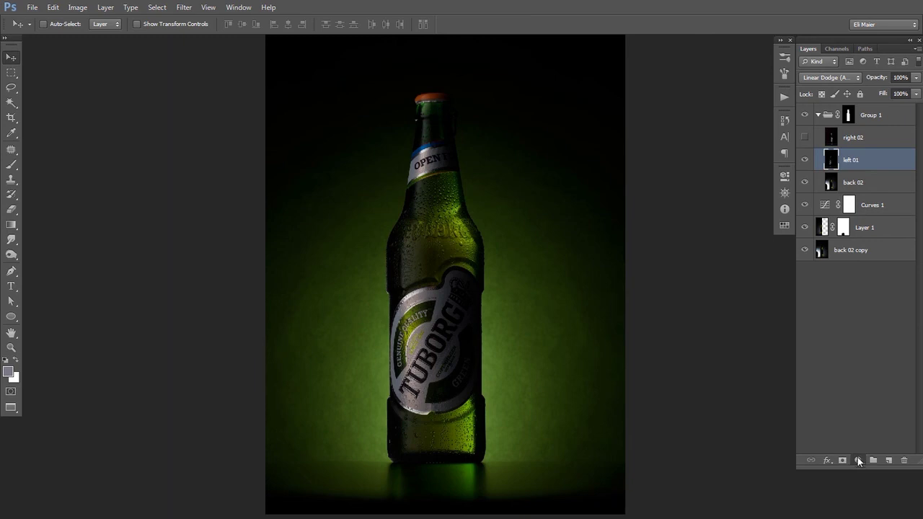
Step: Add a Curves adjustment above the left 01 layer and clip it to that layer
{"action": "left_click", "coordinate": [858, 462]}
{"action": "left_click", "coordinate": [841, 274]}
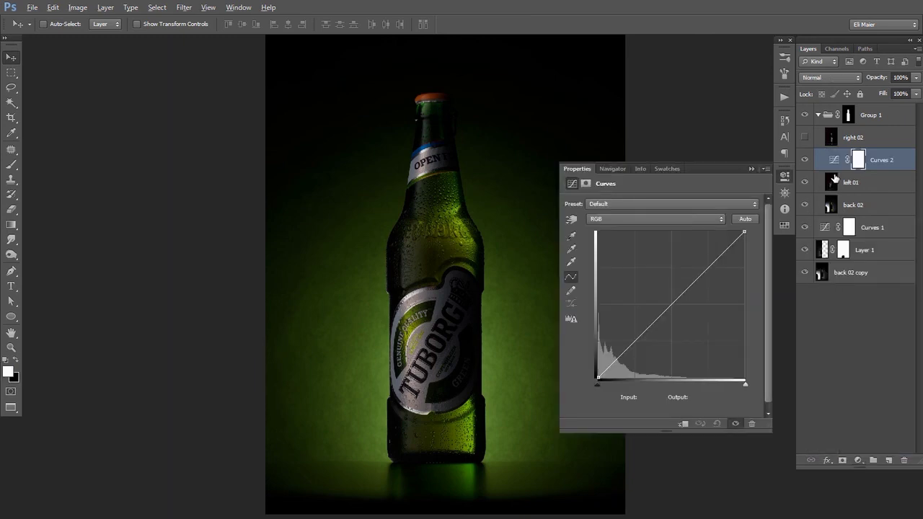
{"action": "left_click", "coordinate": [834, 173], "text": "alt"}
{"action": "left_click_drag", "start_coordinate": [461, 217], "coordinate": [375, 206]}
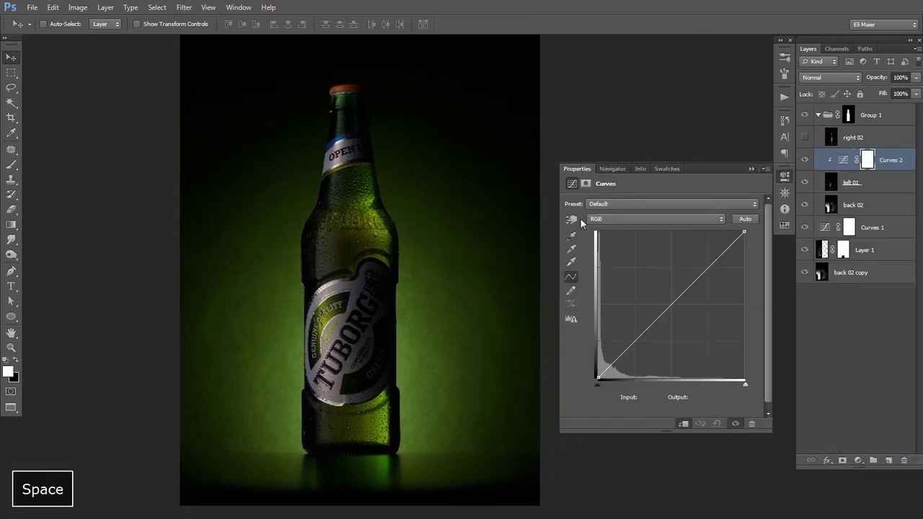
Step: Raise the clipped adjustment's blue curve strongly and its green curve midpoint to input 102, output 136
{"action": "left_click", "coordinate": [616, 220]}
{"action": "left_click", "coordinate": [613, 257]}
{"action": "left_click_drag", "start_coordinate": [673, 300], "coordinate": [640, 289]}
{"action": "left_click", "coordinate": [649, 219]}
{"action": "left_click", "coordinate": [648, 247]}
{"action": "mouse_move", "coordinate": [669, 306]}
{"action": "left_mouse_down"}
{"action": "mouse_move", "coordinate": [649, 295]}
{"action": "mouse_move", "coordinate": [656, 299]}
{"action": "left_mouse_up"}
Step: Set the RGB white point of the left 01 curves adjustment to input 210, output 255
{"action": "left_click", "coordinate": [633, 219]}
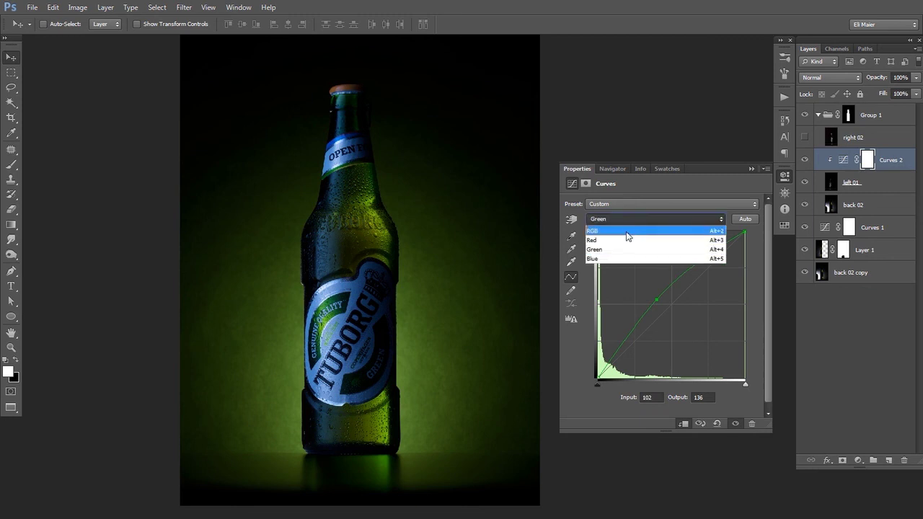
{"action": "left_click", "coordinate": [629, 233]}
{"action": "left_click_drag", "start_coordinate": [743, 231], "coordinate": [720, 219]}
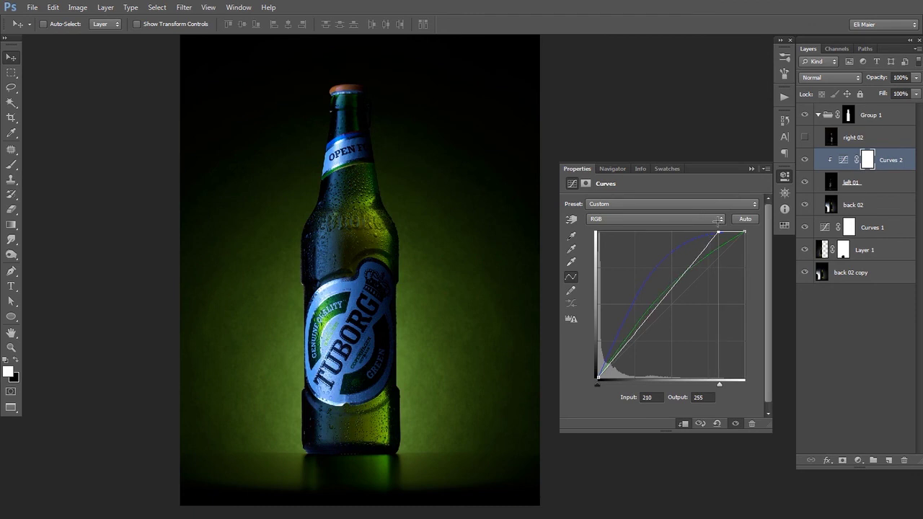
{"action": "left_click", "coordinate": [583, 171]}
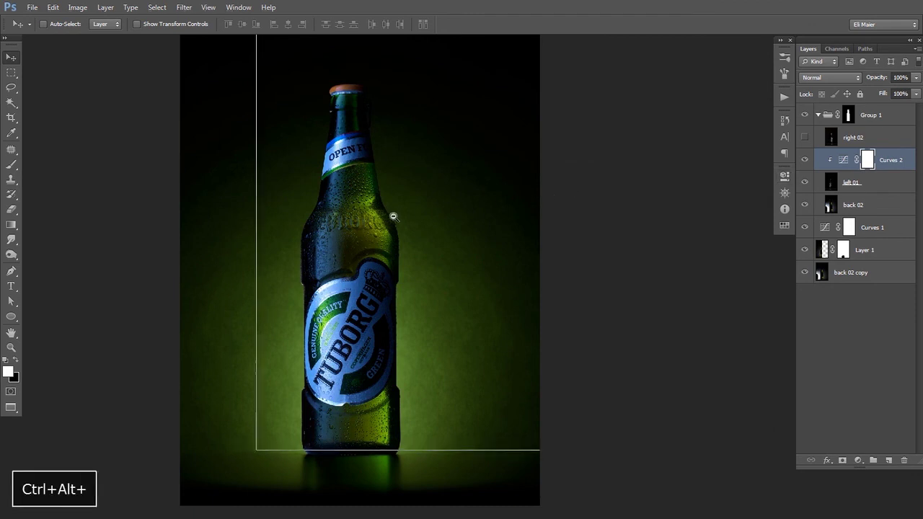
Step: Select the right 02 layer and make it visible, comparing the bottle with and without it
{"action": "key", "text": "ctrl+alt+minus"}
{"action": "left_click_drag", "start_coordinate": [420, 253], "coordinate": [420, 220]}
{"action": "key", "text": "ctrl+plus"}
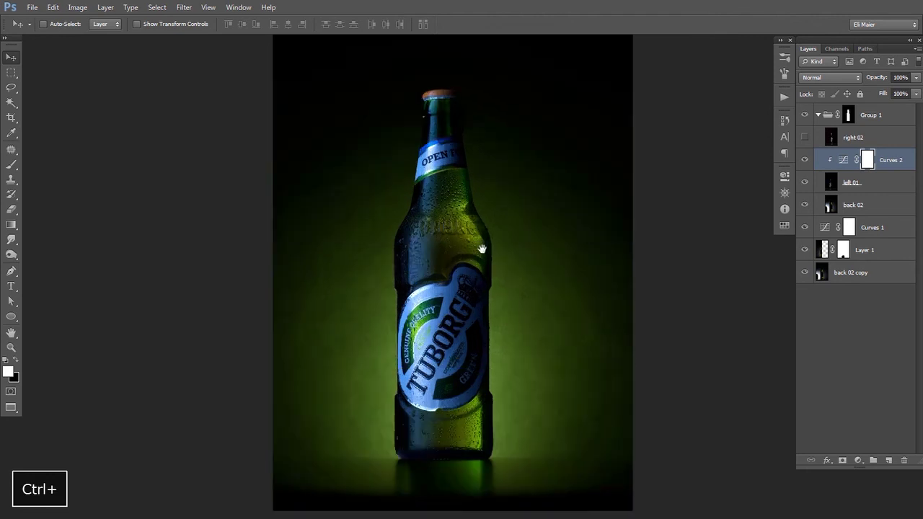
{"action": "left_click_drag", "start_coordinate": [477, 247], "coordinate": [465, 235]}
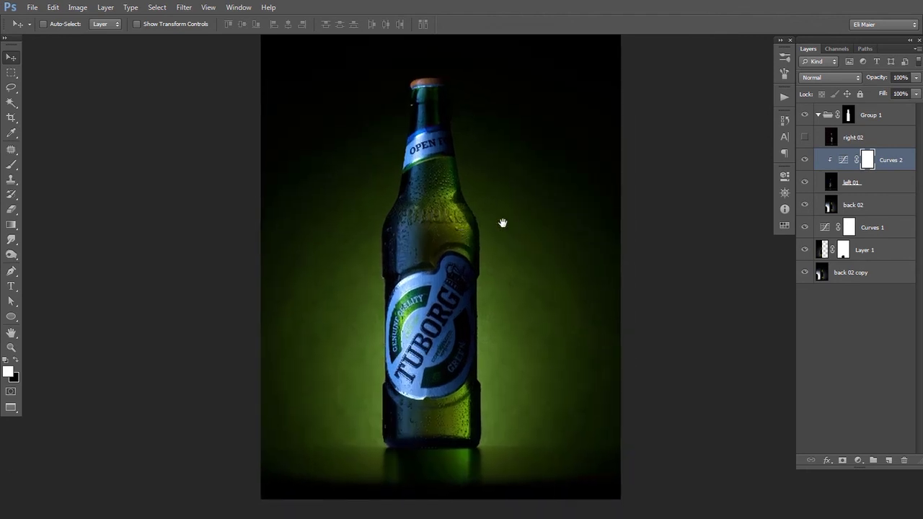
{"action": "left_click", "coordinate": [830, 143]}
{"action": "left_click", "coordinate": [803, 138]}
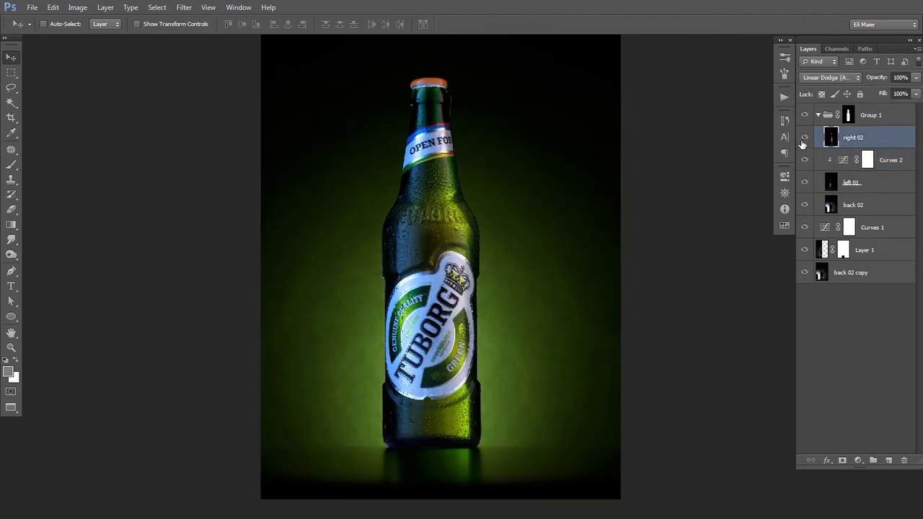
{"action": "left_click", "coordinate": [803, 138]}
{"action": "left_click", "coordinate": [804, 138]}
Step: Nudge the right 02 layer right and up until the label's crown and lettering line up with the layers below
{"action": "left_click", "coordinate": [482, 243], "text": "ctrl"}
{"action": "left_click", "coordinate": [443, 265], "text": "ctrl"}
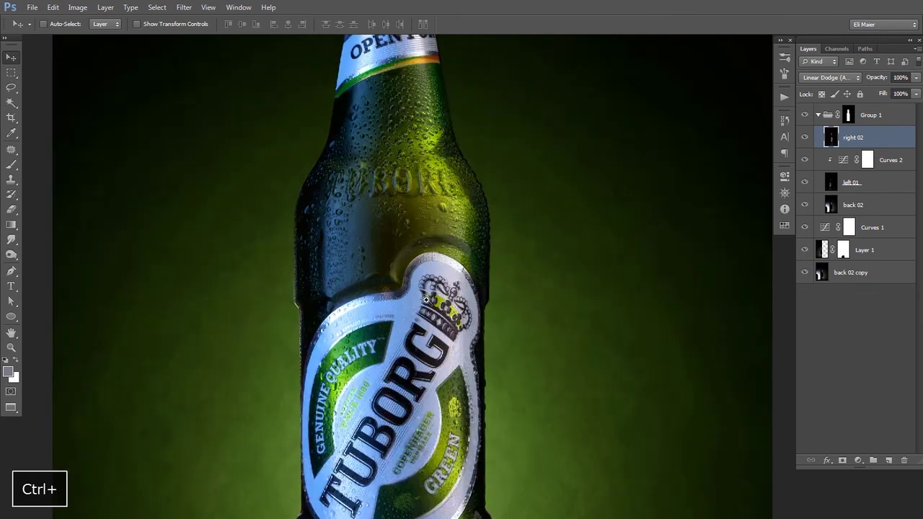
{"action": "left_click", "coordinate": [426, 299], "text": "ctrl"}
{"action": "left_click", "coordinate": [426, 300], "text": "ctrl"}
{"action": "left_click", "coordinate": [426, 300], "text": "ctrl"}
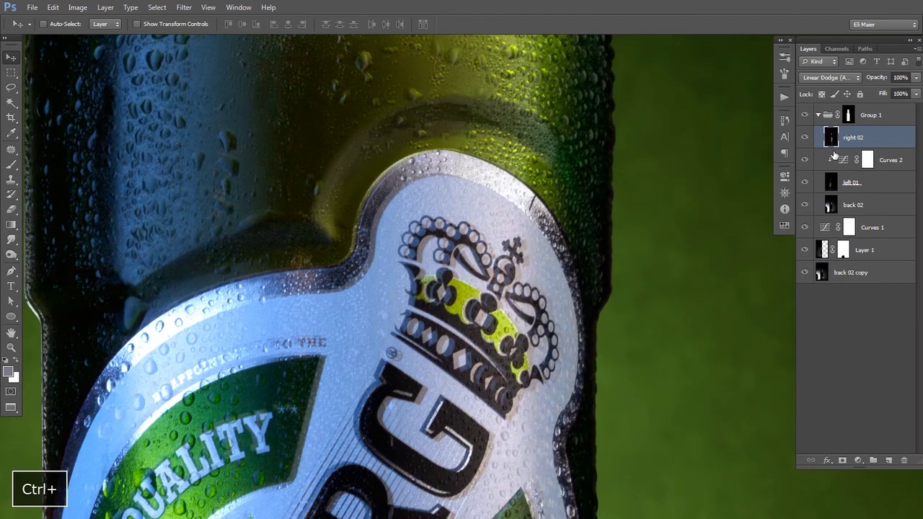
{"action": "key", "text": "Down"}
{"action": "key", "text": "Down"}
{"action": "key", "text": "Right"}
{"action": "key", "text": "Right"}
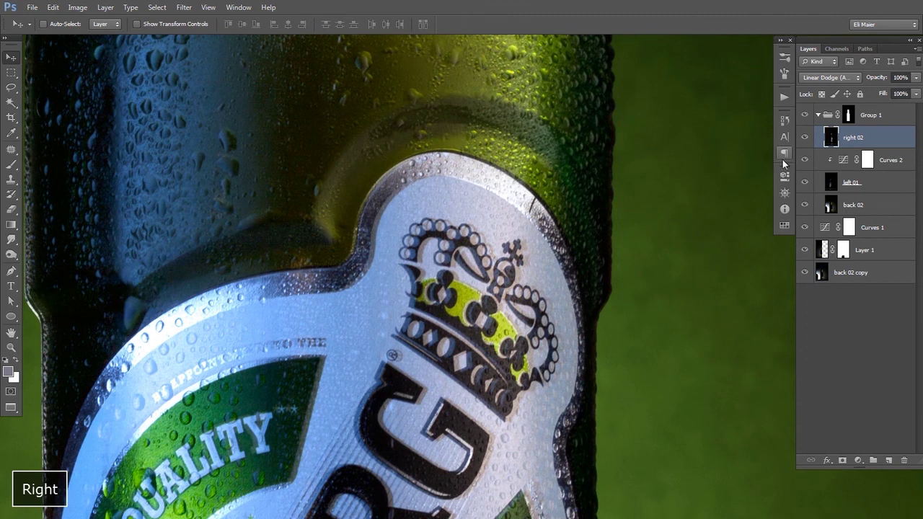
{"action": "key", "text": "Right"}
{"action": "key", "text": "Up"}
{"action": "key", "text": "Up"}
{"action": "key", "text": "Up"}
{"action": "key", "text": "Up"}
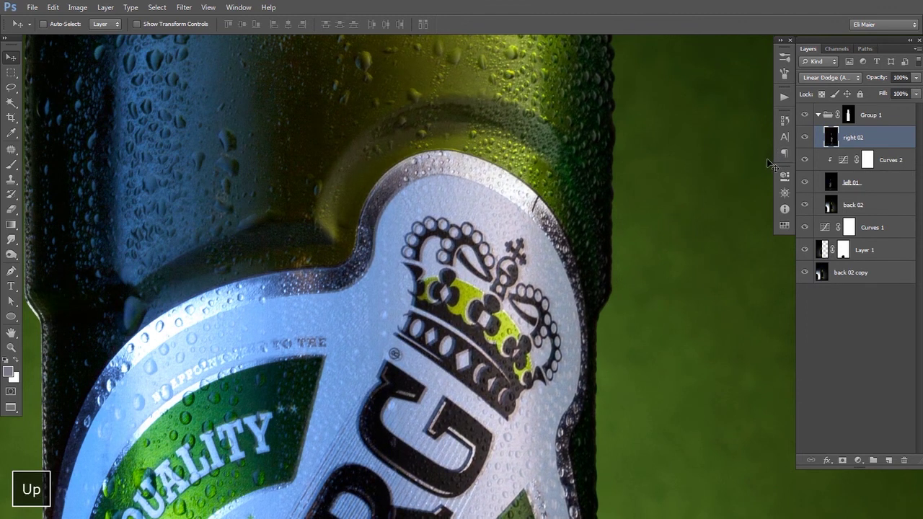
Step: Fine-nudge the right 02 layer vertically and sideways until the label's crown, lettering and silver edge look sharp
{"action": "key", "text": "Right"}
{"action": "key", "text": "Down"}
{"action": "key", "text": "Down"}
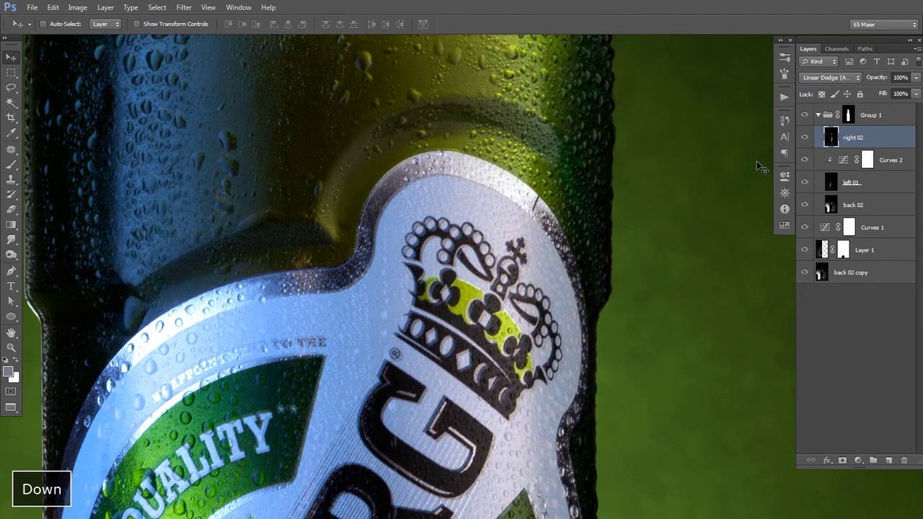
{"action": "key", "text": "Down"}
{"action": "key", "text": "Up"}
{"action": "key", "text": "Up"}
{"action": "key", "text": "Up"}
{"action": "key", "text": "Up"}
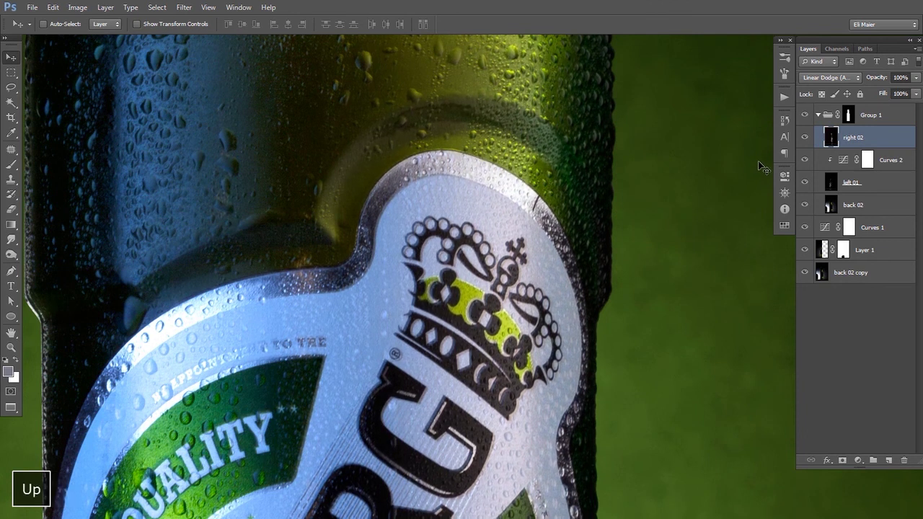
{"action": "key", "text": "Up"}
{"action": "key", "text": "Left"}
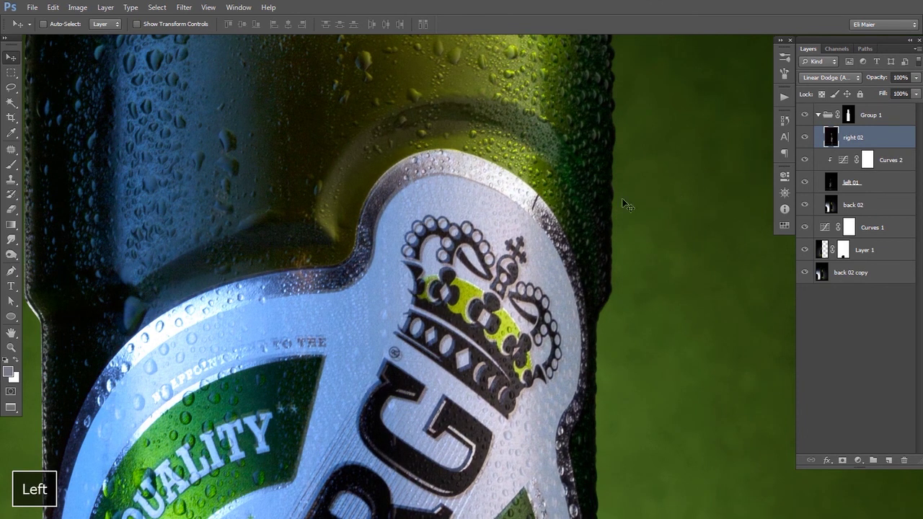
Step: Hide the right 02 layer and compare the bottle with and without the left 01 layer
{"action": "scroll", "coordinate": [445, 255], "scroll_direction": "down", "scroll_amount": 5}
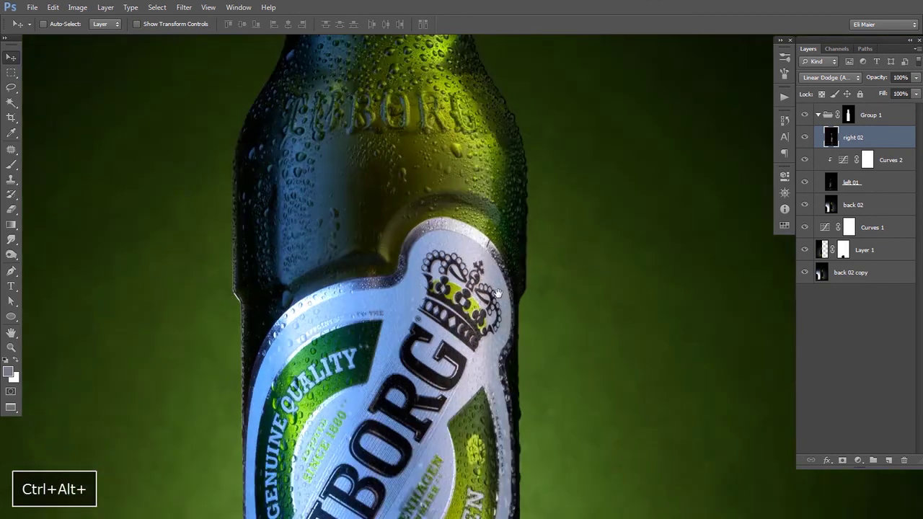
{"action": "left_click", "coordinate": [805, 139]}
{"action": "left_click", "coordinate": [805, 140]}
{"action": "left_click", "coordinate": [805, 139]}
{"action": "left_click", "coordinate": [805, 183]}
{"action": "left_click", "coordinate": [805, 183]}
Step: Nudge the left 01 layer up and left to line up with back 02, comparing its visibility on and off around the crown
{"action": "left_click", "coordinate": [829, 183]}
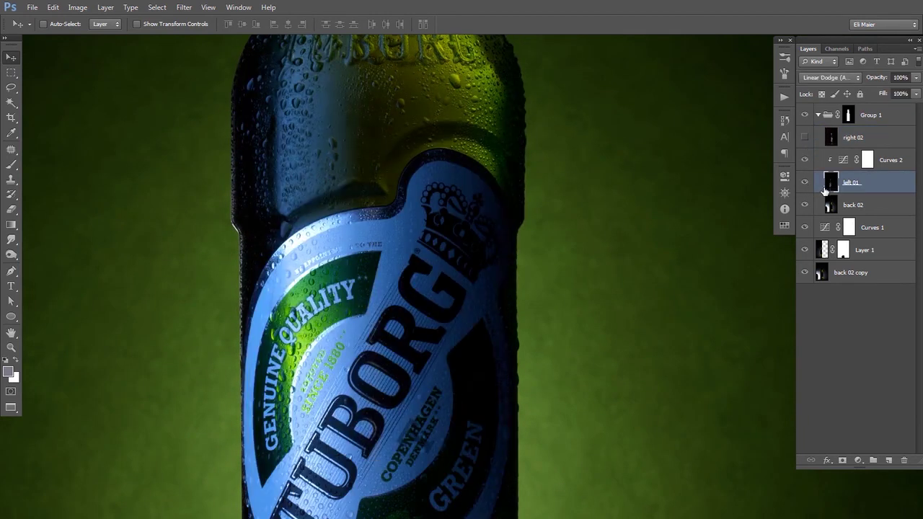
{"action": "left_click", "coordinate": [805, 183]}
{"action": "left_click", "coordinate": [804, 184]}
{"action": "key", "text": "Up"}
{"action": "key", "text": "Left"}
{"action": "key", "text": "Up"}
{"action": "left_click", "coordinate": [804, 185]}
{"action": "left_click", "coordinate": [804, 184]}
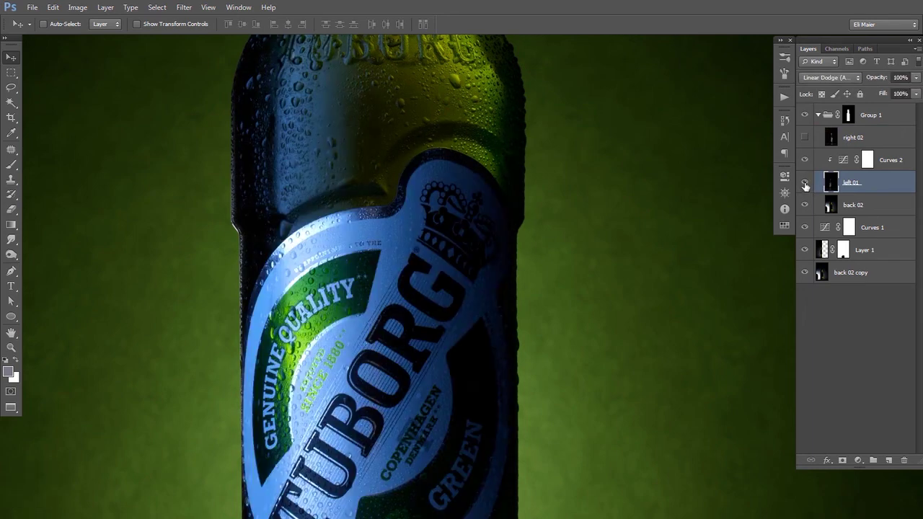
{"action": "left_click", "coordinate": [805, 184]}
{"action": "left_click", "coordinate": [805, 185]}
{"action": "key", "text": "ctrl+space"}
{"action": "left_click_drag", "start_coordinate": [425, 181], "coordinate": [575, 199]}
{"action": "left_click", "coordinate": [806, 182]}
{"action": "left_click", "coordinate": [806, 181]}
{"action": "left_click", "coordinate": [805, 182]}
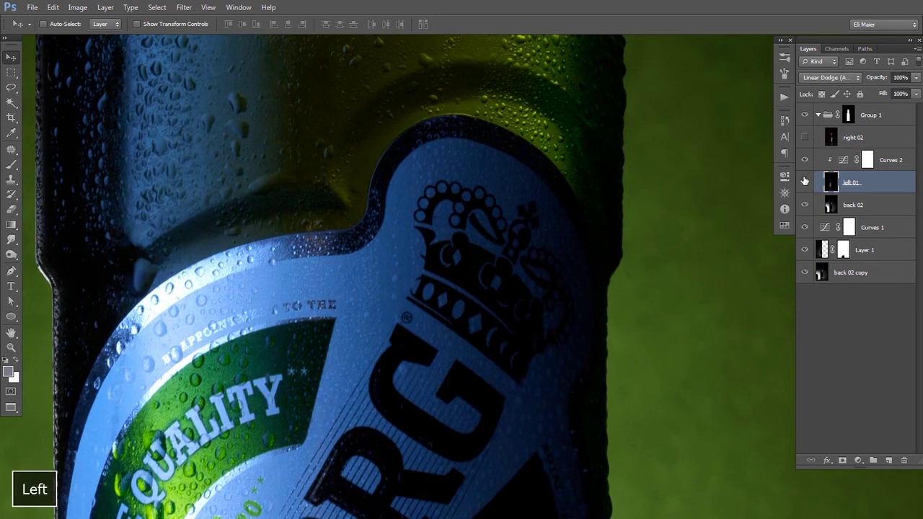
Step: Show the right 02 layer again and nudge it by single pixels until the crown matches the layers below, comparing with it hidden
{"action": "left_click", "coordinate": [829, 141]}
{"action": "left_click", "coordinate": [805, 139]}
{"action": "key", "text": "Up"}
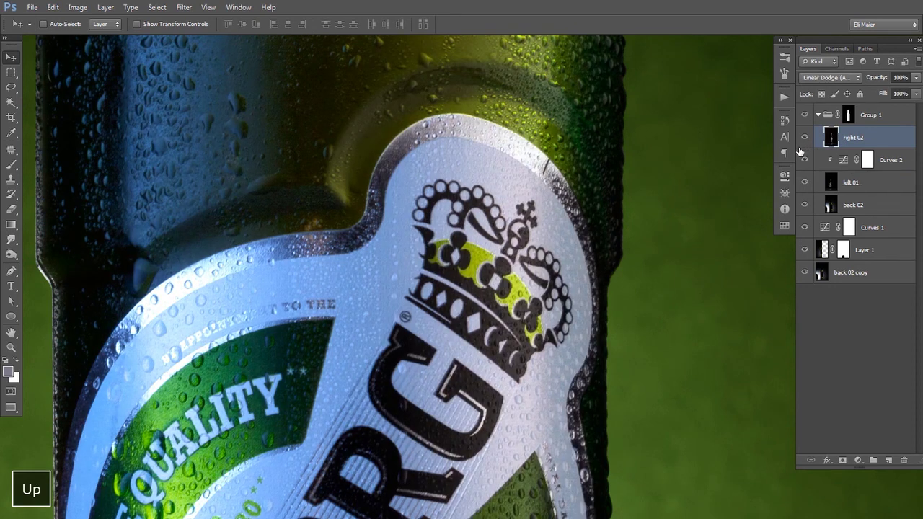
{"action": "key", "text": "ctrl+space"}
{"action": "left_click", "coordinate": [459, 138], "text": "ctrl"}
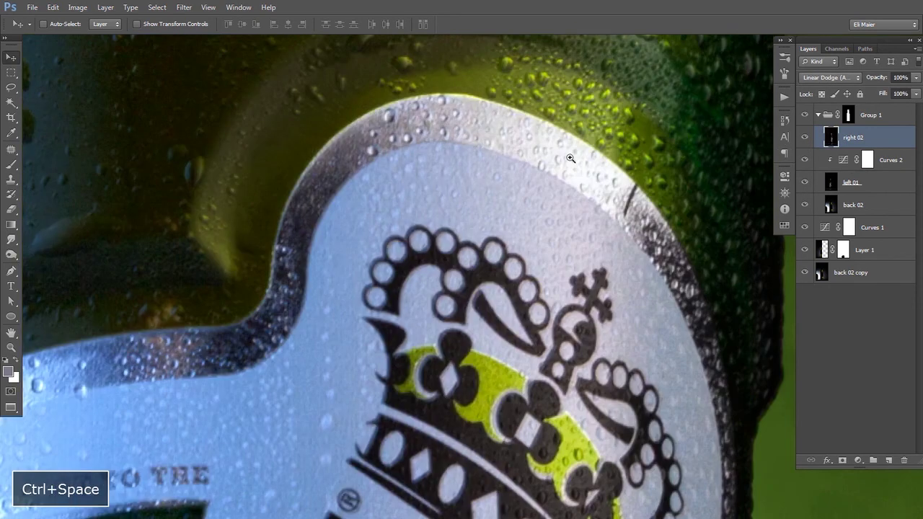
{"action": "left_click", "coordinate": [806, 143]}
{"action": "left_click", "coordinate": [805, 144]}
{"action": "key", "text": "Left"}
{"action": "key", "text": "Down"}
{"action": "key", "text": "Right"}
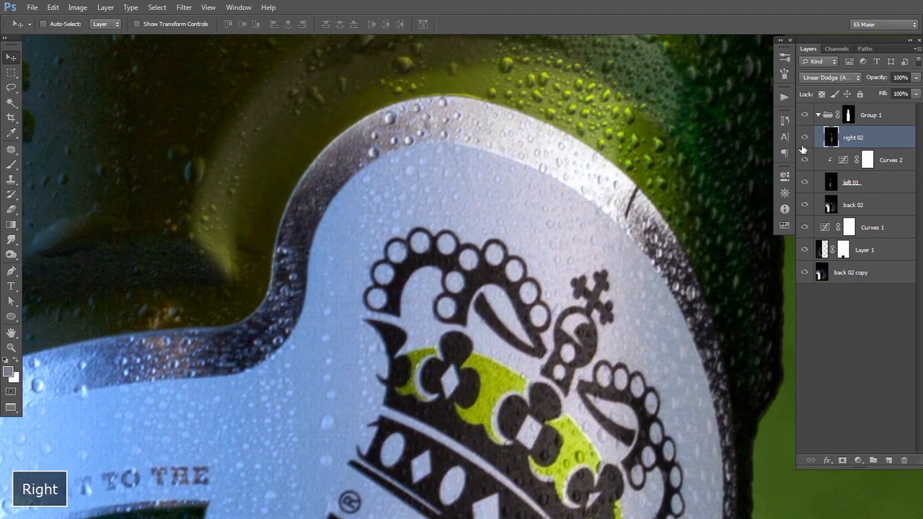
{"action": "left_click", "coordinate": [805, 141]}
{"action": "left_click", "coordinate": [804, 141]}
{"action": "key", "text": "Right"}
{"action": "left_click", "coordinate": [805, 140]}
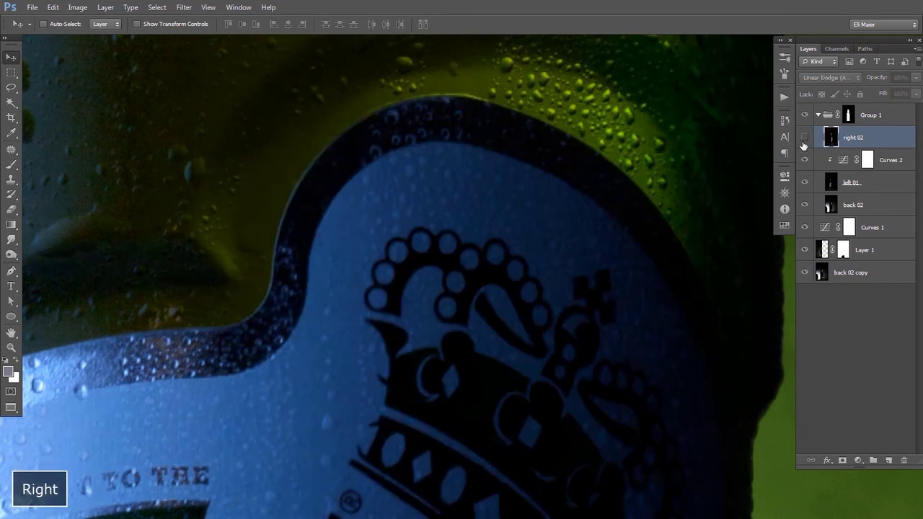
{"action": "left_click", "coordinate": [805, 140]}
Step: Compare the whole bottle with and without the right 02 layer
{"action": "key", "text": "ctrl+alt+0"}
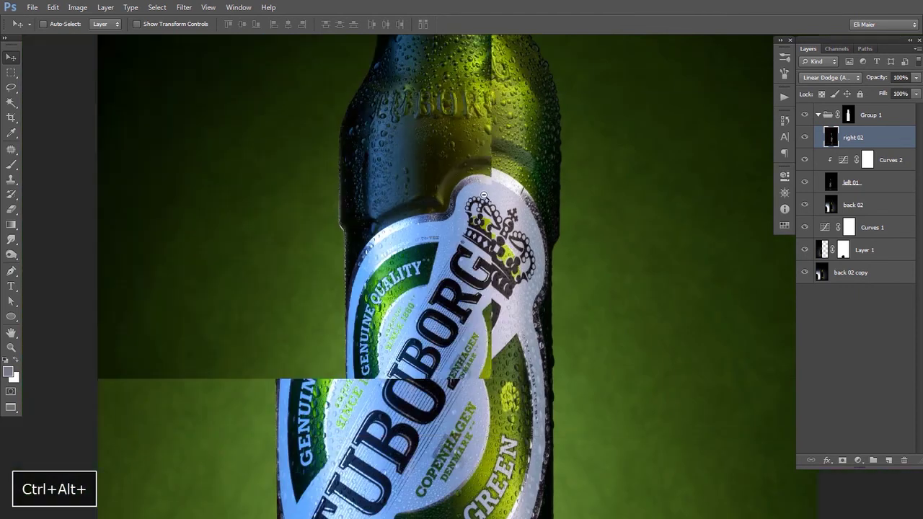
{"action": "left_click", "coordinate": [484, 195], "text": "ctrl+alt"}
{"action": "left_click", "coordinate": [484, 195], "text": "ctrl+alt"}
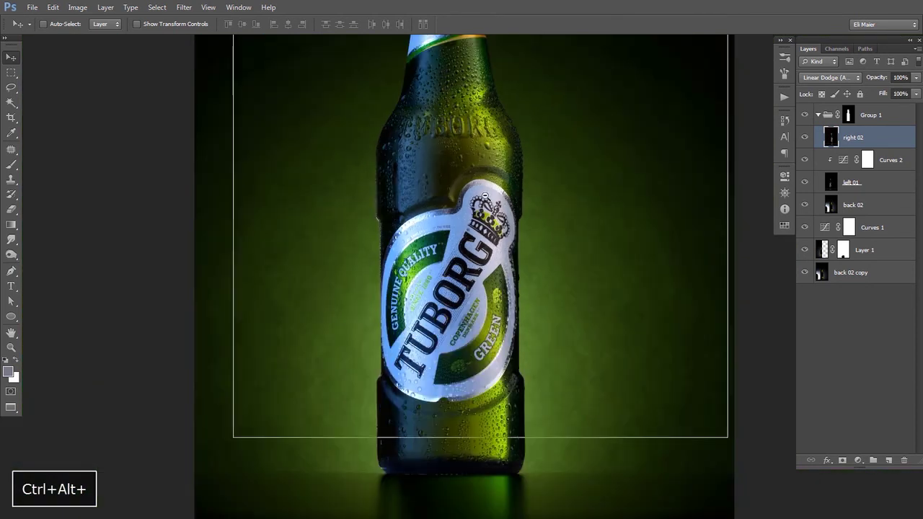
{"action": "left_click_drag", "start_coordinate": [484, 195], "coordinate": [480, 231]}
{"action": "left_click", "coordinate": [480, 232], "text": "ctrl+alt"}
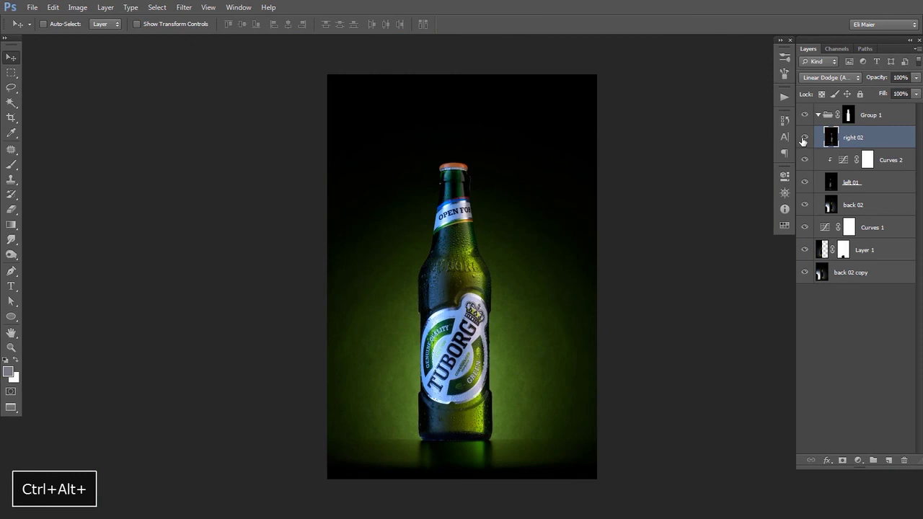
{"action": "left_click", "coordinate": [804, 138]}
{"action": "left_click", "coordinate": [804, 142]}
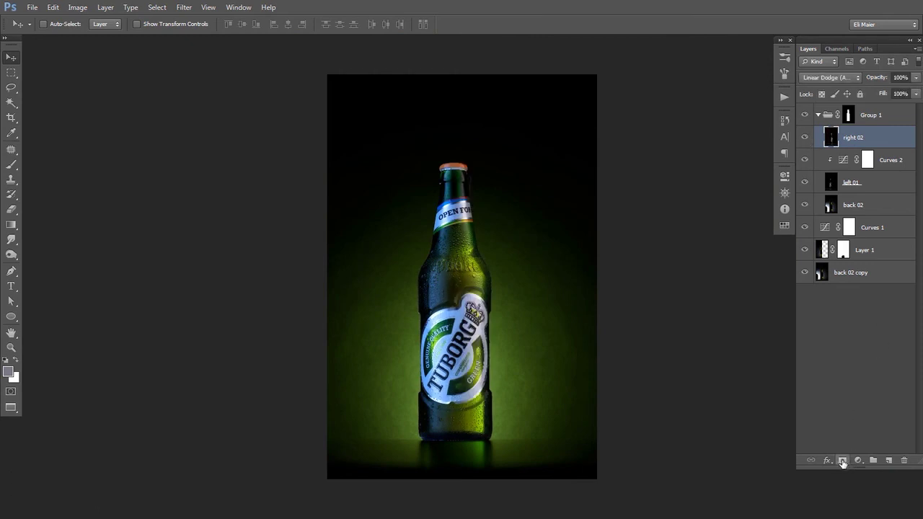
Step: Add a layer mask to right 02 and erase its light along the bottle's left side with a 400 px eraser
{"action": "left_click", "coordinate": [843, 462]}
{"action": "key", "text": "e"}
{"action": "key", "text": "shift+bracketleft"}
{"action": "key", "text": "bracketright"}
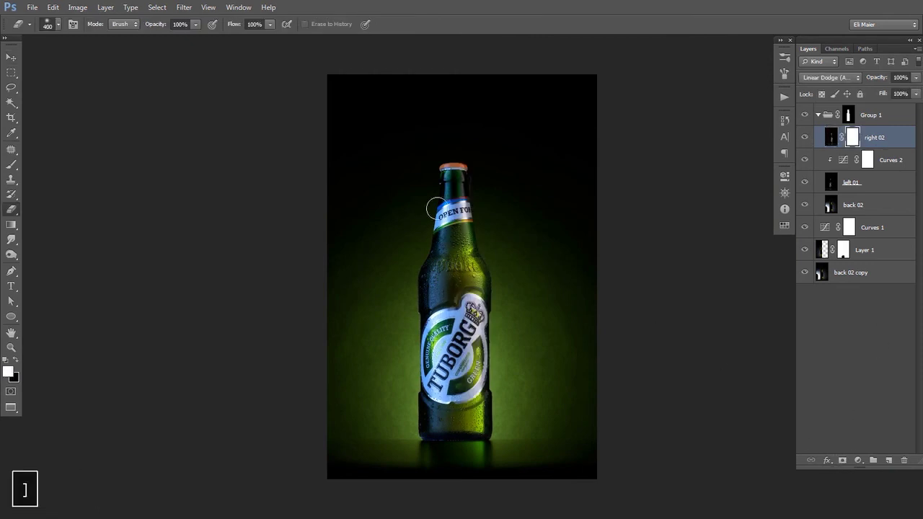
{"action": "left_click_drag", "start_coordinate": [421, 355], "coordinate": [427, 468]}
{"action": "key", "text": "v"}
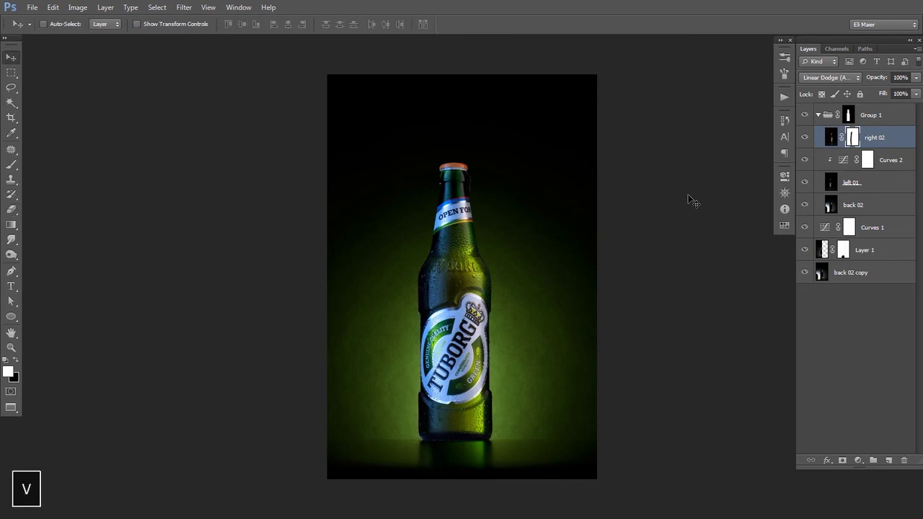
Step: Compare the bottle with the masked right 02 layer on and off, leaving it visible
{"action": "left_click", "coordinate": [805, 138]}
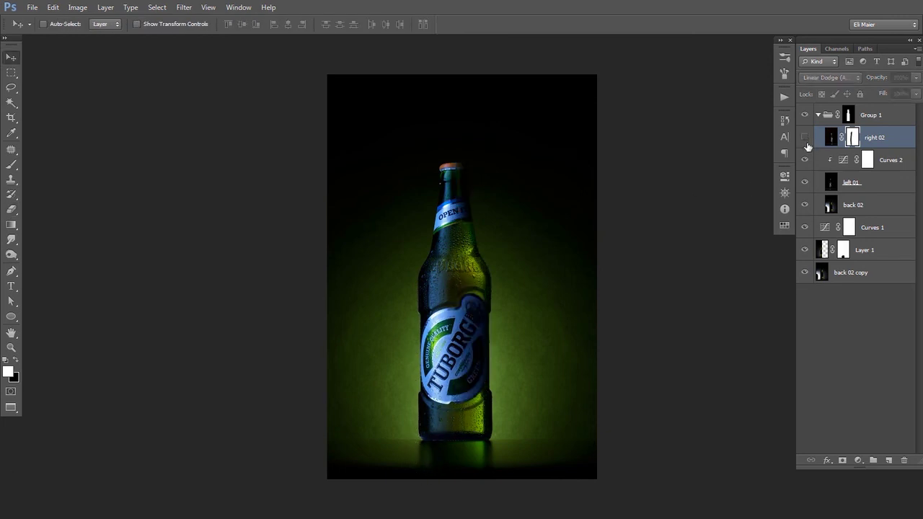
{"action": "left_click", "coordinate": [805, 138]}
{"action": "left_click", "coordinate": [805, 137]}
{"action": "left_click", "coordinate": [805, 138]}
{"action": "left_click", "coordinate": [805, 138]}
{"action": "left_click", "coordinate": [805, 138]}
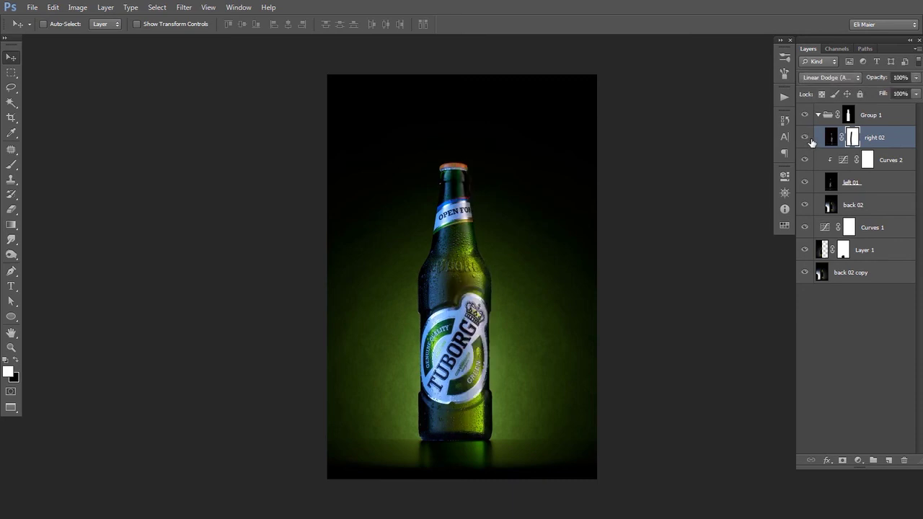
{"action": "left_click", "coordinate": [805, 138]}
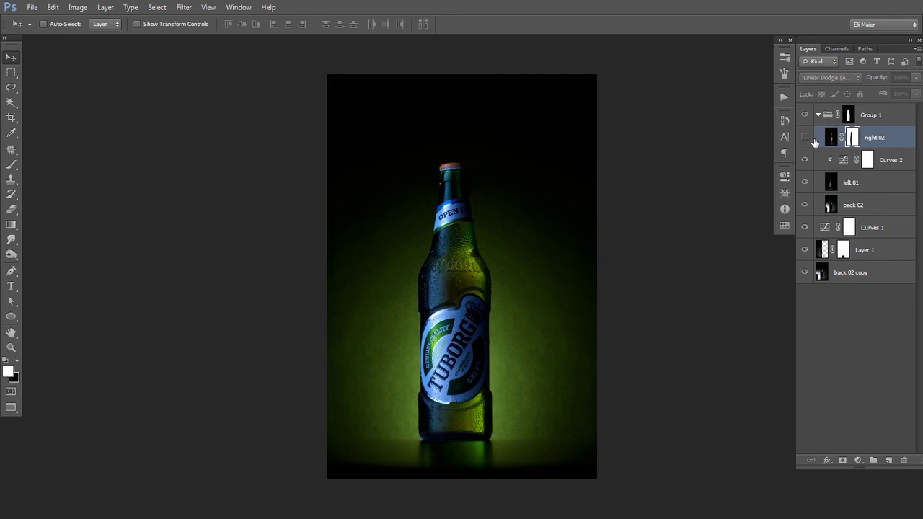
{"action": "left_click", "coordinate": [804, 138]}
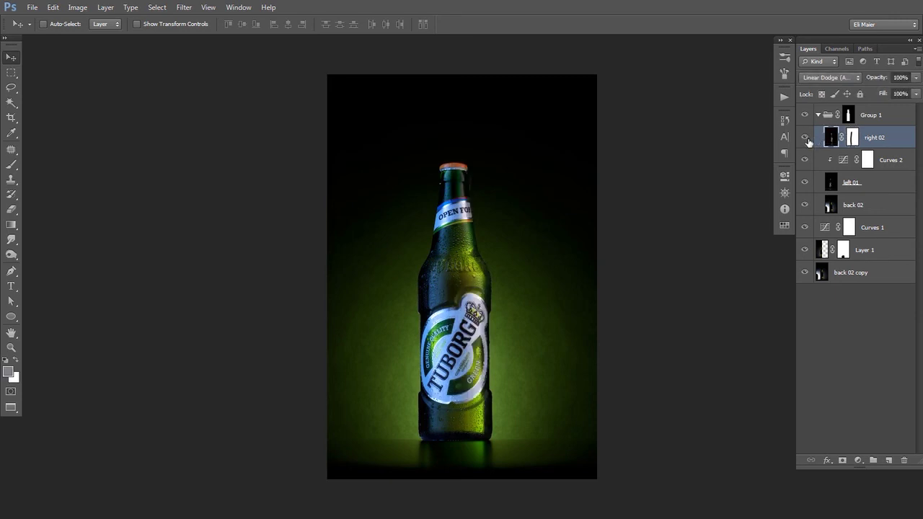
Step: Deselect all layers and activate the Pen tool in Path mode, checking the label with right 02 off and on
{"action": "left_click", "coordinate": [865, 49]}
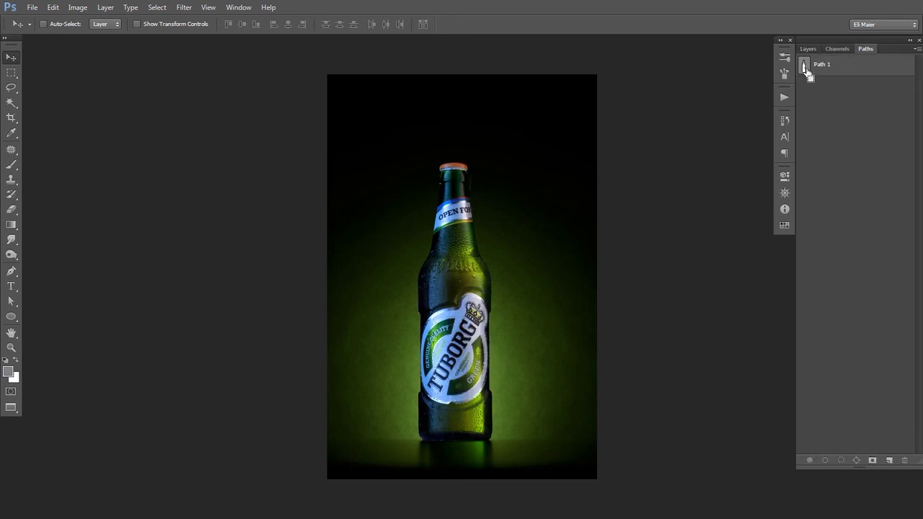
{"action": "left_click", "coordinate": [808, 49]}
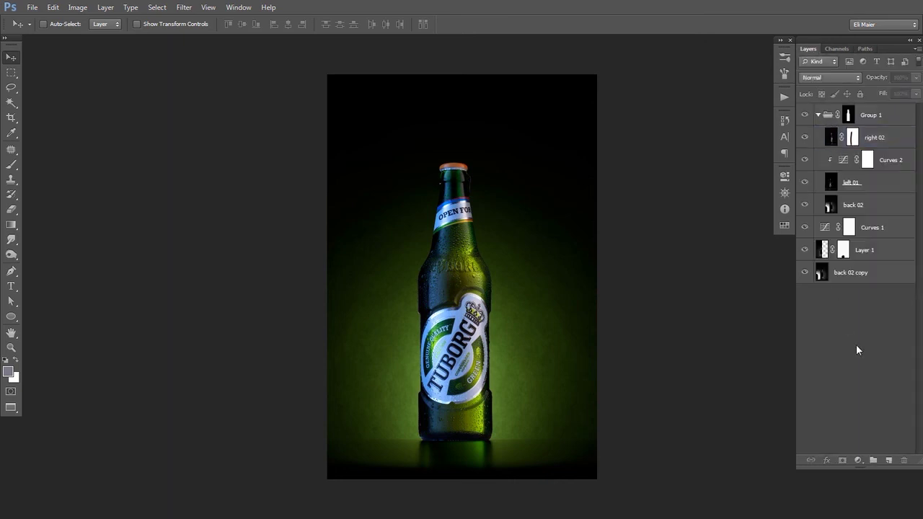
{"action": "key", "text": "p"}
{"action": "left_click", "coordinate": [806, 138]}
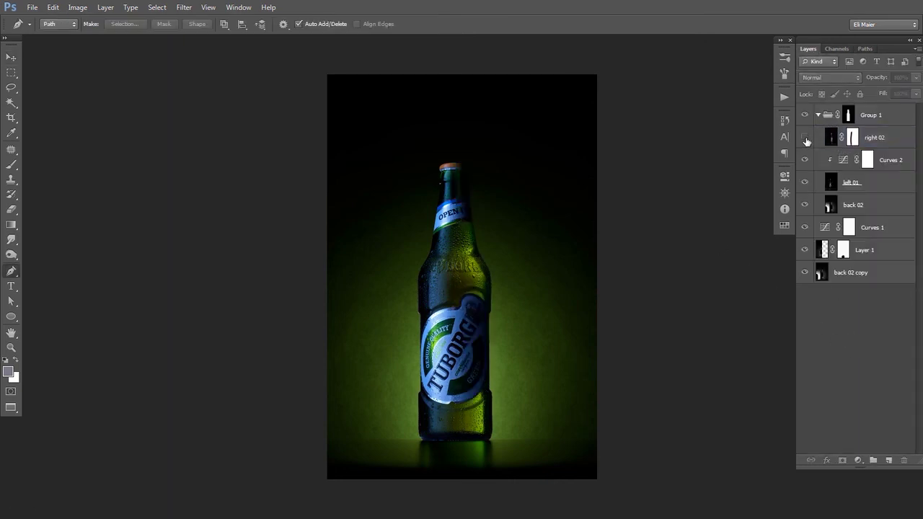
{"action": "left_click", "coordinate": [805, 139]}
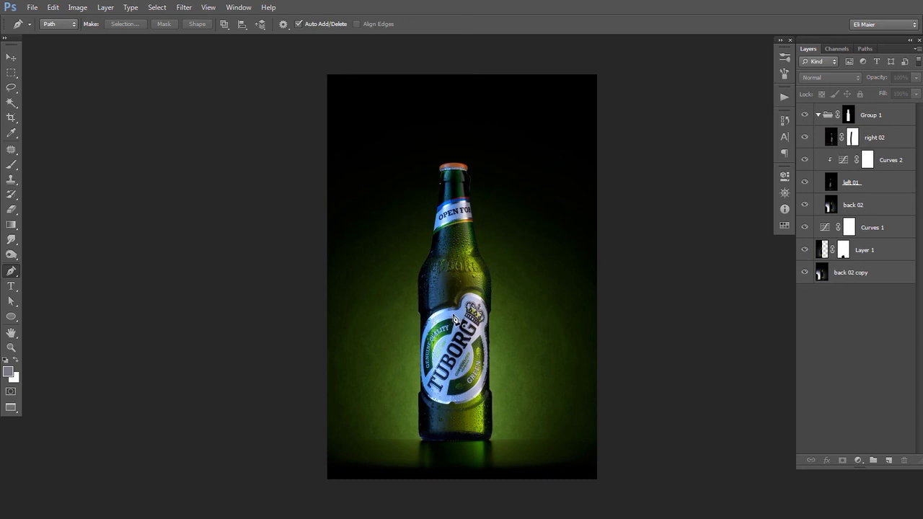
Step: Start a pen path at the main label's left edge and trace its upper-left curve toward the notch beside the crown
{"action": "left_click_drag", "start_coordinate": [457, 209], "coordinate": [439, 124]}
{"action": "left_click", "coordinate": [411, 274], "text": "ctrl"}
{"action": "left_click", "coordinate": [404, 276], "text": "ctrl"}
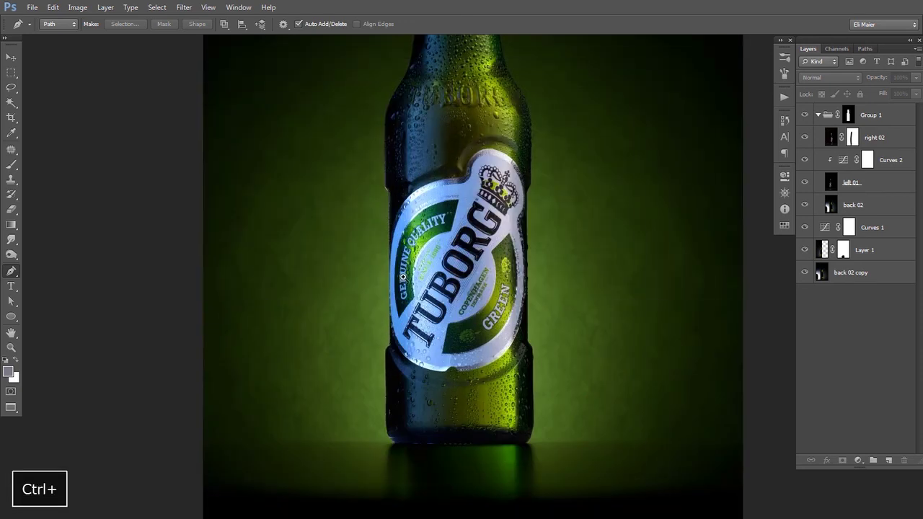
{"action": "left_click", "coordinate": [403, 277], "text": "ctrl"}
{"action": "left_click", "coordinate": [402, 276], "text": "ctrl"}
{"action": "left_click", "coordinate": [401, 276], "text": "ctrl"}
{"action": "left_click", "coordinate": [401, 277], "text": "ctrl"}
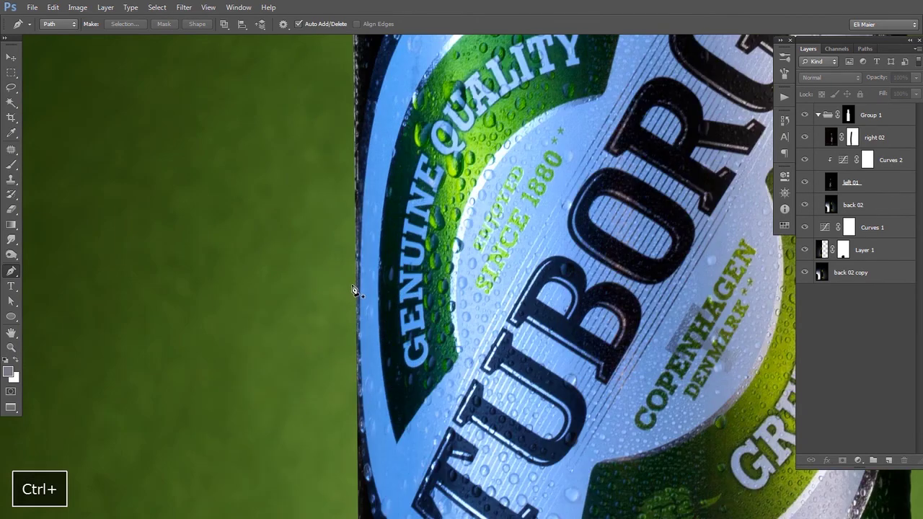
{"action": "left_click_drag", "start_coordinate": [378, 186], "coordinate": [333, 384]}
{"action": "left_click_drag", "start_coordinate": [390, 158], "coordinate": [356, 184]}
{"action": "key", "text": "space"}
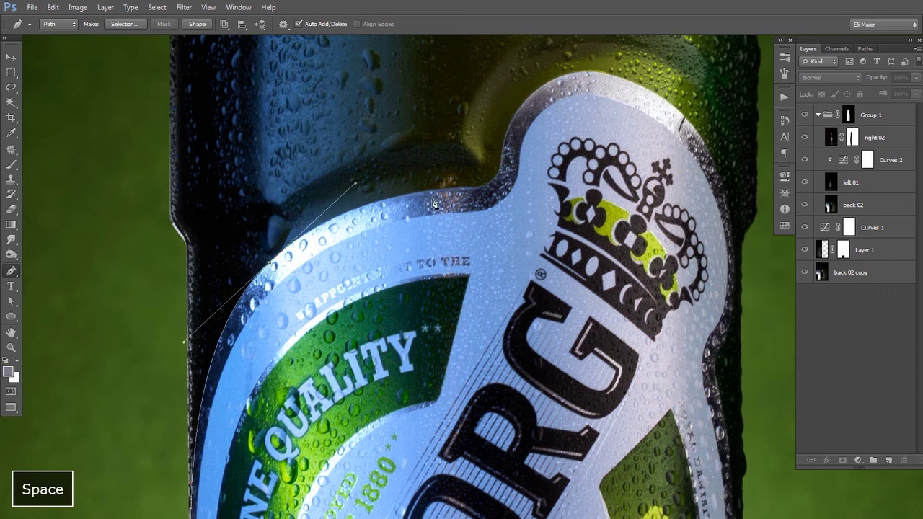
{"action": "left_click_drag", "start_coordinate": [442, 193], "coordinate": [460, 189]}
{"action": "key", "text": "ctrl"}
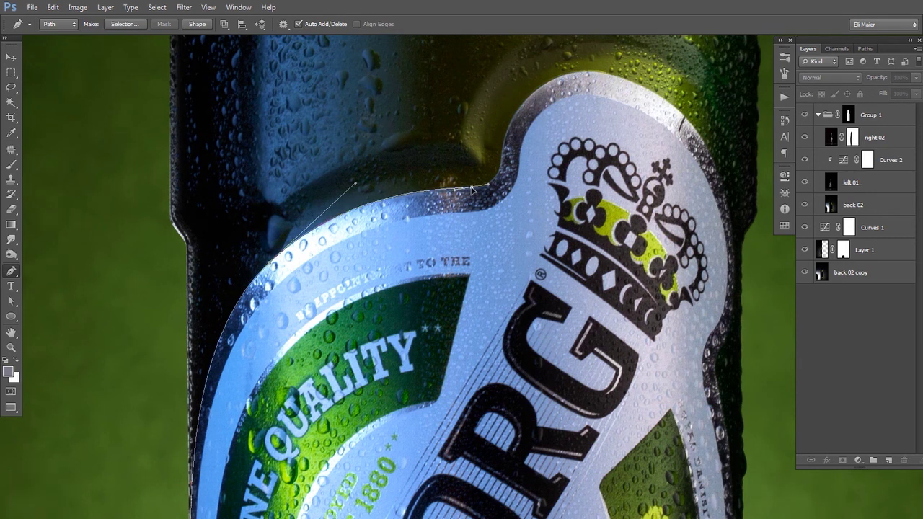
Step: Continue the path through the notch, around the rounded crown section and down to the indentation in the label's right edge
{"action": "key", "text": "ctrl+plus"}
{"action": "left_click_drag", "start_coordinate": [505, 163], "coordinate": [469, 181]}
{"action": "left_click_drag", "start_coordinate": [501, 174], "coordinate": [408, 277]}
{"action": "left_click_drag", "start_coordinate": [444, 189], "coordinate": [504, 149]}
{"action": "left_click_drag", "start_coordinate": [504, 148], "coordinate": [313, 113]}
{"action": "left_click_drag", "start_coordinate": [516, 184], "coordinate": [519, 84]}
{"action": "left_click_drag", "start_coordinate": [516, 358], "coordinate": [517, 395]}
{"action": "left_click_drag", "start_coordinate": [403, 44], "coordinate": [402, 152]}
{"action": "left_click_drag", "start_coordinate": [519, 193], "coordinate": [522, 199]}
{"action": "left_click_drag", "start_coordinate": [398, 142], "coordinate": [393, 160]}
{"action": "left_click_drag", "start_coordinate": [385, 123], "coordinate": [381, 127]}
{"action": "left_click_drag", "start_coordinate": [511, 481], "coordinate": [504, 148]}
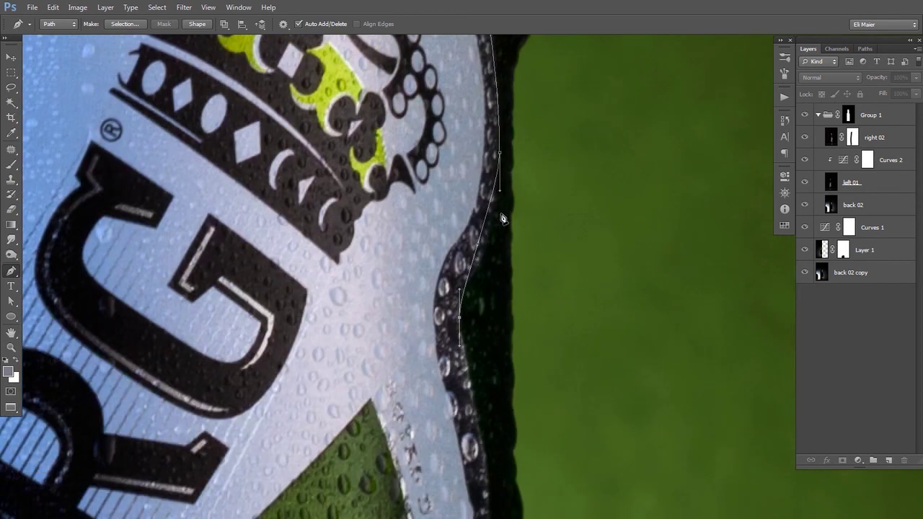
Step: Extend the path from the right indentation down the label's right edge and around its lower-right curve
{"action": "left_click_drag", "start_coordinate": [447, 360], "coordinate": [442, 232]}
{"action": "left_click_drag", "start_coordinate": [474, 508], "coordinate": [457, 235]}
{"action": "left_click", "coordinate": [457, 235], "text": "ctrl+alt"}
{"action": "left_click_drag", "start_coordinate": [467, 276], "coordinate": [541, 283]}
{"action": "left_click_drag", "start_coordinate": [410, 405], "coordinate": [370, 430]}
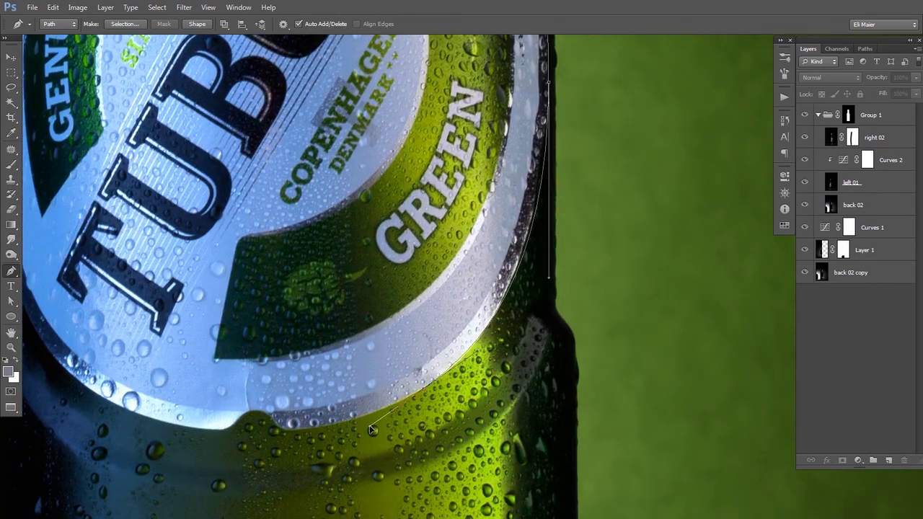
{"action": "left_click_drag", "start_coordinate": [549, 280], "coordinate": [550, 261]}
{"action": "left_click_drag", "start_coordinate": [548, 143], "coordinate": [519, 266]}
{"action": "left_click_drag", "start_coordinate": [520, 206], "coordinate": [521, 192]}
{"action": "left_click_drag", "start_coordinate": [519, 87], "coordinate": [510, 179]}
{"action": "left_click_drag", "start_coordinate": [454, 512], "coordinate": [461, 288]}
Step: Trace the small notch in the label's bottom edge and carry the path around the lower-left curve, adjusting its anchor points
{"action": "left_click_drag", "start_coordinate": [460, 339], "coordinate": [463, 335]}
{"action": "left_click_drag", "start_coordinate": [359, 399], "coordinate": [472, 282]}
{"action": "left_click", "coordinate": [473, 282], "text": "ctrl"}
{"action": "key", "text": "ctrl+z"}
{"action": "left_click_drag", "start_coordinate": [281, 307], "coordinate": [238, 306]}
{"action": "left_click_drag", "start_coordinate": [205, 266], "coordinate": [414, 274]}
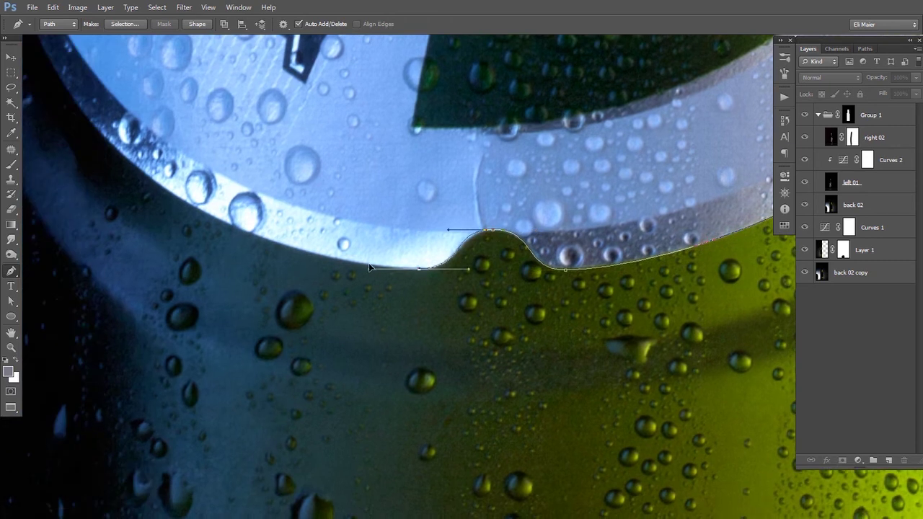
{"action": "key", "text": "ctrl+z"}
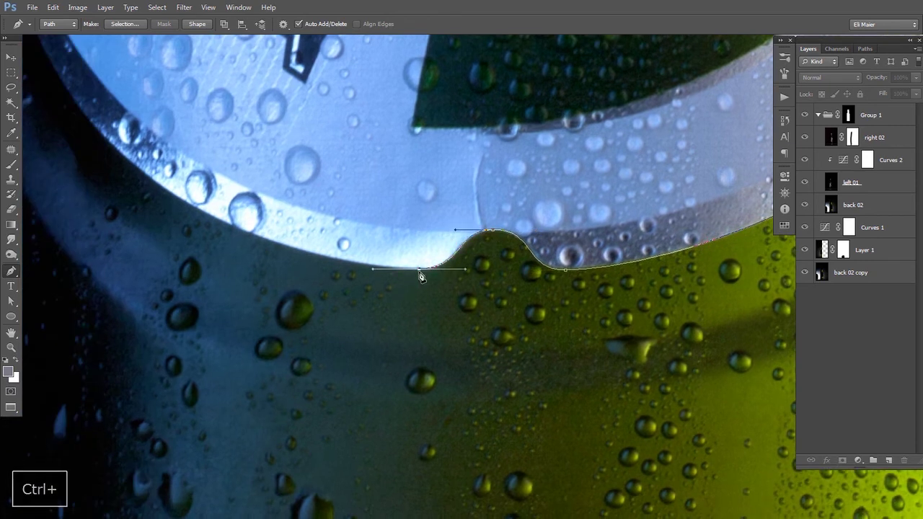
{"action": "left_click", "coordinate": [420, 271], "text": "ctrl+alt"}
{"action": "left_click_drag", "start_coordinate": [320, 284], "coordinate": [255, 349]}
{"action": "key", "text": "a"}
{"action": "left_click", "coordinate": [266, 299]}
Step: Trace a pen path along the neck label's upper edge and loop it loosely outside the label's right side to its lower corner
{"action": "left_click", "coordinate": [412, 182], "text": "ctrl+alt"}
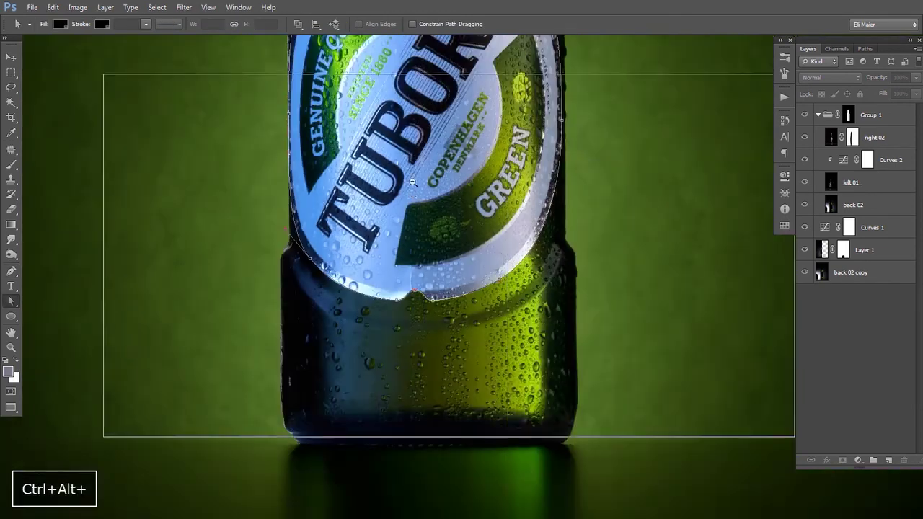
{"action": "left_click_drag", "start_coordinate": [413, 183], "coordinate": [399, 239]}
{"action": "key", "text": "p"}
{"action": "left_click", "coordinate": [371, 231], "text": "ctrl"}
{"action": "left_click", "coordinate": [339, 238], "text": "ctrl"}
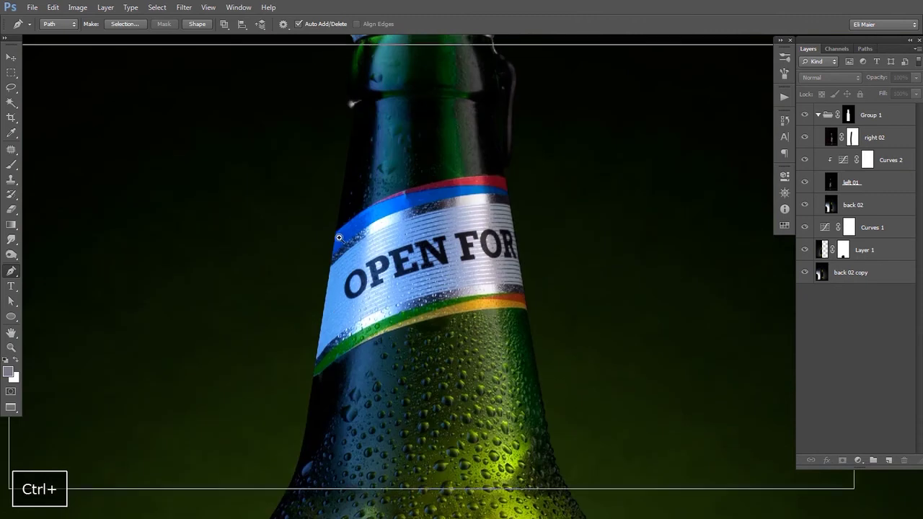
{"action": "left_click", "coordinate": [339, 237], "text": "ctrl"}
{"action": "left_click", "coordinate": [332, 229]}
{"action": "key", "text": "ctrl+z"}
{"action": "left_click_drag", "start_coordinate": [332, 229], "coordinate": [337, 195]}
{"action": "left_click_drag", "start_coordinate": [587, 148], "coordinate": [691, 169]}
{"action": "left_click", "coordinate": [650, 238]}
{"action": "left_click_drag", "start_coordinate": [619, 348], "coordinate": [600, 331]}
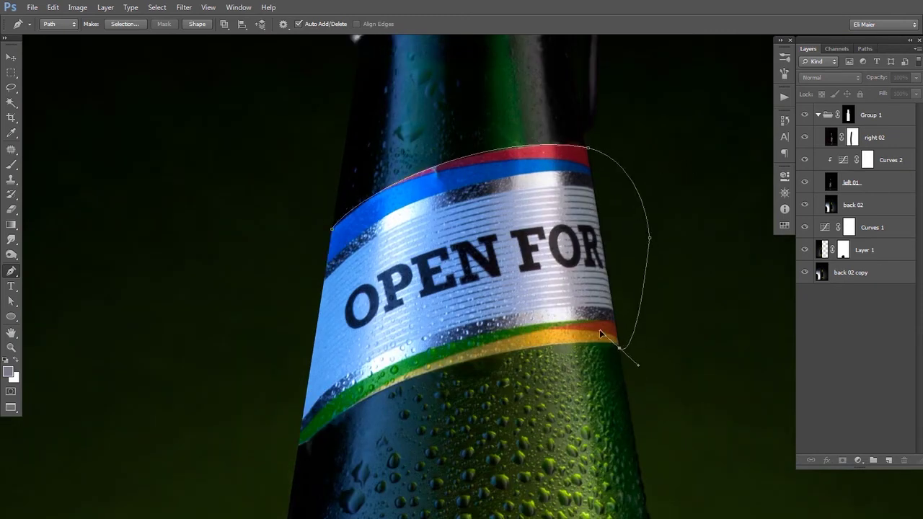
Step: Carry the path along the neck label's lower edge and close it loosely outside the label's left side
{"action": "key", "text": "space"}
{"action": "left_click_drag", "start_coordinate": [362, 383], "coordinate": [387, 274]}
{"action": "left_click_drag", "start_coordinate": [322, 338], "coordinate": [274, 296]}
{"action": "key", "text": "space"}
{"action": "left_click_drag", "start_coordinate": [357, 121], "coordinate": [385, 83]}
Step: Load the neck and main label paths as a selection and return to the layer list
{"action": "key", "text": "ctrl+alt+minus"}
{"action": "key", "text": "ctrl+alt+minus"}
{"action": "key", "text": "ctrl+alt+minus"}
{"action": "key", "text": "ctrl+alt+minus"}
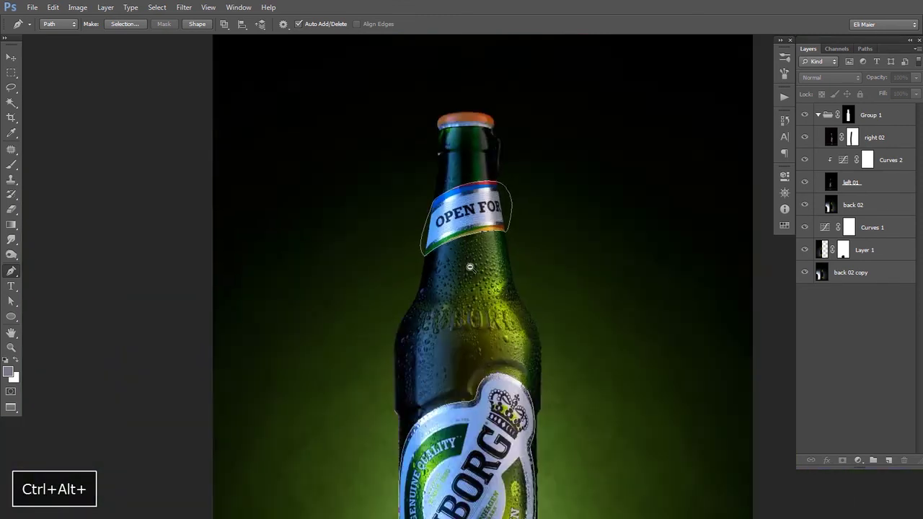
{"action": "left_click_drag", "start_coordinate": [469, 266], "coordinate": [384, 157]}
{"action": "key", "text": "v"}
{"action": "left_click", "coordinate": [866, 48]}
{"action": "double_click", "coordinate": [836, 86]}
{"action": "left_click", "coordinate": [808, 49]}
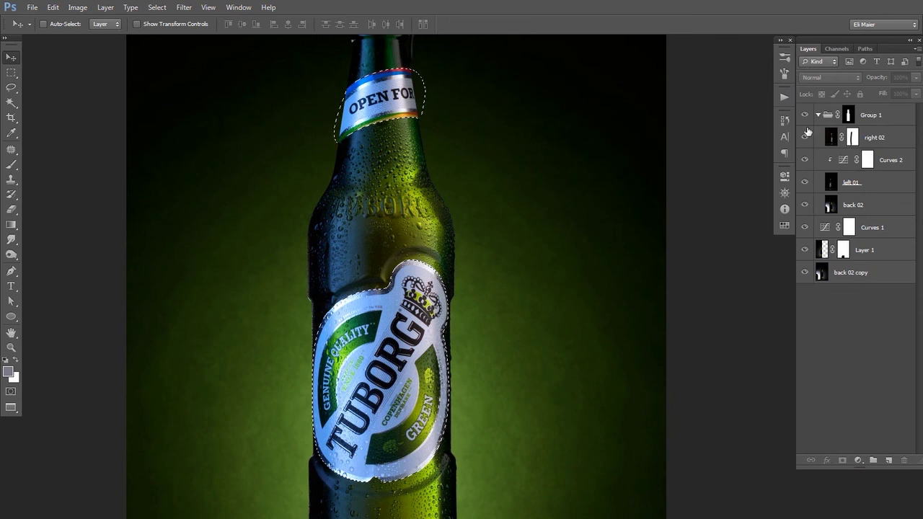
Step: Try to black out Group 1's mask outside the labels with an inverted selection, and undo both the fill and the inversion
{"action": "left_click", "coordinate": [849, 119]}
{"action": "key", "text": "ctrl+shift+i"}
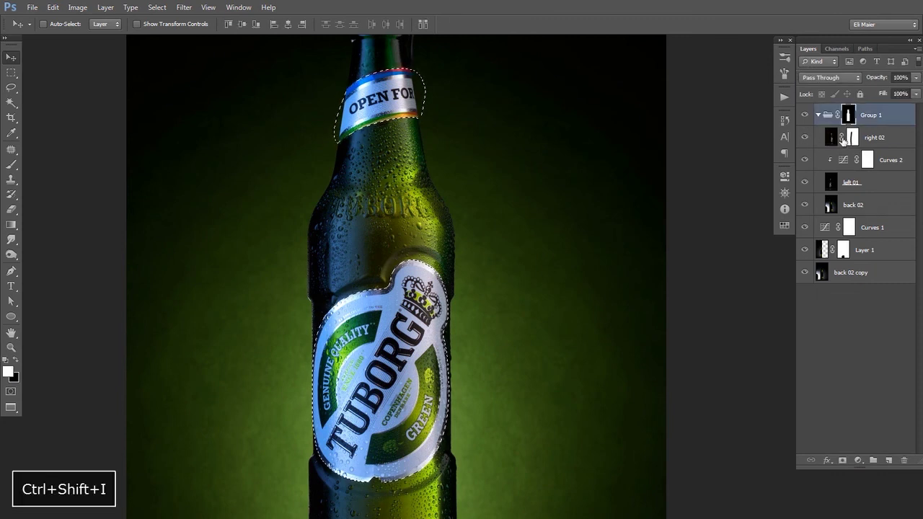
{"action": "key", "text": "BackSpace"}
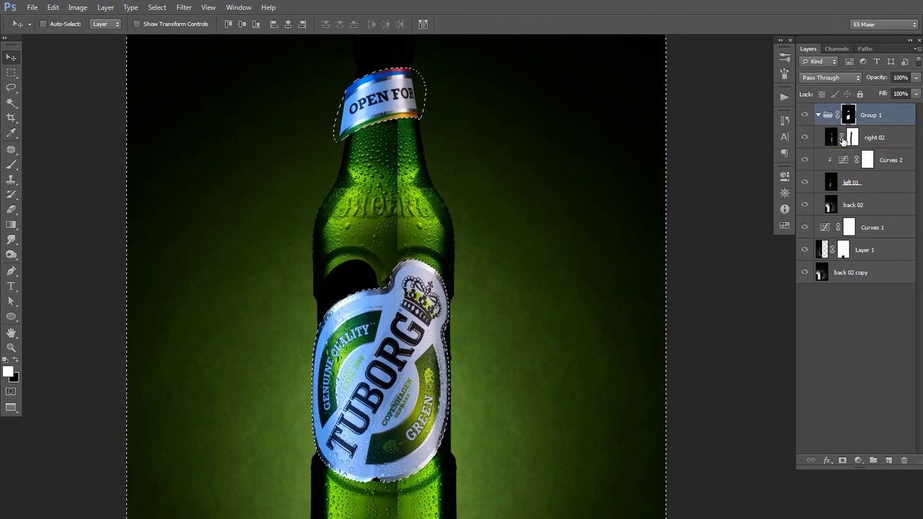
{"action": "key", "text": "ctrl+z"}
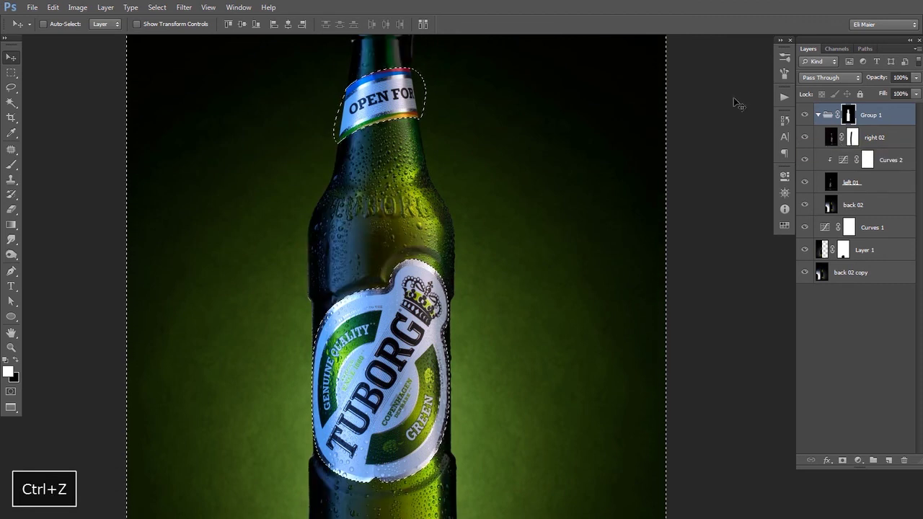
{"action": "left_click", "coordinate": [831, 142]}
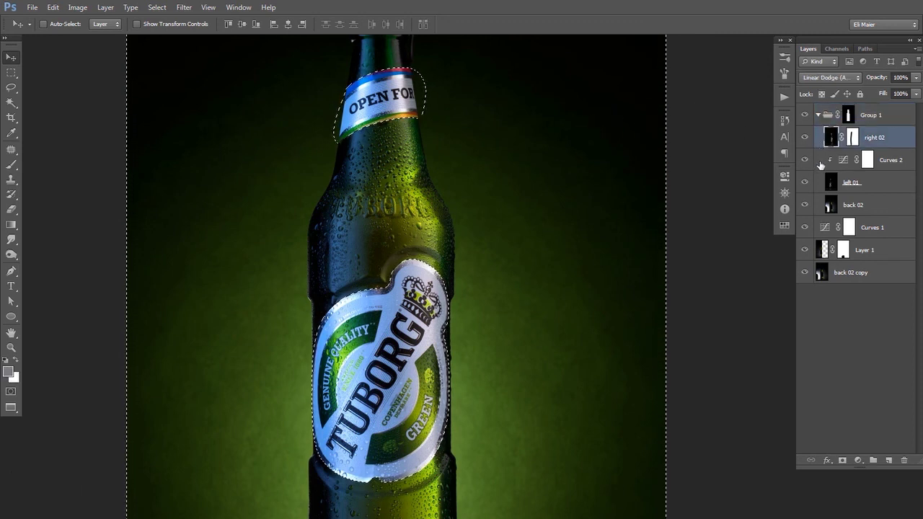
{"action": "key", "text": "ctrl+alt+z"}
Step: Put the right 02 layer in its own group and mask that group to the label selection
{"action": "left_click", "coordinate": [835, 141]}
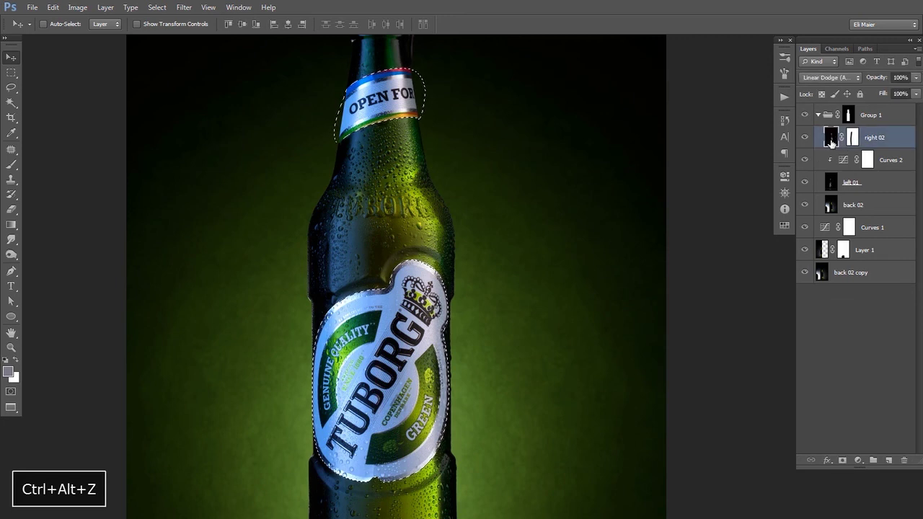
{"action": "left_click", "coordinate": [804, 138]}
{"action": "left_click", "coordinate": [805, 138]}
{"action": "left_click", "coordinate": [805, 139]}
{"action": "left_click", "coordinate": [805, 139]}
{"action": "key", "text": "ctrl+g"}
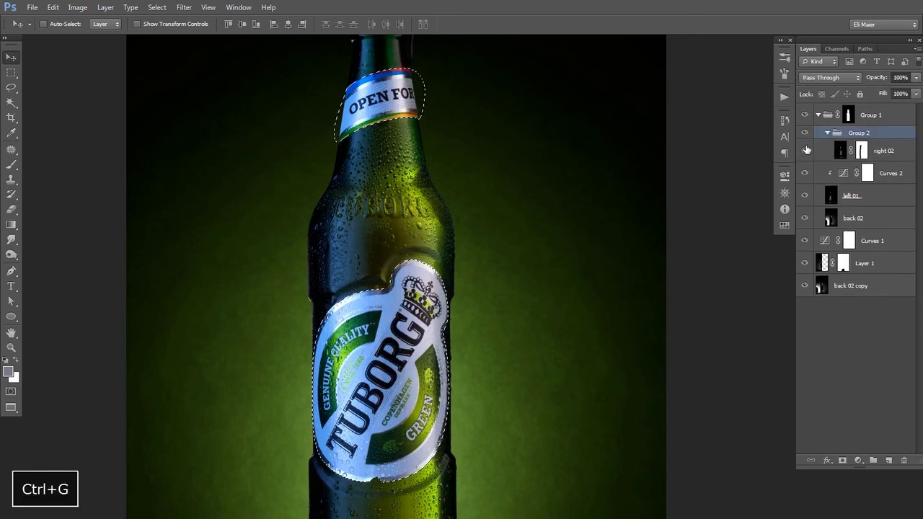
{"action": "left_click", "coordinate": [842, 461]}
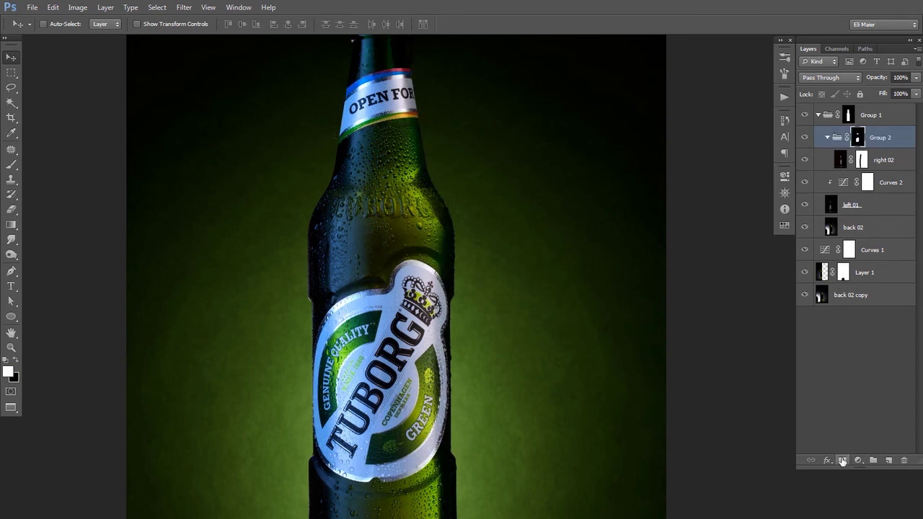
Step: Compare the bottle with the label-masked group and its right 02 layer hidden and shown
{"action": "left_click", "coordinate": [445, 214], "text": "ctrl+alt"}
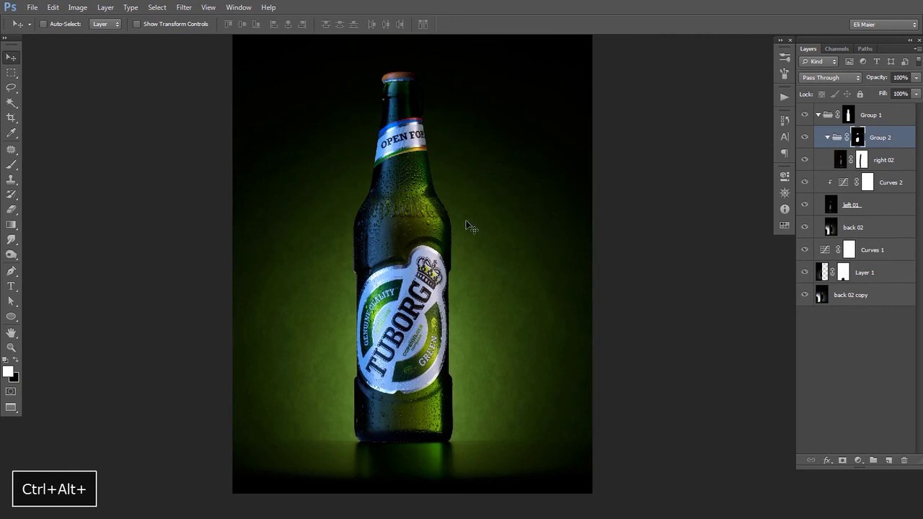
{"action": "left_click", "coordinate": [805, 138]}
{"action": "left_click", "coordinate": [805, 138]}
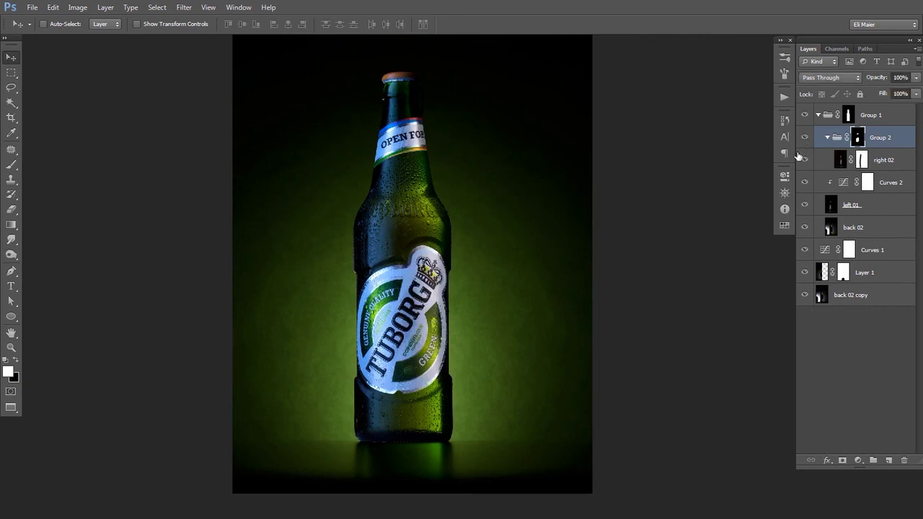
{"action": "left_click", "coordinate": [842, 160]}
{"action": "left_click", "coordinate": [805, 160]}
{"action": "left_click", "coordinate": [805, 160]}
{"action": "left_click", "coordinate": [805, 139]}
{"action": "left_click", "coordinate": [805, 140]}
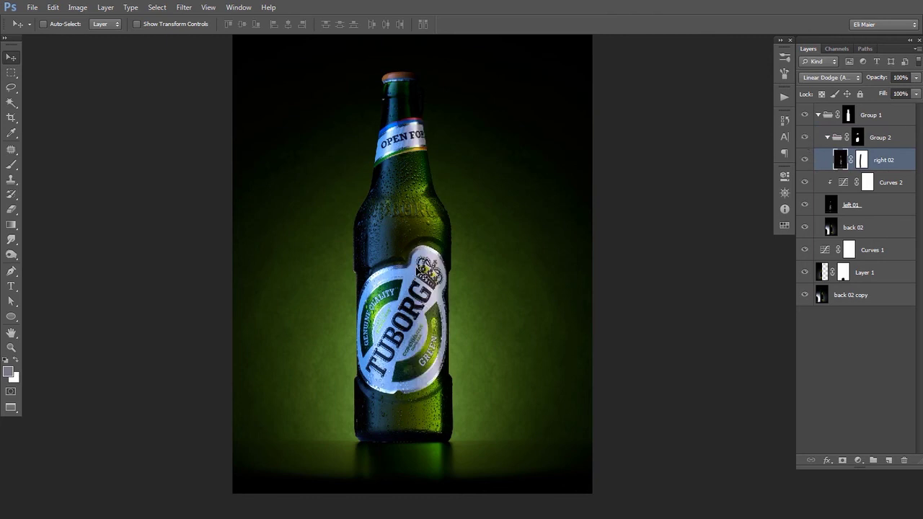
Step: Check the left 01 layer's contribution and duplicate it together with its clipped Curves 2 adjustment
{"action": "key", "text": "ctrl+alt+minus"}
{"action": "left_click", "coordinate": [830, 208]}
{"action": "left_click", "coordinate": [805, 208]}
{"action": "left_click", "coordinate": [805, 208]}
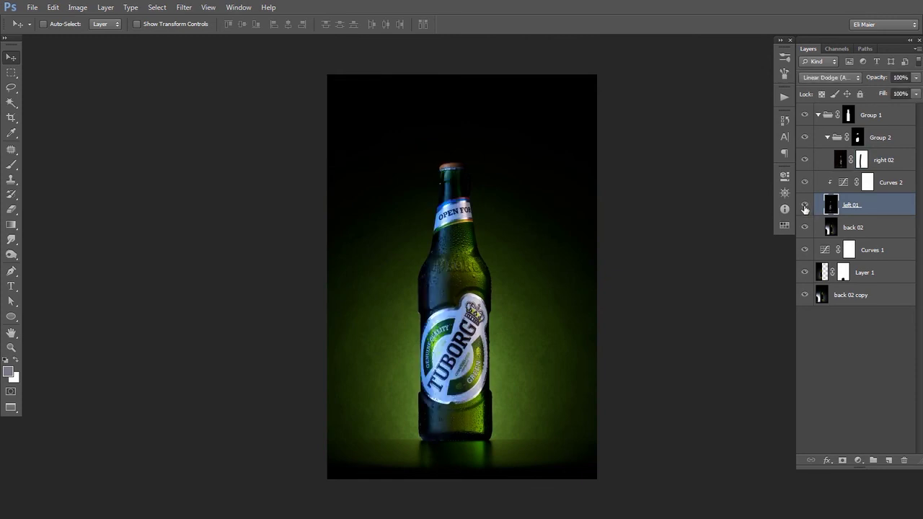
{"action": "left_click", "coordinate": [806, 207]}
{"action": "left_click", "coordinate": [806, 207]}
{"action": "key", "text": "ctrl+plus"}
{"action": "left_click", "coordinate": [889, 189], "text": "shift"}
{"action": "left_click_drag", "start_coordinate": [851, 209], "coordinate": [888, 459]}
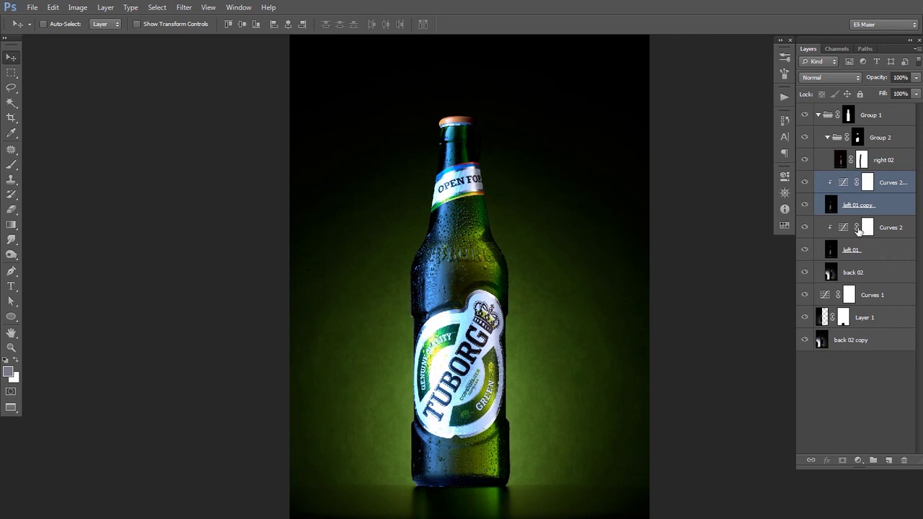
Step: Group the duplicated left 01 and Curves 2 layers, and put the original pair in a separate group
{"action": "key", "text": "ctrl+g"}
{"action": "left_click", "coordinate": [884, 196]}
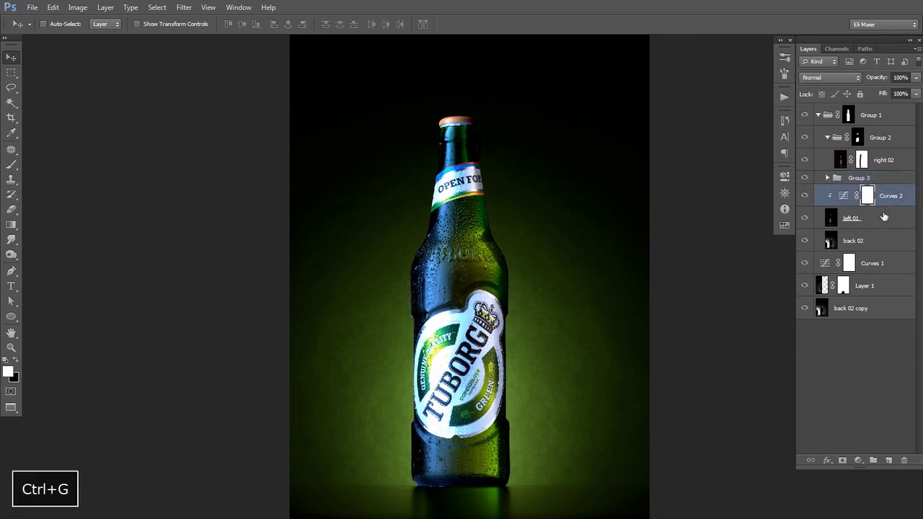
{"action": "left_click", "coordinate": [871, 220], "text": "shift"}
{"action": "key", "text": "ctrl+g"}
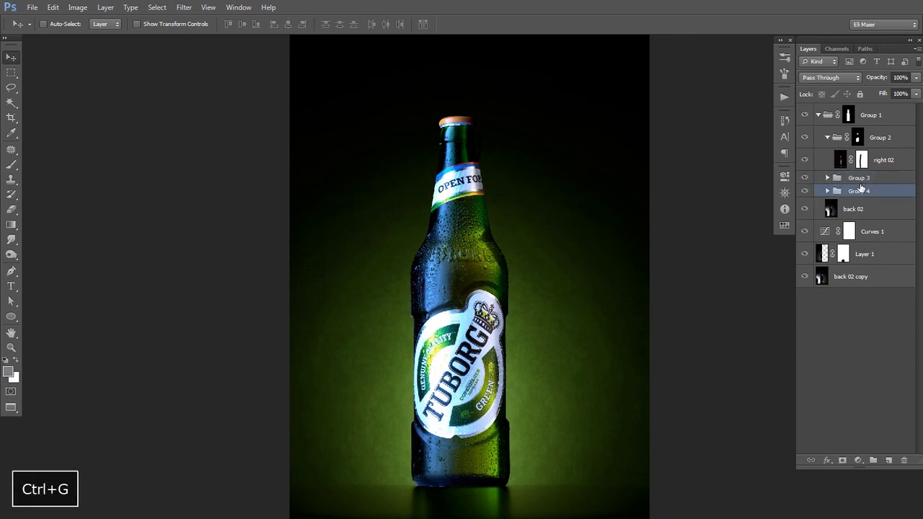
Step: Add a mask to Group 3, black out both label areas in it using the existing label mask's selection, and deselect
{"action": "left_click", "coordinate": [861, 158], "text": "ctrl"}
{"action": "left_click", "coordinate": [847, 178]}
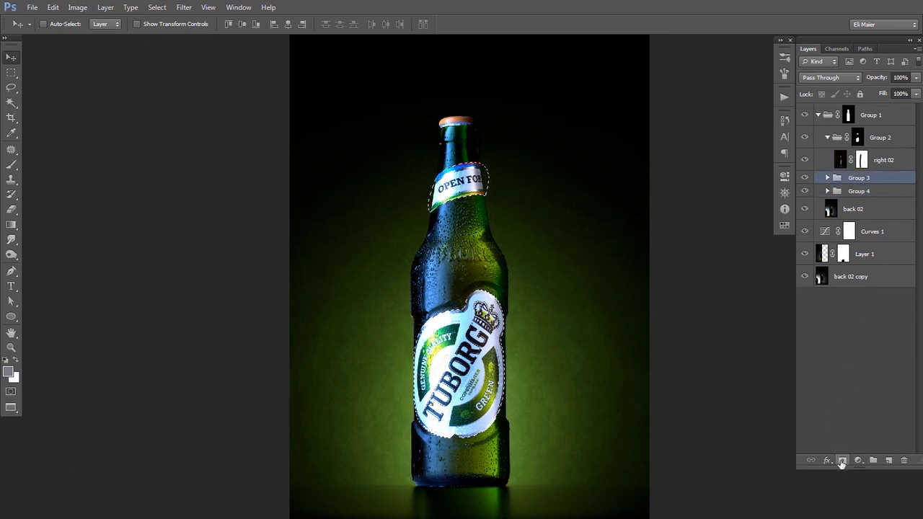
{"action": "key", "text": "ctrl+d"}
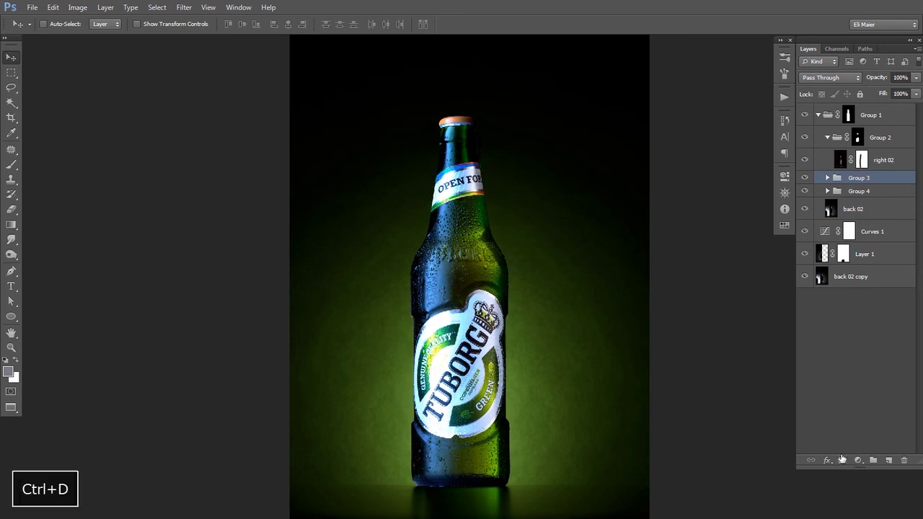
{"action": "left_click", "coordinate": [842, 461]}
{"action": "left_click", "coordinate": [862, 160], "text": "ctrl"}
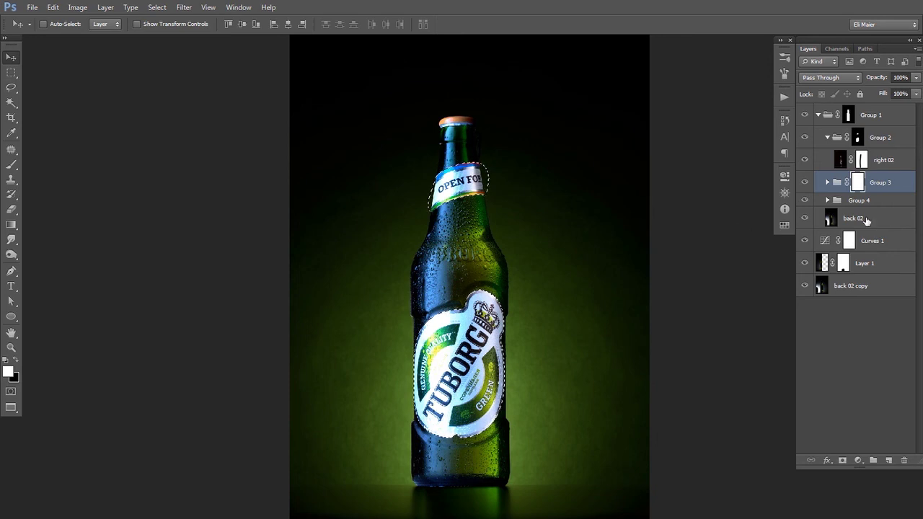
{"action": "key", "text": "BackSpace"}
{"action": "key", "text": "ctrl+d"}
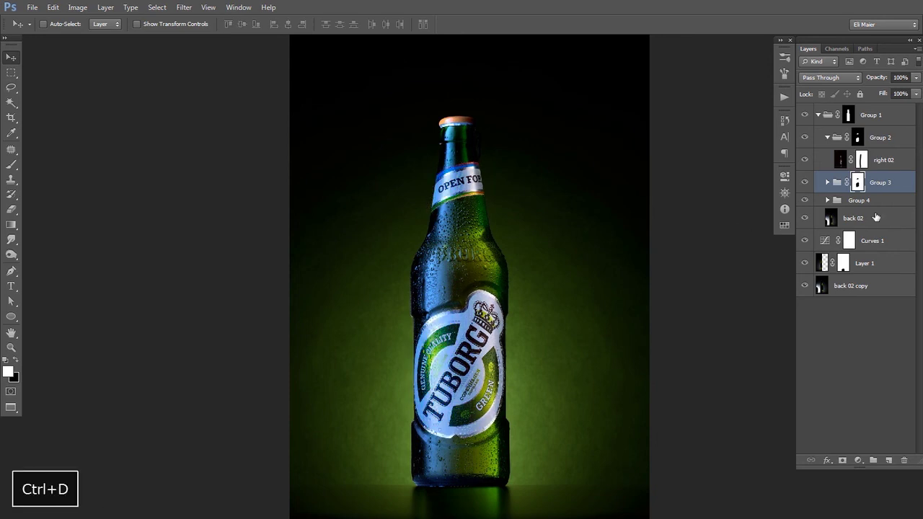
Step: Compare the bottle with Group 3, its mask and Group 4 switched off and on, and review the whole image
{"action": "key", "text": "v"}
{"action": "left_click_drag", "start_coordinate": [601, 233], "coordinate": [599, 210]}
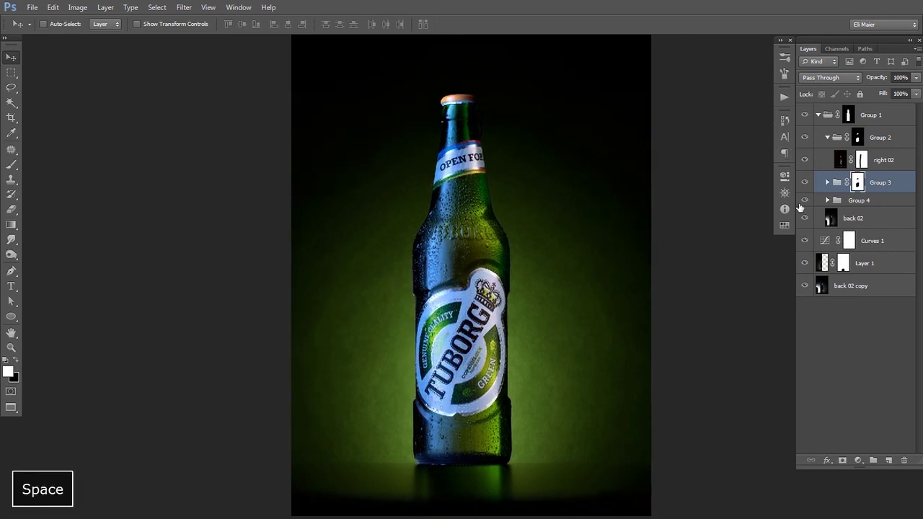
{"action": "left_click", "coordinate": [805, 200]}
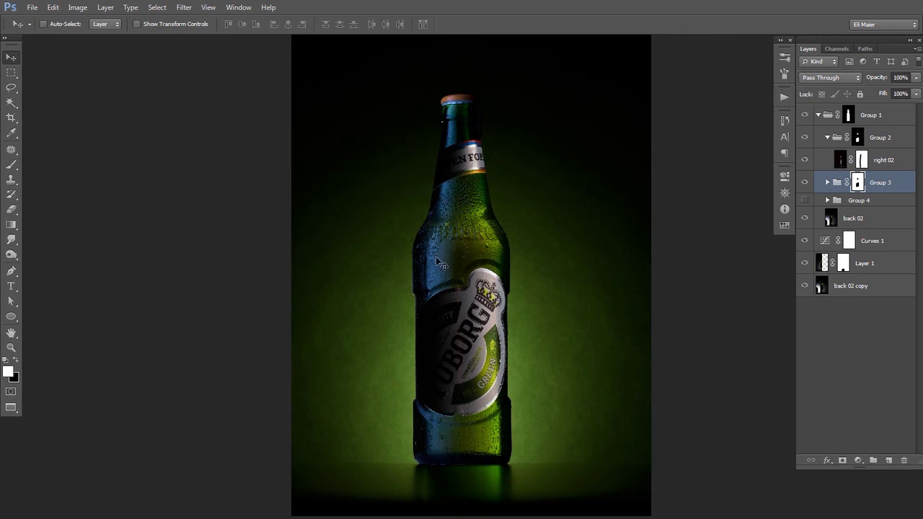
{"action": "left_click", "coordinate": [805, 200]}
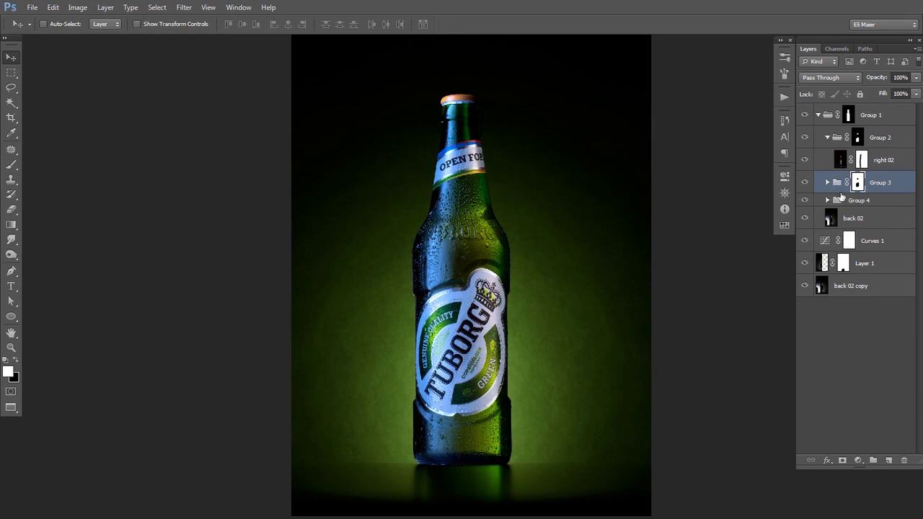
{"action": "left_click", "coordinate": [858, 183], "text": "shift"}
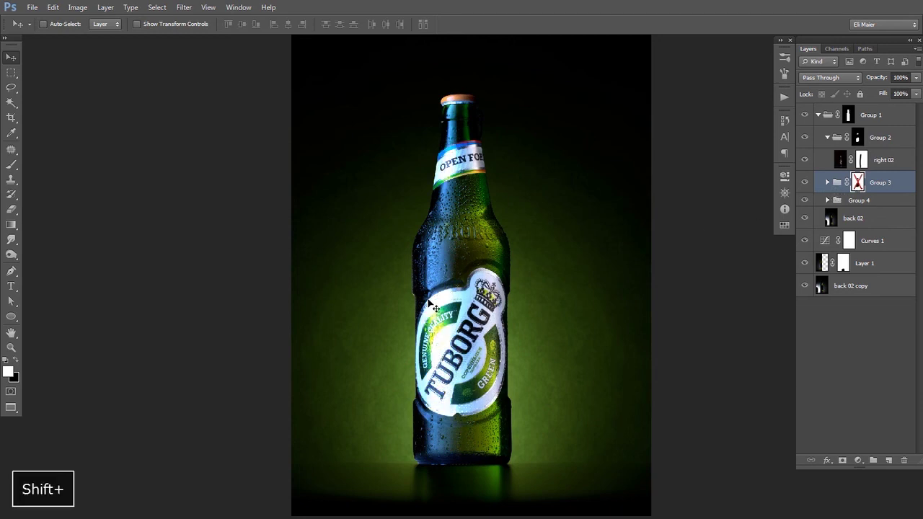
{"action": "left_click", "coordinate": [855, 183], "text": "shift"}
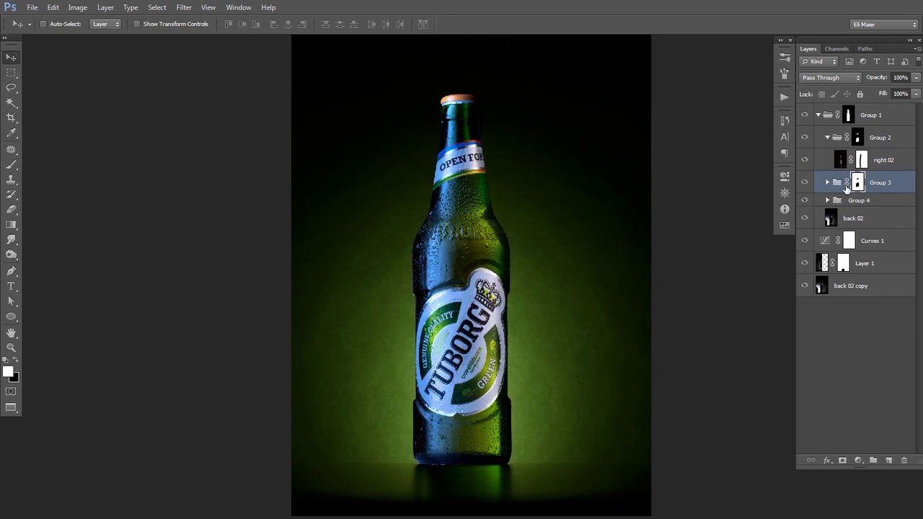
{"action": "left_click", "coordinate": [804, 184]}
{"action": "left_click", "coordinate": [806, 199]}
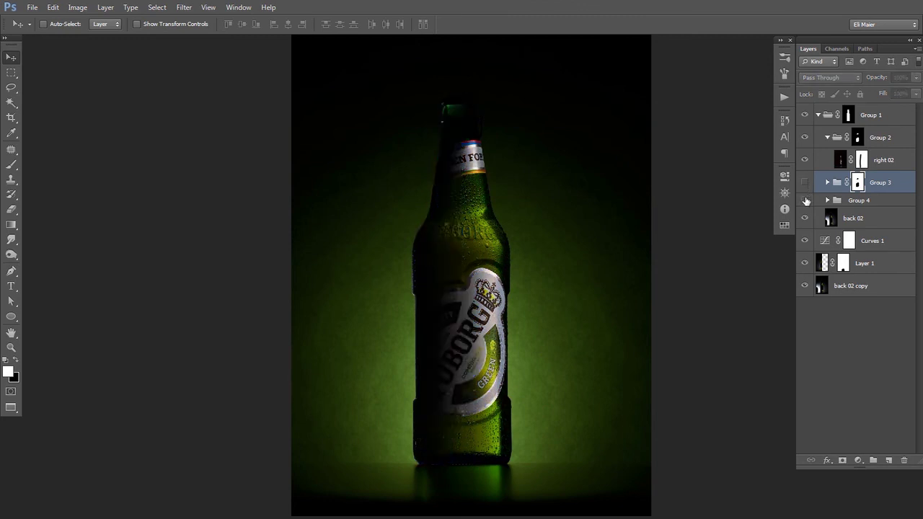
{"action": "left_click", "coordinate": [806, 200]}
{"action": "left_click", "coordinate": [804, 183]}
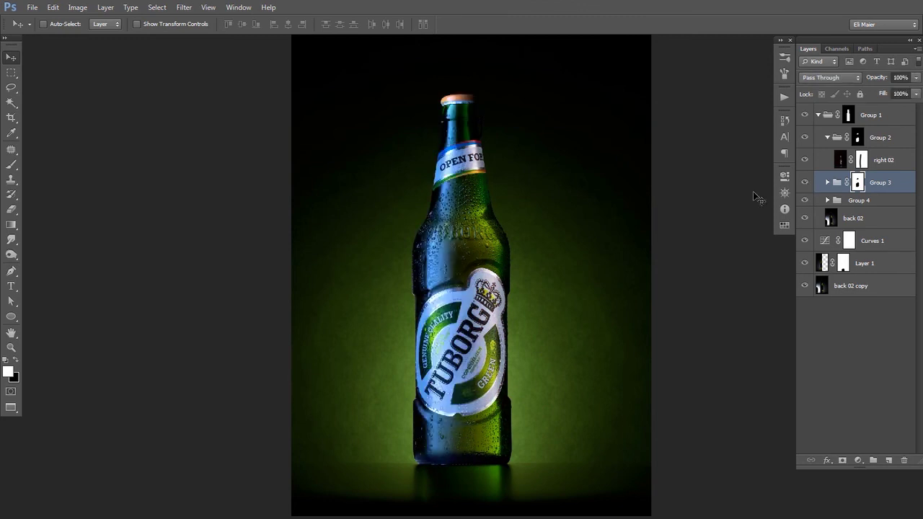
{"action": "left_click", "coordinate": [499, 209], "text": "ctrl+alt"}
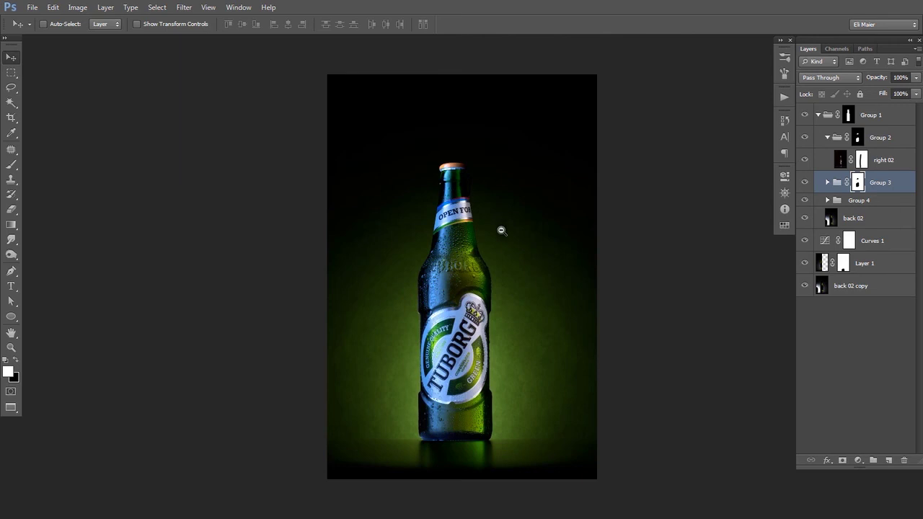
{"action": "left_click_drag", "start_coordinate": [494, 274], "coordinate": [491, 228]}
{"action": "left_click_drag", "start_coordinate": [484, 309], "coordinate": [485, 236]}
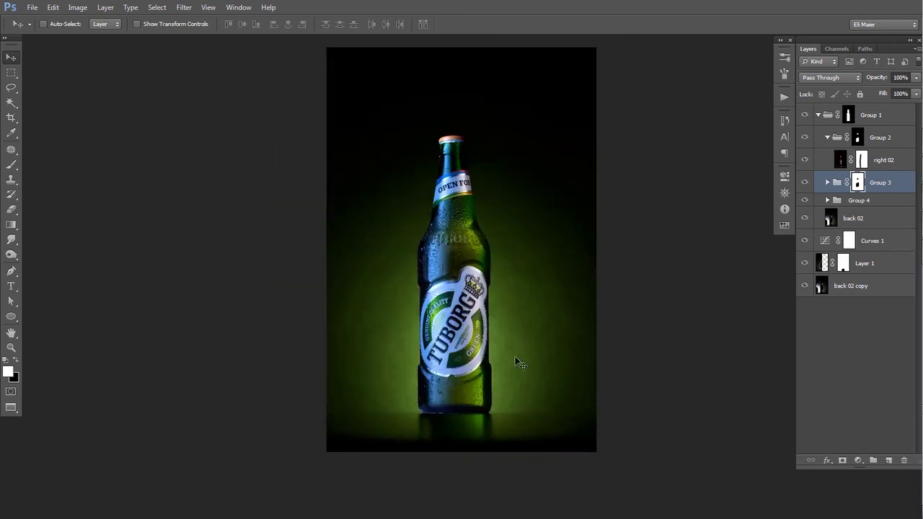
{"action": "key", "text": "space"}
{"action": "left_click_drag", "start_coordinate": [517, 305], "coordinate": [515, 303]}
Step: Collapse Group 1 and check what Layer 1 contributes by switching it off and on
{"action": "left_click", "coordinate": [818, 115]}
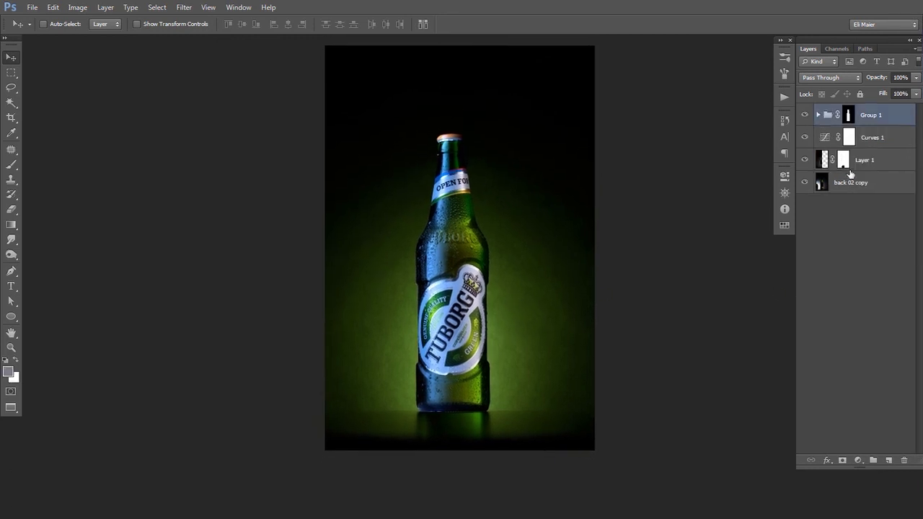
{"action": "left_click", "coordinate": [866, 163]}
{"action": "left_click", "coordinate": [859, 182]}
{"action": "left_click", "coordinate": [805, 160]}
{"action": "left_click", "coordinate": [805, 160]}
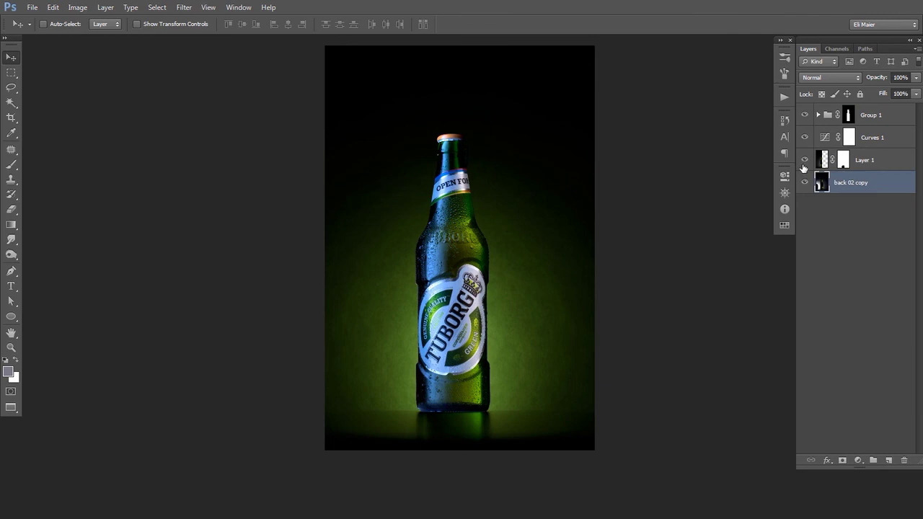
Step: Make a rectangular selection around the reflection directly beneath the bottle
{"action": "left_click_drag", "start_coordinate": [460, 301], "coordinate": [473, 206]}
{"action": "left_click", "coordinate": [464, 314], "text": "ctrl"}
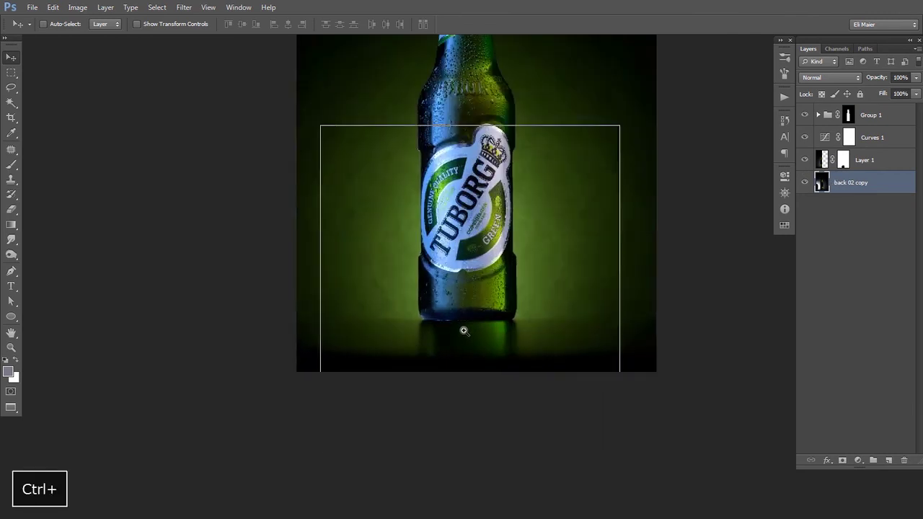
{"action": "left_click", "coordinate": [464, 329], "text": "ctrl"}
{"action": "key", "text": "m"}
{"action": "left_click_drag", "start_coordinate": [377, 426], "coordinate": [573, 311]}
{"action": "key", "text": "v"}
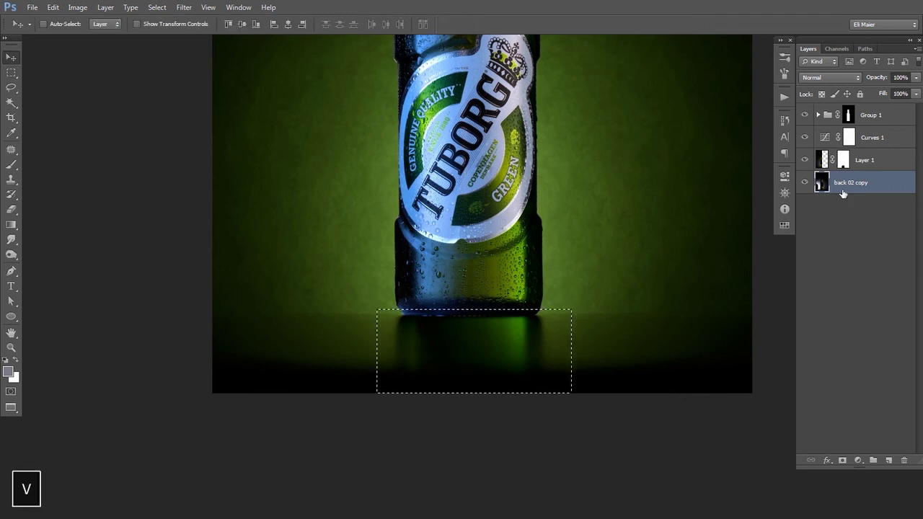
Step: Merge duplicates of Layer 1 and back 02 copy into one layer masked to the reflection selection
{"action": "left_click", "coordinate": [865, 160], "text": "shift"}
{"action": "left_click_drag", "start_coordinate": [893, 458], "coordinate": [889, 459]}
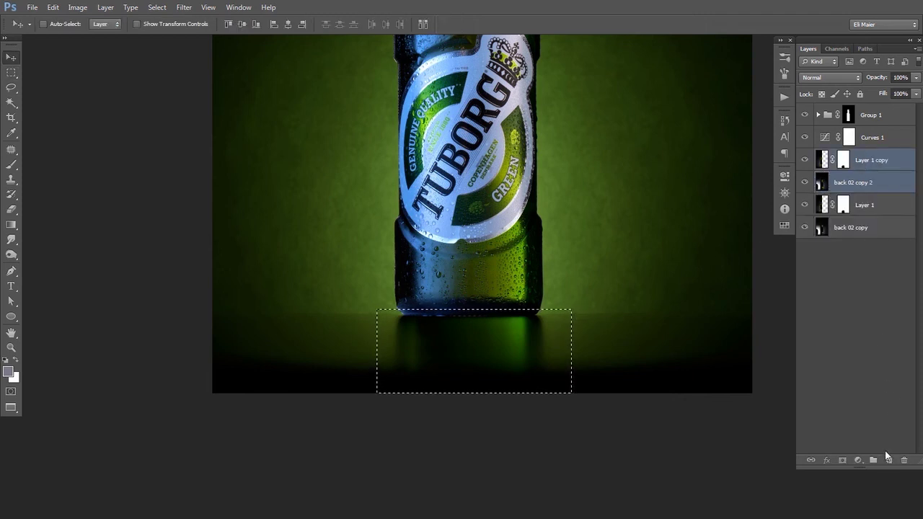
{"action": "key", "text": "ctrl+e"}
{"action": "left_click", "coordinate": [843, 460]}
Step: Apply the mask on Layer 1 copy permanently and hide the layer
{"action": "right_click", "coordinate": [840, 181]}
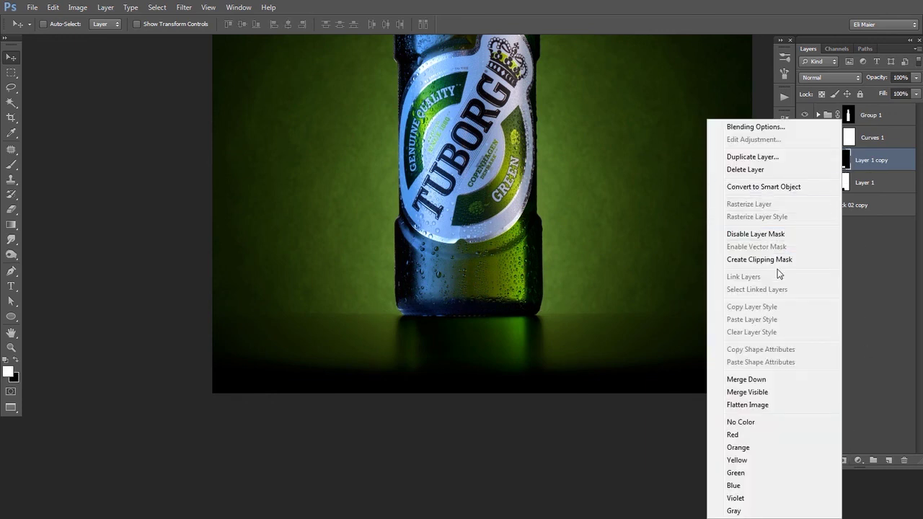
{"action": "left_click", "coordinate": [878, 164]}
{"action": "right_click", "coordinate": [843, 166]}
{"action": "left_click", "coordinate": [829, 199]}
{"action": "left_click", "coordinate": [805, 159]}
Step: Duplicate Layer 1 and back 02 copy again and merge the two duplicates into a single layer
{"action": "left_click", "coordinate": [862, 186]}
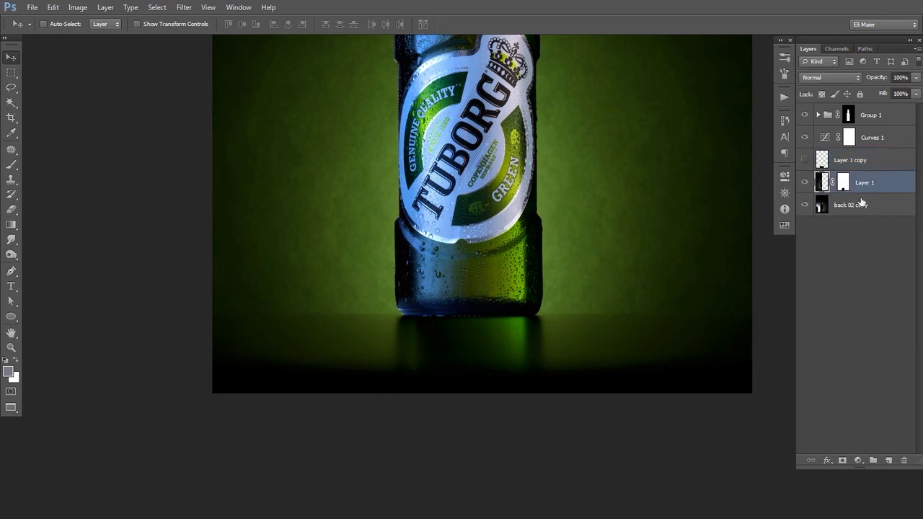
{"action": "left_click", "coordinate": [862, 204], "text": "shift"}
{"action": "left_click", "coordinate": [497, 212], "text": "ctrl+alt"}
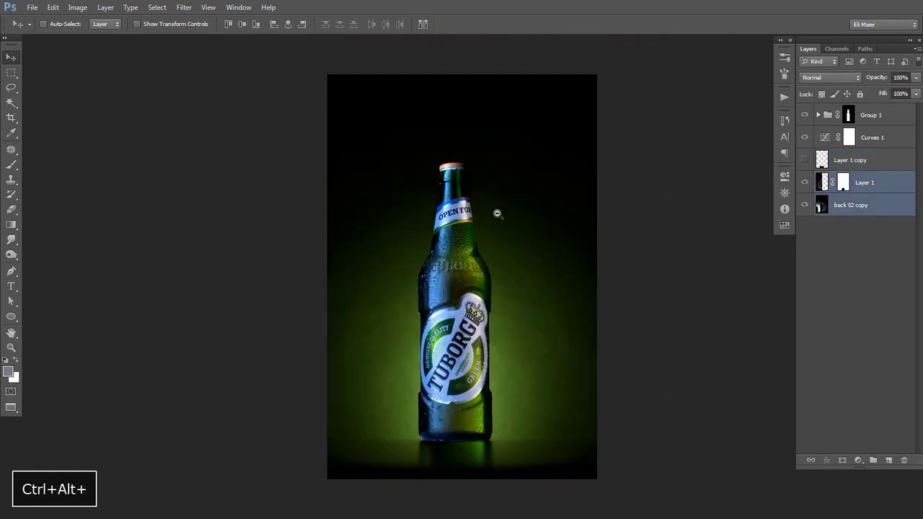
{"action": "left_click_drag", "start_coordinate": [482, 249], "coordinate": [490, 214]}
{"action": "left_click_drag", "start_coordinate": [851, 207], "coordinate": [889, 460]}
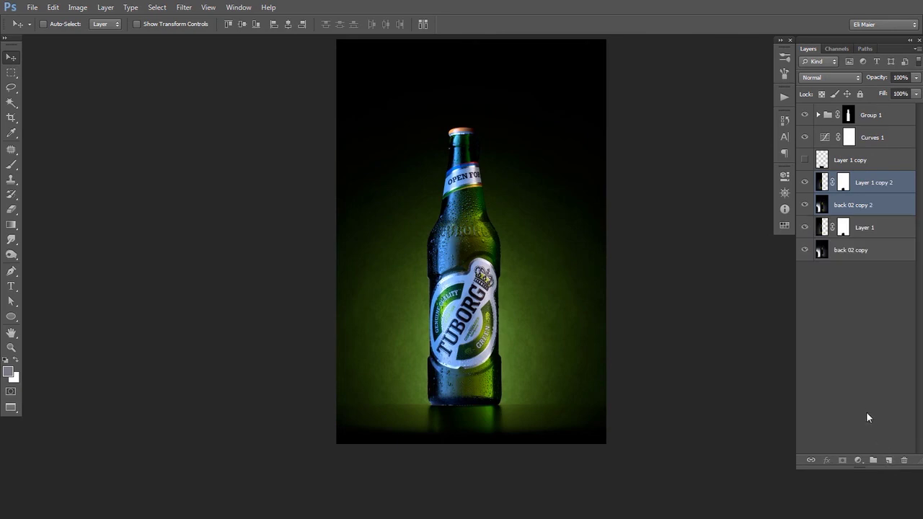
{"action": "key", "text": "ctrl+e"}
Step: Flip the merged Layer 1 copy 2 vertically, squash it to about 35% height and place it over the floor area
{"action": "key", "text": "ctrl+t"}
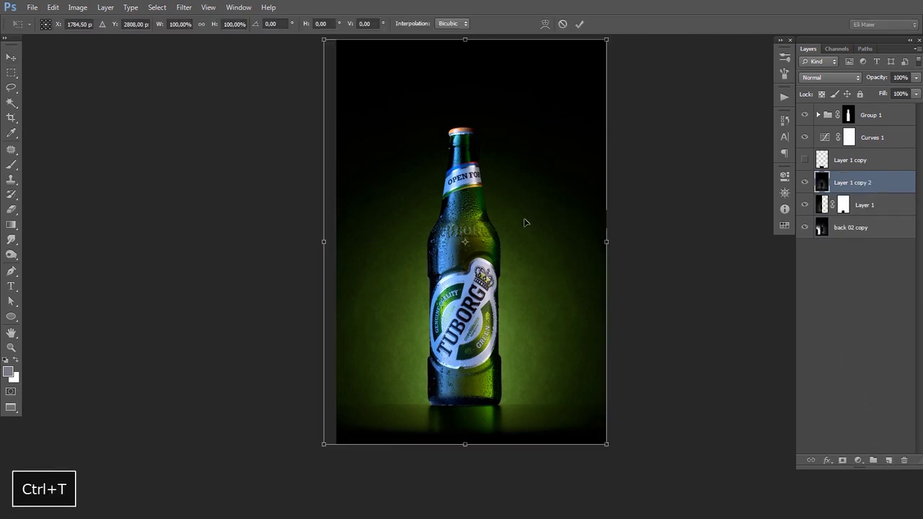
{"action": "right_click", "coordinate": [503, 224]}
{"action": "left_click", "coordinate": [541, 406]}
{"action": "left_click_drag", "start_coordinate": [515, 155], "coordinate": [448, 338]}
{"action": "key", "text": "space"}
{"action": "left_click_drag", "start_coordinate": [470, 373], "coordinate": [482, 261]}
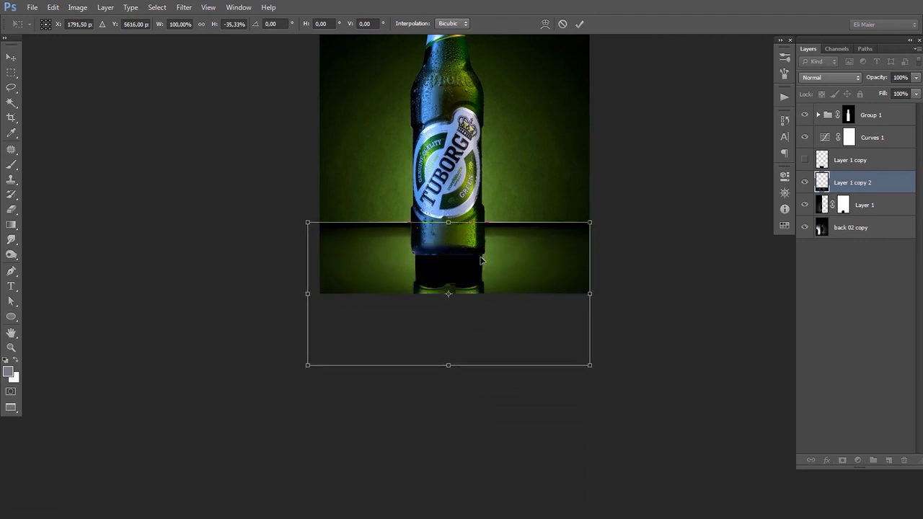
{"action": "key", "text": "Return"}
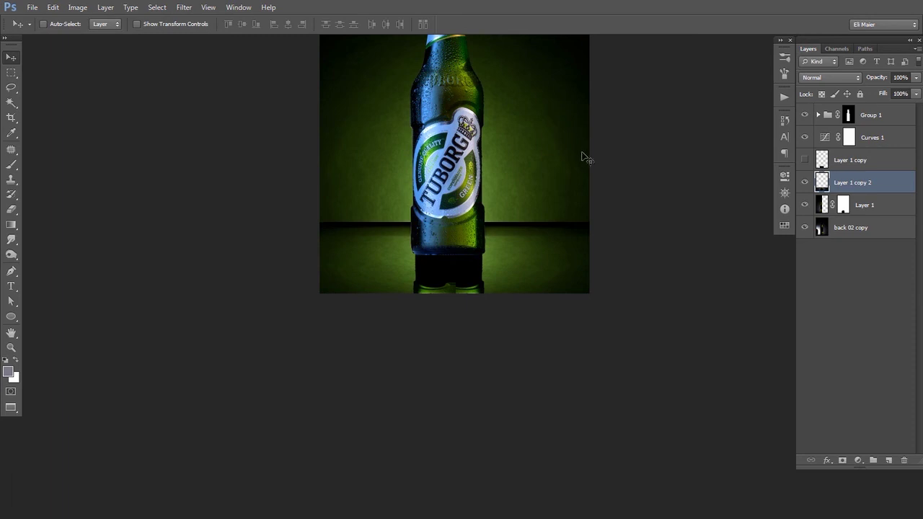
Step: Mask Layer 1 copy 2 and erase its hard upper edge across the full image width with a soft brush
{"action": "key", "text": "space"}
{"action": "scroll", "coordinate": [481, 240], "scroll_direction": "up", "scroll_amount": 3}
{"action": "left_click", "coordinate": [842, 460]}
{"action": "left_click_drag", "start_coordinate": [516, 277], "coordinate": [518, 351]}
{"action": "key", "text": "e"}
{"action": "key", "text": "shift+["}
{"action": "key", "text": "]"}
{"action": "key", "text": "]"}
{"action": "mouse_move", "coordinate": [272, 276]}
{"action": "left_mouse_down"}
{"action": "mouse_move", "coordinate": [569, 278]}
{"action": "mouse_move", "coordinate": [273, 267]}
{"action": "mouse_move", "coordinate": [402, 280]}
{"action": "mouse_move", "coordinate": [514, 267]}
{"action": "mouse_move", "coordinate": [280, 278]}
{"action": "mouse_move", "coordinate": [713, 269]}
{"action": "mouse_move", "coordinate": [294, 274]}
{"action": "mouse_move", "coordinate": [690, 276]}
{"action": "left_mouse_up"}
{"action": "key", "text": "v"}
Step: Show the Layer 1 copy reflection over the floor and add a layer mask to it
{"action": "left_click", "coordinate": [822, 161]}
{"action": "key", "text": "ctrl+equal"}
{"action": "key", "text": "ctrl+equal"}
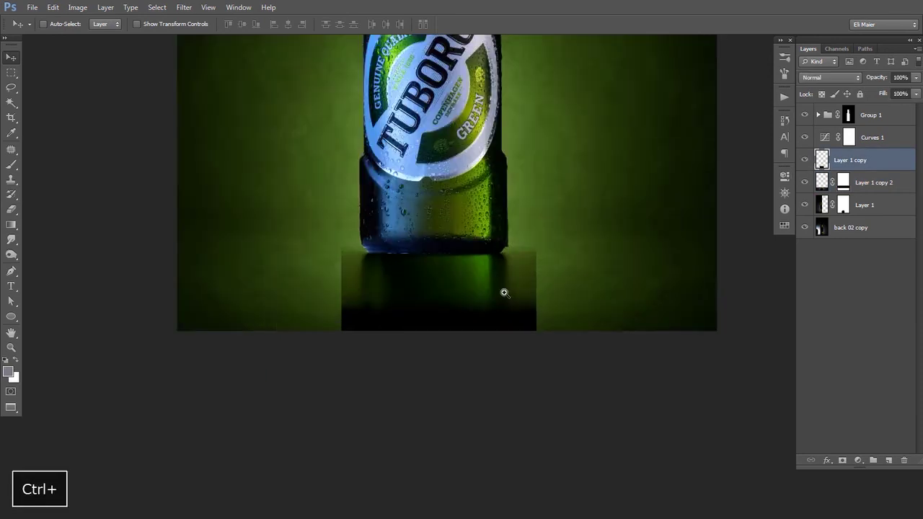
{"action": "left_click", "coordinate": [842, 460]}
{"action": "key", "text": "e"}
{"action": "key", "text": "bracketleft"}
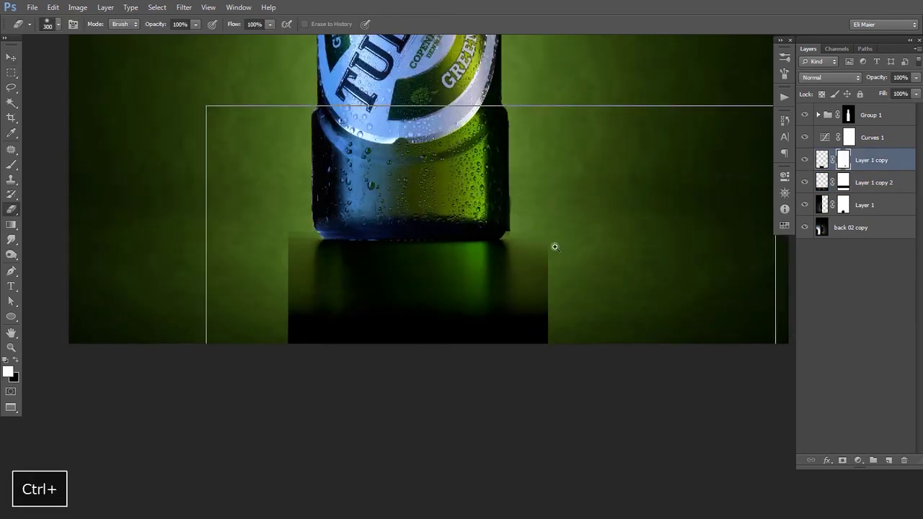
Step: Clone background over the dark remnant beside the lower right edge of the bottle on Layer 1 copy 2
{"action": "key", "text": "ctrl+equal"}
{"action": "key", "text": "alt+bracketleft"}
{"action": "key", "text": "s"}
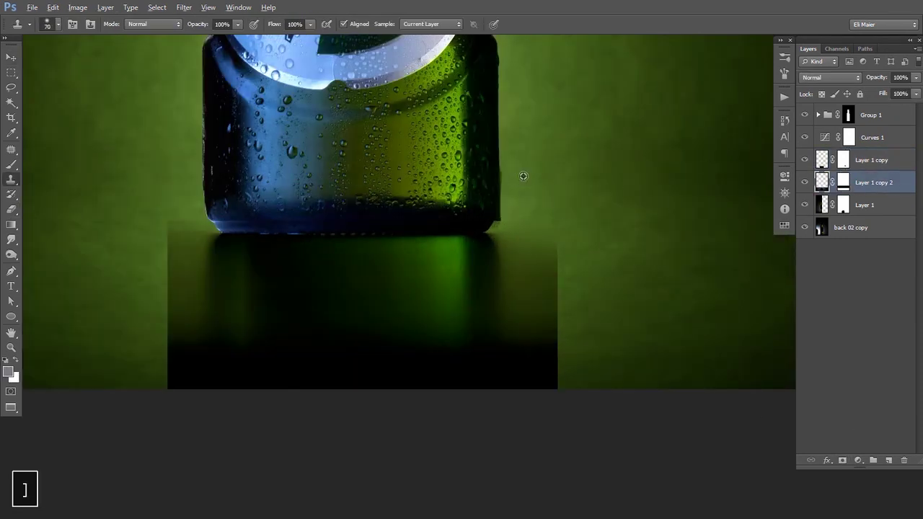
{"action": "left_click", "coordinate": [523, 176], "text": "alt"}
{"action": "left_click_drag", "start_coordinate": [496, 176], "coordinate": [496, 223]}
Step: With Layer 1 copy hidden, clone out the leftover mirrored bottle edges below the base on Layer 1 copy 2, and show Layer 1 copy again
{"action": "key", "text": "v"}
{"action": "left_click", "coordinate": [841, 160]}
{"action": "left_click", "coordinate": [805, 162]}
{"action": "left_click", "coordinate": [805, 162]}
{"action": "left_click", "coordinate": [805, 162]}
{"action": "left_click", "coordinate": [824, 183]}
{"action": "key", "text": "s"}
{"action": "left_click", "coordinate": [499, 225], "text": "alt"}
{"action": "left_click_drag", "start_coordinate": [489, 239], "coordinate": [486, 284]}
{"action": "left_click", "coordinate": [202, 250], "text": "alt"}
{"action": "left_click_drag", "start_coordinate": [221, 241], "coordinate": [224, 309]}
{"action": "key", "text": "v"}
{"action": "left_click", "coordinate": [805, 160]}
Step: Erase the hard left and right edges of the reflection in Layer 1 copy's mask
{"action": "key", "text": "e"}
{"action": "left_click_drag", "start_coordinate": [569, 266], "coordinate": [598, 329]}
{"action": "key", "text": "ctrl+z"}
{"action": "key", "text": "ctrl+z"}
{"action": "key", "text": "ctrl+z"}
{"action": "mouse_move", "coordinate": [577, 217]}
{"action": "left_mouse_down"}
{"action": "mouse_move", "coordinate": [539, 227]}
{"action": "mouse_move", "coordinate": [576, 262]}
{"action": "mouse_move", "coordinate": [497, 361]}
{"action": "left_mouse_up"}
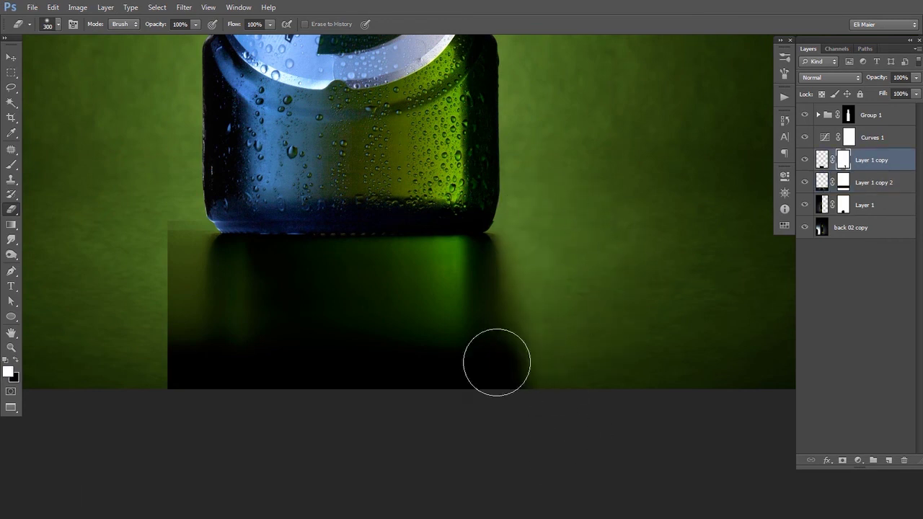
{"action": "left_click_drag", "start_coordinate": [184, 242], "coordinate": [150, 431]}
Step: Select the lower part of the reflection on Layer 1 copy, stretch it downward beyond the image edge, and deselect
{"action": "key", "text": "m"}
{"action": "left_click_drag", "start_coordinate": [102, 465], "coordinate": [603, 255]}
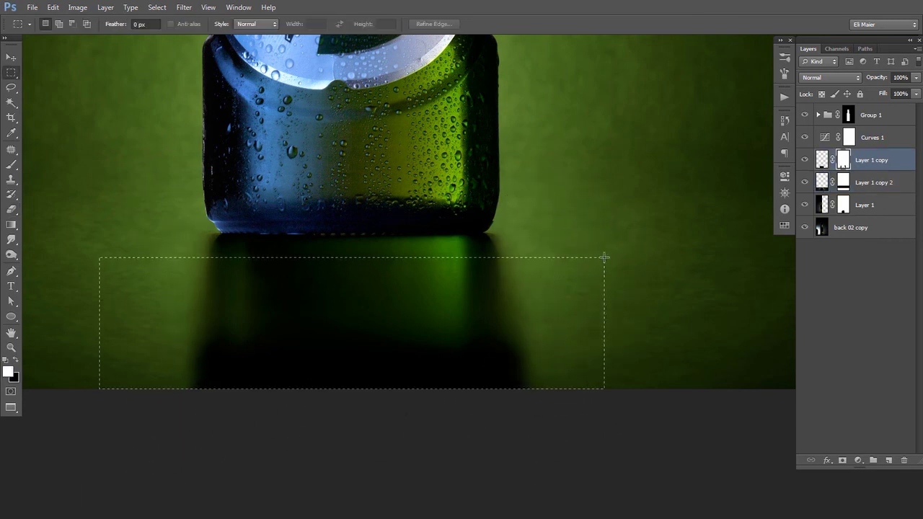
{"action": "key", "text": "ctrl+alt+minus"}
{"action": "key", "text": "ctrl+alt+minus"}
{"action": "key", "text": "ctrl+t"}
{"action": "left_click_drag", "start_coordinate": [395, 318], "coordinate": [394, 350]}
{"action": "key", "text": "Return"}
{"action": "key", "text": "ctrl+d"}
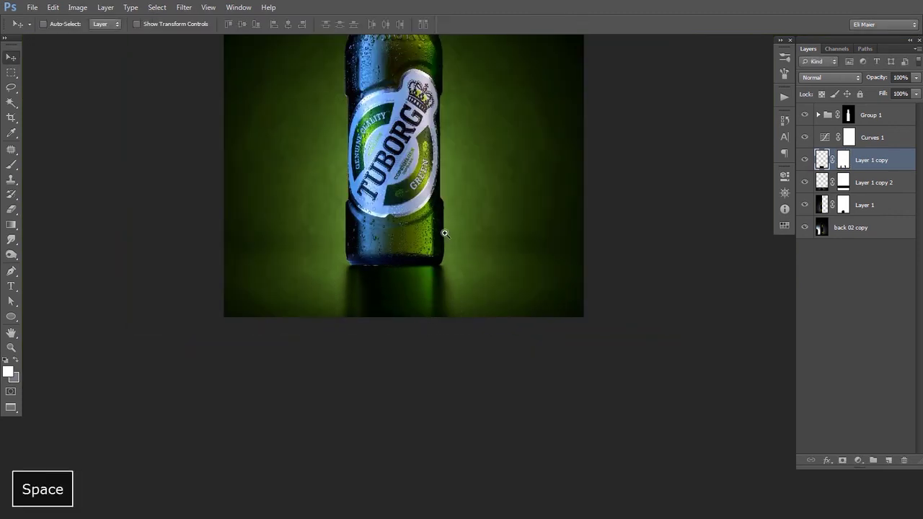
Step: Review the whole image around the bottle and floor, with Layer 1 copy 2's mask active for erasing
{"action": "key", "text": "ctrl+alt+minus"}
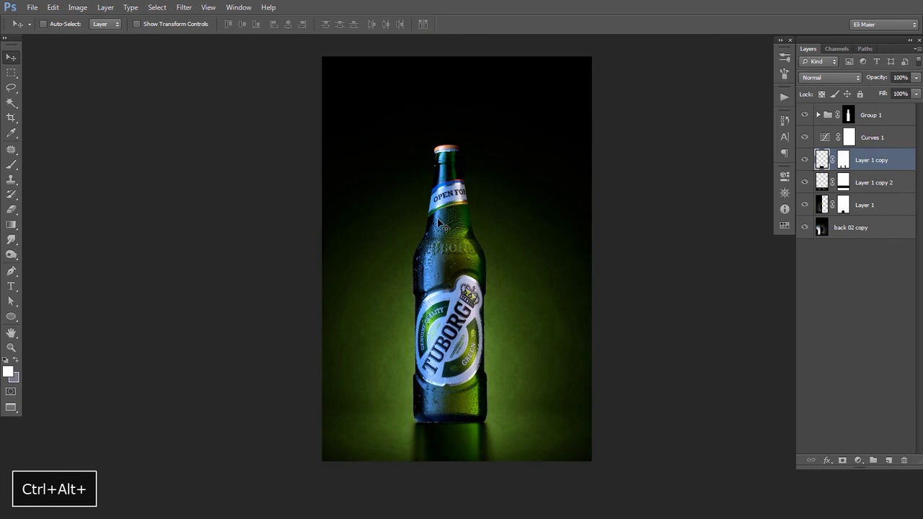
{"action": "key", "text": "space"}
{"action": "left_click_drag", "start_coordinate": [407, 266], "coordinate": [407, 216]}
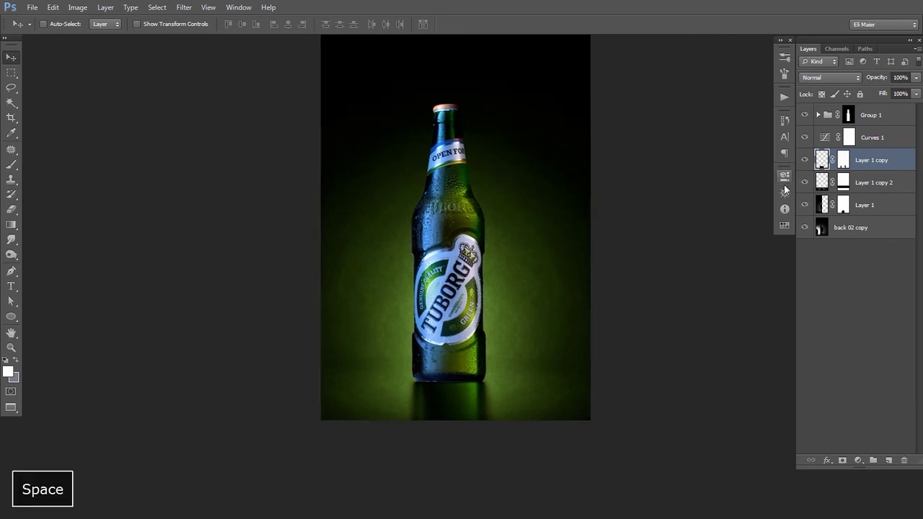
{"action": "left_click", "coordinate": [827, 192]}
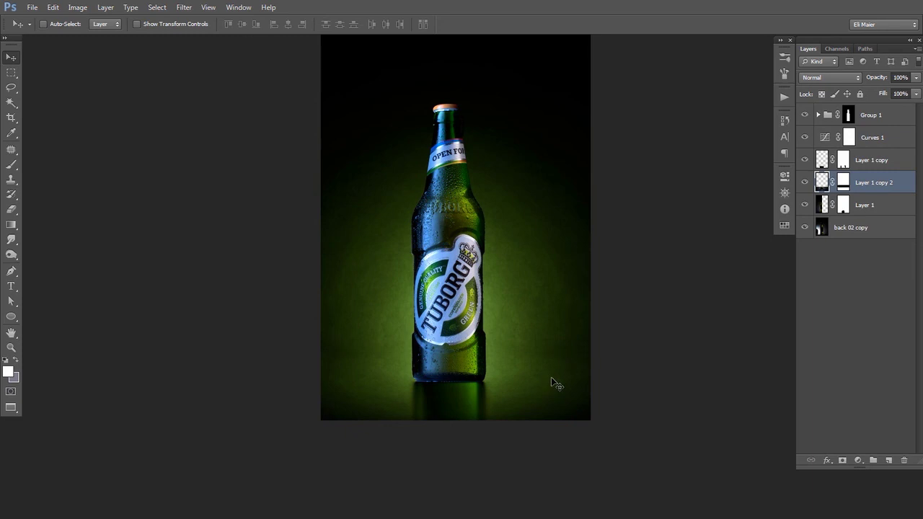
{"action": "key", "text": "space"}
{"action": "left_click_drag", "start_coordinate": [556, 338], "coordinate": [559, 352]}
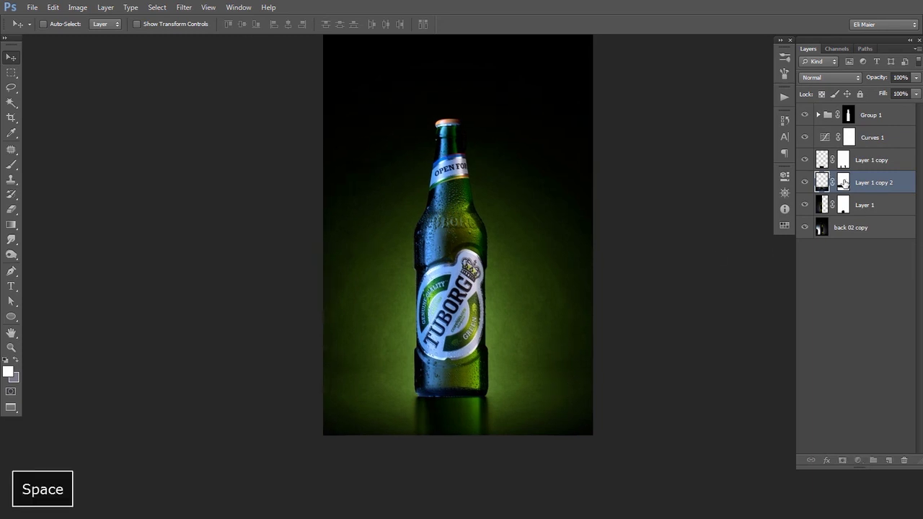
{"action": "left_click", "coordinate": [844, 183]}
{"action": "key", "text": "e"}
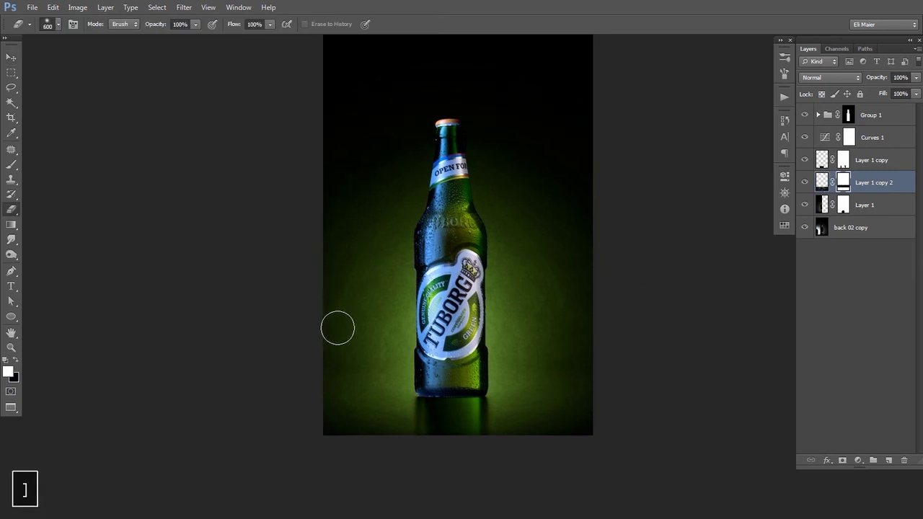
{"action": "key", "text": "bracketright"}
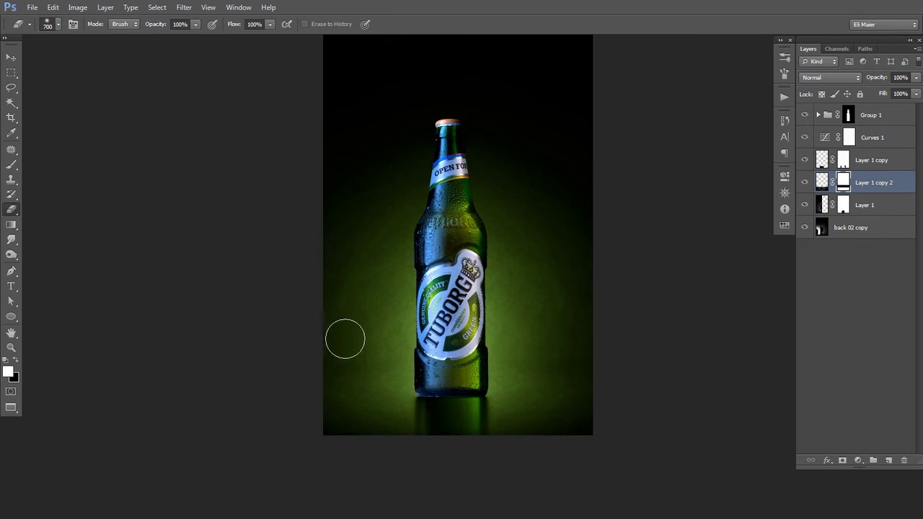
{"action": "key", "text": "v"}
{"action": "mouse_move", "coordinate": [536, 307]}
{"action": "left_mouse_down"}
{"action": "mouse_move", "coordinate": [526, 344]}
{"action": "mouse_move", "coordinate": [525, 256]}
{"action": "mouse_move", "coordinate": [519, 305]}
{"action": "left_mouse_up"}
Step: Create a new layer above Layer 1 copy and sample a dark background color for painting
{"action": "left_click", "coordinate": [889, 460]}
{"action": "mouse_move", "coordinate": [823, 183]}
{"action": "left_mouse_down"}
{"action": "mouse_move", "coordinate": [827, 158]}
{"action": "mouse_move", "coordinate": [825, 167]}
{"action": "left_mouse_up"}
{"action": "key", "text": "i"}
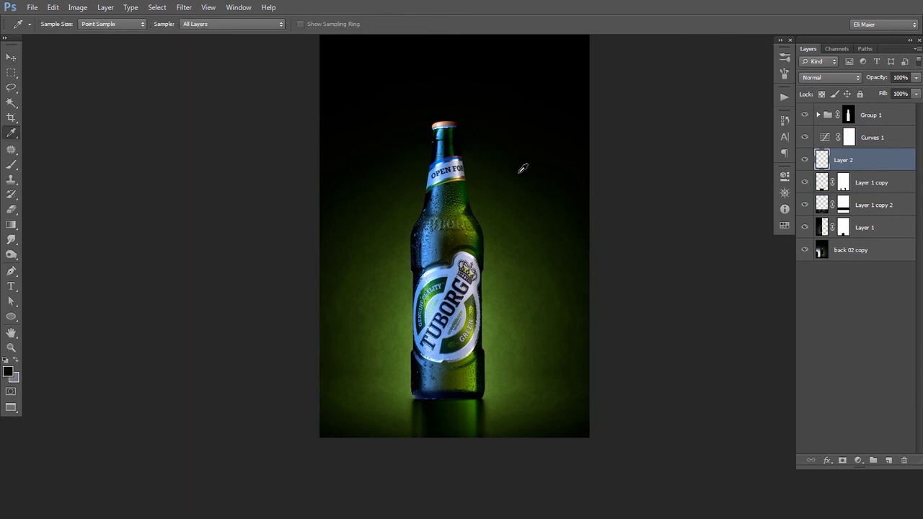
Step: Paint a dark horizontal band across the background behind the bottle's lower half with a large soft brush
{"action": "key", "text": "b"}
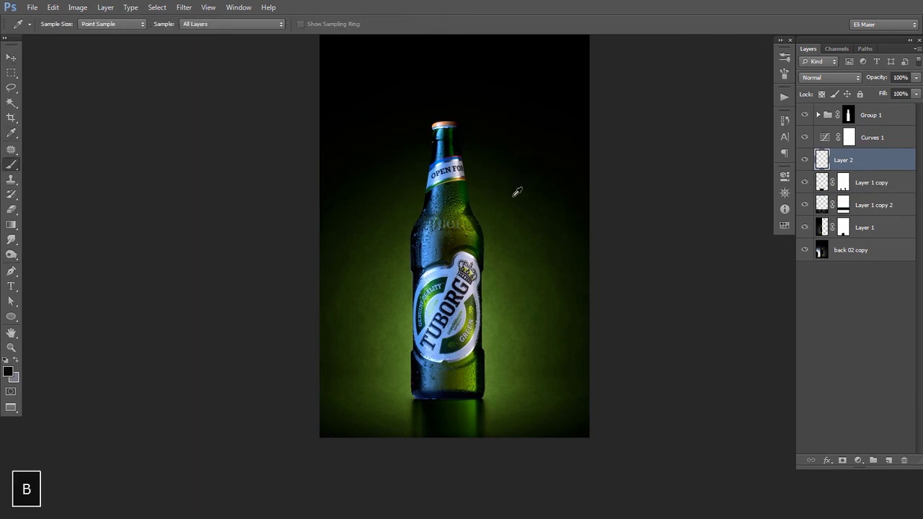
{"action": "key", "text": "bracketleft"}
{"action": "key", "text": "bracketleft"}
{"action": "key", "text": "bracketleft"}
{"action": "key", "text": "bracketleft"}
{"action": "key", "text": "bracketleft"}
{"action": "key", "text": "bracketleft"}
{"action": "key", "text": "bracketleft"}
{"action": "key", "text": "bracketleft"}
{"action": "key", "text": "bracketleft"}
{"action": "key", "text": "bracketleft"}
{"action": "key", "text": "bracketleft"}
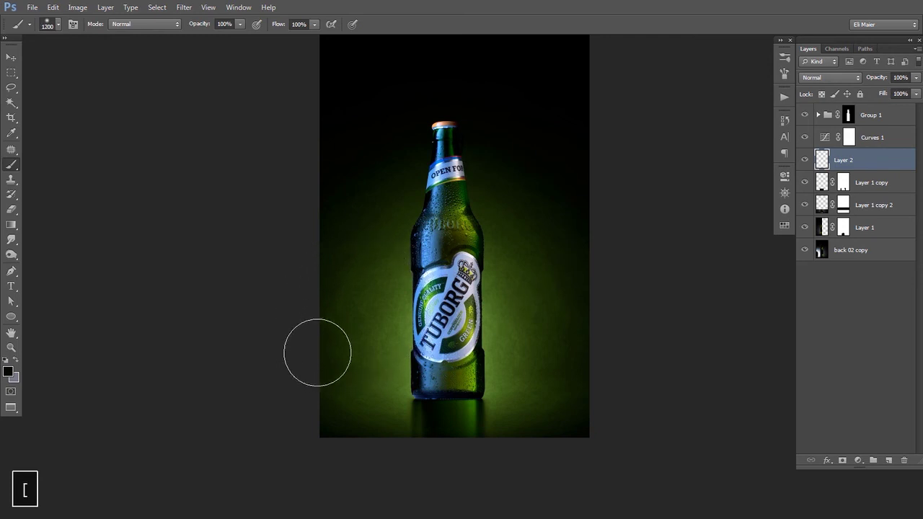
{"action": "key", "text": "shift+bracketleft"}
{"action": "key", "text": "bracketright"}
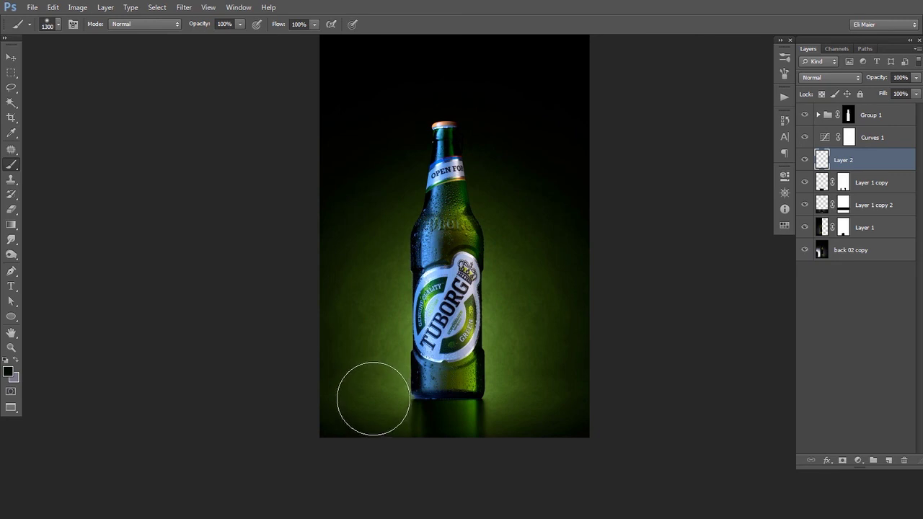
{"action": "key", "text": "bracketleft"}
{"action": "key", "text": "bracketleft"}
{"action": "mouse_move", "coordinate": [314, 348]}
{"action": "left_mouse_down"}
{"action": "mouse_move", "coordinate": [398, 340]}
{"action": "mouse_move", "coordinate": [650, 349]}
{"action": "left_mouse_up"}
{"action": "key", "text": "v"}
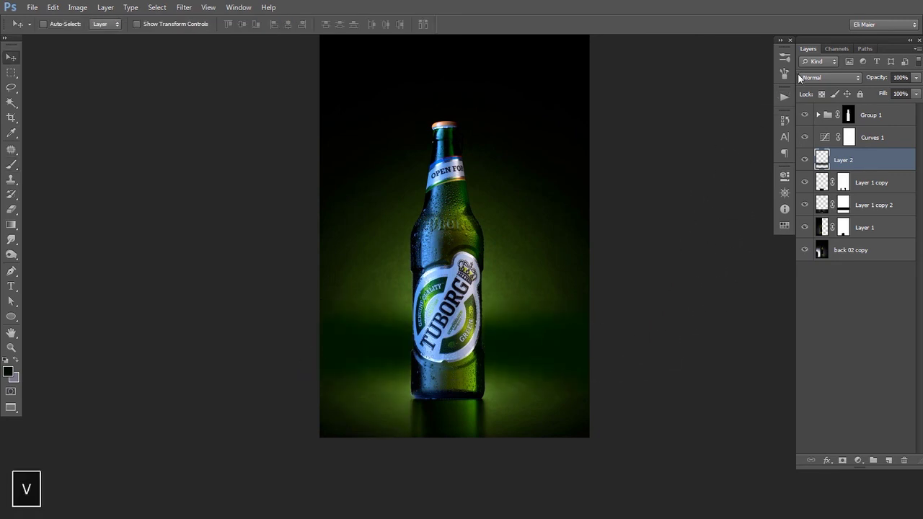
Step: Set the dark band layer's blend mode to Multiply
{"action": "left_click", "coordinate": [829, 77]}
{"action": "left_click", "coordinate": [818, 124]}
{"action": "key", "text": "space"}
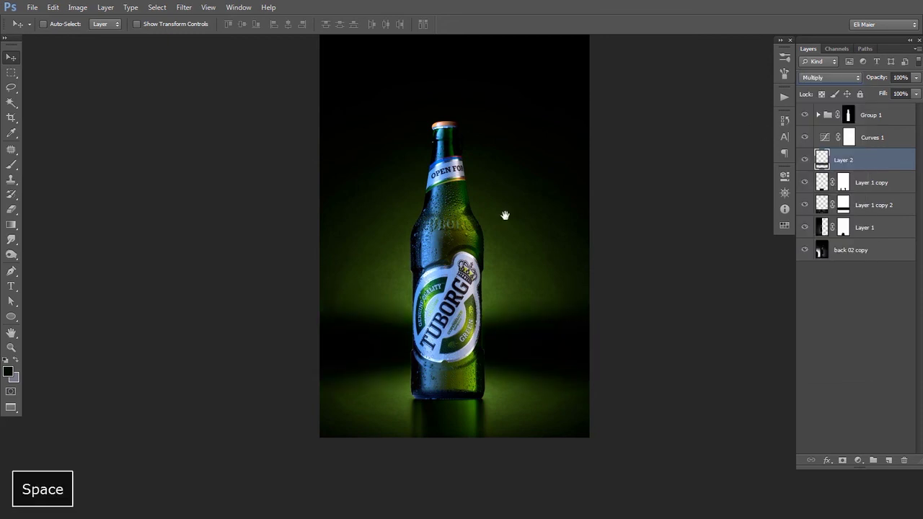
{"action": "left_click_drag", "start_coordinate": [505, 215], "coordinate": [495, 223]}
Step: Warp the dark band so its upper corners stretch upward and its lower corners downward toward the image sides
{"action": "key", "text": "ctrl+t"}
{"action": "left_click", "coordinate": [546, 24]}
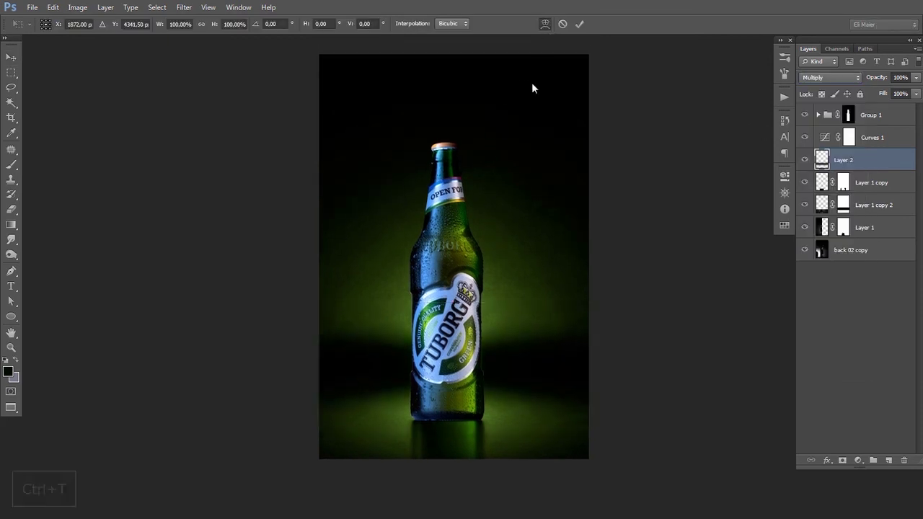
{"action": "key", "text": "ctrl+alt+minus"}
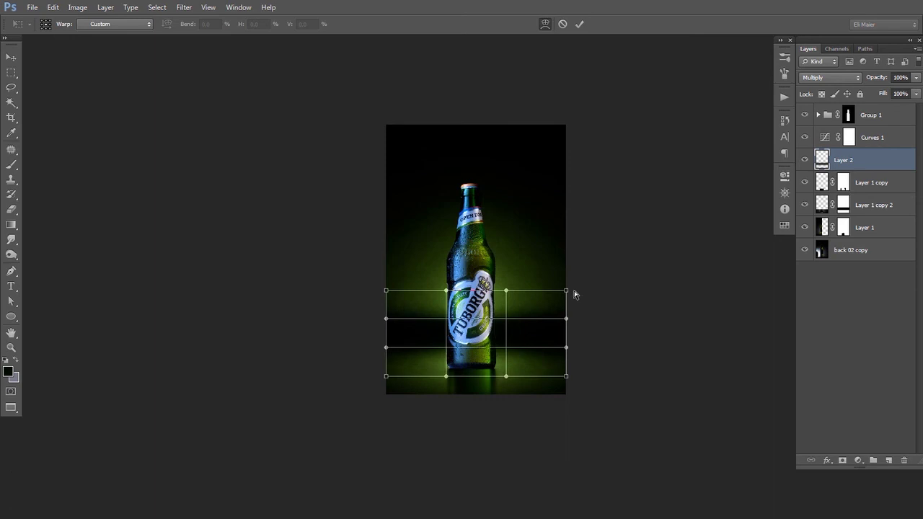
{"action": "left_click_drag", "start_coordinate": [570, 292], "coordinate": [584, 209]}
{"action": "left_click_drag", "start_coordinate": [386, 290], "coordinate": [381, 212]}
{"action": "left_click_drag", "start_coordinate": [386, 376], "coordinate": [386, 379]}
{"action": "left_click_drag", "start_coordinate": [380, 412], "coordinate": [375, 416]}
{"action": "left_click_drag", "start_coordinate": [566, 377], "coordinate": [572, 416]}
{"action": "key", "text": "Return"}
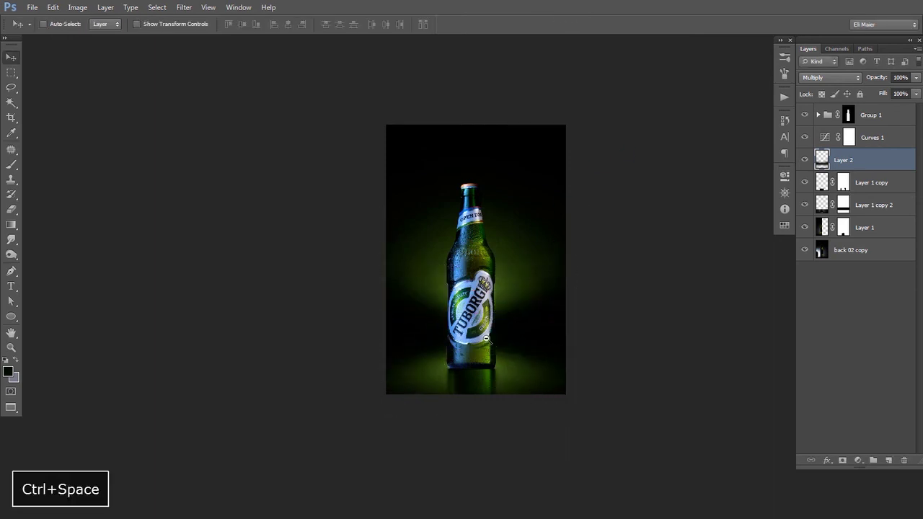
Step: Add a mask to Layer 2 and erase the darkening around the middle of the bottle with a very large brush
{"action": "left_click", "coordinate": [484, 305], "text": "ctrl"}
{"action": "left_click", "coordinate": [842, 460]}
{"action": "key", "text": "e"}
{"action": "key", "text": "]"}
{"action": "key", "text": "]"}
{"action": "key", "text": "]"}
{"action": "key", "text": "]"}
{"action": "key", "text": "]"}
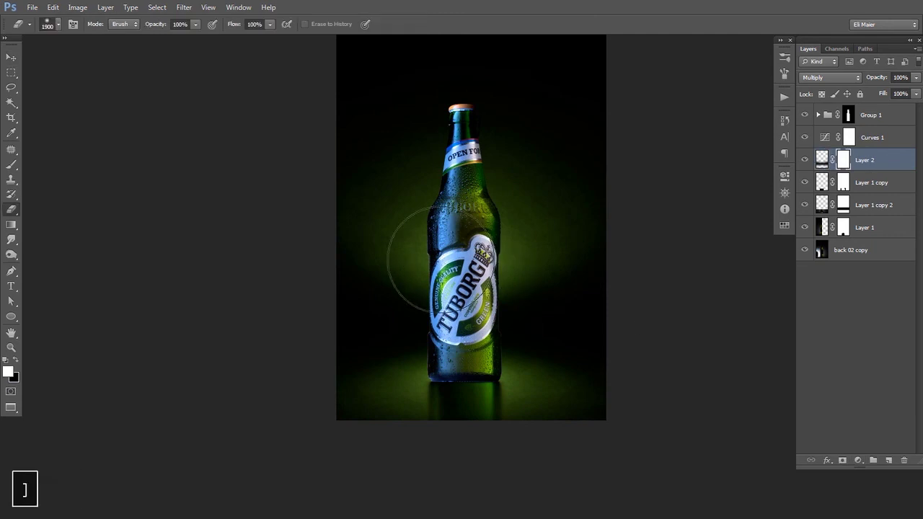
{"action": "left_click", "coordinate": [459, 250]}
{"action": "left_click", "coordinate": [435, 243]}
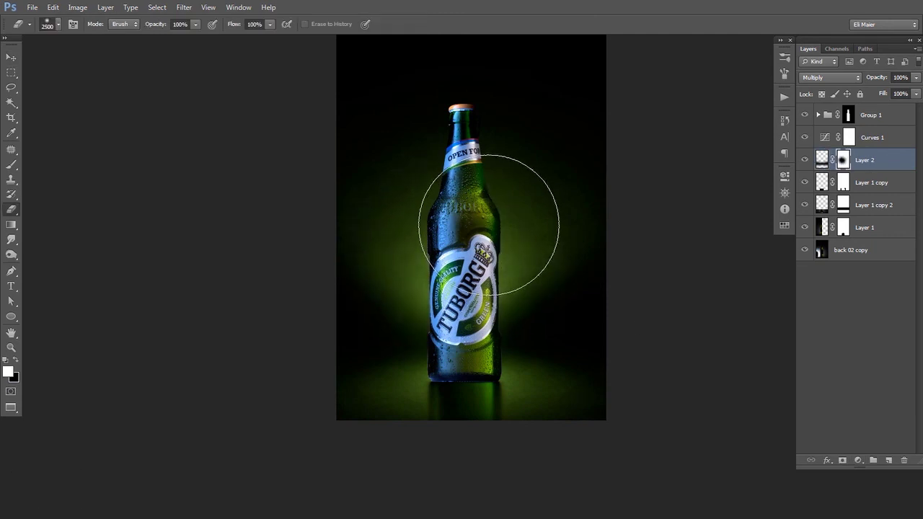
Step: Erase more of Layer 2's darkening on the mask at both sides of the label with a 1600 px eraser
{"action": "key", "text": "bracketleft"}
{"action": "key", "text": "bracketleft"}
{"action": "key", "text": "bracketleft"}
{"action": "key", "text": "bracketleft"}
{"action": "key", "text": "bracketleft"}
{"action": "key", "text": "bracketleft"}
{"action": "key", "text": "bracketleft"}
{"action": "key", "text": "bracketleft"}
{"action": "key", "text": "bracketleft"}
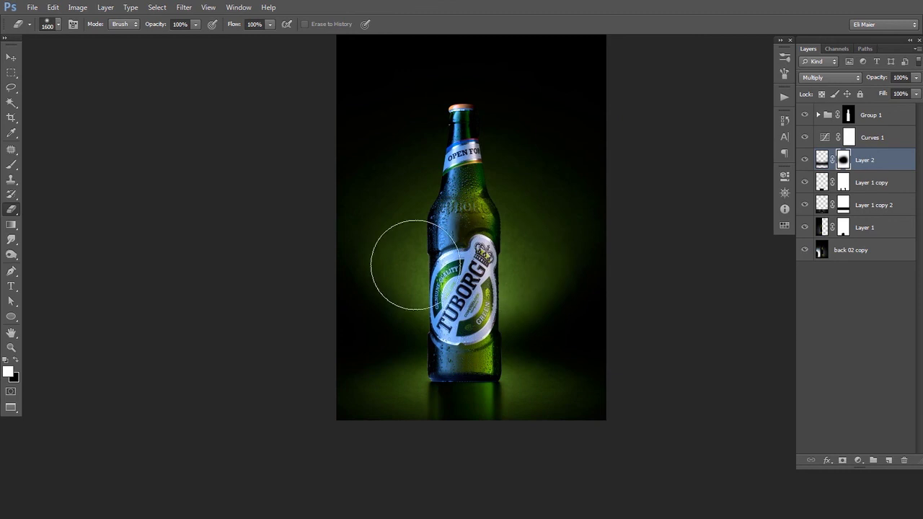
Step: Soften Layer 2's mask over the floor around the bottle's base with a large eraser at 50% opacity, ending at 1800 px
{"action": "key", "text": "x"}
{"action": "key", "text": "bracketright"}
{"action": "key", "text": "bracketright"}
{"action": "key", "text": "bracketright"}
{"action": "key", "text": "bracketright"}
{"action": "key", "text": "bracketright"}
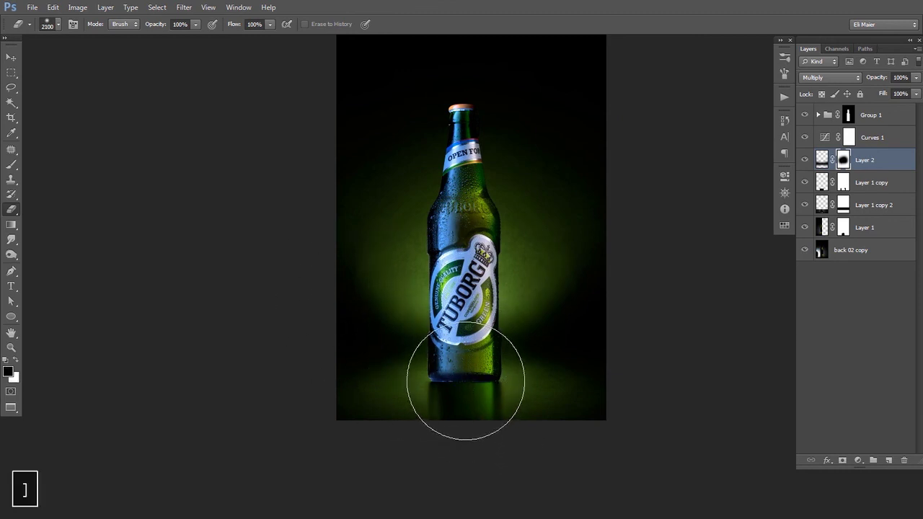
{"action": "key", "text": "5"}
{"action": "key", "text": "x"}
{"action": "key", "text": "bracketleft"}
{"action": "key", "text": "bracketleft"}
{"action": "key", "text": "bracketleft"}
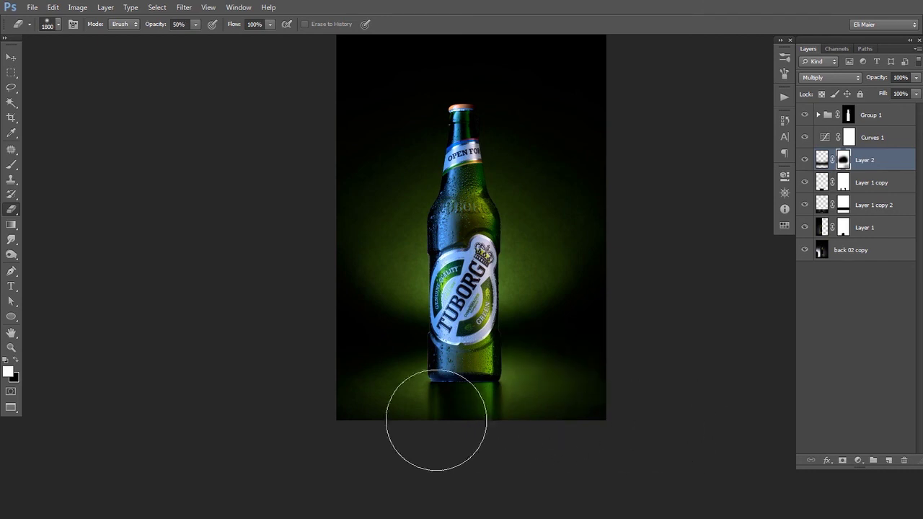
Step: Add a new layer above Layer 2 and set its blend mode to Multiply
{"action": "key", "text": "ctrl+alt"}
{"action": "left_click", "coordinate": [672, 351], "text": "ctrl+alt"}
{"action": "left_click", "coordinate": [888, 461]}
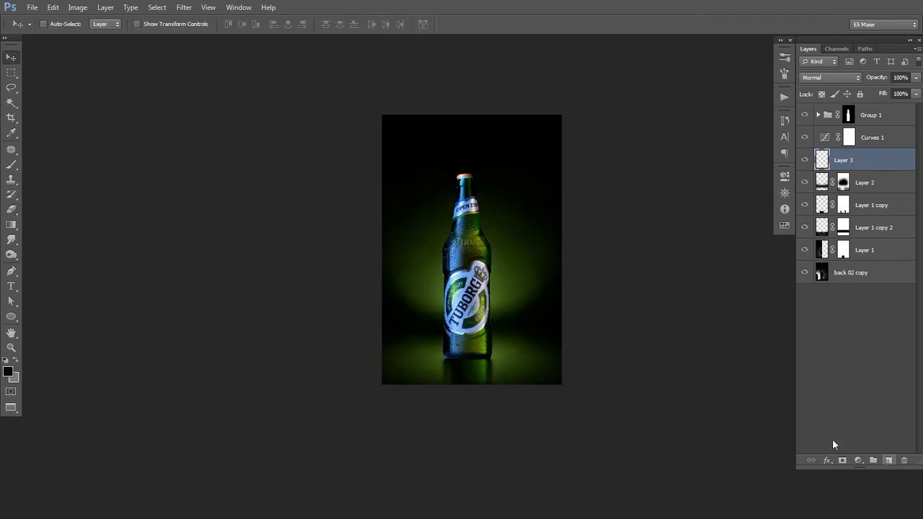
{"action": "key", "text": "b"}
{"action": "left_click", "coordinate": [832, 77]}
{"action": "left_click", "coordinate": [819, 125]}
{"action": "left_click_drag", "start_coordinate": [609, 204], "coordinate": [608, 197]}
Step: Paint black over the background's outer edges and lower corners with a large soft brush, reducing its size to 1700 px
{"action": "key", "text": "bracketright"}
{"action": "key", "text": "bracketright"}
{"action": "key", "text": "bracketright"}
{"action": "key", "text": "bracketright"}
{"action": "key", "text": "bracketright"}
{"action": "key", "text": "bracketright"}
{"action": "key", "text": "bracketright"}
{"action": "key", "text": "bracketright"}
{"action": "key", "text": "bracketright"}
{"action": "key", "text": "bracketright"}
{"action": "key", "text": "bracketright"}
{"action": "key", "text": "bracketright"}
{"action": "key", "text": "bracketright"}
{"action": "key", "text": "bracketright"}
{"action": "key", "text": "bracketright"}
{"action": "key", "text": "bracketright"}
{"action": "key", "text": "bracketright"}
{"action": "key", "text": "bracketright"}
{"action": "key", "text": "bracketright"}
{"action": "key", "text": "bracketright"}
{"action": "key", "text": "bracketright"}
{"action": "key", "text": "bracketleft"}
{"action": "key", "text": "bracketleft"}
{"action": "key", "text": "bracketleft"}
{"action": "key", "text": "bracketleft"}
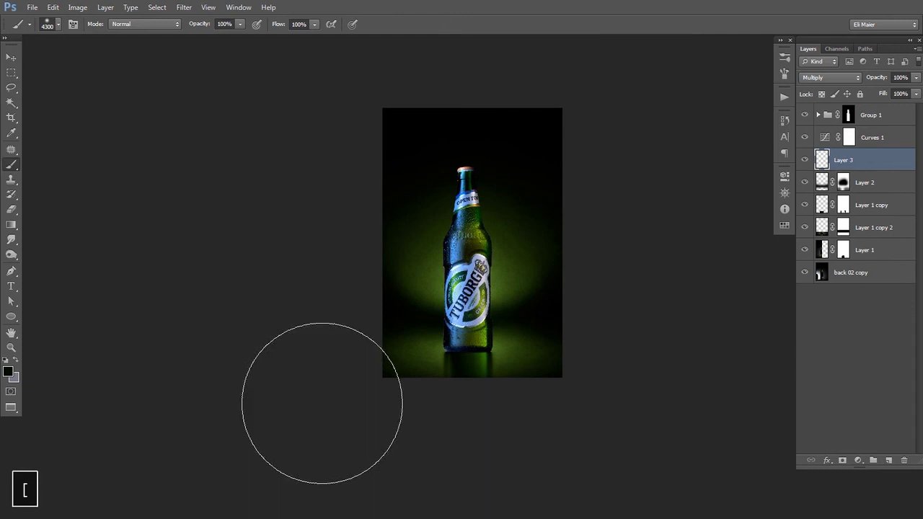
{"action": "key", "text": "bracketleft"}
{"action": "key", "text": "bracketleft"}
{"action": "key", "text": "bracketleft"}
{"action": "key", "text": "bracketleft"}
{"action": "key", "text": "bracketleft"}
{"action": "key", "text": "bracketleft"}
{"action": "key", "text": "bracketleft"}
{"action": "key", "text": "bracketleft"}
{"action": "key", "text": "bracketleft"}
{"action": "key", "text": "bracketleft"}
{"action": "key", "text": "bracketleft"}
{"action": "key", "text": "bracketleft"}
{"action": "key", "text": "bracketleft"}
{"action": "key", "text": "bracketleft"}
{"action": "key", "text": "bracketleft"}
{"action": "key", "text": "bracketleft"}
{"action": "key", "text": "bracketleft"}
{"action": "key", "text": "bracketleft"}
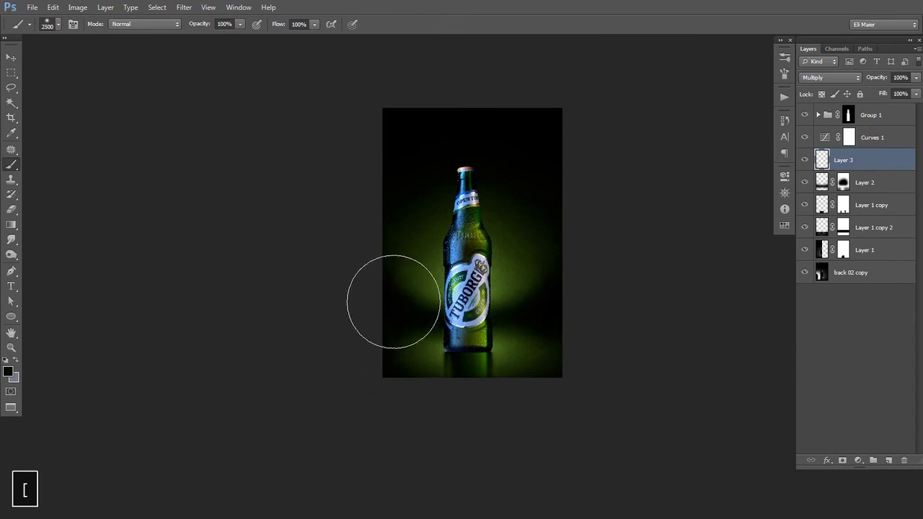
{"action": "key", "text": "ctrl+z"}
{"action": "key", "text": "bracketright"}
{"action": "key", "text": "bracketright"}
{"action": "key", "text": "bracketright"}
{"action": "key", "text": "bracketleft"}
{"action": "key", "text": "bracketleft"}
{"action": "key", "text": "bracketleft"}
{"action": "key", "text": "bracketleft"}
{"action": "key", "text": "bracketleft"}
{"action": "key", "text": "bracketleft"}
{"action": "key", "text": "bracketleft"}
{"action": "key", "text": "bracketleft"}
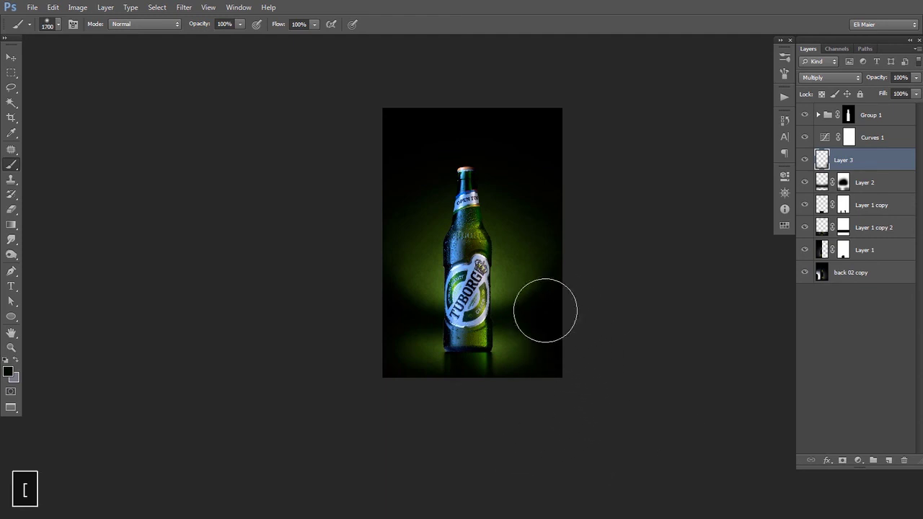
Step: Add another Multiply layer above Layer 3 and paint black over the background and floor beside the bottle's lower part
{"action": "key", "text": "ctrl+plus"}
{"action": "left_click", "coordinate": [889, 460]}
{"action": "left_click", "coordinate": [827, 77]}
{"action": "left_click", "coordinate": [820, 121]}
{"action": "key", "text": "space"}
{"action": "left_click_drag", "start_coordinate": [600, 243], "coordinate": [600, 267]}
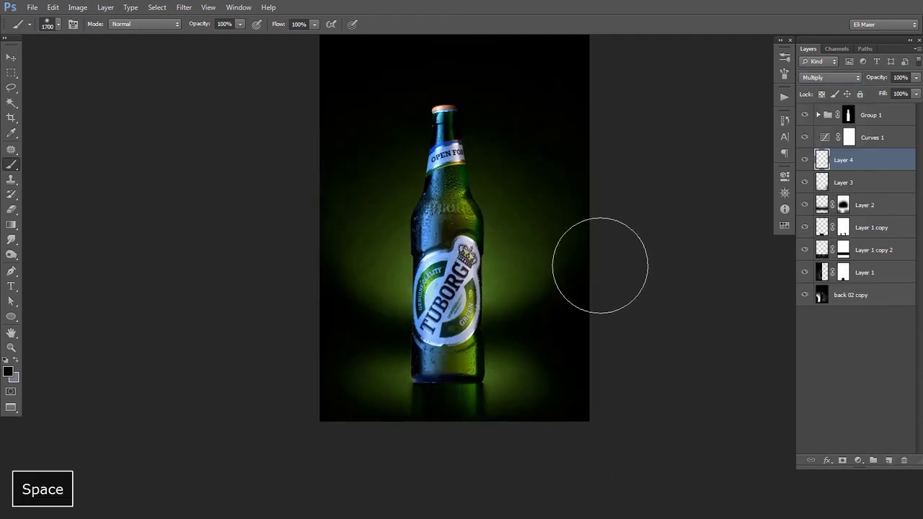
{"action": "left_click_drag", "start_coordinate": [511, 320], "coordinate": [636, 360]}
Step: Erase part of Layer 4's darkening around the bottle with a large eraser at 50% opacity
{"action": "key", "text": "e"}
{"action": "key", "text": "bracketleft"}
{"action": "key", "text": "bracketleft"}
{"action": "key", "text": "bracketleft"}
{"action": "key", "text": "bracketleft"}
{"action": "key", "text": "bracketleft"}
{"action": "key", "text": "bracketleft"}
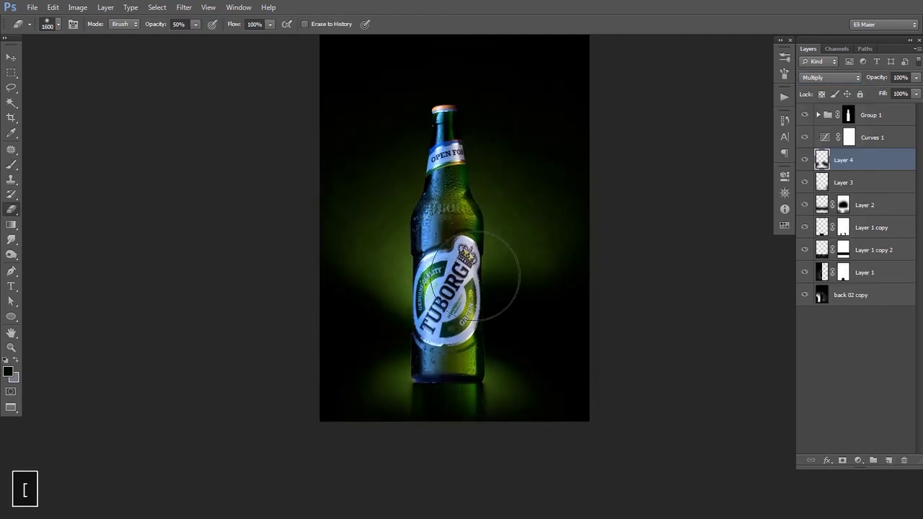
{"action": "key", "text": "v"}
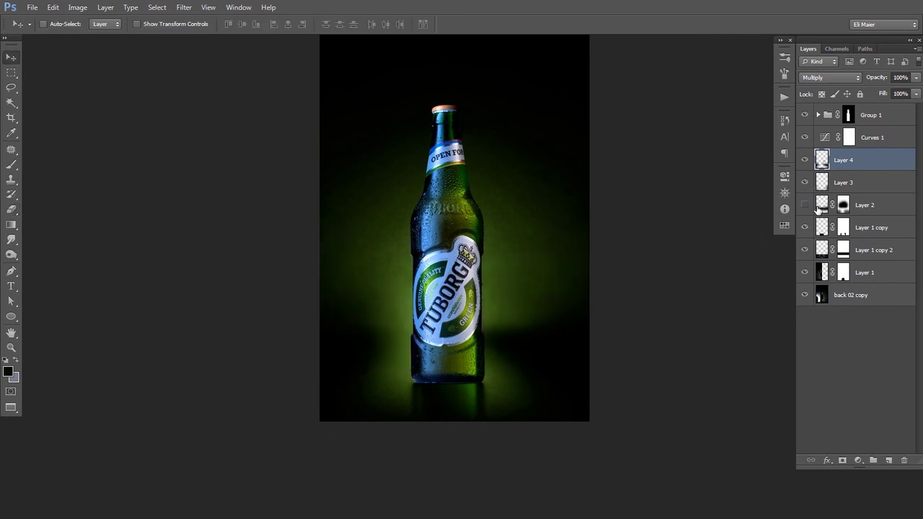
Step: Lower Layer 2's fill and compare the image with and without Layer 3
{"action": "left_click", "coordinate": [865, 205]}
{"action": "left_click", "coordinate": [916, 94]}
{"action": "left_click_drag", "start_coordinate": [916, 109], "coordinate": [902, 108]}
{"action": "left_click", "coordinate": [829, 185]}
{"action": "left_click", "coordinate": [804, 182]}
{"action": "left_click", "coordinate": [804, 183]}
Step: Compare the image with and without Layer 4, and set that layer's fill to 41%
{"action": "left_click", "coordinate": [820, 162]}
{"action": "left_click", "coordinate": [804, 160]}
{"action": "left_click", "coordinate": [804, 160]}
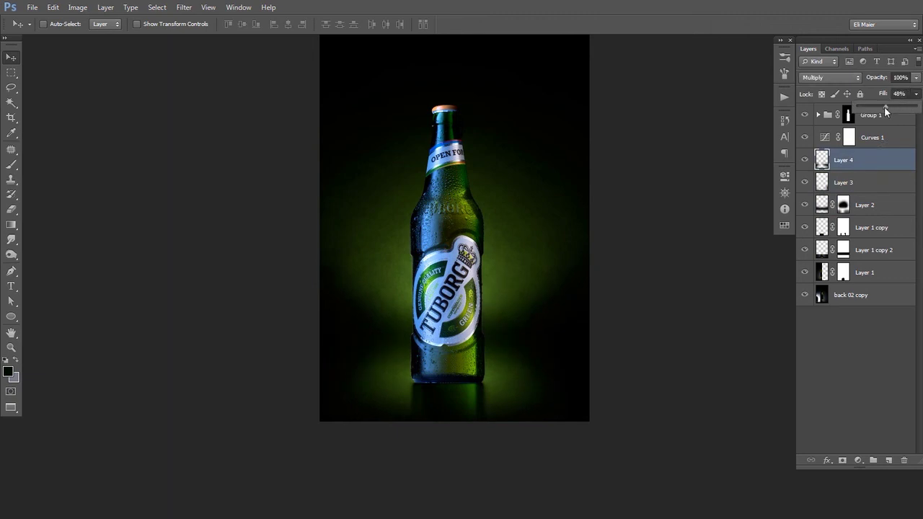
{"action": "left_click_drag", "start_coordinate": [886, 109], "coordinate": [881, 108]}
{"action": "left_click_drag", "start_coordinate": [556, 195], "coordinate": [553, 270]}
{"action": "left_click_drag", "start_coordinate": [547, 309], "coordinate": [551, 267]}
{"action": "left_click", "coordinate": [522, 266], "text": "alt"}
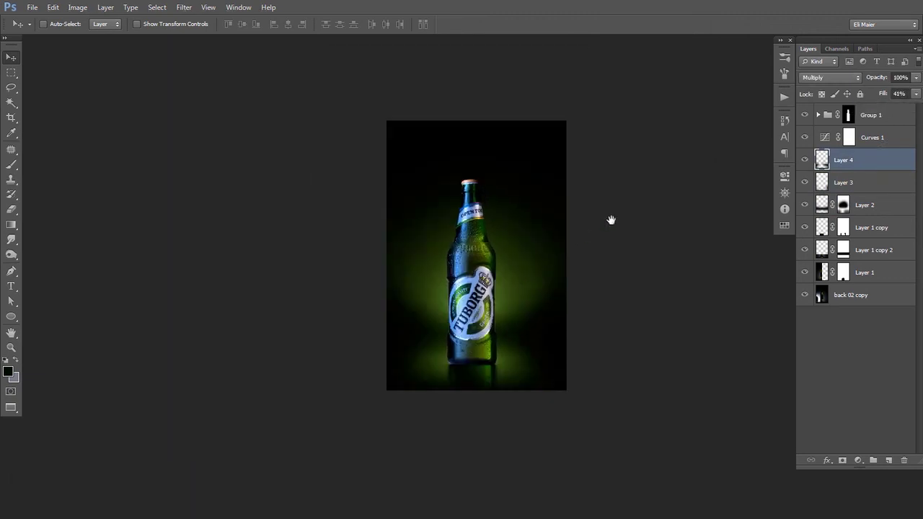
Step: Hide Layer 2 and Layer 3 while leaving Layer 4 visible
{"action": "left_click", "coordinate": [538, 279], "text": "ctrl"}
{"action": "left_click_drag", "start_coordinate": [804, 160], "coordinate": [804, 205]}
{"action": "left_click", "coordinate": [805, 183]}
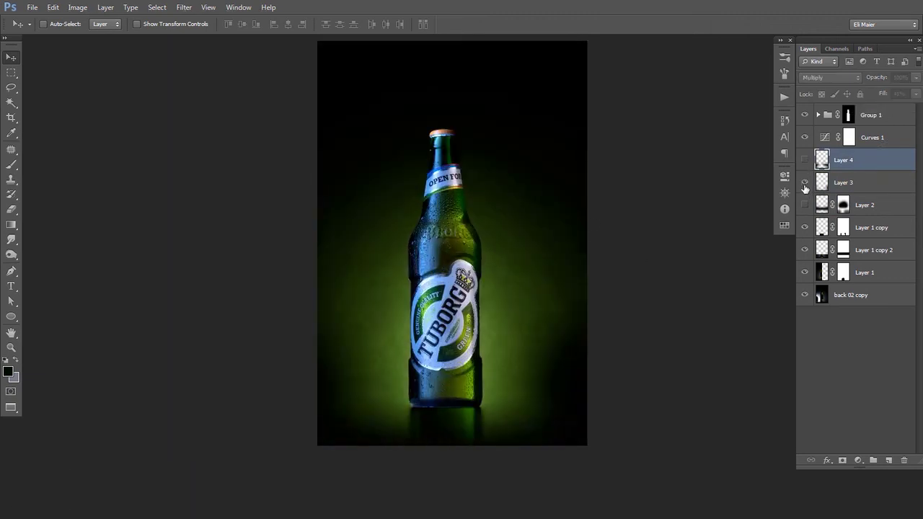
{"action": "left_click", "coordinate": [805, 184]}
{"action": "left_click", "coordinate": [804, 160]}
Step: Add a new layer above Layer 4 with the Multiply blend mode
{"action": "left_click", "coordinate": [889, 460]}
{"action": "left_click", "coordinate": [828, 77]}
{"action": "left_click", "coordinate": [818, 124]}
{"action": "left_click_drag", "start_coordinate": [663, 195], "coordinate": [663, 201]}
Step: Darken the image's side edges and lower corners on the new layer with a 3700 px soft black brush
{"action": "key", "text": "b"}
{"action": "key", "text": "]"}
{"action": "key", "text": "]"}
{"action": "key", "text": "]"}
{"action": "key", "text": "]"}
{"action": "key", "text": "]"}
{"action": "key", "text": "]"}
{"action": "key", "text": "]"}
{"action": "key", "text": "]"}
{"action": "key", "text": "]"}
{"action": "key", "text": "]"}
{"action": "key", "text": "]"}
{"action": "key", "text": "]"}
{"action": "key", "text": "]"}
{"action": "key", "text": "]"}
{"action": "key", "text": "]"}
{"action": "key", "text": "]"}
{"action": "key", "text": "]"}
{"action": "key", "text": "]"}
{"action": "key", "text": "]"}
{"action": "key", "text": "]"}
{"action": "left_click", "coordinate": [565, 264], "text": "ctrl+alt"}
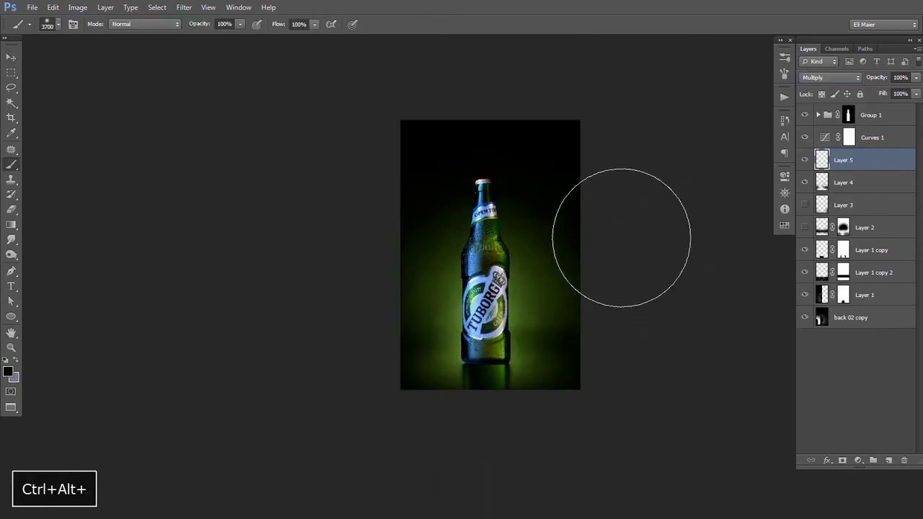
{"action": "left_click_drag", "start_coordinate": [353, 257], "coordinate": [344, 426]}
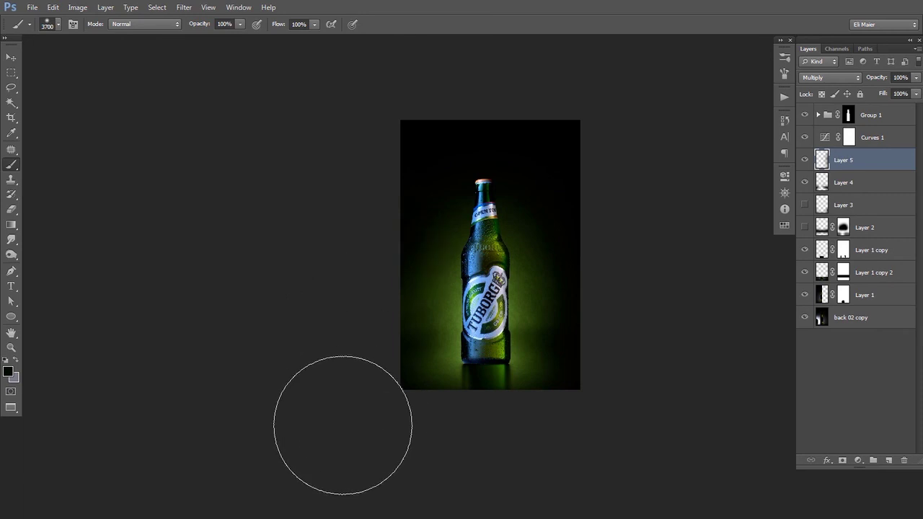
{"action": "left_click", "coordinate": [577, 440]}
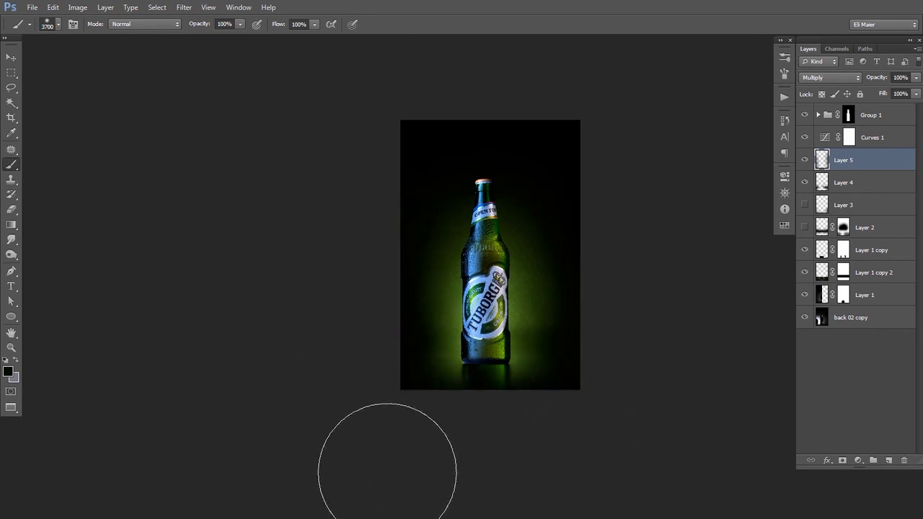
{"action": "key", "text": "v"}
Step: Crop a narrow strip off the right and top edges of the image
{"action": "key", "text": "ctrl+plus"}
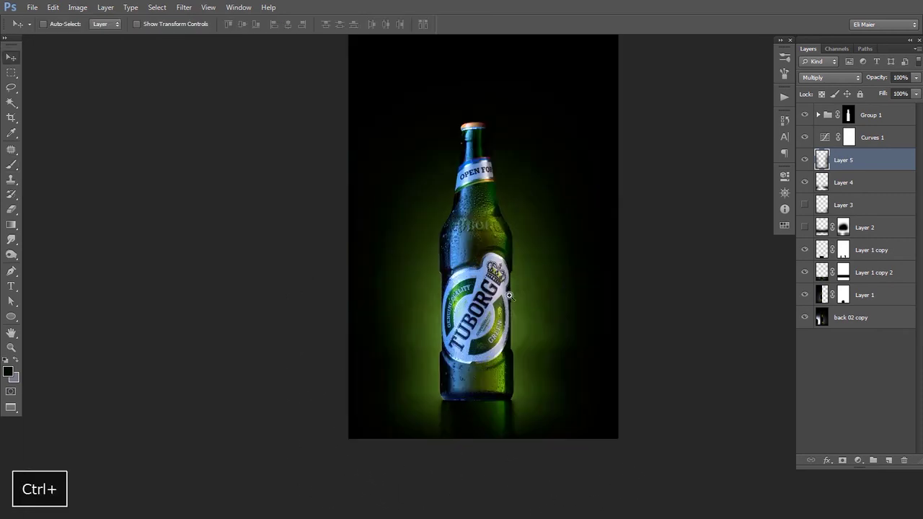
{"action": "key", "text": "c"}
{"action": "left_click_drag", "start_coordinate": [615, 276], "coordinate": [607, 276]}
{"action": "left_click_drag", "start_coordinate": [481, 75], "coordinate": [482, 82]}
{"action": "key", "text": "Return"}
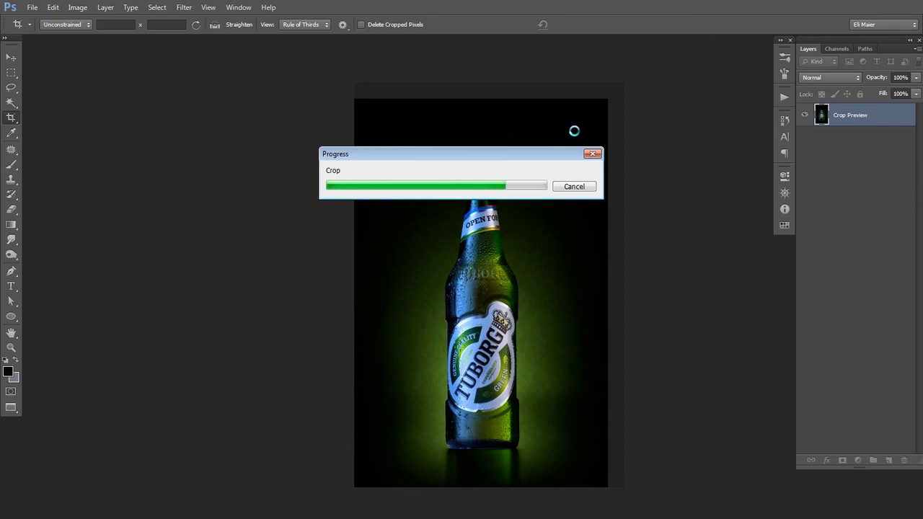
{"action": "key", "text": "v"}
{"action": "key", "text": "space"}
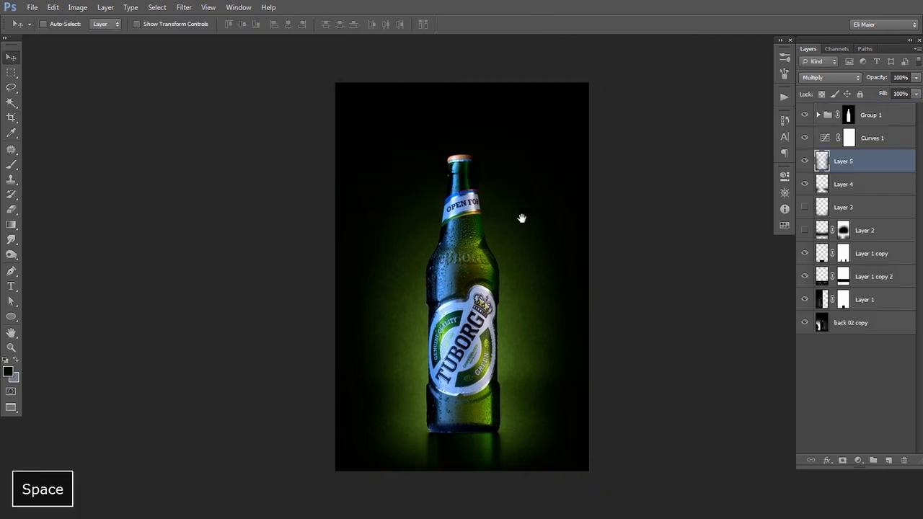
{"action": "left_click_drag", "start_coordinate": [521, 218], "coordinate": [514, 199]}
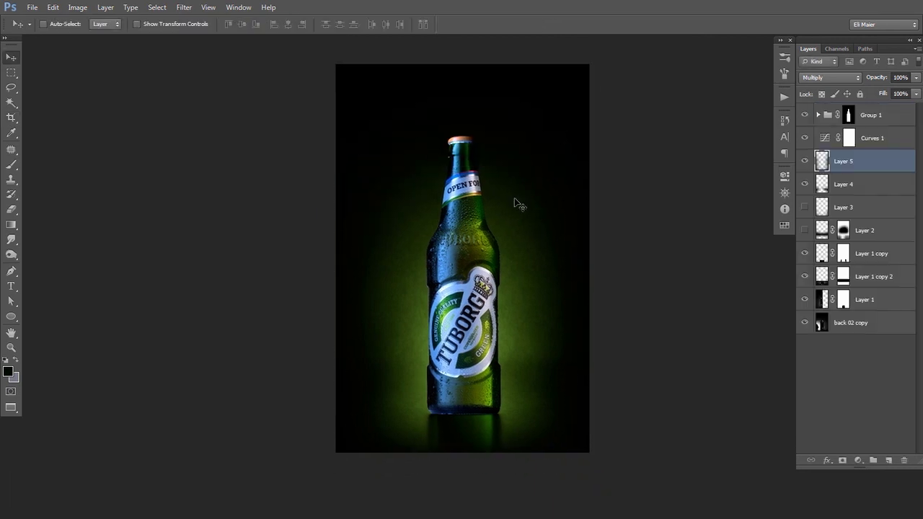
Step: Examine the bottle's base and reflection up close with and without Layer 1 copy
{"action": "key", "text": "space"}
{"action": "left_click_drag", "start_coordinate": [394, 256], "coordinate": [396, 196]}
{"action": "left_click", "coordinate": [488, 326], "text": "ctrl"}
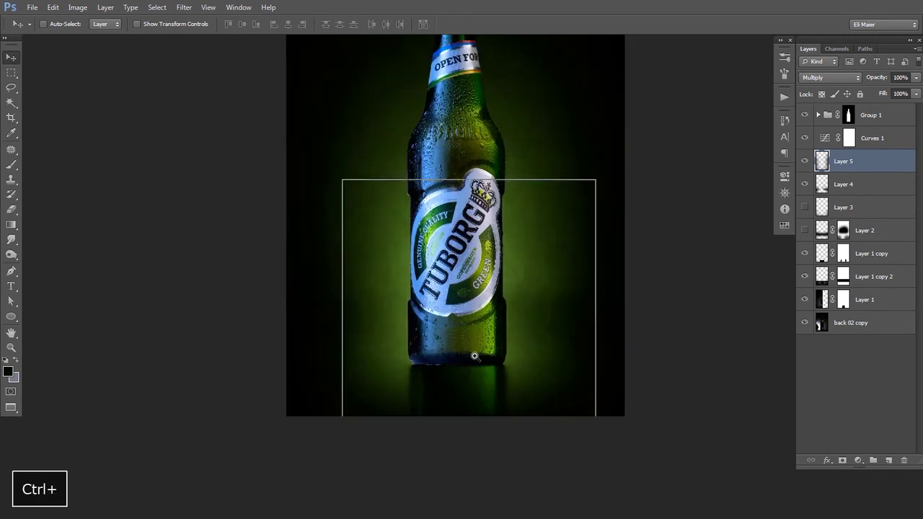
{"action": "left_click", "coordinate": [474, 354], "text": "ctrl"}
{"action": "left_click", "coordinate": [479, 368], "text": "ctrl"}
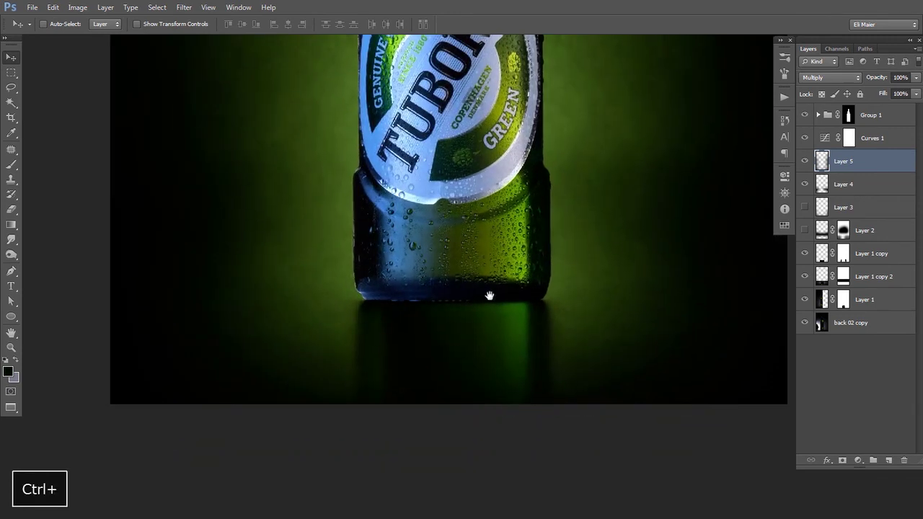
{"action": "left_click", "coordinate": [821, 259]}
{"action": "left_click", "coordinate": [805, 256]}
{"action": "left_click", "coordinate": [805, 256]}
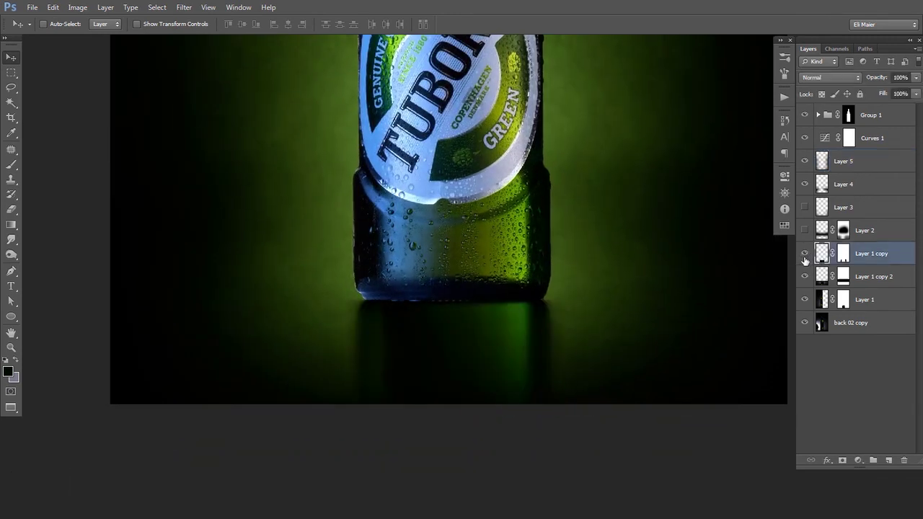
Step: Add a Curves adjustment clipped to Layer 1 copy and raise its Red channel from input 117 to output 133
{"action": "left_click", "coordinate": [858, 460]}
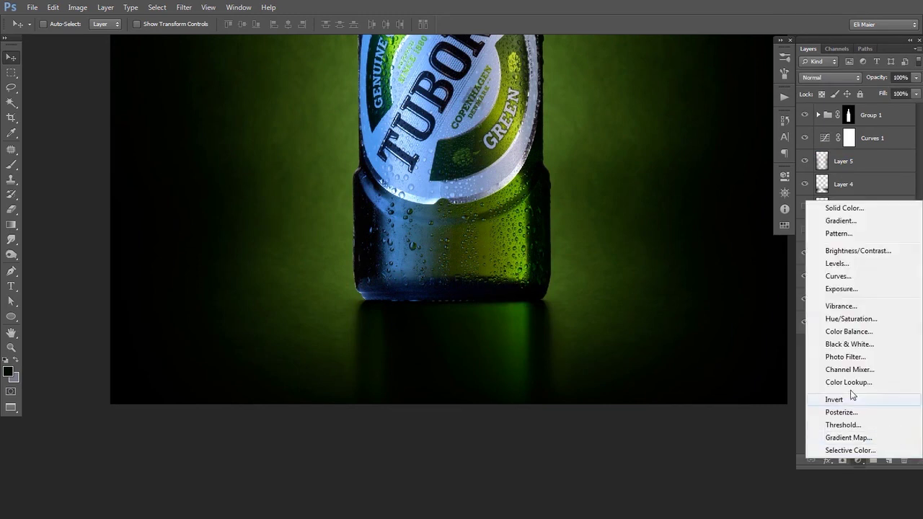
{"action": "left_click", "coordinate": [847, 278]}
{"action": "left_click", "coordinate": [858, 265], "text": "alt"}
{"action": "left_click_drag", "start_coordinate": [370, 264], "coordinate": [240, 270]}
{"action": "left_click", "coordinate": [626, 219]}
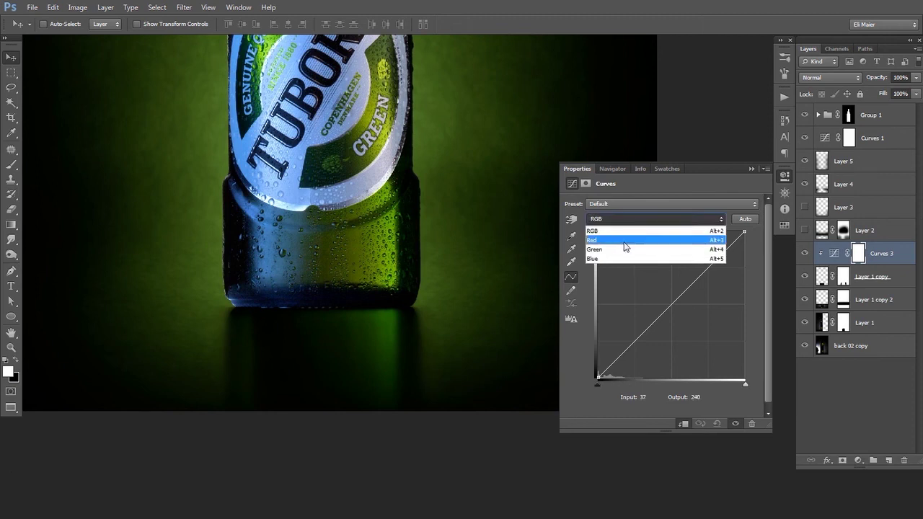
{"action": "left_click", "coordinate": [638, 241]}
{"action": "left_click", "coordinate": [664, 301]}
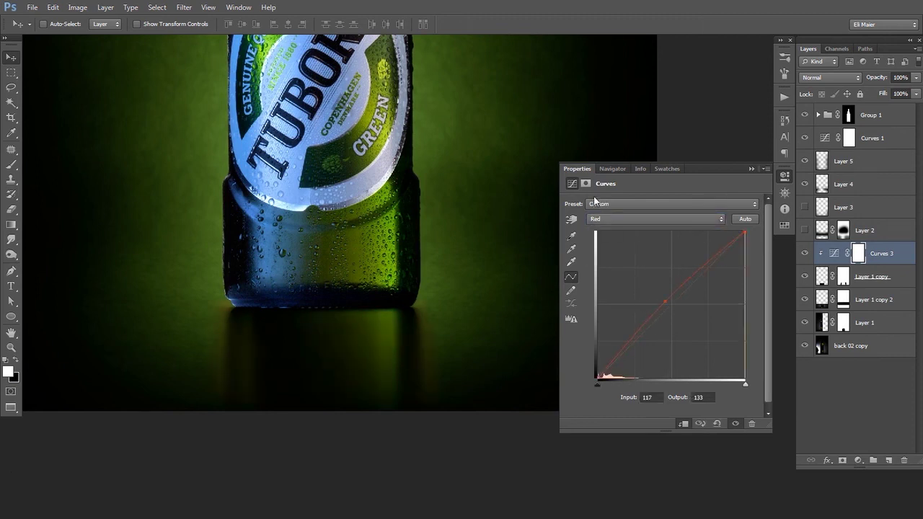
{"action": "left_click", "coordinate": [580, 171]}
Step: Remove the red tint beside the bottle's reflection from the clipped Curves mask with a 200 px eraser at 100% opacity
{"action": "key", "text": "e"}
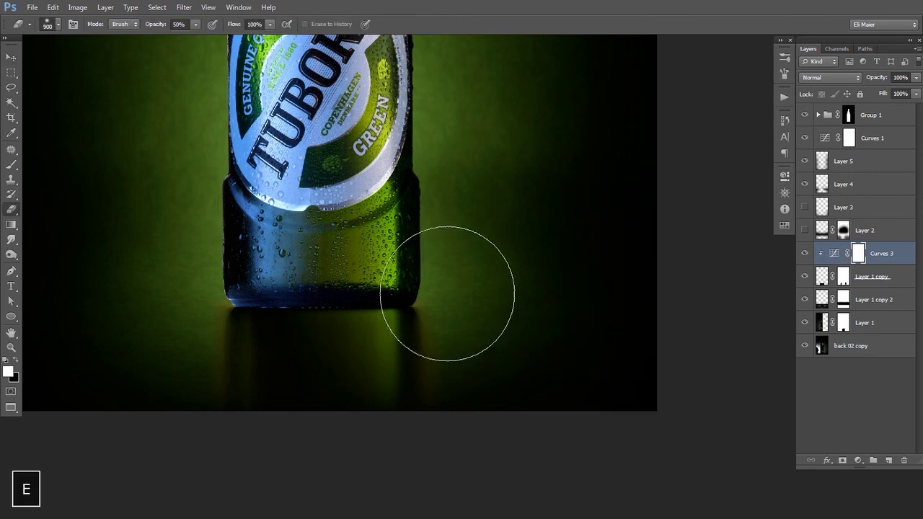
{"action": "key", "text": "bracketleft"}
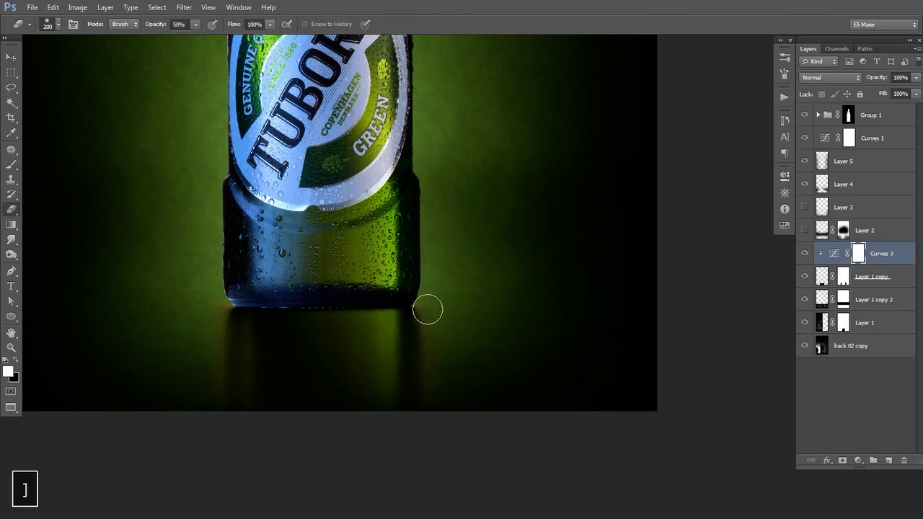
{"action": "key", "text": "0"}
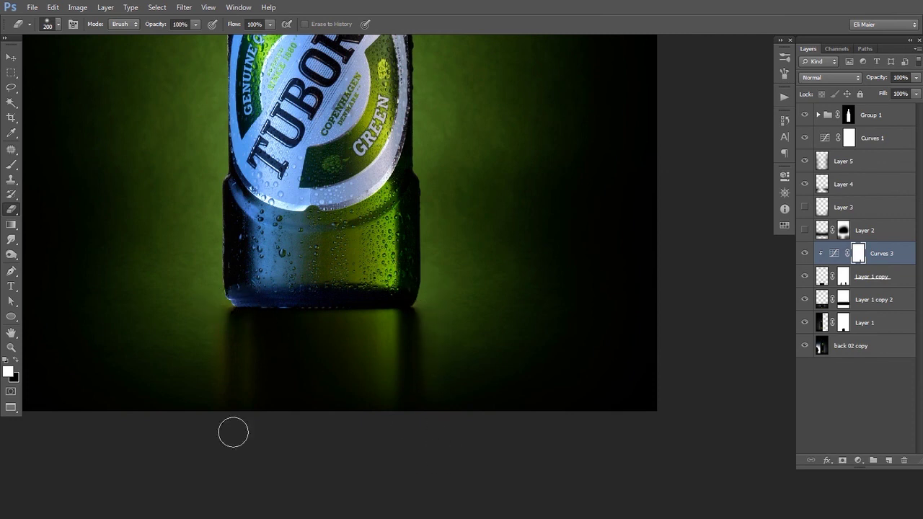
{"action": "key", "text": "v"}
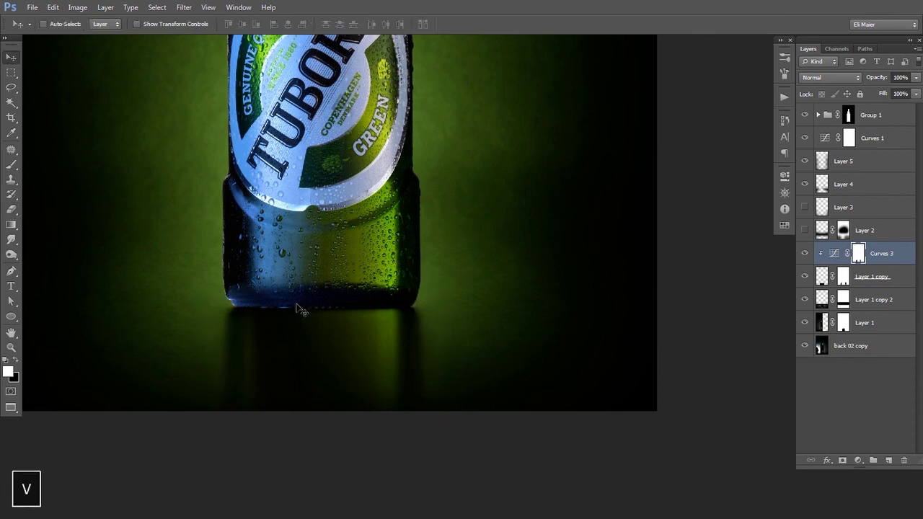
{"action": "key", "text": "space"}
{"action": "left_click_drag", "start_coordinate": [302, 293], "coordinate": [610, 296]}
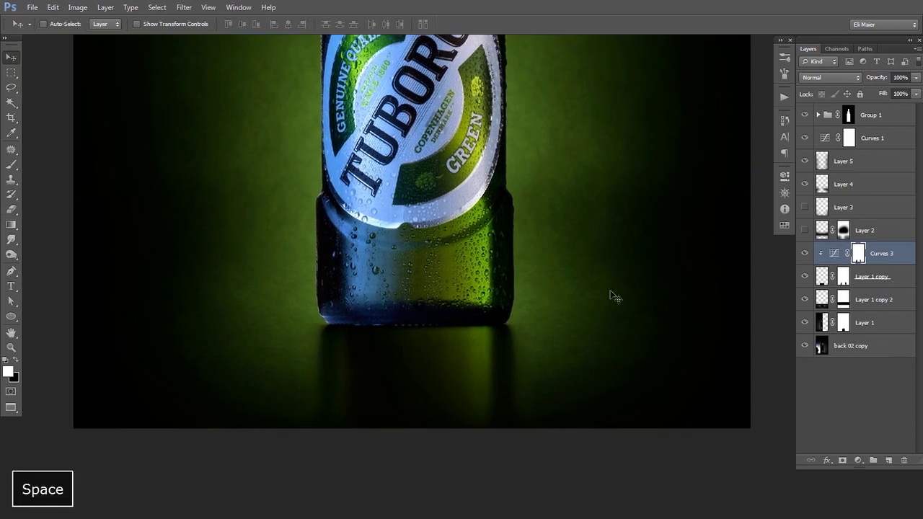
Step: Examine the bottle's base with and without Group 3, its left 01 copy layer and its Curves adjustment inside Group 1
{"action": "left_click", "coordinate": [819, 115]}
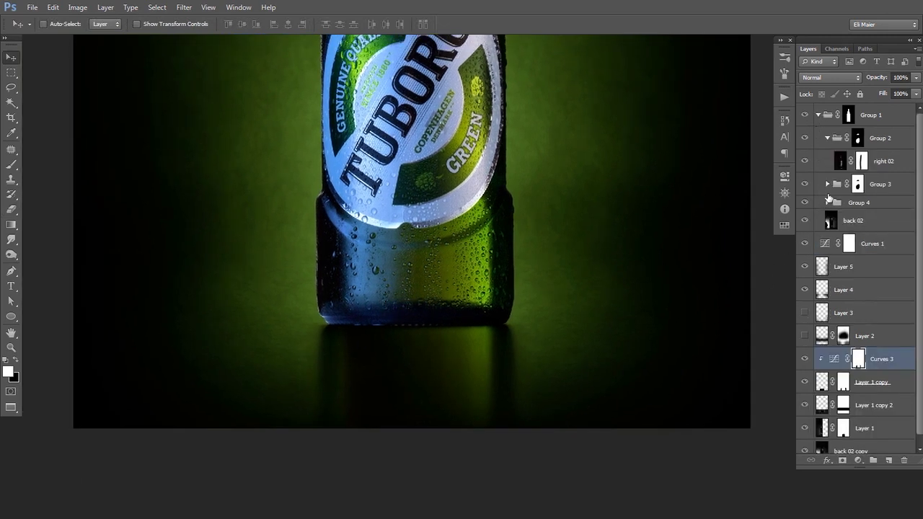
{"action": "left_click", "coordinate": [836, 185]}
{"action": "left_click", "coordinate": [805, 184]}
{"action": "left_click", "coordinate": [805, 183]}
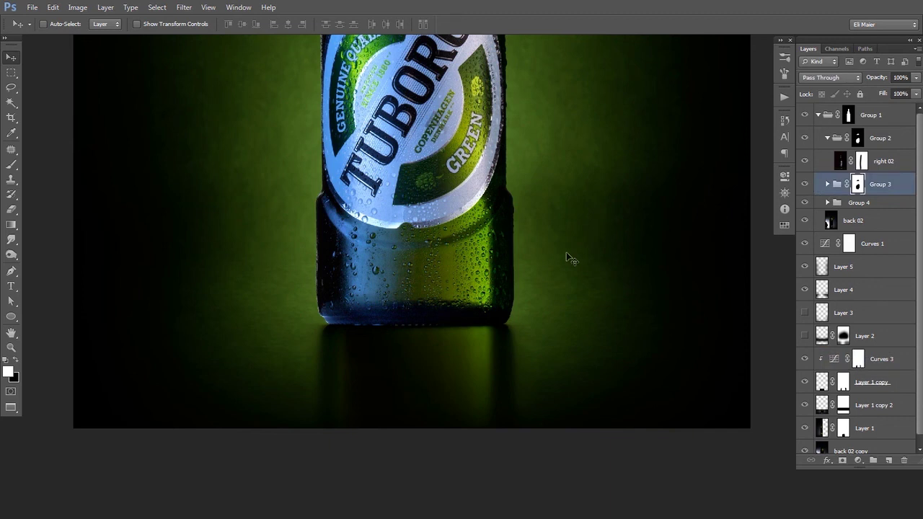
{"action": "left_click", "coordinate": [829, 185]}
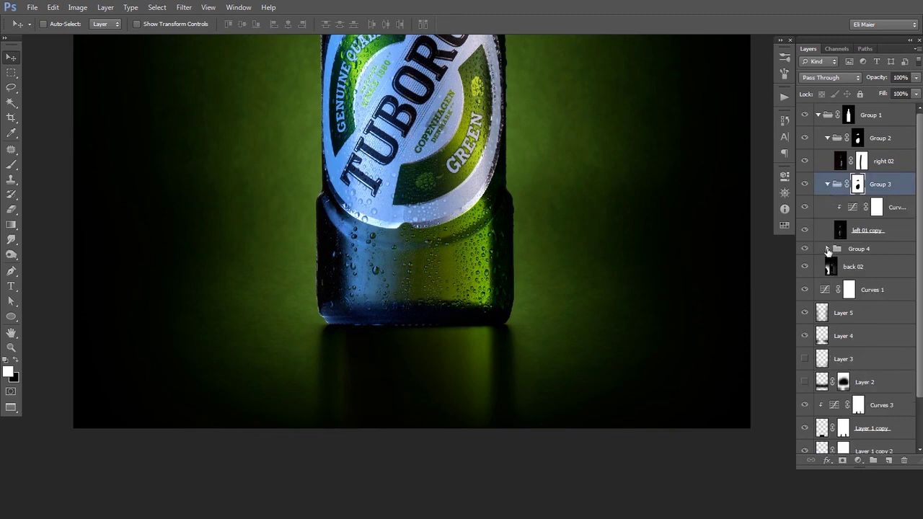
{"action": "left_click", "coordinate": [828, 249]}
{"action": "left_click", "coordinate": [828, 249]}
{"action": "left_click", "coordinate": [804, 184]}
{"action": "left_click", "coordinate": [805, 184]}
{"action": "key", "text": "e"}
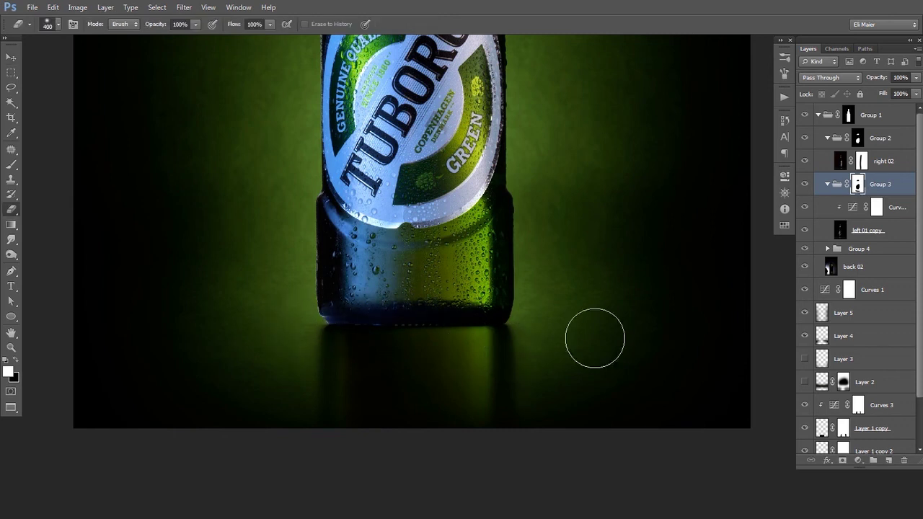
{"action": "left_click", "coordinate": [805, 232]}
{"action": "left_click", "coordinate": [806, 232]}
{"action": "left_click", "coordinate": [805, 207]}
{"action": "left_click", "coordinate": [806, 207]}
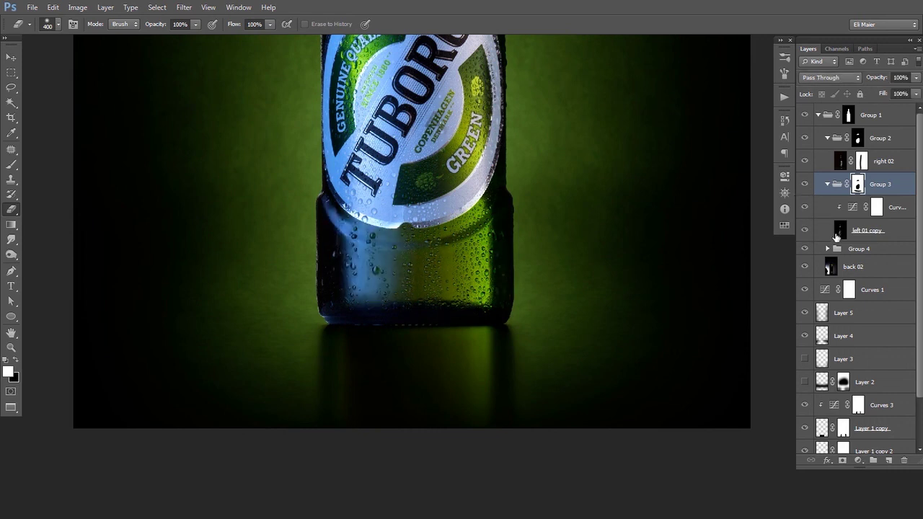
Step: Set Group 1's blend mode to Normal
{"action": "left_click", "coordinate": [871, 121]}
{"action": "left_click", "coordinate": [830, 78]}
{"action": "left_click", "coordinate": [822, 92]}
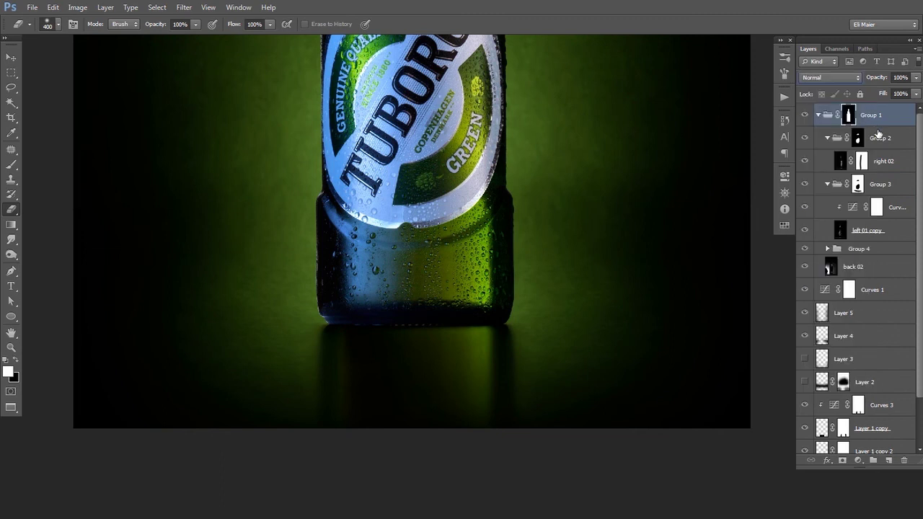
Step: Add a Curves adjustment above Group 2 inside Group 1 and lower its midtones from input 147 to output 106
{"action": "left_click", "coordinate": [881, 140]}
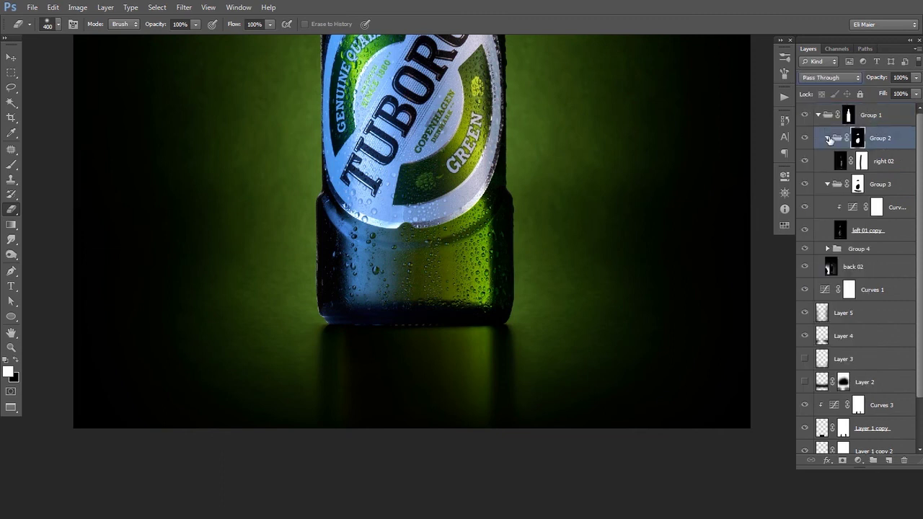
{"action": "left_click", "coordinate": [828, 138]}
{"action": "left_click", "coordinate": [857, 462]}
{"action": "left_click", "coordinate": [840, 280]}
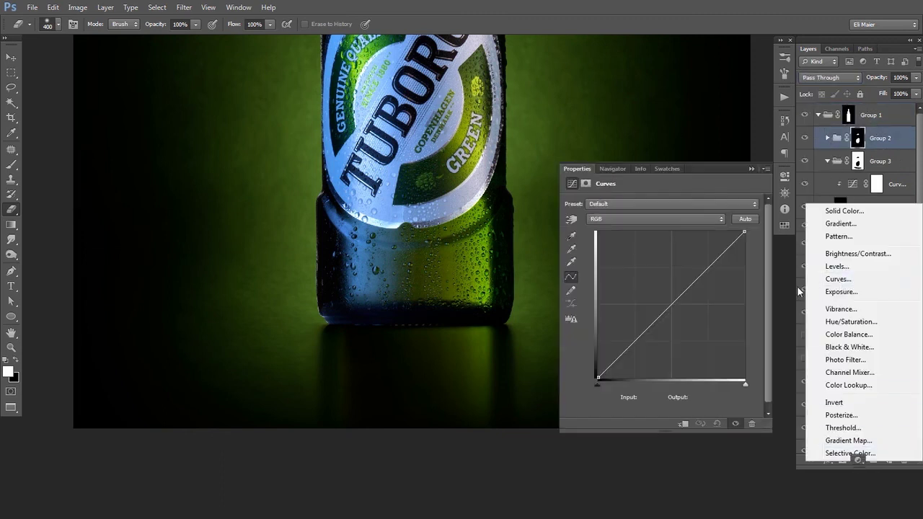
{"action": "left_click_drag", "start_coordinate": [668, 312], "coordinate": [682, 316]}
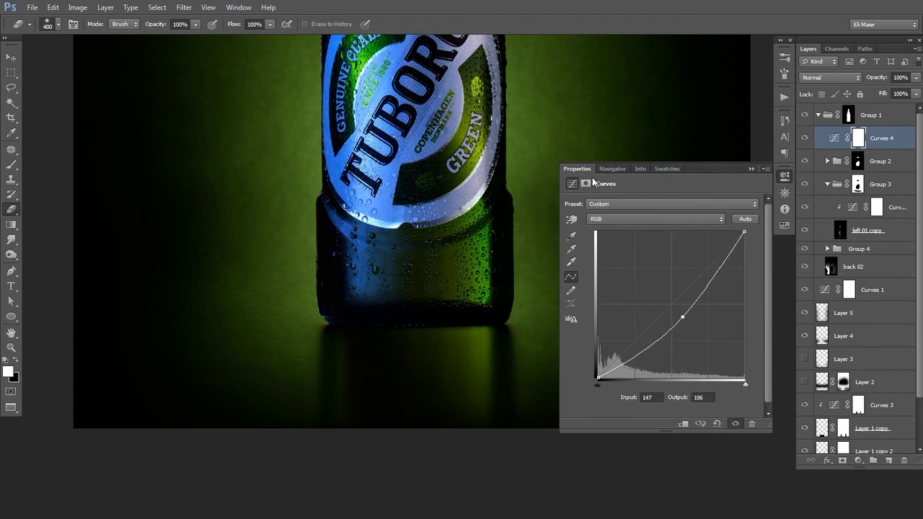
{"action": "left_click", "coordinate": [551, 181]}
Step: Fill the new Curves mask with black and reveal its darkening along the bottle's bottom edge with a 400 px eraser
{"action": "key", "text": "v"}
{"action": "key", "text": "alt+BackSpace"}
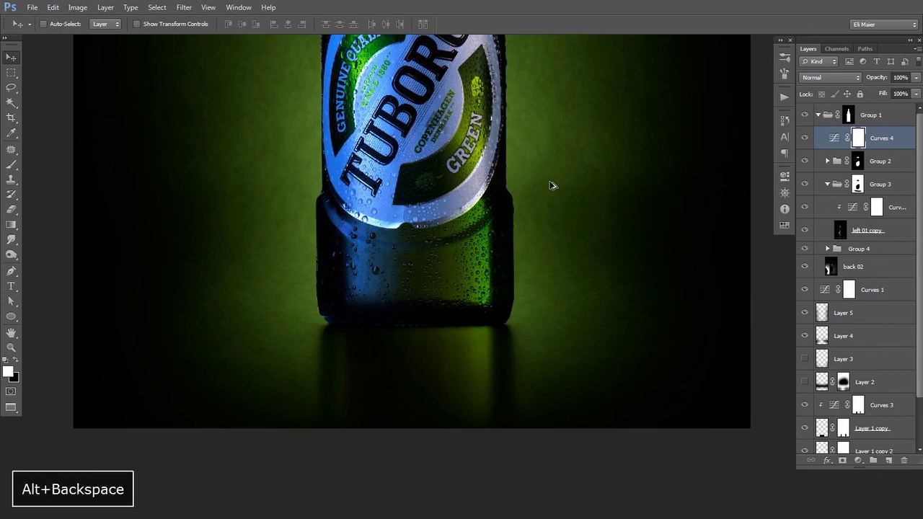
{"action": "key", "text": "ctrl+BackSpace"}
{"action": "key", "text": "e"}
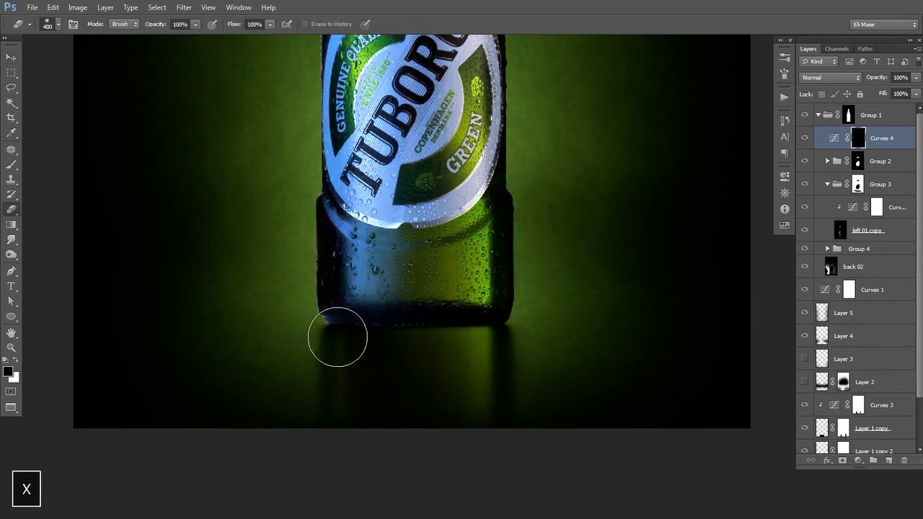
{"action": "mouse_move", "coordinate": [541, 344]}
{"action": "left_mouse_down"}
{"action": "mouse_move", "coordinate": [339, 337]}
{"action": "mouse_move", "coordinate": [435, 328]}
{"action": "mouse_move", "coordinate": [504, 338]}
{"action": "mouse_move", "coordinate": [324, 320]}
{"action": "left_mouse_up"}
{"action": "key", "text": "v"}
Step: Add a new layer at the top of Group 1 and paint the bottle's bottom edge black with a 400 px soft brush
{"action": "left_click", "coordinate": [888, 460]}
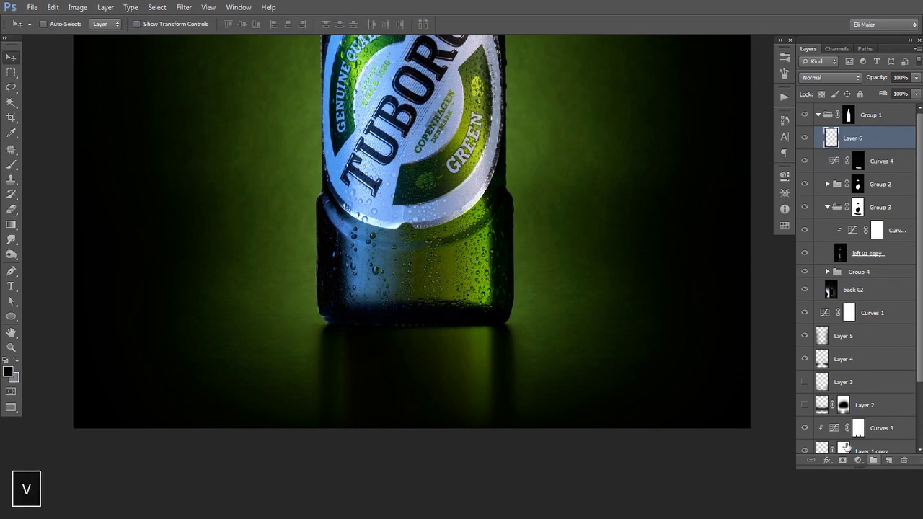
{"action": "key", "text": "d"}
{"action": "key", "text": "b"}
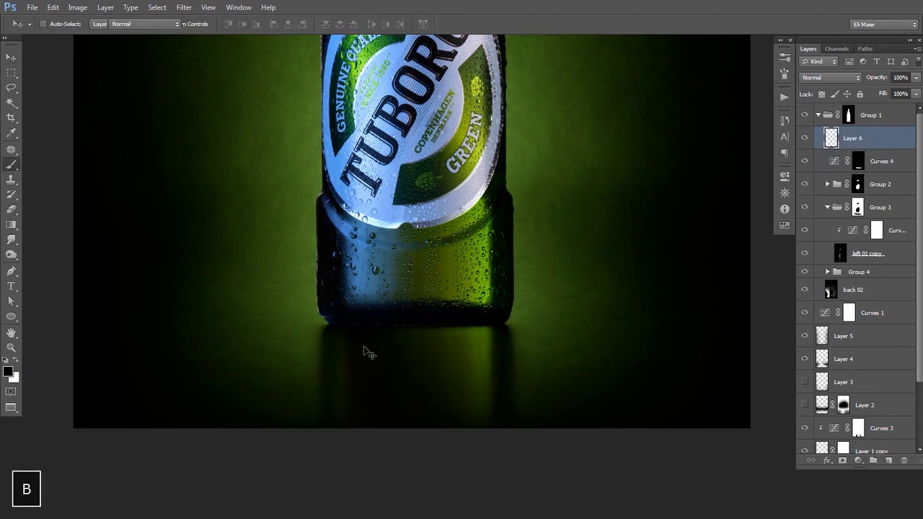
{"action": "key", "text": "b"}
{"action": "key", "text": "bracketleft"}
{"action": "key", "text": "bracketleft"}
{"action": "key", "text": "bracketleft"}
{"action": "key", "text": "bracketleft"}
{"action": "key", "text": "bracketleft"}
{"action": "key", "text": "bracketleft"}
{"action": "key", "text": "bracketleft"}
{"action": "key", "text": "bracketleft"}
{"action": "key", "text": "bracketleft"}
{"action": "key", "text": "bracketleft"}
{"action": "key", "text": "bracketleft"}
{"action": "key", "text": "bracketleft"}
{"action": "key", "text": "bracketleft"}
{"action": "key", "text": "bracketleft"}
{"action": "key", "text": "bracketleft"}
{"action": "key", "text": "bracketleft"}
{"action": "key", "text": "bracketleft"}
{"action": "key", "text": "bracketleft"}
{"action": "key", "text": "bracketleft"}
{"action": "key", "text": "bracketleft"}
{"action": "key", "text": "bracketleft"}
{"action": "key", "text": "bracketleft"}
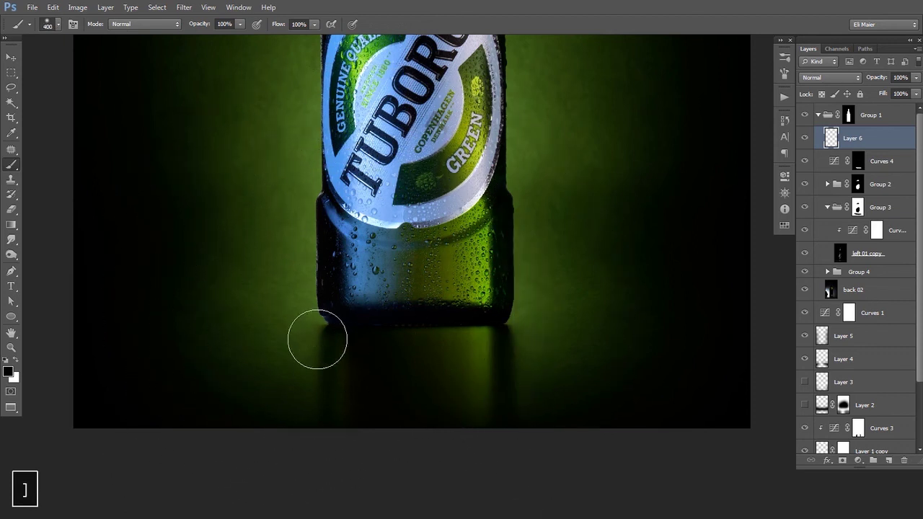
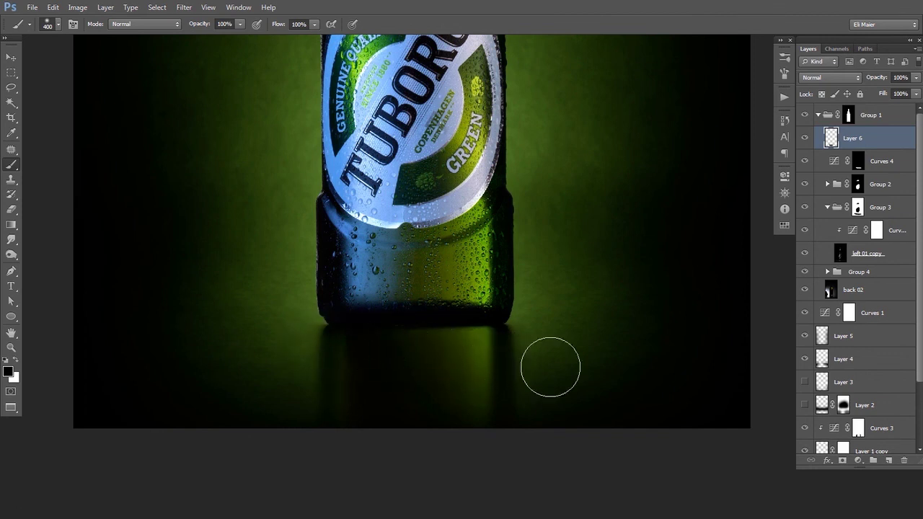
Step: Add a new layer above Curves 3 and paint a soft black contact shadow under the bottle with the 400 px brush
{"action": "left_click", "coordinate": [818, 115]}
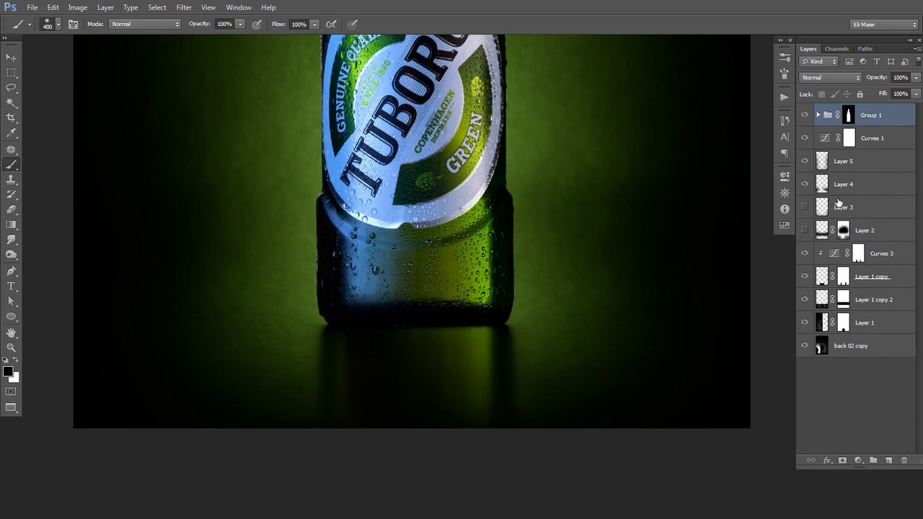
{"action": "left_click", "coordinate": [862, 263]}
{"action": "left_click", "coordinate": [887, 460]}
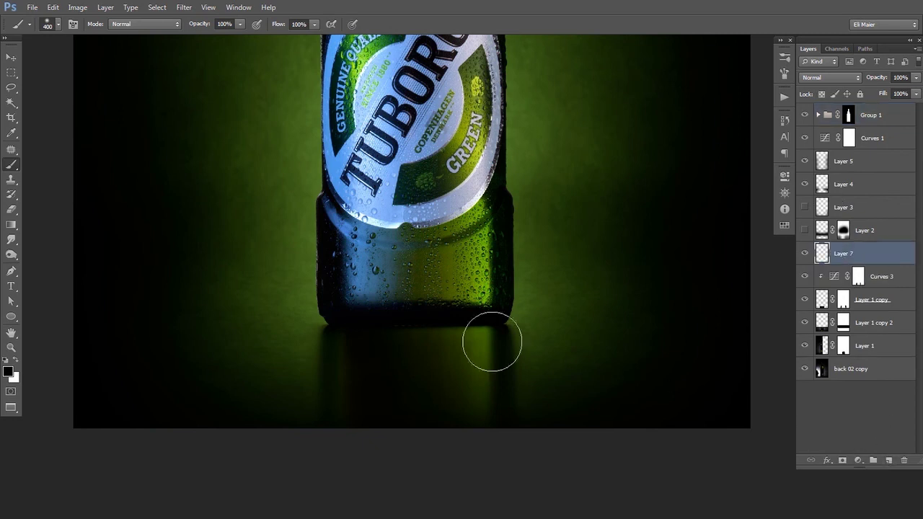
{"action": "mouse_move", "coordinate": [363, 325]}
{"action": "left_mouse_down"}
{"action": "mouse_move", "coordinate": [518, 321]}
{"action": "mouse_move", "coordinate": [489, 310]}
{"action": "left_mouse_up"}
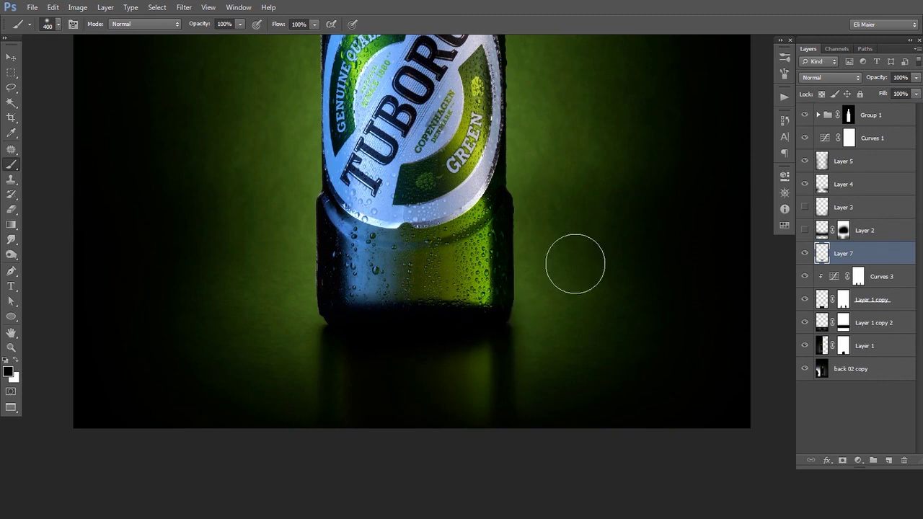
{"action": "key", "text": "v"}
Step: Warp the contact shadow on Layer 7, bowing its lower edge downward and its upper edge slightly upward
{"action": "left_click", "coordinate": [498, 275], "text": "ctrl+alt"}
{"action": "left_click", "coordinate": [499, 275], "text": "ctrl+alt"}
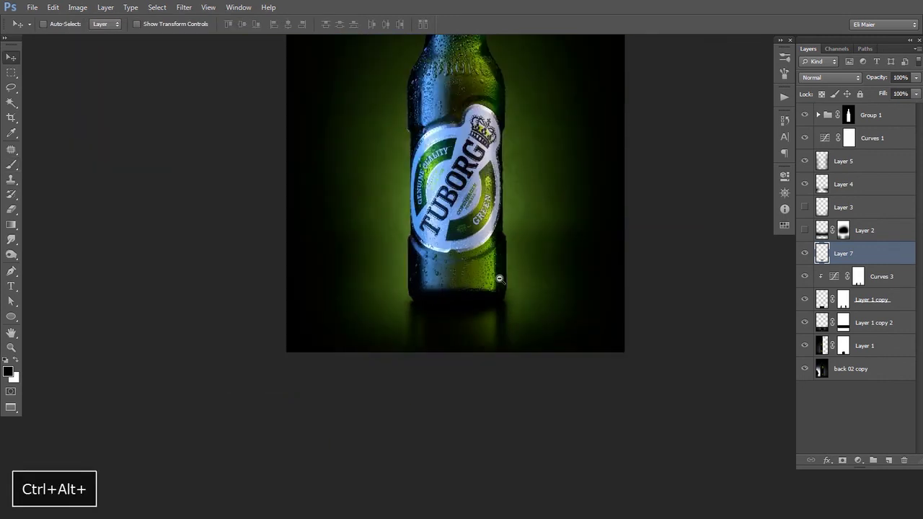
{"action": "left_click", "coordinate": [498, 277], "text": "ctrl+alt"}
{"action": "left_click_drag", "start_coordinate": [499, 309], "coordinate": [507, 252]}
{"action": "left_click", "coordinate": [488, 348], "text": "ctrl"}
{"action": "left_click_drag", "start_coordinate": [488, 348], "coordinate": [484, 237]}
{"action": "key", "text": "ctrl+t"}
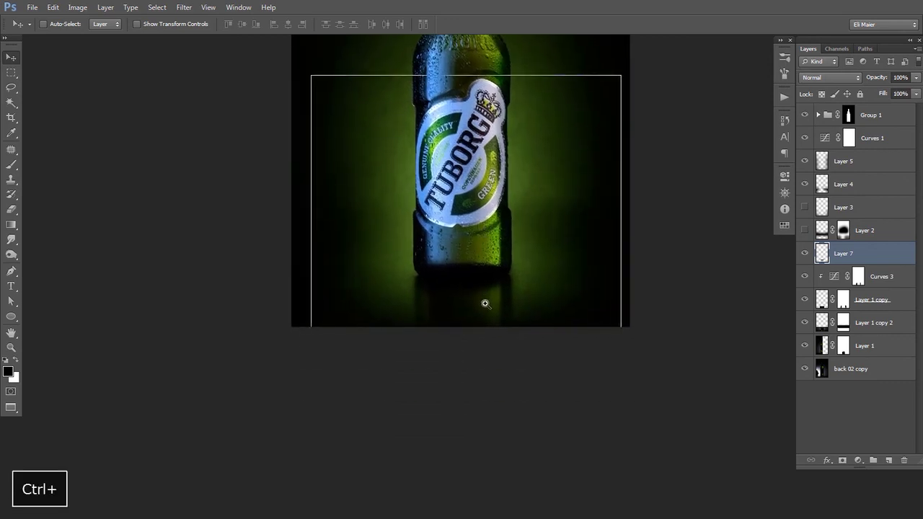
{"action": "left_click", "coordinate": [484, 303], "text": "ctrl"}
{"action": "left_click", "coordinate": [545, 24]}
{"action": "left_click_drag", "start_coordinate": [455, 237], "coordinate": [455, 222]}
{"action": "left_click_drag", "start_coordinate": [488, 312], "coordinate": [487, 341]}
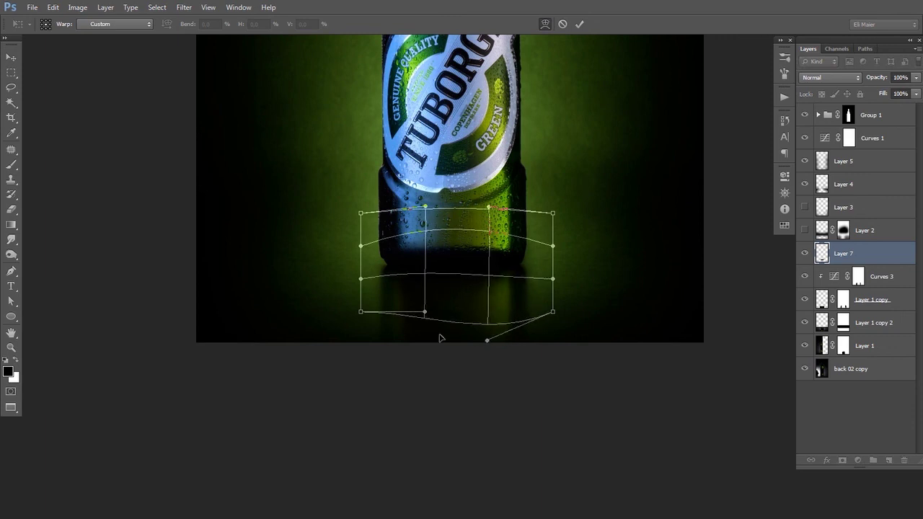
{"action": "left_click_drag", "start_coordinate": [424, 333], "coordinate": [422, 345]}
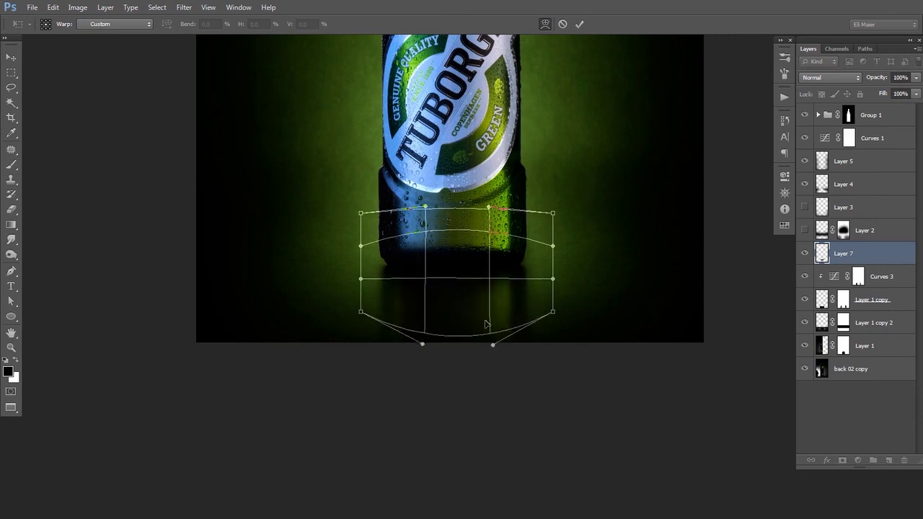
{"action": "key", "text": "Return"}
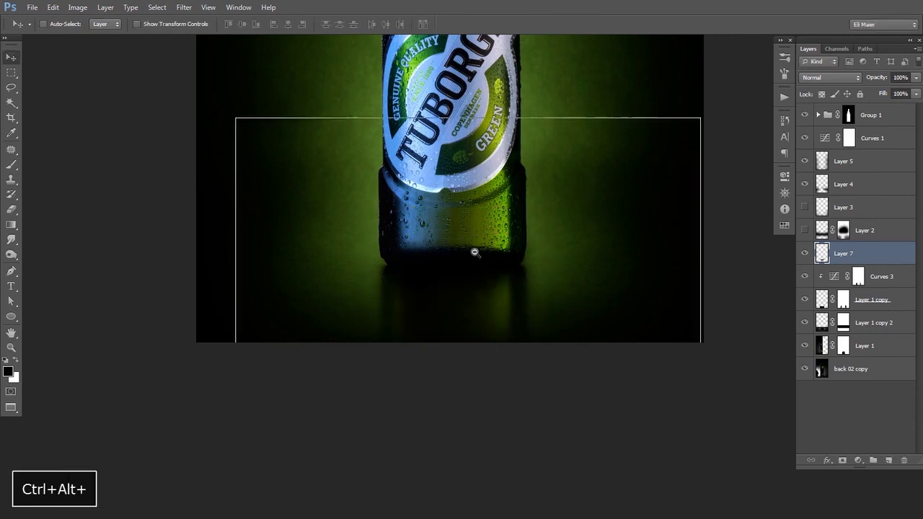
Step: Examine the warped shadow at the bottle's base up close and the whole image in full view
{"action": "left_click", "coordinate": [474, 252], "text": "ctrl+alt"}
{"action": "left_click", "coordinate": [489, 245], "text": "ctrl+alt"}
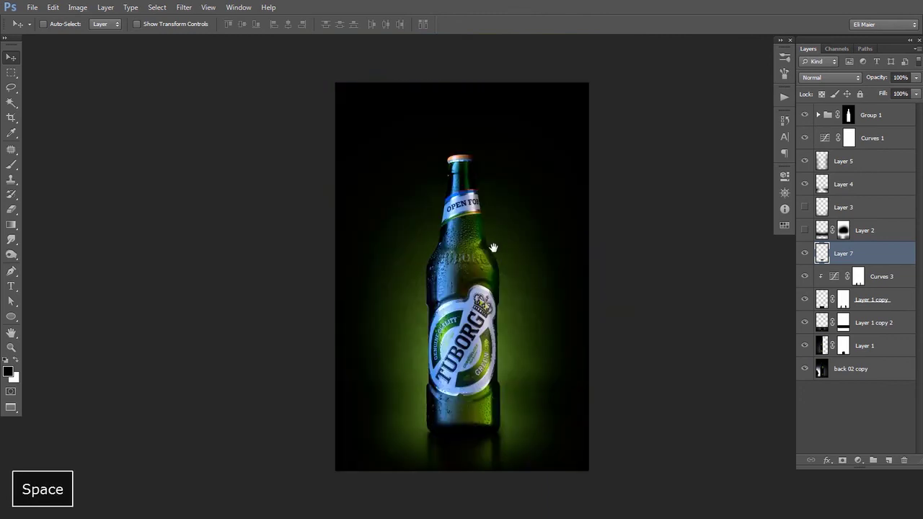
{"action": "left_click_drag", "start_coordinate": [504, 315], "coordinate": [493, 255]}
{"action": "left_click", "coordinate": [493, 324], "text": "ctrl"}
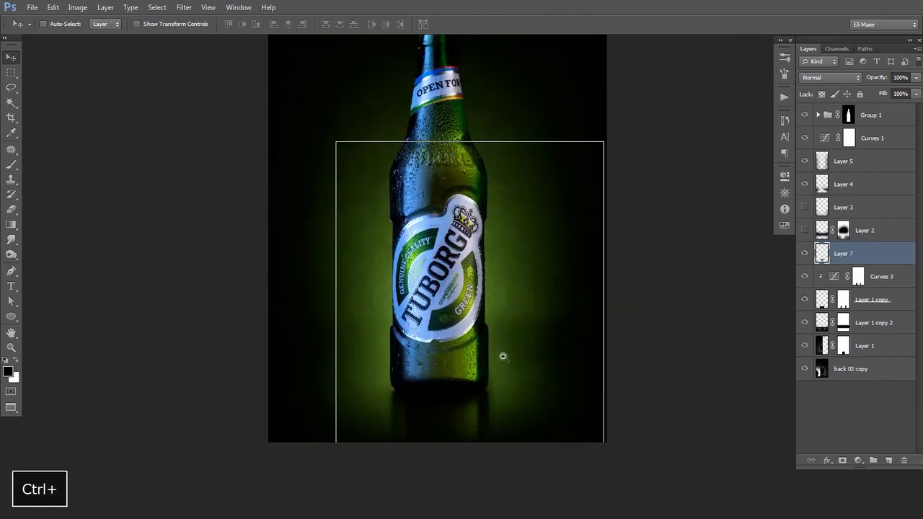
{"action": "left_click", "coordinate": [503, 357], "text": "ctrl"}
{"action": "left_click_drag", "start_coordinate": [502, 362], "coordinate": [497, 315]}
{"action": "key", "text": "e"}
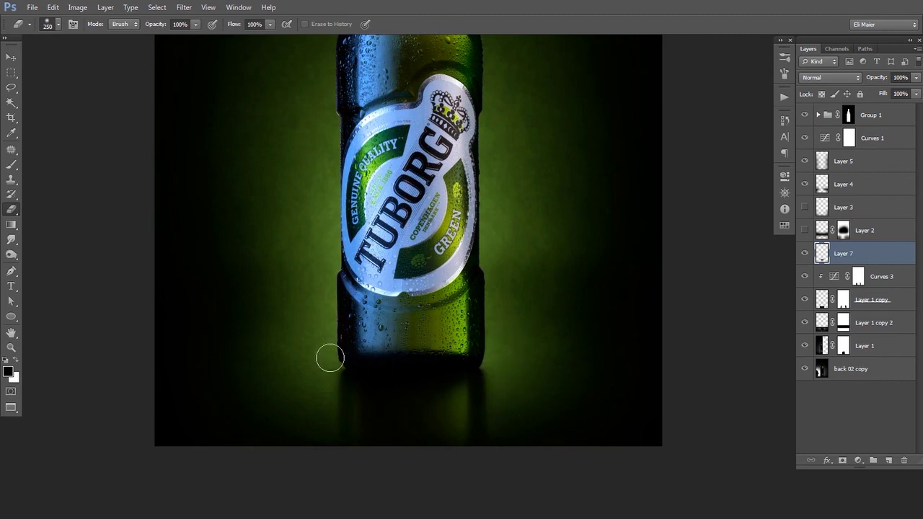
{"action": "key", "text": "v"}
{"action": "left_click", "coordinate": [407, 292], "text": "ctrl+alt"}
{"action": "left_click_drag", "start_coordinate": [432, 261], "coordinate": [436, 308]}
{"action": "left_click", "coordinate": [464, 266], "text": "ctrl+alt"}
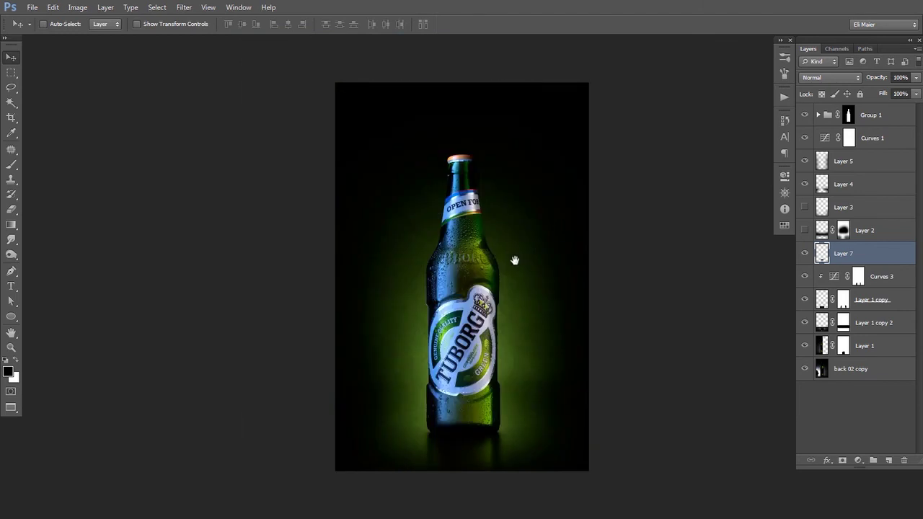
Step: Set the feather of Group 1's layer mask to 1 px to soften the bottle's cut-out edge
{"action": "left_click_drag", "start_coordinate": [515, 260], "coordinate": [515, 243]}
{"action": "left_click", "coordinate": [468, 300], "text": "ctrl"}
{"action": "left_click", "coordinate": [433, 306], "text": "ctrl"}
{"action": "left_click", "coordinate": [413, 302], "text": "ctrl"}
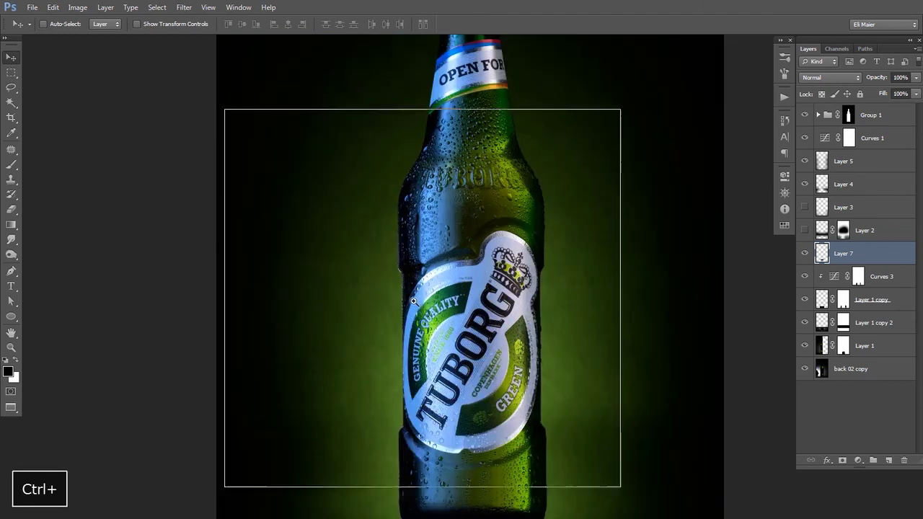
{"action": "left_click", "coordinate": [400, 292], "text": "ctrl"}
{"action": "left_click", "coordinate": [398, 291], "text": "ctrl"}
{"action": "left_click", "coordinate": [393, 246], "text": "ctrl"}
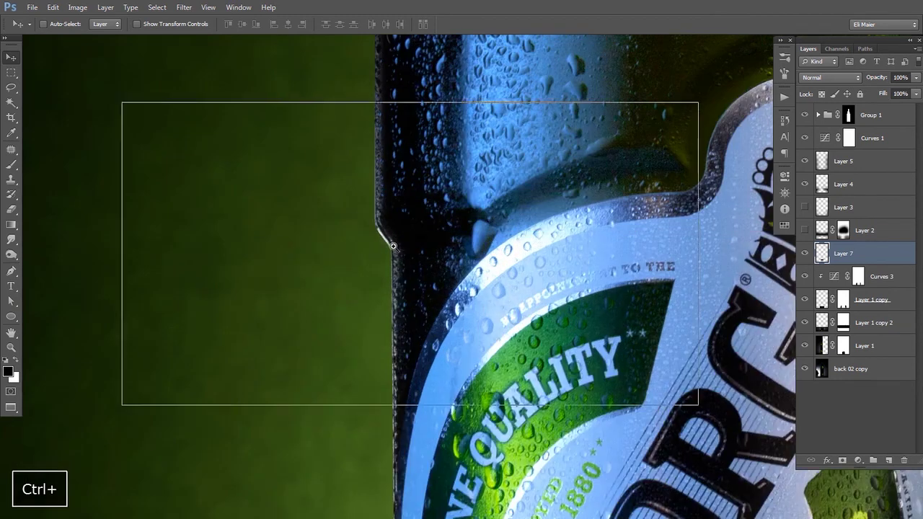
{"action": "double_click", "coordinate": [847, 116]}
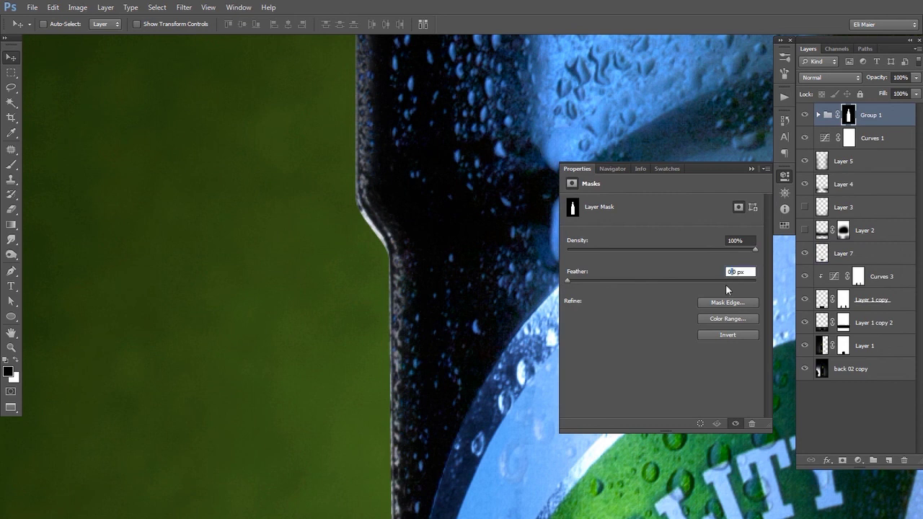
{"action": "key", "text": "Right"}
{"action": "key", "text": "shift+Left"}
{"action": "type", "text": "7"}
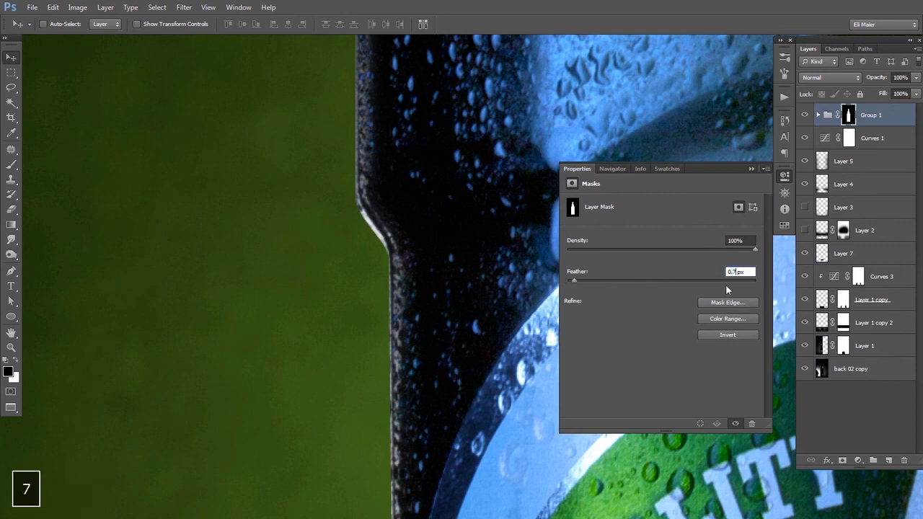
{"action": "key", "text": "shift+Tab"}
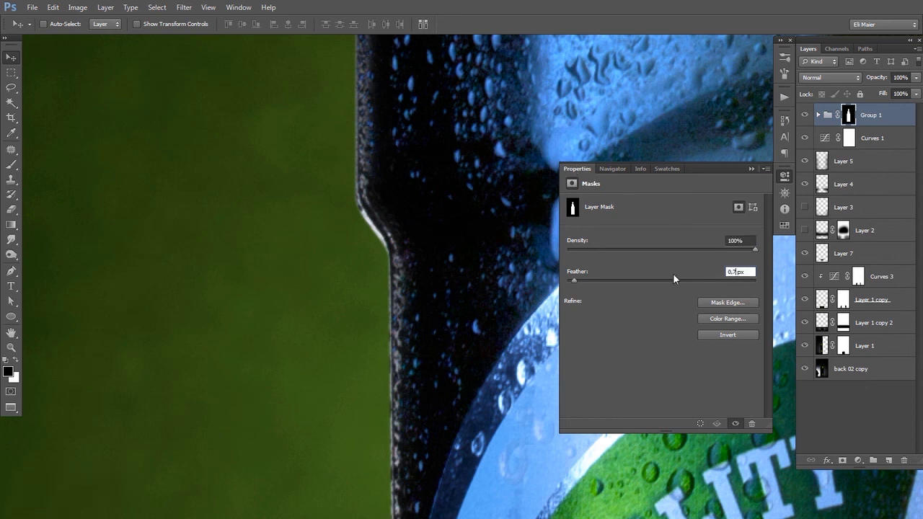
{"action": "key", "text": "shift+Left"}
{"action": "key", "text": "shift+Left"}
{"action": "key", "text": "shift+Left"}
{"action": "type", "text": "1"}
{"action": "key", "text": "shift+Tab"}
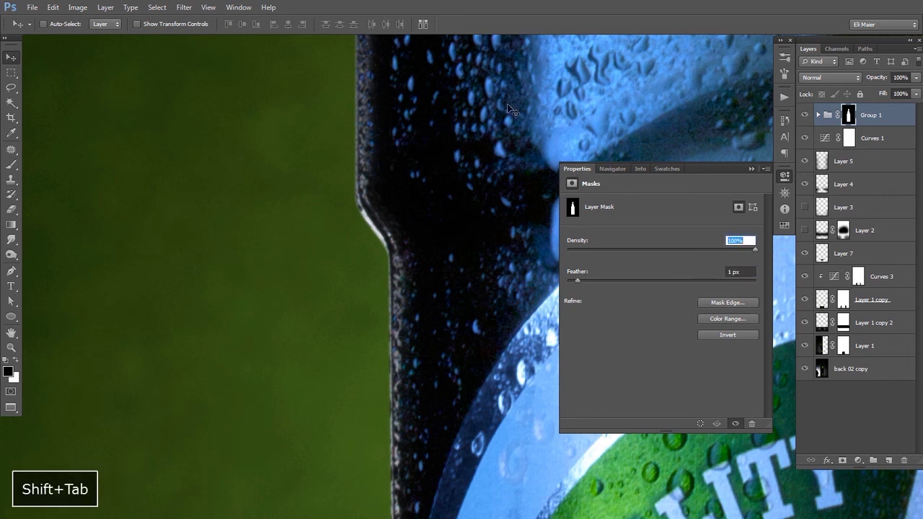
{"action": "left_click", "coordinate": [577, 169]}
{"action": "key", "text": "ctrl+alt+space"}
{"action": "left_click", "coordinate": [532, 230], "text": "ctrl+alt"}
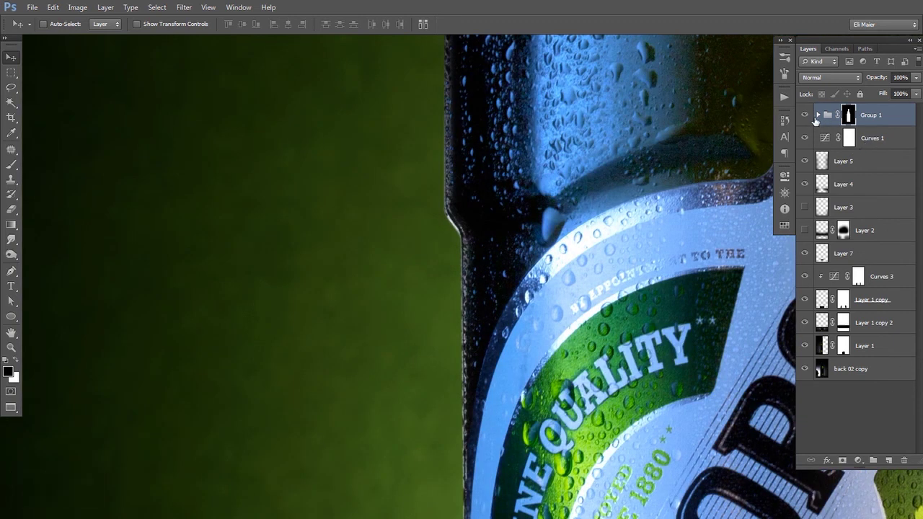
Step: Add a new empty layer at the top inside Group 1
{"action": "left_click", "coordinate": [805, 116]}
{"action": "left_click", "coordinate": [805, 116]}
{"action": "left_click", "coordinate": [817, 115]}
{"action": "left_click", "coordinate": [890, 459]}
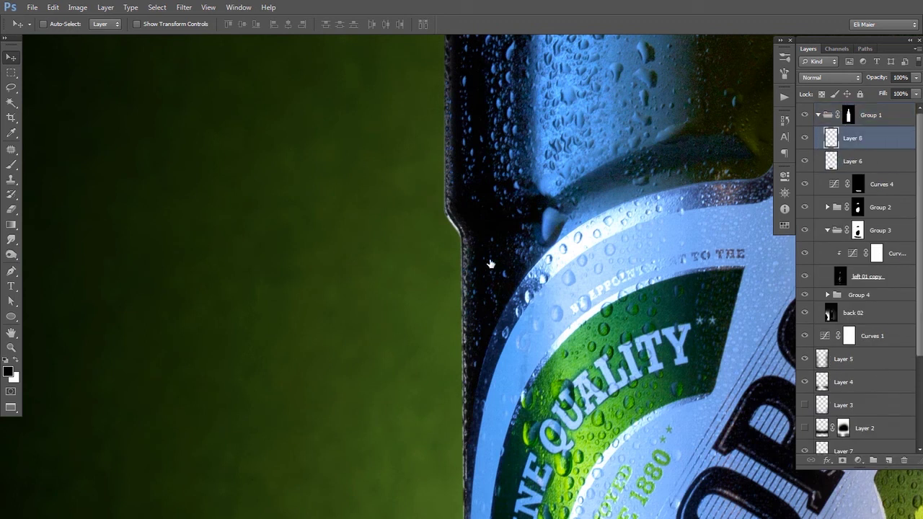
Step: Paint black over the bright rim along the bottle's left edge on the new layer with a 60 px brush
{"action": "key", "text": "i"}
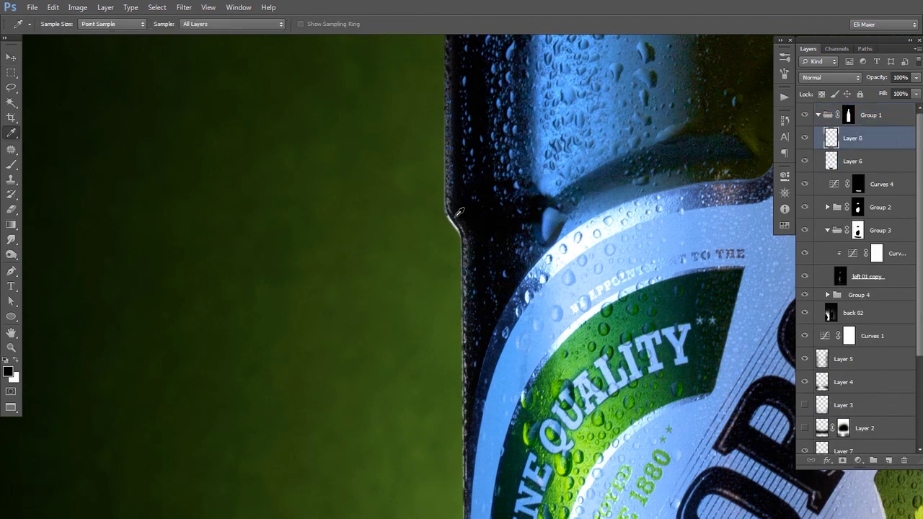
{"action": "key", "text": "b"}
{"action": "key", "text": "bracketleft"}
{"action": "key", "text": "bracketleft"}
{"action": "key", "text": "bracketleft"}
{"action": "key", "text": "bracketleft"}
{"action": "key", "text": "bracketleft"}
{"action": "key", "text": "bracketleft"}
{"action": "key", "text": "bracketleft"}
{"action": "key", "text": "bracketleft"}
{"action": "key", "text": "bracketleft"}
{"action": "key", "text": "bracketleft"}
{"action": "key", "text": "bracketleft"}
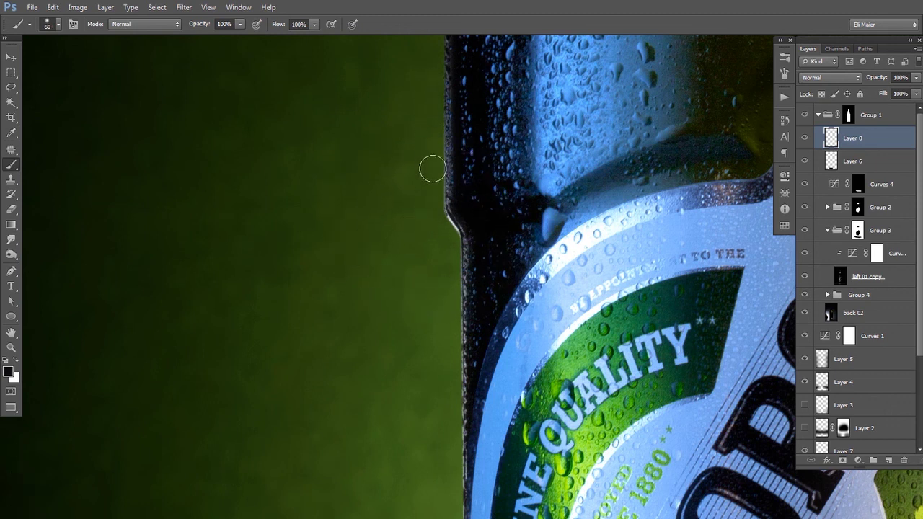
{"action": "left_click", "coordinate": [461, 273], "text": "ctrl+alt"}
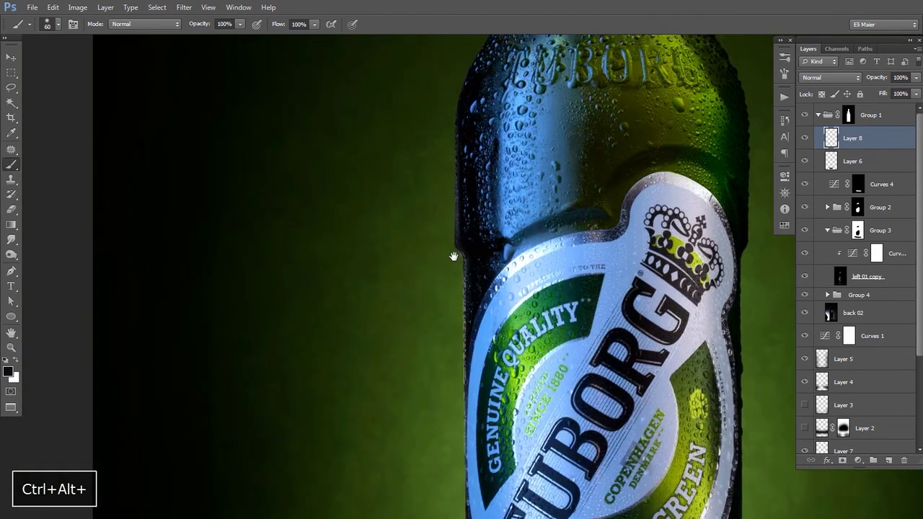
{"action": "left_click_drag", "start_coordinate": [453, 257], "coordinate": [440, 236]}
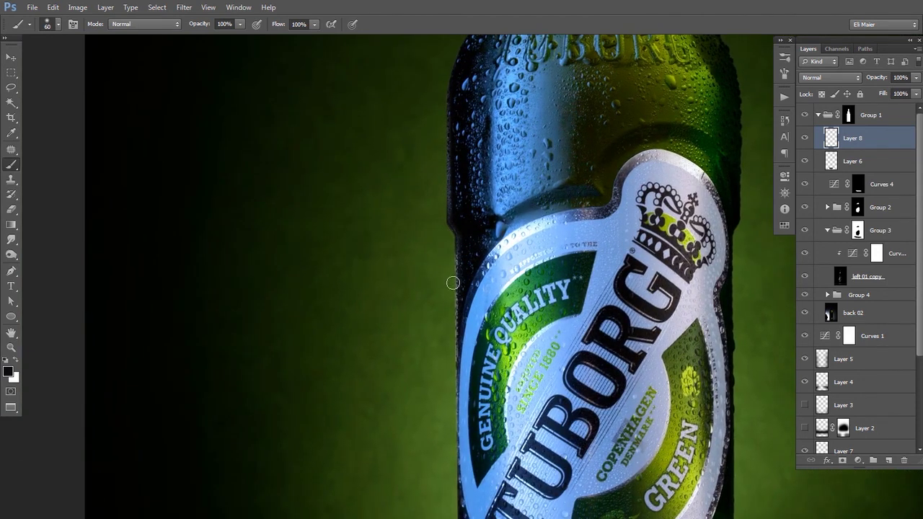
{"action": "key", "text": "space"}
{"action": "left_click_drag", "start_coordinate": [439, 415], "coordinate": [431, 319]}
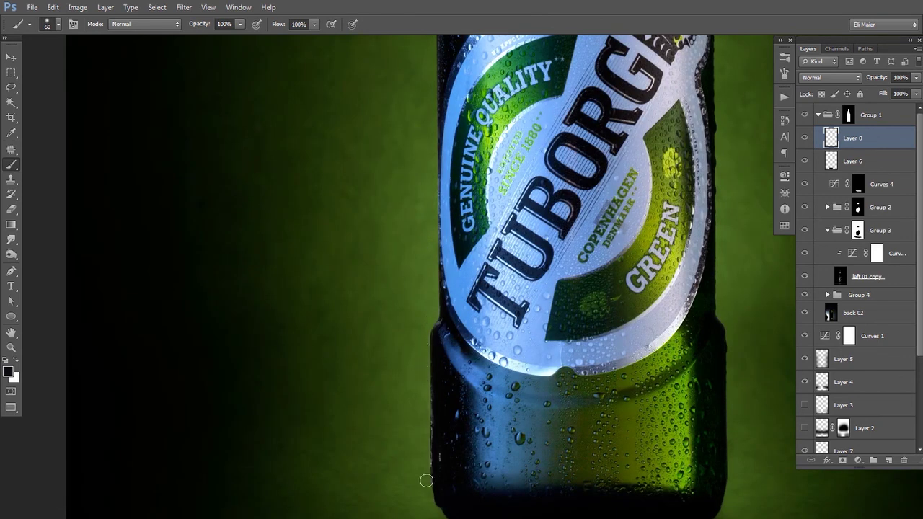
{"action": "key", "text": "space"}
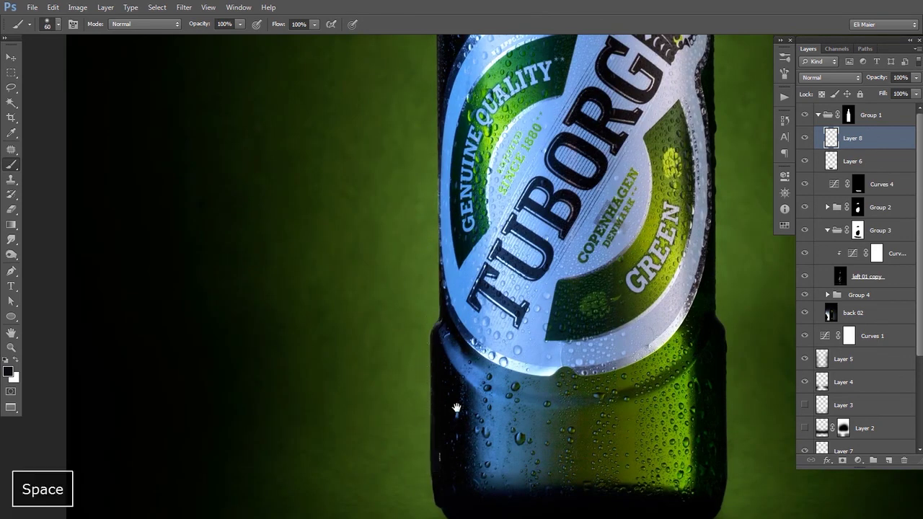
{"action": "left_click_drag", "start_coordinate": [426, 415], "coordinate": [382, 358]}
{"action": "key", "text": "space"}
{"action": "left_click_drag", "start_coordinate": [599, 330], "coordinate": [552, 375]}
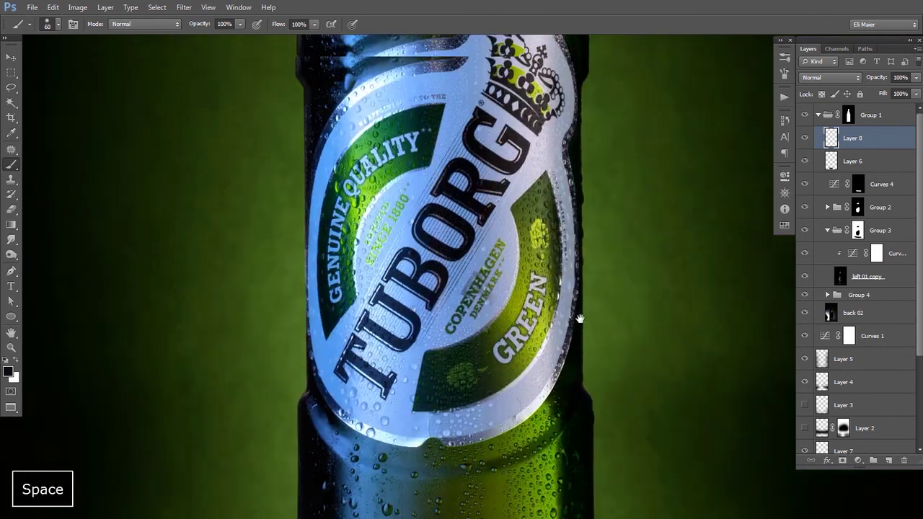
Step: Examine the bottle's right edge and neck up close, and the whole image in full view
{"action": "left_click_drag", "start_coordinate": [566, 227], "coordinate": [569, 381]}
{"action": "left_click_drag", "start_coordinate": [504, 220], "coordinate": [500, 268]}
{"action": "left_click", "coordinate": [500, 271], "text": "ctrl+alt"}
{"action": "left_click", "coordinate": [500, 303], "text": "ctrl+alt"}
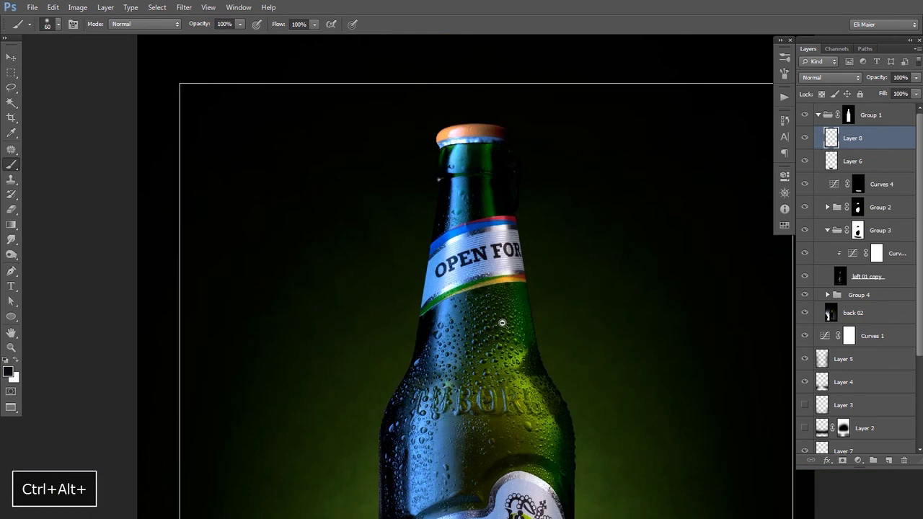
{"action": "left_click", "coordinate": [505, 325], "text": "ctrl+alt"}
{"action": "left_click", "coordinate": [509, 339], "text": "ctrl+alt"}
{"action": "left_click", "coordinate": [508, 339], "text": "ctrl+alt"}
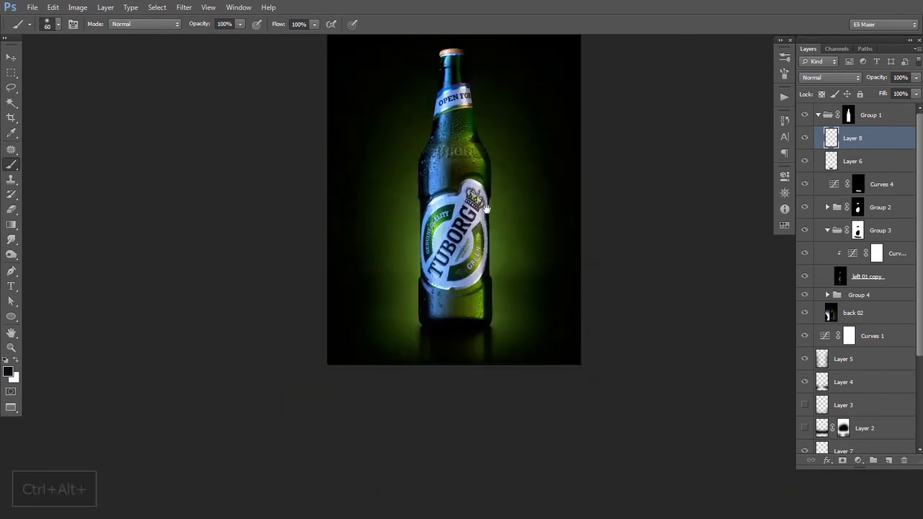
{"action": "key", "text": "space"}
{"action": "left_click_drag", "start_coordinate": [476, 197], "coordinate": [487, 243]}
{"action": "left_click", "coordinate": [481, 238], "text": "ctrl"}
{"action": "left_click", "coordinate": [481, 237], "text": "ctrl"}
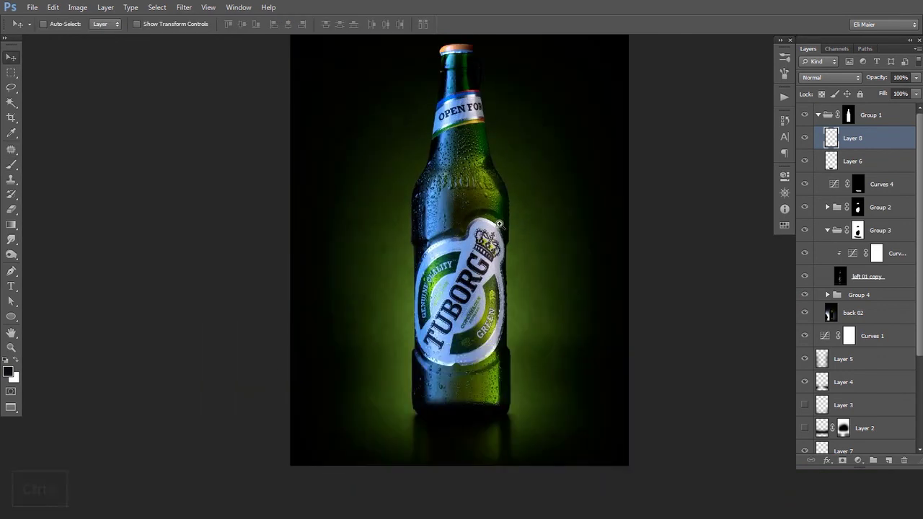
{"action": "left_click", "coordinate": [499, 224], "text": "ctrl+alt"}
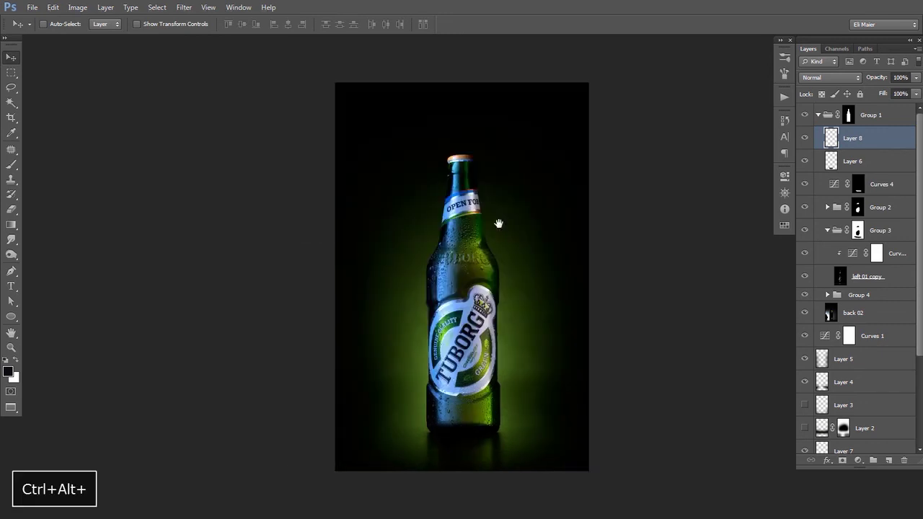
{"action": "left_click", "coordinate": [492, 266], "text": "ctrl"}
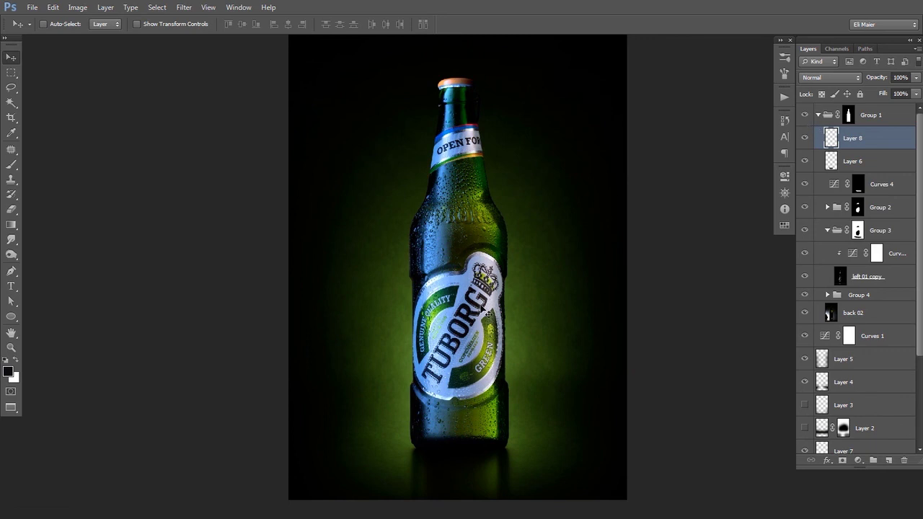
Step: Compare the bottle with and without Group 2, Group 3, left 01 copy and back 02
{"action": "left_click", "coordinate": [803, 232]}
{"action": "left_click", "coordinate": [804, 231]}
{"action": "left_click", "coordinate": [804, 215]}
{"action": "left_click", "coordinate": [804, 216]}
{"action": "left_click", "coordinate": [803, 277]}
{"action": "left_click", "coordinate": [803, 278]}
{"action": "left_click", "coordinate": [804, 231]}
{"action": "left_click", "coordinate": [804, 314]}
{"action": "left_click", "coordinate": [804, 315]}
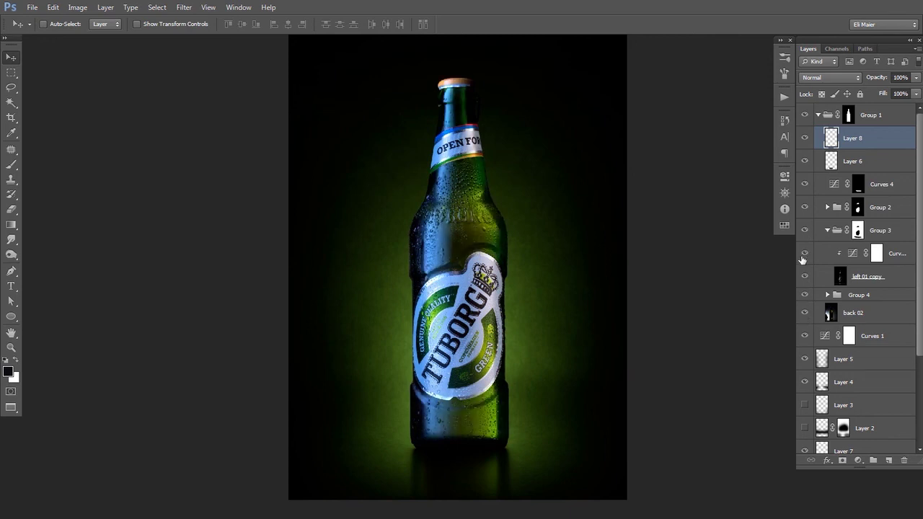
{"action": "left_click", "coordinate": [805, 208]}
{"action": "left_click", "coordinate": [804, 208]}
Step: Collapse Group 3, expand Group 4, and compare the bottle with and without Group 4 and its left 01 layer
{"action": "left_click", "coordinate": [828, 232]}
{"action": "left_click", "coordinate": [854, 254]}
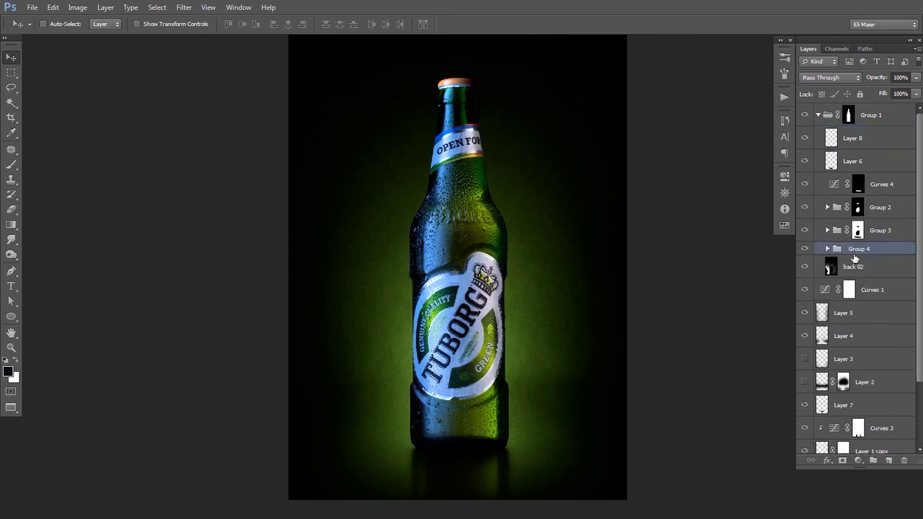
{"action": "left_click", "coordinate": [805, 249]}
{"action": "left_click", "coordinate": [806, 249]}
{"action": "left_click", "coordinate": [828, 249]}
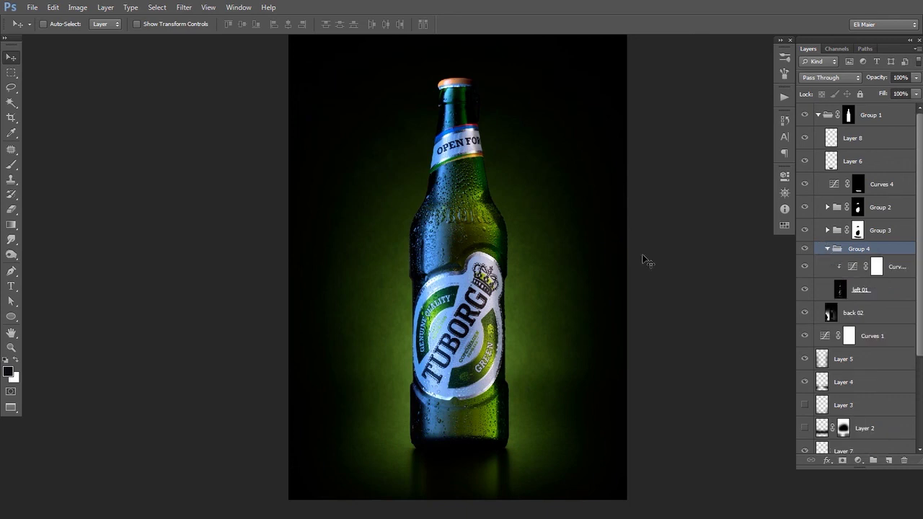
{"action": "left_click", "coordinate": [803, 290]}
{"action": "left_click", "coordinate": [804, 292]}
Step: Add a layer mask to left 01 in Group 4 and load Group 3's mask as a selection
{"action": "left_click", "coordinate": [858, 231], "text": "ctrl"}
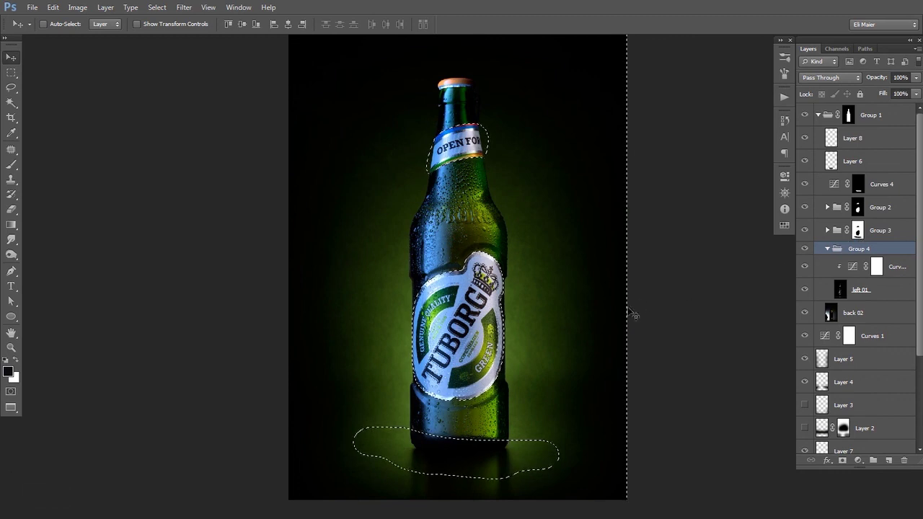
{"action": "key", "text": "ctrl+d"}
{"action": "left_click", "coordinate": [839, 294]}
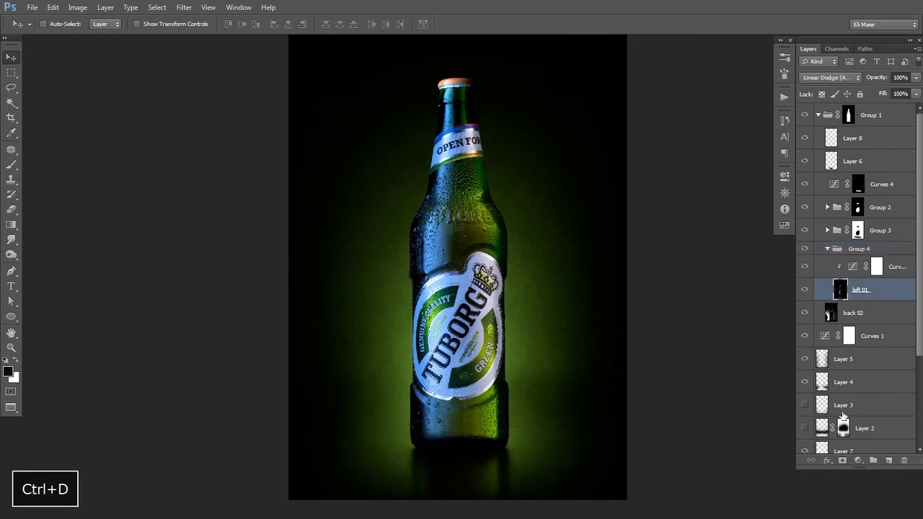
{"action": "left_click", "coordinate": [844, 460]}
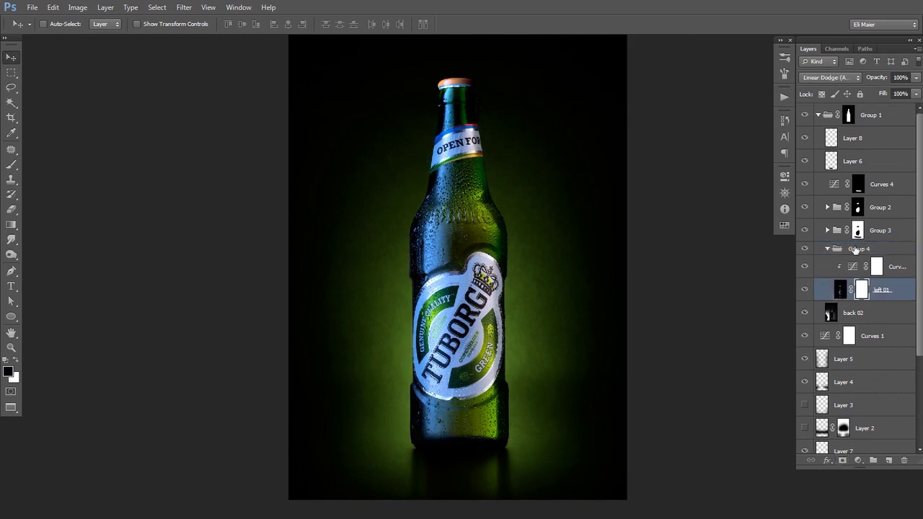
{"action": "left_click", "coordinate": [858, 231], "text": "ctrl"}
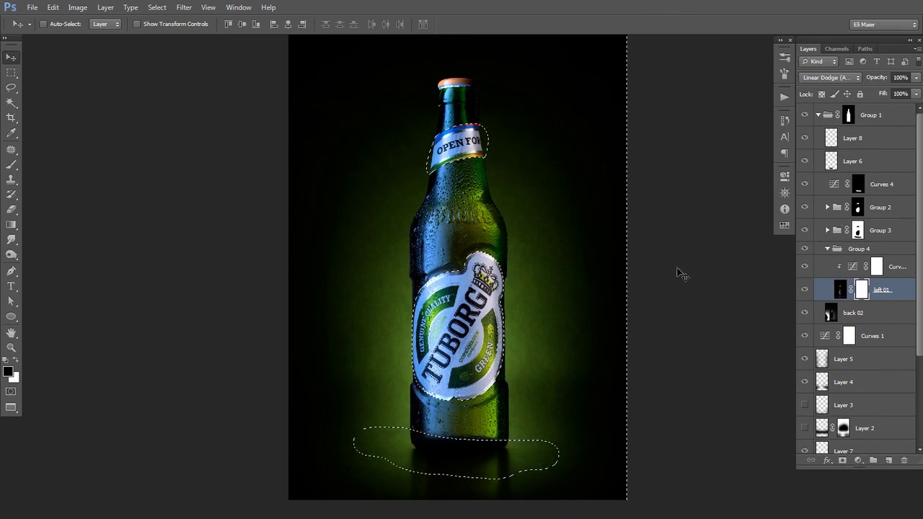
Step: Set up a softer 400 px Eraser at 30% opacity, with white as foreground and black as background colour
{"action": "key", "text": "e"}
{"action": "key", "text": "bracketright"}
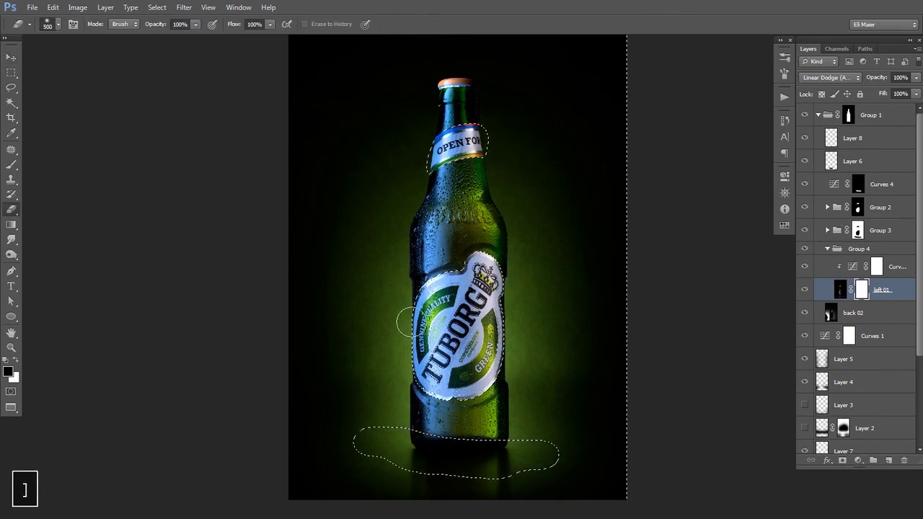
{"action": "key", "text": "bracketright"}
{"action": "key", "text": "shift+bracketleft"}
{"action": "key", "text": "bracketleft"}
{"action": "key", "text": "bracketleft"}
{"action": "key", "text": "bracketleft"}
{"action": "key", "text": "bracketleft"}
{"action": "key", "text": "3"}
{"action": "key", "text": "x"}
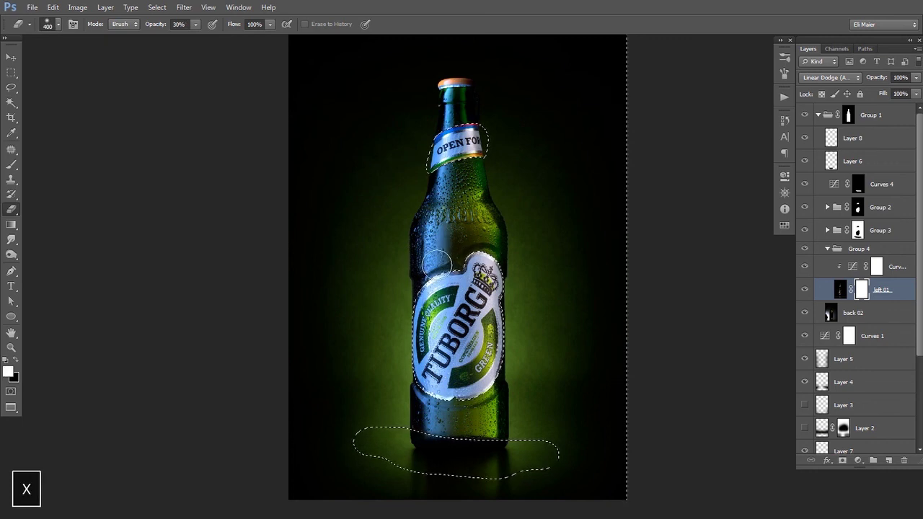
Step: Try erasing left 01's mask over the bottle body around the main label's upper edge, and undo the strokes back to the loaded selection
{"action": "mouse_move", "coordinate": [444, 284]}
{"action": "left_mouse_down"}
{"action": "mouse_move", "coordinate": [432, 244]}
{"action": "mouse_move", "coordinate": [433, 256]}
{"action": "left_mouse_up"}
{"action": "key", "text": "ctrl+alt+z"}
{"action": "key", "text": "ctrl+alt+z"}
{"action": "key", "text": "ctrl+alt+z"}
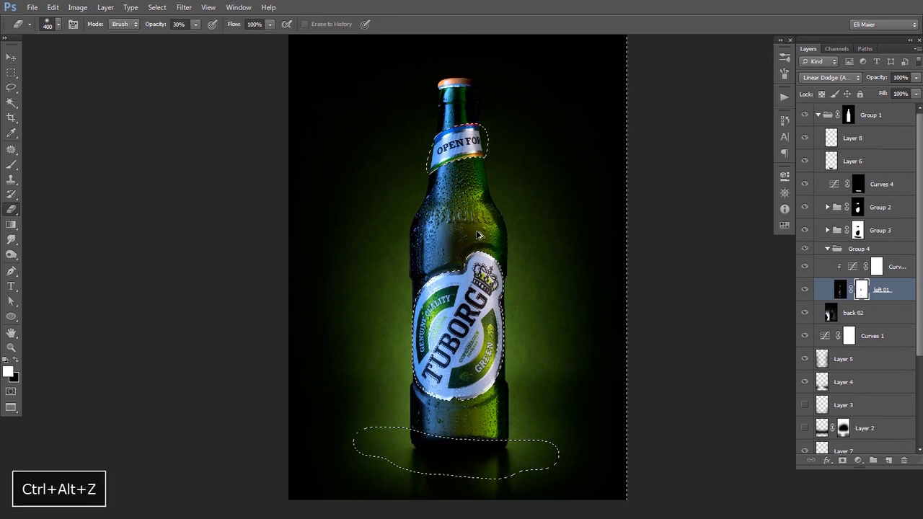
{"action": "key", "text": "ctrl+alt+z"}
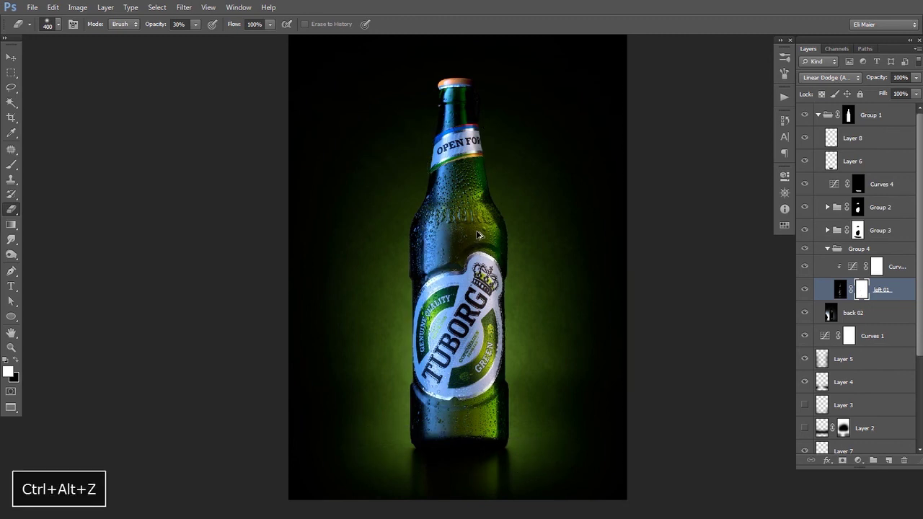
{"action": "key", "text": "ctrl+shift+z"}
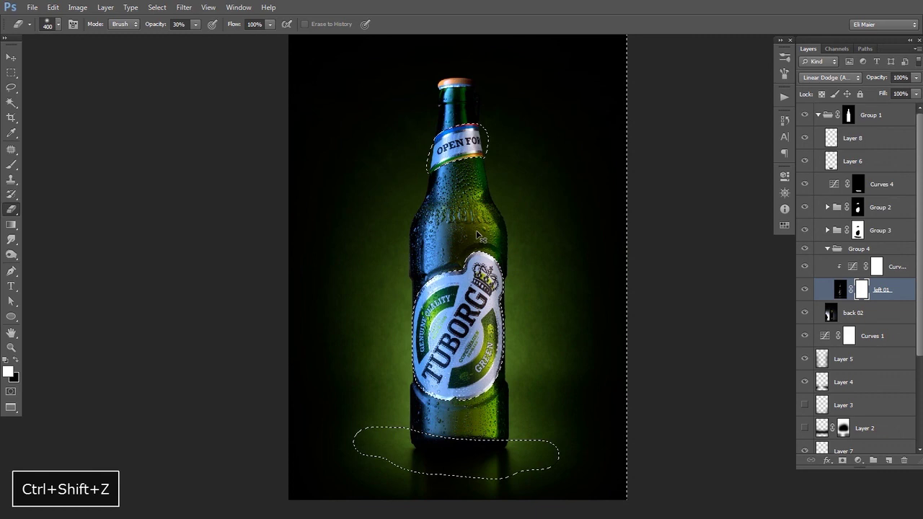
Step: Invert the selection so it covers the label areas, and lower the Eraser's opacity to 16%
{"action": "key", "text": "ctrl+shift+i"}
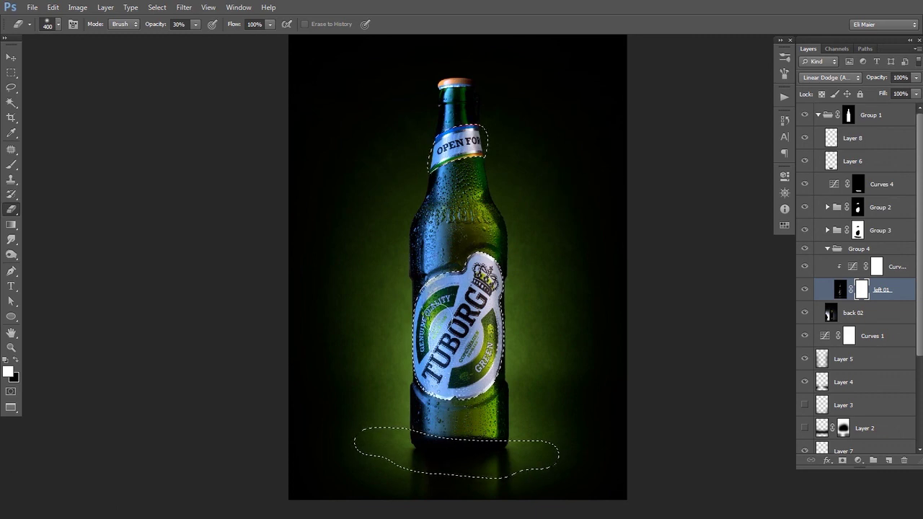
{"action": "key", "text": "ctrl+z"}
{"action": "key", "text": "2"}
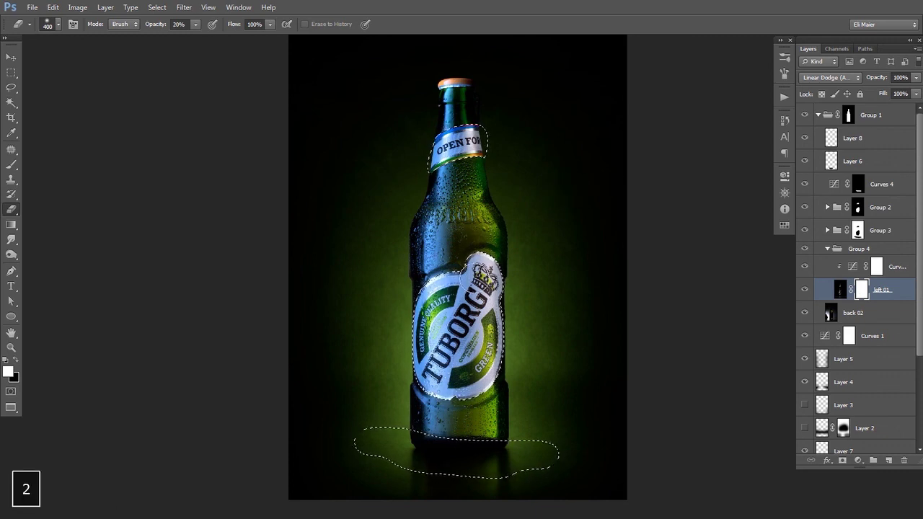
{"action": "left_click", "coordinate": [195, 24]}
{"action": "left_click", "coordinate": [191, 36]}
{"action": "left_click_drag", "start_coordinate": [192, 37], "coordinate": [193, 37]}
{"action": "left_click", "coordinate": [392, 41]}
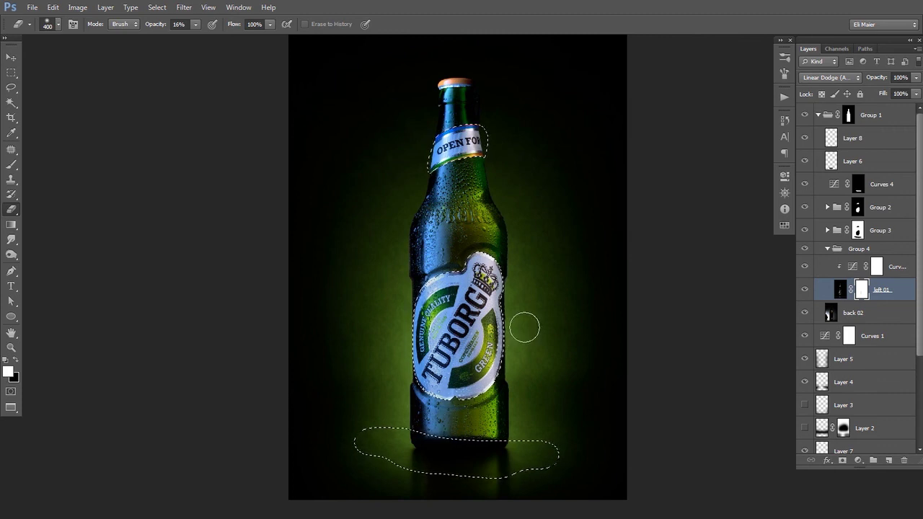
Step: Reduce the Eraser to 150 px for left 01's mask and deselect the label areas
{"action": "key", "text": "ctrl+z"}
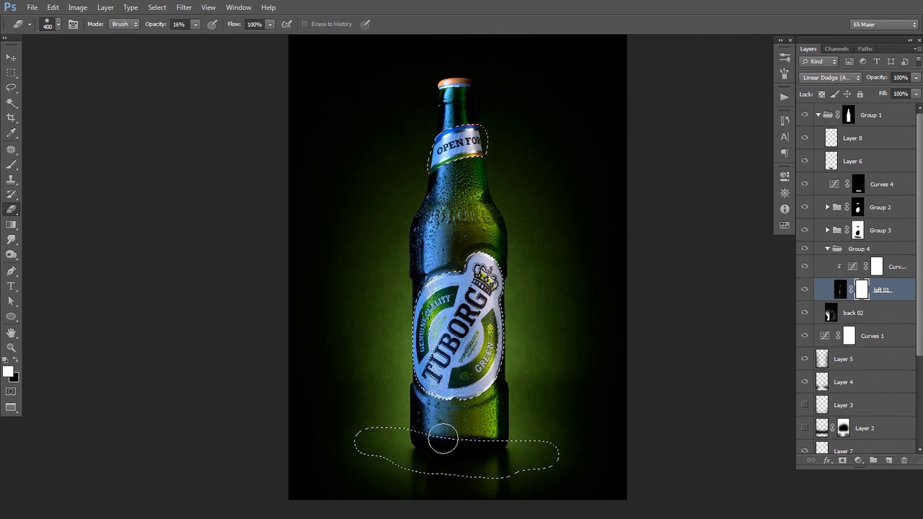
{"action": "key", "text": "v"}
{"action": "key", "text": "b"}
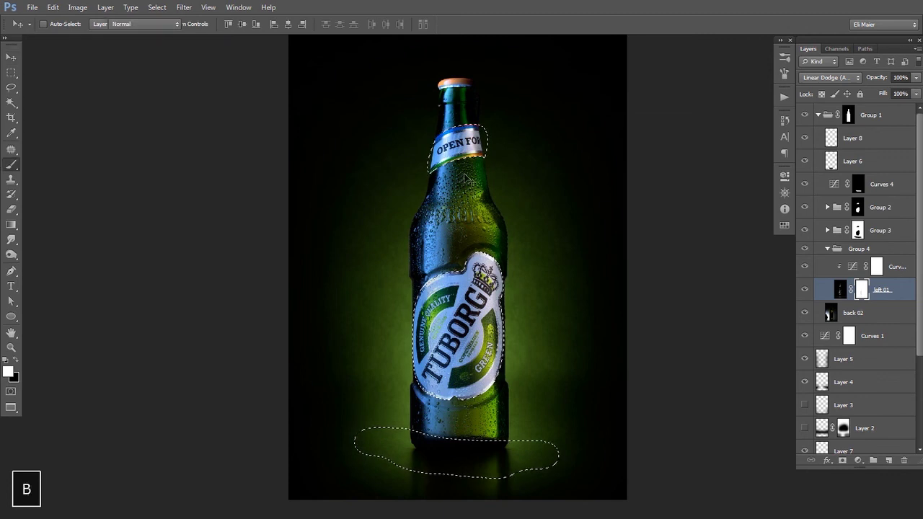
{"action": "key", "text": "e"}
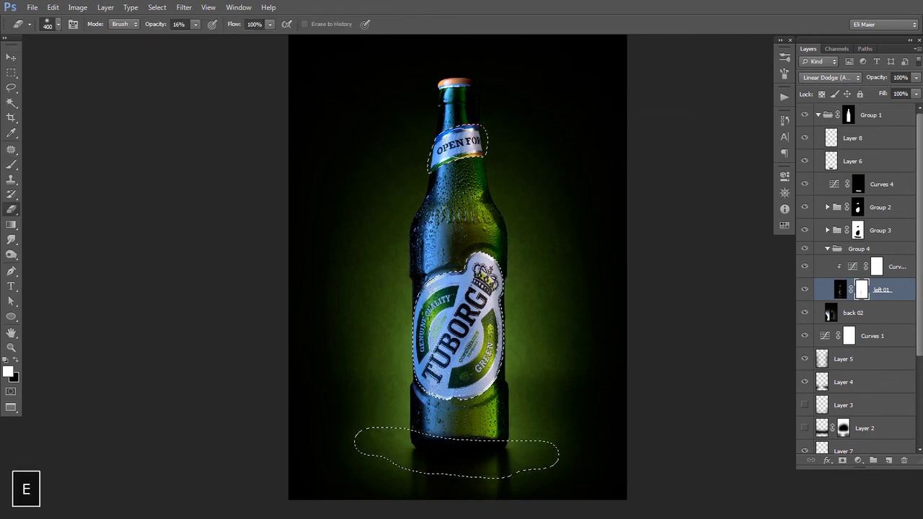
{"action": "key", "text": "bracketleft"}
{"action": "key", "text": "bracketleft"}
{"action": "key", "text": "bracketleft"}
{"action": "key", "text": "bracketleft"}
{"action": "key", "text": "bracketleft"}
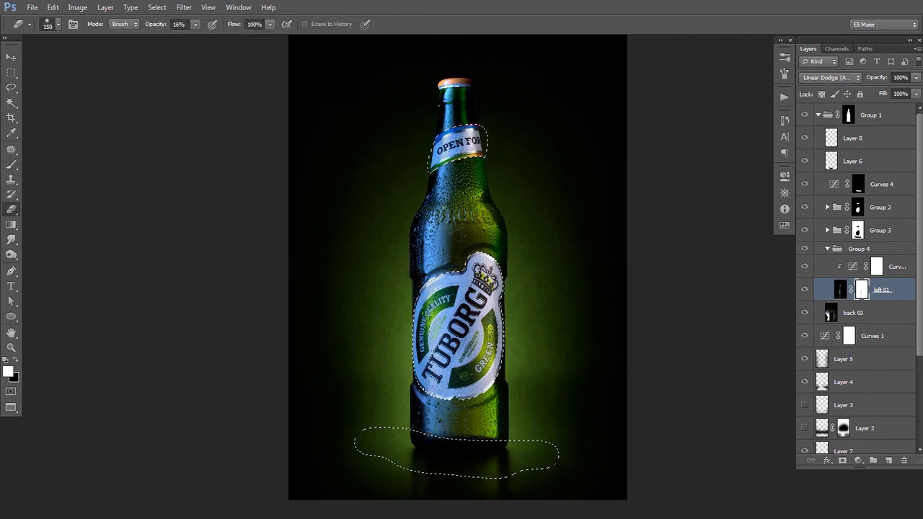
{"action": "key", "text": "ctrl+d"}
{"action": "key", "text": "v"}
{"action": "key", "text": "space"}
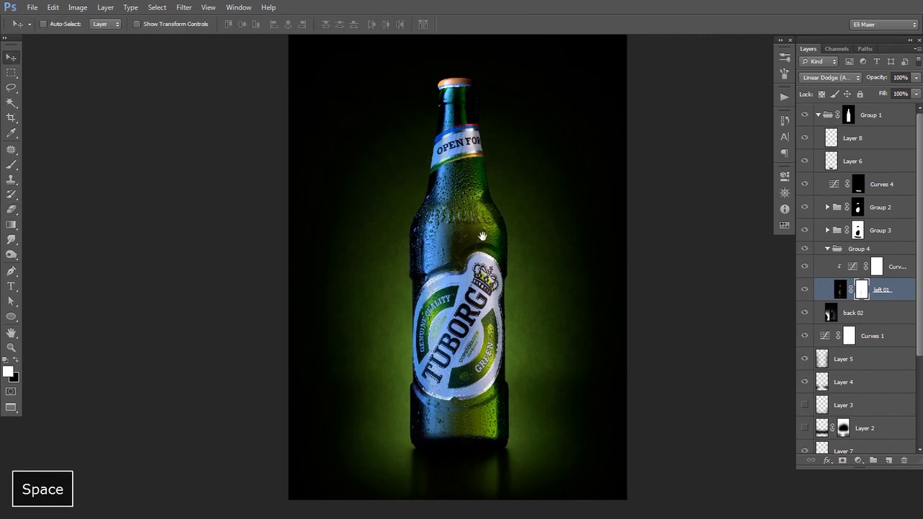
{"action": "left_click_drag", "start_coordinate": [483, 236], "coordinate": [506, 278]}
Step: Add a Selective Color layer above Layer 8 and set Cyan, Magenta, Yellow and Black to -100% for the Whites
{"action": "left_click", "coordinate": [853, 141]}
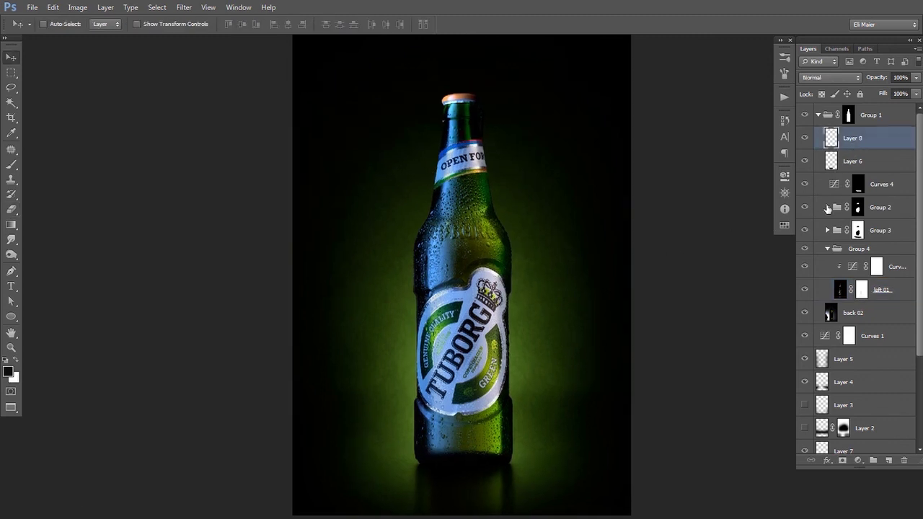
{"action": "key", "text": "space"}
{"action": "left_click_drag", "start_coordinate": [561, 286], "coordinate": [510, 282]}
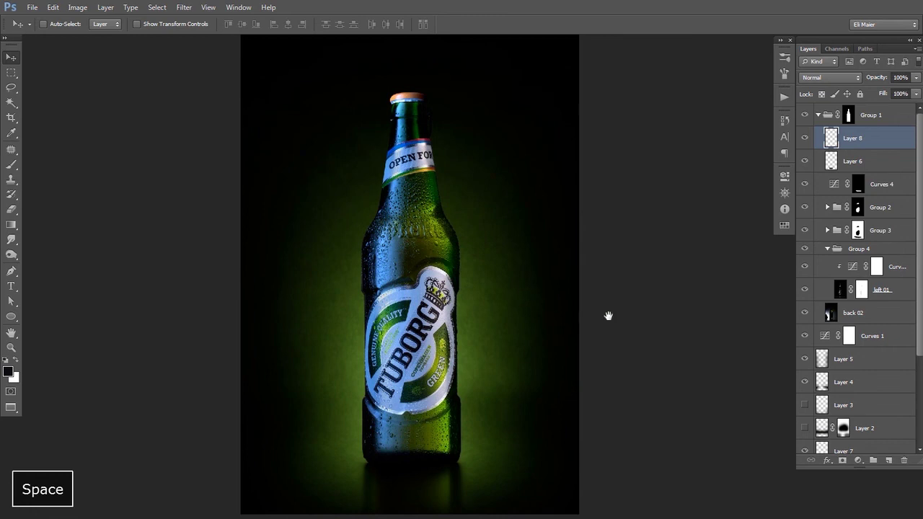
{"action": "left_click", "coordinate": [858, 460]}
{"action": "left_click", "coordinate": [845, 451]}
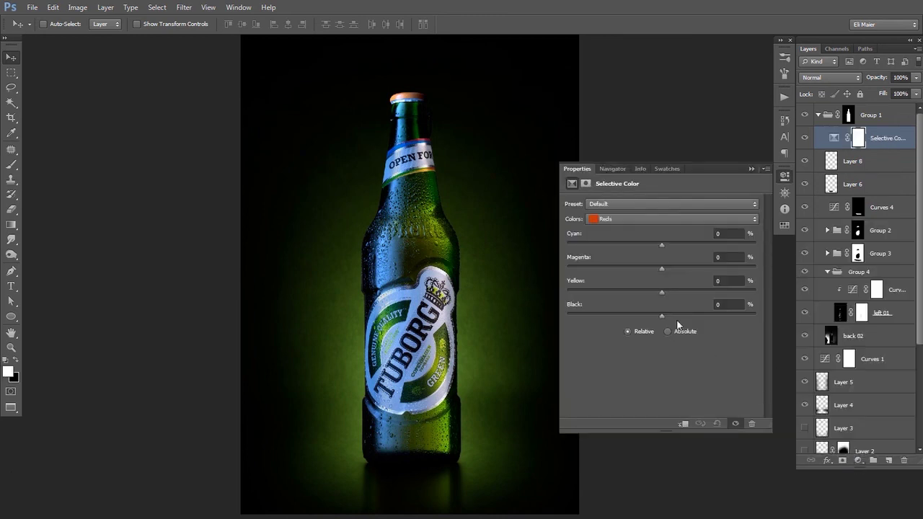
{"action": "key", "text": "space"}
{"action": "left_click_drag", "start_coordinate": [553, 216], "coordinate": [517, 198]}
{"action": "left_click", "coordinate": [646, 220]}
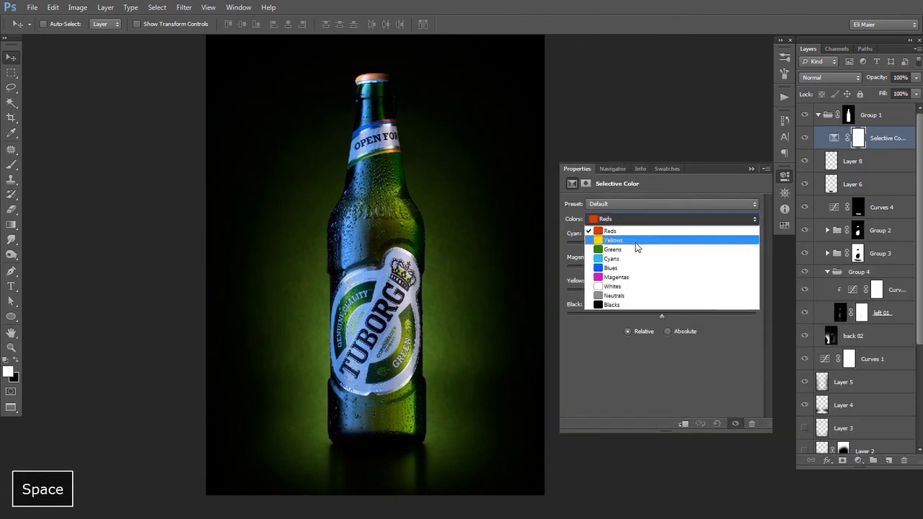
{"action": "left_click", "coordinate": [626, 284]}
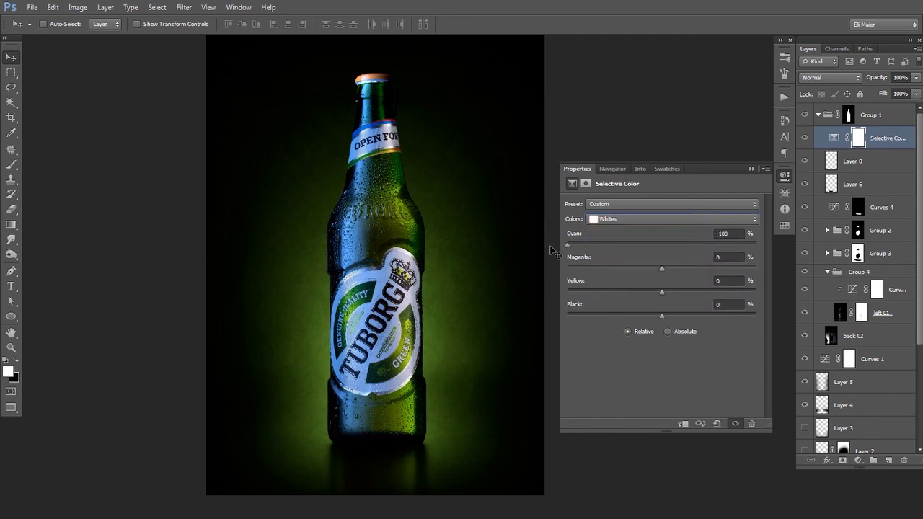
{"action": "left_click_drag", "start_coordinate": [588, 267], "coordinate": [529, 315]}
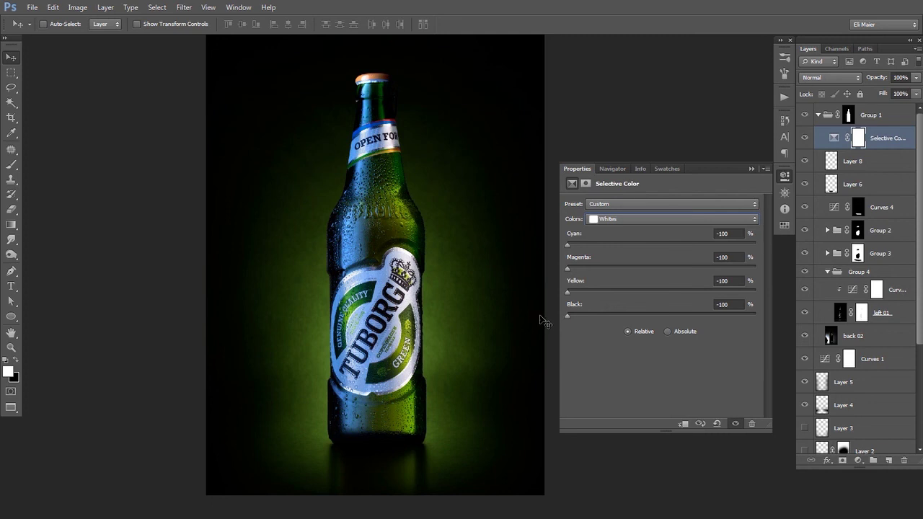
Step: Try -100% for Cyan, Magenta, Yellow and Black in the Neutrals, and reset all four to 0%
{"action": "left_click", "coordinate": [615, 220]}
{"action": "left_click", "coordinate": [602, 295]}
{"action": "left_click_drag", "start_coordinate": [568, 244], "coordinate": [534, 278]}
{"action": "left_click_drag", "start_coordinate": [594, 290], "coordinate": [529, 316]}
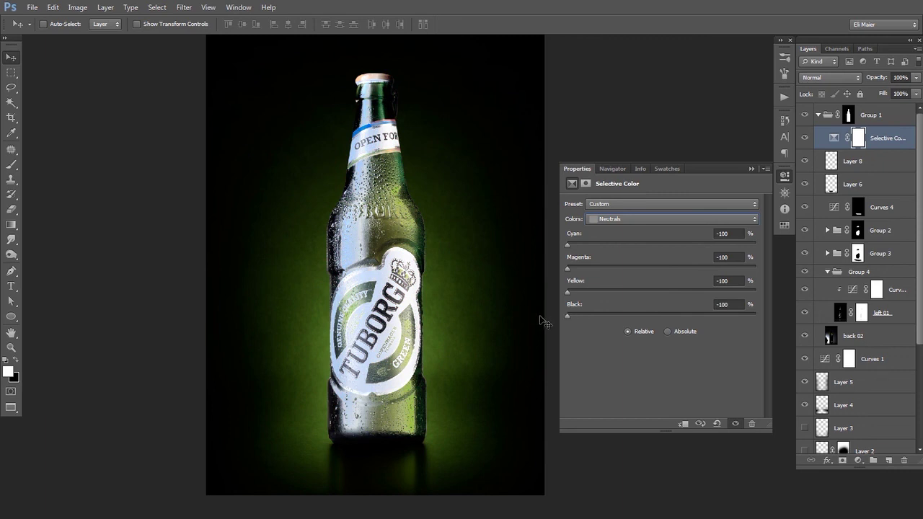
{"action": "left_click", "coordinate": [743, 237]}
{"action": "type", "text": "0"}
{"action": "key", "text": "Tab"}
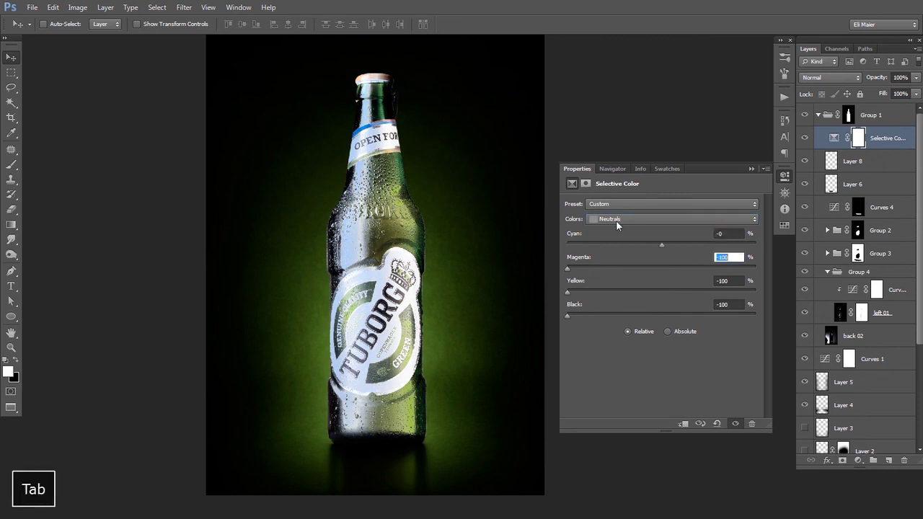
{"action": "type", "text": "0"}
{"action": "key", "text": "Tab"}
{"action": "type", "text": "0"}
{"action": "key", "text": "Tab"}
{"action": "type", "text": "0"}
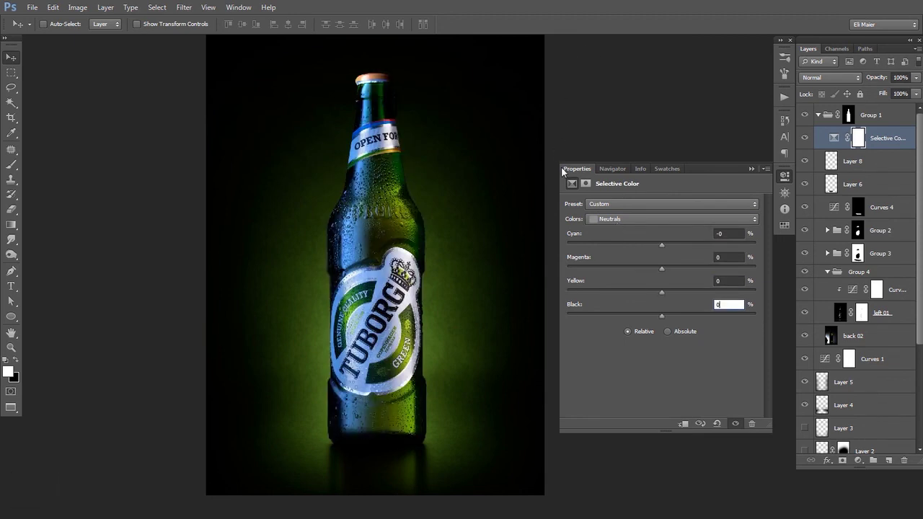
Step: Compare the bottle with and without the Selective Color adjustment
{"action": "left_click", "coordinate": [751, 169]}
{"action": "left_click", "coordinate": [805, 138]}
{"action": "left_click", "coordinate": [806, 140]}
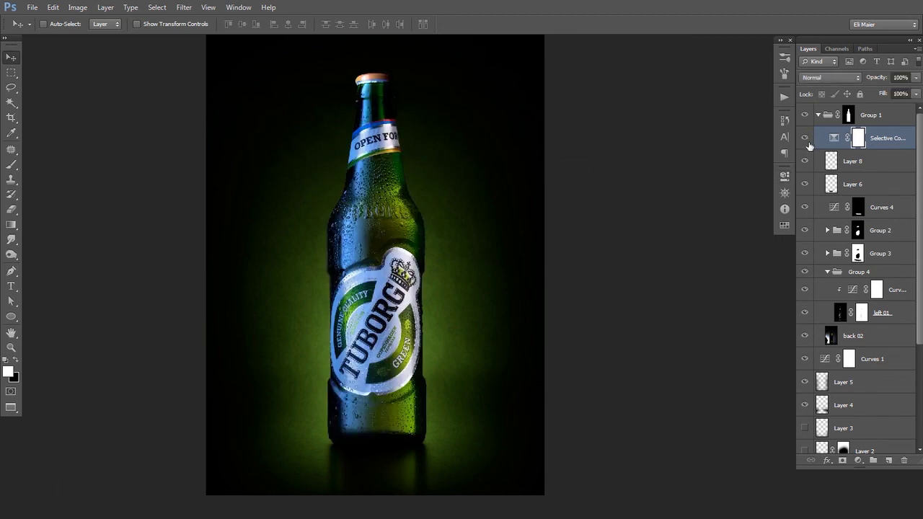
{"action": "left_click", "coordinate": [806, 140]}
{"action": "left_click", "coordinate": [807, 141]}
{"action": "left_click", "coordinate": [808, 142]}
{"action": "left_click", "coordinate": [809, 144]}
{"action": "key", "text": "x"}
{"action": "left_click", "coordinate": [807, 141]}
{"action": "left_click", "coordinate": [806, 143]}
Step: Load Group 2's mask as a selection, hide the Selective Color layer and make Layer 8 active
{"action": "left_click", "coordinate": [858, 230], "text": "ctrl"}
{"action": "left_click", "coordinate": [805, 137]}
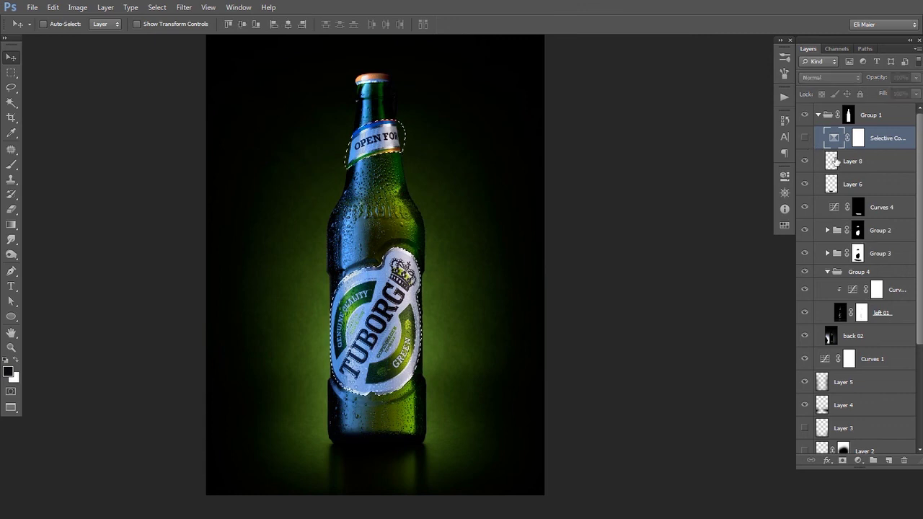
{"action": "left_click", "coordinate": [831, 162]}
Step: Add a Curves layer for the selected labels above Layer 8, raising the curve from input 101 to output 144
{"action": "left_click", "coordinate": [859, 460]}
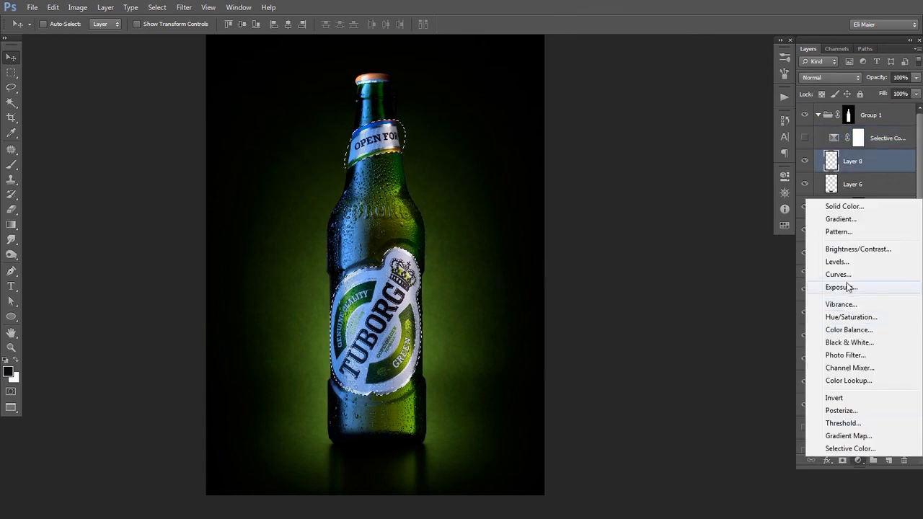
{"action": "left_click", "coordinate": [838, 275]}
{"action": "left_click_drag", "start_coordinate": [662, 304], "coordinate": [656, 295]}
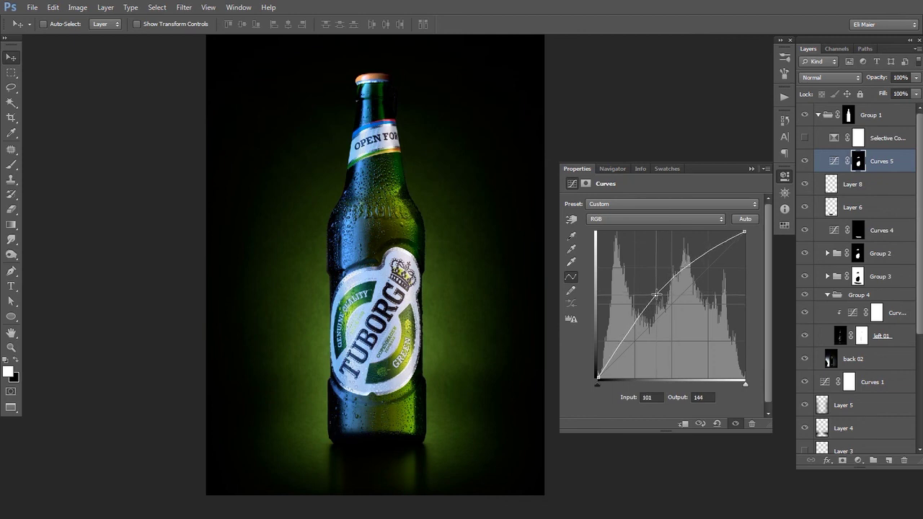
{"action": "left_click", "coordinate": [785, 175]}
{"action": "key", "text": "v"}
Step: Load the Curves 5 mask as a selection and add another Curves layer that moves the black point inward on the labels
{"action": "left_click", "coordinate": [858, 162], "text": "ctrl"}
{"action": "left_click", "coordinate": [858, 460]}
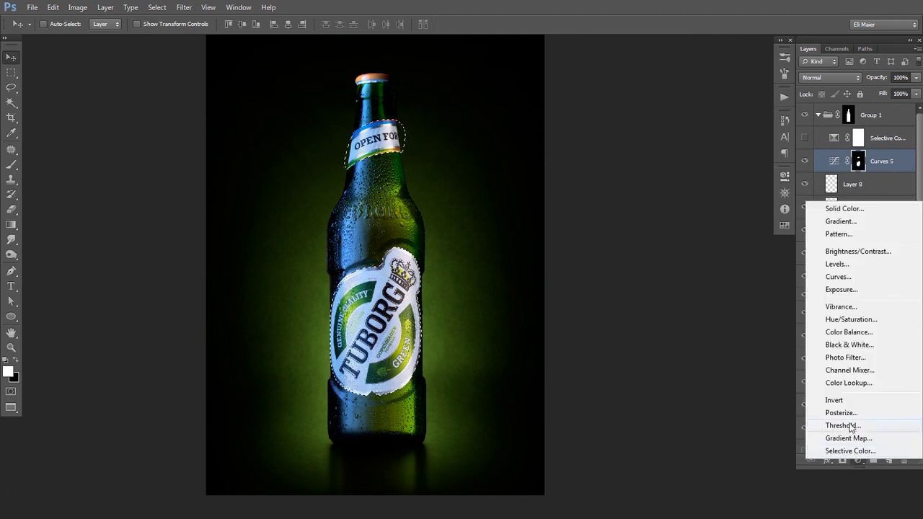
{"action": "left_click", "coordinate": [839, 277]}
{"action": "left_click_drag", "start_coordinate": [597, 378], "coordinate": [616, 389]}
{"action": "left_click", "coordinate": [585, 168]}
Step: Examine the main label up close with and without Curves 6, and check the whole bottle again
{"action": "left_click", "coordinate": [405, 278], "text": "ctrl+alt"}
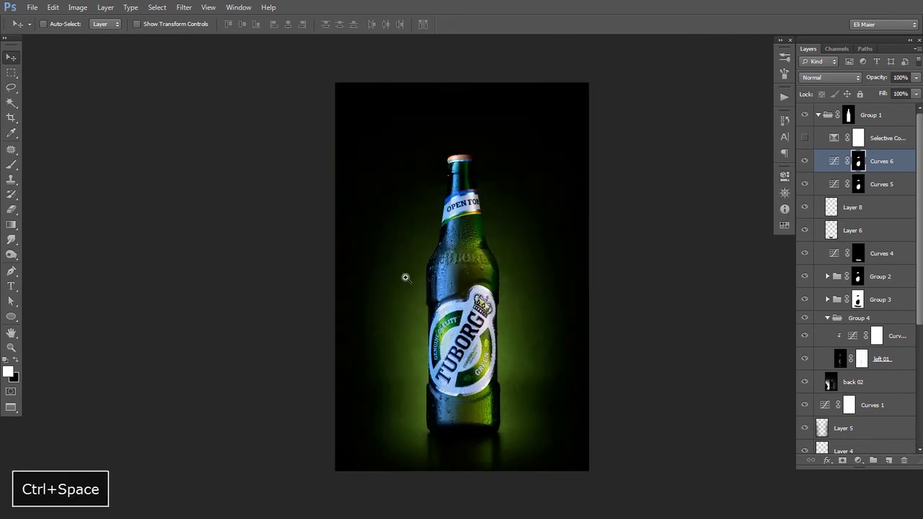
{"action": "left_click", "coordinate": [467, 351], "text": "ctrl"}
{"action": "left_click", "coordinate": [467, 352], "text": "ctrl"}
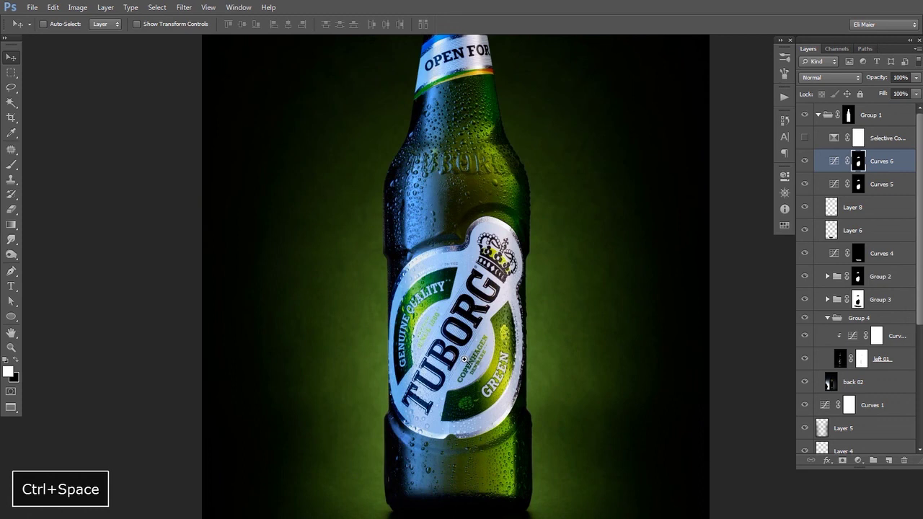
{"action": "left_click", "coordinate": [466, 358], "text": "ctrl"}
{"action": "left_click", "coordinate": [465, 358], "text": "ctrl"}
{"action": "left_click", "coordinate": [805, 160]}
{"action": "left_click", "coordinate": [805, 161]}
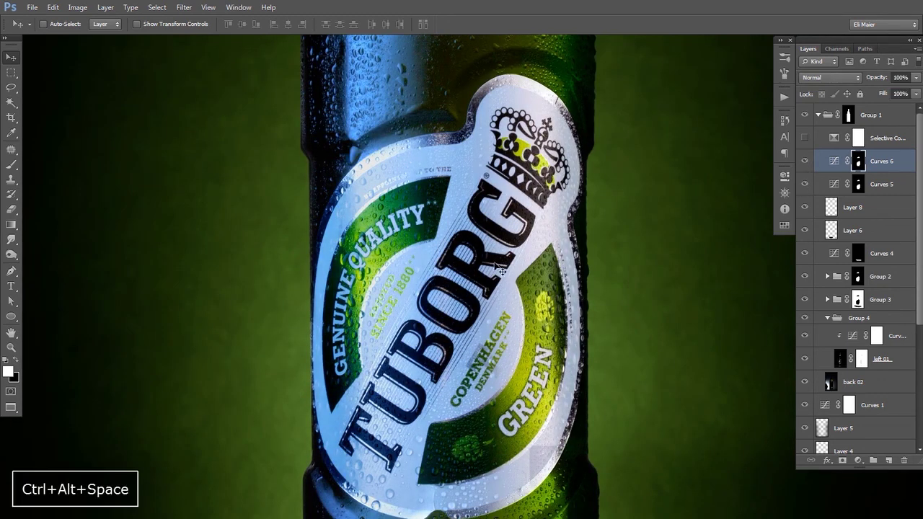
{"action": "left_click", "coordinate": [500, 269], "text": "ctrl+alt"}
{"action": "left_click", "coordinate": [500, 269], "text": "ctrl+alt"}
{"action": "left_click", "coordinate": [500, 269], "text": "ctrl+alt"}
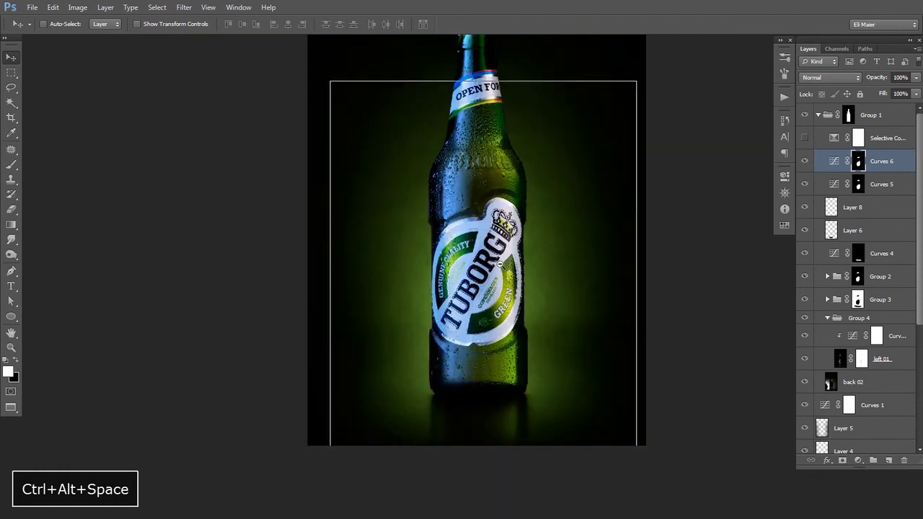
{"action": "left_click", "coordinate": [499, 266], "text": "ctrl+alt"}
{"action": "left_click_drag", "start_coordinate": [500, 259], "coordinate": [493, 238]}
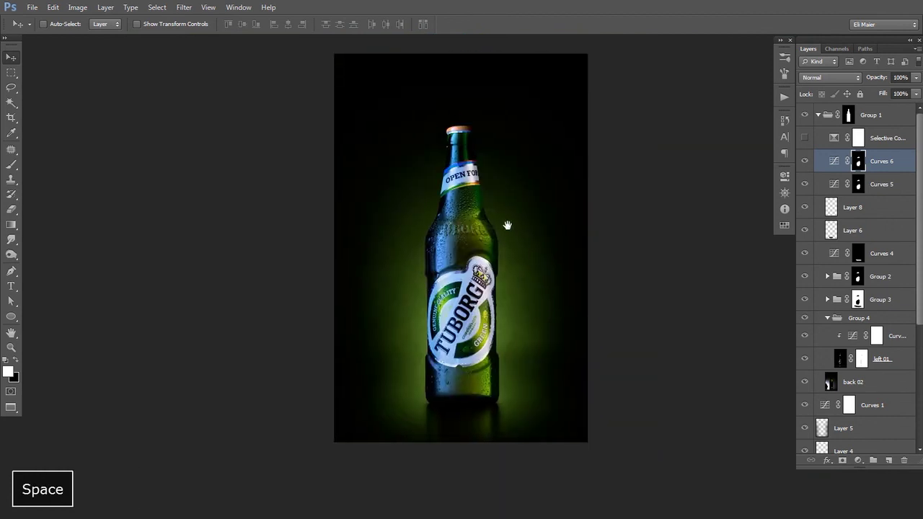
Step: Collapse Group 1 and make it the active layer
{"action": "left_click", "coordinate": [833, 208]}
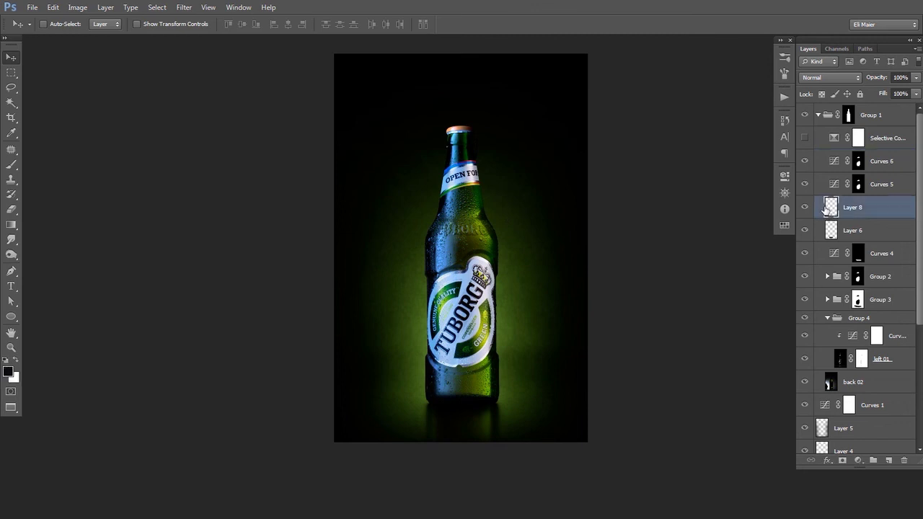
{"action": "left_click", "coordinate": [821, 116]}
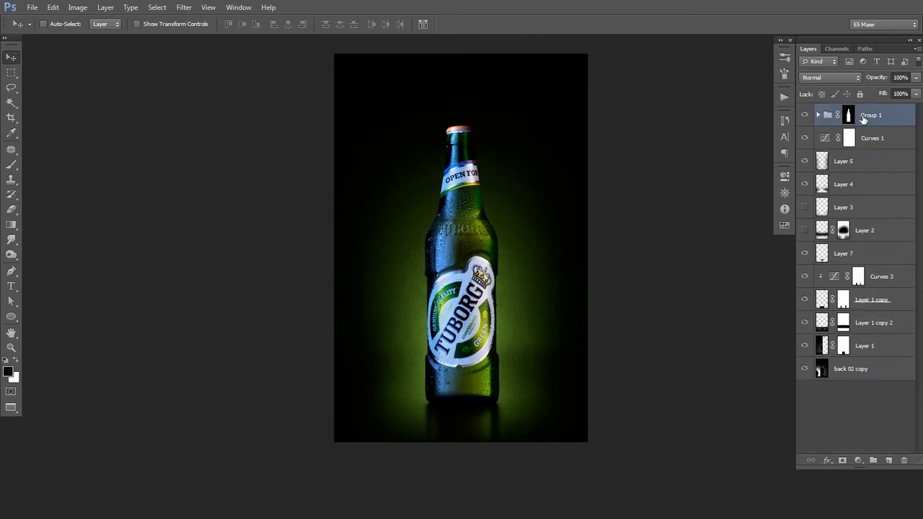
{"action": "left_click", "coordinate": [858, 460]}
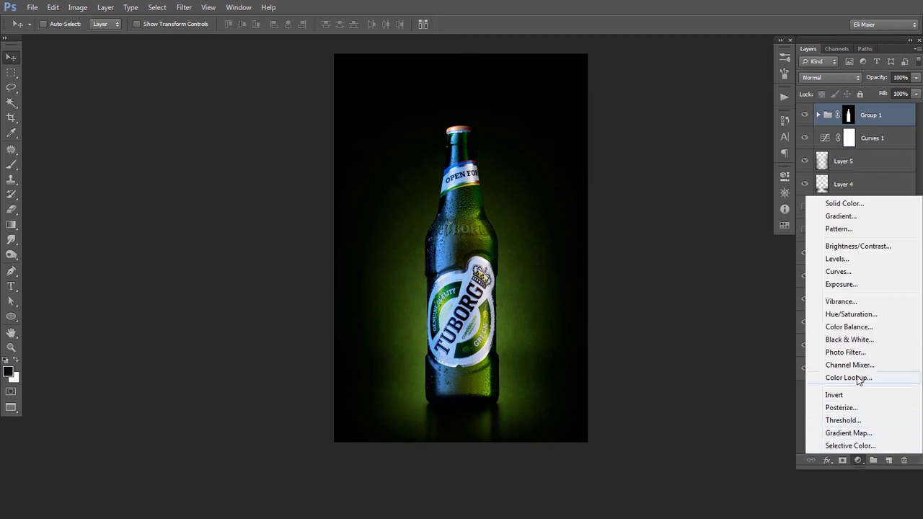
{"action": "left_click", "coordinate": [840, 353]}
{"action": "key", "text": "ctrl+z"}
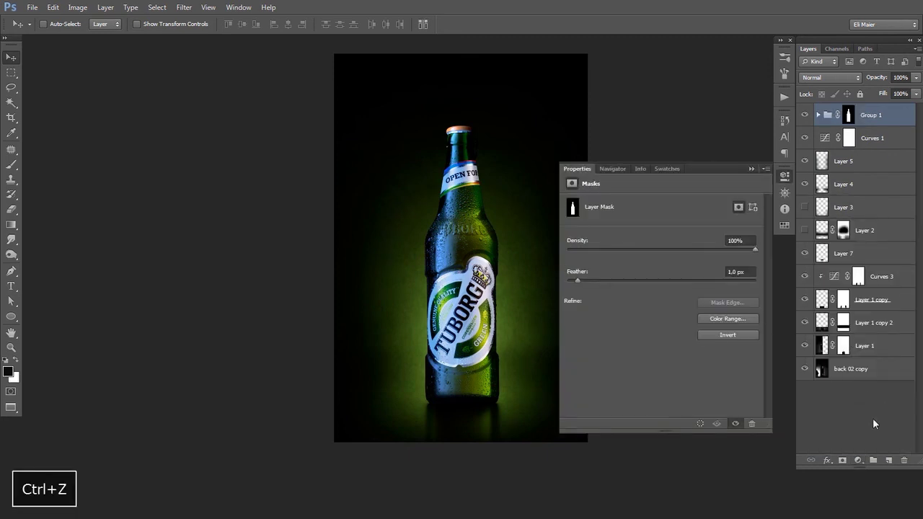
Step: Add a monochrome Channel Mixer adjustment layer above Group 1
{"action": "left_click", "coordinate": [857, 460]}
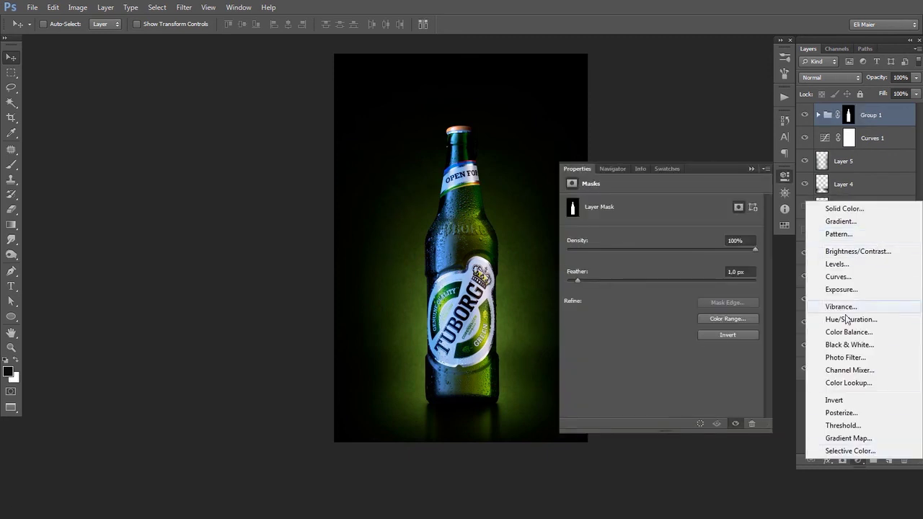
{"action": "left_click", "coordinate": [849, 370]}
{"action": "left_click", "coordinate": [568, 237]}
{"action": "left_click", "coordinate": [576, 170]}
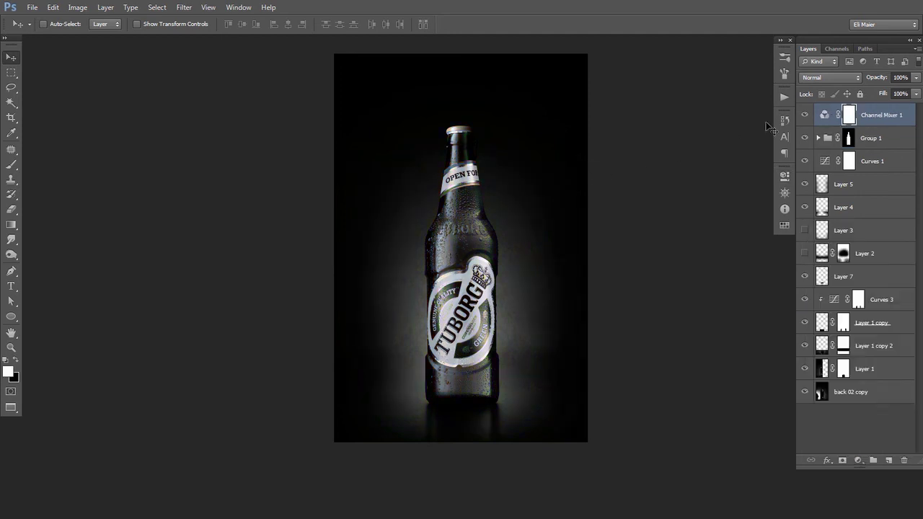
Step: Set the Channel Mixer layer to Overlay blending and lower its fill to 16%
{"action": "left_click", "coordinate": [832, 78]}
{"action": "left_click", "coordinate": [829, 226]}
{"action": "left_click", "coordinate": [916, 94]}
{"action": "left_click_drag", "start_coordinate": [870, 108], "coordinate": [867, 108]}
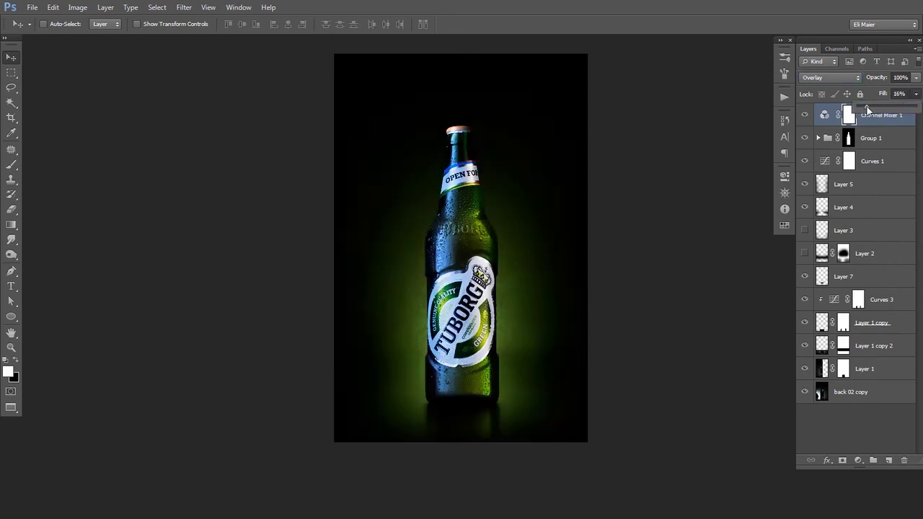
Step: Compare the image with and without the Channel Mixer layer, and deselect all layers
{"action": "left_click", "coordinate": [805, 116]}
{"action": "left_click", "coordinate": [805, 115]}
{"action": "left_click", "coordinate": [805, 115]}
{"action": "left_click", "coordinate": [806, 115]}
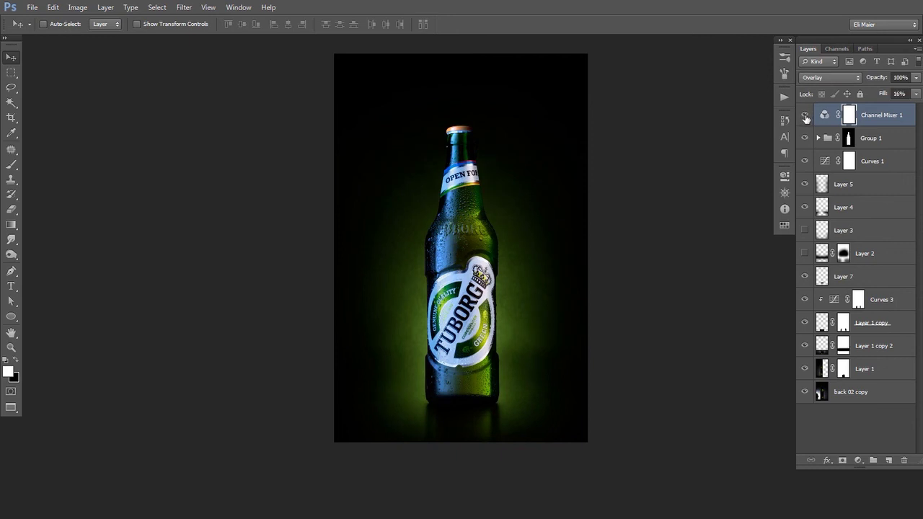
{"action": "left_click", "coordinate": [843, 426]}
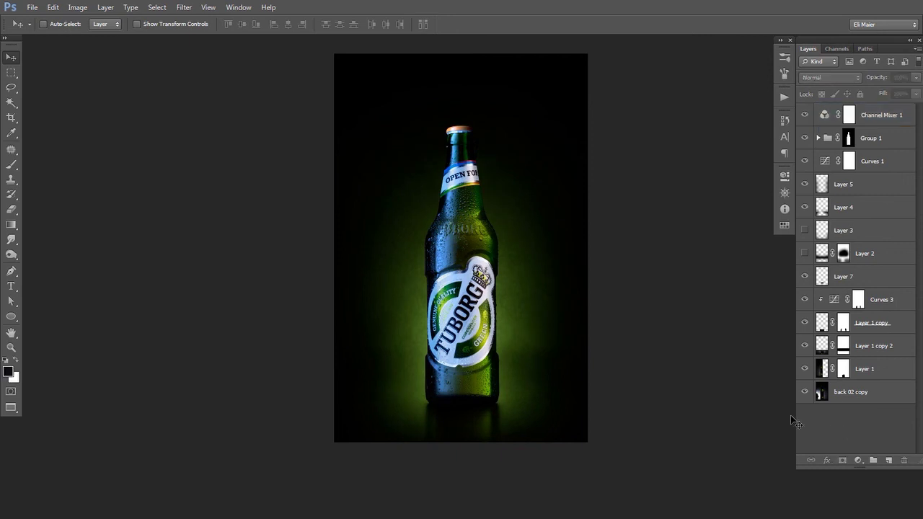
Step: Expand Group 1, collapse Group 4 and select Group 3's mask, switching Group 3 off and on to check its effect
{"action": "key", "text": "space"}
{"action": "left_click", "coordinate": [461, 292], "text": "ctrl"}
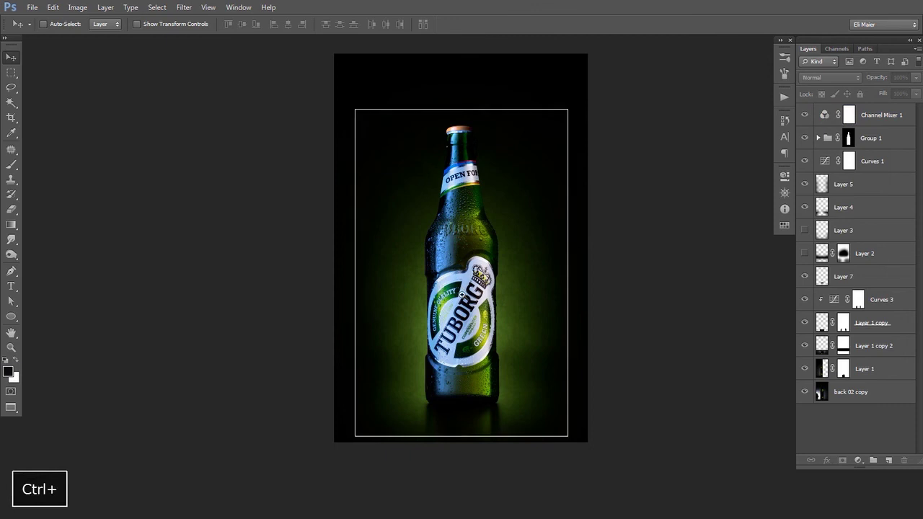
{"action": "left_click", "coordinate": [819, 138]}
{"action": "left_click", "coordinate": [805, 322]}
{"action": "left_click", "coordinate": [805, 322]}
{"action": "left_click", "coordinate": [827, 341]}
{"action": "left_click", "coordinate": [857, 322]}
{"action": "left_click", "coordinate": [805, 323]}
{"action": "left_click", "coordinate": [805, 322]}
Step: Mask out Group 3 along the bottle's left shoulder and side with a 400 px Eraser at 50% opacity, undoing strokes to compare
{"action": "key", "text": "e"}
{"action": "key", "text": "bracketright"}
{"action": "key", "text": "bracketright"}
{"action": "key", "text": "bracketright"}
{"action": "key", "text": "bracketright"}
{"action": "key", "text": "bracketright"}
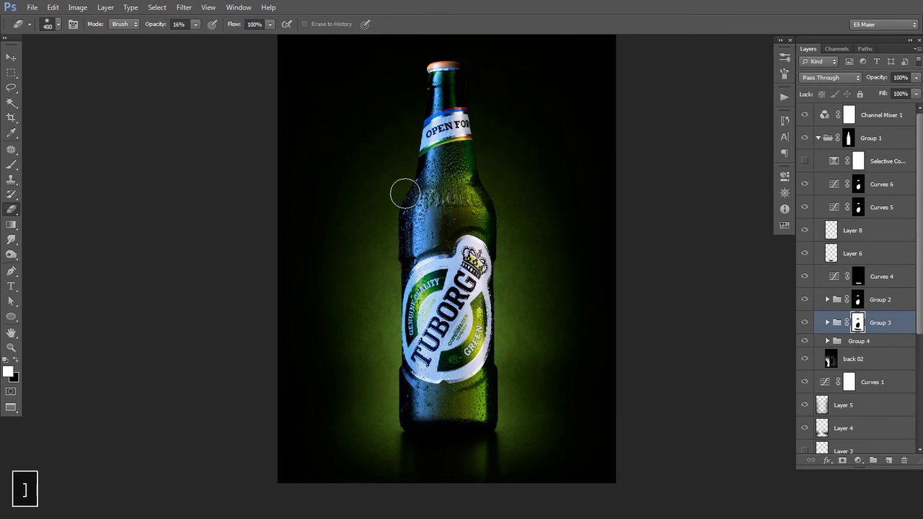
{"action": "key", "text": "5"}
{"action": "key", "text": "bracketleft"}
{"action": "left_click_drag", "start_coordinate": [408, 194], "coordinate": [410, 283]}
{"action": "key", "text": "ctrl+z"}
{"action": "left_click_drag", "start_coordinate": [410, 242], "coordinate": [411, 158]}
{"action": "key", "text": "ctrl+z"}
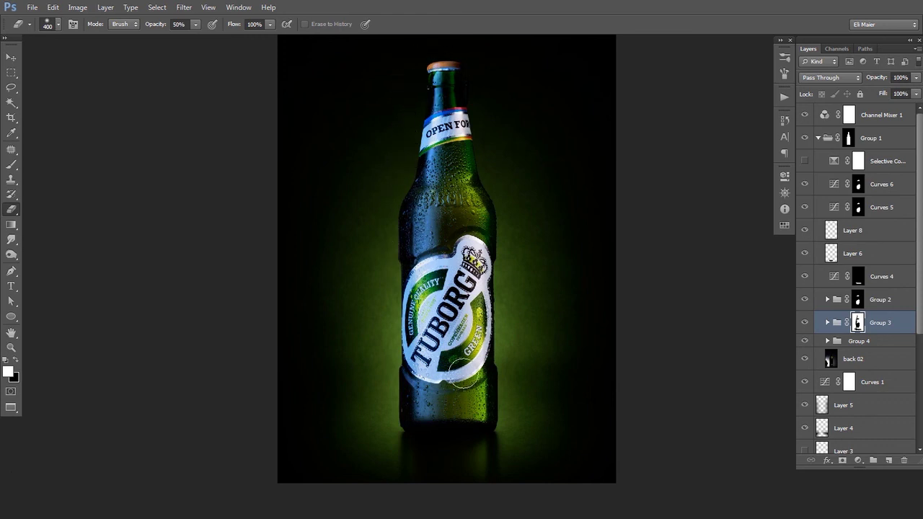
Step: Compare the bottle with Group 3 switched off and on, viewing the whole image
{"action": "key", "text": "v"}
{"action": "left_click", "coordinate": [805, 323]}
{"action": "left_click", "coordinate": [805, 323]}
{"action": "left_click_drag", "start_coordinate": [529, 293], "coordinate": [497, 260]}
{"action": "left_click", "coordinate": [501, 270], "text": "ctrl+alt"}
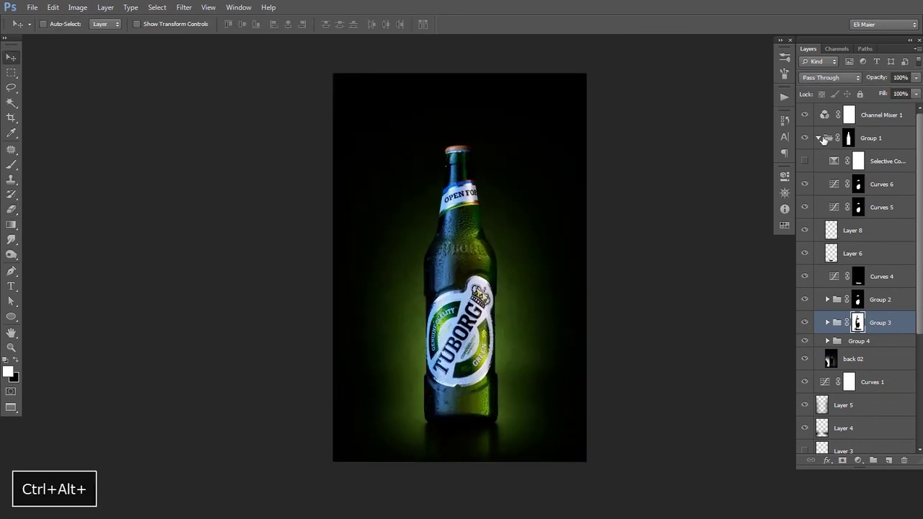
{"action": "left_click", "coordinate": [819, 138]}
{"action": "left_click", "coordinate": [880, 115]}
{"action": "left_click", "coordinate": [848, 142], "text": "ctrl"}
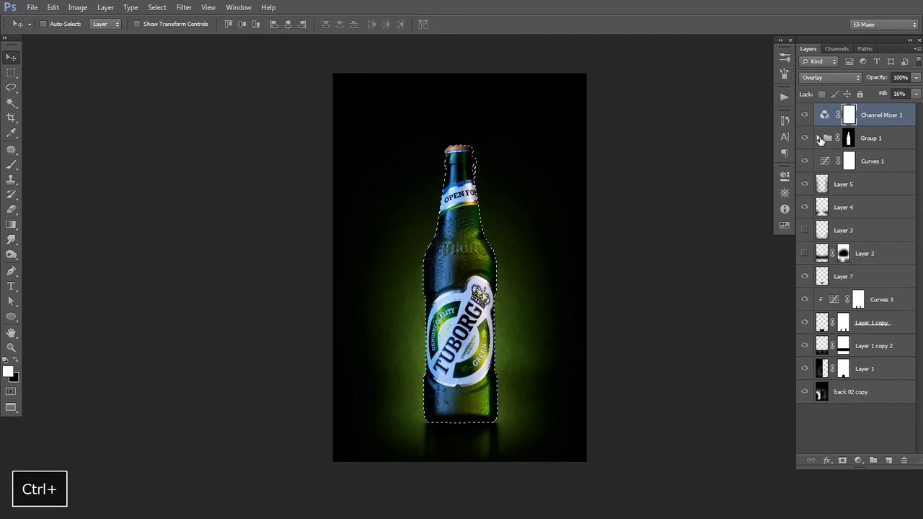
{"action": "left_click", "coordinate": [819, 138]}
{"action": "key", "text": "ctrl+d"}
Step: Load the label selection from the Curves 5 mask, invert it, and add a Curves adjustment layer at the top of Group 1
{"action": "left_click", "coordinate": [856, 210], "text": "ctrl"}
{"action": "key", "text": "ctrl+shift+i"}
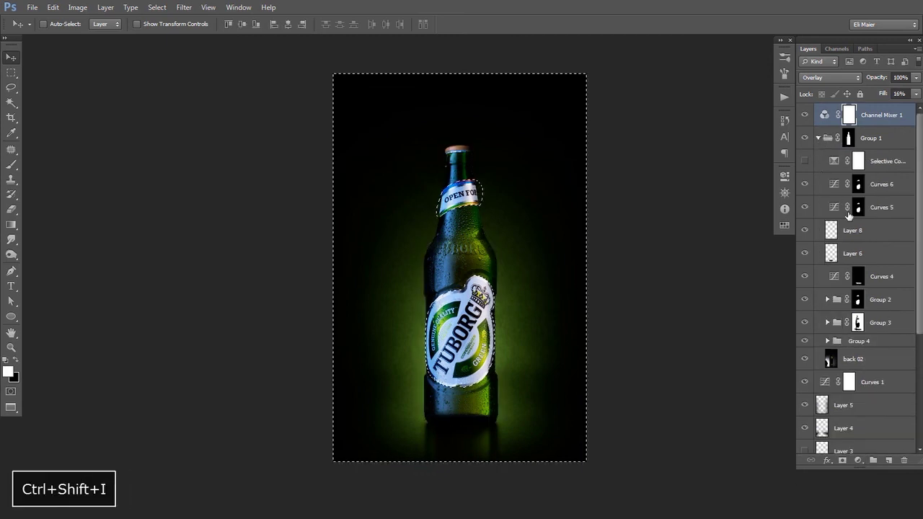
{"action": "left_click", "coordinate": [859, 230]}
{"action": "left_click", "coordinate": [865, 162]}
{"action": "left_click", "coordinate": [858, 460]}
{"action": "left_click", "coordinate": [839, 277]}
Step: Brighten the new curve by pulling in the white point and raising a midpoint to input 97, output 134
{"action": "left_click_drag", "start_coordinate": [745, 231], "coordinate": [723, 231]}
{"action": "left_click_drag", "start_coordinate": [657, 308], "coordinate": [653, 300]}
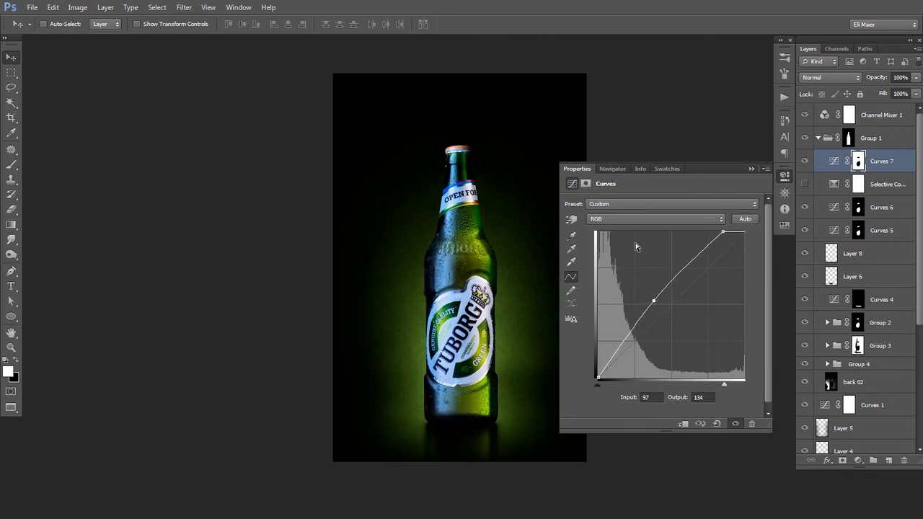
{"action": "left_click", "coordinate": [582, 173]}
Step: Put the Curves 7 layer in its own group and give the group a black-filled mask
{"action": "key", "text": "ctrl+g"}
{"action": "left_click", "coordinate": [842, 460]}
{"action": "key", "text": "e"}
{"action": "key", "text": "ctrl+BackSpace"}
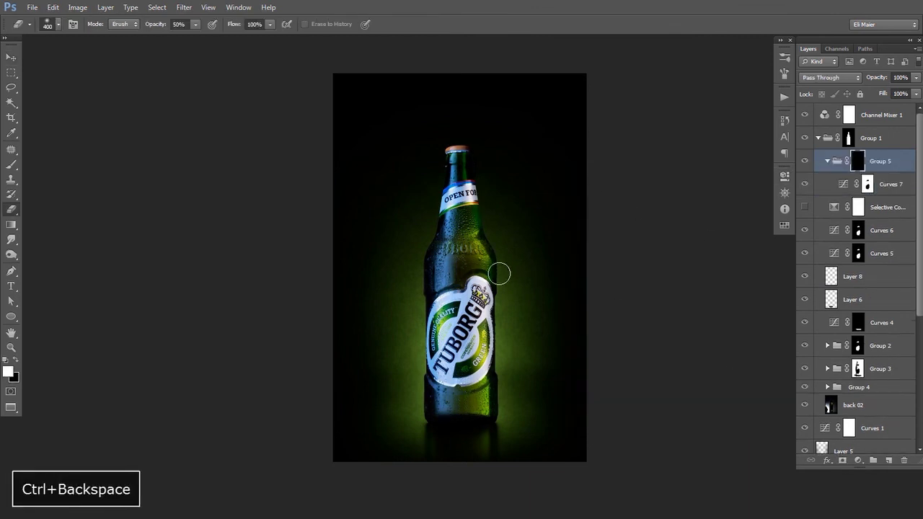
Step: Reveal the brightening in a vertical strip from the bottle's neck to its base on Group 5's mask, using a 600 px Eraser at 100% opacity
{"action": "key", "text": "x"}
{"action": "key", "text": "bracketright"}
{"action": "key", "text": "bracketright"}
{"action": "left_click", "coordinate": [458, 401], "text": "shift"}
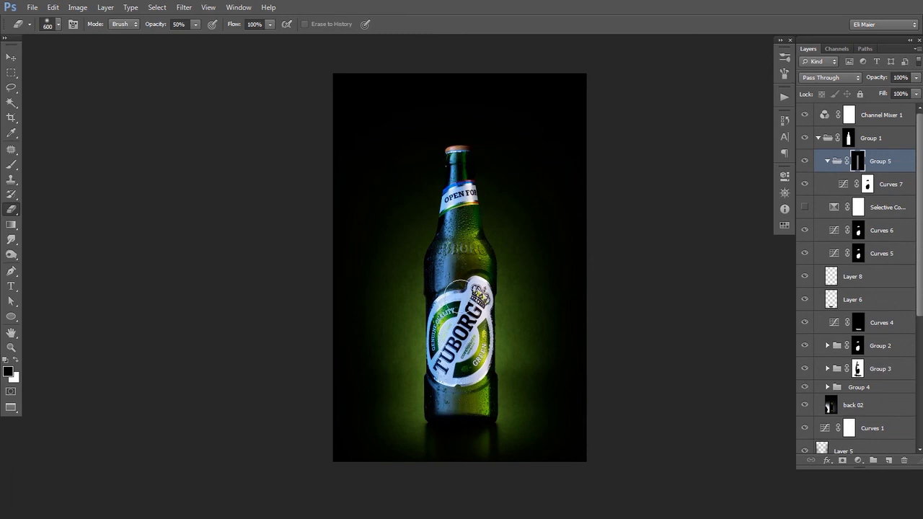
{"action": "key", "text": "0"}
{"action": "left_click", "coordinate": [457, 181]}
{"action": "left_click", "coordinate": [457, 401], "text": "shift"}
Step: Hide the brightening around the bottle's base on Group 5's mask, and switch the group off and on to compare
{"action": "key", "text": "x"}
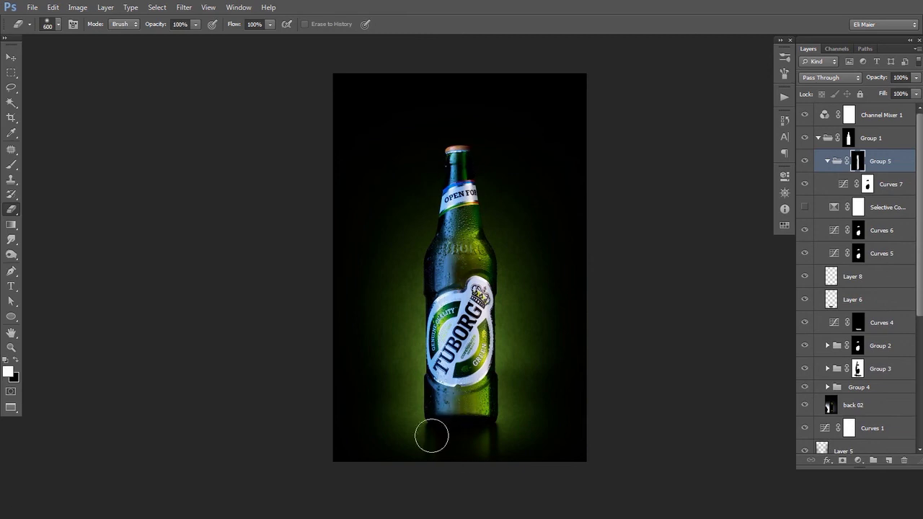
{"action": "left_click_drag", "start_coordinate": [484, 441], "coordinate": [478, 424]}
{"action": "left_click", "coordinate": [806, 160]}
{"action": "left_click", "coordinate": [805, 160]}
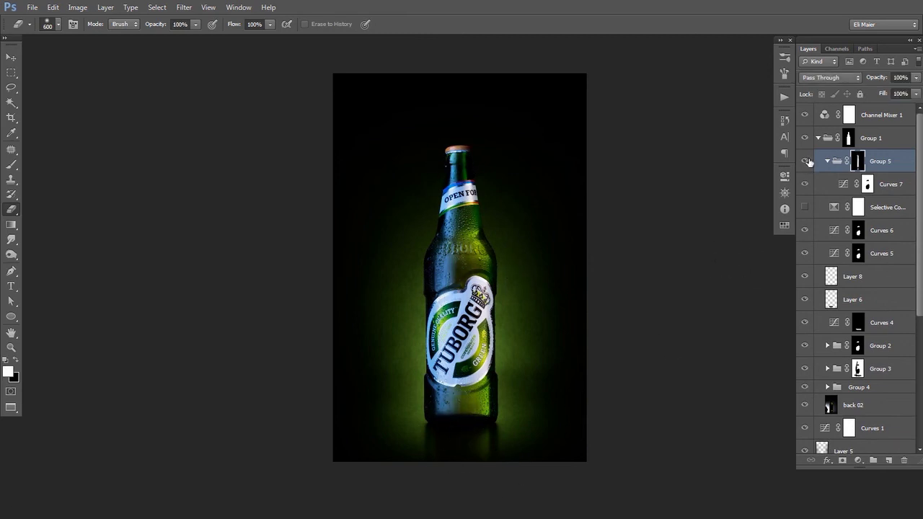
Step: Extend Group 5's brightening down the bottle's right half, hide it along the left side, and compare with the group off and on
{"action": "key", "text": "x"}
{"action": "left_click_drag", "start_coordinate": [479, 248], "coordinate": [473, 395]}
{"action": "key", "text": "x"}
{"action": "left_click_drag", "start_coordinate": [450, 220], "coordinate": [443, 428]}
{"action": "left_click", "coordinate": [805, 160]}
{"action": "left_click", "coordinate": [806, 161]}
Step: Examine the whole bottle image in full-screen view
{"action": "key", "text": "v"}
{"action": "key", "text": "f"}
{"action": "key", "text": "space"}
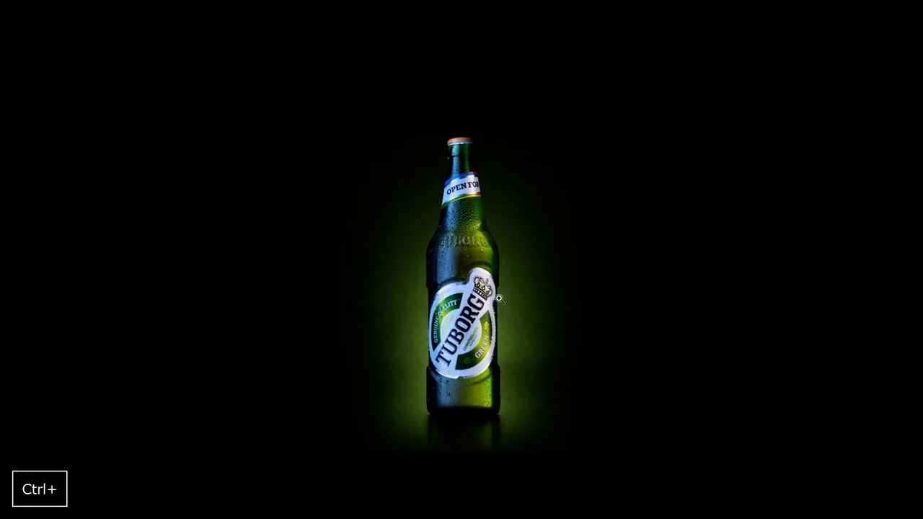
{"action": "left_click", "coordinate": [497, 300], "text": "ctrl"}
{"action": "left_click_drag", "start_coordinate": [504, 268], "coordinate": [501, 285]}
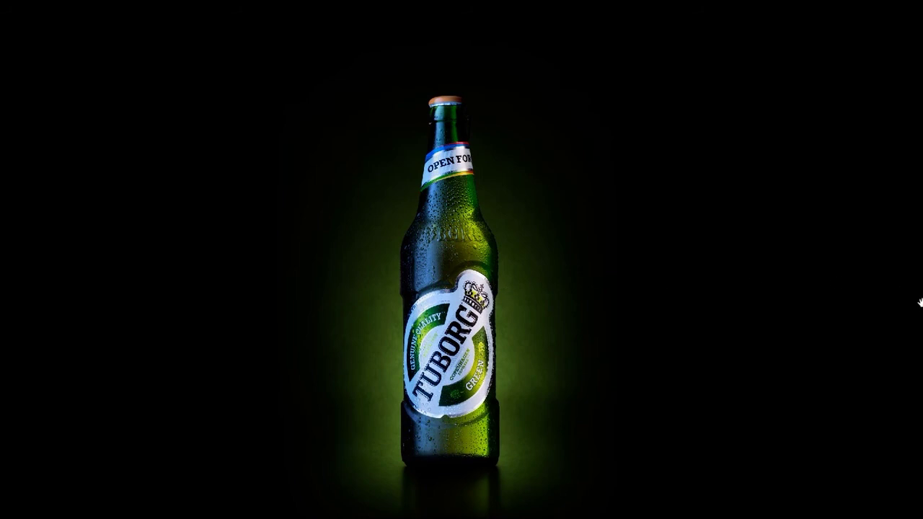
{"action": "key", "text": "ctrl"}
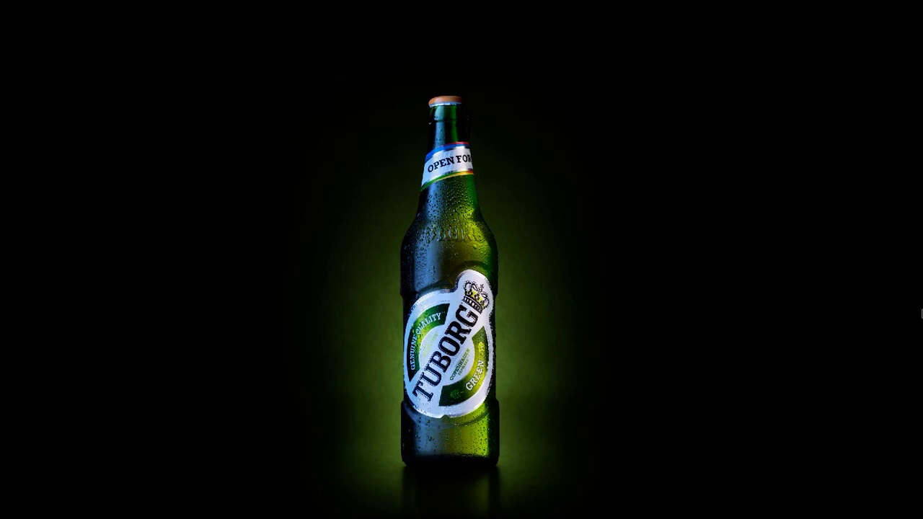